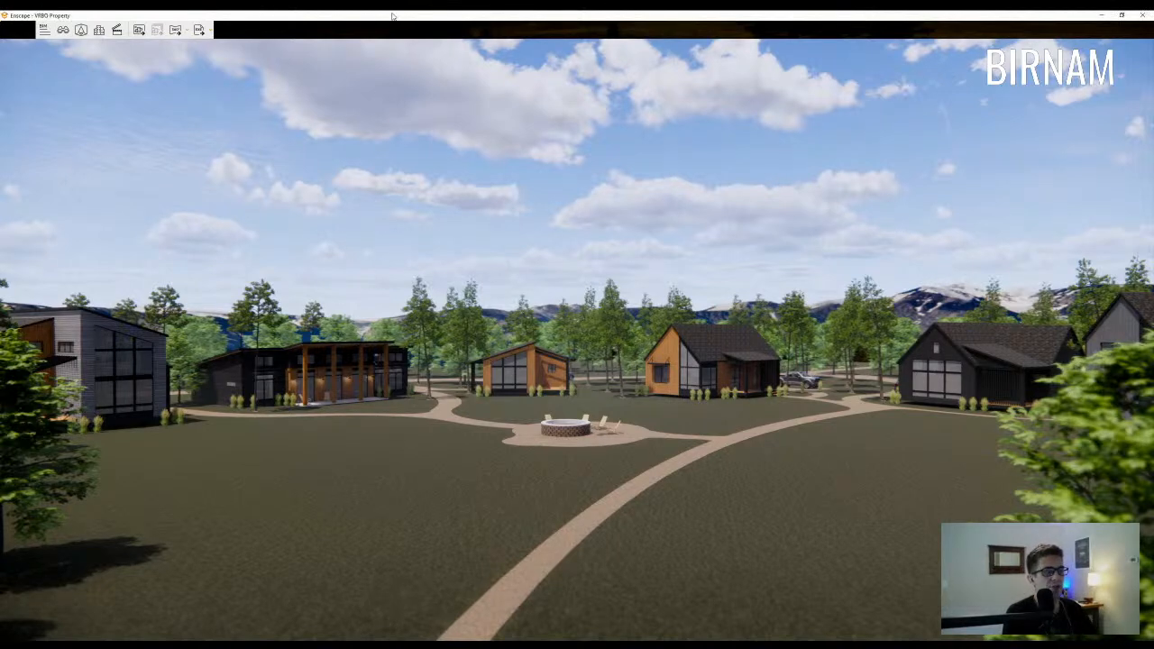
Look around the rendered VRBO property and examine the cabins surrounding the fire pit and lawn.
{"action": "key", "text": "w"}
{"action": "left_click_drag", "start_coordinate": [655, 309], "coordinate": [674, 307]}
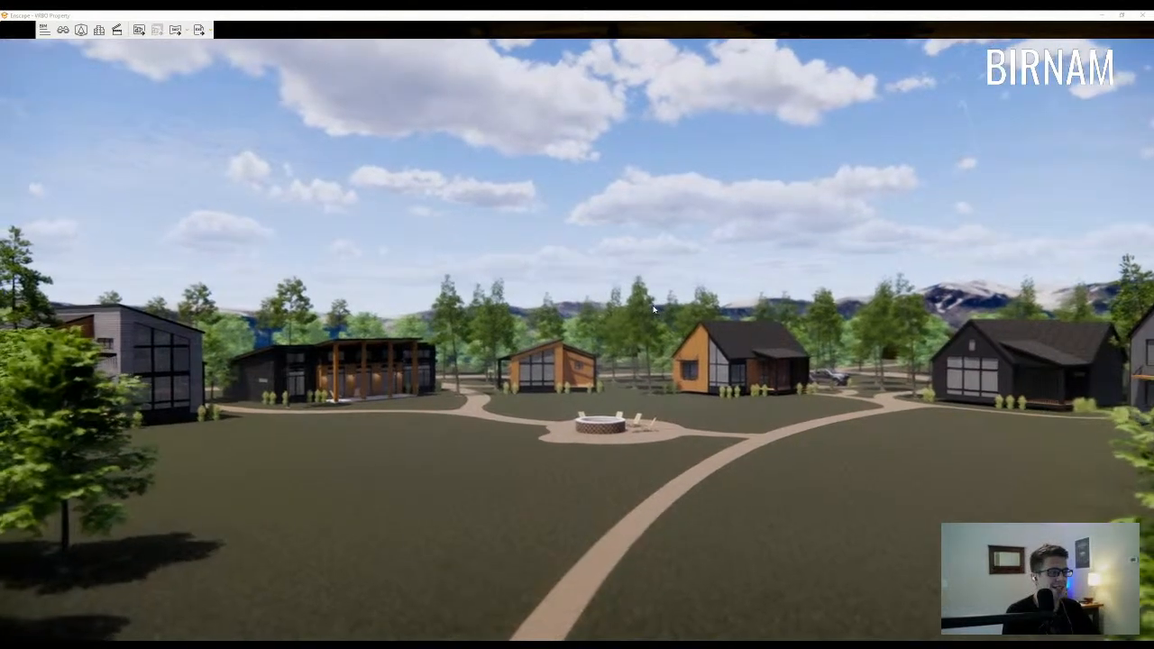
{"action": "key", "text": "w"}
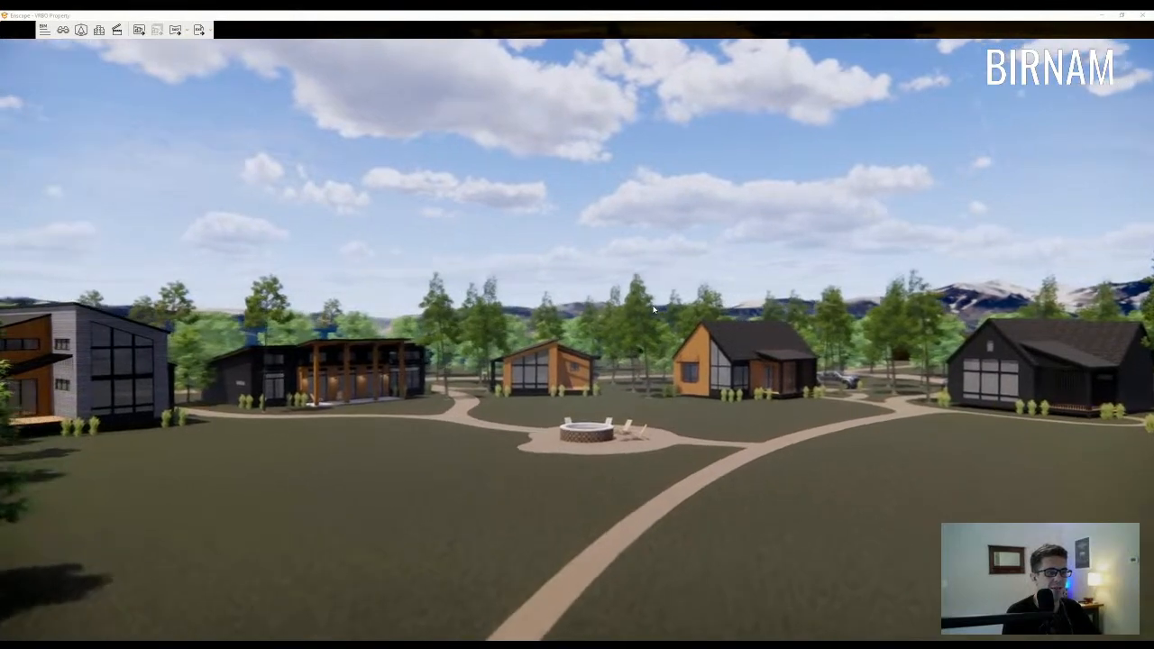
{"action": "left_click_drag", "start_coordinate": [653, 309], "coordinate": [373, 360]}
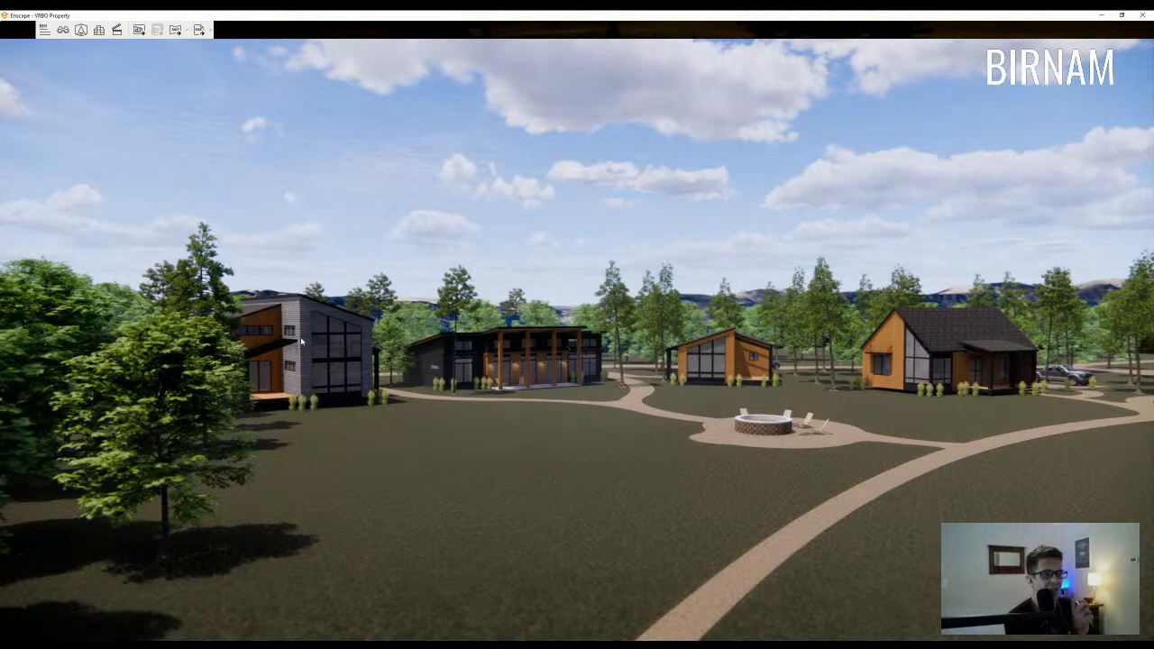
{"action": "mouse_move", "coordinate": [566, 361]}
{"action": "left_mouse_down"}
{"action": "mouse_move", "coordinate": [515, 361]}
{"action": "mouse_move", "coordinate": [550, 355]}
{"action": "left_mouse_up"}
{"action": "left_click_drag", "start_coordinate": [695, 363], "coordinate": [607, 378]}
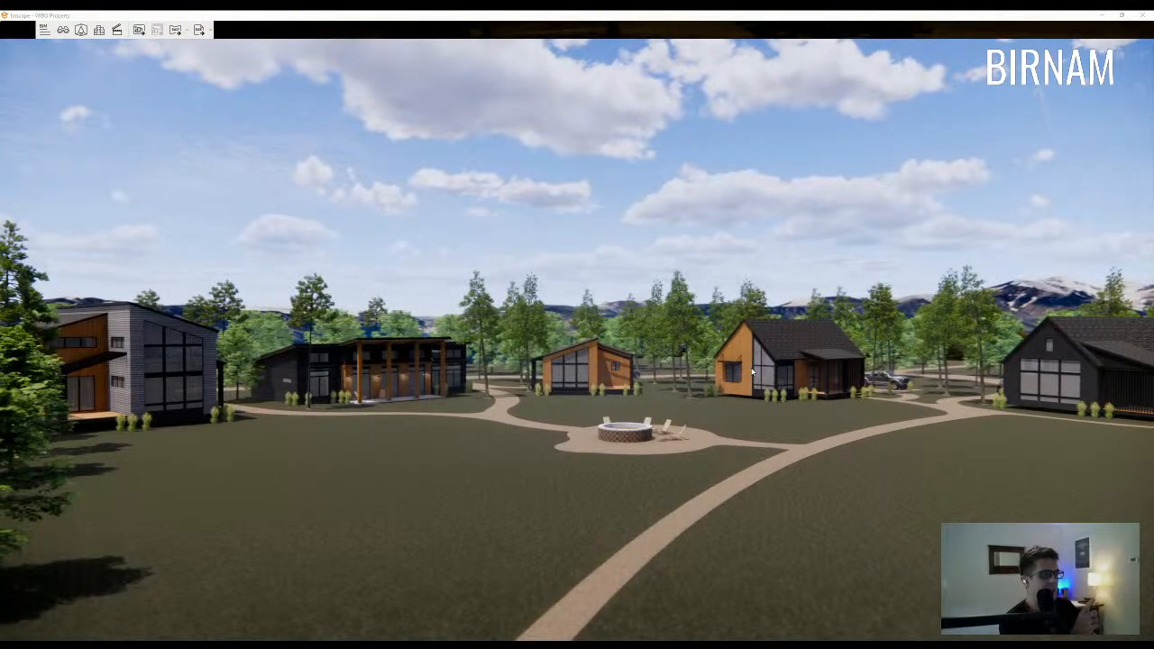
{"action": "left_click_drag", "start_coordinate": [803, 366], "coordinate": [514, 378]}
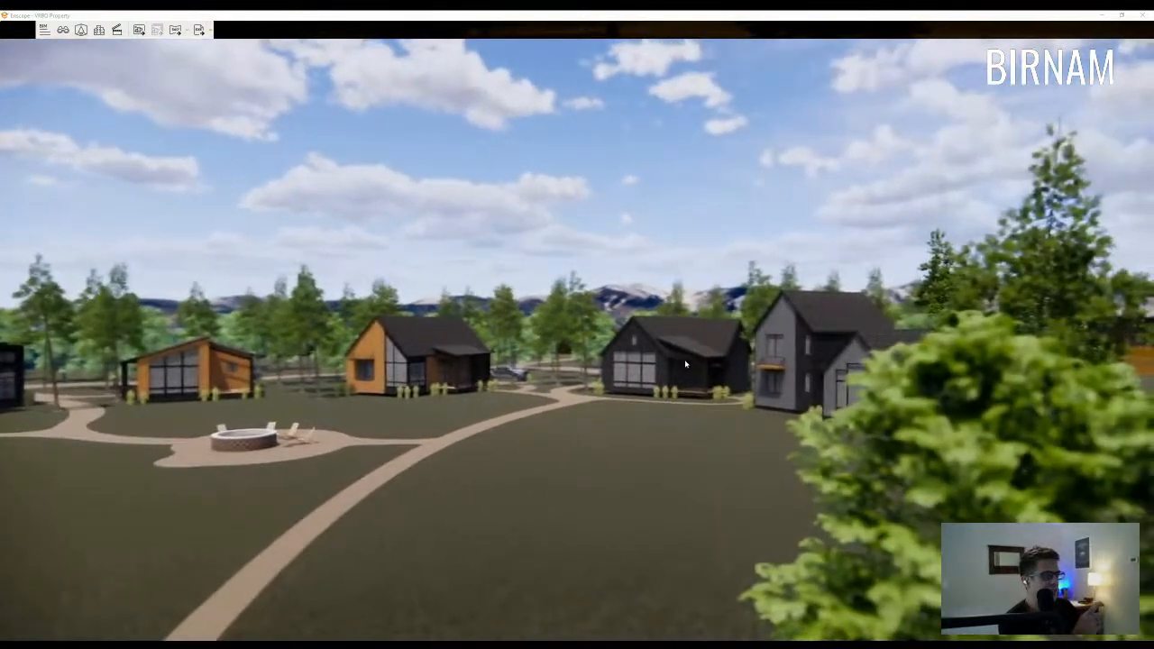
{"action": "key", "text": "w"}
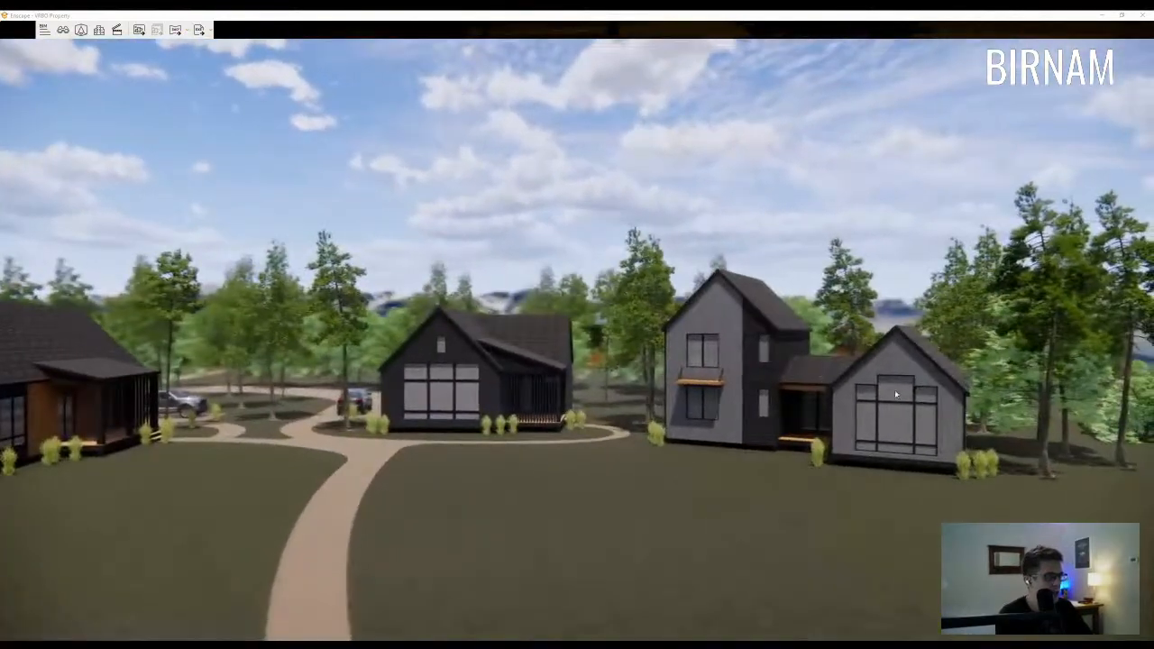
{"action": "left_click_drag", "start_coordinate": [884, 400], "coordinate": [388, 380]}
{"action": "key", "text": "w"}
{"action": "key", "text": "a"}
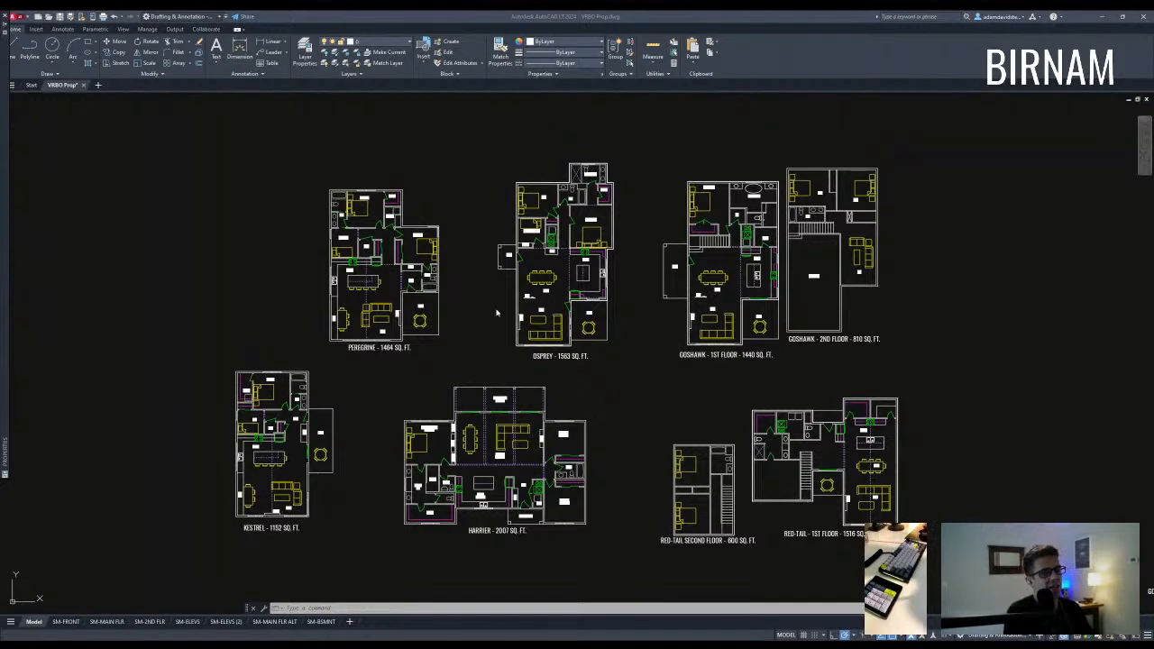
Examine the Kestrel floor plan and the Peregrine plan with its added bedroom, bath and entry in VRBO Prop.dwg.
{"action": "scroll", "coordinate": [355, 478], "scroll_direction": "up", "scroll_amount": 5}
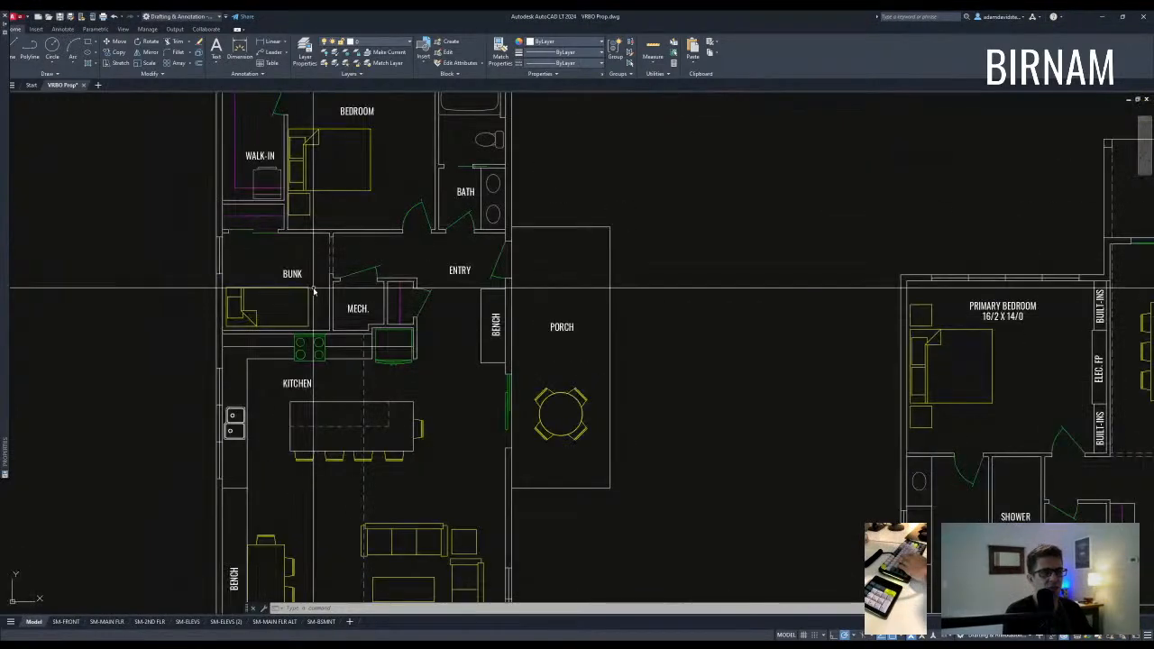
{"action": "middle_click_drag", "start_coordinate": [360, 257], "coordinate": [357, 291]}
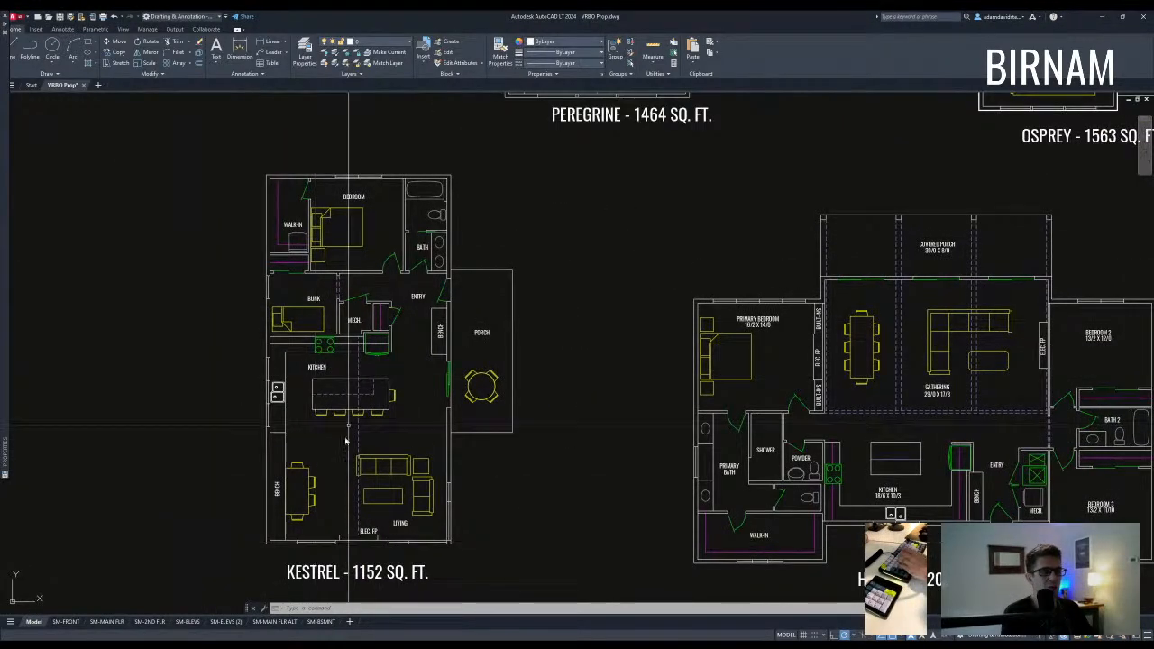
{"action": "left_click", "coordinate": [226, 572]}
{"action": "left_click", "coordinate": [490, 124]}
{"action": "key", "text": "Escape"}
{"action": "scroll", "coordinate": [463, 376], "scroll_direction": "down", "scroll_amount": 4}
{"action": "scroll", "coordinate": [462, 375], "scroll_direction": "up", "scroll_amount": 2}
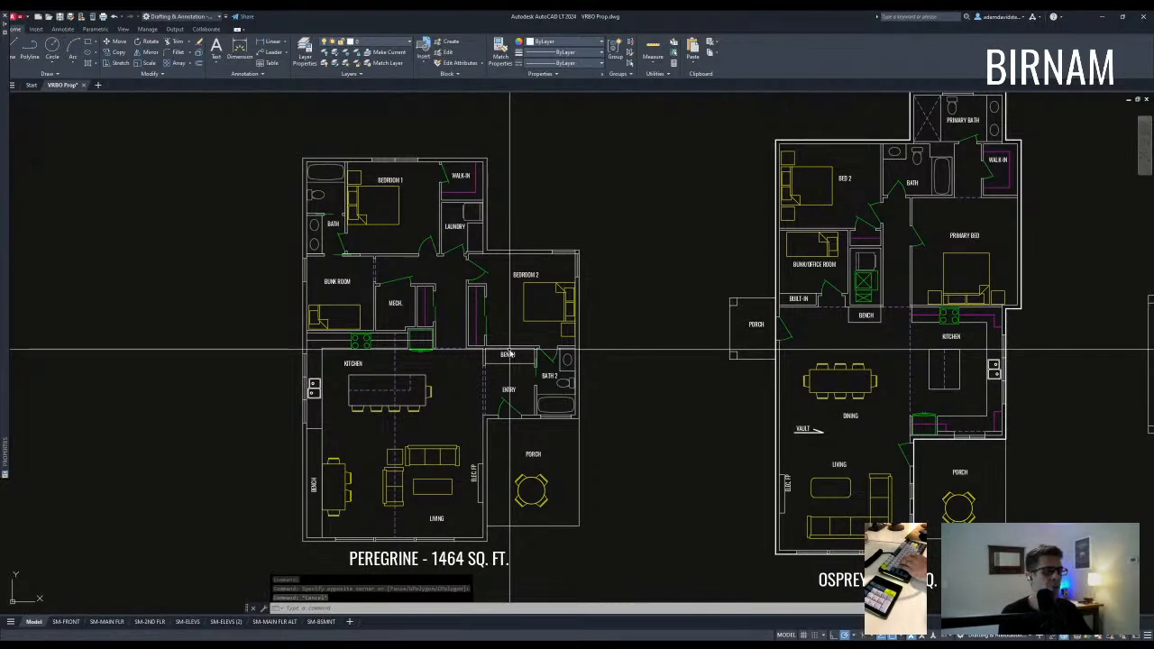
{"action": "middle_click_drag", "start_coordinate": [487, 381], "coordinate": [488, 374]}
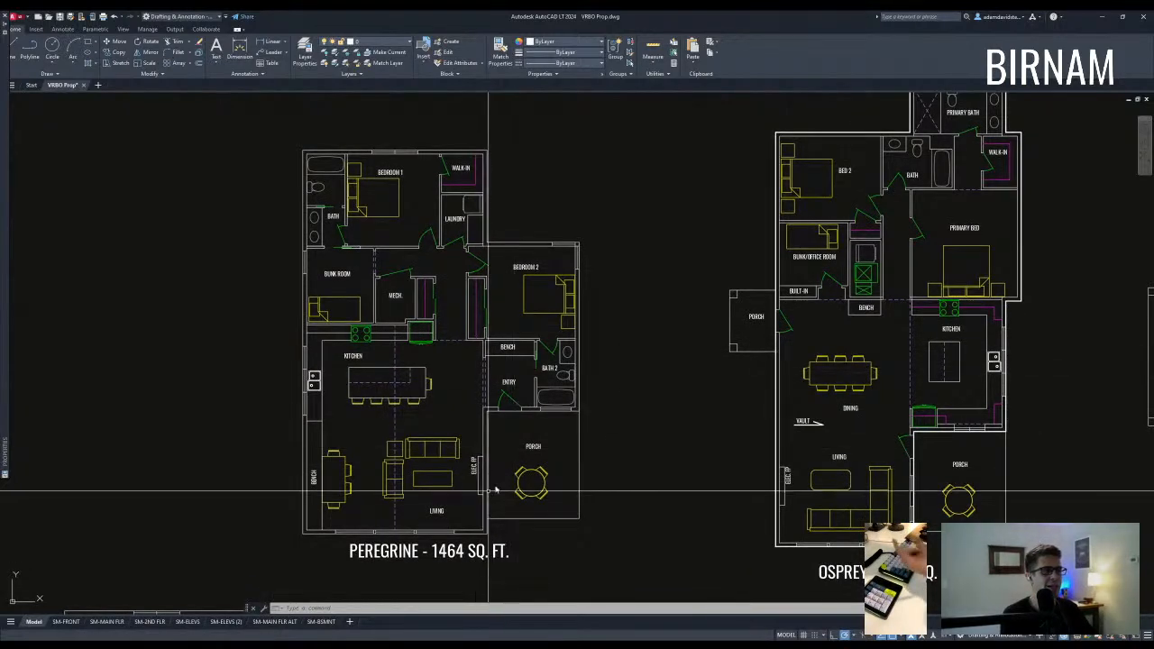
{"action": "left_click", "coordinate": [476, 430]}
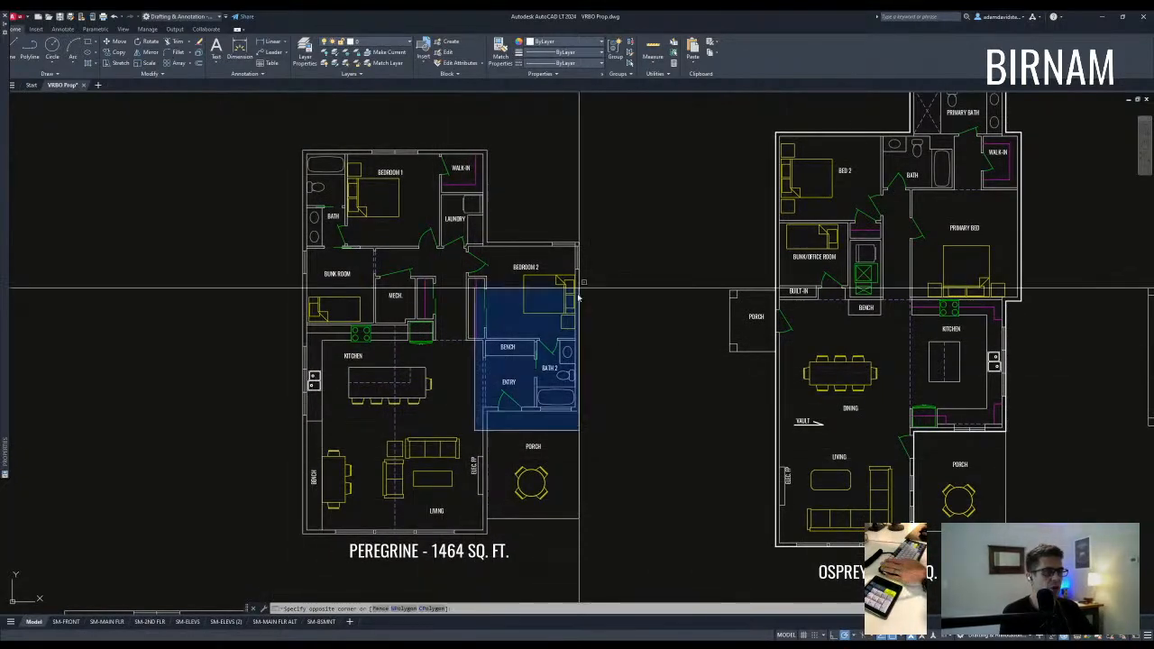
{"action": "key", "text": "Escape"}
{"action": "key", "text": "Escape"}
Examine the Harrier floor plan, from its primary suite through the gathering space to the two bedrooms.
{"action": "scroll", "coordinate": [586, 469], "scroll_direction": "down", "scroll_amount": 4}
{"action": "middle_click_drag", "start_coordinate": [587, 469], "coordinate": [439, 303]}
{"action": "scroll", "coordinate": [490, 509], "scroll_direction": "up", "scroll_amount": 4}
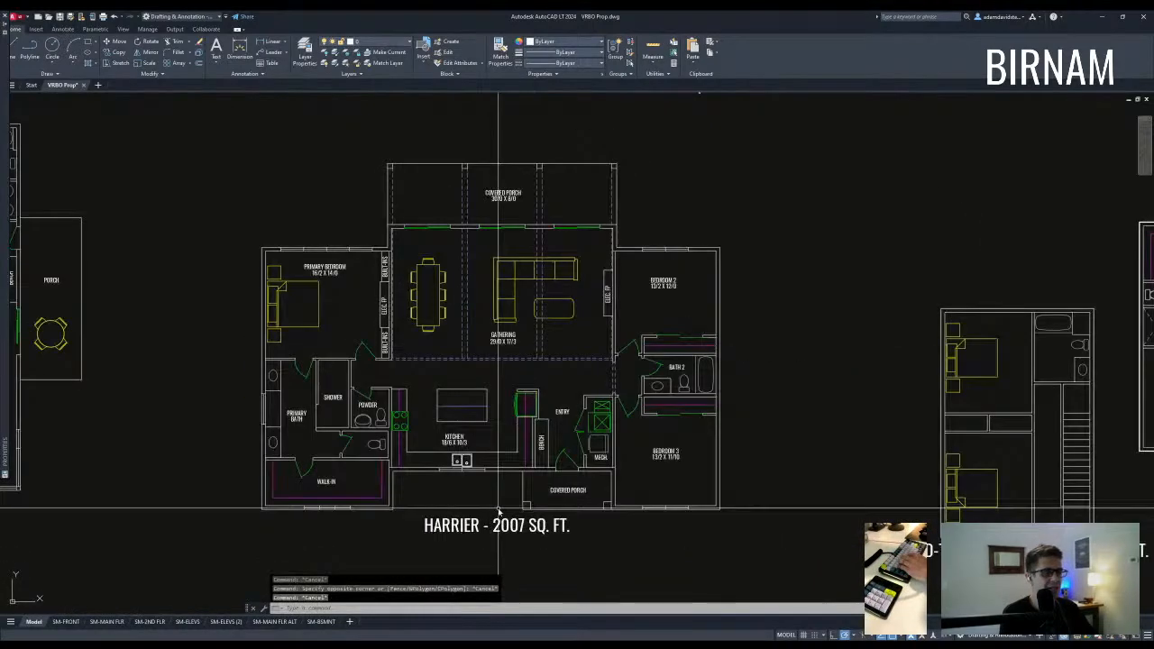
{"action": "middle_click_drag", "start_coordinate": [498, 511], "coordinate": [485, 526]}
{"action": "left_click", "coordinate": [154, 572]}
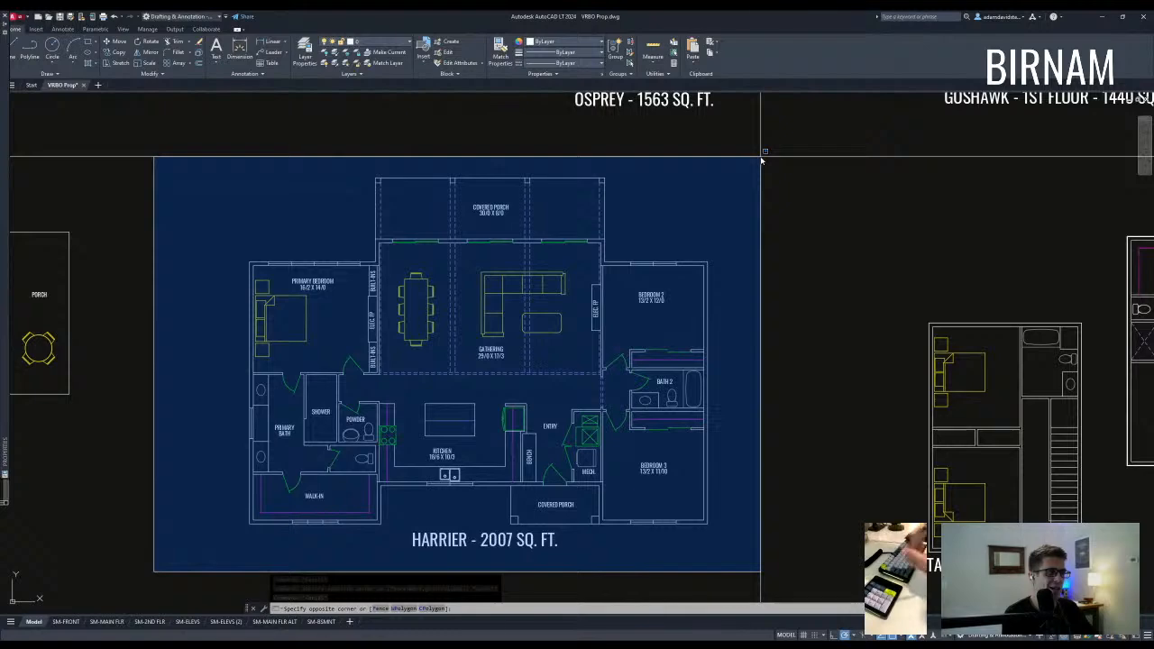
{"action": "key", "text": "Escape"}
{"action": "key", "text": "Escape"}
Examine the Osprey floor plan and compare its layout with the neighbouring Peregrine plan.
{"action": "middle_click_drag", "start_coordinate": [760, 160], "coordinate": [676, 303]}
{"action": "middle_click_drag", "start_coordinate": [612, 449], "coordinate": [611, 418]}
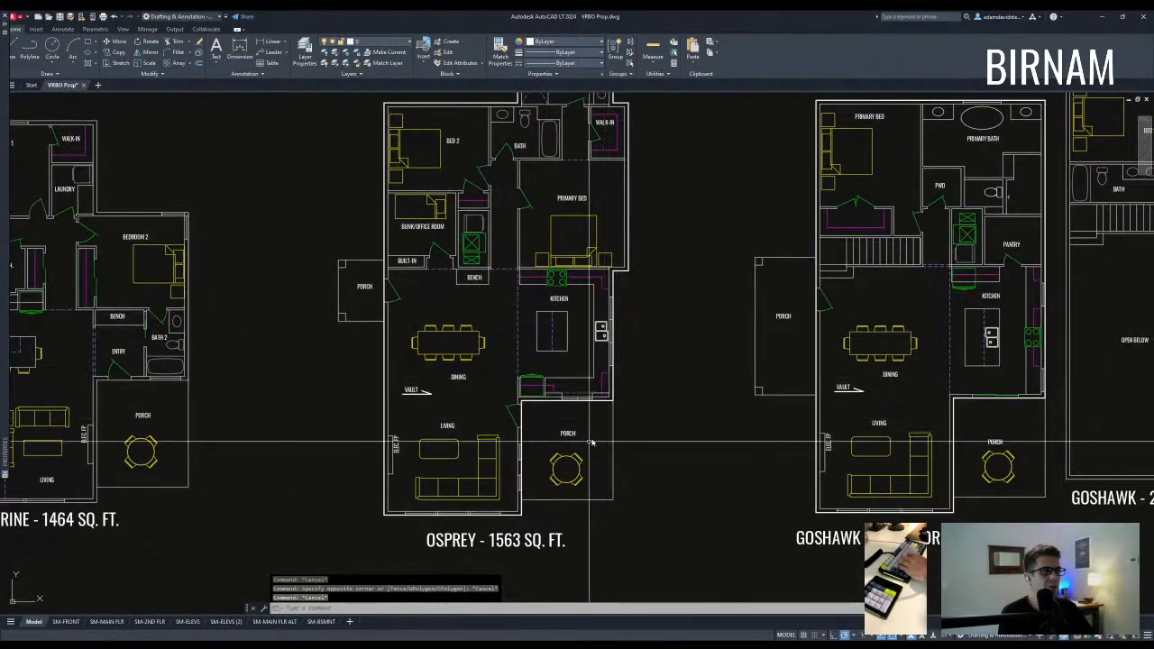
{"action": "left_click", "coordinate": [339, 550]}
{"action": "scroll", "coordinate": [431, 463], "scroll_direction": "down", "scroll_amount": 2}
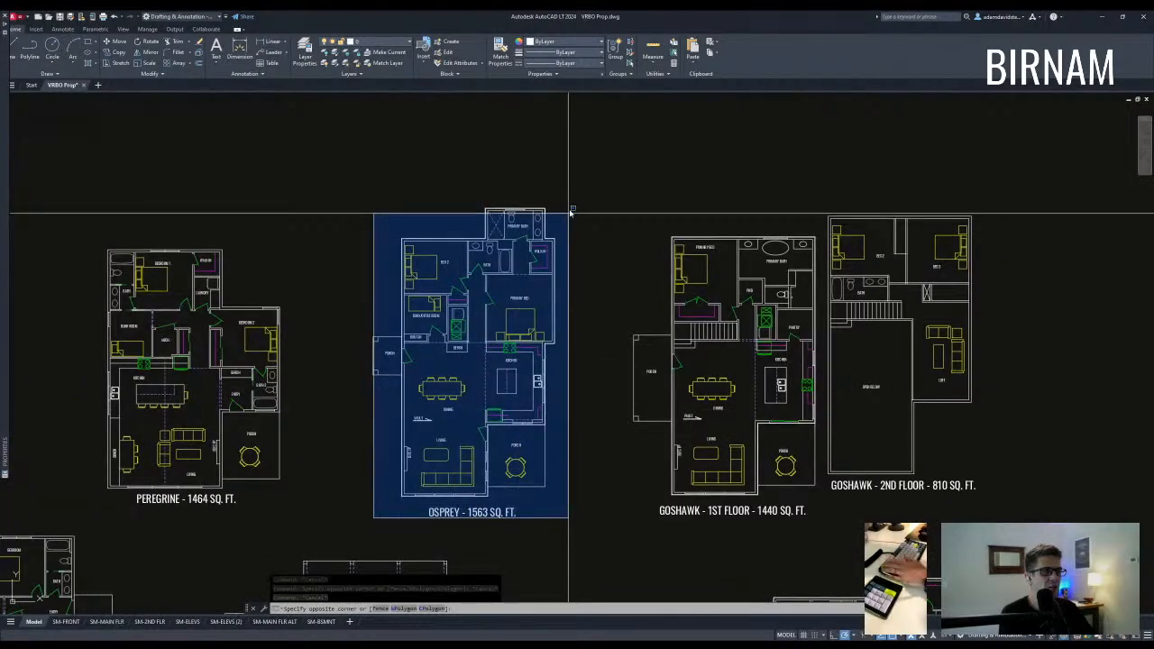
{"action": "key", "text": "Escape"}
{"action": "key", "text": "Escape"}
{"action": "scroll", "coordinate": [445, 427], "scroll_direction": "up", "scroll_amount": 2}
{"action": "scroll", "coordinate": [532, 316], "scroll_direction": "down", "scroll_amount": 2}
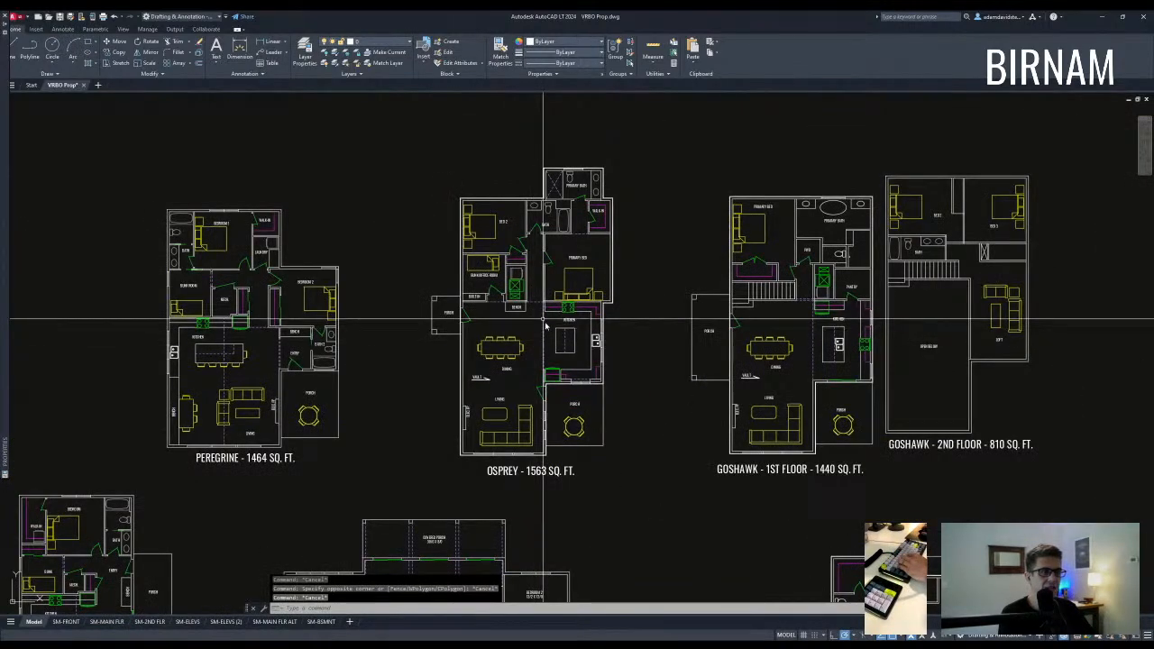
{"action": "left_click", "coordinate": [147, 467]}
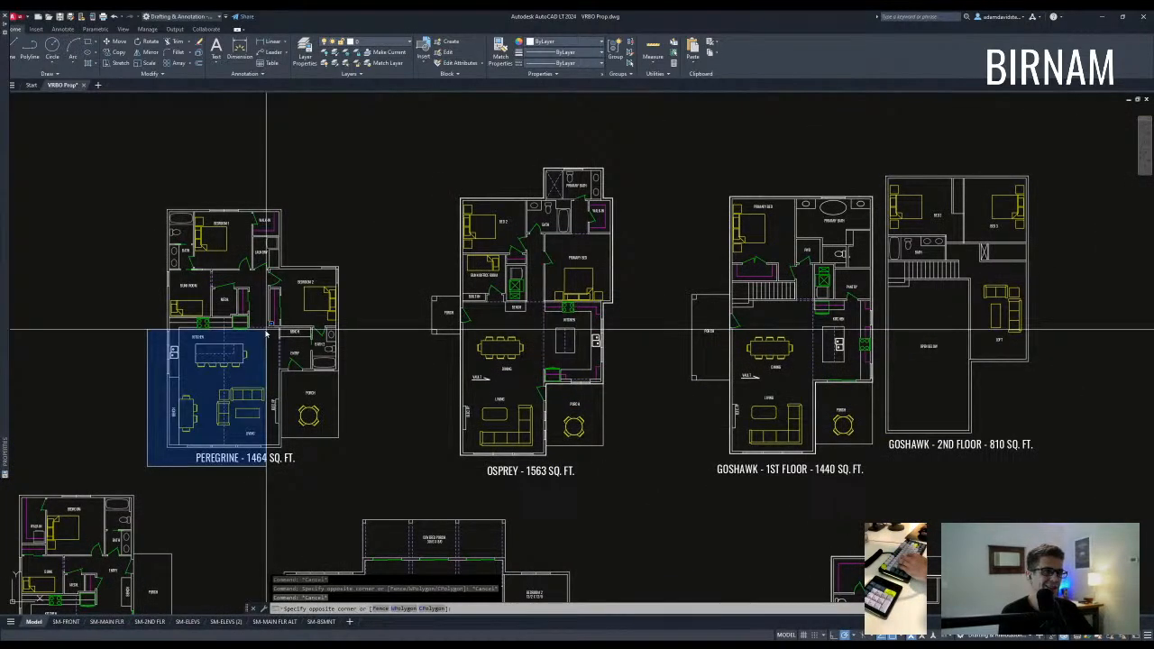
{"action": "key", "text": "Escape"}
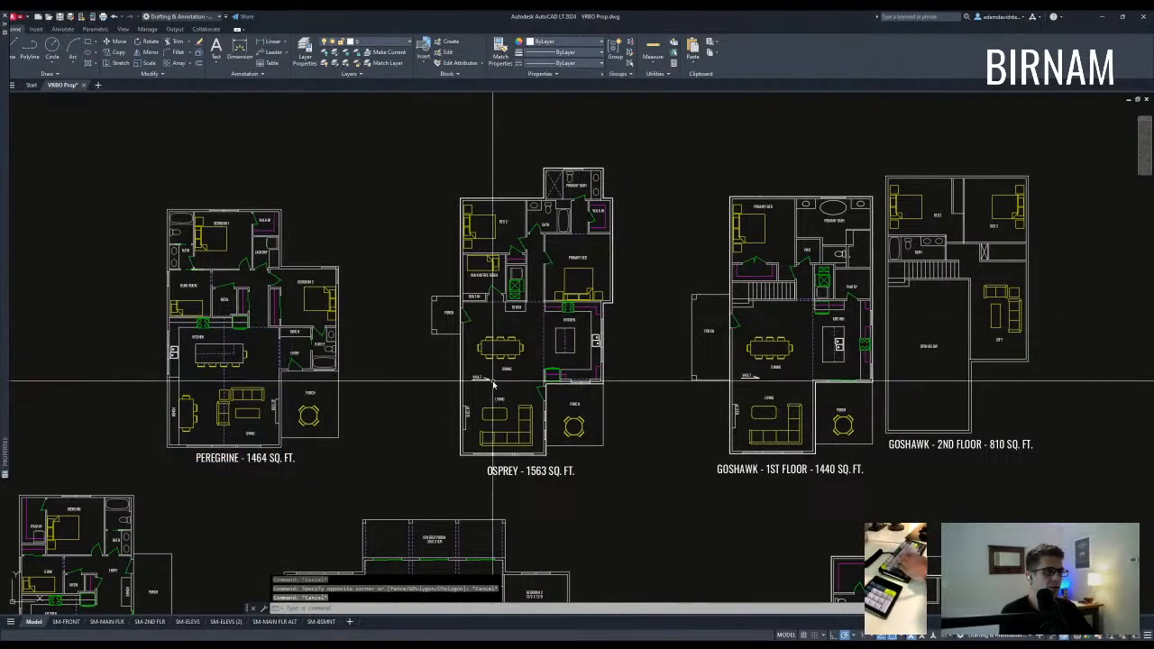
{"action": "left_click", "coordinate": [451, 470]}
{"action": "key", "text": "Escape"}
{"action": "scroll", "coordinate": [577, 225], "scroll_direction": "up", "scroll_amount": 2}
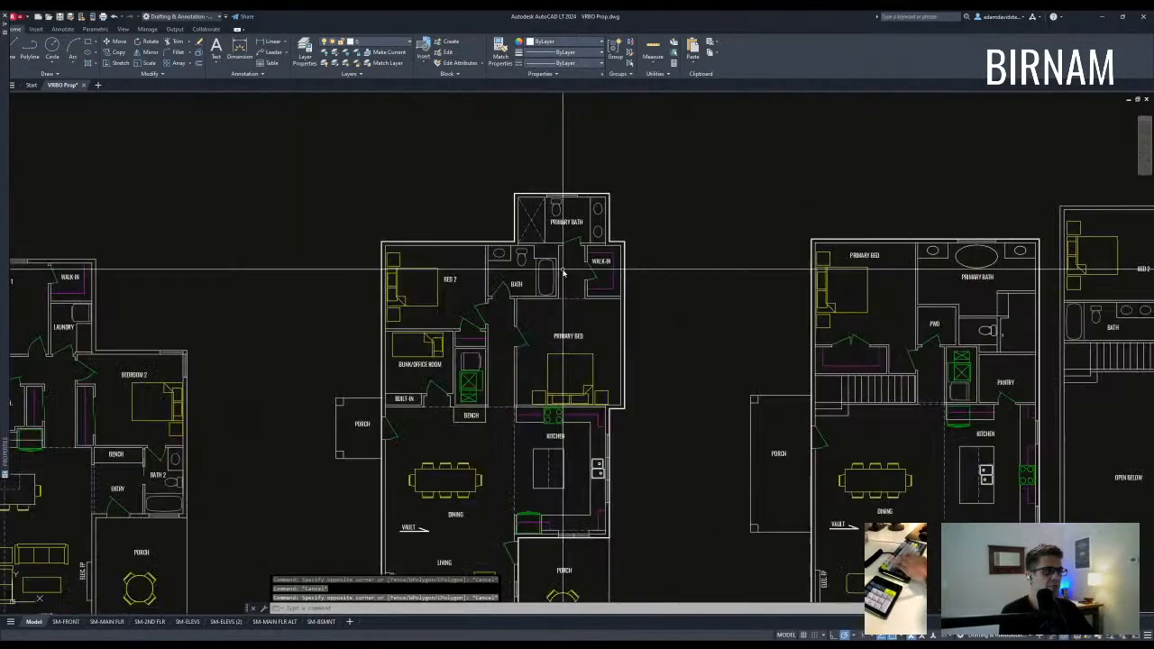
{"action": "key", "text": "Escape"}
{"action": "key", "text": "Escape"}
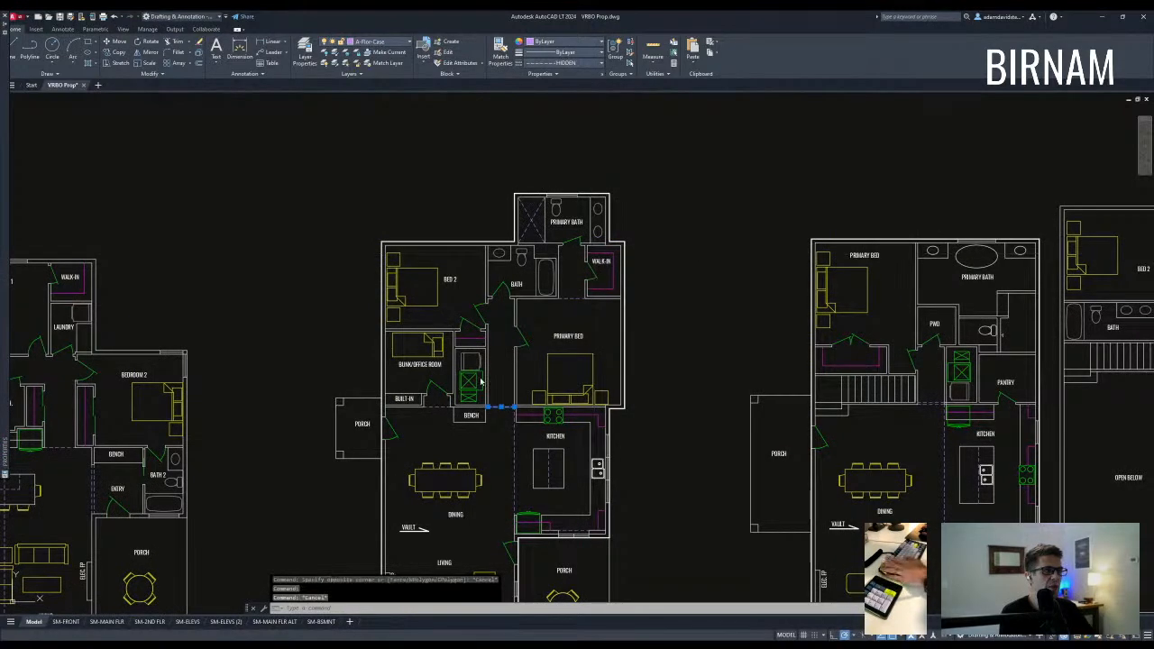
{"action": "left_click", "coordinate": [501, 413]}
{"action": "key", "text": "Escape"}
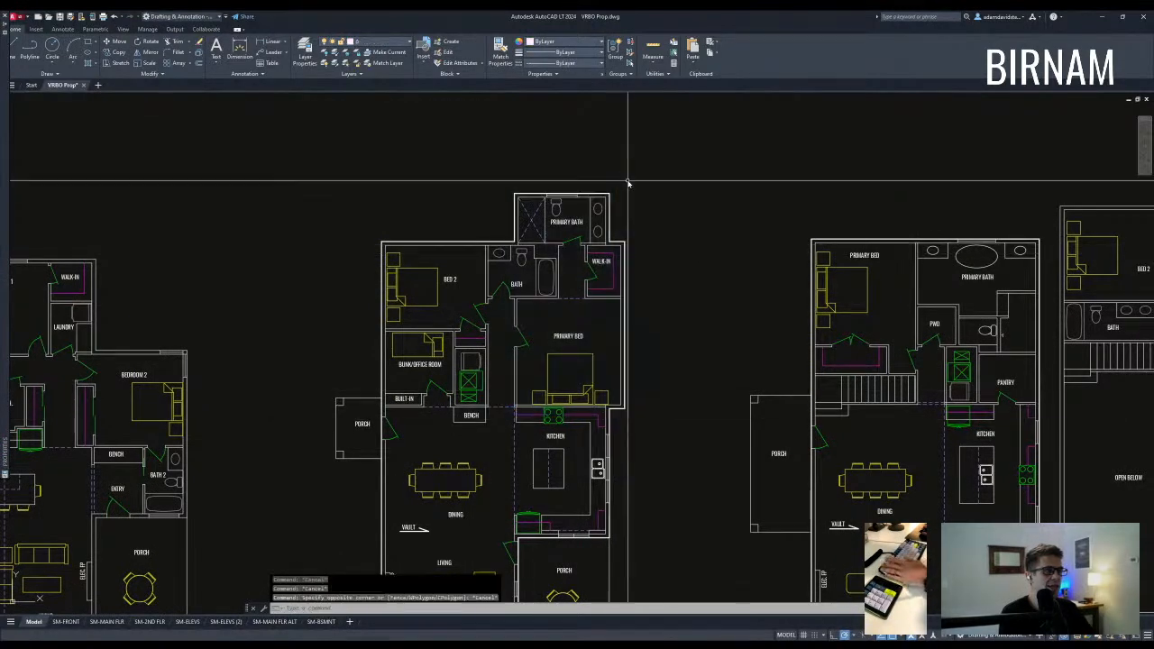
Examine the Goshawk first-floor and second-floor plans, including the loft and the area open to below.
{"action": "scroll", "coordinate": [546, 292], "scroll_direction": "down", "scroll_amount": 3}
{"action": "scroll", "coordinate": [709, 322], "scroll_direction": "up", "scroll_amount": 2}
{"action": "middle_click_drag", "start_coordinate": [709, 323], "coordinate": [616, 312]}
{"action": "scroll", "coordinate": [616, 312], "scroll_direction": "down", "scroll_amount": 4}
{"action": "middle_click_drag", "start_coordinate": [616, 360], "coordinate": [577, 226]}
{"action": "scroll", "coordinate": [577, 402], "scroll_direction": "up", "scroll_amount": 2}
{"action": "scroll", "coordinate": [571, 381], "scroll_direction": "down", "scroll_amount": 3}
{"action": "scroll", "coordinate": [557, 337], "scroll_direction": "up", "scroll_amount": 3}
{"action": "scroll", "coordinate": [554, 411], "scroll_direction": "up", "scroll_amount": 2}
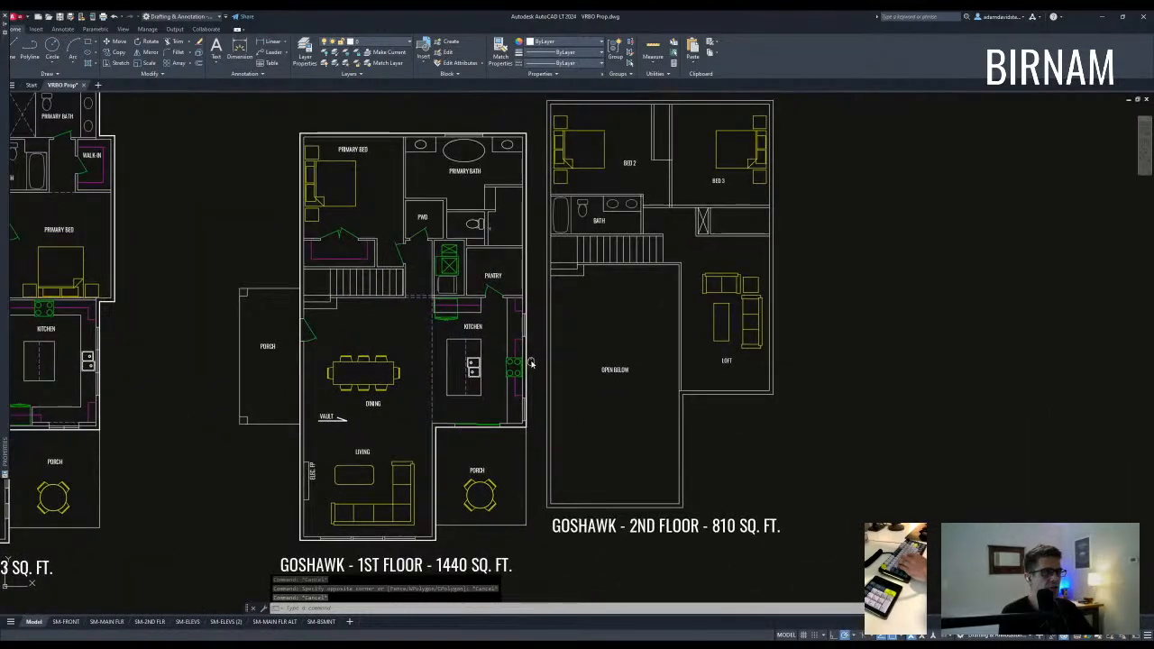
{"action": "left_click", "coordinate": [677, 406]}
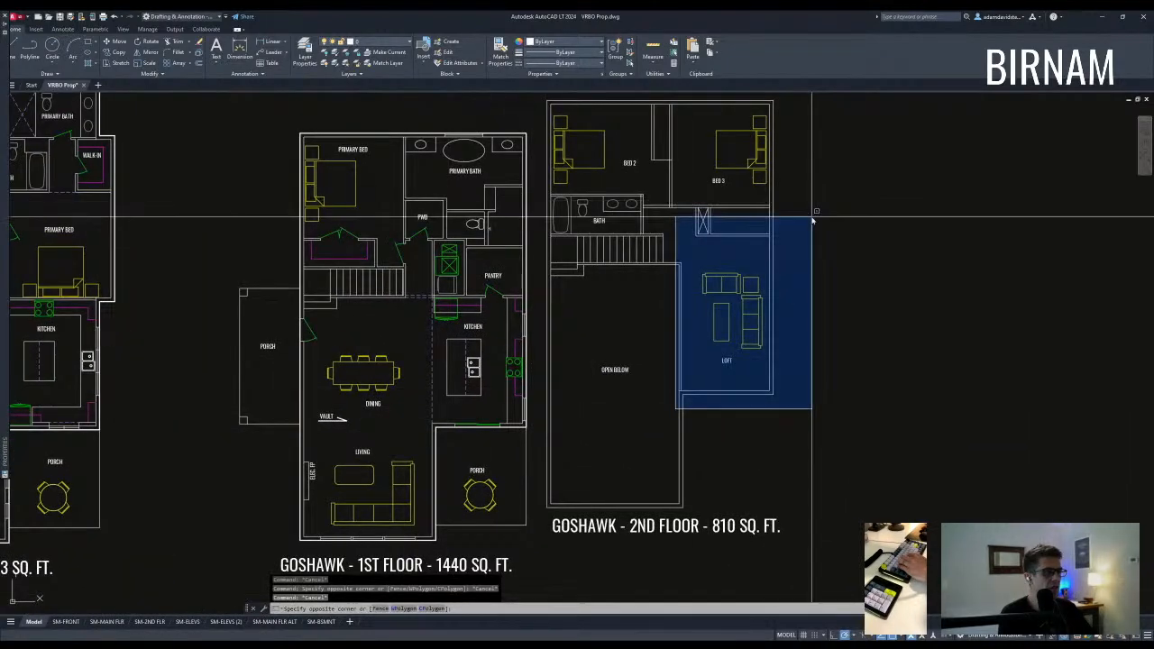
{"action": "key", "text": "Escape"}
{"action": "left_click", "coordinate": [548, 519]}
{"action": "key", "text": "Escape"}
{"action": "middle_click_drag", "start_coordinate": [422, 436], "coordinate": [616, 396]}
{"action": "left_click", "coordinate": [463, 515]}
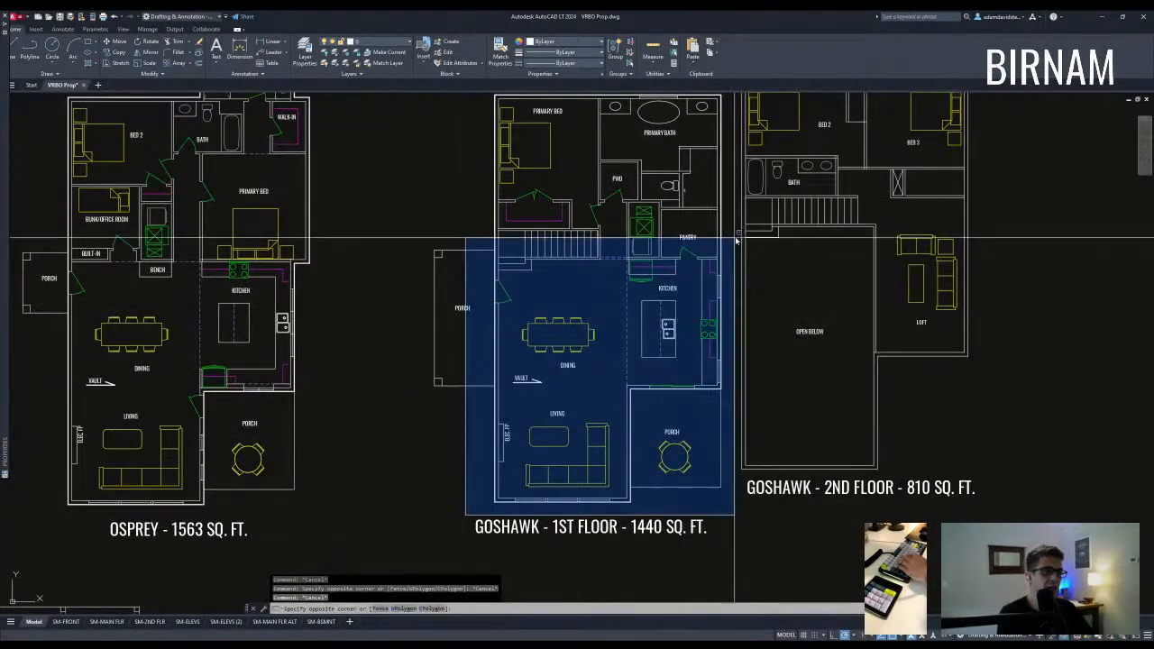
{"action": "key", "text": "Escape"}
{"action": "key", "text": "Escape"}
Copy the bed with nightstands from the Red-Tail second floor's lower bedroom into the empty first-floor bedroom.
{"action": "scroll", "coordinate": [726, 246], "scroll_direction": "down", "scroll_amount": 4}
{"action": "mouse_move", "coordinate": [749, 497]}
{"action": "middle_mouse_down"}
{"action": "mouse_move", "coordinate": [667, 296]}
{"action": "mouse_move", "coordinate": [600, 357]}
{"action": "middle_mouse_up"}
{"action": "scroll", "coordinate": [667, 293], "scroll_direction": "up", "scroll_amount": 4}
{"action": "scroll", "coordinate": [667, 292], "scroll_direction": "down", "scroll_amount": 2}
{"action": "scroll", "coordinate": [601, 357], "scroll_direction": "up", "scroll_amount": 3}
{"action": "key", "text": "Escape"}
{"action": "key", "text": "Escape"}
{"action": "left_click", "coordinate": [309, 492]}
{"action": "left_click", "coordinate": [288, 427]}
{"action": "type", "text": "cv"}
{"action": "key", "text": "space"}
{"action": "left_click", "coordinate": [293, 449]}
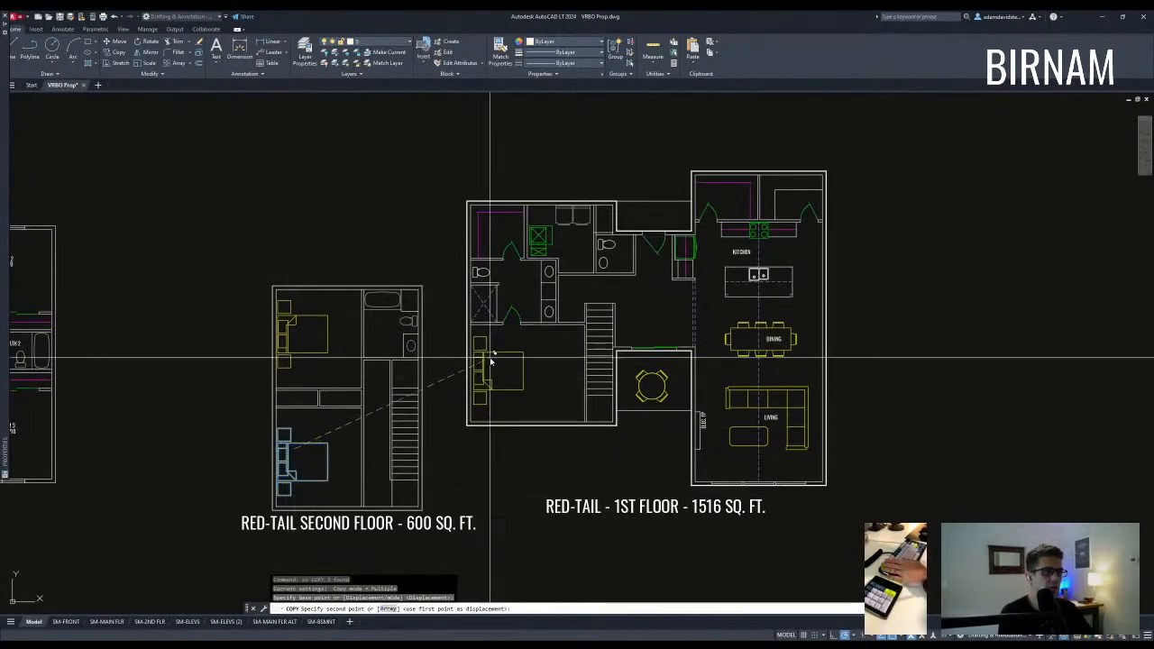
{"action": "left_click", "coordinate": [489, 364]}
{"action": "key", "text": "Escape"}
{"action": "key", "text": "Escape"}
Examine the Red-Tail plans: the first-floor bedroom wing, second floor, living wing and rooms behind the kitchen.
{"action": "left_click", "coordinate": [458, 435]}
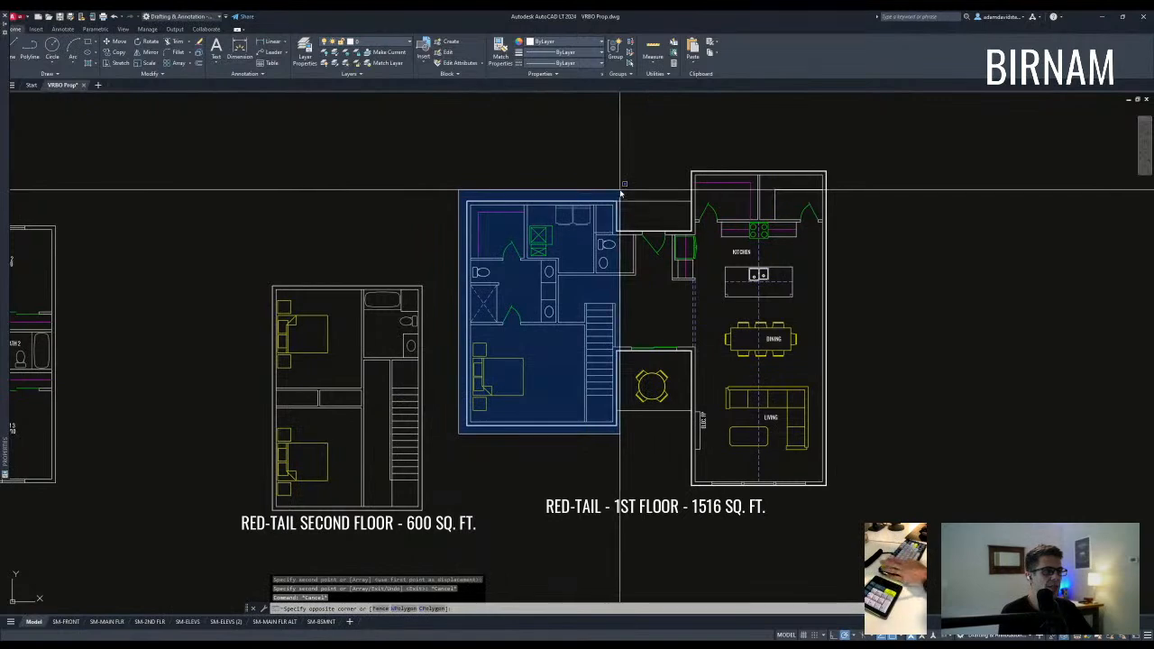
{"action": "key", "text": "Escape"}
{"action": "key", "text": "Escape"}
{"action": "left_click", "coordinate": [256, 548]}
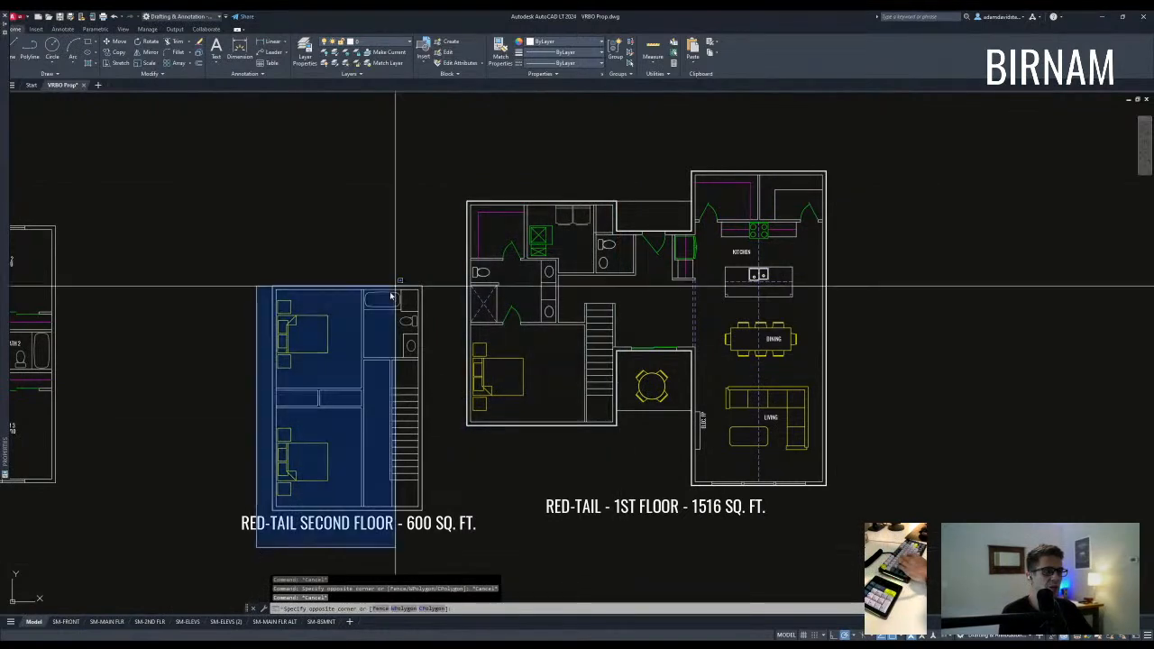
{"action": "key", "text": "Escape"}
{"action": "key", "text": "Escape"}
{"action": "middle_click_drag", "start_coordinate": [618, 441], "coordinate": [500, 425]}
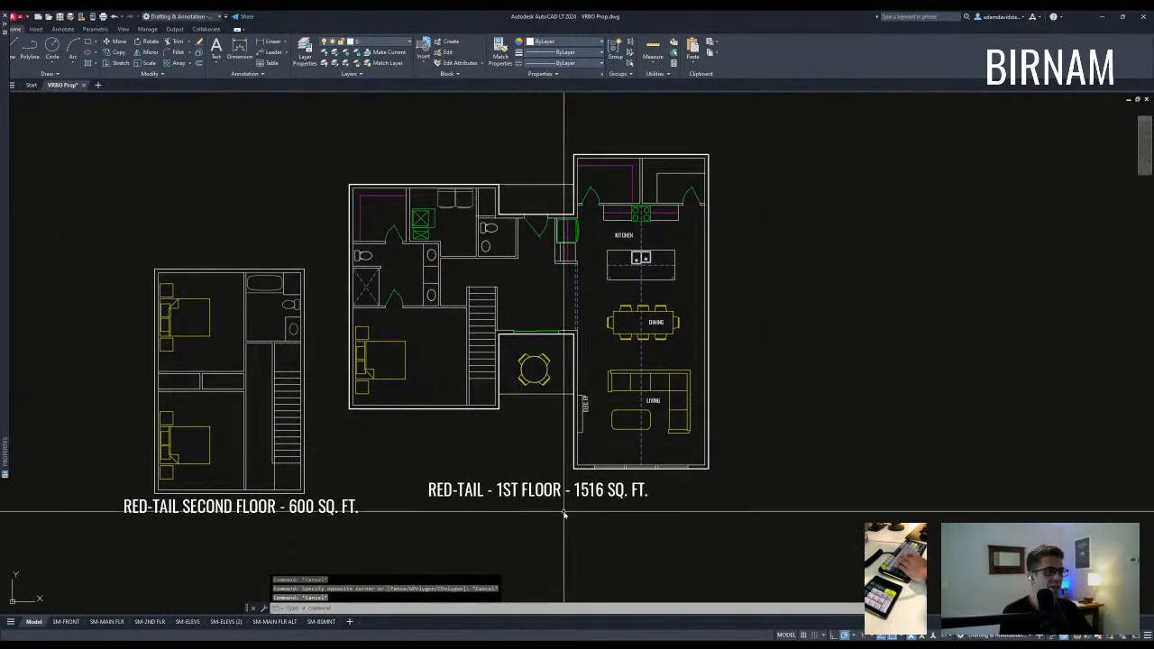
{"action": "left_click", "coordinate": [564, 511]}
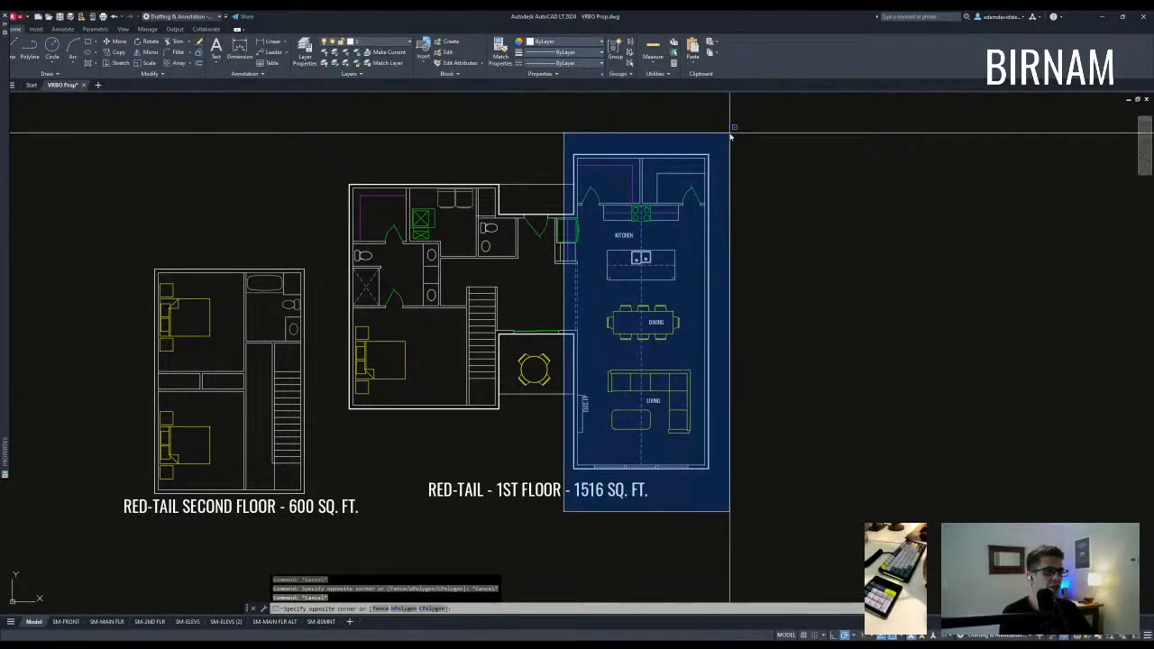
{"action": "key", "text": "Escape"}
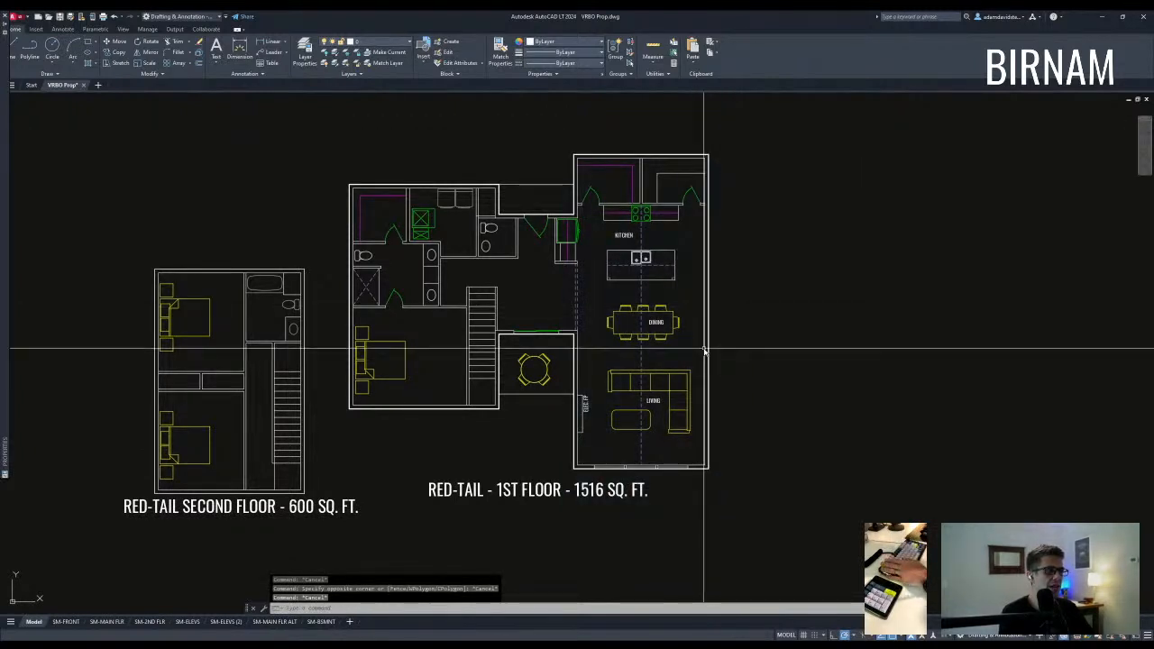
{"action": "left_click", "coordinate": [694, 386]}
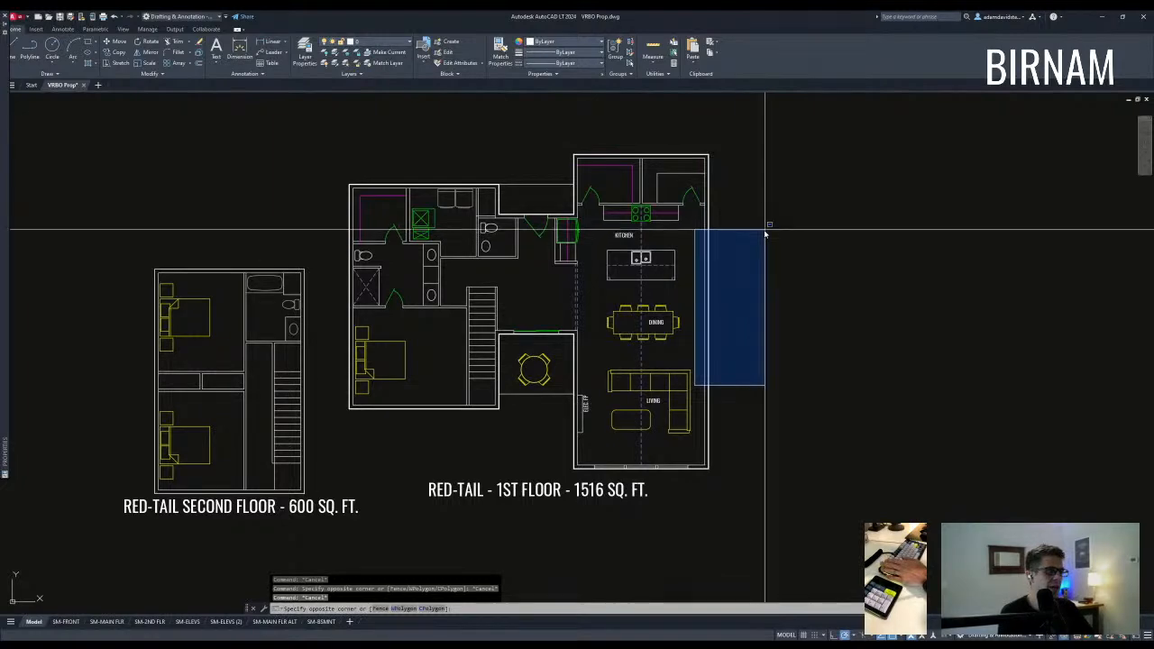
{"action": "key", "text": "Escape"}
{"action": "scroll", "coordinate": [731, 186], "scroll_direction": "up", "scroll_amount": 4}
{"action": "scroll", "coordinate": [667, 270], "scroll_direction": "down", "scroll_amount": 2}
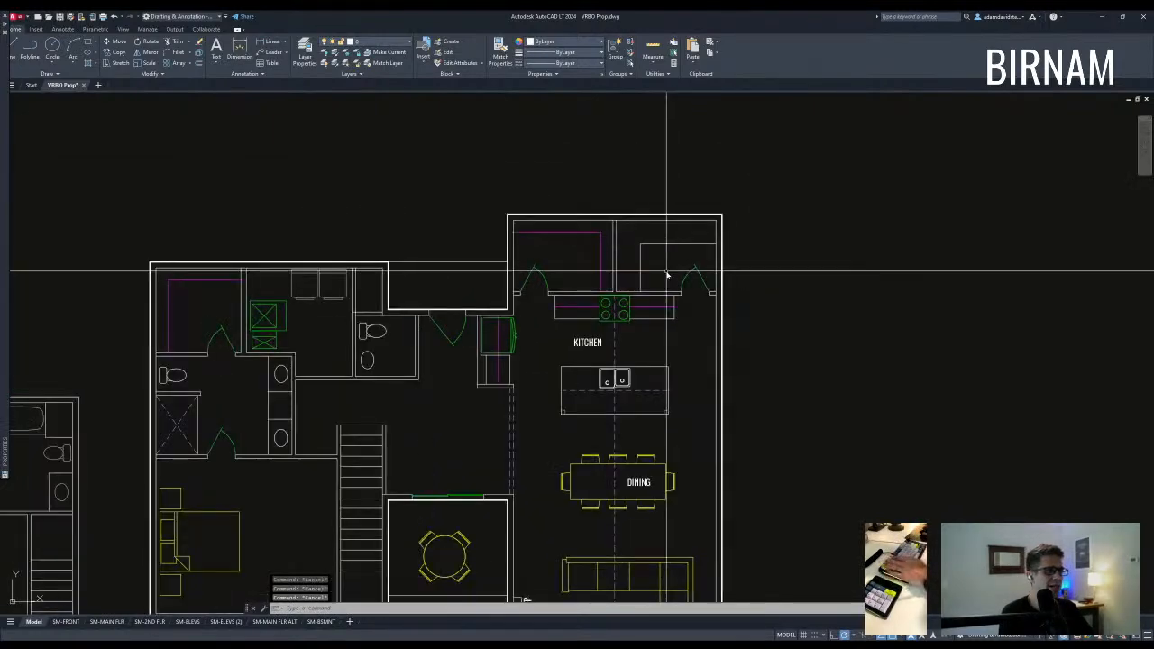
{"action": "left_click", "coordinate": [668, 272]}
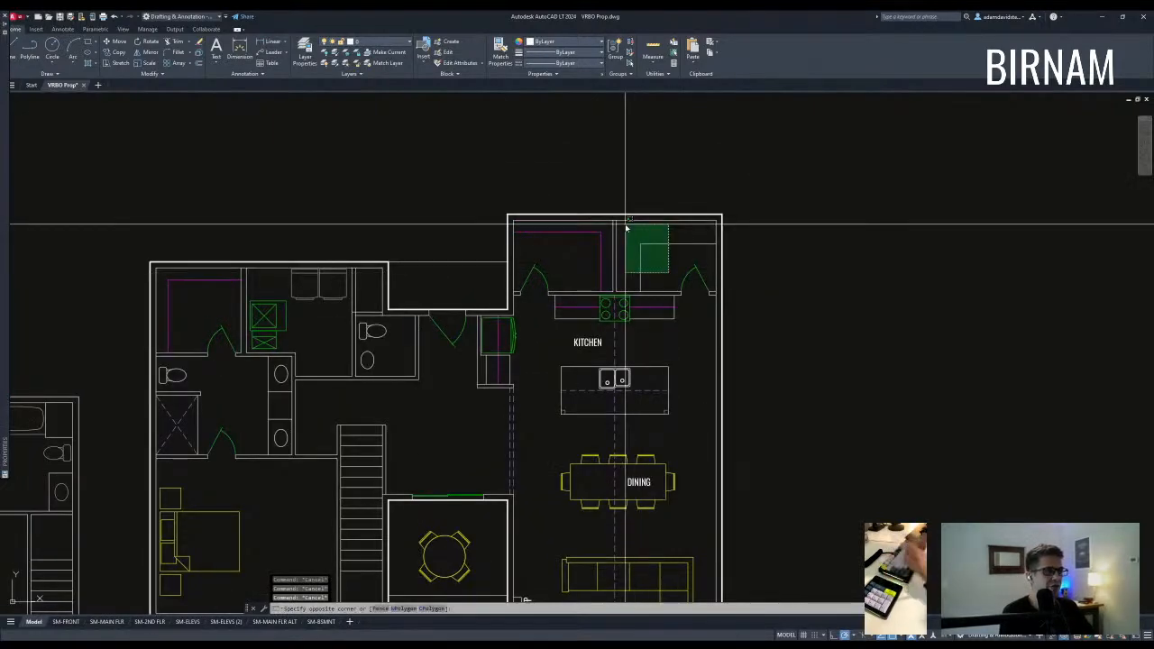
{"action": "key", "text": "Escape"}
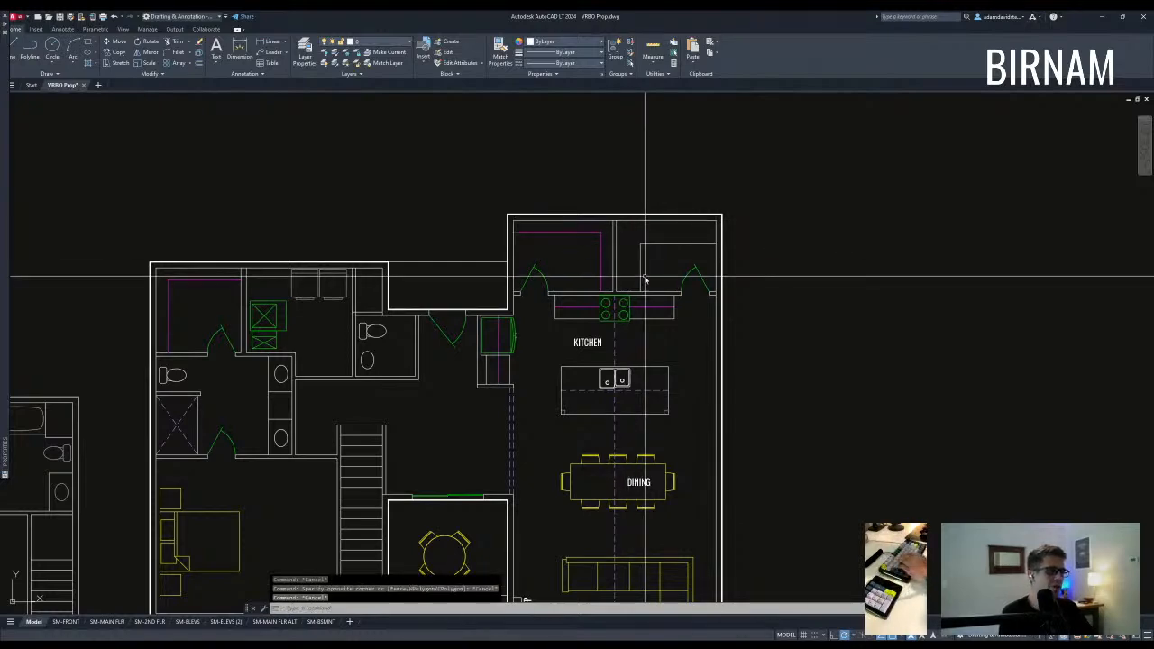
Examine the Red-Tail plan's rooms behind the kitchen and compare the plan with the other cabin designs.
{"action": "middle_click_drag", "start_coordinate": [636, 266], "coordinate": [642, 254]}
{"action": "left_click", "coordinate": [511, 288]}
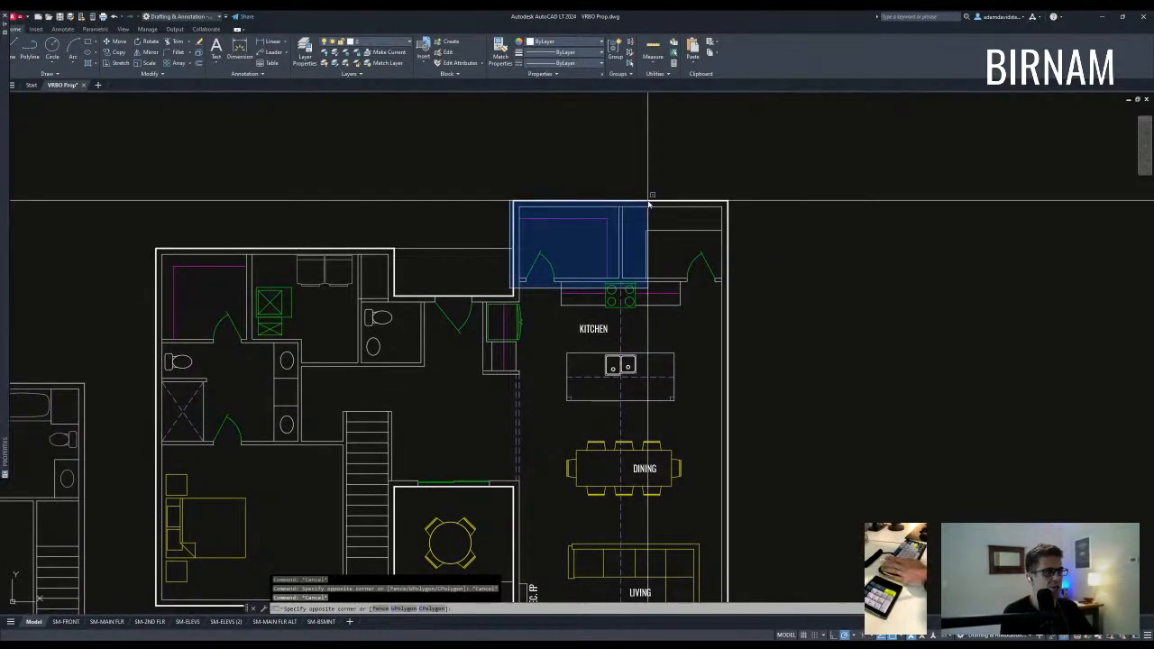
{"action": "key", "text": "Escape"}
{"action": "key", "text": "Escape"}
{"action": "scroll", "coordinate": [612, 383], "scroll_direction": "down", "scroll_amount": 4}
{"action": "middle_click_drag", "start_coordinate": [612, 383], "coordinate": [569, 255]}
{"action": "scroll", "coordinate": [569, 255], "scroll_direction": "down", "scroll_amount": 2}
{"action": "middle_click_drag", "start_coordinate": [494, 342], "coordinate": [661, 440]}
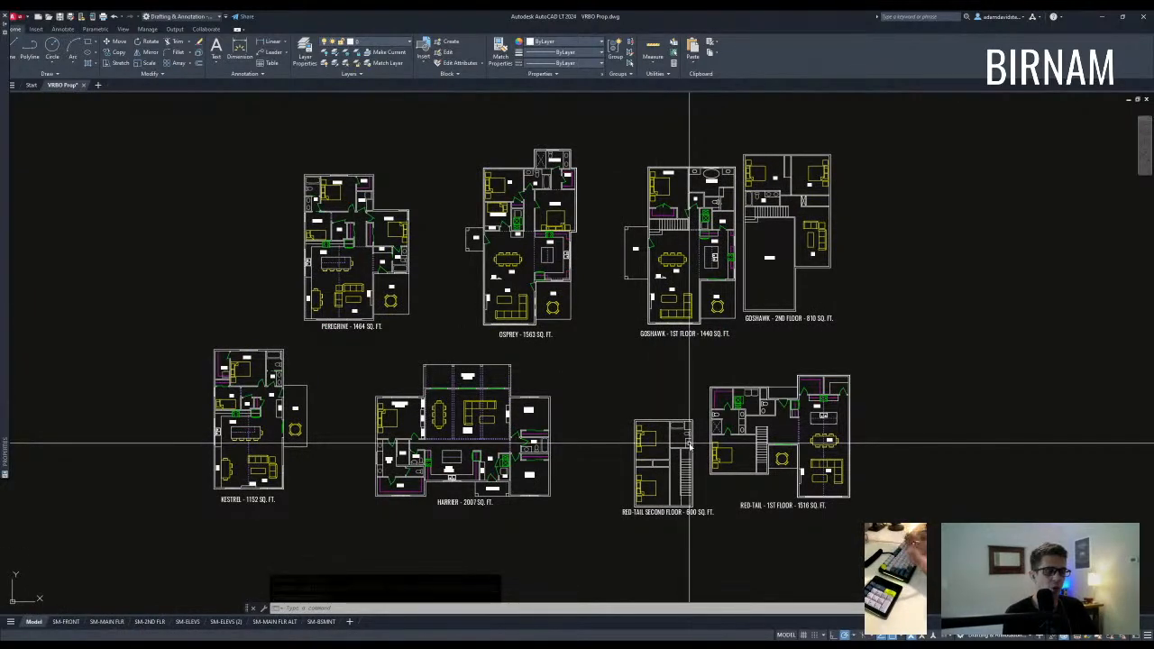
{"action": "middle_click_drag", "start_coordinate": [361, 541], "coordinate": [353, 525]}
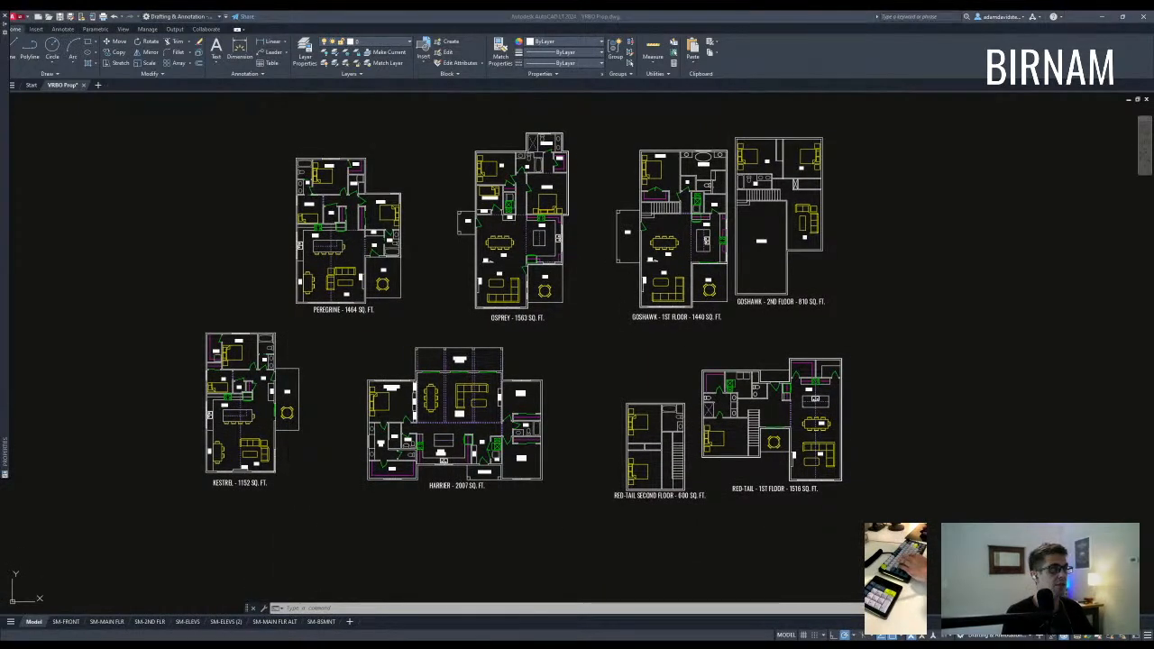
Survey the drawing area beyond the Red-Tail plans, covering the elevations, the other plans and the open space.
{"action": "middle_click_drag", "start_coordinate": [546, 316], "coordinate": [489, 301]}
{"action": "scroll", "coordinate": [490, 301], "scroll_direction": "down", "scroll_amount": 2}
{"action": "middle_click_drag", "start_coordinate": [991, 374], "coordinate": [469, 348]}
{"action": "key", "text": "Escape"}
{"action": "key", "text": "Escape"}
{"action": "key", "text": "Escape"}
{"action": "scroll", "coordinate": [469, 352], "scroll_direction": "down", "scroll_amount": 2}
{"action": "middle_click_drag", "start_coordinate": [548, 359], "coordinate": [468, 380]}
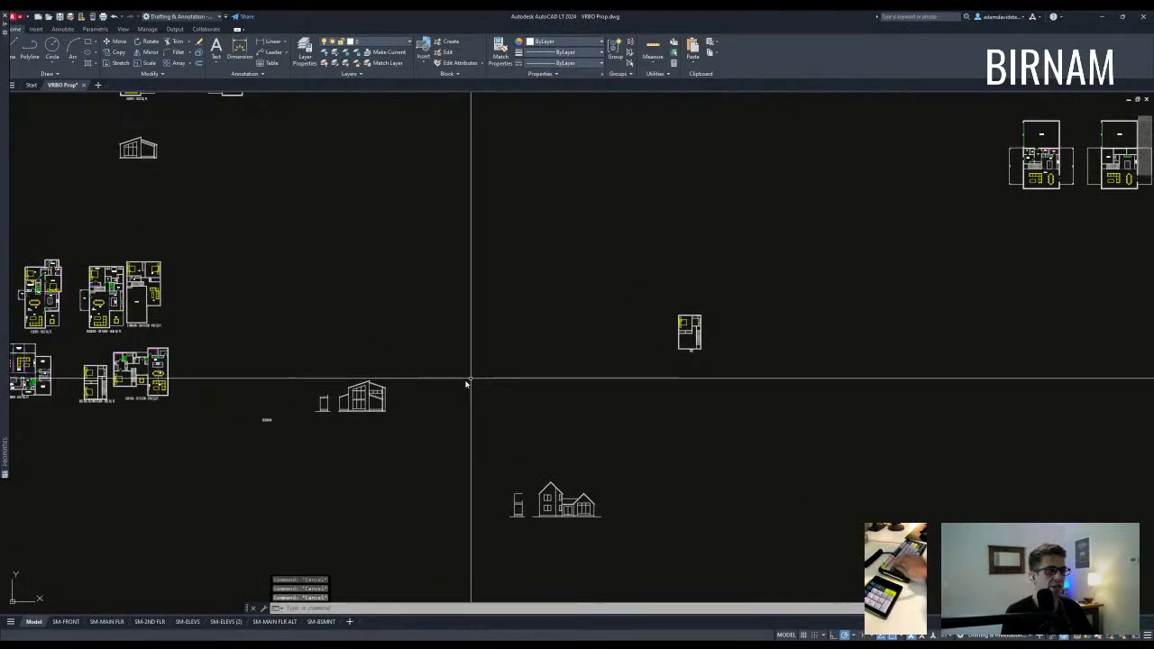
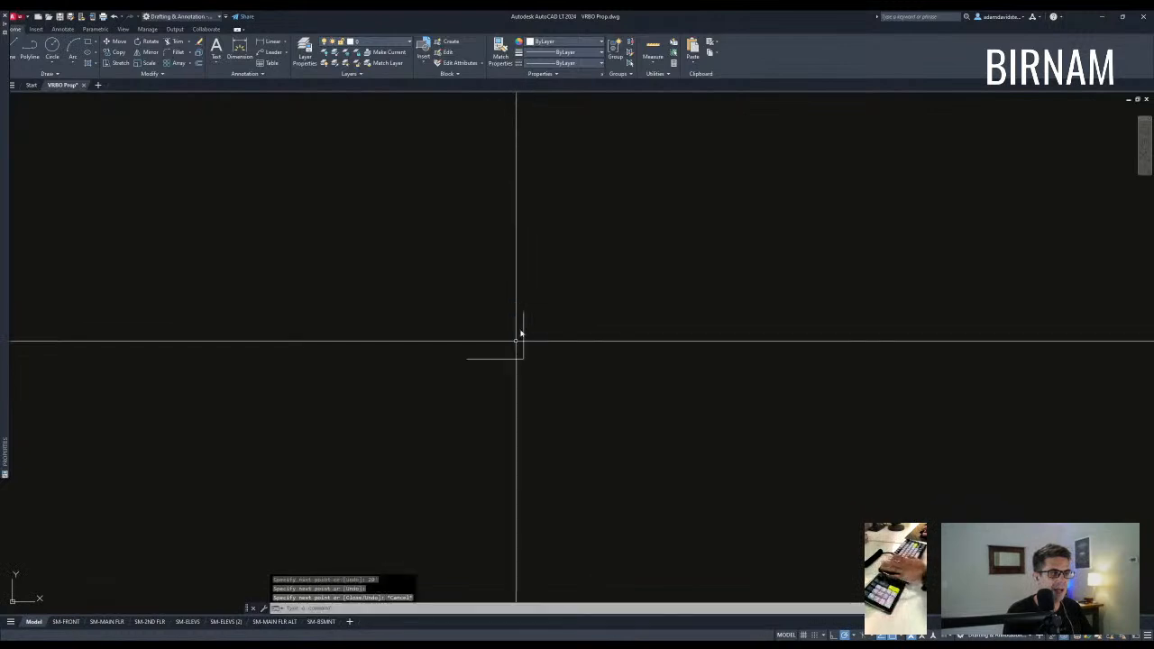
Draw a vertical wall line upward from the left end of the horizontal base line.
{"action": "left_click", "coordinate": [467, 359]}
{"action": "left_click", "coordinate": [468, 281]}
{"action": "key", "text": "Escape"}
{"action": "key", "text": "Escape"}
Offset the left, bottom and right wall lines 6" inward to give the exterior walls their thickness.
{"action": "type", "text": "o"}
{"action": "key", "text": "Return"}
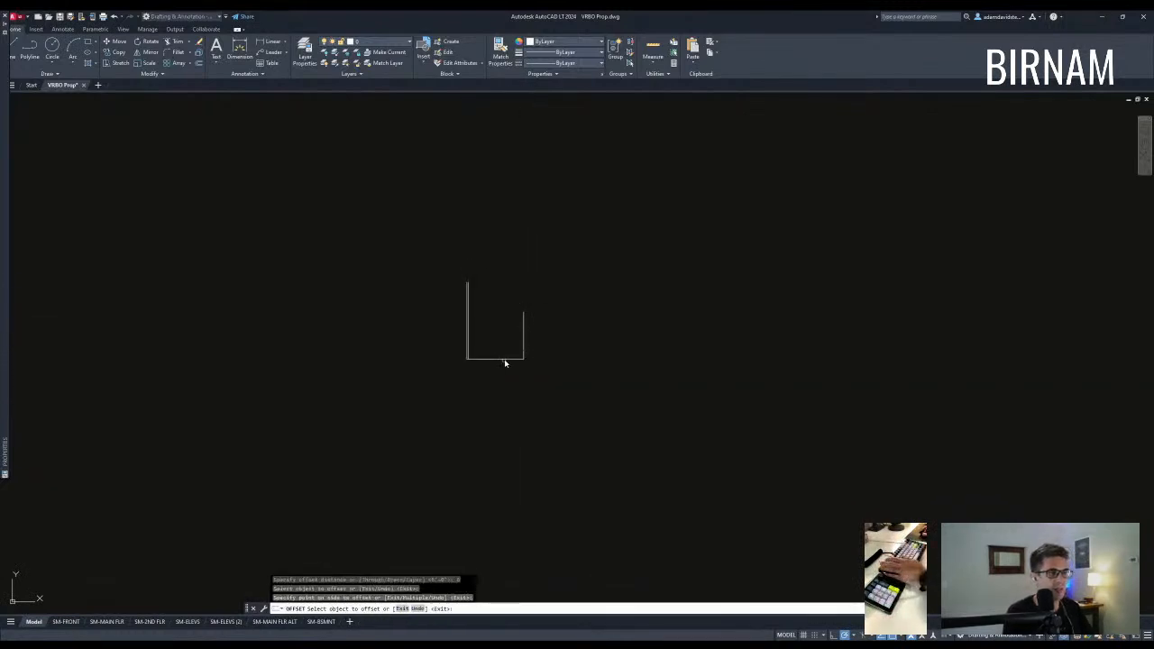
{"action": "left_click", "coordinate": [524, 345]}
{"action": "scroll", "coordinate": [525, 345], "scroll_direction": "up", "scroll_amount": 3}
{"action": "key", "text": "Escape"}
Fillet the inner wall lines together so both bottom inside corners are clean.
{"action": "type", "text": "f"}
{"action": "key", "text": "Return"}
{"action": "left_click", "coordinate": [484, 360]}
{"action": "key", "text": "Return"}
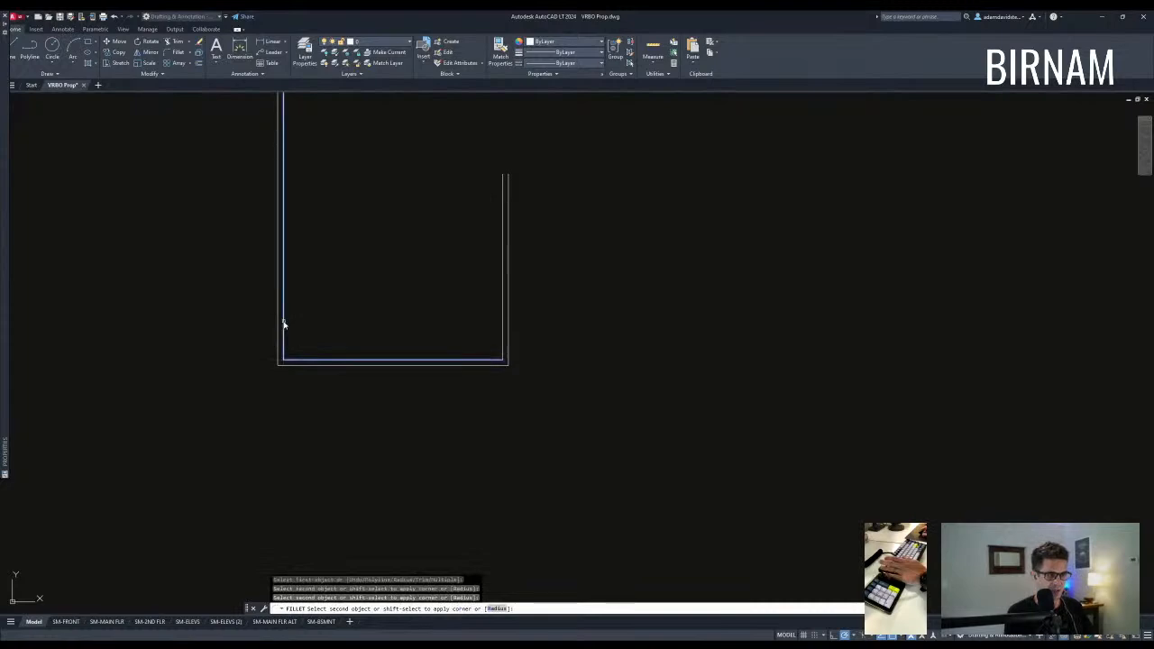
{"action": "key", "text": "Escape"}
{"action": "middle_click_drag", "start_coordinate": [312, 365], "coordinate": [360, 391]}
{"action": "left_click", "coordinate": [299, 458]}
{"action": "key", "text": "Escape"}
{"action": "key", "text": "Escape"}
{"action": "scroll", "coordinate": [530, 271], "scroll_direction": "down", "scroll_amount": 2}
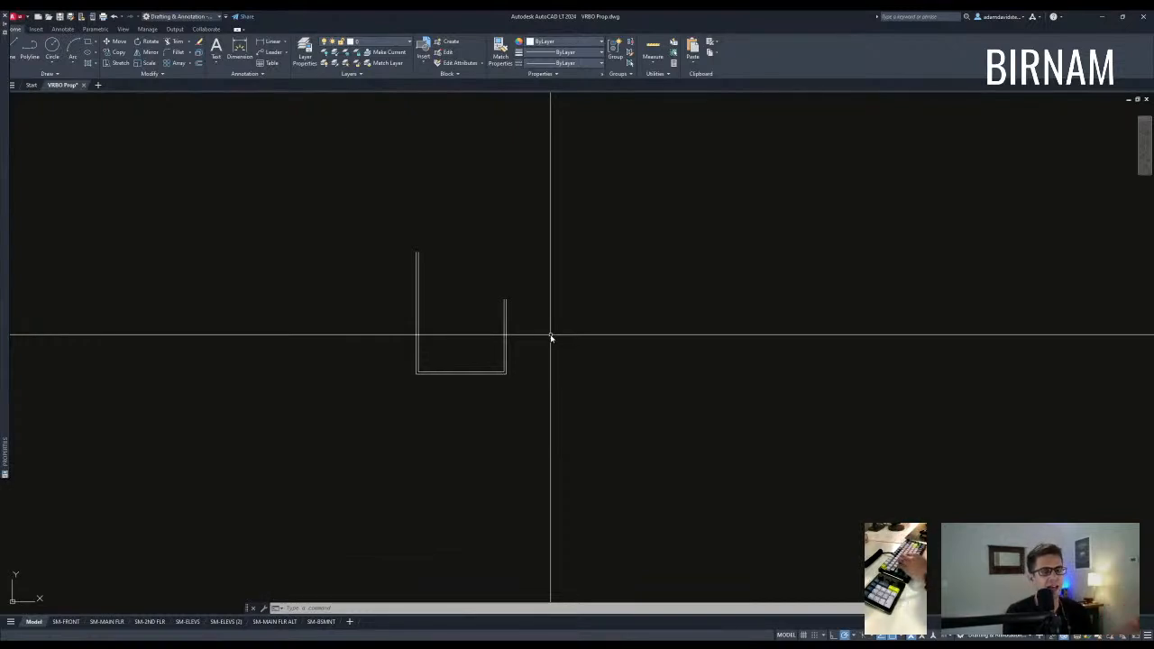
{"action": "key", "text": "Escape"}
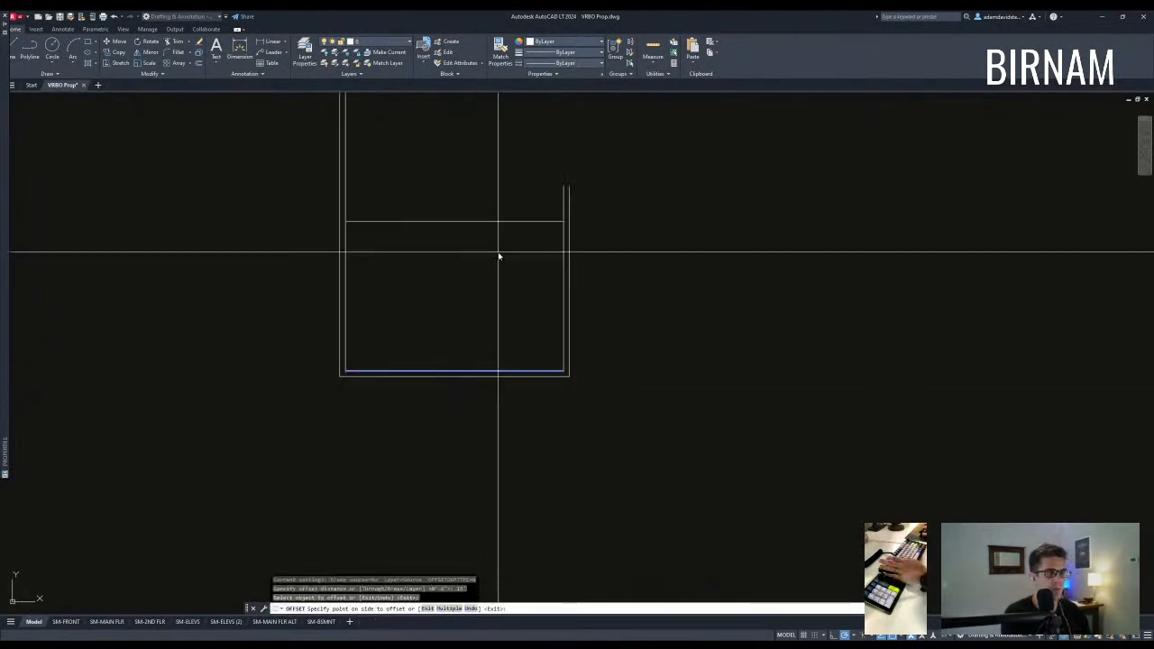
{"action": "middle_click_drag", "start_coordinate": [499, 257], "coordinate": [500, 327]}
{"action": "key", "text": "Escape"}
{"action": "key", "text": "Escape"}
{"action": "key", "text": "Escape"}
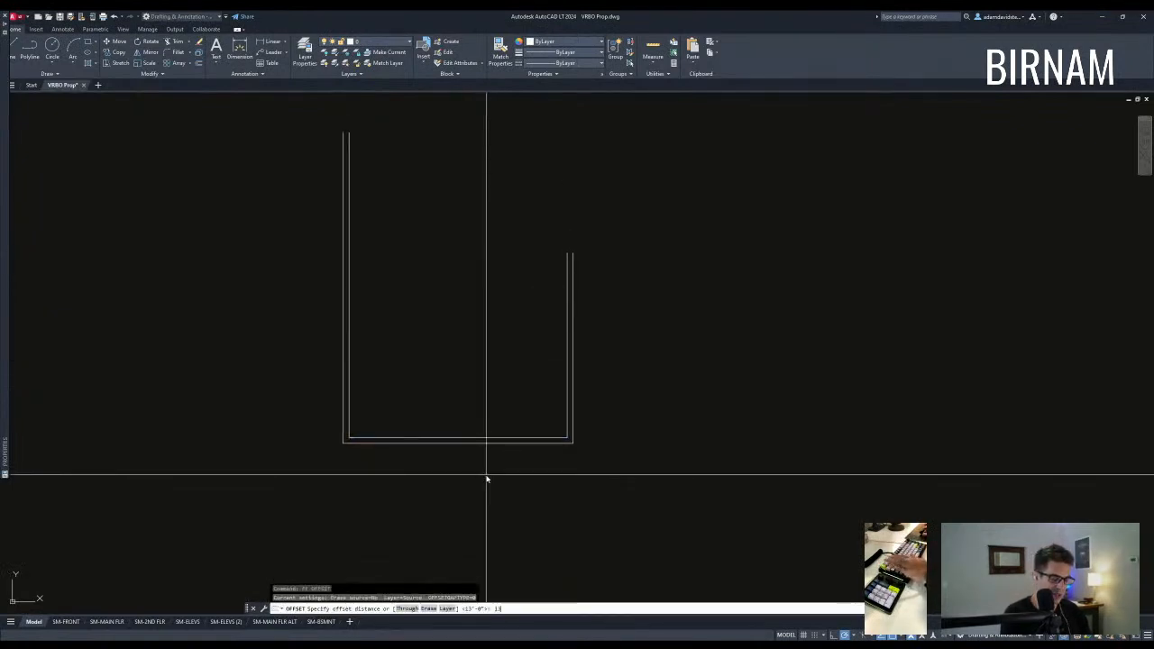
{"action": "key", "text": "Escape"}
{"action": "key", "text": "Escape"}
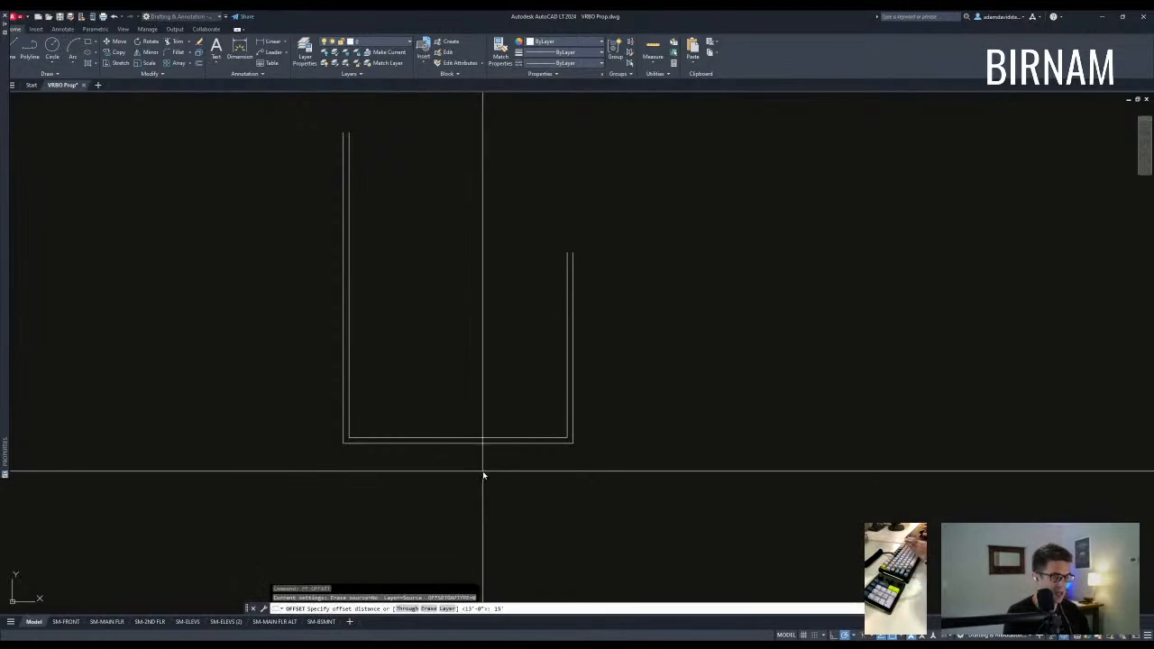
Offset the inner bottom wall line 15' upward into the room.
{"action": "key", "text": "Escape"}
{"action": "key", "text": "Escape"}
{"action": "middle_click_drag", "start_coordinate": [475, 319], "coordinate": [482, 334]}
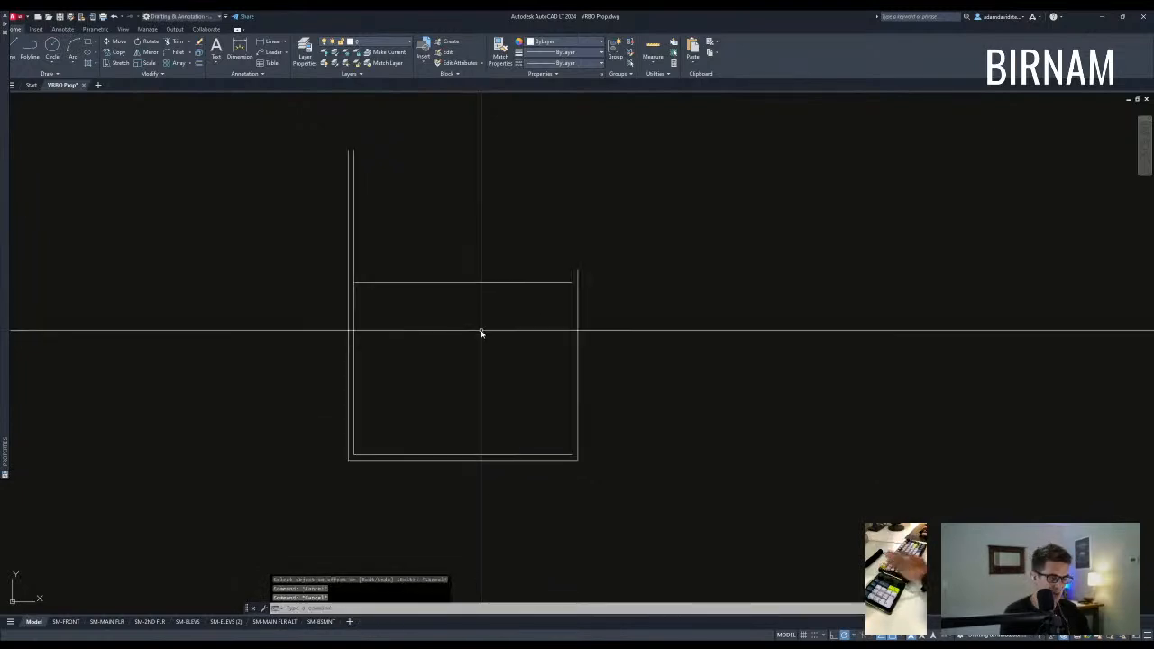
Offset the horizontal line across the room 24" upward.
{"action": "type", "text": "24"}
{"action": "key", "text": "Return"}
{"action": "left_click", "coordinate": [469, 243]}
{"action": "key", "text": "Return"}
Draw a short vertical line connecting the midpoints of the two horizontal lines across the room.
{"action": "type", "text": "l"}
{"action": "key", "text": "Return"}
{"action": "middle_click_drag", "start_coordinate": [468, 232], "coordinate": [474, 264]}
{"action": "left_click", "coordinate": [469, 314]}
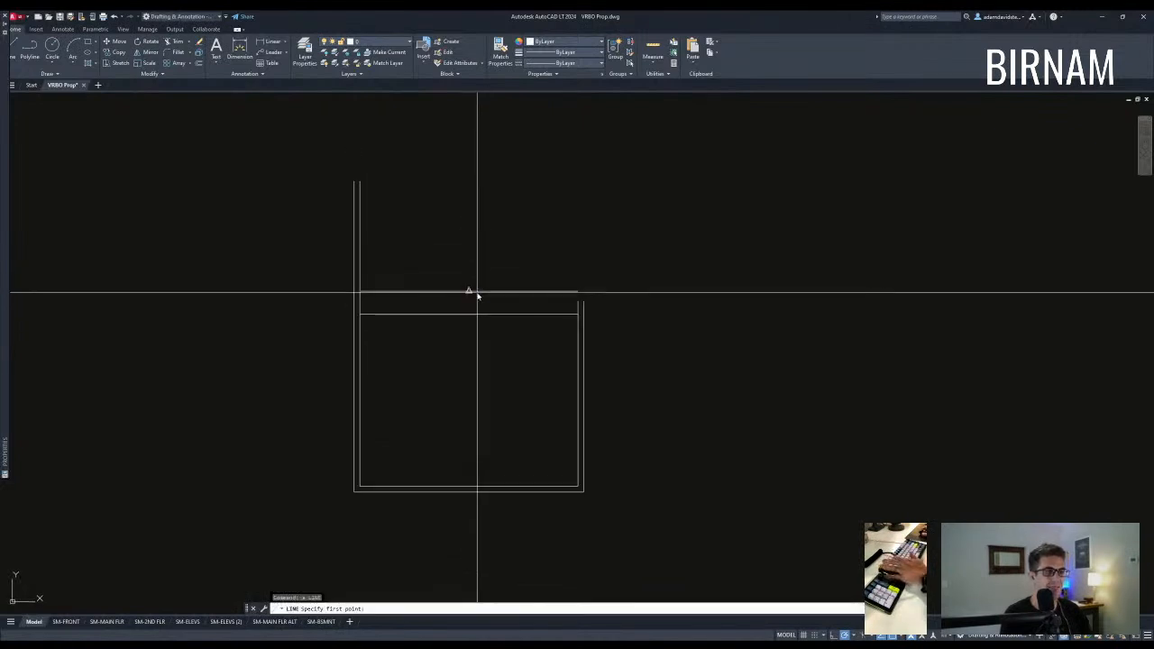
{"action": "left_click", "coordinate": [469, 292]}
{"action": "key", "text": "Return"}
Try copying the short centre line to the right, and erase the misplaced copy.
{"action": "left_click", "coordinate": [456, 334]}
{"action": "left_click", "coordinate": [521, 231]}
{"action": "type", "text": "cp"}
{"action": "key", "text": "Return"}
{"action": "left_click", "coordinate": [485, 242]}
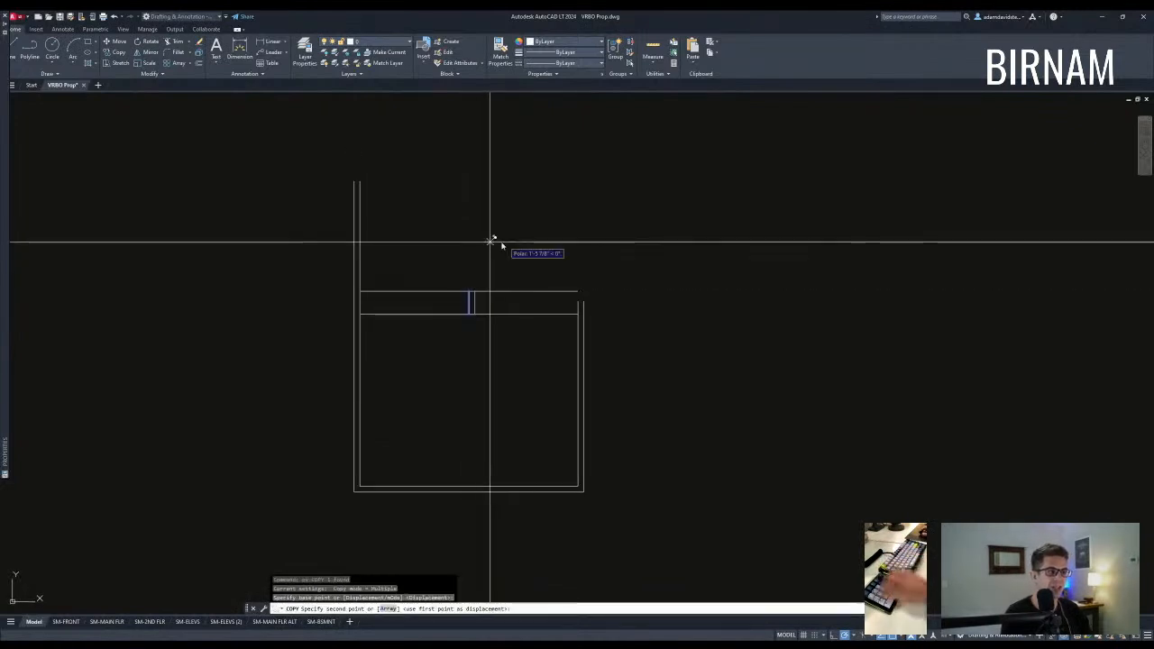
{"action": "key", "text": "Escape"}
{"action": "key", "text": "Escape"}
{"action": "left_click", "coordinate": [479, 324]}
{"action": "left_click", "coordinate": [522, 261]}
{"action": "key", "text": "e"}
{"action": "key", "text": "Return"}
Copy the short centre line 48" to each side and erase the original line in the middle.
{"action": "left_click", "coordinate": [434, 335]}
{"action": "left_click", "coordinate": [488, 246]}
{"action": "type", "text": "cp"}
{"action": "key", "text": "Return"}
{"action": "left_click", "coordinate": [491, 245]}
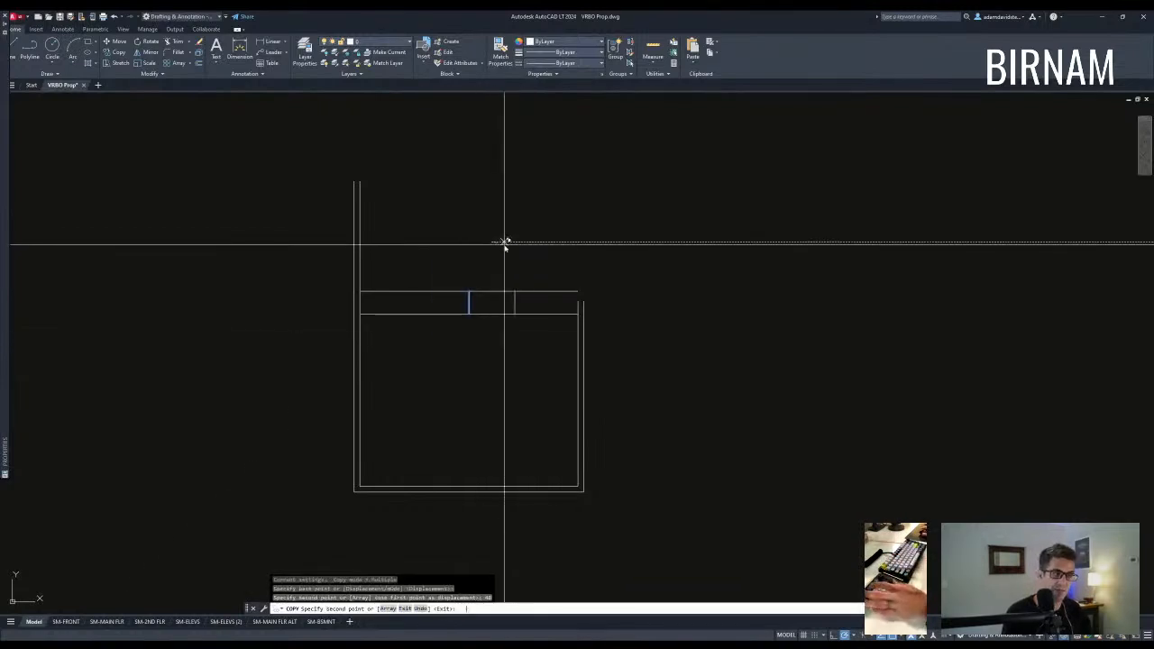
{"action": "key", "text": "Escape"}
{"action": "left_click", "coordinate": [463, 323]}
{"action": "left_click", "coordinate": [485, 265]}
{"action": "key", "text": "e"}
{"action": "key", "text": "Return"}
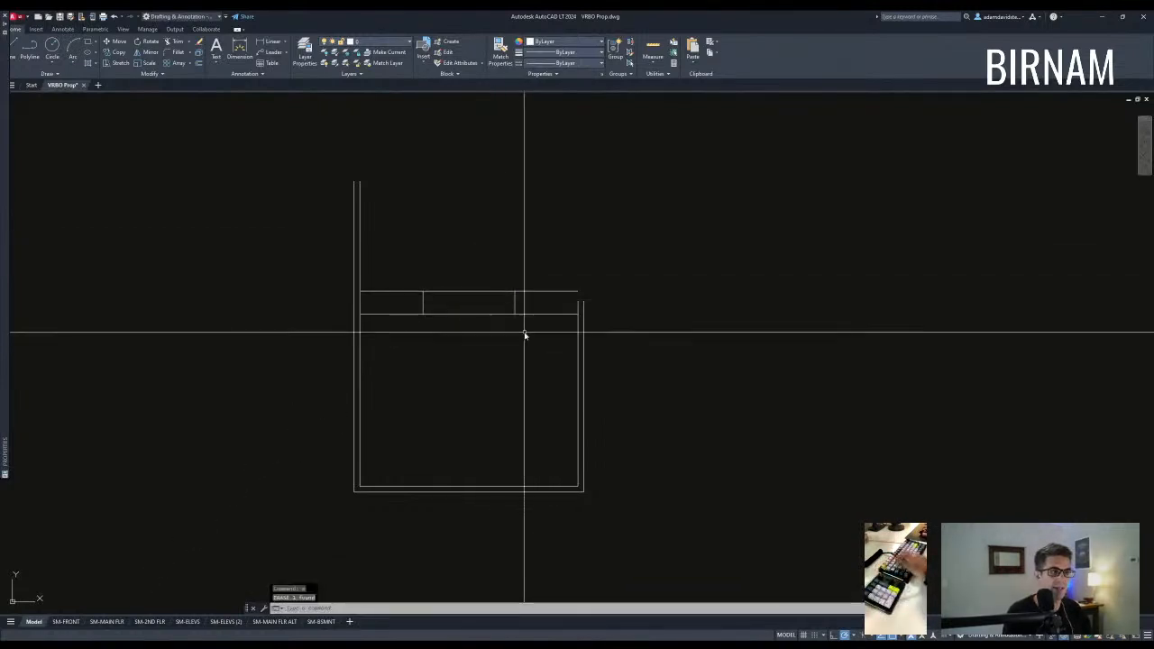
Trim the two horizontal lines outside the short vertical lines, leaving a closed rectangle in the middle of the room.
{"action": "key", "text": "t"}
{"action": "key", "text": "r"}
{"action": "key", "text": "Return"}
{"action": "left_click", "coordinate": [562, 334]}
{"action": "left_click", "coordinate": [403, 274]}
{"action": "key", "text": "Return"}
{"action": "left_click", "coordinate": [568, 333]}
{"action": "left_click", "coordinate": [533, 250]}
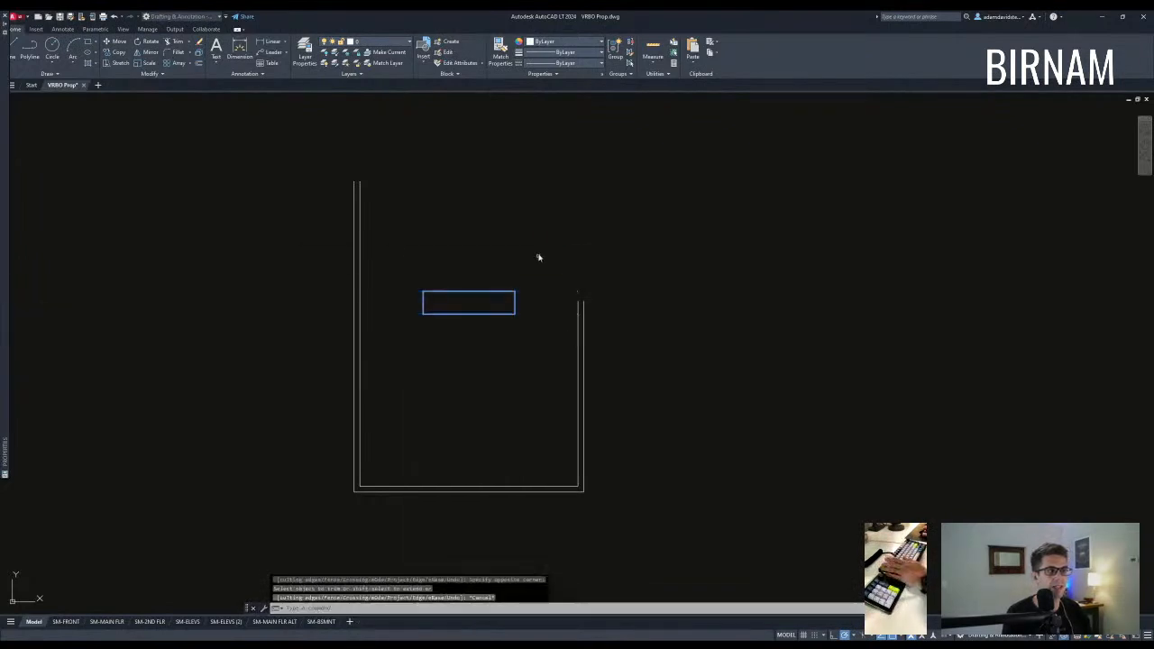
{"action": "key", "text": "Escape"}
{"action": "scroll", "coordinate": [520, 327], "scroll_direction": "up", "scroll_amount": 3}
{"action": "scroll", "coordinate": [479, 341], "scroll_direction": "down", "scroll_amount": 2}
{"action": "scroll", "coordinate": [478, 341], "scroll_direction": "down", "scroll_amount": 2}
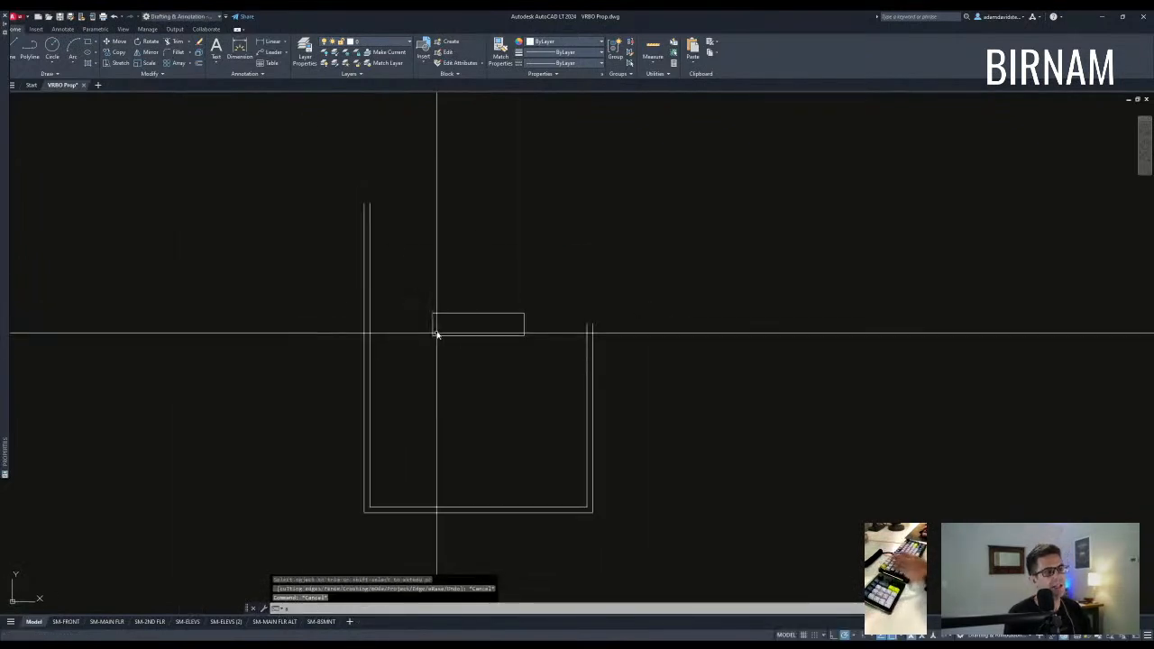
Stretch the upper end of the right exterior wall upward beyond the top of the left wall.
{"action": "middle_click_drag", "start_coordinate": [436, 330], "coordinate": [453, 334]}
{"action": "key", "text": "s"}
{"action": "key", "text": "Return"}
{"action": "left_click", "coordinate": [626, 341]}
{"action": "left_click", "coordinate": [589, 299]}
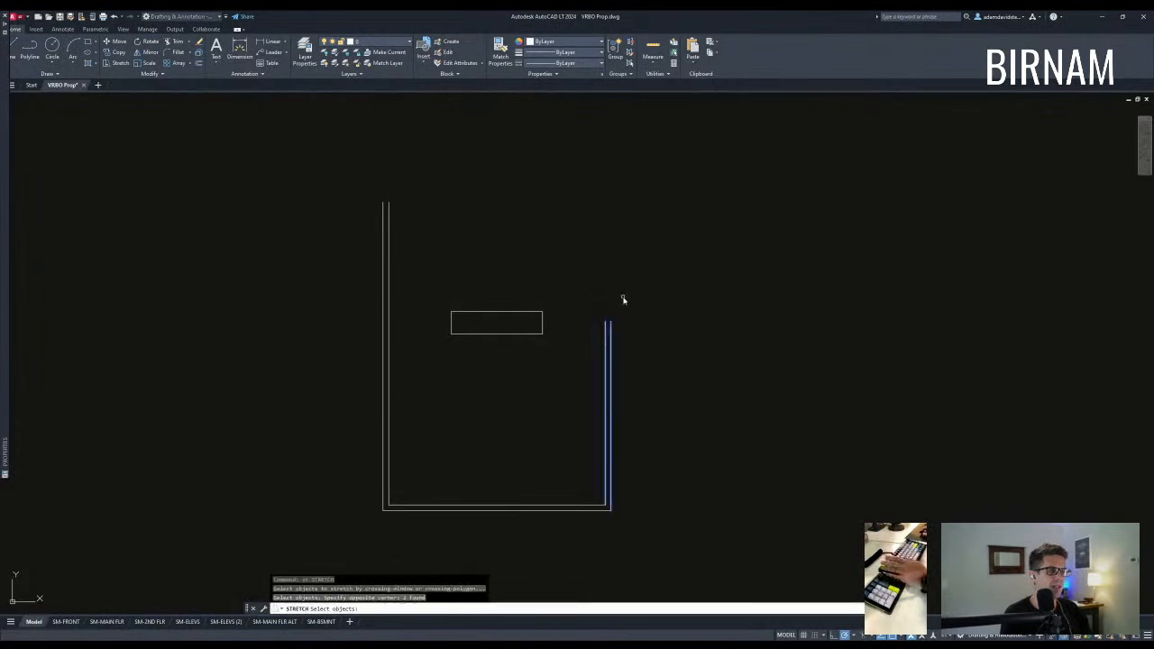
{"action": "middle_click_drag", "start_coordinate": [622, 296], "coordinate": [603, 357]}
{"action": "key", "text": "Return"}
{"action": "left_click", "coordinate": [617, 346]}
{"action": "left_click", "coordinate": [618, 208]}
{"action": "key", "text": "Escape"}
{"action": "key", "text": "Escape"}
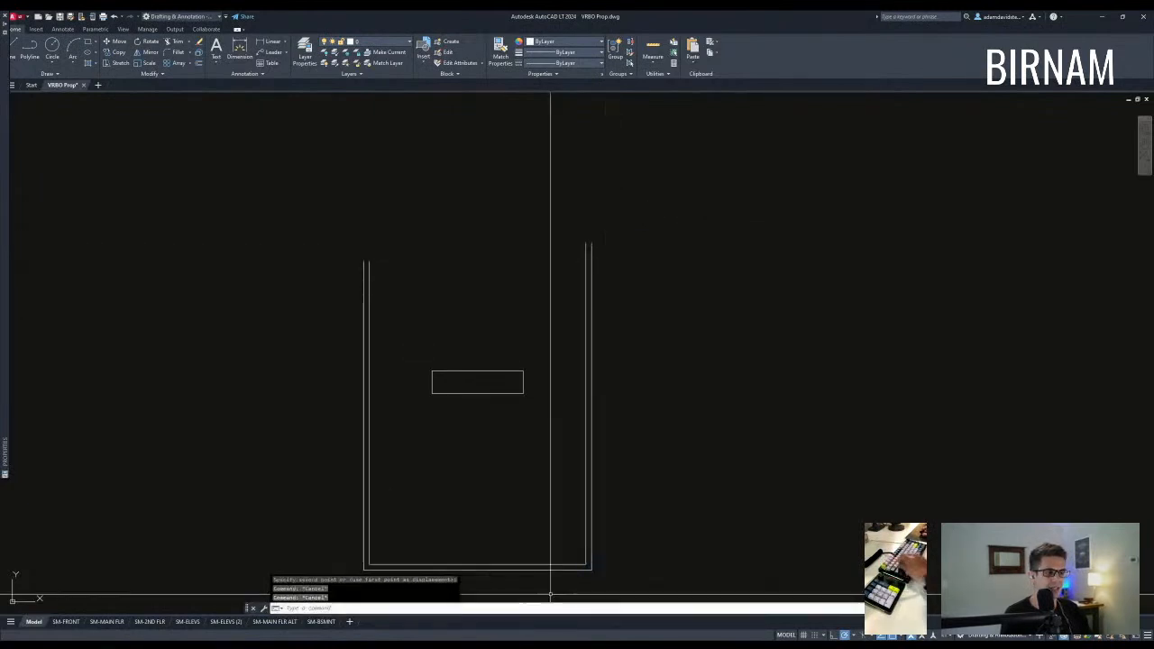
{"action": "left_click", "coordinate": [437, 607]}
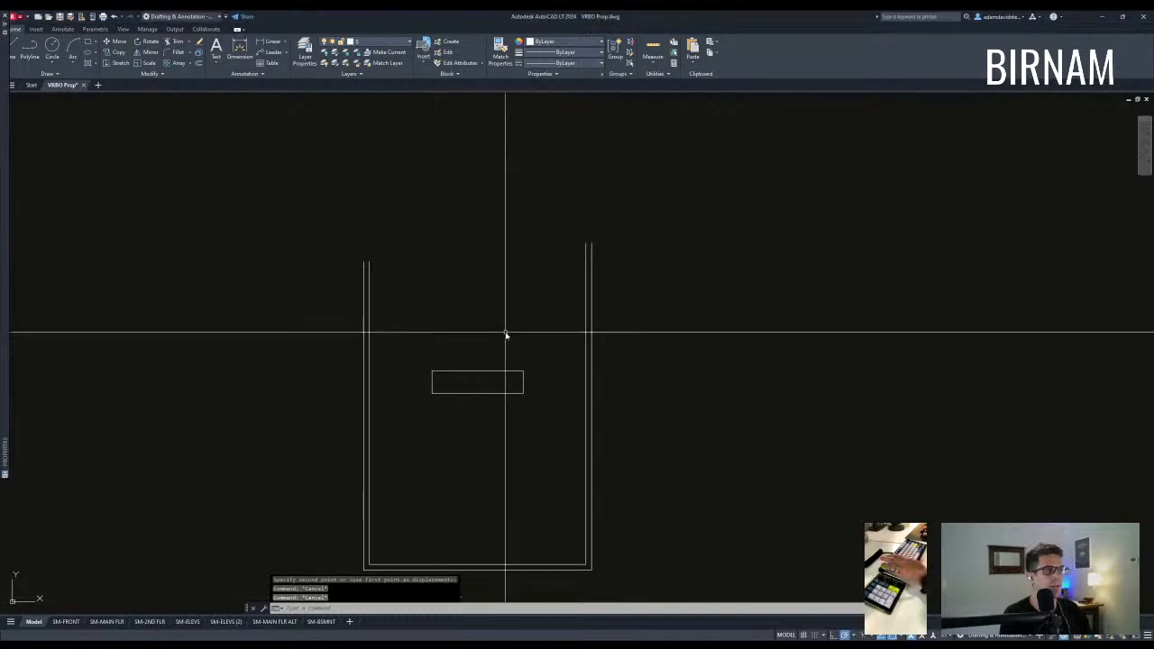
{"action": "scroll", "coordinate": [491, 350], "scroll_direction": "up", "scroll_amount": 4}
{"action": "scroll", "coordinate": [498, 352], "scroll_direction": "down", "scroll_amount": 4}
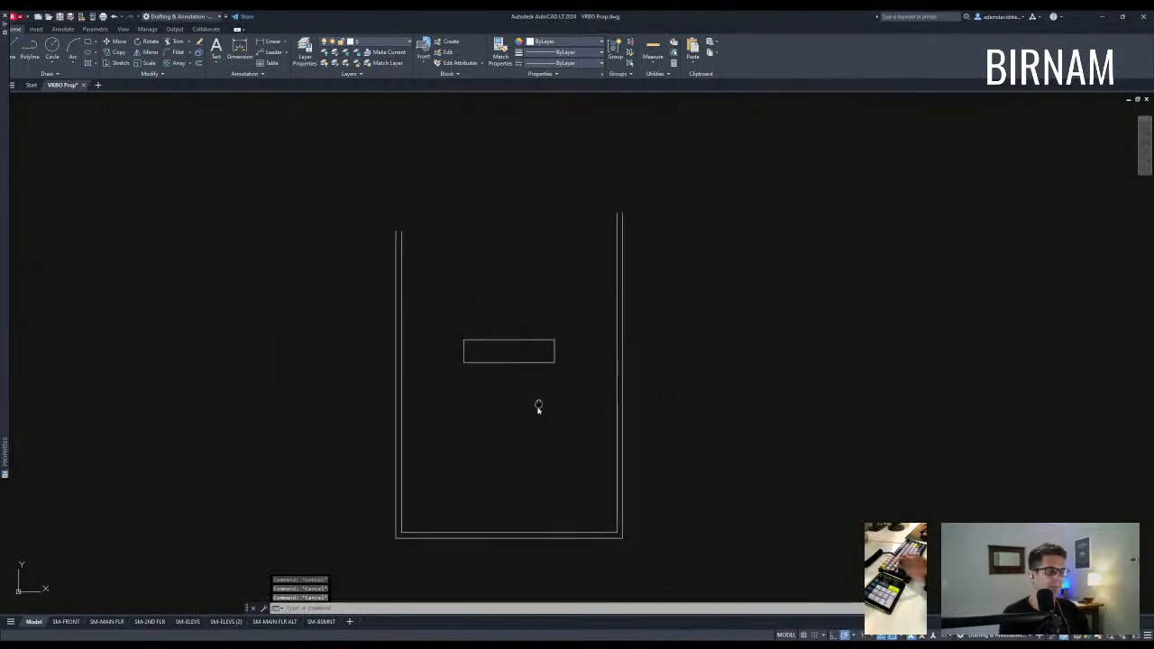
{"action": "left_click", "coordinate": [485, 378]}
{"action": "key", "text": "Escape"}
{"action": "key", "text": "Escape"}
{"action": "key", "text": "Escape"}
Offset the top edge of the central rectangle 13' upward.
{"action": "type", "text": "of"}
{"action": "key", "text": "space"}
{"action": "type", "text": "13"}
{"action": "key", "text": "space"}
{"action": "left_click", "coordinate": [527, 339]}
{"action": "left_click", "coordinate": [522, 188]}
{"action": "middle_click_drag", "start_coordinate": [551, 109], "coordinate": [538, 265]}
{"action": "key", "text": "Escape"}
Offset the line above the central rectangle another 14' upward to lay out the next space.
{"action": "type", "text": "ff"}
{"action": "key", "text": "space"}
{"action": "type", "text": "14'"}
{"action": "key", "text": "space"}
{"action": "left_click", "coordinate": [524, 346]}
{"action": "left_click", "coordinate": [512, 216]}
{"action": "key", "text": "Escape"}
{"action": "key", "text": "Escape"}
{"action": "scroll", "coordinate": [510, 213], "scroll_direction": "down", "scroll_amount": 2}
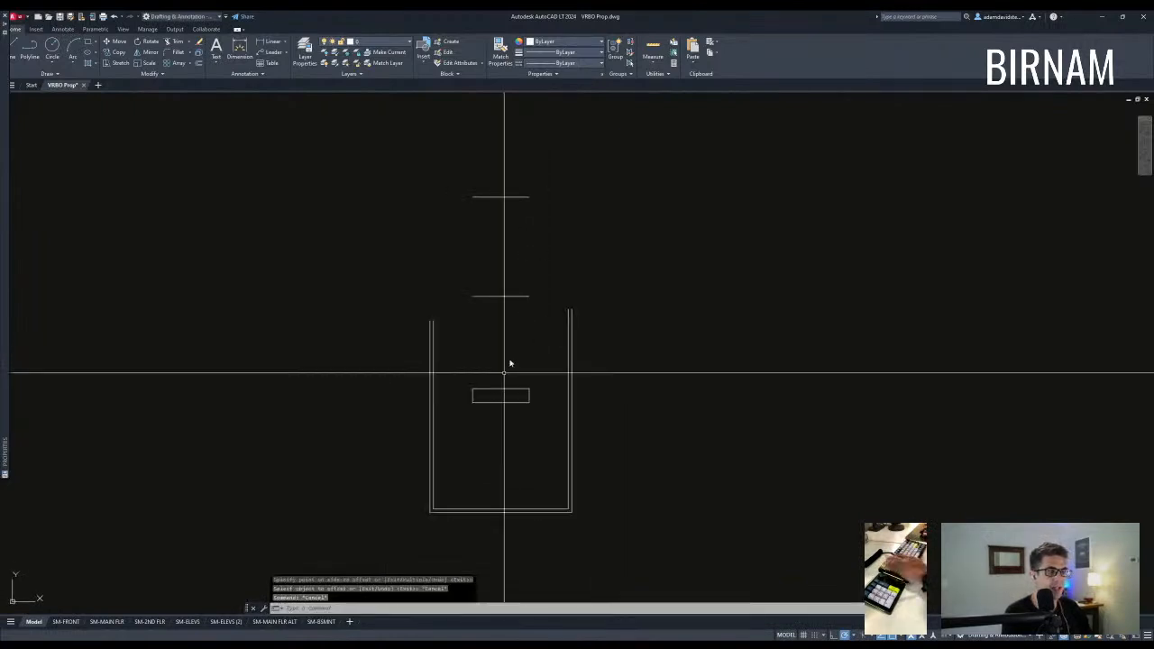
Review the successive spaces marked off by the bottom wall, the central rectangle and the two lines above it.
{"action": "left_click", "coordinate": [409, 531]}
{"action": "key", "text": "Escape"}
{"action": "key", "text": "Escape"}
{"action": "left_click", "coordinate": [395, 398]}
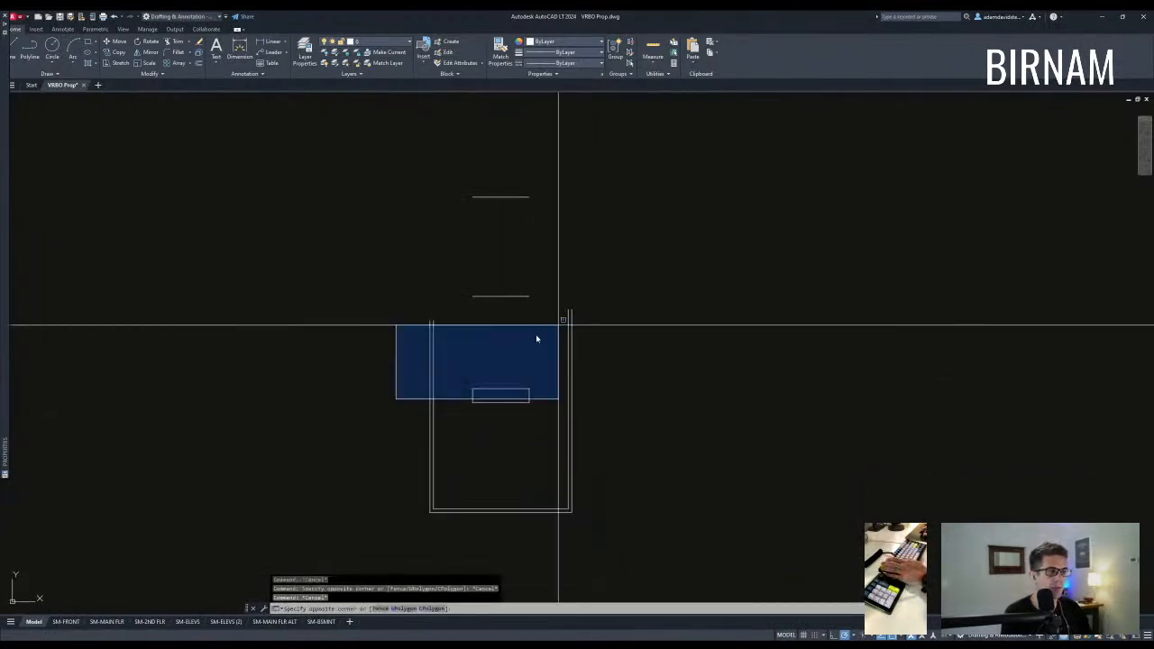
{"action": "key", "text": "Escape"}
{"action": "middle_click_drag", "start_coordinate": [595, 298], "coordinate": [589, 365]}
{"action": "left_click", "coordinate": [401, 378]}
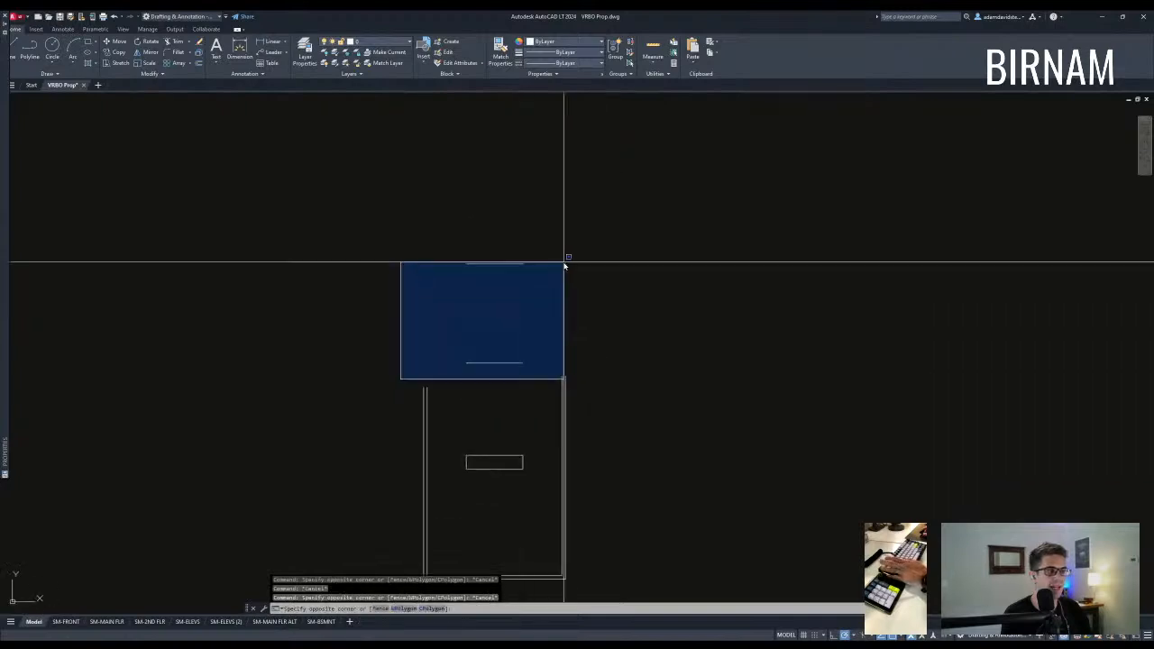
{"action": "left_click", "coordinate": [567, 257]}
{"action": "key", "text": "Escape"}
{"action": "key", "text": "Escape"}
{"action": "middle_click_drag", "start_coordinate": [556, 451], "coordinate": [537, 378]}
{"action": "middle_click_drag", "start_coordinate": [537, 284], "coordinate": [536, 326]}
Offset the topmost horizontal line 24" downward.
{"action": "type", "text": "o"}
{"action": "key", "text": "Return"}
{"action": "type", "text": "24"}
{"action": "key", "text": "Return"}
{"action": "left_click", "coordinate": [479, 234]}
{"action": "left_click", "coordinate": [488, 275]}
{"action": "key", "text": "Escape"}
{"action": "key", "text": "Escape"}
Offset the lower line of the 24" strip at the top a further 48" downward.
{"action": "mouse_move", "coordinate": [531, 346]}
{"action": "middle_mouse_down"}
{"action": "mouse_move", "coordinate": [523, 372]}
{"action": "mouse_move", "coordinate": [510, 334]}
{"action": "mouse_move", "coordinate": [522, 354]}
{"action": "middle_mouse_up"}
{"action": "key", "text": "Escape"}
{"action": "key", "text": "Escape"}
{"action": "type", "text": "o"}
{"action": "key", "text": "Return"}
{"action": "type", "text": "48"}
{"action": "left_click", "coordinate": [485, 294]}
{"action": "key", "text": "Escape"}
{"action": "key", "text": "Escape"}
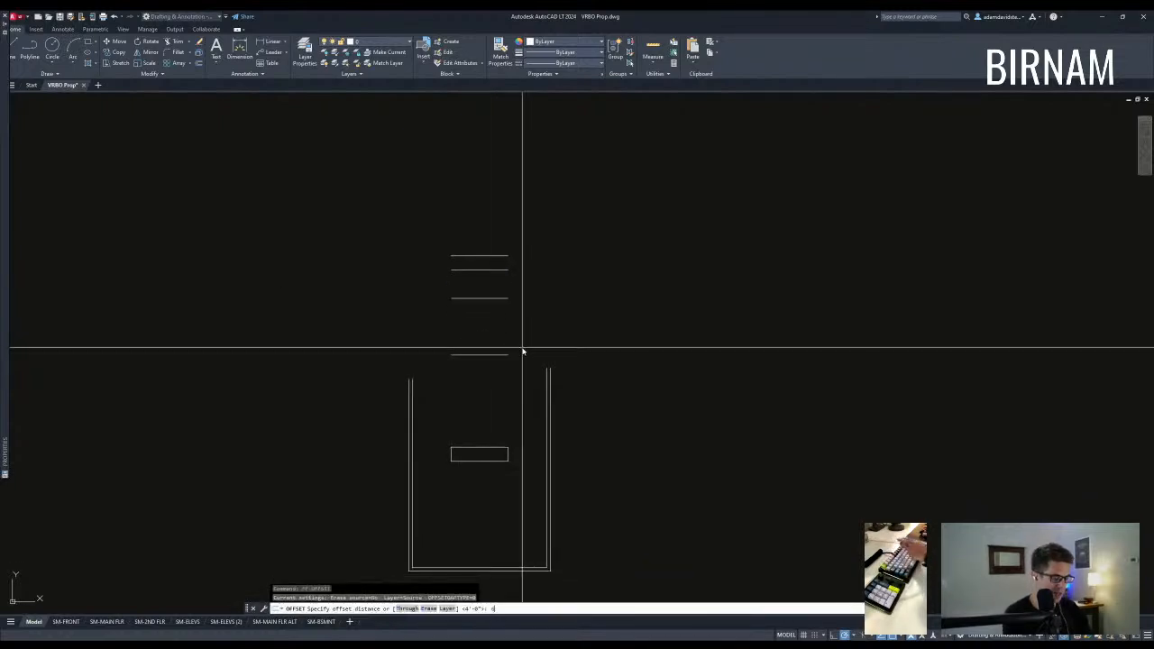
Offset the third horizontal line from the top 60" downward.
{"action": "type", "text": "0"}
{"action": "key", "text": "Return"}
{"action": "left_click", "coordinate": [492, 290]}
{"action": "key", "text": "Escape"}
{"action": "key", "text": "Escape"}
{"action": "middle_click_drag", "start_coordinate": [508, 397], "coordinate": [509, 394]}
{"action": "type", "text": "o"}
{"action": "key", "text": "Return"}
{"action": "key", "text": "Return"}
{"action": "key", "text": "Escape"}
{"action": "key", "text": "Escape"}
{"action": "left_click", "coordinate": [487, 255]}
{"action": "left_click", "coordinate": [483, 262]}
{"action": "type", "text": "e"}
{"action": "key", "text": "Return"}
{"action": "key", "text": "Escape"}
Stretch the open upper end of the right double wall upward past the topmost horizontal line.
{"action": "scroll", "coordinate": [507, 361], "scroll_direction": "down", "scroll_amount": 2}
{"action": "scroll", "coordinate": [505, 316], "scroll_direction": "up", "scroll_amount": 2}
{"action": "middle_click_drag", "start_coordinate": [509, 324], "coordinate": [511, 361]}
{"action": "scroll", "coordinate": [510, 370], "scroll_direction": "down", "scroll_amount": 2}
{"action": "type", "text": "s"}
{"action": "key", "text": "Return"}
{"action": "left_click", "coordinate": [579, 393]}
{"action": "left_click", "coordinate": [559, 271]}
{"action": "key", "text": "Escape"}
{"action": "key", "text": "Escape"}
Stretch the open upper end of the left double wall upward to about the height of the right wall.
{"action": "type", "text": "ss"}
{"action": "key", "text": "Return"}
{"action": "left_click", "coordinate": [472, 398]}
{"action": "left_click", "coordinate": [424, 286]}
Offset the inner face of the right wall 24" toward the inside of the plan.
{"action": "scroll", "coordinate": [532, 360], "scroll_direction": "up", "scroll_amount": 4}
{"action": "type", "text": "o"}
{"action": "key", "text": "Return"}
{"action": "left_click", "coordinate": [552, 374]}
{"action": "key", "text": "Escape"}
{"action": "middle_click_drag", "start_coordinate": [552, 421], "coordinate": [549, 366]}
{"action": "scroll", "coordinate": [552, 365], "scroll_direction": "down", "scroll_amount": 2}
{"action": "scroll", "coordinate": [533, 353], "scroll_direction": "up", "scroll_amount": 2}
{"action": "key", "text": "Escape"}
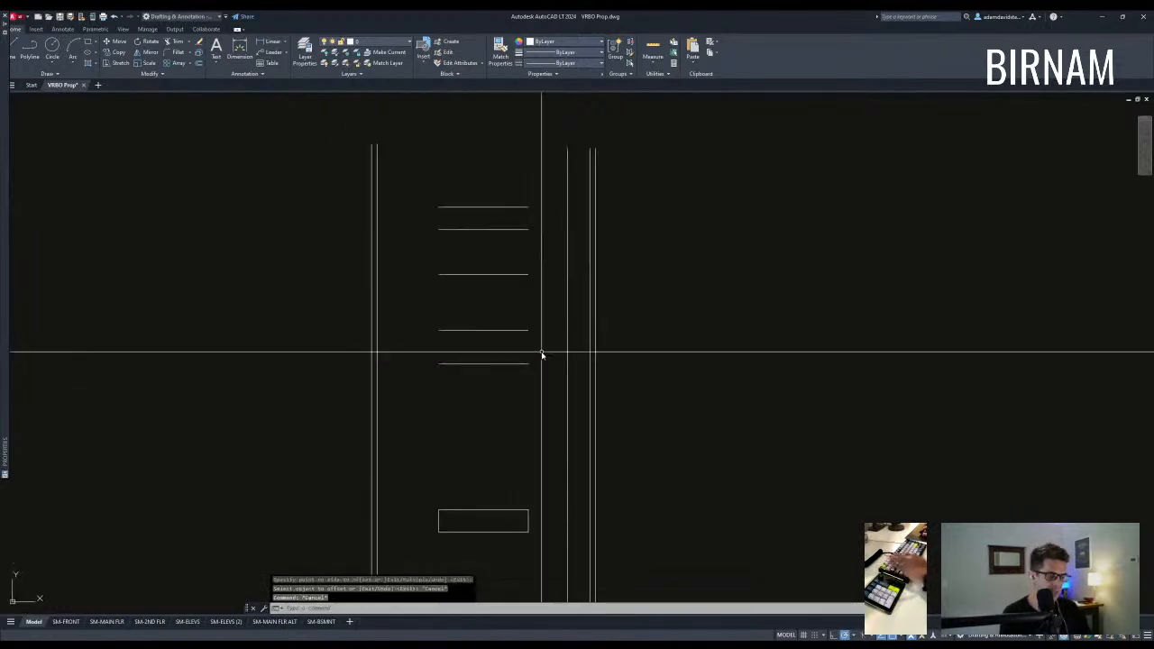
Offset the vertical guide line beside the right wall a further 48" inward.
{"action": "type", "text": "o"}
{"action": "key", "text": "Return"}
{"action": "left_click", "coordinate": [534, 397]}
{"action": "key", "text": "Escape"}
{"action": "middle_click_drag", "start_coordinate": [531, 405], "coordinate": [540, 394]}
Offset the inner face of the left wall 48" inward as a second vertical guide line.
{"action": "type", "text": "o"}
{"action": "key", "text": "Return"}
{"action": "key", "text": "Escape"}
{"action": "type", "text": "o"}
{"action": "key", "text": "Return"}
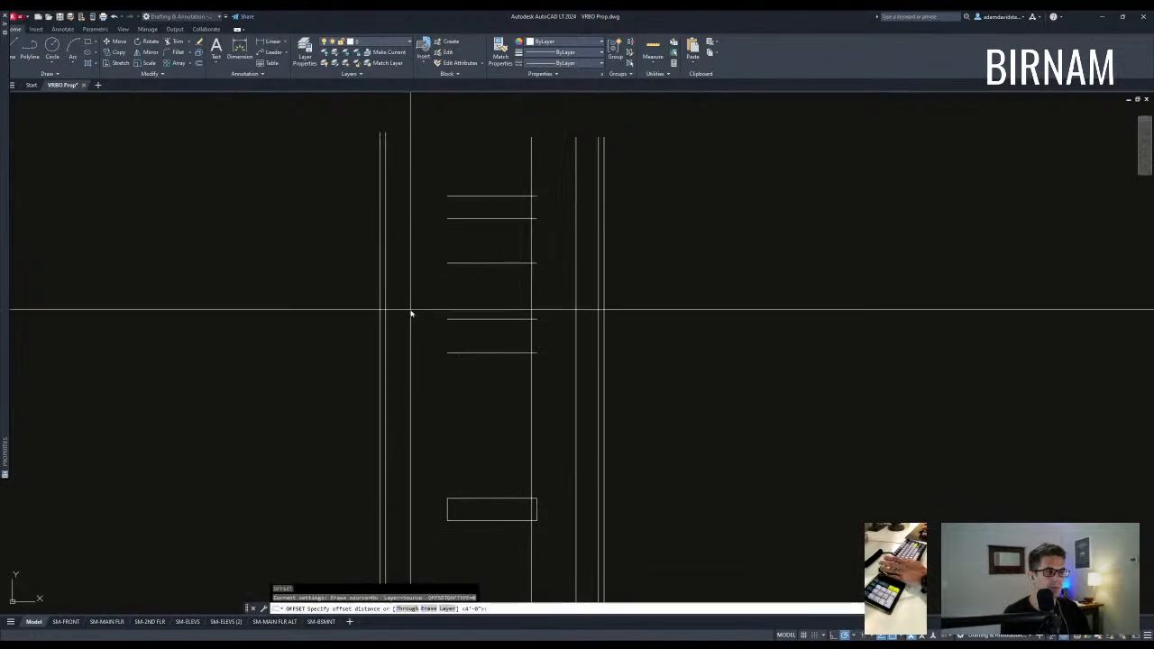
{"action": "left_click", "coordinate": [452, 315]}
{"action": "key", "text": "Escape"}
{"action": "key", "text": "Escape"}
{"action": "scroll", "coordinate": [482, 353], "scroll_direction": "down", "scroll_amount": 2}
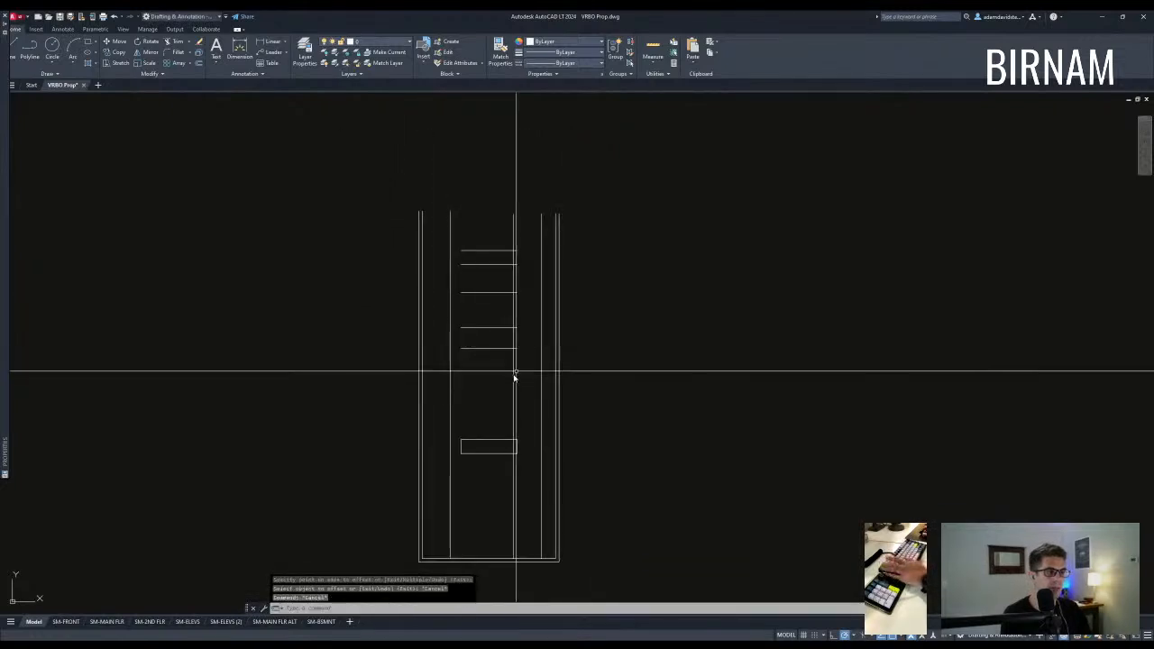
Erase the guide line nearest the right wall and move the remaining right-hand guide line 24" toward that wall.
{"action": "scroll", "coordinate": [524, 364], "scroll_direction": "up", "scroll_amount": 2}
{"action": "key", "text": "Escape"}
{"action": "scroll", "coordinate": [526, 401], "scroll_direction": "up", "scroll_amount": 2}
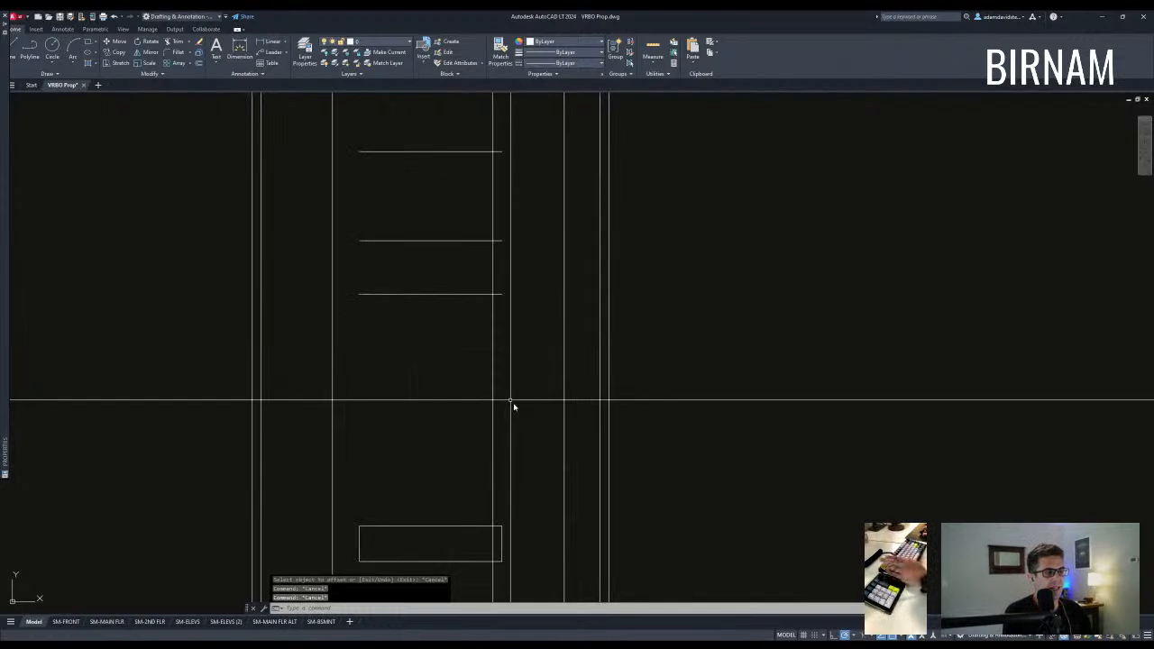
{"action": "scroll", "coordinate": [513, 405], "scroll_direction": "down", "scroll_amount": 4}
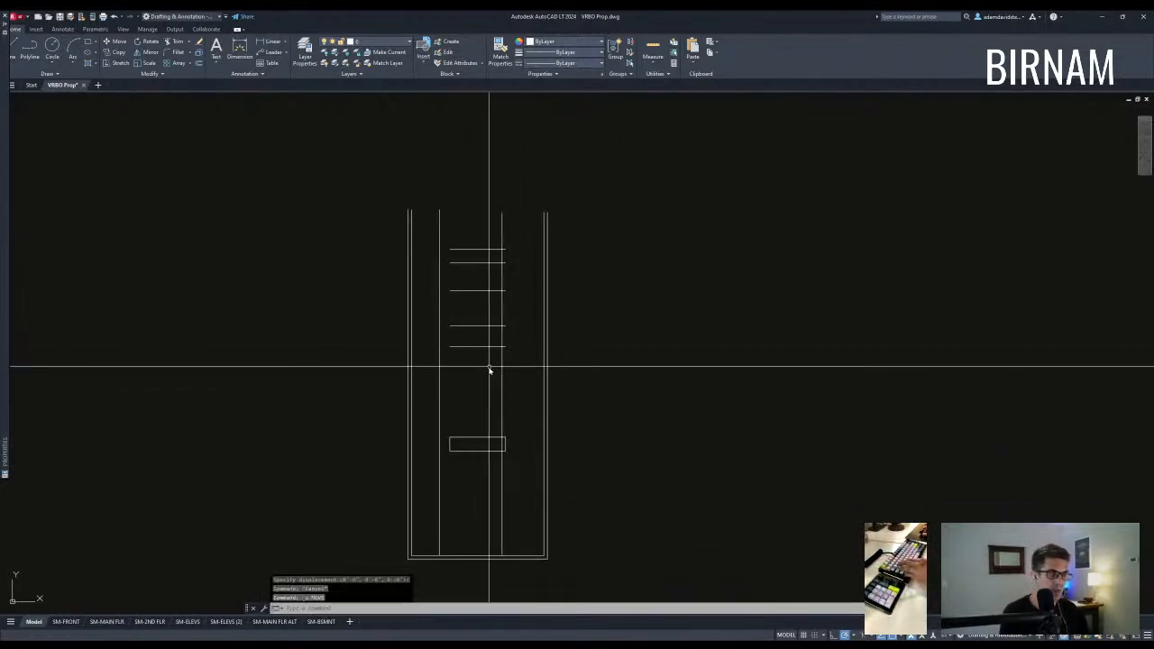
{"action": "scroll", "coordinate": [510, 369], "scroll_direction": "up", "scroll_amount": 2}
{"action": "left_click", "coordinate": [511, 369]}
{"action": "left_click", "coordinate": [480, 355]}
{"action": "type", "text": "v"}
{"action": "key", "text": "space"}
{"action": "left_click", "coordinate": [462, 369]}
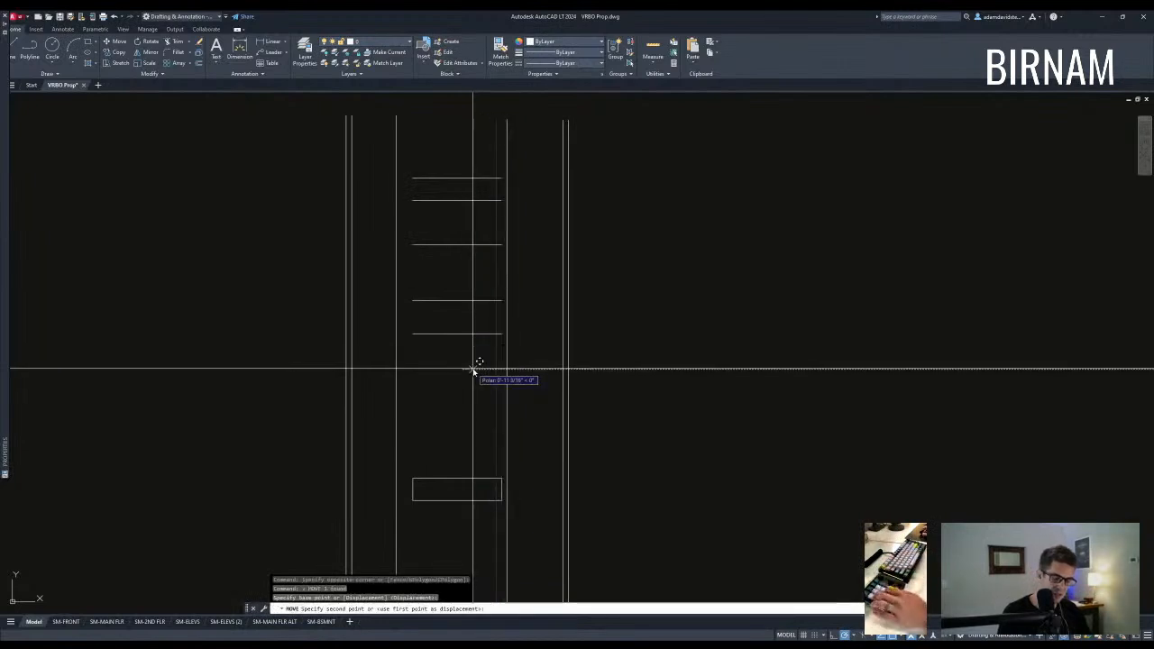
{"action": "type", "text": "24"}
{"action": "key", "text": "Return"}
Extend the two lowest horizontal lines above the small central rectangle to both vertical guide lines.
{"action": "type", "text": "o"}
{"action": "middle_click_drag", "start_coordinate": [538, 345], "coordinate": [539, 368]}
{"action": "key", "text": "Escape"}
{"action": "key", "text": "Escape"}
{"action": "scroll", "coordinate": [528, 357], "scroll_direction": "up", "scroll_amount": 2}
{"action": "type", "text": "ex"}
{"action": "left_click", "coordinate": [543, 341]}
{"action": "left_click", "coordinate": [383, 342]}
{"action": "middle_click_drag", "start_coordinate": [458, 301], "coordinate": [464, 378]}
{"action": "key", "text": "Escape"}
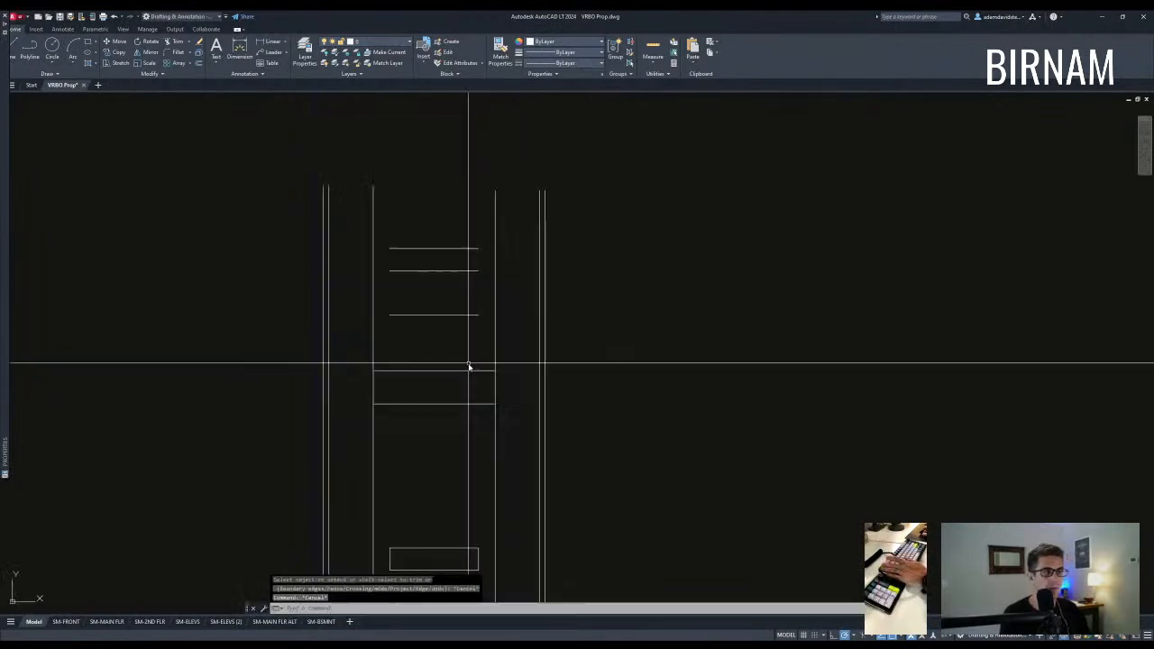
Erase the lower of the two extended lines and extend the third horizontal line from the top to both vertical guides.
{"action": "scroll", "coordinate": [469, 400], "scroll_direction": "down", "scroll_amount": 2}
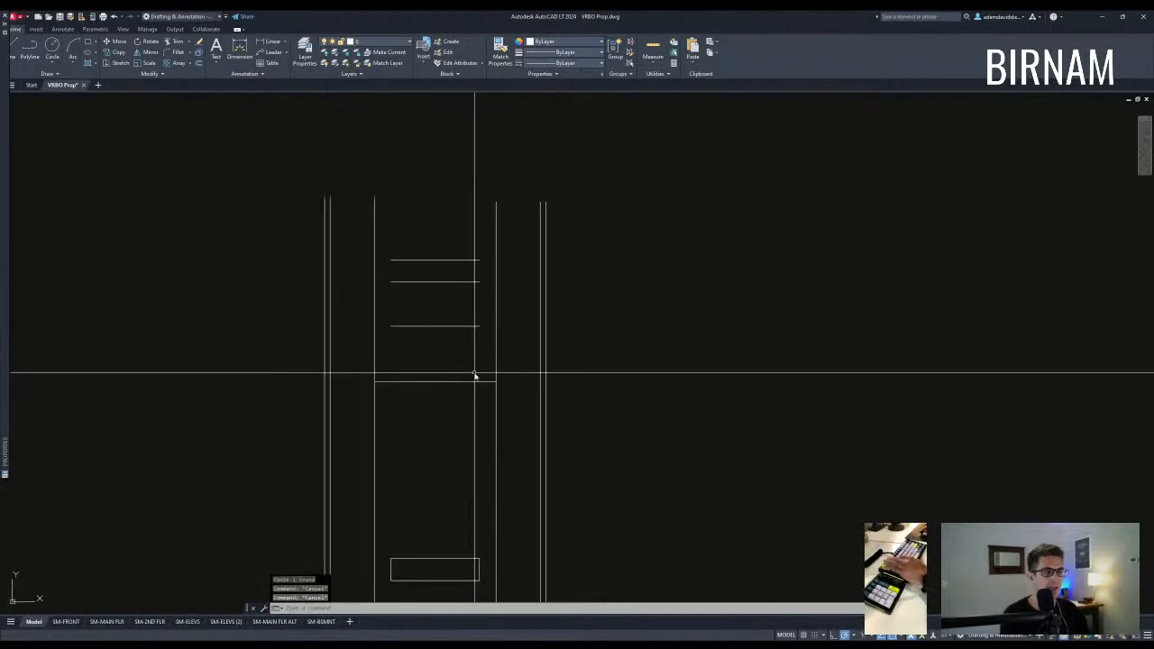
{"action": "type", "text": "ex"}
{"action": "left_click", "coordinate": [516, 364]}
{"action": "left_click", "coordinate": [370, 332]}
{"action": "key", "text": "space"}
{"action": "left_click", "coordinate": [428, 346]}
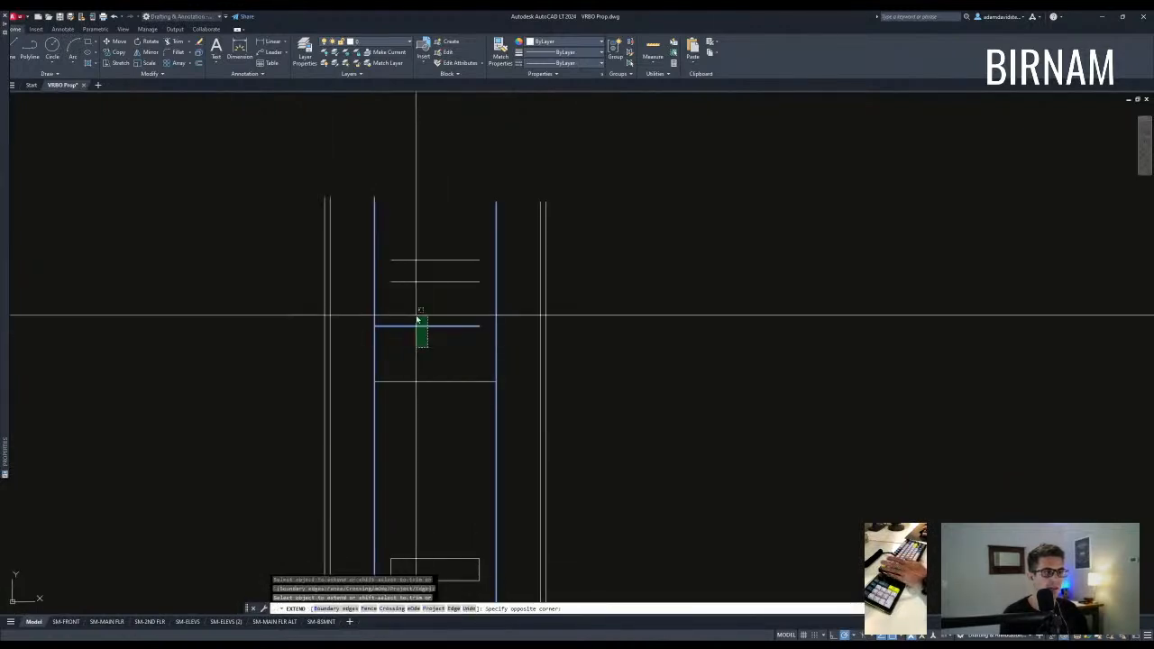
Trim both vertical guides above and below the two extended horizontal lines, leaving a closed rectangle.
{"action": "type", "text": "tr"}
{"action": "left_click", "coordinate": [513, 430]}
{"action": "left_click", "coordinate": [368, 307]}
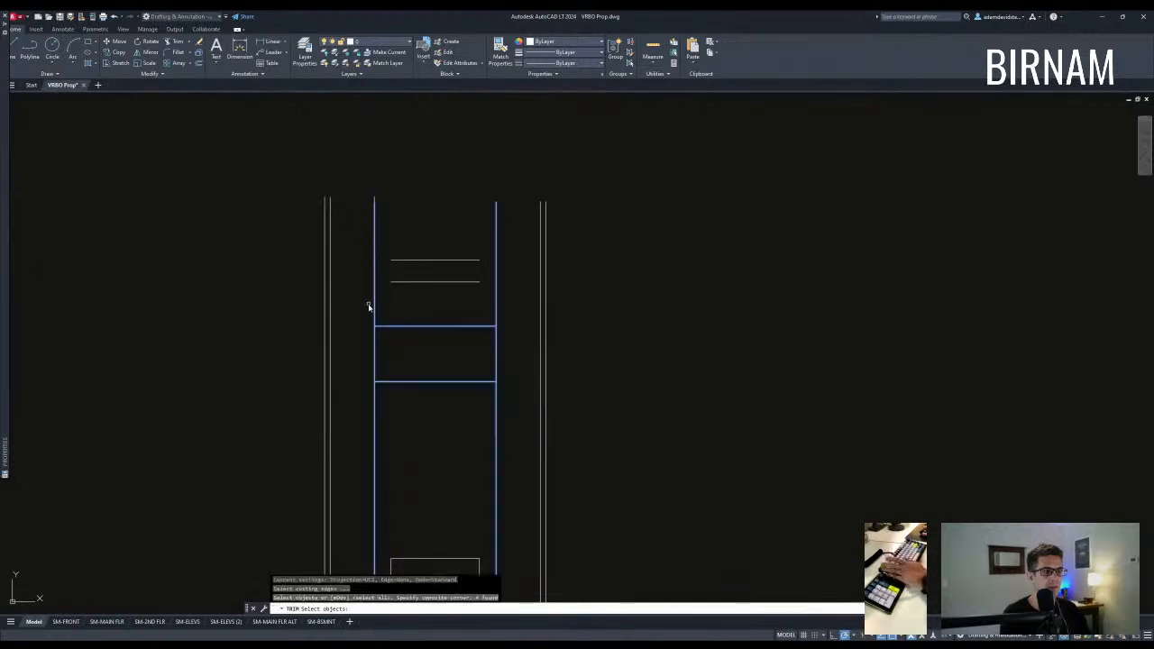
{"action": "left_click", "coordinate": [520, 405]}
{"action": "left_click", "coordinate": [312, 411]}
{"action": "key", "text": "Escape"}
{"action": "mouse_move", "coordinate": [432, 404]}
{"action": "middle_mouse_down"}
{"action": "mouse_move", "coordinate": [432, 385]}
{"action": "mouse_move", "coordinate": [434, 401]}
{"action": "middle_mouse_up"}
{"action": "key", "text": "Escape"}
Draw a vertical line from the large rectangle's upper-left corner upward past the topmost horizontal line.
{"action": "type", "text": "l"}
{"action": "left_click", "coordinate": [380, 323]}
{"action": "left_click", "coordinate": [377, 225]}
{"action": "key", "text": "Escape"}
{"action": "type", "text": "f"}
{"action": "key", "text": "Escape"}
{"action": "key", "text": "Escape"}
Extend the two topmost horizontal lines to the new vertical line on their left.
{"action": "scroll", "coordinate": [385, 282], "scroll_direction": "up", "scroll_amount": 2}
{"action": "type", "text": "ex"}
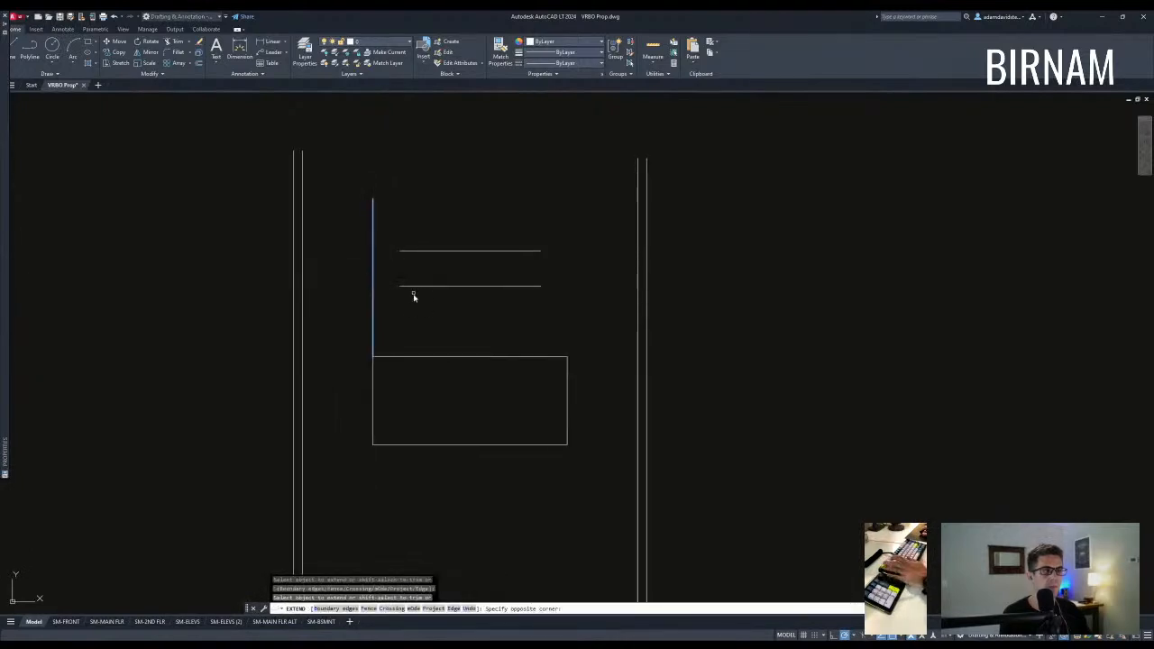
{"action": "key", "text": "Escape"}
{"action": "scroll", "coordinate": [469, 349], "scroll_direction": "down", "scroll_amount": 2}
Draw a vertical line upward from the large rectangle's upper-right corner and extend the two topmost horizontal lines to it.
{"action": "type", "text": "l"}
{"action": "left_click", "coordinate": [530, 353]}
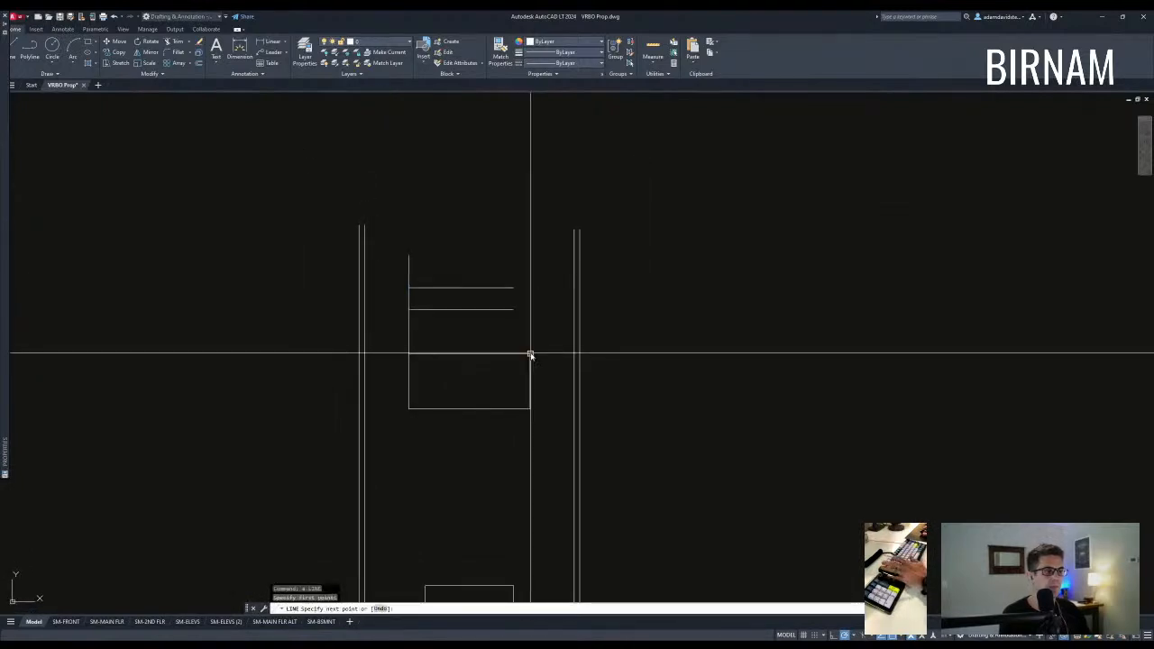
{"action": "left_click", "coordinate": [531, 256]}
{"action": "key", "text": "Escape"}
{"action": "key", "text": "Escape"}
{"action": "type", "text": "ex"}
{"action": "left_click", "coordinate": [539, 330]}
Trim the two upper verticals above the topmost line and below the second line, leaving a closed 24" deep strip.
{"action": "type", "text": "tr"}
{"action": "left_click", "coordinate": [545, 321]}
{"action": "left_click", "coordinate": [399, 270]}
{"action": "key", "text": "space"}
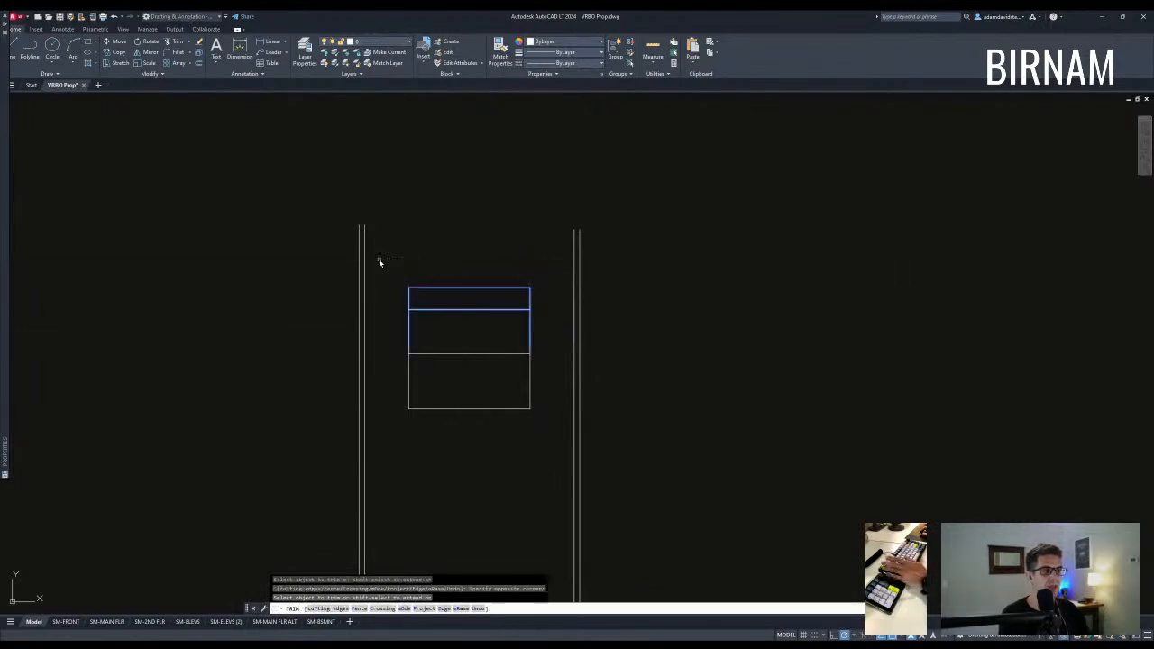
{"action": "left_click", "coordinate": [389, 327]}
{"action": "key", "text": "Escape"}
{"action": "middle_click_drag", "start_coordinate": [455, 371], "coordinate": [458, 347]}
{"action": "key", "text": "Escape"}
{"action": "key", "text": "Escape"}
{"action": "key", "text": "Escape"}
Offset the upper edge of the 24" strip 3.5" upward to form a cross wall.
{"action": "type", "text": "o 3.5"}
{"action": "left_click", "coordinate": [453, 263]}
{"action": "left_click", "coordinate": [461, 246]}
{"action": "key", "text": "Escape"}
{"action": "scroll", "coordinate": [464, 288], "scroll_direction": "down", "scroll_amount": 2}
{"action": "scroll", "coordinate": [535, 303], "scroll_direction": "up", "scroll_amount": 2}
Extend both lines of the 3.5" cross wall to the inner faces of the right and left walls.
{"action": "type", "text": "ex"}
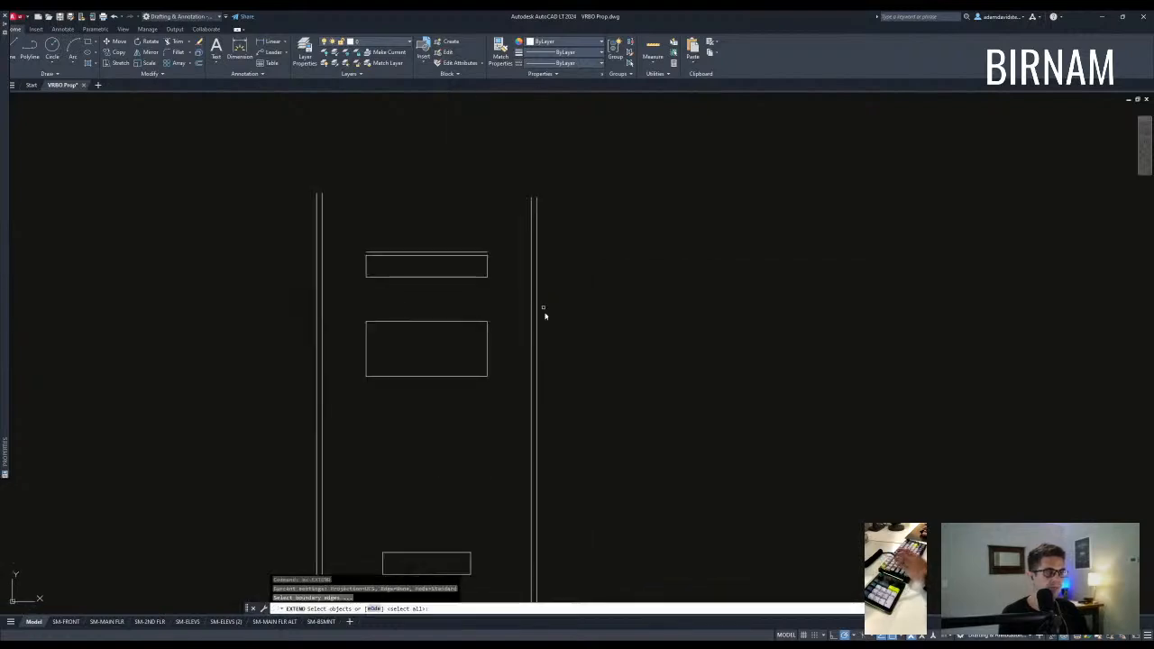
{"action": "left_click", "coordinate": [443, 234]}
{"action": "key", "text": "Escape"}
{"action": "key", "text": "Escape"}
{"action": "scroll", "coordinate": [510, 317], "scroll_direction": "down", "scroll_amount": 2}
{"action": "type", "text": "ex"}
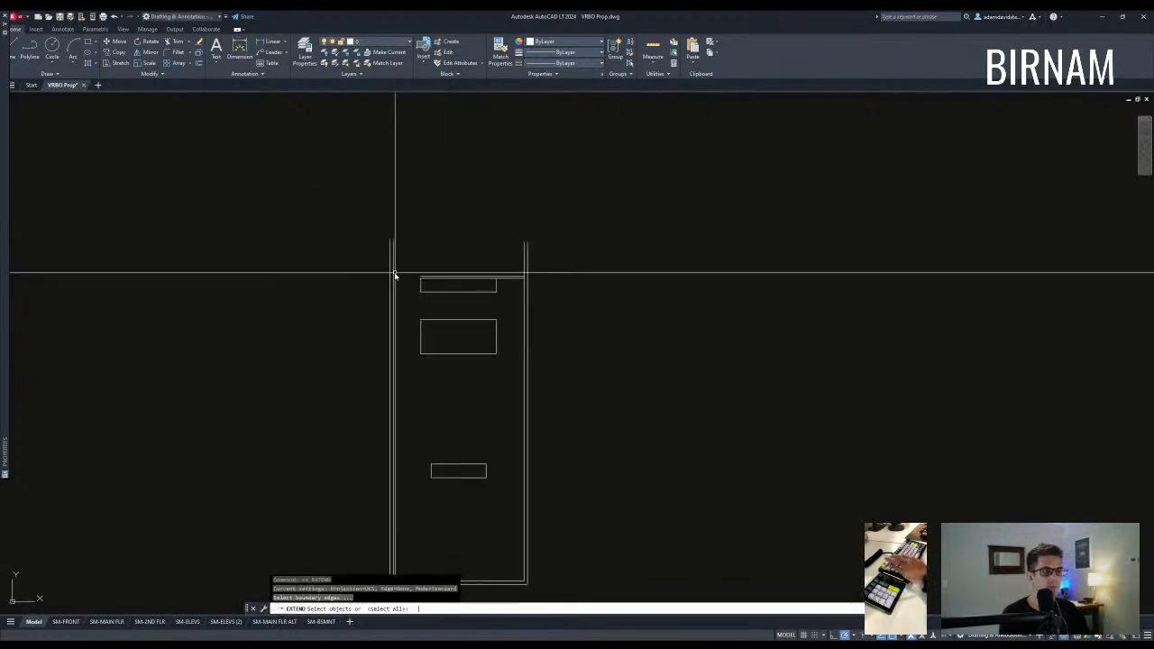
{"action": "key", "text": "Escape"}
{"action": "scroll", "coordinate": [435, 271], "scroll_direction": "down", "scroll_amount": 2}
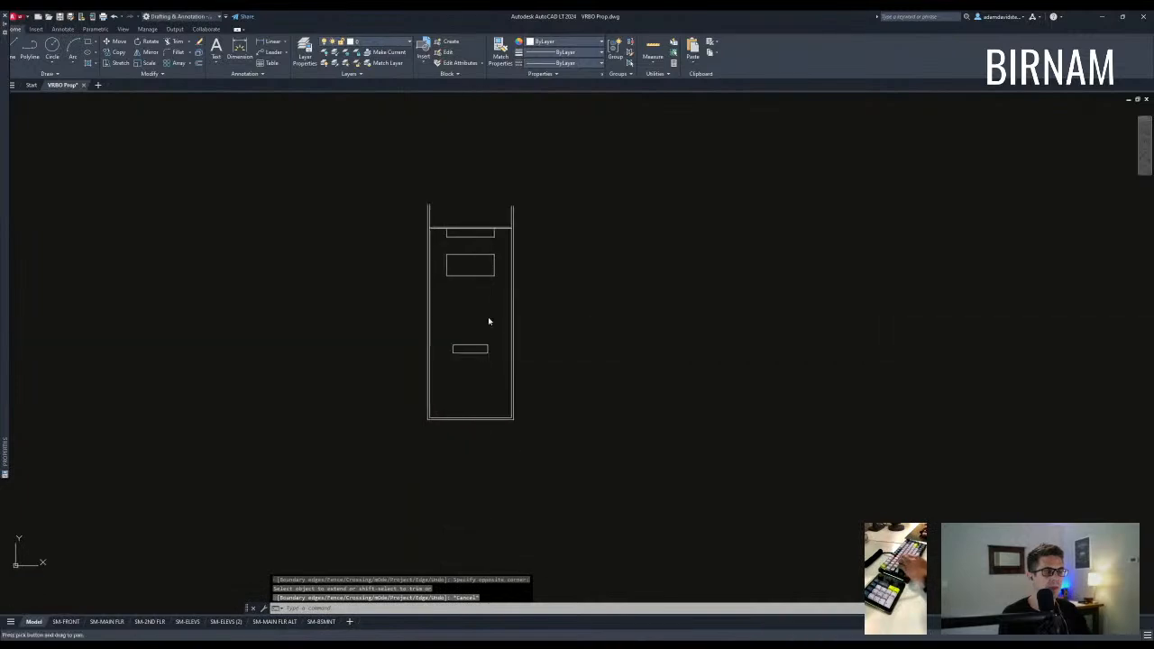
Offset the upper edge of the large rectangle 24" downward to divide it.
{"action": "scroll", "coordinate": [488, 306], "scroll_direction": "up", "scroll_amount": 2}
{"action": "middle_click_drag", "start_coordinate": [486, 372], "coordinate": [489, 348]}
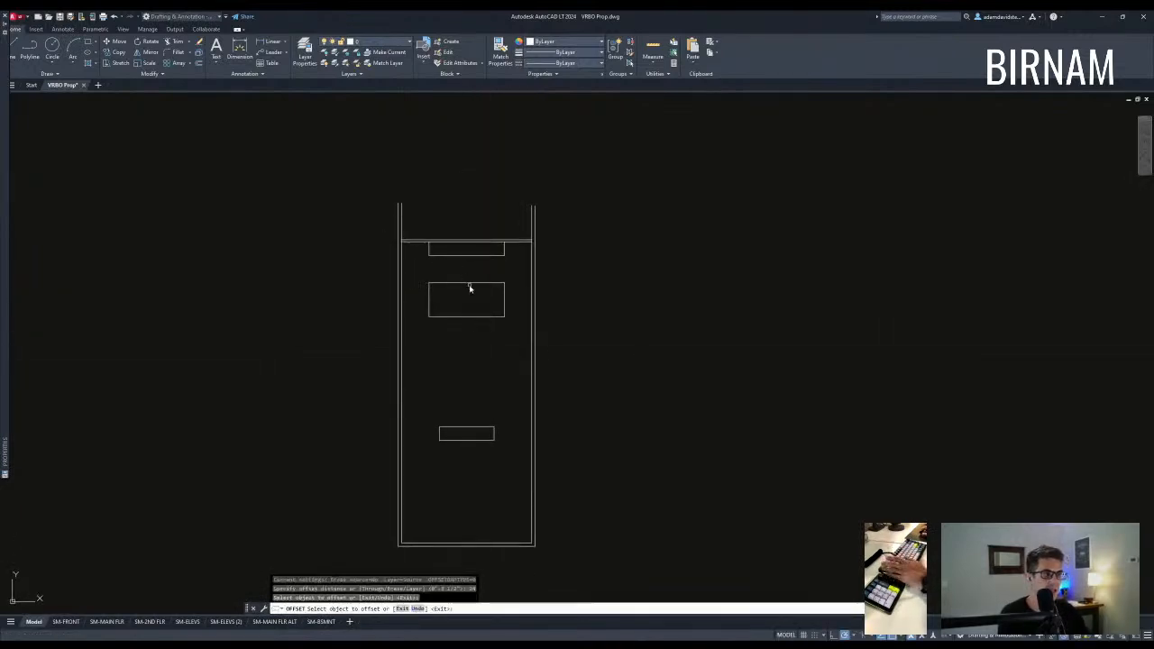
{"action": "key", "text": "Escape"}
{"action": "scroll", "coordinate": [451, 325], "scroll_direction": "up", "scroll_amount": 3}
Measure the large rectangle diagonally from its lower-left corner to its upper-right corner.
{"action": "type", "text": "di"}
{"action": "key", "text": "Return"}
{"action": "left_click", "coordinate": [431, 321]}
{"action": "left_click", "coordinate": [620, 238]}
{"action": "scroll", "coordinate": [609, 390], "scroll_direction": "down", "scroll_amount": 2}
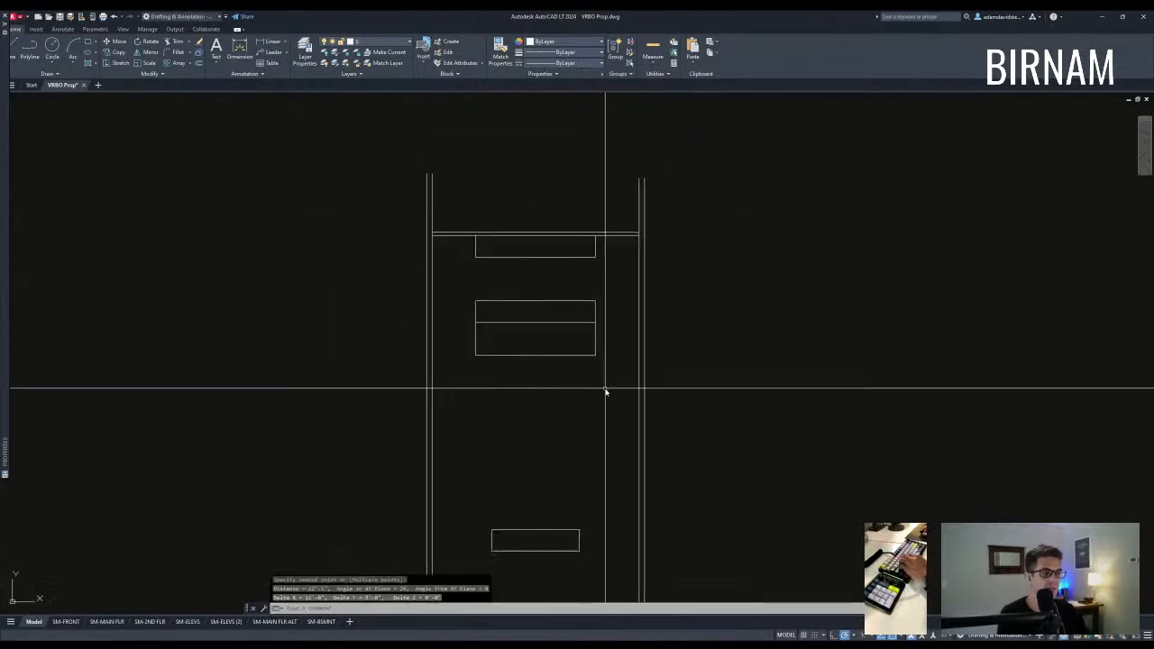
Stretch the right side of the divided large rectangle 6" inward.
{"action": "type", "text": "s"}
{"action": "key", "text": "Return"}
{"action": "left_click", "coordinate": [601, 393]}
{"action": "left_click", "coordinate": [580, 279]}
{"action": "key", "text": "Return"}
{"action": "left_click", "coordinate": [609, 271]}
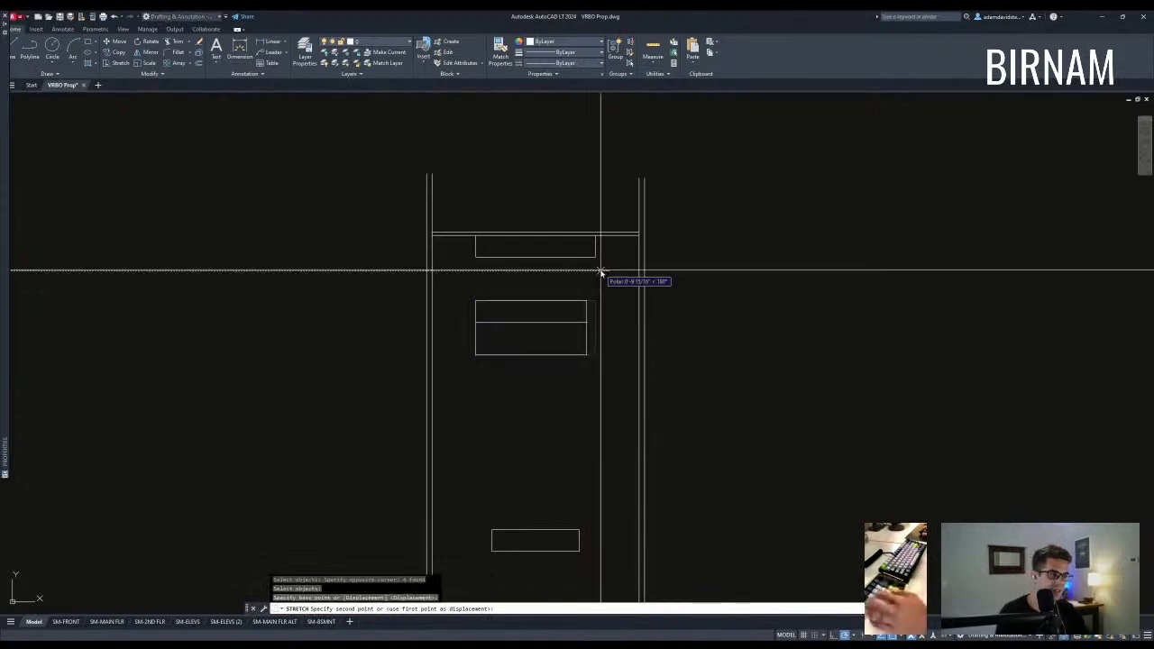
{"action": "key", "text": "Return"}
{"action": "scroll", "coordinate": [504, 338], "scroll_direction": "up", "scroll_amount": 2}
Stretch the left side of the divided large rectangle 6" inward.
{"action": "type", "text": "s"}
{"action": "key", "text": "Return"}
{"action": "left_click", "coordinate": [496, 399]}
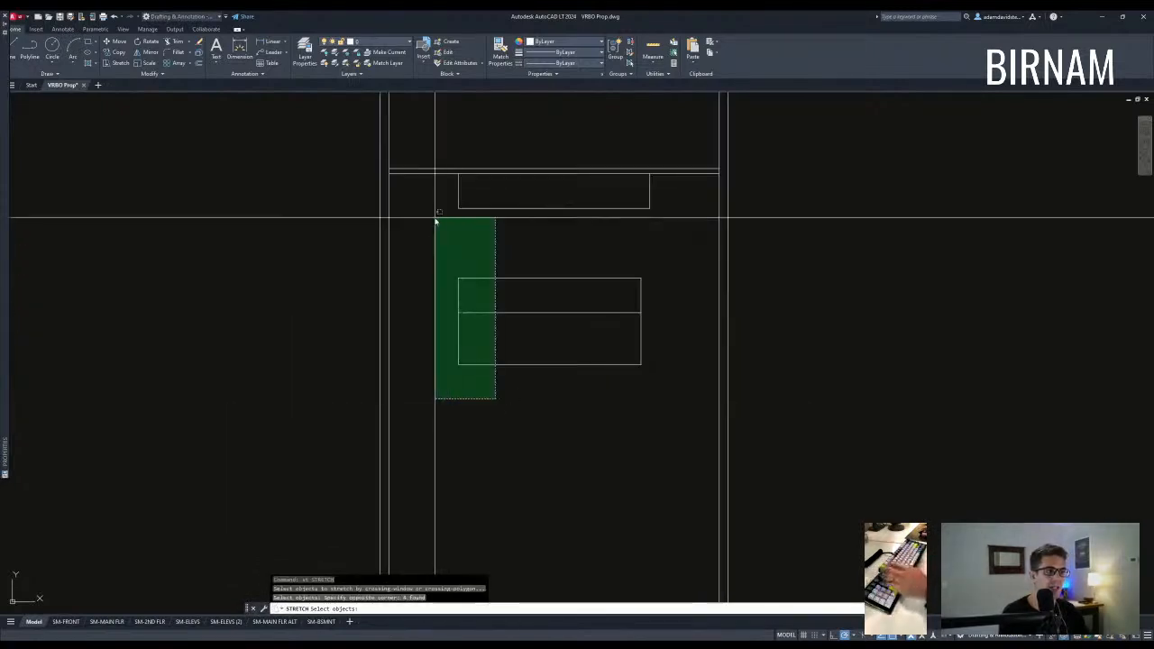
{"action": "left_click", "coordinate": [436, 219]}
{"action": "key", "text": "Return"}
{"action": "left_click", "coordinate": [449, 230]}
{"action": "type", "text": "6"}
{"action": "key", "text": "Return"}
{"action": "middle_click_drag", "start_coordinate": [562, 358], "coordinate": [550, 359]}
{"action": "key", "text": "Escape"}
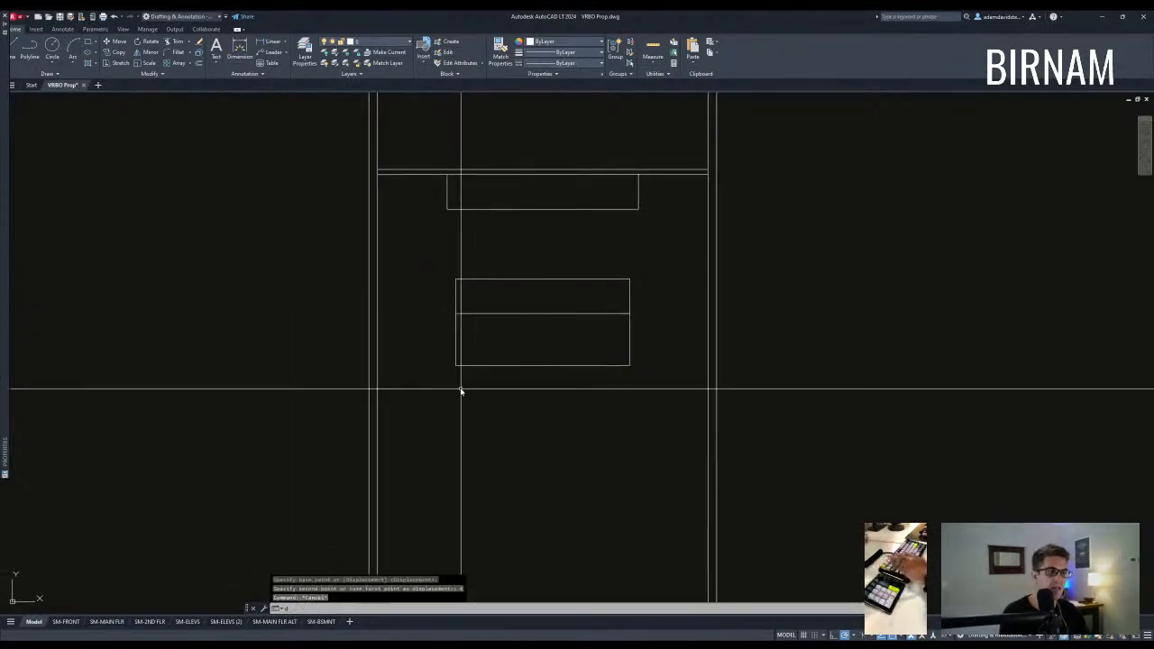
Measure the divided rectangle diagonally from its lower-left corner to its upper-right corner.
{"action": "type", "text": "dd"}
{"action": "key", "text": "Return"}
{"action": "left_click", "coordinate": [456, 364]}
{"action": "key", "text": "Escape"}
{"action": "key", "text": "Escape"}
{"action": "scroll", "coordinate": [613, 322], "scroll_direction": "down", "scroll_amount": 3}
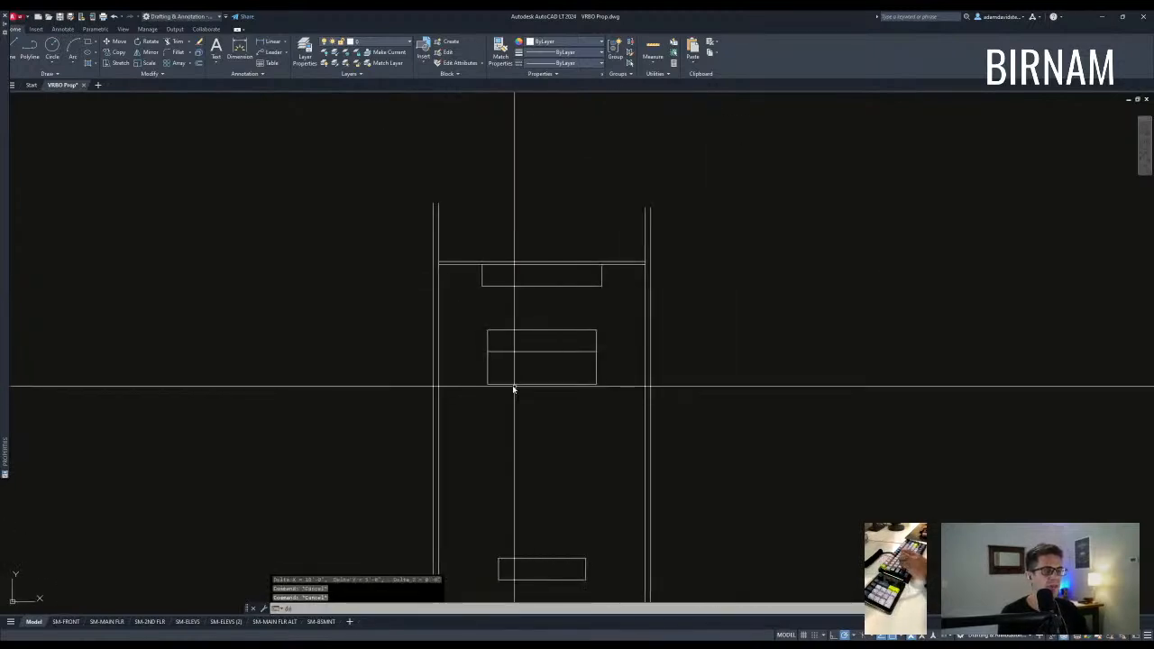
{"action": "type", "text": "dd"}
{"action": "key", "text": "Return"}
{"action": "left_click", "coordinate": [489, 385]}
{"action": "left_click", "coordinate": [599, 329]}
{"action": "key", "text": "Escape"}
{"action": "middle_click_drag", "start_coordinate": [612, 437], "coordinate": [590, 426]}
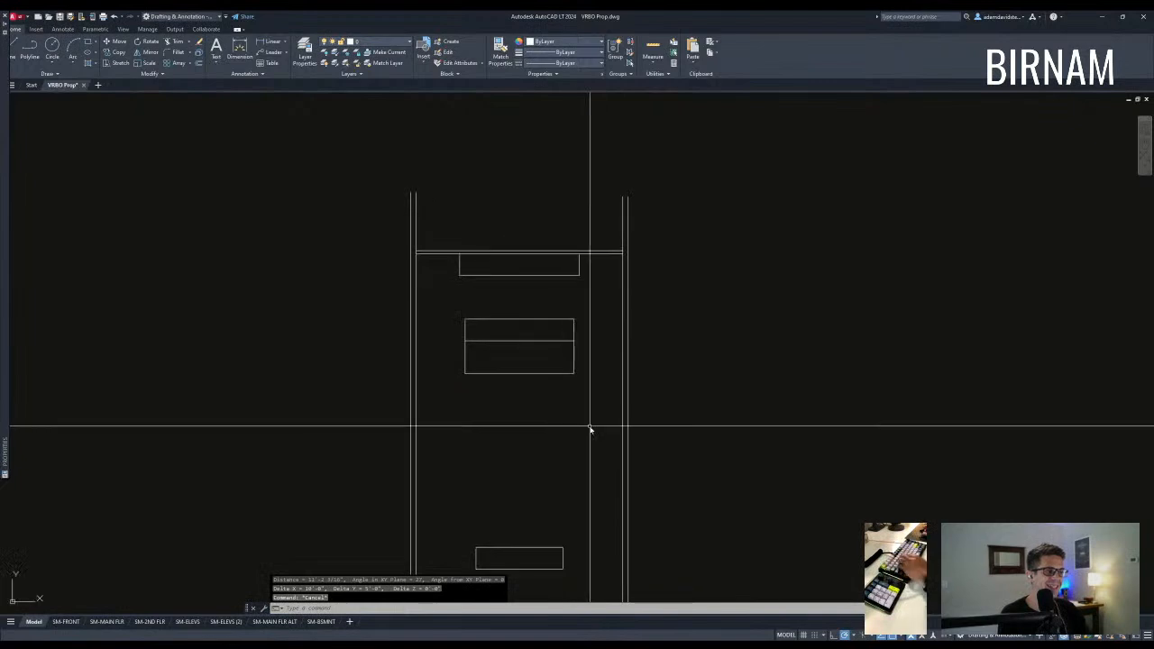
Offset the right and lower edges of the divided rectangle inward to outline a small corner square.
{"action": "type", "text": "o"}
{"action": "key", "text": "Return"}
{"action": "key", "text": "Escape"}
{"action": "type", "text": "o"}
{"action": "key", "text": "Return"}
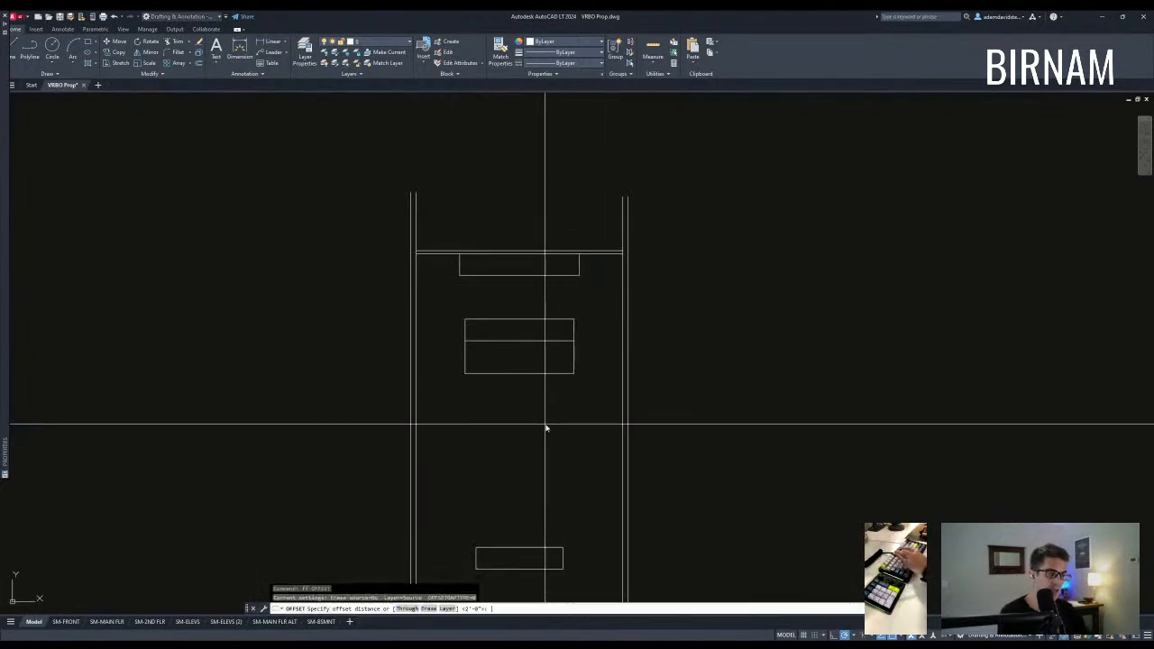
{"action": "left_click", "coordinate": [569, 373]}
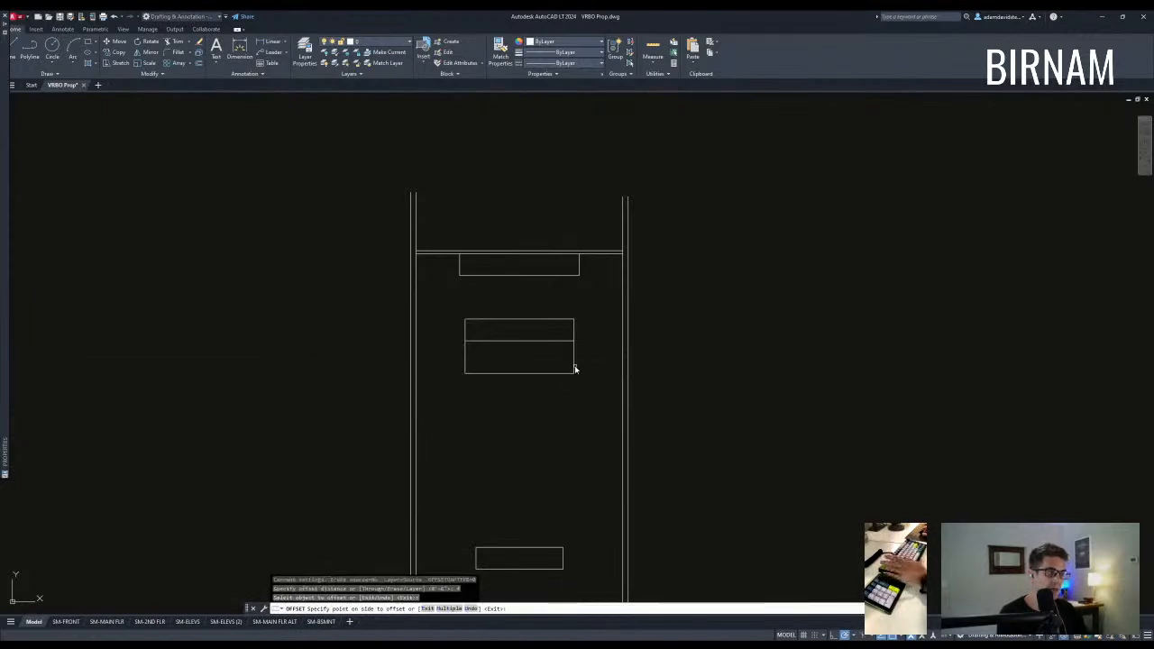
{"action": "key", "text": "Escape"}
{"action": "scroll", "coordinate": [578, 371], "scroll_direction": "up", "scroll_amount": 4}
{"action": "type", "text": "t"}
{"action": "key", "text": "Return"}
{"action": "left_click", "coordinate": [579, 379]}
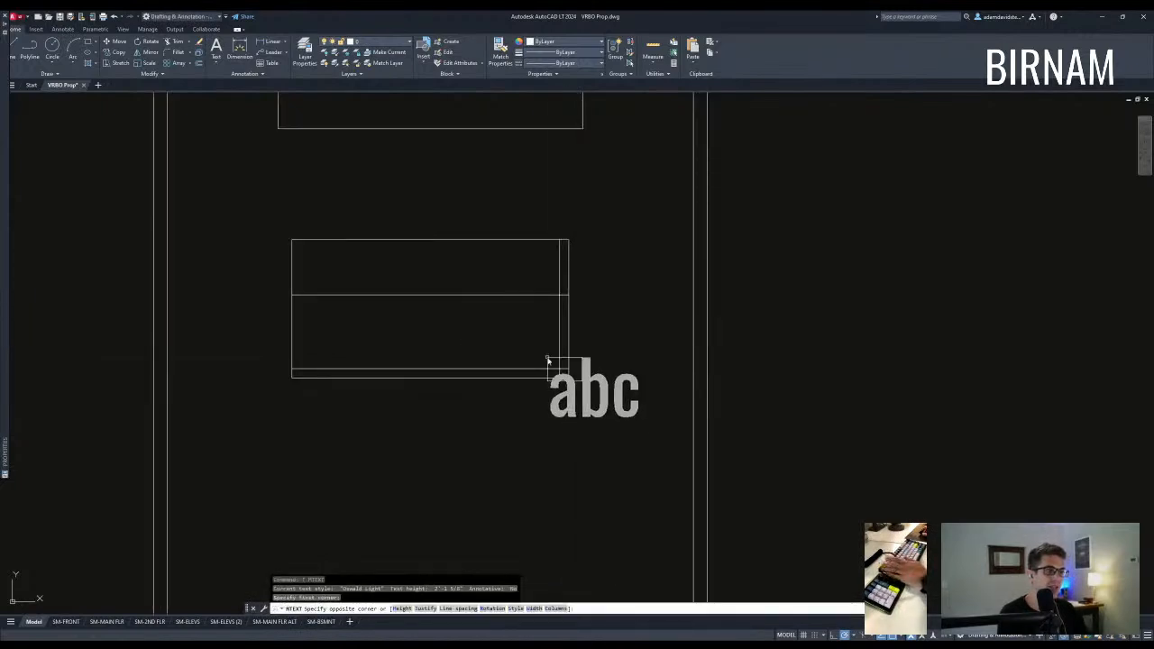
{"action": "left_click", "coordinate": [547, 358]}
{"action": "key", "text": "Escape"}
{"action": "key", "text": "Escape"}
Trim the two offset lines to leave only a small square in the rectangle's lower-right corner.
{"action": "type", "text": "tr"}
{"action": "key", "text": "Return"}
{"action": "left_click", "coordinate": [589, 398]}
{"action": "left_click", "coordinate": [561, 362]}
{"action": "key", "text": "Return"}
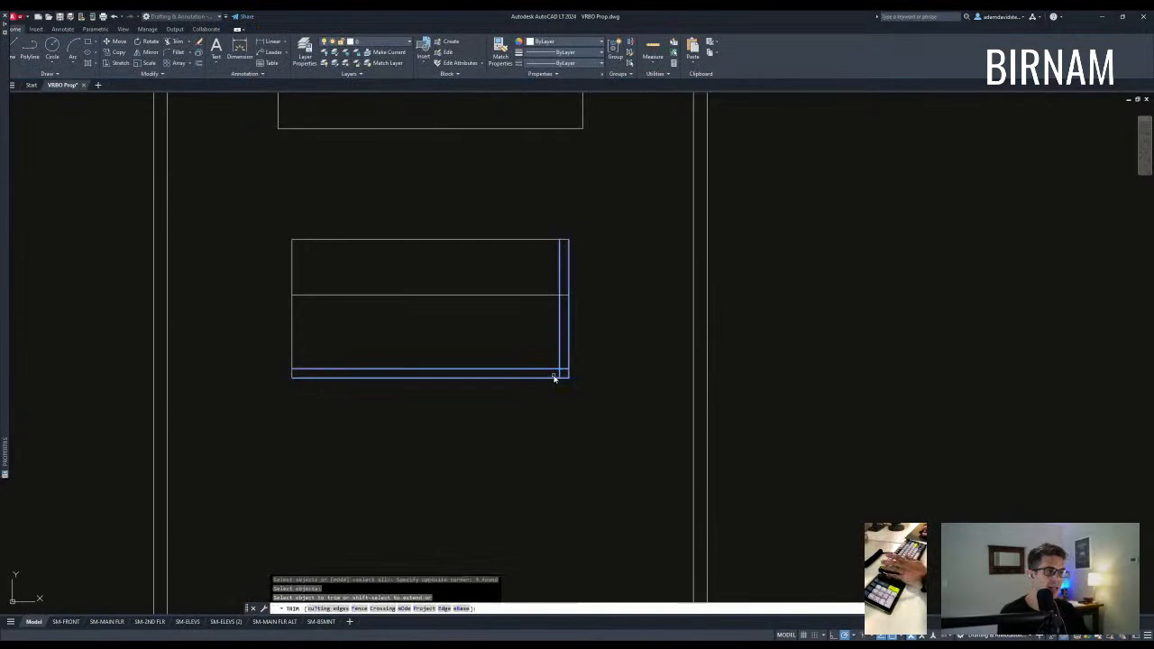
{"action": "left_click", "coordinate": [556, 347]}
{"action": "key", "text": "Escape"}
Mirror the small corner square about the rectangle's vertical centreline into its lower-left corner, keeping the original.
{"action": "left_click", "coordinate": [550, 404]}
{"action": "left_click", "coordinate": [613, 346]}
{"action": "type", "text": "mi"}
{"action": "key", "text": "Return"}
{"action": "left_click", "coordinate": [430, 377]}
{"action": "left_click", "coordinate": [432, 393]}
{"action": "key", "text": "Return"}
{"action": "key", "text": "Escape"}
{"action": "scroll", "coordinate": [415, 405], "scroll_direction": "down", "scroll_amount": 2}
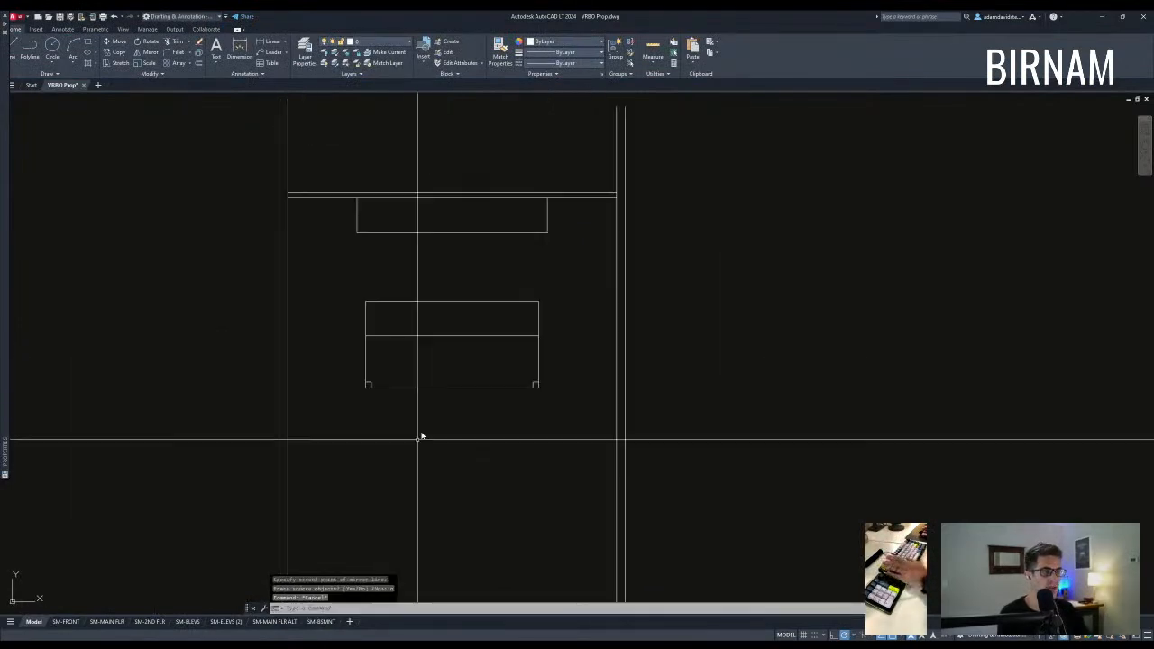
{"action": "left_click", "coordinate": [358, 392]}
{"action": "left_click", "coordinate": [585, 278]}
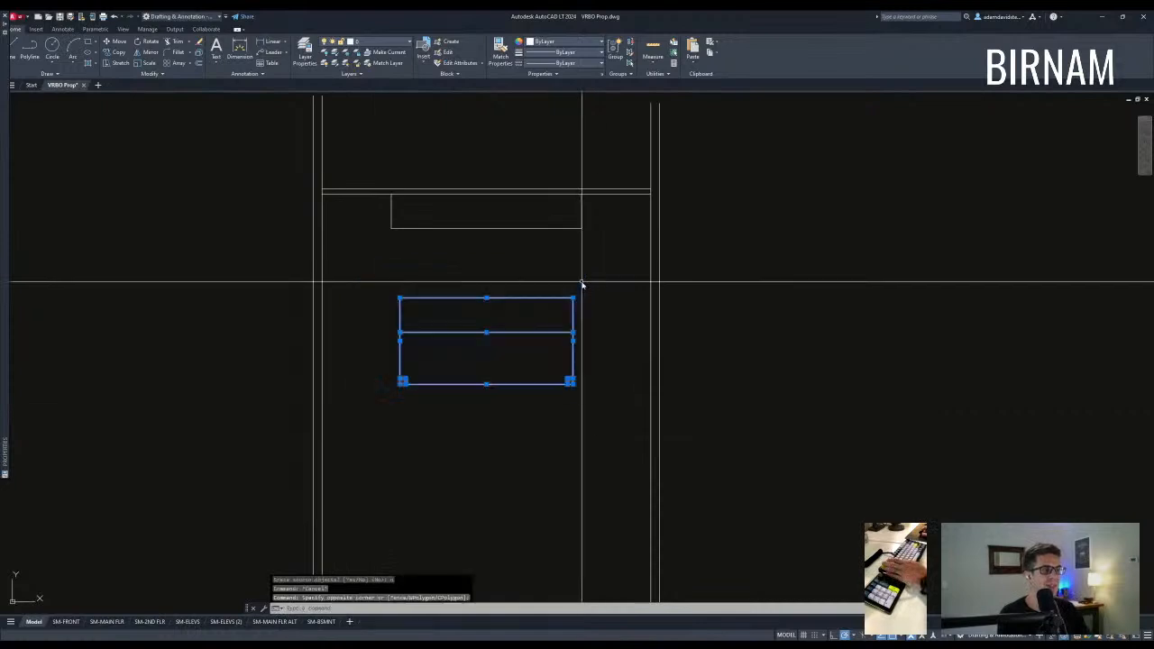
{"action": "key", "text": "Escape"}
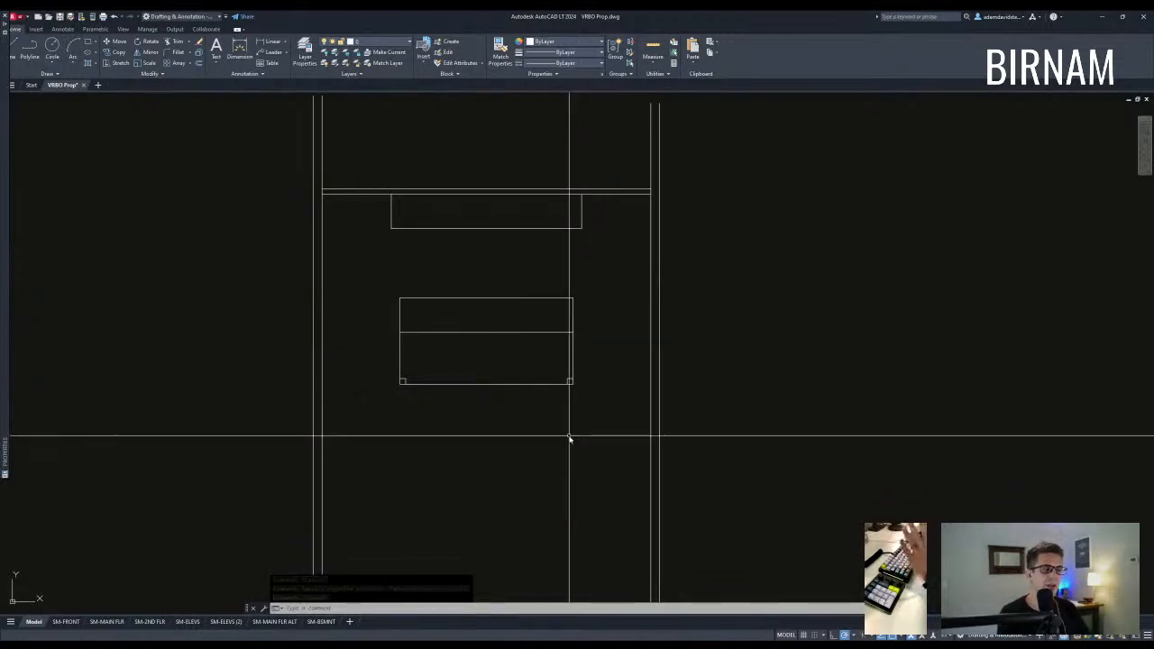
Match the properties of a dashed line in the existing plans onto the rectangle's two corner squares and its dividing line.
{"action": "scroll", "coordinate": [541, 379], "scroll_direction": "down", "scroll_amount": 6}
{"action": "key", "text": "Escape"}
{"action": "key", "text": "Escape"}
{"action": "scroll", "coordinate": [460, 431], "scroll_direction": "down", "scroll_amount": 4}
{"action": "middle_click_drag", "start_coordinate": [229, 414], "coordinate": [310, 348]}
{"action": "scroll", "coordinate": [209, 386], "scroll_direction": "up", "scroll_amount": 4}
{"action": "key", "text": "Escape"}
{"action": "type", "text": "w"}
{"action": "key", "text": "space"}
{"action": "left_click", "coordinate": [253, 360]}
{"action": "scroll", "coordinate": [296, 373], "scroll_direction": "up", "scroll_amount": 8}
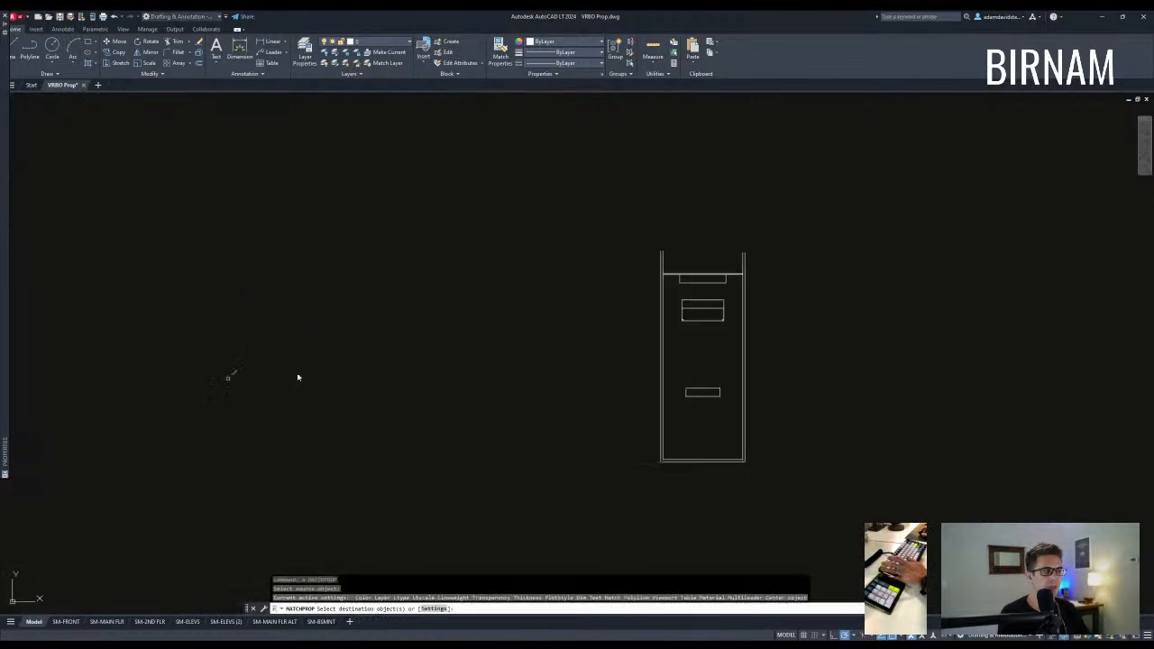
{"action": "middle_click_drag", "start_coordinate": [536, 371], "coordinate": [618, 360]}
{"action": "left_click", "coordinate": [454, 388]}
{"action": "left_click", "coordinate": [512, 350]}
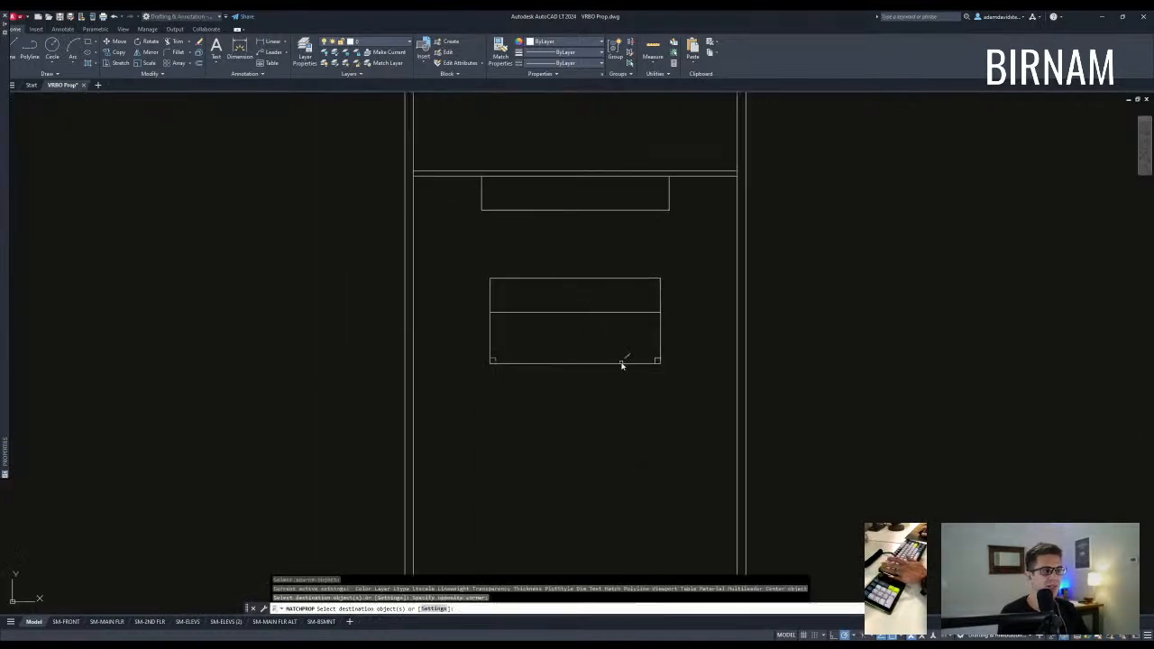
{"action": "left_click", "coordinate": [630, 377]}
{"action": "left_click", "coordinate": [691, 331]}
{"action": "left_click", "coordinate": [639, 329]}
{"action": "left_click", "coordinate": [610, 300]}
{"action": "scroll", "coordinate": [609, 300], "scroll_direction": "down", "scroll_amount": 2}
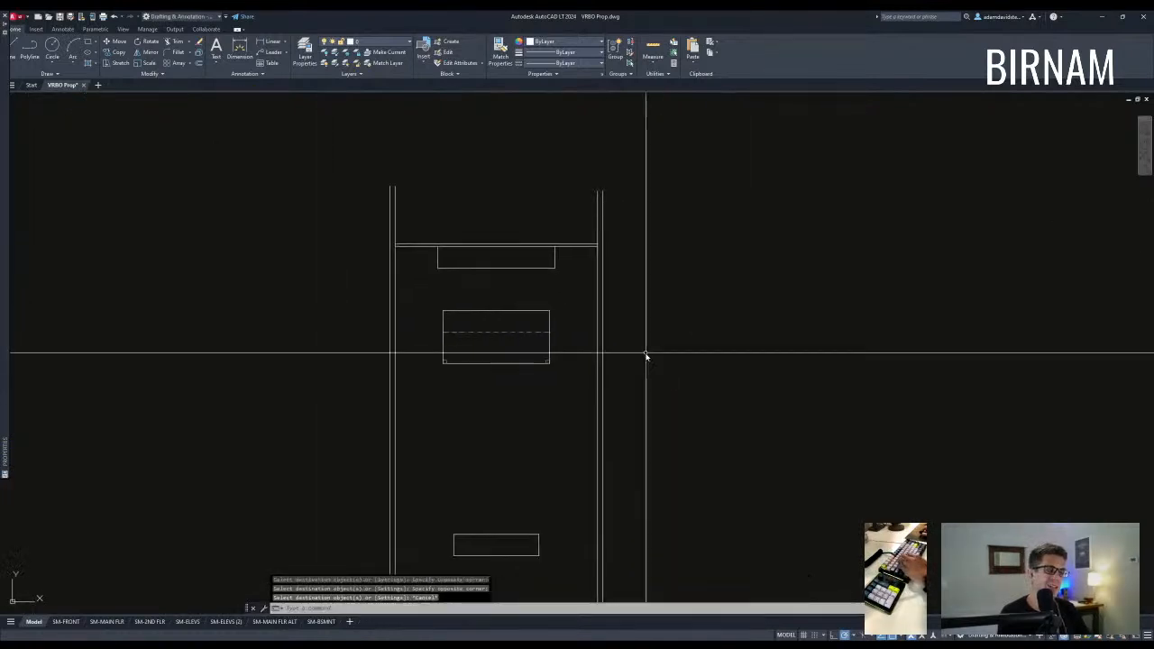
{"action": "key", "text": "Escape"}
{"action": "key", "text": "Escape"}
{"action": "key", "text": "Escape"}
Draw a vertical projection line straight down from the new plan's outer lower-right corner.
{"action": "scroll", "coordinate": [586, 261], "scroll_direction": "down", "scroll_amount": 2}
{"action": "scroll", "coordinate": [538, 405], "scroll_direction": "down", "scroll_amount": 2}
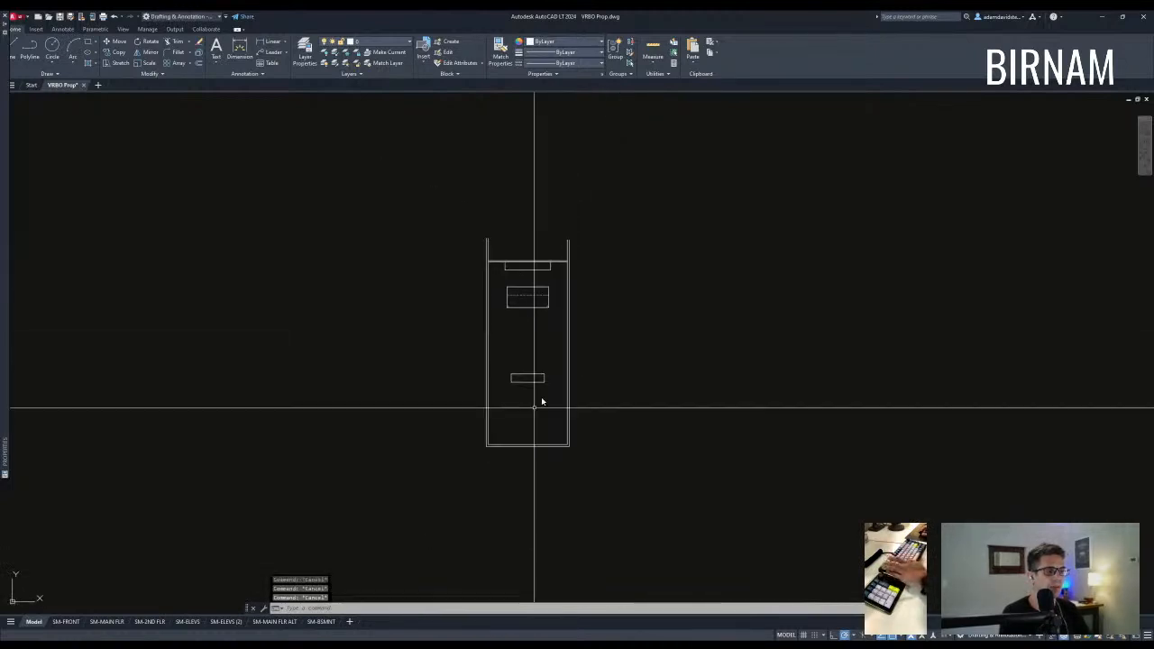
{"action": "scroll", "coordinate": [493, 383], "scroll_direction": "down", "scroll_amount": 2}
{"action": "scroll", "coordinate": [505, 379], "scroll_direction": "down", "scroll_amount": 5}
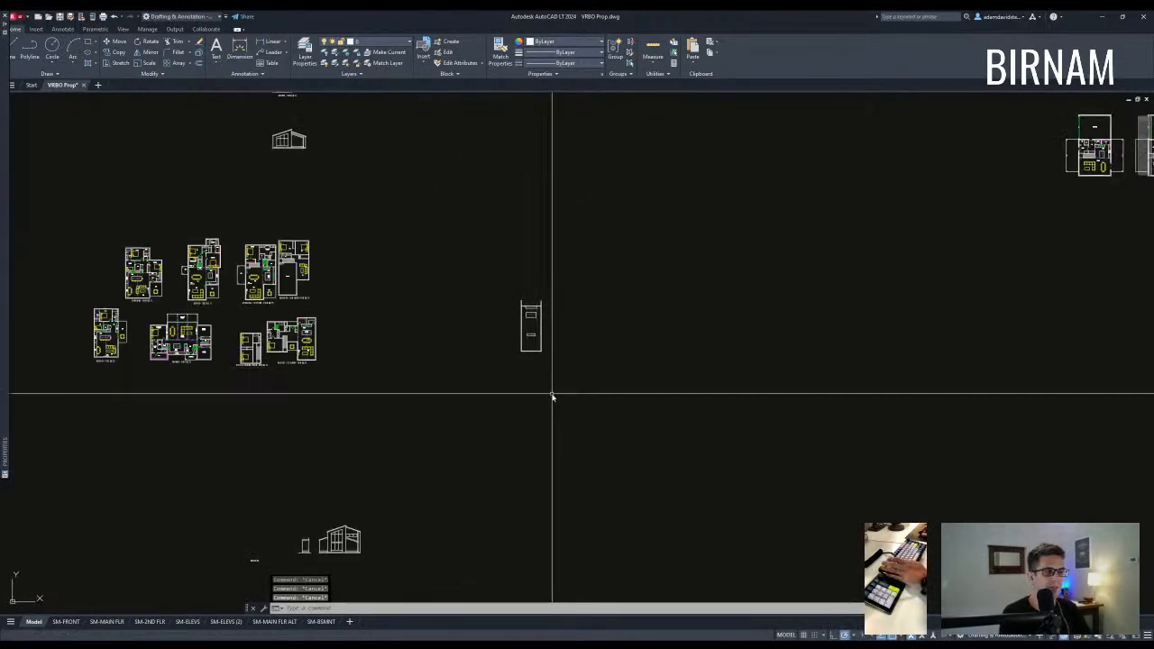
{"action": "scroll", "coordinate": [538, 347], "scroll_direction": "up", "scroll_amount": 6}
{"action": "middle_click_drag", "start_coordinate": [539, 342], "coordinate": [535, 300]}
{"action": "type", "text": "l"}
{"action": "key", "text": "space"}
{"action": "left_click", "coordinate": [538, 290]}
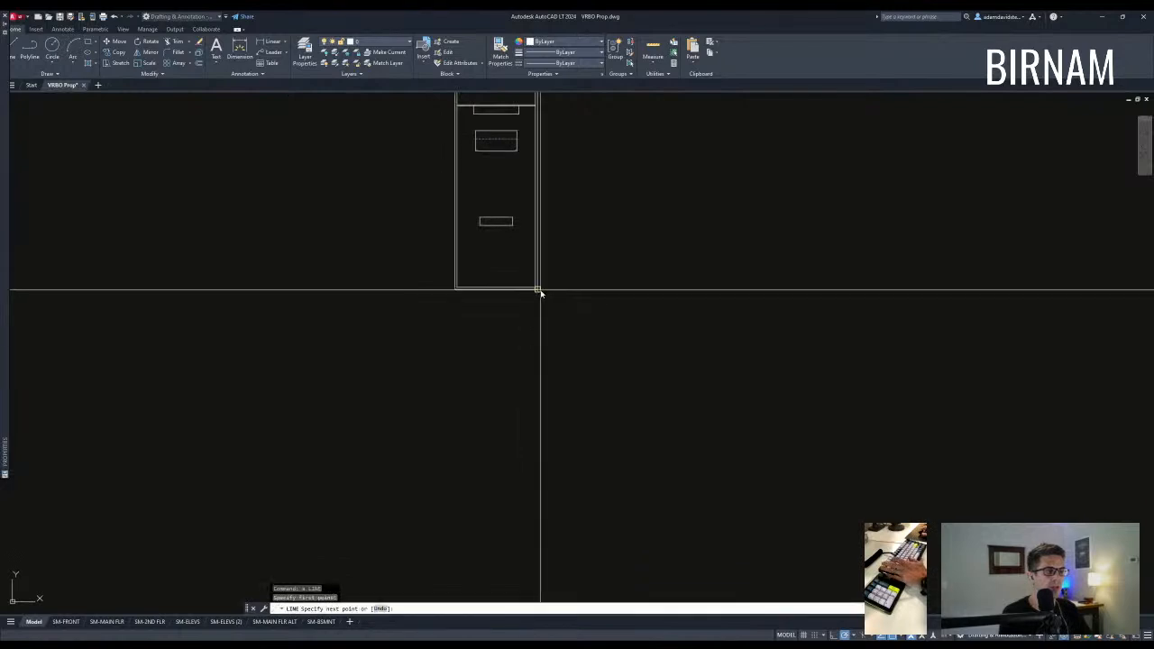
{"action": "left_click", "coordinate": [538, 450]}
{"action": "key", "text": "Escape"}
{"action": "left_click", "coordinate": [456, 454]}
{"action": "key", "text": "Escape"}
{"action": "key", "text": "Escape"}
{"action": "left_click_drag", "start_coordinate": [441, 237], "coordinate": [403, 215]}
{"action": "key", "text": "Delete"}
Draw a projection line down from the plan's outer lower-left corner and a horizontal baseline from the right line's lower end past it.
{"action": "type", "text": "a"}
{"action": "key", "text": "space"}
{"action": "left_click", "coordinate": [455, 291]}
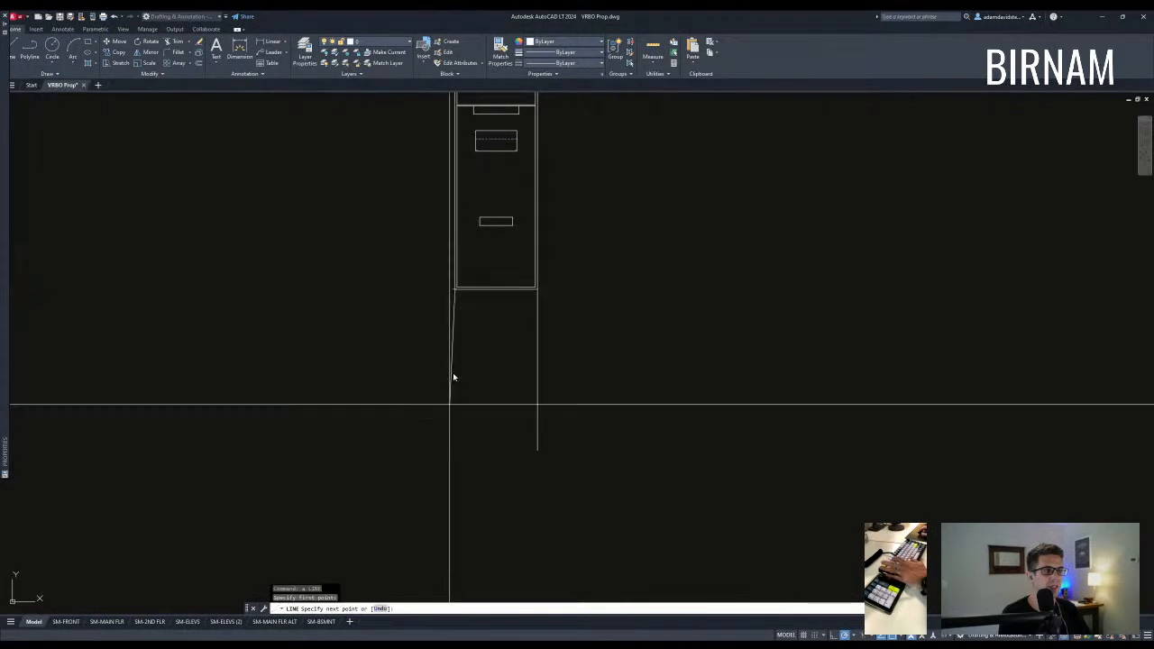
{"action": "left_click", "coordinate": [537, 450]}
{"action": "left_click", "coordinate": [406, 453]}
{"action": "key", "text": "Escape"}
Trim the part of the left projection line that runs below the horizontal baseline.
{"action": "scroll", "coordinate": [465, 449], "scroll_direction": "up", "scroll_amount": 2}
{"action": "type", "text": "tr"}
{"action": "left_click_drag", "start_coordinate": [470, 478], "coordinate": [421, 461]}
{"action": "key", "text": "space"}
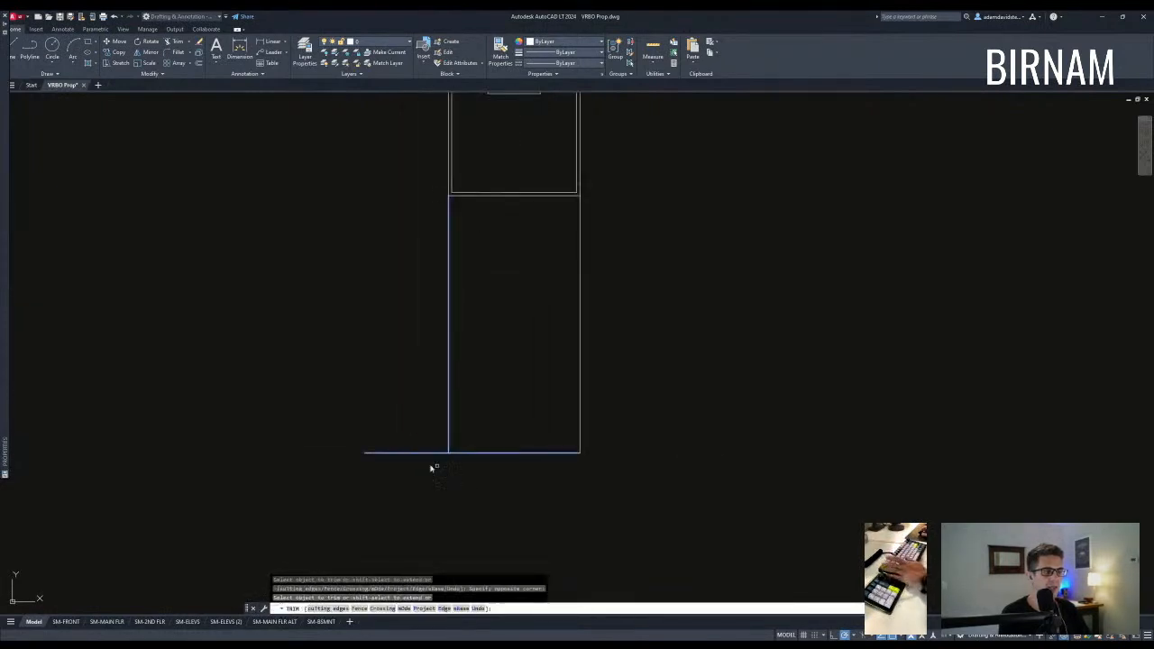
{"action": "key", "text": "Escape"}
{"action": "key", "text": "Escape"}
Move the horizontal baseline sideways so that it is centred under the two projection lines.
{"action": "scroll", "coordinate": [421, 464], "scroll_direction": "down", "scroll_amount": 4}
{"action": "scroll", "coordinate": [533, 421], "scroll_direction": "up", "scroll_amount": 4}
{"action": "left_click", "coordinate": [555, 440]}
{"action": "left_click", "coordinate": [545, 399]}
{"action": "type", "text": "m"}
{"action": "left_click", "coordinate": [547, 387]}
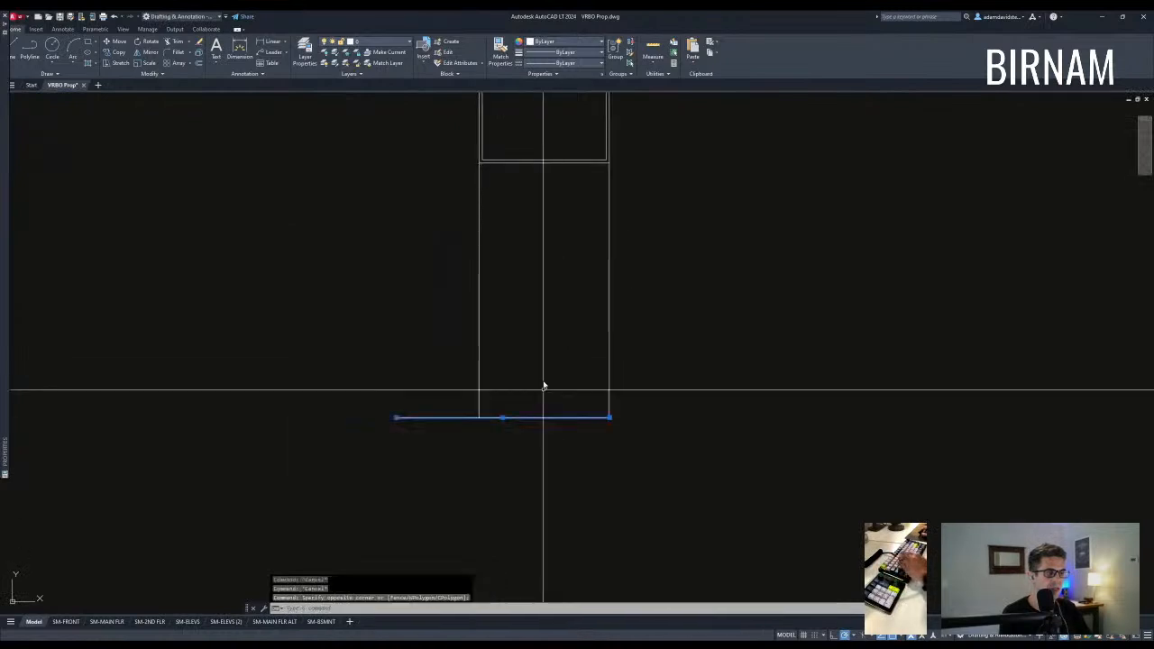
{"action": "left_click", "coordinate": [587, 363]}
{"action": "key", "text": "Escape"}
Copy the small wall section beside the GOSHAWK elevation to the left end of the new baseline.
{"action": "scroll", "coordinate": [589, 418], "scroll_direction": "down", "scroll_amount": 5}
{"action": "key", "text": "Escape"}
{"action": "middle_click_drag", "start_coordinate": [534, 406], "coordinate": [583, 171]}
{"action": "scroll", "coordinate": [216, 425], "scroll_direction": "up", "scroll_amount": 5}
{"action": "left_click", "coordinate": [407, 472]}
{"action": "left_click", "coordinate": [526, 399]}
{"action": "type", "text": "co"}
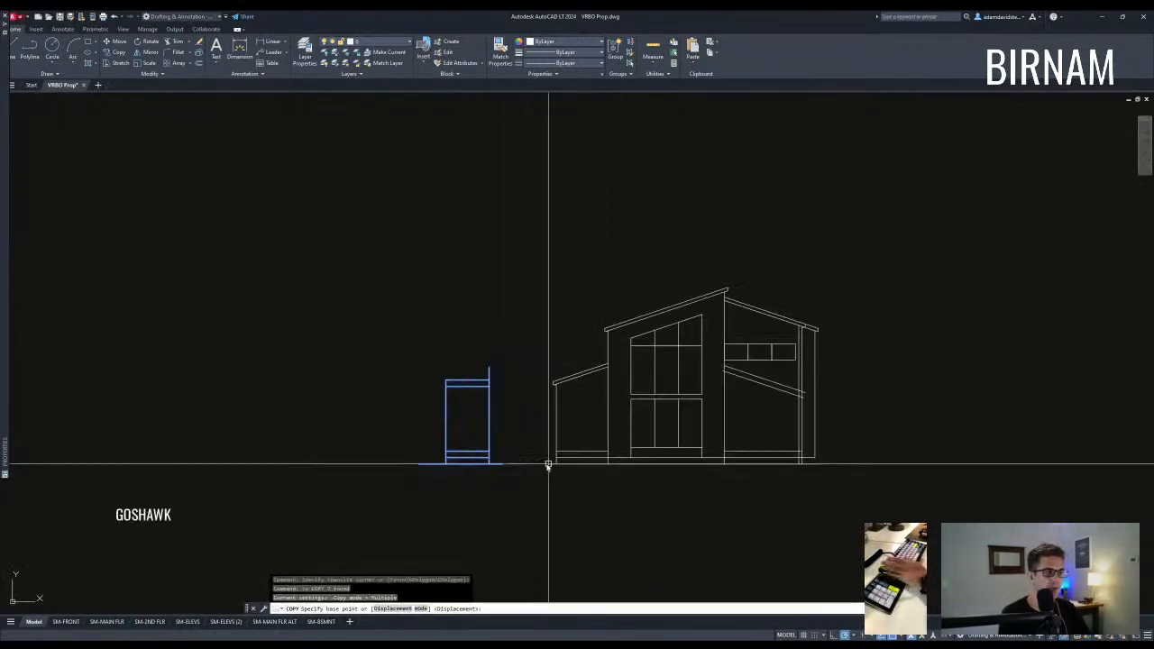
{"action": "left_click", "coordinate": [533, 468]}
{"action": "scroll", "coordinate": [593, 363], "scroll_direction": "down", "scroll_amount": 5}
{"action": "scroll", "coordinate": [458, 497], "scroll_direction": "up", "scroll_amount": 6}
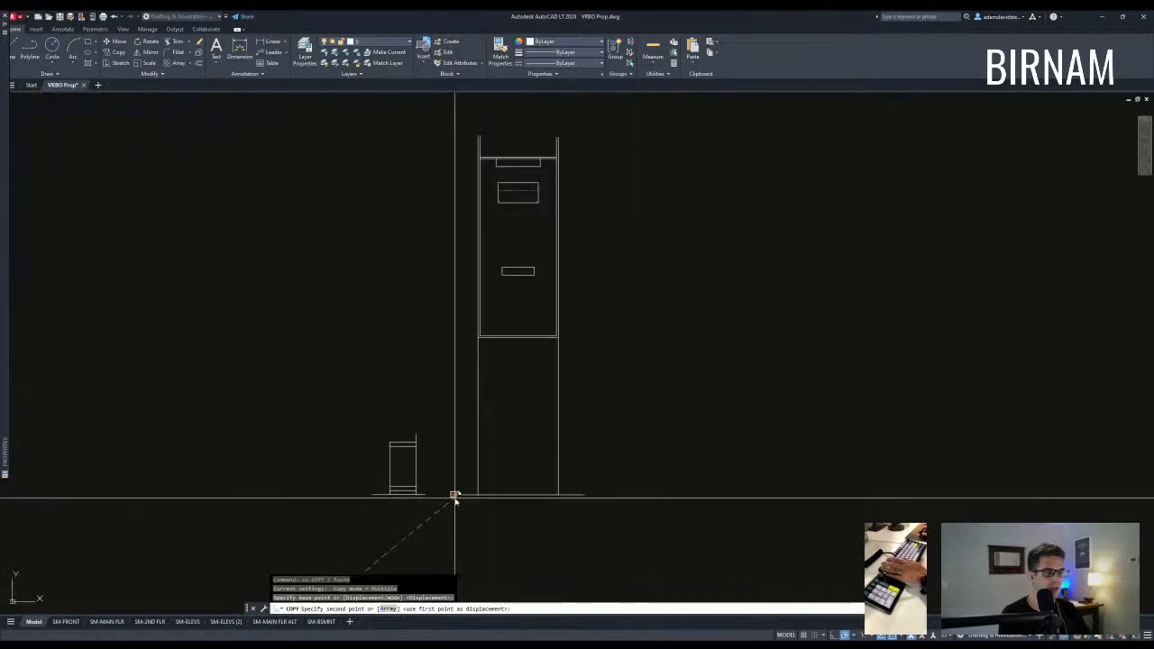
{"action": "left_click", "coordinate": [455, 496]}
{"action": "scroll", "coordinate": [386, 502], "scroll_direction": "up", "scroll_amount": 4}
{"action": "key", "text": "Escape"}
{"action": "key", "text": "Escape"}
{"action": "left_click", "coordinate": [381, 479]}
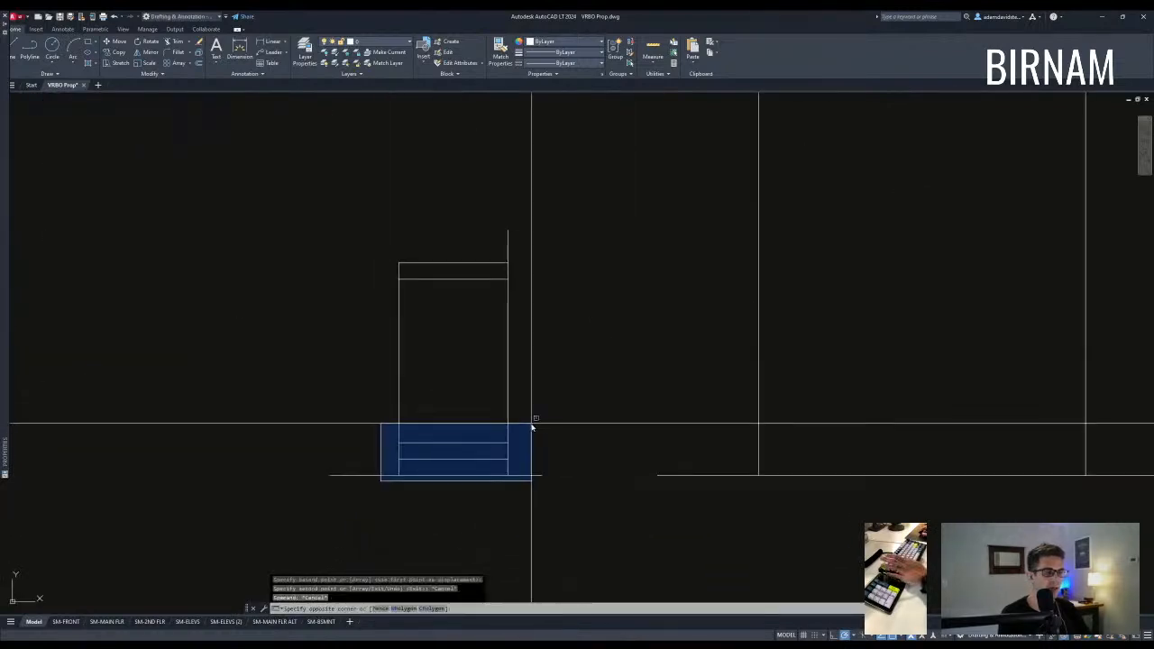
{"action": "key", "text": "Escape"}
{"action": "left_click", "coordinate": [388, 472]}
{"action": "key", "text": "Escape"}
{"action": "scroll", "coordinate": [461, 448], "scroll_direction": "down", "scroll_amount": 4}
{"action": "scroll", "coordinate": [423, 470], "scroll_direction": "up", "scroll_amount": 2}
{"action": "left_click", "coordinate": [410, 473]}
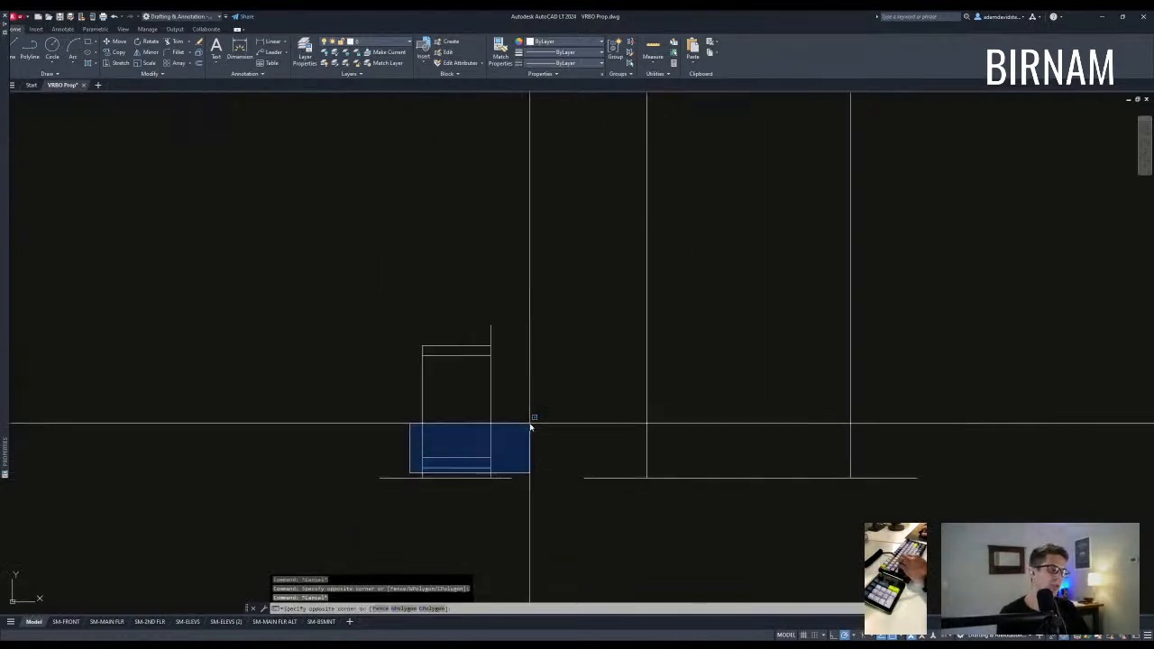
{"action": "key", "text": "Escape"}
Measure the clear height in the copied section from the underside of the upper band to the top of the lower band.
{"action": "scroll", "coordinate": [510, 425], "scroll_direction": "down", "scroll_amount": 2}
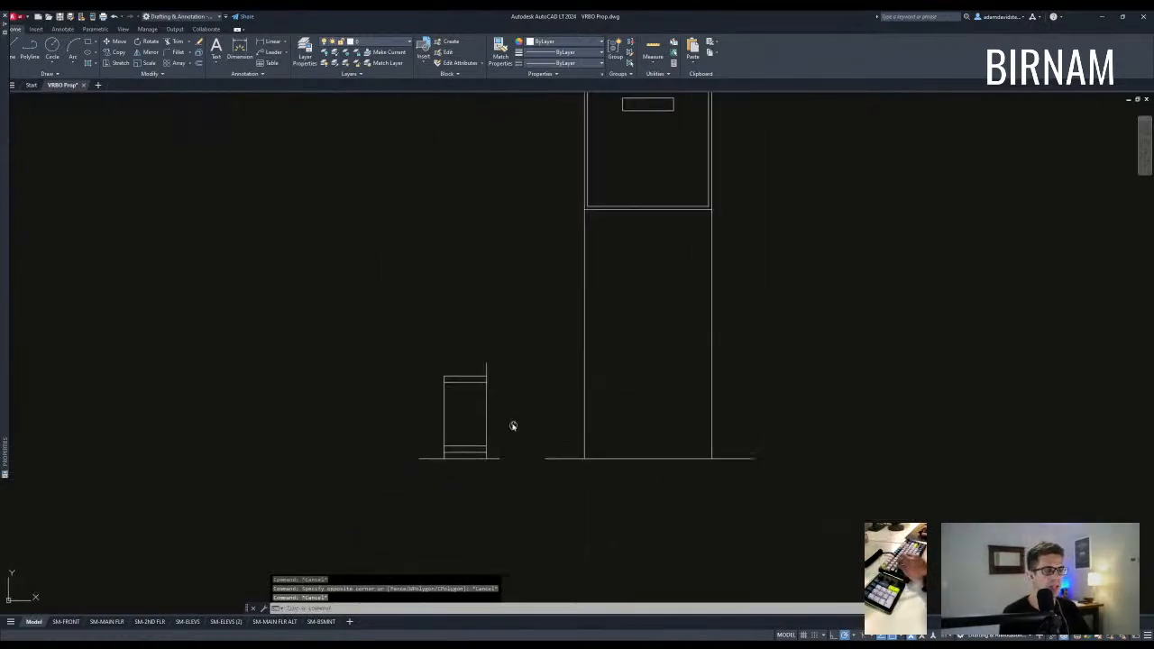
{"action": "scroll", "coordinate": [452, 411], "scroll_direction": "up", "scroll_amount": 2}
{"action": "type", "text": "di"}
{"action": "key", "text": "Return"}
{"action": "left_click", "coordinate": [438, 368]}
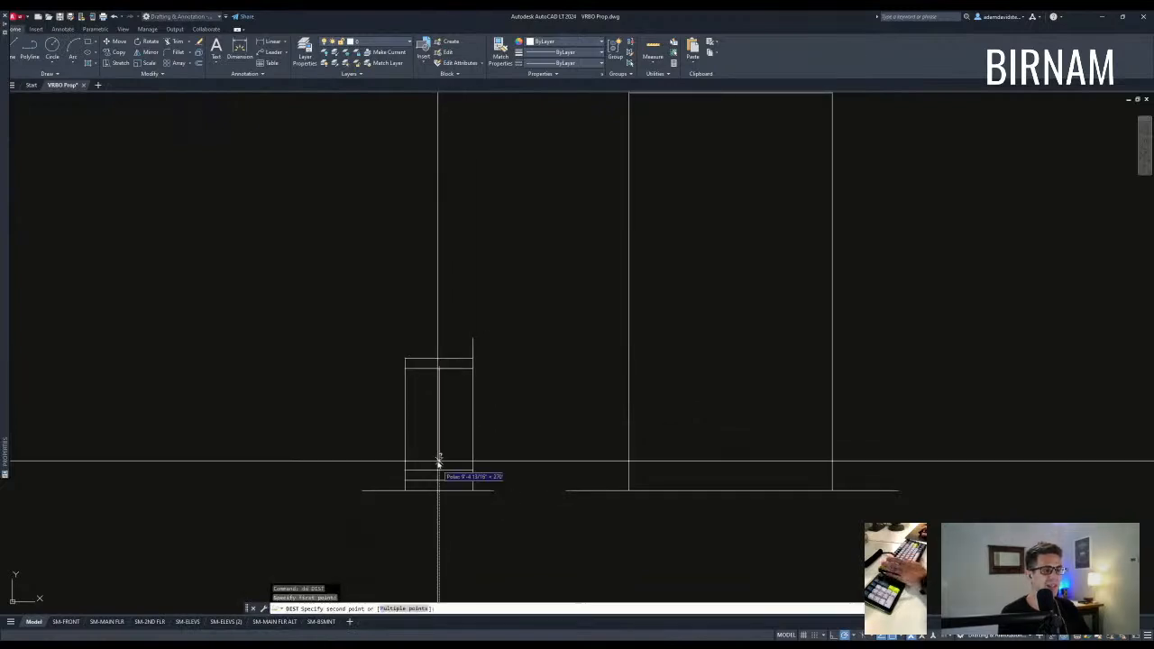
{"action": "left_click", "coordinate": [438, 472]}
{"action": "scroll", "coordinate": [438, 471], "scroll_direction": "down", "scroll_amount": 2}
{"action": "scroll", "coordinate": [457, 421], "scroll_direction": "up", "scroll_amount": 2}
{"action": "key", "text": "Escape"}
{"action": "key", "text": "Escape"}
{"action": "middle_click_drag", "start_coordinate": [473, 449], "coordinate": [476, 423]}
Draw a horizontal line from the underside of the copied section's upper band across and past the right projection line.
{"action": "type", "text": "a"}
{"action": "key", "text": "Return"}
{"action": "left_click", "coordinate": [472, 356]}
{"action": "middle_click_drag", "start_coordinate": [814, 356], "coordinate": [568, 381]}
{"action": "scroll", "coordinate": [568, 385], "scroll_direction": "down", "scroll_amount": 2}
{"action": "left_click", "coordinate": [649, 382]}
{"action": "key", "text": "Escape"}
{"action": "type", "text": "o"}
{"action": "key", "text": "Return"}
{"action": "type", "text": "8"}
{"action": "key", "text": "Return"}
{"action": "key", "text": "Escape"}
Offset the right projection line 24" outward to mark the roof overhang.
{"action": "type", "text": "o"}
{"action": "key", "text": "Return"}
{"action": "type", "text": "24"}
{"action": "key", "text": "Return"}
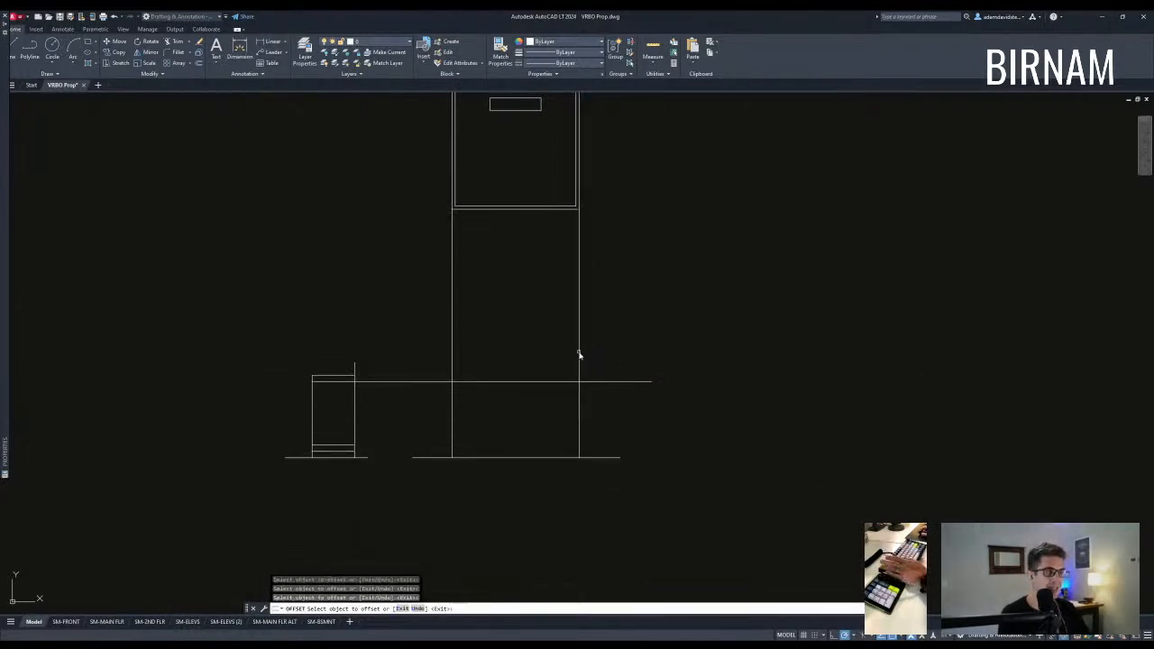
Draw a 3-in-12 slope triangle from the intersection of the right projection line and the horizontal line, using 12" and 3" legs.
{"action": "scroll", "coordinate": [577, 388], "scroll_direction": "up", "scroll_amount": 5}
{"action": "type", "text": "l"}
{"action": "key", "text": "Return"}
{"action": "left_click", "coordinate": [590, 369]}
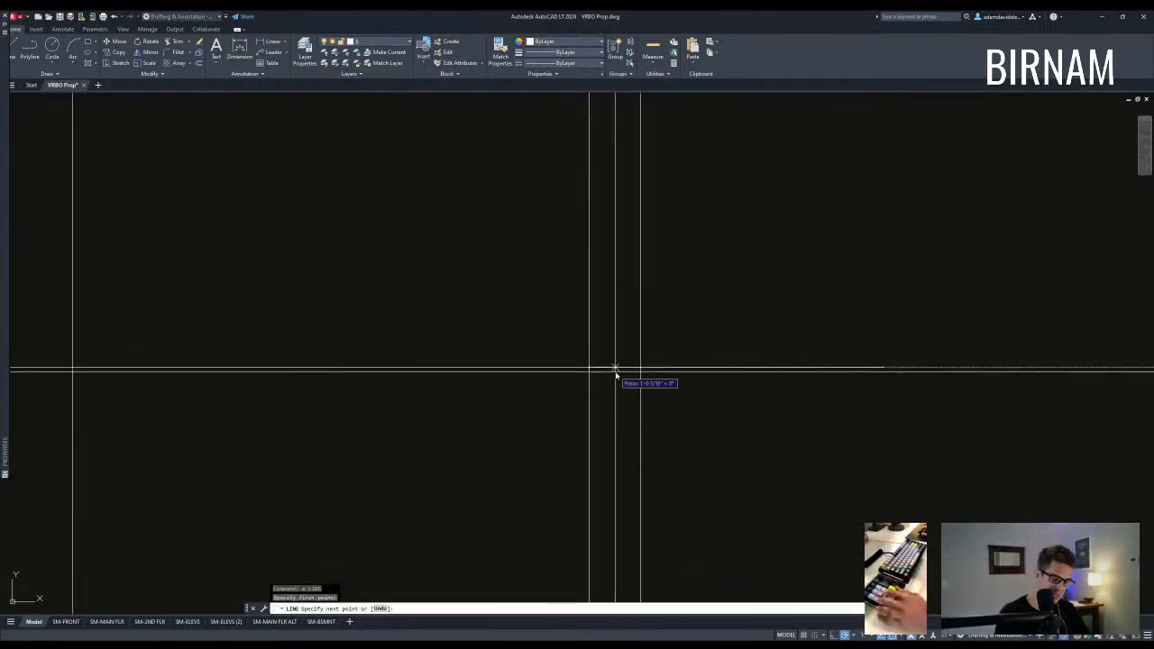
{"action": "type", "text": "12"}
{"action": "key", "text": "Return"}
{"action": "type", "text": "3"}
{"action": "key", "text": "Return"}
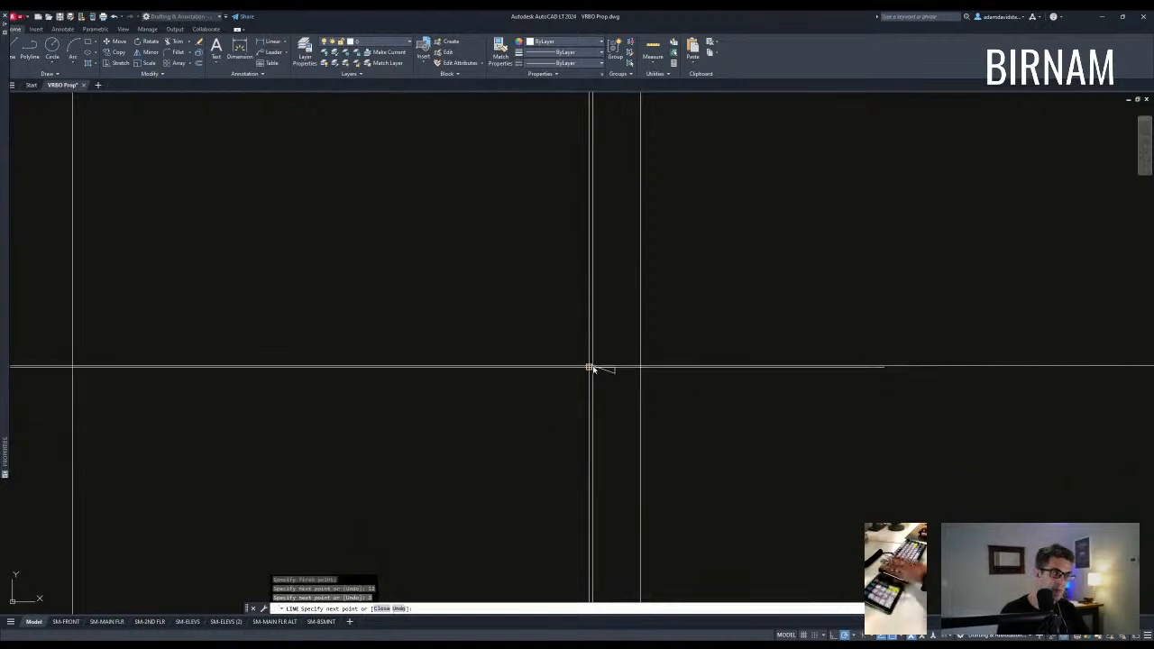
{"action": "left_click", "coordinate": [590, 367]}
{"action": "key", "text": "Escape"}
{"action": "key", "text": "Escape"}
Erase the slope triangle's construction legs and the horizontal reference line, leaving the sloped line.
{"action": "scroll", "coordinate": [611, 371], "scroll_direction": "up", "scroll_amount": 2}
{"action": "left_click", "coordinate": [603, 394]}
{"action": "left_click", "coordinate": [625, 361]}
{"action": "key", "text": "e"}
{"action": "key", "text": "Return"}
{"action": "scroll", "coordinate": [628, 384], "scroll_direction": "up", "scroll_amount": 2}
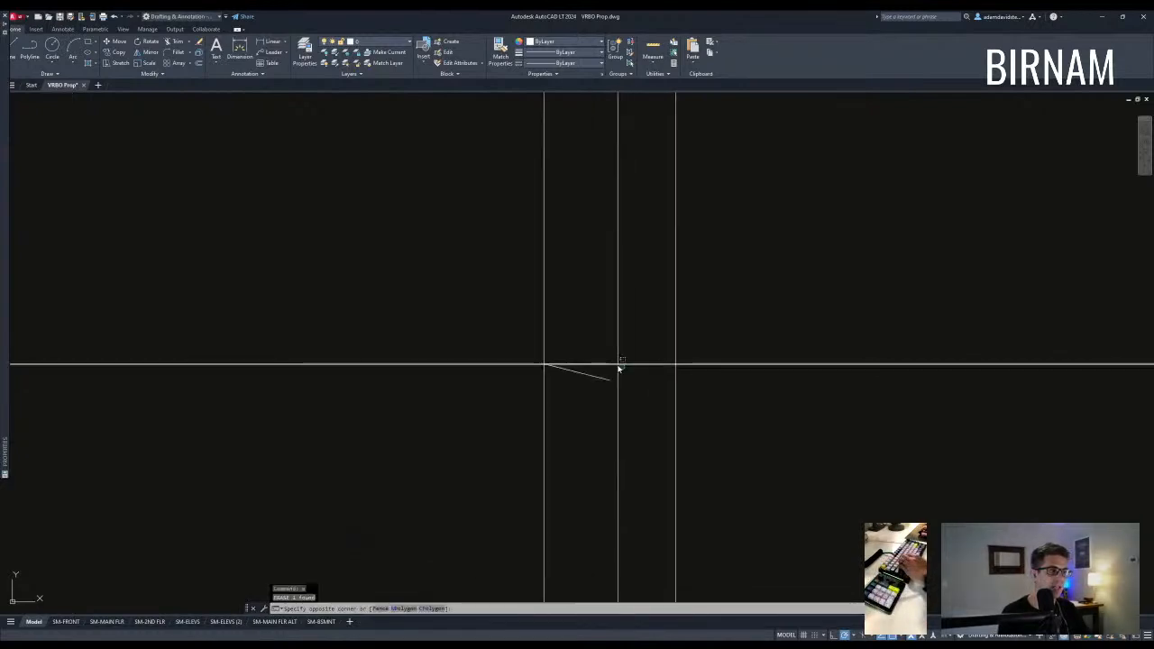
Extend the sloped roof line outward to the right overhang line.
{"action": "scroll", "coordinate": [631, 388], "scroll_direction": "down", "scroll_amount": 2}
{"action": "type", "text": "o"}
{"action": "key", "text": "Return"}
{"action": "key", "text": "Escape"}
{"action": "type", "text": "ex"}
{"action": "key", "text": "Return"}
{"action": "key", "text": "Escape"}
Try offsetting the sloped roof line downward for the roof thickness.
{"action": "type", "text": "o"}
{"action": "key", "text": "Return"}
{"action": "left_click", "coordinate": [601, 369]}
{"action": "left_click", "coordinate": [591, 389]}
{"action": "key", "text": "Escape"}
{"action": "key", "text": "Escape"}
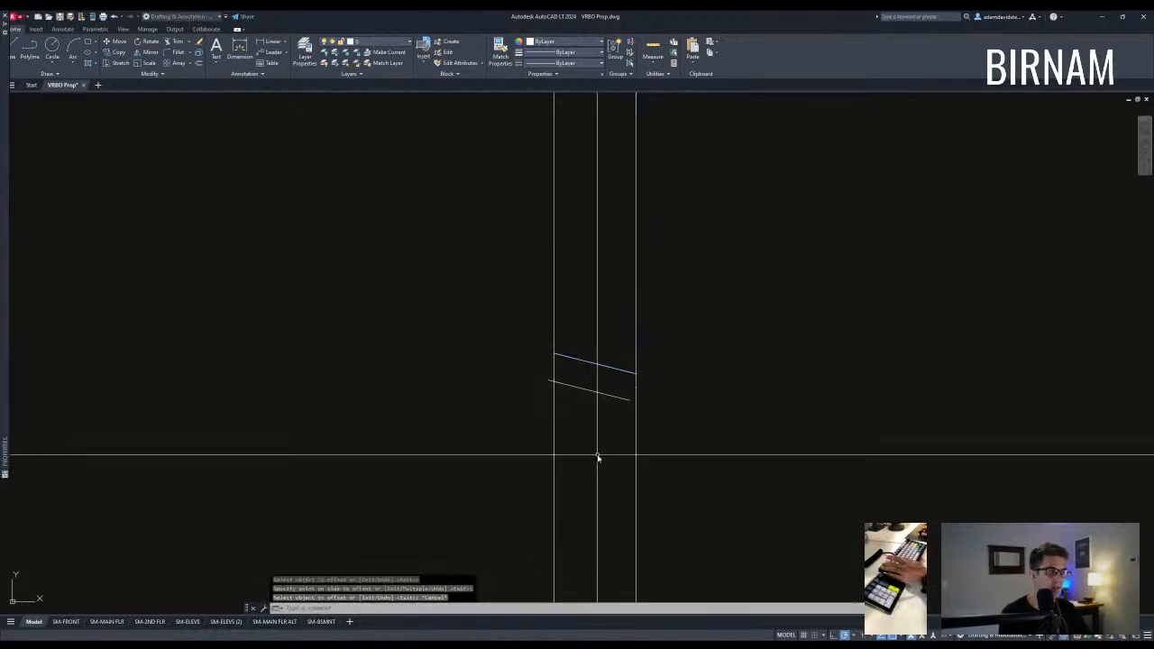
{"action": "scroll", "coordinate": [601, 440], "scroll_direction": "down", "scroll_amount": 4}
{"action": "key", "text": "ctrl+z"}
{"action": "key", "text": "ctrl+z"}
Offset the sloped roof line upward for the roof thickness and trim the right overhang line into a short fascia edge.
{"action": "type", "text": "o"}
{"action": "key", "text": "Return"}
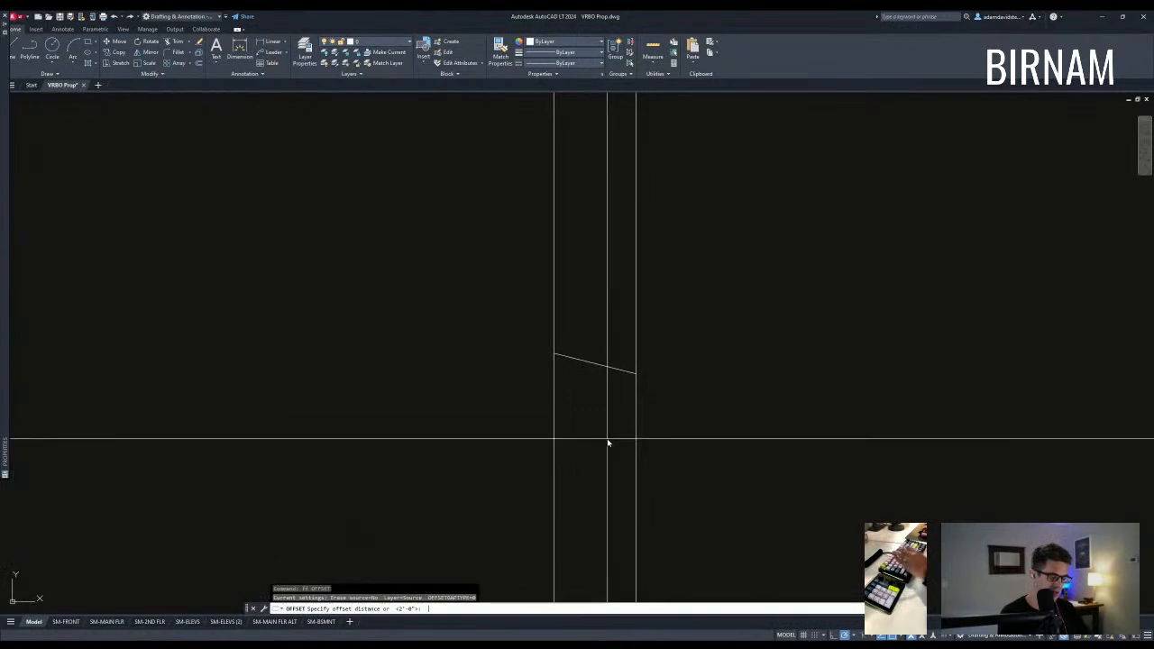
{"action": "key", "text": "Escape"}
{"action": "scroll", "coordinate": [615, 438], "scroll_direction": "down", "scroll_amount": 2}
{"action": "type", "text": "tr"}
{"action": "key", "text": "Return"}
{"action": "left_click", "coordinate": [645, 425]}
{"action": "left_click", "coordinate": [608, 365]}
{"action": "key", "text": "Return"}
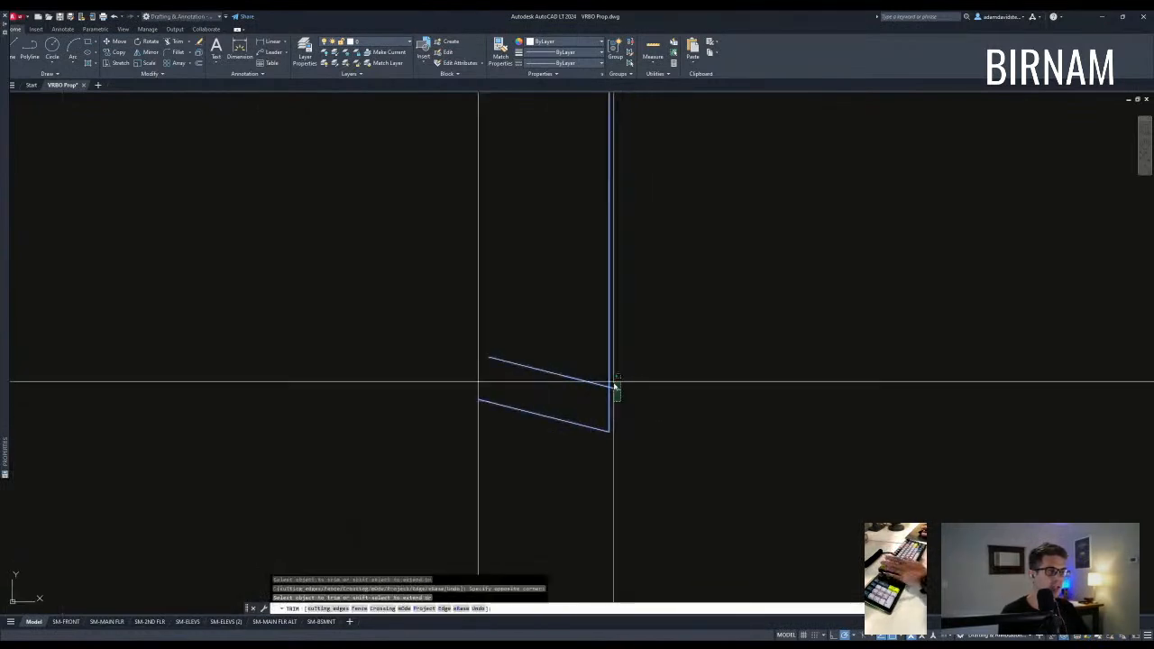
{"action": "left_click", "coordinate": [619, 370]}
{"action": "scroll", "coordinate": [631, 399], "scroll_direction": "down", "scroll_amount": 5}
{"action": "key", "text": "Escape"}
Offset the left projection line 24" outward for the left roof overhang.
{"action": "type", "text": "o"}
{"action": "key", "text": "Return"}
{"action": "type", "text": "24"}
{"action": "key", "text": "Return"}
{"action": "left_click", "coordinate": [476, 371]}
{"action": "key", "text": "Escape"}
Extend both sloped roof lines across the building to the left overhang line.
{"action": "type", "text": "ex"}
{"action": "key", "text": "Return"}
{"action": "left_click", "coordinate": [487, 385]}
{"action": "scroll", "coordinate": [609, 417], "scroll_direction": "up", "scroll_amount": 4}
{"action": "left_click", "coordinate": [628, 418]}
{"action": "left_click", "coordinate": [622, 386]}
{"action": "key", "text": "Escape"}
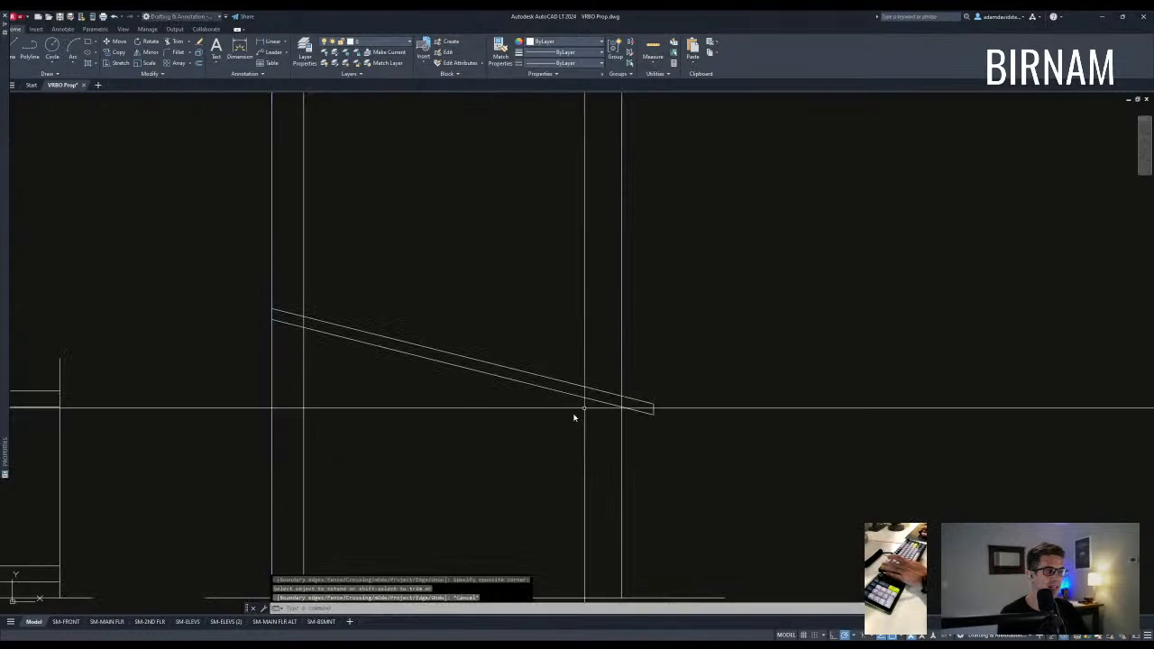
Trim the wall lines to the roof's underside and cut the left overhang line down to a short fascia edge.
{"action": "scroll", "coordinate": [546, 435], "scroll_direction": "down", "scroll_amount": 2}
{"action": "type", "text": "t"}
{"action": "key", "text": "Return"}
{"action": "key", "text": "r"}
{"action": "key", "text": "Escape"}
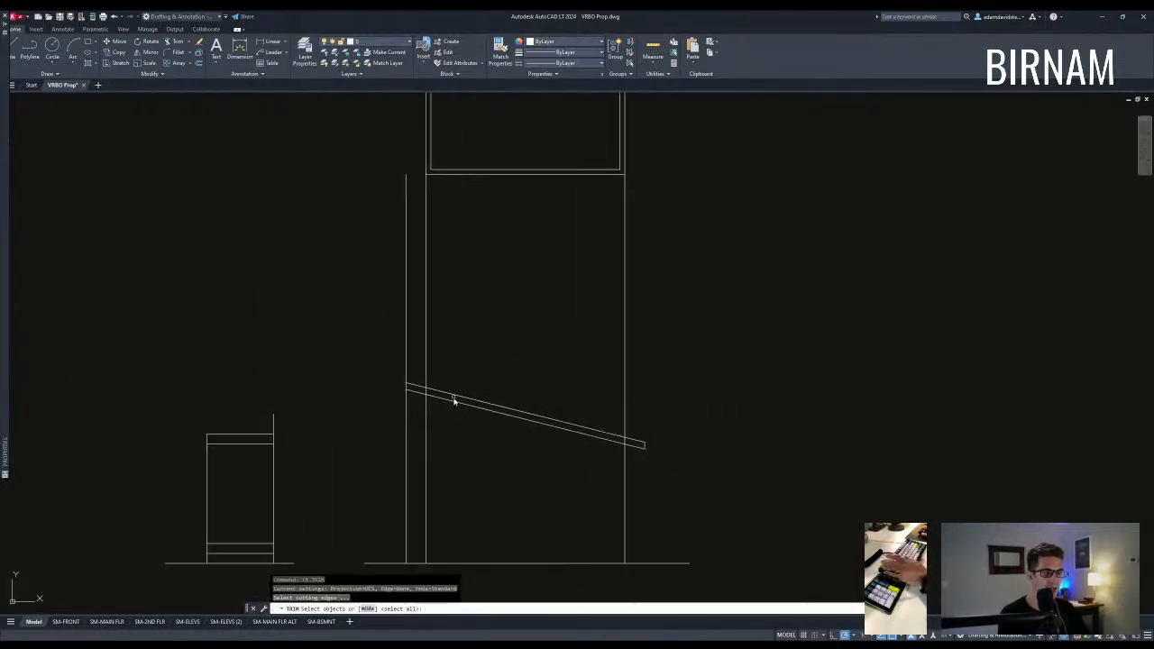
{"action": "left_click", "coordinate": [411, 317]}
{"action": "key", "text": "Escape"}
{"action": "middle_click_drag", "start_coordinate": [446, 383], "coordinate": [468, 381]}
{"action": "type", "text": "tr"}
{"action": "key", "text": "Return"}
{"action": "left_click", "coordinate": [485, 442]}
{"action": "left_click", "coordinate": [419, 365]}
{"action": "key", "text": "Return"}
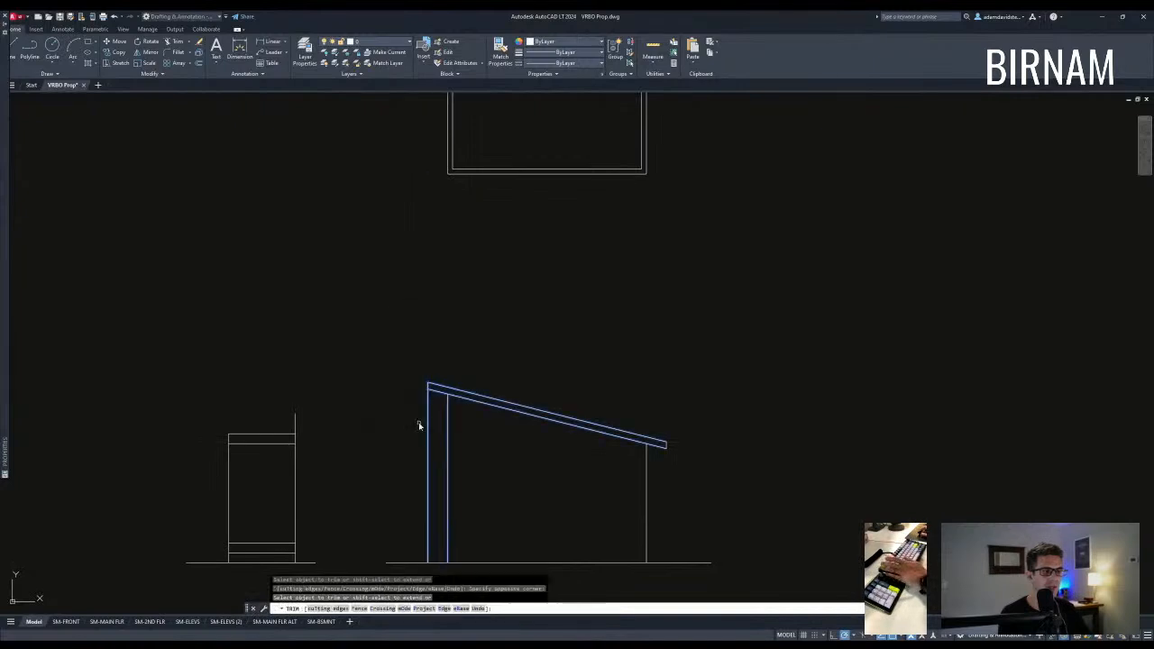
{"action": "key", "text": "Escape"}
{"action": "key", "text": "Escape"}
{"action": "key", "text": "Escape"}
{"action": "scroll", "coordinate": [484, 304], "scroll_direction": "down", "scroll_amount": 2}
{"action": "scroll", "coordinate": [474, 325], "scroll_direction": "up", "scroll_amount": 2}
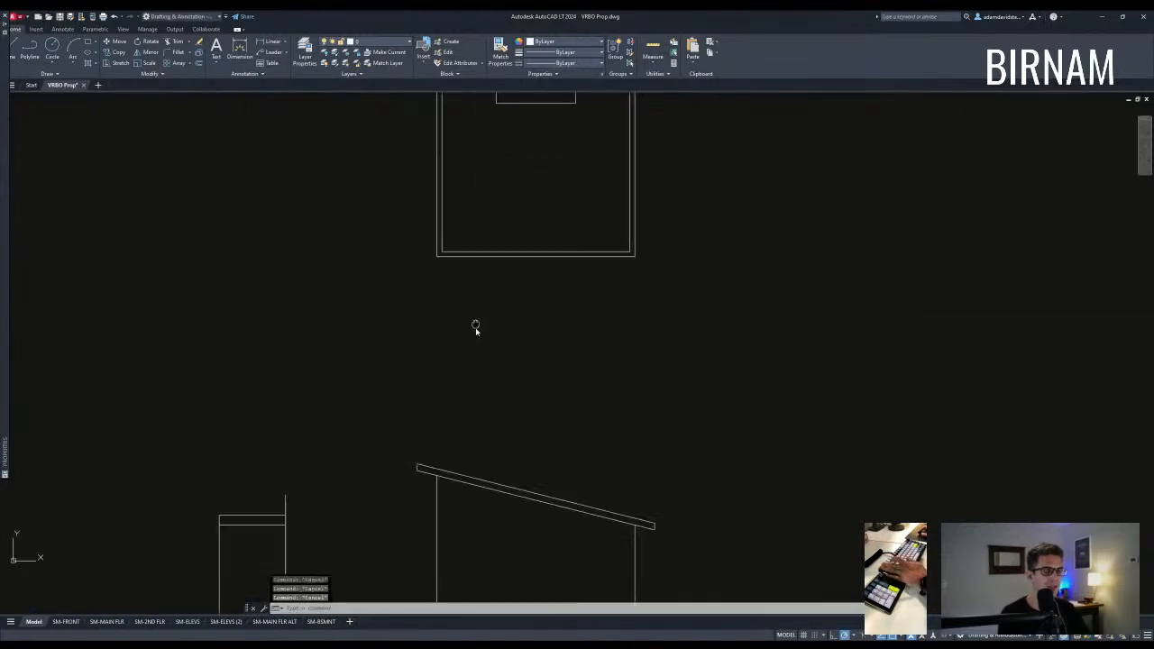
Draw a short line across the thickness of the floor plan's front wall at its midpoint.
{"action": "scroll", "coordinate": [487, 257], "scroll_direction": "down", "scroll_amount": 2}
{"action": "type", "text": "l"}
{"action": "key", "text": "Return"}
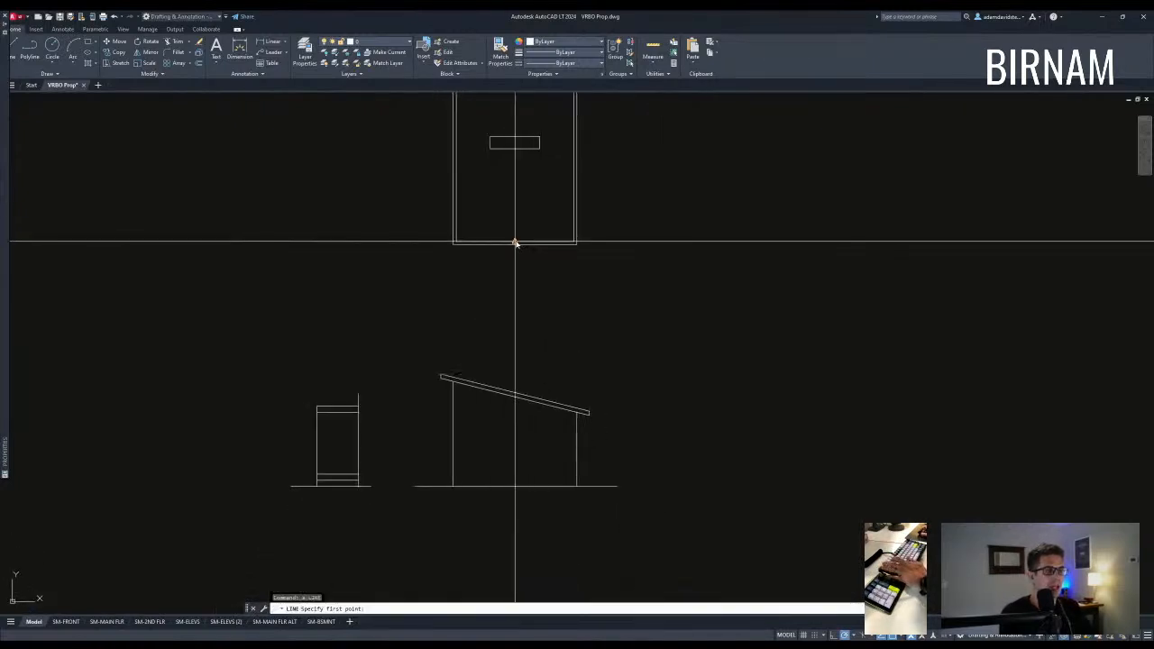
{"action": "scroll", "coordinate": [505, 262], "scroll_direction": "up", "scroll_amount": 2}
{"action": "left_click", "coordinate": [555, 207]}
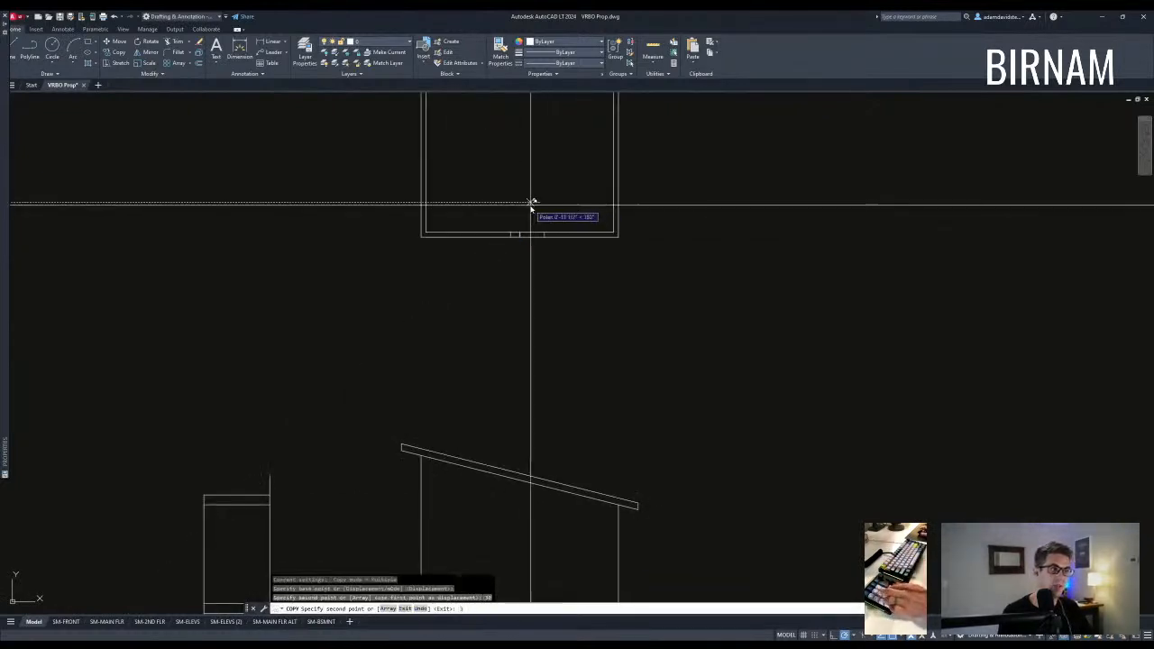
{"action": "key", "text": "Escape"}
Copy the wall's centre line 30" to each side as window jambs and erase the centre line.
{"action": "scroll", "coordinate": [520, 238], "scroll_direction": "up", "scroll_amount": 2}
{"action": "left_click", "coordinate": [504, 259]}
{"action": "key", "text": "Escape"}
{"action": "key", "text": "Escape"}
{"action": "left_click", "coordinate": [502, 258]}
{"action": "left_click", "coordinate": [545, 201]}
{"action": "type", "text": "co"}
{"action": "key", "text": "space"}
{"action": "left_click", "coordinate": [560, 190]}
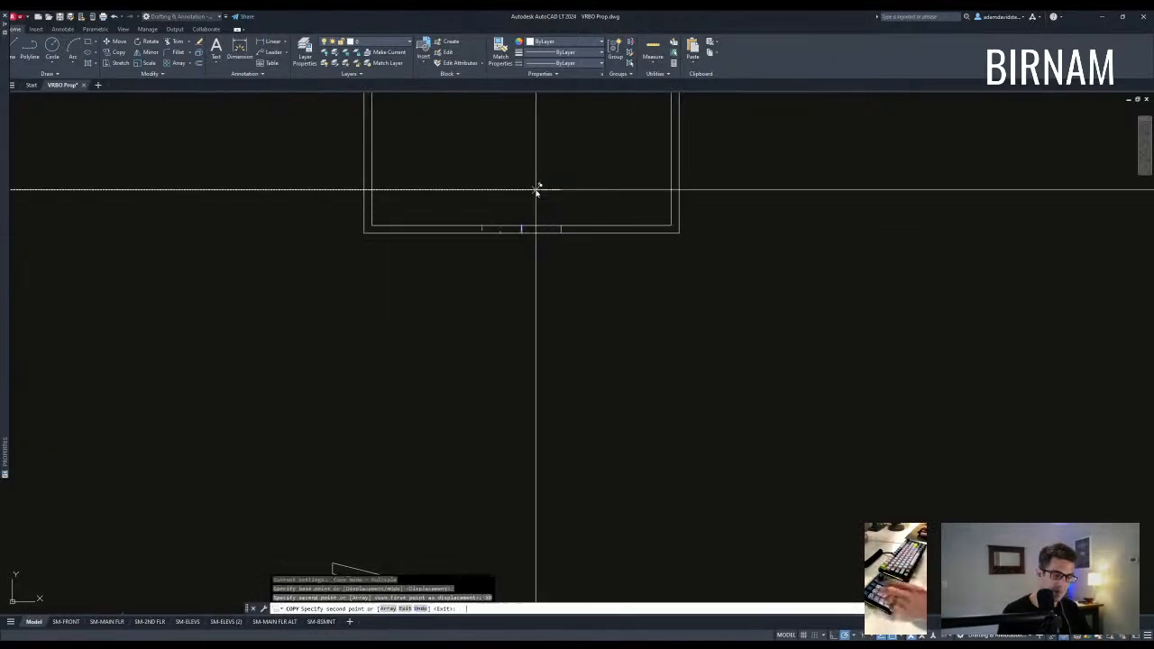
{"action": "key", "text": "Escape"}
{"action": "key", "text": "Escape"}
{"action": "left_click", "coordinate": [505, 242]}
{"action": "left_click", "coordinate": [538, 208]}
{"action": "key", "text": "Delete"}
Draw the glass line between the midpoints of the two window jambs.
{"action": "type", "text": "l"}
{"action": "key", "text": "space"}
{"action": "left_click", "coordinate": [483, 229]}
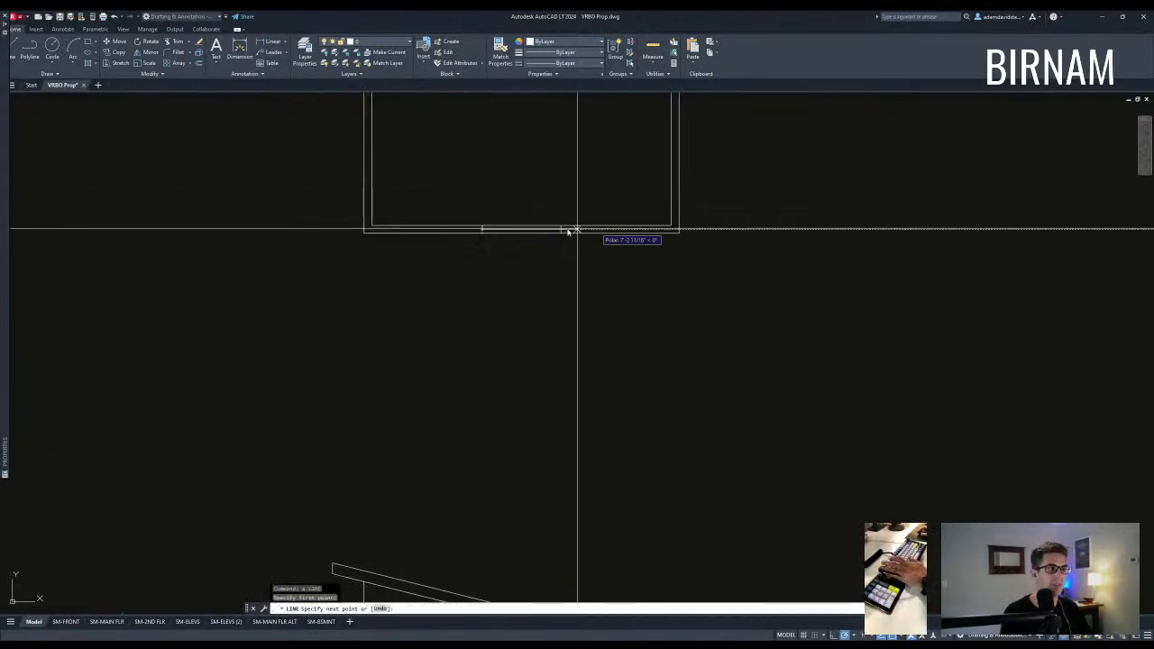
{"action": "left_click", "coordinate": [564, 229]}
{"action": "key", "text": "Escape"}
{"action": "key", "text": "Escape"}
{"action": "key", "text": "Escape"}
{"action": "key", "text": "Escape"}
Copy the window 6' to the left and 6' to the right along the front wall.
{"action": "middle_click_drag", "start_coordinate": [496, 247], "coordinate": [508, 288]}
{"action": "left_click", "coordinate": [435, 299]}
{"action": "key", "text": "Escape"}
{"action": "left_click", "coordinate": [450, 294]}
{"action": "left_click", "coordinate": [575, 265]}
{"action": "type", "text": "co"}
{"action": "key", "text": "space"}
{"action": "left_click", "coordinate": [580, 322]}
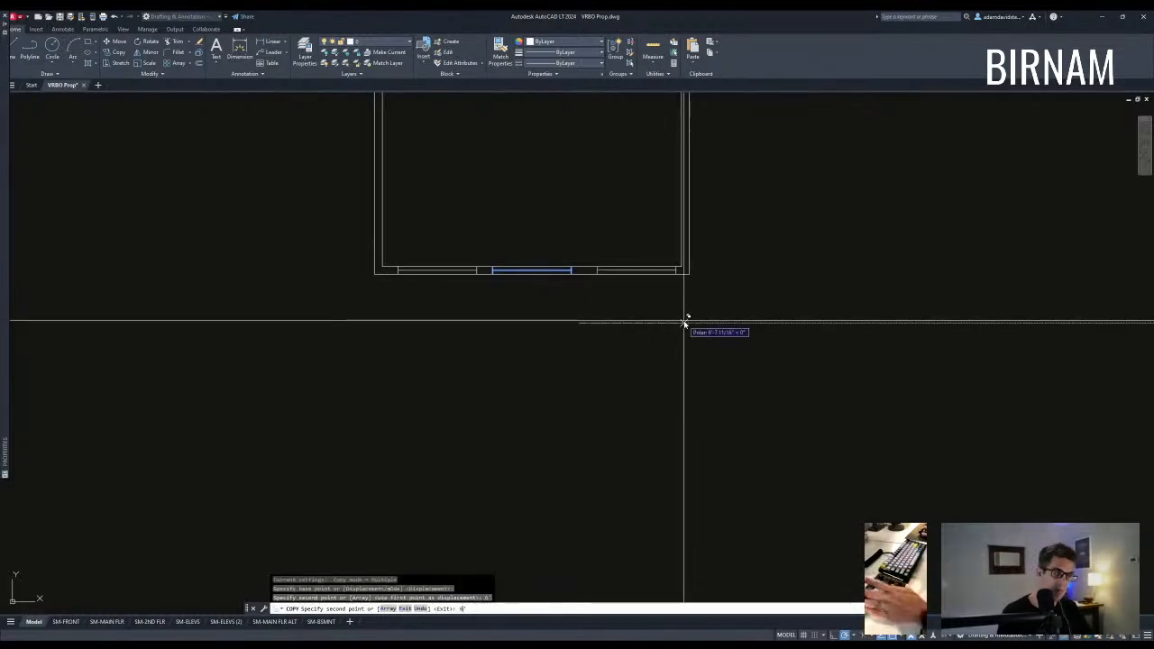
{"action": "key", "text": "space"}
{"action": "key", "text": "Escape"}
Draw a 24" deep projection outward from the front wall between the centre and right windows, aligned with their jambs.
{"action": "scroll", "coordinate": [688, 279], "scroll_direction": "up", "scroll_amount": 2}
{"action": "type", "text": "x"}
{"action": "key", "text": "space"}
{"action": "left_click", "coordinate": [525, 271]}
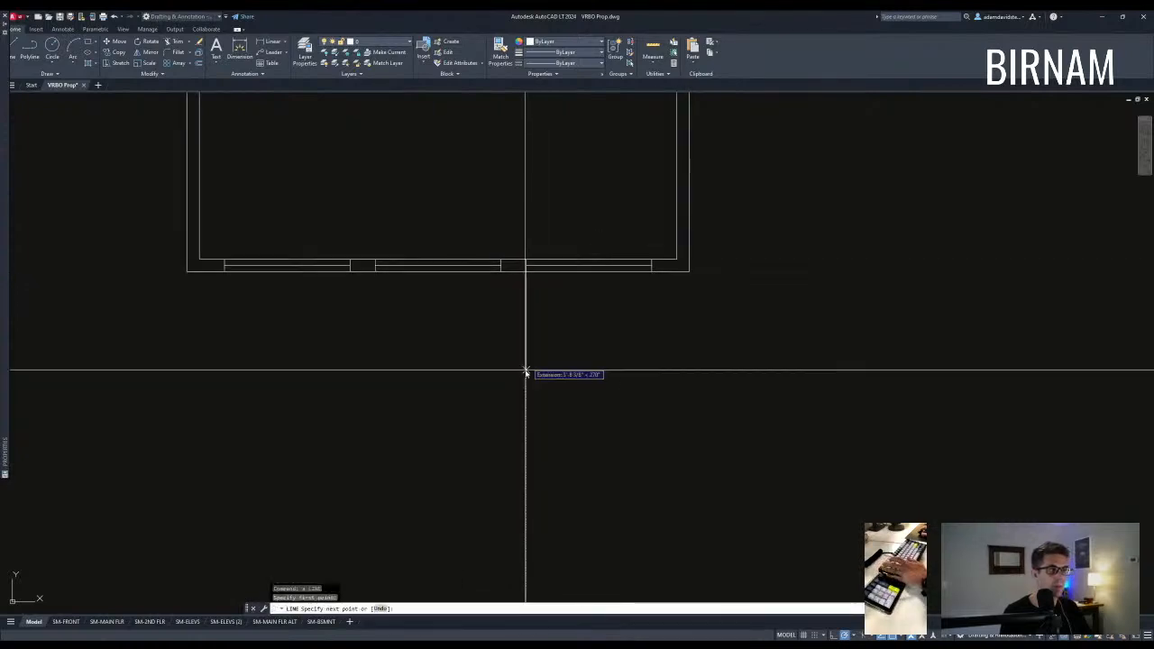
{"action": "key", "text": "Return"}
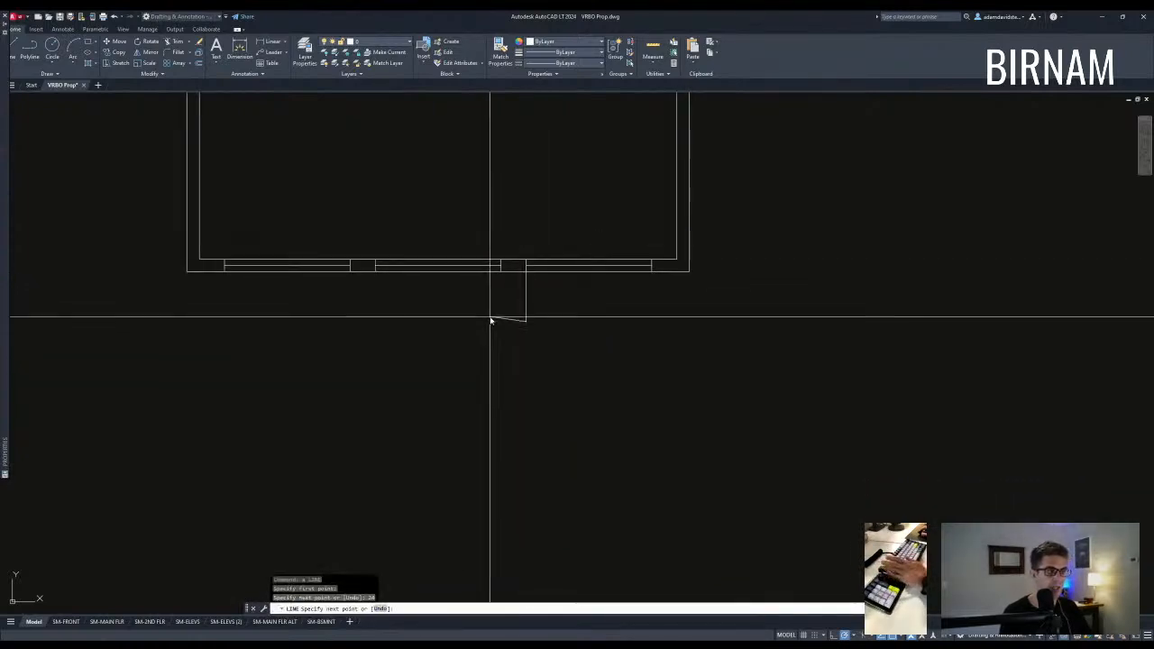
{"action": "left_click", "coordinate": [493, 322]}
{"action": "key", "text": "space"}
{"action": "key", "text": "space"}
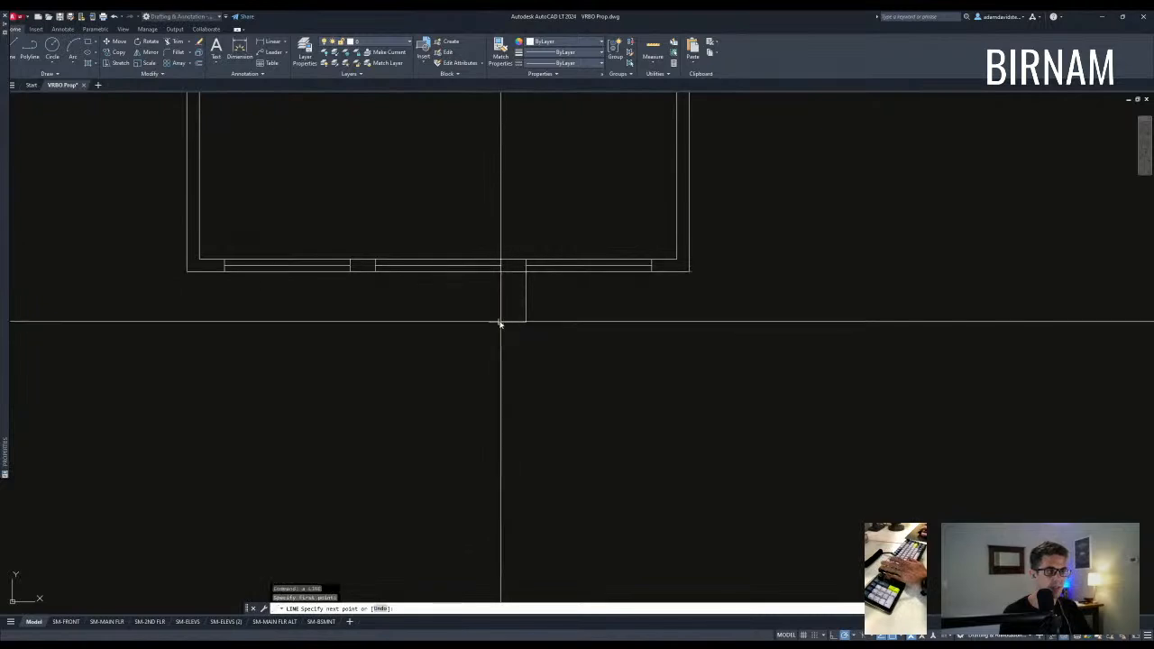
{"action": "left_click", "coordinate": [501, 322]}
{"action": "key", "text": "Escape"}
{"action": "key", "text": "Escape"}
Trim the excess of the projection's front line beyond its left side.
{"action": "type", "text": "tr"}
{"action": "key", "text": "space"}
{"action": "left_click", "coordinate": [549, 345]}
{"action": "left_click", "coordinate": [492, 317]}
{"action": "key", "text": "space"}
{"action": "left_click", "coordinate": [492, 332]}
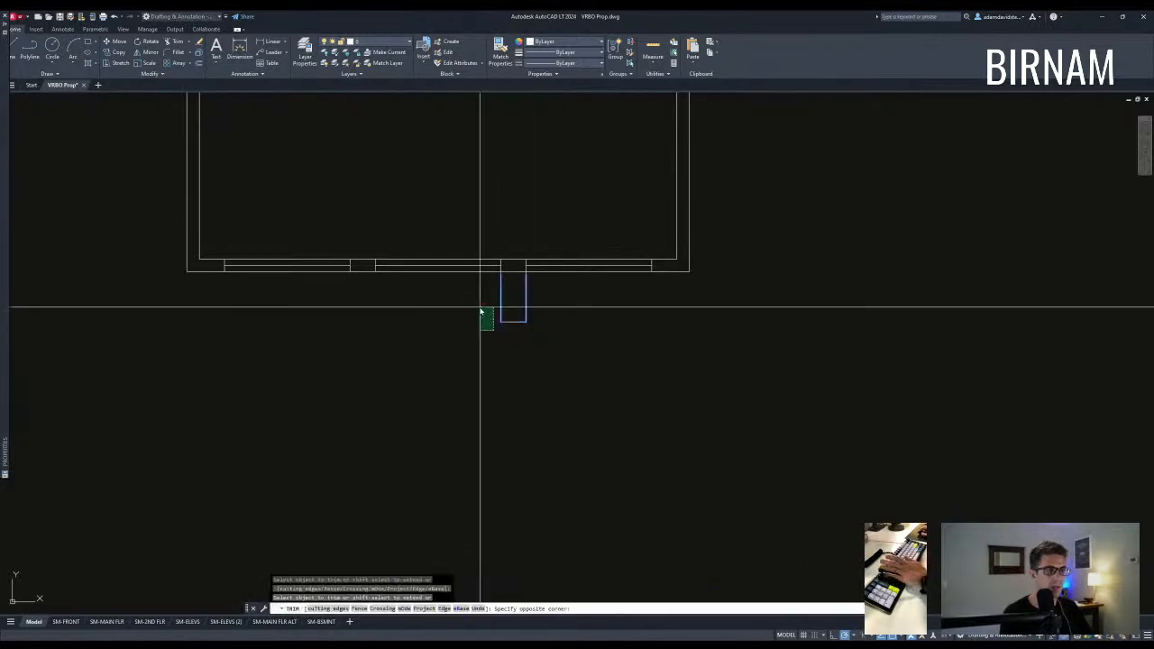
{"action": "left_click", "coordinate": [481, 308]}
{"action": "key", "text": "Escape"}
Copy the projection to the right window's outer jamb on the front wall.
{"action": "middle_click_drag", "start_coordinate": [559, 318], "coordinate": [544, 352]}
{"action": "type", "text": "d"}
{"action": "key", "text": "space"}
{"action": "key", "text": "Escape"}
{"action": "key", "text": "Escape"}
{"action": "left_click", "coordinate": [551, 380]}
{"action": "left_click", "coordinate": [472, 342]}
{"action": "type", "text": "cv"}
{"action": "key", "text": "space"}
{"action": "left_click", "coordinate": [485, 307]}
{"action": "left_click", "coordinate": [636, 306]}
{"action": "key", "text": "Escape"}
{"action": "key", "text": "Escape"}
Measure the distance from the copied projection's outer edge to the building's right corner.
{"action": "type", "text": "di"}
{"action": "key", "text": "space"}
{"action": "left_click", "coordinate": [662, 305]}
{"action": "left_click", "coordinate": [674, 305]}
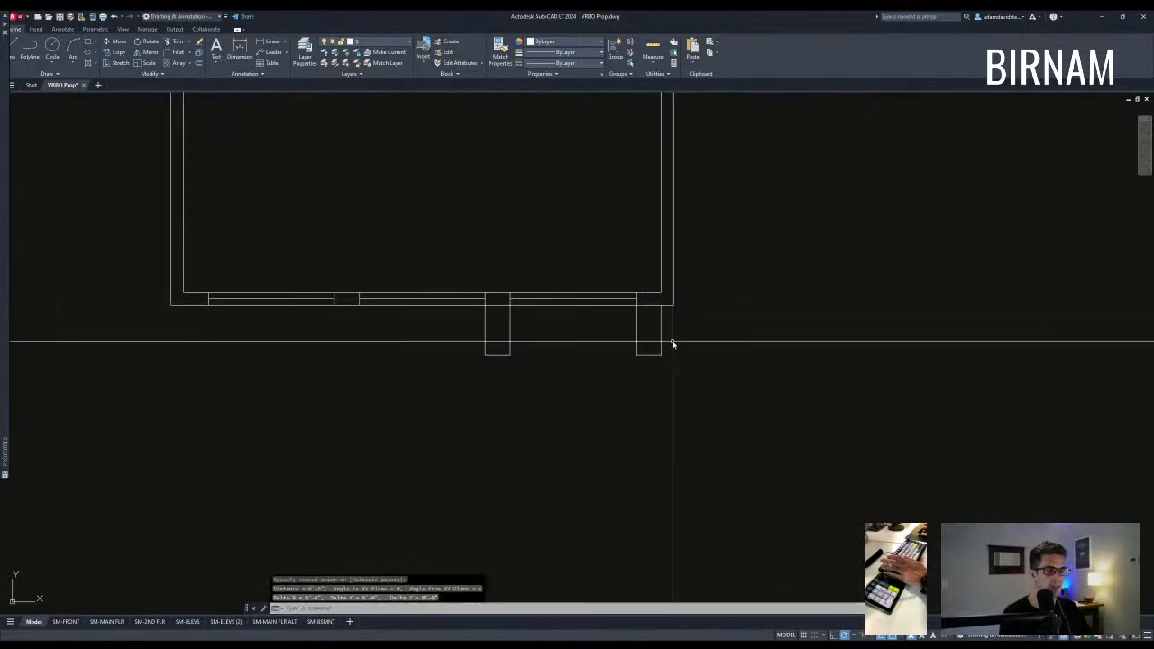
Stretch the right window and the adjoining projection sides 3" to the right, widening the projection beside the centre window.
{"action": "middle_click_drag", "start_coordinate": [672, 343], "coordinate": [675, 356]}
{"action": "type", "text": "s"}
{"action": "key", "text": "space"}
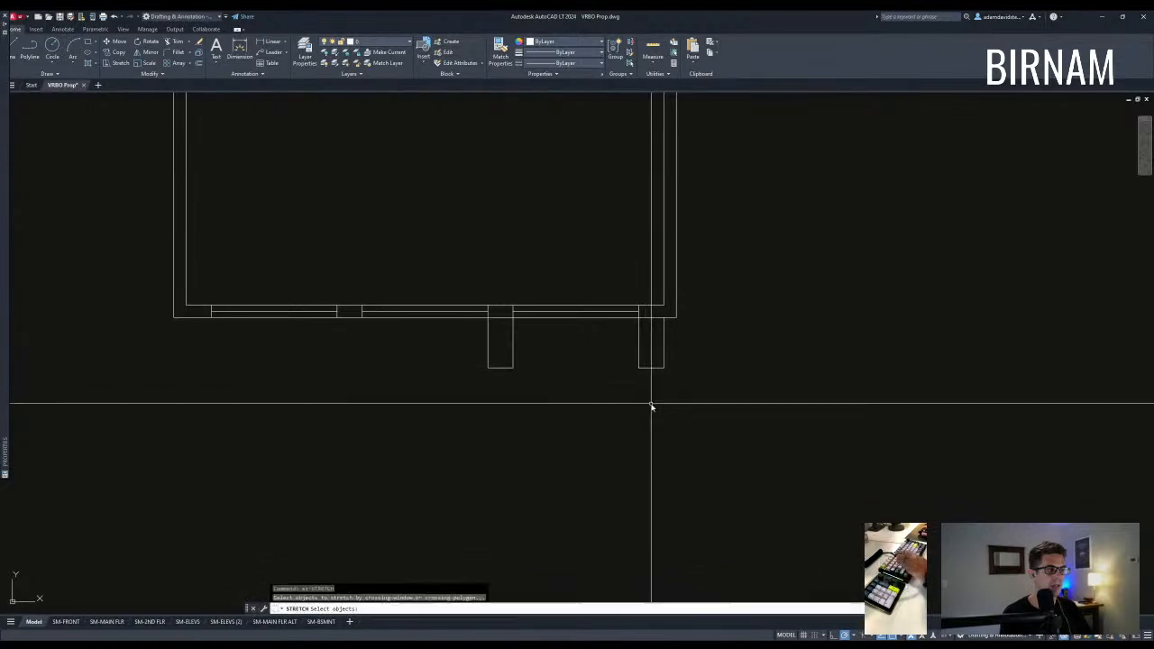
{"action": "left_click", "coordinate": [649, 399]}
{"action": "left_click", "coordinate": [533, 302]}
{"action": "key", "text": "space"}
{"action": "left_click", "coordinate": [513, 275]}
{"action": "type", "text": "3"}
{"action": "key", "text": "space"}
Stretch the left window away from the centre window so the wall pier between them matches the widened one.
{"action": "middle_click_drag", "start_coordinate": [412, 362], "coordinate": [445, 376]}
{"action": "key", "text": "Escape"}
{"action": "key", "text": "Escape"}
{"action": "type", "text": "ss"}
{"action": "key", "text": "space"}
{"action": "left_click", "coordinate": [388, 402]}
{"action": "left_click", "coordinate": [238, 262]}
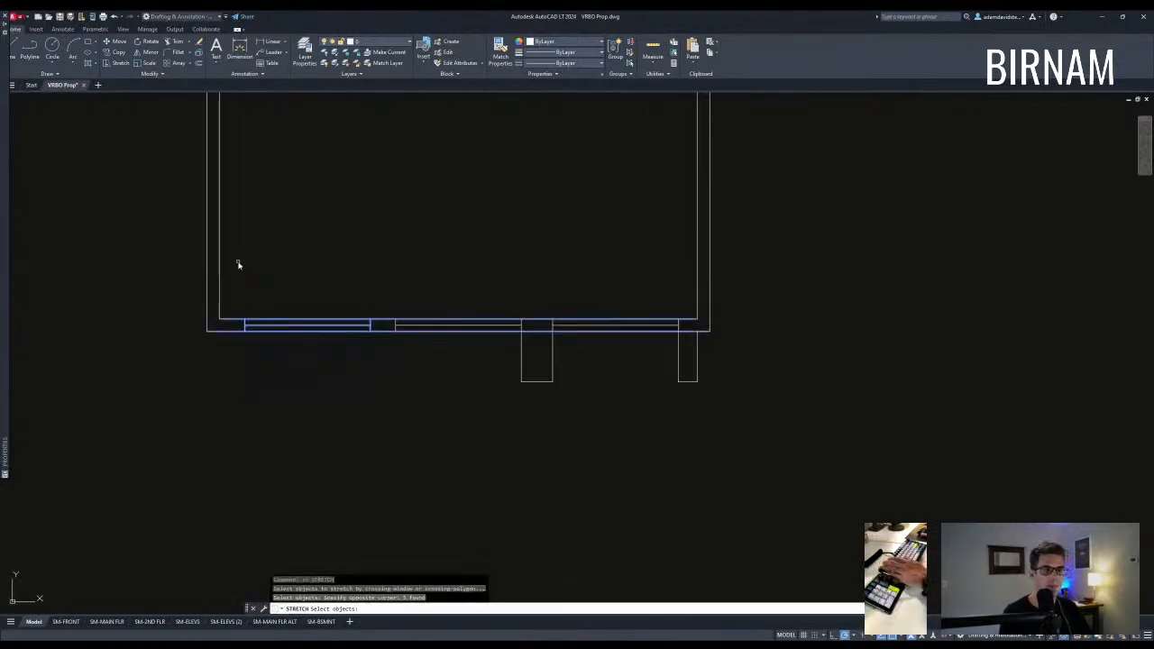
{"action": "key", "text": "space"}
{"action": "left_click", "coordinate": [288, 250]}
{"action": "key", "text": "Escape"}
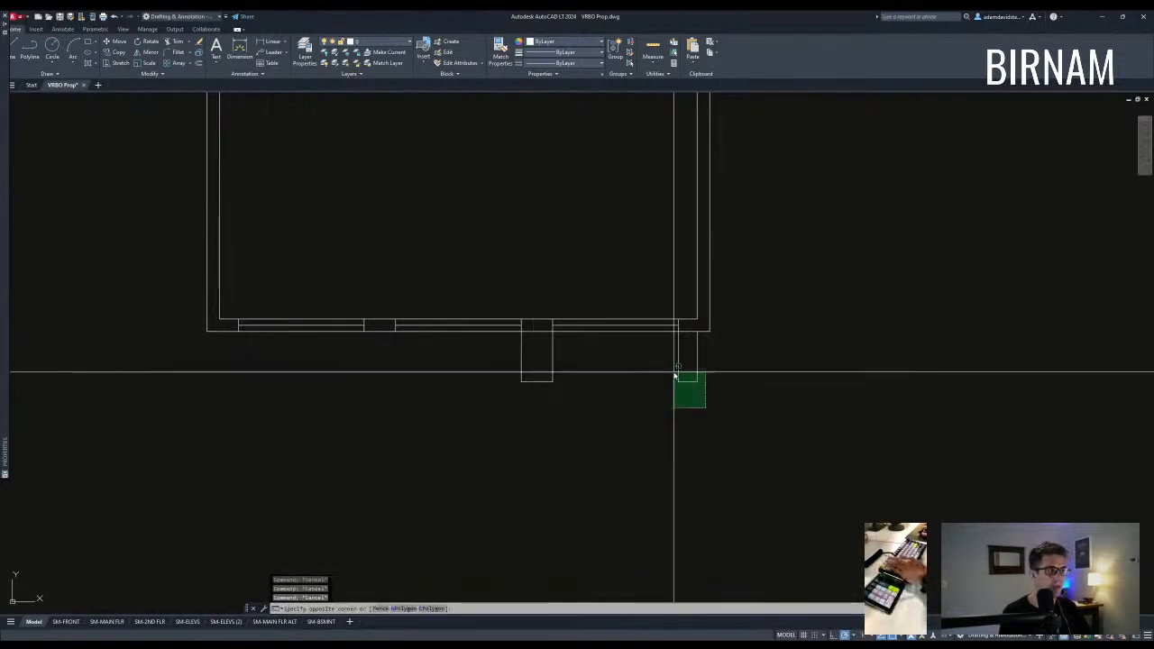
Erase the narrow right projection and copy the widened one to both front corners and between the left and centre windows.
{"action": "key", "text": "Delete"}
{"action": "left_click", "coordinate": [622, 399]}
{"action": "left_click", "coordinate": [502, 369]}
{"action": "type", "text": "co"}
{"action": "key", "text": "space"}
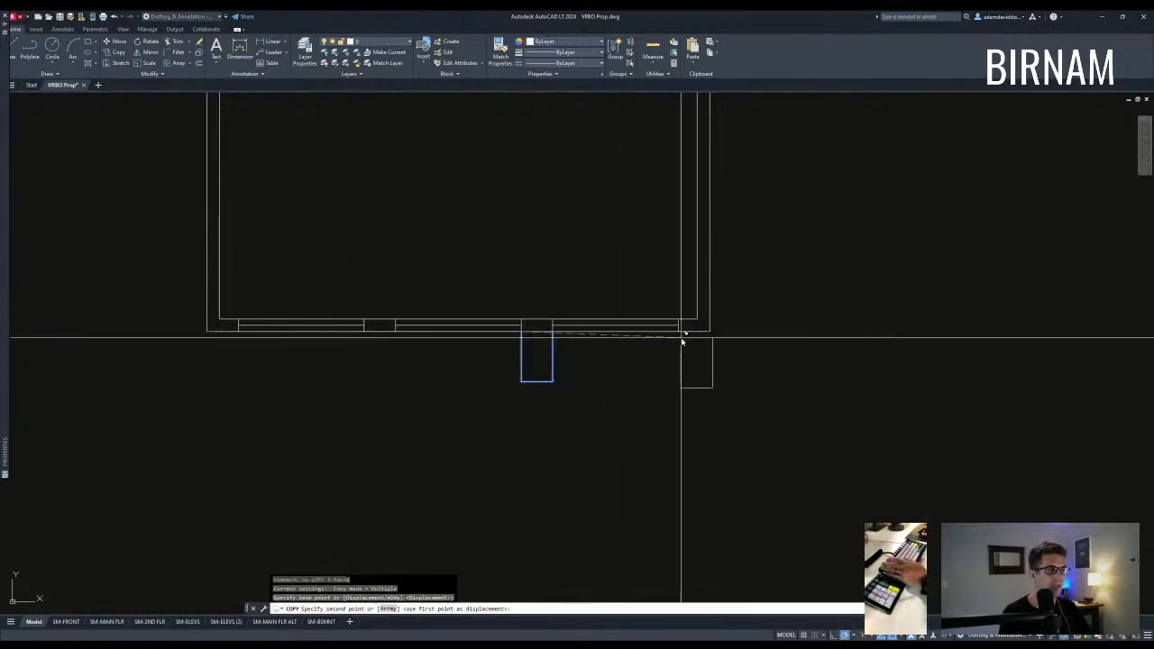
{"action": "left_click", "coordinate": [678, 332]}
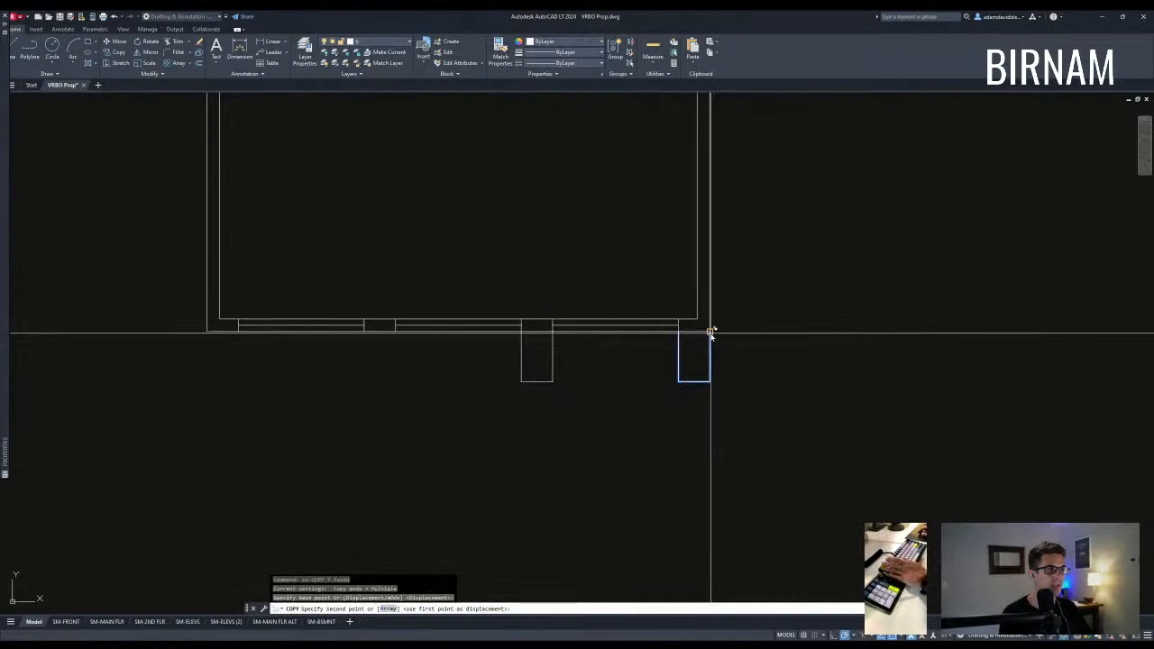
{"action": "left_click", "coordinate": [239, 331]}
{"action": "key", "text": "Escape"}
{"action": "scroll", "coordinate": [434, 307], "scroll_direction": "down", "scroll_amount": 2}
{"action": "type", "text": "a"}
{"action": "key", "text": "space"}
{"action": "left_click", "coordinate": [606, 355]}
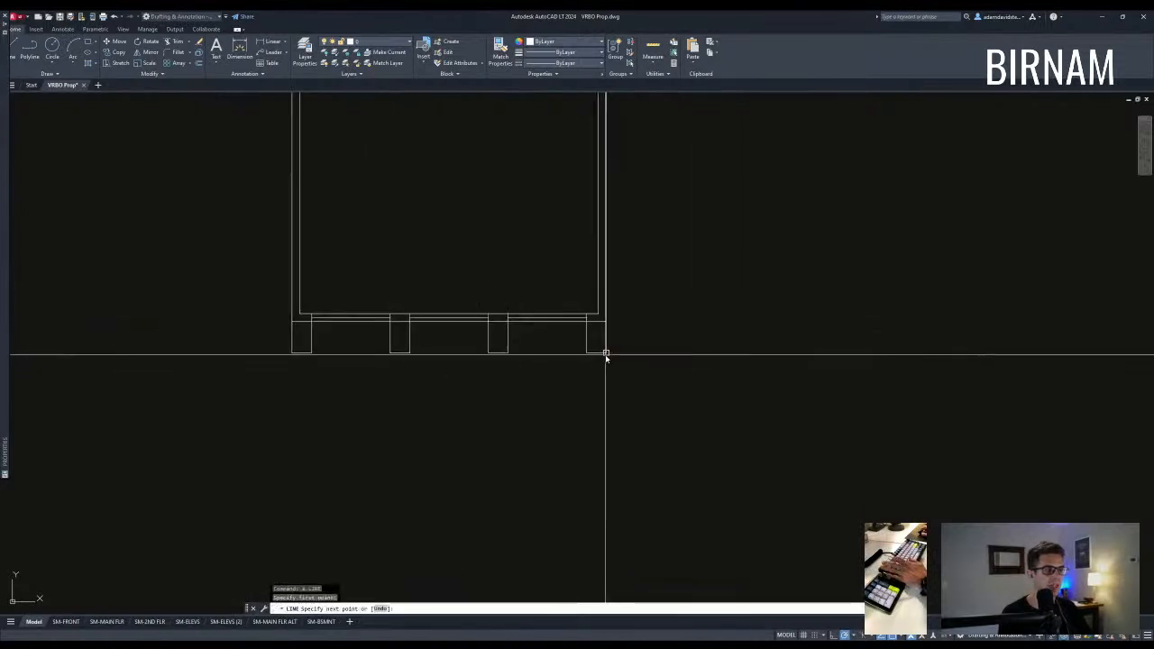
{"action": "left_click", "coordinate": [257, 417]}
{"action": "scroll", "coordinate": [257, 416], "scroll_direction": "down", "scroll_amount": 3}
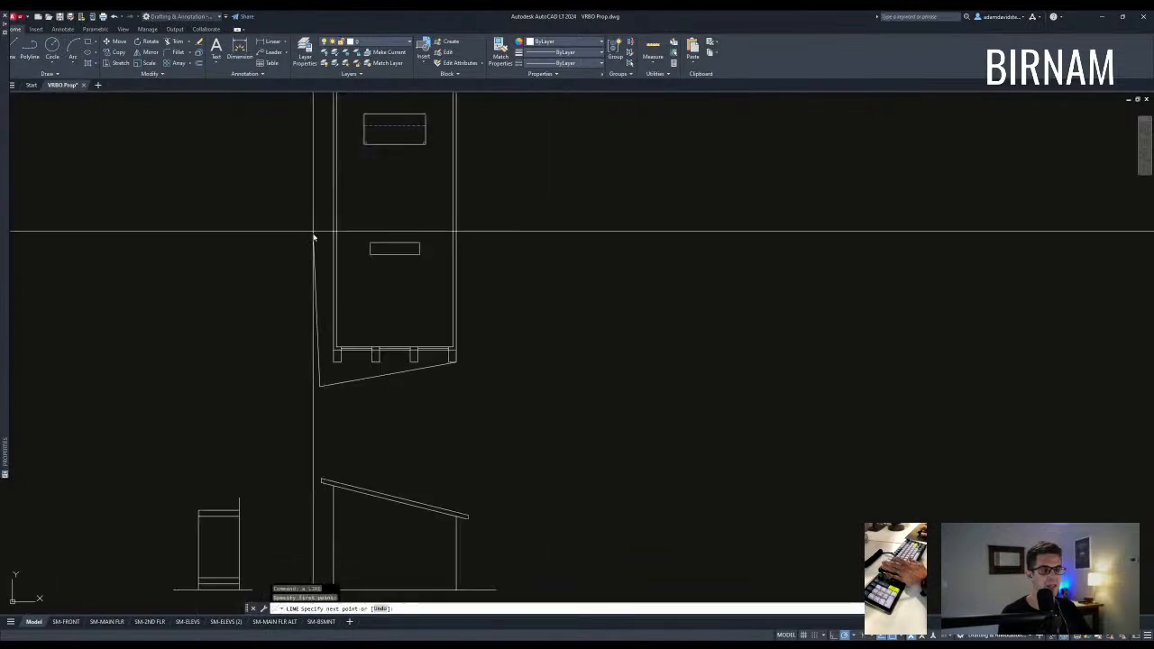
{"action": "key", "text": "Escape"}
{"action": "key", "text": "Escape"}
{"action": "left_click_drag", "start_coordinate": [326, 262], "coordinate": [306, 293]}
{"action": "type", "text": "e"}
{"action": "key", "text": "Return"}
Project the inner edge of the plan's left projection down to the front elevation's ground line.
{"action": "mouse_move", "coordinate": [406, 400]}
{"action": "middle_mouse_down"}
{"action": "mouse_move", "coordinate": [454, 361]}
{"action": "mouse_move", "coordinate": [428, 369]}
{"action": "middle_mouse_up"}
{"action": "scroll", "coordinate": [419, 369], "scroll_direction": "up", "scroll_amount": 2}
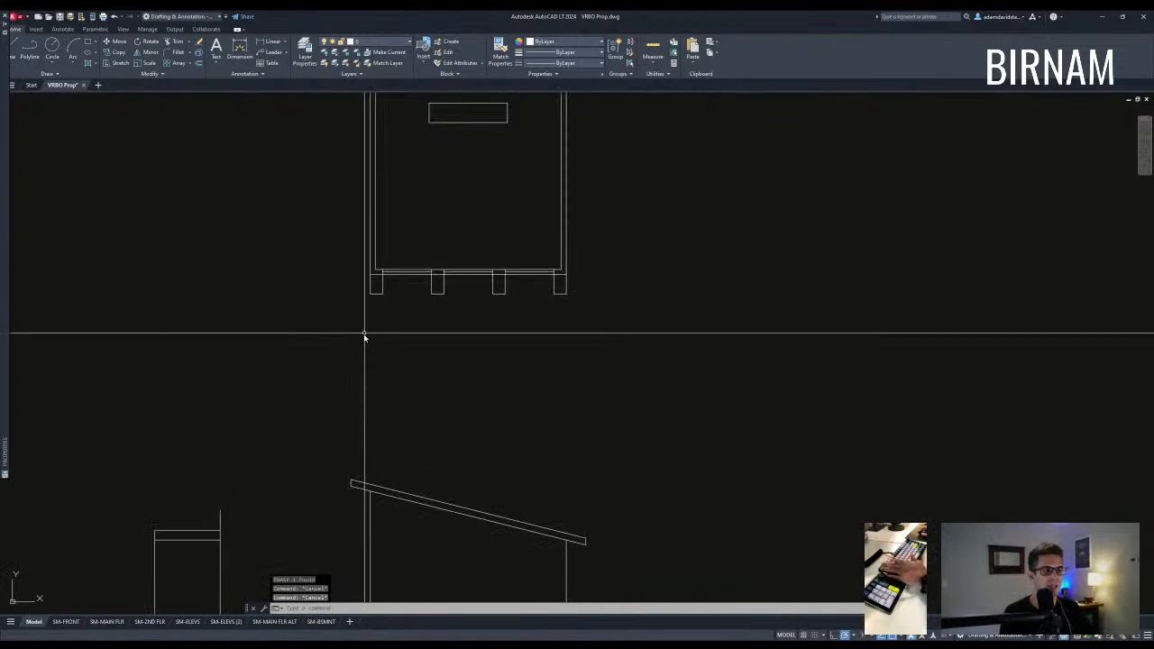
{"action": "type", "text": "a"}
{"action": "key", "text": "space"}
{"action": "left_click", "coordinate": [383, 295]}
{"action": "middle_click_drag", "start_coordinate": [450, 539], "coordinate": [446, 424]}
{"action": "scroll", "coordinate": [433, 435], "scroll_direction": "down", "scroll_amount": 2}
{"action": "left_click", "coordinate": [436, 275]}
{"action": "left_click", "coordinate": [433, 504]}
{"action": "key", "text": "space"}
{"action": "key", "text": "Escape"}
{"action": "left_click", "coordinate": [451, 360]}
{"action": "left_click", "coordinate": [412, 327]}
{"action": "type", "text": "e"}
{"action": "key", "text": "space"}
{"action": "key", "text": "Escape"}
Project both edges of the plan's second projection from the left down to the elevation's ground line.
{"action": "key", "text": "l"}
{"action": "key", "text": "space"}
{"action": "left_click", "coordinate": [433, 275]}
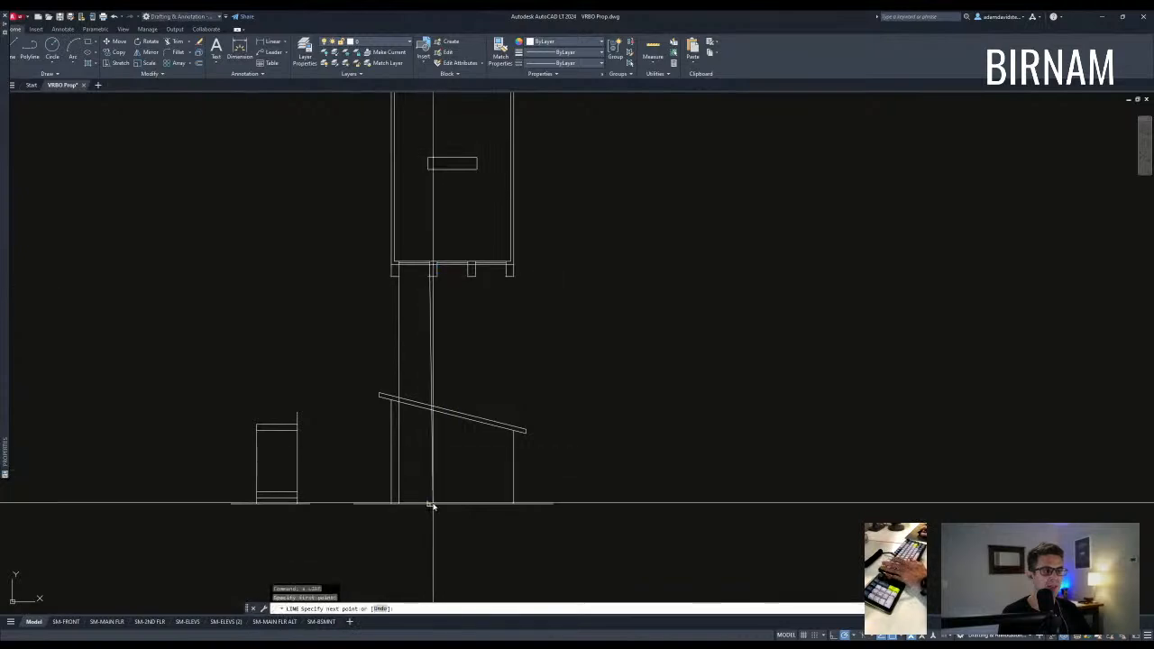
{"action": "left_click", "coordinate": [431, 505]}
{"action": "key", "text": "space"}
{"action": "key", "text": "space"}
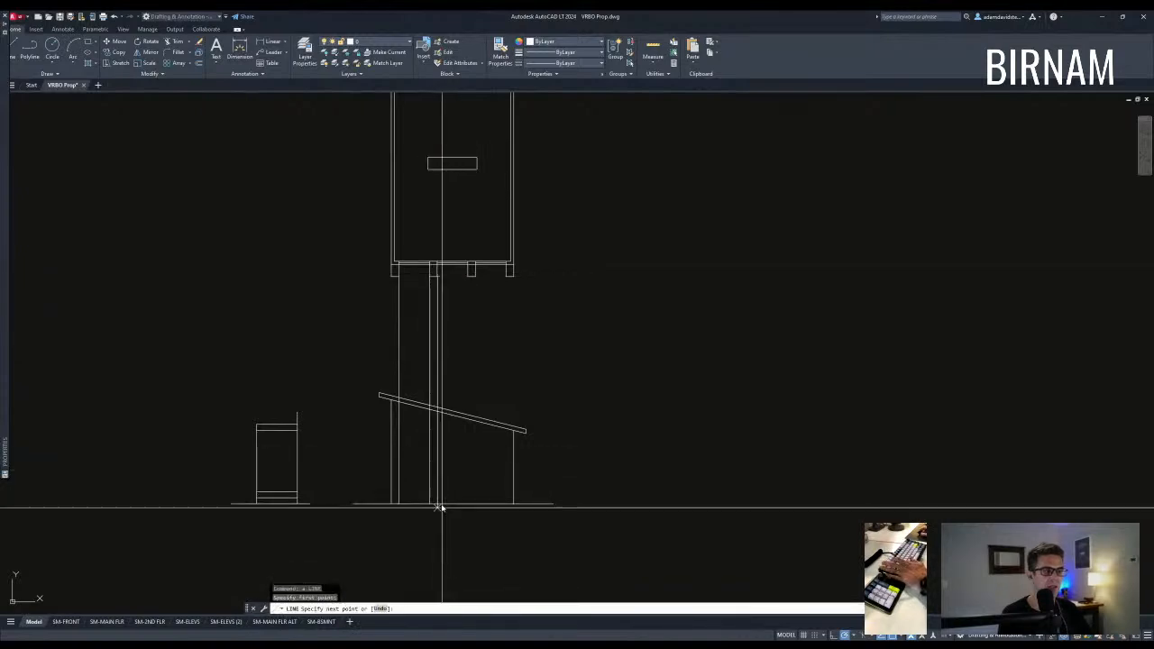
{"action": "left_click", "coordinate": [440, 501]}
{"action": "key", "text": "space"}
Project both edges of the third projection and the inner edge of the right one down to the ground line.
{"action": "key", "text": "space"}
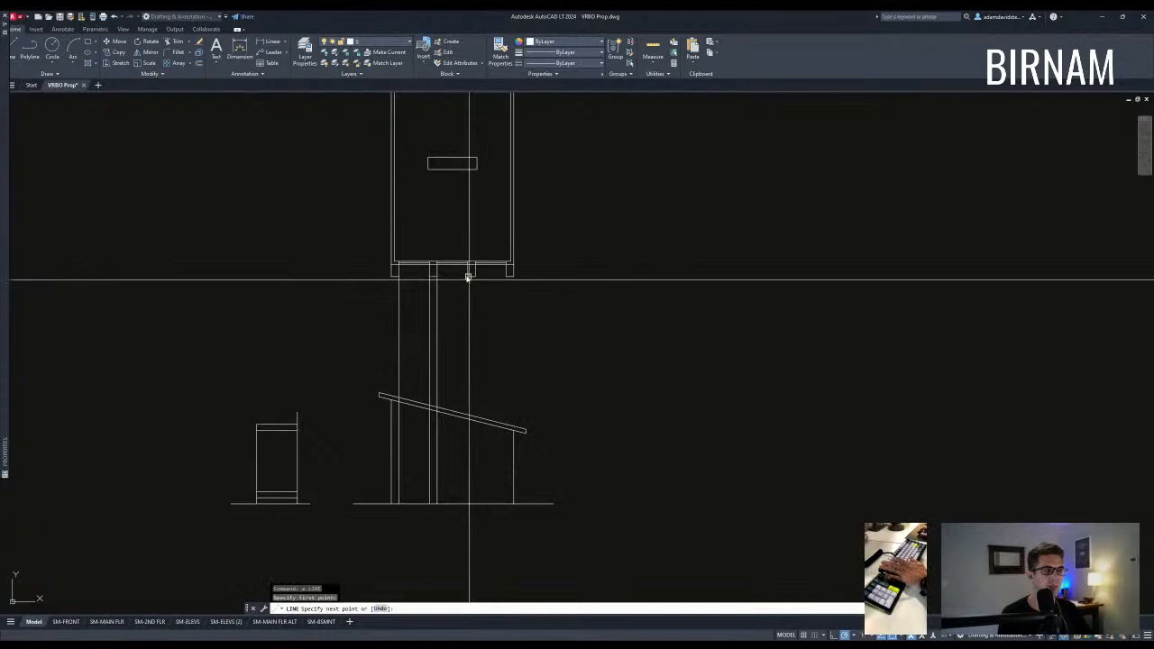
{"action": "left_click", "coordinate": [467, 502]}
{"action": "key", "text": "space"}
{"action": "key", "text": "space"}
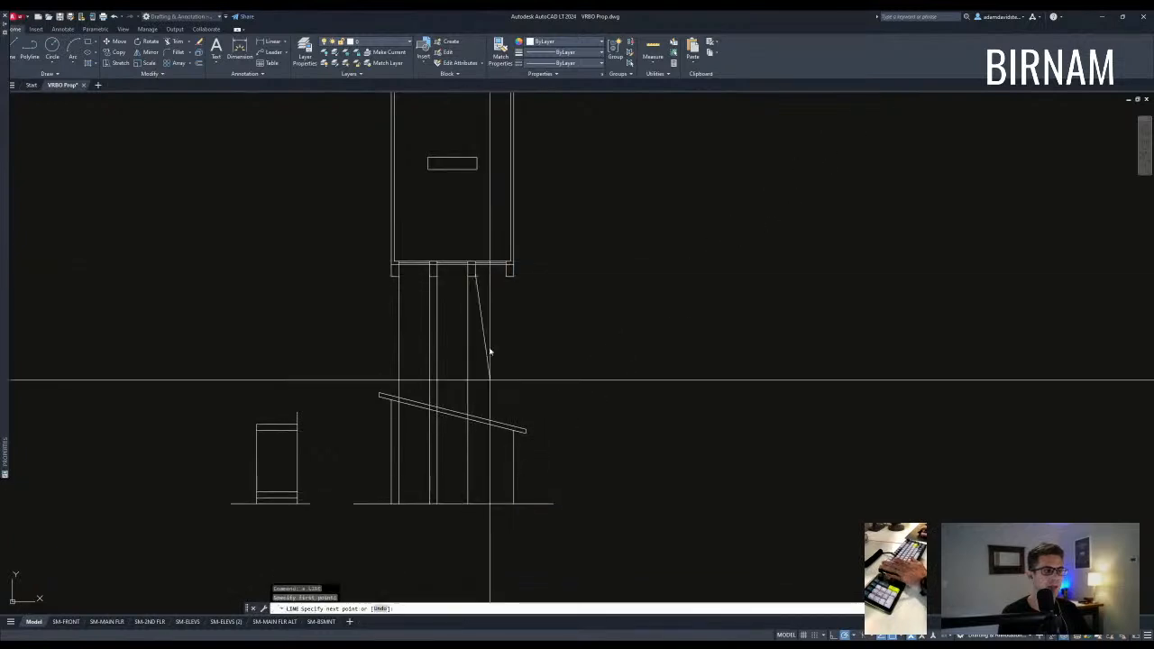
{"action": "left_click", "coordinate": [477, 503]}
{"action": "key", "text": "space"}
{"action": "key", "text": "space"}
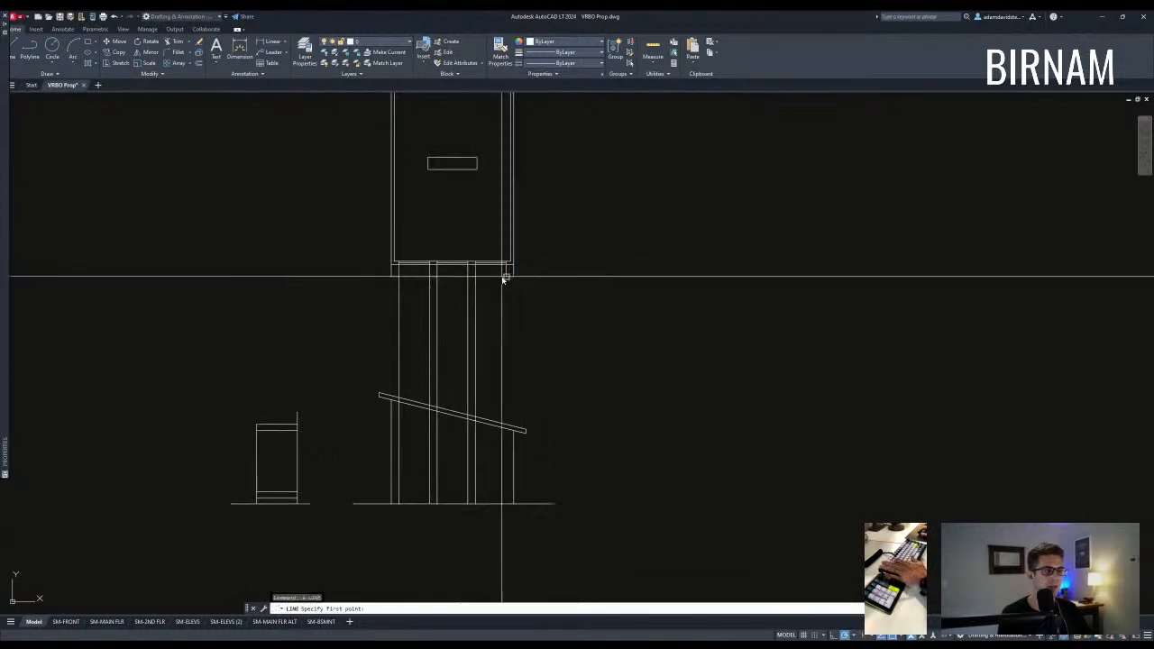
{"action": "key", "text": "Escape"}
{"action": "key", "text": "Escape"}
Trim the projected pier lines back to the underside of the sloped roof.
{"action": "scroll", "coordinate": [492, 431], "scroll_direction": "up", "scroll_amount": 4}
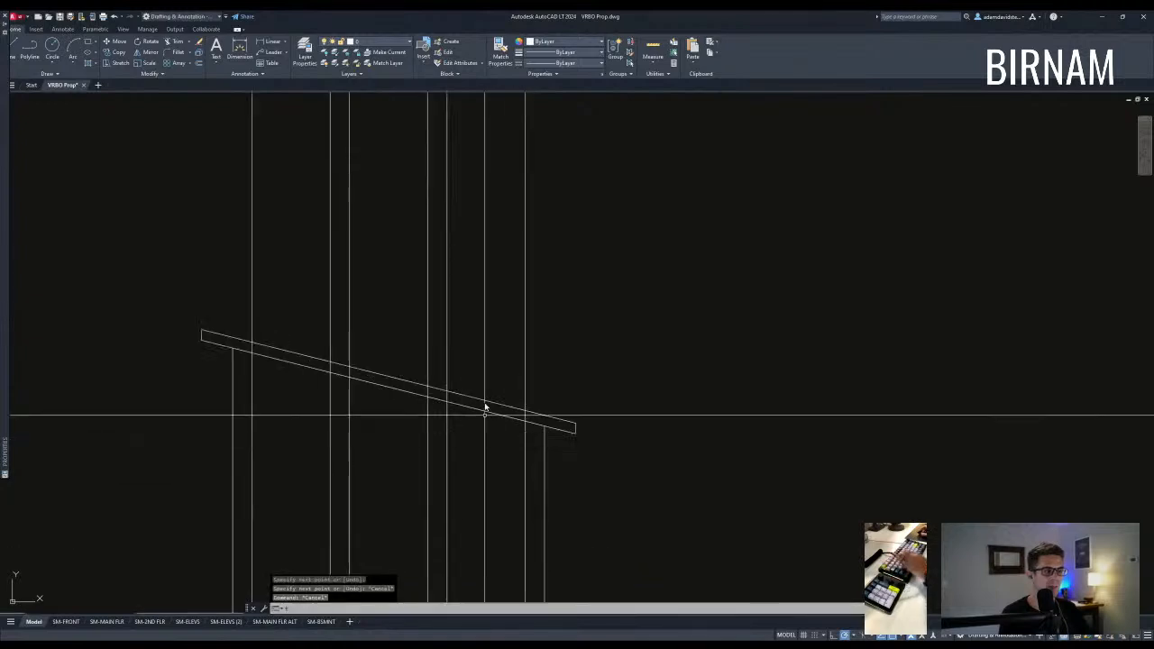
{"action": "left_click", "coordinate": [576, 318]}
{"action": "left_click", "coordinate": [206, 244]}
{"action": "key", "text": "Escape"}
Draw a horizontal line from the wall section's upper floor line across the elevation to the right pier's inner edge.
{"action": "scroll", "coordinate": [468, 339], "scroll_direction": "down", "scroll_amount": 2}
{"action": "middle_click_drag", "start_coordinate": [442, 420], "coordinate": [477, 384]}
{"action": "scroll", "coordinate": [469, 387], "scroll_direction": "up", "scroll_amount": 1}
{"action": "middle_click_drag", "start_coordinate": [408, 400], "coordinate": [443, 412]}
{"action": "key", "text": "l"}
{"action": "key", "text": "space"}
{"action": "key", "text": "Escape"}
{"action": "scroll", "coordinate": [302, 410], "scroll_direction": "down", "scroll_amount": 2}
{"action": "middle_click_drag", "start_coordinate": [312, 410], "coordinate": [557, 409]}
{"action": "scroll", "coordinate": [559, 407], "scroll_direction": "up", "scroll_amount": 2}
{"action": "key", "text": "l"}
{"action": "key", "text": "space"}
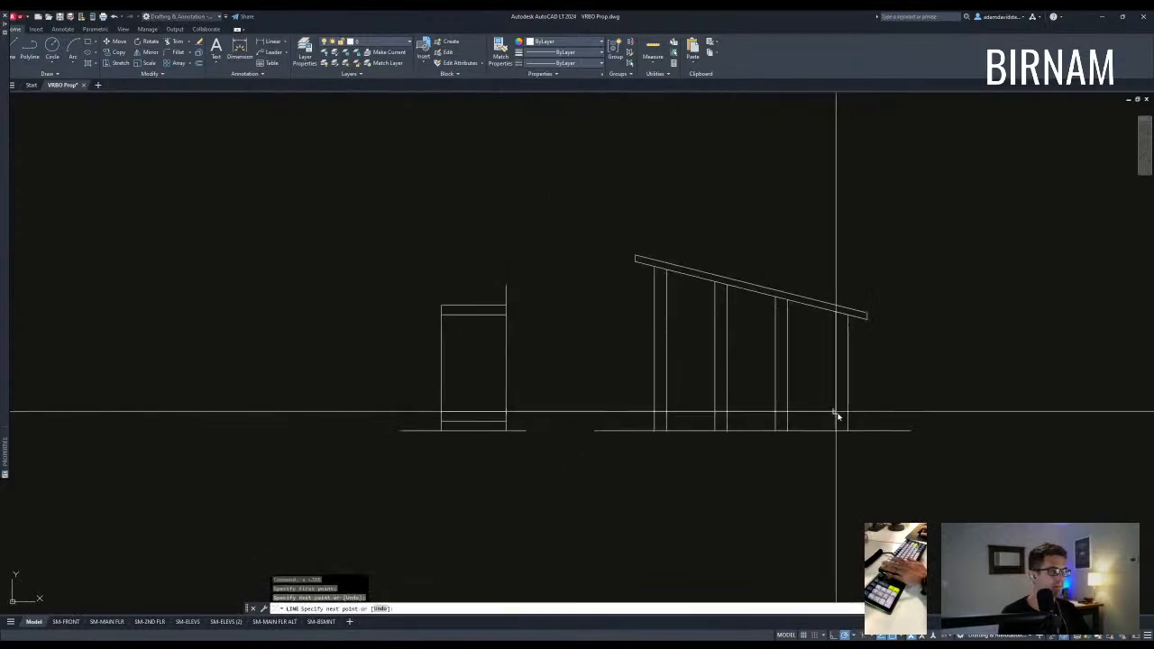
{"action": "key", "text": "Escape"}
Trim the horizontal line's excess on the section side of the left pier's inner edge.
{"action": "middle_click_drag", "start_coordinate": [739, 419], "coordinate": [537, 439]}
{"action": "key", "text": "t"}
{"action": "key", "text": "space"}
{"action": "left_click", "coordinate": [476, 443]}
{"action": "key", "text": "Escape"}
{"action": "key", "text": "Escape"}
{"action": "scroll", "coordinate": [467, 437], "scroll_direction": "up", "scroll_amount": 2}
{"action": "key", "text": "t"}
{"action": "key", "text": "space"}
{"action": "left_click", "coordinate": [466, 430]}
{"action": "left_click", "coordinate": [460, 424]}
{"action": "key", "text": "Escape"}
{"action": "type", "text": "tr"}
{"action": "left_click", "coordinate": [464, 432]}
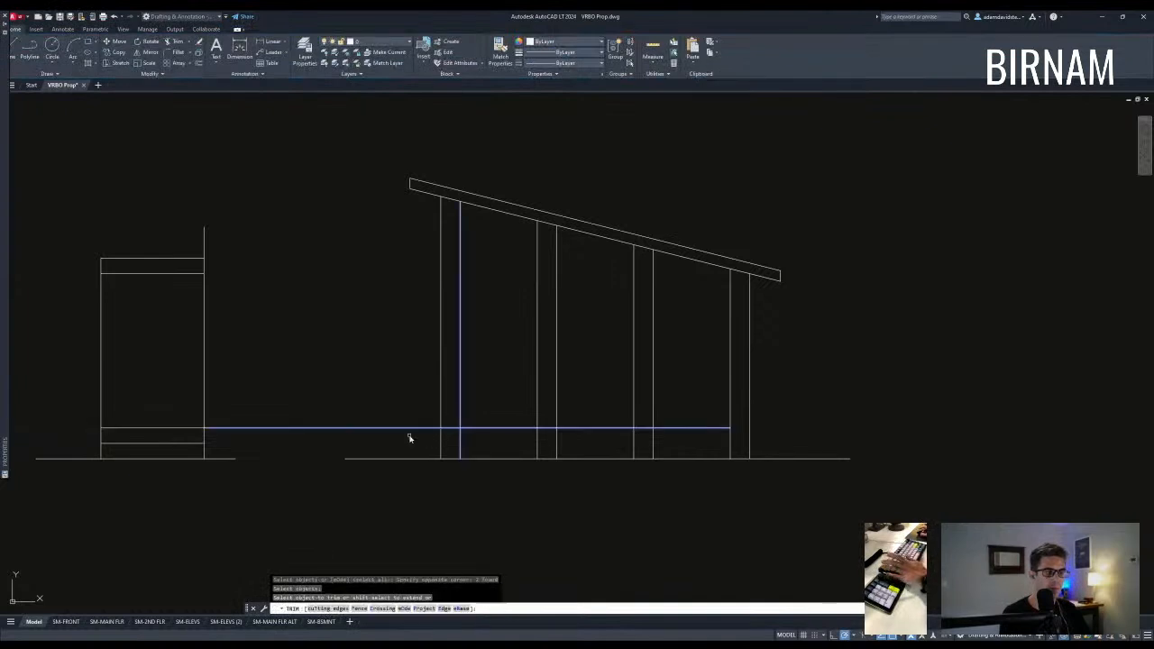
{"action": "left_click", "coordinate": [411, 429]}
{"action": "key", "text": "Escape"}
Move the horizontal line up 6" in the elevation.
{"action": "left_click", "coordinate": [513, 450]}
{"action": "left_click", "coordinate": [491, 397]}
{"action": "key", "text": "v"}
{"action": "key", "text": "space"}
{"action": "left_click", "coordinate": [502, 380]}
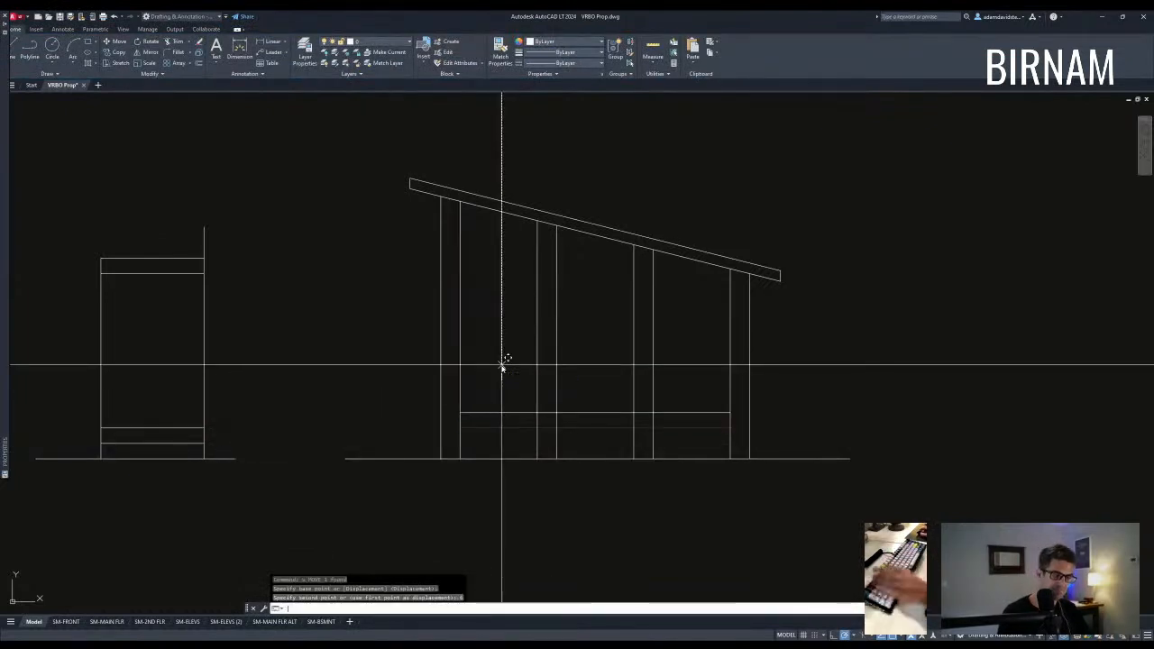
{"action": "key", "text": "Escape"}
{"action": "key", "text": "Escape"}
Copy the horizontal line upward to form a band between the left and right piers.
{"action": "type", "text": "co"}
{"action": "key", "text": "space"}
{"action": "left_click", "coordinate": [507, 363]}
{"action": "key", "text": "space"}
{"action": "key", "text": "Escape"}
{"action": "key", "text": "Escape"}
Trim both horizontal lines where they cross the two middle piers.
{"action": "middle_click_drag", "start_coordinate": [551, 436], "coordinate": [486, 446]}
{"action": "type", "text": "tr"}
{"action": "left_click", "coordinate": [626, 453]}
{"action": "left_click", "coordinate": [453, 388]}
{"action": "key", "text": "space"}
{"action": "scroll", "coordinate": [491, 429], "scroll_direction": "up", "scroll_amount": 2}
{"action": "left_click", "coordinate": [482, 448]}
{"action": "left_click", "coordinate": [472, 364]}
{"action": "left_click", "coordinate": [633, 370]}
{"action": "key", "text": "Escape"}
{"action": "key", "text": "Escape"}
{"action": "scroll", "coordinate": [613, 396], "scroll_direction": "down", "scroll_amount": 2}
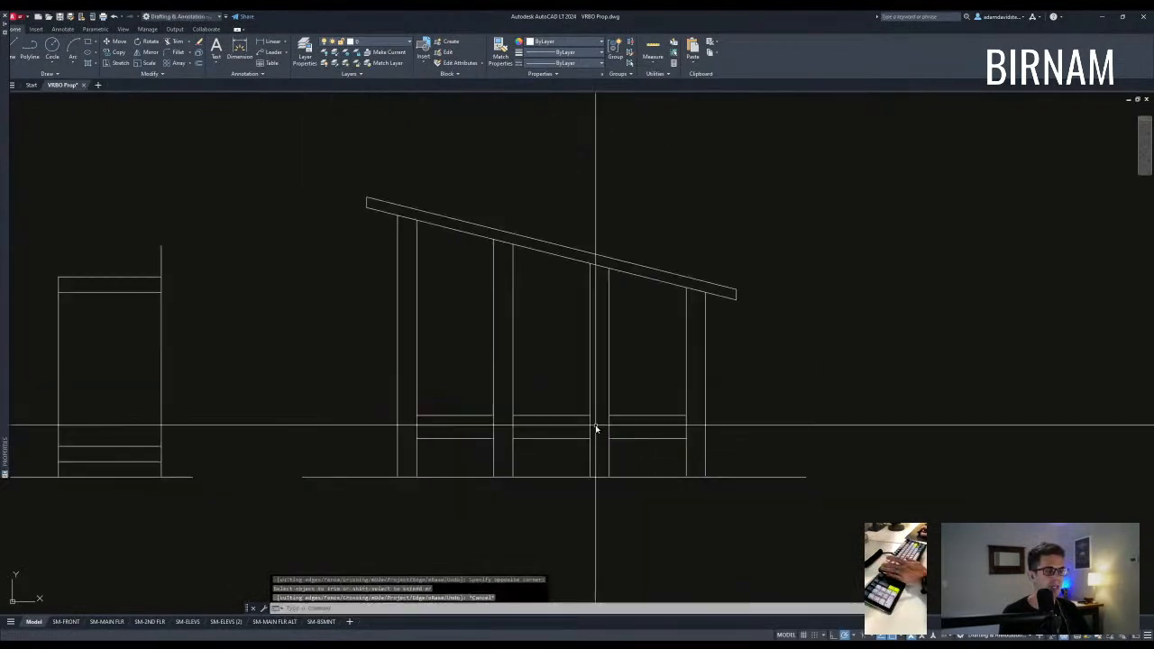
Copy the upper horizontal lines of all three bays 60" upward.
{"action": "left_click", "coordinate": [405, 438]}
{"action": "left_click", "coordinate": [813, 410]}
{"action": "type", "text": "co"}
{"action": "left_click", "coordinate": [793, 398]}
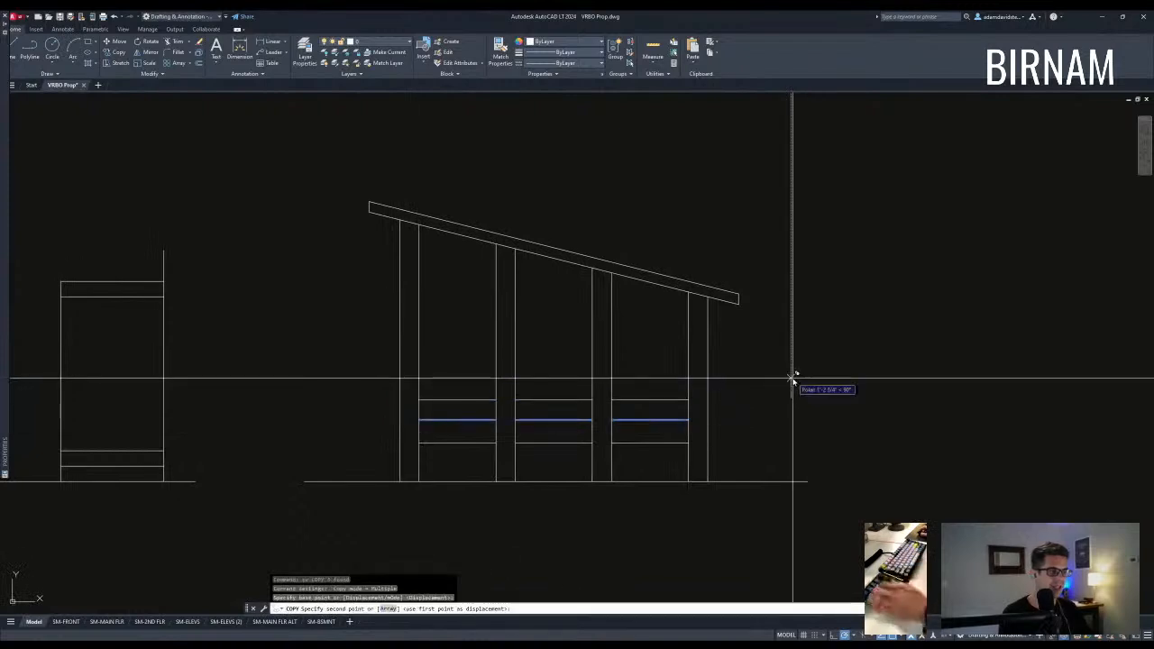
{"action": "scroll", "coordinate": [793, 379], "scroll_direction": "down", "scroll_amount": 2}
{"action": "scroll", "coordinate": [664, 400], "scroll_direction": "up", "scroll_amount": 2}
{"action": "key", "text": "Escape"}
{"action": "key", "text": "Escape"}
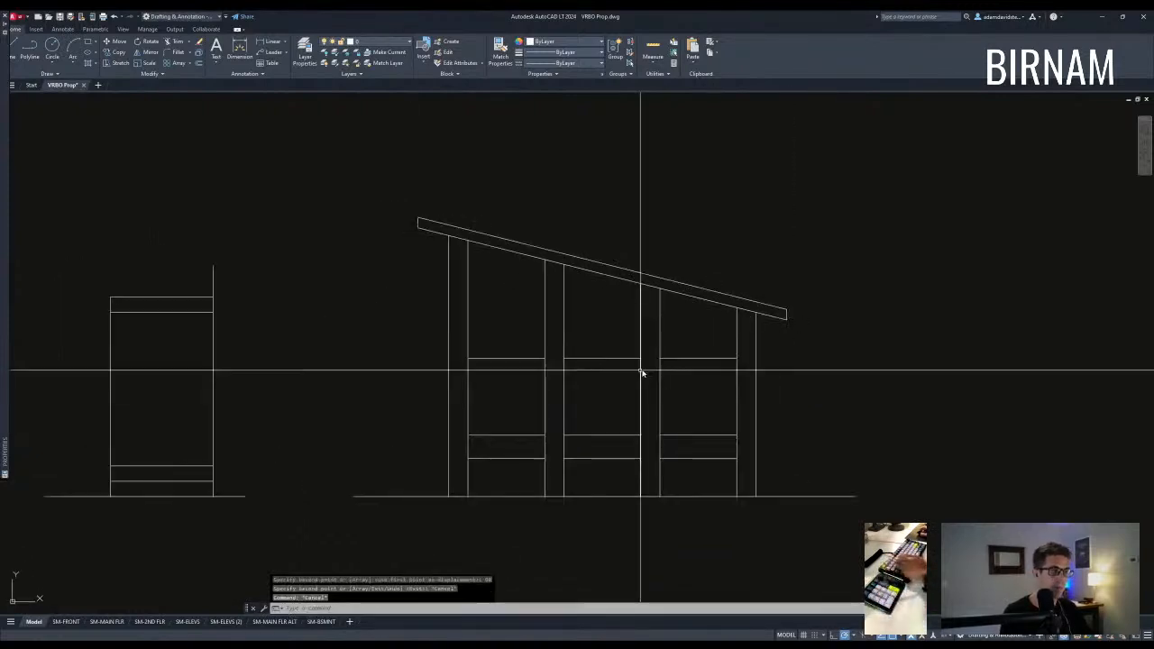
{"action": "middle_click_drag", "start_coordinate": [616, 357], "coordinate": [619, 379]}
{"action": "key", "text": "Escape"}
{"action": "key", "text": "Escape"}
{"action": "middle_click_drag", "start_coordinate": [710, 418], "coordinate": [713, 397]}
{"action": "middle_click_drag", "start_coordinate": [716, 441], "coordinate": [663, 426]}
{"action": "left_click", "coordinate": [673, 354]}
{"action": "left_click", "coordinate": [639, 308]}
{"action": "key", "text": "Escape"}
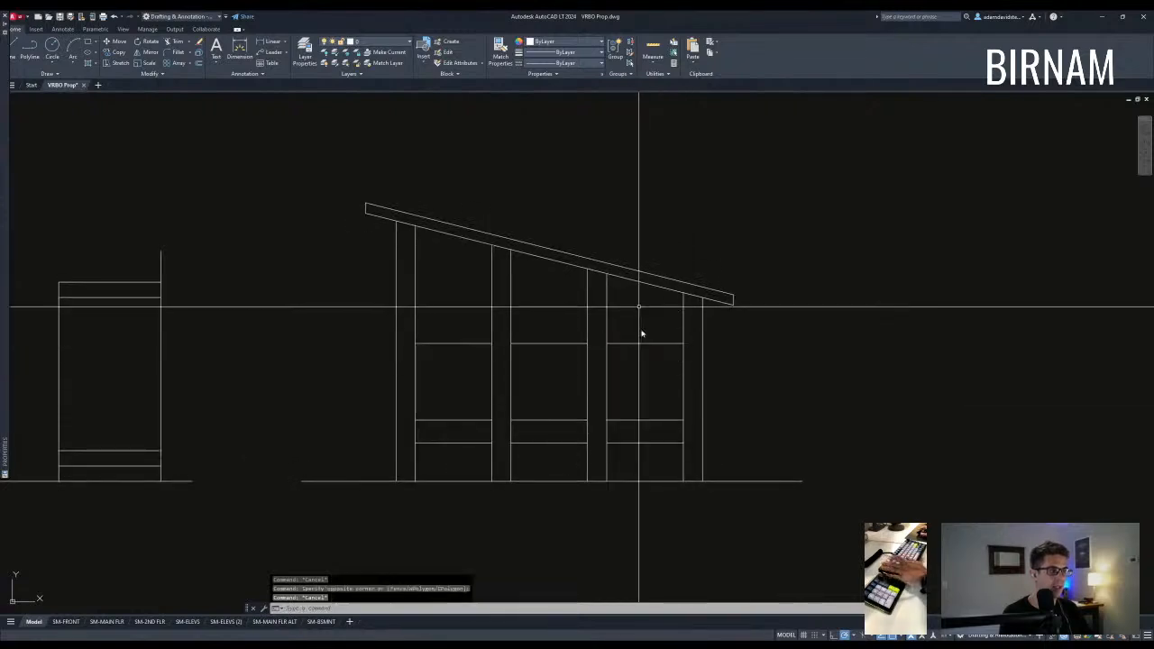
{"action": "key", "text": "Escape"}
{"action": "scroll", "coordinate": [664, 392], "scroll_direction": "down", "scroll_amount": 2}
{"action": "middle_click_drag", "start_coordinate": [649, 447], "coordinate": [639, 408]}
{"action": "scroll", "coordinate": [522, 376], "scroll_direction": "up", "scroll_amount": 2}
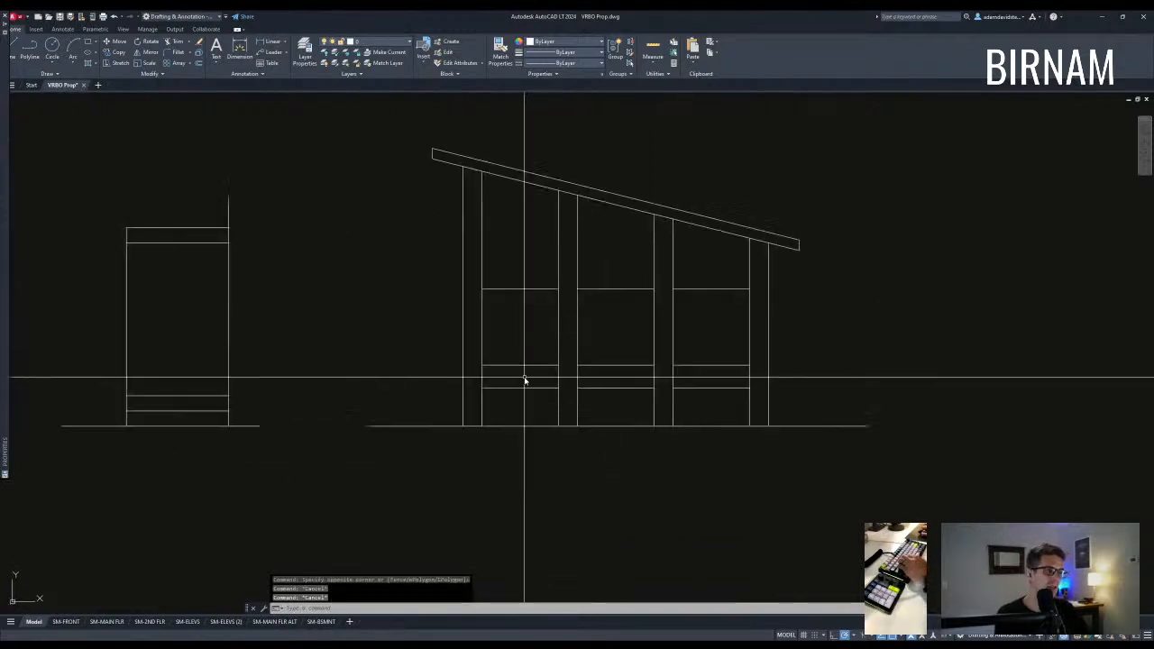
Copy the topmost horizontal lines of all three bays 18" upward to form a second band.
{"action": "left_click", "coordinate": [521, 298]}
{"action": "left_click", "coordinate": [502, 274]}
{"action": "left_click", "coordinate": [411, 307]}
{"action": "left_click", "coordinate": [786, 260]}
{"action": "type", "text": "co"}
{"action": "key", "text": "Return"}
{"action": "left_click", "coordinate": [820, 324]}
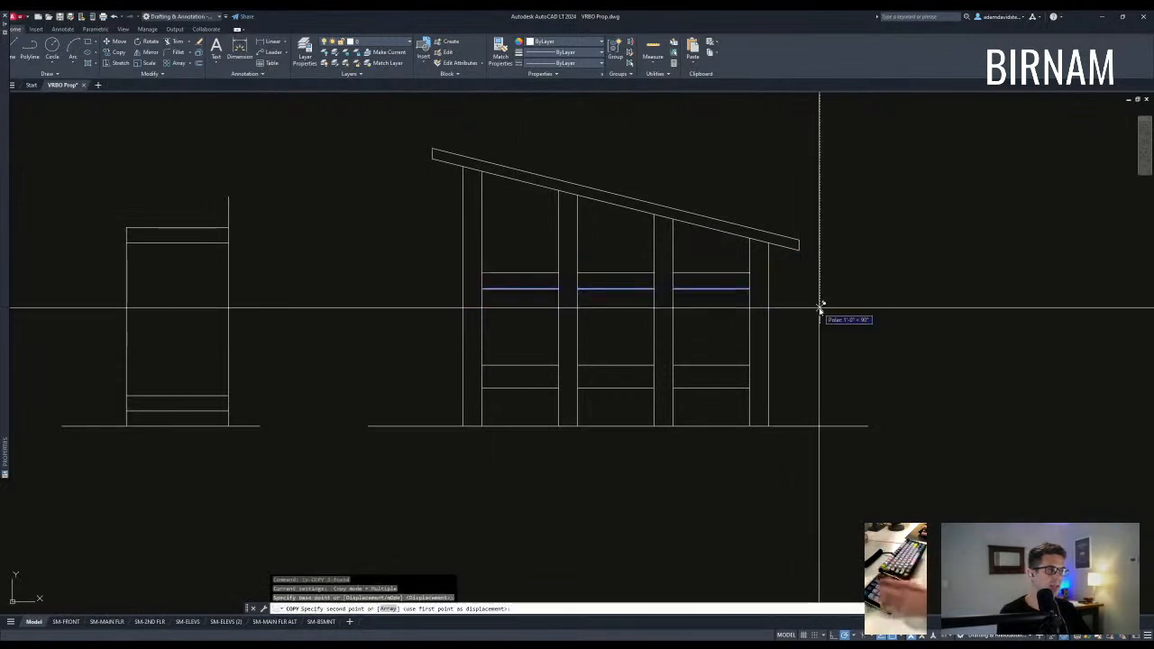
{"action": "key", "text": "Escape"}
{"action": "key", "text": "Escape"}
{"action": "scroll", "coordinate": [762, 355], "scroll_direction": "down", "scroll_amount": 4}
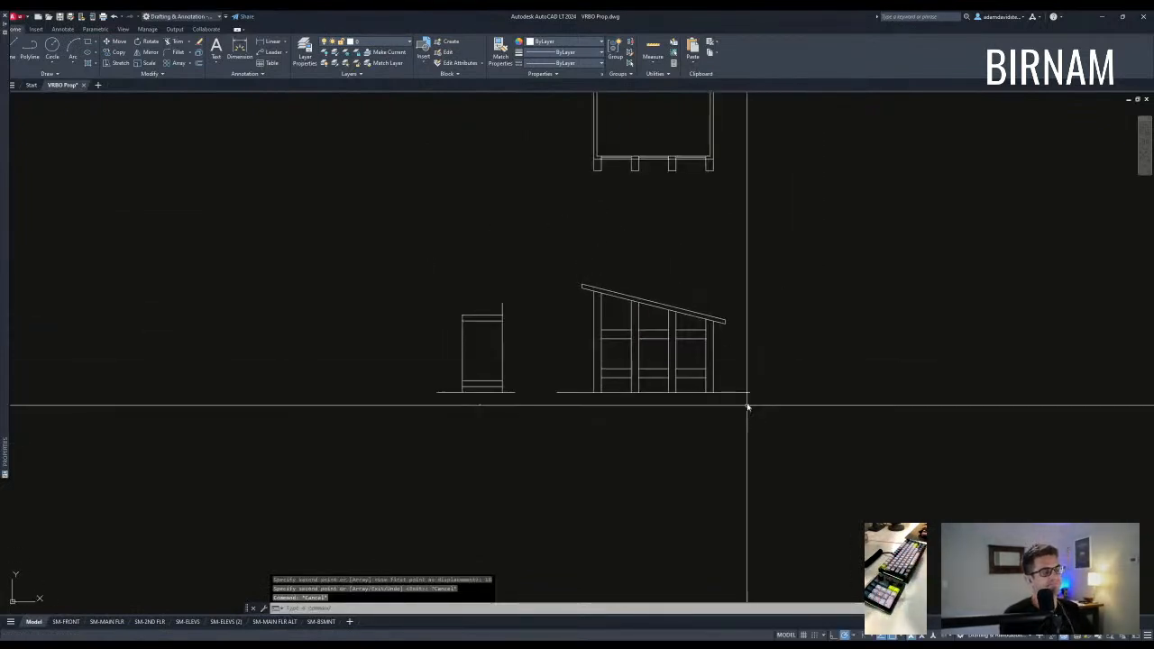
{"action": "scroll", "coordinate": [755, 477], "scroll_direction": "down", "scroll_amount": 5}
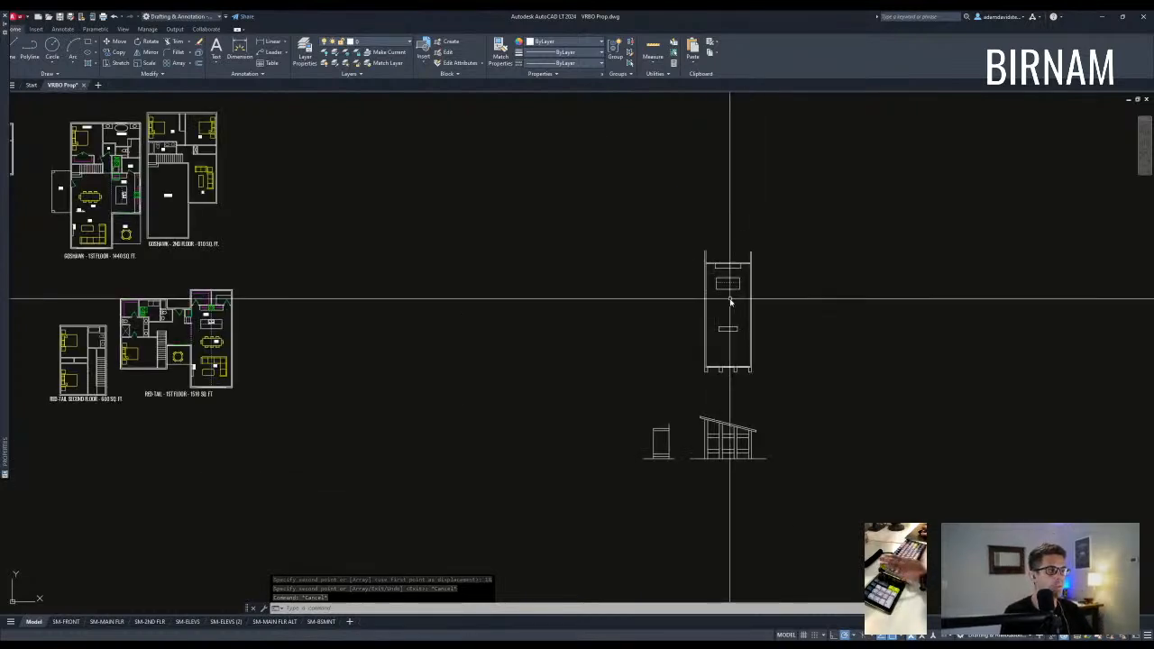
{"action": "scroll", "coordinate": [730, 304], "scroll_direction": "up", "scroll_amount": 5}
{"action": "middle_click_drag", "start_coordinate": [480, 239], "coordinate": [462, 234]}
{"action": "middle_click_drag", "start_coordinate": [540, 368], "coordinate": [617, 333]}
{"action": "scroll", "coordinate": [584, 347], "scroll_direction": "down", "scroll_amount": 2}
{"action": "middle_click_drag", "start_coordinate": [503, 448], "coordinate": [515, 459]}
{"action": "middle_click_drag", "start_coordinate": [520, 290], "coordinate": [530, 327]}
{"action": "mouse_move", "coordinate": [533, 229]}
{"action": "middle_mouse_down"}
{"action": "mouse_move", "coordinate": [534, 240]}
{"action": "mouse_move", "coordinate": [569, 247]}
{"action": "middle_mouse_up"}
{"action": "left_click", "coordinate": [480, 305]}
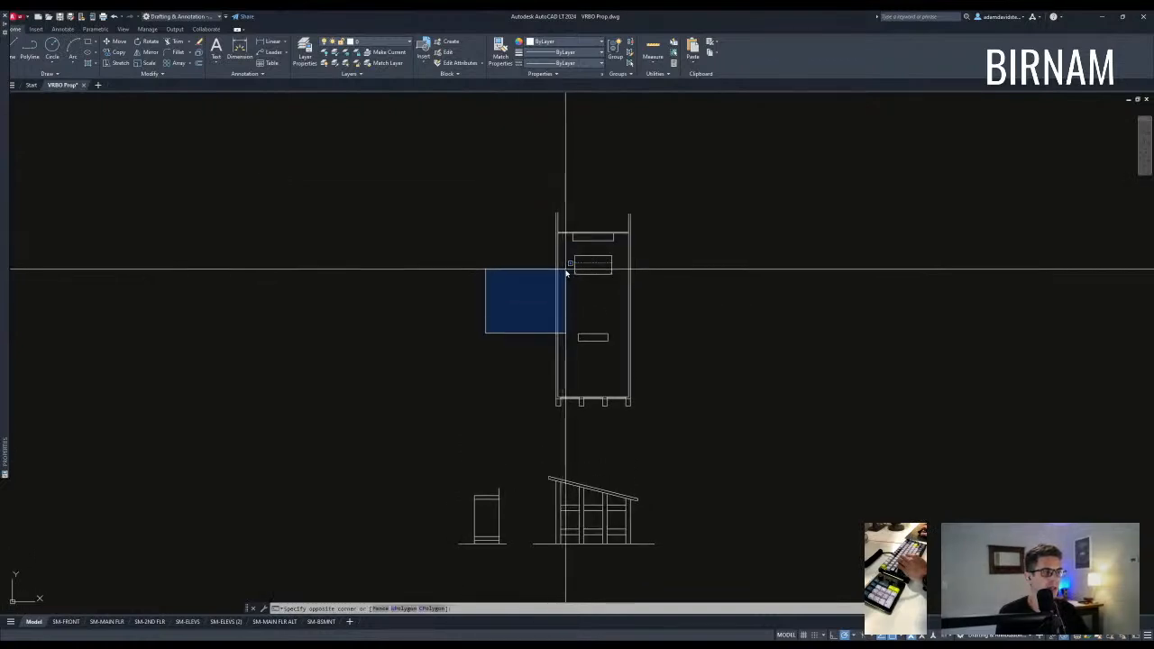
{"action": "key", "text": "Escape"}
{"action": "key", "text": "Escape"}
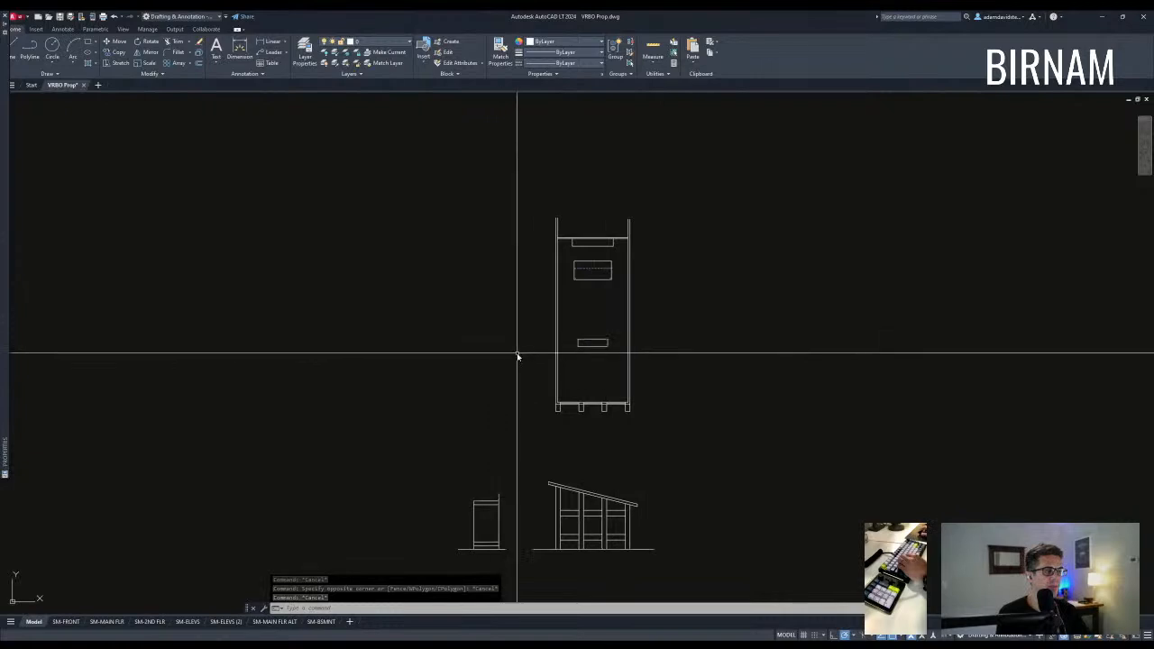
{"action": "key", "text": "Escape"}
{"action": "key", "text": "Escape"}
{"action": "scroll", "coordinate": [600, 401], "scroll_direction": "up", "scroll_amount": 4}
{"action": "middle_click_drag", "start_coordinate": [597, 405], "coordinate": [659, 395]}
{"action": "type", "text": "a"}
{"action": "key", "text": "Escape"}
{"action": "key", "text": "Escape"}
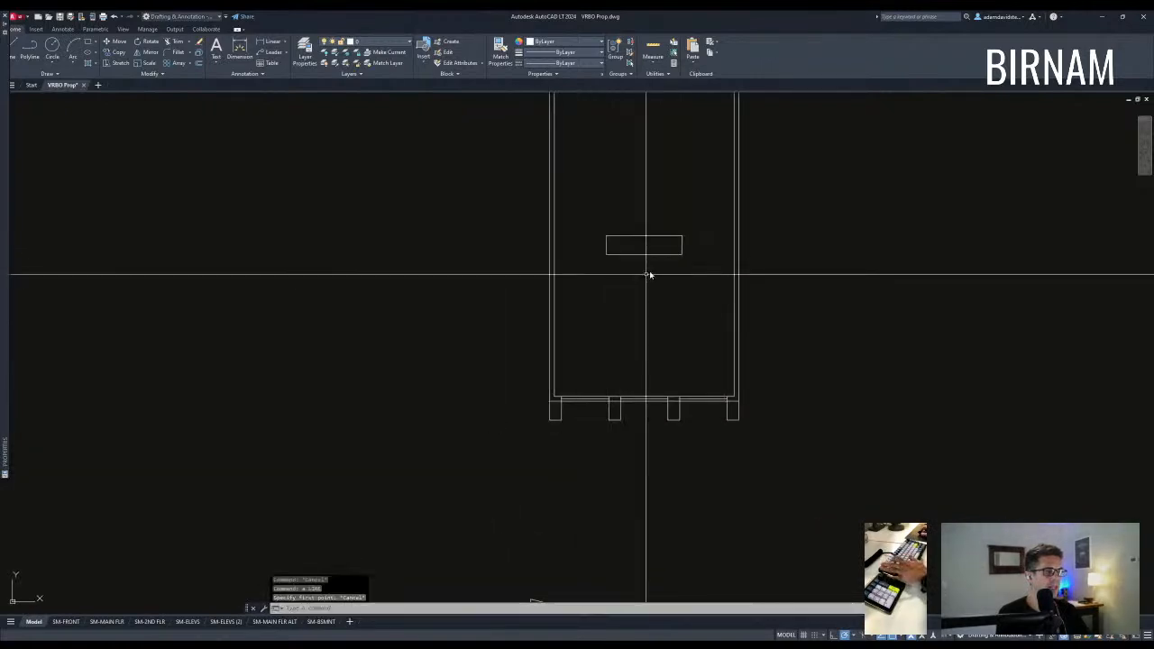
Draw two vertical lines from the second front pier's edges up to the underside of the lower interior rectangle.
{"action": "scroll", "coordinate": [649, 274], "scroll_direction": "down", "scroll_amount": 2}
{"action": "middle_click_drag", "start_coordinate": [646, 274], "coordinate": [597, 263]}
{"action": "type", "text": "a"}
{"action": "scroll", "coordinate": [570, 371], "scroll_direction": "up", "scroll_amount": 3}
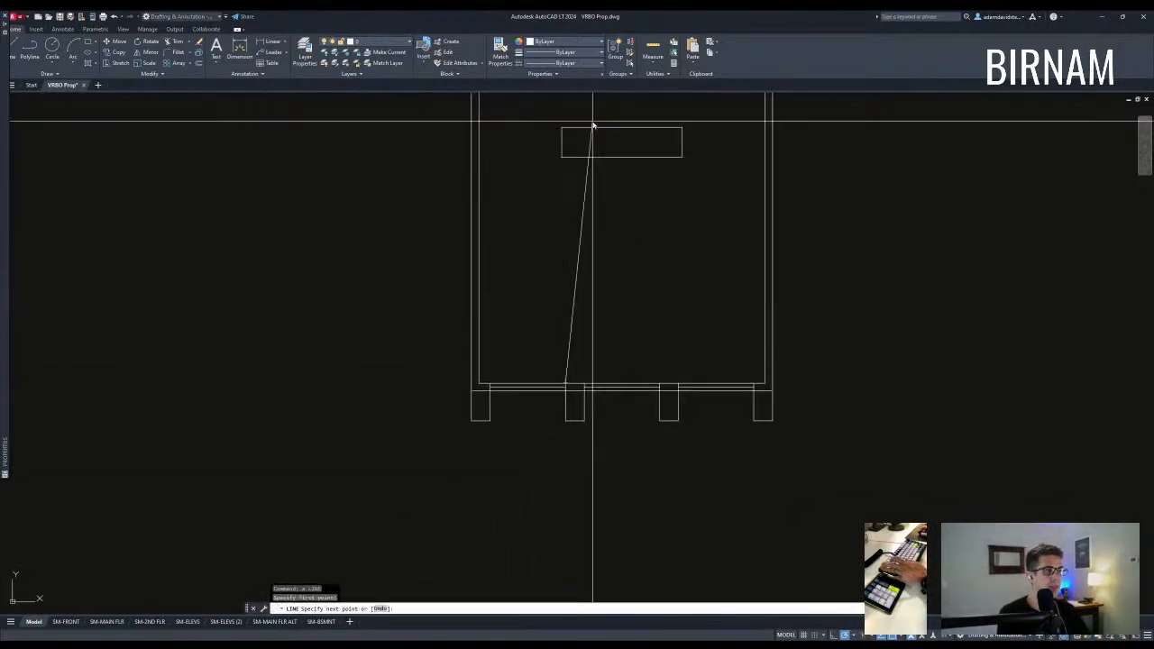
{"action": "middle_click_drag", "start_coordinate": [593, 123], "coordinate": [587, 136]}
{"action": "left_click", "coordinate": [564, 173]}
{"action": "key", "text": "Escape"}
{"action": "middle_click_drag", "start_coordinate": [662, 283], "coordinate": [635, 275]}
{"action": "type", "text": "a"}
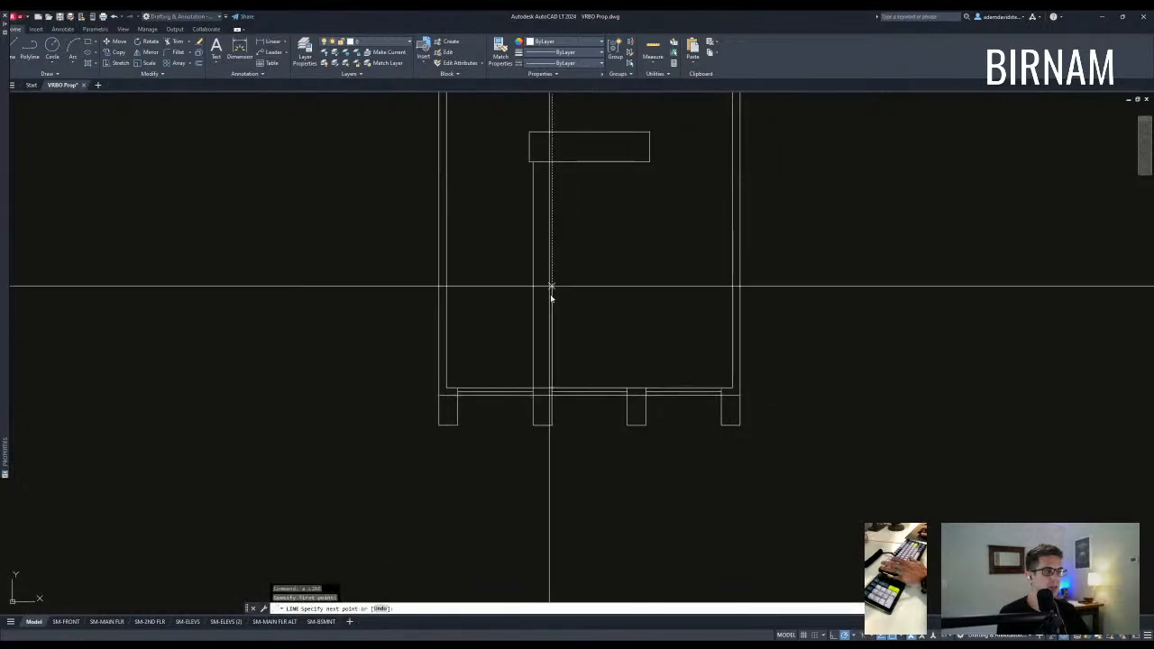
{"action": "left_click", "coordinate": [551, 161]}
{"action": "key", "text": "Escape"}
Stretch the left end of the lower interior rectangle to align with the left vertical line.
{"action": "middle_click_drag", "start_coordinate": [551, 161], "coordinate": [509, 286]}
{"action": "type", "text": "st"}
{"action": "scroll", "coordinate": [520, 274], "scroll_direction": "up", "scroll_amount": 5}
{"action": "left_click", "coordinate": [531, 266]}
{"action": "scroll", "coordinate": [510, 258], "scroll_direction": "down", "scroll_amount": 2}
{"action": "left_click", "coordinate": [507, 200]}
{"action": "key", "text": "space"}
{"action": "key", "text": "Escape"}
{"action": "key", "text": "Escape"}
{"action": "scroll", "coordinate": [528, 288], "scroll_direction": "down", "scroll_amount": 5}
{"action": "left_click", "coordinate": [465, 335]}
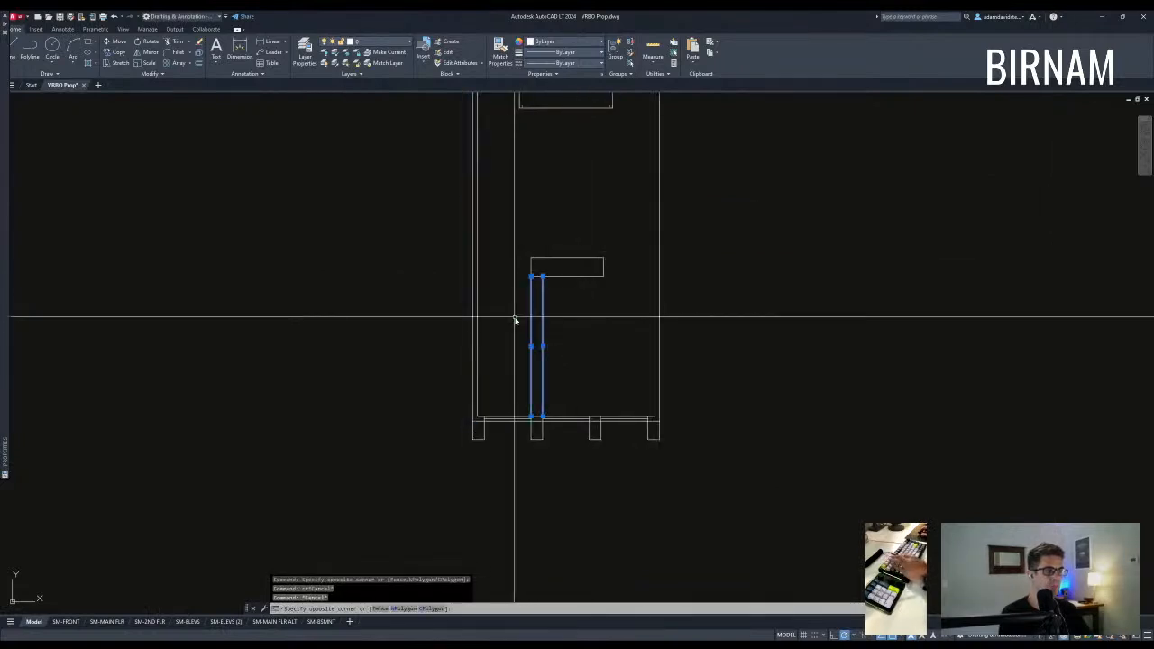
{"action": "type", "text": "mi"}
{"action": "key", "text": "Return"}
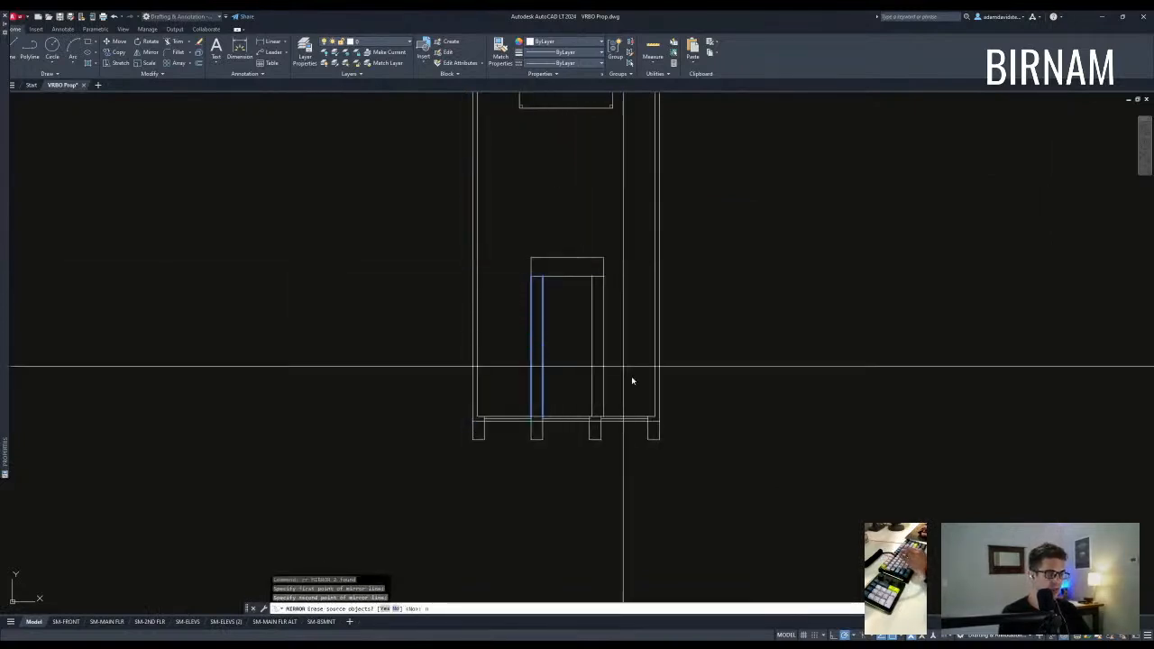
{"action": "key", "text": "Return"}
{"action": "key", "text": "Escape"}
{"action": "key", "text": "Escape"}
{"action": "scroll", "coordinate": [627, 384], "scroll_direction": "up", "scroll_amount": 2}
Mirror the two vertical lines about the plan's centre so they align with the third pier, keeping the originals.
{"action": "left_click", "coordinate": [545, 386]}
{"action": "left_click", "coordinate": [460, 363]}
{"action": "type", "text": "mi"}
{"action": "key", "text": "Return"}
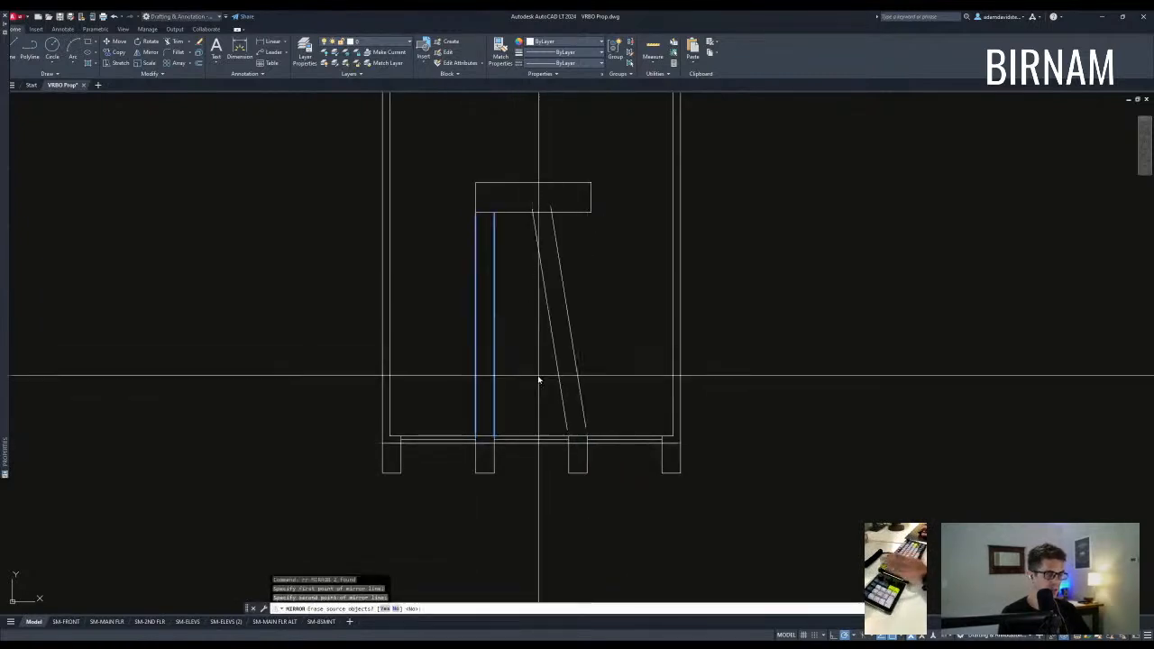
{"action": "key", "text": "Escape"}
{"action": "type", "text": "mi"}
{"action": "key", "text": "Return"}
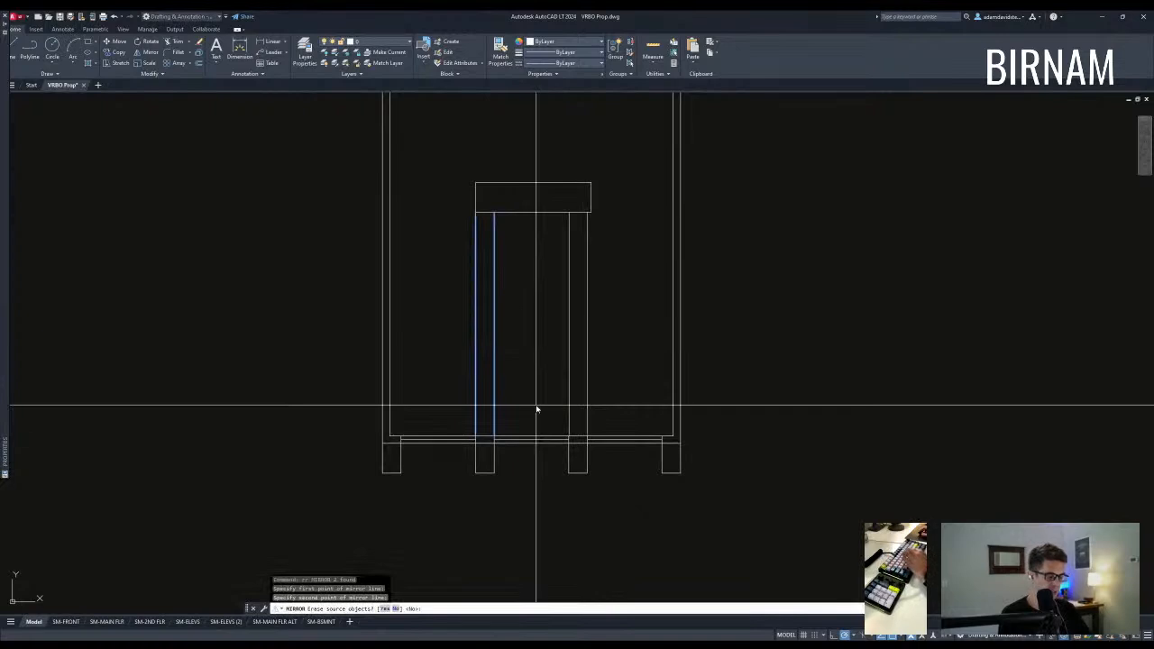
{"action": "key", "text": "Return"}
Stretch the right end of the lower interior rectangle to align with the outermost mirrored line.
{"action": "scroll", "coordinate": [591, 216], "scroll_direction": "up", "scroll_amount": 2}
{"action": "type", "text": "s"}
{"action": "key", "text": "Return"}
{"action": "left_click", "coordinate": [610, 236]}
{"action": "left_click", "coordinate": [589, 149]}
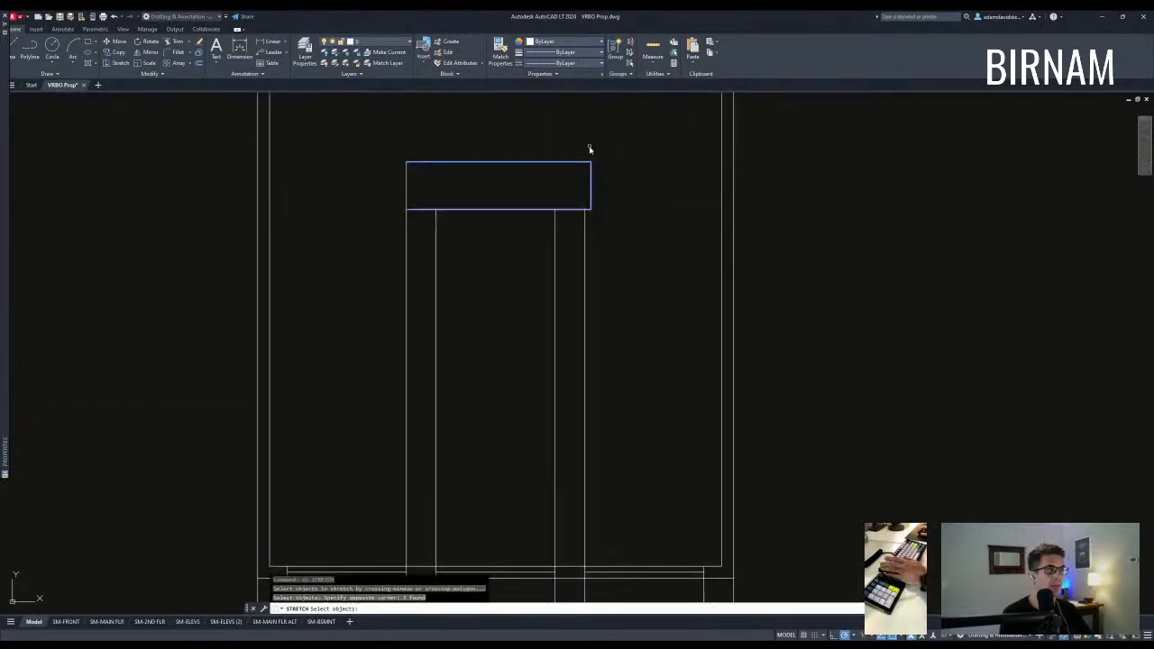
{"action": "left_click", "coordinate": [590, 209]}
{"action": "key", "text": "Return"}
{"action": "left_click", "coordinate": [604, 144]}
{"action": "left_click", "coordinate": [592, 216]}
{"action": "key", "text": "Return"}
{"action": "left_click", "coordinate": [582, 210]}
Match the four vertical lines between the rectangle and the front piers to the dashed line style.
{"action": "scroll", "coordinate": [513, 319], "scroll_direction": "down", "scroll_amount": 4}
{"action": "scroll", "coordinate": [644, 273], "scroll_direction": "down", "scroll_amount": 2}
{"action": "scroll", "coordinate": [593, 219], "scroll_direction": "up", "scroll_amount": 2}
{"action": "type", "text": "ma"}
{"action": "key", "text": "Return"}
{"action": "left_click", "coordinate": [592, 216]}
{"action": "scroll", "coordinate": [577, 289], "scroll_direction": "up", "scroll_amount": 2}
{"action": "left_click", "coordinate": [595, 376]}
{"action": "left_click", "coordinate": [490, 337]}
{"action": "key", "text": "Escape"}
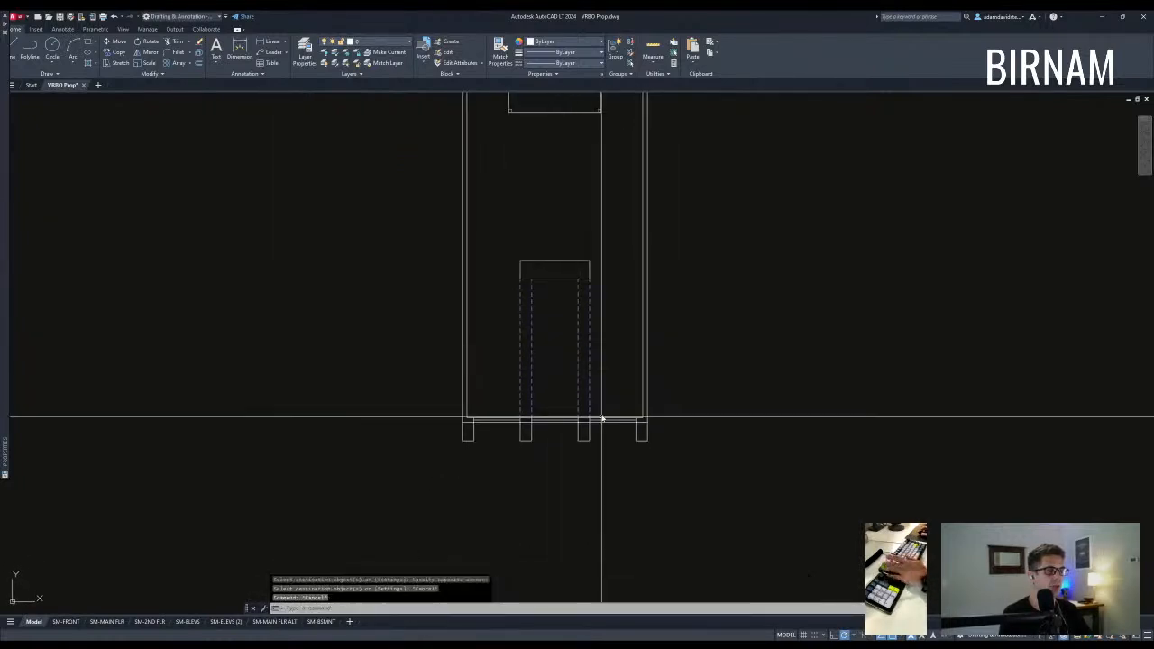
Draw horizontal lines from the rectangle's corners out to the inner faces of the side walls.
{"action": "type", "text": "l"}
{"action": "key", "text": "Return"}
{"action": "scroll", "coordinate": [658, 437], "scroll_direction": "up", "scroll_amount": 2}
{"action": "key", "text": "Escape"}
{"action": "middle_click_drag", "start_coordinate": [602, 287], "coordinate": [605, 388]}
{"action": "type", "text": "l"}
{"action": "key", "text": "Return"}
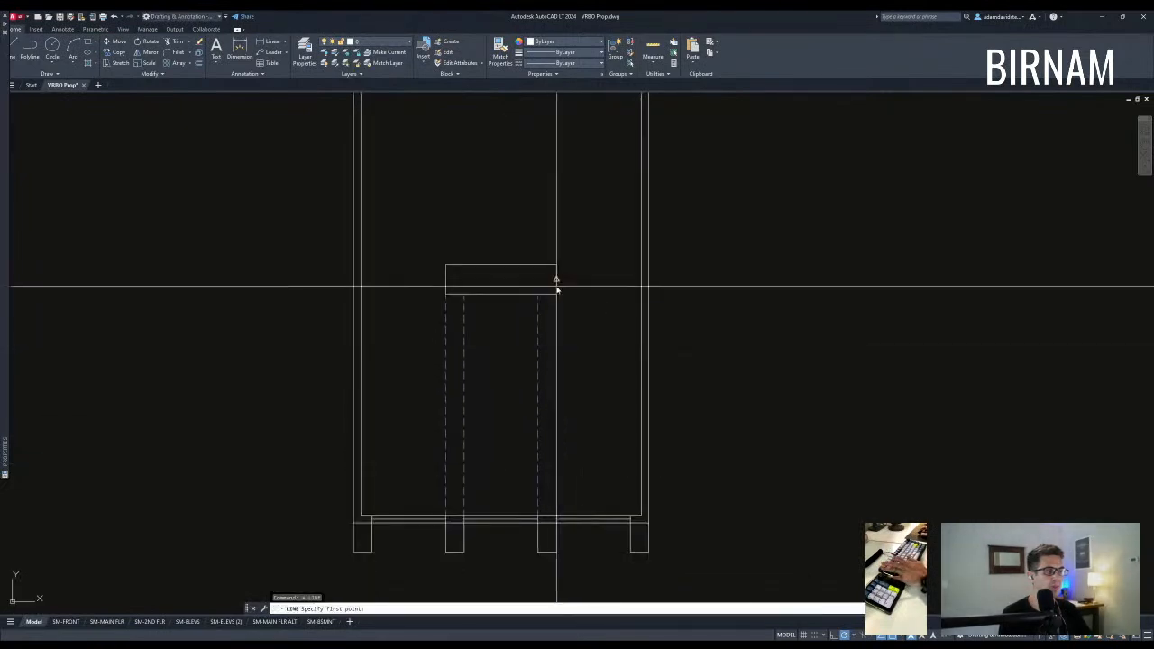
{"action": "left_click", "coordinate": [642, 294]}
{"action": "key", "text": "Return"}
{"action": "key", "text": "Return"}
{"action": "key", "text": "Return"}
{"action": "key", "text": "Return"}
{"action": "left_click", "coordinate": [360, 264]}
{"action": "key", "text": "Return"}
Trim the excess linework at the left wall and draw the lower line from the rectangle's corner to that wall.
{"action": "type", "text": "tr"}
{"action": "key", "text": "Return"}
{"action": "key", "text": "Escape"}
{"action": "key", "text": "Escape"}
{"action": "scroll", "coordinate": [360, 268], "scroll_direction": "up", "scroll_amount": 2}
{"action": "key", "text": "Return"}
{"action": "left_click", "coordinate": [369, 304]}
{"action": "left_click", "coordinate": [352, 259]}
{"action": "key", "text": "Escape"}
{"action": "type", "text": "l"}
{"action": "key", "text": "Return"}
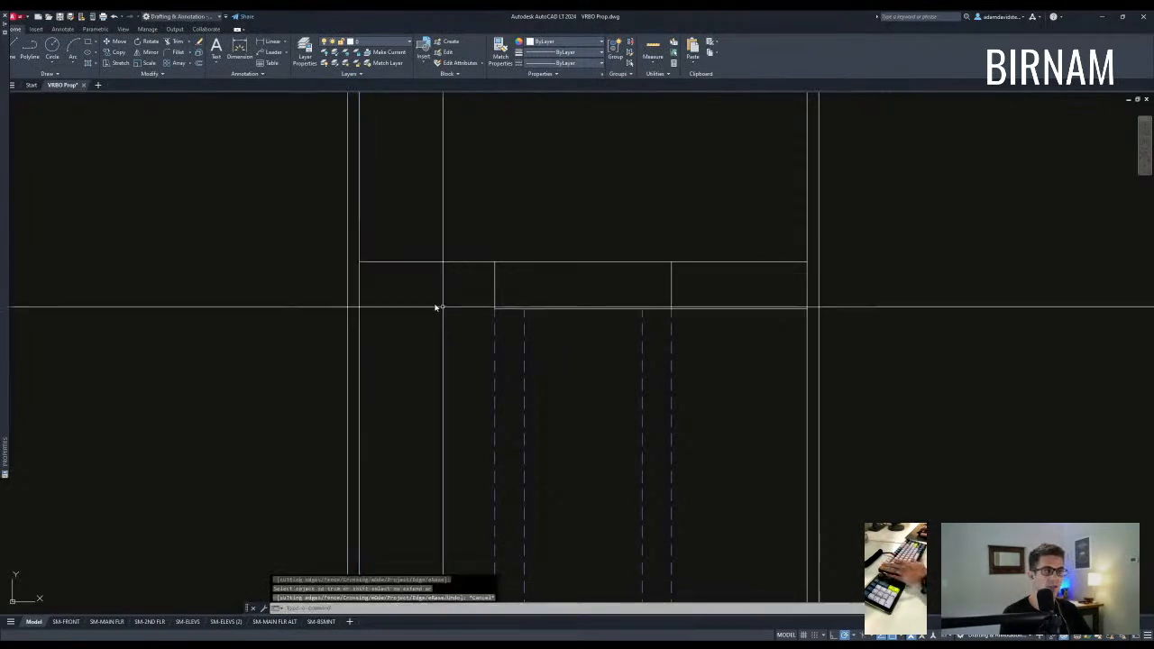
{"action": "left_click", "coordinate": [495, 309]}
{"action": "left_click", "coordinate": [360, 307]}
{"action": "key", "text": "Escape"}
Match the horizontal lines on both sides of the rectangle to the dashed vertical lines.
{"action": "type", "text": "ma"}
{"action": "key", "text": "Return"}
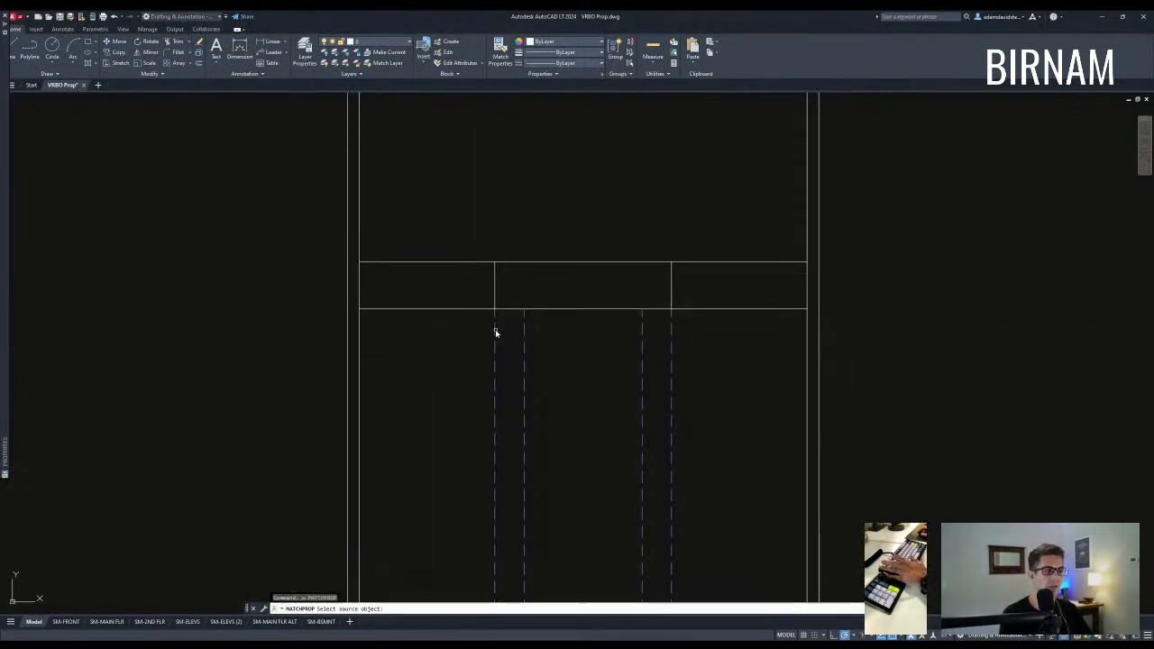
{"action": "left_click", "coordinate": [495, 332]}
{"action": "left_click", "coordinate": [478, 336]}
{"action": "left_click", "coordinate": [441, 228]}
{"action": "left_click", "coordinate": [805, 348]}
{"action": "left_click", "coordinate": [734, 291]}
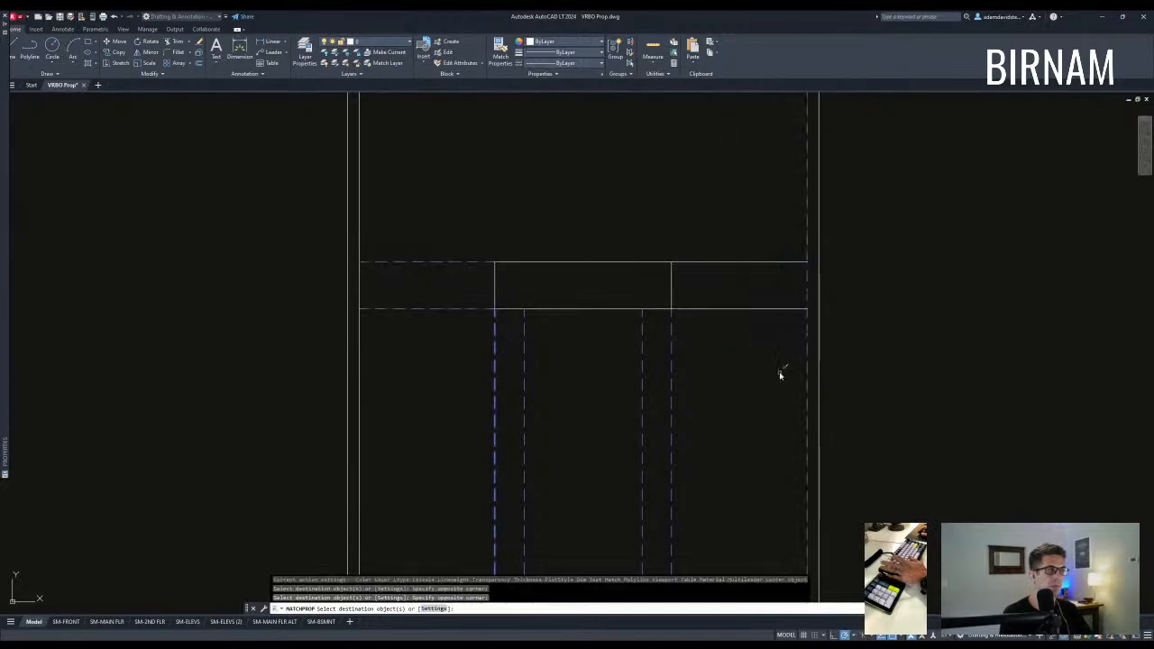
{"action": "left_click", "coordinate": [754, 376]}
{"action": "left_click", "coordinate": [727, 229]}
{"action": "key", "text": "Return"}
{"action": "key", "text": "Return"}
{"action": "key", "text": "Return"}
{"action": "left_click", "coordinate": [672, 280]}
{"action": "key", "text": "Escape"}
{"action": "key", "text": "Escape"}
{"action": "scroll", "coordinate": [751, 371], "scroll_direction": "down", "scroll_amount": 6}
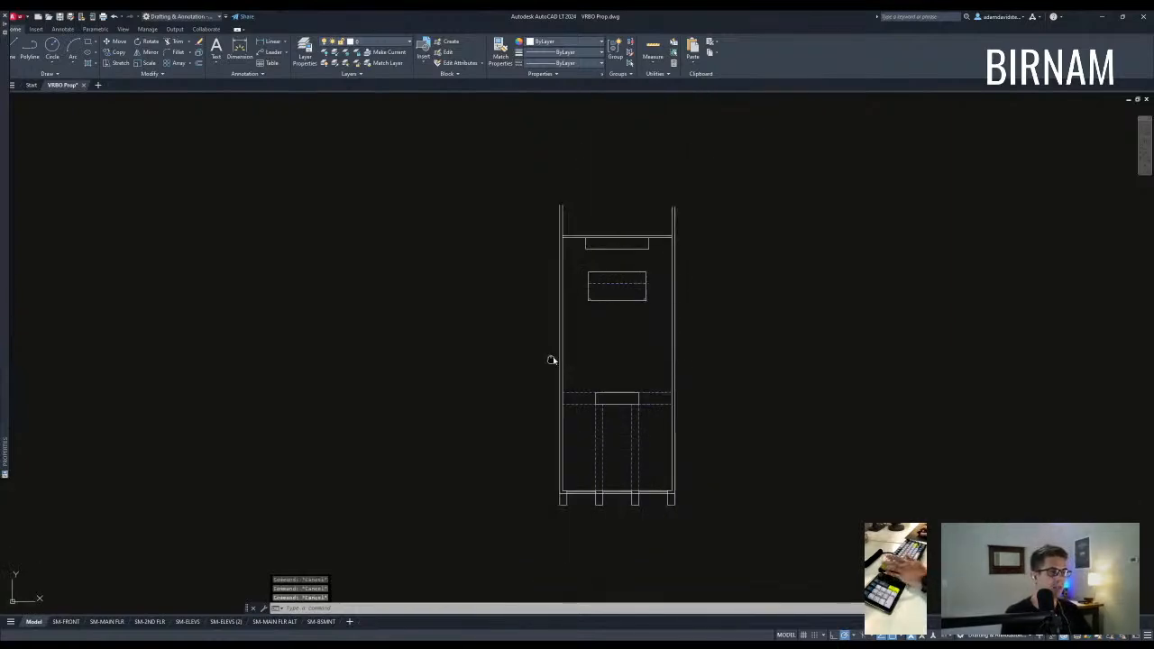
Copy the dining table and the sectional sofa with coffee table from an existing floor plan to beside the new plan.
{"action": "scroll", "coordinate": [551, 359], "scroll_direction": "down", "scroll_amount": 4}
{"action": "scroll", "coordinate": [491, 325], "scroll_direction": "up", "scroll_amount": 10}
{"action": "left_click", "coordinate": [518, 323]}
{"action": "scroll", "coordinate": [518, 322], "scroll_direction": "down", "scroll_amount": 2}
{"action": "left_click", "coordinate": [546, 317]}
{"action": "left_click", "coordinate": [512, 272]}
{"action": "type", "text": "cv"}
{"action": "left_click", "coordinate": [508, 320]}
{"action": "scroll", "coordinate": [507, 319], "scroll_direction": "down", "scroll_amount": 4}
{"action": "middle_click_drag", "start_coordinate": [757, 330], "coordinate": [393, 294]}
{"action": "middle_click_drag", "start_coordinate": [911, 370], "coordinate": [433, 342]}
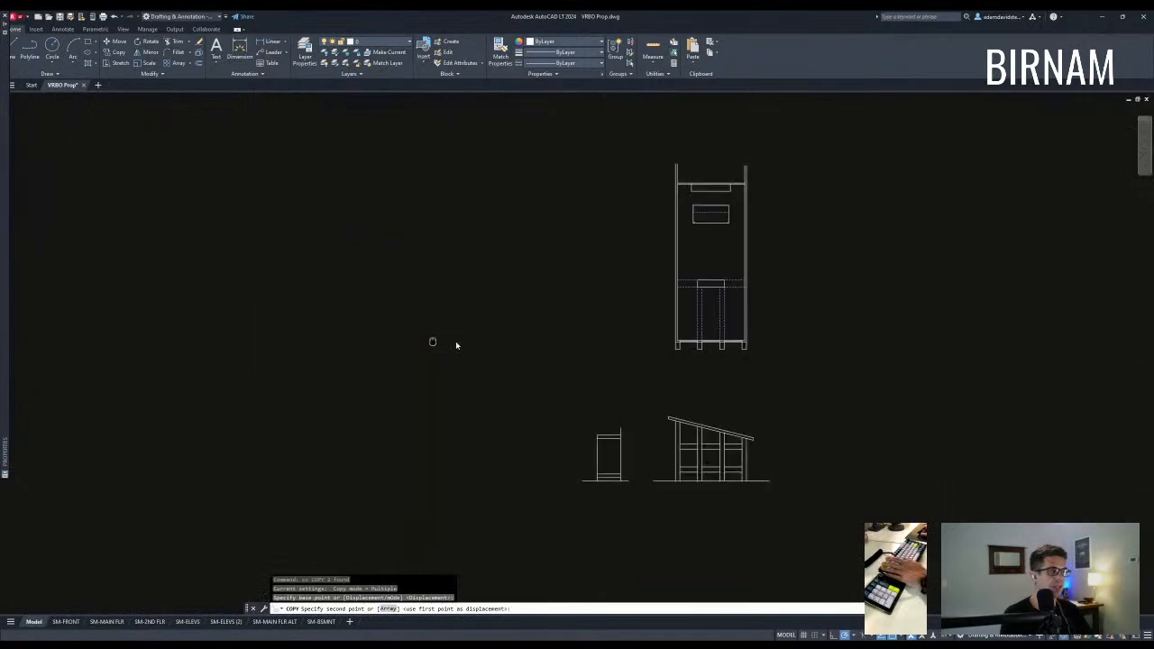
{"action": "scroll", "coordinate": [854, 317], "scroll_direction": "up", "scroll_amount": 2}
{"action": "left_click", "coordinate": [500, 294]}
{"action": "key", "text": "Escape"}
Move the dining table into the new plan, centred between the kitchen island and the lower rectangle.
{"action": "left_click", "coordinate": [505, 296]}
{"action": "left_click", "coordinate": [484, 270]}
{"action": "type", "text": "v"}
{"action": "left_click", "coordinate": [489, 271]}
{"action": "scroll", "coordinate": [685, 208], "scroll_direction": "up", "scroll_amount": 2}
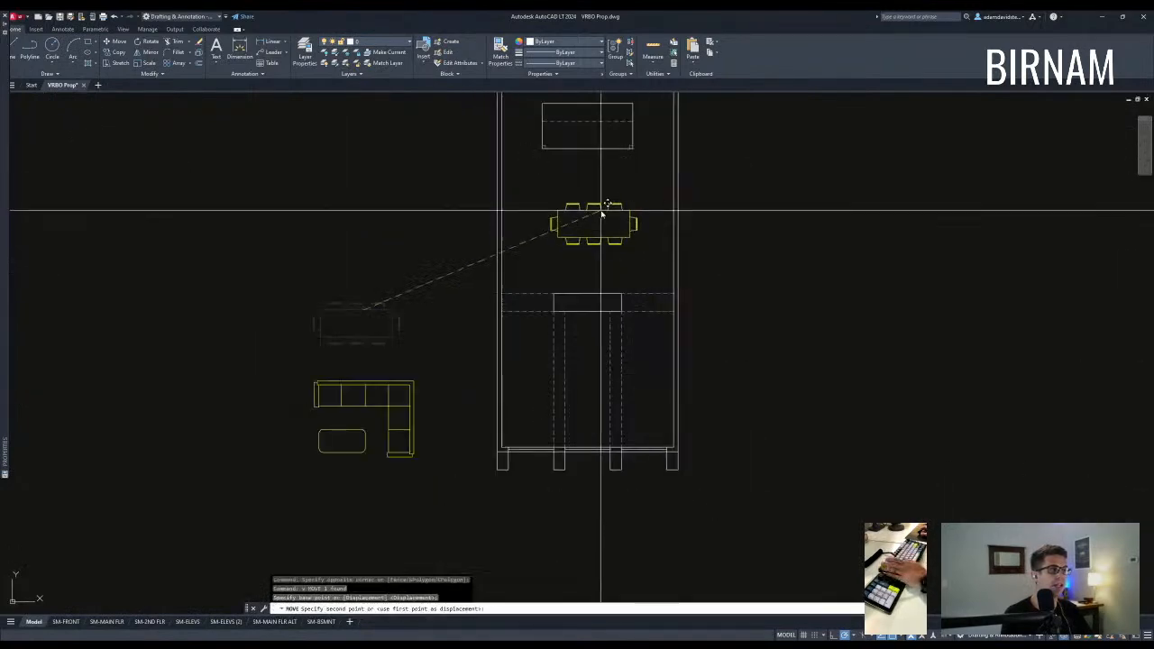
{"action": "left_click", "coordinate": [596, 209]}
Move the sectional sofa with coffee table into the area between the lower rectangle and the front windows.
{"action": "left_click", "coordinate": [467, 443]}
{"action": "left_click", "coordinate": [404, 397]}
{"action": "type", "text": "v"}
{"action": "left_click", "coordinate": [443, 393]}
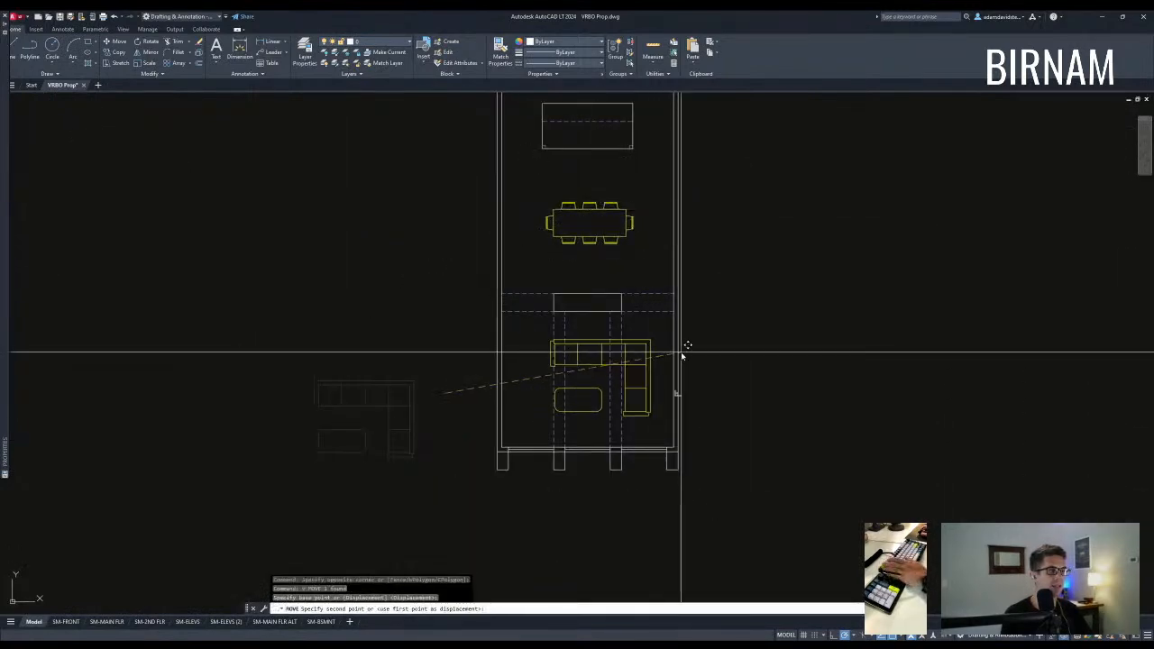
{"action": "left_click", "coordinate": [690, 357]}
{"action": "key", "text": "Escape"}
{"action": "key", "text": "Escape"}
Mirror the sofa and coffee table about a horizontal axis, erasing the source objects.
{"action": "scroll", "coordinate": [644, 415], "scroll_direction": "up", "scroll_amount": 2}
{"action": "left_click", "coordinate": [649, 417]}
{"action": "left_click", "coordinate": [641, 347]}
{"action": "type", "text": "rr"}
{"action": "left_click", "coordinate": [642, 364]}
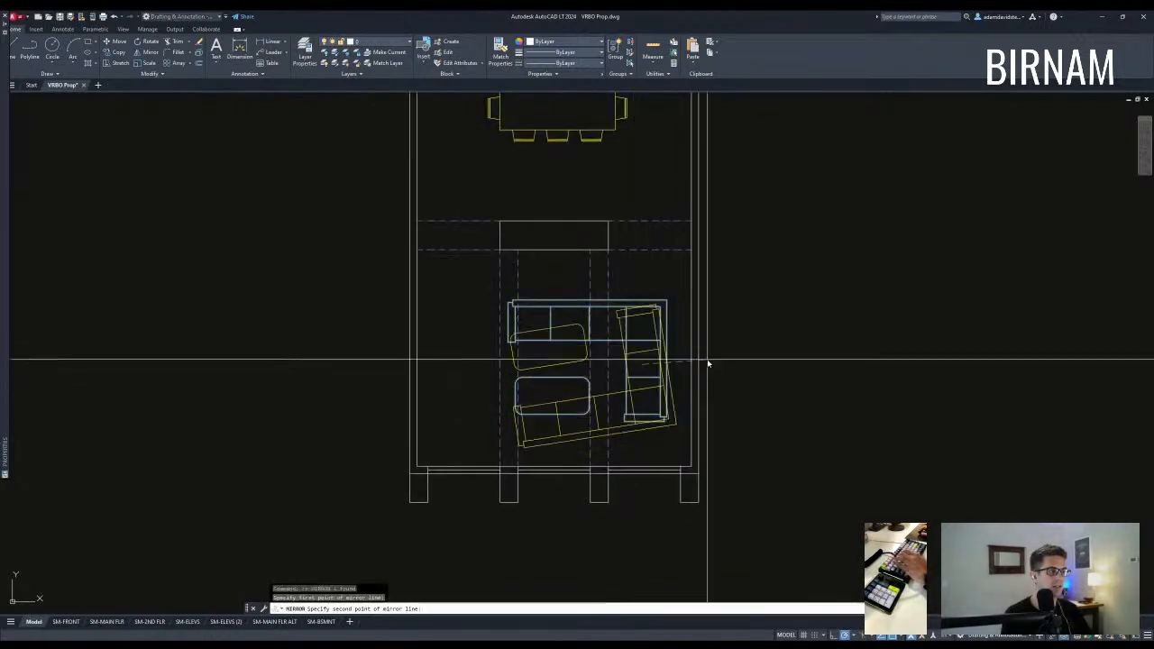
{"action": "scroll", "coordinate": [657, 418], "scroll_direction": "up", "scroll_amount": 2}
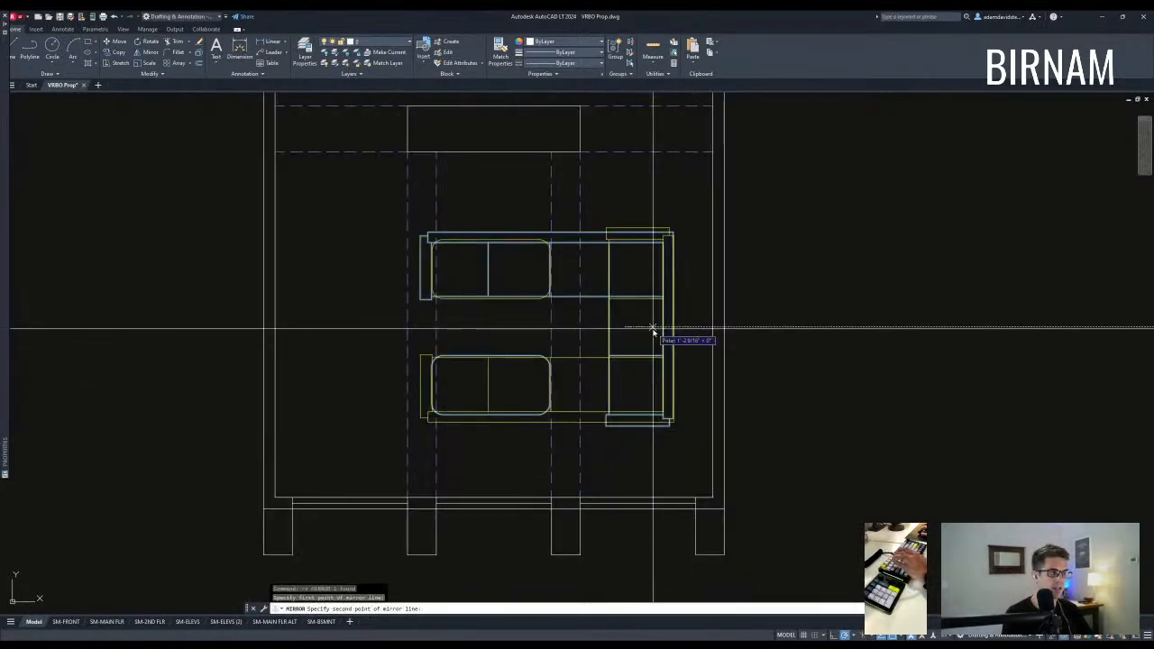
{"action": "type", "text": "y"}
Move the mirrored sofa and coffee table closer to the front windows.
{"action": "left_click", "coordinate": [669, 420]}
{"action": "left_click", "coordinate": [642, 355]}
{"action": "type", "text": "v"}
{"action": "left_click", "coordinate": [642, 336]}
{"action": "left_click", "coordinate": [636, 371]}
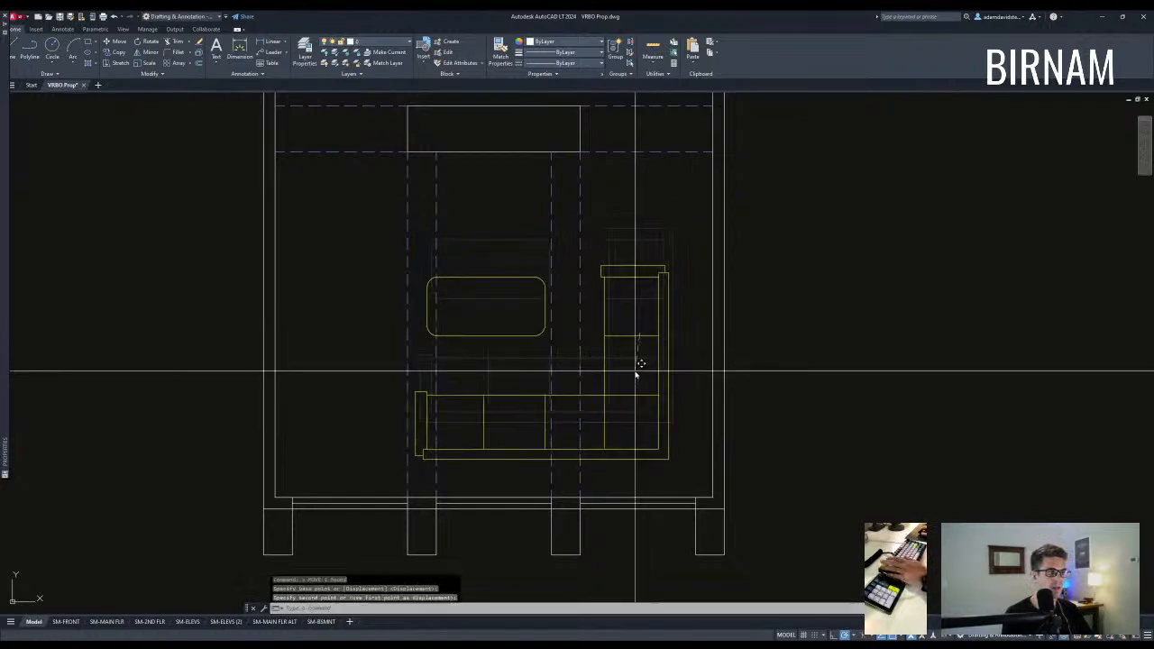
Examine the furnished floor plan together with the sloped-roof elevation below it.
{"action": "key", "text": "Escape"}
{"action": "key", "text": "Escape"}
{"action": "scroll", "coordinate": [669, 394], "scroll_direction": "down", "scroll_amount": 2}
{"action": "scroll", "coordinate": [670, 396], "scroll_direction": "down", "scroll_amount": 2}
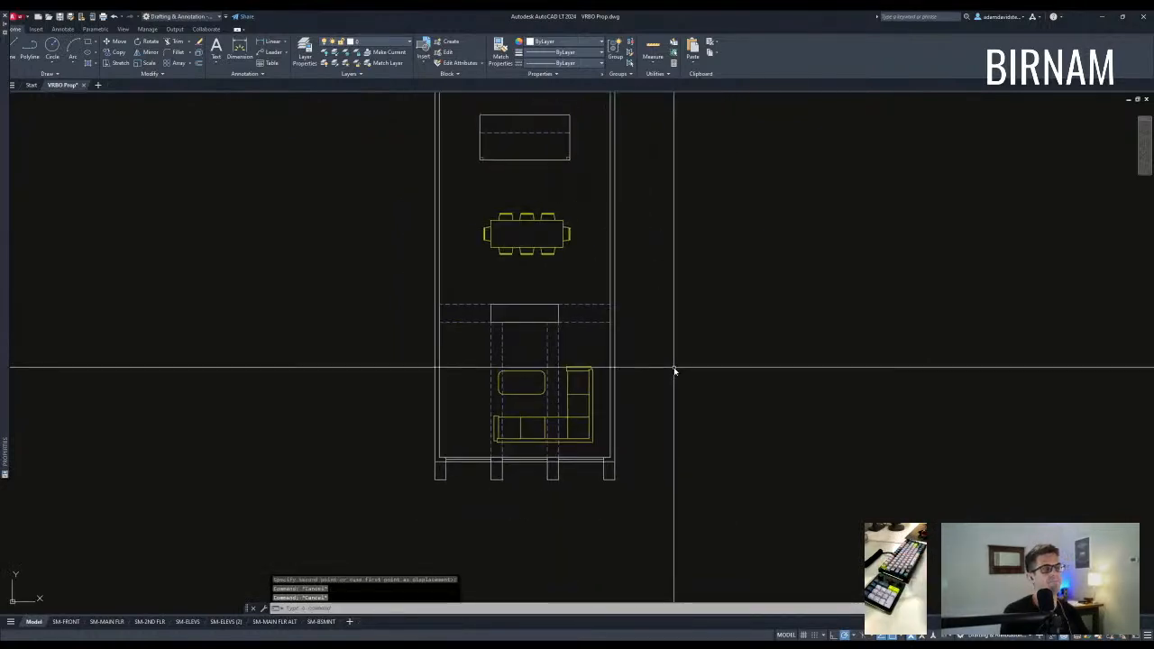
{"action": "scroll", "coordinate": [685, 348], "scroll_direction": "down", "scroll_amount": 2}
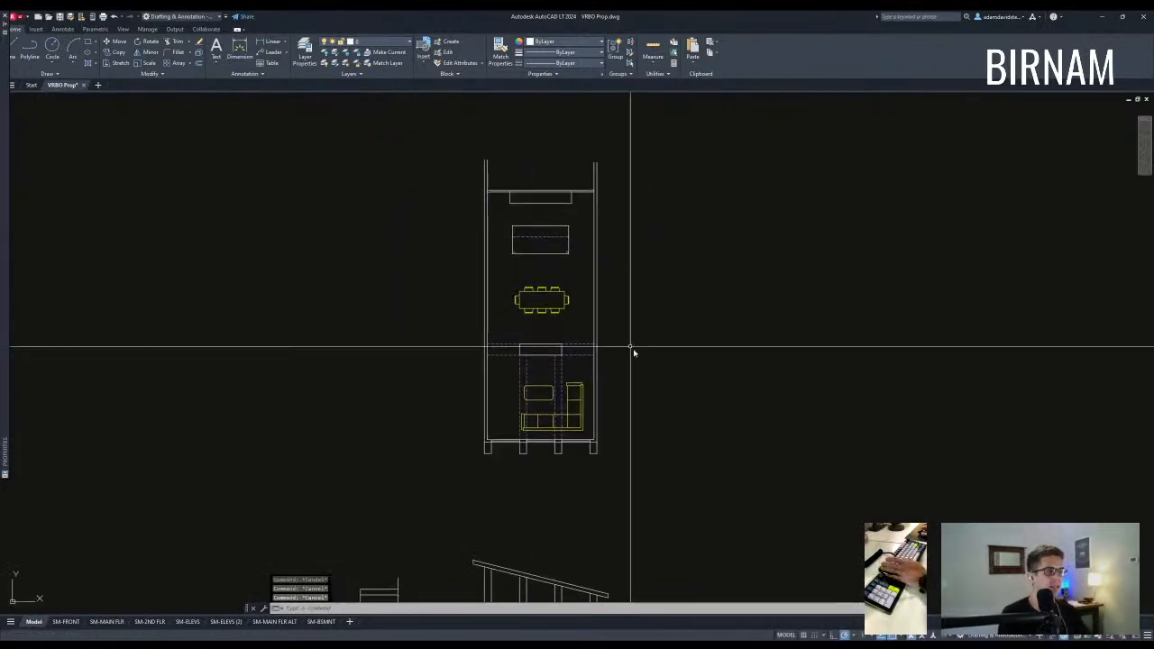
{"action": "mouse_move", "coordinate": [666, 368]}
{"action": "middle_mouse_down"}
{"action": "mouse_move", "coordinate": [635, 306]}
{"action": "mouse_move", "coordinate": [620, 332]}
{"action": "mouse_move", "coordinate": [608, 321]}
{"action": "middle_mouse_up"}
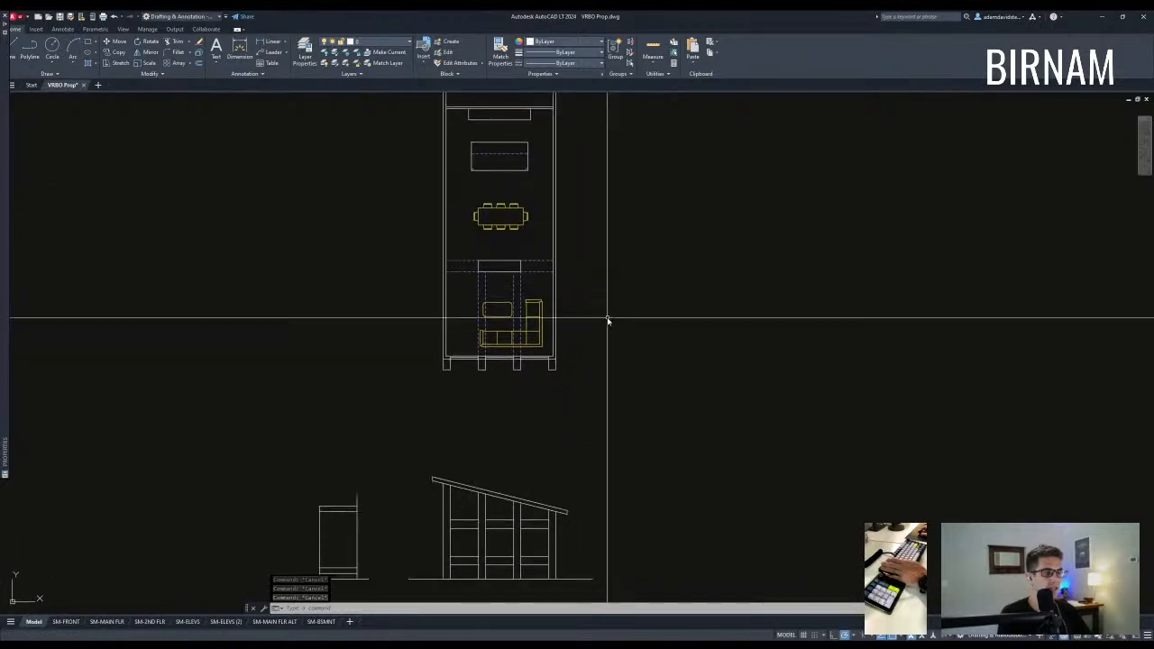
{"action": "mouse_move", "coordinate": [495, 281]}
{"action": "middle_mouse_down"}
{"action": "mouse_move", "coordinate": [563, 342]}
{"action": "mouse_move", "coordinate": [571, 324]}
{"action": "middle_mouse_up"}
{"action": "key", "text": "Escape"}
{"action": "key", "text": "Escape"}
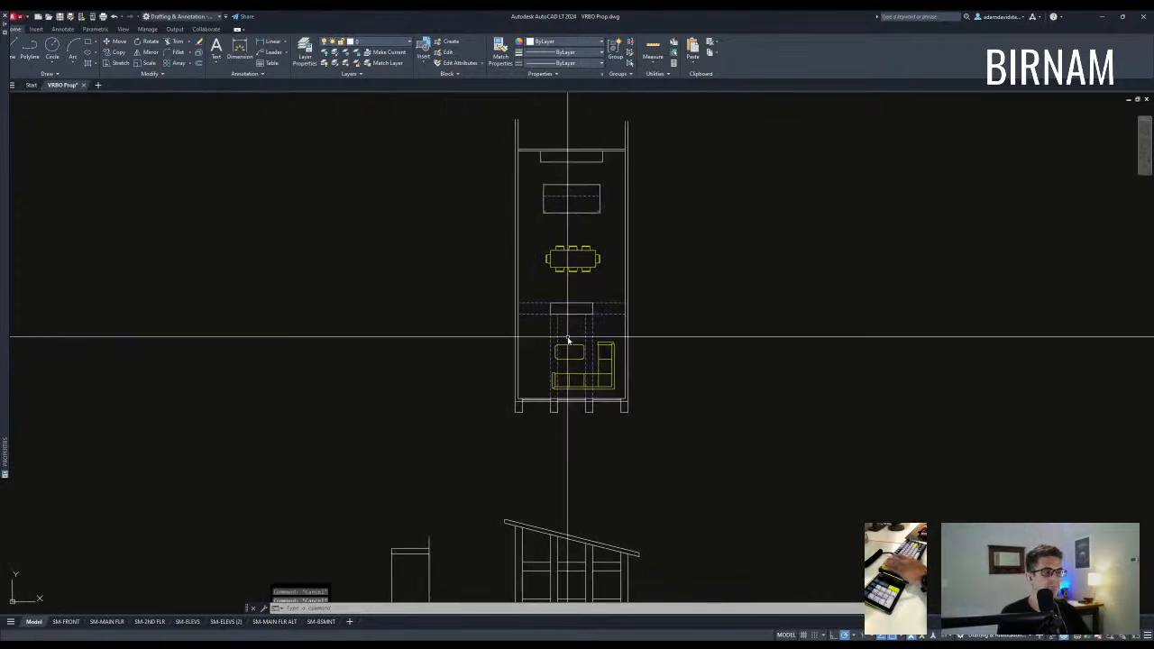
{"action": "mouse_move", "coordinate": [636, 364]}
{"action": "middle_mouse_down"}
{"action": "mouse_move", "coordinate": [607, 231]}
{"action": "mouse_move", "coordinate": [618, 333]}
{"action": "middle_mouse_up"}
{"action": "key", "text": "Escape"}
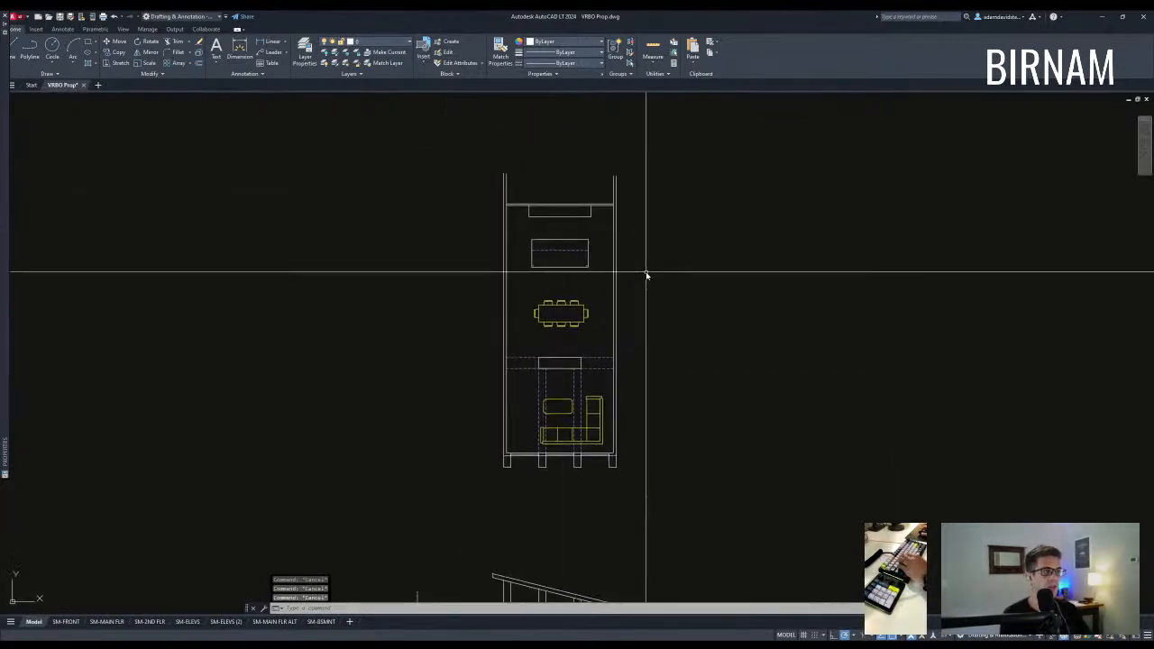
{"action": "scroll", "coordinate": [640, 266], "scroll_direction": "up", "scroll_amount": 3}
{"action": "left_click", "coordinate": [621, 308]}
{"action": "left_click", "coordinate": [542, 261]}
{"action": "type", "text": "co"}
{"action": "key", "text": "space"}
{"action": "key", "text": "Escape"}
{"action": "middle_click_drag", "start_coordinate": [634, 304], "coordinate": [611, 214]}
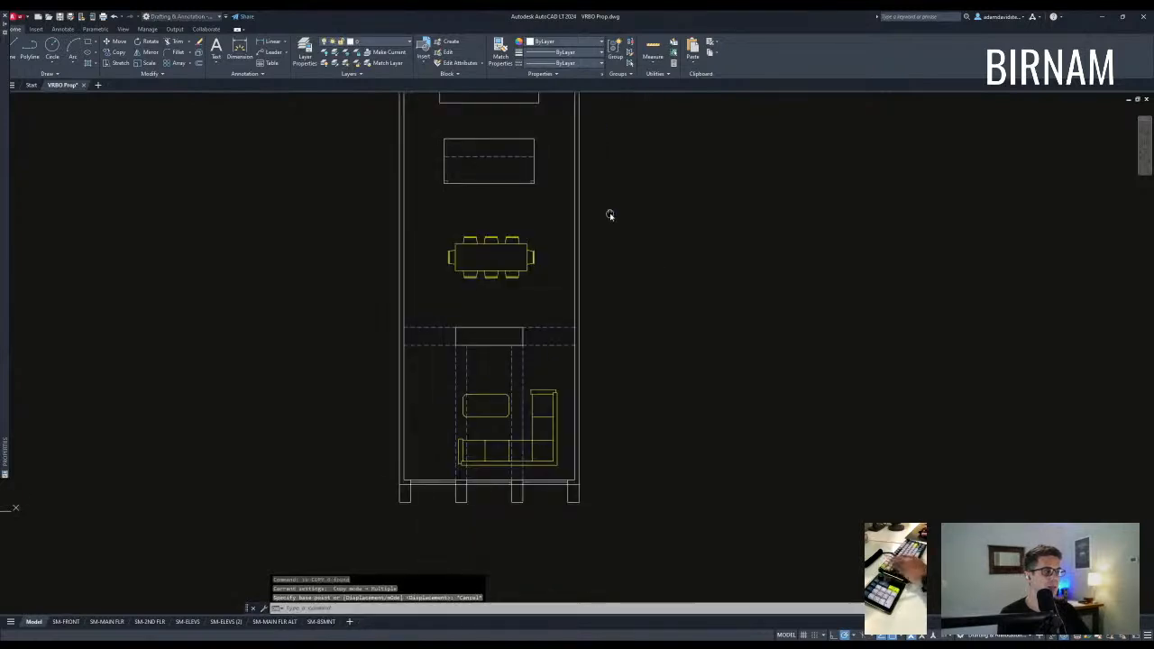
{"action": "scroll", "coordinate": [611, 214], "scroll_direction": "down", "scroll_amount": 2}
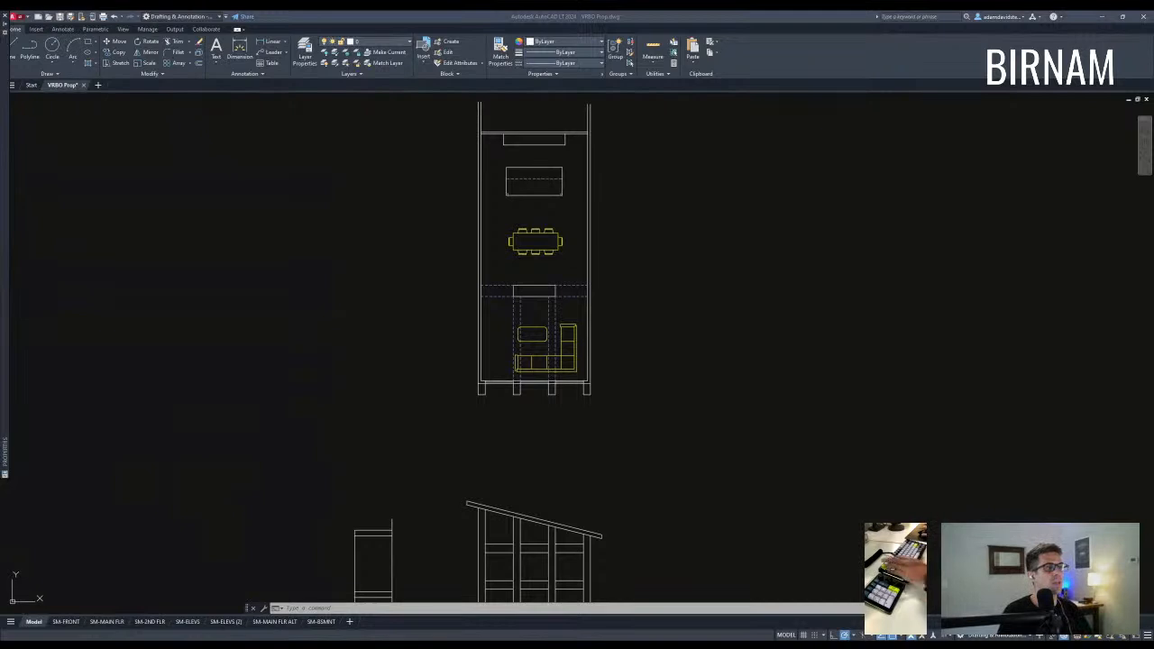
Review the spacing of the kitchen, dining and living areas within the long floor plan.
{"action": "left_click", "coordinate": [513, 292]}
{"action": "key", "text": "Escape"}
{"action": "middle_click_drag", "start_coordinate": [518, 303], "coordinate": [486, 361]}
{"action": "scroll", "coordinate": [464, 350], "scroll_direction": "up", "scroll_amount": 3}
{"action": "scroll", "coordinate": [485, 359], "scroll_direction": "down", "scroll_amount": 3}
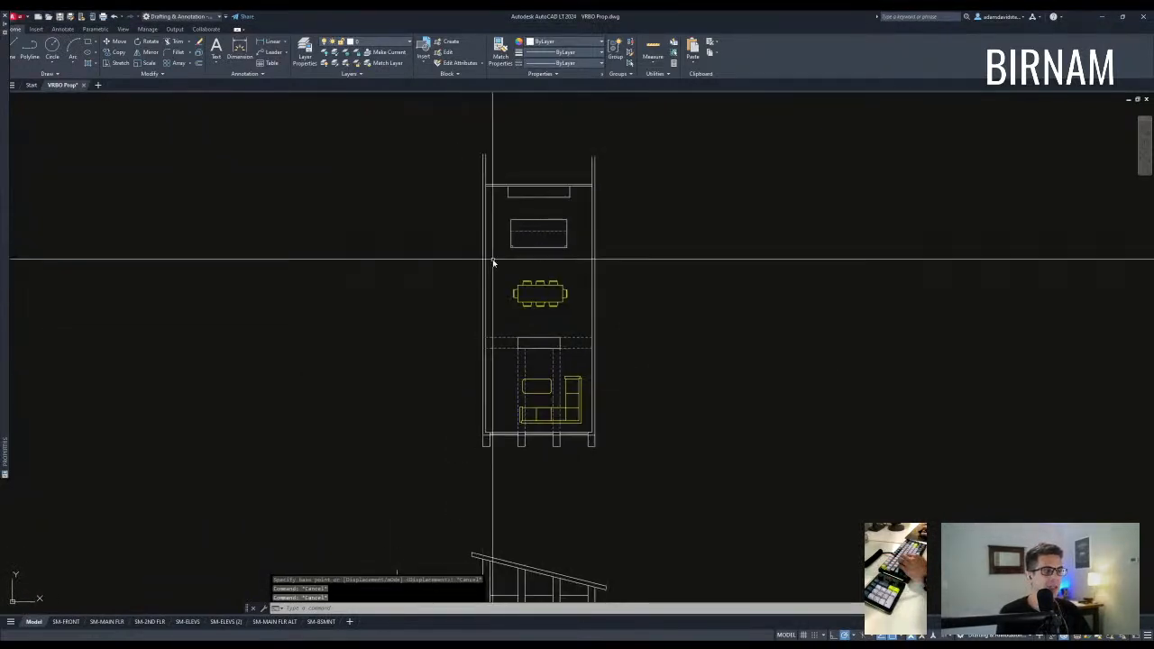
{"action": "scroll", "coordinate": [559, 474], "scroll_direction": "down", "scroll_amount": 2}
{"action": "scroll", "coordinate": [572, 375], "scroll_direction": "up", "scroll_amount": 2}
{"action": "middle_click_drag", "start_coordinate": [571, 372], "coordinate": [610, 380]}
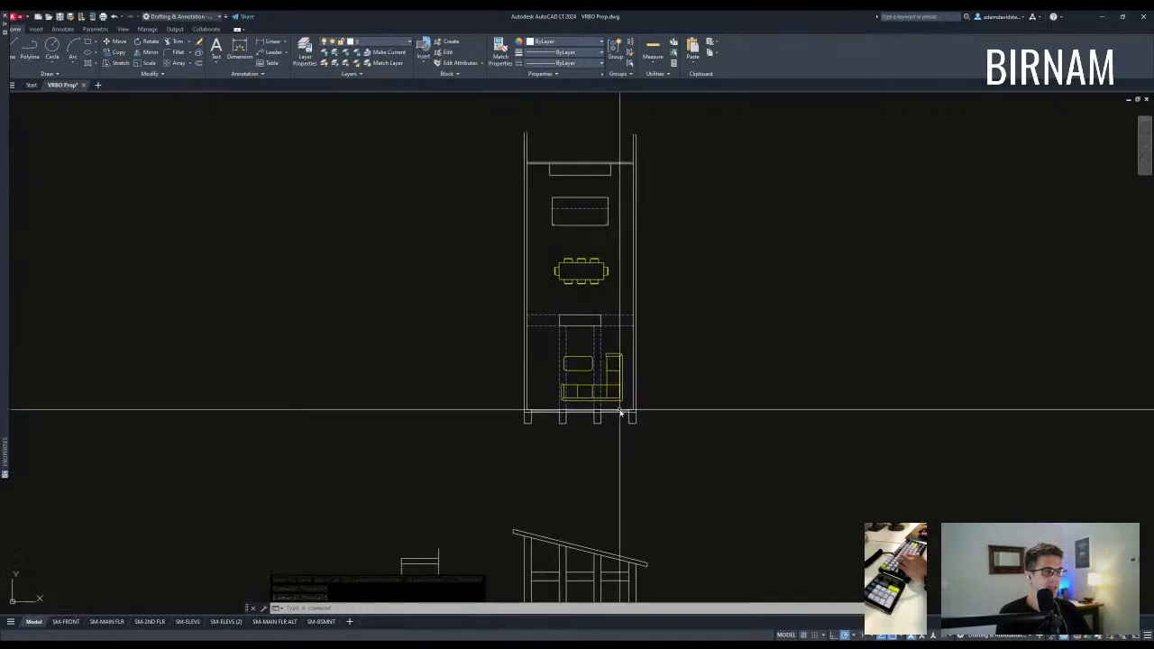
{"action": "middle_click_drag", "start_coordinate": [576, 418], "coordinate": [580, 424]}
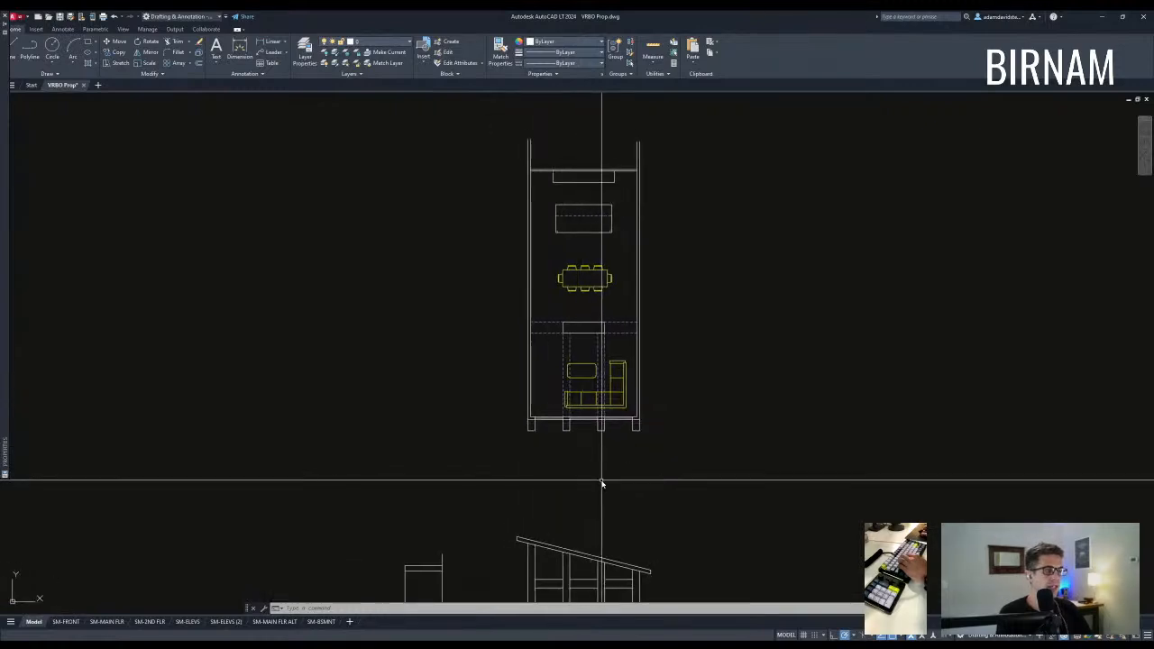
{"action": "middle_click_drag", "start_coordinate": [695, 335], "coordinate": [679, 354]}
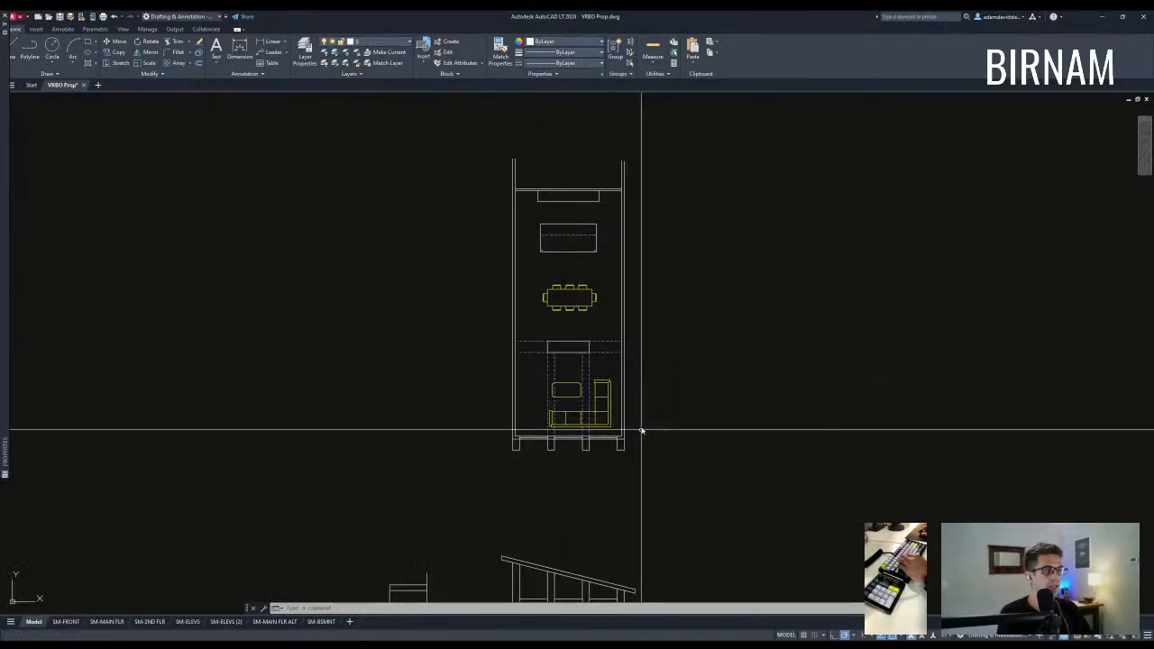
Copy the entire furnished floor plan into the empty space up and to the right of the original.
{"action": "scroll", "coordinate": [631, 458], "scroll_direction": "down", "scroll_amount": 2}
{"action": "middle_click_drag", "start_coordinate": [631, 458], "coordinate": [536, 450]}
{"action": "left_click", "coordinate": [567, 418]}
{"action": "left_click", "coordinate": [283, 147]}
{"action": "type", "text": "co"}
{"action": "key", "text": "Return"}
{"action": "middle_click_drag", "start_coordinate": [439, 340], "coordinate": [273, 324]}
{"action": "left_click", "coordinate": [516, 309]}
{"action": "key", "text": "Escape"}
Rotate the copied floor plan a quarter turn clockwise so it lies horizontally.
{"action": "left_click", "coordinate": [494, 424]}
{"action": "left_click", "coordinate": [659, 164]}
{"action": "type", "text": "ro"}
{"action": "key", "text": "Return"}
{"action": "left_click", "coordinate": [649, 280]}
{"action": "left_click", "coordinate": [649, 332]}
{"action": "key", "text": "Escape"}
{"action": "scroll", "coordinate": [528, 417], "scroll_direction": "up", "scroll_amount": 5}
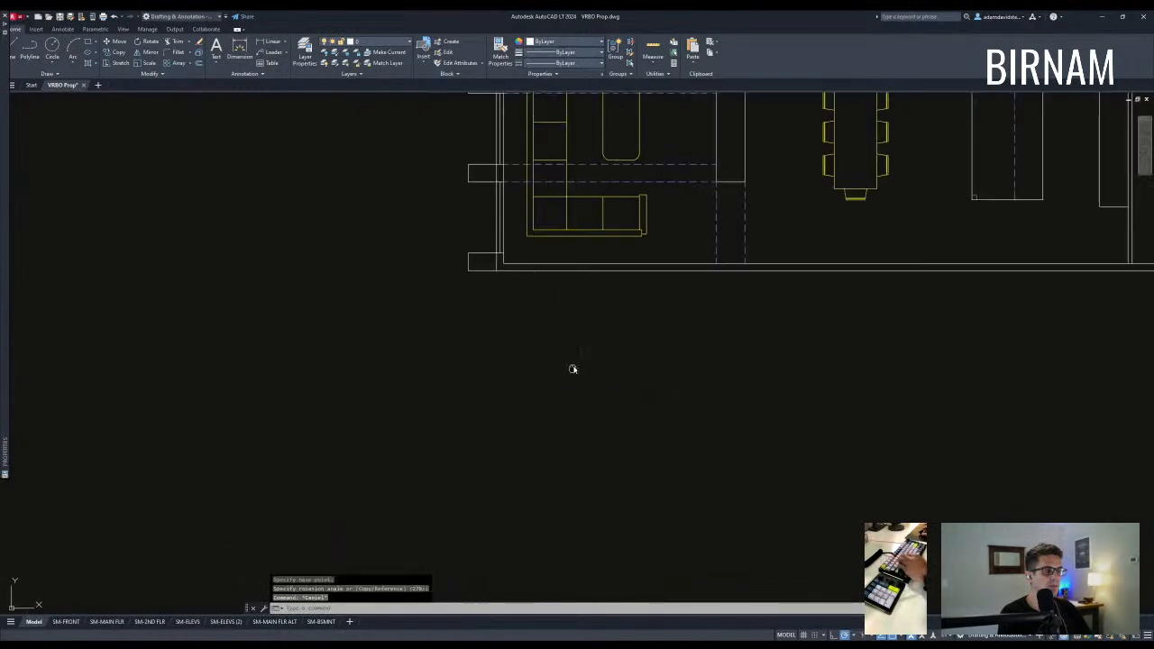
{"action": "left_click", "coordinate": [453, 437]}
{"action": "scroll", "coordinate": [410, 414], "scroll_direction": "down", "scroll_amount": 2}
{"action": "left_click", "coordinate": [384, 231]}
{"action": "type", "text": "m"}
{"action": "key", "text": "Return"}
{"action": "key", "text": "Escape"}
{"action": "key", "text": "Escape"}
Try mirroring the short end's columns and window wall onto the upper long wall, erasing the source objects.
{"action": "left_click", "coordinate": [379, 425]}
{"action": "left_click", "coordinate": [456, 213]}
{"action": "type", "text": "mi"}
{"action": "key", "text": "Return"}
{"action": "left_click", "coordinate": [448, 230]}
{"action": "left_click", "coordinate": [472, 256]}
{"action": "type", "text": "y"}
{"action": "key", "text": "Return"}
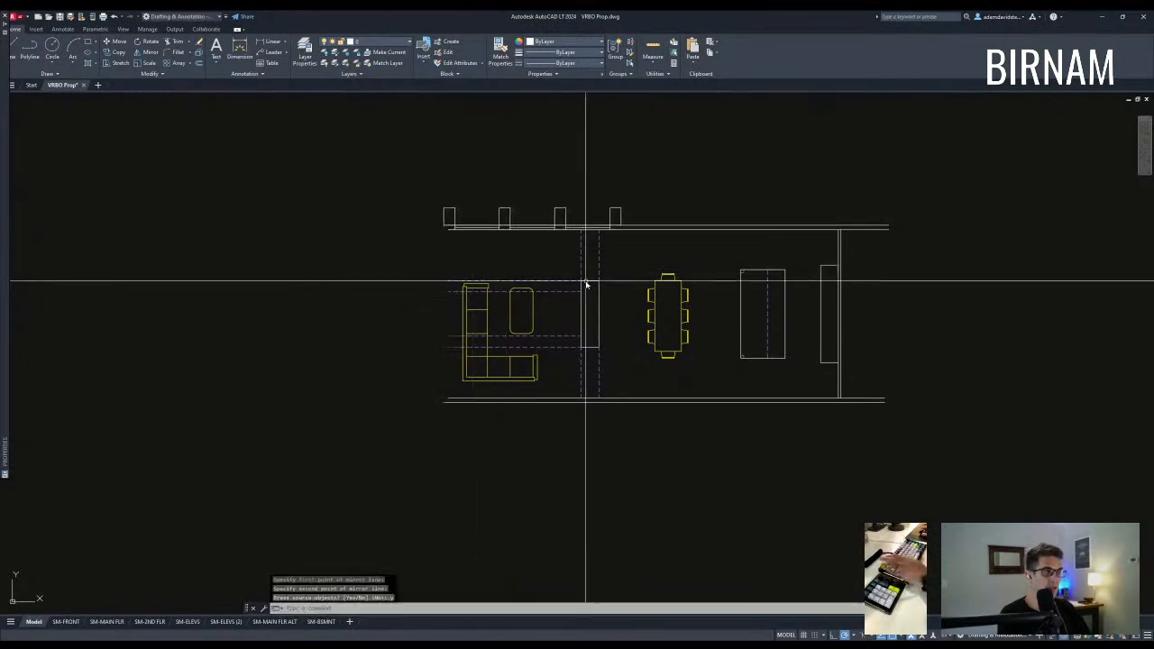
Undo the mirroring of the short end's columns and window wall.
{"action": "middle_click_drag", "start_coordinate": [586, 281], "coordinate": [550, 277]}
{"action": "key", "text": "Escape"}
{"action": "key", "text": "ctrl+z"}
{"action": "key", "text": "ctrl+z"}
{"action": "key", "text": "Escape"}
{"action": "key", "text": "Escape"}
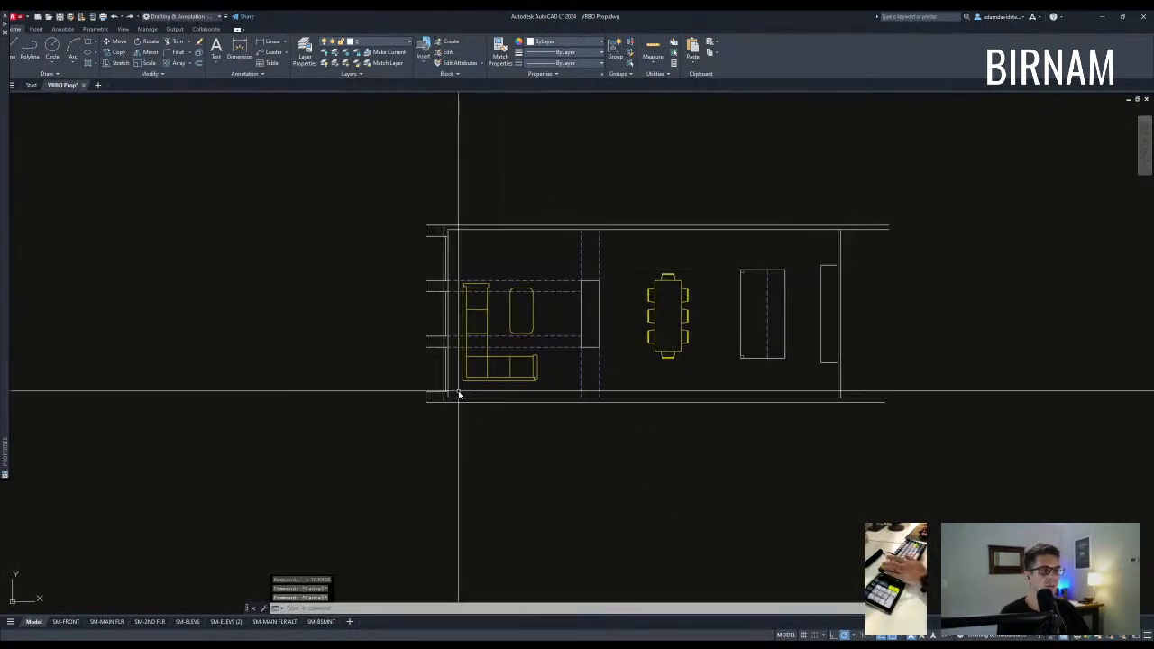
Mirror only the four columns and the windows between them from the short end onto the upper long wall, erasing the source objects.
{"action": "scroll", "coordinate": [431, 396], "scroll_direction": "up", "scroll_amount": 4}
{"action": "left_click", "coordinate": [441, 438]}
{"action": "left_click", "coordinate": [406, 382]}
{"action": "left_click", "coordinate": [384, 396]}
{"action": "scroll", "coordinate": [461, 261], "scroll_direction": "down", "scroll_amount": 2}
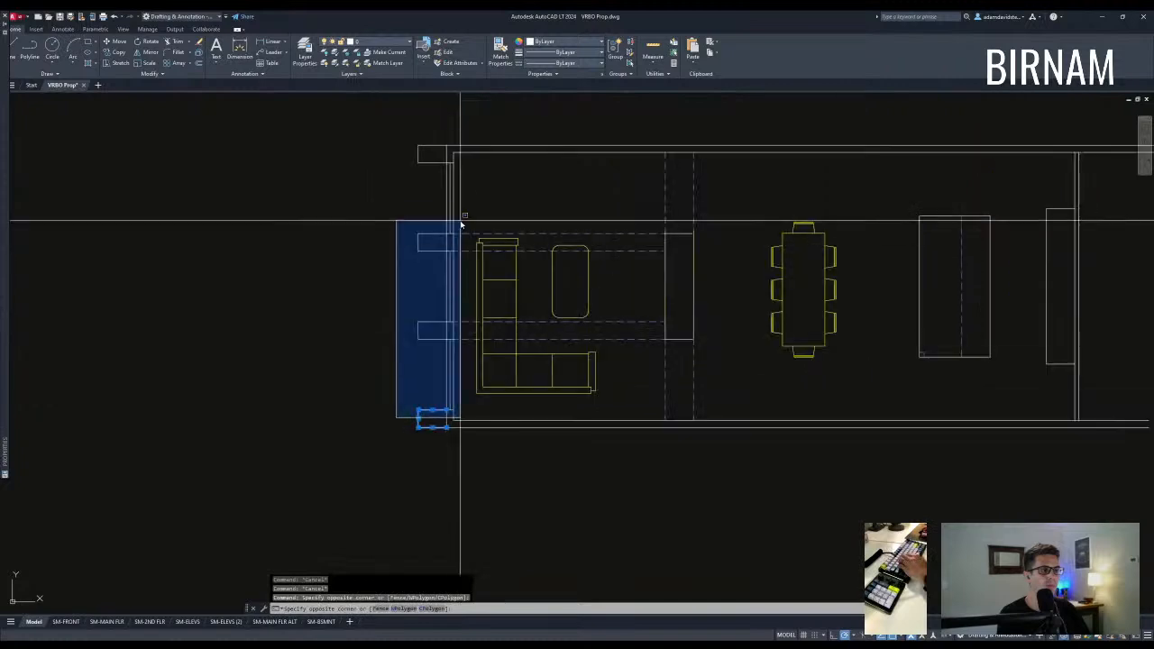
{"action": "left_click", "coordinate": [459, 225]}
{"action": "left_click", "coordinate": [417, 277]}
{"action": "left_click", "coordinate": [471, 142]}
{"action": "type", "text": "mi"}
{"action": "key", "text": "Return"}
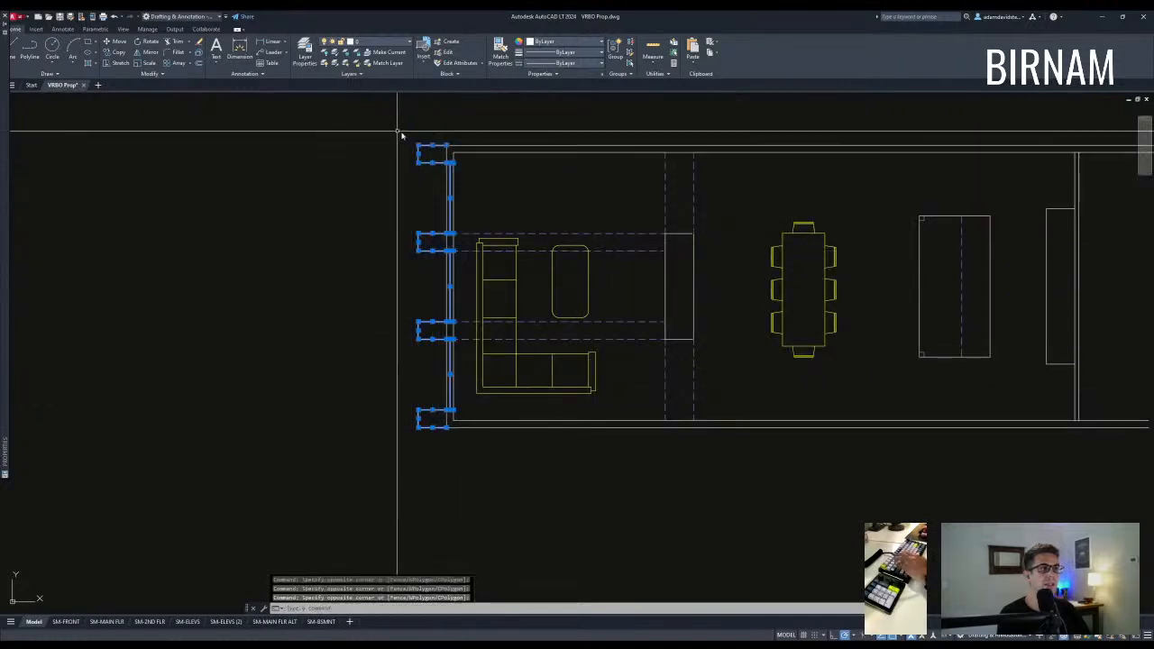
{"action": "key", "text": "Escape"}
{"action": "key", "text": "Escape"}
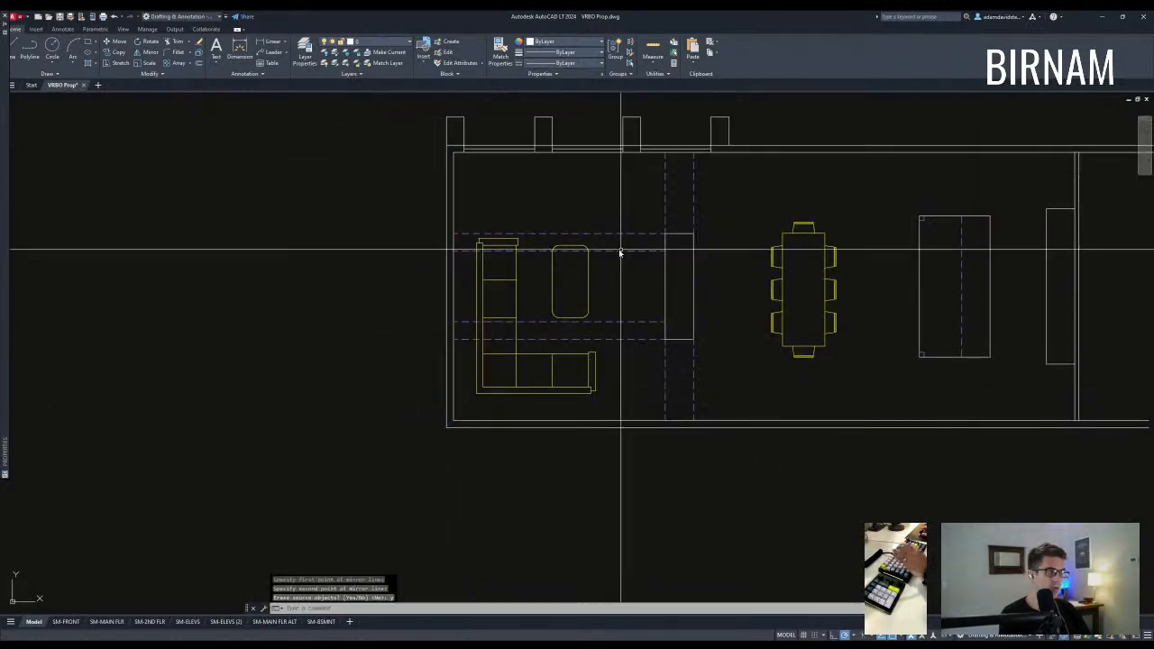
{"action": "scroll", "coordinate": [621, 249], "scroll_direction": "down", "scroll_amount": 2}
{"action": "scroll", "coordinate": [587, 330], "scroll_direction": "up", "scroll_amount": 2}
{"action": "left_click", "coordinate": [549, 346]}
{"action": "left_click", "coordinate": [491, 318]}
{"action": "left_click", "coordinate": [477, 367]}
{"action": "left_click", "coordinate": [548, 249]}
{"action": "left_click", "coordinate": [549, 244]}
{"action": "key", "text": "Escape"}
{"action": "key", "text": "Escape"}
Move the narrow rectangle and its vertical dashed lines toward the dining table, aligning their left edge with the fourth column.
{"action": "left_click", "coordinate": [557, 191]}
{"action": "left_click", "coordinate": [444, 165]}
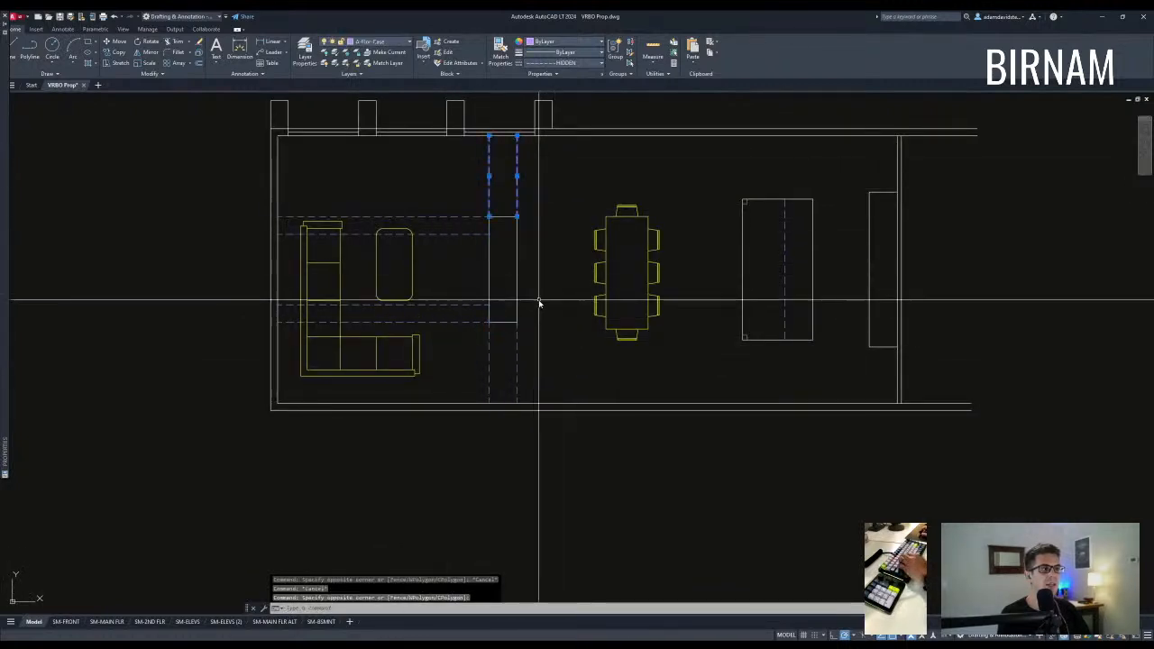
{"action": "type", "text": "m"}
{"action": "key", "text": "Return"}
{"action": "left_click", "coordinate": [489, 135]}
{"action": "left_click", "coordinate": [531, 135]}
{"action": "key", "text": "Escape"}
{"action": "scroll", "coordinate": [559, 315], "scroll_direction": "down", "scroll_amount": 2}
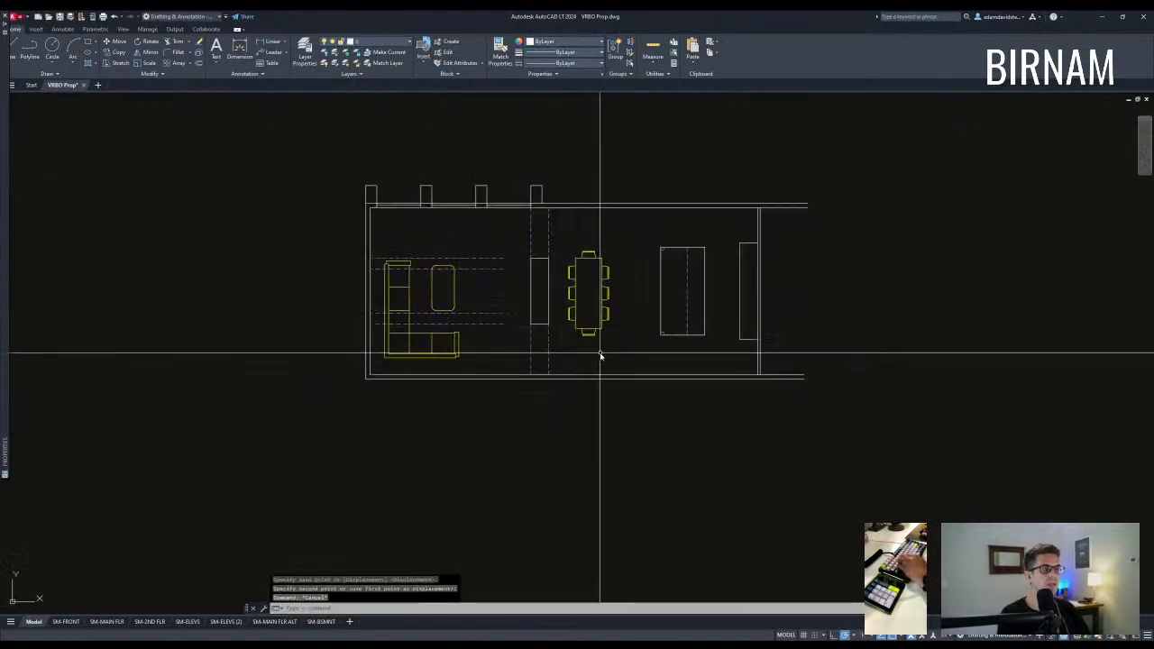
Move the sectional sofa and coffee table inward, away from the short end wall of the rotated plan.
{"action": "middle_click_drag", "start_coordinate": [547, 345], "coordinate": [541, 373]}
{"action": "left_click", "coordinate": [470, 380]}
{"action": "left_click", "coordinate": [403, 360]}
{"action": "type", "text": "m"}
{"action": "key", "text": "Return"}
{"action": "left_click", "coordinate": [414, 364]}
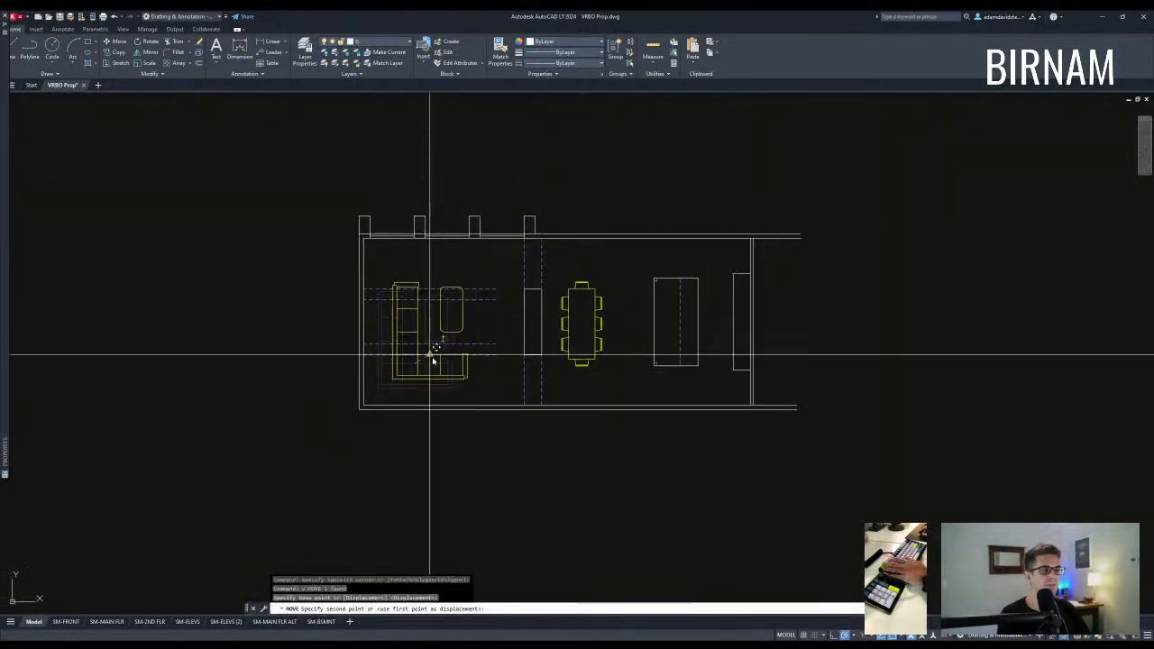
{"action": "left_click", "coordinate": [434, 355]}
Erase the horizontal dashed lines running through the living area of the rotated plan.
{"action": "key", "text": "Escape"}
{"action": "type", "text": "l"}
{"action": "key", "text": "Return"}
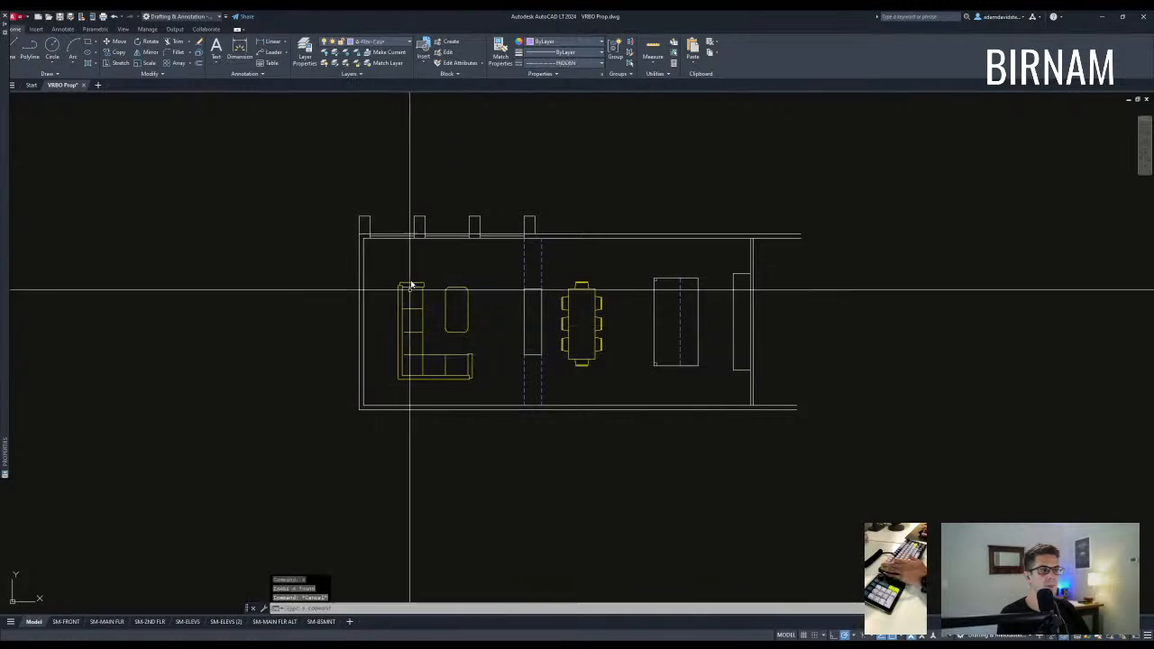
Draw two vertical lines from the second column's edges across the living area to the opposite long wall.
{"action": "left_click", "coordinate": [421, 237]}
{"action": "left_click", "coordinate": [424, 402]}
{"action": "key", "text": "Escape"}
{"action": "type", "text": "a"}
{"action": "key", "text": "space"}
{"action": "left_click", "coordinate": [414, 239]}
{"action": "left_click", "coordinate": [414, 406]}
{"action": "key", "text": "Escape"}
Draw two vertical lines from the third column's edges across the plan to the opposite long wall.
{"action": "type", "text": "a"}
{"action": "key", "text": "space"}
{"action": "left_click", "coordinate": [469, 237]}
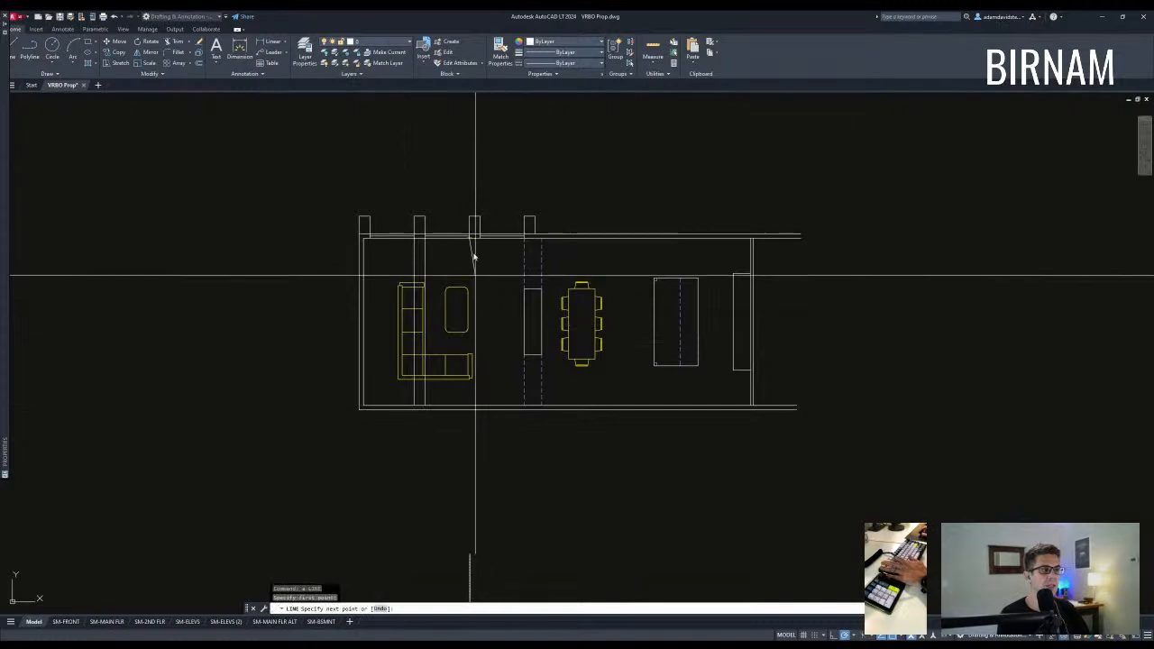
{"action": "left_click", "coordinate": [471, 406]}
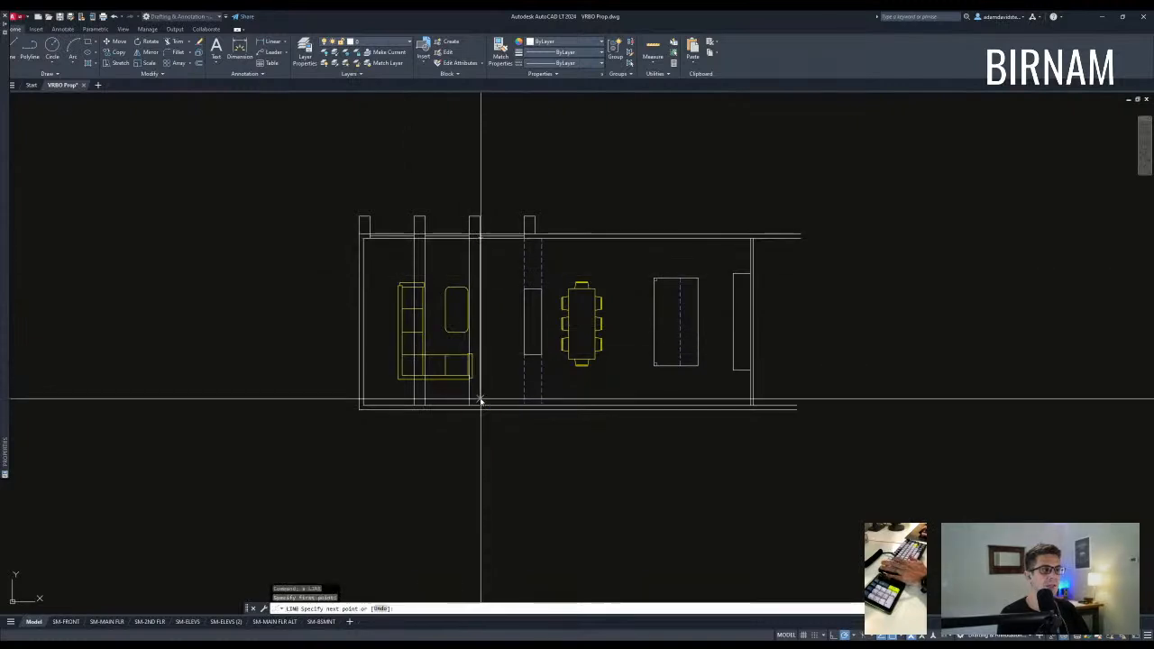
{"action": "key", "text": "Escape"}
{"action": "key", "text": "Escape"}
Compare the rotated plan variant with the original vertical floor plan and the elevation.
{"action": "scroll", "coordinate": [548, 353], "scroll_direction": "down", "scroll_amount": 2}
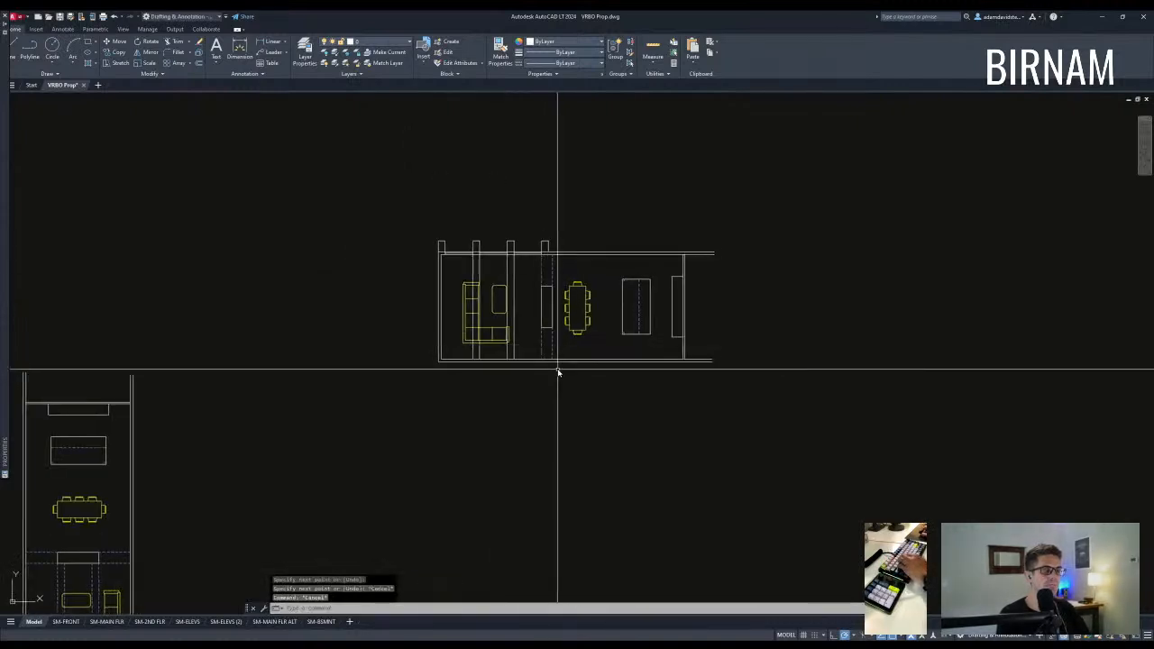
{"action": "scroll", "coordinate": [523, 341], "scroll_direction": "down", "scroll_amount": 3}
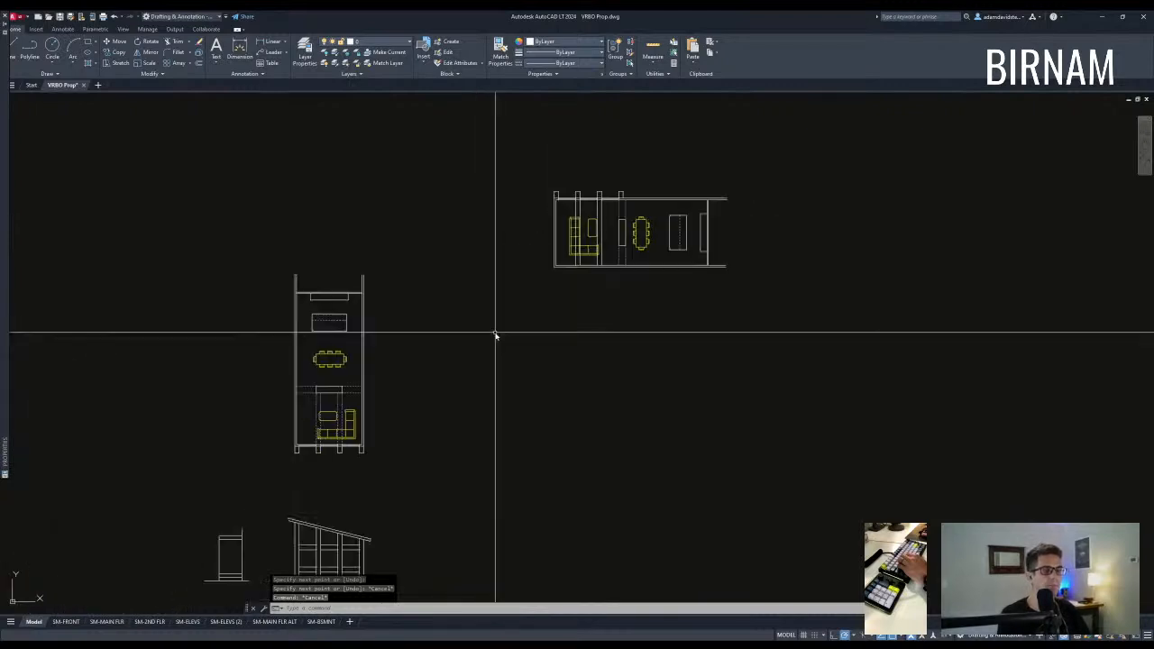
{"action": "middle_click_drag", "start_coordinate": [577, 296], "coordinate": [574, 319]}
{"action": "middle_click_drag", "start_coordinate": [528, 383], "coordinate": [553, 358]}
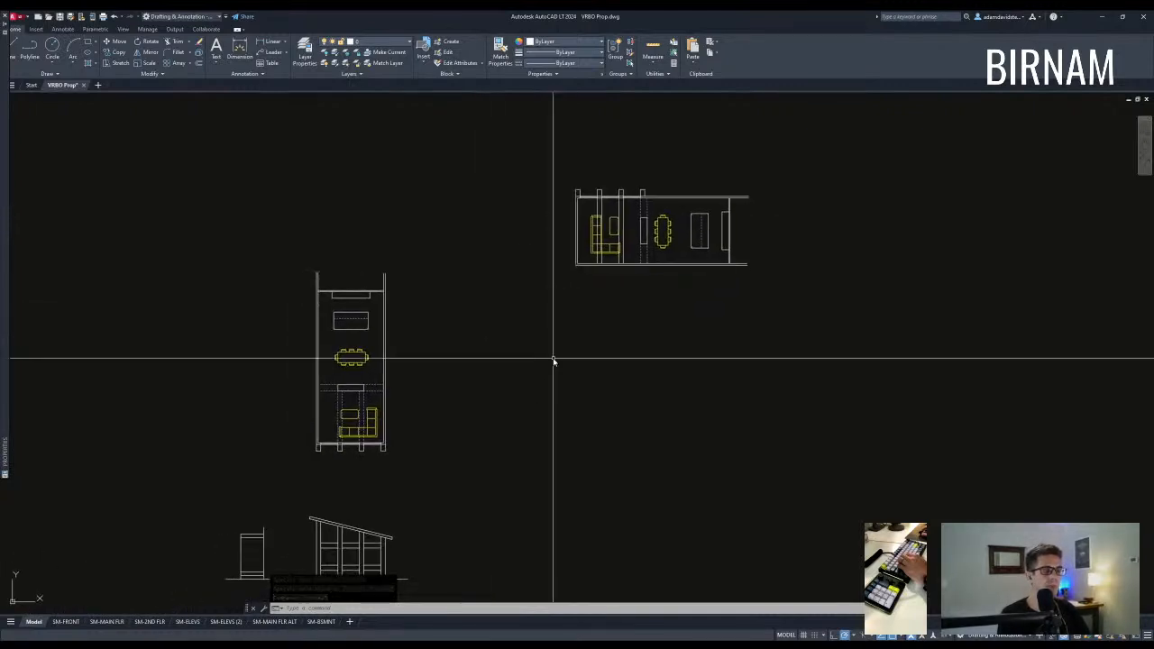
{"action": "middle_click_drag", "start_coordinate": [606, 287], "coordinate": [598, 332]}
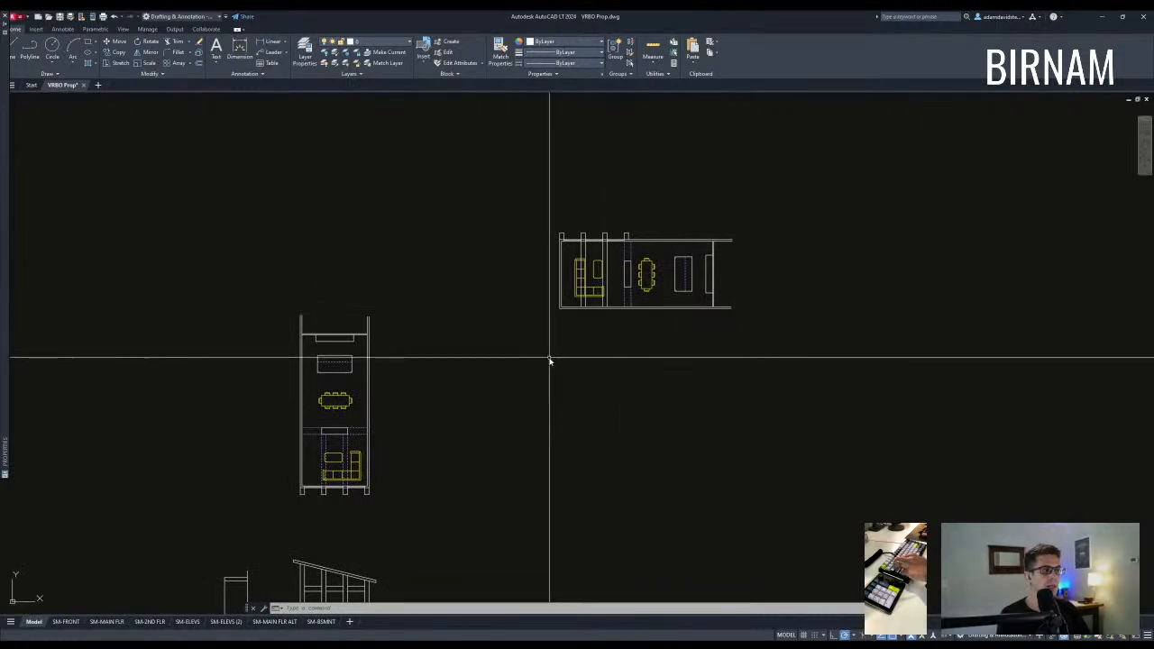
{"action": "scroll", "coordinate": [549, 360], "scroll_direction": "up", "scroll_amount": 4}
{"action": "key", "text": "Escape"}
{"action": "key", "text": "Escape"}
{"action": "key", "text": "Escape"}
{"action": "scroll", "coordinate": [545, 364], "scroll_direction": "down", "scroll_amount": 6}
{"action": "middle_click_drag", "start_coordinate": [505, 402], "coordinate": [636, 306]}
{"action": "scroll", "coordinate": [476, 377], "scroll_direction": "up", "scroll_amount": 6}
{"action": "middle_click_drag", "start_coordinate": [477, 374], "coordinate": [596, 367]}
{"action": "left_click", "coordinate": [480, 333]}
{"action": "middle_click_drag", "start_coordinate": [559, 208], "coordinate": [559, 267]}
{"action": "key", "text": "Escape"}
{"action": "key", "text": "Escape"}
Offset the original plan's left exterior wall line outward, away from the room.
{"action": "middle_click_drag", "start_coordinate": [566, 409], "coordinate": [555, 380]}
{"action": "key", "text": "Escape"}
{"action": "key", "text": "Escape"}
{"action": "type", "text": "f"}
{"action": "key", "text": "space"}
{"action": "type", "text": "1"}
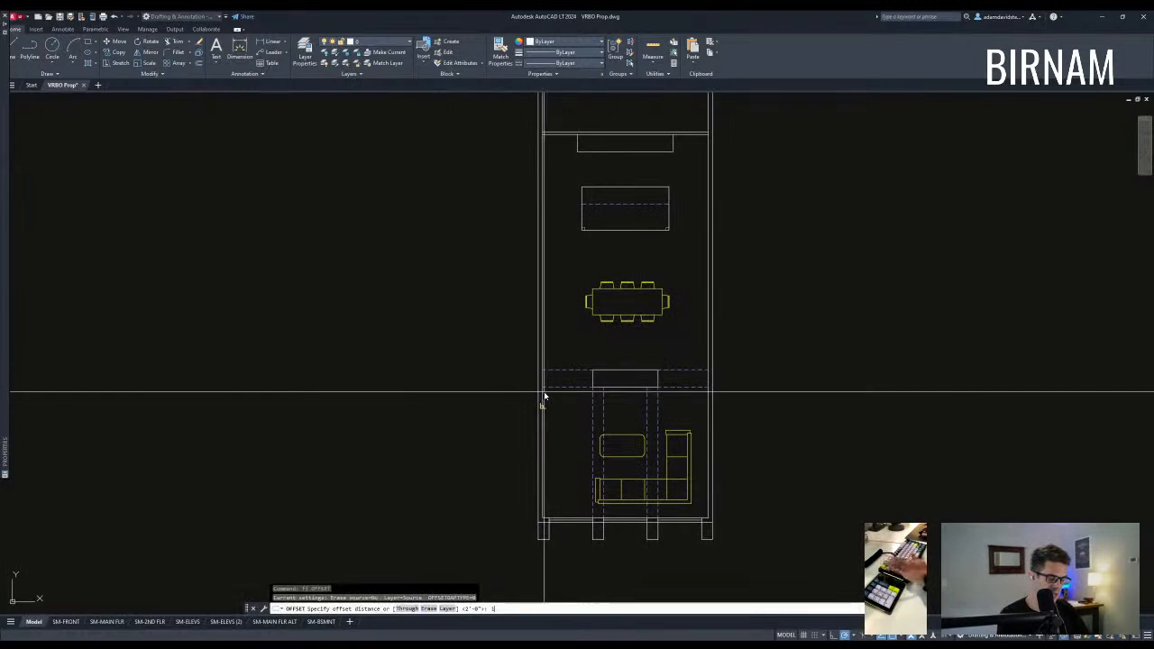
{"action": "key", "text": "space"}
{"action": "left_click", "coordinate": [539, 344]}
{"action": "key", "text": "space"}
Draw a horizontal line from the exterior wall to the offset line, level with the lower horizontal dashed line.
{"action": "type", "text": "l"}
{"action": "key", "text": "space"}
{"action": "left_click", "coordinate": [434, 389]}
{"action": "key", "text": "Escape"}
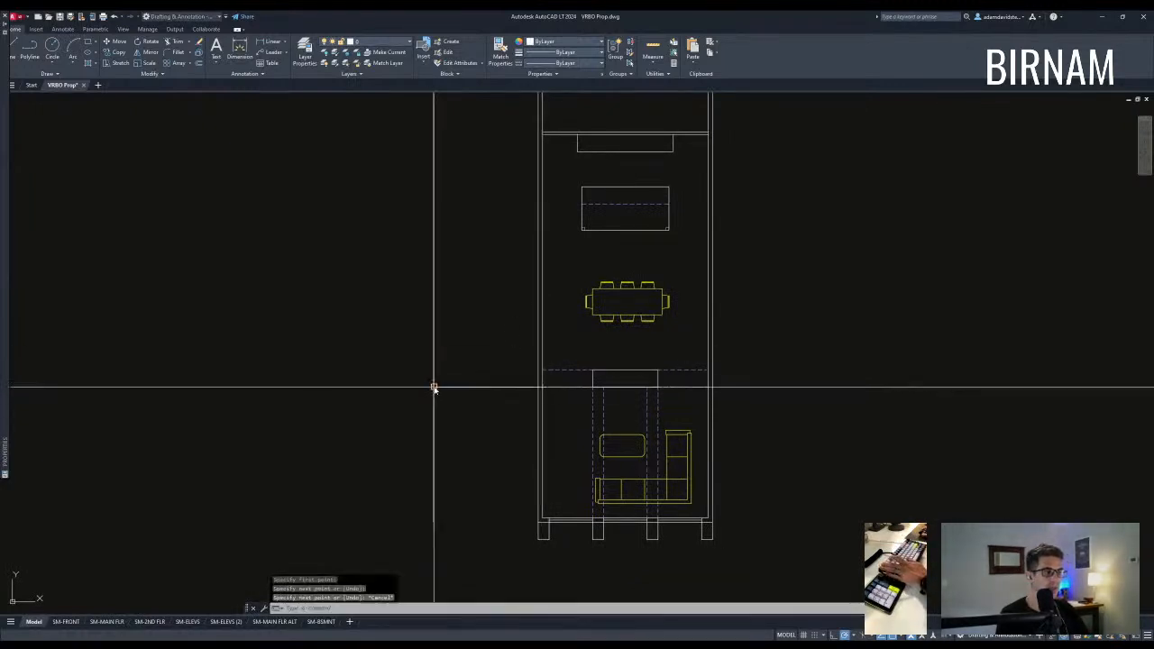
{"action": "key", "text": "Escape"}
Copy the horizontal line between the exterior wall and the offset line 12 feet upward.
{"action": "left_click", "coordinate": [491, 403]}
{"action": "left_click", "coordinate": [469, 358]}
{"action": "type", "text": "co"}
{"action": "key", "text": "space"}
{"action": "left_click", "coordinate": [506, 359]}
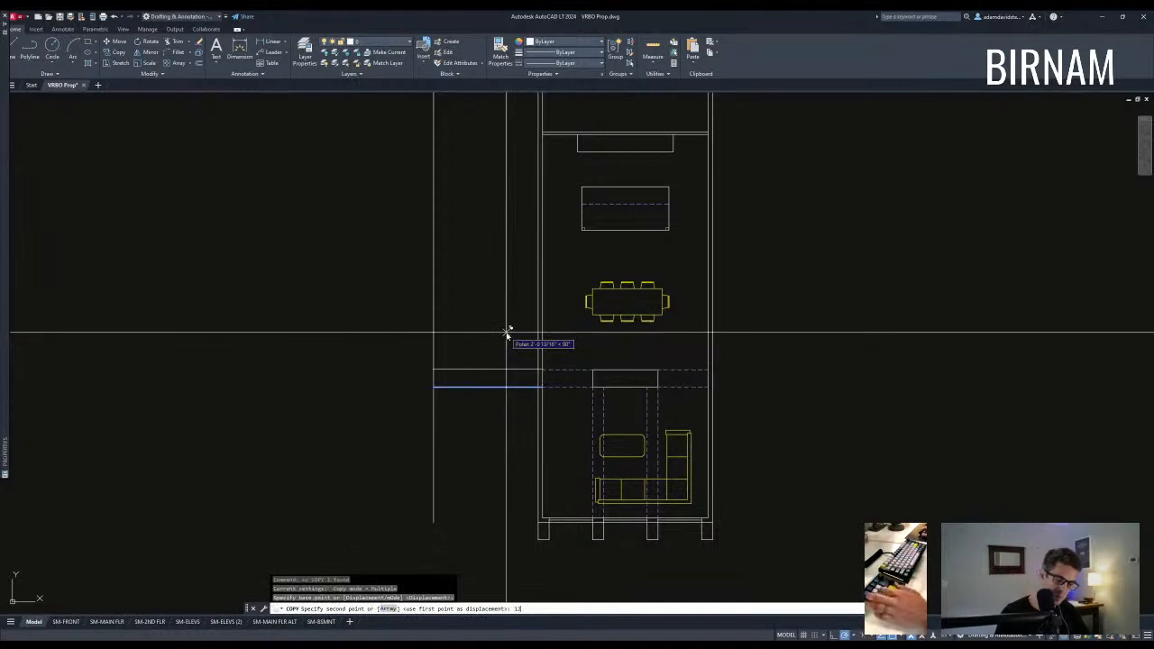
{"action": "key", "text": "Escape"}
{"action": "key", "text": "Escape"}
Move both horizontal lines so the lower one aligns with the plan's upper horizontal dashed line.
{"action": "middle_click_drag", "start_coordinate": [509, 312], "coordinate": [507, 343]}
{"action": "left_click", "coordinate": [508, 346]}
{"action": "left_click", "coordinate": [498, 293]}
{"action": "type", "text": "m"}
{"action": "key", "text": "Escape"}
{"action": "key", "text": "Escape"}
{"action": "left_click", "coordinate": [530, 442]}
{"action": "left_click", "coordinate": [483, 264]}
{"action": "type", "text": "m"}
{"action": "key", "text": "space"}
{"action": "left_click", "coordinate": [542, 419]}
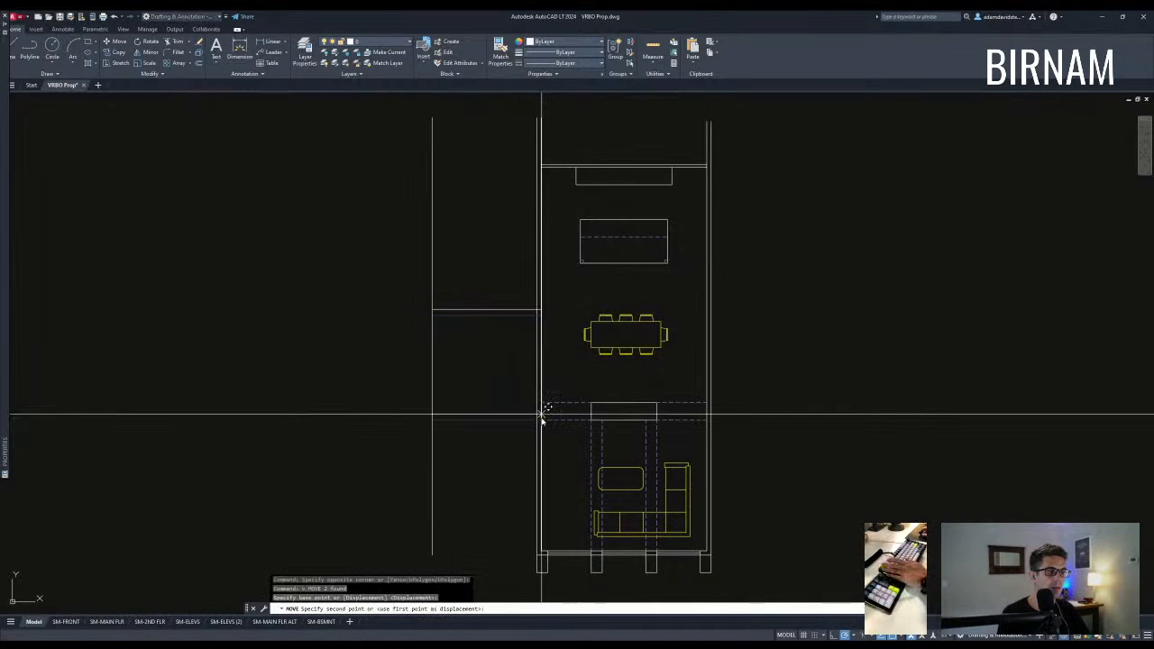
{"action": "left_click", "coordinate": [542, 402]}
Trim the offset vertical line above and below the two horizontal lines to leave a closed side box.
{"action": "type", "text": "tr"}
{"action": "key", "text": "space"}
{"action": "left_click", "coordinate": [483, 433]}
{"action": "left_click", "coordinate": [421, 271]}
{"action": "key", "text": "space"}
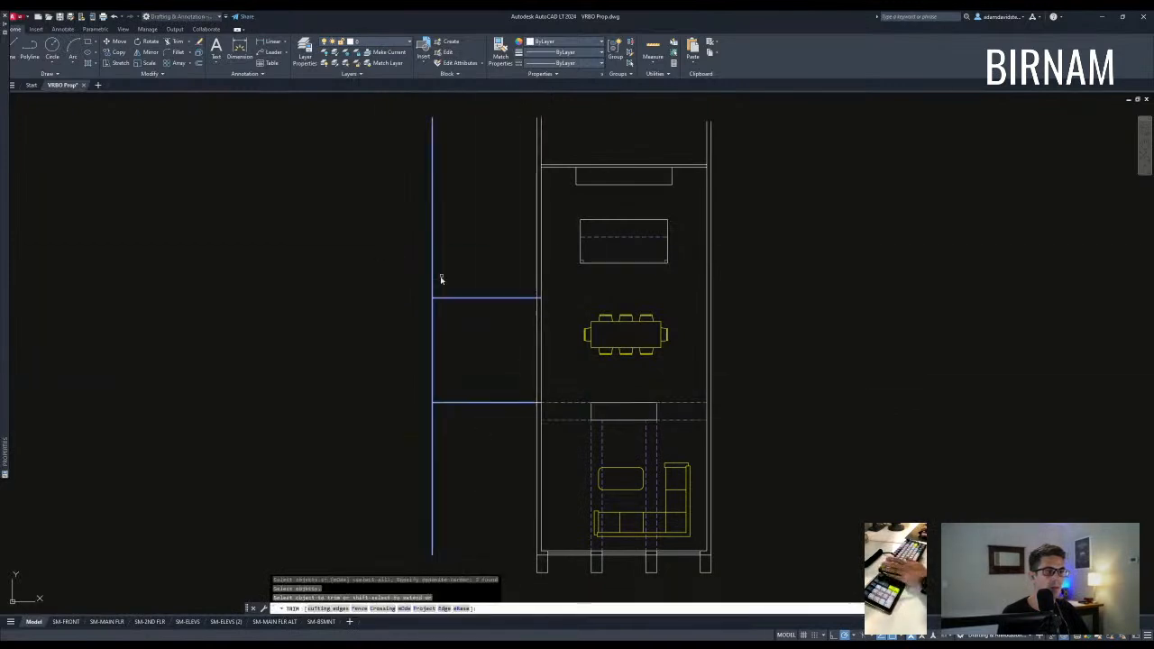
{"action": "key", "text": "Escape"}
Examine the side box in relation to the vertical plan, the rotated variant and the front elevation.
{"action": "scroll", "coordinate": [506, 365], "scroll_direction": "down", "scroll_amount": 3}
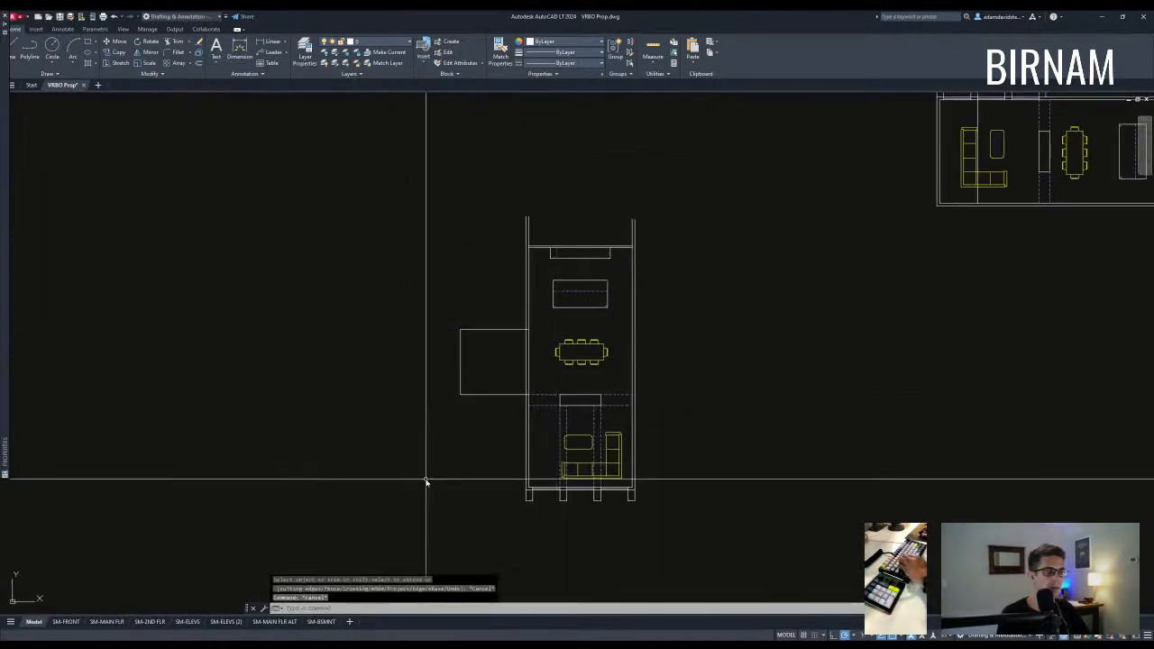
{"action": "left_click", "coordinate": [426, 515]}
{"action": "key", "text": "Escape"}
{"action": "scroll", "coordinate": [583, 368], "scroll_direction": "down", "scroll_amount": 3}
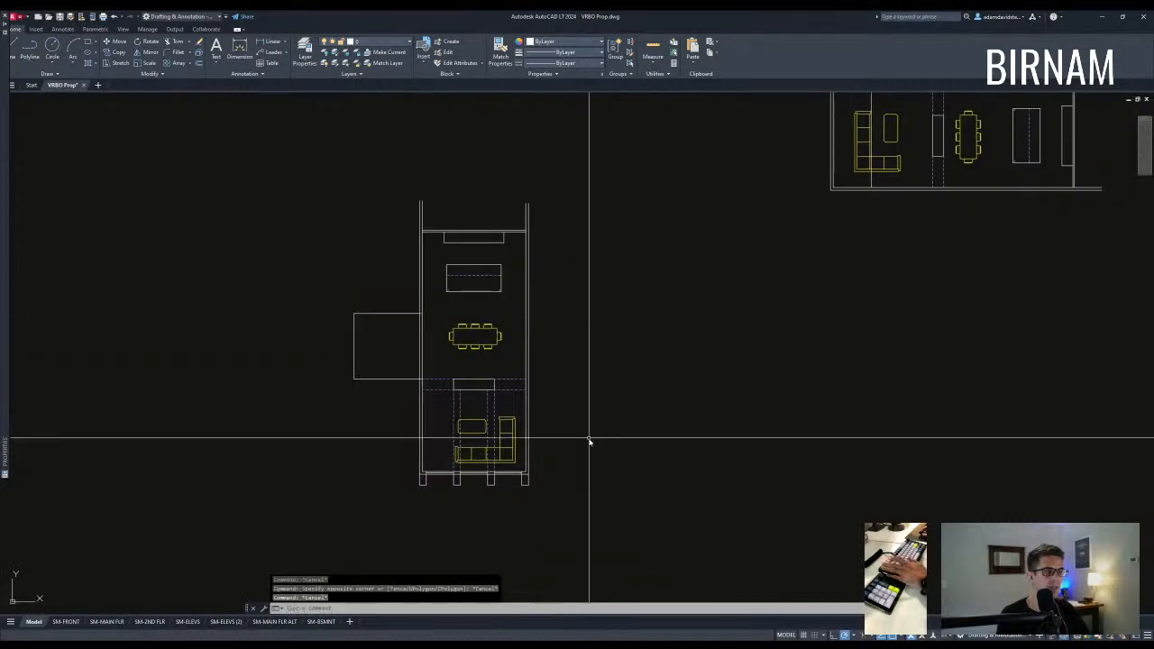
{"action": "middle_click_drag", "start_coordinate": [575, 396], "coordinate": [572, 376]}
{"action": "scroll", "coordinate": [564, 330], "scroll_direction": "up", "scroll_amount": 3}
{"action": "scroll", "coordinate": [565, 348], "scroll_direction": "down", "scroll_amount": 3}
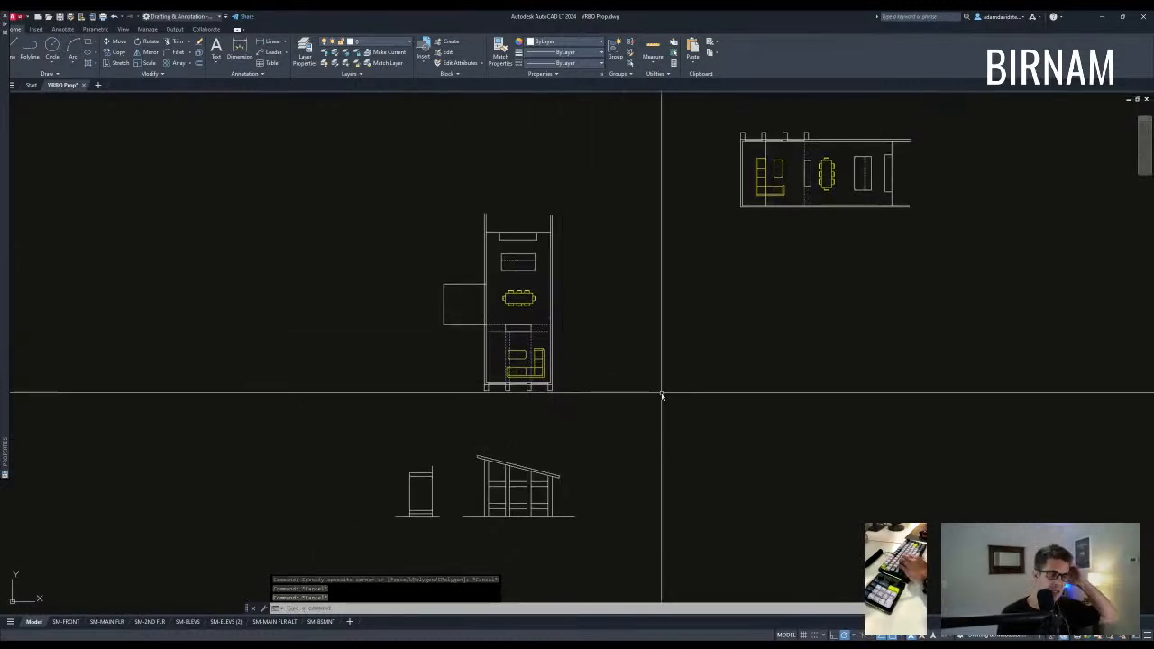
{"action": "key", "text": "Escape"}
{"action": "middle_click_drag", "start_coordinate": [565, 355], "coordinate": [563, 360]}
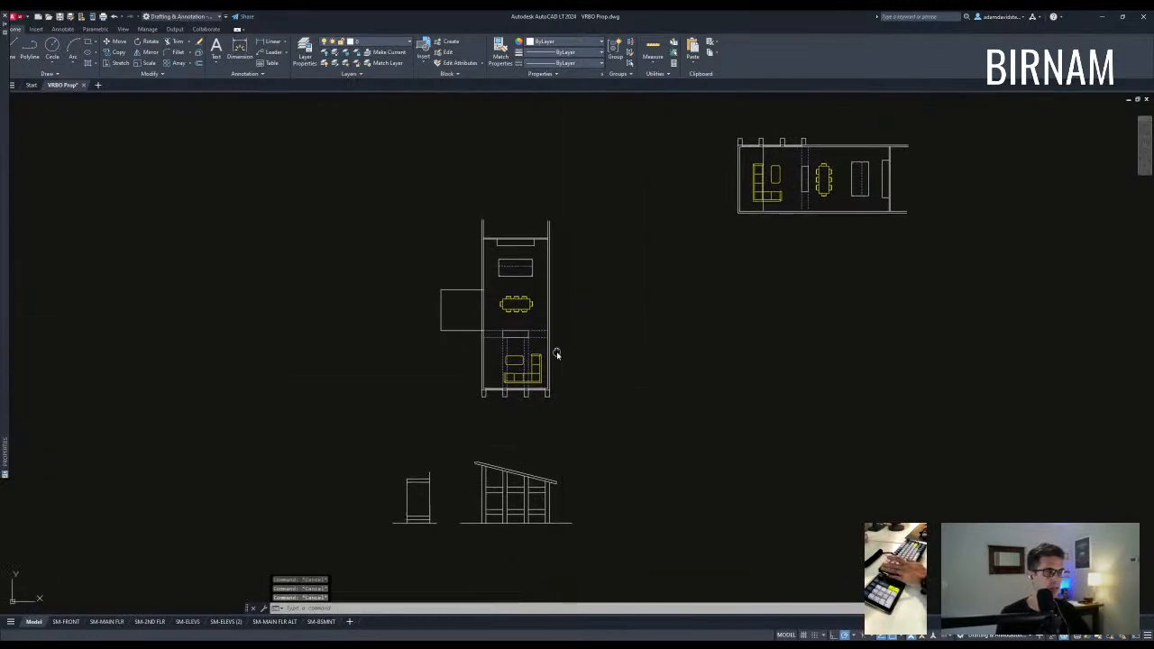
Draw a horizontal line outward from the plan's right exterior wall, near the upper horizontal dashed line.
{"action": "scroll", "coordinate": [550, 316], "scroll_direction": "up", "scroll_amount": 4}
{"action": "key", "text": "l"}
{"action": "key", "text": "Return"}
{"action": "left_click", "coordinate": [536, 381]}
{"action": "scroll", "coordinate": [572, 386], "scroll_direction": "down", "scroll_amount": 2}
{"action": "left_click", "coordinate": [563, 376]}
{"action": "key", "text": "Escape"}
{"action": "key", "text": "Escape"}
Offset the new horizontal line 6 inches to form the second face of the extension wall.
{"action": "middle_click_drag", "start_coordinate": [489, 328], "coordinate": [520, 361]}
{"action": "key", "text": "Escape"}
{"action": "type", "text": "fs"}
{"action": "key", "text": "Return"}
{"action": "type", "text": "6"}
{"action": "key", "text": "Return"}
{"action": "left_click", "coordinate": [512, 411]}
{"action": "left_click", "coordinate": [502, 385]}
{"action": "left_click", "coordinate": [494, 409]}
{"action": "left_click", "coordinate": [489, 394]}
{"action": "key", "text": "Escape"}
{"action": "key", "text": "Escape"}
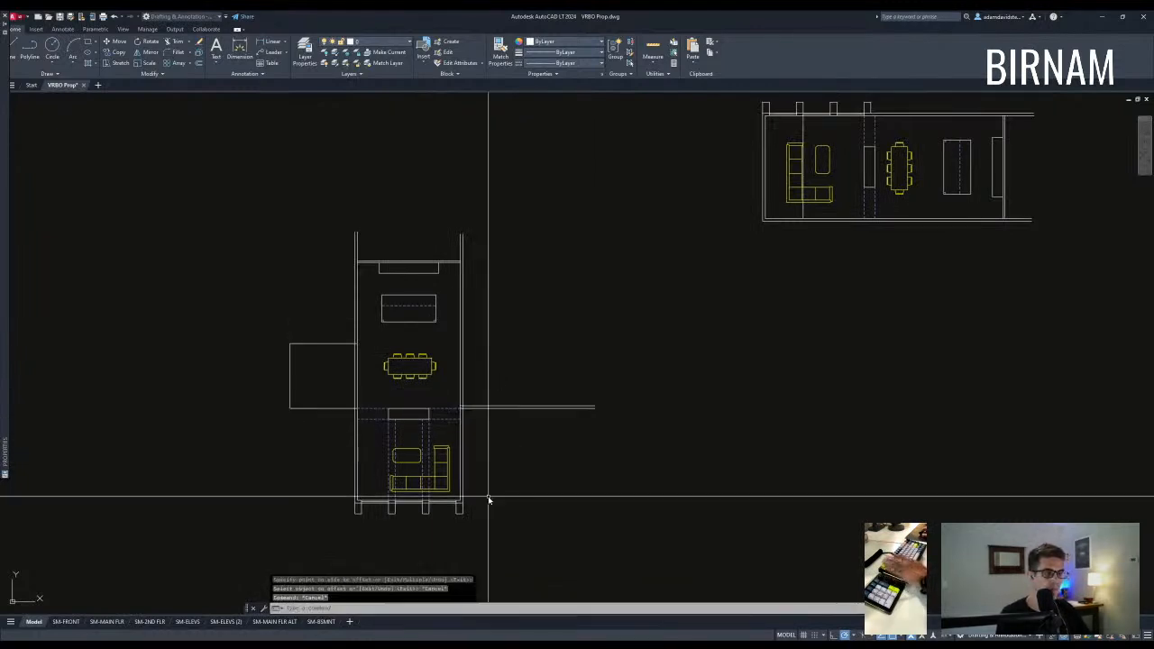
Move the two extension wall lines 18 inches downward.
{"action": "scroll", "coordinate": [489, 500], "scroll_direction": "up", "scroll_amount": 2}
{"action": "type", "text": "di"}
{"action": "key", "text": "Return"}
{"action": "left_click", "coordinate": [448, 358]}
{"action": "middle_click_drag", "start_coordinate": [463, 374], "coordinate": [466, 379]}
{"action": "left_click", "coordinate": [550, 378]}
{"action": "left_click", "coordinate": [528, 342]}
{"action": "type", "text": "v"}
{"action": "key", "text": "Return"}
{"action": "left_click", "coordinate": [537, 293]}
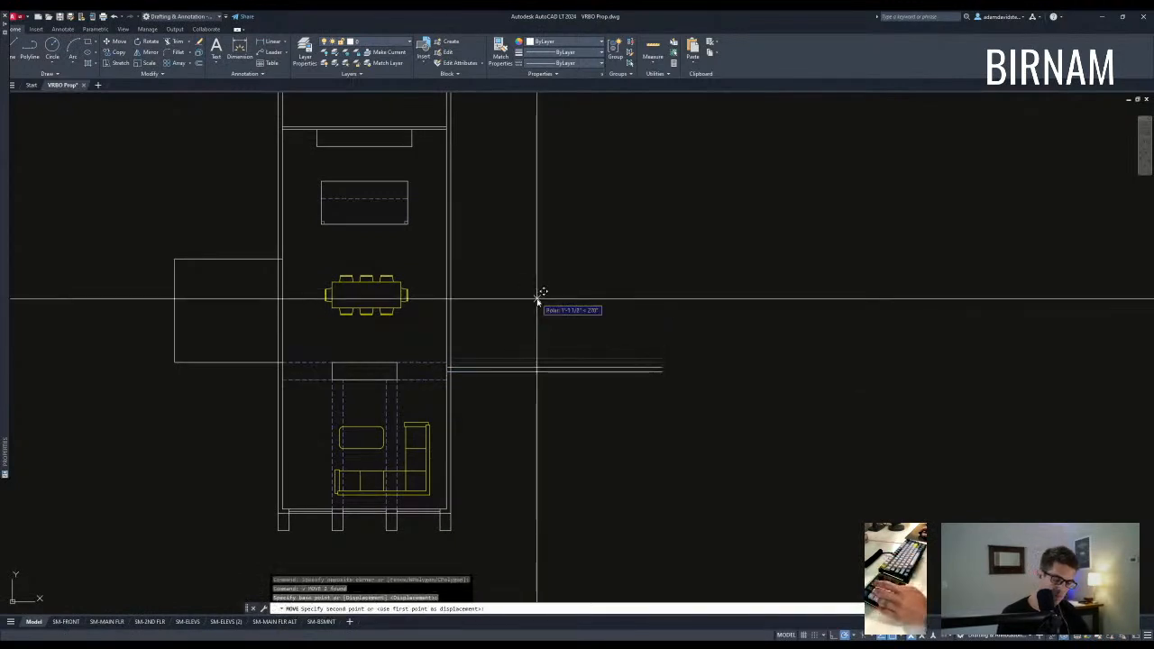
{"action": "type", "text": "18"}
{"action": "key", "text": "Return"}
Measure the distance from the right wall's lower exterior corner up to the extension wall.
{"action": "type", "text": "da"}
{"action": "key", "text": "Return"}
{"action": "left_click", "coordinate": [451, 513]}
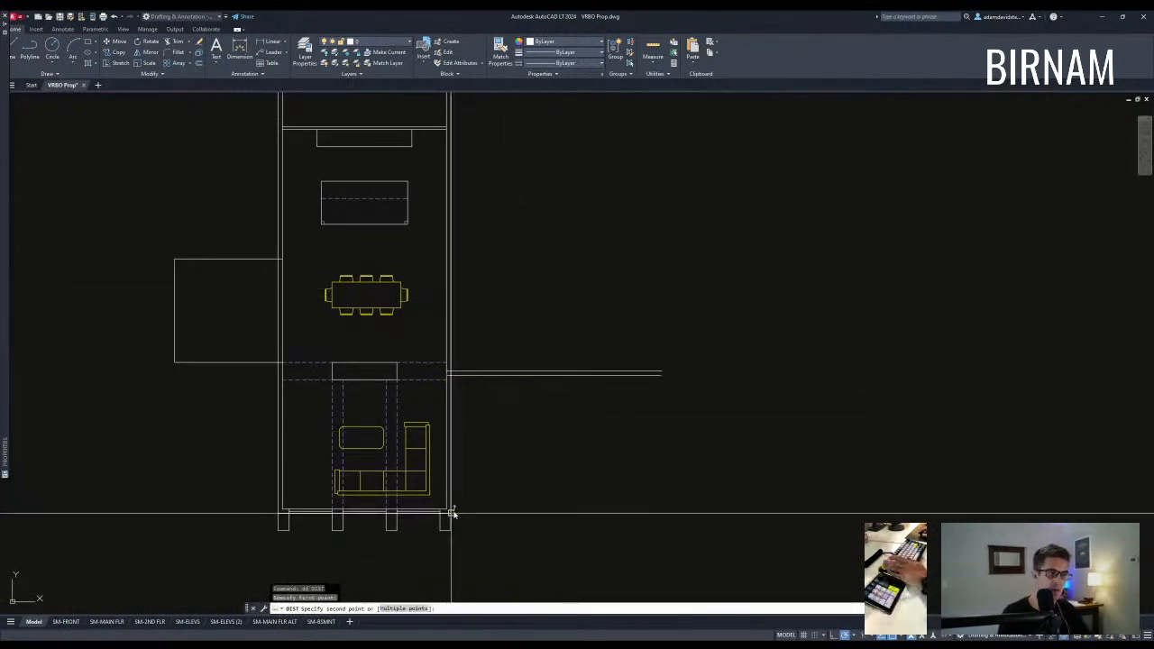
{"action": "left_click", "coordinate": [451, 375]}
{"action": "mouse_move", "coordinate": [486, 331]}
{"action": "middle_mouse_down"}
{"action": "mouse_move", "coordinate": [479, 420]}
{"action": "mouse_move", "coordinate": [494, 433]}
{"action": "mouse_move", "coordinate": [510, 332]}
{"action": "mouse_move", "coordinate": [460, 313]}
{"action": "mouse_move", "coordinate": [497, 342]}
{"action": "middle_mouse_up"}
{"action": "key", "text": "Escape"}
{"action": "key", "text": "Escape"}
Draw a horizontal line from the kitchen island's lower right corner outward past the right exterior wall.
{"action": "scroll", "coordinate": [453, 315], "scroll_direction": "up", "scroll_amount": 2}
{"action": "left_click", "coordinate": [465, 364]}
{"action": "left_click", "coordinate": [680, 362]}
{"action": "key", "text": "Escape"}
Fillet the right exterior wall's inner and outer lines with the matching extension wall lines into a clean corner.
{"action": "scroll", "coordinate": [610, 428], "scroll_direction": "down", "scroll_amount": 2}
{"action": "middle_click_drag", "start_coordinate": [611, 428], "coordinate": [576, 293]}
{"action": "type", "text": "f"}
{"action": "key", "text": "Return"}
{"action": "left_click", "coordinate": [529, 422]}
{"action": "key", "text": "Return"}
{"action": "left_click", "coordinate": [534, 395]}
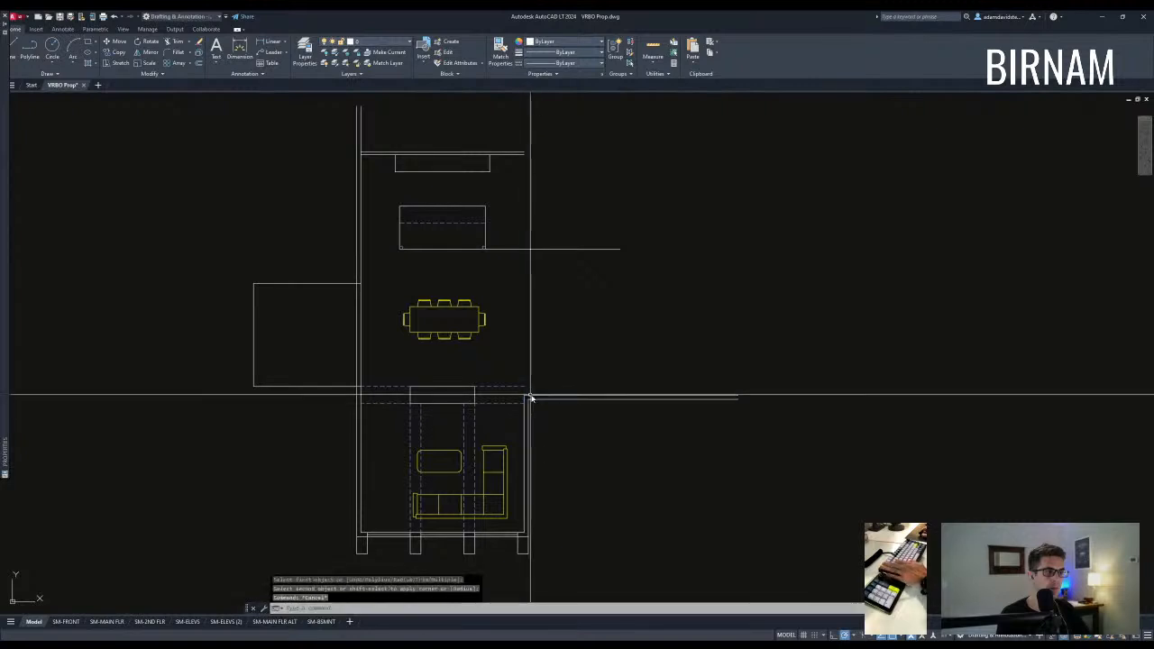
Draw a vertical line from the new corner up to the kitchen end wall and offset it 3 1/2 inches.
{"action": "type", "text": "a"}
{"action": "key", "text": "Return"}
{"action": "left_click", "coordinate": [525, 395]}
{"action": "scroll", "coordinate": [526, 312], "scroll_direction": "down", "scroll_amount": 2}
{"action": "type", "text": "o"}
{"action": "key", "text": "Return"}
{"action": "key", "text": "Return"}
{"action": "key", "text": "Escape"}
Mirror the front elevation's roof and framing about the plan's vertical centreline, erasing the originals.
{"action": "scroll", "coordinate": [569, 387], "scroll_direction": "down", "scroll_amount": 2}
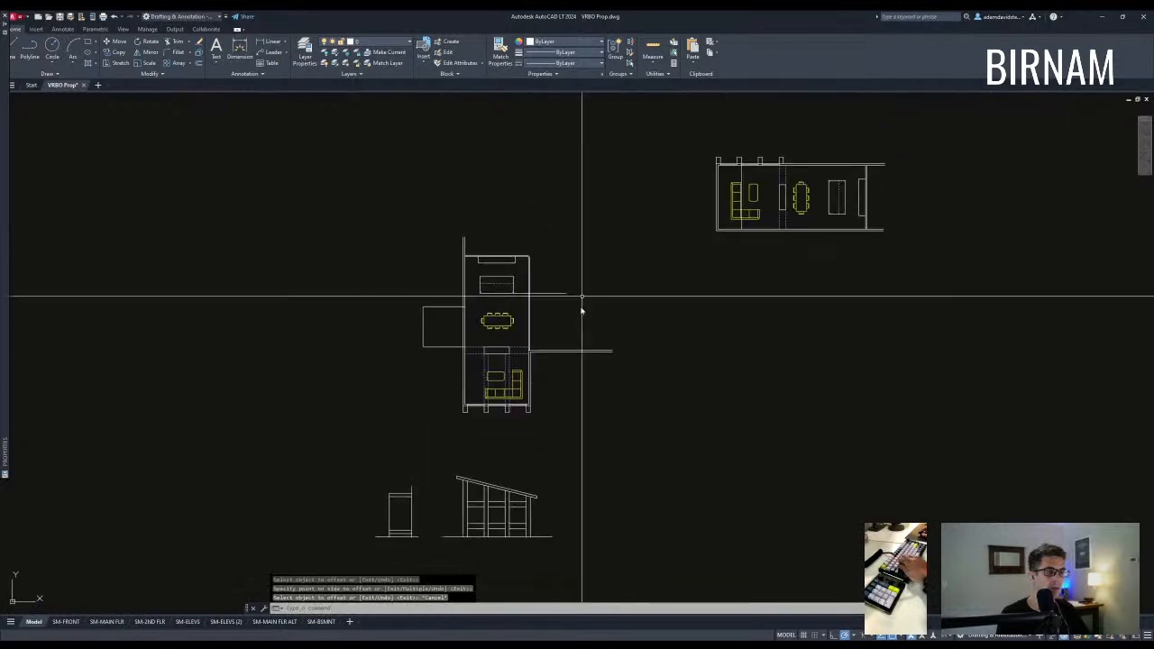
{"action": "scroll", "coordinate": [569, 366], "scroll_direction": "up", "scroll_amount": 2}
{"action": "mouse_move", "coordinate": [568, 395]}
{"action": "middle_mouse_down"}
{"action": "mouse_move", "coordinate": [568, 382]}
{"action": "mouse_move", "coordinate": [585, 408]}
{"action": "middle_mouse_up"}
{"action": "scroll", "coordinate": [480, 519], "scroll_direction": "up", "scroll_amount": 3}
{"action": "left_click", "coordinate": [446, 508]}
{"action": "left_click", "coordinate": [652, 317]}
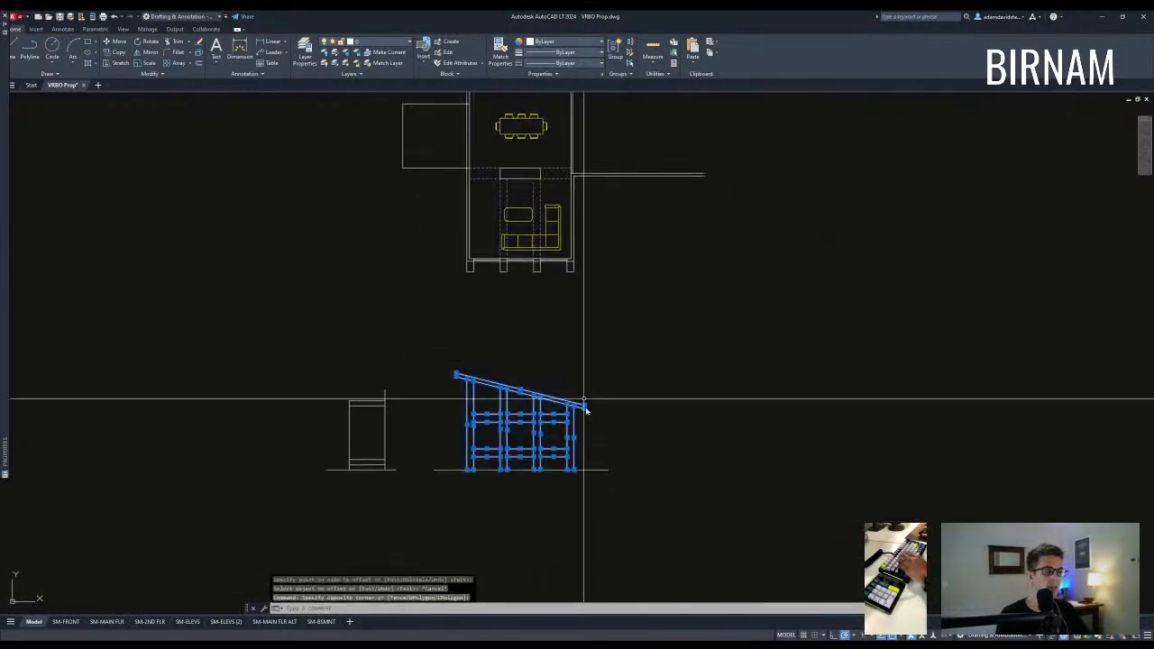
{"action": "type", "text": "_MIRROR"}
{"action": "key", "text": "Return"}
{"action": "left_click", "coordinate": [522, 264]}
{"action": "type", "text": "y"}
{"action": "key", "text": "Return"}
{"action": "middle_click_drag", "start_coordinate": [569, 481], "coordinate": [550, 474]}
{"action": "key", "text": "Escape"}
{"action": "middle_click_drag", "start_coordinate": [553, 399], "coordinate": [529, 460]}
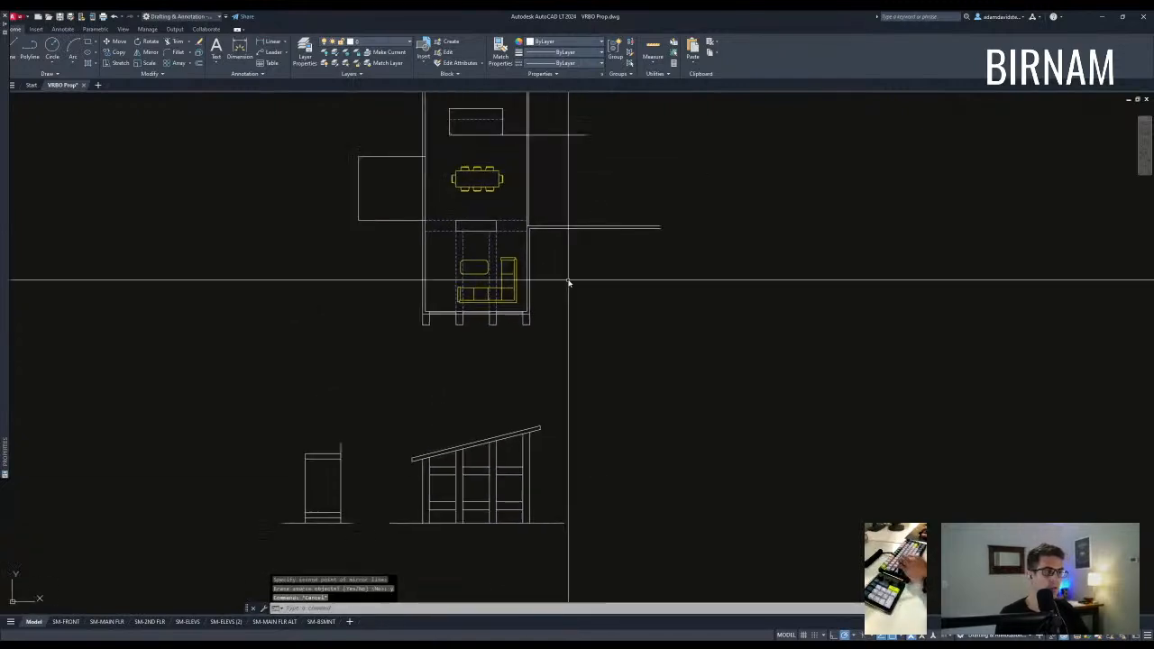
Undo the mirroring of the front elevation.
{"action": "left_click", "coordinate": [527, 321]}
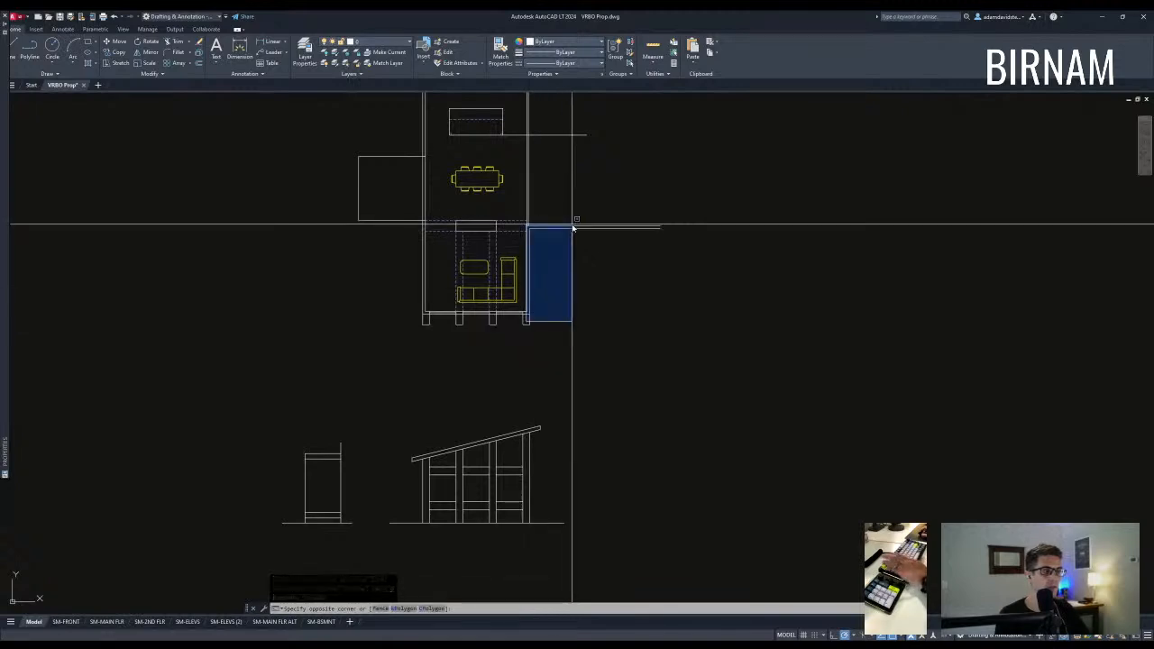
{"action": "key", "text": "Escape"}
{"action": "key", "text": "ctrl+z"}
{"action": "key", "text": "ctrl+z"}
{"action": "middle_click_drag", "start_coordinate": [606, 379], "coordinate": [581, 465]}
{"action": "key", "text": "Escape"}
{"action": "scroll", "coordinate": [541, 460], "scroll_direction": "down", "scroll_amount": 3}
{"action": "type", "text": "l"}
{"action": "key", "text": "Return"}
{"action": "key", "text": "Escape"}
{"action": "key", "text": "Escape"}
{"action": "key", "text": "Escape"}
Copy the two lines of the living area's right exterior wall 24 feet to the right.
{"action": "scroll", "coordinate": [468, 251], "scroll_direction": "up", "scroll_amount": 5}
{"action": "left_click", "coordinate": [499, 330]}
{"action": "left_click", "coordinate": [472, 309]}
{"action": "type", "text": "co"}
{"action": "key", "text": "Return"}
{"action": "left_click", "coordinate": [515, 347]}
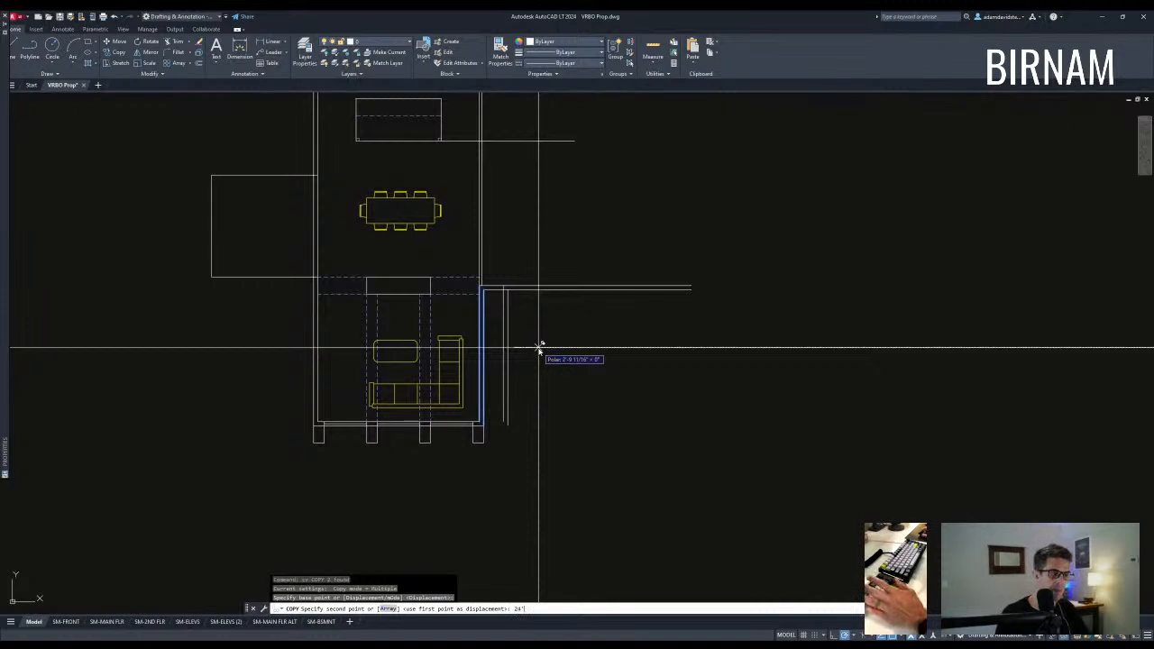
{"action": "key", "text": "Return"}
{"action": "key", "text": "Escape"}
{"action": "key", "text": "Escape"}
Move the copied wall lines upward so they rise from the outer end of the extension wall.
{"action": "scroll", "coordinate": [622, 375], "scroll_direction": "down", "scroll_amount": 2}
{"action": "left_click", "coordinate": [634, 368]}
{"action": "left_click", "coordinate": [600, 331]}
{"action": "type", "text": "v"}
{"action": "key", "text": "Return"}
{"action": "left_click", "coordinate": [705, 361]}
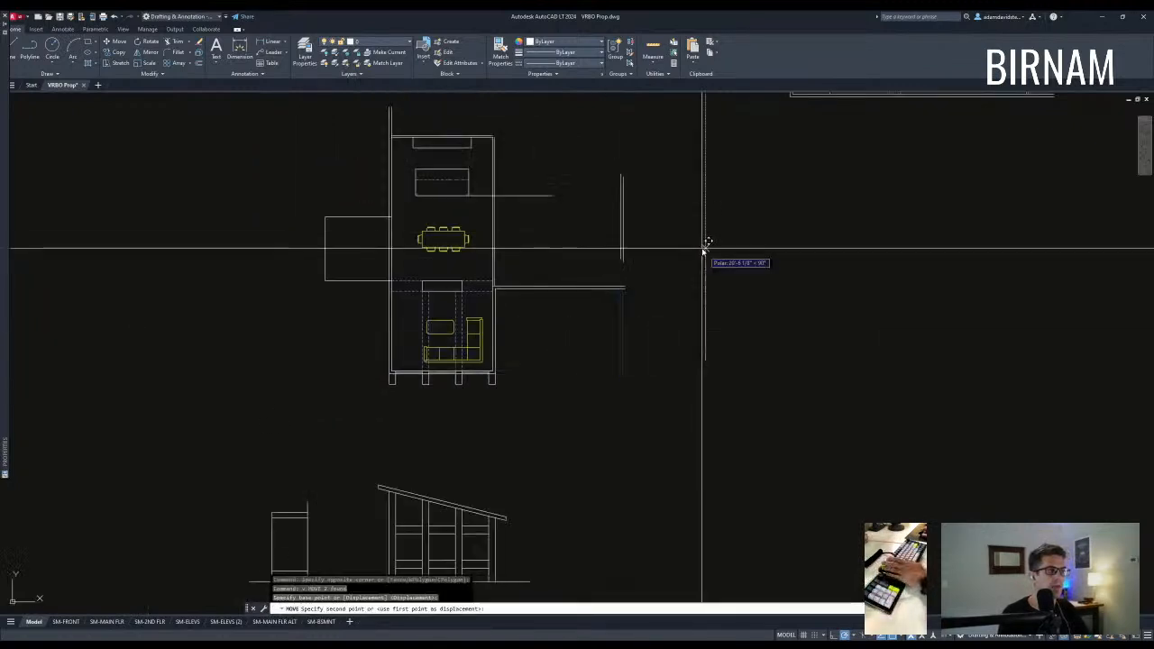
{"action": "key", "text": "Escape"}
{"action": "key", "text": "Escape"}
Stretch the front elevation's ground line to the right, beyond the extension's outer wall.
{"action": "scroll", "coordinate": [531, 340], "scroll_direction": "down", "scroll_amount": 2}
{"action": "middle_click_drag", "start_coordinate": [470, 474], "coordinate": [471, 410]}
{"action": "left_click", "coordinate": [477, 451]}
{"action": "left_click", "coordinate": [436, 426]}
{"action": "left_click", "coordinate": [450, 431]}
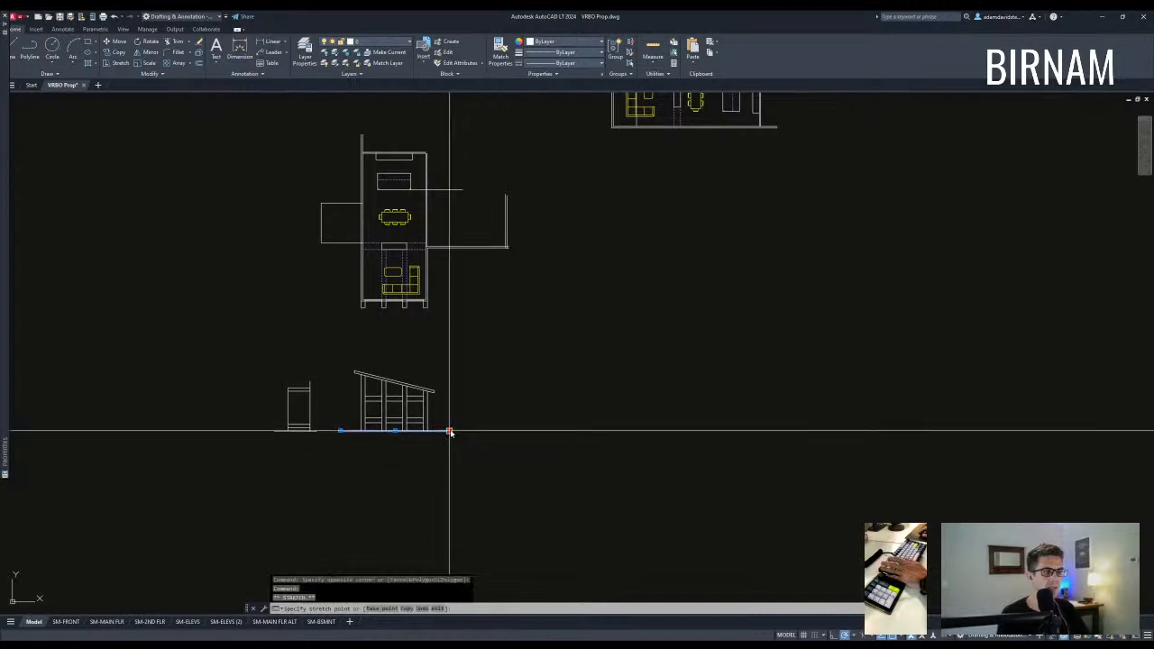
{"action": "left_click", "coordinate": [560, 431]}
Draw a vertical projection line from the extension's outer wall corner down to the elevation's ground line.
{"action": "type", "text": "a"}
{"action": "key", "text": "Return"}
{"action": "scroll", "coordinate": [507, 250], "scroll_direction": "up", "scroll_amount": 2}
{"action": "left_click", "coordinate": [504, 245]}
{"action": "scroll", "coordinate": [516, 231], "scroll_direction": "down", "scroll_amount": 2}
{"action": "left_click", "coordinate": [517, 412]}
{"action": "key", "text": "Return"}
Draw a horizontal projection line from the small side elevation across the front elevation, ending beyond the extension's outer wall line.
{"action": "scroll", "coordinate": [522, 399], "scroll_direction": "up", "scroll_amount": 3}
{"action": "type", "text": "o"}
{"action": "key", "text": "Return"}
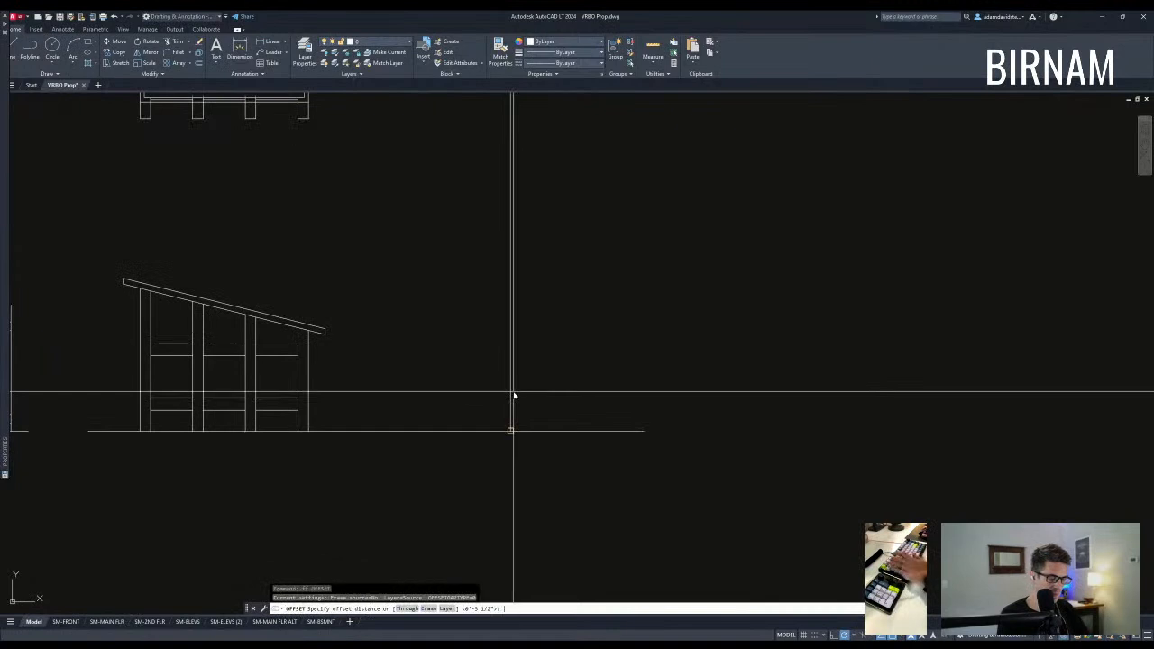
{"action": "key", "text": "Escape"}
{"action": "middle_click_drag", "start_coordinate": [336, 338], "coordinate": [528, 327]}
{"action": "type", "text": "l"}
{"action": "key", "text": "Return"}
{"action": "left_click", "coordinate": [201, 319]}
{"action": "left_click", "coordinate": [793, 319]}
{"action": "key", "text": "Escape"}
{"action": "key", "text": "Escape"}
Offset the horizontal projection line to form the extension's flat roof thickness and trim the roof lines at the sloped roof's low end.
{"action": "type", "text": "o"}
{"action": "key", "text": "Return"}
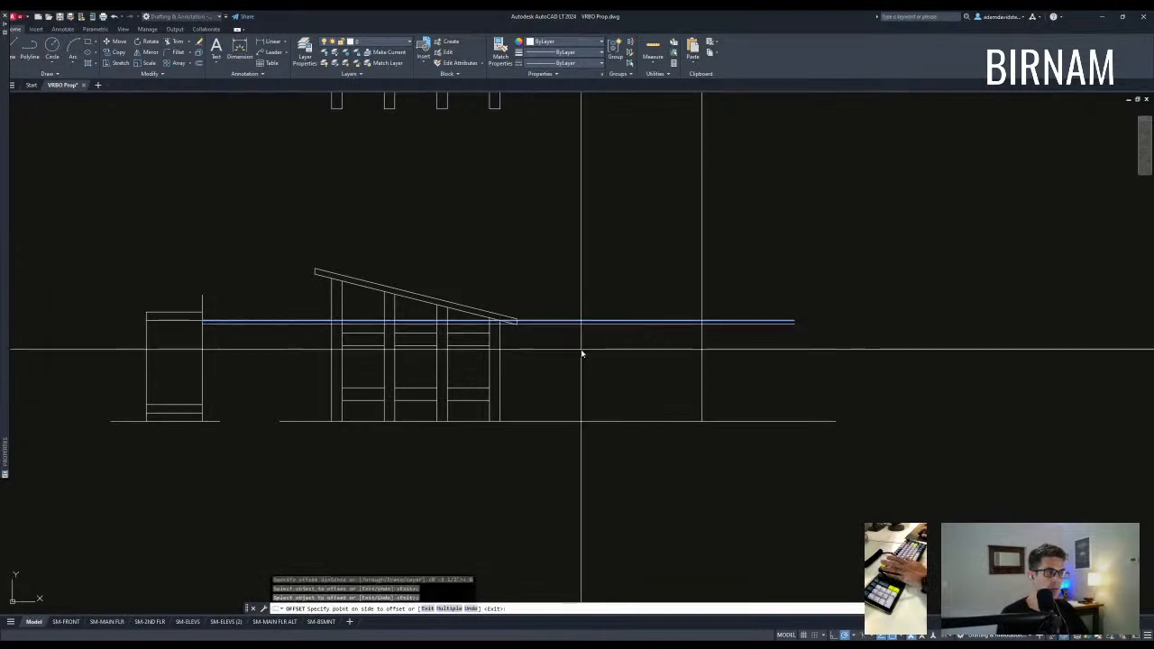
{"action": "left_click", "coordinate": [571, 322]}
{"action": "key", "text": "Escape"}
{"action": "type", "text": "tr"}
{"action": "key", "text": "Return"}
{"action": "scroll", "coordinate": [572, 316], "scroll_direction": "up", "scroll_amount": 8}
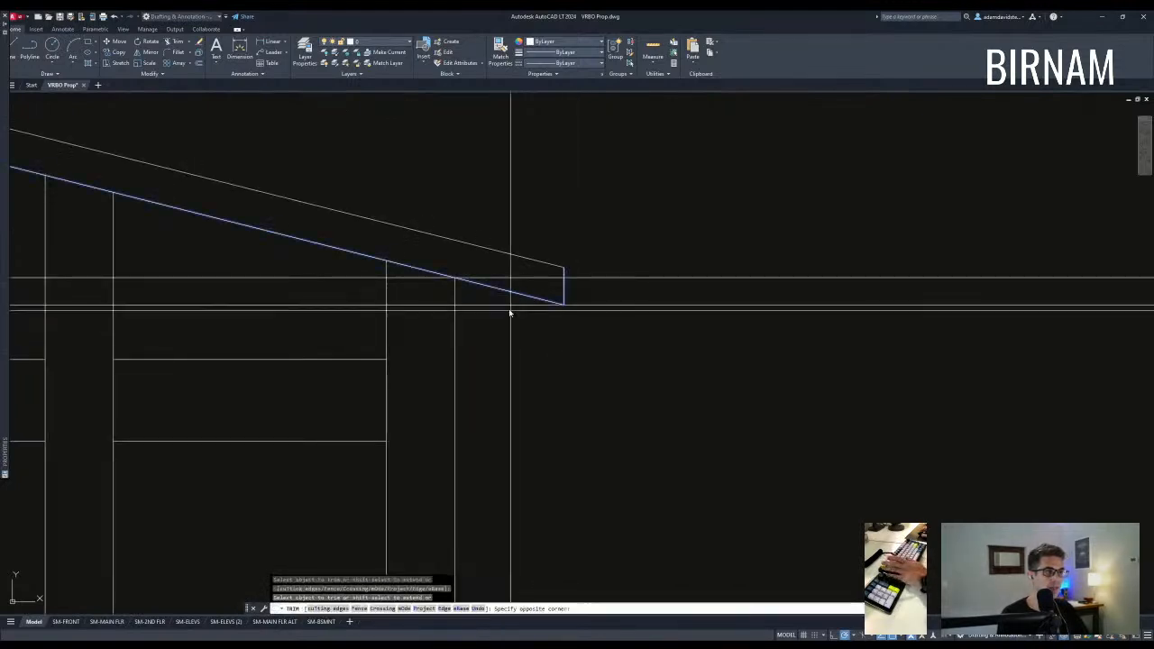
{"action": "scroll", "coordinate": [536, 282], "scroll_direction": "down", "scroll_amount": 6}
{"action": "left_click", "coordinate": [331, 382]}
{"action": "key", "text": "Escape"}
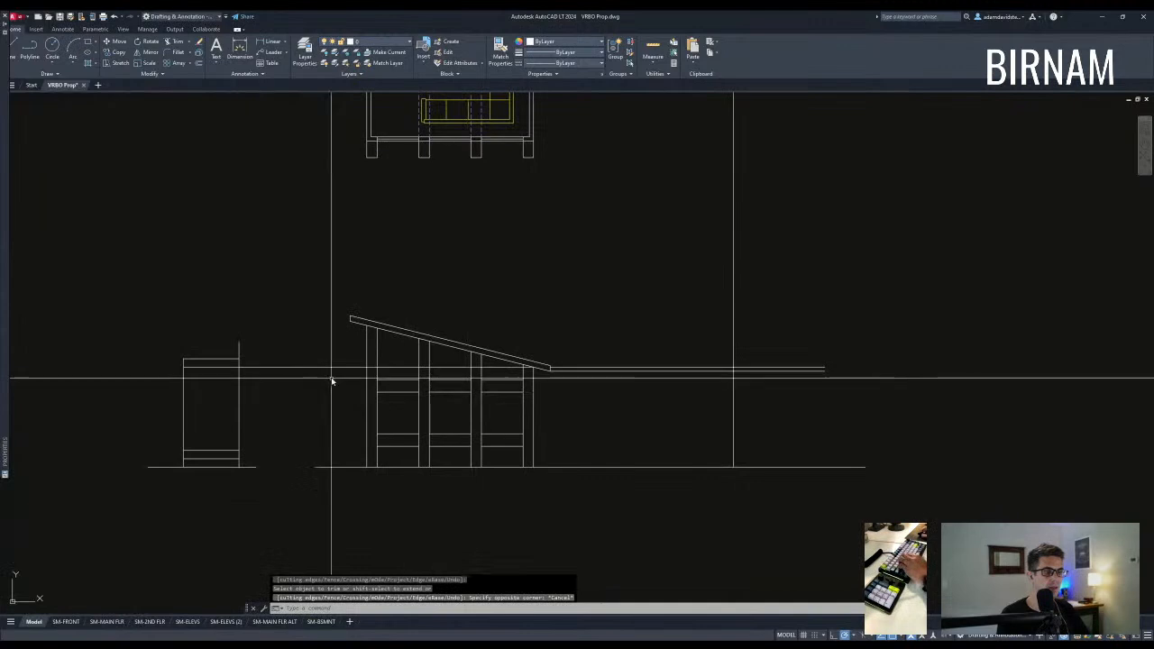
Offset the extension's vertical wall line outward in the front elevation to mark the roof overhang.
{"action": "mouse_move", "coordinate": [634, 386]}
{"action": "middle_mouse_down"}
{"action": "mouse_move", "coordinate": [598, 424]}
{"action": "mouse_move", "coordinate": [626, 405]}
{"action": "middle_mouse_up"}
{"action": "type", "text": "o"}
{"action": "key", "text": "Return"}
{"action": "key", "text": "Return"}
{"action": "left_click", "coordinate": [607, 346]}
{"action": "key", "text": "Escape"}
Trim the wall line, overhang line and flat roof lines so the extension's roof ends squarely beyond its outer wall.
{"action": "type", "text": "tr"}
{"action": "key", "text": "Return"}
{"action": "scroll", "coordinate": [640, 379], "scroll_direction": "up", "scroll_amount": 4}
{"action": "left_click_drag", "start_coordinate": [577, 377], "coordinate": [564, 370]}
{"action": "scroll", "coordinate": [593, 383], "scroll_direction": "down", "scroll_amount": 4}
{"action": "type", "text": "tr"}
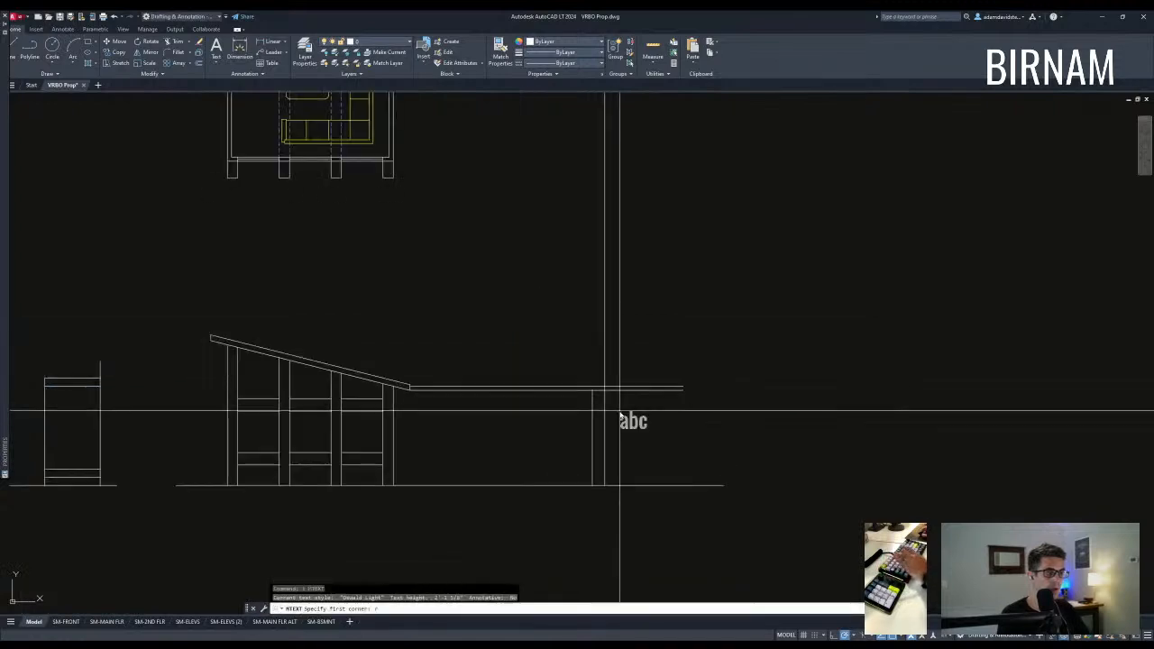
{"action": "key", "text": "Return"}
{"action": "left_click_drag", "start_coordinate": [619, 400], "coordinate": [584, 369]}
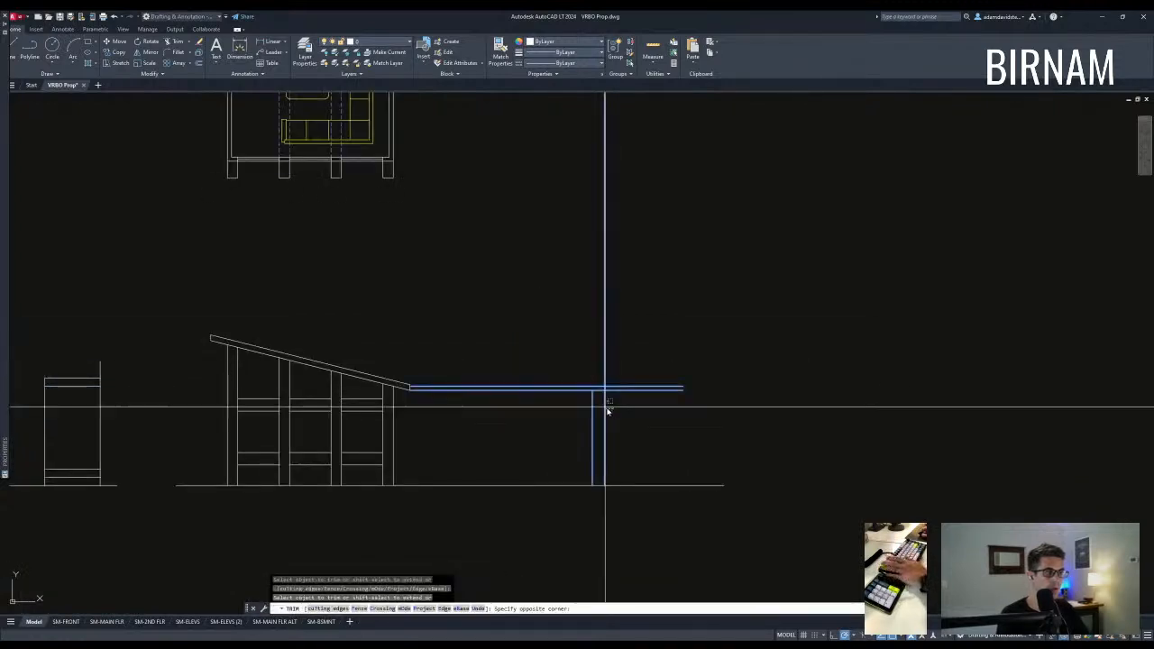
{"action": "key", "text": "Escape"}
Draw a horizontal line above the extension's flat roof, from beyond its outer end back to the sloped roof's high end.
{"action": "middle_click_drag", "start_coordinate": [574, 367], "coordinate": [553, 396]}
{"action": "scroll", "coordinate": [378, 377], "scroll_direction": "up", "scroll_amount": 2}
{"action": "type", "text": "a"}
{"action": "key", "text": "Return"}
{"action": "key", "text": "Escape"}
{"action": "scroll", "coordinate": [577, 402], "scroll_direction": "down", "scroll_amount": 2}
{"action": "type", "text": "a"}
{"action": "key", "text": "Return"}
{"action": "left_click", "coordinate": [744, 369]}
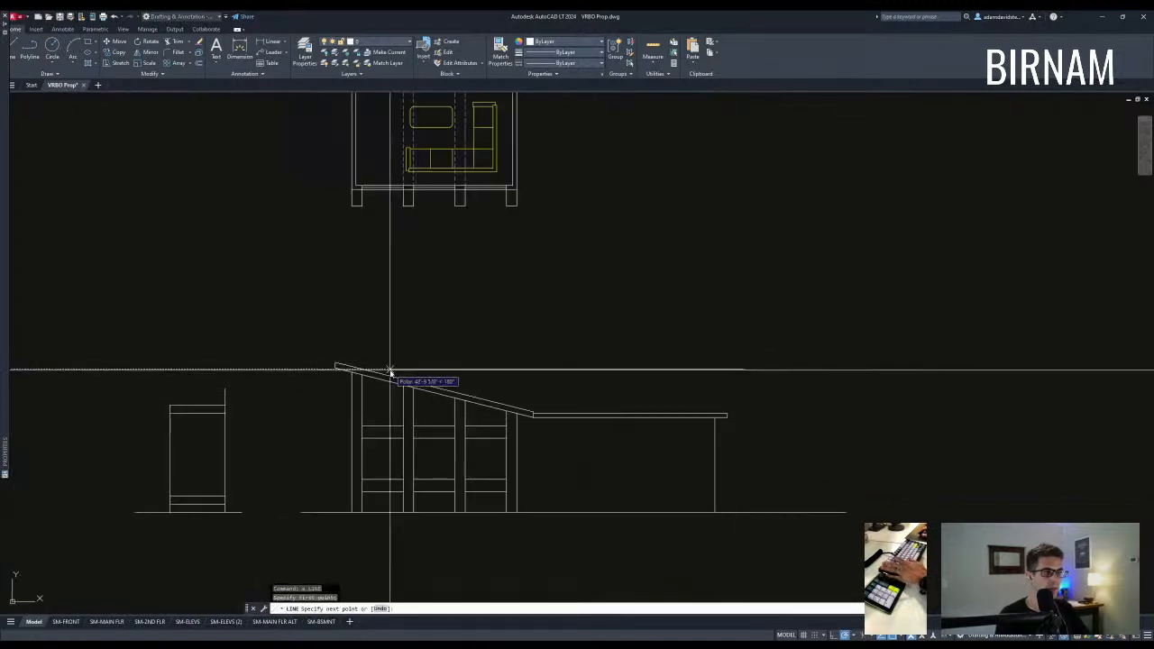
{"action": "left_click", "coordinate": [363, 369]}
{"action": "key", "text": "Escape"}
{"action": "key", "text": "Escape"}
Fillet the upper horizontal line with the flat roof's vertical end line to close the corner.
{"action": "type", "text": "f"}
{"action": "key", "text": "Return"}
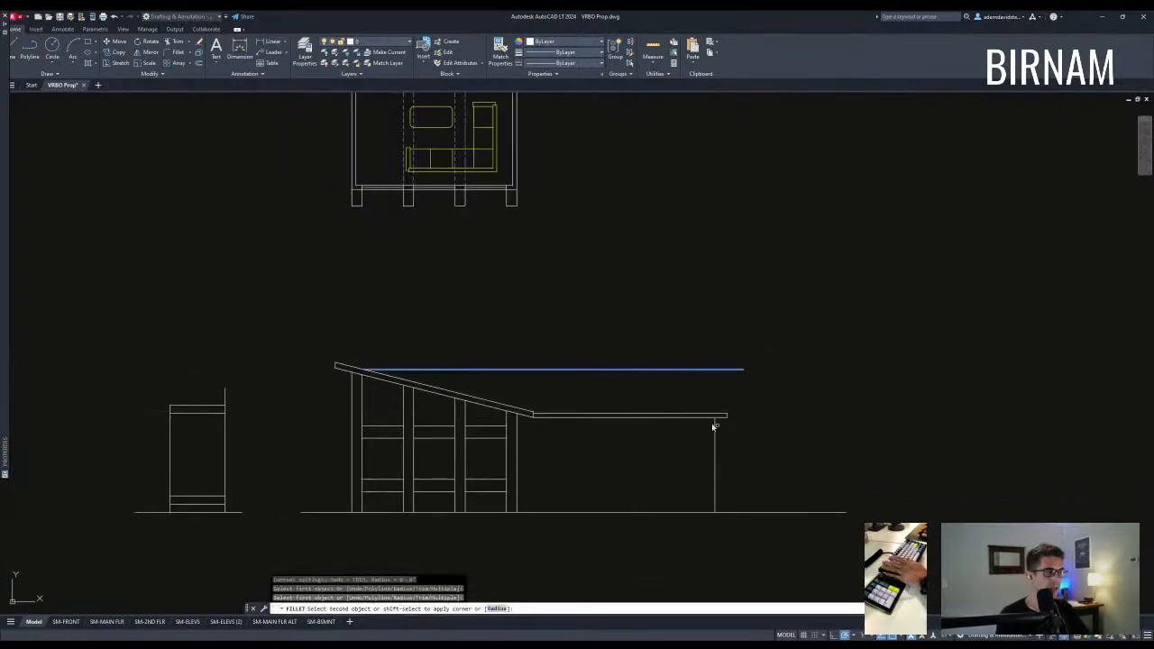
{"action": "scroll", "coordinate": [712, 423], "scroll_direction": "up", "scroll_amount": 2}
{"action": "left_click", "coordinate": [705, 403]}
{"action": "scroll", "coordinate": [685, 412], "scroll_direction": "down", "scroll_amount": 2}
{"action": "key", "text": "Escape"}
{"action": "key", "text": "Escape"}
Offset the floor plan's kitchen back wall line 6 feet upward, outside the kitchen.
{"action": "scroll", "coordinate": [643, 462], "scroll_direction": "down", "scroll_amount": 2}
{"action": "scroll", "coordinate": [668, 306], "scroll_direction": "down", "scroll_amount": 2}
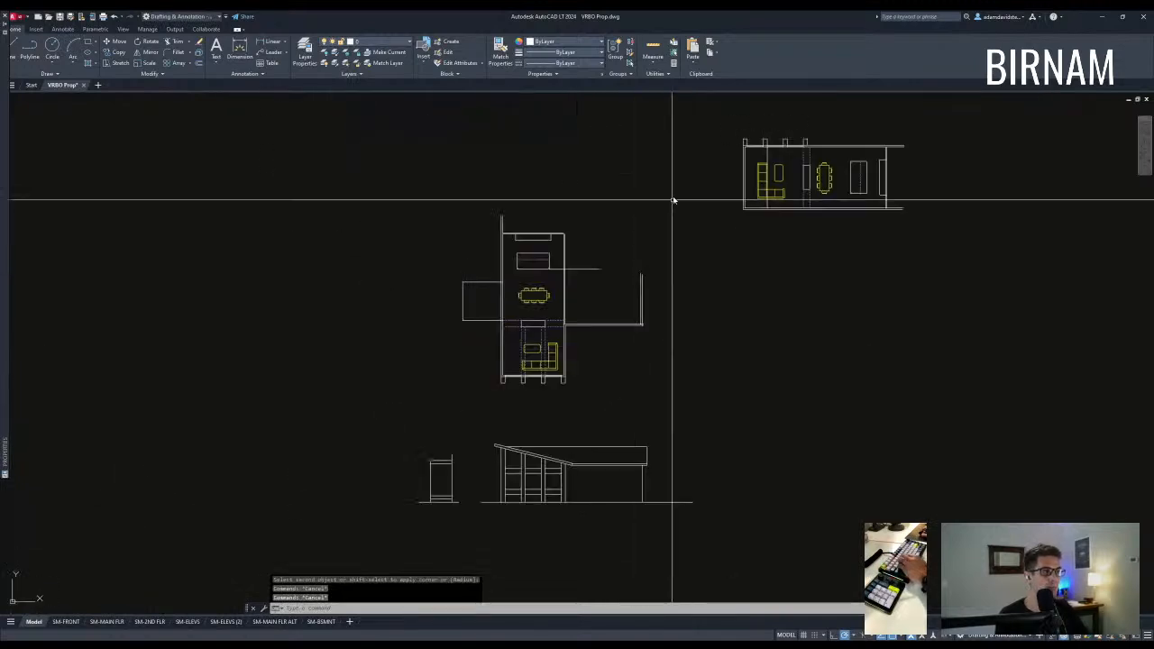
{"action": "scroll", "coordinate": [562, 307], "scroll_direction": "up", "scroll_amount": 4}
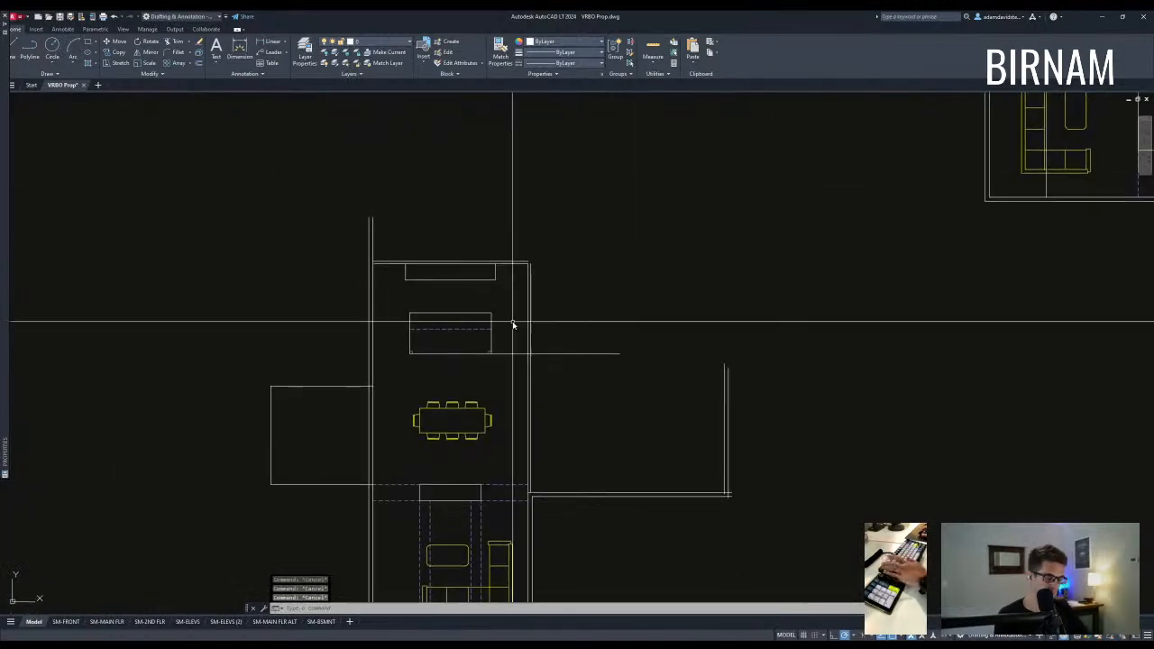
{"action": "type", "text": "f"}
{"action": "key", "text": "Return"}
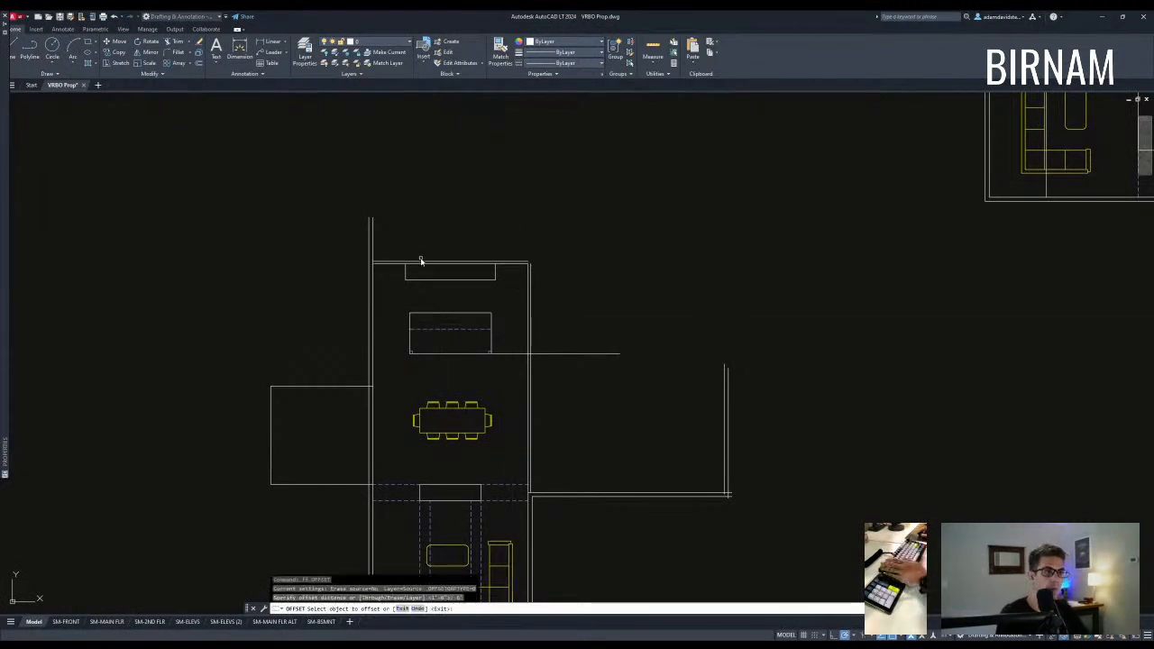
{"action": "left_click", "coordinate": [423, 262]}
{"action": "left_click", "coordinate": [440, 226]}
{"action": "key", "text": "Escape"}
{"action": "key", "text": "Escape"}
Move the offset line above the kitchen's back wall a further 24 inches upward.
{"action": "middle_click_drag", "start_coordinate": [443, 225], "coordinate": [444, 255]}
{"action": "left_click_drag", "start_coordinate": [453, 270], "coordinate": [451, 214]}
{"action": "type", "text": "v"}
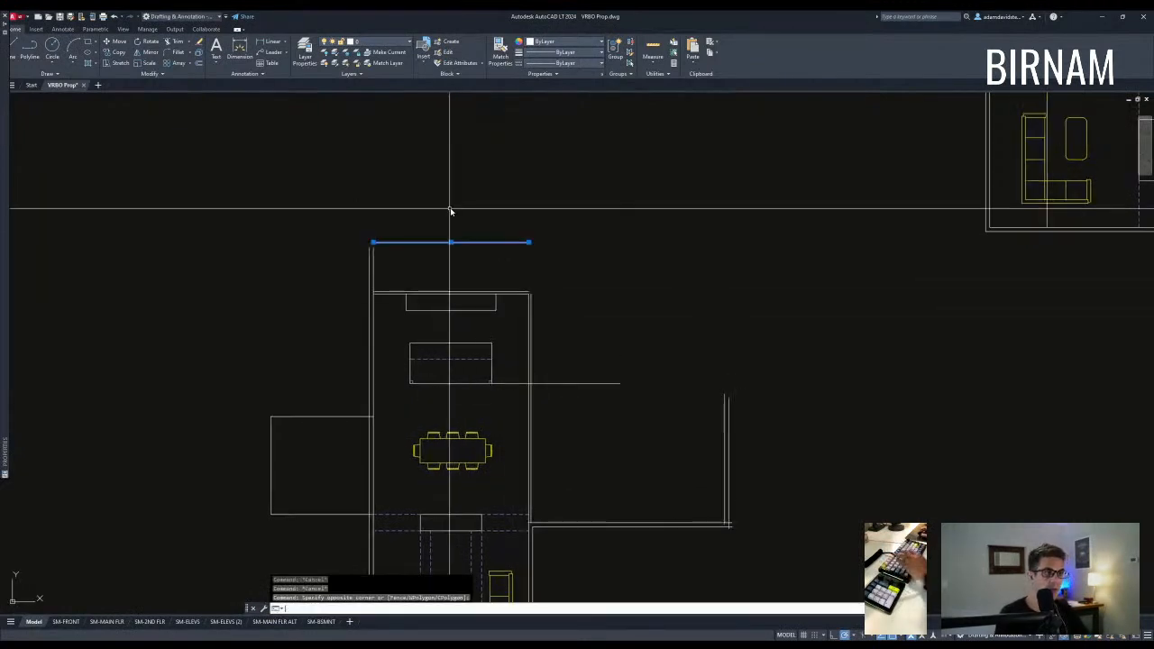
{"action": "key", "text": "space"}
{"action": "left_click", "coordinate": [465, 193]}
{"action": "key", "text": "Escape"}
{"action": "key", "text": "Escape"}
{"action": "key", "text": "Escape"}
{"action": "scroll", "coordinate": [523, 203], "scroll_direction": "down", "scroll_amount": 2}
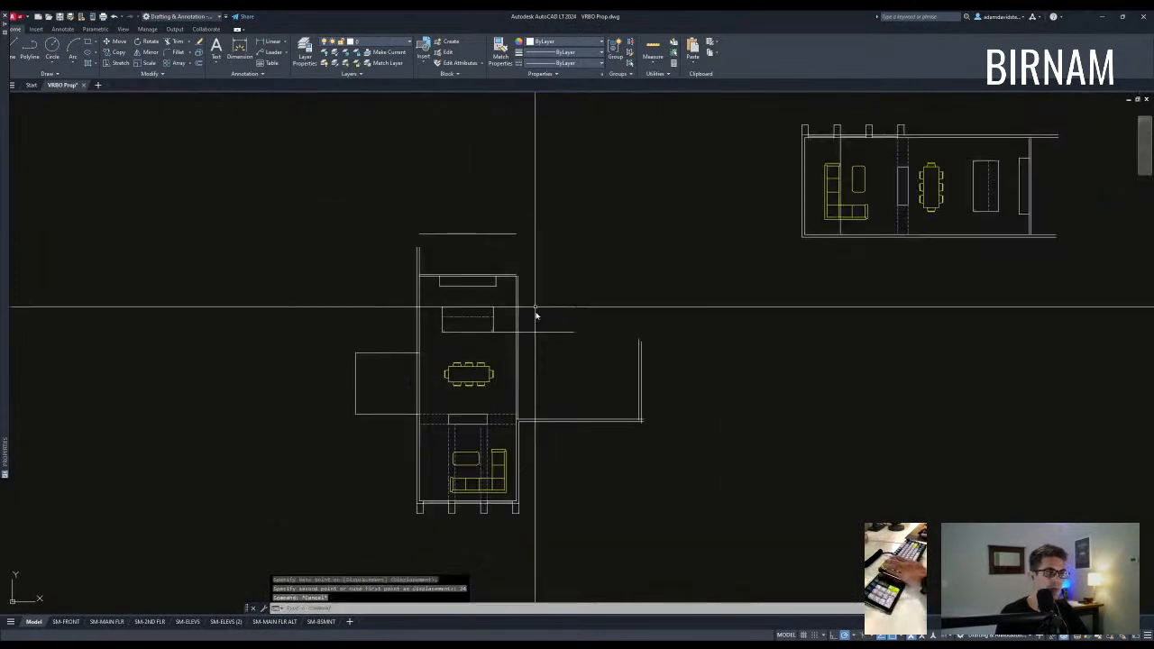
Offset the new line above the kitchen by 6 inches to give the rear exterior wall its thickness.
{"action": "scroll", "coordinate": [644, 416], "scroll_direction": "up", "scroll_amount": 2}
{"action": "middle_click_drag", "start_coordinate": [643, 412], "coordinate": [636, 454]}
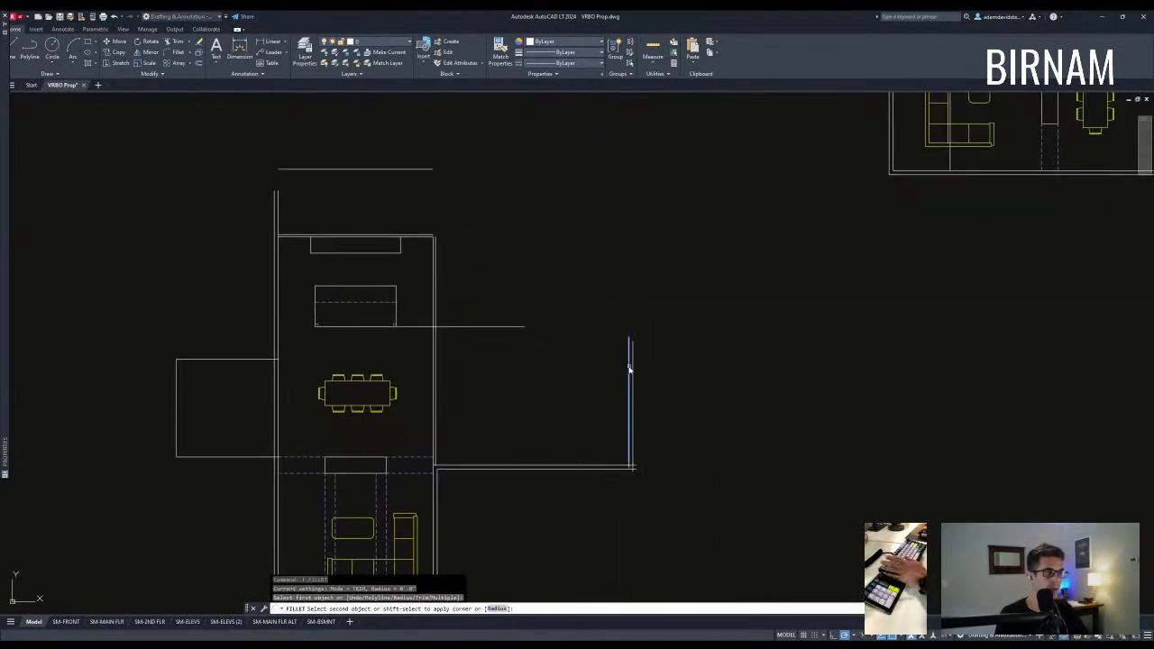
{"action": "key", "text": "Escape"}
{"action": "type", "text": "o"}
{"action": "key", "text": "space"}
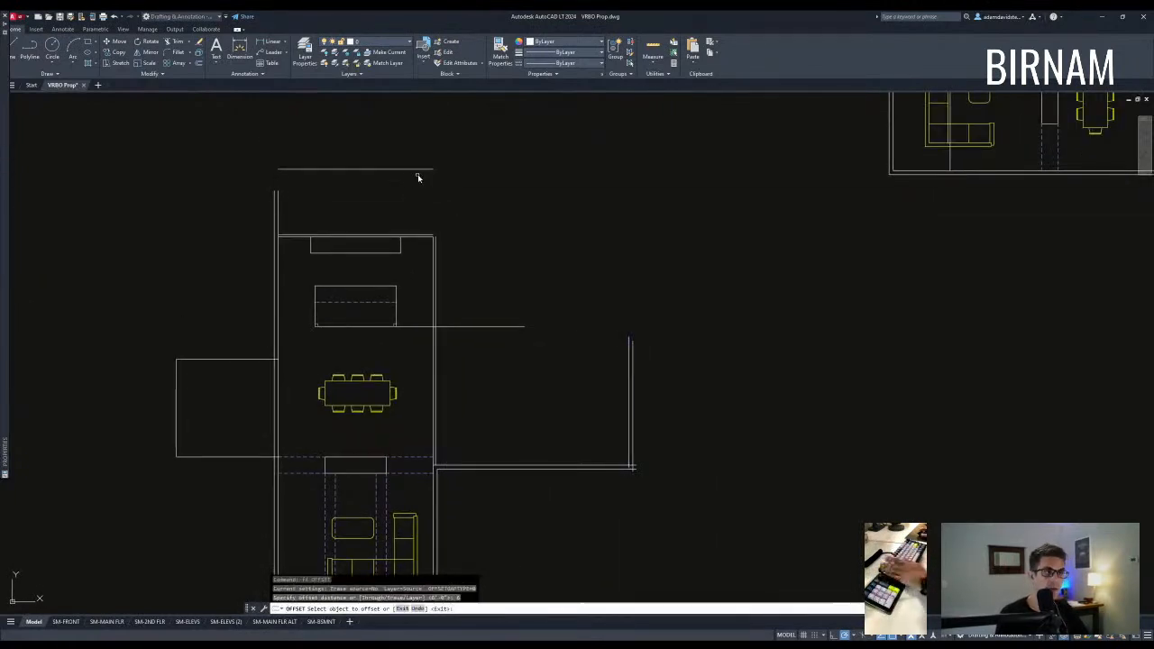
{"action": "scroll", "coordinate": [433, 199], "scroll_direction": "down", "scroll_amount": 2}
{"action": "key", "text": "Escape"}
Fillet the rear wall's two lines with the extension's outer wall and the main building's opposite exterior wall to close both corners.
{"action": "type", "text": "f"}
{"action": "key", "text": "space"}
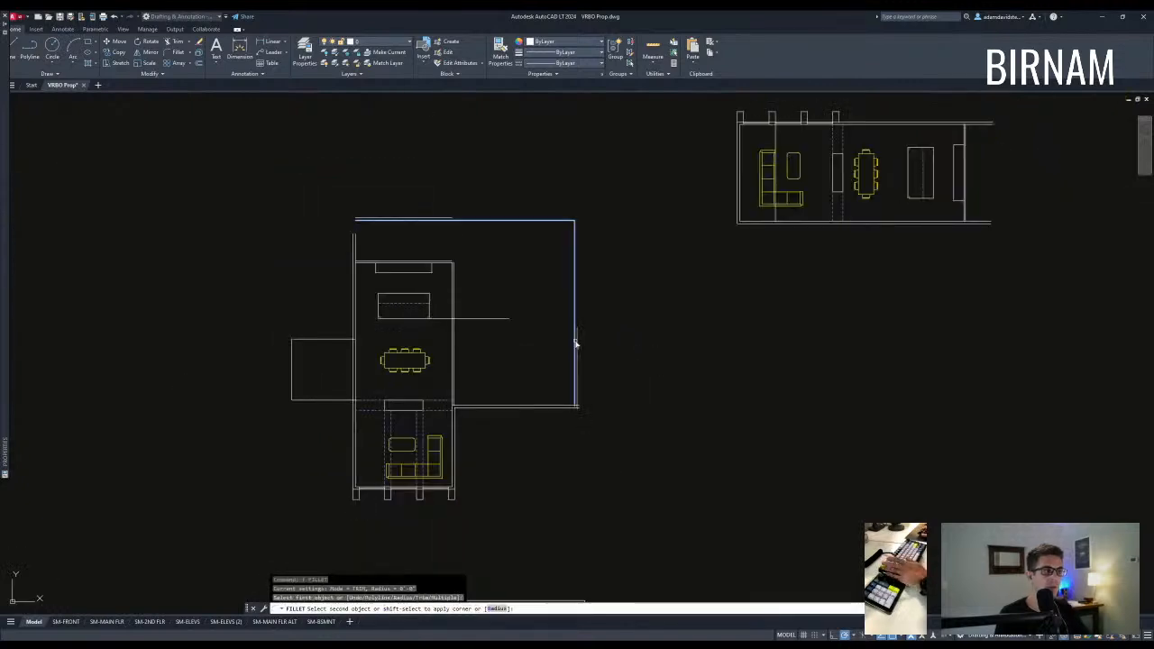
{"action": "scroll", "coordinate": [575, 342], "scroll_direction": "up", "scroll_amount": 4}
{"action": "scroll", "coordinate": [574, 324], "scroll_direction": "down", "scroll_amount": 4}
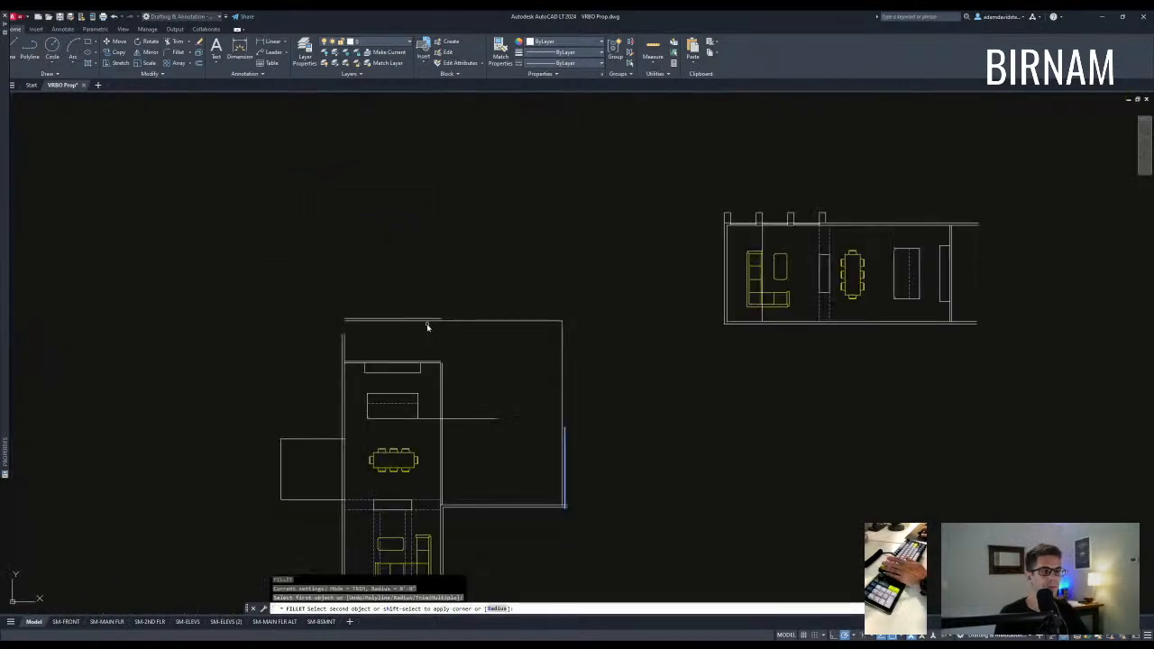
{"action": "left_click", "coordinate": [426, 319]}
{"action": "key", "text": "space"}
{"action": "scroll", "coordinate": [347, 335], "scroll_direction": "up", "scroll_amount": 2}
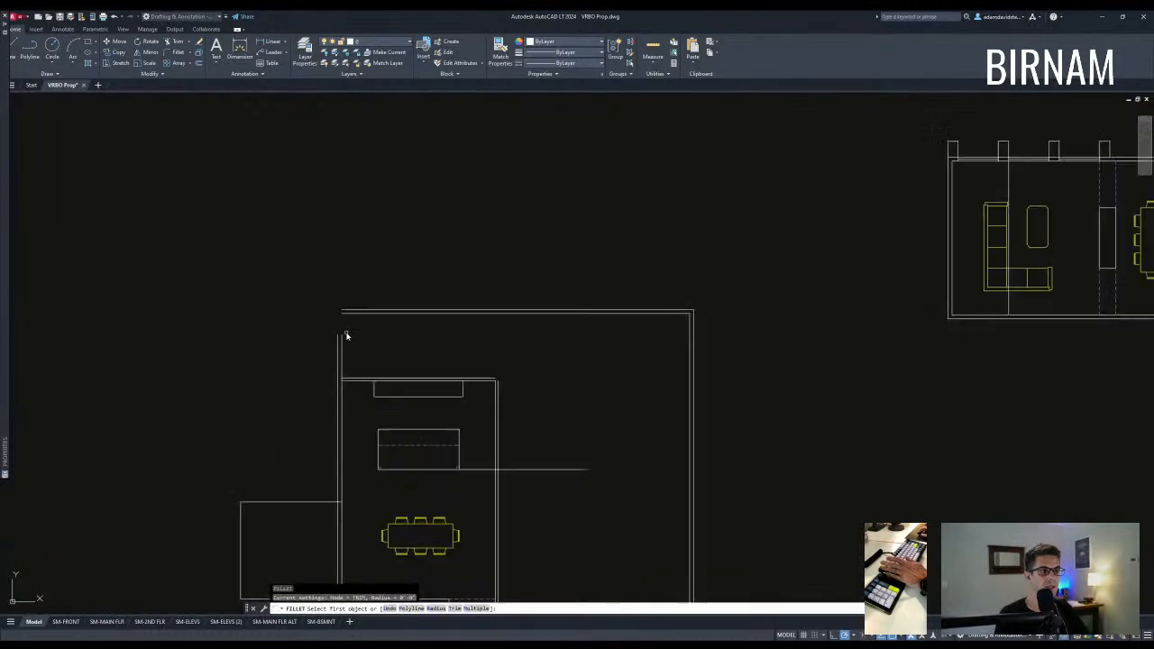
{"action": "key", "text": "Escape"}
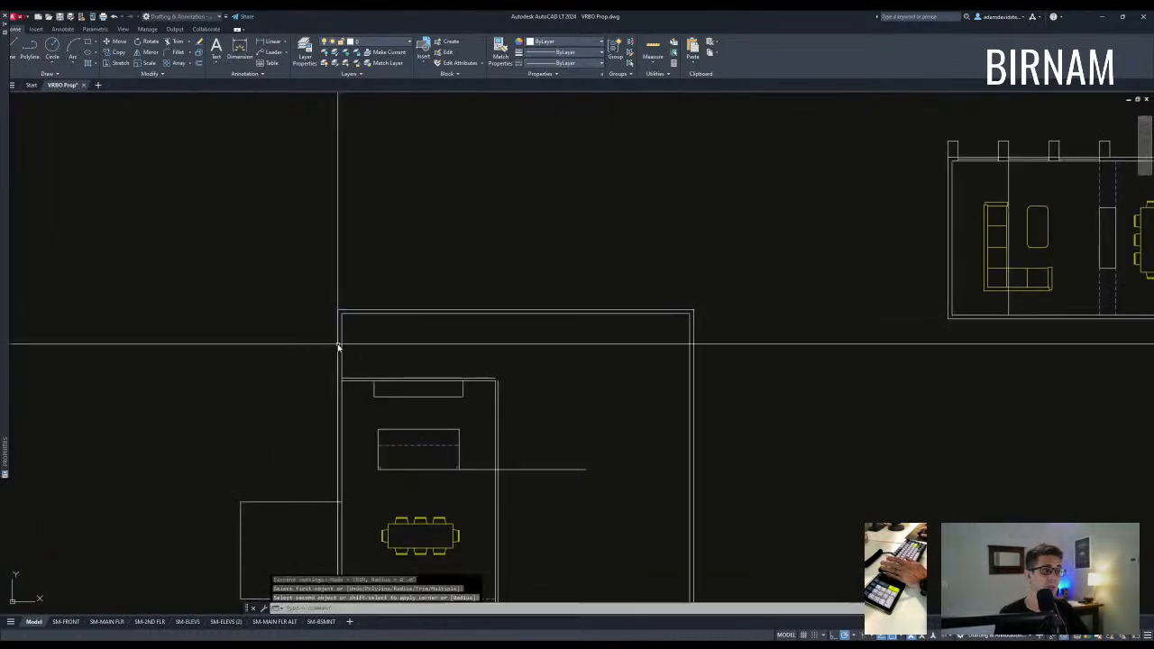
{"action": "scroll", "coordinate": [515, 357], "scroll_direction": "down", "scroll_amount": 2}
{"action": "scroll", "coordinate": [494, 355], "scroll_direction": "up", "scroll_amount": 4}
{"action": "type", "text": "tr"}
{"action": "key", "text": "space"}
{"action": "key", "text": "Escape"}
{"action": "key", "text": "Escape"}
{"action": "middle_click_drag", "start_coordinate": [530, 396], "coordinate": [527, 389]}
{"action": "type", "text": "f"}
{"action": "key", "text": "Escape"}
Offset the kitchen's side wall line 24 inches outward into the extension.
{"action": "type", "text": "o"}
{"action": "key", "text": "space"}
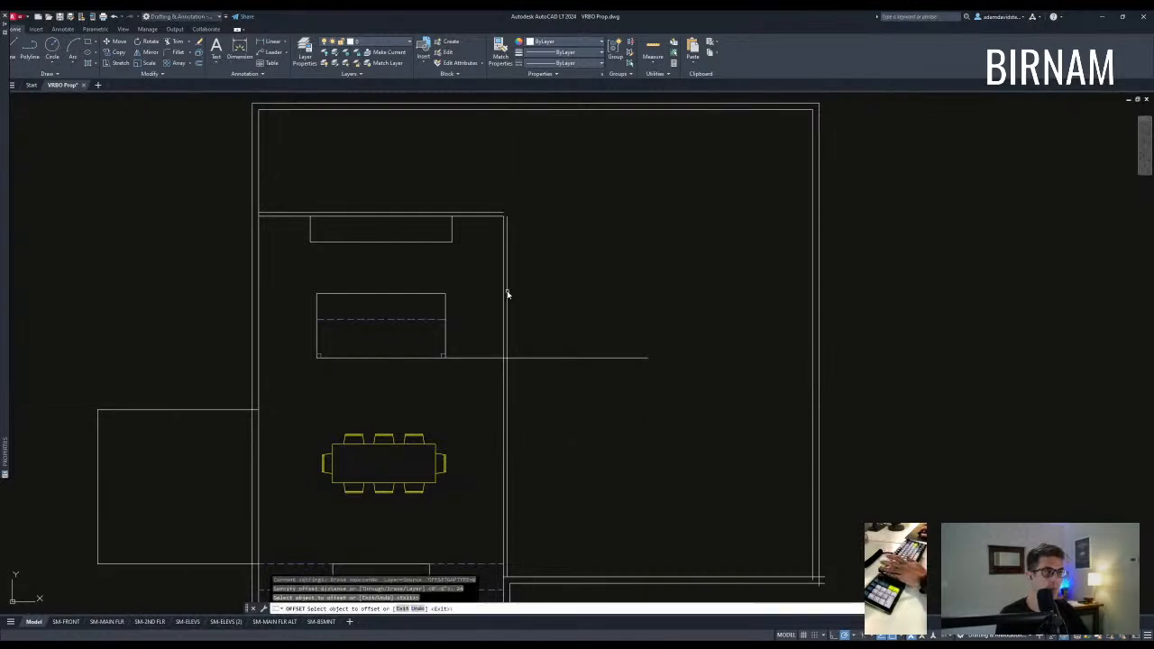
{"action": "key", "text": "Escape"}
{"action": "key", "text": "Escape"}
{"action": "middle_click_drag", "start_coordinate": [547, 293], "coordinate": [541, 324]}
Extend the kitchen back wall's inner line to the new offset line.
{"action": "type", "text": "ex"}
{"action": "key", "text": "space"}
{"action": "left_click", "coordinate": [542, 286]}
{"action": "left_click", "coordinate": [518, 262]}
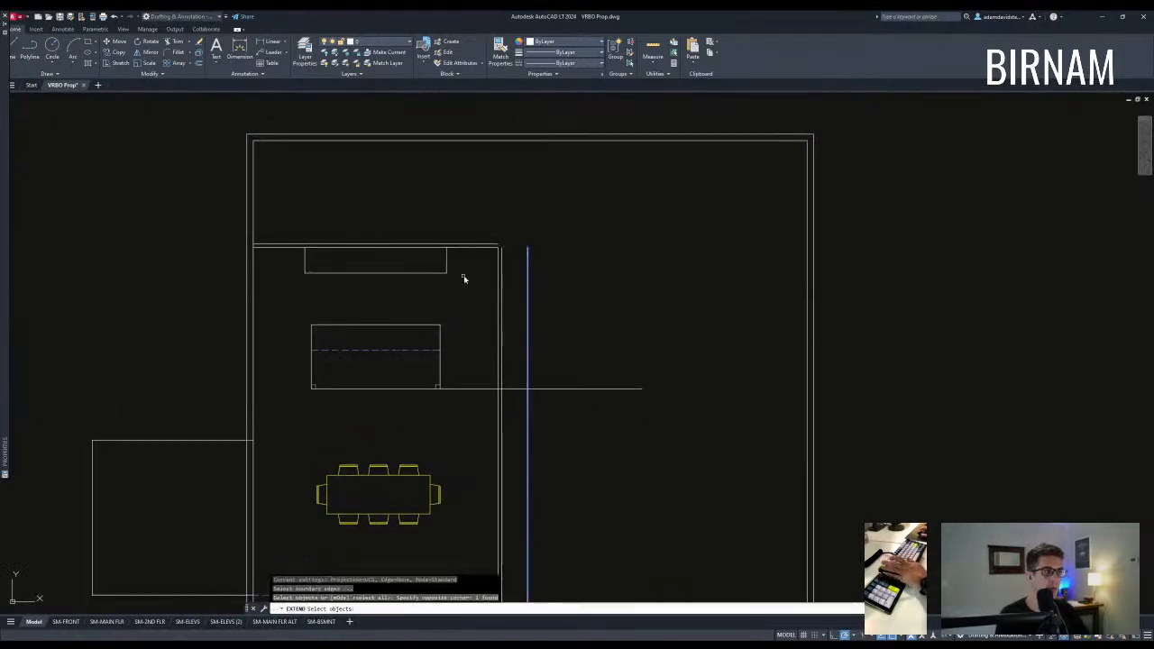
{"action": "key", "text": "Escape"}
{"action": "scroll", "coordinate": [556, 419], "scroll_direction": "down", "scroll_amount": 2}
{"action": "scroll", "coordinate": [543, 420], "scroll_direction": "up", "scroll_amount": 4}
{"action": "key", "text": "Escape"}
{"action": "key", "text": "Escape"}
Trim the horizontal line between the island and the side wall, and the wall's inner line above it, to open the kitchen bump-out.
{"action": "type", "text": "tr"}
{"action": "key", "text": "space"}
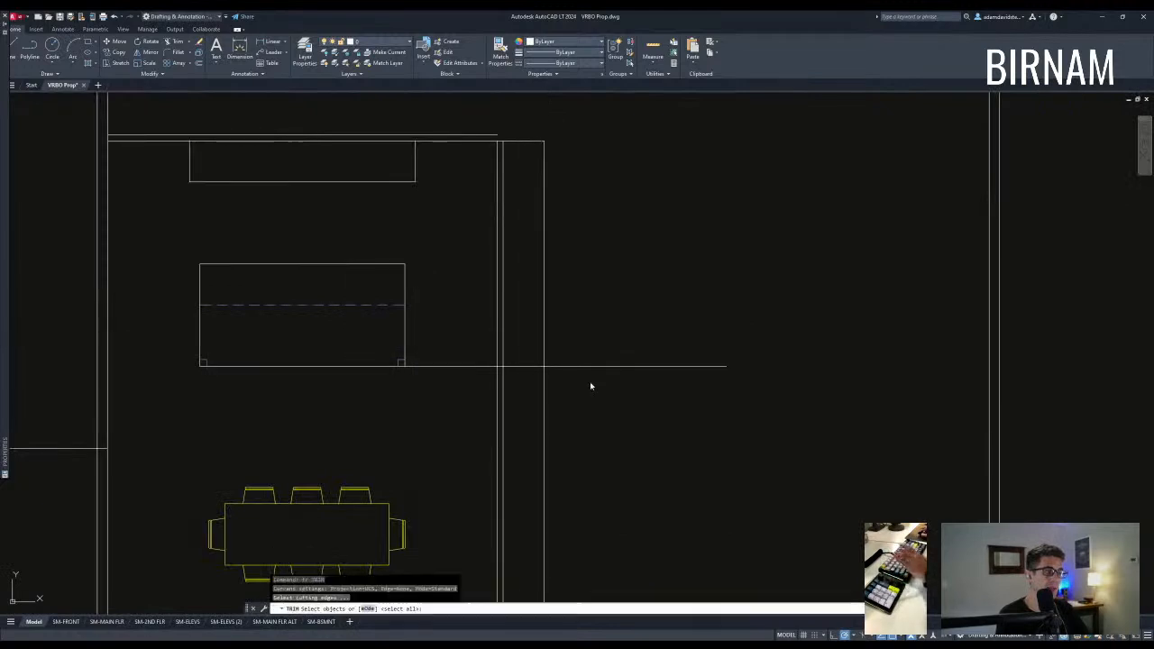
{"action": "scroll", "coordinate": [533, 404], "scroll_direction": "up", "scroll_amount": 2}
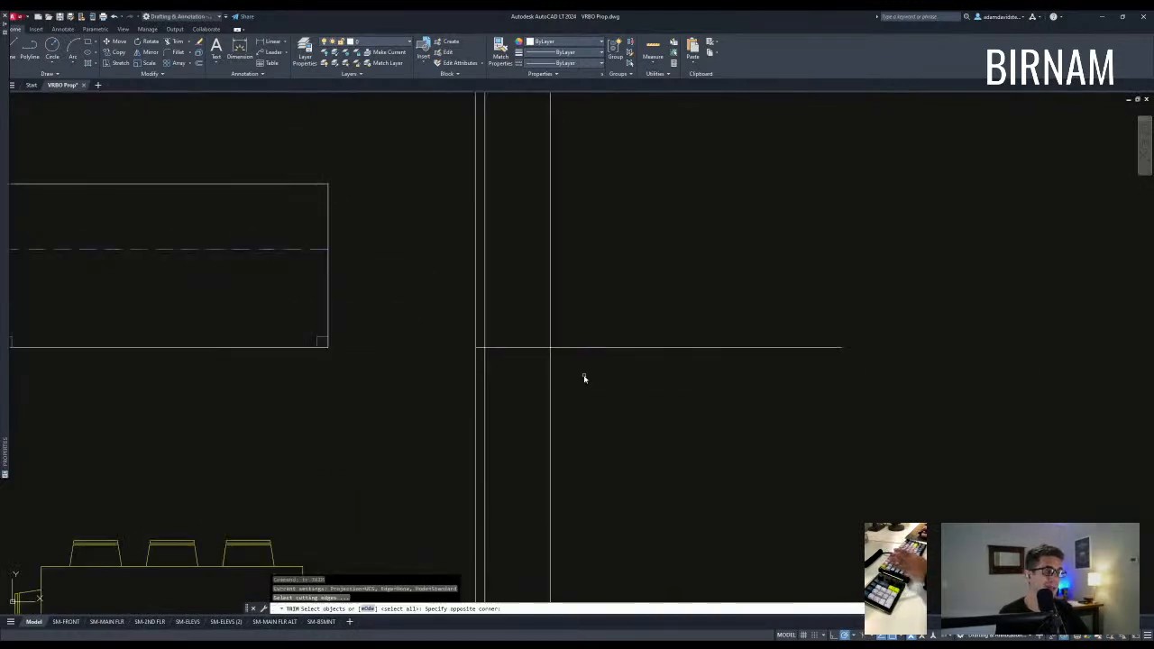
{"action": "scroll", "coordinate": [582, 365], "scroll_direction": "down", "scroll_amount": 2}
{"action": "left_click", "coordinate": [566, 369]}
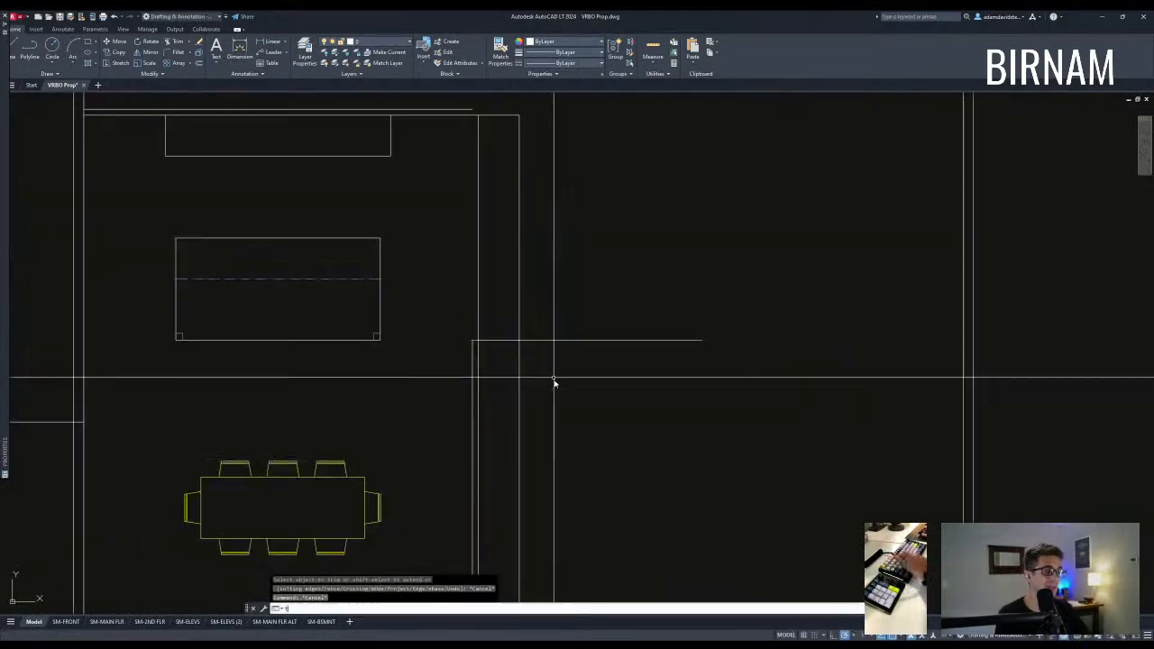
{"action": "key", "text": "Escape"}
{"action": "key", "text": "Escape"}
Offset the bump-out's two lines outward for wall thickness and fillet them into clean corners with the kitchen's side wall.
{"action": "type", "text": "3"}
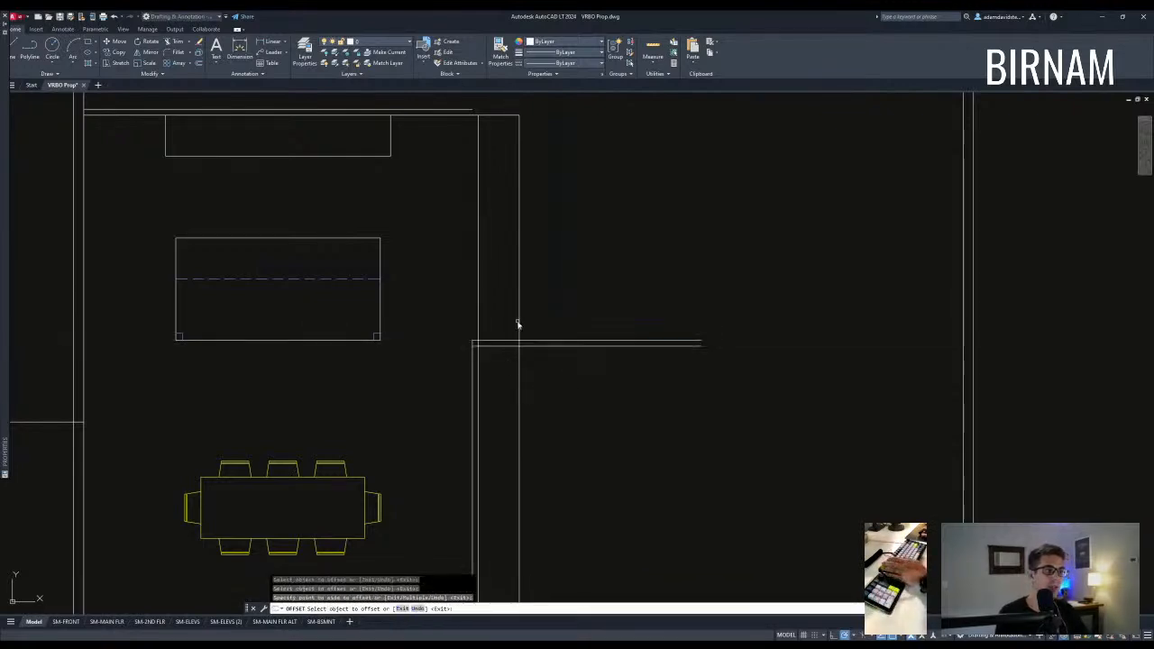
{"action": "key", "text": "Escape"}
{"action": "type", "text": "f"}
{"action": "key", "text": "Return"}
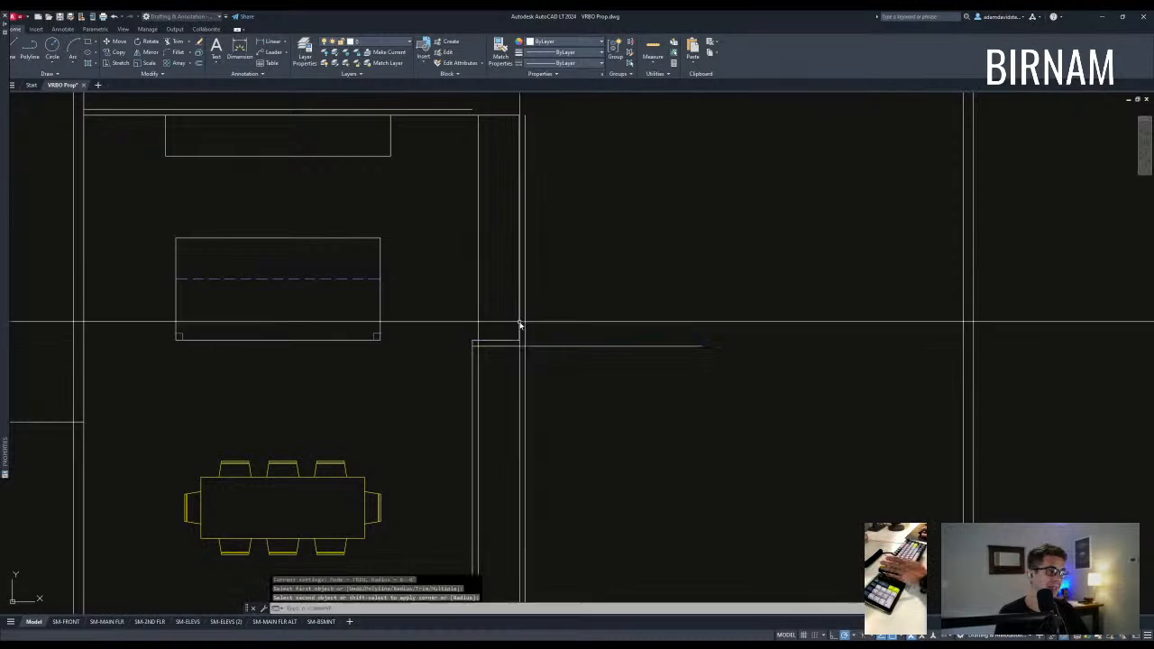
{"action": "left_click", "coordinate": [502, 346]}
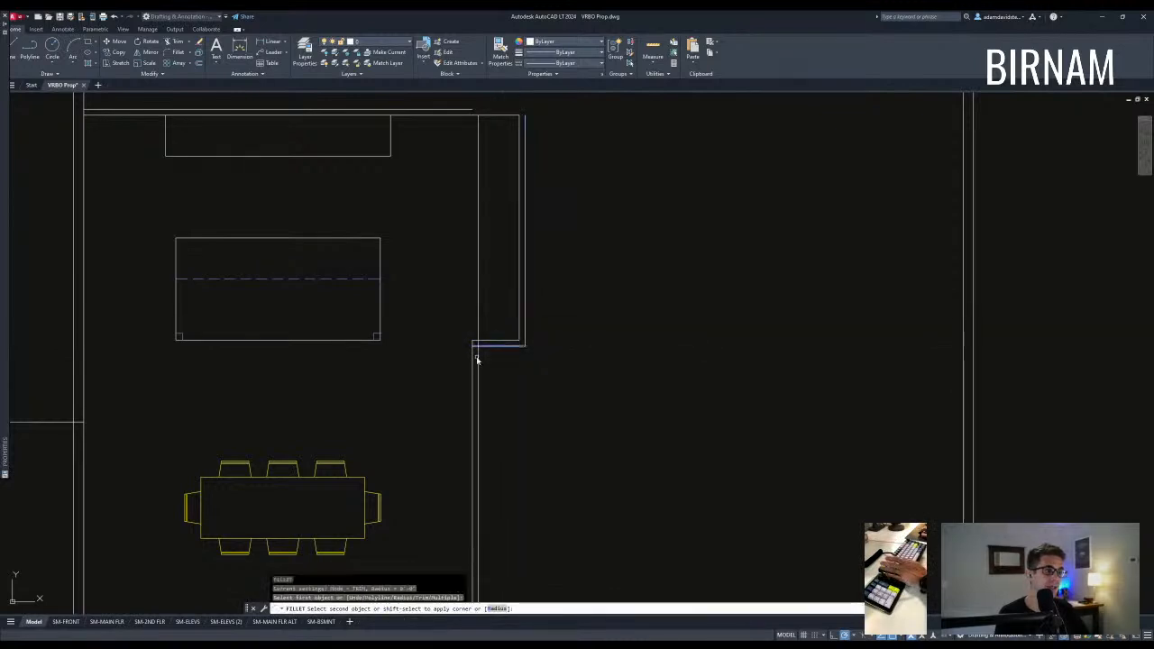
{"action": "key", "text": "Escape"}
{"action": "key", "text": "Escape"}
{"action": "key", "text": "Escape"}
Offset the bump-out's vertical wall line back toward the kitchen to mark the counter's front edge.
{"action": "scroll", "coordinate": [479, 360], "scroll_direction": "down", "scroll_amount": 5}
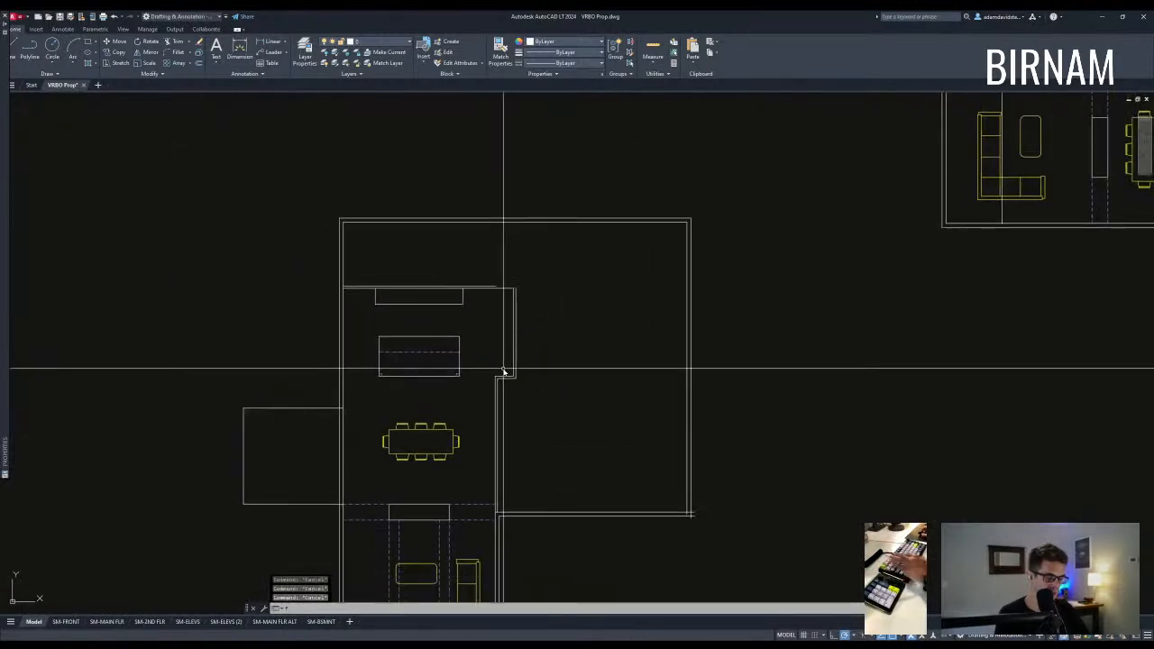
{"action": "type", "text": "o"}
{"action": "key", "text": "Return"}
{"action": "left_click", "coordinate": [515, 340]}
{"action": "left_click", "coordinate": [471, 348]}
{"action": "key", "text": "Escape"}
{"action": "key", "text": "Escape"}
{"action": "middle_click_drag", "start_coordinate": [511, 343], "coordinate": [548, 328]}
{"action": "scroll", "coordinate": [445, 309], "scroll_direction": "down", "scroll_amount": 4}
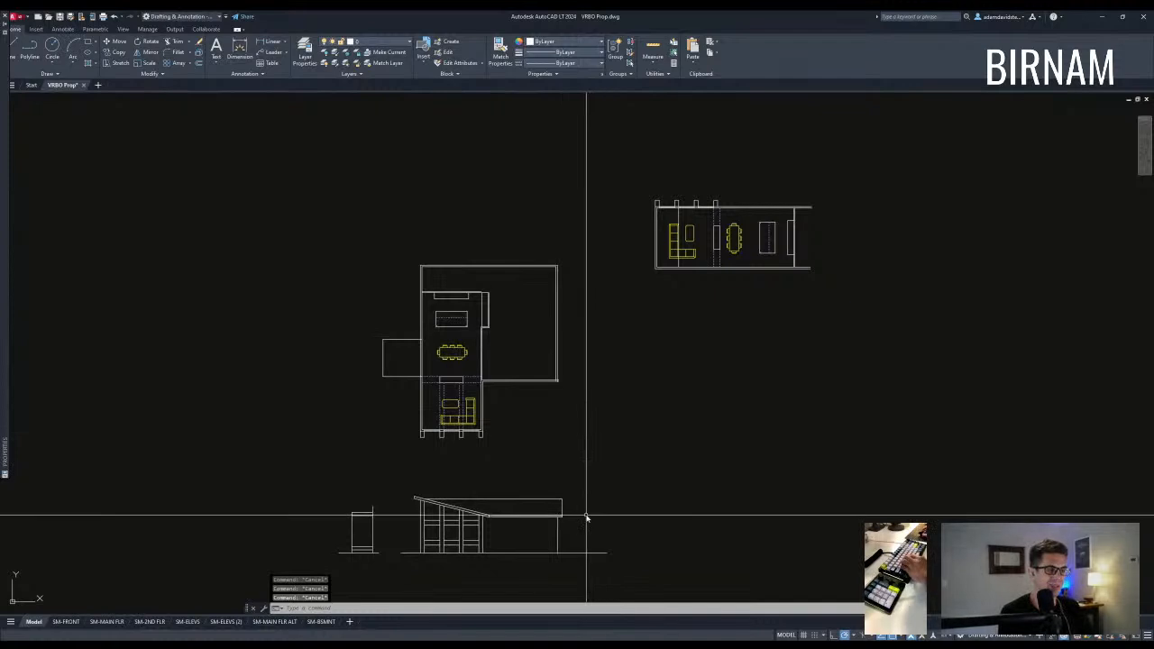
Delete the upper horizontal line above the extension's flat roof in the front elevation.
{"action": "middle_click_drag", "start_coordinate": [543, 434], "coordinate": [496, 321]}
{"action": "scroll", "coordinate": [472, 322], "scroll_direction": "up", "scroll_amount": 3}
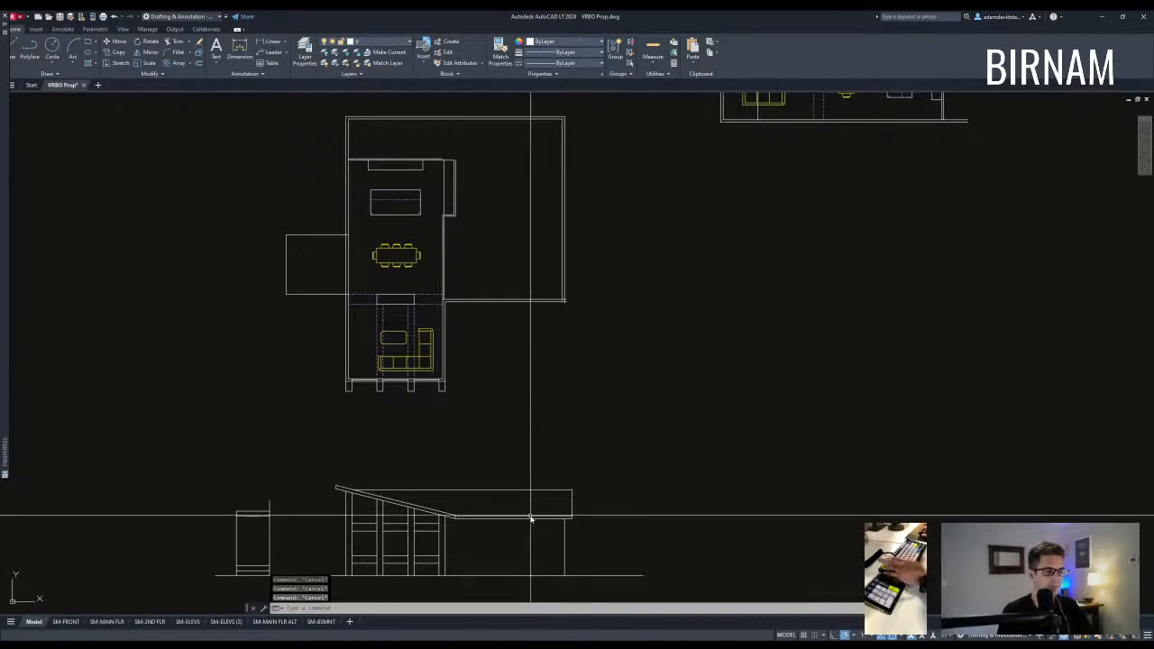
{"action": "scroll", "coordinate": [529, 491], "scroll_direction": "up", "scroll_amount": 3}
{"action": "scroll", "coordinate": [568, 431], "scroll_direction": "up", "scroll_amount": 3}
{"action": "left_click", "coordinate": [569, 385]}
{"action": "left_click", "coordinate": [544, 328]}
{"action": "key", "text": "Delete"}
{"action": "key", "text": "Escape"}
{"action": "key", "text": "Escape"}
Try deleting the vertical line at the outer end of the extension's roof, and undo the deletion.
{"action": "left_click", "coordinate": [587, 424]}
{"action": "left_click", "coordinate": [556, 400]}
{"action": "key", "text": "Escape"}
{"action": "left_click", "coordinate": [635, 409]}
{"action": "left_click", "coordinate": [551, 371]}
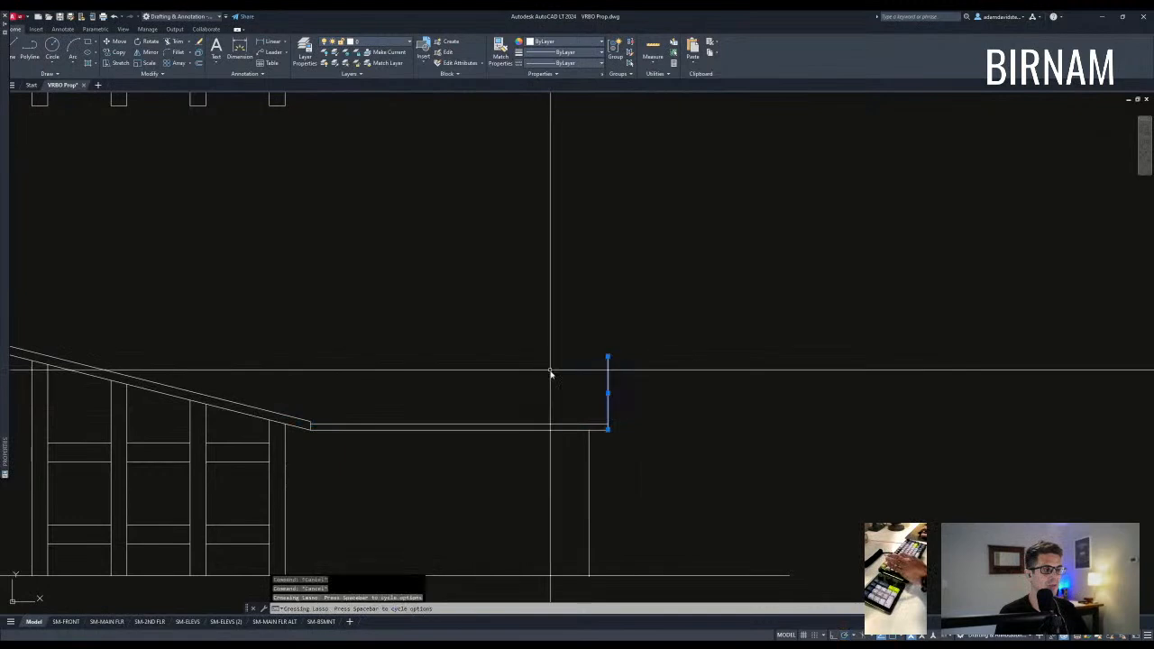
{"action": "key", "text": "Delete"}
{"action": "key", "text": "ctrl+z"}
{"action": "key", "text": "Escape"}
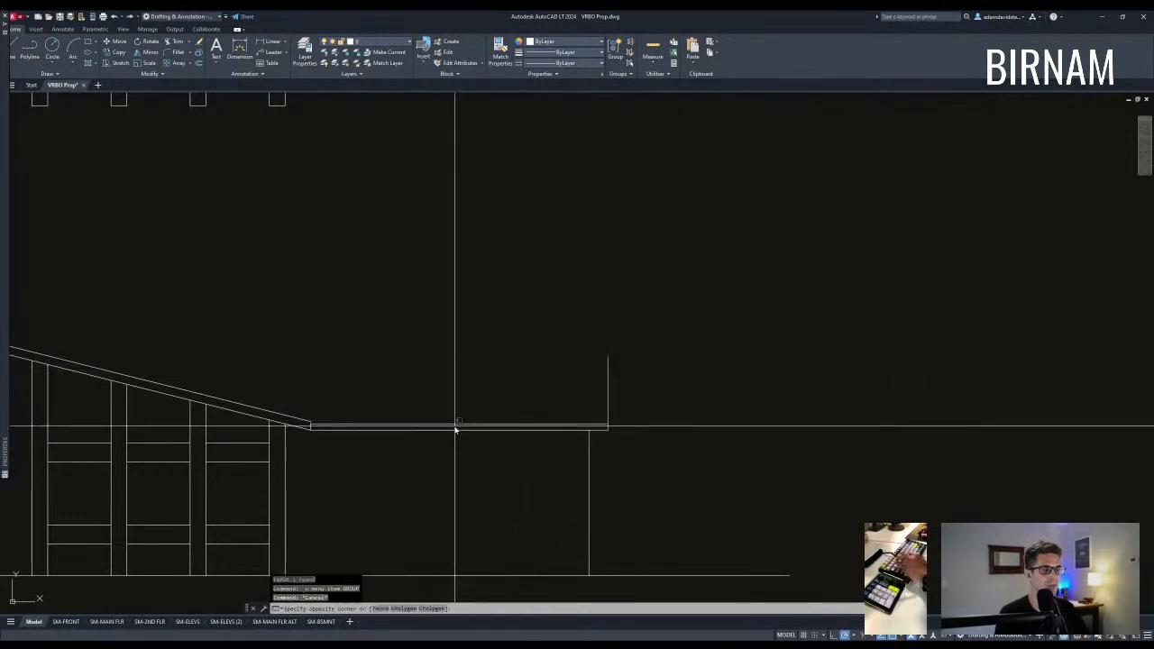
Move the flat roof's lines up to meet the end of the sloped roof in the front elevation.
{"action": "left_click", "coordinate": [442, 419]}
{"action": "type", "text": "m"}
{"action": "key", "text": "Return"}
{"action": "scroll", "coordinate": [318, 425], "scroll_direction": "up", "scroll_amount": 5}
{"action": "left_click", "coordinate": [298, 423]}
{"action": "left_click", "coordinate": [299, 417]}
{"action": "key", "text": "Escape"}
Trim the vertical line projecting above the flat roof's outer end.
{"action": "scroll", "coordinate": [410, 425], "scroll_direction": "down", "scroll_amount": 5}
{"action": "type", "text": "tr"}
{"action": "key", "text": "Return"}
{"action": "left_click", "coordinate": [709, 453]}
{"action": "left_click", "coordinate": [618, 401]}
{"action": "key", "text": "Return"}
{"action": "left_click", "coordinate": [663, 395]}
{"action": "left_click", "coordinate": [600, 377]}
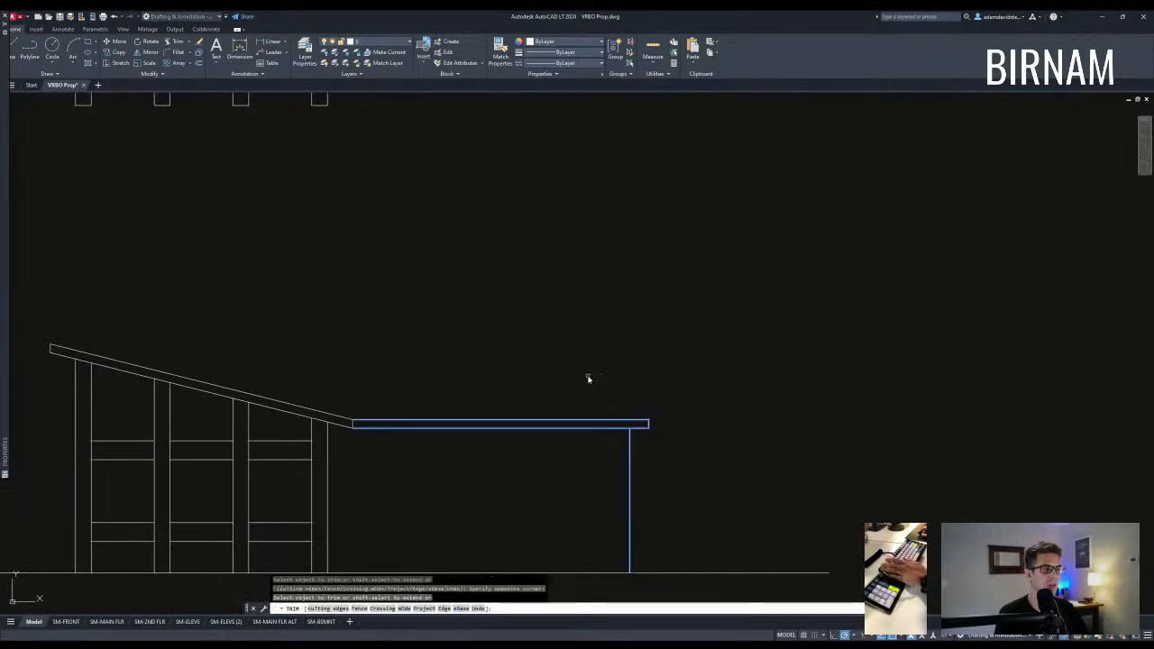
{"action": "key", "text": "Escape"}
Extend the flat roof's underside line back to the cabin's side wall in the front elevation.
{"action": "scroll", "coordinate": [631, 456], "scroll_direction": "down", "scroll_amount": 4}
{"action": "middle_click_drag", "start_coordinate": [619, 503], "coordinate": [613, 467]}
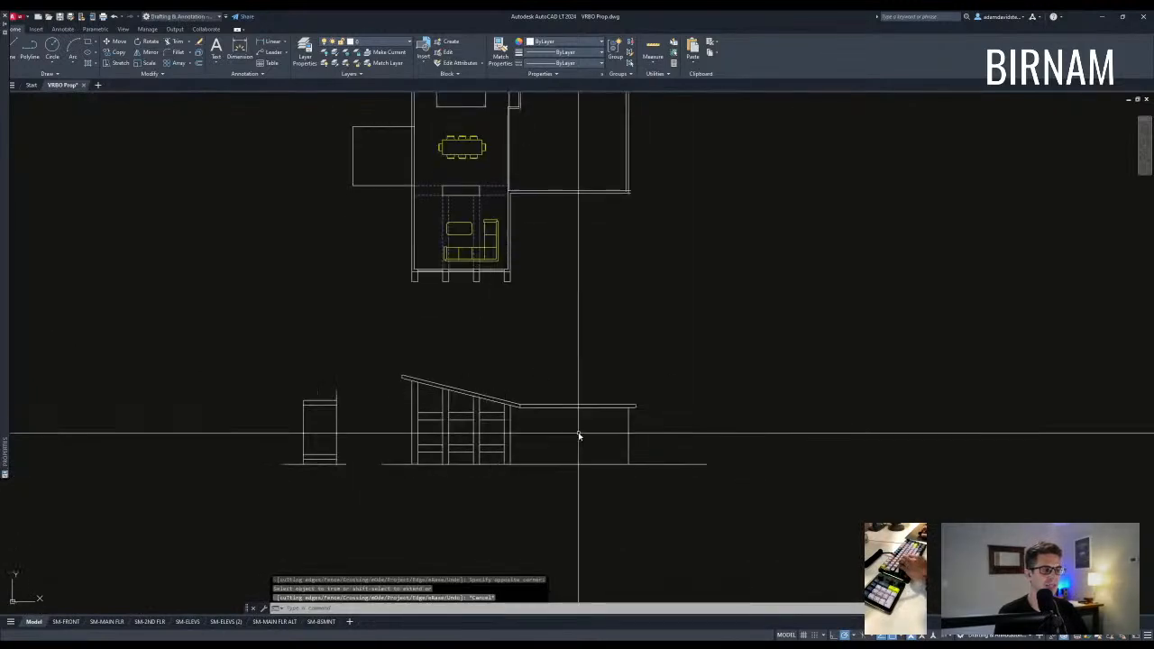
{"action": "scroll", "coordinate": [562, 420], "scroll_direction": "up", "scroll_amount": 3}
{"action": "scroll", "coordinate": [562, 439], "scroll_direction": "down", "scroll_amount": 3}
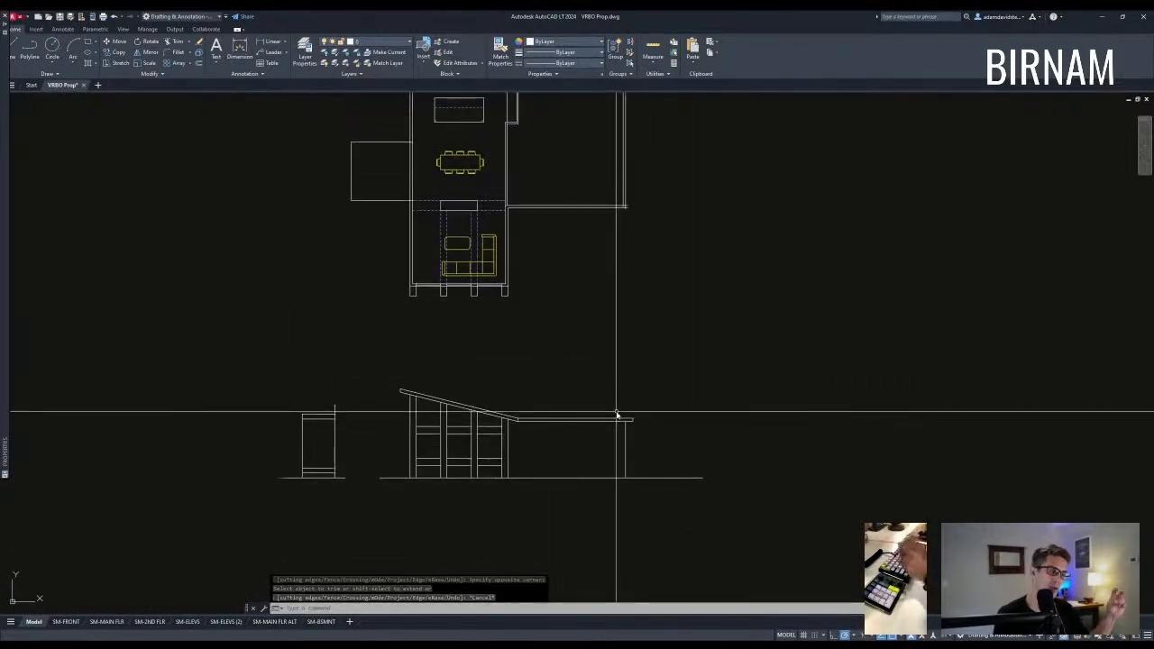
{"action": "type", "text": "ex"}
{"action": "key", "text": "Return"}
{"action": "scroll", "coordinate": [505, 440], "scroll_direction": "up", "scroll_amount": 4}
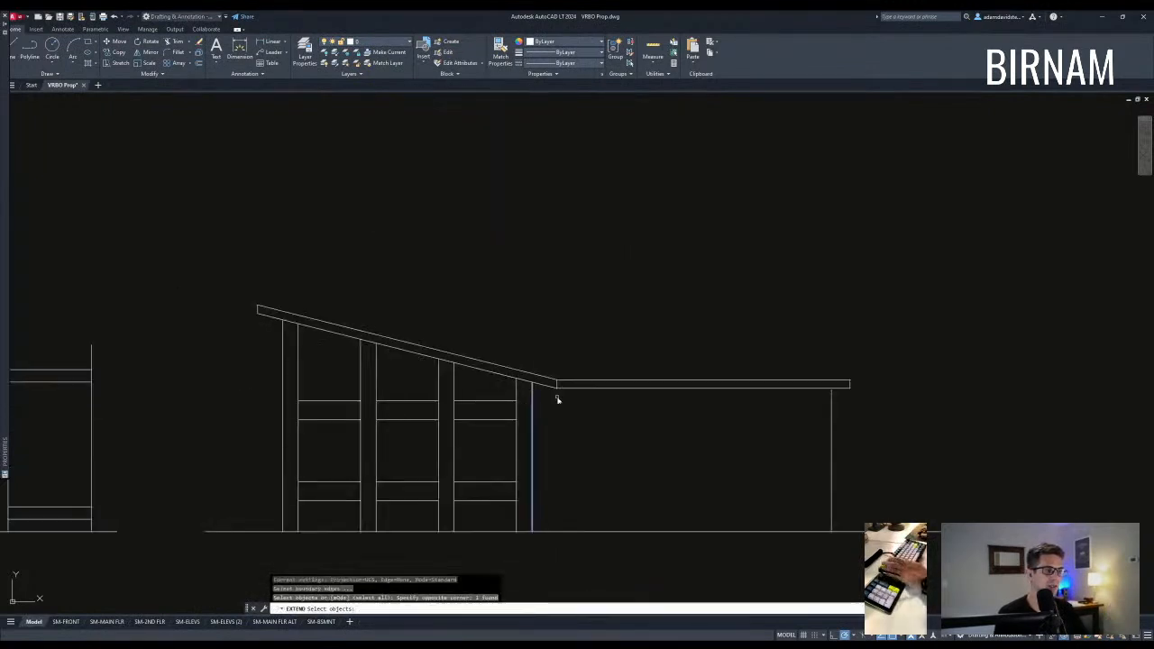
{"action": "key", "text": "Escape"}
{"action": "scroll", "coordinate": [567, 386], "scroll_direction": "down", "scroll_amount": 5}
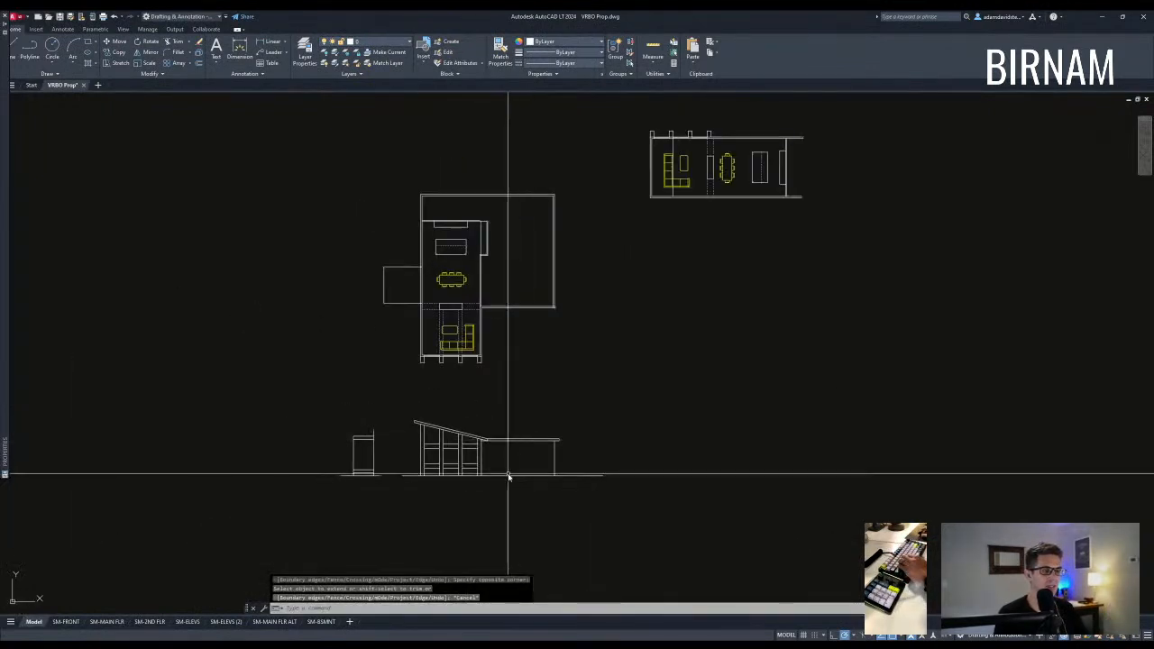
Examine the extension's layout in plan against the front elevation.
{"action": "scroll", "coordinate": [509, 464], "scroll_direction": "up", "scroll_amount": 2}
{"action": "middle_click_drag", "start_coordinate": [555, 391], "coordinate": [557, 418]}
{"action": "key", "text": "Escape"}
{"action": "mouse_move", "coordinate": [581, 474]}
{"action": "middle_mouse_down"}
{"action": "mouse_move", "coordinate": [564, 451]}
{"action": "mouse_move", "coordinate": [568, 400]}
{"action": "middle_mouse_up"}
{"action": "middle_click_drag", "start_coordinate": [539, 324], "coordinate": [573, 379]}
{"action": "scroll", "coordinate": [562, 301], "scroll_direction": "up", "scroll_amount": 2}
{"action": "middle_click_drag", "start_coordinate": [562, 300], "coordinate": [543, 388]}
{"action": "key", "text": "Escape"}
{"action": "middle_click_drag", "start_coordinate": [586, 316], "coordinate": [571, 389]}
{"action": "left_click", "coordinate": [412, 348]}
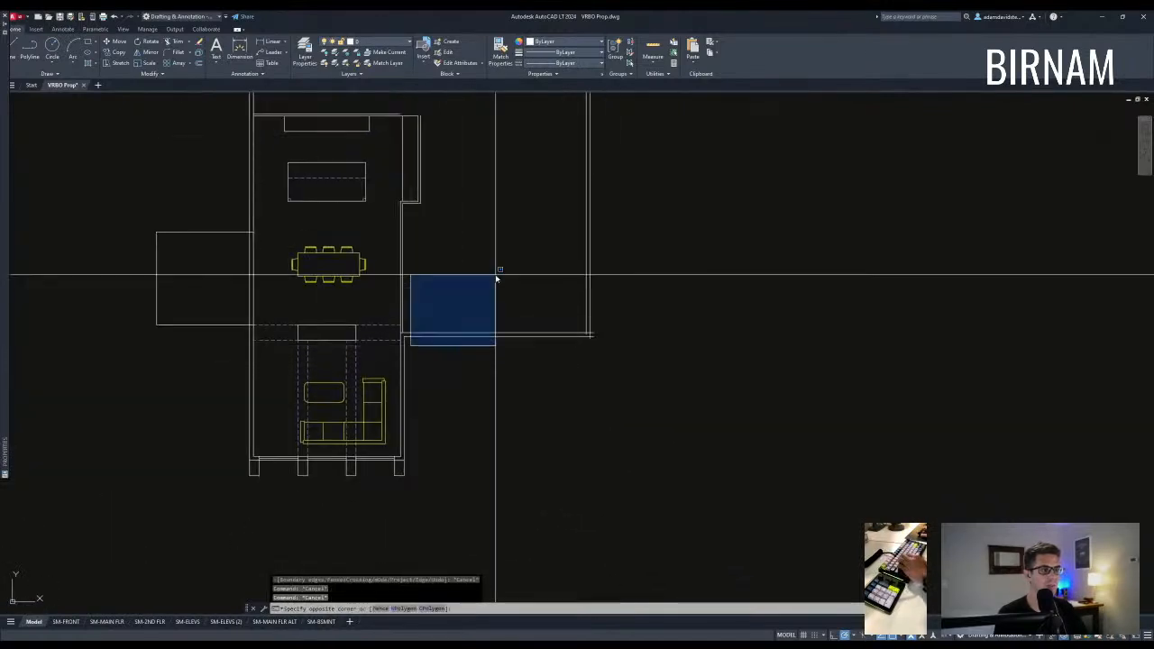
{"action": "middle_click_drag", "start_coordinate": [497, 279], "coordinate": [496, 329]}
{"action": "key", "text": "Escape"}
Offset the dining area's side wall line 6' into the extension and add a parallel line for the new partition's thickness.
{"action": "type", "text": "of"}
{"action": "key", "text": "Return"}
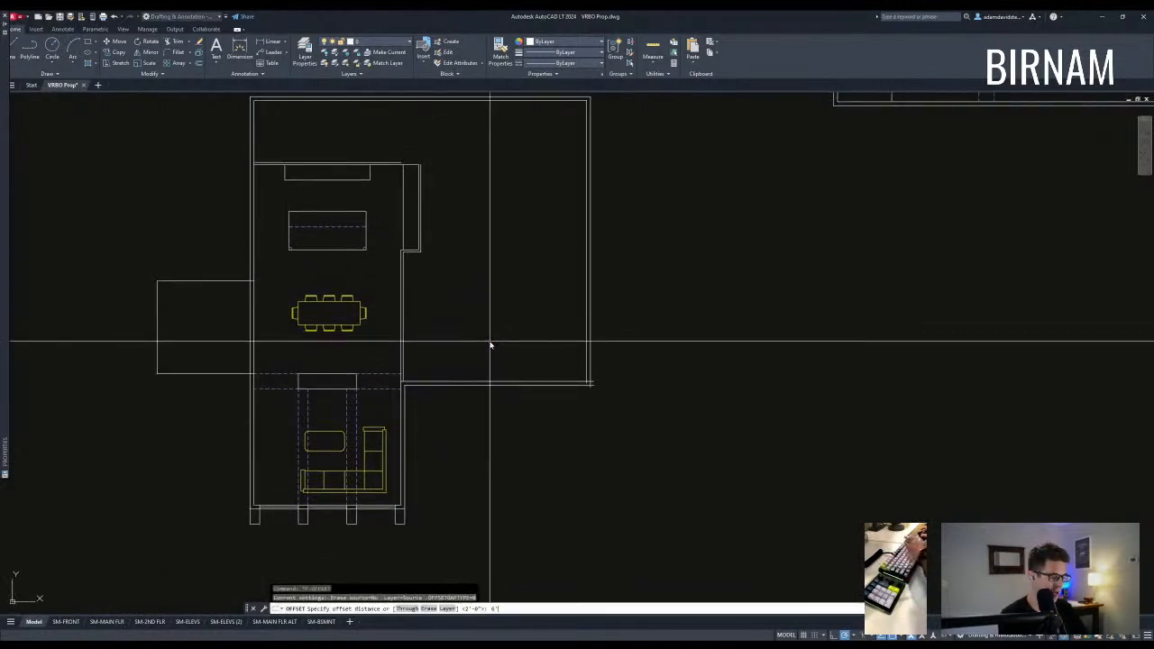
{"action": "type", "text": "6'"}
{"action": "key", "text": "Return"}
{"action": "left_click", "coordinate": [403, 343]}
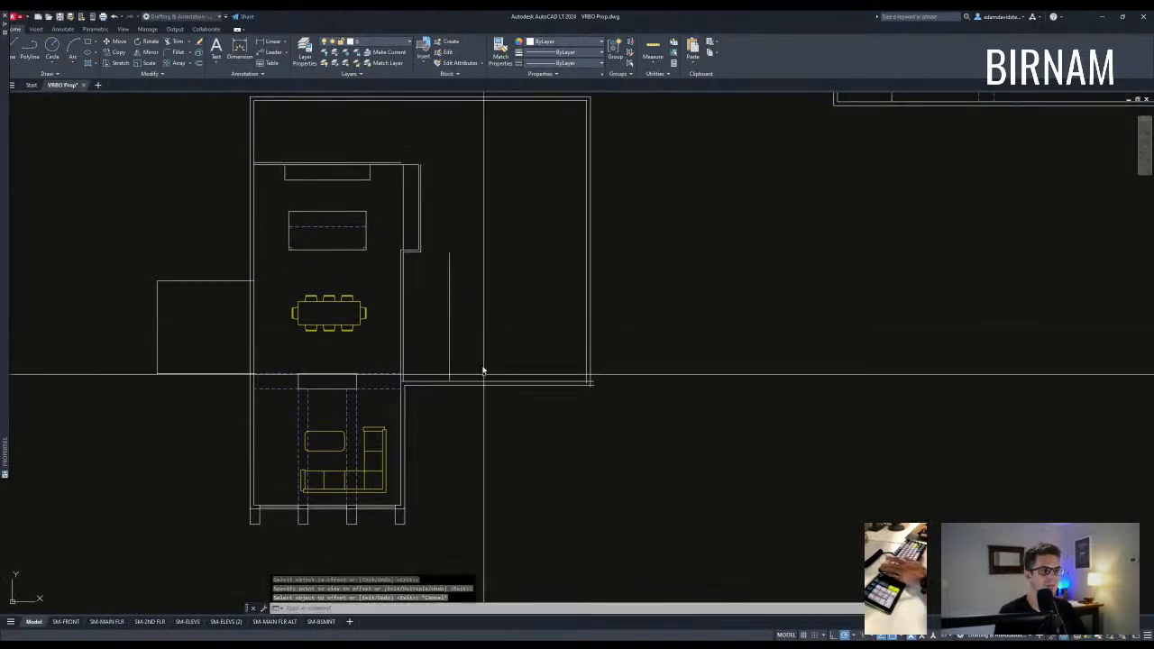
{"action": "left_click", "coordinate": [453, 335]}
{"action": "key", "text": "Escape"}
{"action": "key", "text": "Escape"}
{"action": "scroll", "coordinate": [442, 391], "scroll_direction": "up", "scroll_amount": 2}
{"action": "middle_click_drag", "start_coordinate": [457, 356], "coordinate": [465, 381]}
{"action": "key", "text": "Escape"}
{"action": "key", "text": "Escape"}
{"action": "middle_click_drag", "start_coordinate": [491, 285], "coordinate": [523, 335]}
{"action": "scroll", "coordinate": [523, 335], "scroll_direction": "down", "scroll_amount": 3}
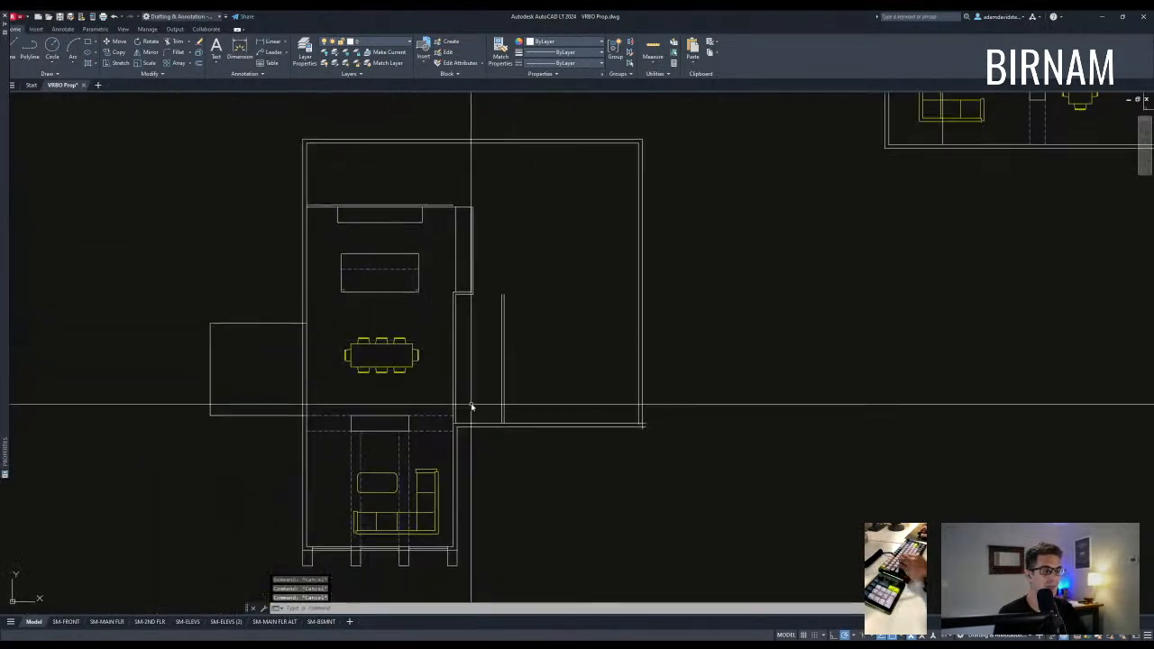
Examine the hallway beside the dining area, the rest of the extension, and the area in front of it in plan.
{"action": "scroll", "coordinate": [467, 420], "scroll_direction": "up", "scroll_amount": 3}
{"action": "middle_click_drag", "start_coordinate": [477, 394], "coordinate": [489, 382]}
{"action": "middle_click_drag", "start_coordinate": [482, 318], "coordinate": [500, 332]}
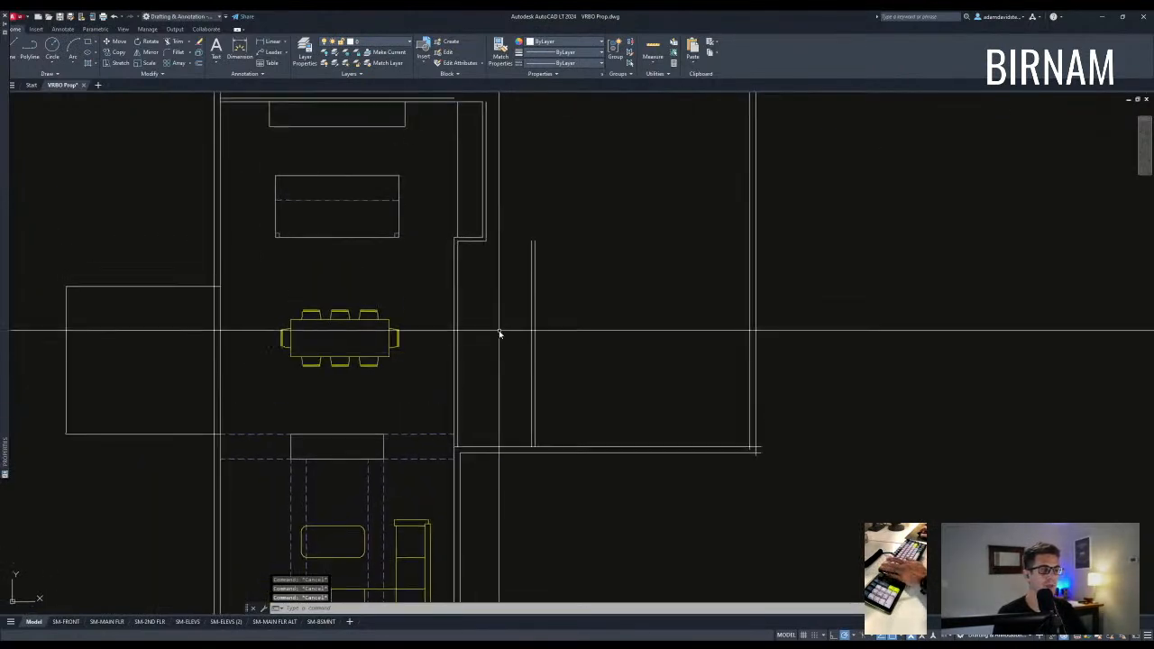
{"action": "scroll", "coordinate": [498, 324], "scroll_direction": "down", "scroll_amount": 2}
{"action": "middle_click_drag", "start_coordinate": [512, 266], "coordinate": [512, 302]}
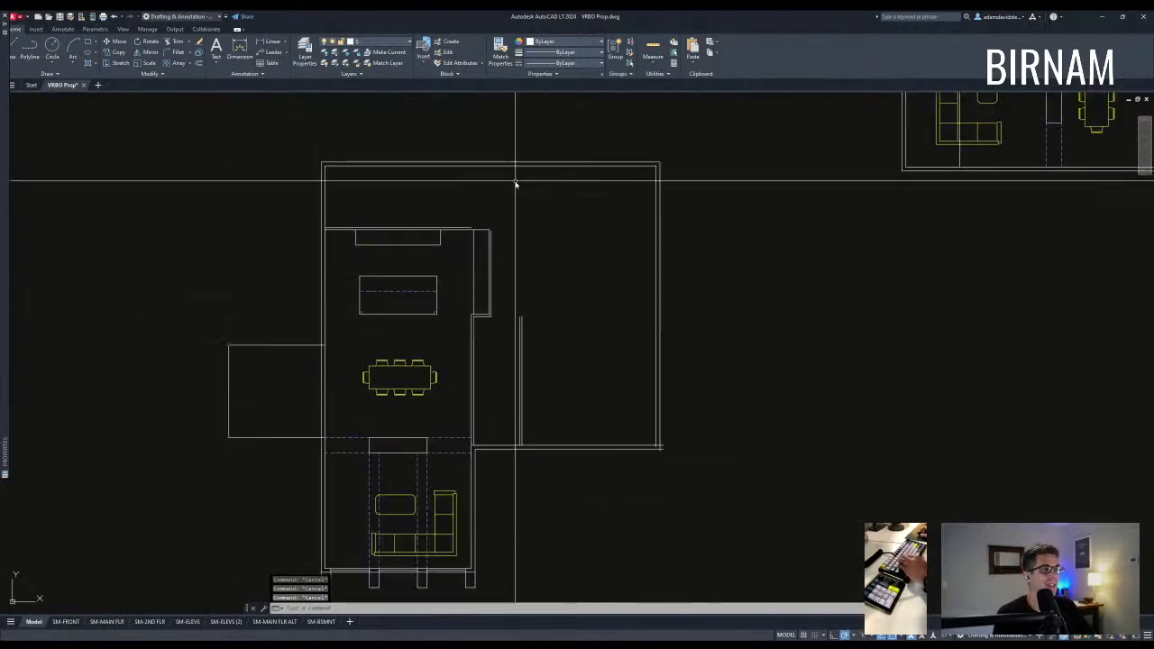
{"action": "middle_click_drag", "start_coordinate": [440, 219], "coordinate": [434, 292]}
{"action": "middle_click_drag", "start_coordinate": [572, 308], "coordinate": [570, 270]}
{"action": "middle_click_drag", "start_coordinate": [580, 378], "coordinate": [574, 372]}
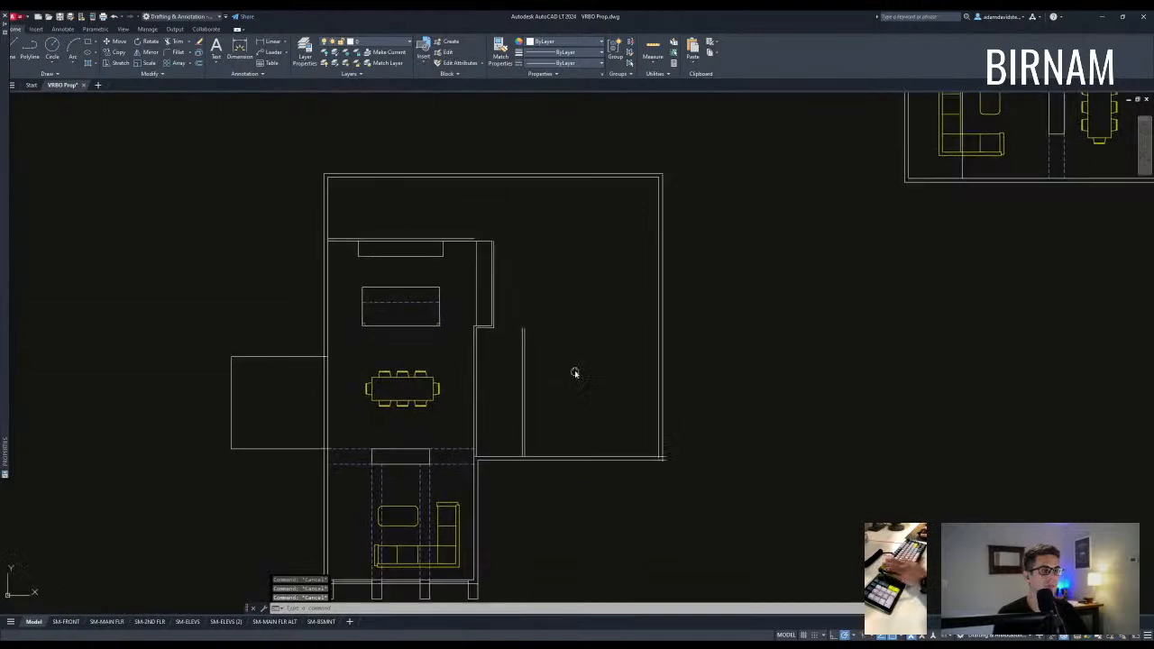
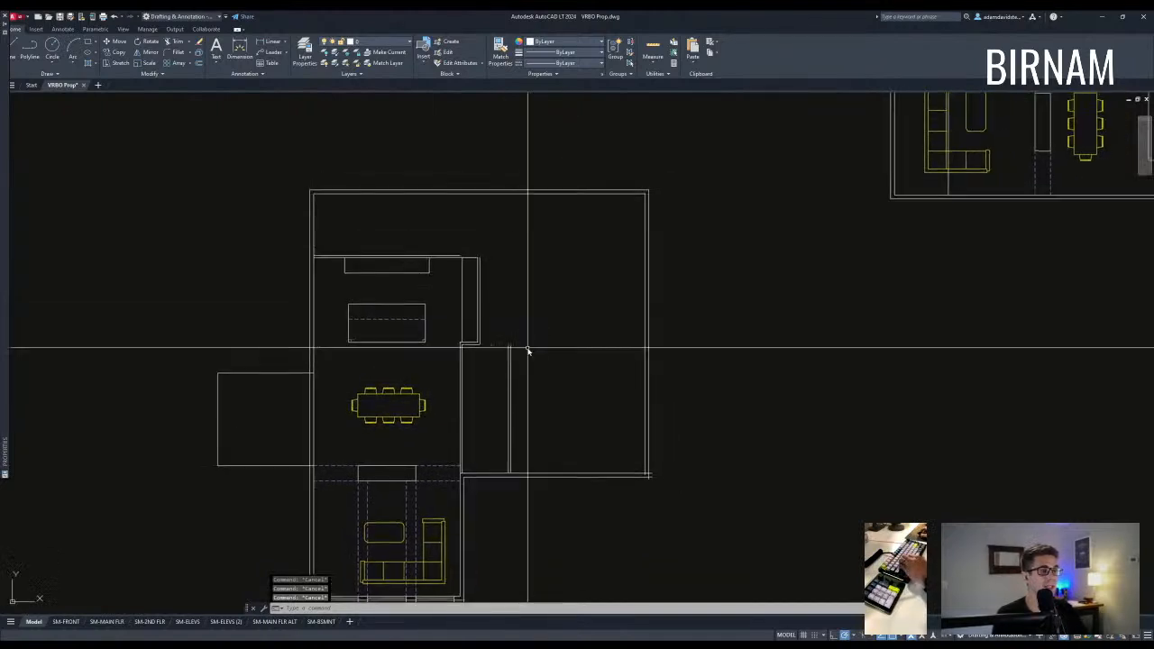
{"action": "middle_click_drag", "start_coordinate": [505, 463], "coordinate": [518, 318]}
{"action": "left_click", "coordinate": [465, 391]}
{"action": "key", "text": "Escape"}
{"action": "key", "text": "Escape"}
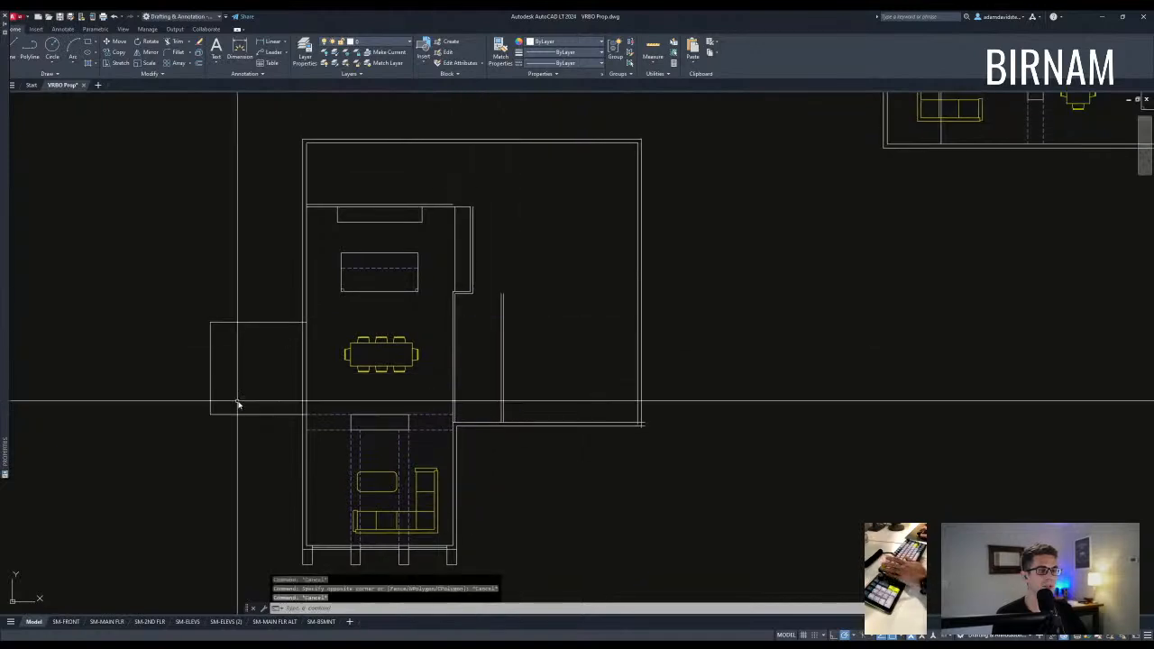
{"action": "left_click", "coordinate": [233, 438]}
{"action": "key", "text": "Escape"}
{"action": "scroll", "coordinate": [369, 361], "scroll_direction": "down", "scroll_amount": 1}
{"action": "middle_click_drag", "start_coordinate": [523, 456], "coordinate": [514, 444]}
{"action": "scroll", "coordinate": [424, 413], "scroll_direction": "up", "scroll_amount": 2}
{"action": "middle_click_drag", "start_coordinate": [433, 407], "coordinate": [439, 258]}
{"action": "scroll", "coordinate": [455, 287], "scroll_direction": "down", "scroll_amount": 1}
{"action": "middle_click_drag", "start_coordinate": [478, 549], "coordinate": [481, 437]}
{"action": "middle_click_drag", "start_coordinate": [484, 278], "coordinate": [464, 331]}
{"action": "key", "text": "Escape"}
{"action": "key", "text": "Escape"}
{"action": "scroll", "coordinate": [470, 299], "scroll_direction": "up", "scroll_amount": 3}
{"action": "scroll", "coordinate": [463, 397], "scroll_direction": "down", "scroll_amount": 3}
{"action": "key", "text": "Escape"}
{"action": "middle_click_drag", "start_coordinate": [434, 394], "coordinate": [437, 418]}
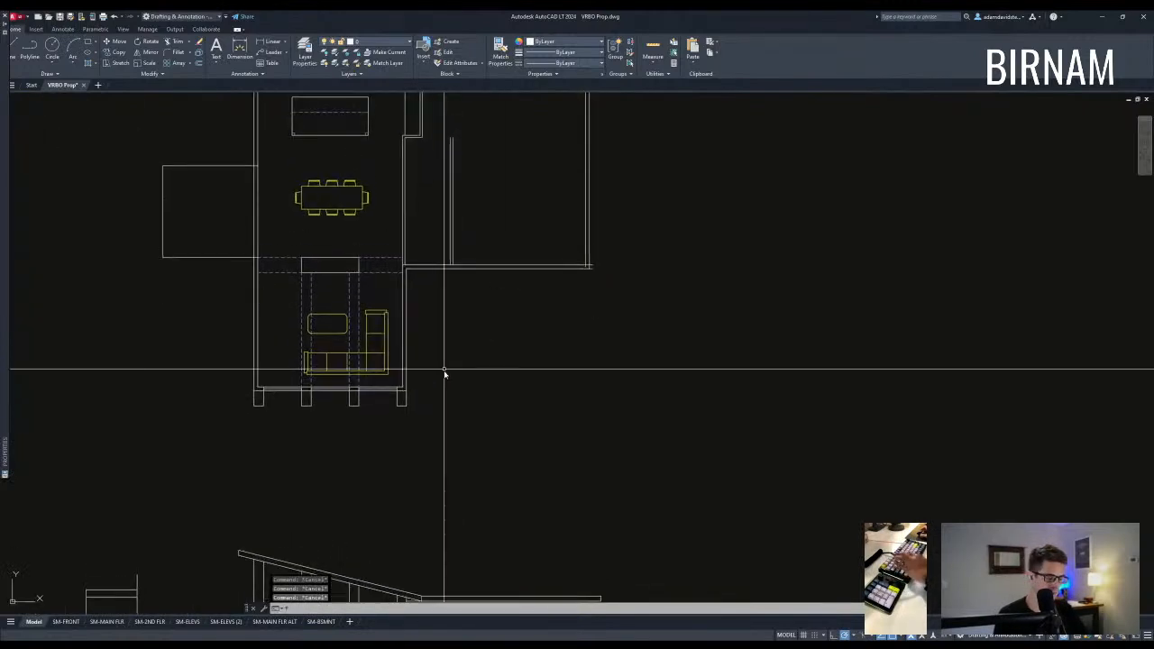
{"action": "type", "text": "o"}
{"action": "key", "text": "Return"}
{"action": "type", "text": "12"}
{"action": "key", "text": "Escape"}
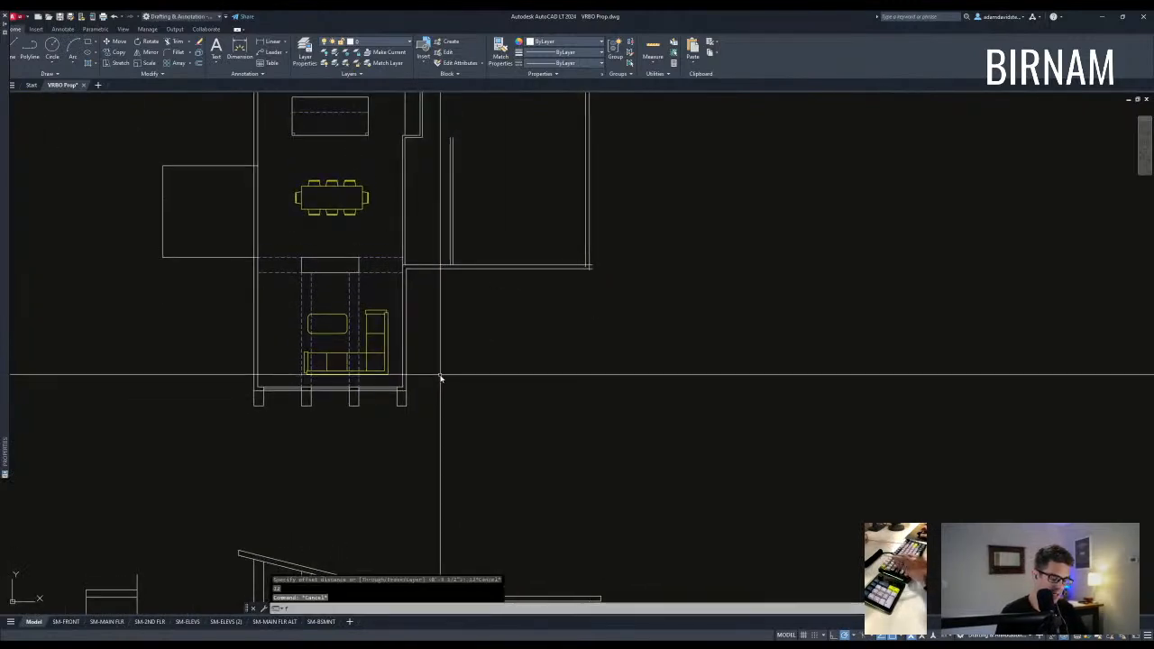
Offset the living room's outer side wall line and the extension's front wall line outward 8' to outline an entry porch.
{"action": "type", "text": "o"}
{"action": "key", "text": "Return"}
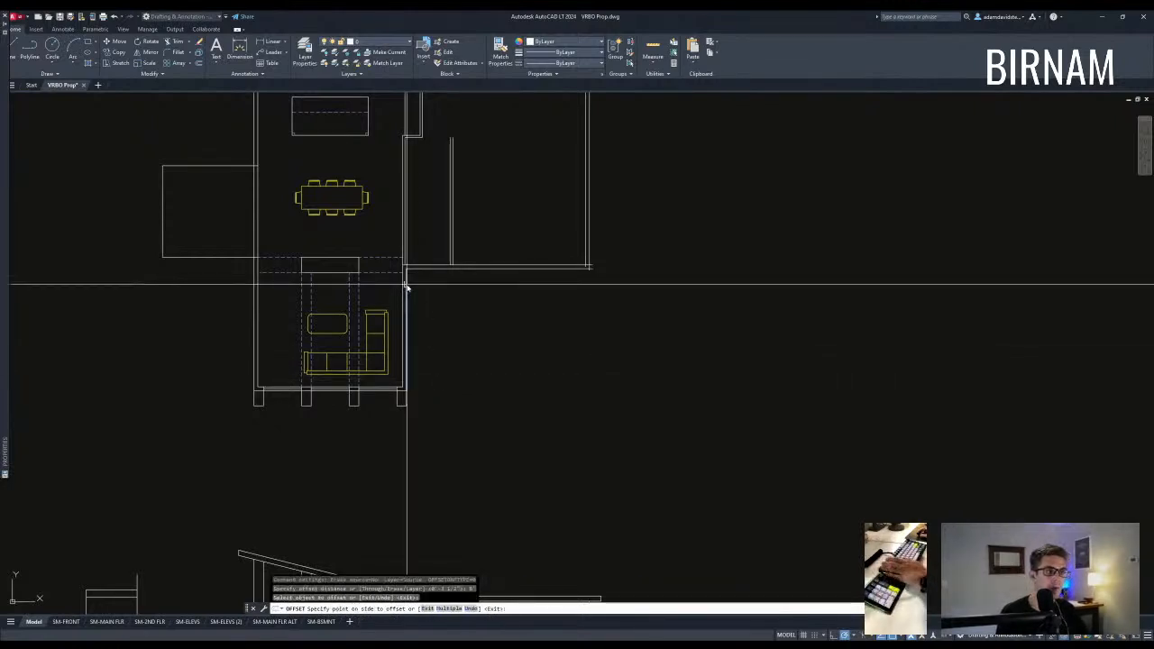
{"action": "scroll", "coordinate": [497, 347], "scroll_direction": "up", "scroll_amount": 2}
{"action": "key", "text": "Escape"}
Trim the porch's two overshooting lines into a square outer corner.
{"action": "type", "text": "tr"}
{"action": "key", "text": "Return"}
{"action": "left_click", "coordinate": [496, 349]}
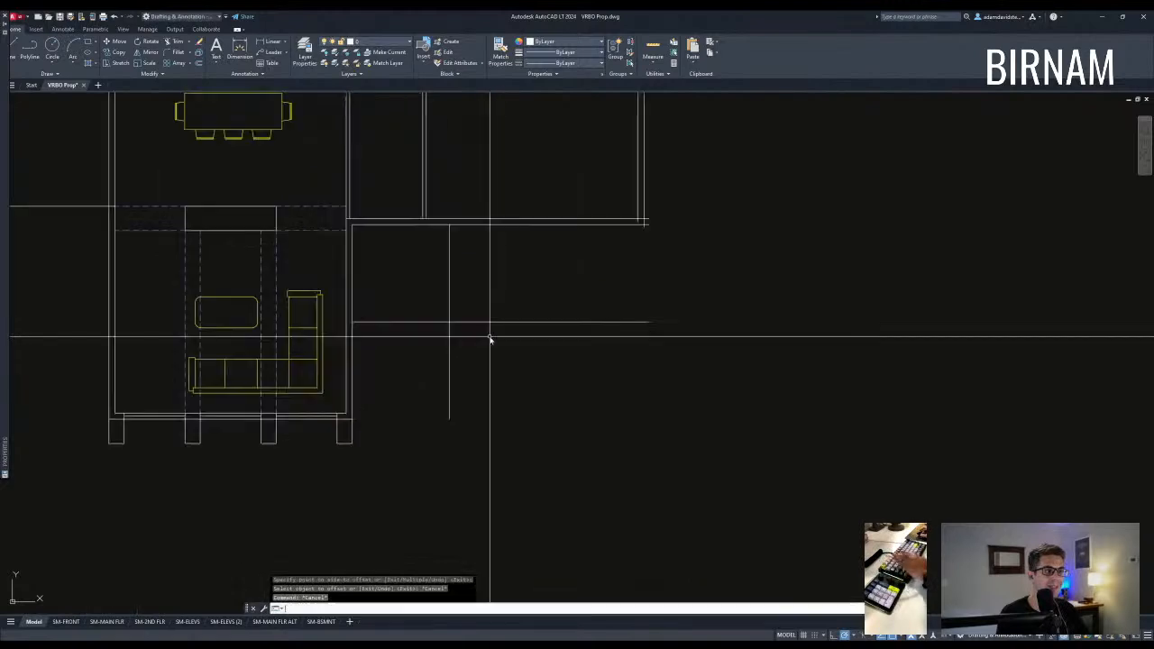
{"action": "left_click", "coordinate": [474, 333]}
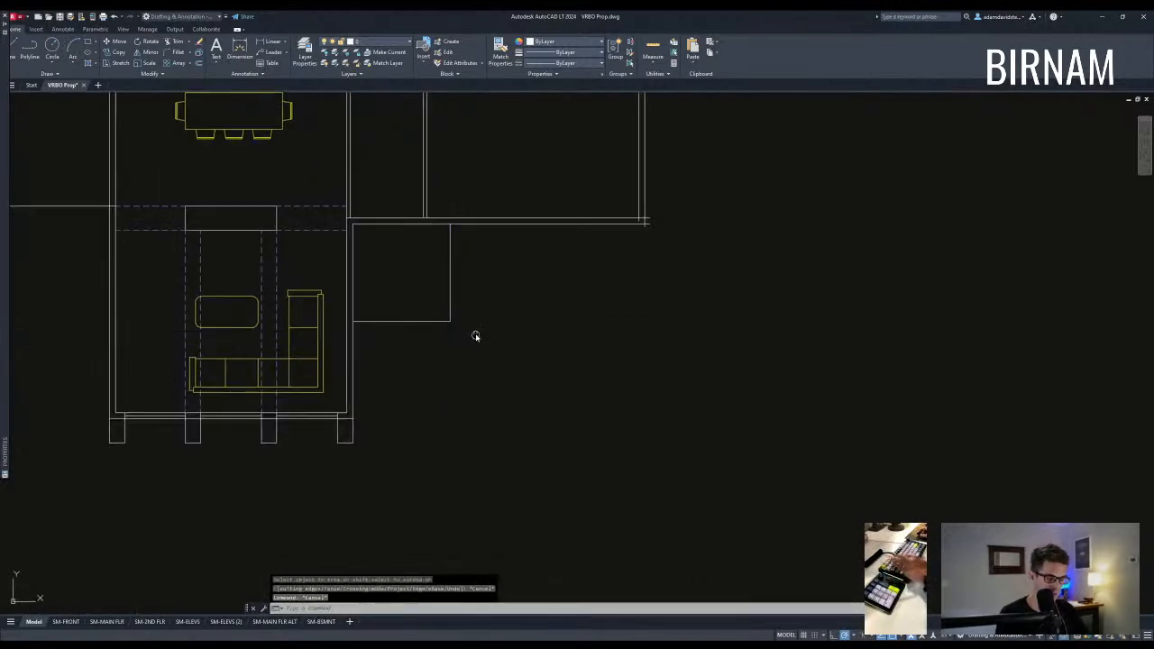
{"action": "key", "text": "Escape"}
Offset the porch's two outer edges inward by 2' to mark a corner column.
{"action": "type", "text": "o"}
{"action": "key", "text": "Return"}
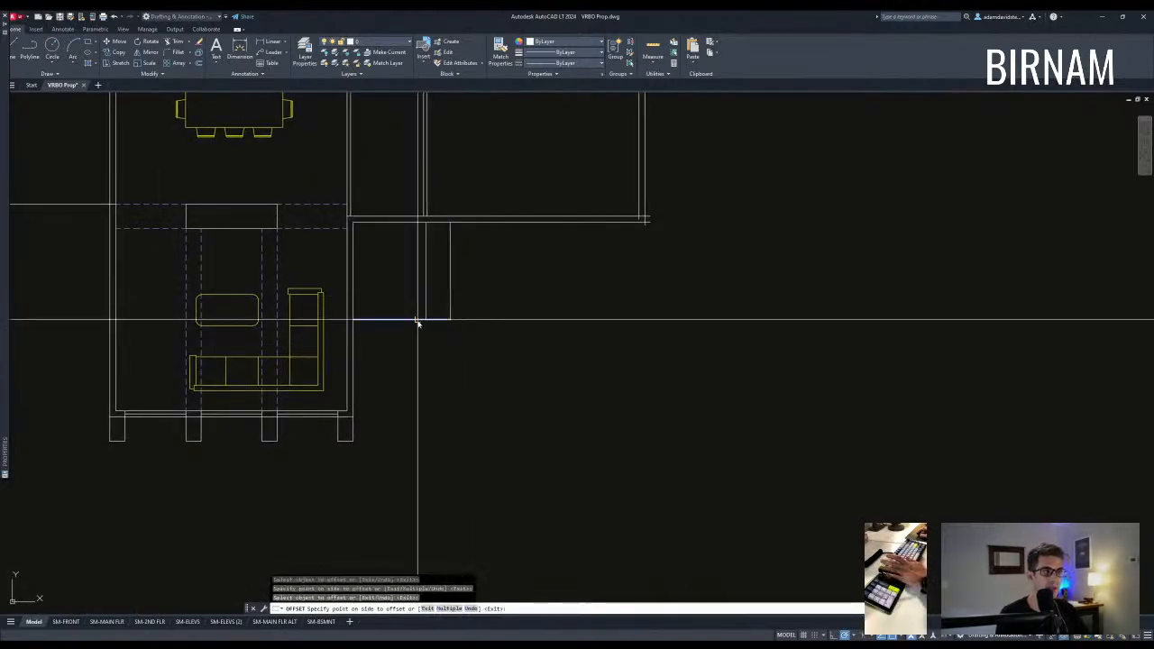
{"action": "left_click", "coordinate": [417, 321]}
{"action": "key", "text": "Escape"}
Trim the offset lines to leave a square column at the porch's outer corner.
{"action": "type", "text": "tr"}
{"action": "key", "text": "Return"}
{"action": "left_click", "coordinate": [479, 319]}
{"action": "left_click", "coordinate": [426, 288]}
{"action": "key", "text": "Escape"}
Draw a vertical projection line from the column's inner edge in plan down to the front elevation's ground line.
{"action": "scroll", "coordinate": [469, 284], "scroll_direction": "down", "scroll_amount": 4}
{"action": "type", "text": "a"}
{"action": "key", "text": "Return"}
{"action": "left_click", "coordinate": [460, 292]}
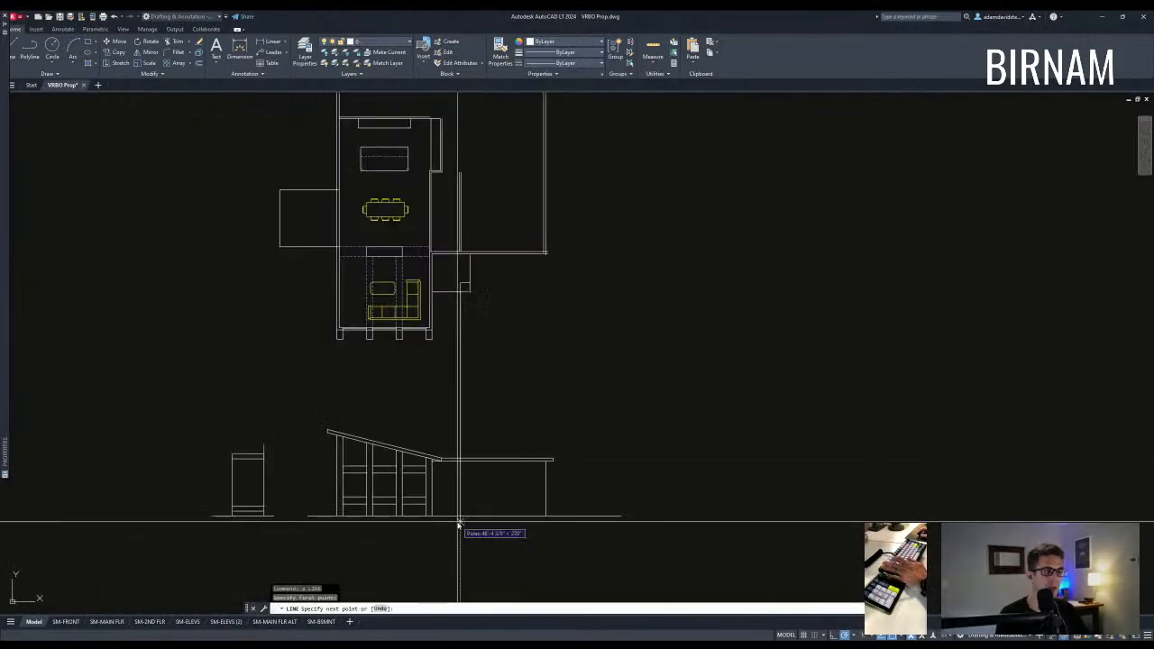
{"action": "left_click", "coordinate": [460, 516]}
{"action": "key", "text": "Escape"}
Offset the flat roof's underside line downward by 6" for a beam below the roof.
{"action": "scroll", "coordinate": [478, 469], "scroll_direction": "up", "scroll_amount": 3}
{"action": "type", "text": "o"}
{"action": "key", "text": "Return"}
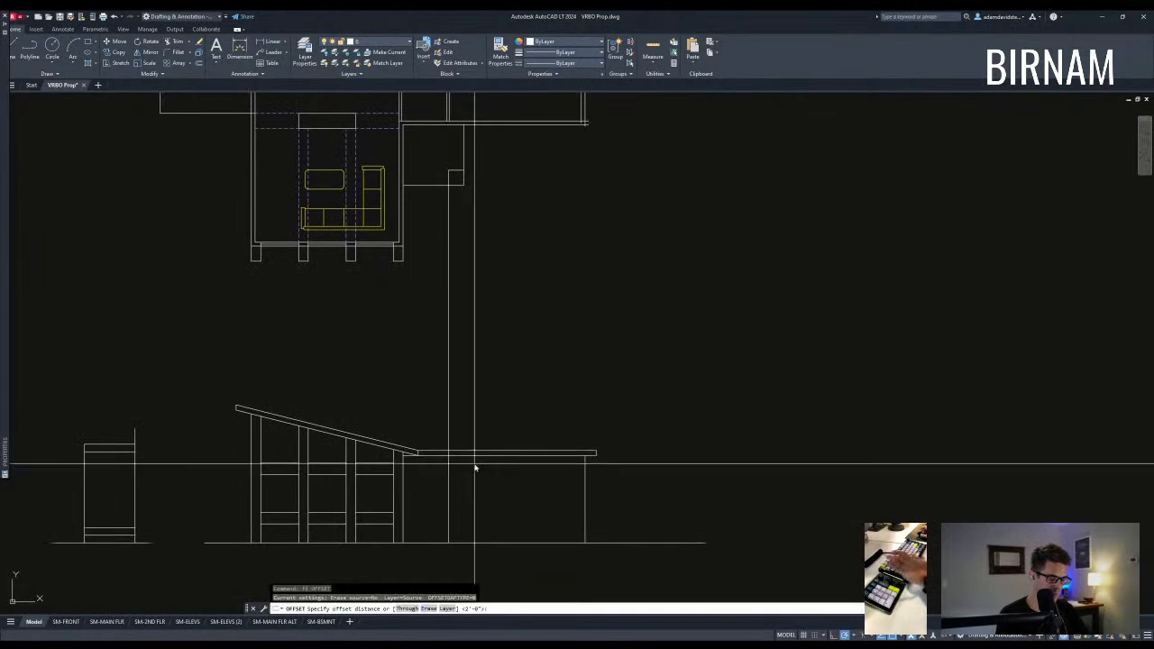
{"action": "left_click", "coordinate": [425, 457]}
{"action": "left_click", "coordinate": [433, 471]}
{"action": "key", "text": "Escape"}
{"action": "key", "text": "Escape"}
{"action": "scroll", "coordinate": [432, 469], "scroll_direction": "up", "scroll_amount": 4}
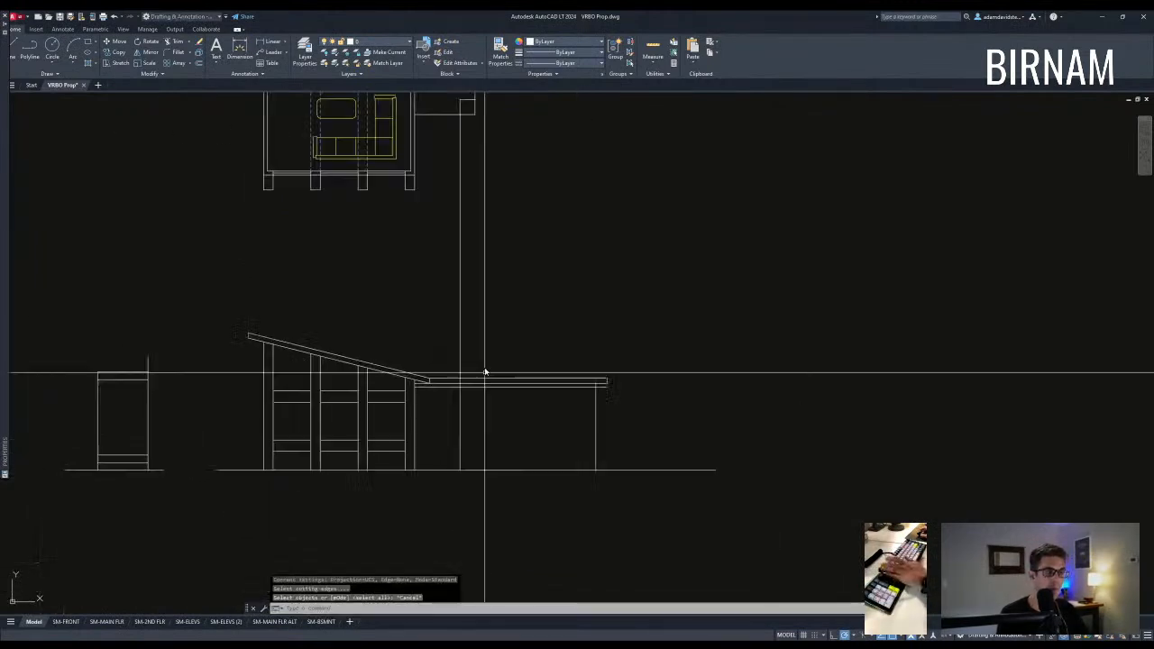
Draw a vertical projection line from the porch's outer corner in plan down to the front elevation's ground line.
{"action": "scroll", "coordinate": [478, 478], "scroll_direction": "down", "scroll_amount": 4}
{"action": "type", "text": "a"}
{"action": "key", "text": "Return"}
{"action": "left_click", "coordinate": [471, 187]}
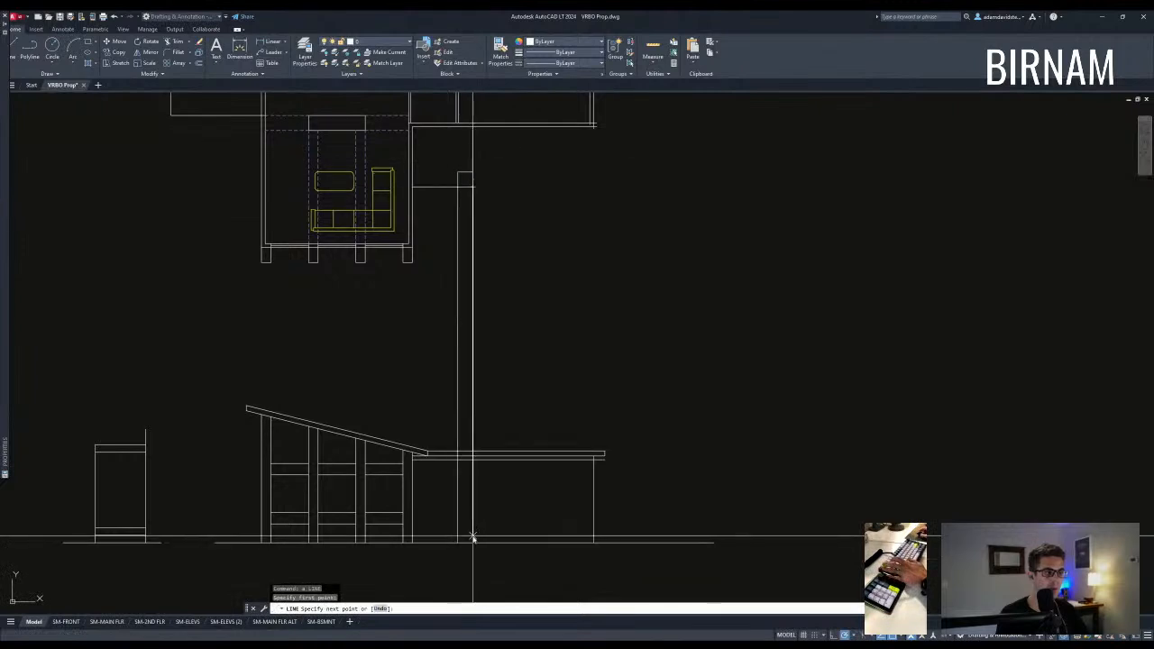
{"action": "left_click", "coordinate": [473, 540]}
{"action": "key", "text": "Escape"}
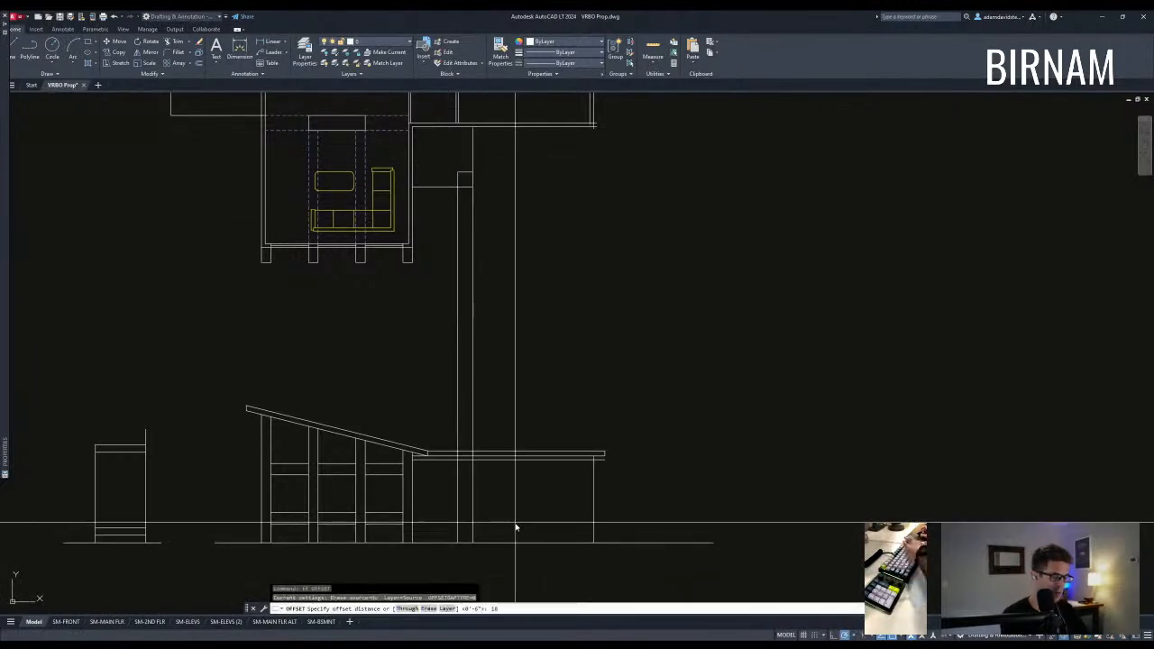
Offset the column's outer projection line outward by 18" to mark the porch roof's overhang.
{"action": "key", "text": "Return"}
{"action": "scroll", "coordinate": [454, 427], "scroll_direction": "up", "scroll_amount": 2}
{"action": "left_click", "coordinate": [510, 429]}
{"action": "key", "text": "Escape"}
Trim the column lines at the flat roof's underside and cut the beam line where it crosses the column.
{"action": "scroll", "coordinate": [502, 485], "scroll_direction": "up", "scroll_amount": 4}
{"action": "type", "text": "tr"}
{"action": "key", "text": "Return"}
{"action": "left_click", "coordinate": [475, 447]}
{"action": "left_click", "coordinate": [332, 391]}
{"action": "left_click", "coordinate": [479, 400]}
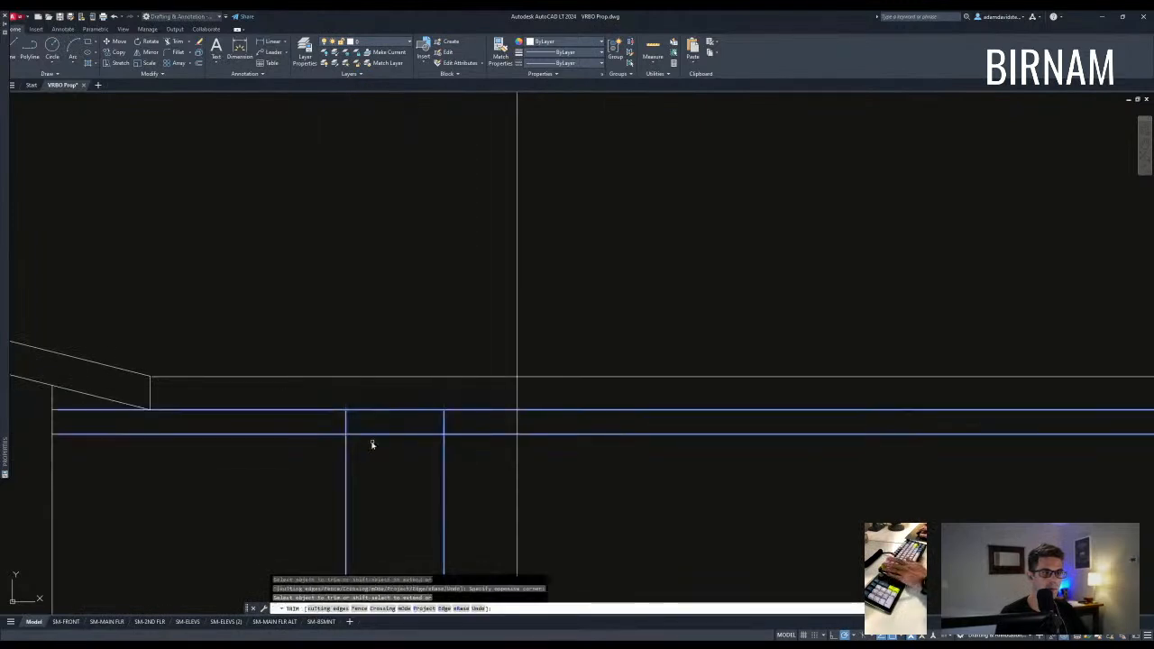
{"action": "key", "text": "Escape"}
Delete the leftover piece of the beam line beyond the column.
{"action": "scroll", "coordinate": [446, 435], "scroll_direction": "down", "scroll_amount": 4}
{"action": "left_click", "coordinate": [467, 438]}
{"action": "left_click", "coordinate": [457, 430]}
{"action": "key", "text": "Delete"}
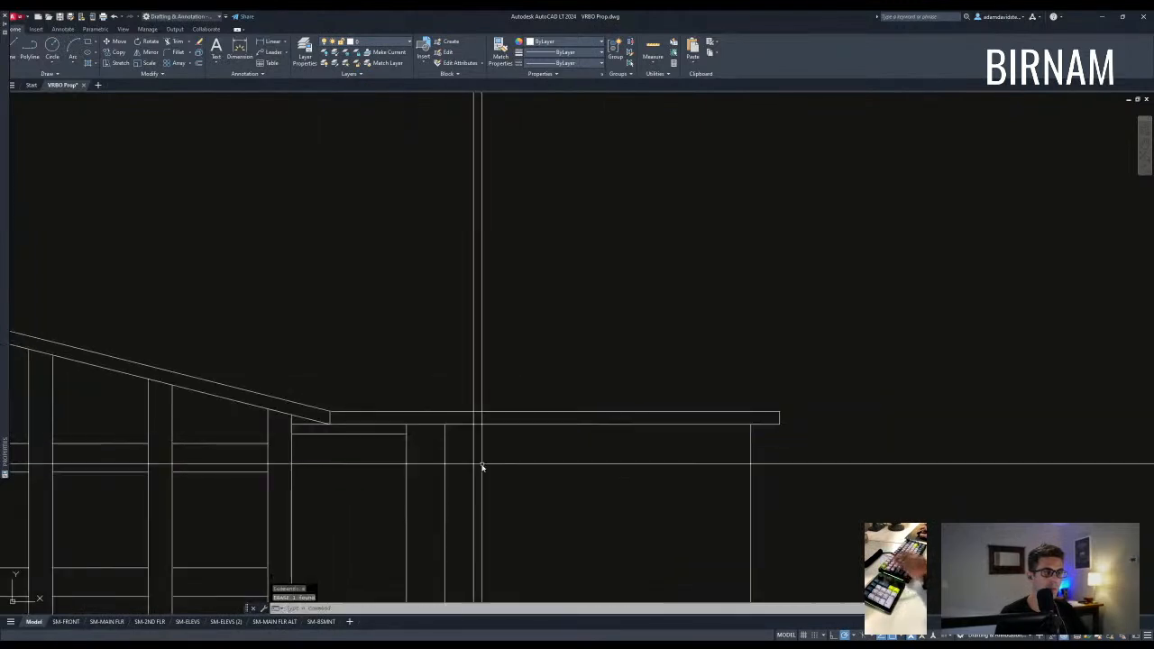
Trim the overhang line above and below the flat roof so it spans only the roof's thickness.
{"action": "type", "text": "tr"}
{"action": "key", "text": "Return"}
{"action": "left_click", "coordinate": [488, 441]}
{"action": "left_click", "coordinate": [434, 395]}
{"action": "key", "text": "Return"}
{"action": "left_click", "coordinate": [489, 352]}
{"action": "left_click", "coordinate": [459, 339]}
{"action": "left_click", "coordinate": [478, 477]}
{"action": "left_click", "coordinate": [461, 465]}
{"action": "key", "text": "Escape"}
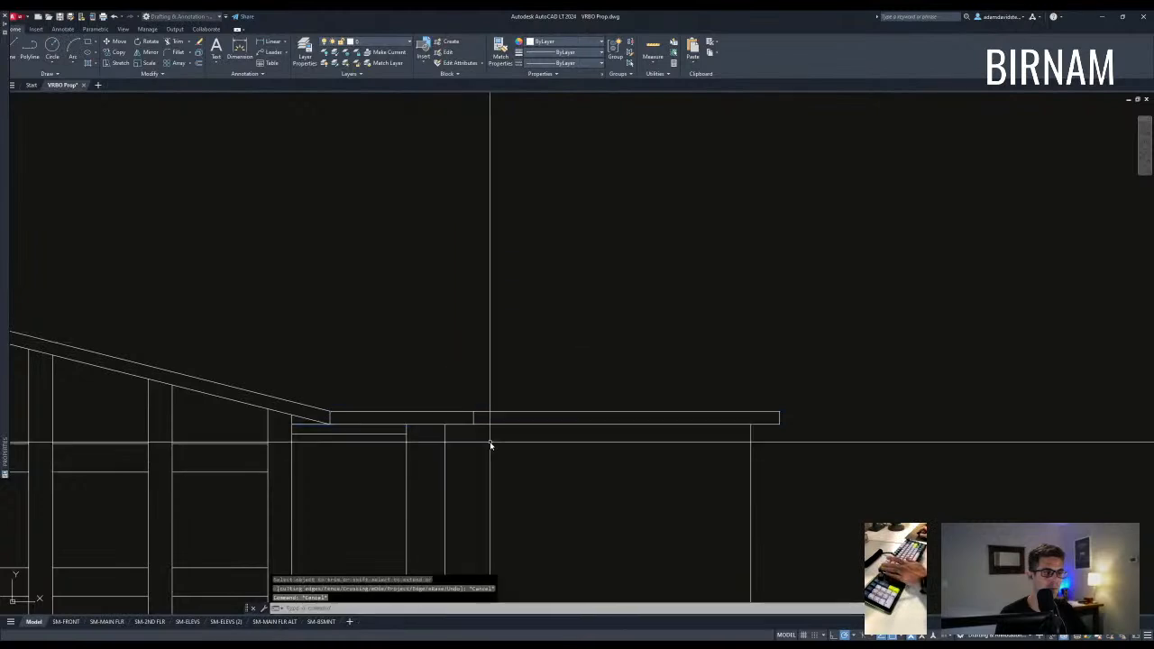
Draw a helper line across the hallway between its two side walls in the plan.
{"action": "scroll", "coordinate": [560, 439], "scroll_direction": "down", "scroll_amount": 4}
{"action": "scroll", "coordinate": [595, 455], "scroll_direction": "down", "scroll_amount": 2}
{"action": "scroll", "coordinate": [577, 405], "scroll_direction": "up", "scroll_amount": 4}
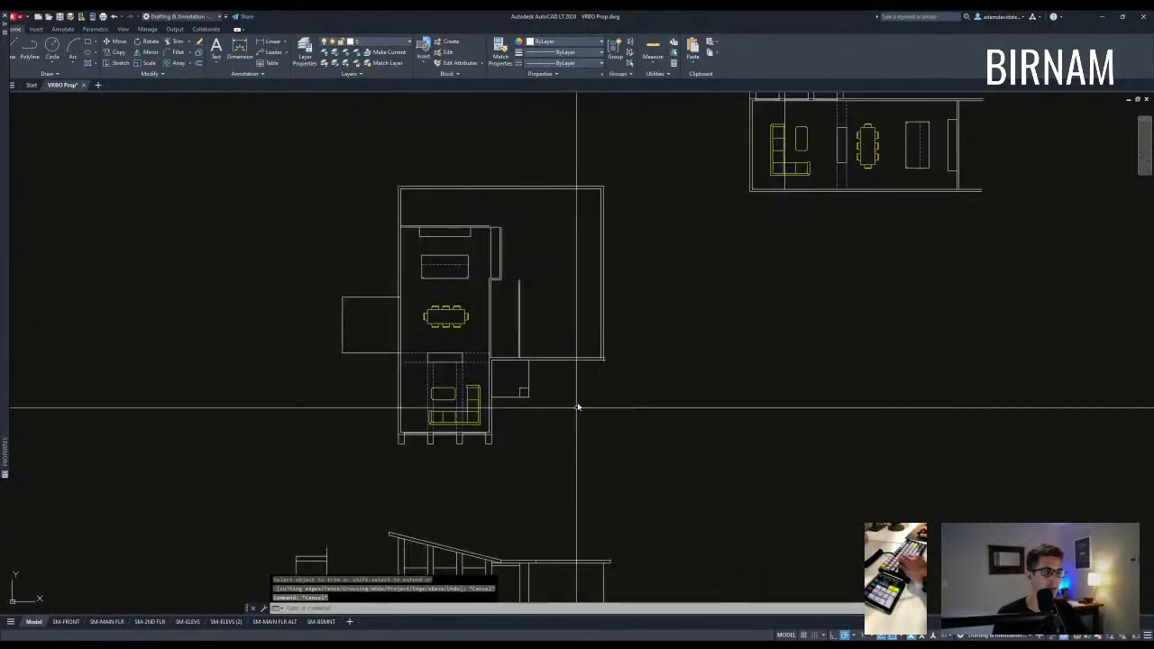
{"action": "key", "text": "Escape"}
{"action": "key", "text": "Escape"}
{"action": "middle_click_drag", "start_coordinate": [509, 377], "coordinate": [507, 404]}
{"action": "type", "text": "l"}
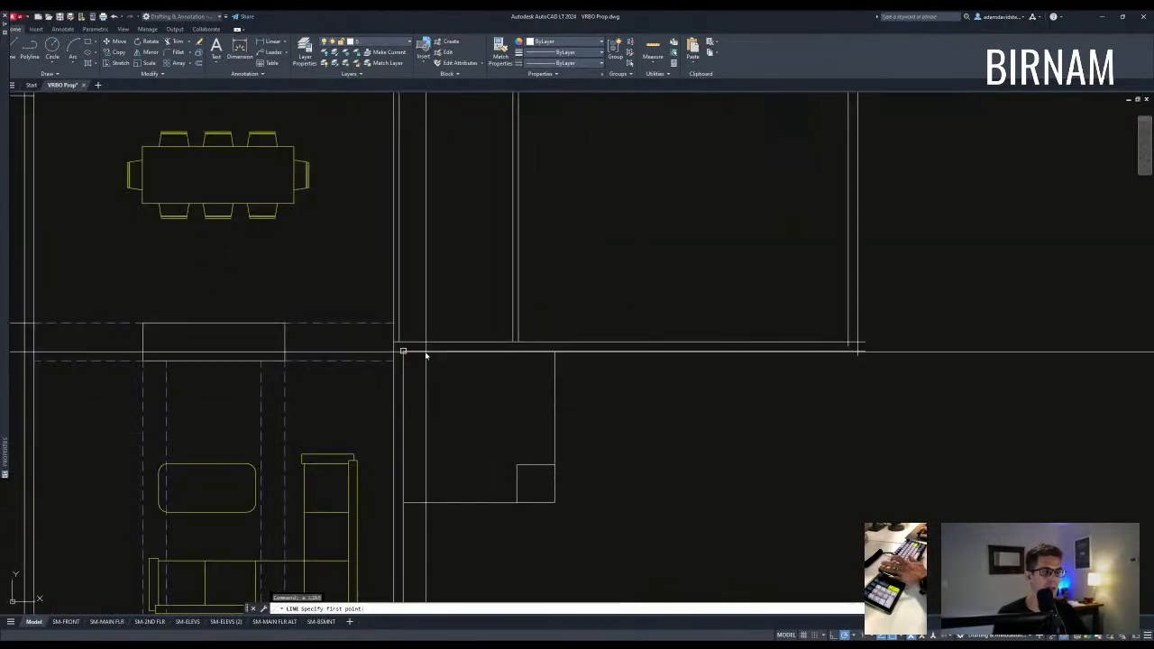
{"action": "scroll", "coordinate": [456, 387], "scroll_direction": "down", "scroll_amount": 3}
{"action": "scroll", "coordinate": [474, 386], "scroll_direction": "up", "scroll_amount": 1}
{"action": "key", "text": "Return"}
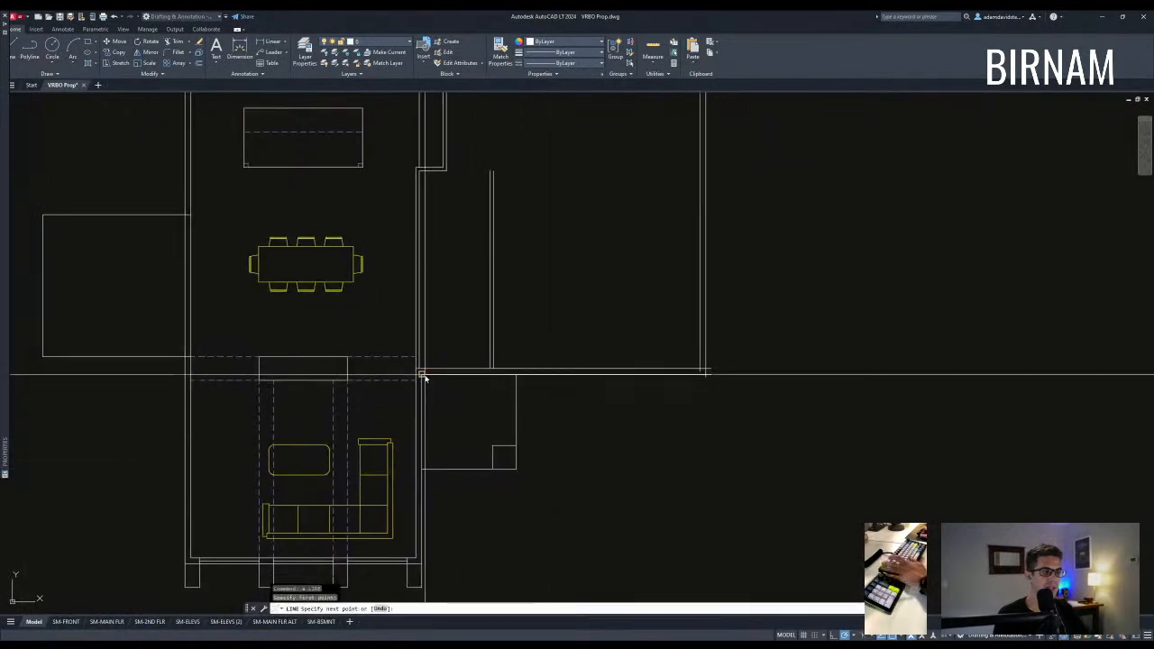
{"action": "left_click", "coordinate": [490, 271]}
{"action": "key", "text": "Return"}
Draw a vertical line through the front wall from the helper line's midpoint to mark the hallway centre, and erase the helper line.
{"action": "key", "text": "Return"}
{"action": "left_click", "coordinate": [456, 409]}
{"action": "key", "text": "Escape"}
{"action": "left_click", "coordinate": [468, 337]}
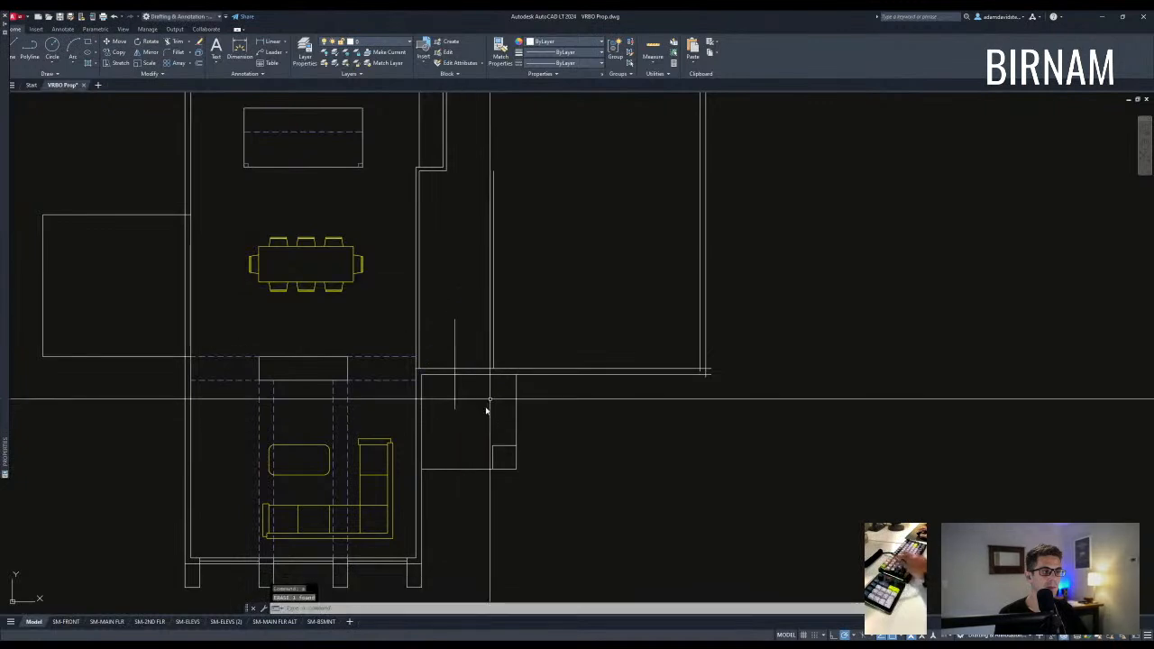
{"action": "key", "text": "Escape"}
Copy the centre line across the front wall's thickness 18" to each side to mark the entry door's jambs.
{"action": "left_click", "coordinate": [455, 372]}
{"action": "type", "text": "co"}
{"action": "key", "text": "Return"}
{"action": "left_click", "coordinate": [463, 336]}
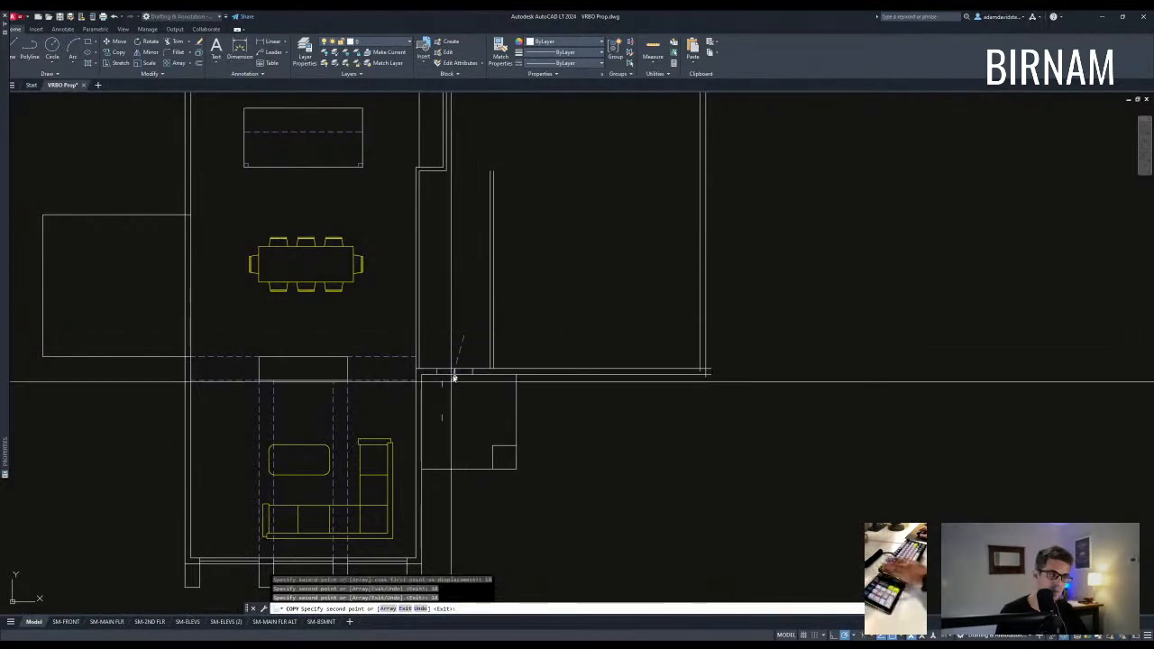
{"action": "scroll", "coordinate": [454, 379], "scroll_direction": "up", "scroll_amount": 2}
{"action": "key", "text": "Escape"}
Trim the front wall's lines between the two jambs to open up the entry doorway.
{"action": "type", "text": "tr"}
{"action": "key", "text": "Return"}
{"action": "left_click", "coordinate": [516, 306]}
{"action": "left_click", "coordinate": [356, 310]}
{"action": "key", "text": "Return"}
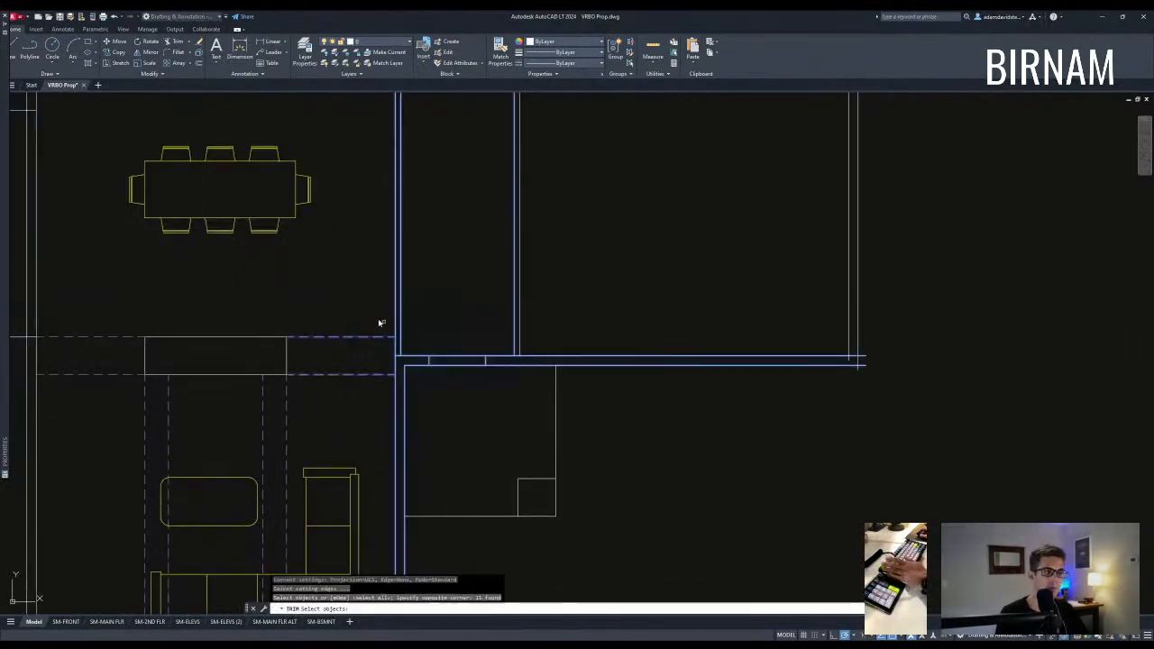
{"action": "left_click", "coordinate": [454, 347]}
{"action": "scroll", "coordinate": [453, 348], "scroll_direction": "up", "scroll_amount": 2}
{"action": "key", "text": "Escape"}
Draw a circle centred on the inner corner of the jamb nearest the hallway partition, with its radius reaching the opposite jamb.
{"action": "type", "text": "c"}
{"action": "key", "text": "Return"}
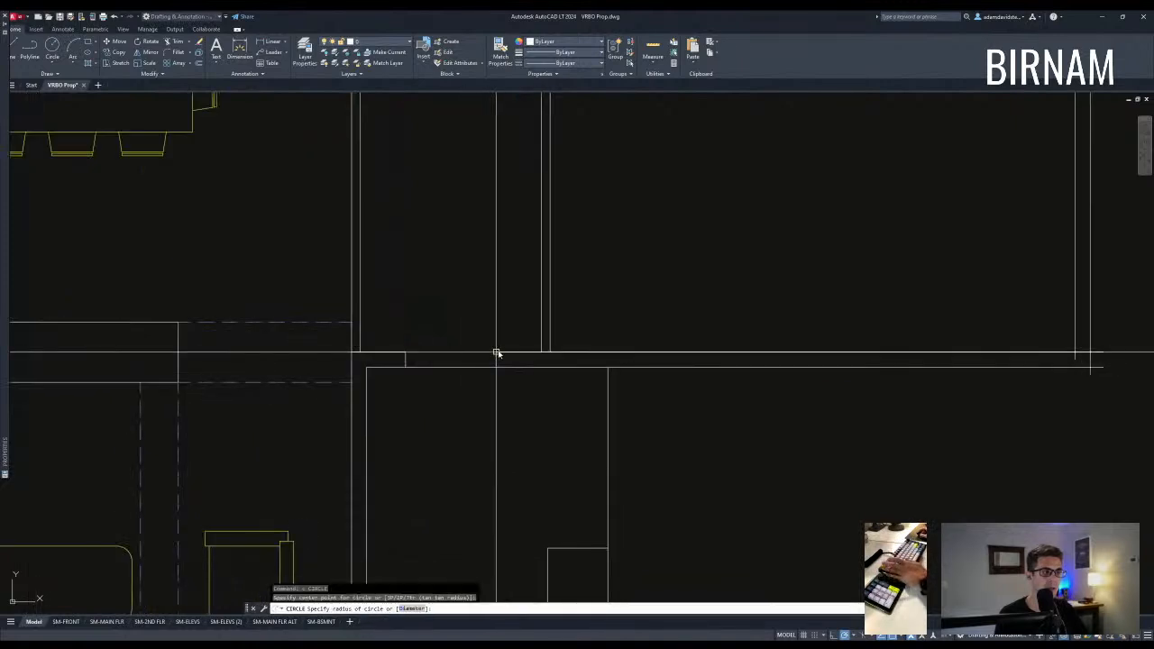
{"action": "left_click", "coordinate": [407, 356]}
Draw the door leaf as an angled line from the circle's centre into the hallway, extending past the circle.
{"action": "type", "text": "l"}
{"action": "key", "text": "Return"}
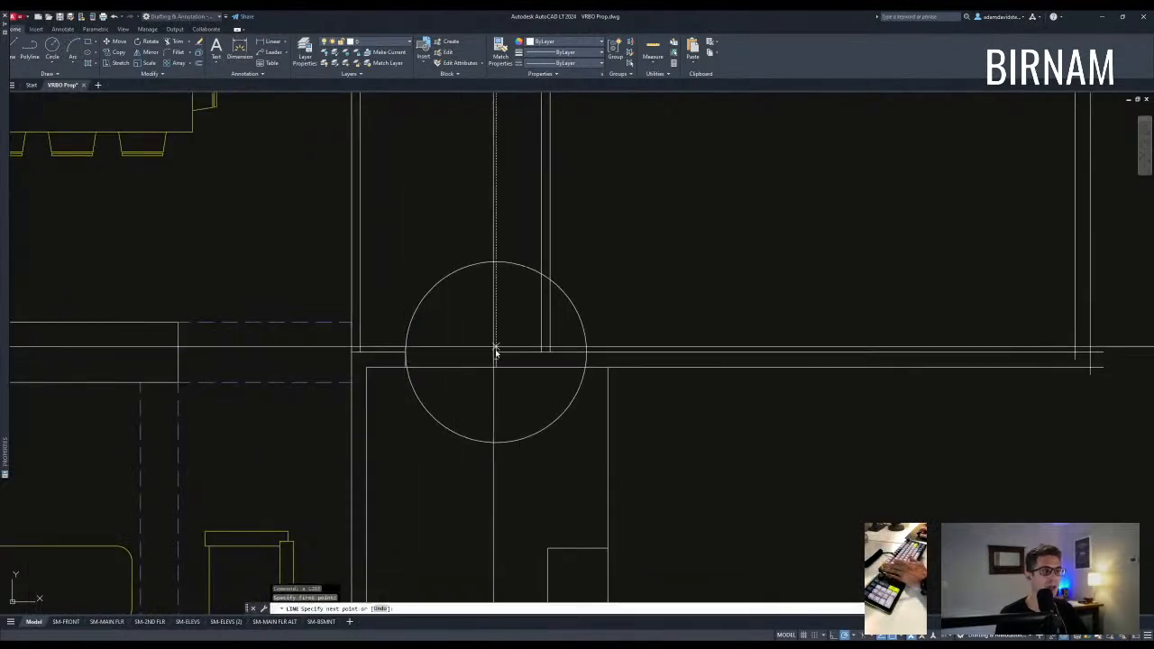
{"action": "left_click", "coordinate": [495, 352]}
{"action": "scroll", "coordinate": [417, 268], "scroll_direction": "up", "scroll_amount": 2}
{"action": "left_click", "coordinate": [430, 274]}
{"action": "key", "text": "Escape"}
Trim the circle down to the swing arc between the door leaf and the opposite jamb.
{"action": "type", "text": "tr"}
{"action": "key", "text": "Return"}
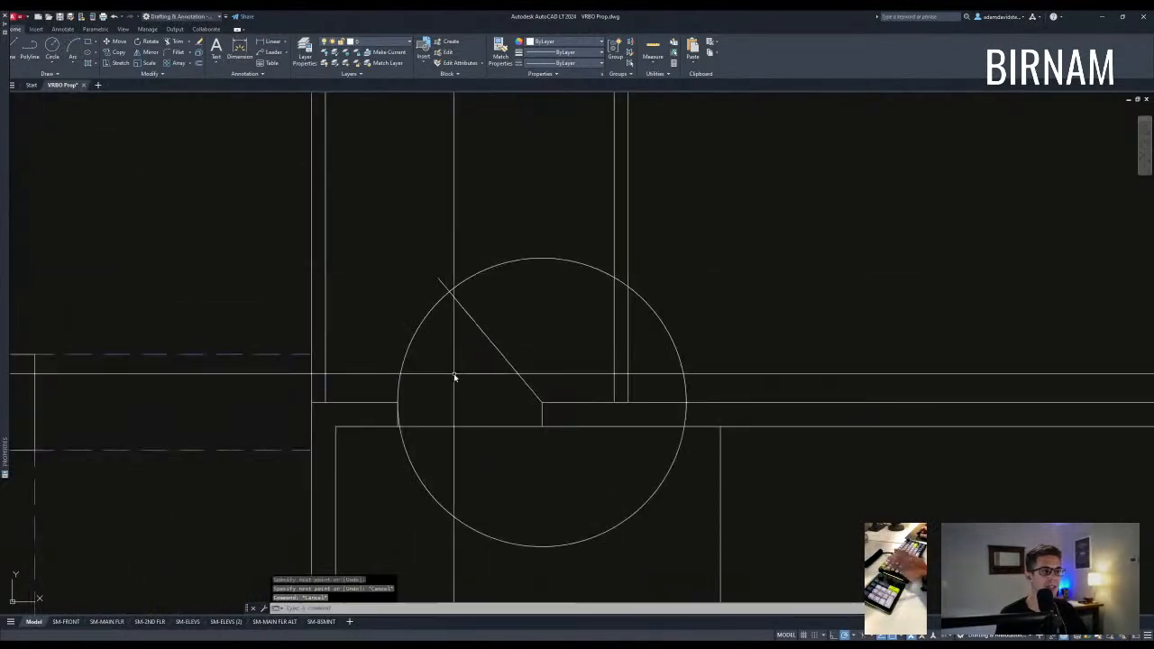
{"action": "left_click", "coordinate": [492, 418]}
{"action": "left_click", "coordinate": [391, 261]}
{"action": "key", "text": "Escape"}
{"action": "key", "text": "Escape"}
{"action": "scroll", "coordinate": [471, 394], "scroll_direction": "down", "scroll_amount": 10}
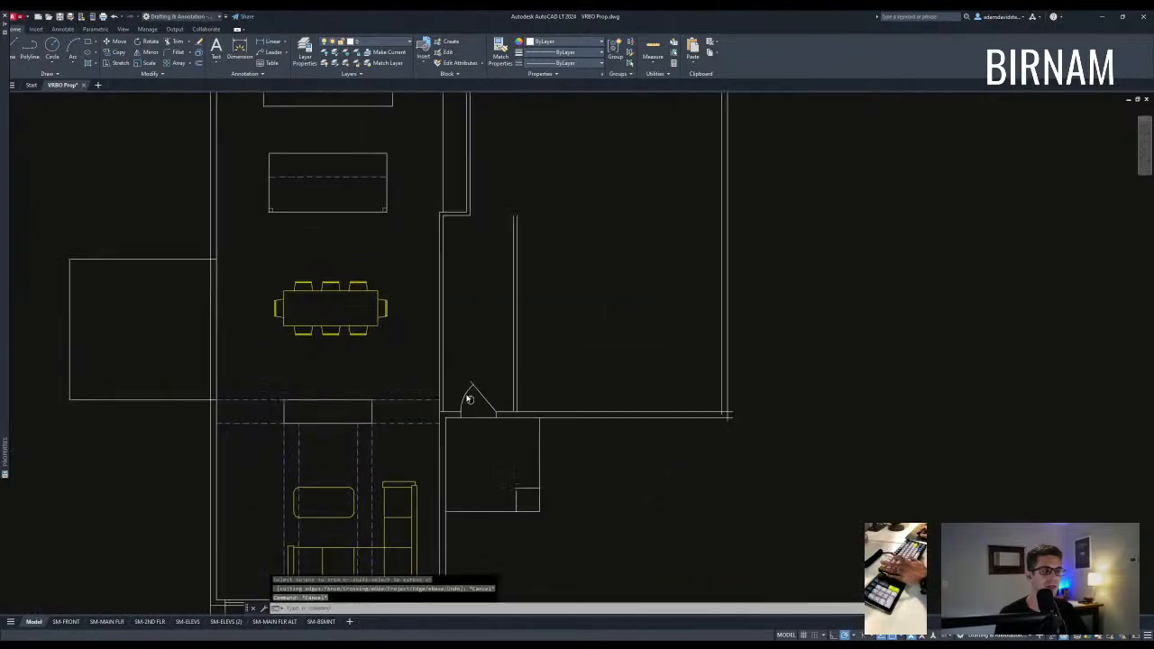
Match the new entry door's leaf and swing arc to the properties of a door in an existing floor plan.
{"action": "scroll", "coordinate": [309, 314], "scroll_direction": "up", "scroll_amount": 10}
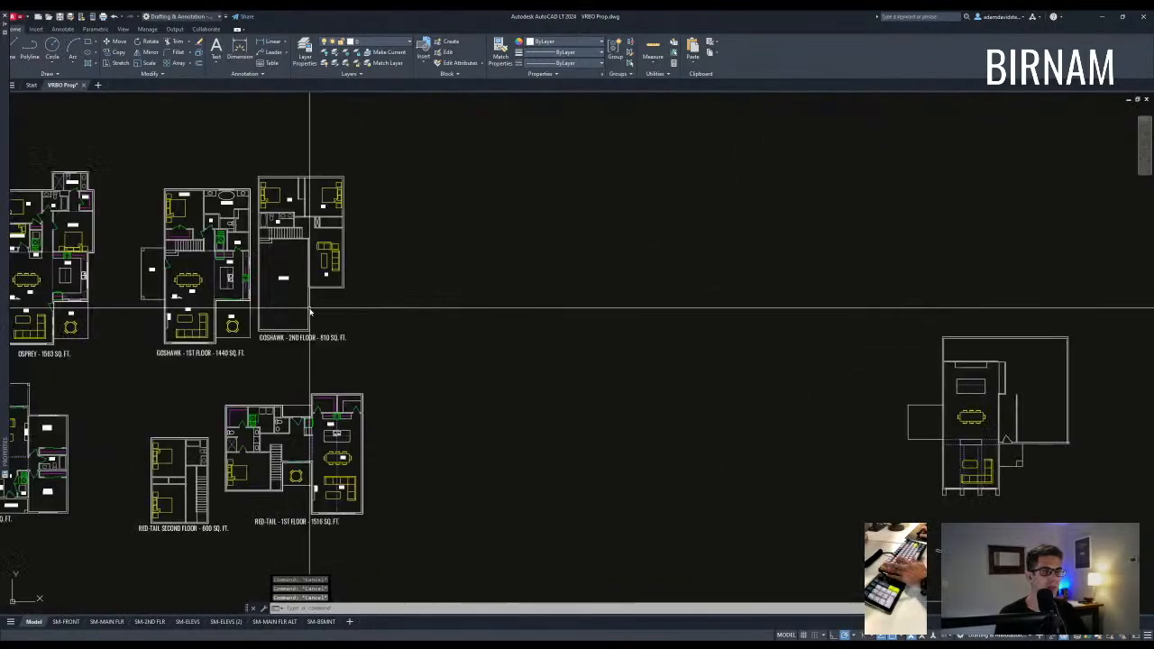
{"action": "type", "text": "ma"}
{"action": "key", "text": "Return"}
{"action": "left_click", "coordinate": [203, 340]}
{"action": "scroll", "coordinate": [402, 366], "scroll_direction": "down", "scroll_amount": 10}
{"action": "scroll", "coordinate": [595, 376], "scroll_direction": "up", "scroll_amount": 10}
{"action": "scroll", "coordinate": [356, 257], "scroll_direction": "up", "scroll_amount": 3}
{"action": "left_click", "coordinate": [347, 284]}
{"action": "left_click", "coordinate": [247, 237]}
{"action": "key", "text": "Return"}
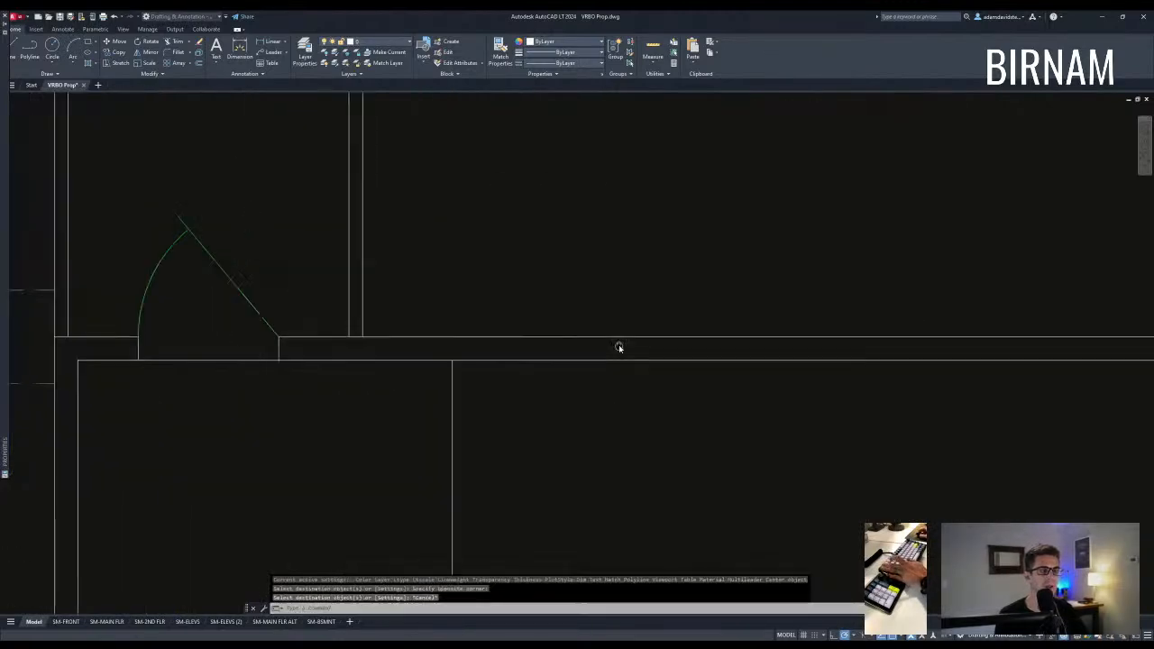
Fillet the inner and outer wall lines into clean square corners where the extension's front and outer side walls meet.
{"action": "scroll", "coordinate": [619, 346], "scroll_direction": "down", "scroll_amount": 4}
{"action": "scroll", "coordinate": [763, 342], "scroll_direction": "up", "scroll_amount": 2}
{"action": "type", "text": "f"}
{"action": "key", "text": "Return"}
{"action": "left_click", "coordinate": [612, 340]}
{"action": "key", "text": "Return"}
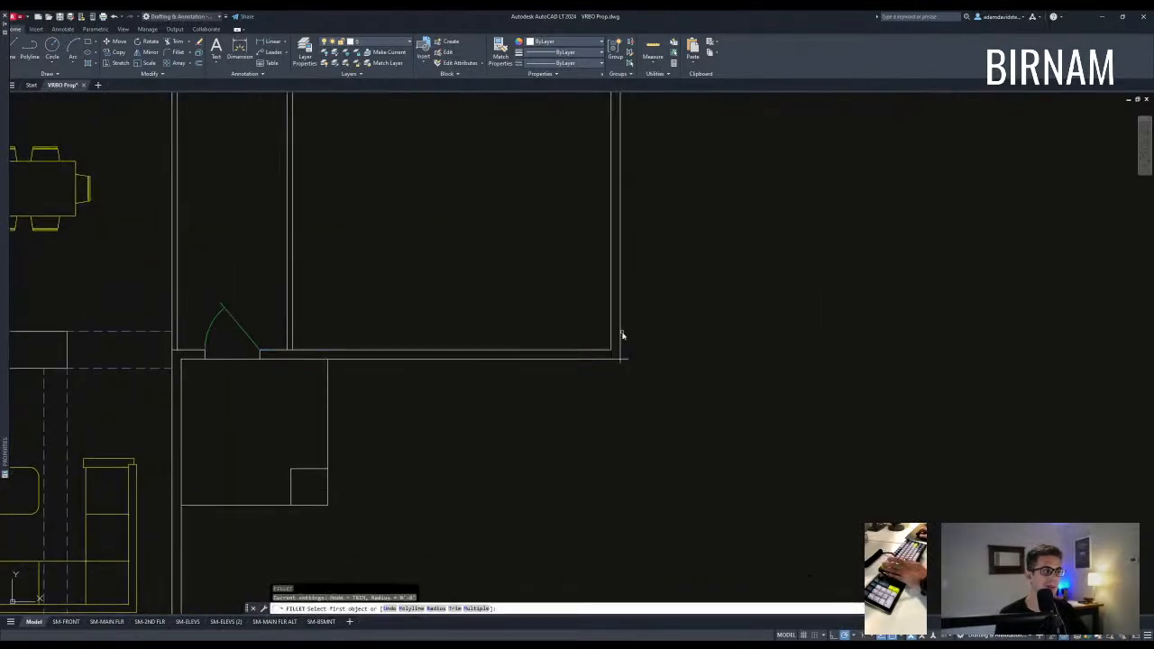
{"action": "left_click", "coordinate": [609, 363]}
Offset the front wall's inner line 15' into the extension to mark the front room's back wall.
{"action": "scroll", "coordinate": [503, 402], "scroll_direction": "down", "scroll_amount": 2}
{"action": "type", "text": "o"}
{"action": "key", "text": "Return"}
{"action": "type", "text": "15"}
{"action": "key", "text": "Return"}
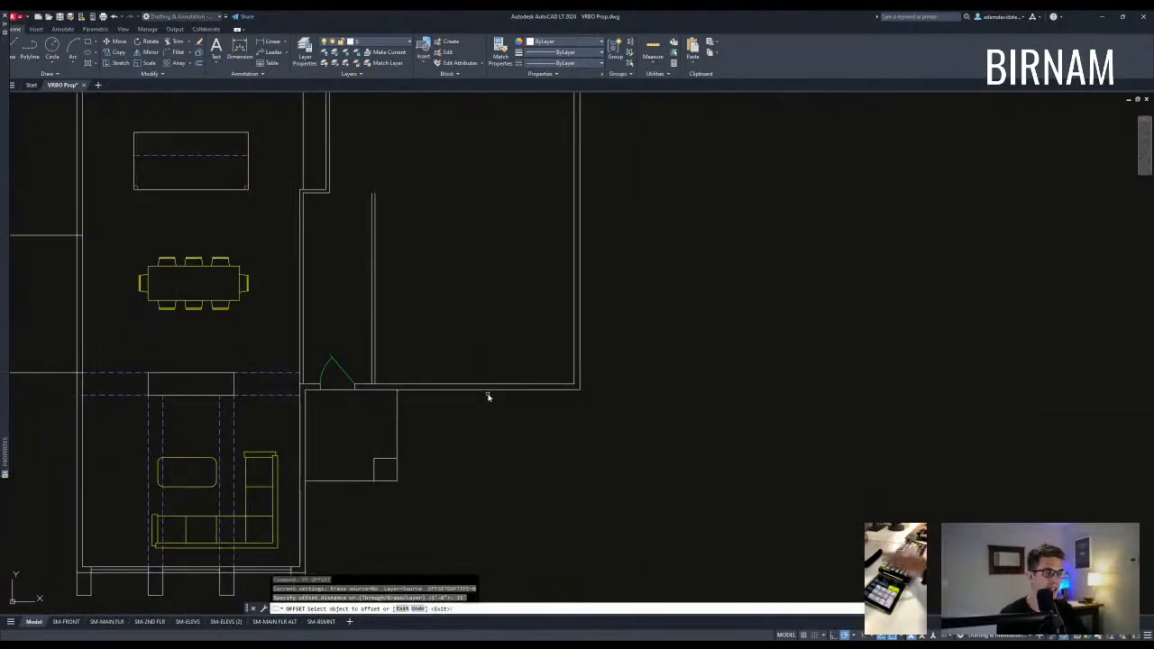
{"action": "scroll", "coordinate": [451, 272], "scroll_direction": "down", "scroll_amount": 2}
{"action": "key", "text": "Escape"}
Measure the front room diagonally from its hallway-side front corner to its opposite back corner.
{"action": "type", "text": "di"}
{"action": "key", "text": "Return"}
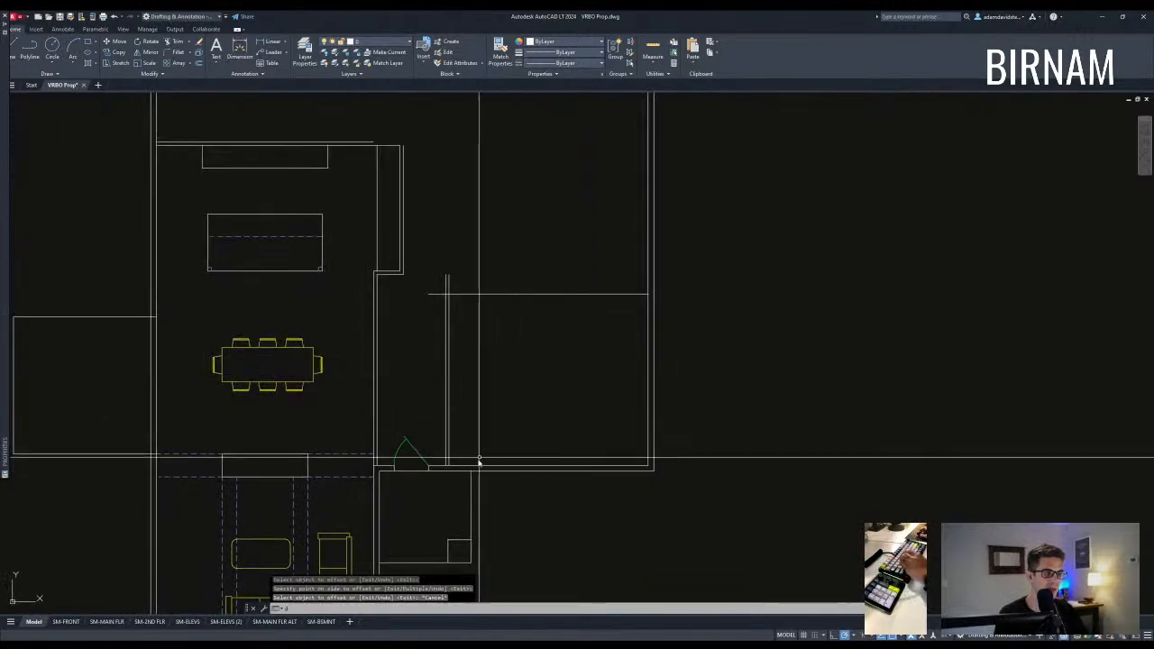
{"action": "scroll", "coordinate": [456, 463], "scroll_direction": "up", "scroll_amount": 2}
{"action": "left_click", "coordinate": [449, 465]}
{"action": "left_click", "coordinate": [648, 293]}
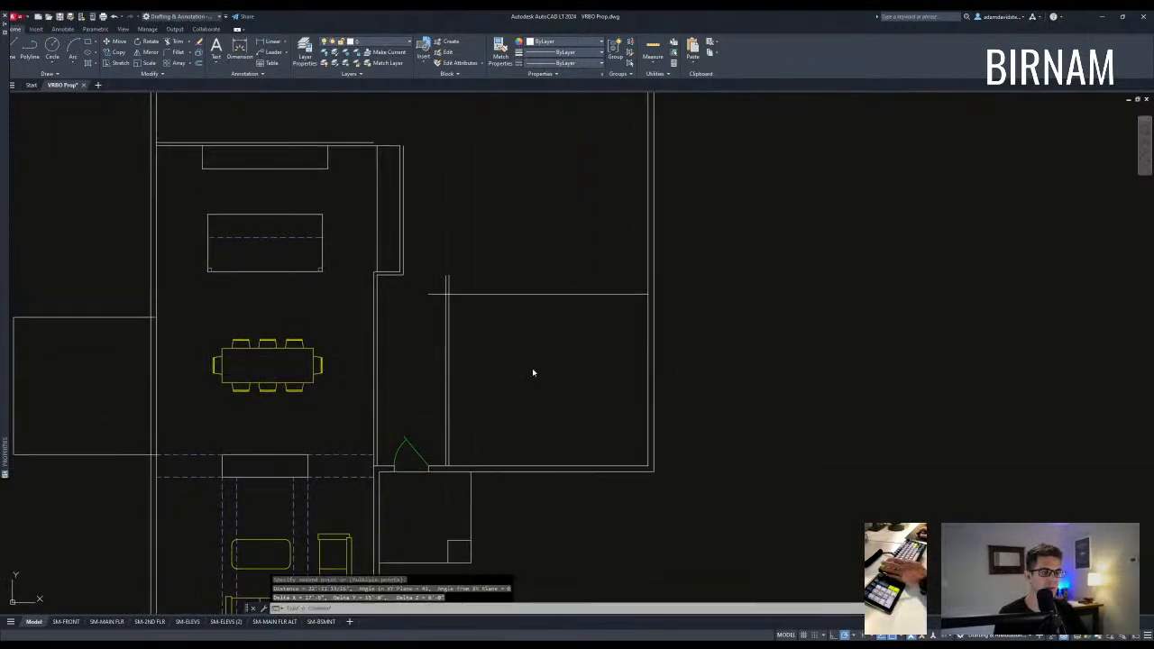
Move the room's back wall line 24" towards the front wall and offset it to give the partition its thickness.
{"action": "middle_click_drag", "start_coordinate": [533, 373], "coordinate": [552, 389]}
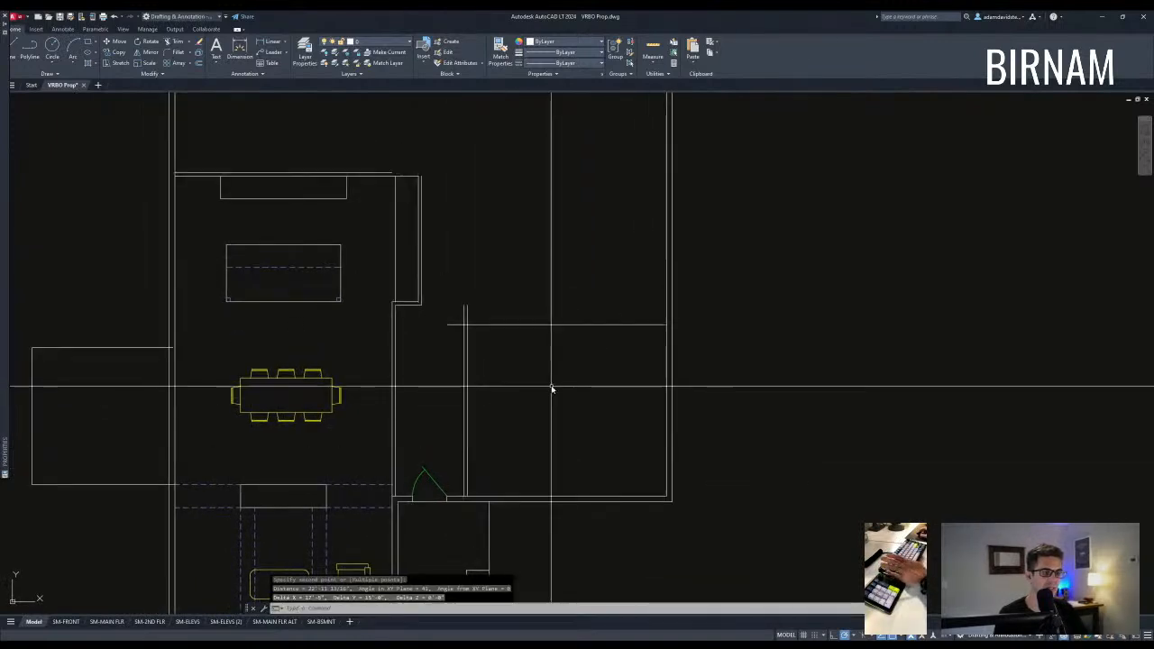
{"action": "left_click", "coordinate": [563, 325]}
{"action": "key", "text": "Return"}
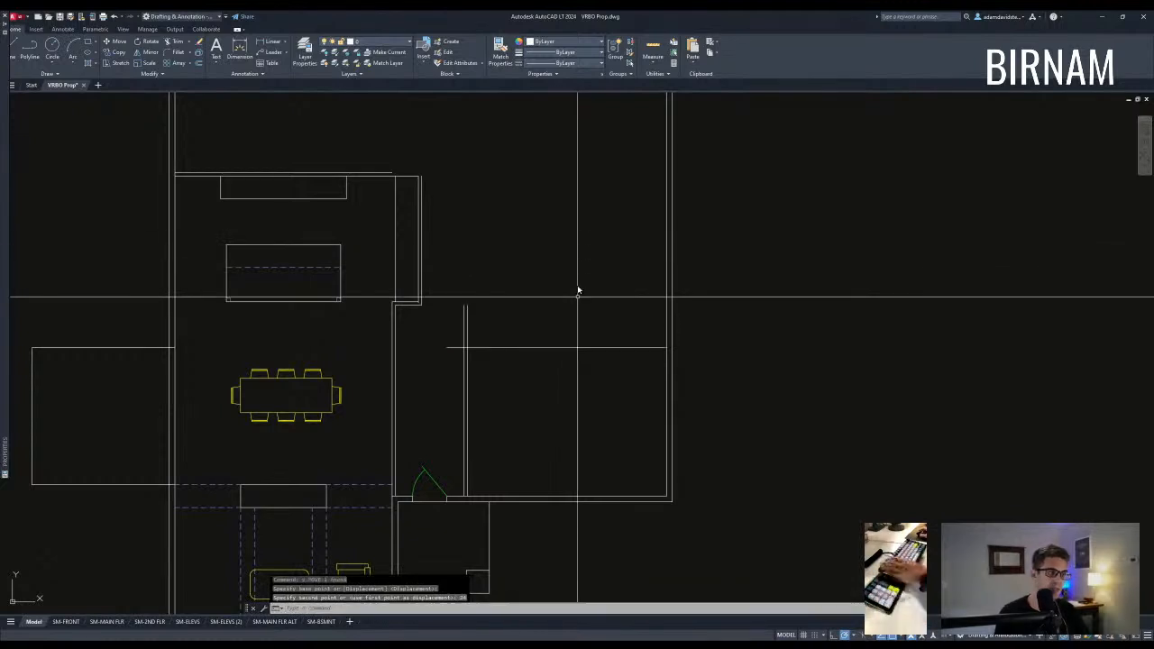
{"action": "middle_click_drag", "start_coordinate": [577, 291], "coordinate": [578, 260]}
{"action": "type", "text": "o"}
{"action": "key", "text": "Return"}
{"action": "type", "text": "1.5"}
{"action": "key", "text": "Return"}
{"action": "left_click", "coordinate": [538, 317]}
{"action": "scroll", "coordinate": [553, 369], "scroll_direction": "down", "scroll_amount": 3}
{"action": "scroll", "coordinate": [489, 405], "scroll_direction": "up", "scroll_amount": 3}
Fillet the back partition's room-side line with the hallway partition's room-side line into a square inner corner.
{"action": "type", "text": "f"}
{"action": "key", "text": "Return"}
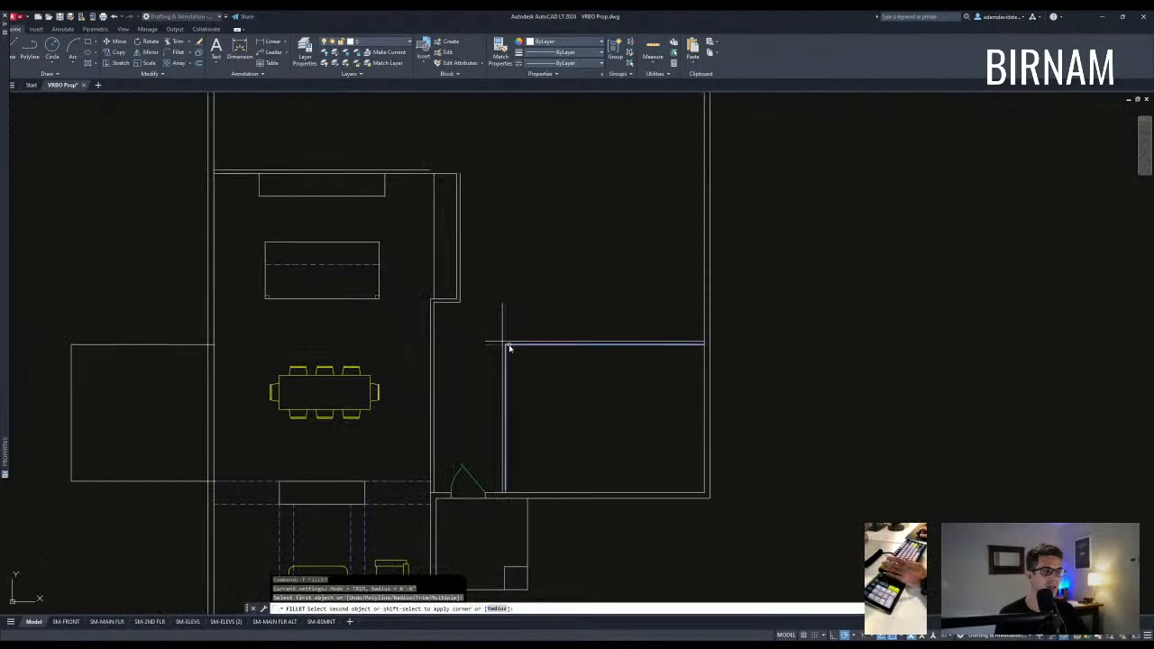
Fillet the corner of the lower room's partition and extend the vertical partition's lines up to the upper exterior wall.
{"action": "left_click", "coordinate": [505, 350]}
{"action": "scroll", "coordinate": [502, 348], "scroll_direction": "down", "scroll_amount": 4}
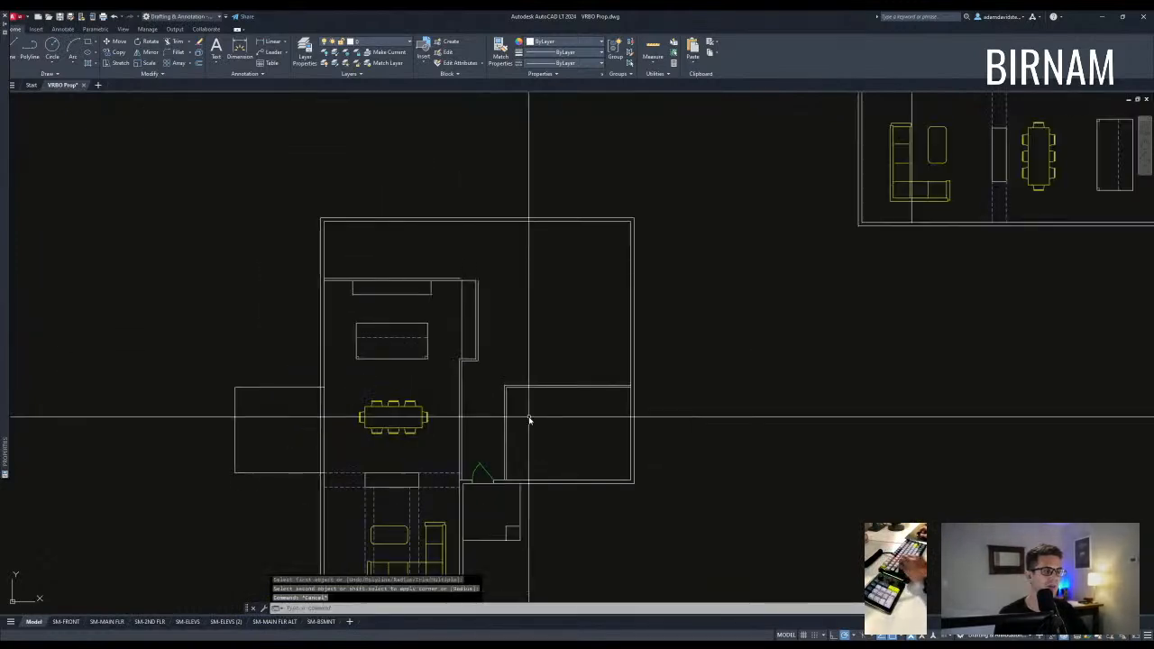
{"action": "type", "text": "ex"}
{"action": "key", "text": "Return"}
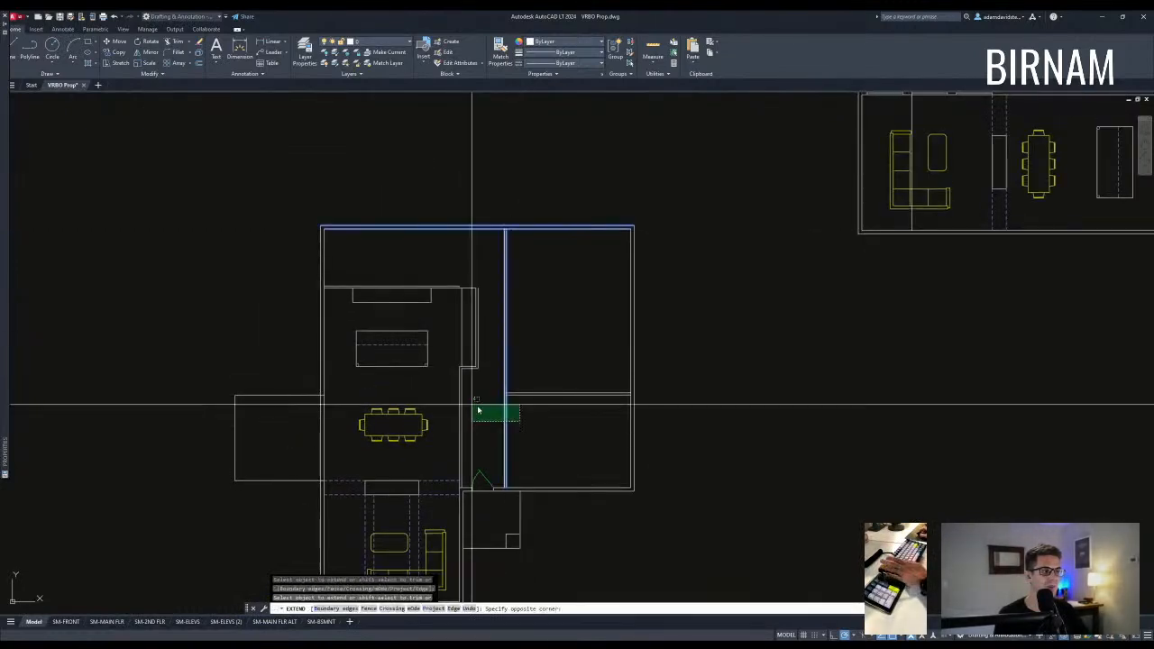
{"action": "left_click", "coordinate": [478, 411]}
{"action": "key", "text": "Return"}
{"action": "middle_click_drag", "start_coordinate": [587, 333], "coordinate": [553, 387]}
Offset the lower room's horizontal partition line upward to place a second partition.
{"action": "type", "text": "o"}
{"action": "key", "text": "Return"}
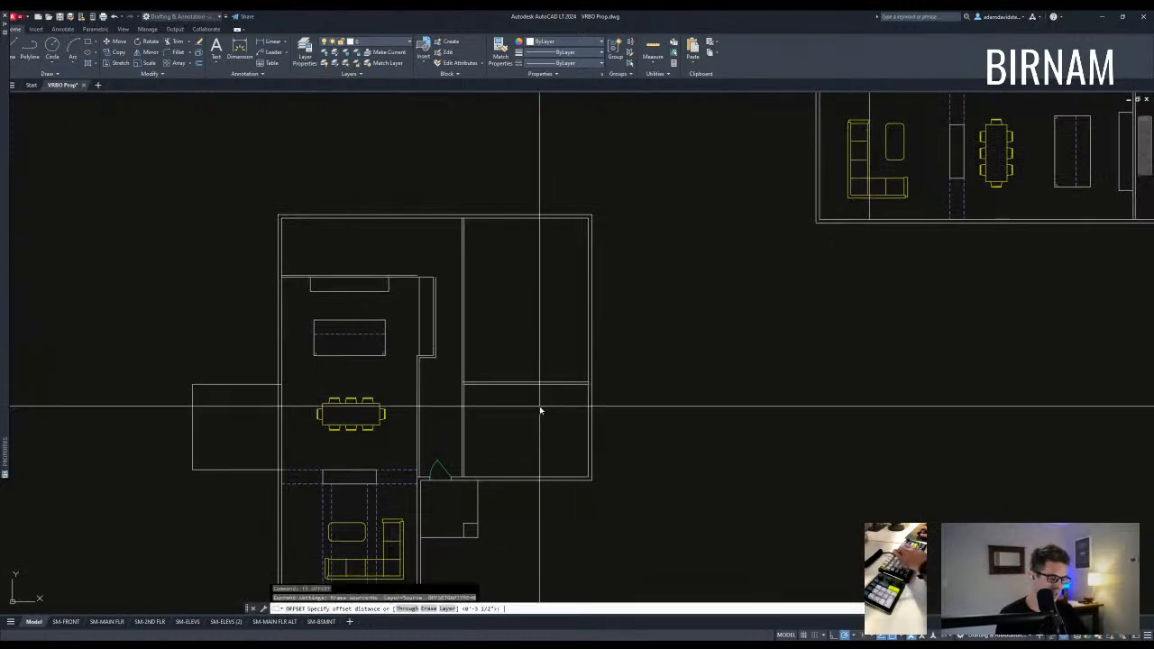
{"action": "scroll", "coordinate": [531, 379], "scroll_direction": "up", "scroll_amount": 3}
{"action": "left_click", "coordinate": [531, 390]}
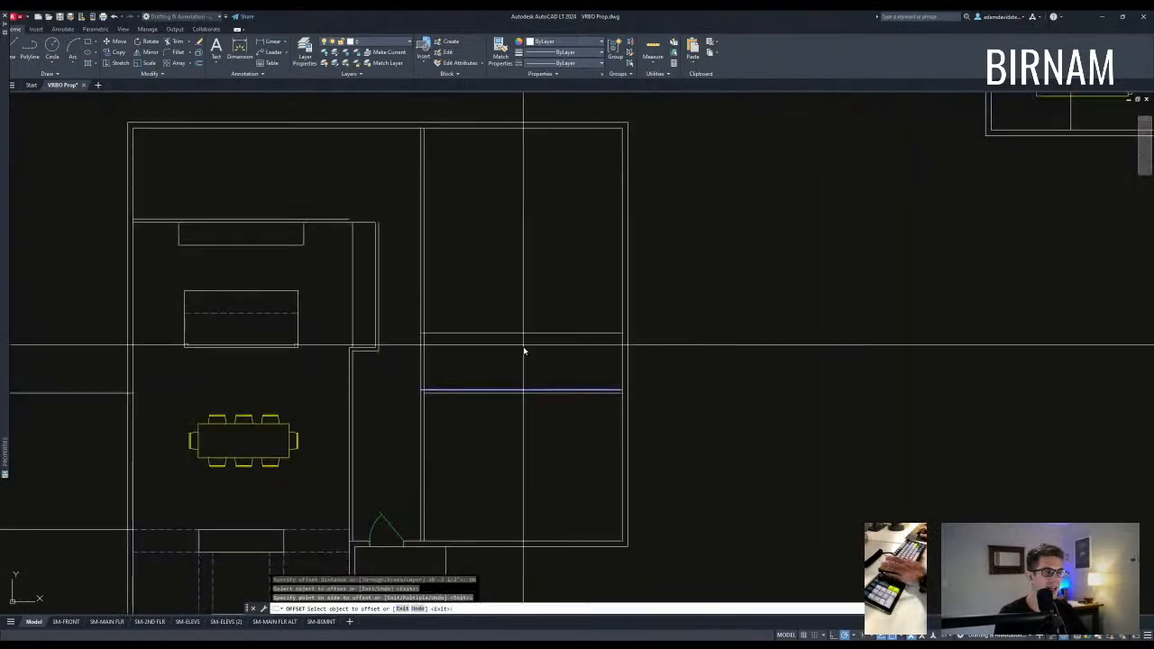
{"action": "left_click", "coordinate": [526, 350]}
{"action": "key", "text": "Return"}
{"action": "type", "text": "tr"}
{"action": "key", "text": "Return"}
{"action": "scroll", "coordinate": [546, 422], "scroll_direction": "up", "scroll_amount": 3}
{"action": "left_click", "coordinate": [547, 422]}
{"action": "left_click", "coordinate": [489, 283]}
{"action": "key", "text": "Escape"}
{"action": "middle_click_drag", "start_coordinate": [572, 322], "coordinate": [532, 352]}
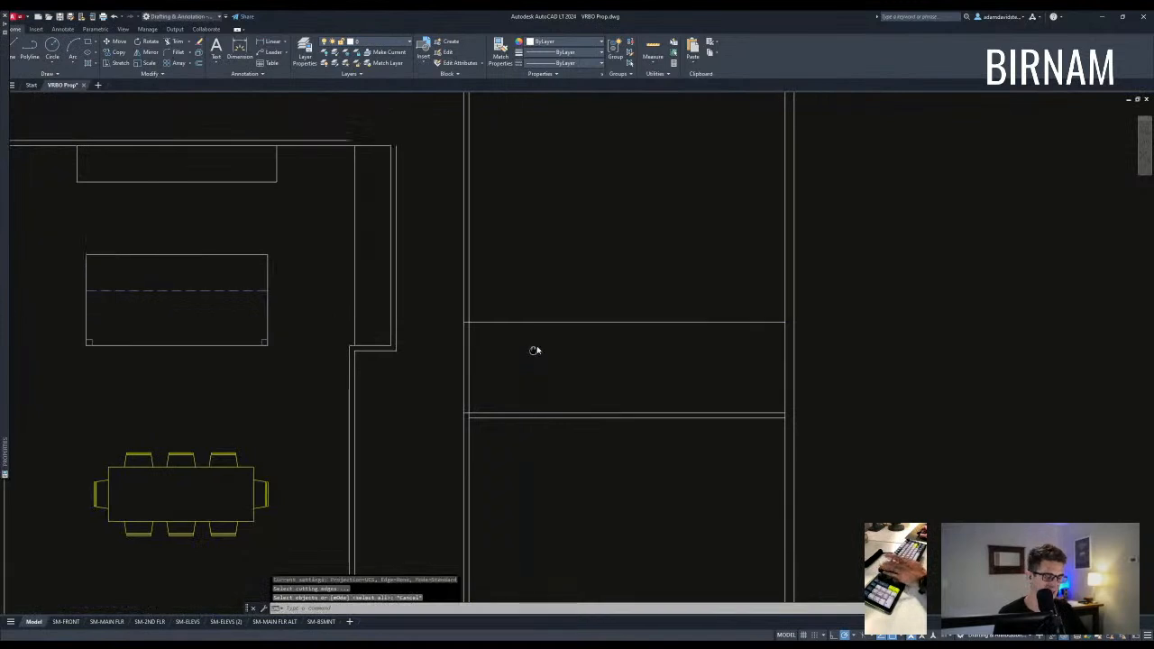
Offset the new horizontal line by 3.5 inches to give the second partition its thickness.
{"action": "type", "text": "o"}
{"action": "key", "text": "Return"}
{"action": "type", "text": "3.5"}
{"action": "key", "text": "Return"}
{"action": "key", "text": "Escape"}
Trim the overlapping lines where the upper horizontal partition meets the vertical partition.
{"action": "scroll", "coordinate": [457, 355], "scroll_direction": "up", "scroll_amount": 2}
{"action": "type", "text": "tr"}
{"action": "key", "text": "Return"}
{"action": "left_click", "coordinate": [527, 488]}
{"action": "left_click", "coordinate": [442, 227]}
{"action": "key", "text": "Return"}
{"action": "scroll", "coordinate": [473, 316], "scroll_direction": "up", "scroll_amount": 4}
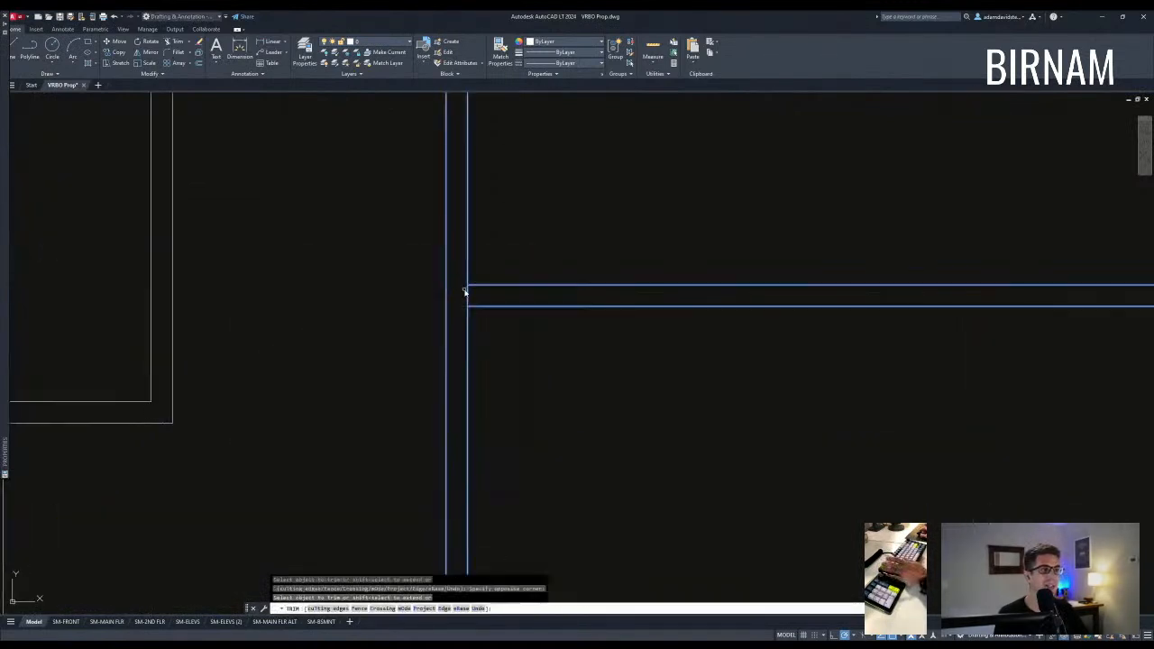
{"action": "key", "text": "Escape"}
{"action": "scroll", "coordinate": [496, 380], "scroll_direction": "down", "scroll_amount": 2}
{"action": "middle_click_drag", "start_coordinate": [497, 379], "coordinate": [479, 283]}
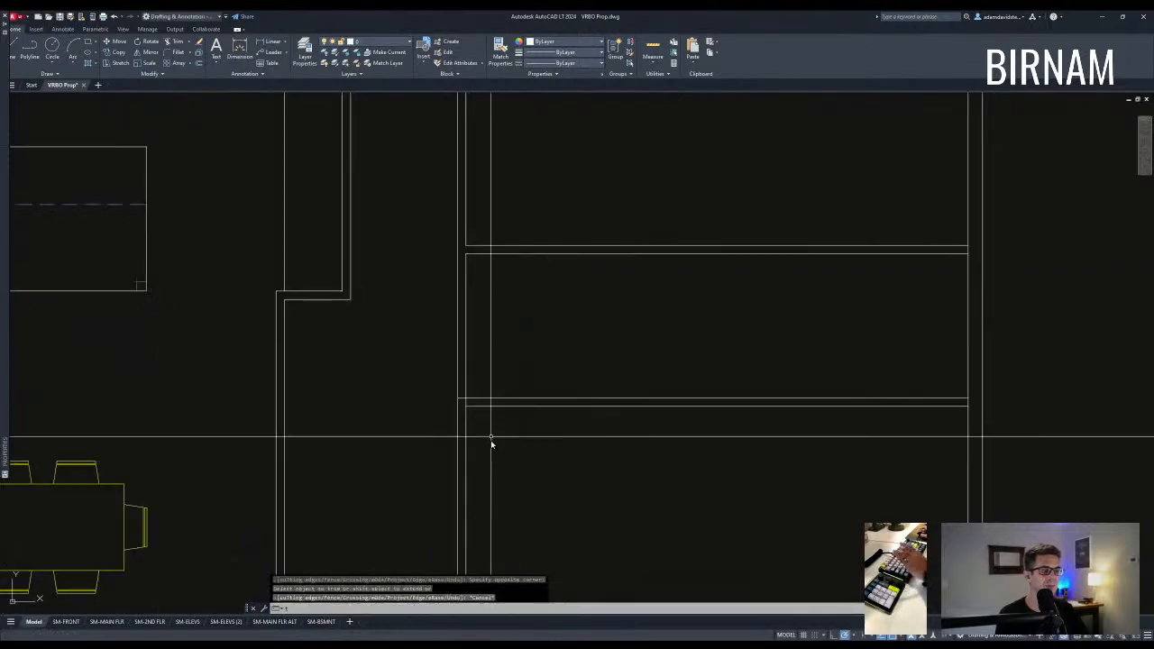
Try to trim the junction of the lower horizontal and vertical partitions, and undo the last edit.
{"action": "type", "text": "tr"}
{"action": "left_click", "coordinate": [492, 444]}
{"action": "left_click", "coordinate": [441, 353]}
{"action": "key", "text": "Return"}
{"action": "scroll", "coordinate": [474, 401], "scroll_direction": "up", "scroll_amount": 3}
{"action": "left_click", "coordinate": [407, 390]}
{"action": "key", "text": "Escape"}
{"action": "key", "text": "Escape"}
{"action": "key", "text": "ctrl+z"}
{"action": "scroll", "coordinate": [469, 415], "scroll_direction": "up", "scroll_amount": 2}
{"action": "type", "text": "t r"}
{"action": "key", "text": "Escape"}
{"action": "key", "text": "Escape"}
Trim the overlapping lines where the lower horizontal partition meets the vertical partition.
{"action": "type", "text": "tr"}
{"action": "left_click", "coordinate": [501, 409]}
{"action": "left_click", "coordinate": [430, 353]}
{"action": "key", "text": "Return"}
{"action": "key", "text": "Escape"}
{"action": "middle_click_drag", "start_coordinate": [470, 390], "coordinate": [454, 418]}
{"action": "type", "text": "tr"}
{"action": "left_click", "coordinate": [462, 443]}
{"action": "left_click", "coordinate": [433, 376]}
{"action": "key", "text": "Return"}
{"action": "left_click", "coordinate": [433, 398]}
{"action": "key", "text": "Escape"}
{"action": "scroll", "coordinate": [549, 392], "scroll_direction": "down", "scroll_amount": 6}
{"action": "key", "text": "Escape"}
{"action": "key", "text": "Escape"}
Extend the two vertical wall lines beside the kitchen niche up to the upper exterior wall.
{"action": "middle_click_drag", "start_coordinate": [645, 321], "coordinate": [644, 370]}
{"action": "middle_click_drag", "start_coordinate": [520, 327], "coordinate": [547, 328]}
{"action": "key", "text": "Escape"}
{"action": "type", "text": "e"}
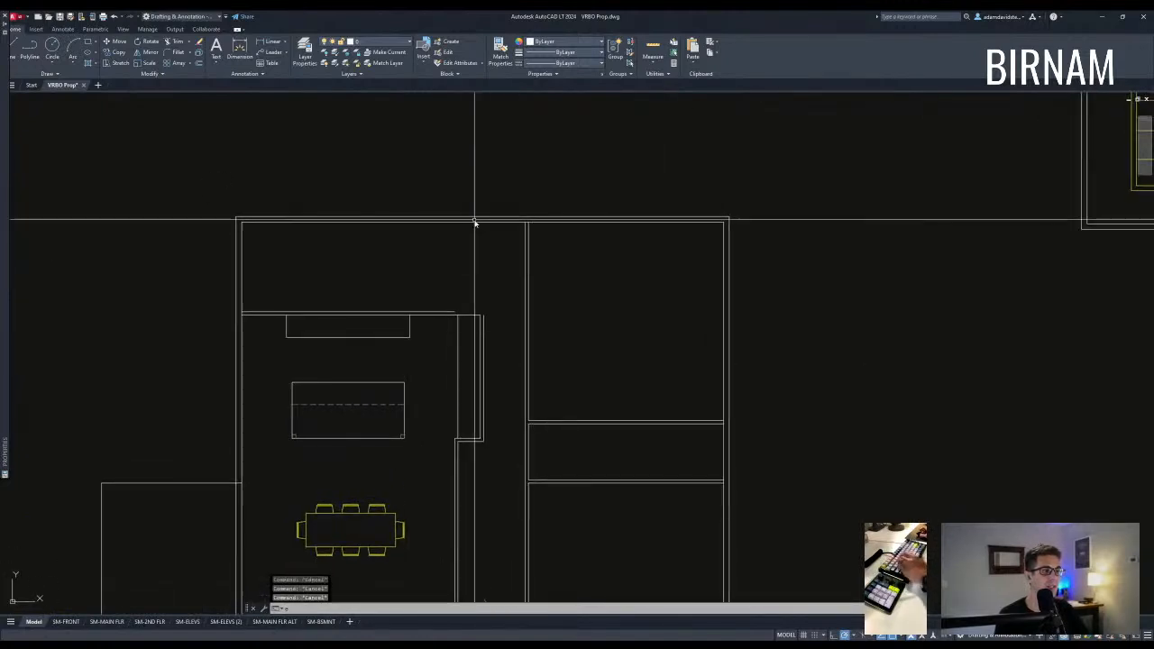
{"action": "left_click", "coordinate": [502, 240]}
{"action": "key", "text": "Return"}
{"action": "left_click", "coordinate": [477, 330]}
{"action": "key", "text": "Escape"}
{"action": "middle_click_drag", "start_coordinate": [517, 349], "coordinate": [515, 368]}
{"action": "key", "text": "Escape"}
{"action": "middle_click_drag", "start_coordinate": [568, 422], "coordinate": [556, 395]}
{"action": "key", "text": "Escape"}
{"action": "key", "text": "Escape"}
{"action": "middle_click_drag", "start_coordinate": [585, 351], "coordinate": [546, 348]}
{"action": "middle_click_drag", "start_coordinate": [602, 423], "coordinate": [593, 408]}
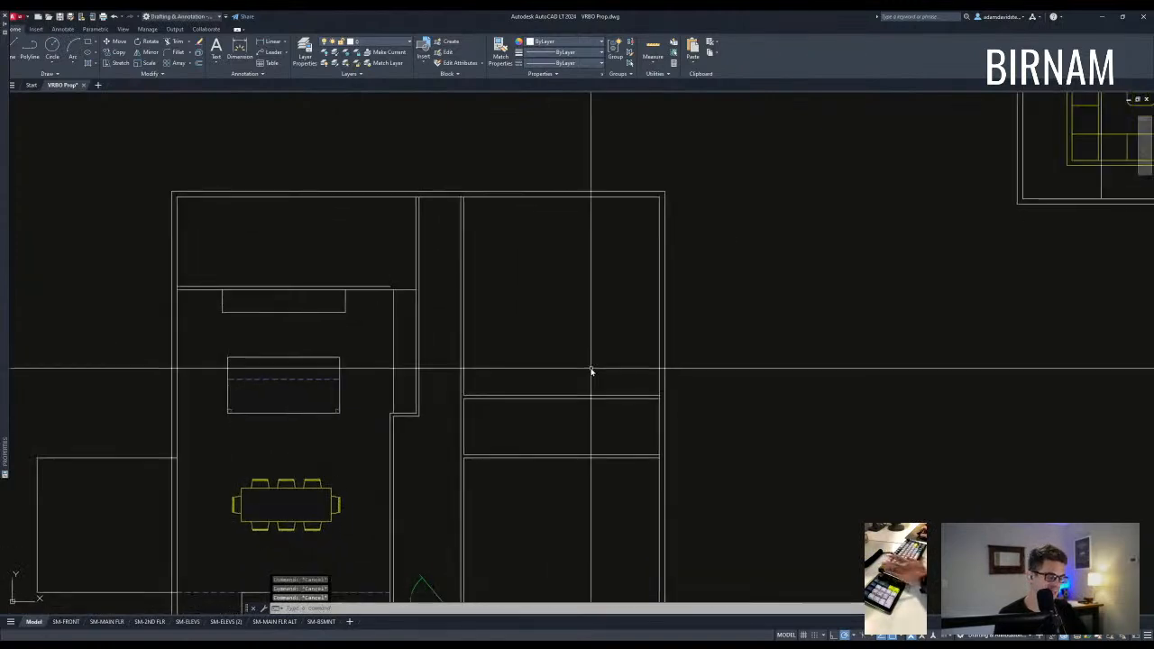
Offset the upper horizontal partition line upward by 14 feet.
{"action": "left_click", "coordinate": [633, 397]}
{"action": "left_click", "coordinate": [551, 319]}
{"action": "key", "text": "Escape"}
{"action": "key", "text": "Return"}
{"action": "key", "text": "Return"}
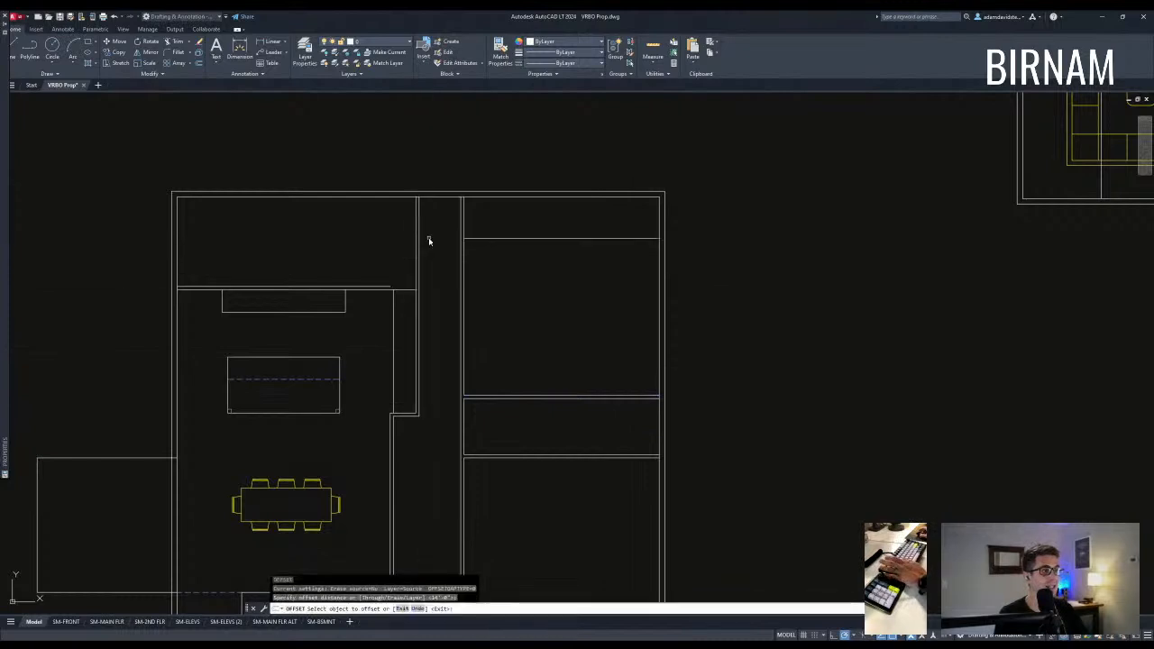
Offset the extended kitchen wall line to the right and the upper horizontal partition line upward, both by 12 feet.
{"action": "key", "text": "Escape"}
{"action": "key", "text": "Escape"}
{"action": "key", "text": "Return"}
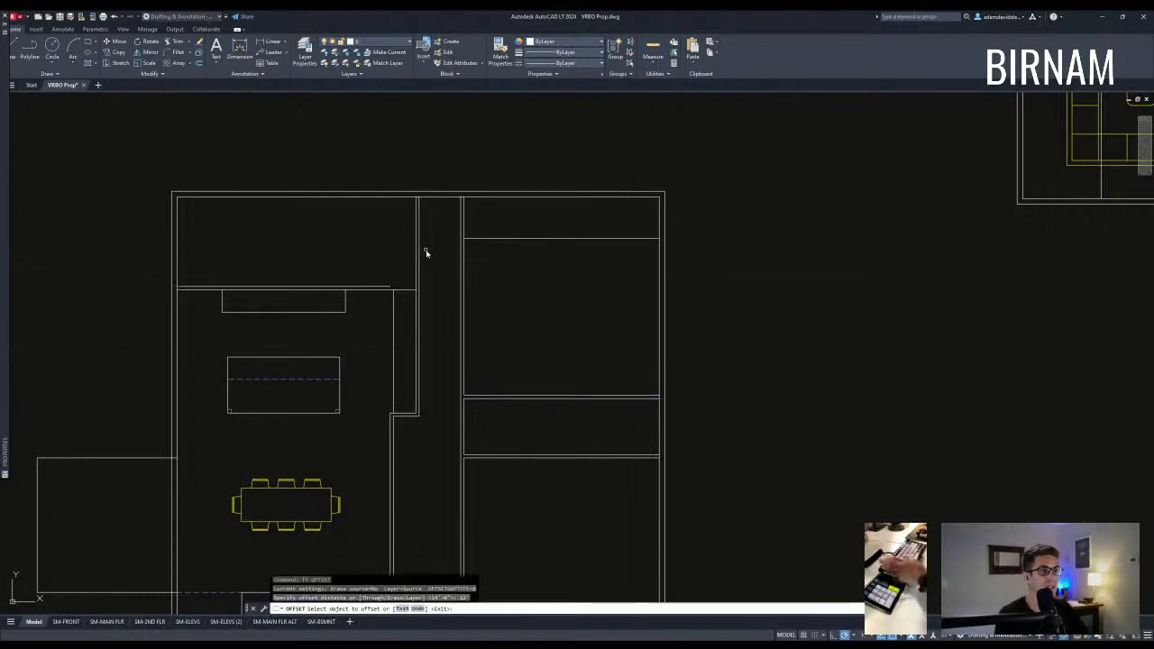
{"action": "key", "text": "Escape"}
{"action": "key", "text": "Return"}
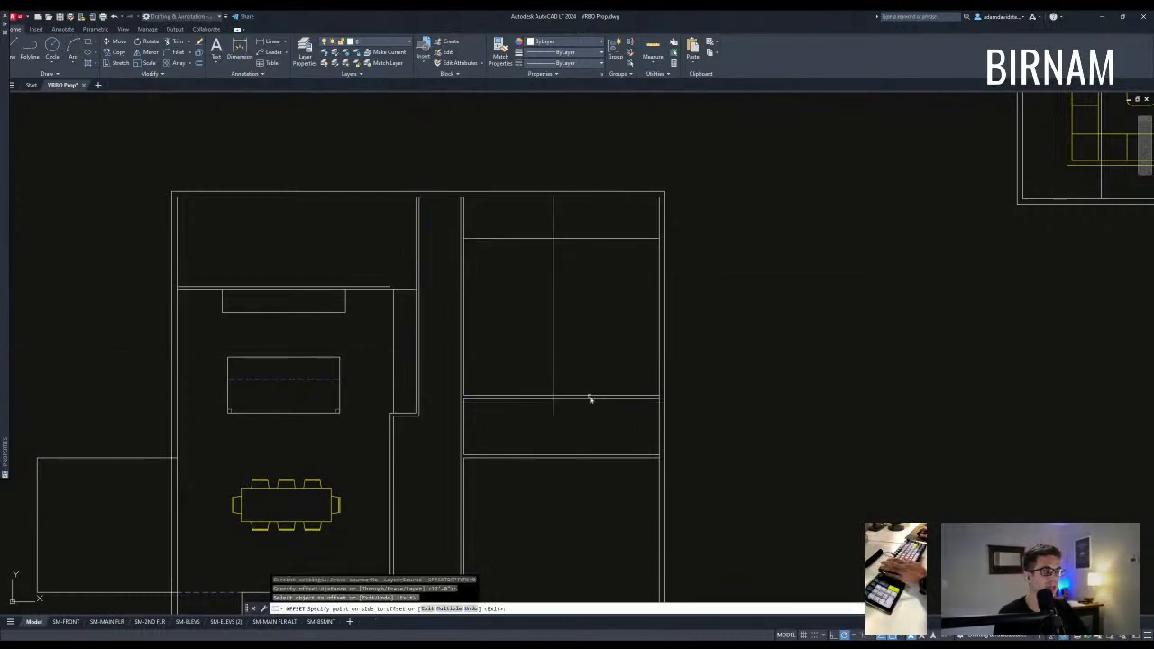
{"action": "left_click", "coordinate": [589, 372]}
{"action": "key", "text": "Escape"}
{"action": "mouse_move", "coordinate": [588, 334]}
{"action": "middle_mouse_down"}
{"action": "mouse_move", "coordinate": [582, 357]}
{"action": "mouse_move", "coordinate": [583, 339]}
{"action": "middle_mouse_up"}
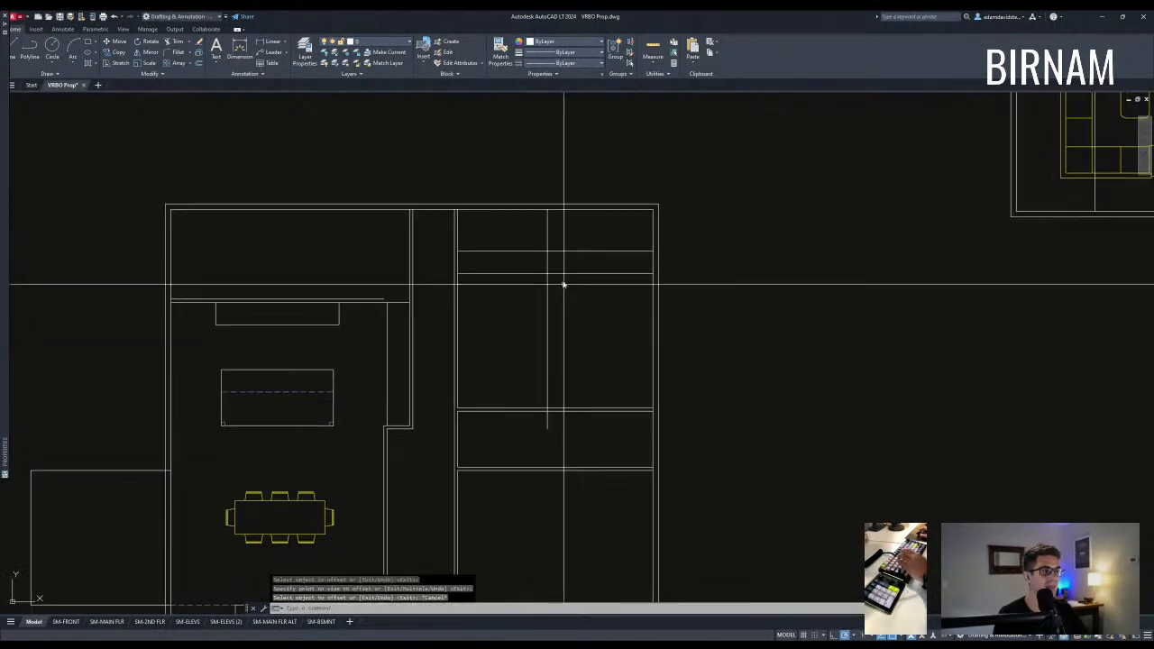
Trim the 14-foot offset line at the vertical guide line and erase the rest of it.
{"action": "type", "text": "tr"}
{"action": "key", "text": "Return"}
{"action": "left_click", "coordinate": [523, 244]}
{"action": "key", "text": "Escape"}
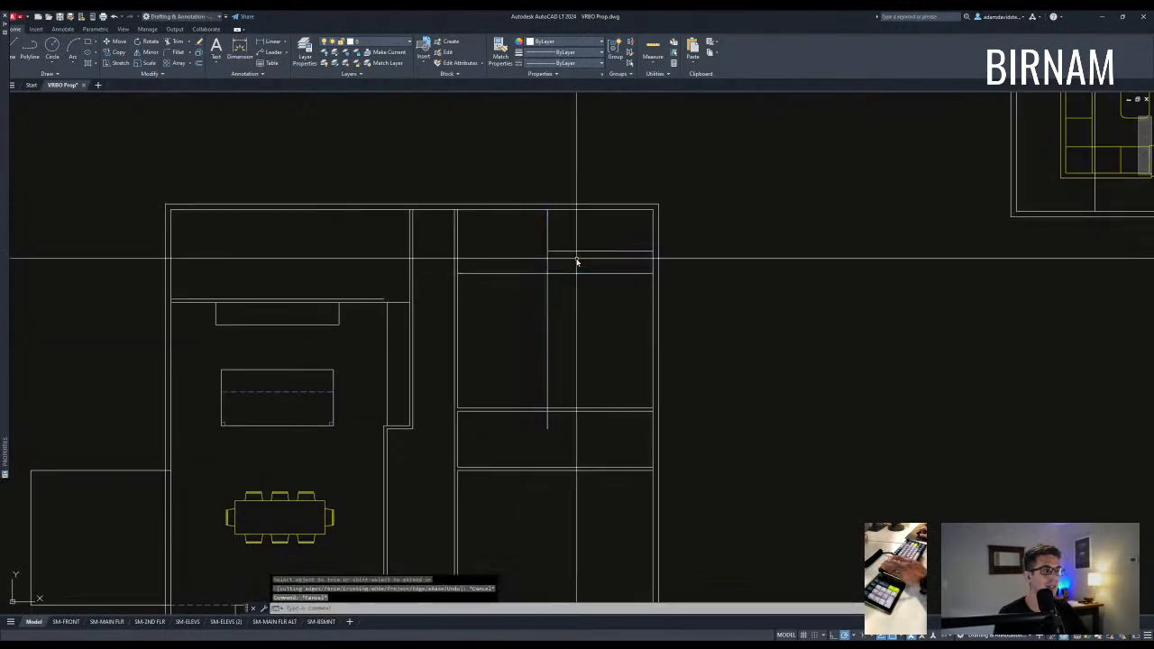
{"action": "left_click", "coordinate": [577, 251]}
{"action": "type", "text": "e"}
{"action": "key", "text": "Escape"}
{"action": "key", "text": "Escape"}
Trim the part of the vertical guide line that runs past the upper horizontal partition.
{"action": "scroll", "coordinate": [547, 353], "scroll_direction": "down", "scroll_amount": 2}
{"action": "middle_click_drag", "start_coordinate": [505, 380], "coordinate": [519, 327]}
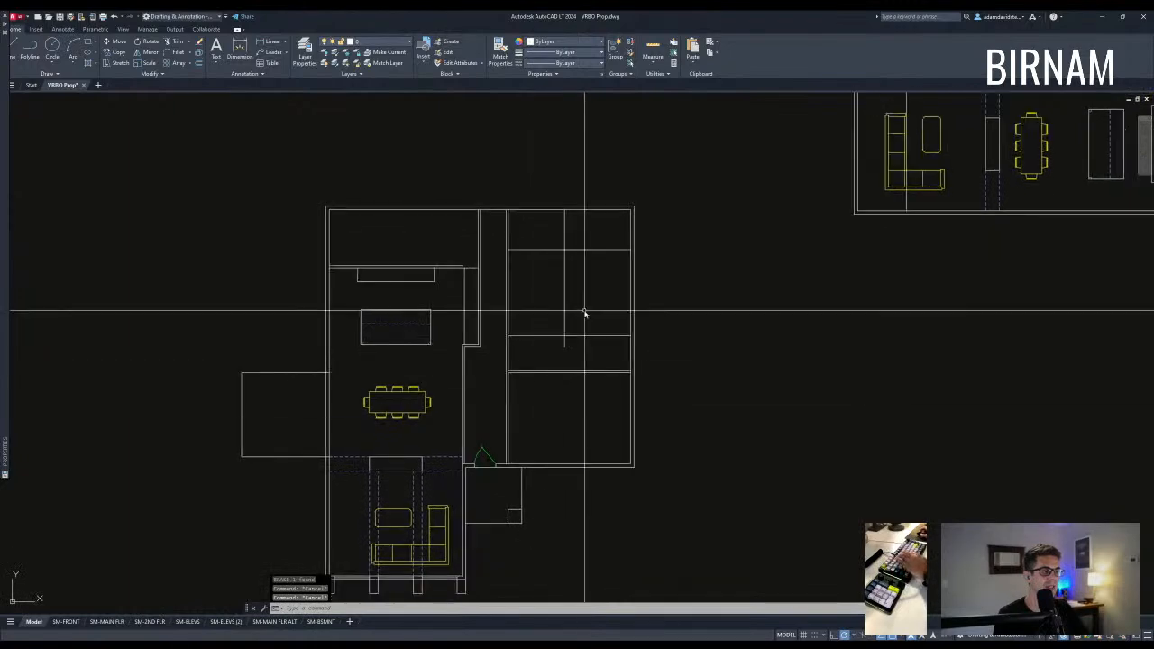
{"action": "scroll", "coordinate": [582, 314], "scroll_direction": "up", "scroll_amount": 2}
{"action": "type", "text": "tr"}
{"action": "key", "text": "Return"}
{"action": "left_click", "coordinate": [565, 377]}
{"action": "left_click", "coordinate": [551, 364]}
{"action": "key", "text": "Escape"}
{"action": "scroll", "coordinate": [577, 311], "scroll_direction": "down", "scroll_amount": 2}
{"action": "middle_click_drag", "start_coordinate": [606, 297], "coordinate": [615, 333]}
{"action": "scroll", "coordinate": [594, 297], "scroll_direction": "up", "scroll_amount": 2}
{"action": "type", "text": "tr"}
{"action": "key", "text": "Return"}
{"action": "key", "text": "Escape"}
{"action": "key", "text": "Escape"}
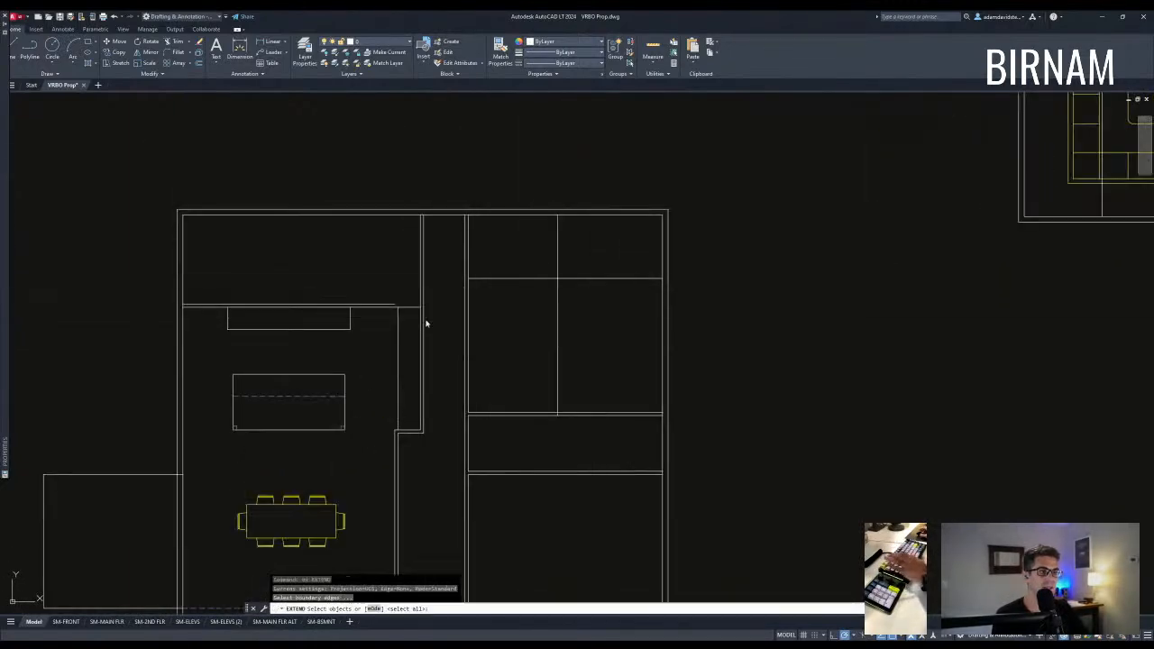
Trim the 12-foot horizontal offset line to the left of the vertical guide line.
{"action": "type", "text": "tr"}
{"action": "key", "text": "Return"}
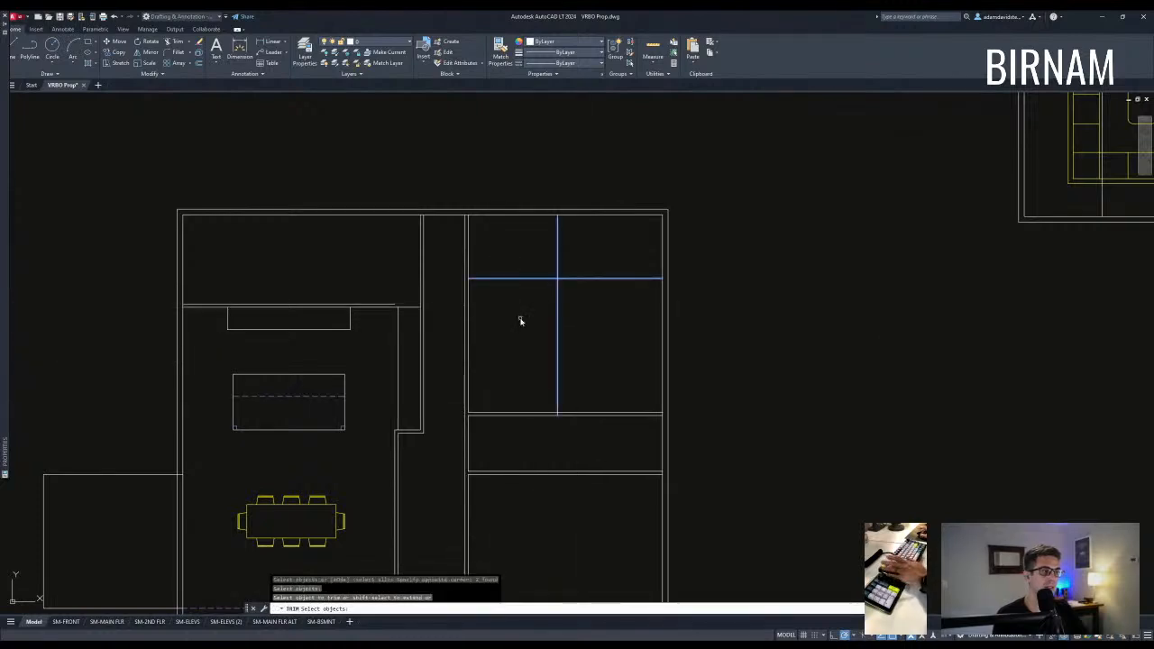
{"action": "left_click", "coordinate": [508, 279]}
{"action": "key", "text": "Escape"}
Fillet the upper horizontal partition with the vertical partition into a corner and erase the leftover vertical line above it.
{"action": "type", "text": "f"}
{"action": "key", "text": "Return"}
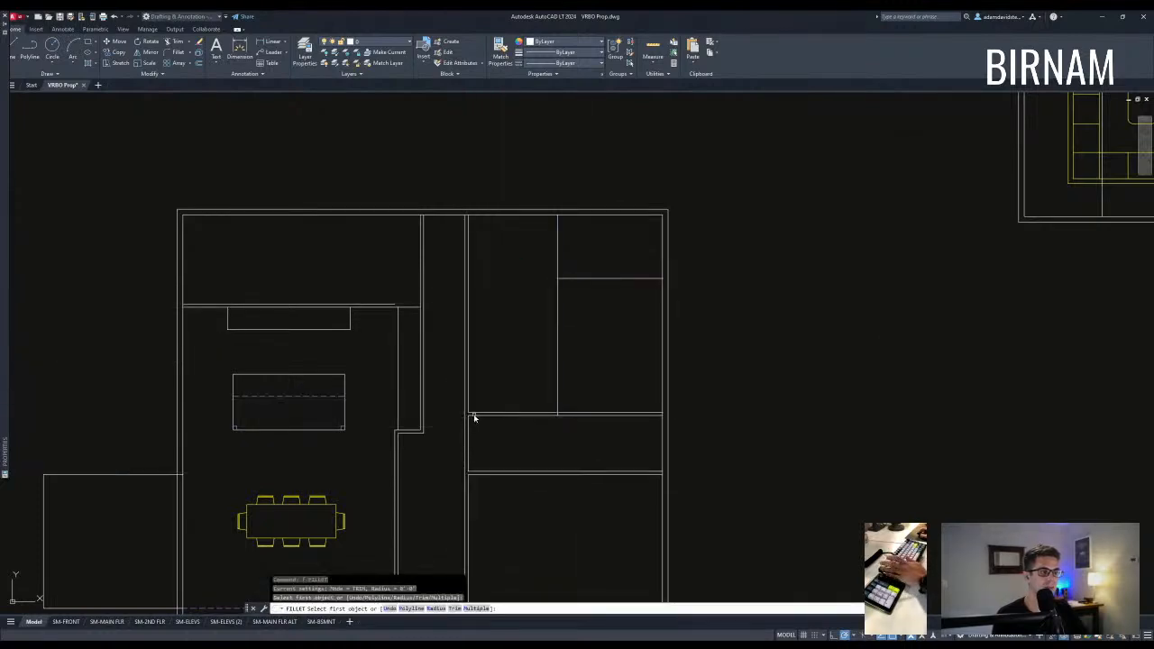
{"action": "left_click", "coordinate": [468, 426]}
{"action": "key", "text": "Escape"}
{"action": "left_click", "coordinate": [469, 357]}
{"action": "type", "text": "e"}
{"action": "key", "text": "Return"}
{"action": "key", "text": "Escape"}
{"action": "scroll", "coordinate": [522, 431], "scroll_direction": "down", "scroll_amount": 2}
{"action": "scroll", "coordinate": [447, 372], "scroll_direction": "up", "scroll_amount": 2}
{"action": "left_click", "coordinate": [451, 374]}
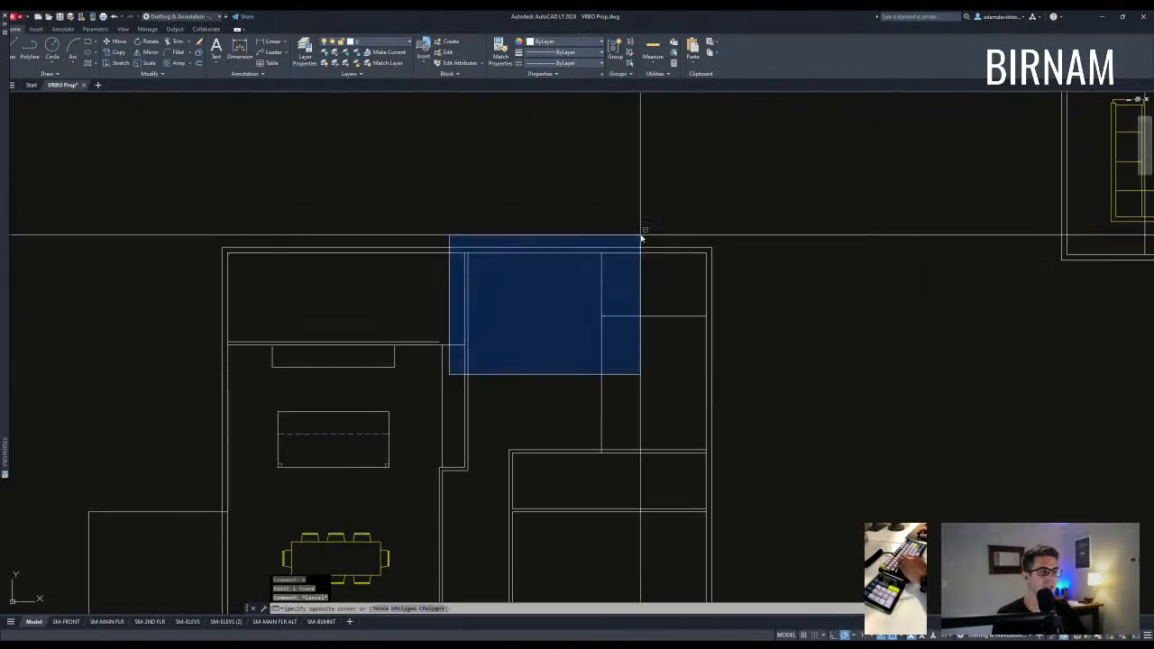
{"action": "key", "text": "Escape"}
{"action": "left_click", "coordinate": [588, 461]}
{"action": "key", "text": "Escape"}
{"action": "middle_click_drag", "start_coordinate": [574, 421], "coordinate": [553, 387]}
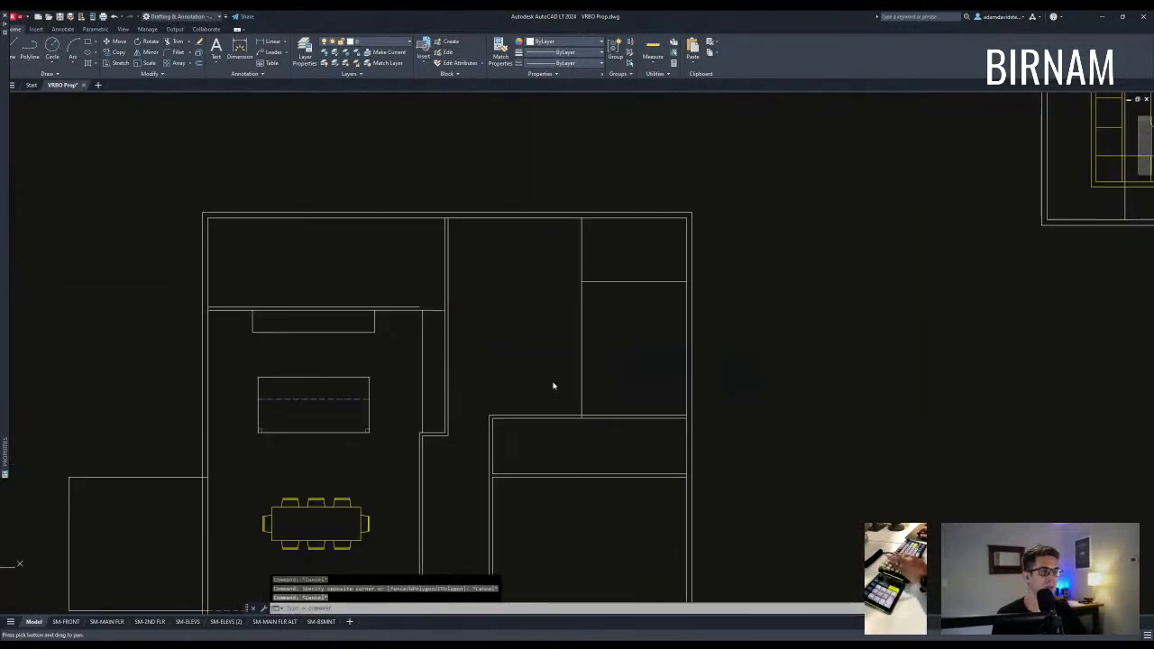
Measure the upper room's width along the exterior wall, from the kitchen wall to the right exterior wall.
{"action": "type", "text": "dd"}
{"action": "key", "text": "Return"}
{"action": "left_click", "coordinate": [451, 216]}
{"action": "left_click", "coordinate": [687, 219]}
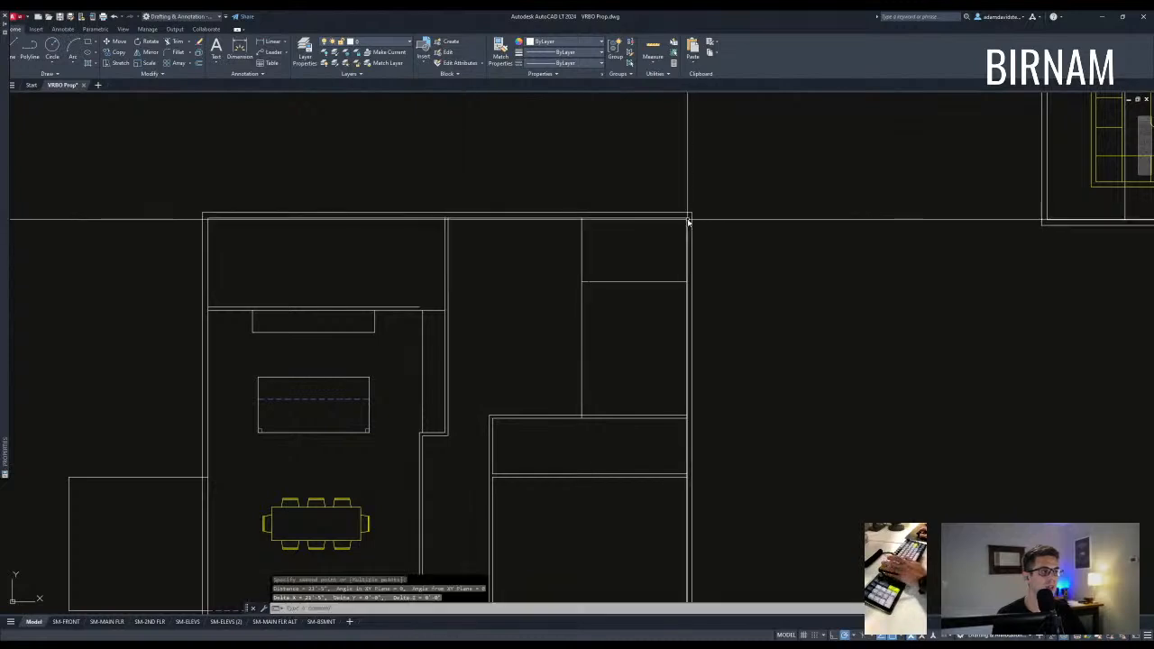
{"action": "key", "text": "Escape"}
{"action": "key", "text": "Escape"}
Erase the vertical guide line that divides the upper room.
{"action": "middle_click_drag", "start_coordinate": [637, 394], "coordinate": [633, 353]}
{"action": "key", "text": "Escape"}
{"action": "left_click", "coordinate": [620, 322]}
{"action": "key", "text": "Escape"}
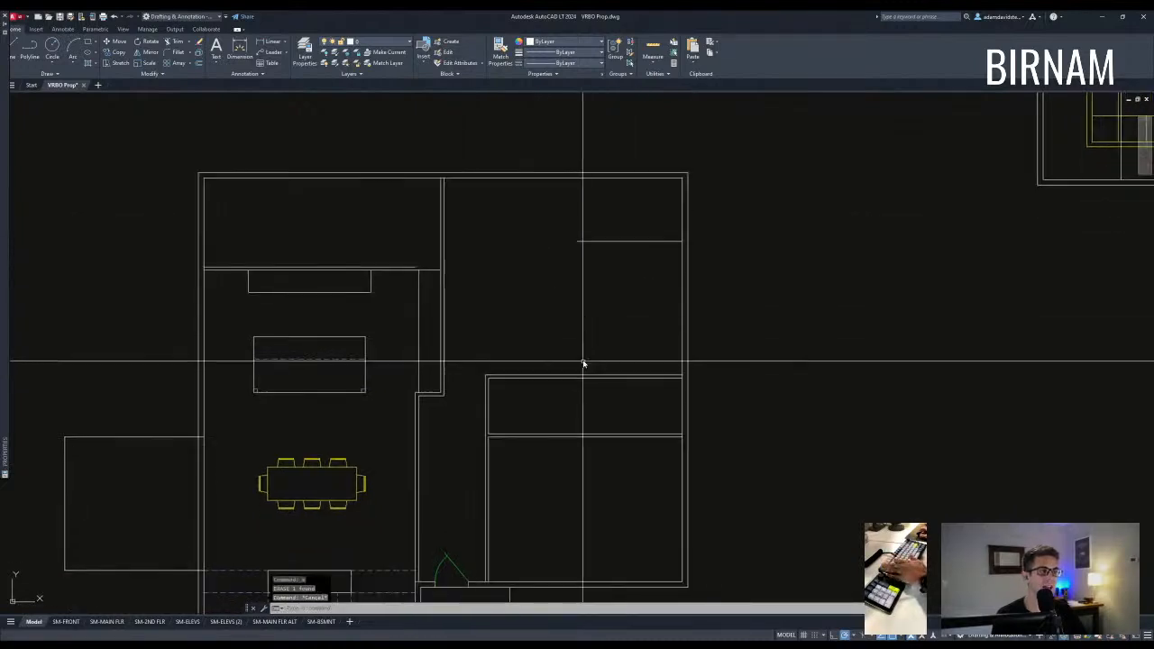
Draw a diagonal from the kitchen niche wall's lower corner to the room's upper-right corner, and a vertical line from the top wall's midpoint to the diagonal.
{"action": "type", "text": "l"}
{"action": "key", "text": "Return"}
{"action": "left_click", "coordinate": [444, 394]}
{"action": "left_click", "coordinate": [683, 179]}
{"action": "left_click", "coordinate": [564, 178]}
{"action": "key", "text": "Escape"}
{"action": "key", "text": "Escape"}
Offset the upper room's vertical midline 1 3/4" to both sides to form a partition wall.
{"action": "type", "text": "ff"}
{"action": "key", "text": "Return"}
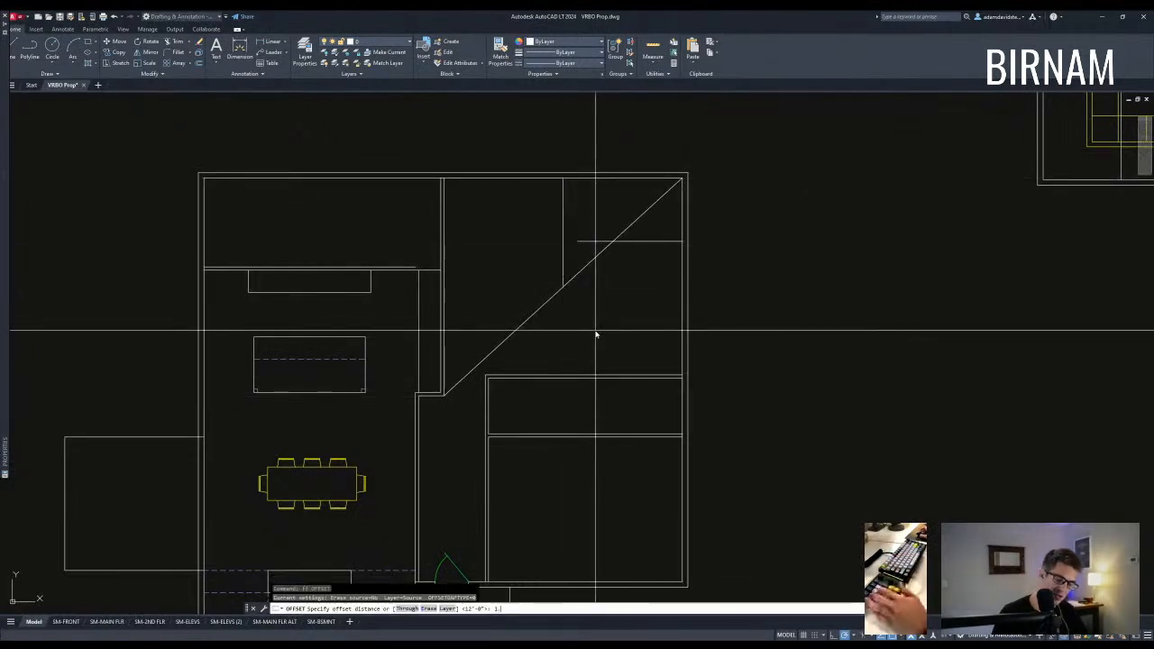
{"action": "scroll", "coordinate": [559, 224], "scroll_direction": "up", "scroll_amount": 4}
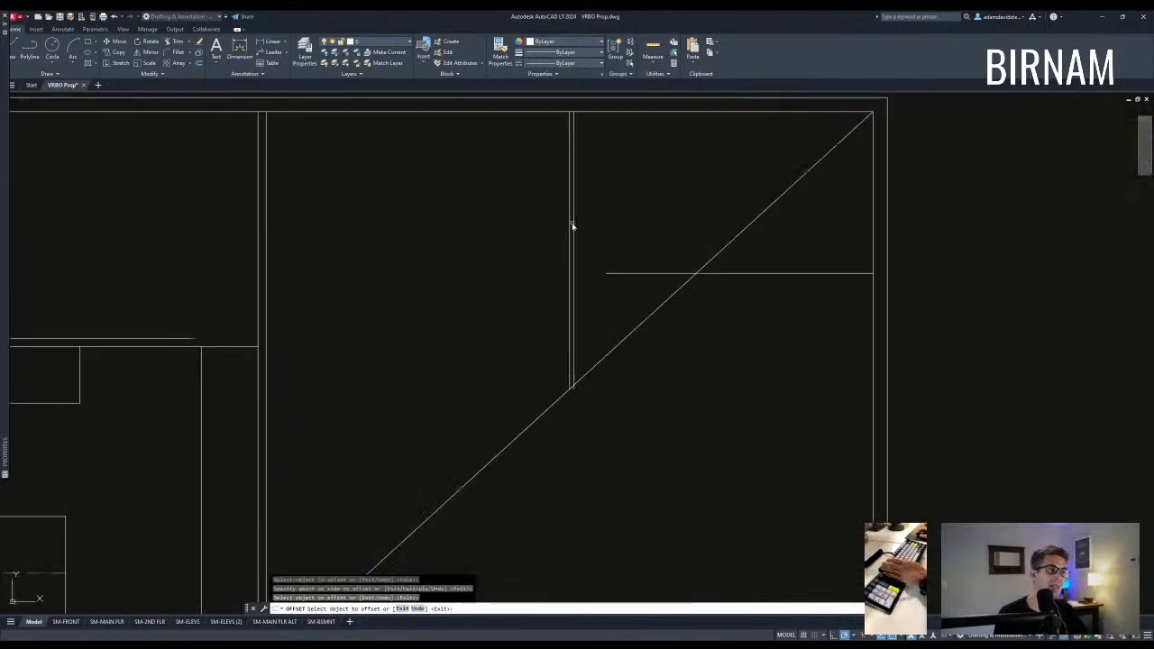
{"action": "left_click", "coordinate": [545, 231]}
{"action": "key", "text": "Escape"}
Erase the original midline between the two wall lines, along with the diagonal and horizontal guide lines.
{"action": "key", "text": "Escape"}
{"action": "scroll", "coordinate": [557, 390], "scroll_direction": "up", "scroll_amount": 4}
{"action": "left_click", "coordinate": [595, 399]}
{"action": "left_click", "coordinate": [585, 383]}
{"action": "type", "text": "e"}
{"action": "key", "text": "Return"}
{"action": "scroll", "coordinate": [541, 350], "scroll_direction": "down", "scroll_amount": 2}
{"action": "key", "text": "Escape"}
Extend both lines of the new vertical partition down to the horizontal partition below.
{"action": "scroll", "coordinate": [577, 405], "scroll_direction": "down", "scroll_amount": 3}
{"action": "left_click", "coordinate": [584, 276]}
{"action": "left_click", "coordinate": [532, 247]}
{"action": "key", "text": "Escape"}
{"action": "scroll", "coordinate": [576, 361], "scroll_direction": "down", "scroll_amount": 2}
{"action": "middle_click_drag", "start_coordinate": [577, 348], "coordinate": [579, 337]}
{"action": "left_click", "coordinate": [584, 271]}
{"action": "key", "text": "Escape"}
Offset the horizontal partition's upper line 48" upward and extend the copy to the kitchen wall.
{"action": "middle_click_drag", "start_coordinate": [524, 443], "coordinate": [545, 431]}
{"action": "type", "text": "tr"}
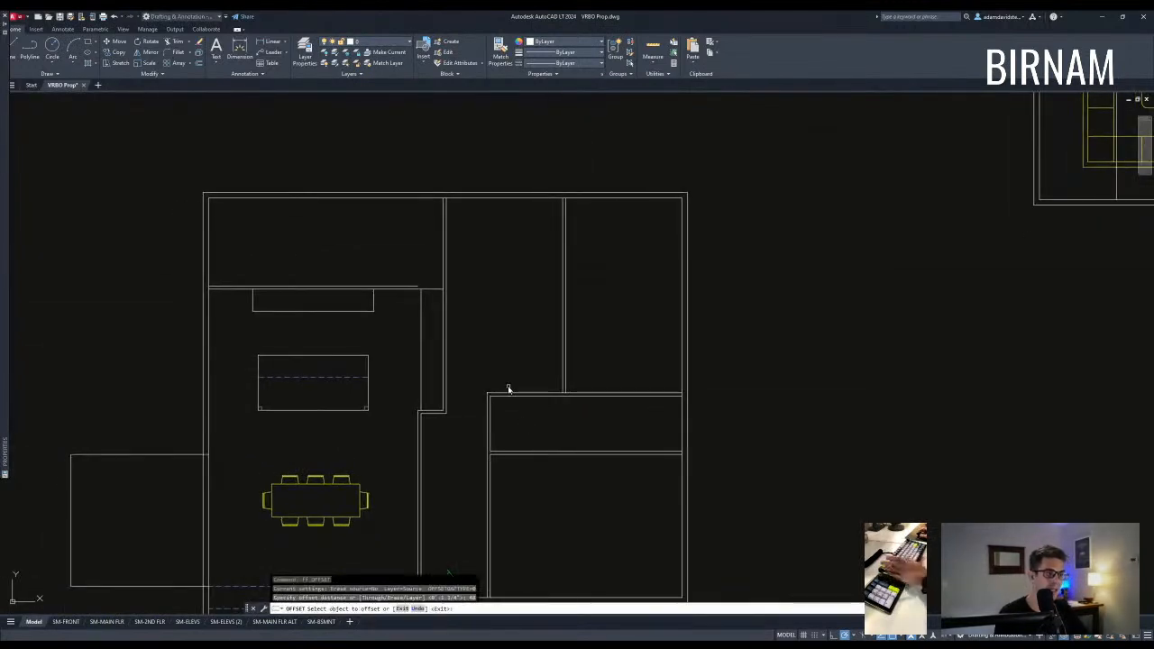
{"action": "key", "text": "Escape"}
{"action": "type", "text": "ex"}
{"action": "key", "text": "space"}
{"action": "left_click", "coordinate": [462, 357]}
{"action": "left_click", "coordinate": [438, 349]}
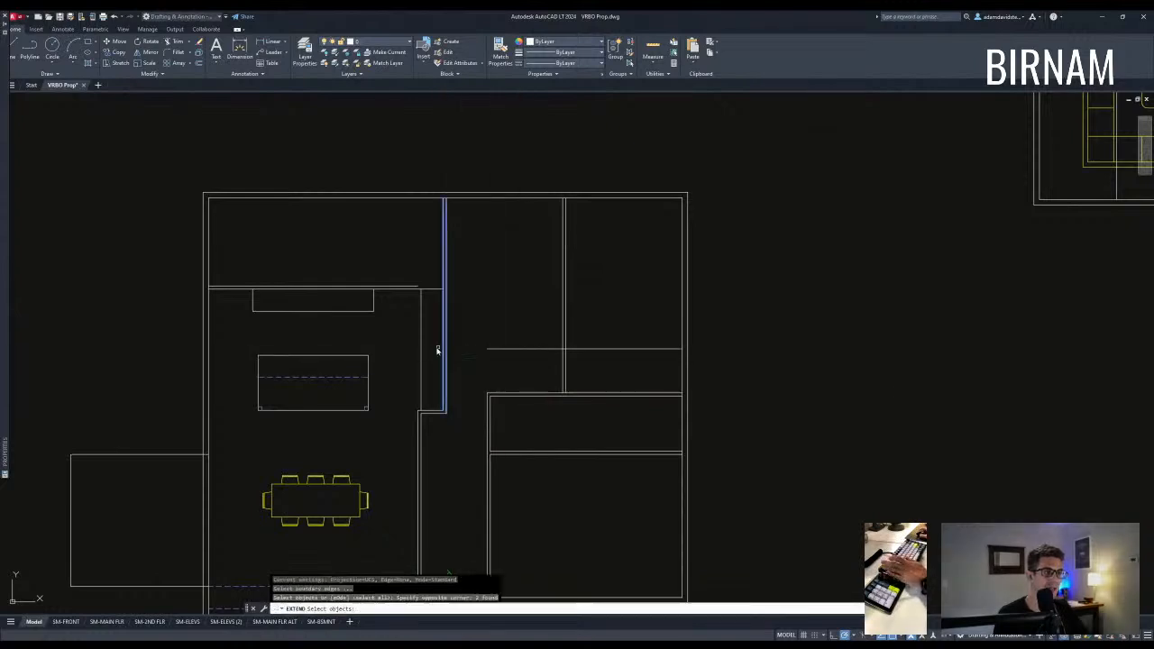
{"action": "key", "text": "Escape"}
Offset the extended horizontal line 3.5" upward to give the new partition its thickness.
{"action": "middle_click_drag", "start_coordinate": [538, 374], "coordinate": [549, 355]}
{"action": "scroll", "coordinate": [548, 359], "scroll_direction": "up", "scroll_amount": 2}
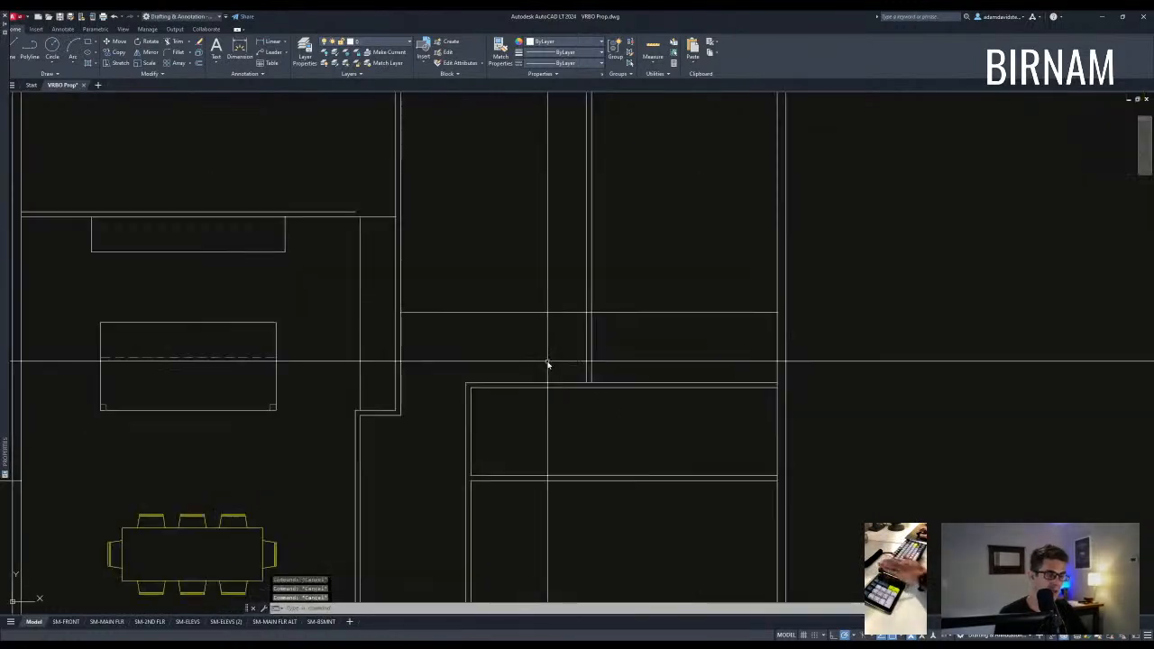
{"action": "type", "text": "o"}
{"action": "key", "text": "space"}
{"action": "type", "text": "3.5"}
{"action": "key", "text": "space"}
{"action": "key", "text": "Escape"}
{"action": "key", "text": "Escape"}
Trim away the new horizontal wall's two lines on the far side of the vertical partition.
{"action": "scroll", "coordinate": [584, 320], "scroll_direction": "up", "scroll_amount": 2}
{"action": "type", "text": "t"}
{"action": "key", "text": "space"}
{"action": "key", "text": "Escape"}
{"action": "key", "text": "Escape"}
{"action": "type", "text": "tr"}
{"action": "key", "text": "space"}
{"action": "left_click", "coordinate": [599, 315]}
{"action": "left_click", "coordinate": [572, 263]}
{"action": "key", "text": "space"}
{"action": "left_click", "coordinate": [688, 326]}
{"action": "left_click", "coordinate": [683, 264]}
{"action": "key", "text": "Escape"}
{"action": "key", "text": "Escape"}
{"action": "scroll", "coordinate": [597, 356], "scroll_direction": "down", "scroll_amount": 3}
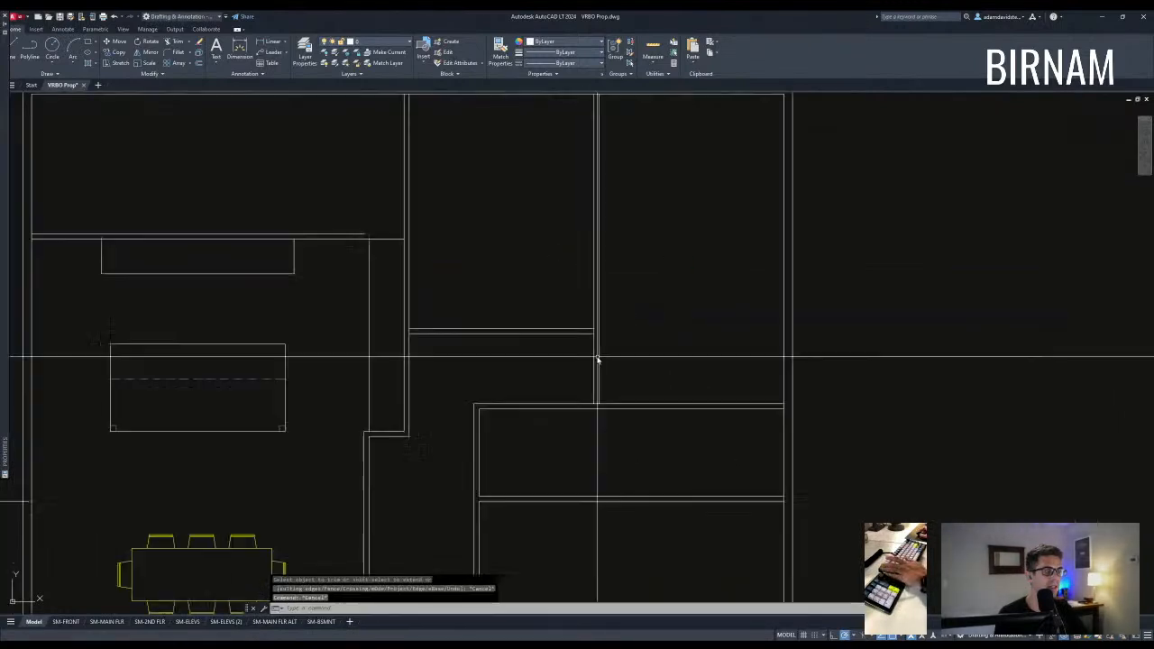
Trim the junction where the new horizontal wall meets the vertical partition.
{"action": "type", "text": "tr"}
{"action": "left_click", "coordinate": [641, 368]}
{"action": "key", "text": "space"}
{"action": "scroll", "coordinate": [601, 331], "scroll_direction": "up", "scroll_amount": 4}
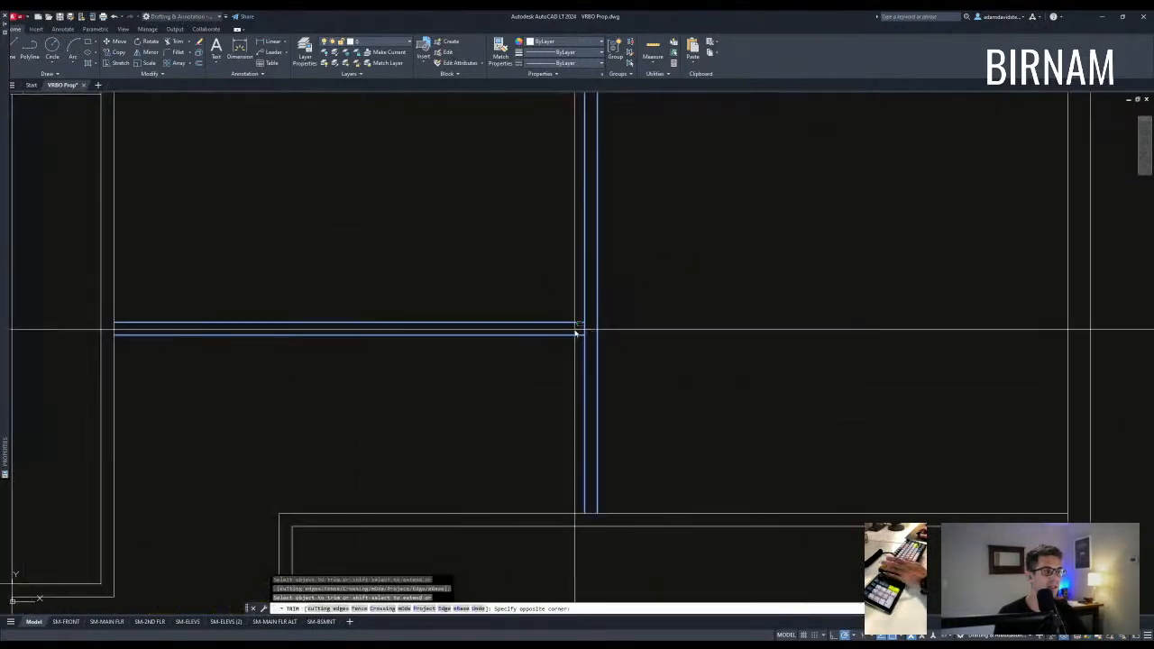
{"action": "key", "text": "Escape"}
{"action": "key", "text": "Escape"}
{"action": "scroll", "coordinate": [577, 347], "scroll_direction": "down", "scroll_amount": 5}
Measure the new room beside the kitchen diagonally, from its lower corner to the opposite upper corner.
{"action": "type", "text": "di"}
{"action": "key", "text": "space"}
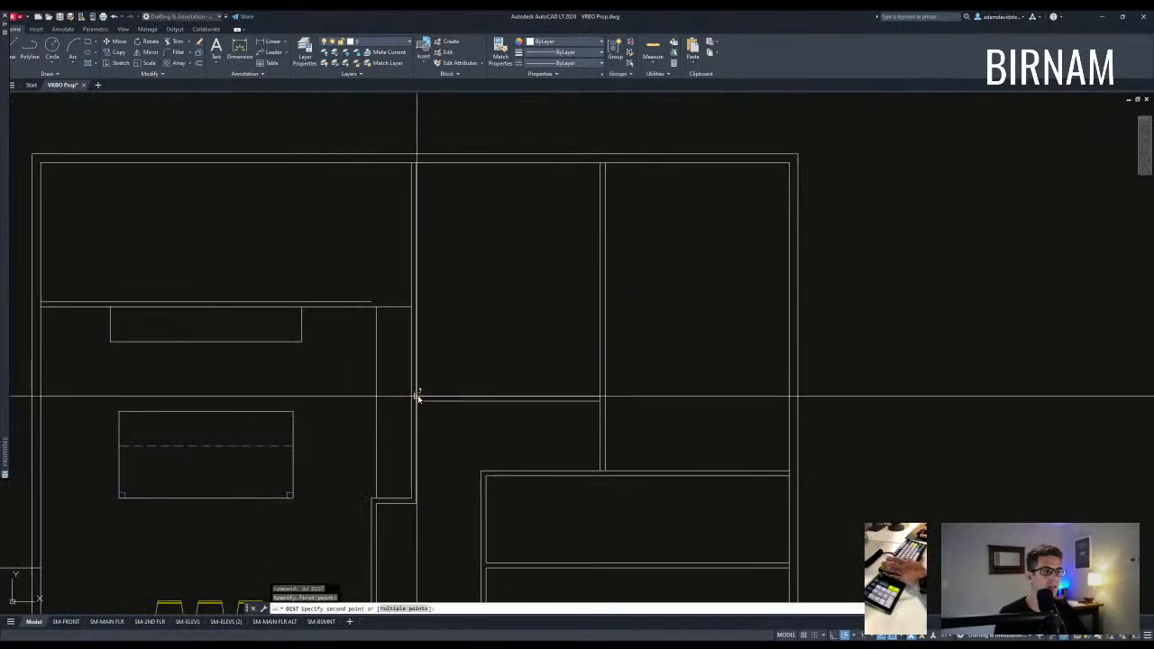
{"action": "left_click", "coordinate": [600, 162]}
{"action": "mouse_move", "coordinate": [605, 343]}
{"action": "middle_mouse_down"}
{"action": "mouse_move", "coordinate": [596, 330]}
{"action": "mouse_move", "coordinate": [620, 314]}
{"action": "mouse_move", "coordinate": [635, 242]}
{"action": "middle_mouse_up"}
{"action": "key", "text": "Escape"}
{"action": "scroll", "coordinate": [596, 326], "scroll_direction": "down", "scroll_amount": 5}
{"action": "left_click", "coordinate": [635, 511]}
{"action": "left_click", "coordinate": [430, 201]}
{"action": "key", "text": "Escape"}
{"action": "key", "text": "Escape"}
{"action": "middle_click_drag", "start_coordinate": [516, 382], "coordinate": [534, 383]}
{"action": "middle_click_drag", "start_coordinate": [597, 391], "coordinate": [570, 370]}
{"action": "scroll", "coordinate": [570, 369], "scroll_direction": "up", "scroll_amount": 2}
{"action": "mouse_move", "coordinate": [541, 330]}
{"action": "middle_mouse_down"}
{"action": "mouse_move", "coordinate": [553, 356]}
{"action": "mouse_move", "coordinate": [495, 325]}
{"action": "middle_mouse_up"}
{"action": "key", "text": "l"}
{"action": "key", "text": "Return"}
{"action": "key", "text": "Escape"}
{"action": "scroll", "coordinate": [534, 275], "scroll_direction": "up", "scroll_amount": 3}
{"action": "type", "text": "ex"}
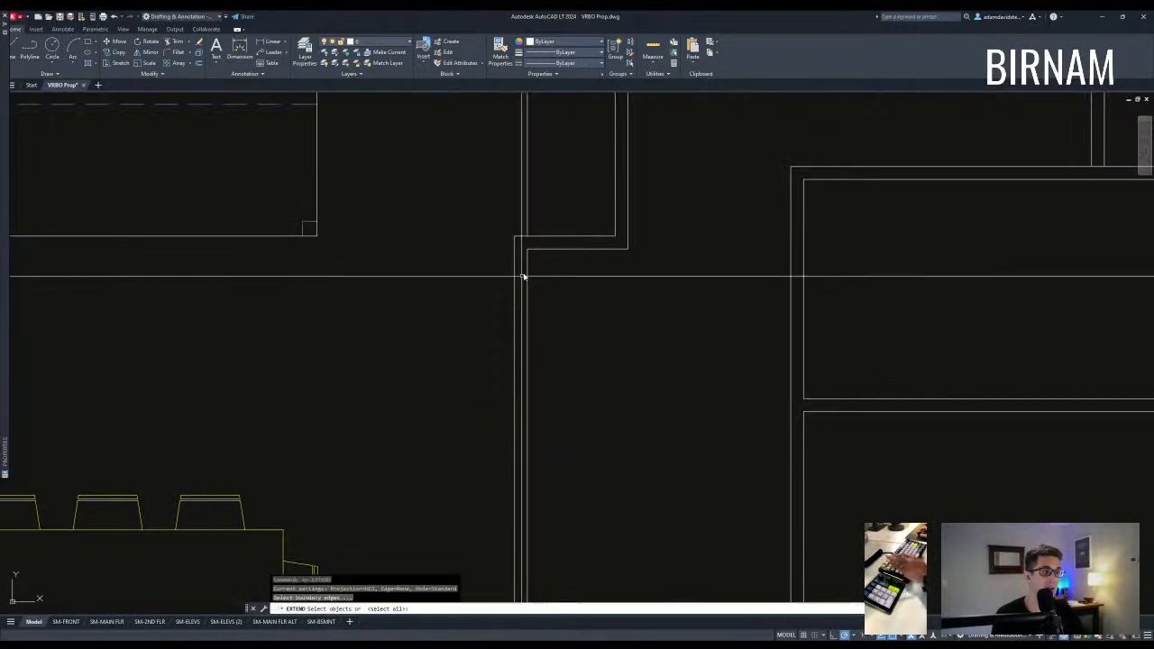
{"action": "key", "text": "Return"}
{"action": "key", "text": "Escape"}
Draw a vertical guide line from the midpoint of the rectangle above the living area to the midpoint of the kitchen island's lower edge.
{"action": "scroll", "coordinate": [569, 259], "scroll_direction": "down", "scroll_amount": 3}
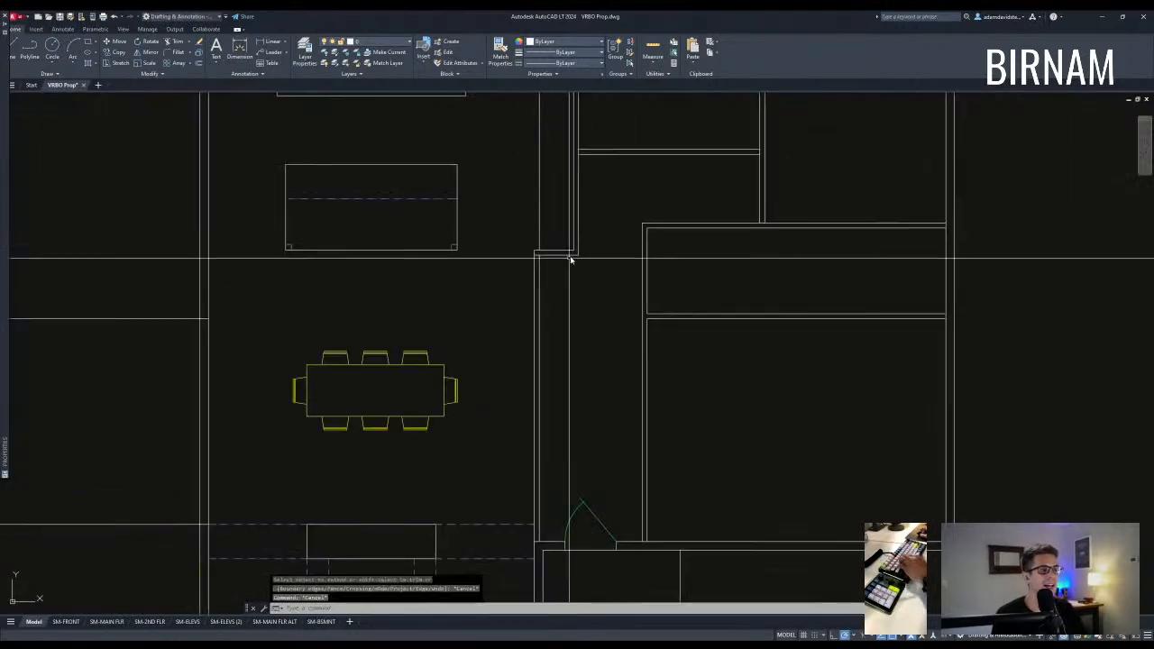
{"action": "scroll", "coordinate": [559, 255], "scroll_direction": "down", "scroll_amount": 2}
{"action": "key", "text": "l"}
{"action": "key", "text": "Return"}
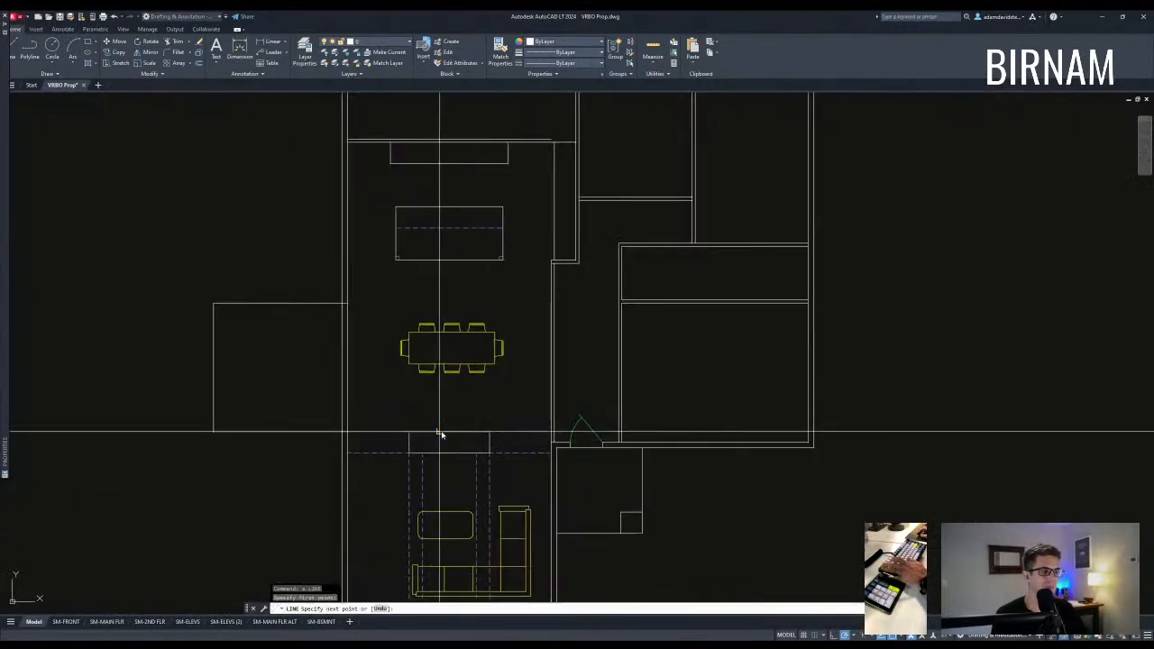
{"action": "left_click", "coordinate": [449, 260]}
{"action": "key", "text": "Escape"}
{"action": "key", "text": "Escape"}
Mirror the short horizontal wall line at the kitchen niche across the guide line's midpoint, keeping the original.
{"action": "left_click", "coordinate": [559, 264]}
{"action": "type", "text": "mi"}
{"action": "key", "text": "Return"}
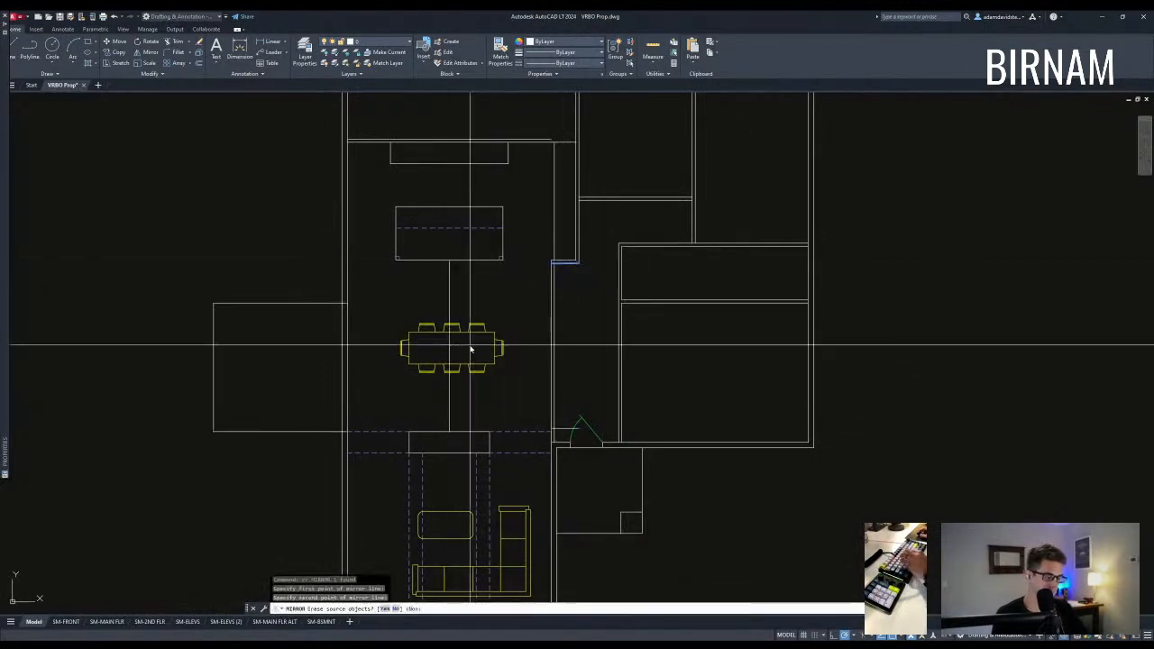
{"action": "key", "text": "Return"}
{"action": "key", "text": "Escape"}
{"action": "key", "text": "Escape"}
Trim the long dining-area wall between the kitchen niche corner and the mirrored line to create an opening.
{"action": "scroll", "coordinate": [565, 456], "scroll_direction": "up", "scroll_amount": 6}
{"action": "type", "text": "tr"}
{"action": "key", "text": "Return"}
{"action": "left_click", "coordinate": [557, 383]}
{"action": "left_click", "coordinate": [496, 333]}
{"action": "scroll", "coordinate": [530, 293], "scroll_direction": "down", "scroll_amount": 5}
{"action": "middle_click_drag", "start_coordinate": [543, 317], "coordinate": [538, 347]}
{"action": "left_click", "coordinate": [556, 245]}
{"action": "left_click", "coordinate": [505, 115]}
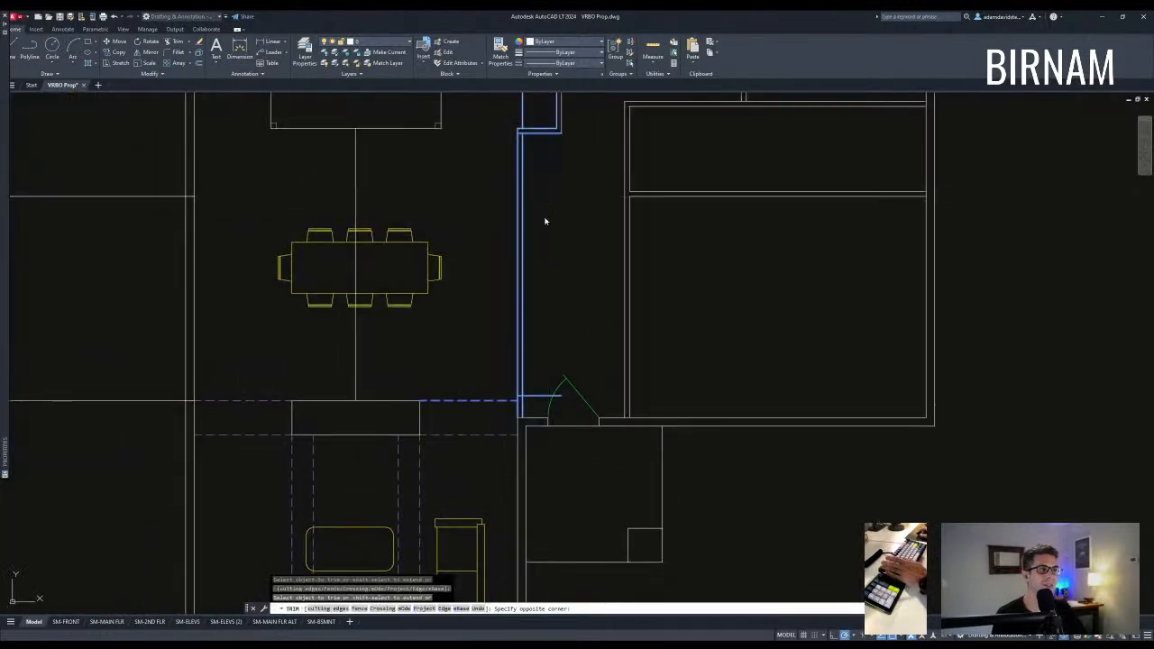
{"action": "left_click", "coordinate": [504, 191]}
{"action": "key", "text": "Escape"}
{"action": "key", "text": "Escape"}
Delete the leftover piece of the mirrored line beside the entry door.
{"action": "left_click", "coordinate": [536, 410]}
{"action": "left_click", "coordinate": [528, 368]}
{"action": "key", "text": "Delete"}
{"action": "key", "text": "Escape"}
{"action": "key", "text": "Escape"}
Close the open end of the wall stub beside the entry door with a short line.
{"action": "type", "text": "a"}
{"action": "key", "text": "Return"}
{"action": "key", "text": "Escape"}
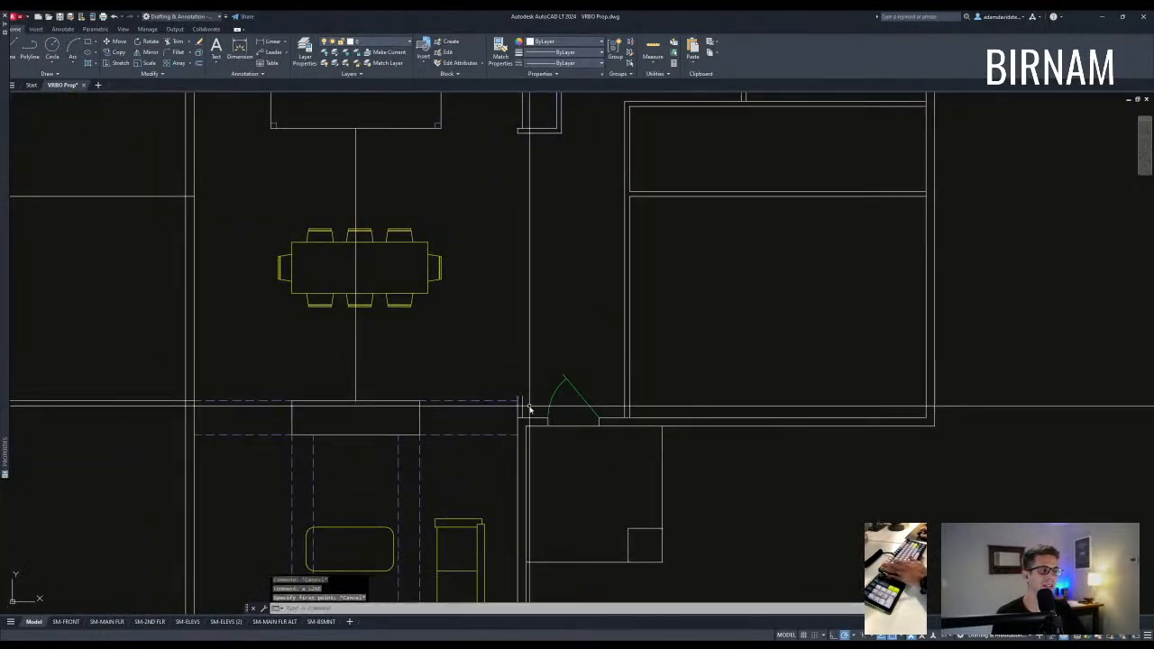
{"action": "scroll", "coordinate": [528, 409], "scroll_direction": "up", "scroll_amount": 3}
{"action": "key", "text": "Return"}
{"action": "left_click", "coordinate": [515, 385]}
{"action": "key", "text": "Escape"}
Erase the vertical guide line running through the dining table.
{"action": "scroll", "coordinate": [181, 315], "scroll_direction": "down", "scroll_amount": 2}
{"action": "middle_click_drag", "start_coordinate": [181, 315], "coordinate": [433, 358]}
{"action": "left_click", "coordinate": [371, 348]}
{"action": "left_click", "coordinate": [427, 350]}
{"action": "left_click", "coordinate": [351, 334]}
{"action": "key", "text": "e"}
{"action": "key", "text": "Return"}
{"action": "key", "text": "Escape"}
Draw two vertical lines across the dining-area wall opening, one along each wall face.
{"action": "scroll", "coordinate": [499, 403], "scroll_direction": "down", "scroll_amount": 4}
{"action": "type", "text": "l"}
{"action": "key", "text": "Return"}
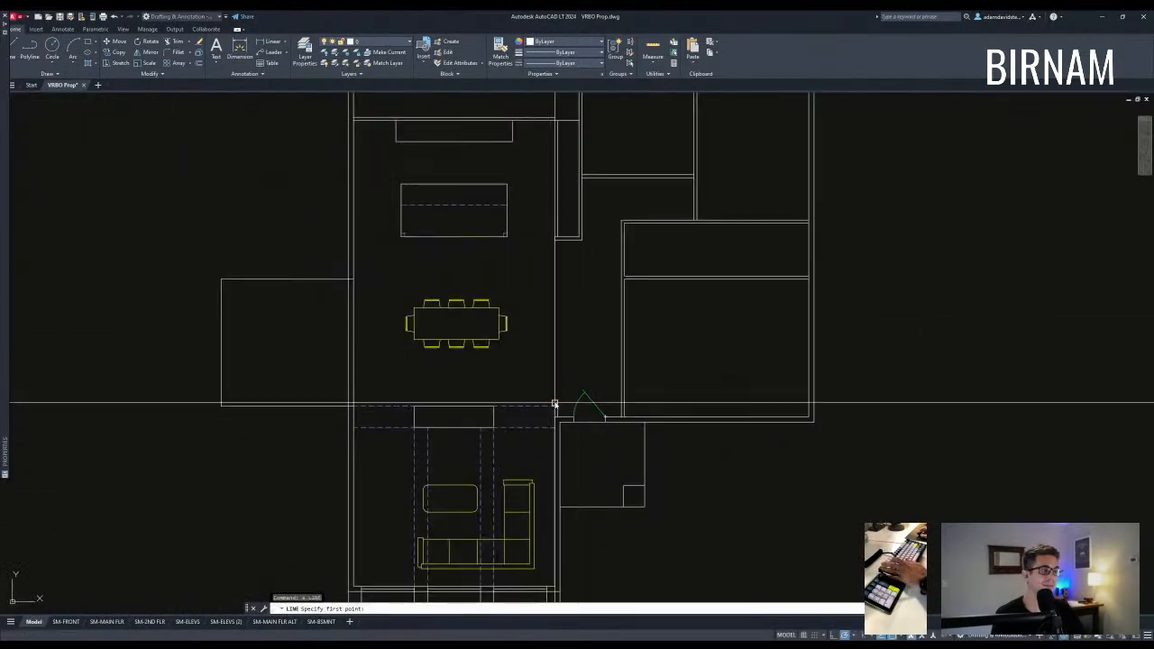
{"action": "scroll", "coordinate": [575, 250], "scroll_direction": "up", "scroll_amount": 3}
{"action": "key", "text": "Escape"}
{"action": "key", "text": "Escape"}
{"action": "scroll", "coordinate": [585, 258], "scroll_direction": "down", "scroll_amount": 1}
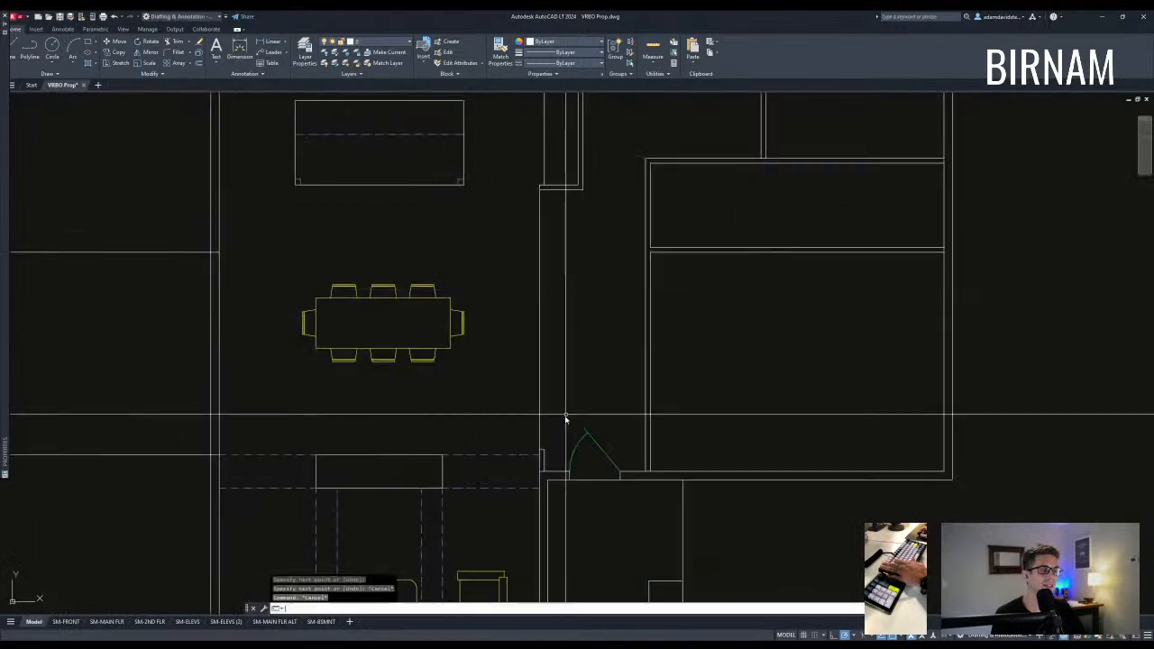
{"action": "key", "text": "Escape"}
{"action": "type", "text": "l"}
{"action": "key", "text": "Return"}
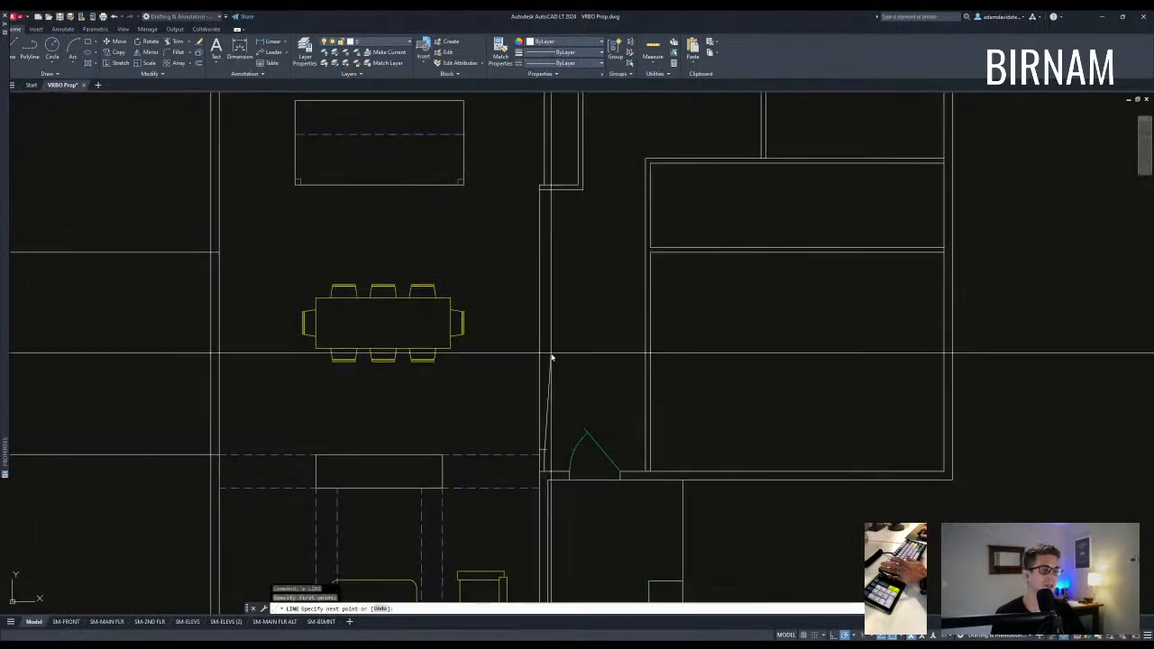
{"action": "left_click", "coordinate": [543, 184]}
{"action": "key", "text": "Escape"}
Trim the overlapping part of the opening line inside the kitchen niche wall end.
{"action": "scroll", "coordinate": [553, 195], "scroll_direction": "up", "scroll_amount": 6}
{"action": "type", "text": "tr"}
{"action": "key", "text": "Return"}
{"action": "left_click", "coordinate": [551, 219]}
{"action": "left_click", "coordinate": [489, 153]}
{"action": "key", "text": "Escape"}
Match the two opening lines to the properties of the kitchen island's dashed line.
{"action": "middle_click_drag", "start_coordinate": [495, 246], "coordinate": [566, 298]}
{"action": "scroll", "coordinate": [566, 298], "scroll_direction": "down", "scroll_amount": 4}
{"action": "type", "text": "m"}
{"action": "key", "text": "Return"}
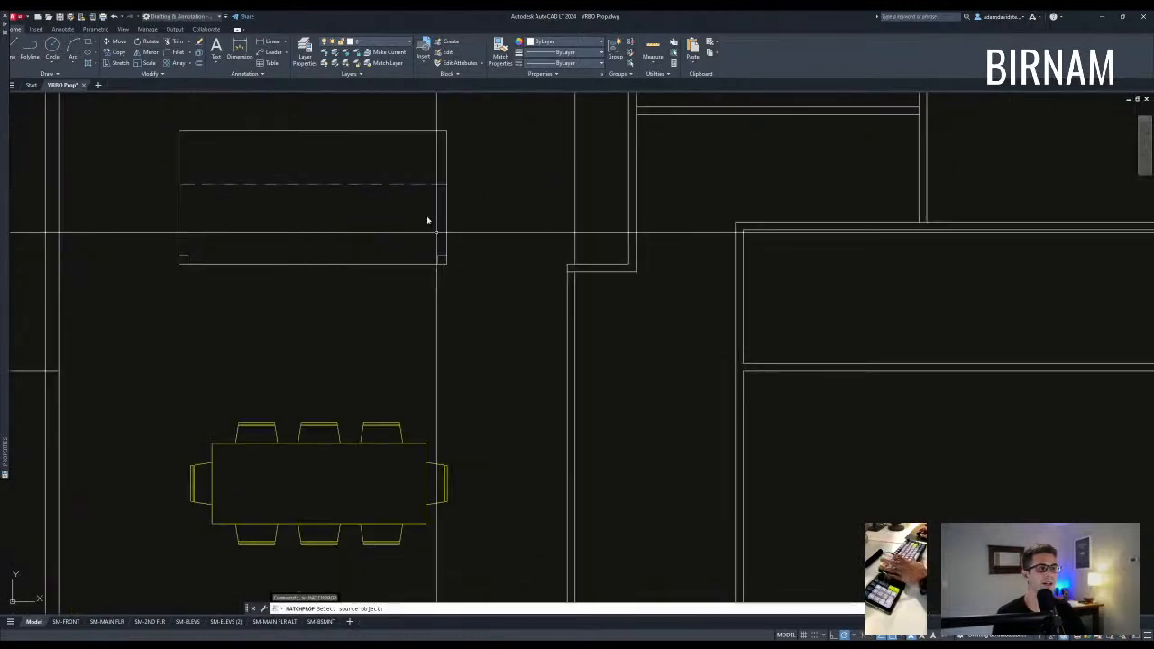
{"action": "left_click", "coordinate": [541, 342]}
{"action": "key", "text": "Escape"}
{"action": "scroll", "coordinate": [595, 379], "scroll_direction": "down", "scroll_amount": 4}
{"action": "middle_click_drag", "start_coordinate": [595, 379], "coordinate": [487, 362]}
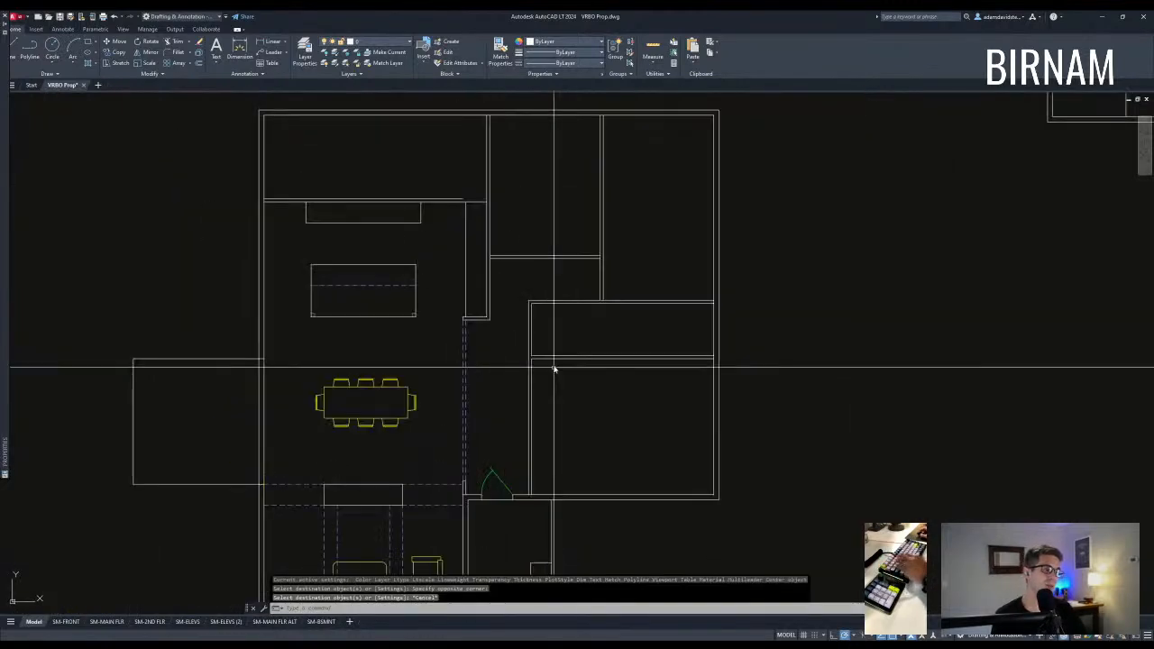
Trim the vertical partition's face between the horizontal partition's two lines where they meet in the upper right wing.
{"action": "key", "text": "Escape"}
{"action": "scroll", "coordinate": [586, 325], "scroll_direction": "up", "scroll_amount": 2}
{"action": "type", "text": "tr"}
{"action": "key", "text": "Return"}
{"action": "left_click", "coordinate": [654, 357]}
{"action": "left_click", "coordinate": [551, 265]}
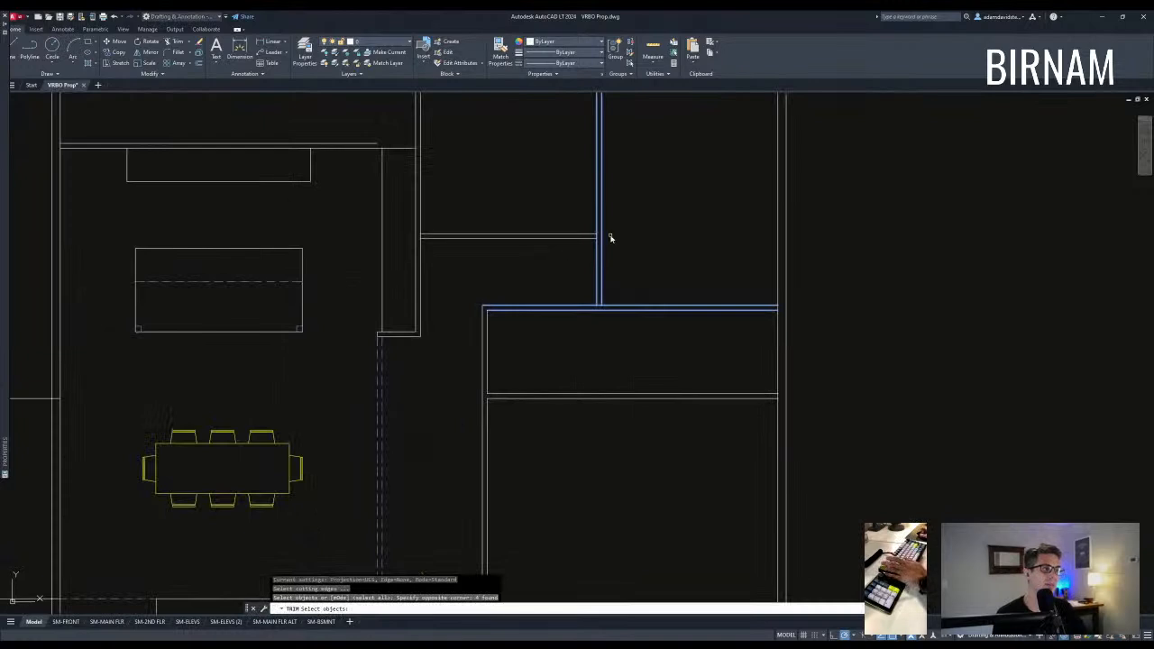
{"action": "scroll", "coordinate": [608, 237], "scroll_direction": "up", "scroll_amount": 6}
{"action": "left_click", "coordinate": [626, 265]}
{"action": "left_click", "coordinate": [538, 207]}
{"action": "key", "text": "Return"}
{"action": "left_click", "coordinate": [575, 232]}
{"action": "key", "text": "Escape"}
{"action": "scroll", "coordinate": [624, 363], "scroll_direction": "down", "scroll_amount": 2}
Trim the junction where that vertical partition meets the long horizontal wall below it.
{"action": "type", "text": "t"}
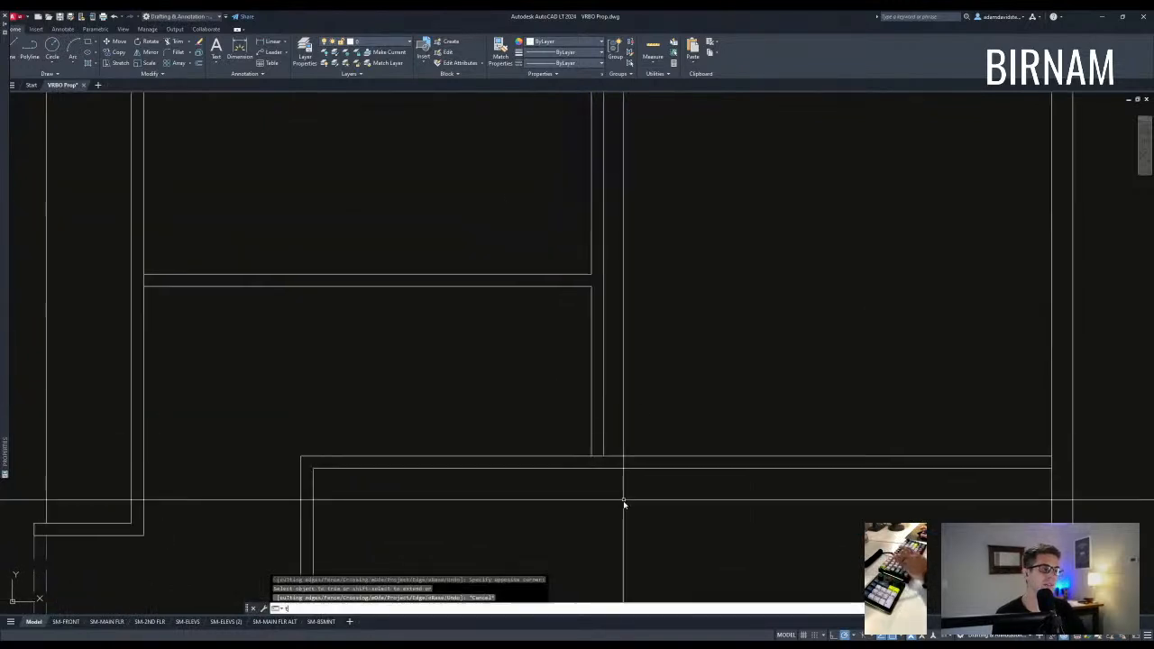
{"action": "type", "text": "r"}
{"action": "key", "text": "Return"}
{"action": "left_click", "coordinate": [624, 500]}
{"action": "left_click", "coordinate": [557, 410]}
{"action": "left_click", "coordinate": [592, 478]}
{"action": "key", "text": "Escape"}
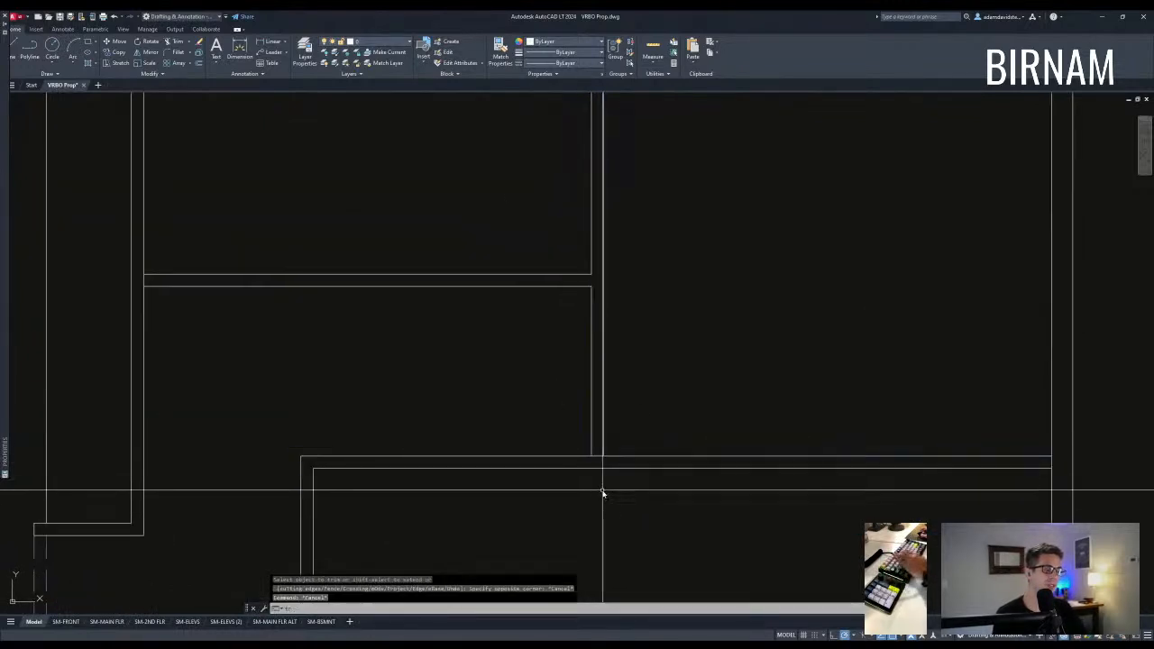
{"action": "key", "text": "Return"}
{"action": "left_click", "coordinate": [630, 490]}
{"action": "left_click", "coordinate": [541, 415]}
{"action": "key", "text": "Return"}
{"action": "key", "text": "Escape"}
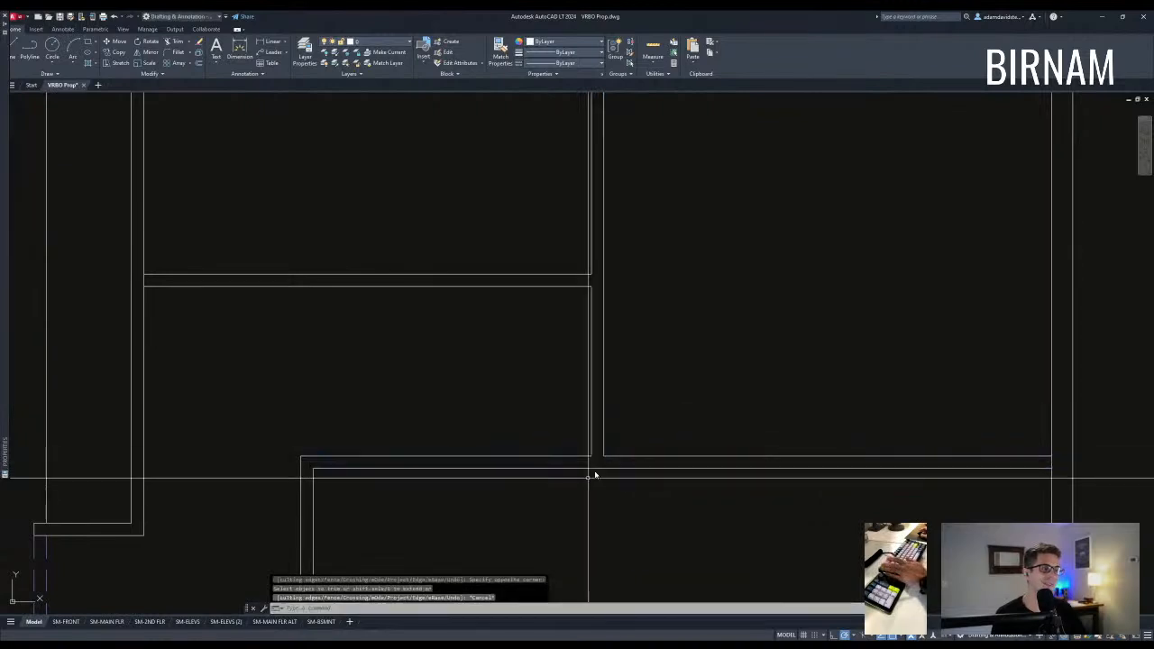
Trim the junction between the short horizontal partition and the long wall beside the kitchen.
{"action": "scroll", "coordinate": [586, 496], "scroll_direction": "down", "scroll_amount": 4}
{"action": "scroll", "coordinate": [536, 400], "scroll_direction": "down", "scroll_amount": 3}
{"action": "scroll", "coordinate": [610, 399], "scroll_direction": "up", "scroll_amount": 5}
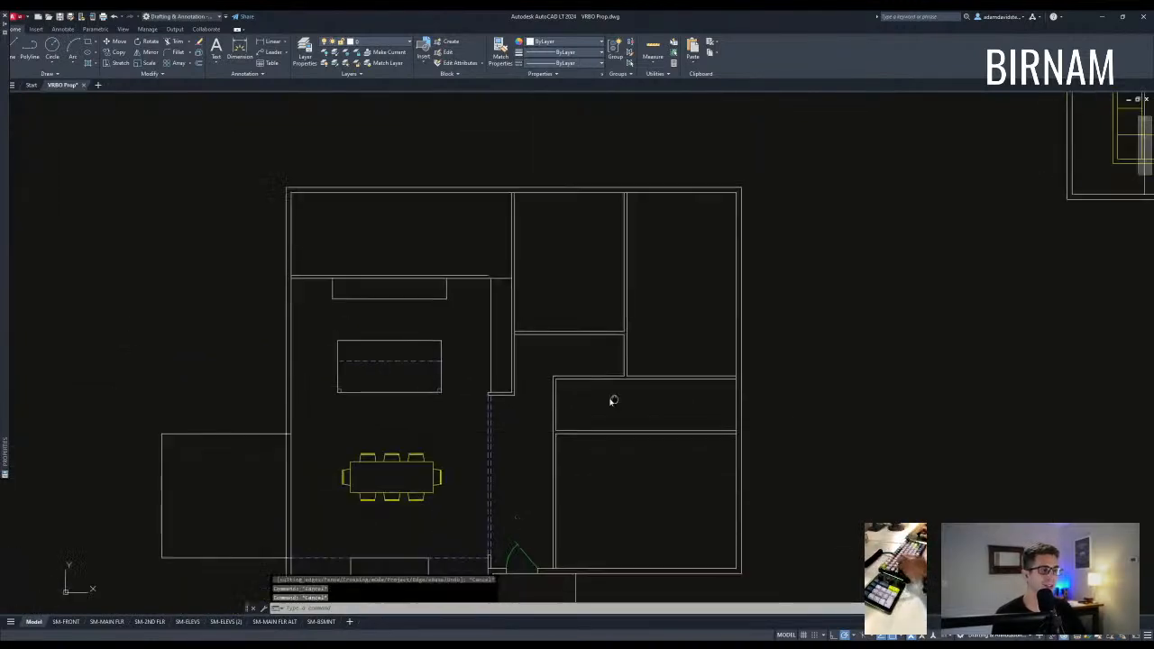
{"action": "key", "text": "Return"}
{"action": "left_click", "coordinate": [556, 348]}
{"action": "left_click", "coordinate": [527, 325]}
{"action": "key", "text": "Return"}
{"action": "left_click", "coordinate": [538, 337]}
{"action": "scroll", "coordinate": [539, 338], "scroll_direction": "up", "scroll_amount": 3}
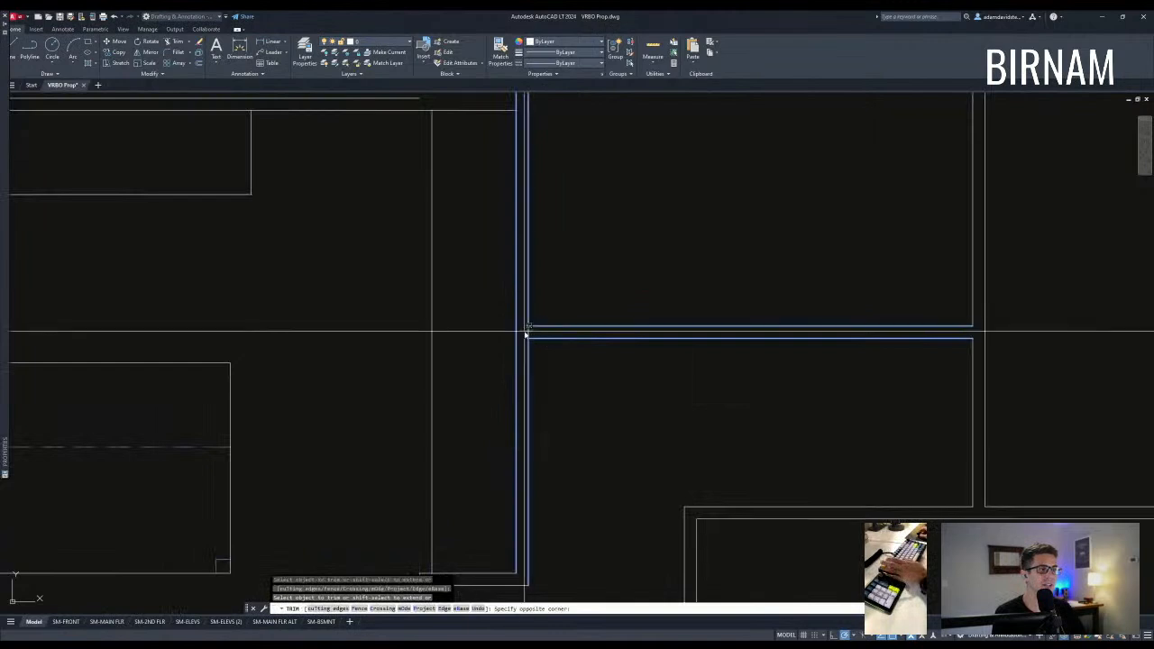
{"action": "key", "text": "Escape"}
{"action": "scroll", "coordinate": [532, 361], "scroll_direction": "down", "scroll_amount": 3}
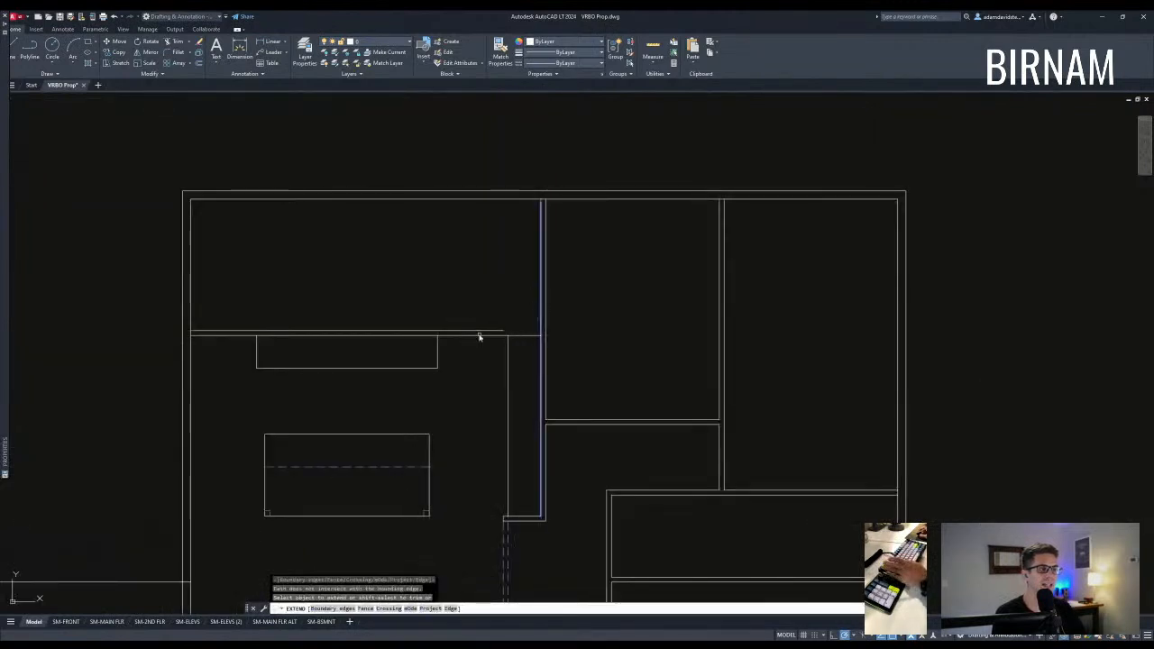
Extend the kitchen back wall's upper line to the adjoining vertical wall and trim that junction open.
{"action": "key", "text": "Escape"}
{"action": "middle_click_drag", "start_coordinate": [524, 395], "coordinate": [548, 361]}
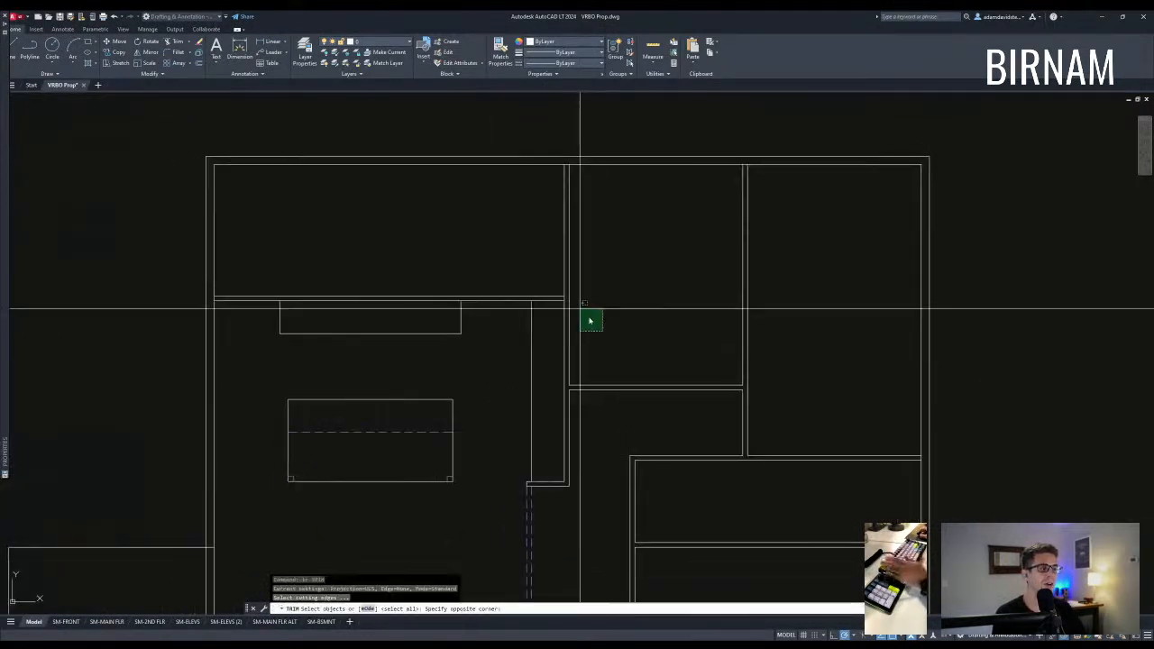
{"action": "left_click", "coordinate": [590, 320]}
{"action": "scroll", "coordinate": [589, 320], "scroll_direction": "up", "scroll_amount": 3}
{"action": "key", "text": "Escape"}
{"action": "scroll", "coordinate": [533, 322], "scroll_direction": "down", "scroll_amount": 3}
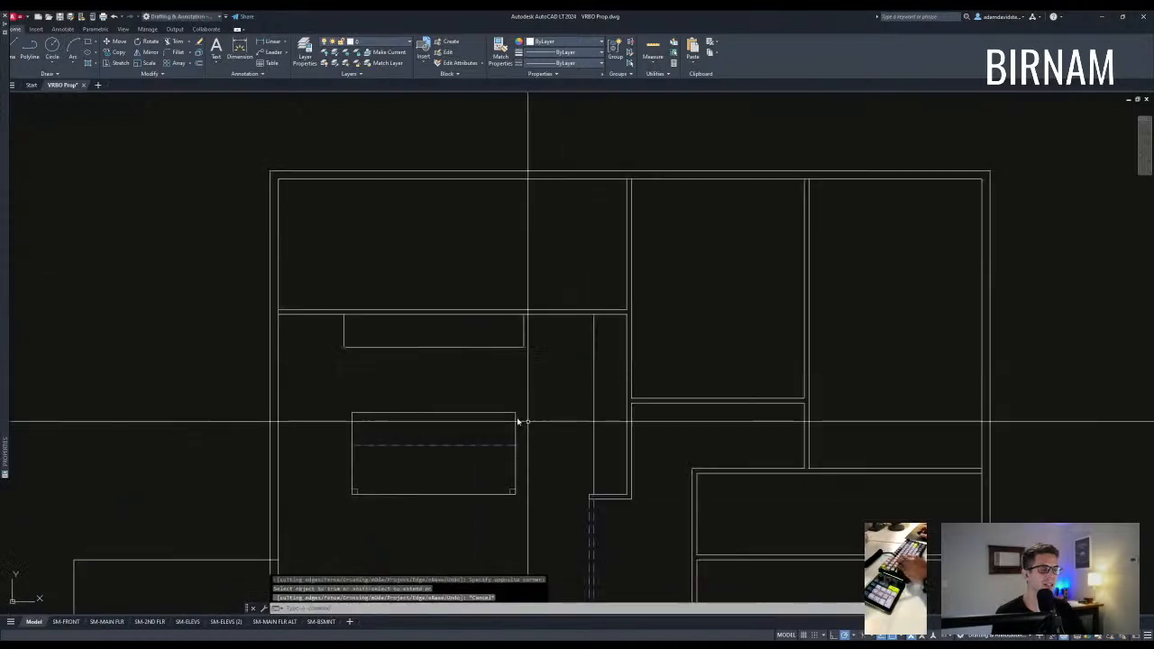
{"action": "key", "text": "Escape"}
{"action": "key", "text": "Escape"}
Offset the left exterior wall's inner line into the space behind the kitchen as a new partition line.
{"action": "scroll", "coordinate": [519, 421], "scroll_direction": "down", "scroll_amount": 2}
{"action": "mouse_move", "coordinate": [536, 360]}
{"action": "middle_mouse_down"}
{"action": "mouse_move", "coordinate": [547, 301]}
{"action": "mouse_move", "coordinate": [491, 384]}
{"action": "middle_mouse_up"}
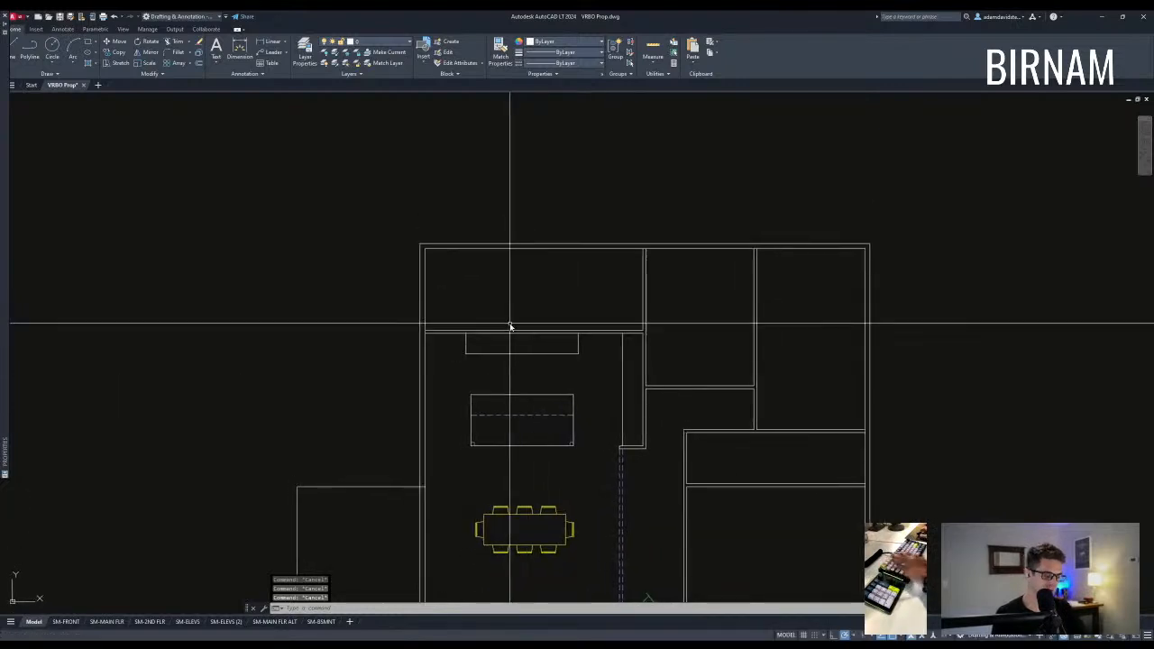
{"action": "type", "text": "o"}
{"action": "key", "text": "Return"}
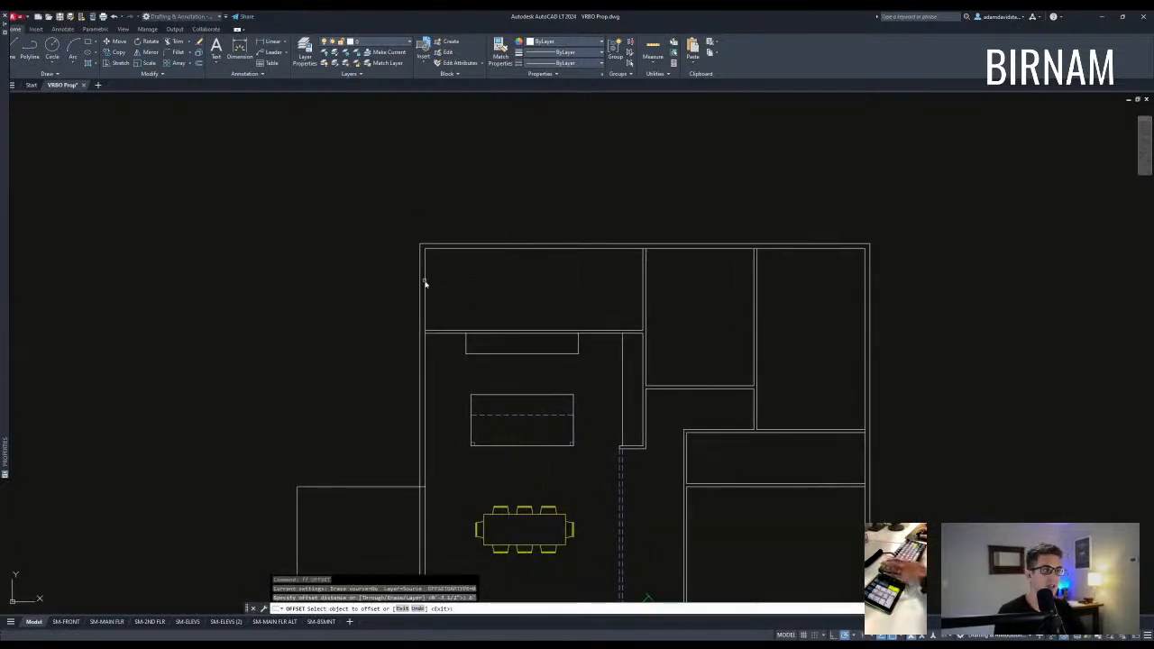
{"action": "left_click", "coordinate": [494, 334]}
{"action": "key", "text": "Escape"}
{"action": "key", "text": "Escape"}
Move the new partition line 12 inches away from the left exterior wall.
{"action": "left_click", "coordinate": [514, 368]}
{"action": "left_click", "coordinate": [478, 316]}
{"action": "type", "text": "v"}
{"action": "key", "text": "Return"}
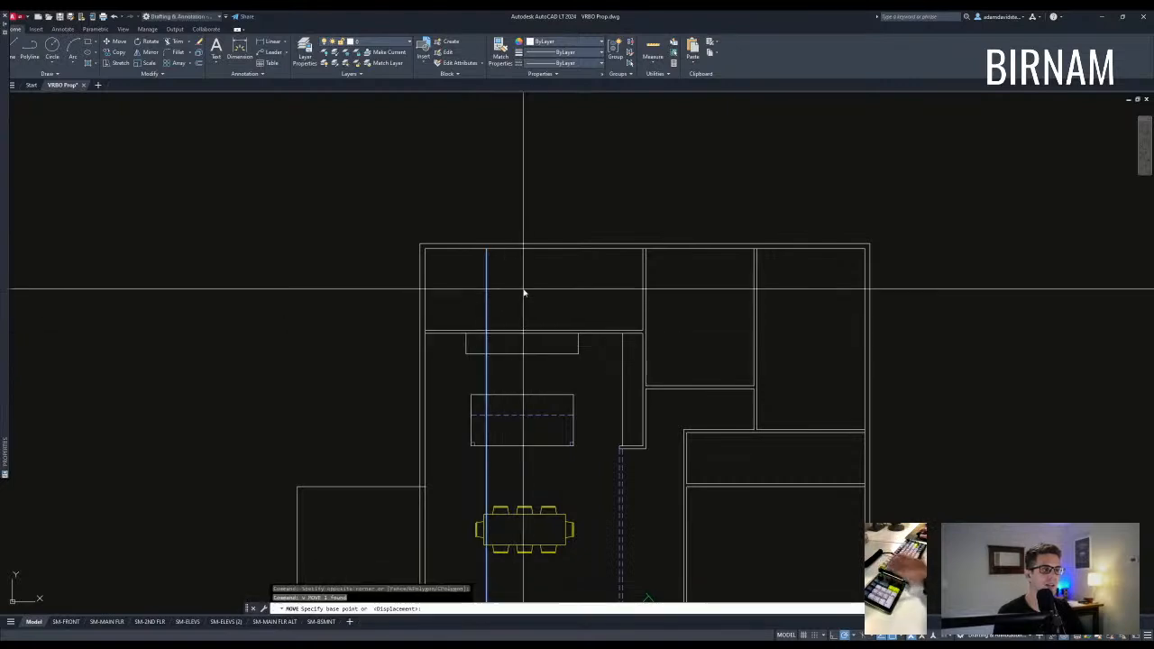
{"action": "left_click", "coordinate": [524, 290]}
{"action": "key", "text": "Return"}
{"action": "key", "text": "Escape"}
{"action": "key", "text": "Escape"}
{"action": "scroll", "coordinate": [501, 339], "scroll_direction": "up", "scroll_amount": 2}
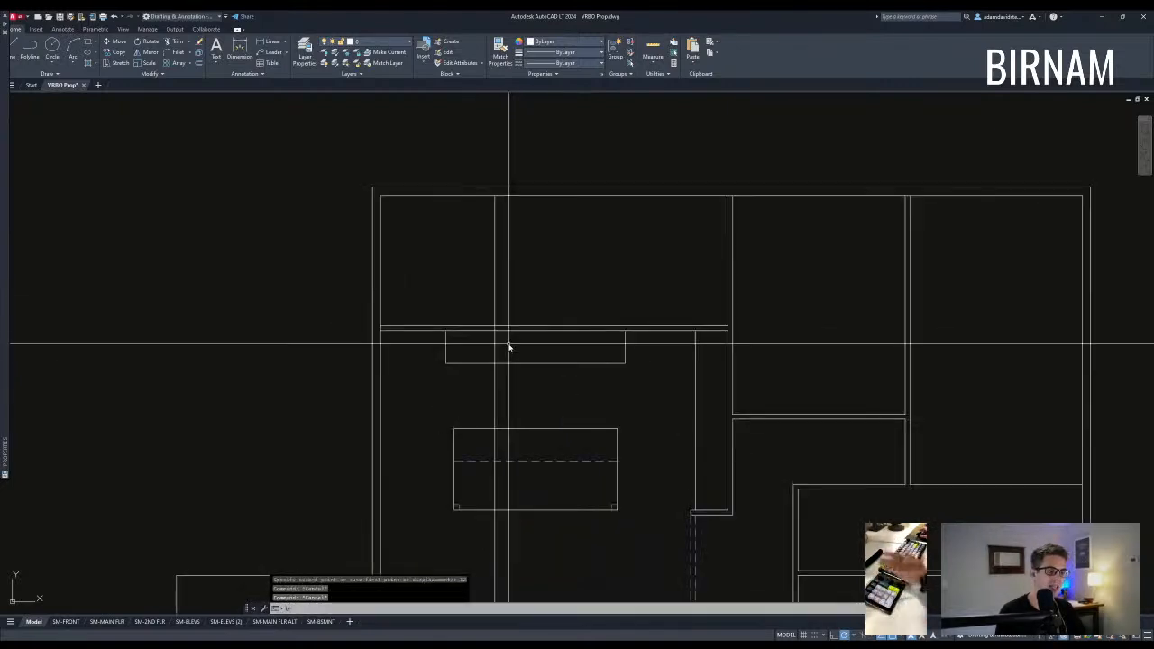
Offset the new partition line 3.5 inches to its right to form the wall's second face.
{"action": "type", "text": "o"}
{"action": "key", "text": "Return"}
{"action": "type", "text": "3.5"}
{"action": "key", "text": "Return"}
{"action": "left_click", "coordinate": [494, 284]}
{"action": "left_click", "coordinate": [528, 290]}
{"action": "key", "text": "Escape"}
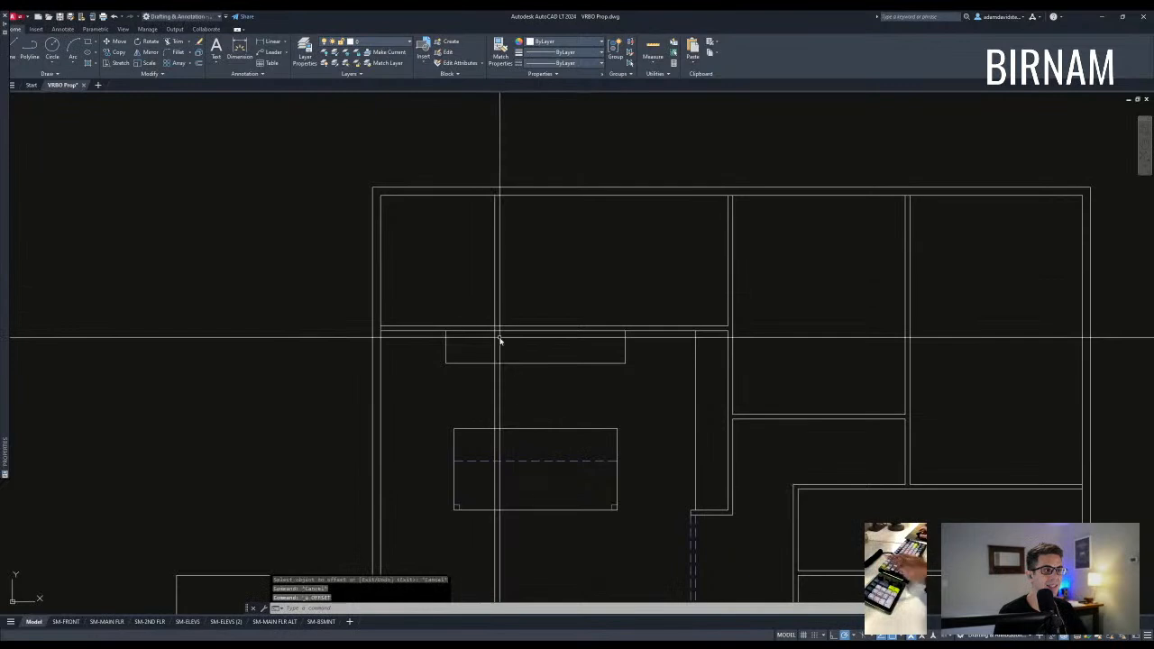
{"action": "type", "text": "o"}
{"action": "key", "text": "Return"}
{"action": "key", "text": "Return"}
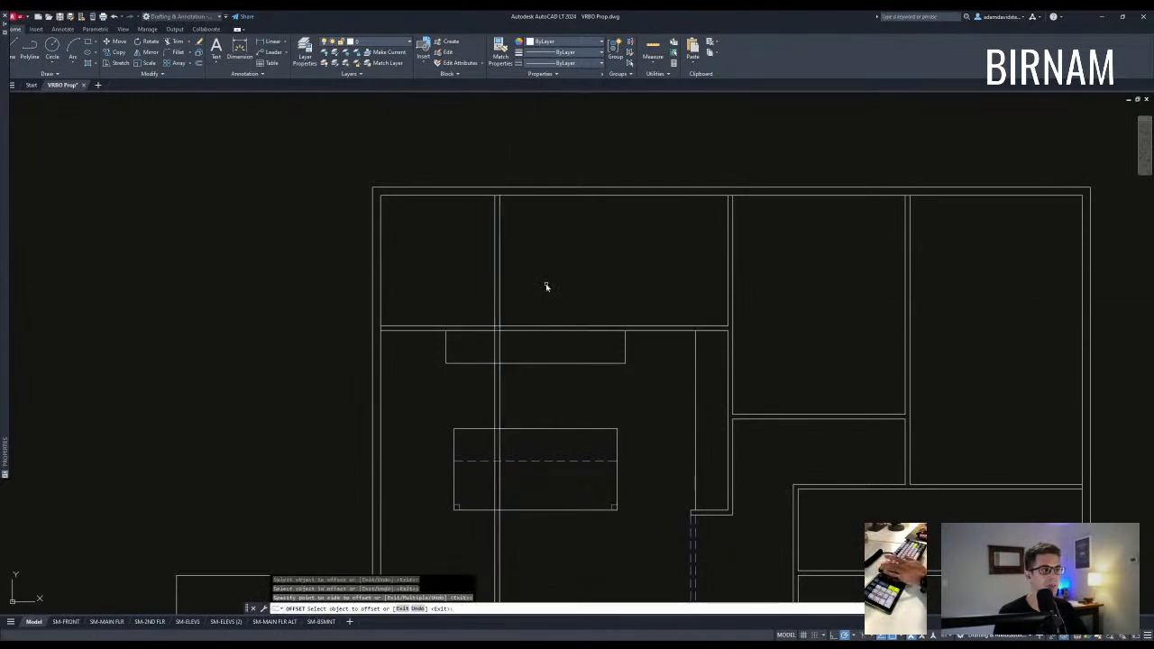
{"action": "key", "text": "Escape"}
{"action": "key", "text": "Escape"}
Trim the new partition's lines at the kitchen back wall and open the junction between the two walls.
{"action": "scroll", "coordinate": [486, 347], "scroll_direction": "up", "scroll_amount": 5}
{"action": "key", "text": "Return"}
{"action": "left_click", "coordinate": [488, 401]}
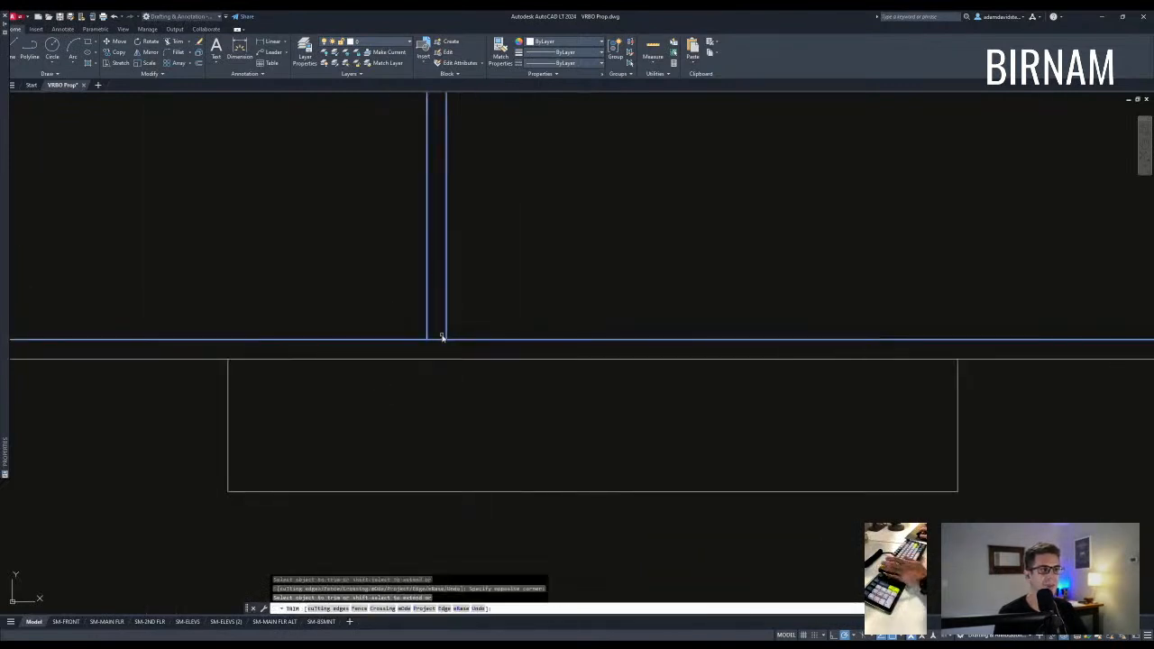
{"action": "key", "text": "Escape"}
{"action": "scroll", "coordinate": [443, 348], "scroll_direction": "down", "scroll_amount": 5}
Try trial lines from the back counter's outer corner toward the niche line, erasing the unwanted one.
{"action": "key", "text": "l"}
{"action": "key", "text": "Return"}
{"action": "left_click", "coordinate": [596, 376]}
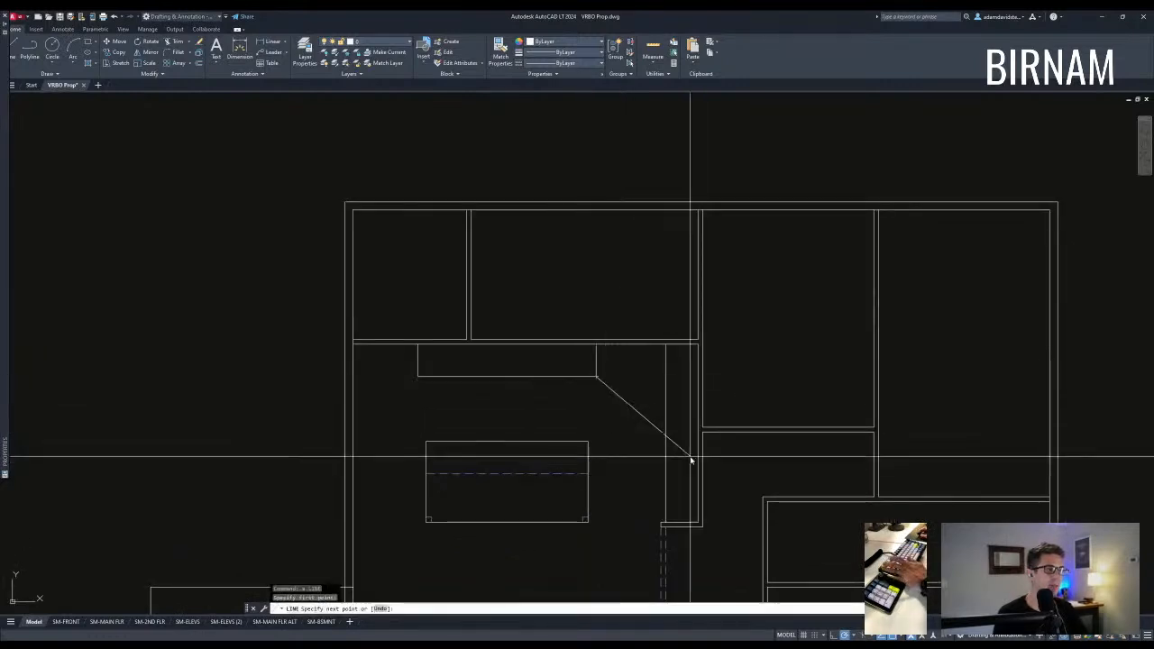
{"action": "left_click", "coordinate": [663, 443]}
{"action": "key", "text": "Escape"}
{"action": "left_click", "coordinate": [624, 402]}
{"action": "key", "text": "Delete"}
{"action": "key", "text": "a"}
{"action": "key", "text": "space"}
{"action": "left_click", "coordinate": [595, 375]}
{"action": "left_click", "coordinate": [639, 310]}
{"action": "key", "text": "Escape"}
{"action": "left_click", "coordinate": [632, 375]}
{"action": "key", "text": "Delete"}
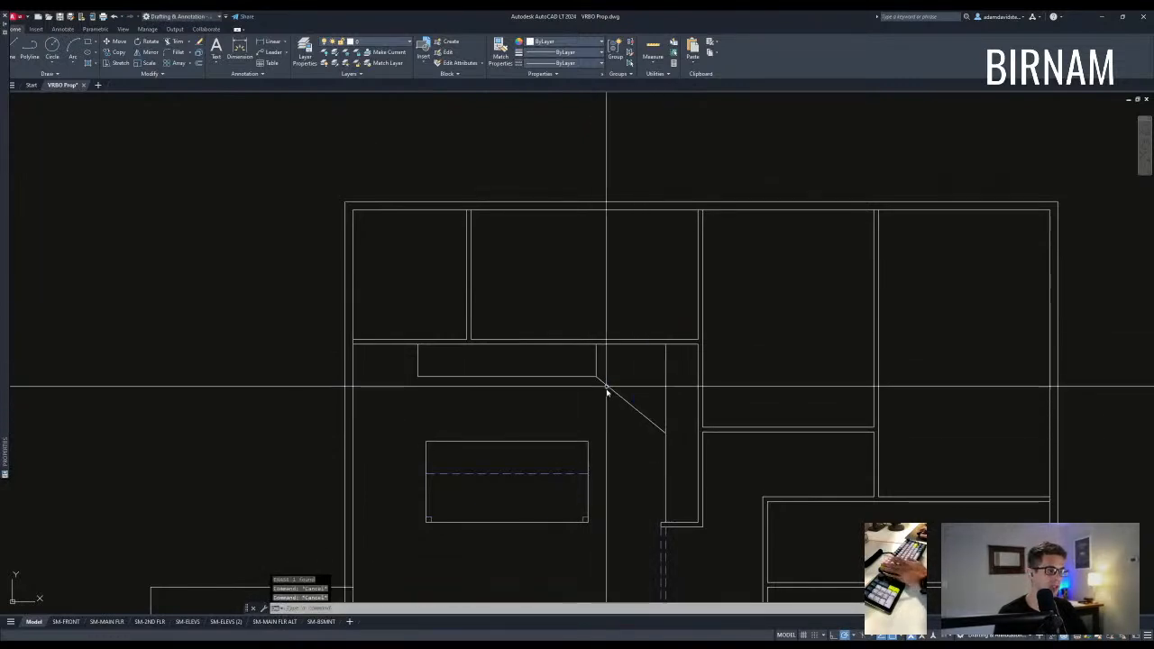
Offset the back counter's right end line outward.
{"action": "type", "text": "ff"}
{"action": "key", "text": "space"}
{"action": "left_click", "coordinate": [601, 358]}
{"action": "key", "text": "Escape"}
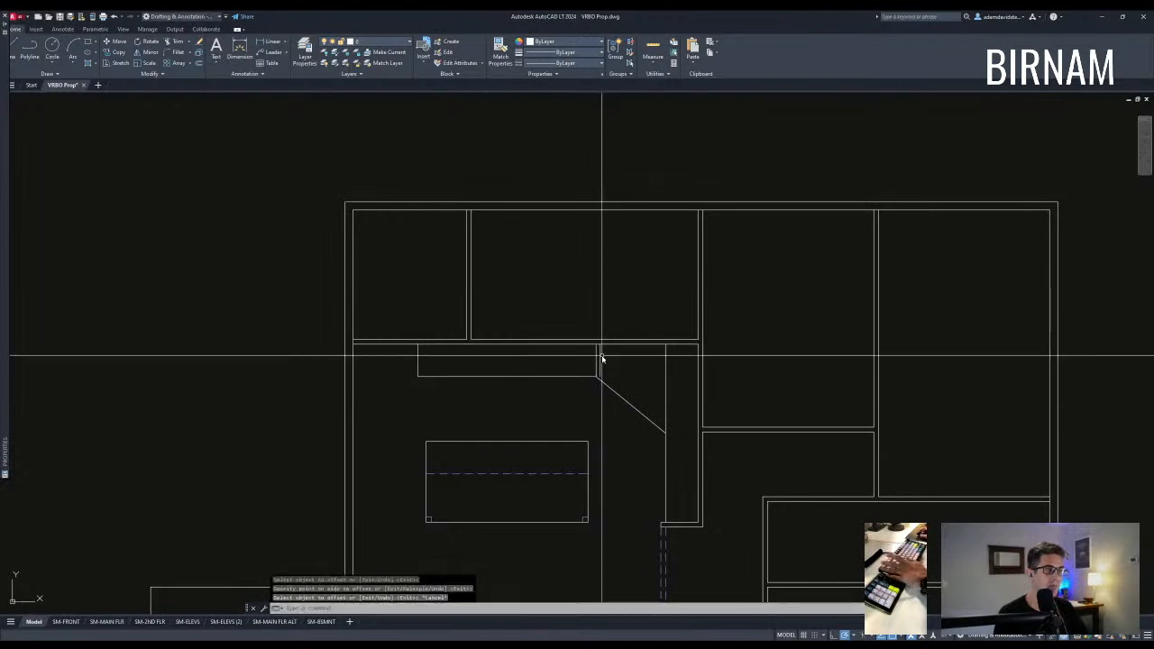
Fit the offset line across the kitchen back wall's thickness as its end cap and erase the diagonal line.
{"action": "left_click", "coordinate": [600, 341]}
{"action": "left_click", "coordinate": [626, 400]}
{"action": "key", "text": "Delete"}
{"action": "left_click", "coordinate": [583, 352]}
{"action": "key", "text": "Escape"}
{"action": "scroll", "coordinate": [609, 353], "scroll_direction": "up", "scroll_amount": 2}
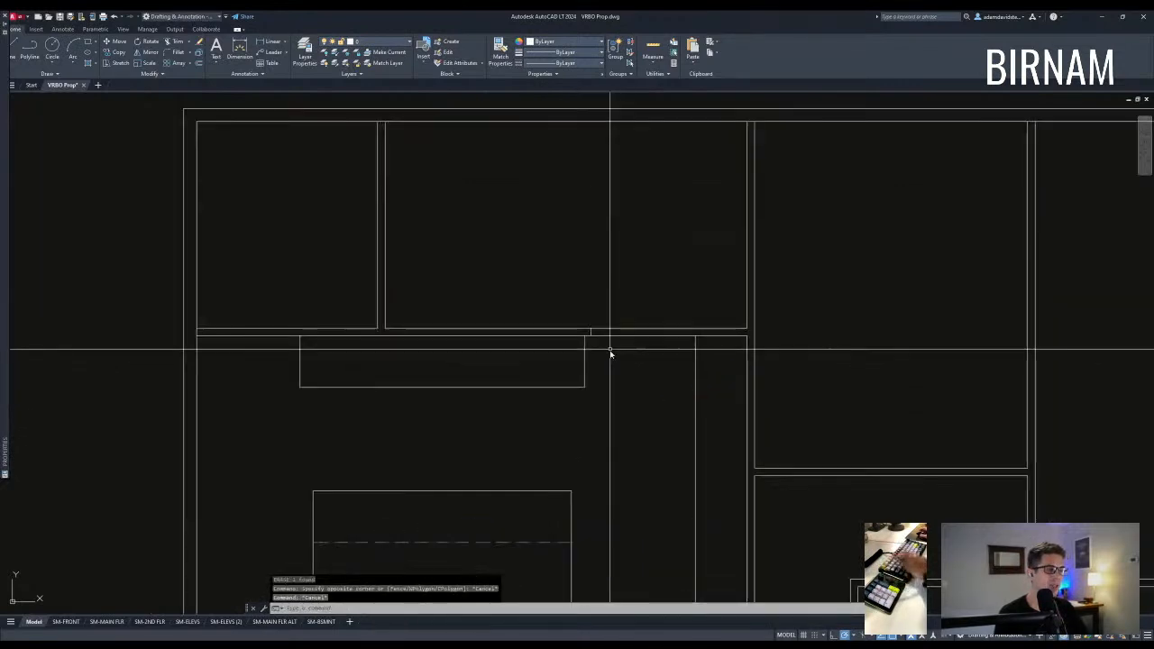
Trim the kitchen back wall beyond its end cap and erase the upper left face of the adjoining vertical wall.
{"action": "type", "text": "tr"}
{"action": "left_click", "coordinate": [621, 358]}
{"action": "left_click", "coordinate": [553, 298]}
{"action": "key", "text": "space"}
{"action": "left_click", "coordinate": [636, 349]}
{"action": "left_click", "coordinate": [658, 316]}
{"action": "key", "text": "Escape"}
{"action": "middle_click_drag", "start_coordinate": [724, 328], "coordinate": [673, 395]}
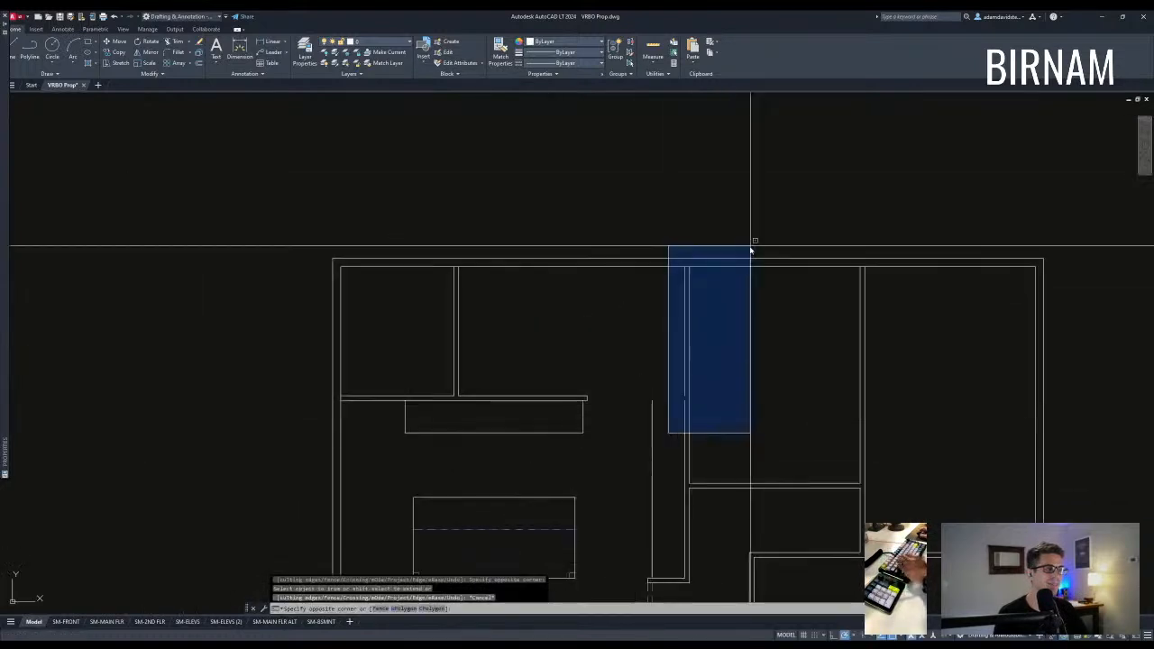
{"action": "key", "text": "Escape"}
Offset the rear wall and new partition faces 24 inches inward and fillet them with the niche line into one counter outline.
{"action": "type", "text": "o 24"}
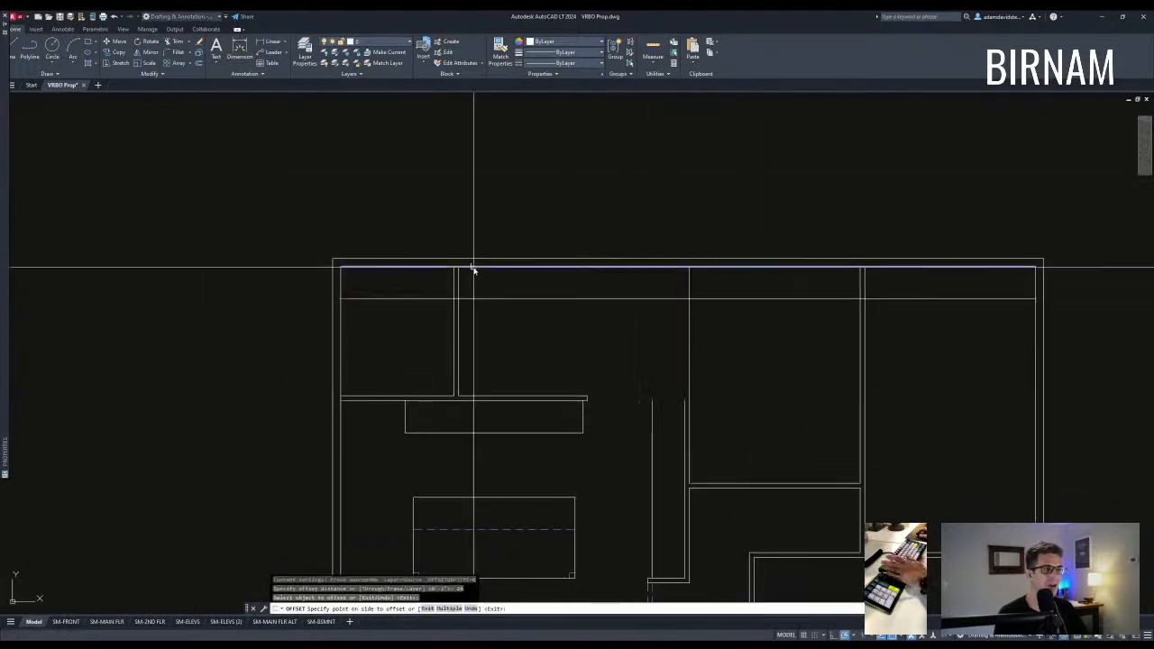
{"action": "key", "text": "Escape"}
{"action": "type", "text": "f"}
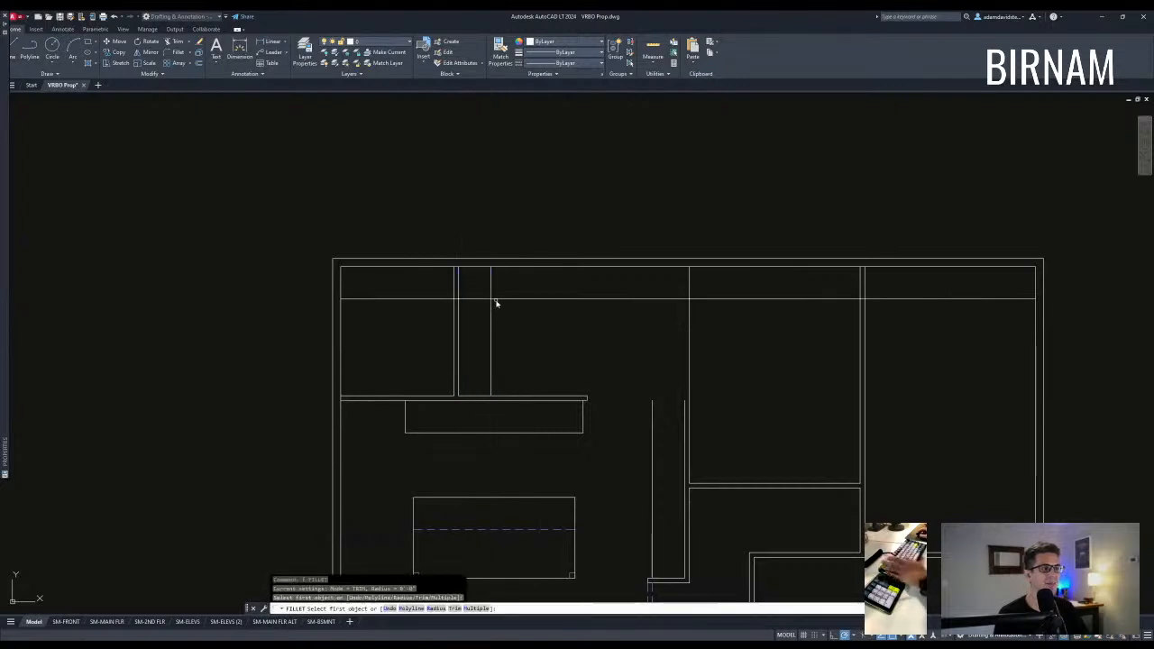
{"action": "left_click", "coordinate": [492, 312]}
{"action": "key", "text": "space"}
{"action": "scroll", "coordinate": [490, 319], "scroll_direction": "down", "scroll_amount": 2}
{"action": "middle_click_drag", "start_coordinate": [490, 319], "coordinate": [646, 348]}
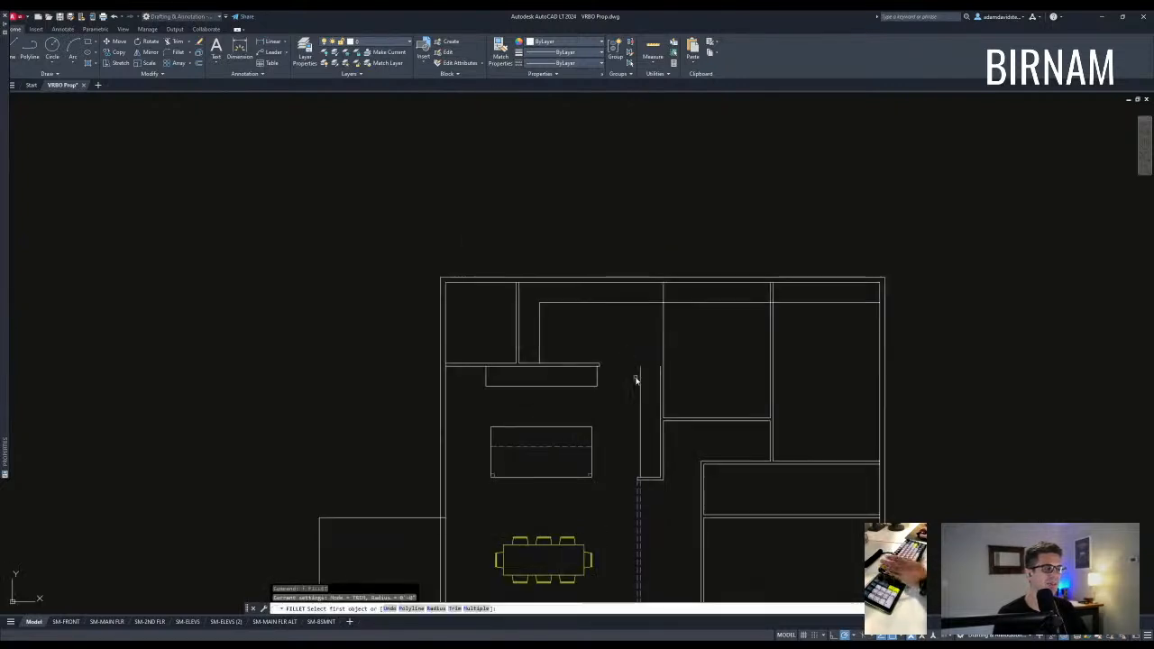
{"action": "left_click", "coordinate": [632, 304]}
{"action": "key", "text": "Escape"}
Extend the niche wall's left face up to the rear exterior wall.
{"action": "type", "text": "ex"}
{"action": "scroll", "coordinate": [646, 286], "scroll_direction": "up", "scroll_amount": 2}
{"action": "left_click", "coordinate": [647, 281]}
{"action": "key", "text": "Escape"}
{"action": "key", "text": "Escape"}
{"action": "scroll", "coordinate": [674, 451], "scroll_direction": "down", "scroll_amount": 3}
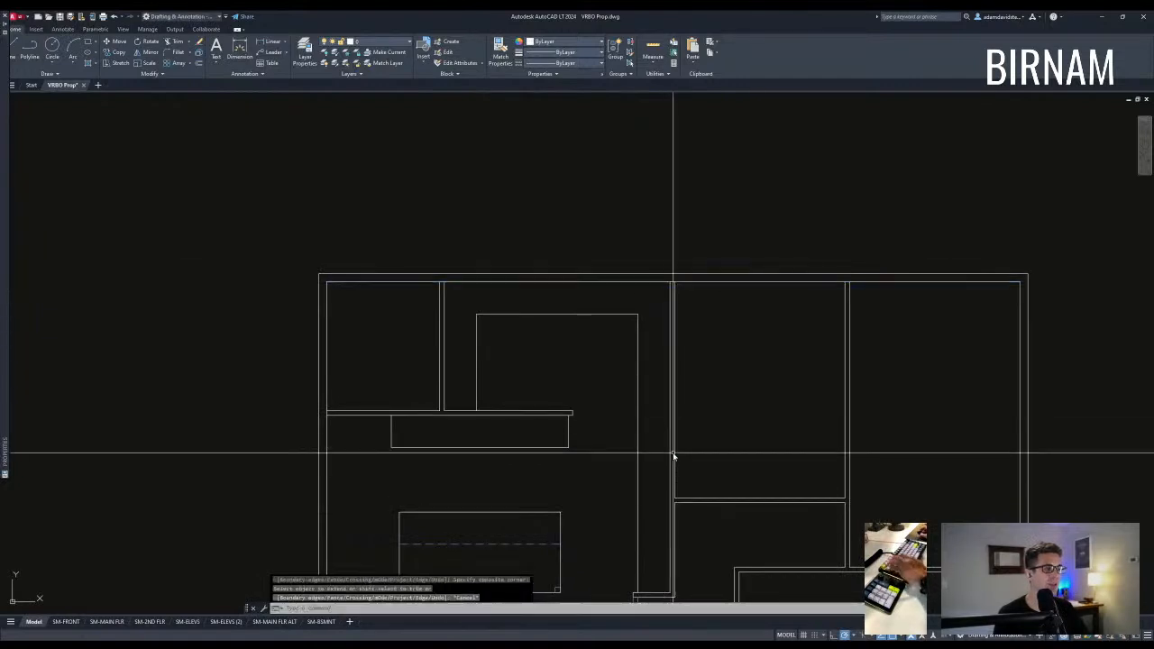
{"action": "scroll", "coordinate": [630, 322], "scroll_direction": "up", "scroll_amount": 2}
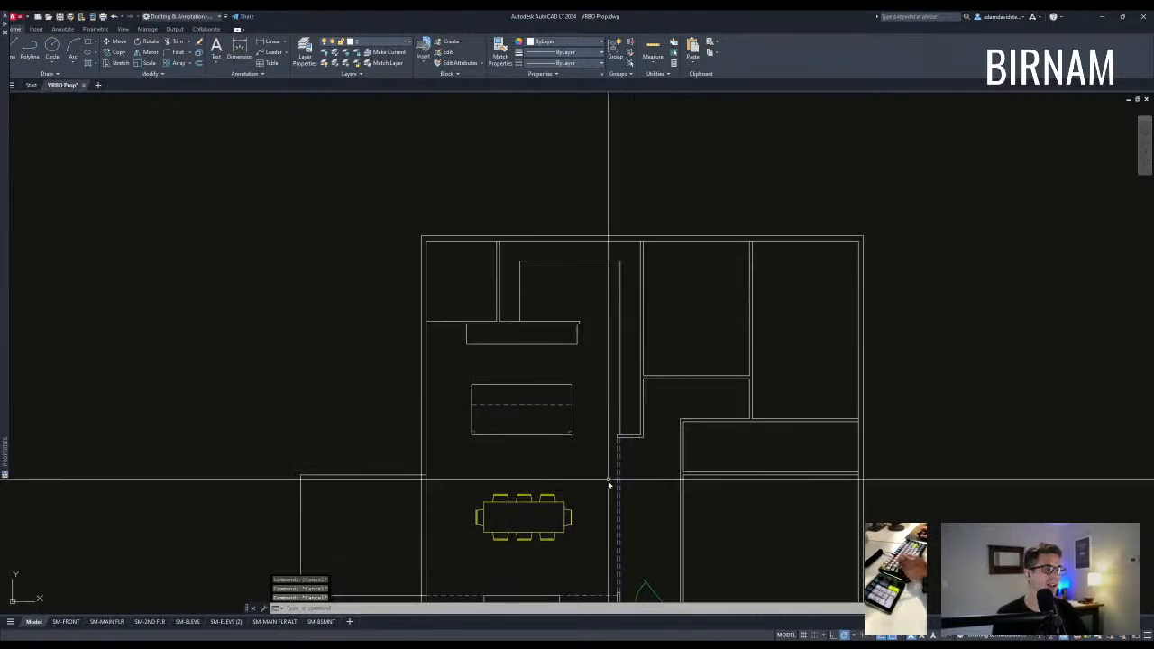
Offset the new partition's right face 12 inches into the room behind the kitchen.
{"action": "middle_click_drag", "start_coordinate": [636, 372], "coordinate": [623, 400]}
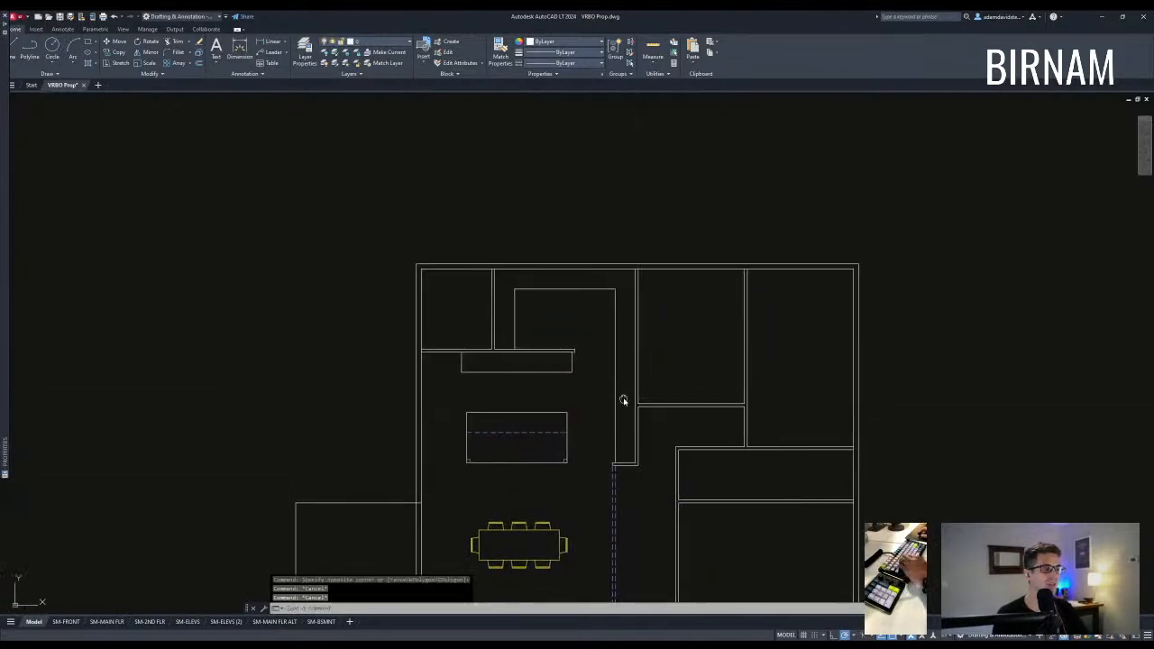
{"action": "type", "text": "o"}
{"action": "key", "text": "Return"}
{"action": "type", "text": "12"}
{"action": "key", "text": "Return"}
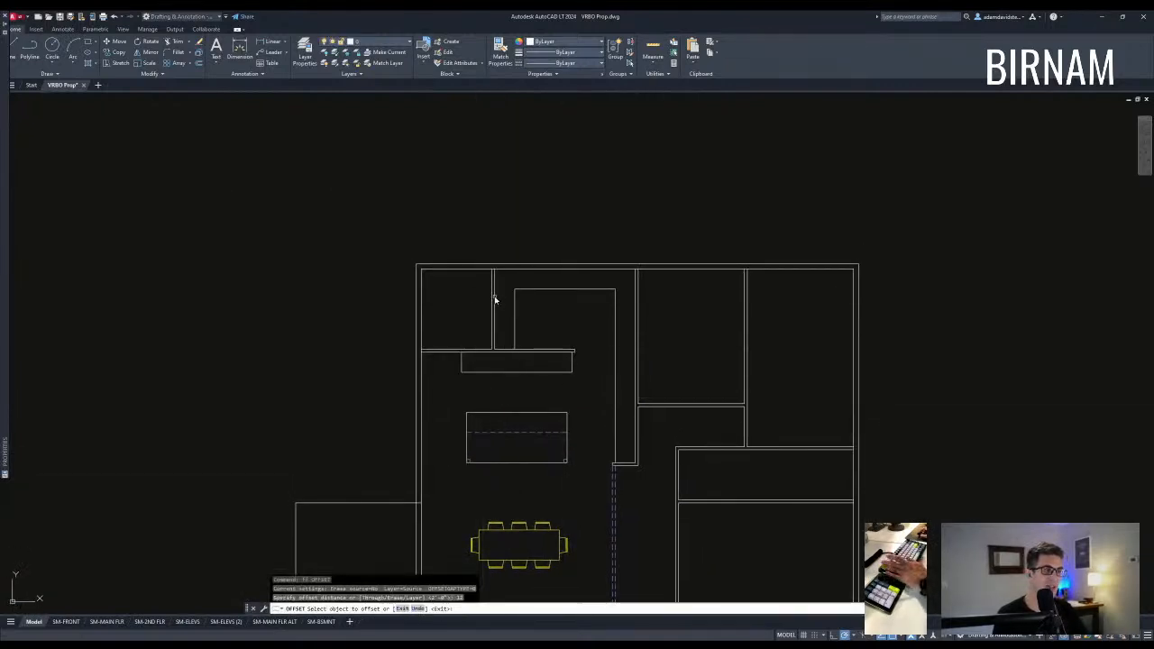
{"action": "key", "text": "Escape"}
{"action": "mouse_move", "coordinate": [582, 351]}
{"action": "middle_mouse_down"}
{"action": "mouse_move", "coordinate": [568, 334]}
{"action": "mouse_move", "coordinate": [576, 351]}
{"action": "middle_mouse_up"}
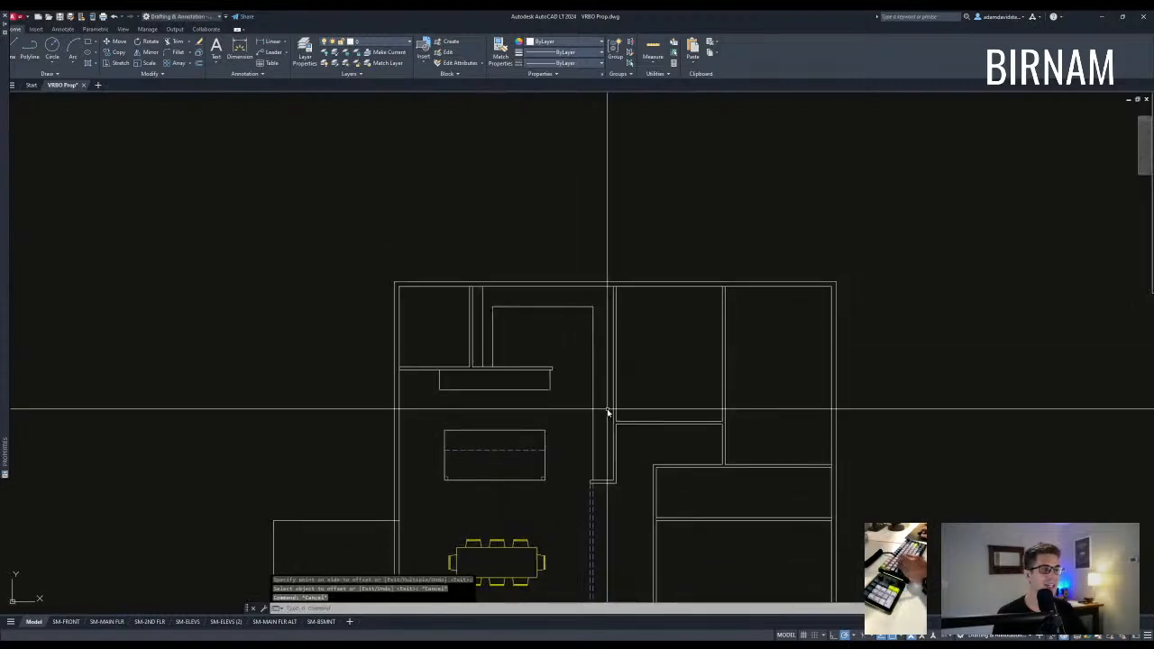
Add a line inside the kitchen's back counter with a 12-inch offset.
{"action": "middle_click_drag", "start_coordinate": [594, 419], "coordinate": [585, 365]}
{"action": "scroll", "coordinate": [586, 366], "scroll_direction": "down", "scroll_amount": 2}
{"action": "type", "text": "ff"}
{"action": "key", "text": "Return"}
{"action": "type", "text": "12"}
{"action": "key", "text": "Return"}
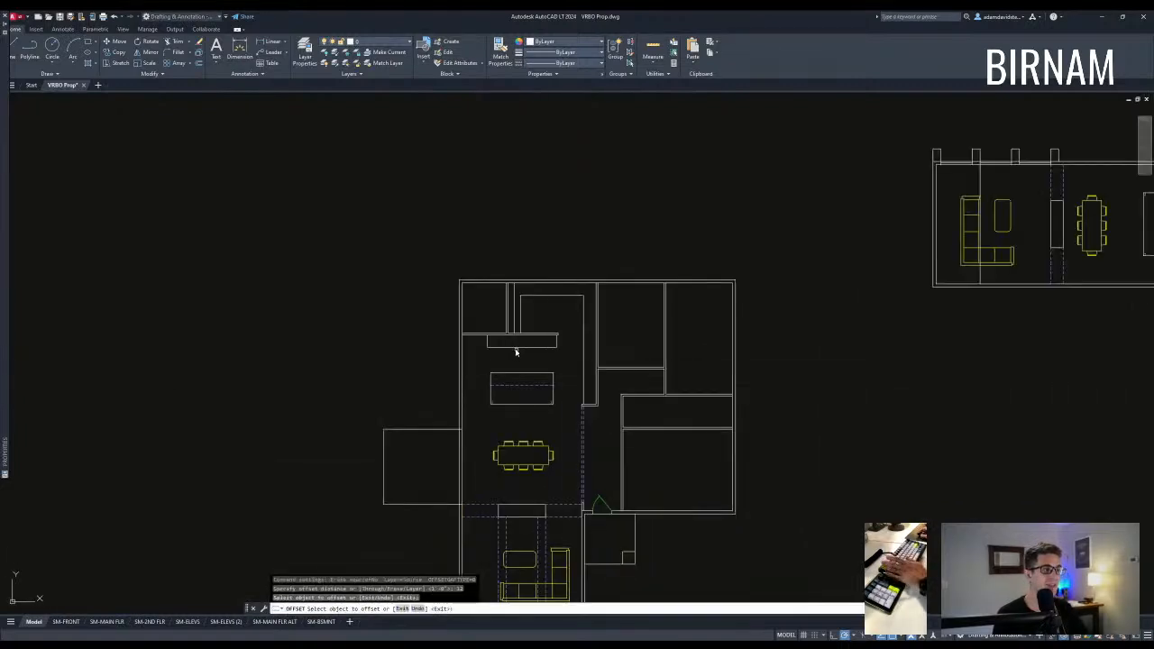
{"action": "left_click", "coordinate": [517, 339]}
{"action": "key", "text": "Escape"}
{"action": "key", "text": "Escape"}
{"action": "key", "text": "Escape"}
Look over the whole floor plan together with the neighbouring furnished plan and the elevations below.
{"action": "middle_click_drag", "start_coordinate": [533, 367], "coordinate": [547, 308]}
{"action": "scroll", "coordinate": [546, 308], "scroll_direction": "down", "scroll_amount": 2}
{"action": "middle_click_drag", "start_coordinate": [610, 355], "coordinate": [609, 356]}
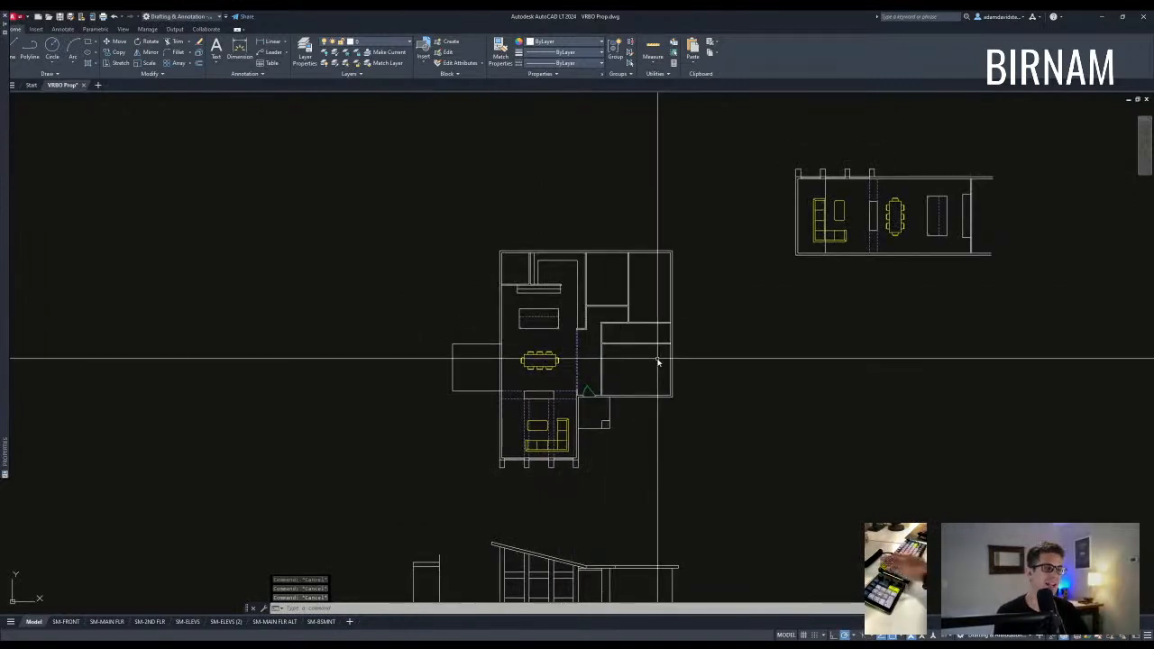
{"action": "scroll", "coordinate": [606, 330], "scroll_direction": "up", "scroll_amount": 4}
{"action": "middle_click_drag", "start_coordinate": [529, 371], "coordinate": [538, 350]}
{"action": "scroll", "coordinate": [539, 350], "scroll_direction": "down", "scroll_amount": 2}
{"action": "left_click", "coordinate": [395, 548]}
{"action": "key", "text": "Escape"}
{"action": "key", "text": "Escape"}
{"action": "middle_click_drag", "start_coordinate": [355, 377], "coordinate": [414, 405]}
{"action": "scroll", "coordinate": [543, 394], "scroll_direction": "down", "scroll_amount": 2}
{"action": "scroll", "coordinate": [568, 424], "scroll_direction": "up", "scroll_amount": 4}
{"action": "scroll", "coordinate": [562, 405], "scroll_direction": "down", "scroll_amount": 2}
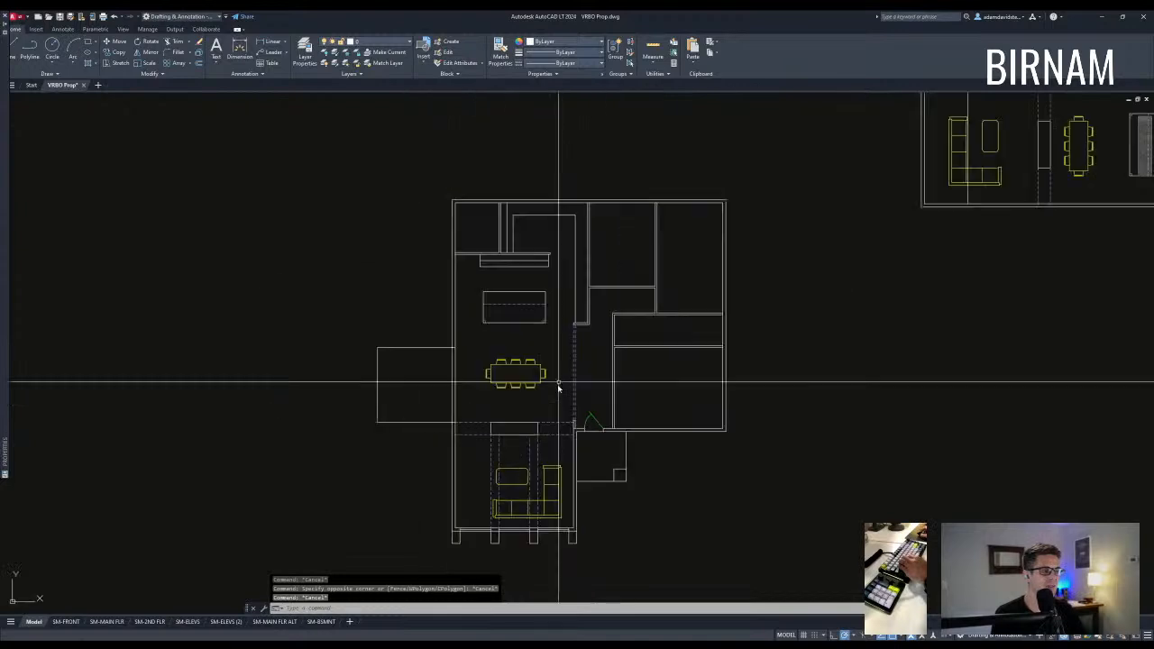
{"action": "middle_click_drag", "start_coordinate": [558, 386], "coordinate": [554, 411]}
{"action": "left_click", "coordinate": [443, 427]}
{"action": "key", "text": "Escape"}
{"action": "key", "text": "Escape"}
{"action": "mouse_move", "coordinate": [535, 354]}
{"action": "middle_mouse_down"}
{"action": "mouse_move", "coordinate": [523, 381]}
{"action": "mouse_move", "coordinate": [528, 347]}
{"action": "middle_mouse_up"}
{"action": "mouse_move", "coordinate": [564, 359]}
{"action": "middle_mouse_down"}
{"action": "mouse_move", "coordinate": [538, 384]}
{"action": "mouse_move", "coordinate": [545, 354]}
{"action": "middle_mouse_up"}
Trace the outside face of the house's exterior walls with a closed polyline, leaving out the side deck and entry porch.
{"action": "key", "text": "Escape"}
{"action": "type", "text": "p"}
{"action": "key", "text": "space"}
{"action": "left_click", "coordinate": [397, 191]}
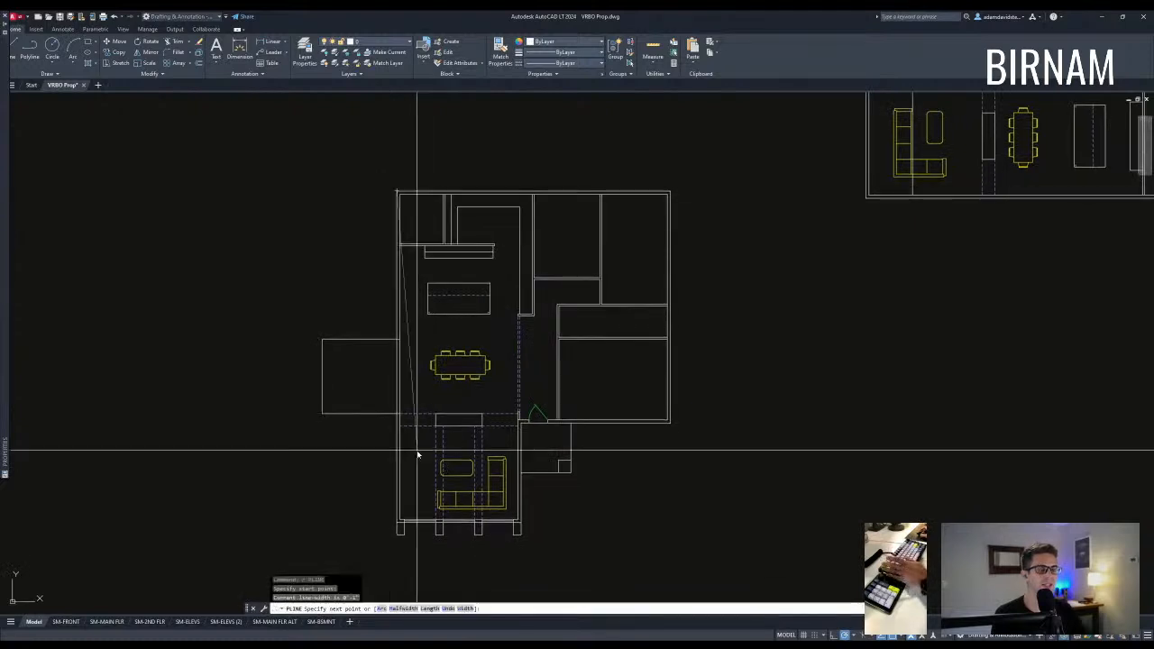
{"action": "scroll", "coordinate": [417, 454], "scroll_direction": "up", "scroll_amount": 2}
{"action": "middle_click_drag", "start_coordinate": [418, 453], "coordinate": [391, 425]}
{"action": "left_click", "coordinate": [368, 467]}
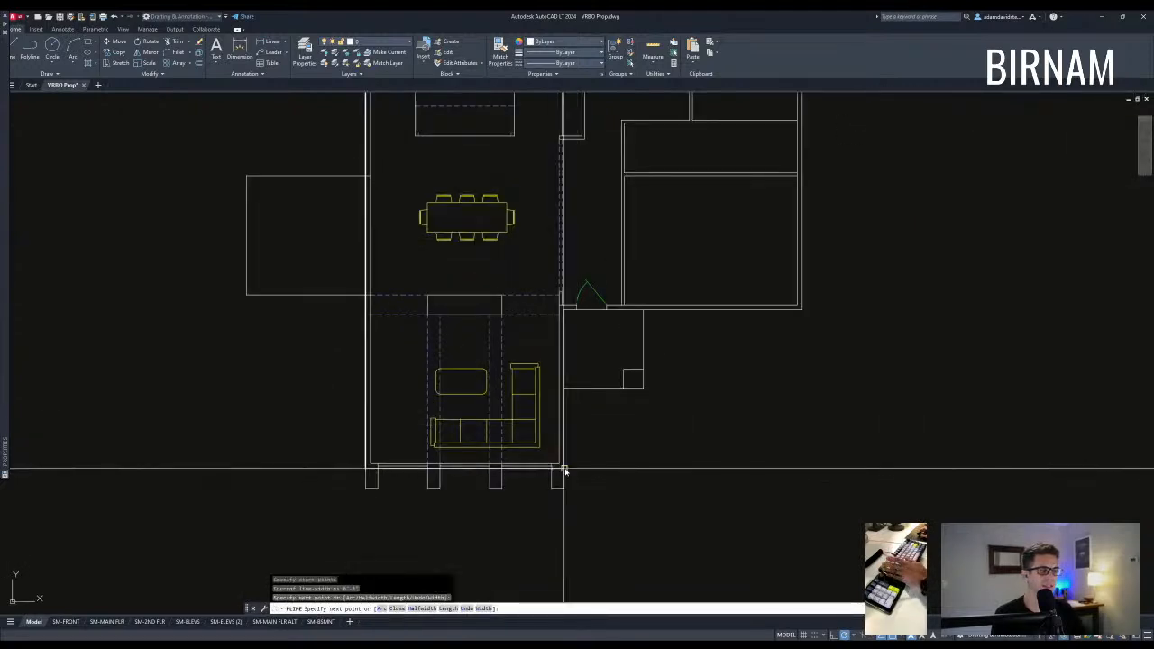
{"action": "middle_click_drag", "start_coordinate": [574, 301], "coordinate": [395, 352]}
{"action": "left_click", "coordinate": [563, 314]}
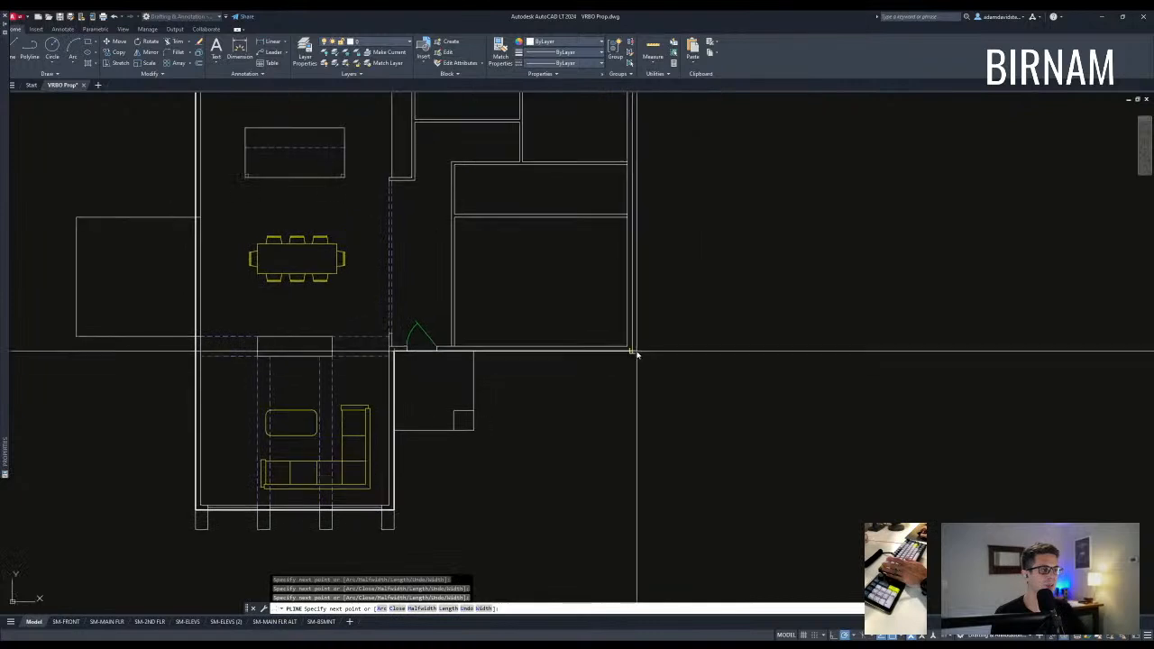
{"action": "scroll", "coordinate": [636, 353], "scroll_direction": "down", "scroll_amount": 2}
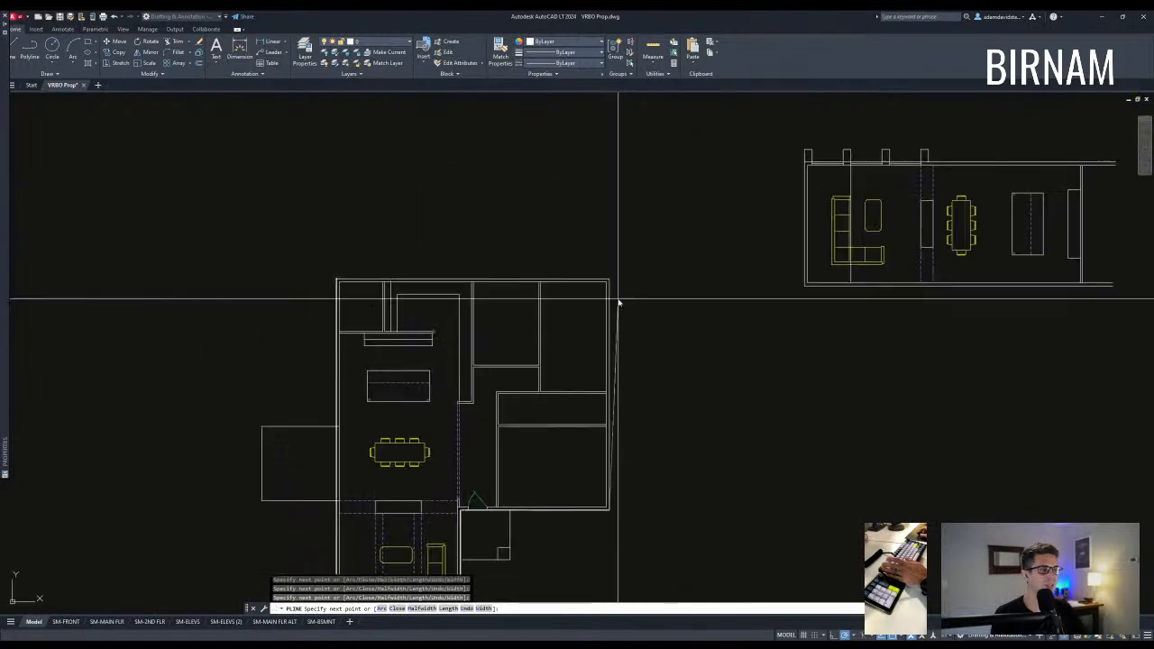
{"action": "left_click", "coordinate": [336, 278]}
{"action": "key", "text": "Escape"}
{"action": "key", "text": "Escape"}
Measure the area enclosed by the traced exterior outline, using the object option.
{"action": "type", "text": "aa"}
{"action": "key", "text": "space"}
{"action": "type", "text": "o"}
{"action": "key", "text": "space"}
{"action": "scroll", "coordinate": [348, 265], "scroll_direction": "up", "scroll_amount": 6}
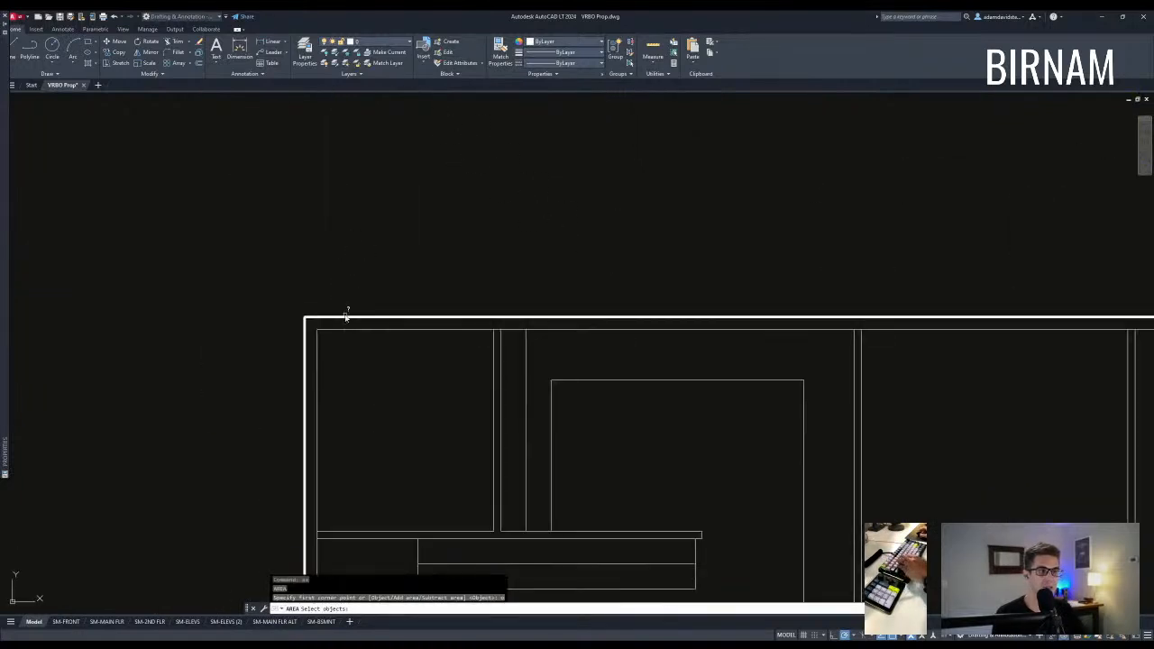
{"action": "left_click", "coordinate": [345, 316]}
{"action": "double_click", "coordinate": [400, 316]}
{"action": "key", "text": "Escape"}
{"action": "key", "text": "Escape"}
Erase the polyline traced over the exterior walls, keeping the wall lines underneath.
{"action": "scroll", "coordinate": [399, 314], "scroll_direction": "down", "scroll_amount": 4}
{"action": "middle_click_drag", "start_coordinate": [416, 333], "coordinate": [363, 280]}
{"action": "middle_click_drag", "start_coordinate": [553, 403], "coordinate": [484, 289]}
{"action": "middle_click_drag", "start_coordinate": [662, 551], "coordinate": [609, 448]}
{"action": "scroll", "coordinate": [609, 448], "scroll_direction": "up", "scroll_amount": 2}
{"action": "key", "text": "Escape"}
{"action": "scroll", "coordinate": [614, 386], "scroll_direction": "up", "scroll_amount": 2}
{"action": "left_click", "coordinate": [625, 387]}
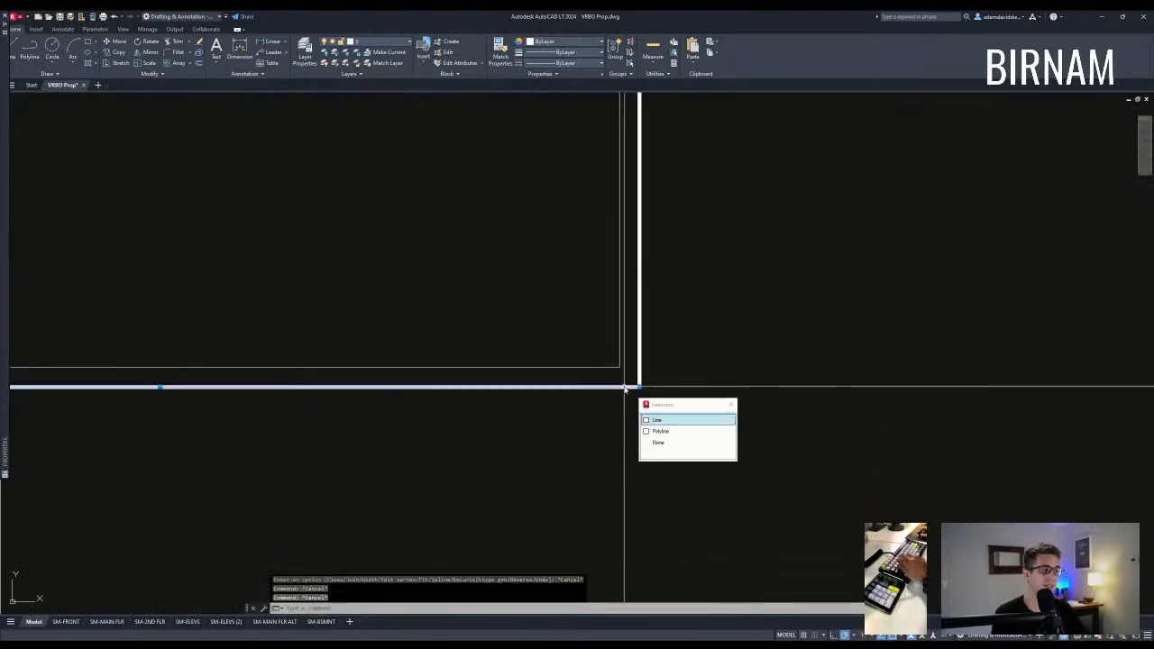
{"action": "left_click", "coordinate": [646, 422]}
{"action": "key", "text": "Escape"}
{"action": "scroll", "coordinate": [643, 386], "scroll_direction": "up", "scroll_amount": 5}
{"action": "left_click", "coordinate": [634, 395]}
{"action": "type", "text": "e"}
{"action": "key", "text": "Return"}
{"action": "scroll", "coordinate": [634, 405], "scroll_direction": "down", "scroll_amount": 14}
{"action": "left_click", "coordinate": [618, 424]}
{"action": "left_click", "coordinate": [519, 335]}
{"action": "key", "text": "Escape"}
{"action": "key", "text": "Escape"}
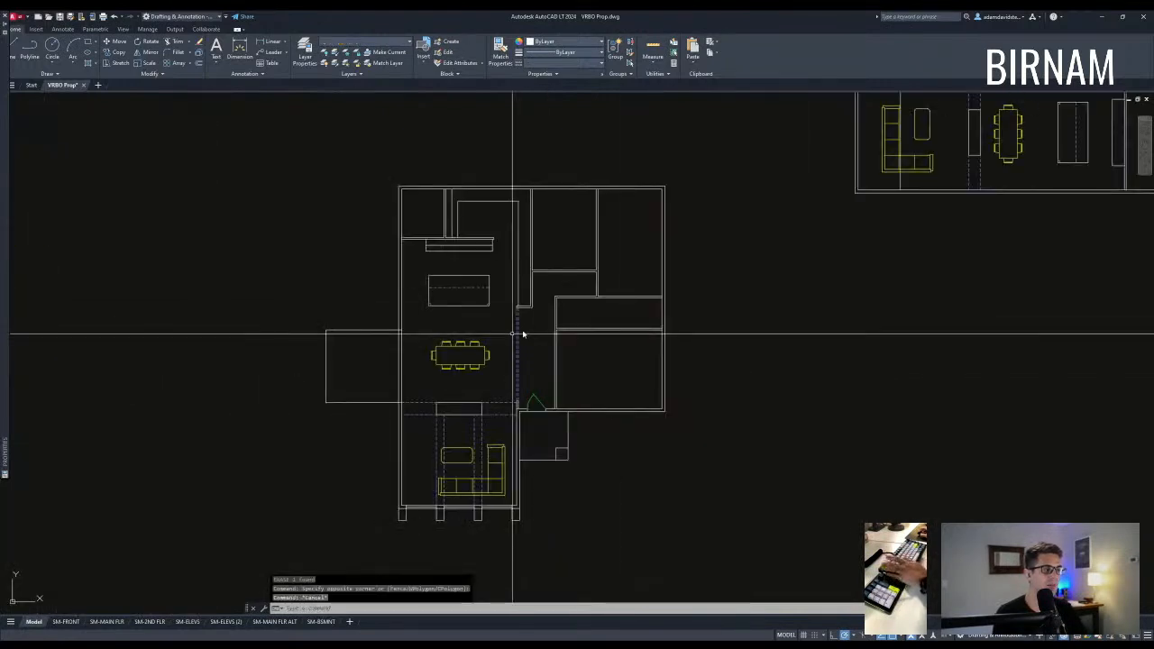
Stretch the entry porch's front edge and corner column back toward the house to make the porch shallower.
{"action": "scroll", "coordinate": [574, 323], "scroll_direction": "down", "scroll_amount": 4}
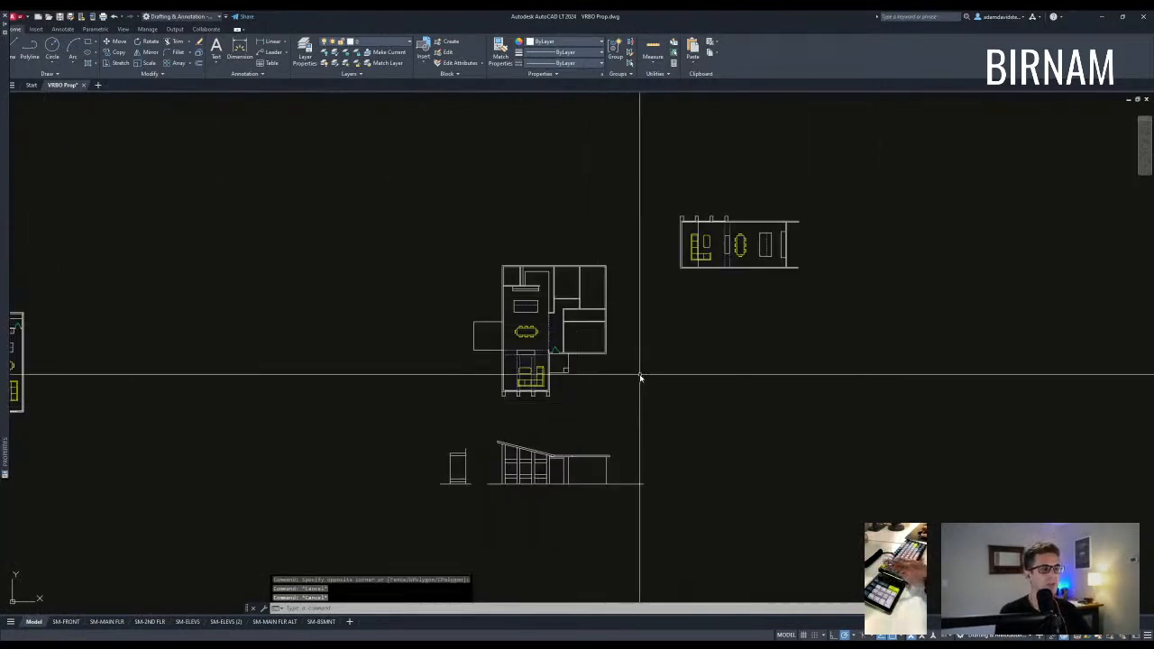
{"action": "scroll", "coordinate": [586, 361], "scroll_direction": "up", "scroll_amount": 6}
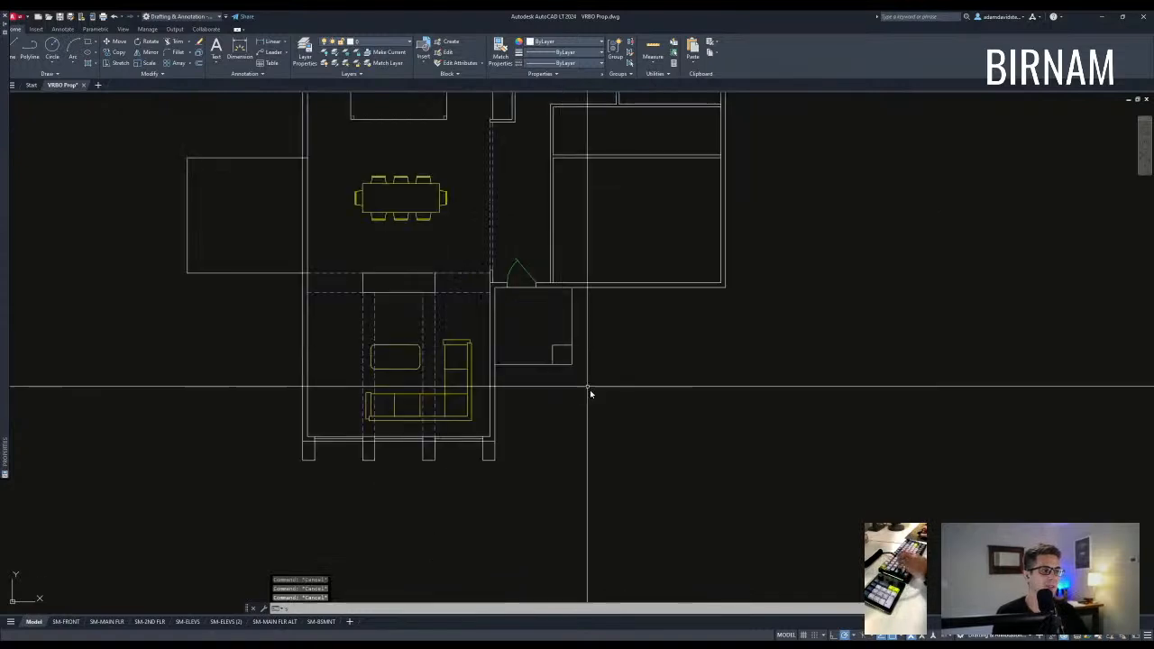
{"action": "type", "text": "s"}
{"action": "key", "text": "Return"}
{"action": "left_click", "coordinate": [599, 382]}
{"action": "left_click", "coordinate": [532, 358]}
{"action": "key", "text": "Return"}
{"action": "left_click", "coordinate": [602, 371]}
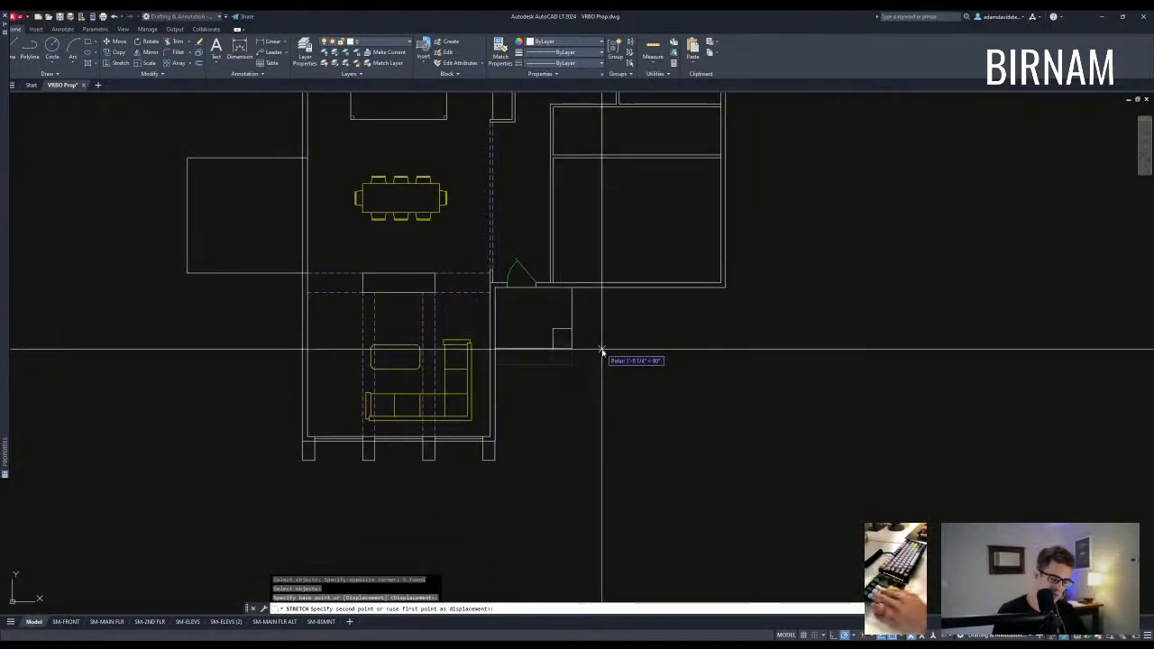
{"action": "key", "text": "Return"}
{"action": "key", "text": "Escape"}
{"action": "key", "text": "Escape"}
{"action": "middle_click_drag", "start_coordinate": [625, 315], "coordinate": [626, 405]}
{"action": "scroll", "coordinate": [624, 418], "scroll_direction": "down", "scroll_amount": 5}
{"action": "left_click", "coordinate": [632, 434]}
{"action": "left_click", "coordinate": [583, 359]}
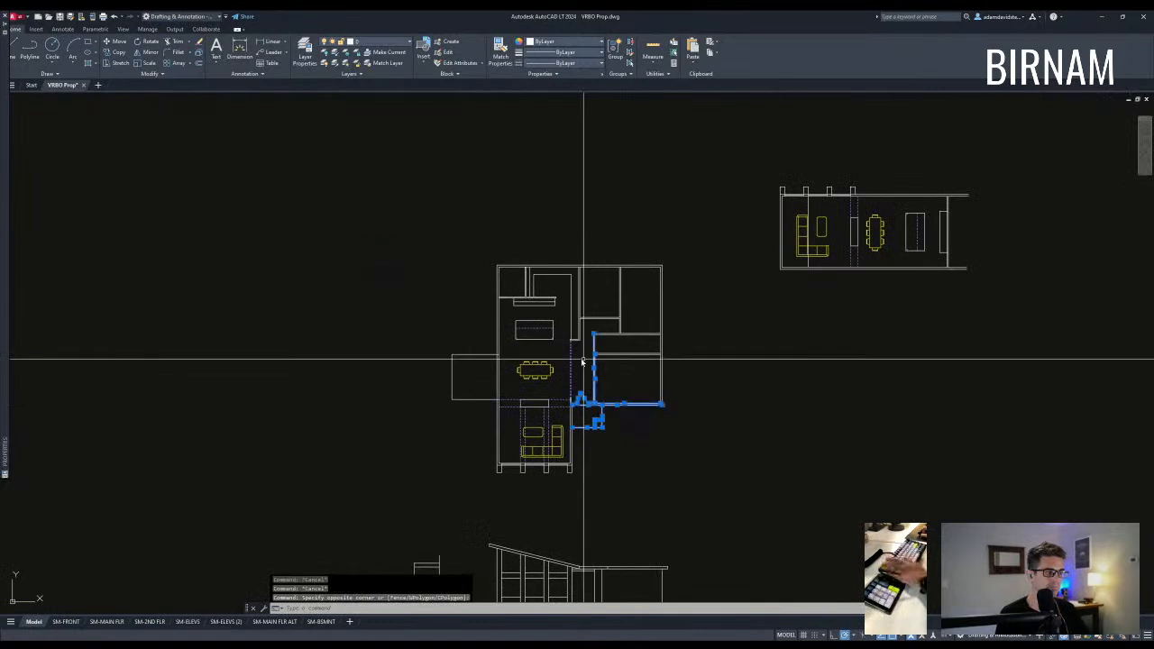
{"action": "key", "text": "Escape"}
{"action": "key", "text": "Escape"}
{"action": "middle_click_drag", "start_coordinate": [701, 475], "coordinate": [660, 422]}
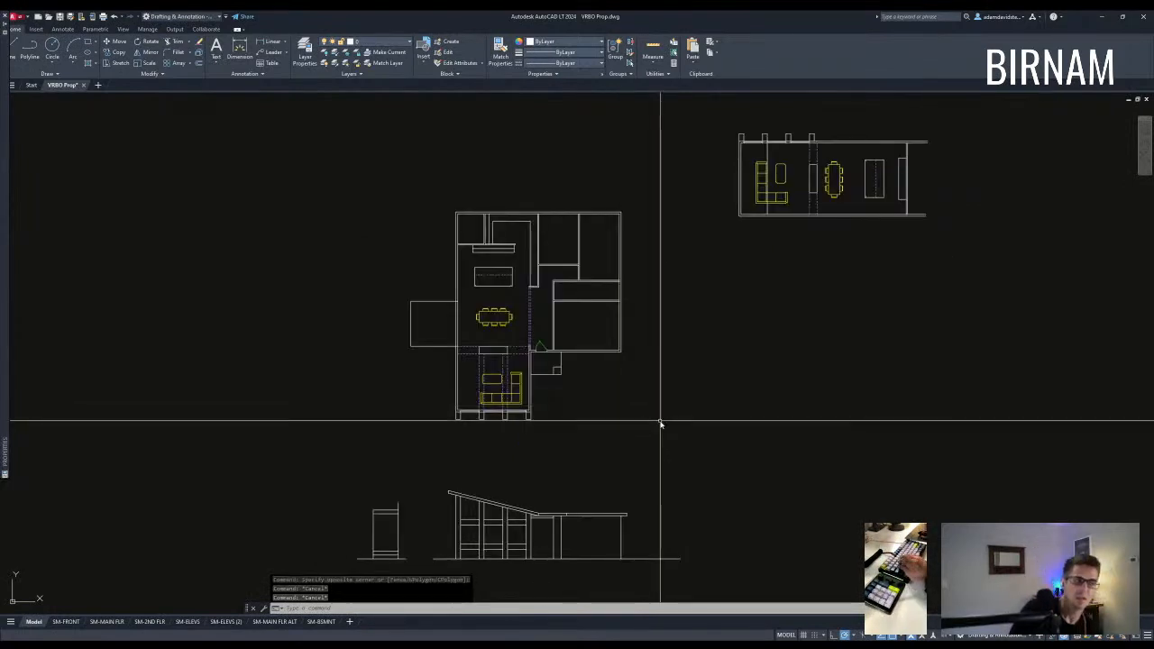
{"action": "scroll", "coordinate": [660, 422], "scroll_direction": "down", "scroll_amount": 3}
{"action": "scroll", "coordinate": [442, 381], "scroll_direction": "up", "scroll_amount": 6}
{"action": "left_click", "coordinate": [407, 502]}
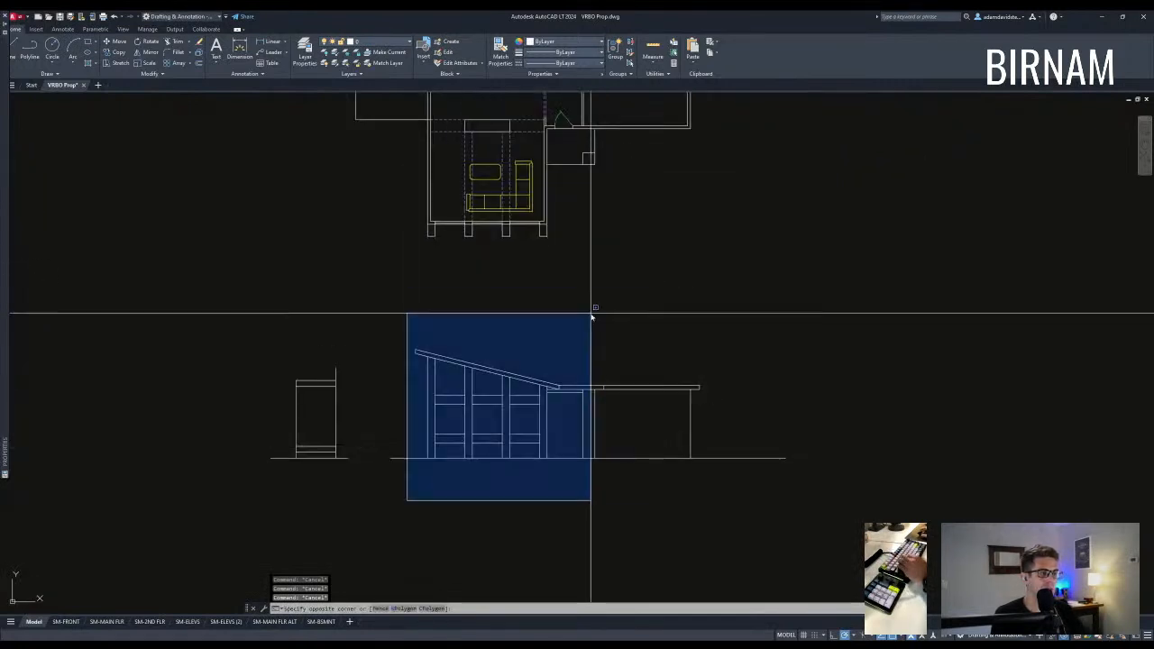
{"action": "left_click", "coordinate": [569, 320]}
{"action": "type", "text": "rr"}
{"action": "key", "text": "Return"}
{"action": "left_click", "coordinate": [483, 324]}
{"action": "key", "text": "Escape"}
{"action": "key", "text": "Escape"}
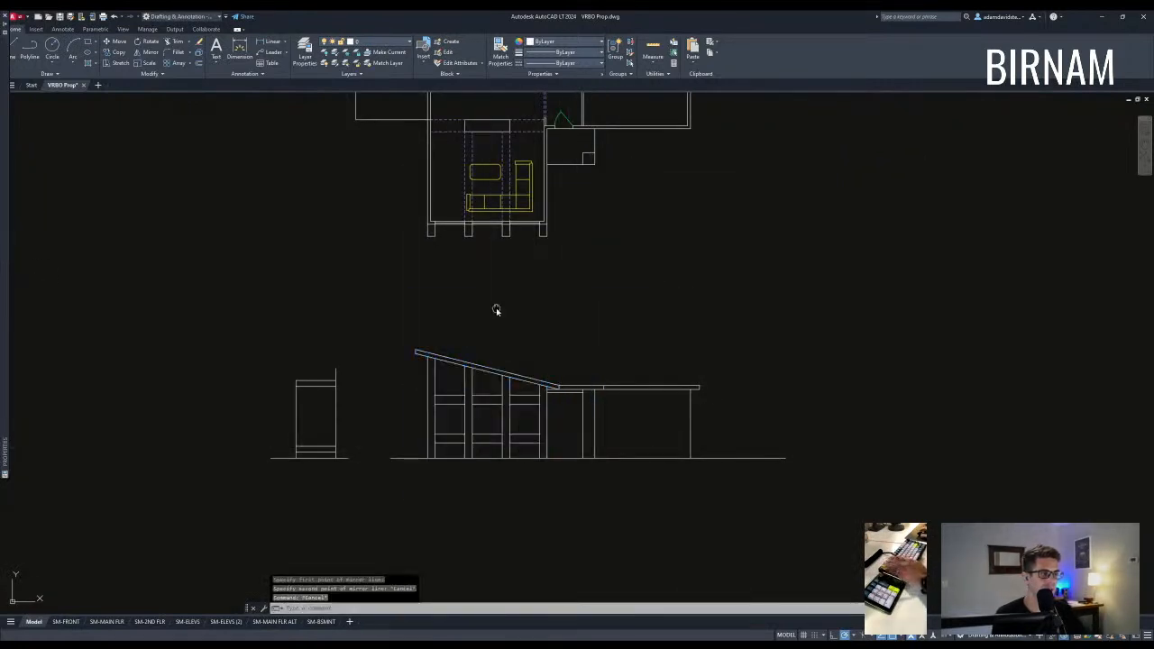
Mirror the tall wing's sloped roof, posts and window lines in the front elevation about their vertical centreline, erasing the source objects.
{"action": "middle_click_drag", "start_coordinate": [497, 310], "coordinate": [505, 323]}
{"action": "left_click", "coordinate": [412, 498]}
{"action": "left_click", "coordinate": [579, 356]}
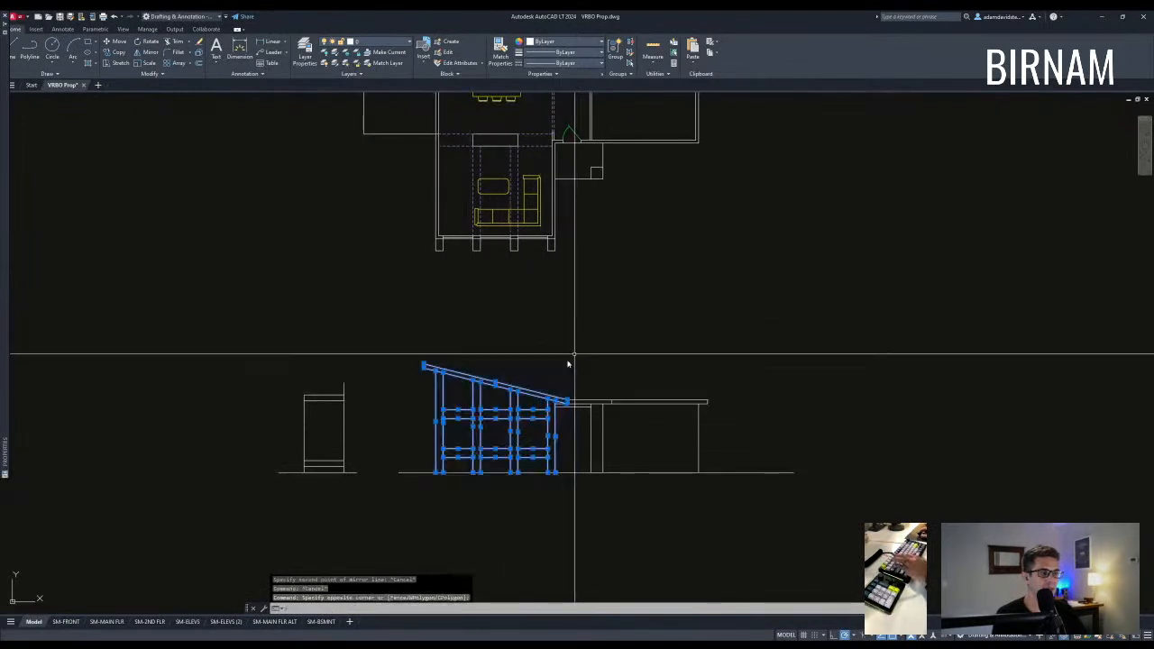
{"action": "type", "text": "mi"}
{"action": "key", "text": "Return"}
{"action": "left_click", "coordinate": [495, 237]}
{"action": "left_click", "coordinate": [494, 300]}
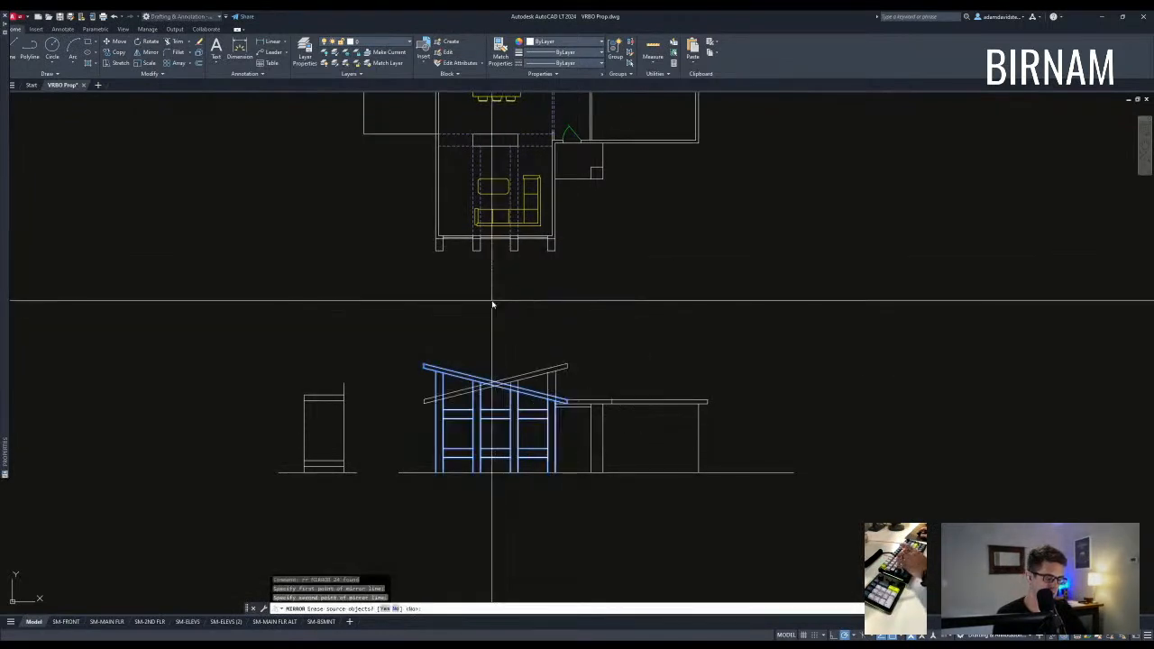
{"action": "type", "text": "y"}
{"action": "key", "text": "Return"}
{"action": "key", "text": "Escape"}
{"action": "key", "text": "Escape"}
Move the mirrored sloped roof up 24 inches in the front elevation.
{"action": "mouse_move", "coordinate": [579, 419]}
{"action": "middle_mouse_down"}
{"action": "mouse_move", "coordinate": [565, 388]}
{"action": "mouse_move", "coordinate": [546, 430]}
{"action": "middle_mouse_up"}
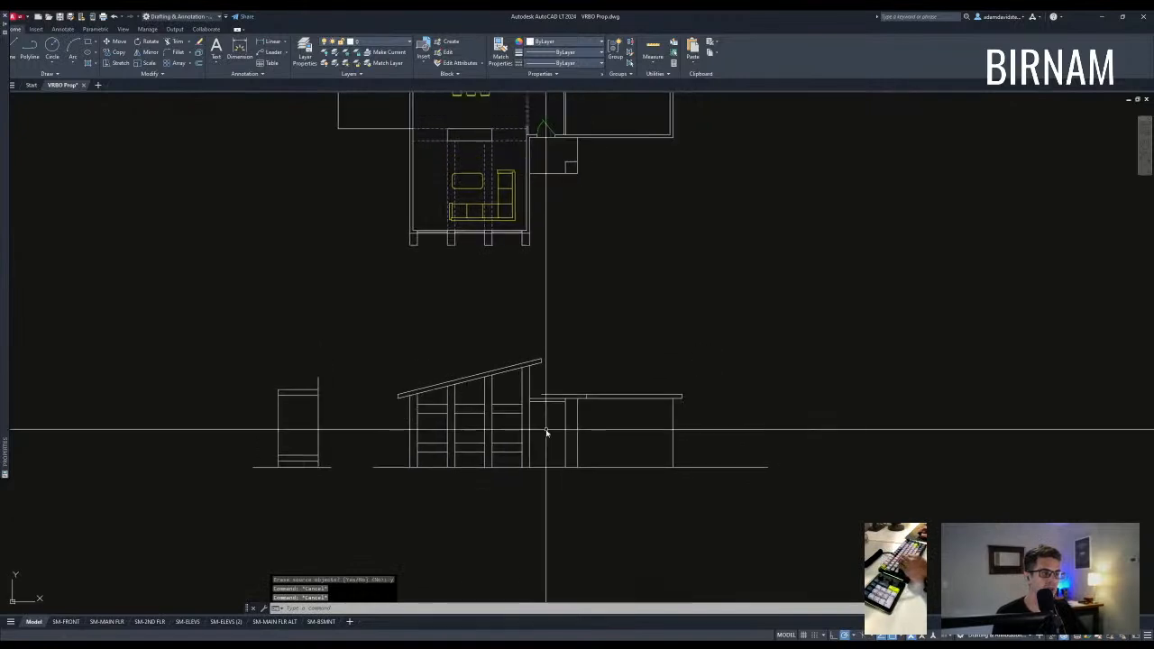
{"action": "scroll", "coordinate": [382, 430], "scroll_direction": "up", "scroll_amount": 2}
{"action": "left_click", "coordinate": [374, 402]}
{"action": "left_click", "coordinate": [668, 255]}
{"action": "middle_click_drag", "start_coordinate": [666, 302], "coordinate": [661, 324]}
{"action": "type", "text": "v"}
{"action": "key", "text": "Return"}
{"action": "left_click", "coordinate": [662, 337]}
{"action": "type", "text": "24"}
{"action": "key", "text": "Return"}
{"action": "scroll", "coordinate": [516, 388], "scroll_direction": "up", "scroll_amount": 2}
Extend all the post lines of the tall wing up to the underside of the raised sloped roof.
{"action": "type", "text": "ex"}
{"action": "key", "text": "Return"}
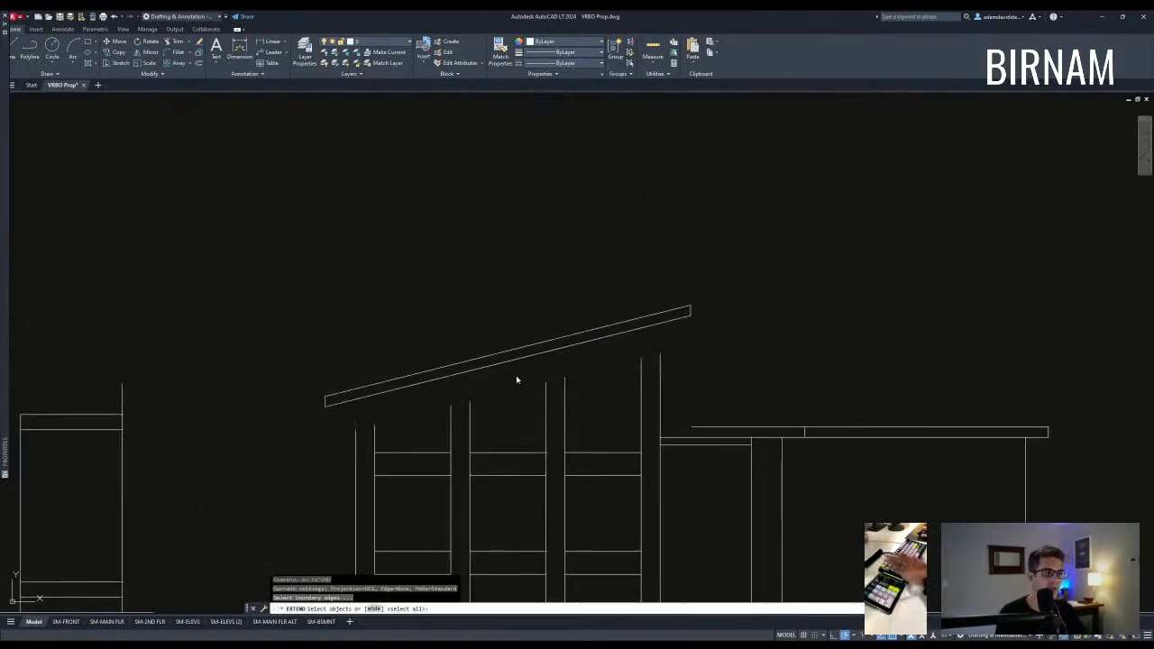
{"action": "key", "text": "Return"}
{"action": "left_click", "coordinate": [712, 390]}
{"action": "left_click", "coordinate": [430, 425]}
{"action": "left_click", "coordinate": [421, 443]}
{"action": "left_click", "coordinate": [327, 438]}
{"action": "key", "text": "Escape"}
{"action": "key", "text": "Escape"}
Move the uppermost horizontal line in each of the three window bays up 18 inches.
{"action": "left_click", "coordinate": [424, 461]}
{"action": "left_click", "coordinate": [404, 438]}
{"action": "left_click", "coordinate": [523, 462]}
{"action": "left_click", "coordinate": [504, 439]}
{"action": "type", "text": "m"}
{"action": "key", "text": "Return"}
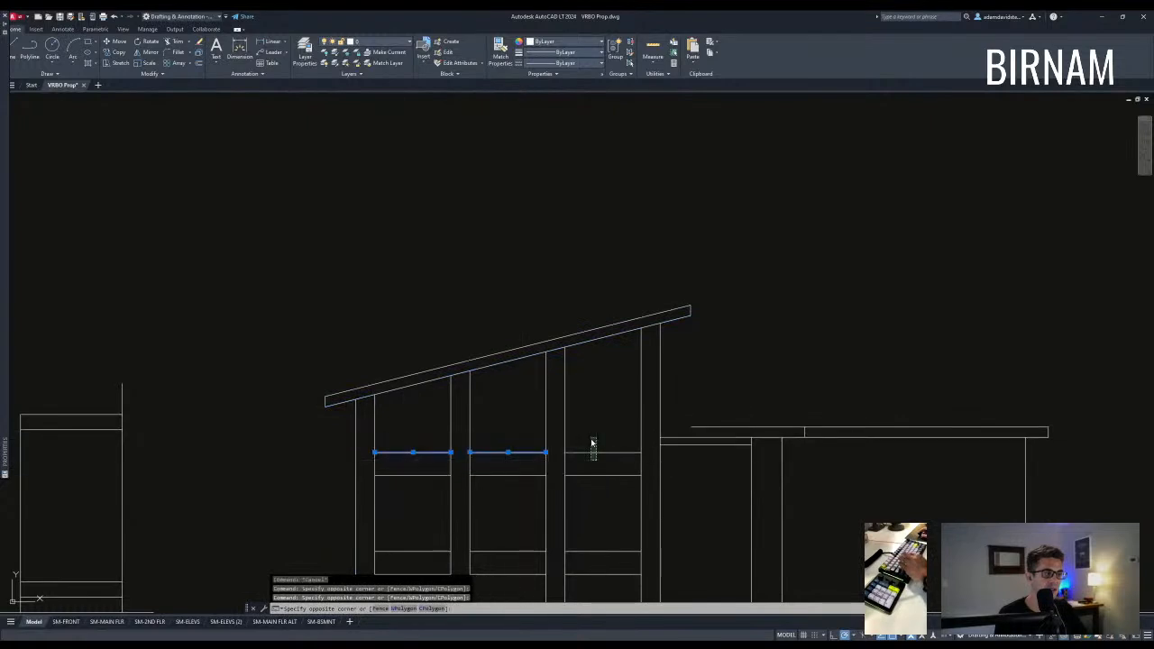
{"action": "left_click", "coordinate": [609, 420]}
{"action": "scroll", "coordinate": [608, 413], "scroll_direction": "down", "scroll_amount": 3}
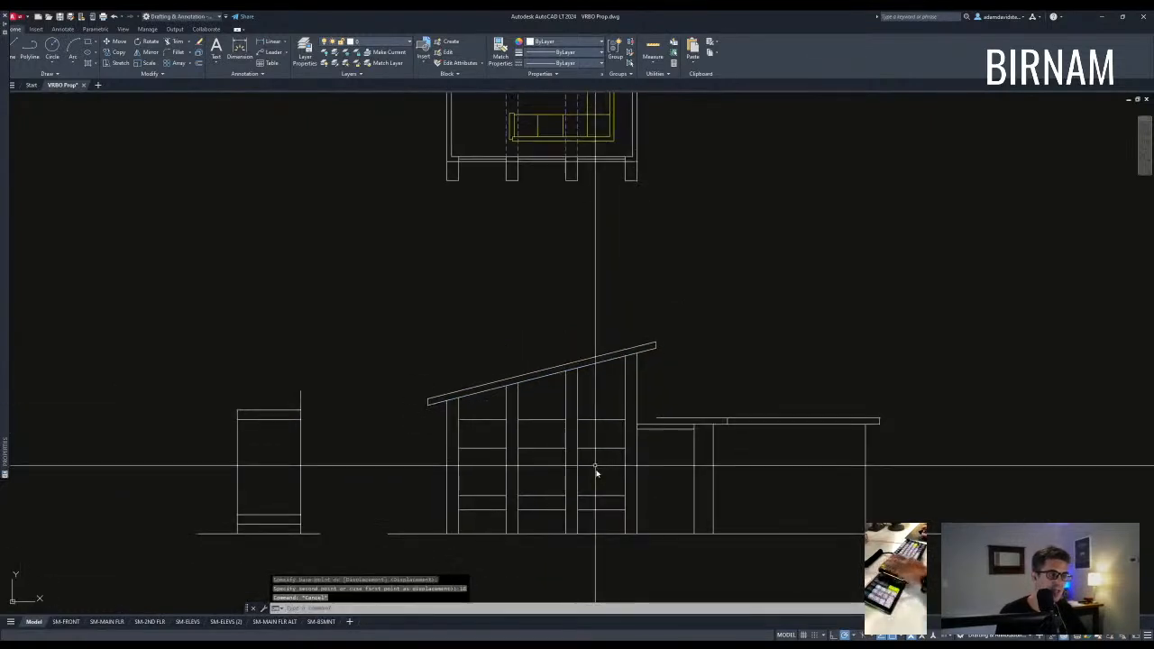
Offset the sloped roof's underside line 6 inches downward.
{"action": "scroll", "coordinate": [567, 406], "scroll_direction": "up", "scroll_amount": 2}
{"action": "type", "text": "o"}
{"action": "key", "text": "Return"}
{"action": "type", "text": "6"}
{"action": "key", "text": "Return"}
{"action": "key", "text": "Escape"}
{"action": "key", "text": "Escape"}
Trim the offset roof line where it crosses the posts, leaving it only within the window bays.
{"action": "scroll", "coordinate": [541, 375], "scroll_direction": "up", "scroll_amount": 2}
{"action": "type", "text": "tr"}
{"action": "key", "text": "Return"}
{"action": "left_click", "coordinate": [755, 368]}
{"action": "left_click", "coordinate": [279, 378]}
{"action": "key", "text": "Return"}
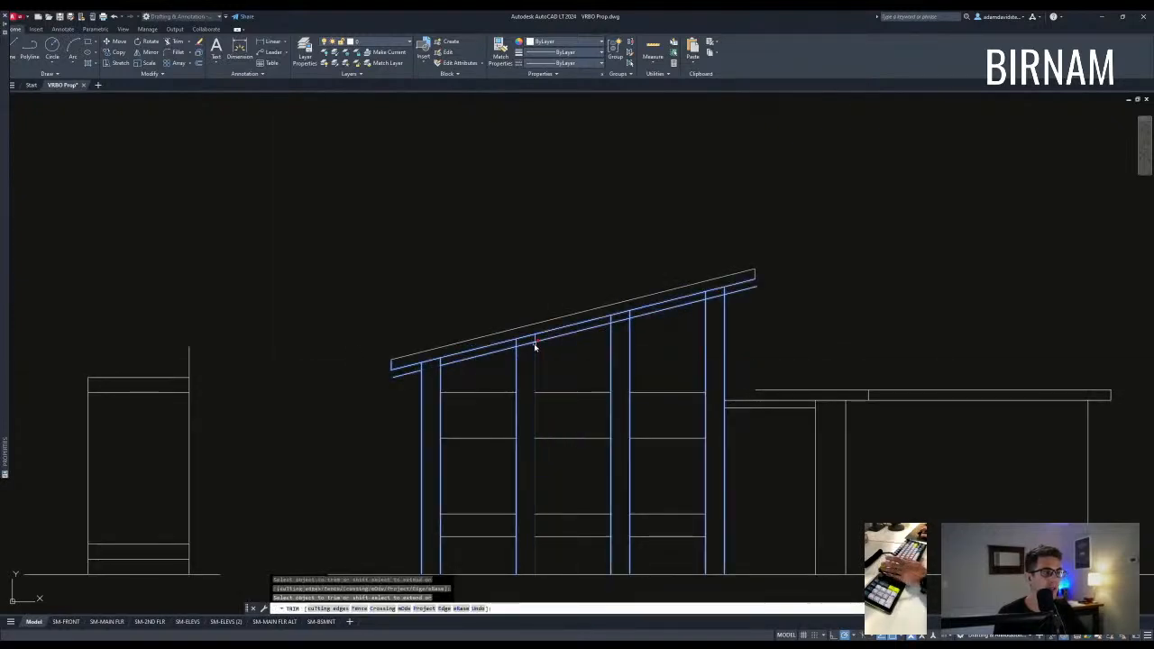
{"action": "key", "text": "Escape"}
{"action": "left_click", "coordinate": [715, 304]}
{"action": "key", "text": "Escape"}
{"action": "key", "text": "Escape"}
Erase the leftover pieces of the offset line beneath the sloped roof's two overhangs.
{"action": "scroll", "coordinate": [739, 302], "scroll_direction": "up", "scroll_amount": 2}
{"action": "left_click", "coordinate": [774, 289]}
{"action": "left_click", "coordinate": [760, 275]}
{"action": "key", "text": "e"}
{"action": "key", "text": "Return"}
{"action": "key", "text": "Escape"}
{"action": "middle_click_drag", "start_coordinate": [612, 351], "coordinate": [738, 329]}
{"action": "scroll", "coordinate": [397, 398], "scroll_direction": "up", "scroll_amount": 2}
{"action": "left_click", "coordinate": [337, 403]}
{"action": "left_click", "coordinate": [301, 385]}
{"action": "key", "text": "e"}
{"action": "key", "text": "Return"}
{"action": "key", "text": "Escape"}
{"action": "key", "text": "Escape"}
{"action": "scroll", "coordinate": [407, 415], "scroll_direction": "down", "scroll_amount": 4}
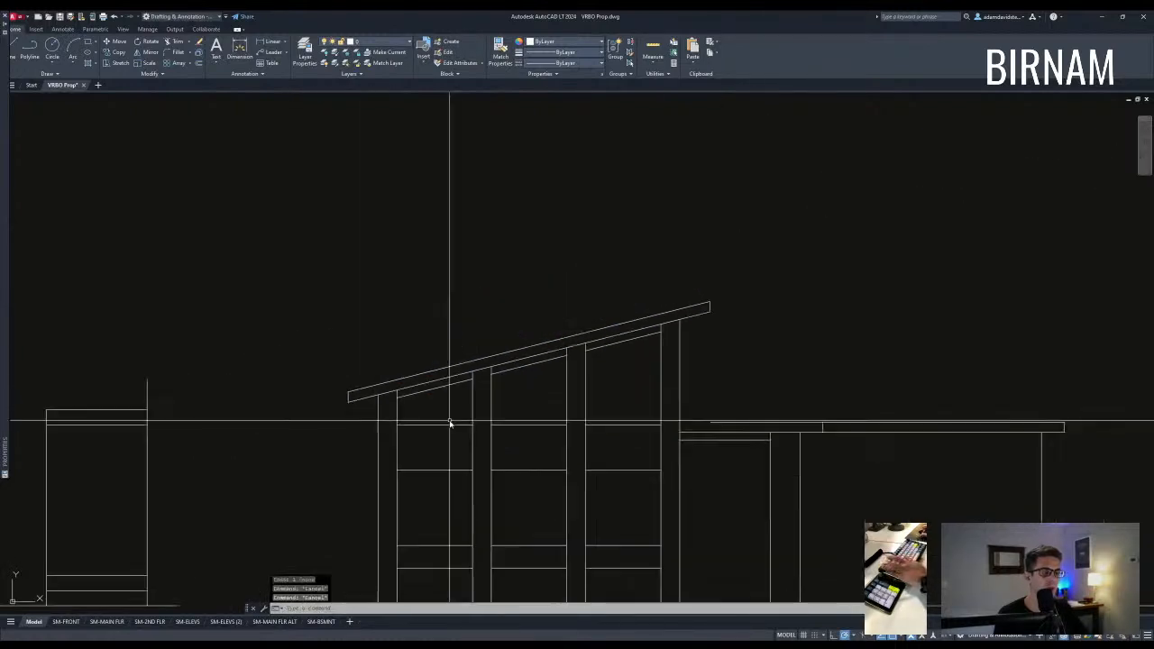
{"action": "scroll", "coordinate": [450, 423], "scroll_direction": "down", "scroll_amount": 2}
{"action": "middle_click_drag", "start_coordinate": [551, 427], "coordinate": [566, 424]}
{"action": "mouse_move", "coordinate": [594, 380]}
{"action": "middle_mouse_down"}
{"action": "mouse_move", "coordinate": [565, 497]}
{"action": "mouse_move", "coordinate": [579, 425]}
{"action": "middle_mouse_up"}
{"action": "scroll", "coordinate": [550, 446], "scroll_direction": "down", "scroll_amount": 3}
{"action": "scroll", "coordinate": [545, 455], "scroll_direction": "up", "scroll_amount": 2}
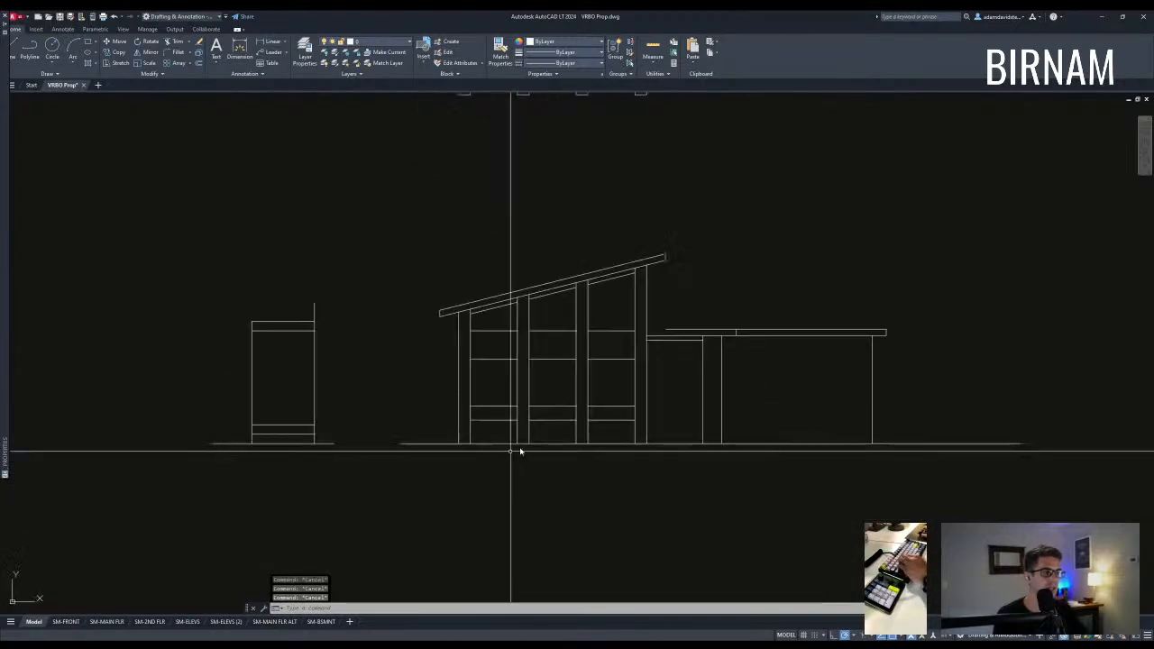
{"action": "left_click", "coordinate": [467, 431]}
{"action": "key", "text": "Escape"}
{"action": "mouse_move", "coordinate": [601, 373]}
{"action": "middle_mouse_down"}
{"action": "mouse_move", "coordinate": [496, 404]}
{"action": "mouse_move", "coordinate": [600, 373]}
{"action": "middle_mouse_up"}
{"action": "key", "text": "Escape"}
Extend the right wing's flat roof lines to the nearest post of the sloped-roof volume.
{"action": "type", "text": "ex"}
{"action": "key", "text": "Return"}
{"action": "left_click", "coordinate": [548, 346]}
{"action": "left_click", "coordinate": [524, 341]}
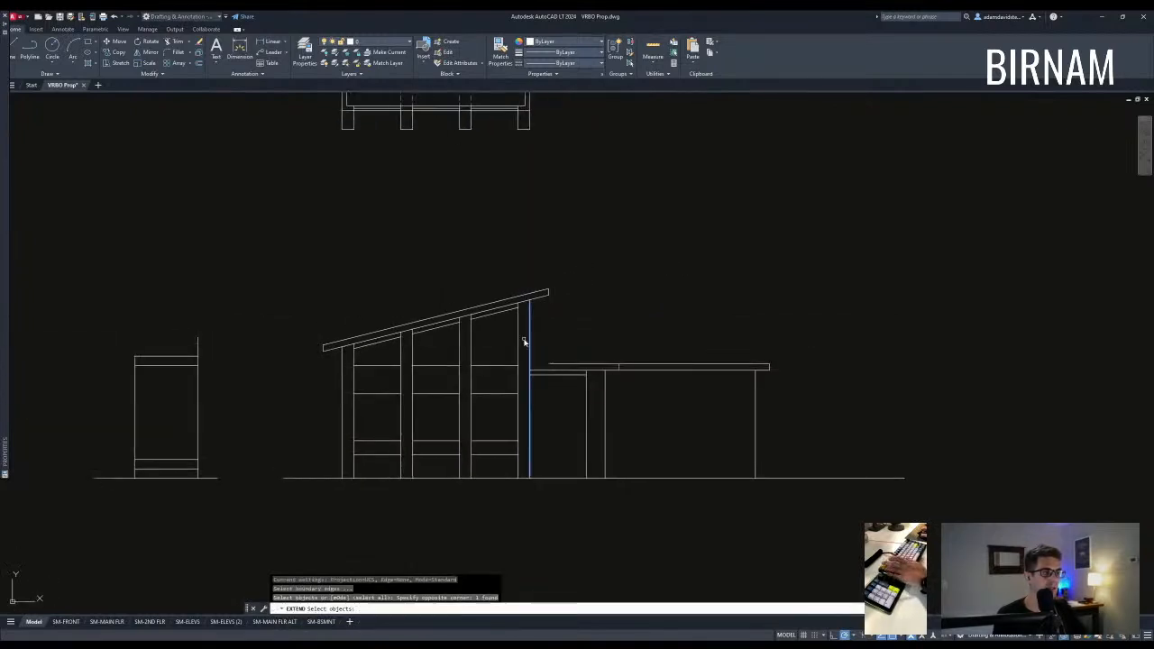
{"action": "left_click", "coordinate": [574, 365]}
{"action": "left_click", "coordinate": [568, 349]}
{"action": "key", "text": "Escape"}
{"action": "scroll", "coordinate": [564, 324], "scroll_direction": "down", "scroll_amount": 2}
{"action": "middle_click_drag", "start_coordinate": [565, 323], "coordinate": [550, 487]}
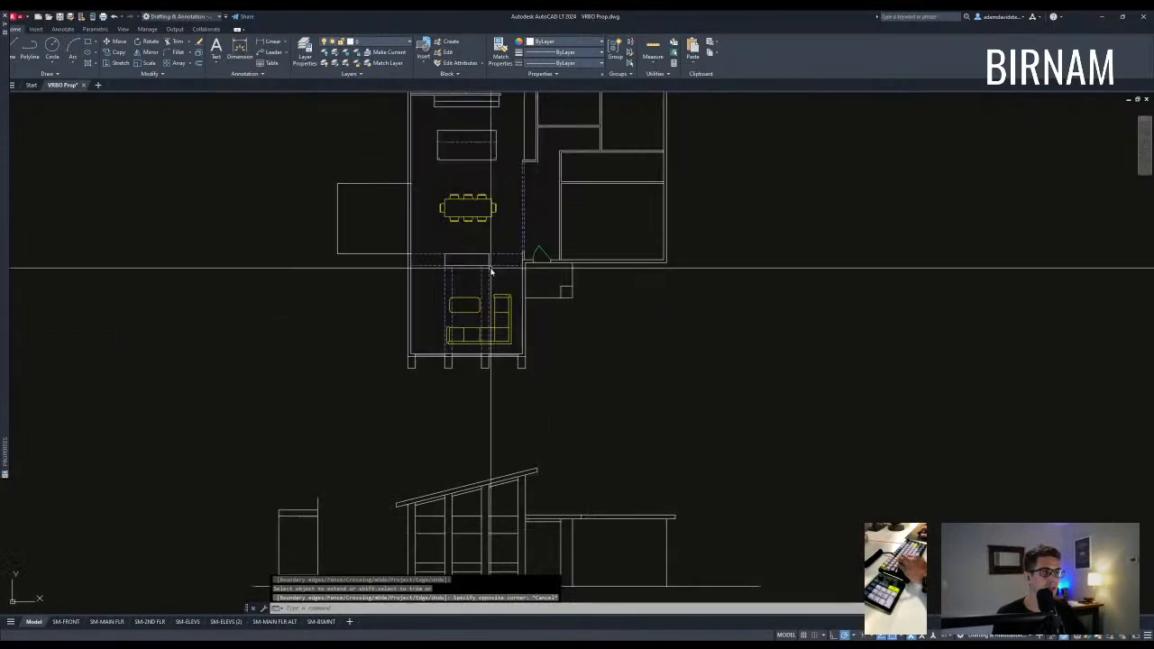
{"action": "left_click", "coordinate": [519, 350]}
{"action": "middle_click_drag", "start_coordinate": [536, 262], "coordinate": [514, 316]}
{"action": "key", "text": "Escape"}
{"action": "key", "text": "Escape"}
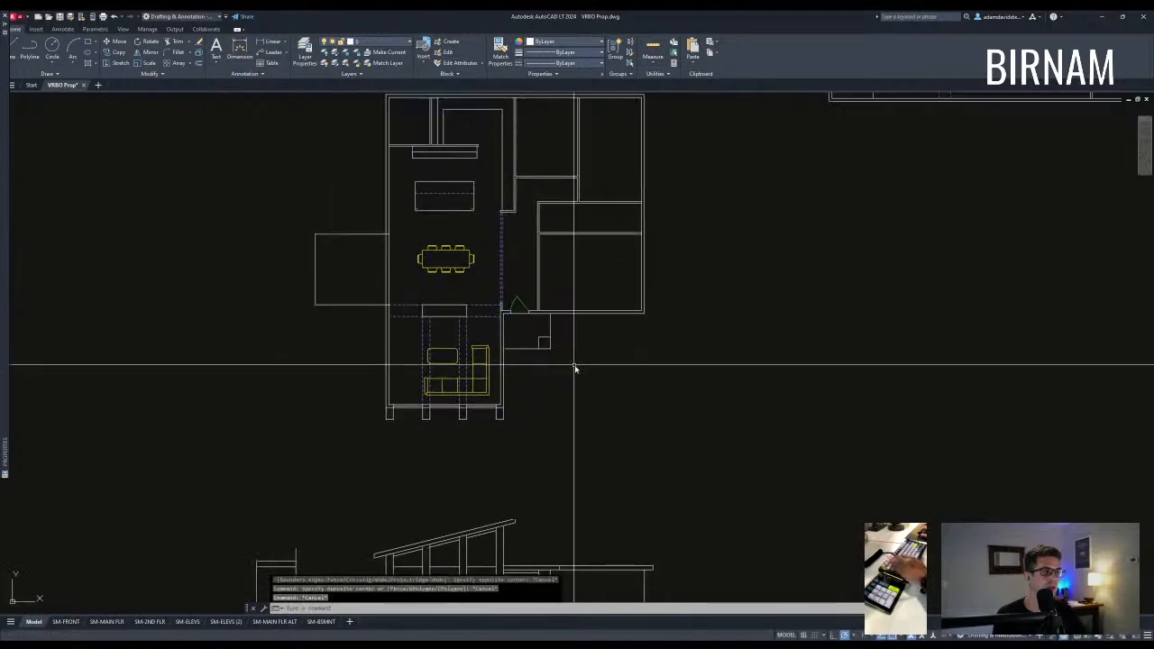
{"action": "middle_click_drag", "start_coordinate": [596, 334], "coordinate": [556, 324]}
{"action": "left_click", "coordinate": [557, 323]}
{"action": "left_click", "coordinate": [542, 291]}
{"action": "type", "text": "co"}
{"action": "key", "text": "Return"}
{"action": "left_click", "coordinate": [541, 286]}
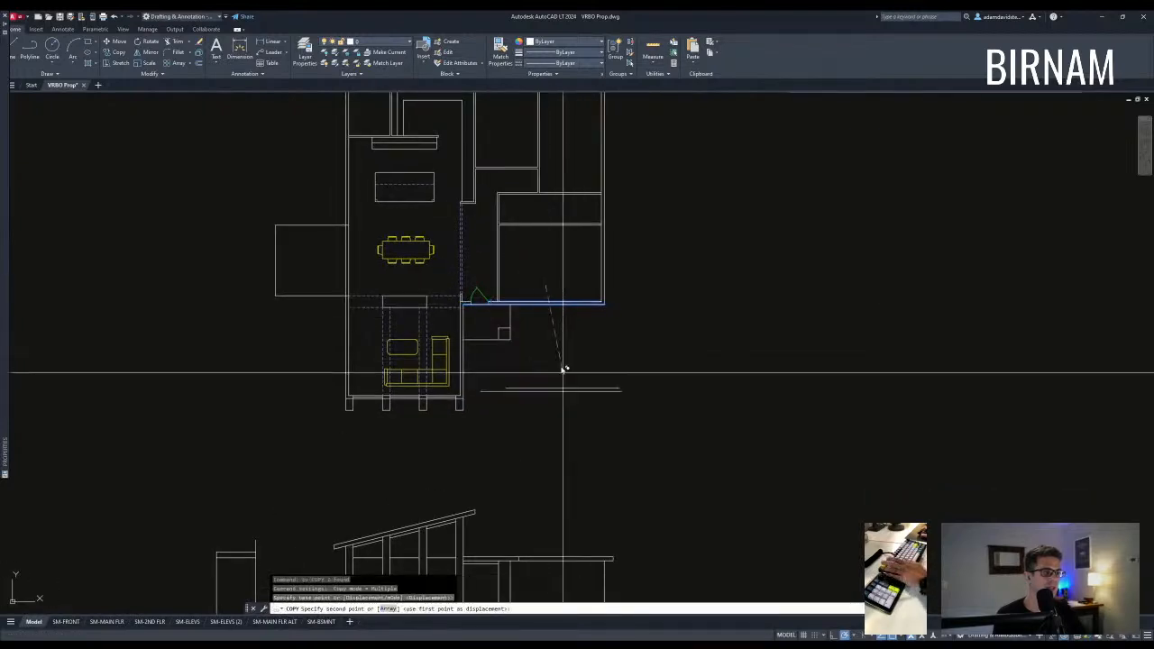
{"action": "key", "text": "Escape"}
Erase the porch post's two vertical lines beneath the flat roof in the front elevation.
{"action": "scroll", "coordinate": [556, 318], "scroll_direction": "down", "scroll_amount": 2}
{"action": "scroll", "coordinate": [545, 463], "scroll_direction": "up", "scroll_amount": 4}
{"action": "middle_click_drag", "start_coordinate": [546, 462], "coordinate": [536, 410]}
{"action": "scroll", "coordinate": [532, 423], "scroll_direction": "down", "scroll_amount": 2}
{"action": "left_click", "coordinate": [485, 510]}
{"action": "left_click", "coordinate": [558, 330]}
{"action": "key", "text": "Delete"}
Copy the right wing's front wall lines in the floor plan straight down, about 8'-4" in front of the porch wall.
{"action": "middle_click_drag", "start_coordinate": [546, 227], "coordinate": [538, 344]}
{"action": "left_click", "coordinate": [550, 295]}
{"action": "left_click", "coordinate": [538, 267]}
{"action": "type", "text": "co"}
{"action": "left_click", "coordinate": [546, 307]}
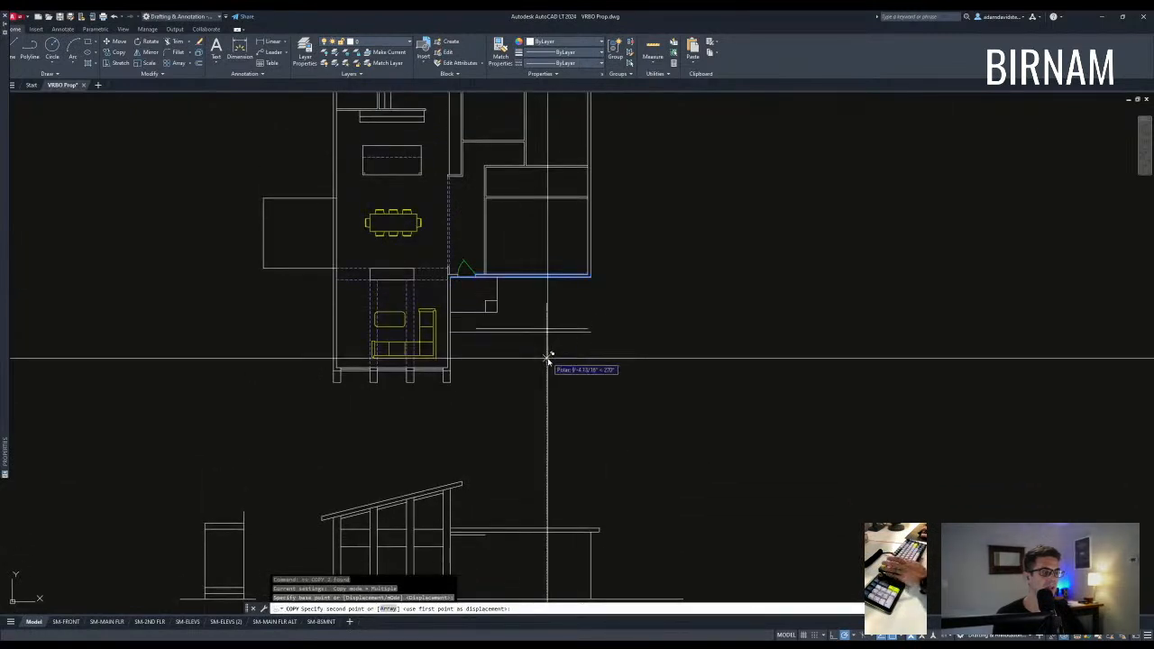
{"action": "key", "text": "Escape"}
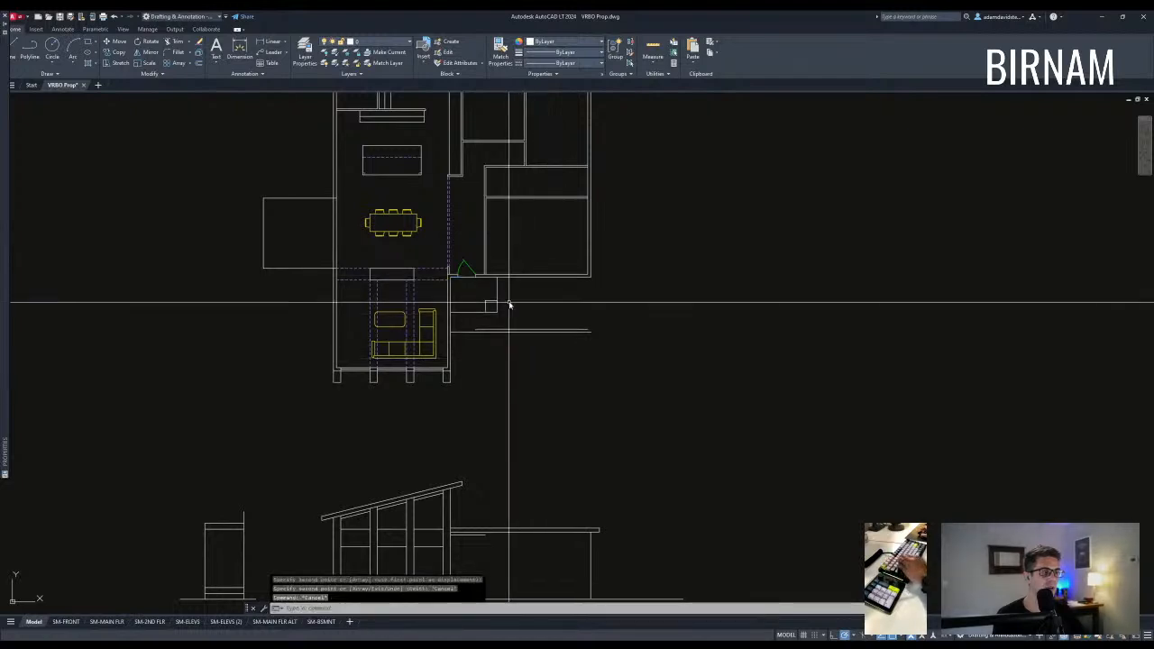
Examine the floor plan's room layout and the rectangular side extension beyond the dining area.
{"action": "scroll", "coordinate": [509, 307], "scroll_direction": "up", "scroll_amount": 2}
{"action": "middle_click_drag", "start_coordinate": [527, 245], "coordinate": [517, 310]}
{"action": "scroll", "coordinate": [516, 310], "scroll_direction": "down", "scroll_amount": 2}
{"action": "middle_click_drag", "start_coordinate": [559, 220], "coordinate": [543, 289]}
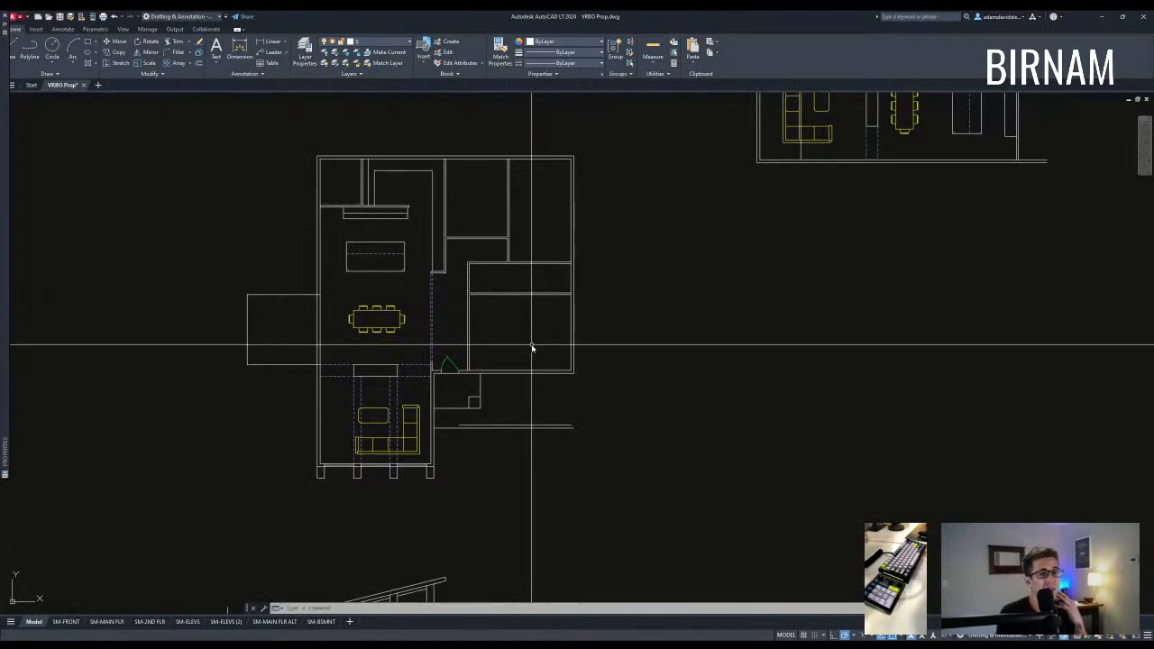
{"action": "key", "text": "Escape"}
{"action": "key", "text": "Escape"}
{"action": "key", "text": "Escape"}
{"action": "middle_click_drag", "start_coordinate": [225, 202], "coordinate": [253, 223]}
{"action": "scroll", "coordinate": [382, 255], "scroll_direction": "up", "scroll_amount": 4}
{"action": "scroll", "coordinate": [409, 307], "scroll_direction": "down", "scroll_amount": 4}
{"action": "middle_click_drag", "start_coordinate": [382, 259], "coordinate": [454, 298]}
{"action": "scroll", "coordinate": [410, 307], "scroll_direction": "up", "scroll_amount": 4}
{"action": "left_click", "coordinate": [469, 339]}
{"action": "left_click", "coordinate": [358, 190]}
{"action": "key", "text": "Escape"}
Copy the right wing's flat roof lines to the left side of the sloped-roof volume in the front elevation.
{"action": "scroll", "coordinate": [458, 369], "scroll_direction": "down", "scroll_amount": 4}
{"action": "middle_click_drag", "start_coordinate": [455, 420], "coordinate": [533, 270]}
{"action": "scroll", "coordinate": [456, 343], "scroll_direction": "down", "scroll_amount": 1}
{"action": "scroll", "coordinate": [423, 477], "scroll_direction": "up", "scroll_amount": 2}
{"action": "scroll", "coordinate": [423, 477], "scroll_direction": "up", "scroll_amount": 3}
{"action": "left_click", "coordinate": [744, 408]}
{"action": "left_click", "coordinate": [706, 337]}
{"action": "type", "text": "co"}
{"action": "key", "text": "Return"}
{"action": "left_click", "coordinate": [746, 406]}
{"action": "left_click", "coordinate": [422, 405]}
{"action": "key", "text": "Escape"}
{"action": "key", "text": "Escape"}
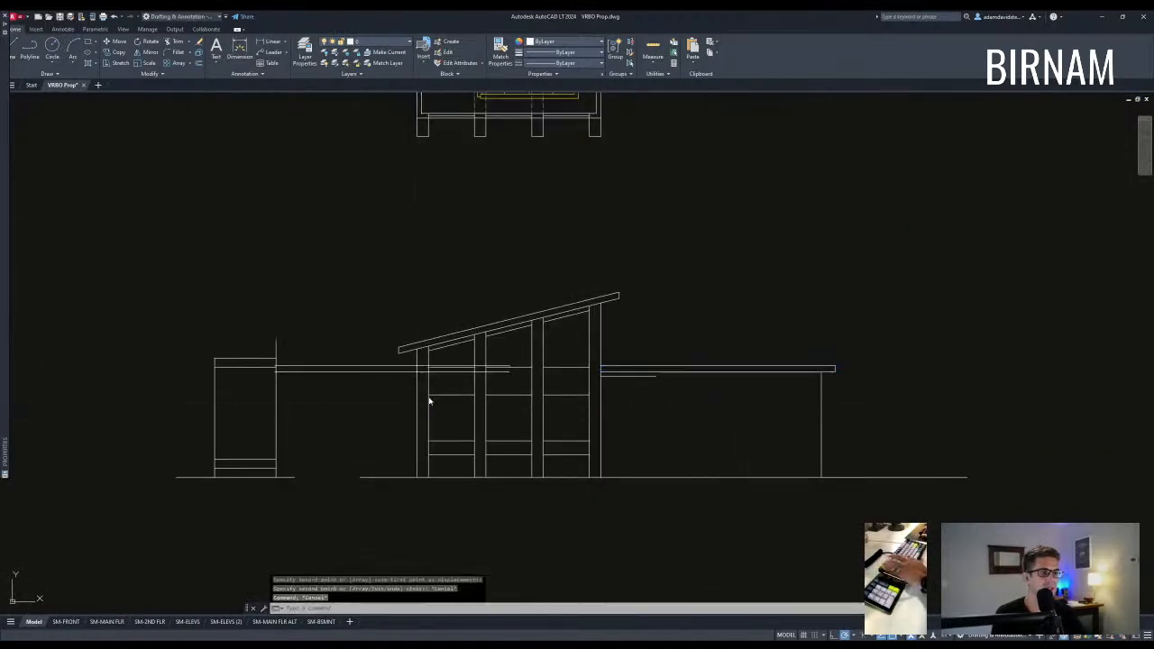
Trim the copied flat roof lines at the outer edge of the sloped-roof volume's leftmost post.
{"action": "scroll", "coordinate": [422, 384], "scroll_direction": "up", "scroll_amount": 2}
{"action": "type", "text": "tr"}
{"action": "key", "text": "Return"}
{"action": "left_click", "coordinate": [425, 417]}
{"action": "left_click", "coordinate": [407, 407]}
{"action": "key", "text": "Return"}
{"action": "key", "text": "Escape"}
{"action": "scroll", "coordinate": [423, 349], "scroll_direction": "down", "scroll_amount": 3}
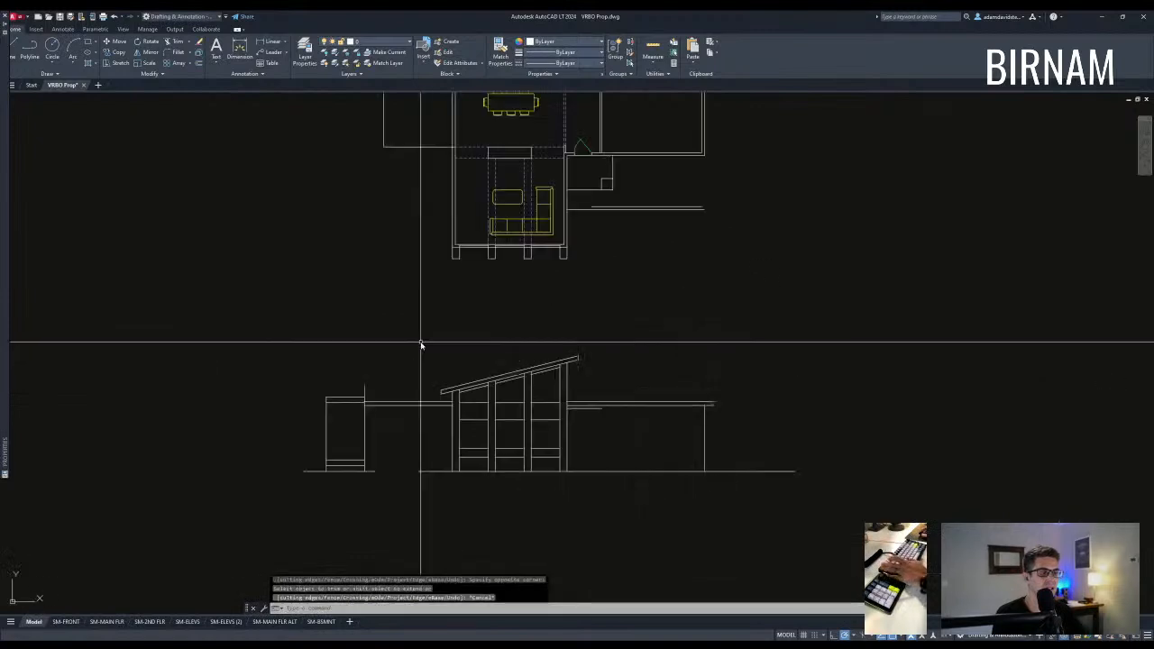
Draw a vertical line from the outer corner of the plan's side extension down past the elevation's ground line.
{"action": "middle_click_drag", "start_coordinate": [421, 340], "coordinate": [443, 402]}
{"action": "type", "text": "l"}
{"action": "key", "text": "Return"}
{"action": "left_click", "coordinate": [410, 206]}
{"action": "middle_click_drag", "start_coordinate": [400, 520], "coordinate": [420, 430]}
{"action": "left_click", "coordinate": [428, 470]}
{"action": "key", "text": "Escape"}
{"action": "key", "text": "Escape"}
Move the separate window bay detail further left, clear of the new left wing.
{"action": "left_click", "coordinate": [320, 465]}
{"action": "left_click", "coordinate": [465, 315]}
{"action": "type", "text": "m"}
{"action": "key", "text": "Return"}
{"action": "left_click", "coordinate": [465, 301]}
{"action": "left_click", "coordinate": [428, 301]}
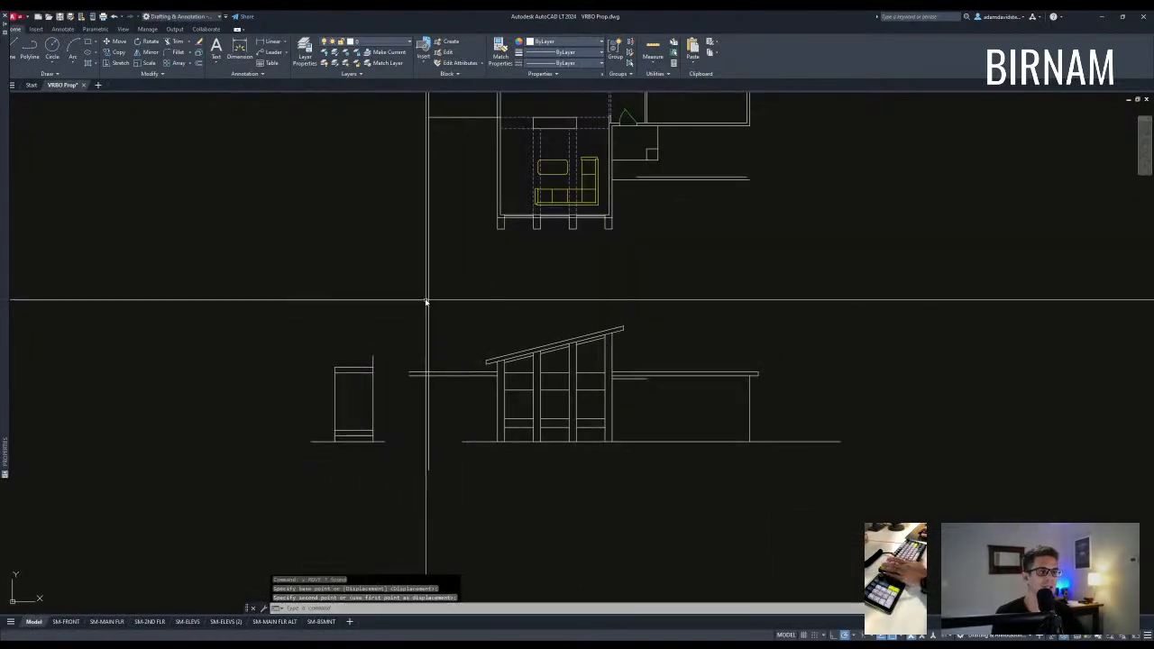
{"action": "key", "text": "Escape"}
{"action": "key", "text": "Escape"}
Stretch the ground line past the left wing's wall line and trim the wing's roof and wall lines to a clean corner.
{"action": "middle_click_drag", "start_coordinate": [451, 455], "coordinate": [469, 448]}
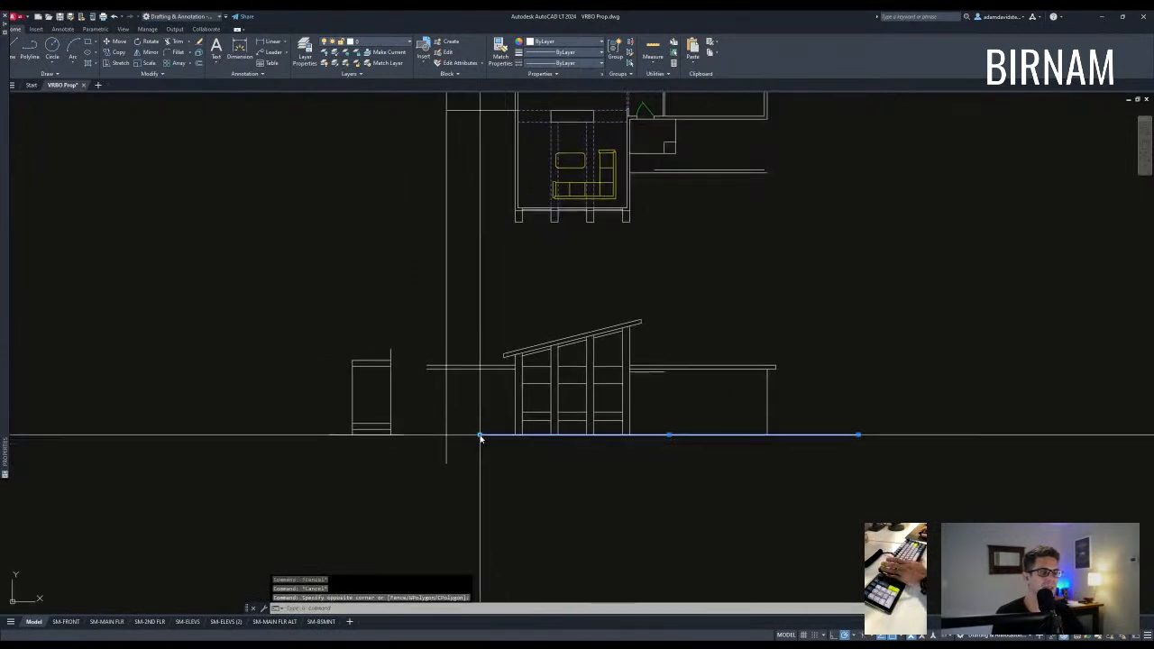
{"action": "type", "text": "tr"}
{"action": "key", "text": "Return"}
{"action": "left_click", "coordinate": [460, 459]}
{"action": "left_click", "coordinate": [419, 322]}
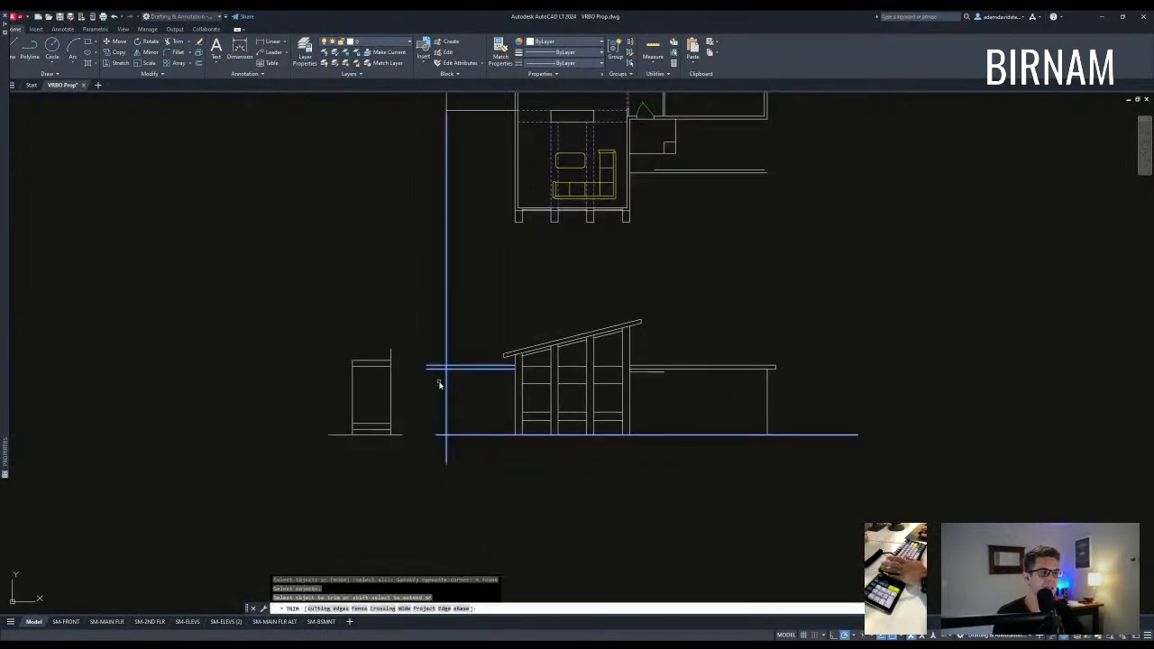
{"action": "key", "text": "Escape"}
Trim the left wing's outer wall line where it runs below the ground line.
{"action": "scroll", "coordinate": [464, 447], "scroll_direction": "up", "scroll_amount": 2}
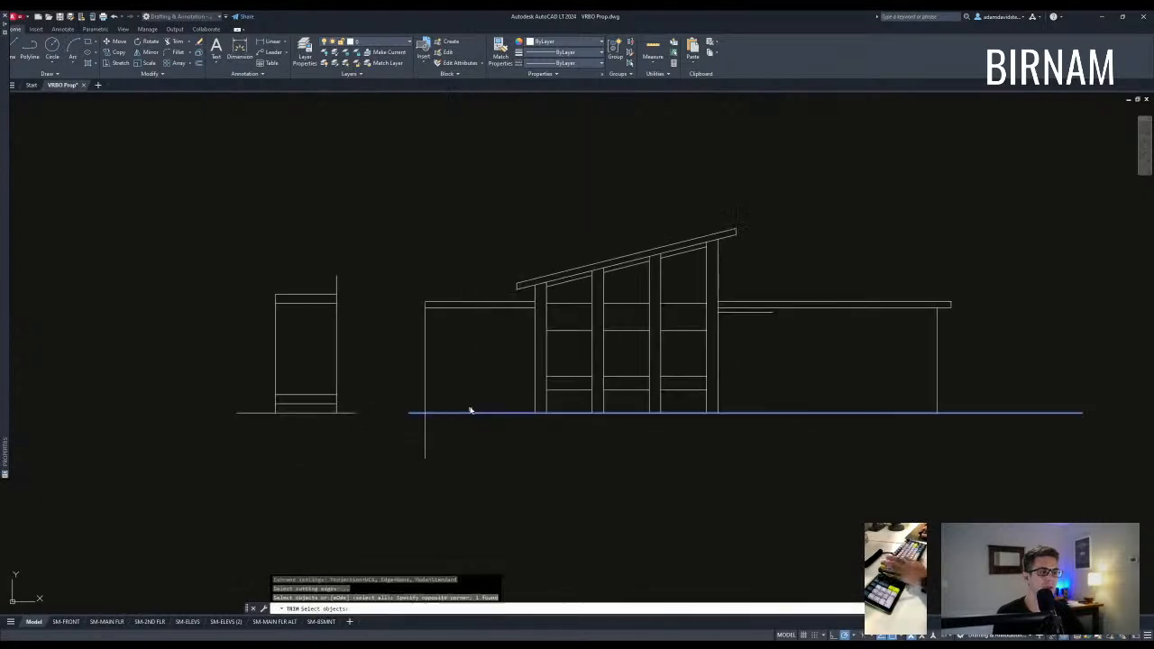
{"action": "left_click", "coordinate": [429, 441]}
{"action": "key", "text": "Escape"}
{"action": "key", "text": "Escape"}
Copy the bay detail's two lower horizontal lines onto the left wing and draw a line at the lower level across the front.
{"action": "scroll", "coordinate": [330, 410], "scroll_direction": "up", "scroll_amount": 2}
{"action": "left_click", "coordinate": [326, 406]}
{"action": "left_click", "coordinate": [297, 367]}
{"action": "type", "text": "co"}
{"action": "key", "text": "Return"}
{"action": "left_click", "coordinate": [243, 405]}
{"action": "key", "text": "Escape"}
{"action": "left_click", "coordinate": [268, 388]}
{"action": "type", "text": "co"}
{"action": "key", "text": "Return"}
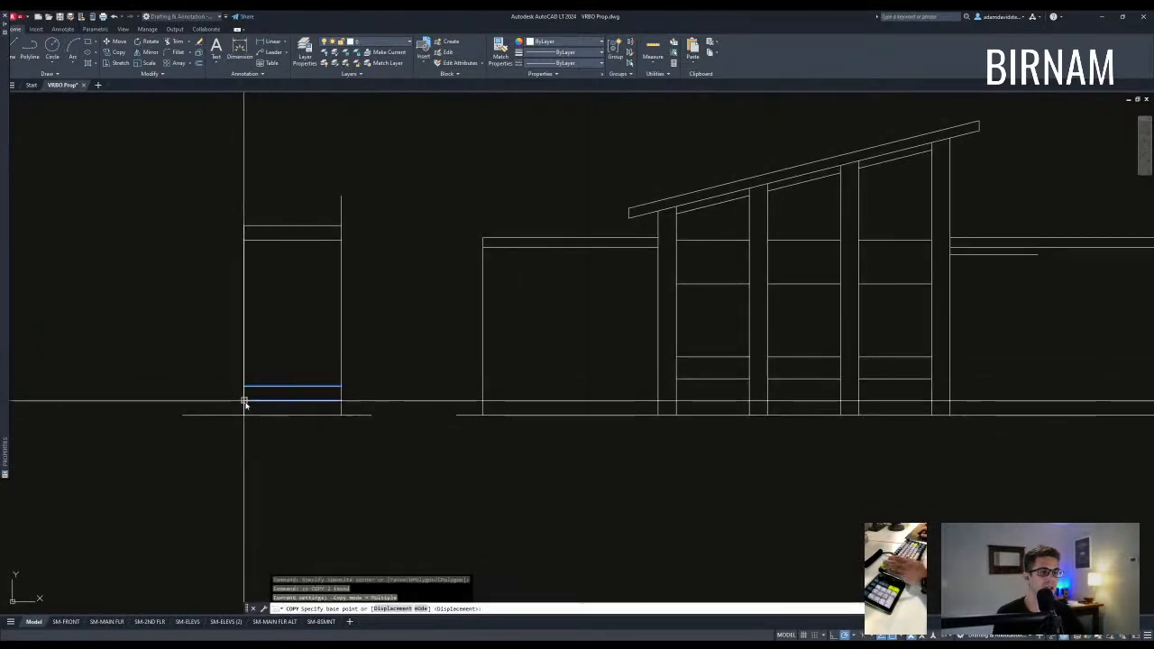
{"action": "left_click", "coordinate": [296, 407]}
{"action": "scroll", "coordinate": [297, 405], "scroll_direction": "down", "scroll_amount": 2}
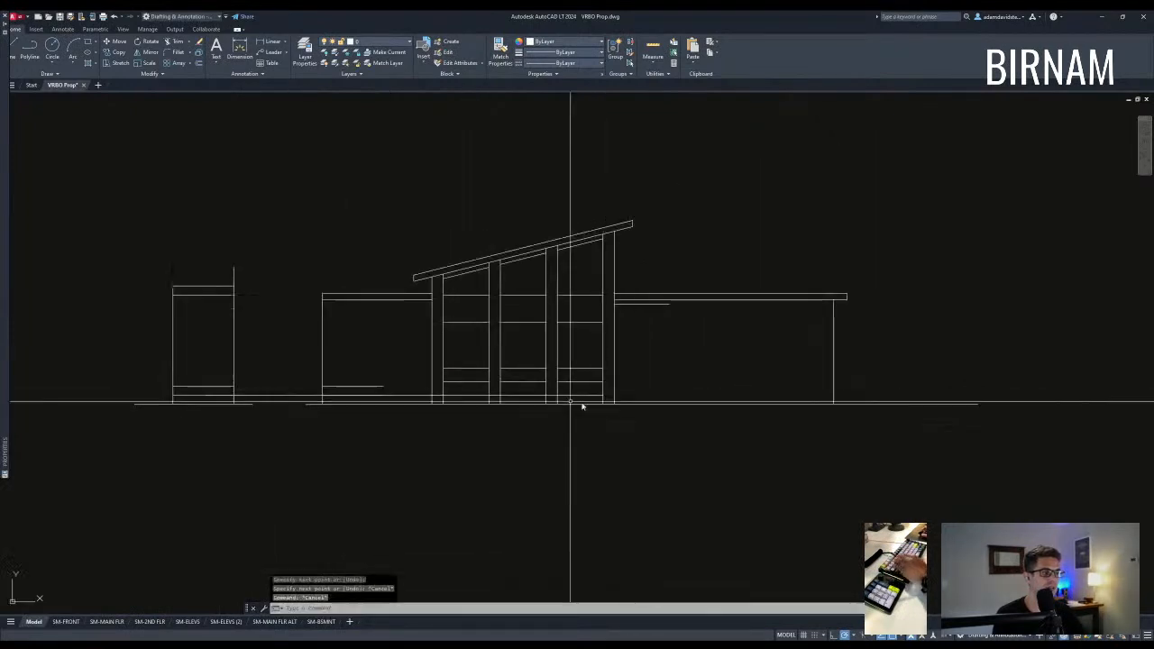
Trim the lower horizontal line at the left wing's wall and first post, and erase its piece between the detail and wing.
{"action": "scroll", "coordinate": [505, 404], "scroll_direction": "up", "scroll_amount": 3}
{"action": "key", "text": "Escape"}
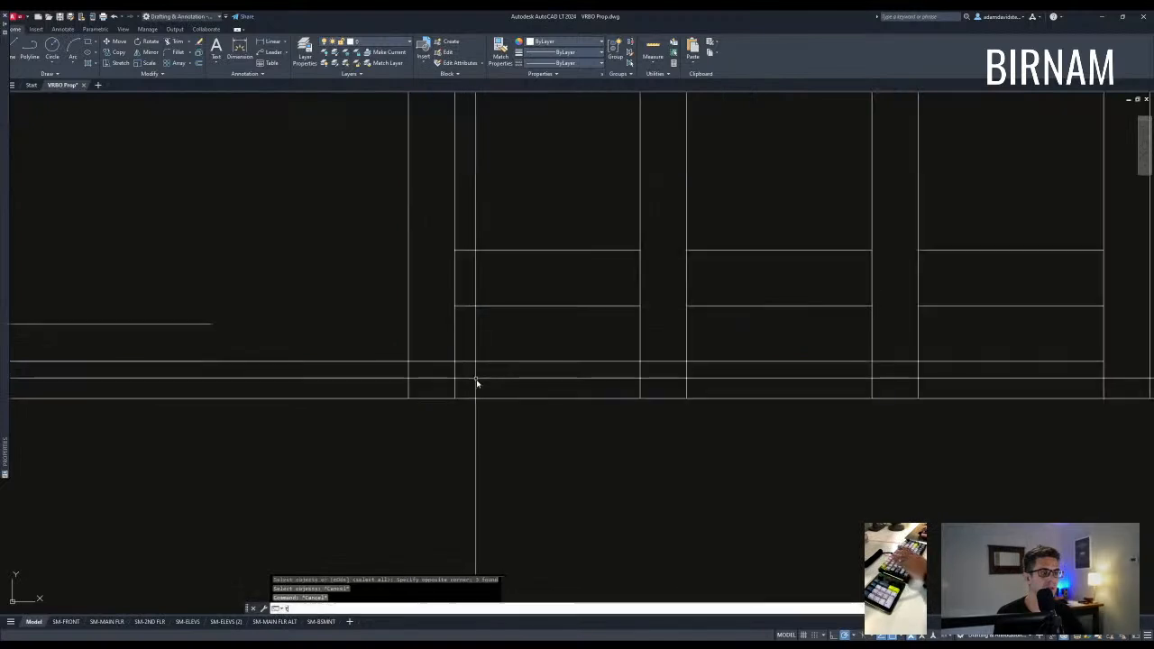
{"action": "key", "text": "Escape"}
{"action": "key", "text": "Escape"}
{"action": "scroll", "coordinate": [382, 394], "scroll_direction": "down", "scroll_amount": 4}
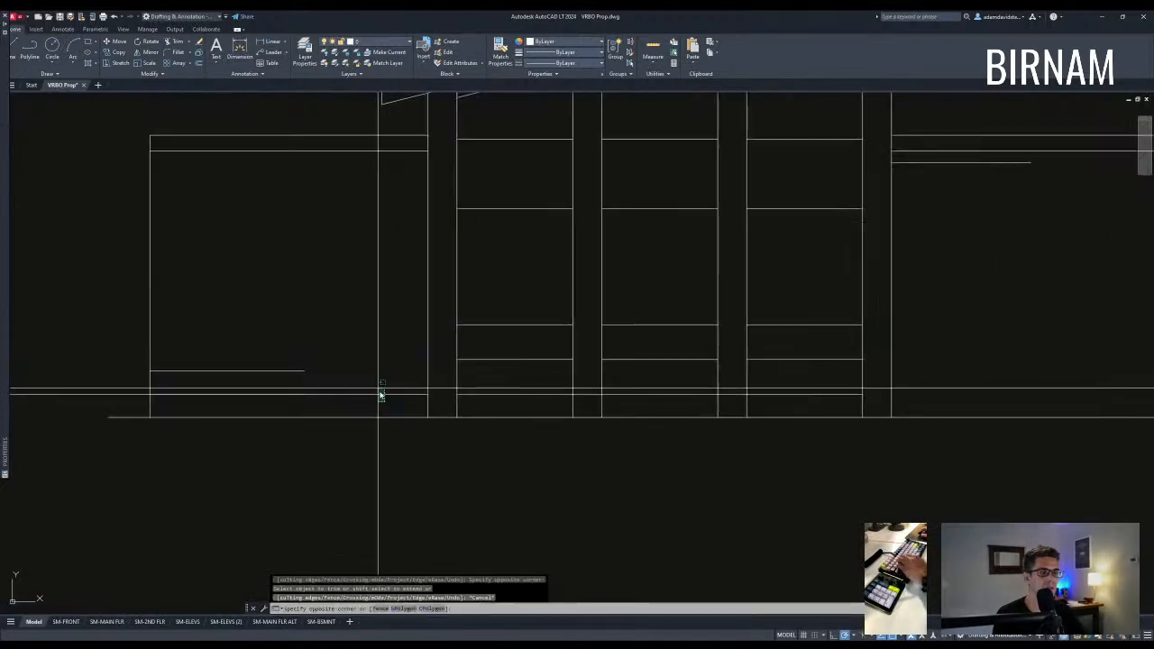
{"action": "key", "text": "Escape"}
{"action": "left_click", "coordinate": [327, 404]}
{"action": "left_click", "coordinate": [320, 394]}
{"action": "type", "text": "e"}
{"action": "key", "text": "space"}
Extend the left wing's upper sill line to the sloped-roof volume's first post.
{"action": "type", "text": "ex"}
{"action": "key", "text": "space"}
{"action": "left_click", "coordinate": [513, 395]}
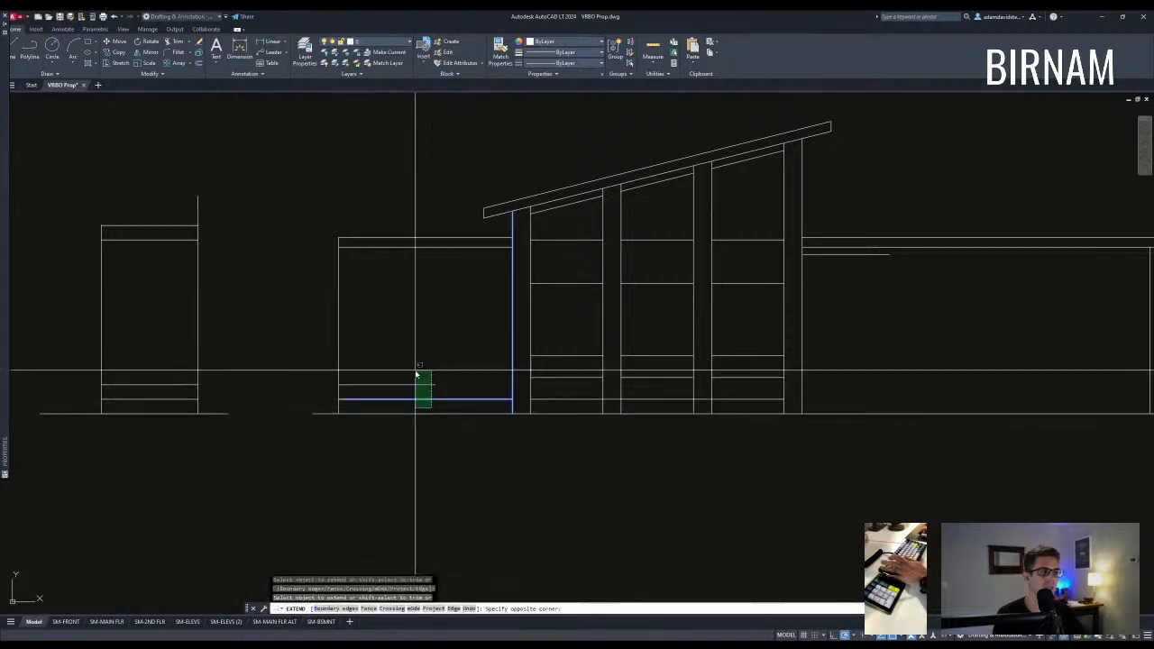
{"action": "left_click", "coordinate": [416, 371]}
{"action": "key", "text": "Escape"}
Trim the low horizontal line where it crosses the posts between the three window bays.
{"action": "middle_click_drag", "start_coordinate": [484, 389], "coordinate": [474, 409]}
{"action": "middle_click_drag", "start_coordinate": [629, 419], "coordinate": [513, 423]}
{"action": "type", "text": "tr"}
{"action": "left_click", "coordinate": [696, 462]}
{"action": "left_click", "coordinate": [431, 377]}
{"action": "key", "text": "space"}
{"action": "key", "text": "Escape"}
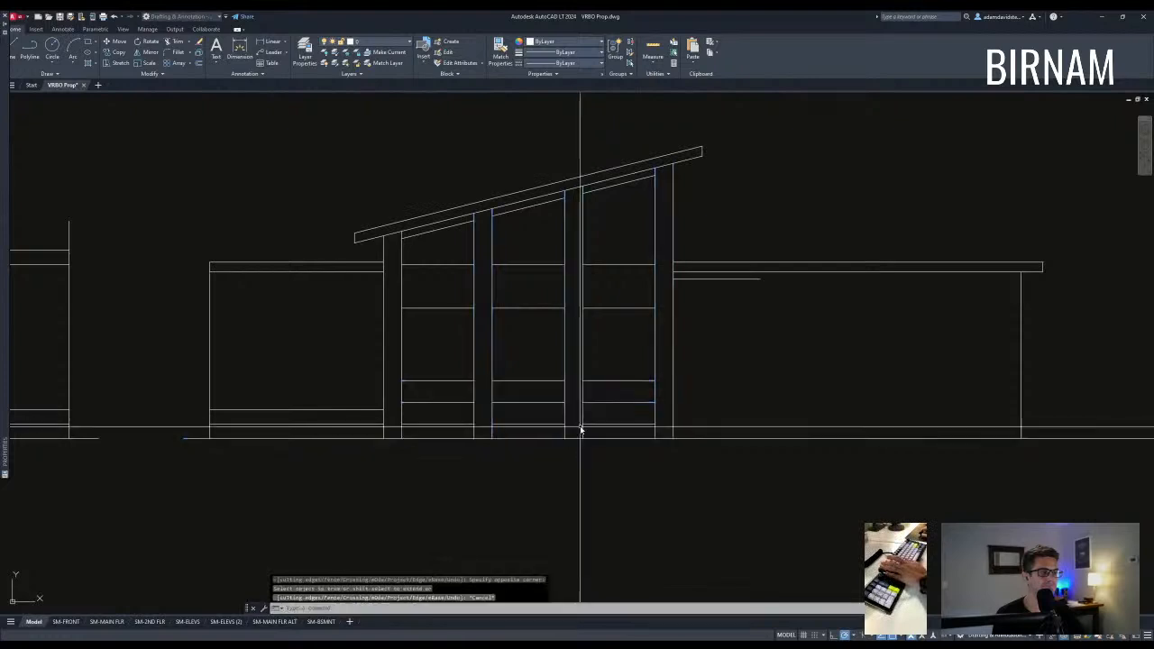
Erase the lowest horizontal line pieces just above the ground in the three window bays.
{"action": "middle_click_drag", "start_coordinate": [580, 431], "coordinate": [560, 447]}
{"action": "left_click", "coordinate": [401, 480]}
{"action": "key", "text": "Escape"}
{"action": "key", "text": "Escape"}
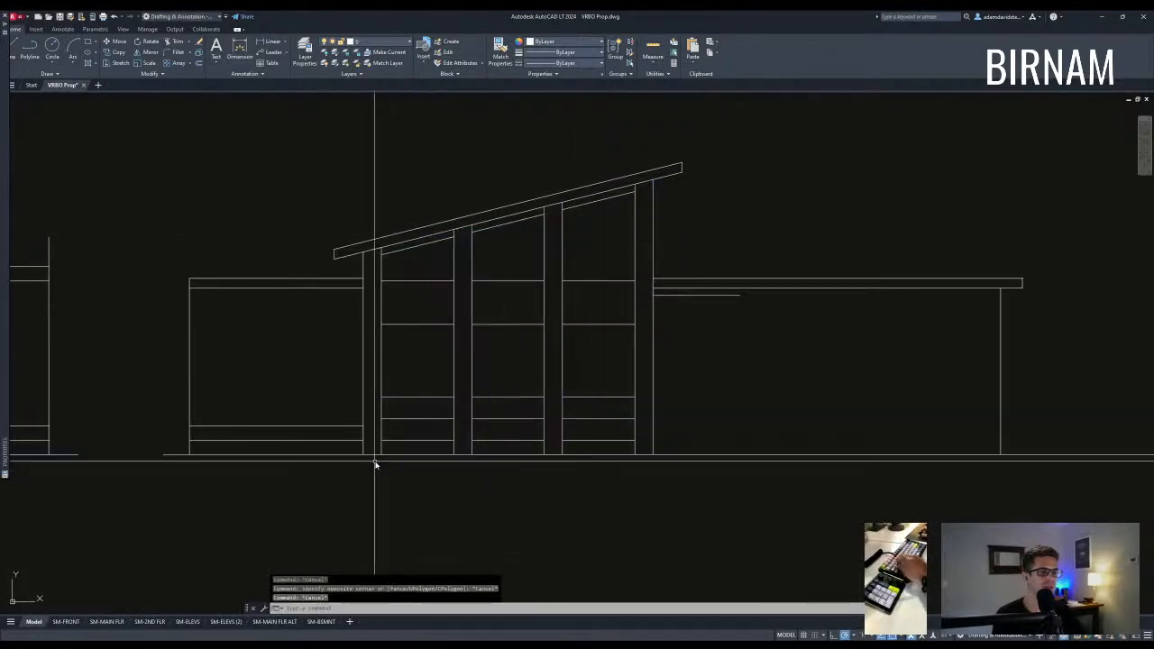
{"action": "key", "text": "Delete"}
{"action": "scroll", "coordinate": [505, 473], "scroll_direction": "down", "scroll_amount": 2}
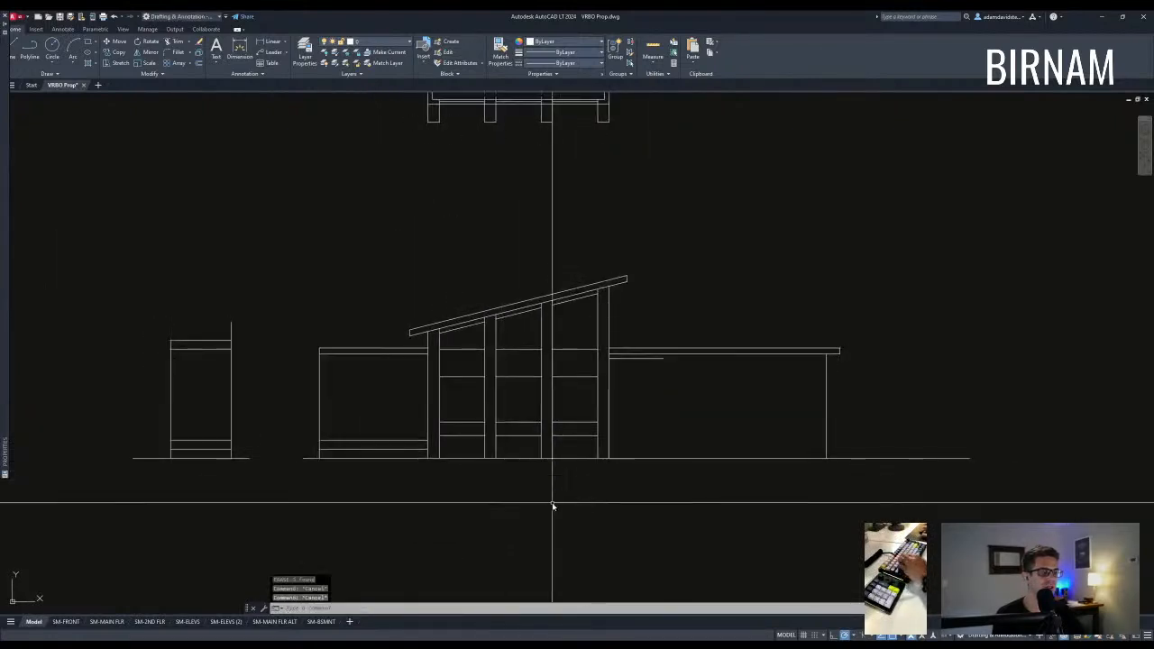
Offset the left wing's outer wall line 6 inches inward and trim it at the underside of the flat roof.
{"action": "middle_click_drag", "start_coordinate": [468, 480], "coordinate": [545, 492]}
{"action": "type", "text": "o"}
{"action": "key", "text": "Return"}
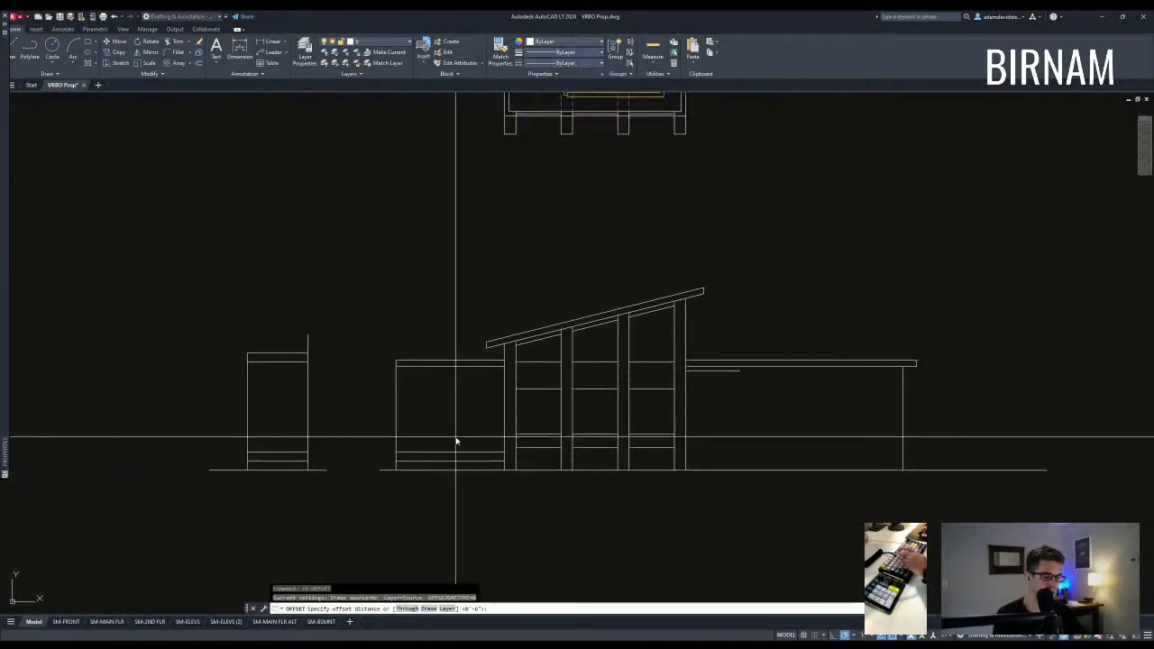
{"action": "key", "text": "Escape"}
{"action": "type", "text": "tr"}
{"action": "key", "text": "Return"}
{"action": "scroll", "coordinate": [412, 388], "scroll_direction": "up", "scroll_amount": 5}
{"action": "left_click", "coordinate": [415, 349]}
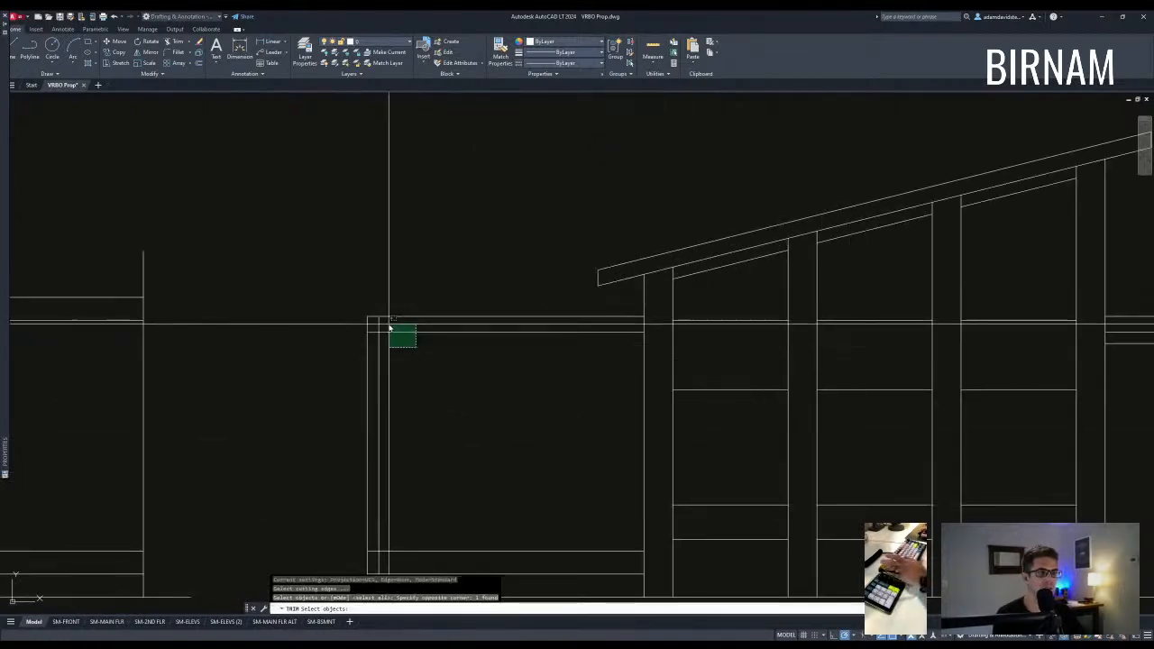
{"action": "key", "text": "Escape"}
Trim the overlapping lines where the left wing's inner wall line crosses the two lower horizontal lines.
{"action": "scroll", "coordinate": [478, 234], "scroll_direction": "down", "scroll_amount": 2}
{"action": "scroll", "coordinate": [433, 458], "scroll_direction": "up", "scroll_amount": 2}
{"action": "type", "text": "tr"}
{"action": "key", "text": "Return"}
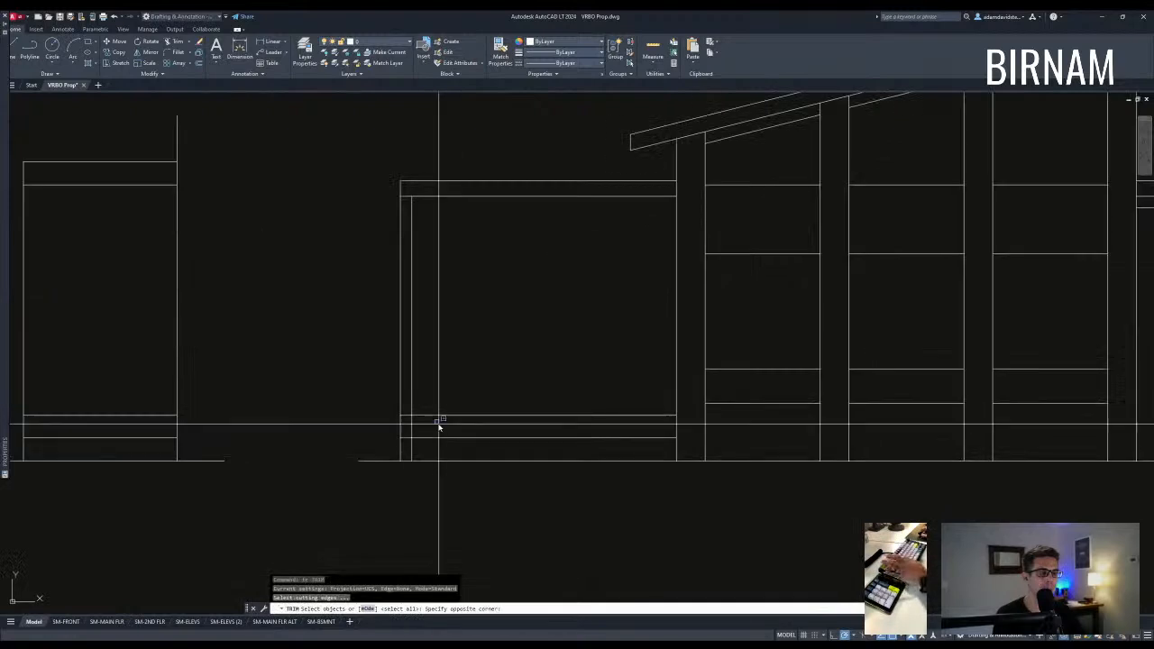
{"action": "left_click", "coordinate": [443, 447]}
{"action": "left_click", "coordinate": [391, 378]}
{"action": "key", "text": "Escape"}
{"action": "scroll", "coordinate": [535, 399], "scroll_direction": "down", "scroll_amount": 4}
{"action": "middle_click_drag", "start_coordinate": [558, 300], "coordinate": [558, 327]}
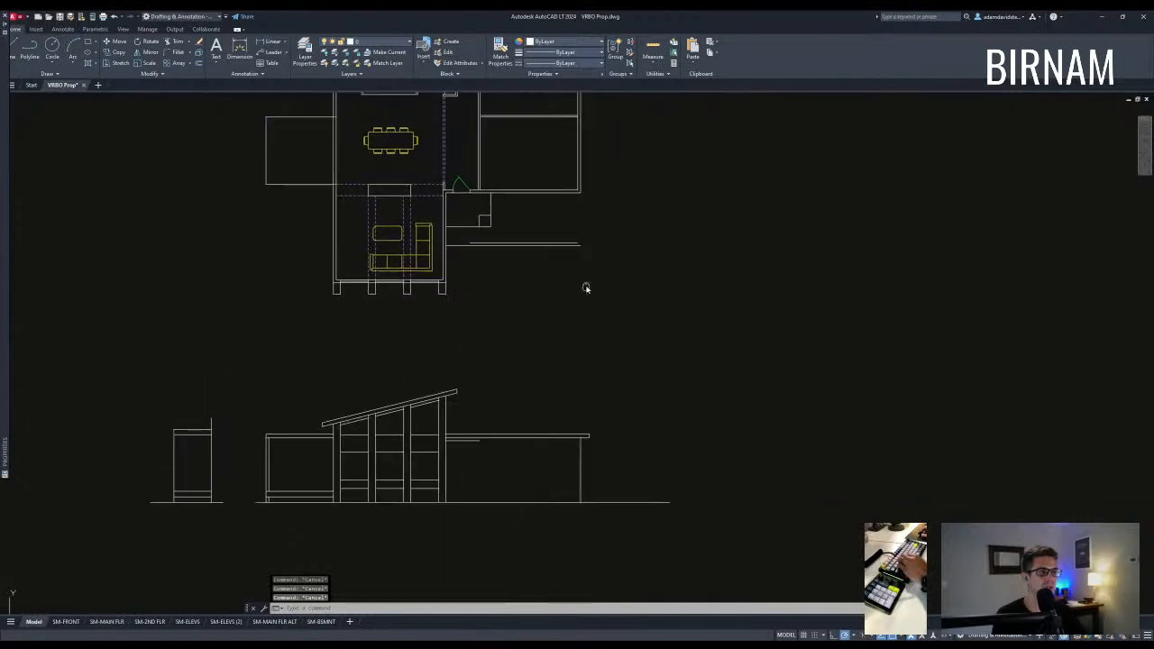
Draw a line from the entry's outer lower corner down to the lower front wall line and measure across the entry.
{"action": "scroll", "coordinate": [504, 229], "scroll_direction": "up", "scroll_amount": 4}
{"action": "key", "text": "l"}
{"action": "key", "text": "Return"}
{"action": "key", "text": "Escape"}
{"action": "key", "text": "Escape"}
{"action": "type", "text": "i"}
{"action": "key", "text": "Return"}
{"action": "left_click", "coordinate": [458, 307]}
{"action": "left_click", "coordinate": [346, 307]}
{"action": "key", "text": "Escape"}
{"action": "middle_click_drag", "start_coordinate": [402, 340], "coordinate": [411, 374]}
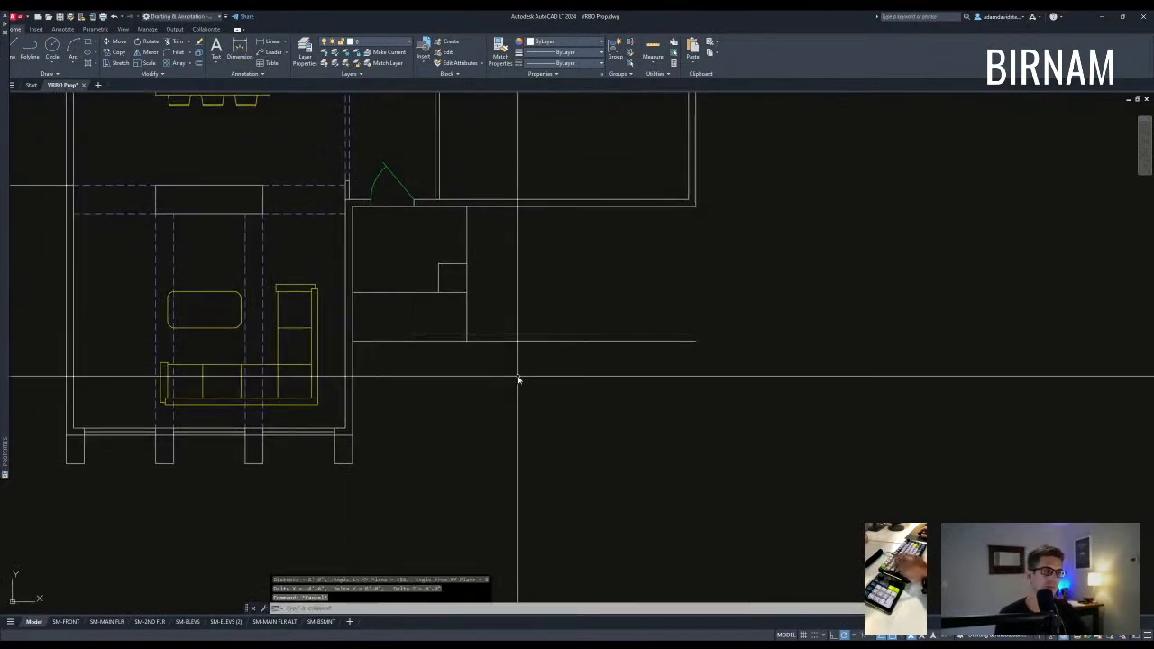
Offset the entry's side wall line 6 inches away from the entry and erase the leftover line piece below the entry.
{"action": "type", "text": "o"}
{"action": "key", "text": "Return"}
{"action": "type", "text": "6"}
{"action": "key", "text": "Return"}
{"action": "left_click", "coordinate": [492, 289]}
{"action": "key", "text": "Escape"}
{"action": "type", "text": "f"}
{"action": "key", "text": "Return"}
{"action": "left_click", "coordinate": [475, 285]}
{"action": "key", "text": "Escape"}
{"action": "left_click", "coordinate": [467, 321]}
{"action": "key", "text": "e"}
{"action": "key", "text": "Return"}
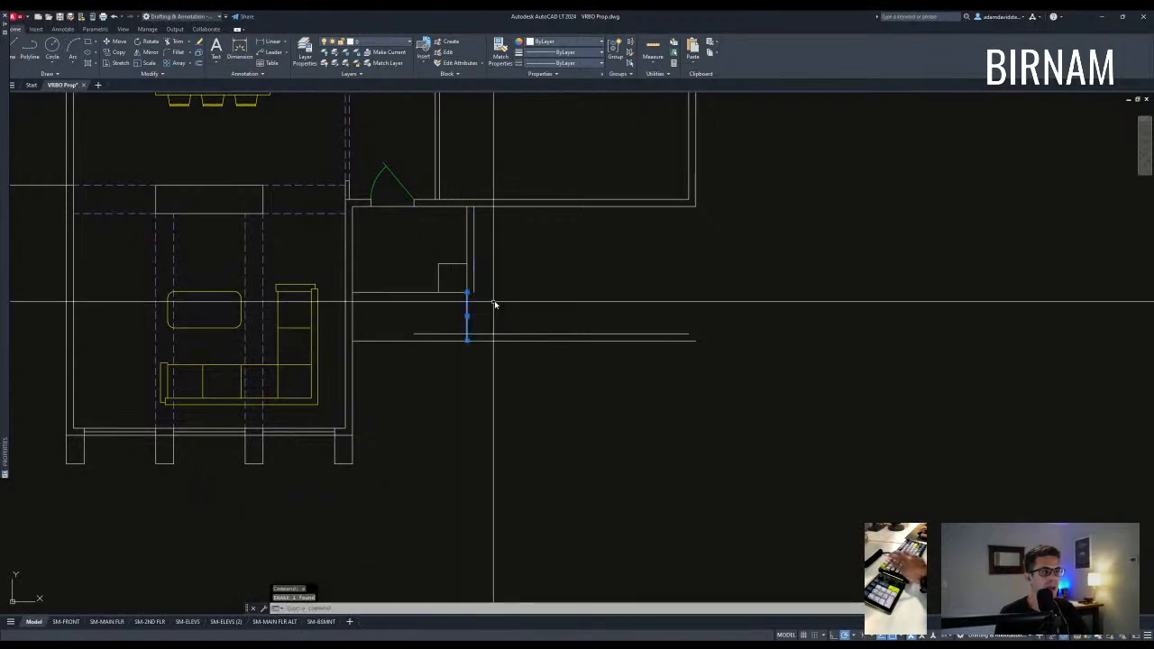
Fillet the entry's two side wall lines with the two lower front wall lines into a square wall corner.
{"action": "type", "text": "f"}
{"action": "key", "text": "Return"}
{"action": "left_click", "coordinate": [480, 333]}
{"action": "key", "text": "Return"}
{"action": "left_click", "coordinate": [466, 288]}
{"action": "left_click", "coordinate": [491, 340]}
{"action": "scroll", "coordinate": [599, 339], "scroll_direction": "down", "scroll_amount": 3}
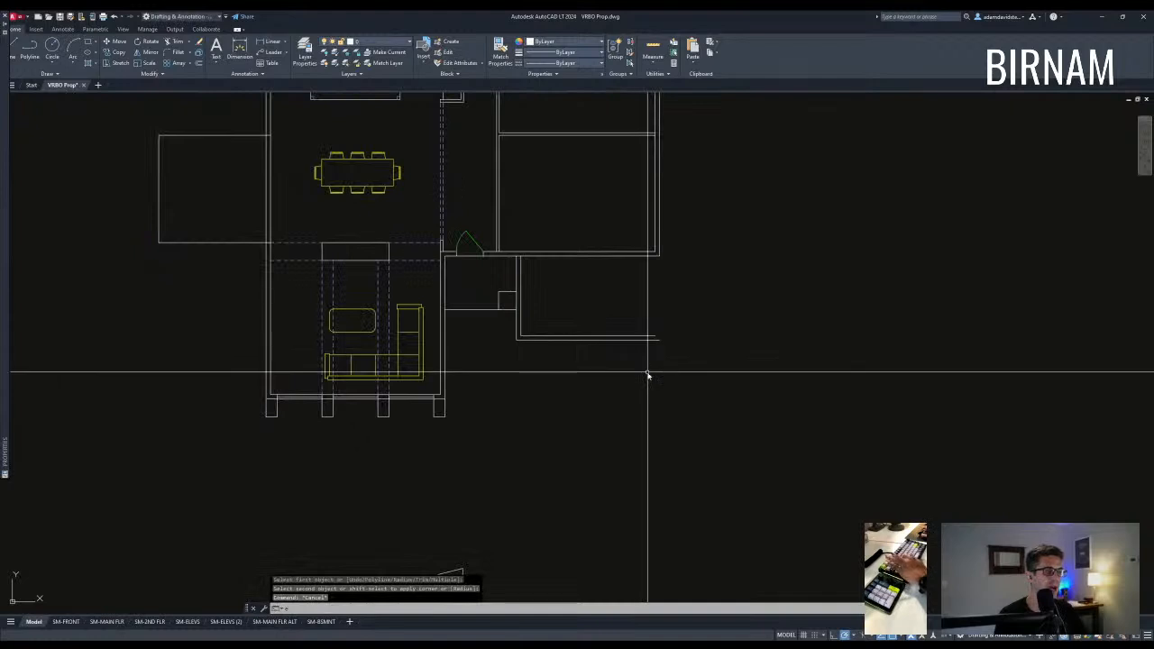
Extend both lines of the house's right exterior wall down to the new front wall.
{"action": "type", "text": "ex"}
{"action": "key", "text": "Return"}
{"action": "left_click", "coordinate": [655, 355]}
{"action": "left_click", "coordinate": [641, 333]}
{"action": "left_click", "coordinate": [648, 264]}
{"action": "key", "text": "Escape"}
{"action": "middle_click_drag", "start_coordinate": [605, 310], "coordinate": [591, 315]}
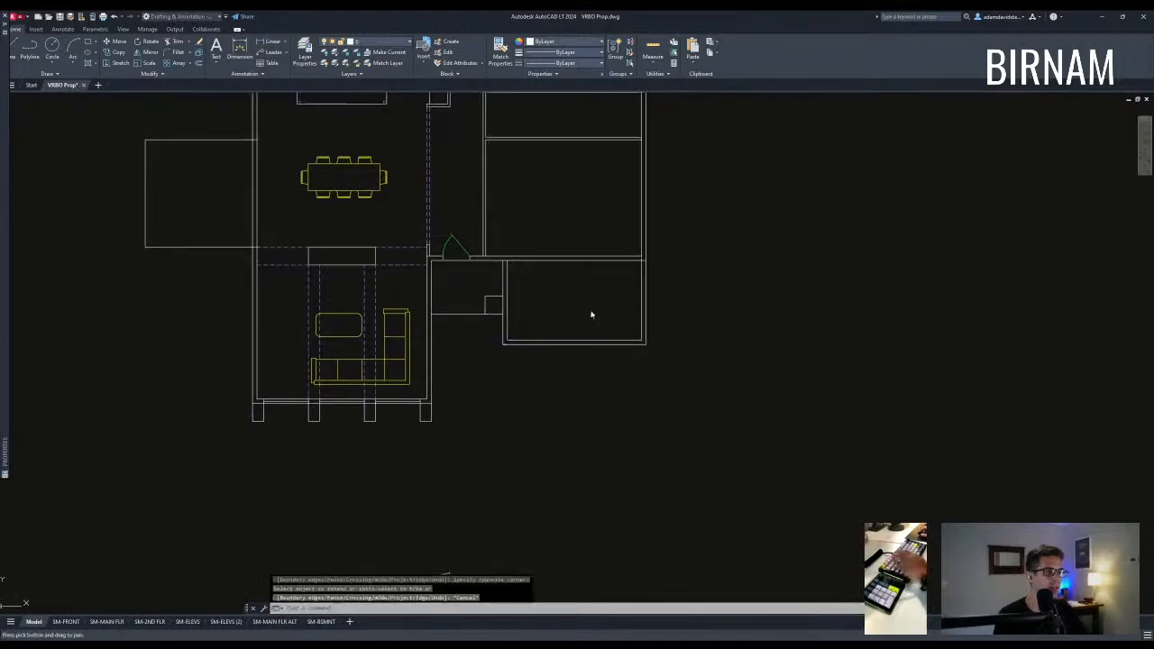
Fillet the old front wall with the entry's side wall, removing the wall stretch that crosses the enlarged room.
{"action": "type", "text": "f"}
{"action": "key", "text": "Return"}
{"action": "left_click", "coordinate": [501, 264]}
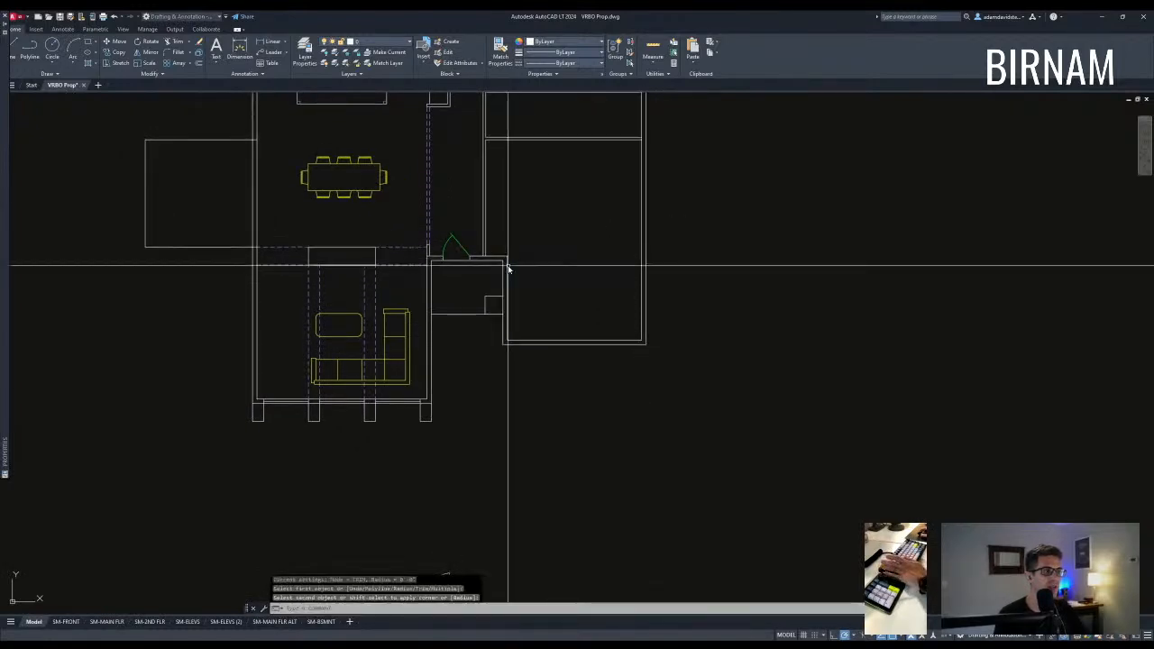
Offset the enlarged room's inner front wall line 14 feet into the plan, and offset the result 3.5 inches for a partition.
{"action": "middle_click_drag", "start_coordinate": [508, 265], "coordinate": [493, 275]}
{"action": "type", "text": "ff"}
{"action": "key", "text": "Return"}
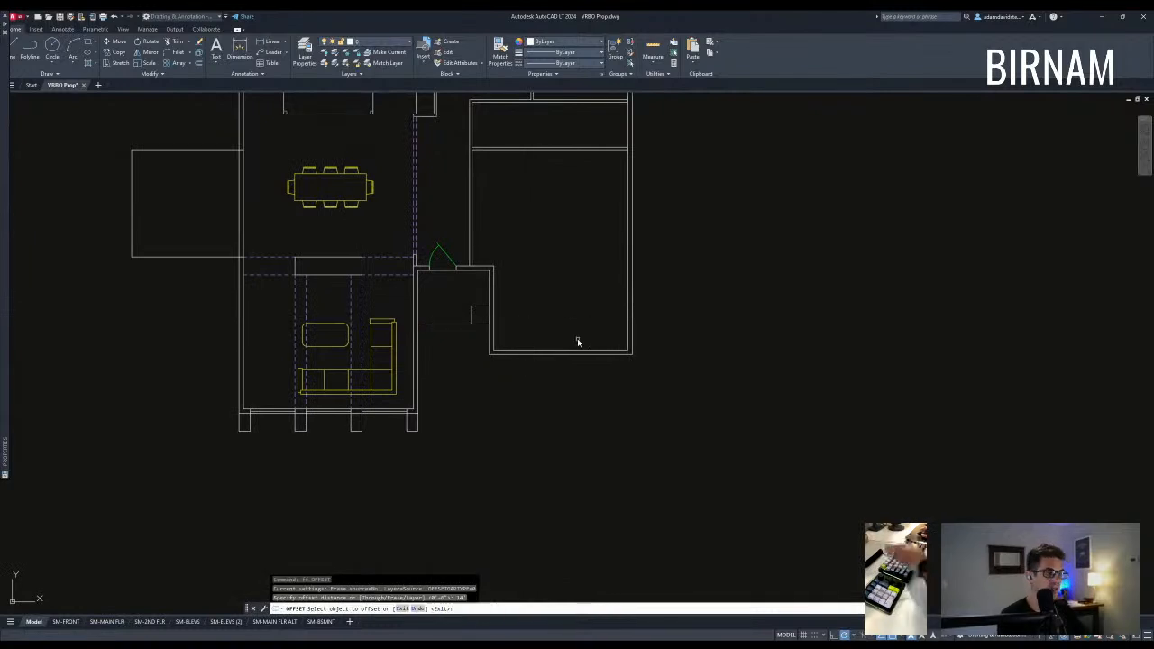
{"action": "key", "text": "Escape"}
{"action": "middle_click_drag", "start_coordinate": [575, 280], "coordinate": [532, 358]}
{"action": "type", "text": "f"}
{"action": "key", "text": "Return"}
{"action": "key", "text": "Escape"}
{"action": "key", "text": "Escape"}
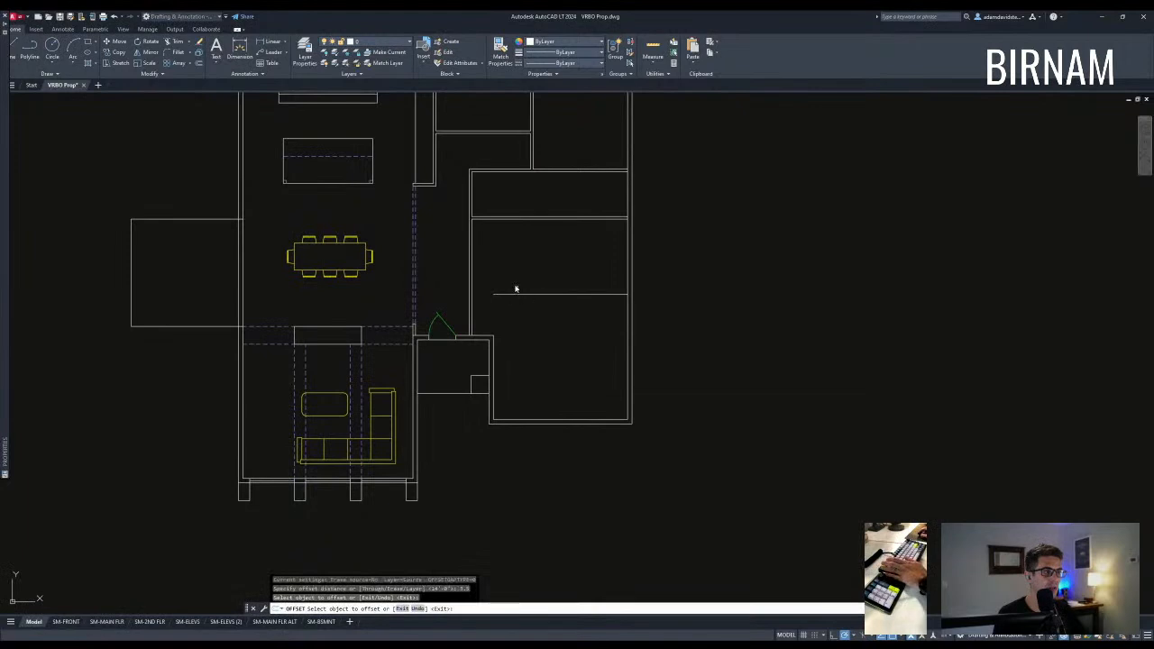
{"action": "key", "text": "Escape"}
Stretch the entry's front line and corner column down to the outer face of the new front wall.
{"action": "scroll", "coordinate": [505, 361], "scroll_direction": "up", "scroll_amount": 3}
{"action": "type", "text": "s"}
{"action": "key", "text": "Return"}
{"action": "left_click", "coordinate": [532, 309]}
{"action": "left_click", "coordinate": [462, 351]}
{"action": "key", "text": "Return"}
{"action": "left_click", "coordinate": [466, 330]}
{"action": "left_click", "coordinate": [466, 407]}
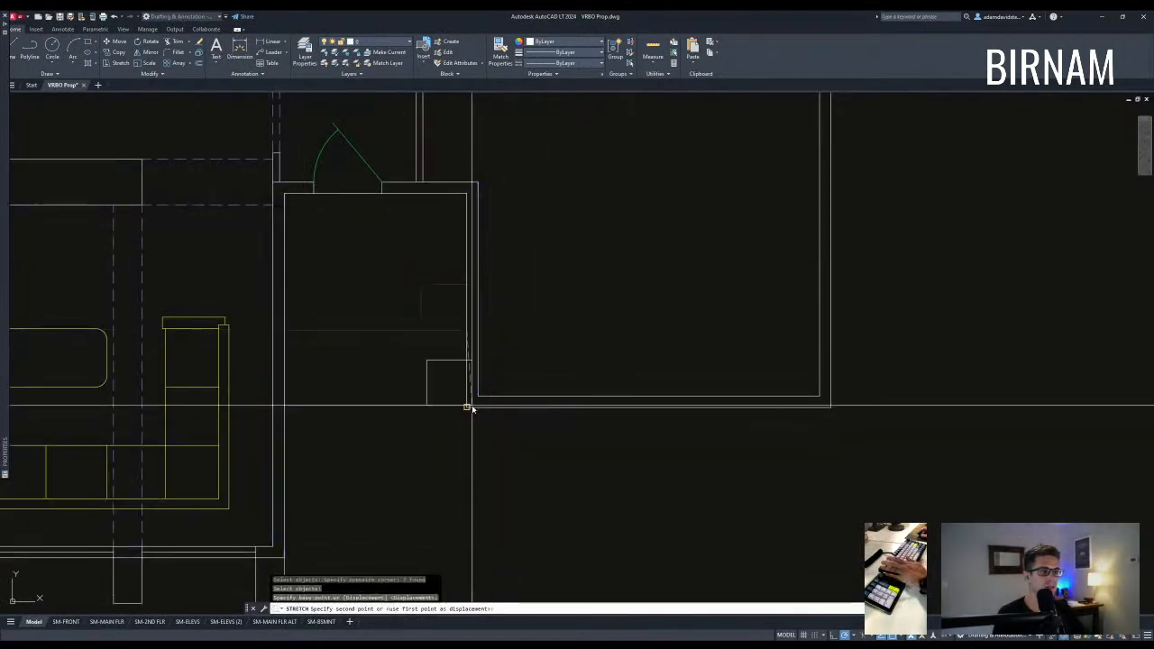
{"action": "key", "text": "Escape"}
Move the entry's column and front line back from the outer wall face and copy the front line 6 inches inward.
{"action": "scroll", "coordinate": [463, 428], "scroll_direction": "down", "scroll_amount": 2}
{"action": "left_click", "coordinate": [497, 391]}
{"action": "left_click", "coordinate": [527, 363]}
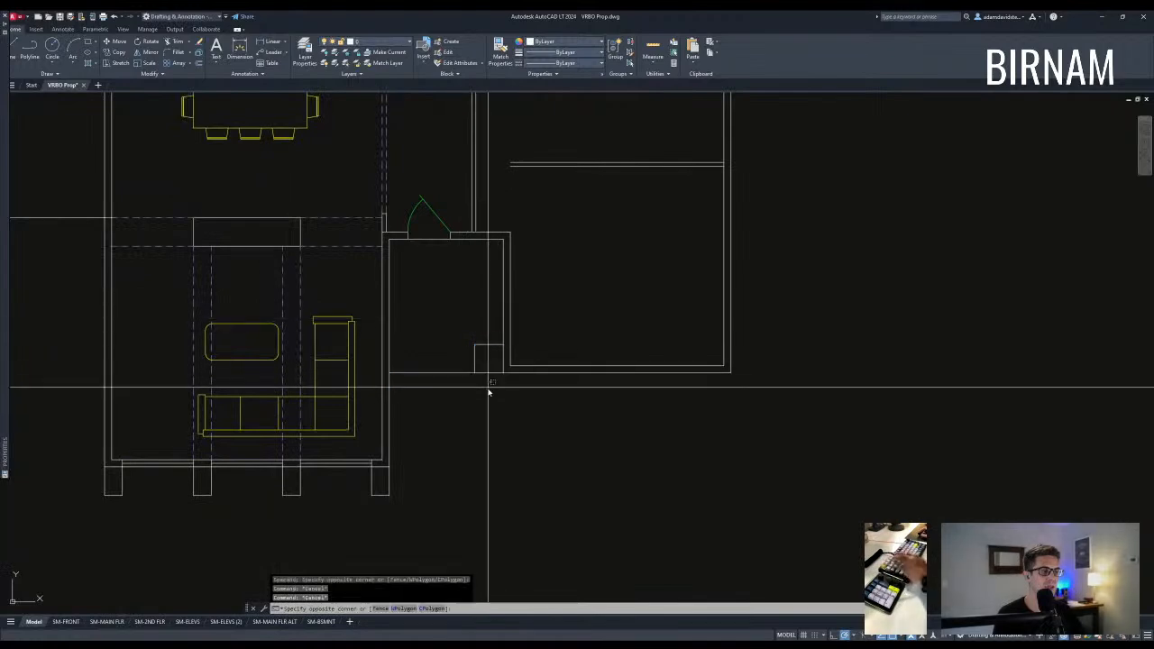
{"action": "left_click", "coordinate": [559, 312]}
{"action": "type", "text": "l"}
{"action": "key", "text": "Return"}
{"action": "scroll", "coordinate": [574, 296], "scroll_direction": "down", "scroll_amount": 2}
{"action": "key", "text": "Escape"}
{"action": "key", "text": "Escape"}
{"action": "left_click", "coordinate": [605, 302]}
{"action": "left_click", "coordinate": [502, 276]}
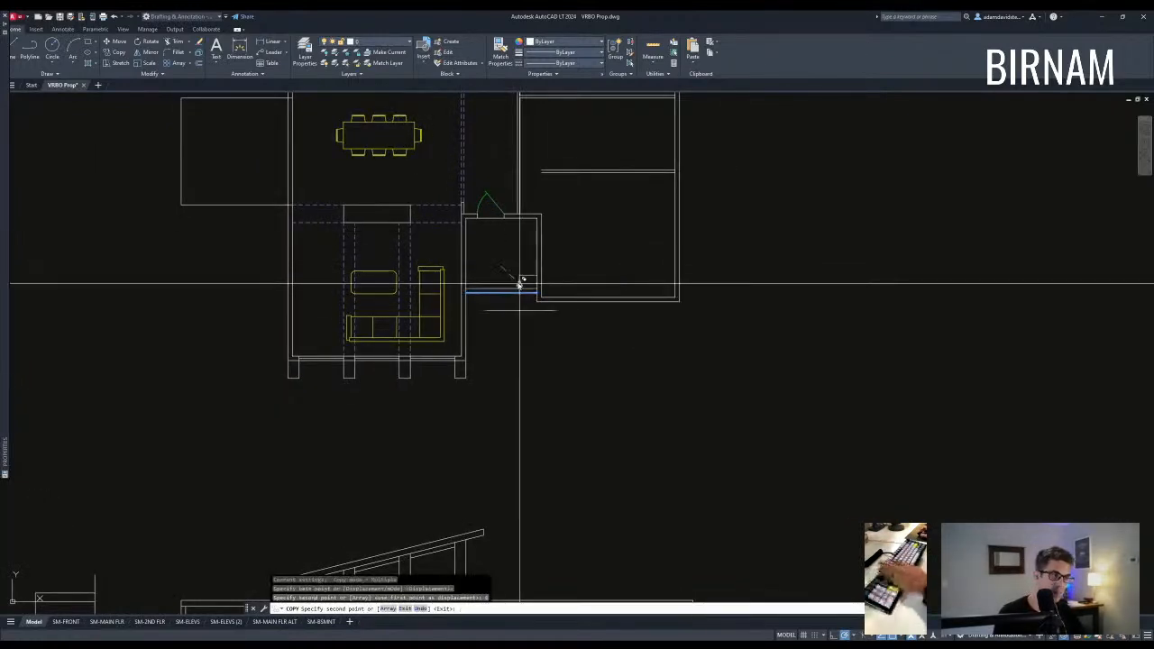
Trim the entry's front line where it passes through the column and remove the superfluous outer front line.
{"action": "scroll", "coordinate": [502, 259], "scroll_direction": "up", "scroll_amount": 5}
{"action": "key", "text": "Escape"}
{"action": "type", "text": "tr"}
{"action": "key", "text": "Return"}
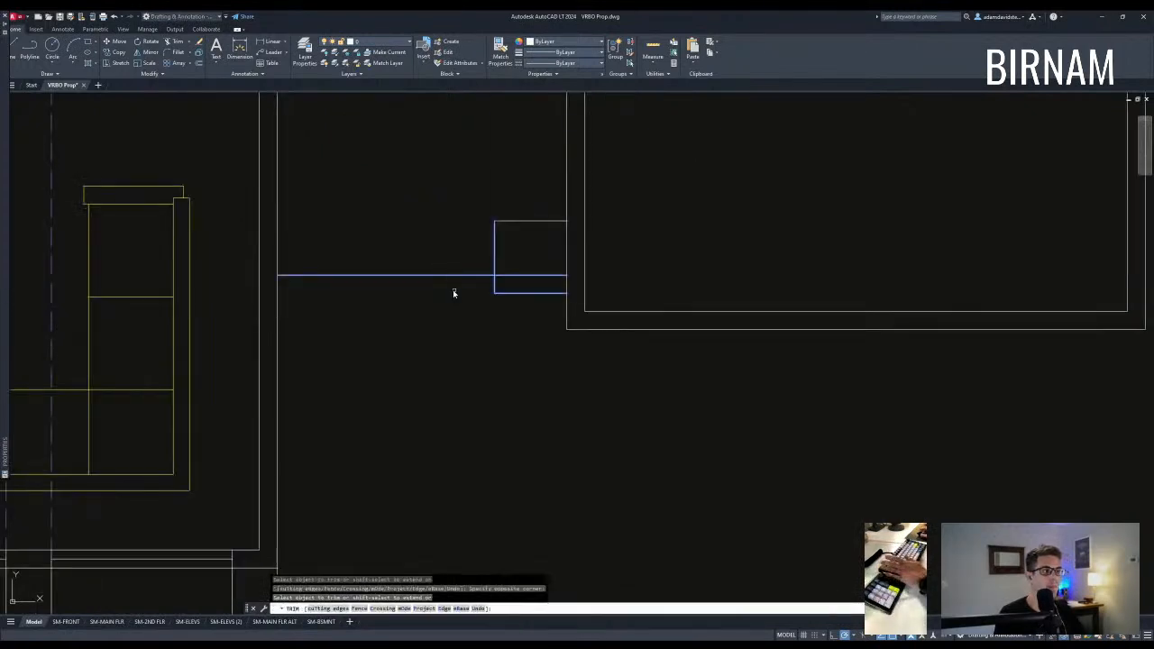
{"action": "key", "text": "Escape"}
Project both edges of the entry column from the plan down to the ground line of the front elevation.
{"action": "type", "text": "l"}
{"action": "key", "text": "Return"}
{"action": "scroll", "coordinate": [523, 288], "scroll_direction": "down", "scroll_amount": 3}
{"action": "left_click", "coordinate": [528, 302]}
{"action": "scroll", "coordinate": [533, 308], "scroll_direction": "down", "scroll_amount": 4}
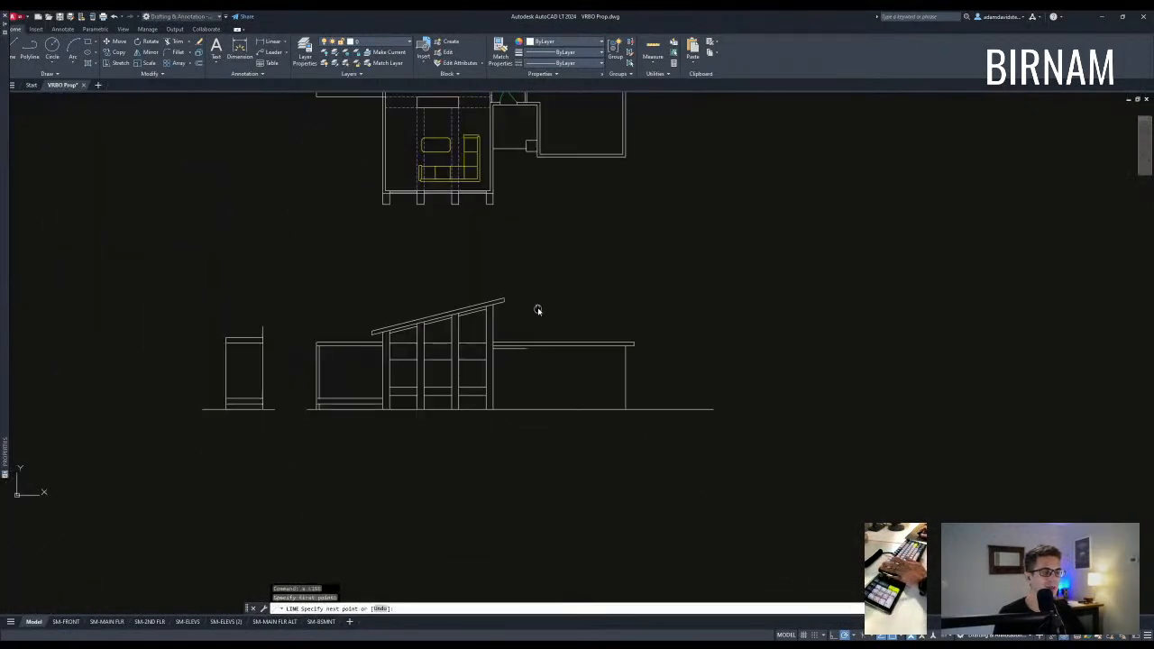
{"action": "key", "text": "Escape"}
{"action": "key", "text": "Escape"}
{"action": "key", "text": "Escape"}
{"action": "middle_click_drag", "start_coordinate": [566, 227], "coordinate": [553, 276]}
{"action": "type", "text": "a"}
{"action": "key", "text": "Return"}
{"action": "left_click", "coordinate": [525, 208]}
{"action": "key", "text": "Escape"}
{"action": "key", "text": "Escape"}
{"action": "scroll", "coordinate": [529, 422], "scroll_direction": "up", "scroll_amount": 4}
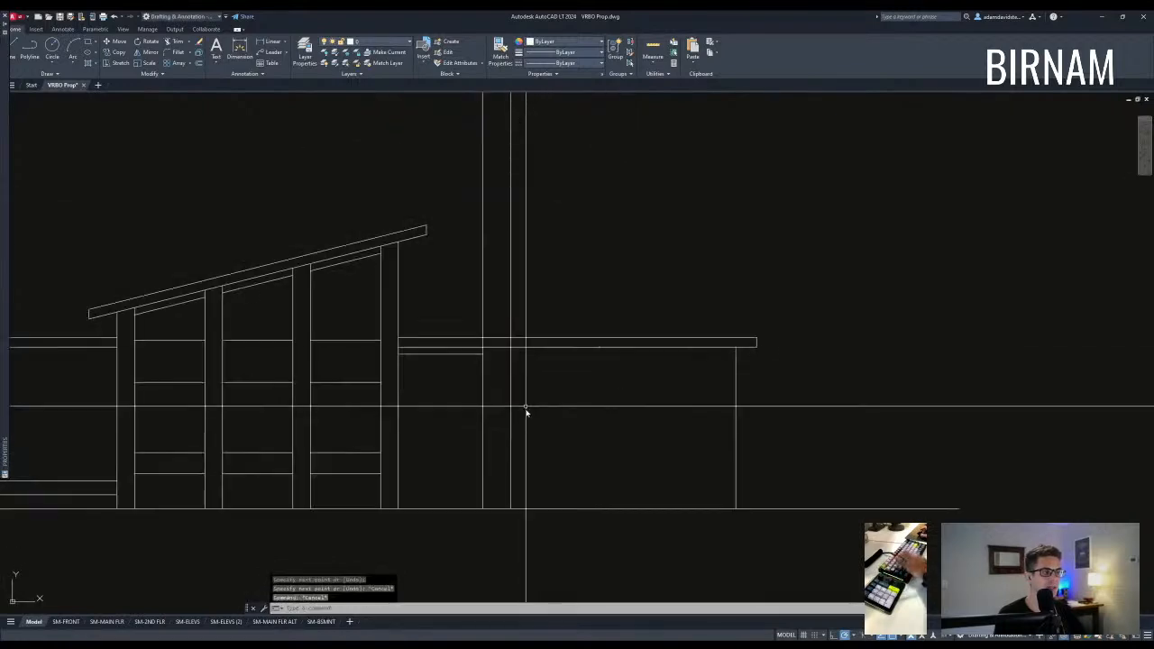
Trim the projected column lines above the underside of the flat roof in the front elevation.
{"action": "left_click", "coordinate": [524, 361]}
{"action": "left_click", "coordinate": [465, 345]}
{"action": "key", "text": "Return"}
{"action": "left_click", "coordinate": [548, 311]}
{"action": "left_click", "coordinate": [469, 302]}
{"action": "key", "text": "Escape"}
{"action": "scroll", "coordinate": [531, 351], "scroll_direction": "down", "scroll_amount": 2}
{"action": "scroll", "coordinate": [541, 379], "scroll_direction": "down", "scroll_amount": 2}
{"action": "key", "text": "Escape"}
{"action": "key", "text": "Escape"}
{"action": "key", "text": "Escape"}
Copy the two hallway wall lines over to line up with the entry's side wall corner.
{"action": "scroll", "coordinate": [541, 202], "scroll_direction": "up", "scroll_amount": 4}
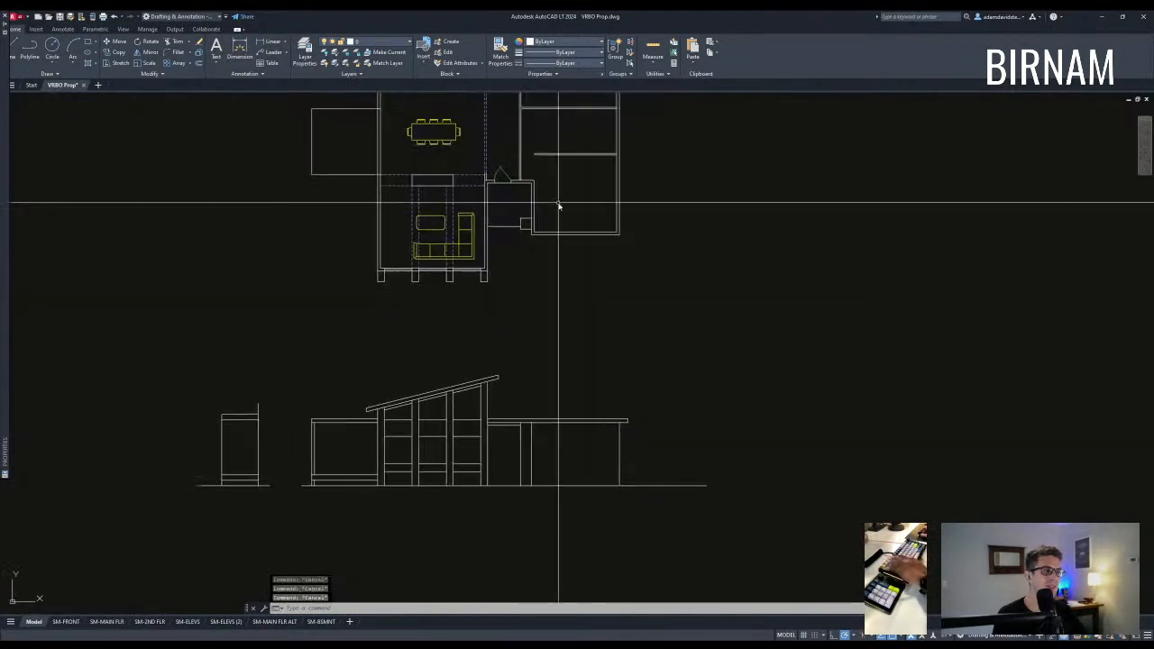
{"action": "middle_click_drag", "start_coordinate": [537, 202], "coordinate": [515, 328]}
{"action": "left_click", "coordinate": [461, 343]}
{"action": "type", "text": "co"}
{"action": "key", "text": "Return"}
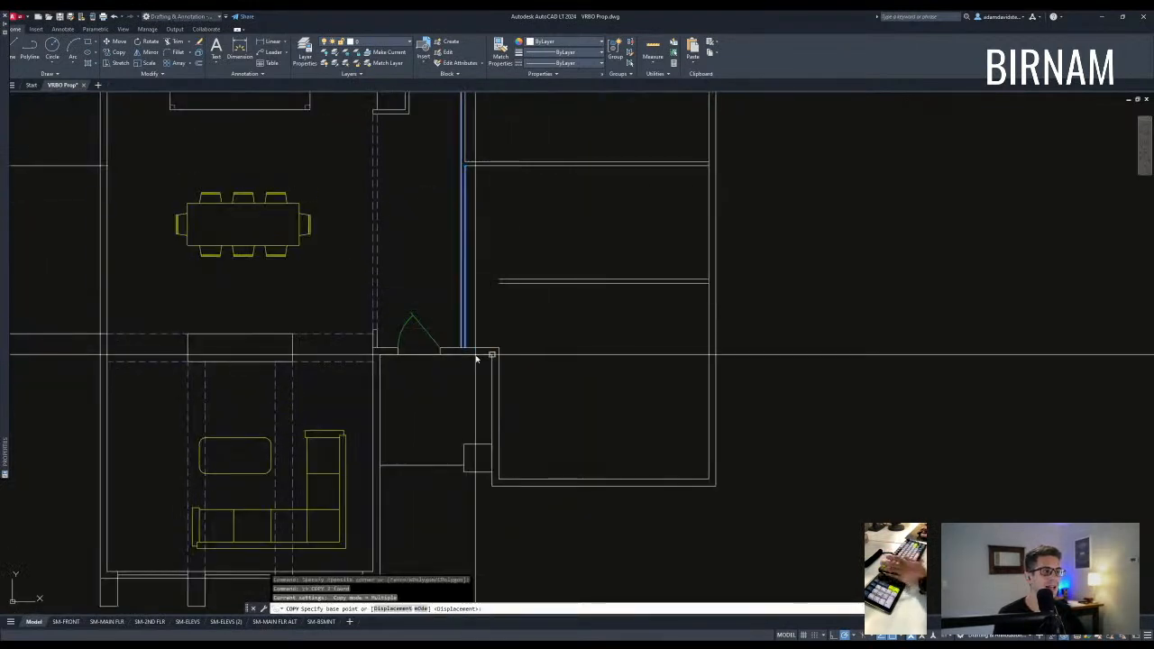
{"action": "left_click", "coordinate": [497, 343]}
{"action": "scroll", "coordinate": [533, 382], "scroll_direction": "down", "scroll_amount": 3}
{"action": "key", "text": "Escape"}
{"action": "scroll", "coordinate": [501, 341], "scroll_direction": "up", "scroll_amount": 3}
{"action": "middle_click_drag", "start_coordinate": [509, 344], "coordinate": [504, 332]}
Measure the distance between the hallway wall and the copied wall beside the enlarged room.
{"action": "key", "text": "Escape"}
{"action": "key", "text": "Escape"}
{"action": "scroll", "coordinate": [513, 412], "scroll_direction": "down", "scroll_amount": 3}
{"action": "scroll", "coordinate": [520, 417], "scroll_direction": "up", "scroll_amount": 4}
{"action": "type", "text": "di"}
{"action": "key", "text": "Return"}
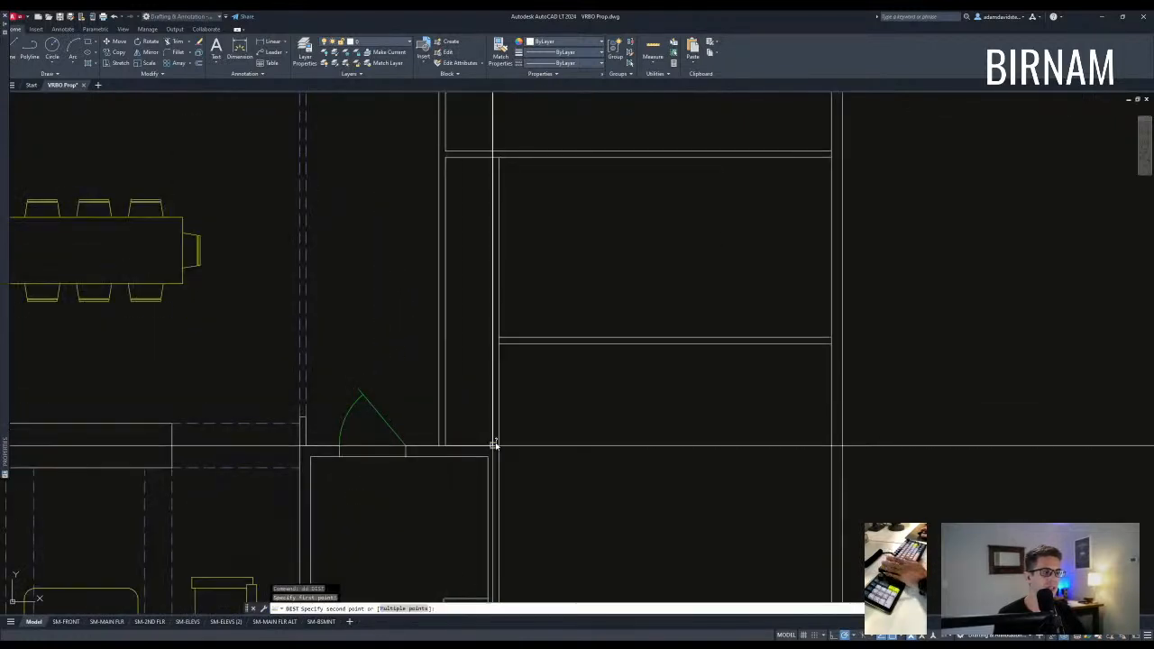
{"action": "left_click", "coordinate": [494, 444]}
{"action": "key", "text": "Escape"}
Extend both lines of the enlarged room's upper partition across to the hallway wall.
{"action": "key", "text": "Escape"}
{"action": "scroll", "coordinate": [497, 394], "scroll_direction": "down", "scroll_amount": 3}
{"action": "scroll", "coordinate": [538, 340], "scroll_direction": "up", "scroll_amount": 4}
{"action": "type", "text": "ex"}
{"action": "key", "text": "Return"}
{"action": "left_click", "coordinate": [485, 309]}
{"action": "scroll", "coordinate": [544, 312], "scroll_direction": "up", "scroll_amount": 4}
{"action": "key", "text": "Escape"}
Trim the copied wall lines above the partition and clear the overlapping line pieces at the partition's wall junctions.
{"action": "type", "text": "tr"}
{"action": "key", "text": "Return"}
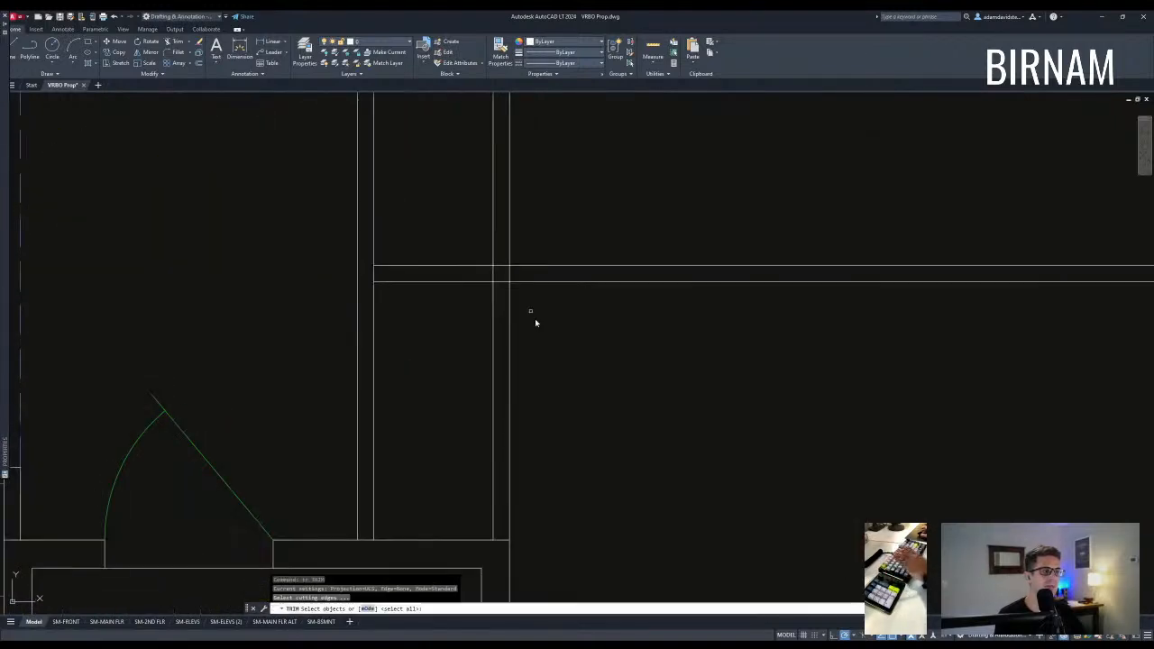
{"action": "key", "text": "Escape"}
{"action": "scroll", "coordinate": [514, 294], "scroll_direction": "up", "scroll_amount": 2}
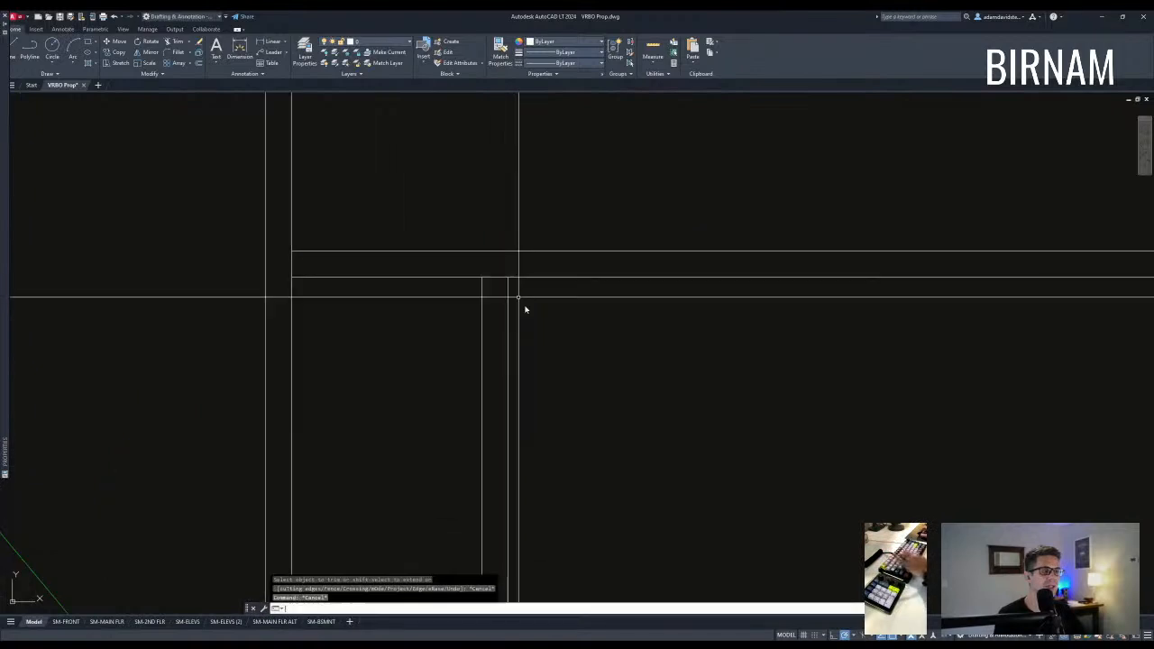
{"action": "left_click", "coordinate": [535, 300]}
{"action": "key", "text": "Return"}
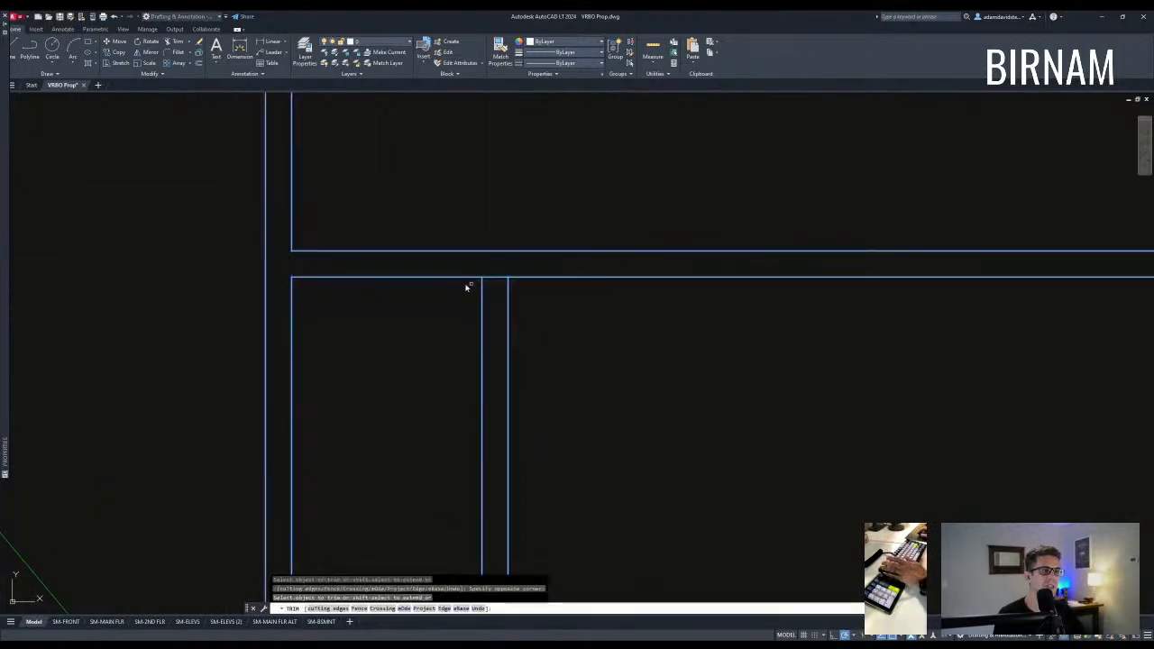
{"action": "key", "text": "Escape"}
{"action": "key", "text": "Escape"}
{"action": "key", "text": "Escape"}
{"action": "scroll", "coordinate": [492, 275], "scroll_direction": "down", "scroll_amount": 5}
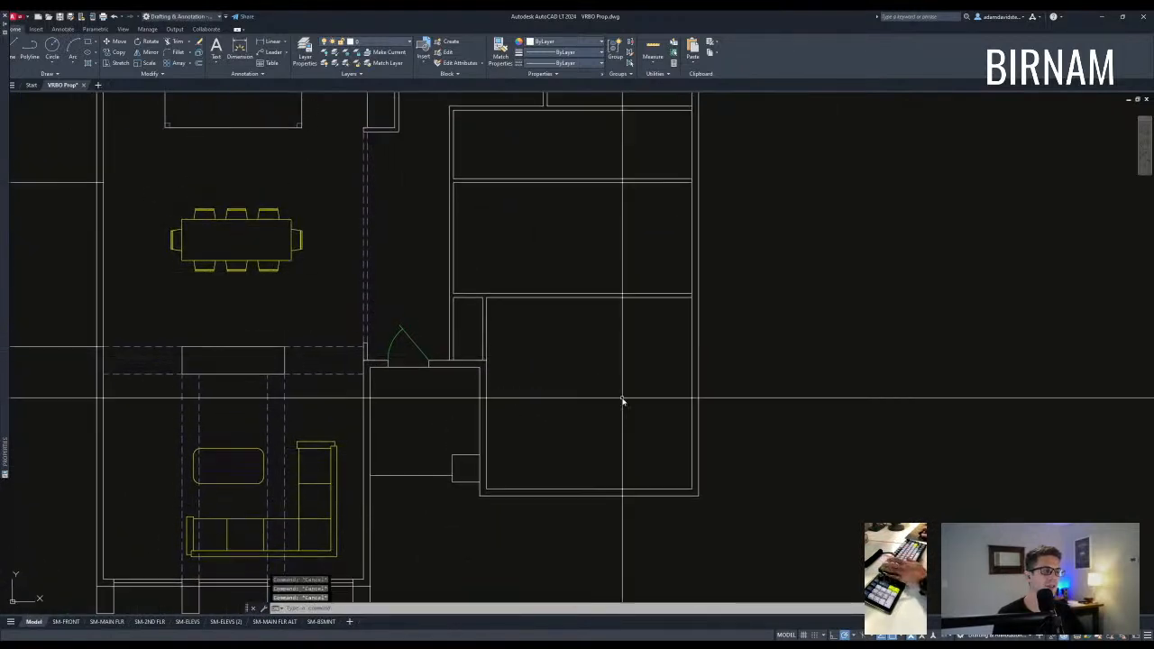
Add a short vertical partition line above the enlarged room, 48 inches from its closet wall, and offset it 3.5 inches.
{"action": "scroll", "coordinate": [623, 402], "scroll_direction": "up", "scroll_amount": 1}
{"action": "type", "text": "o"}
{"action": "key", "text": "Return"}
{"action": "type", "text": "48"}
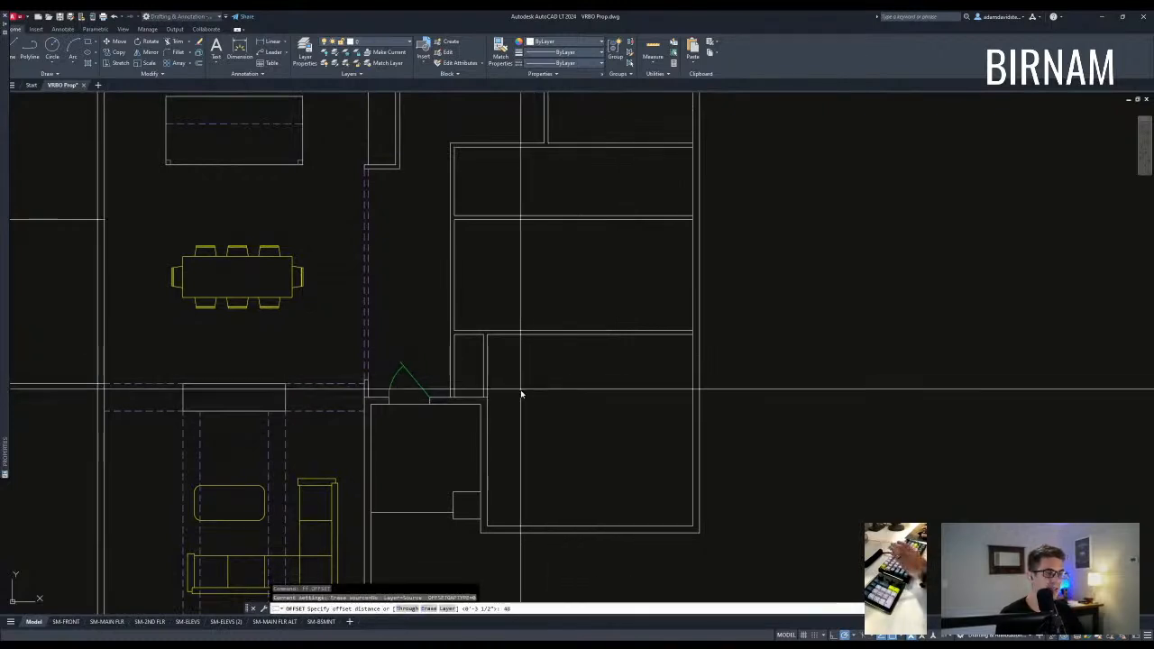
{"action": "key", "text": "Escape"}
{"action": "key", "text": "Escape"}
{"action": "left_click", "coordinate": [553, 389]}
{"action": "left_click", "coordinate": [533, 377]}
{"action": "left_click", "coordinate": [535, 379]}
{"action": "left_click", "coordinate": [544, 402]}
{"action": "left_click", "coordinate": [542, 397]}
{"action": "left_click", "coordinate": [549, 267]}
{"action": "key", "text": "Escape"}
{"action": "key", "text": "Escape"}
{"action": "key", "text": "Escape"}
{"action": "middle_click_drag", "start_coordinate": [580, 337], "coordinate": [580, 348]}
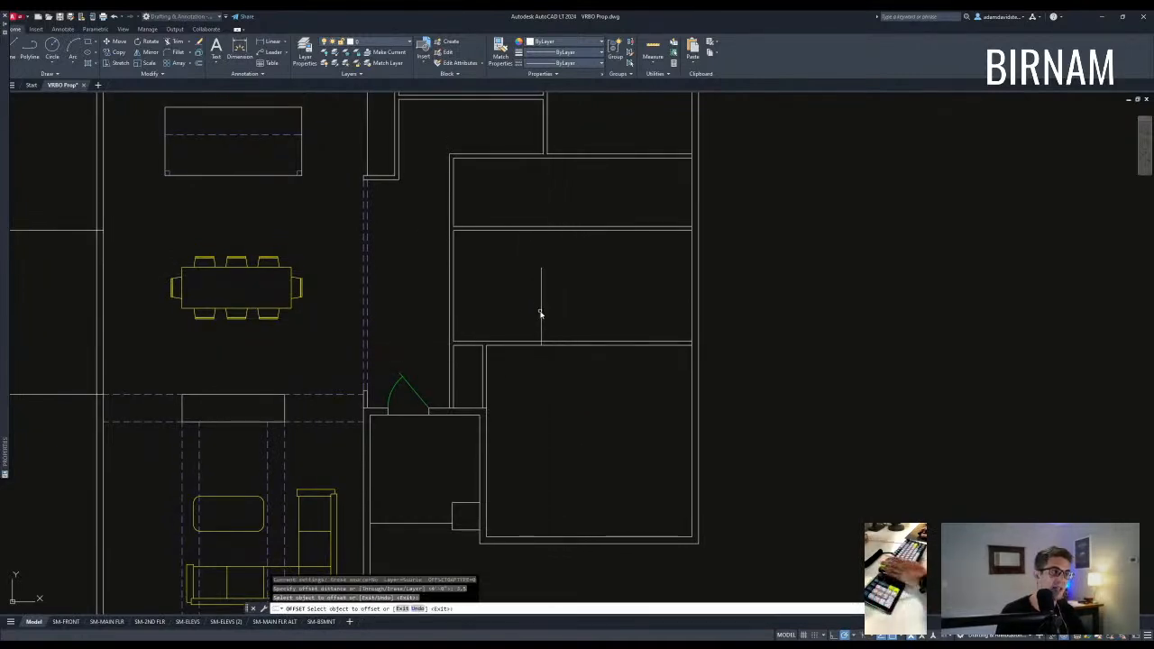
{"action": "key", "text": "Escape"}
Trim the overlapping line pieces where the short vertical partition meets the enlarged room's upper partition.
{"action": "scroll", "coordinate": [552, 377], "scroll_direction": "up", "scroll_amount": 2}
{"action": "type", "text": "tr"}
{"action": "key", "text": "Return"}
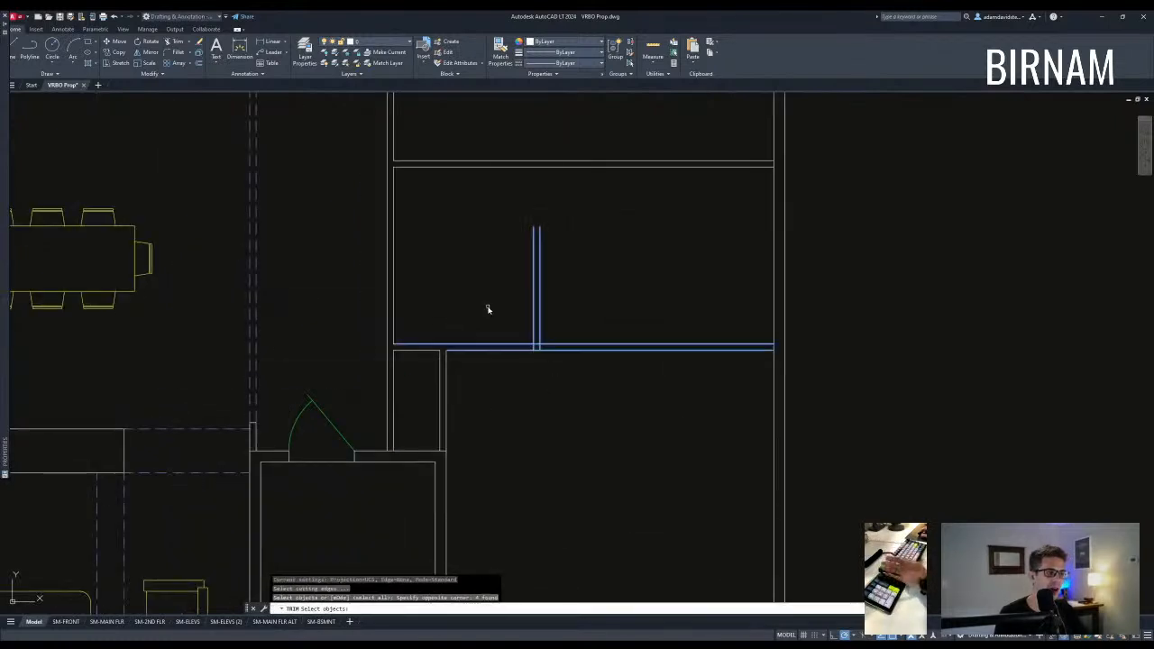
{"action": "key", "text": "Return"}
{"action": "scroll", "coordinate": [537, 351], "scroll_direction": "up", "scroll_amount": 3}
{"action": "key", "text": "Escape"}
Offset the upper partition line beside the short vertical partition 48 inches upward, and offset the new line again to give the wall thickness.
{"action": "scroll", "coordinate": [556, 306], "scroll_direction": "down", "scroll_amount": 4}
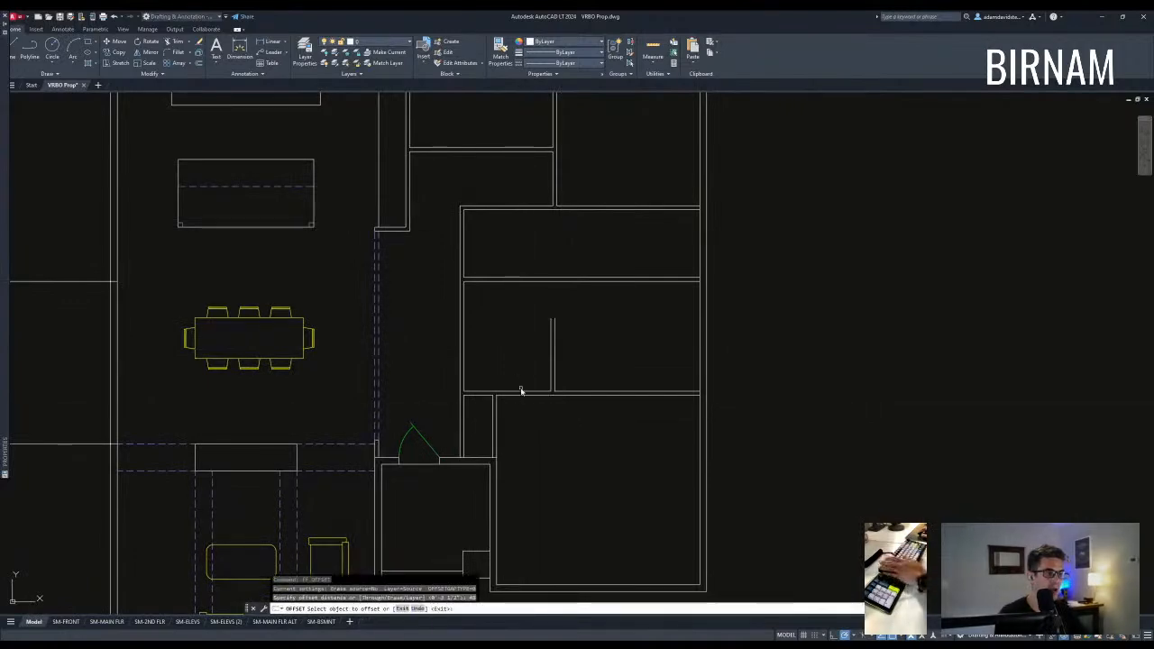
{"action": "left_click", "coordinate": [533, 369]}
{"action": "key", "text": "Escape"}
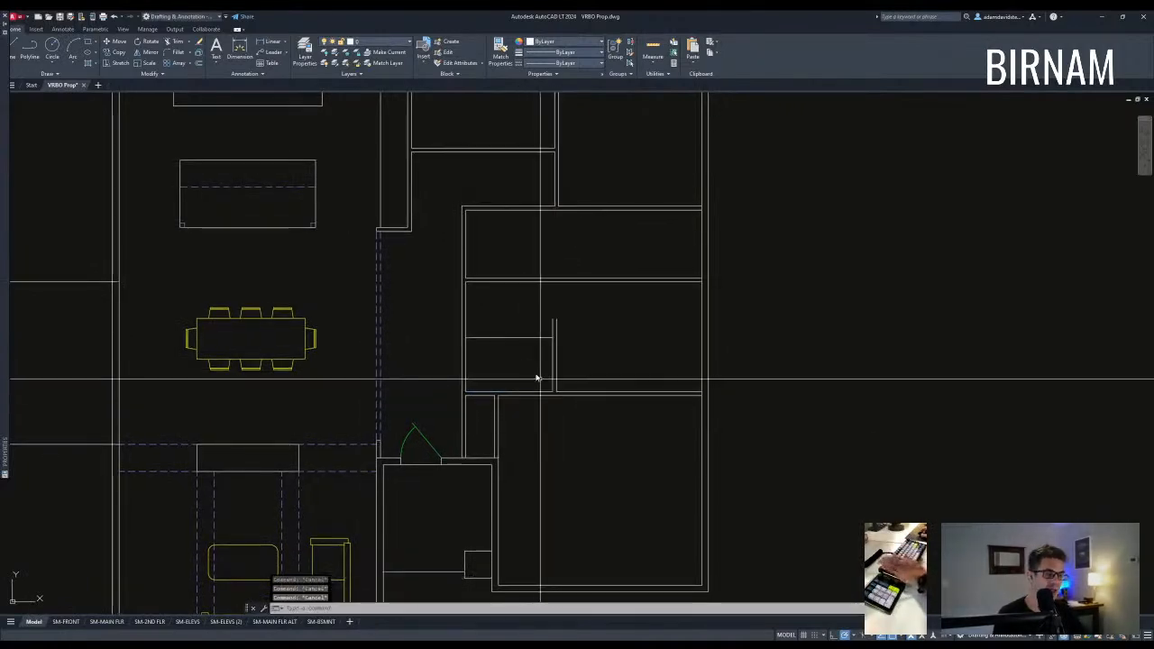
{"action": "key", "text": "Return"}
{"action": "key", "text": "Return"}
{"action": "key", "text": "Escape"}
Fillet the inner and outer corners between the new horizontal wall and the short vertical partition.
{"action": "scroll", "coordinate": [510, 334], "scroll_direction": "up", "scroll_amount": 5}
{"action": "type", "text": "f"}
{"action": "key", "text": "Return"}
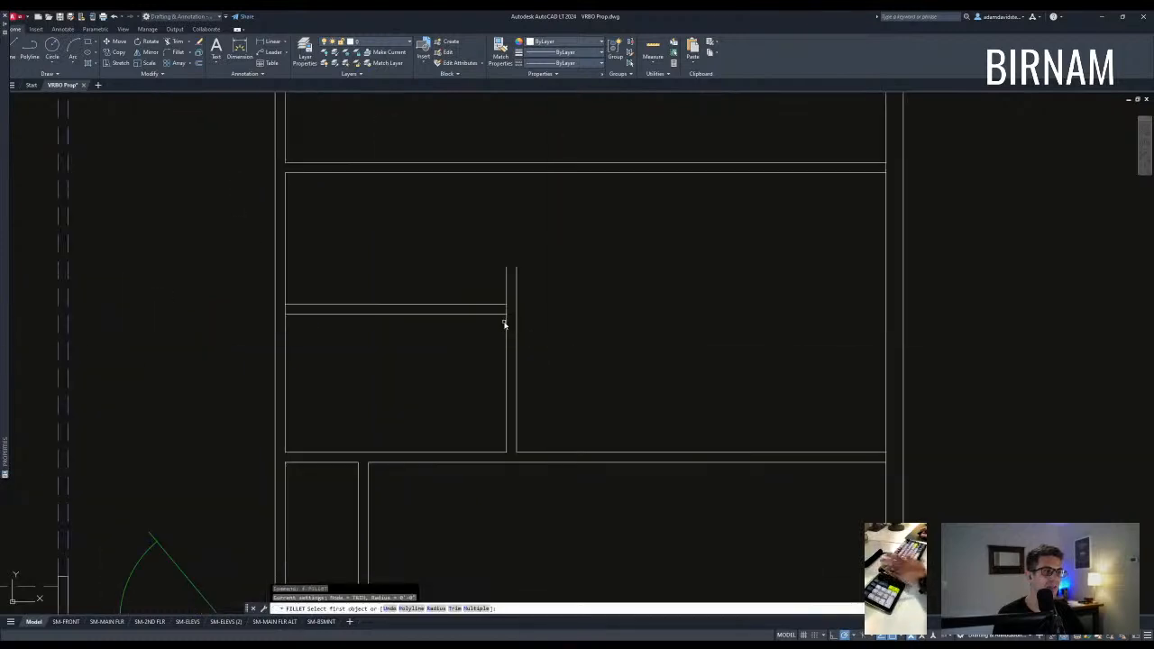
{"action": "left_click", "coordinate": [498, 315]}
{"action": "key", "text": "Return"}
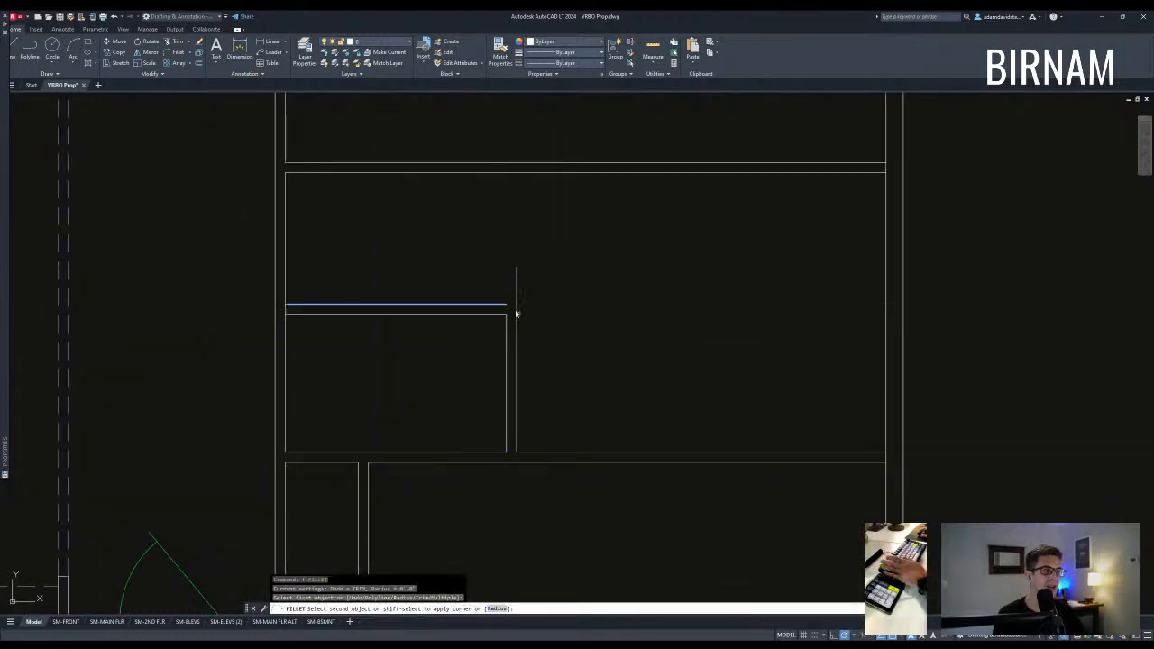
Trim the hallway wall's inner line between the two lines of the new nook wall.
{"action": "middle_click_drag", "start_coordinate": [466, 356], "coordinate": [564, 365]}
{"action": "type", "text": "tr"}
{"action": "key", "text": "Return"}
{"action": "left_click", "coordinate": [451, 331]}
{"action": "left_click", "coordinate": [349, 298]}
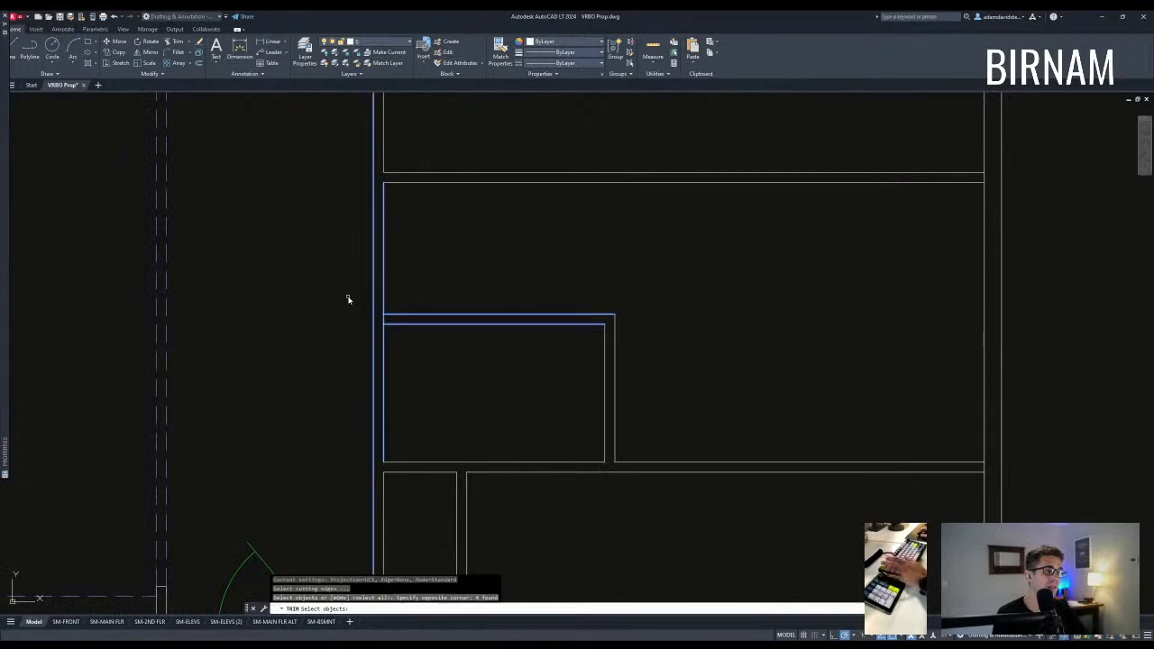
{"action": "key", "text": "Escape"}
{"action": "scroll", "coordinate": [497, 407], "scroll_direction": "down", "scroll_amount": 5}
{"action": "left_click", "coordinate": [597, 425]}
{"action": "key", "text": "Escape"}
{"action": "key", "text": "Escape"}
Extend the nook's two facing horizontal wall lines to the outer line of the hallway wall.
{"action": "type", "text": "ex"}
{"action": "scroll", "coordinate": [455, 329], "scroll_direction": "up", "scroll_amount": 5}
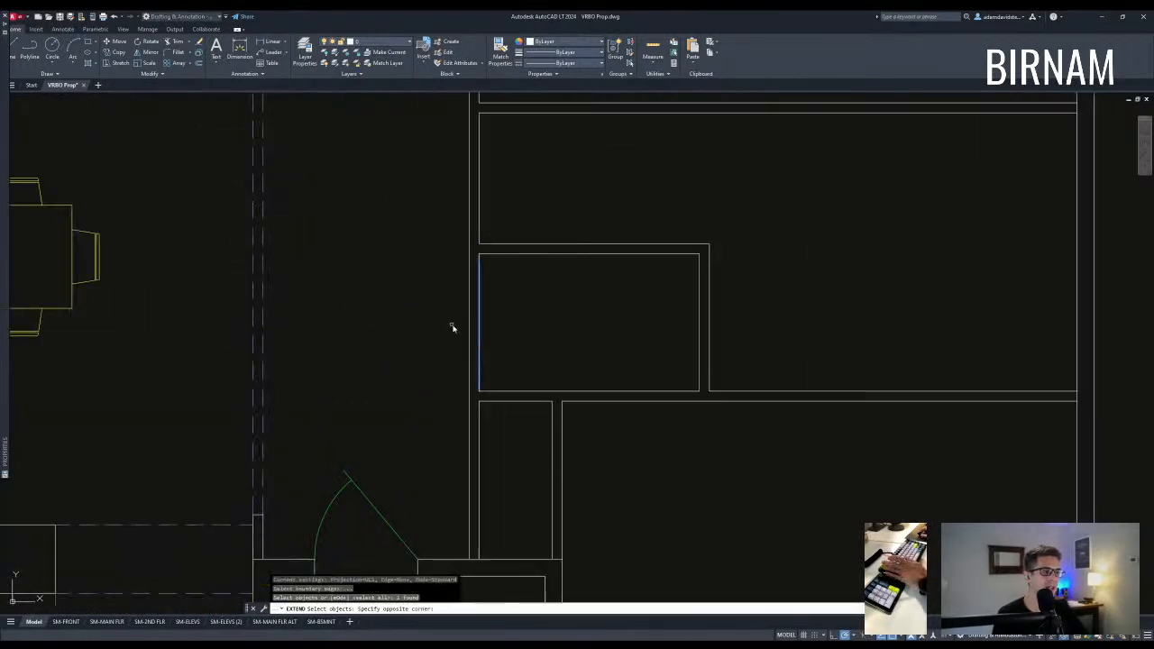
{"action": "key", "text": "Return"}
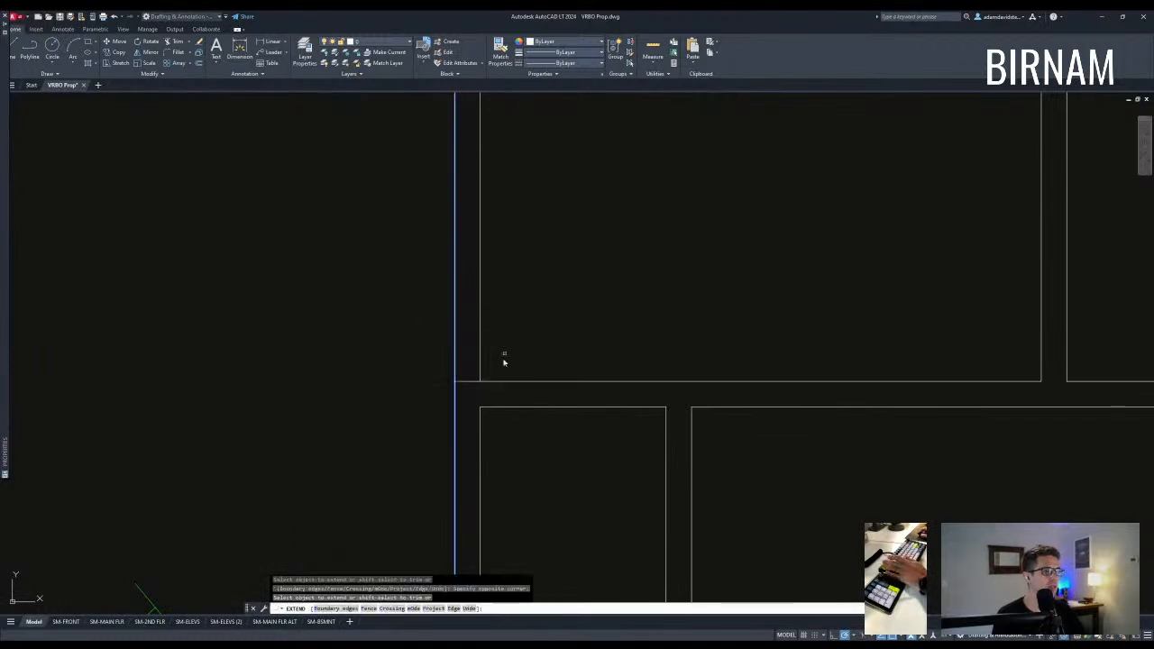
{"action": "scroll", "coordinate": [553, 370], "scroll_direction": "down", "scroll_amount": 5}
{"action": "scroll", "coordinate": [556, 273], "scroll_direction": "up", "scroll_amount": 3}
{"action": "left_click", "coordinate": [551, 270]}
{"action": "key", "text": "Escape"}
{"action": "key", "text": "Escape"}
Trim the hallway wall lines at the corners of the nook's opening.
{"action": "scroll", "coordinate": [548, 392], "scroll_direction": "down", "scroll_amount": 4}
{"action": "type", "text": "t"}
{"action": "key", "text": "Return"}
{"action": "left_click", "coordinate": [529, 395]}
{"action": "key", "text": "Escape"}
{"action": "type", "text": "tr"}
{"action": "key", "text": "Return"}
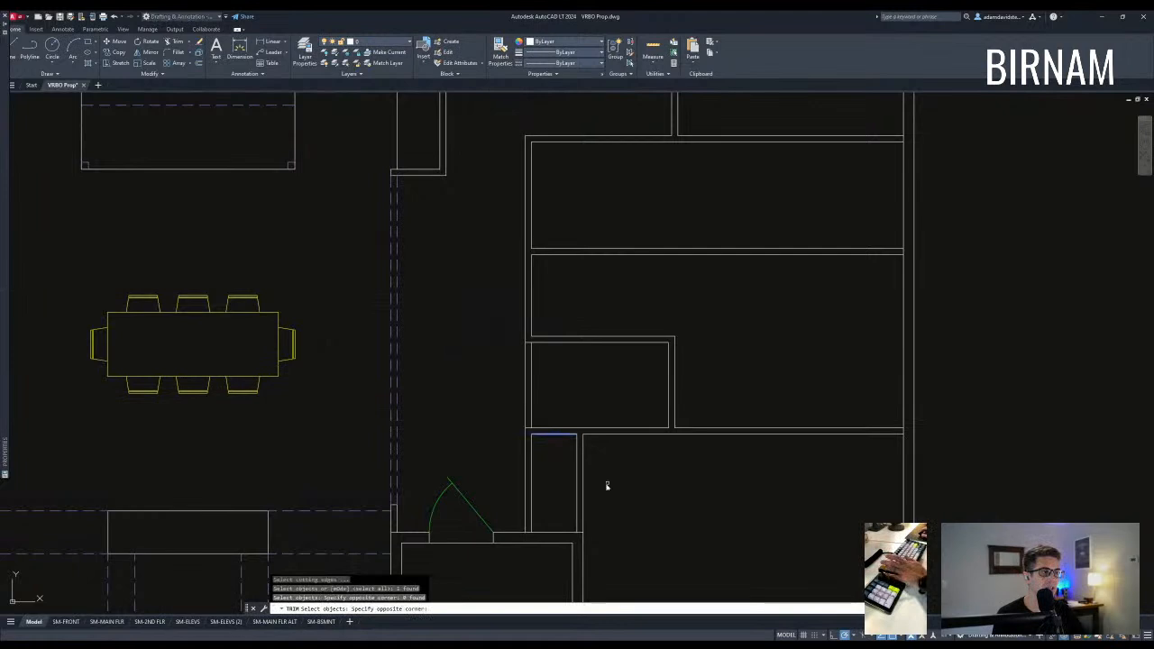
{"action": "key", "text": "Escape"}
Clear the hallway wall's outer line across the nook opening and draw a separate line between the opening's corners.
{"action": "type", "text": "l"}
{"action": "key", "text": "Return"}
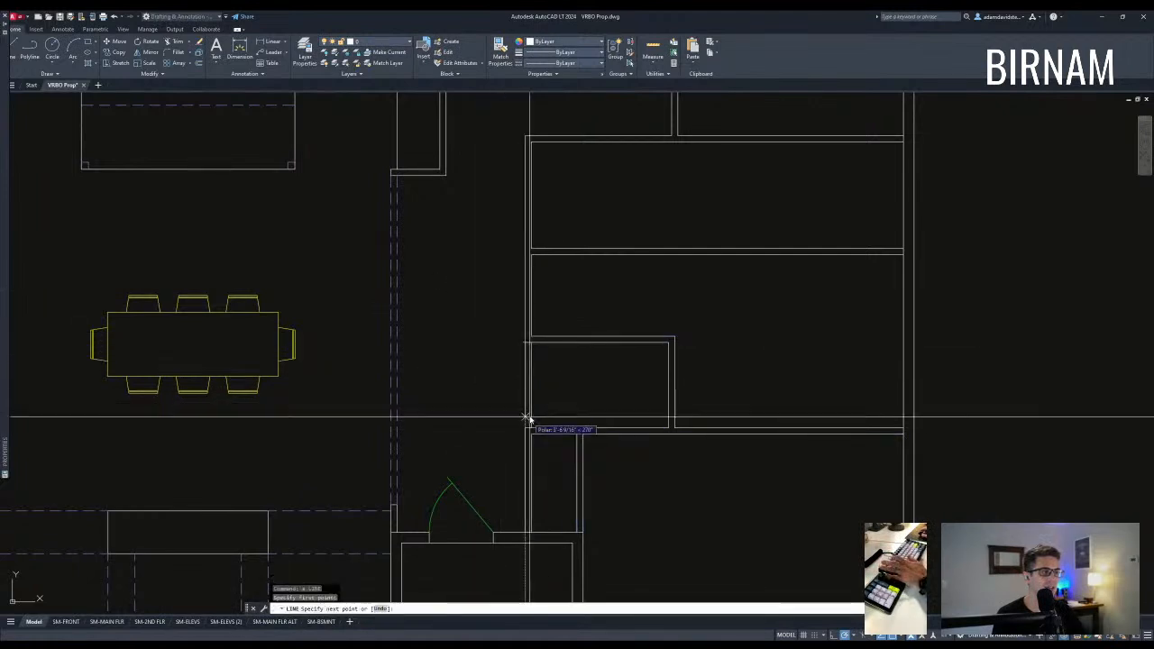
{"action": "key", "text": "Delete"}
{"action": "type", "text": "l"}
{"action": "key", "text": "Return"}
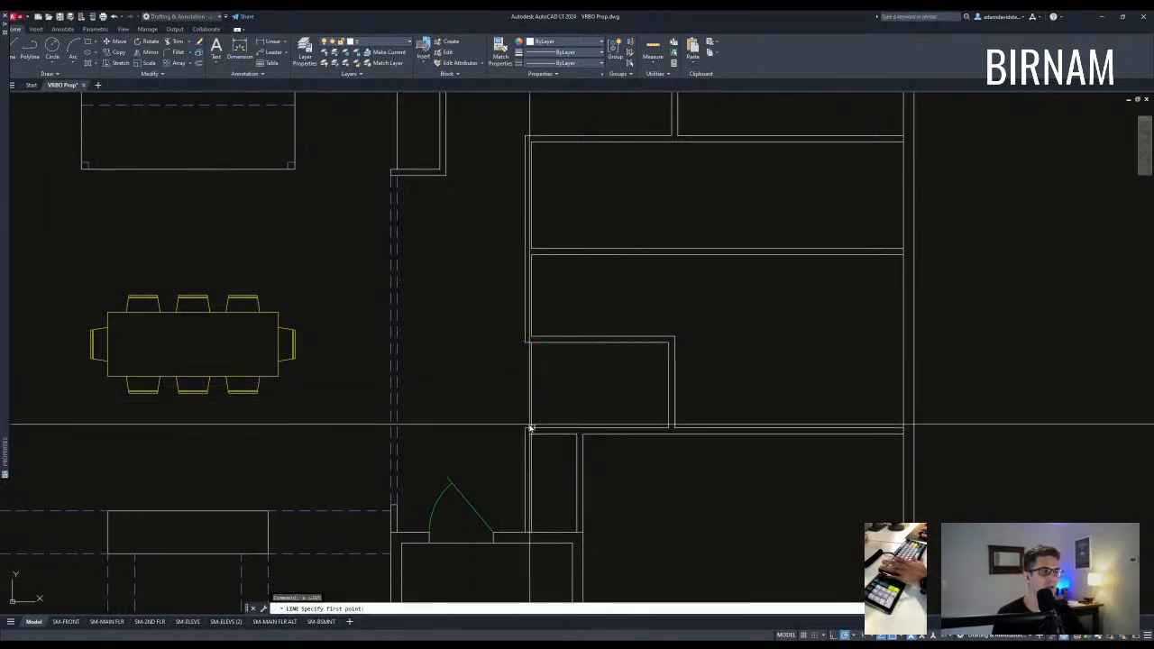
{"action": "left_click", "coordinate": [525, 343]}
{"action": "key", "text": "Escape"}
Match the two lines across the nook opening to the dashed header lines beside the dining area.
{"action": "type", "text": "w"}
{"action": "key", "text": "Return"}
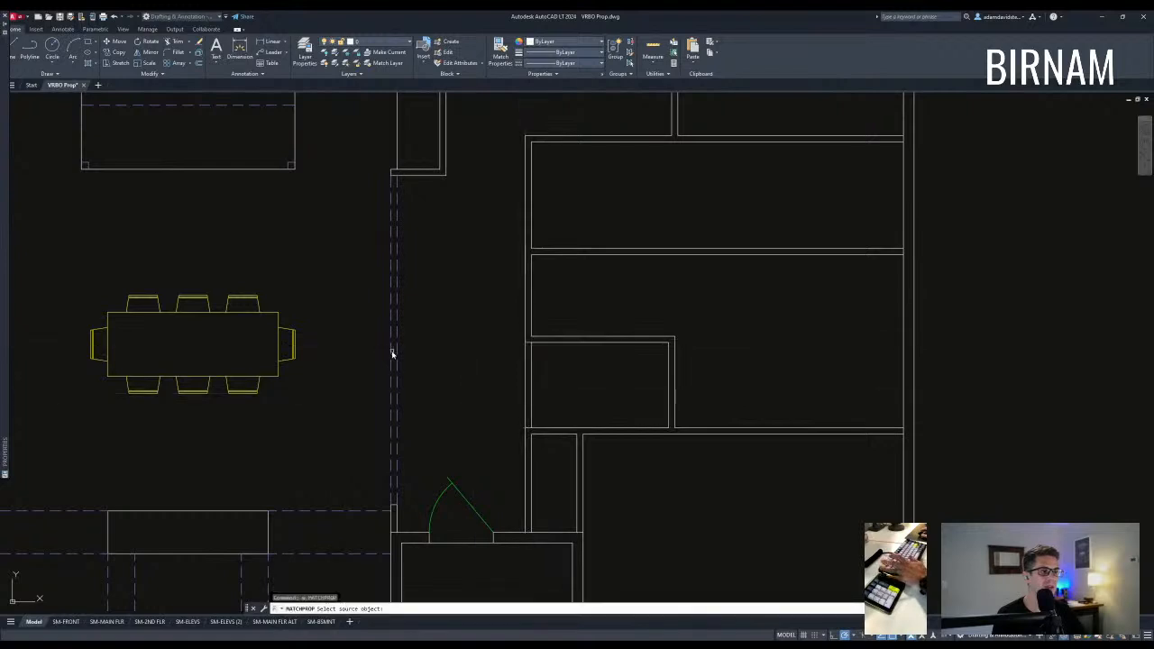
{"action": "left_click", "coordinate": [396, 348]}
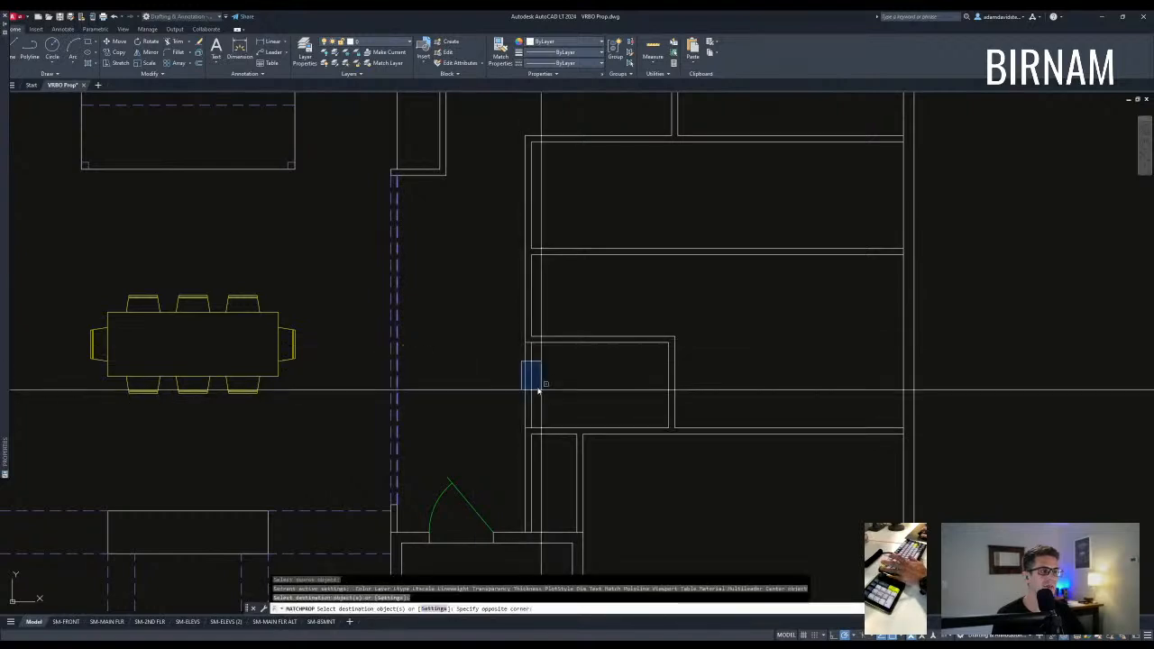
{"action": "key", "text": "Escape"}
Move the pair of dashed header lines into the nook to align with the closet's wall below.
{"action": "scroll", "coordinate": [539, 389], "scroll_direction": "down", "scroll_amount": 4}
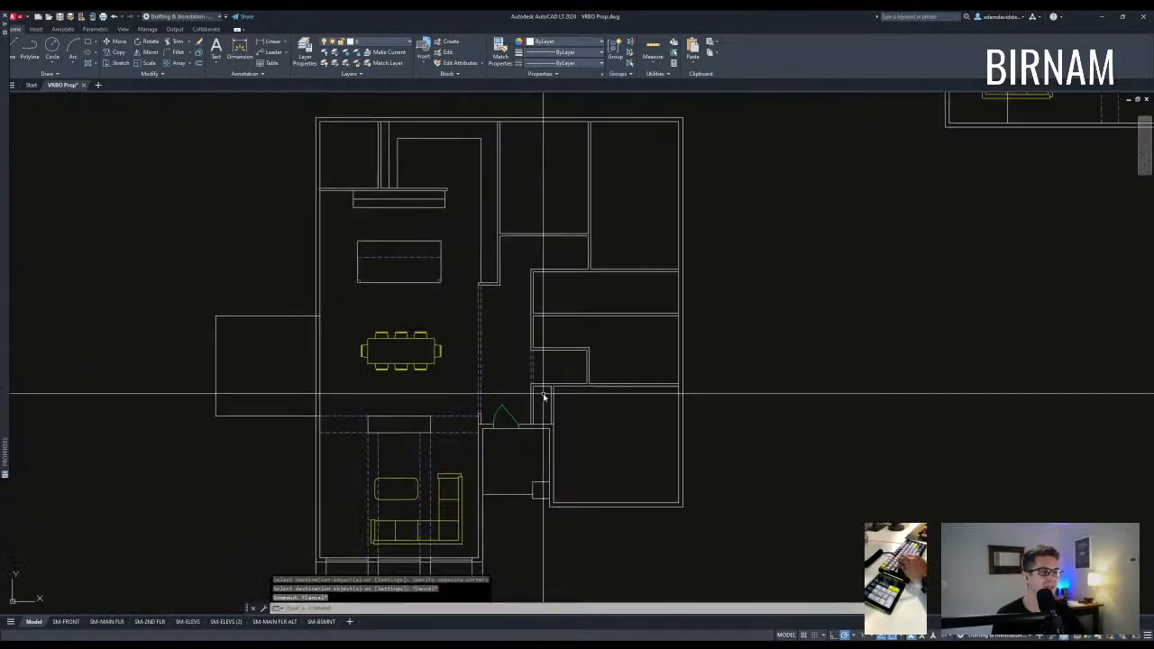
{"action": "scroll", "coordinate": [541, 368], "scroll_direction": "up", "scroll_amount": 4}
{"action": "left_click", "coordinate": [536, 369]}
{"action": "left_click", "coordinate": [480, 375]}
{"action": "type", "text": "v"}
{"action": "key", "text": "Return"}
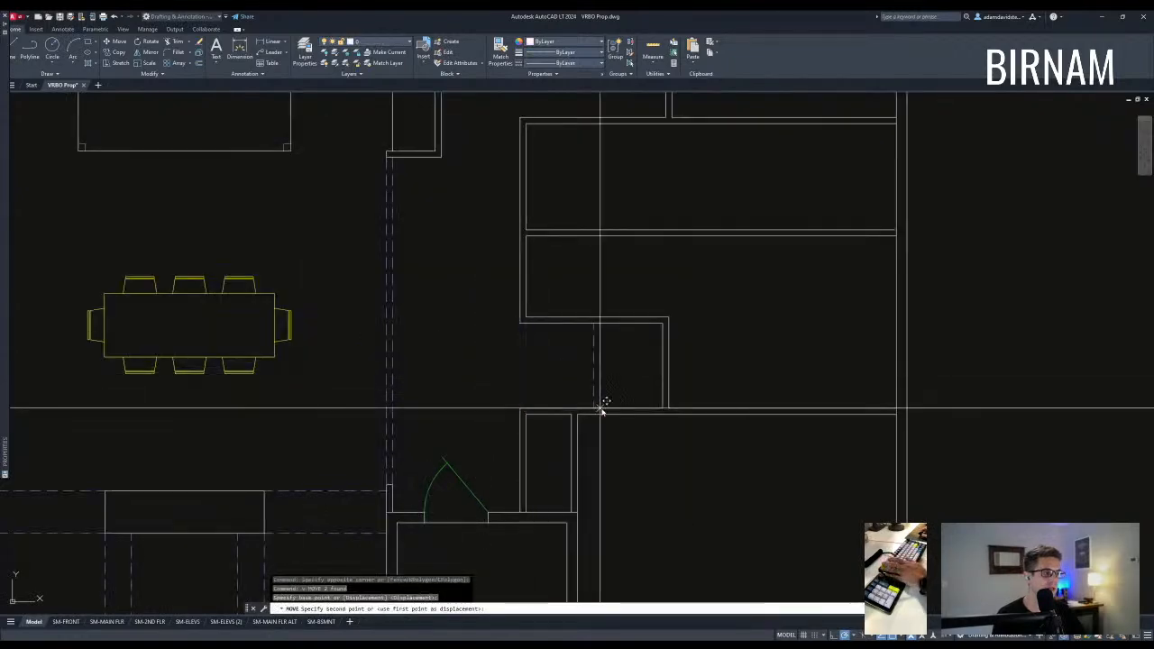
{"action": "left_click", "coordinate": [579, 413]}
Reduce the closet below the nook to a single-line outline by filleting its wall lines and removing the leftover pieces.
{"action": "type", "text": "f"}
{"action": "key", "text": "Return"}
{"action": "scroll", "coordinate": [569, 438], "scroll_direction": "up", "scroll_amount": 2}
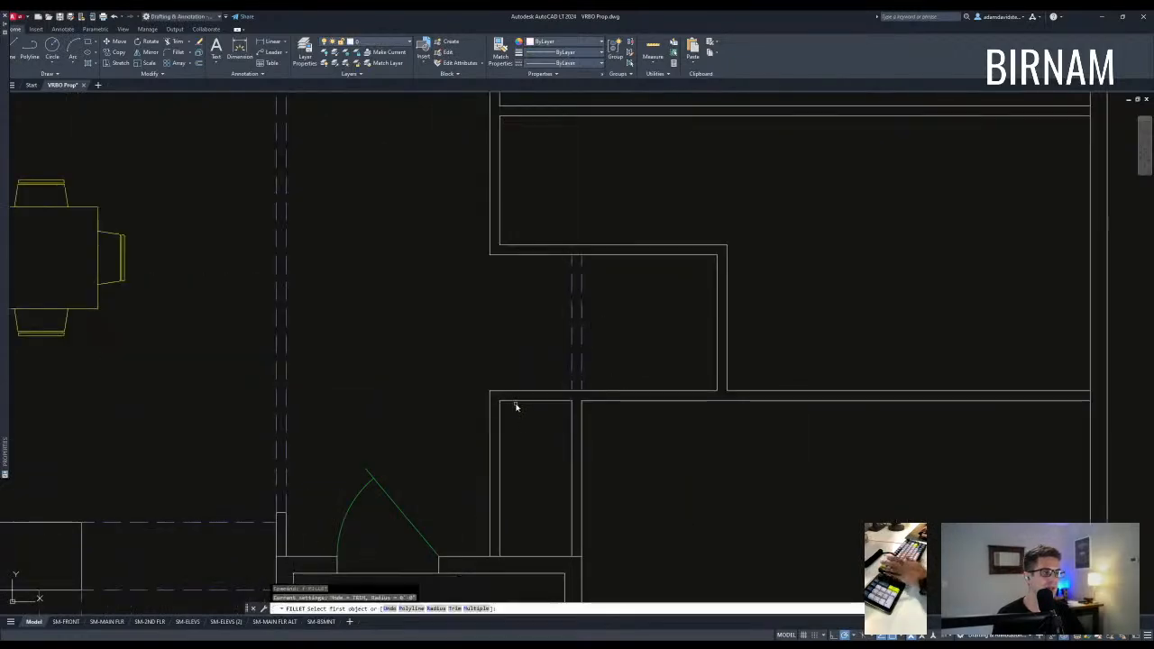
{"action": "key", "text": "Escape"}
{"action": "left_click", "coordinate": [496, 413]}
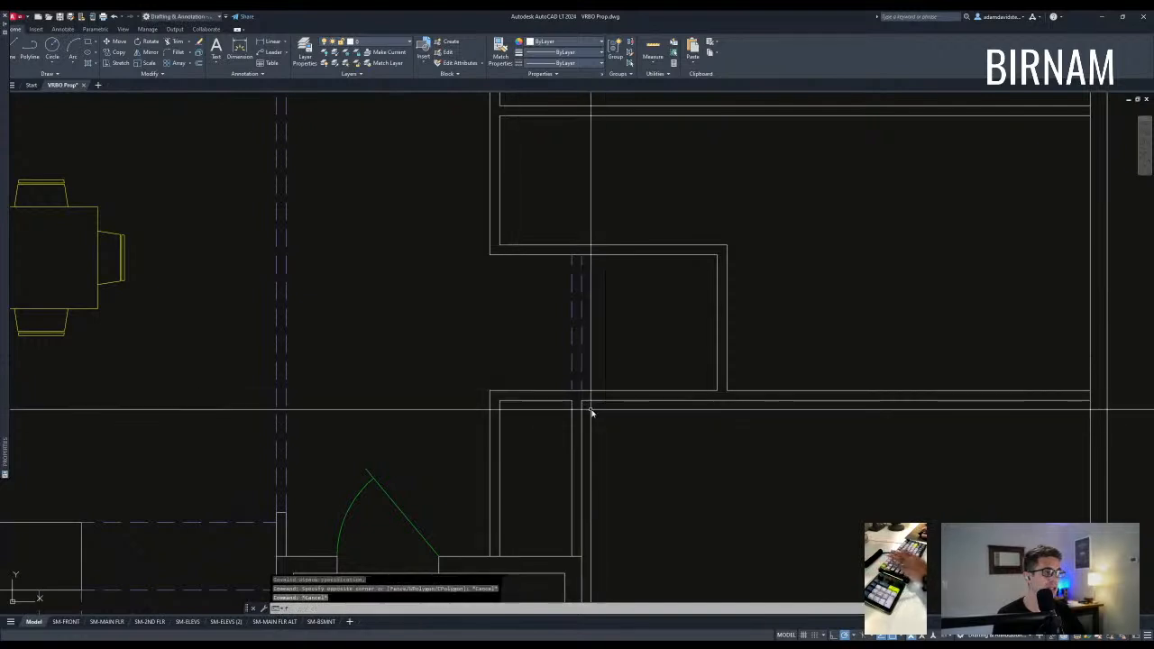
{"action": "type", "text": "f"}
{"action": "key", "text": "Return"}
{"action": "key", "text": "Escape"}
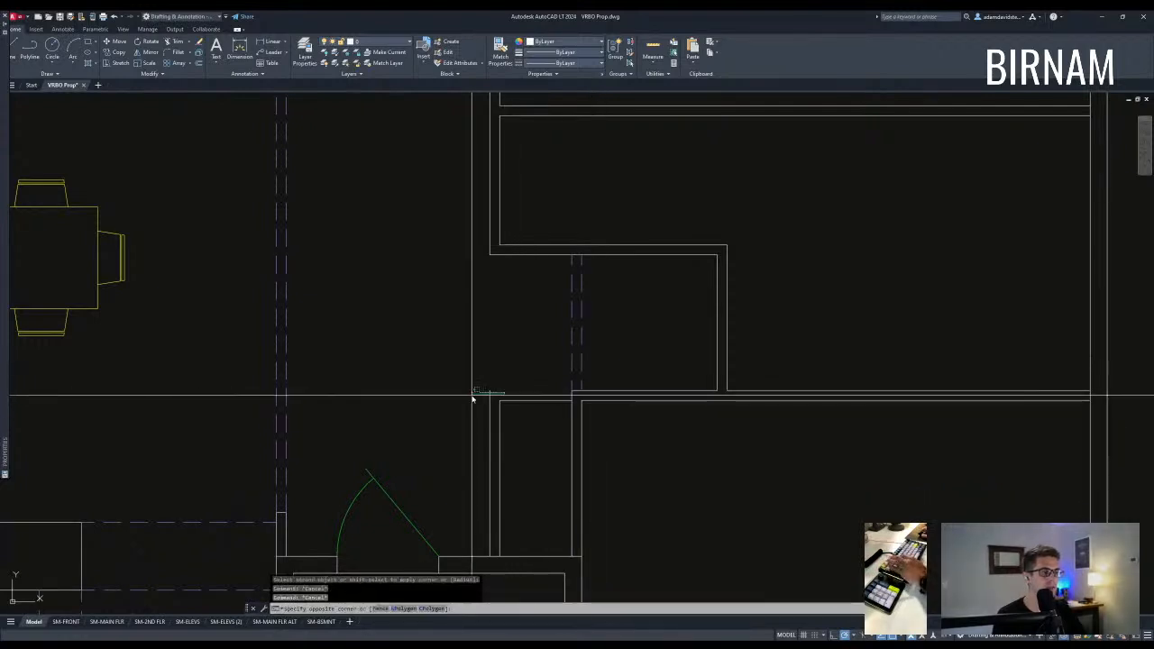
{"action": "scroll", "coordinate": [472, 394], "scroll_direction": "down", "scroll_amount": 3}
{"action": "left_click", "coordinate": [470, 380]}
{"action": "key", "text": "Escape"}
Erase the two lines of the horizontal partition dividing the two rooms above the nook.
{"action": "middle_click_drag", "start_coordinate": [552, 248], "coordinate": [541, 331]}
{"action": "scroll", "coordinate": [541, 331], "scroll_direction": "down", "scroll_amount": 3}
{"action": "left_click", "coordinate": [665, 352]}
{"action": "left_click", "coordinate": [644, 305]}
{"action": "key", "text": "e"}
{"action": "key", "text": "Return"}
{"action": "key", "text": "Escape"}
{"action": "scroll", "coordinate": [590, 421], "scroll_direction": "down", "scroll_amount": 3}
{"action": "middle_click_drag", "start_coordinate": [608, 411], "coordinate": [598, 414]}
{"action": "left_click", "coordinate": [566, 447]}
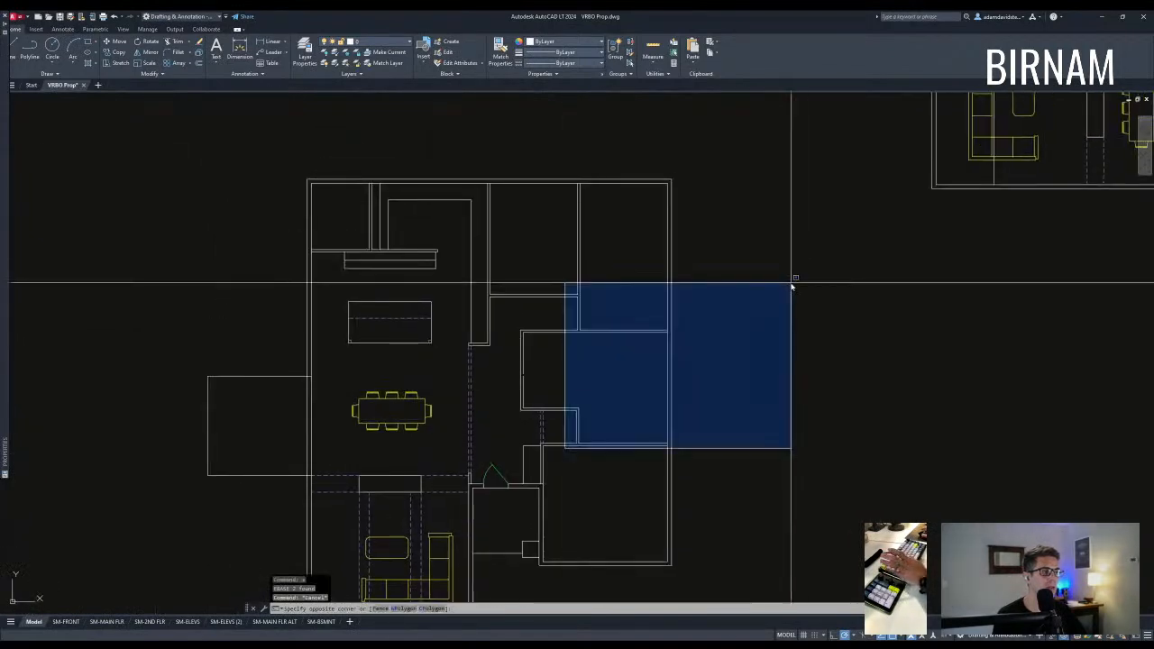
{"action": "key", "text": "Escape"}
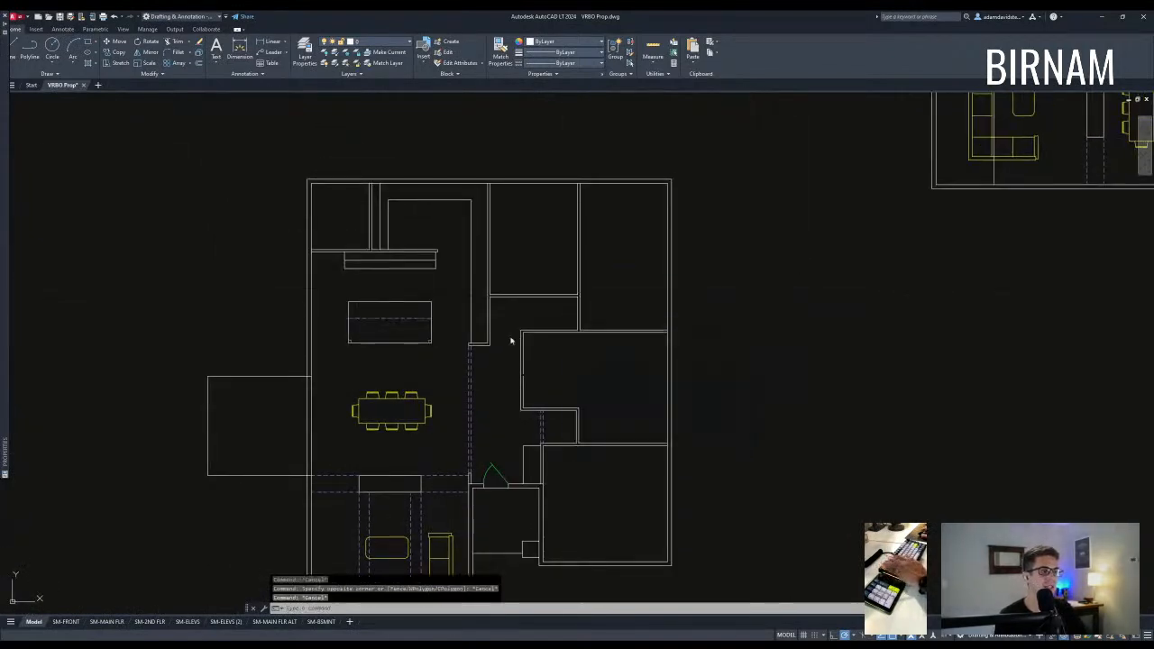
{"action": "middle_click_drag", "start_coordinate": [475, 310], "coordinate": [504, 334]}
{"action": "middle_click_drag", "start_coordinate": [431, 224], "coordinate": [433, 227]}
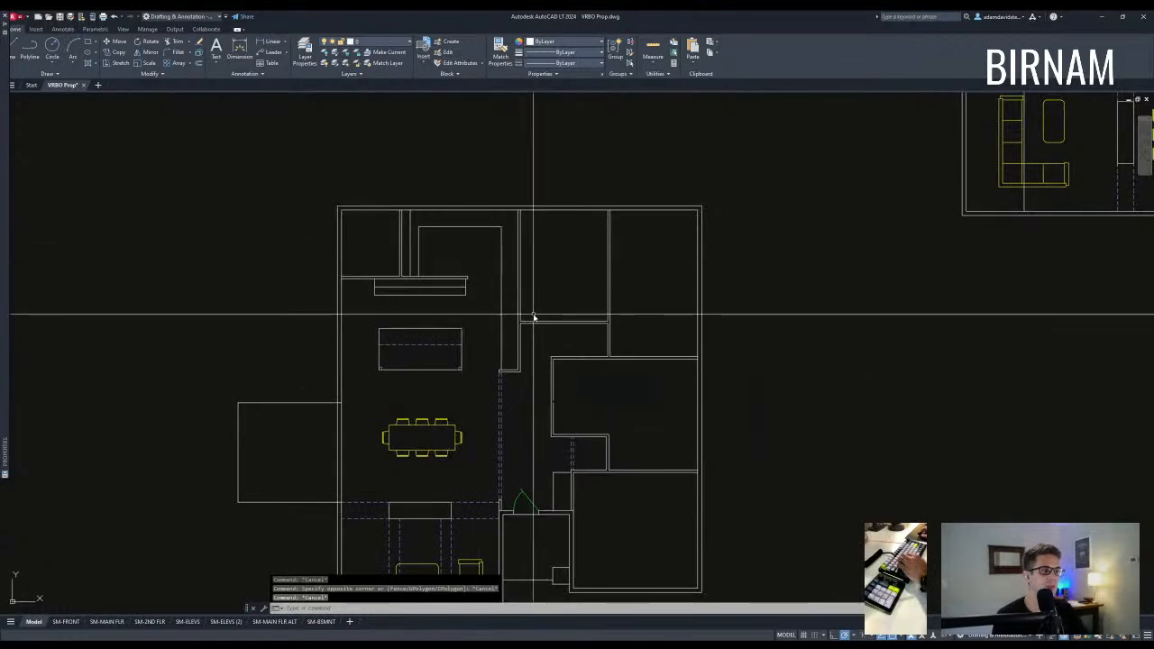
{"action": "scroll", "coordinate": [485, 307], "scroll_direction": "up", "scroll_amount": 2}
Copy the double refrigerator symbol with its side panels from the symbol library to the open space outside the plan's exterior wall.
{"action": "scroll", "coordinate": [492, 363], "scroll_direction": "down", "scroll_amount": 12}
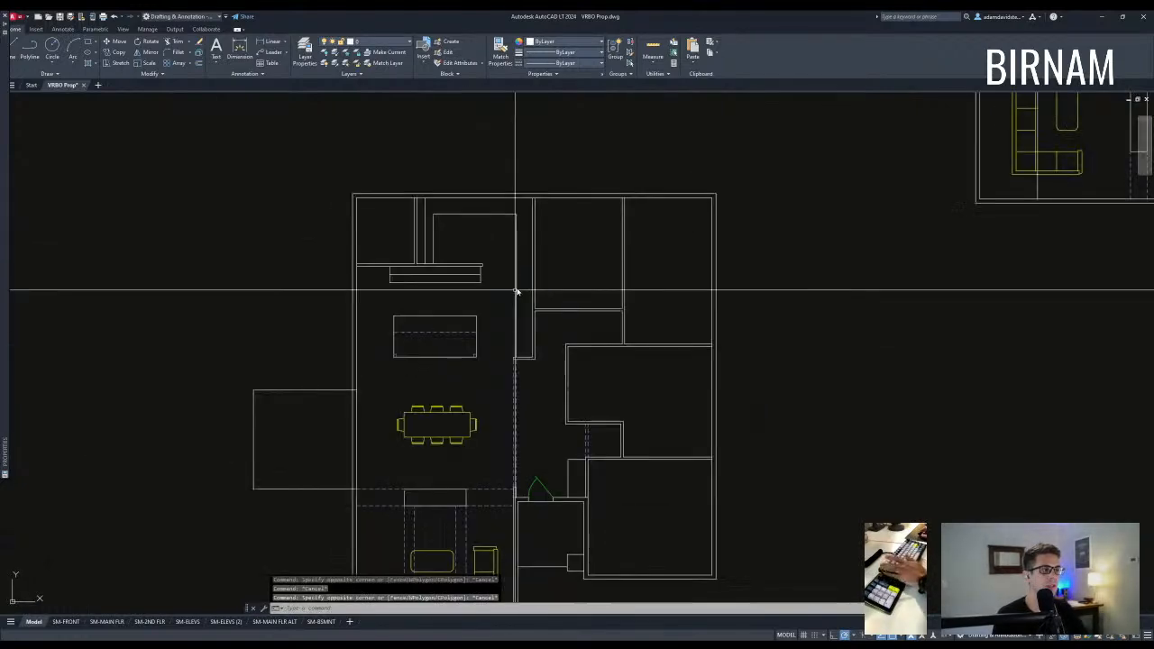
{"action": "mouse_move", "coordinate": [501, 98]}
{"action": "middle_mouse_down"}
{"action": "mouse_move", "coordinate": [569, 306]}
{"action": "mouse_move", "coordinate": [577, 575]}
{"action": "middle_mouse_up"}
{"action": "middle_click_drag", "start_coordinate": [390, 229], "coordinate": [417, 329]}
{"action": "scroll", "coordinate": [418, 329], "scroll_direction": "up", "scroll_amount": 8}
{"action": "scroll", "coordinate": [412, 379], "scroll_direction": "up", "scroll_amount": 4}
{"action": "scroll", "coordinate": [488, 458], "scroll_direction": "up", "scroll_amount": 6}
{"action": "left_click", "coordinate": [262, 453]}
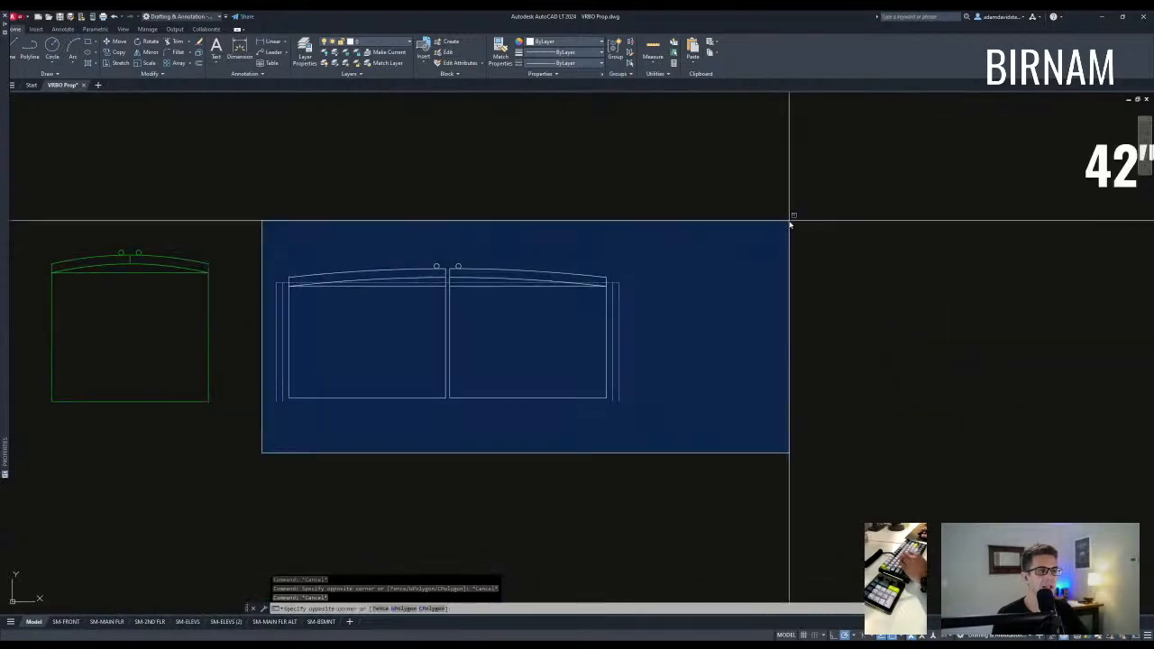
{"action": "left_click", "coordinate": [795, 215]}
{"action": "type", "text": "co"}
{"action": "key", "text": "space"}
{"action": "scroll", "coordinate": [451, 352], "scroll_direction": "down", "scroll_amount": 3}
{"action": "left_click", "coordinate": [451, 366]}
{"action": "scroll", "coordinate": [591, 413], "scroll_direction": "down", "scroll_amount": 9}
{"action": "scroll", "coordinate": [520, 288], "scroll_direction": "down", "scroll_amount": 3}
{"action": "scroll", "coordinate": [592, 453], "scroll_direction": "up", "scroll_amount": 4}
{"action": "scroll", "coordinate": [278, 249], "scroll_direction": "up", "scroll_amount": 5}
{"action": "scroll", "coordinate": [347, 282], "scroll_direction": "up", "scroll_amount": 5}
{"action": "middle_click_drag", "start_coordinate": [380, 263], "coordinate": [484, 401]}
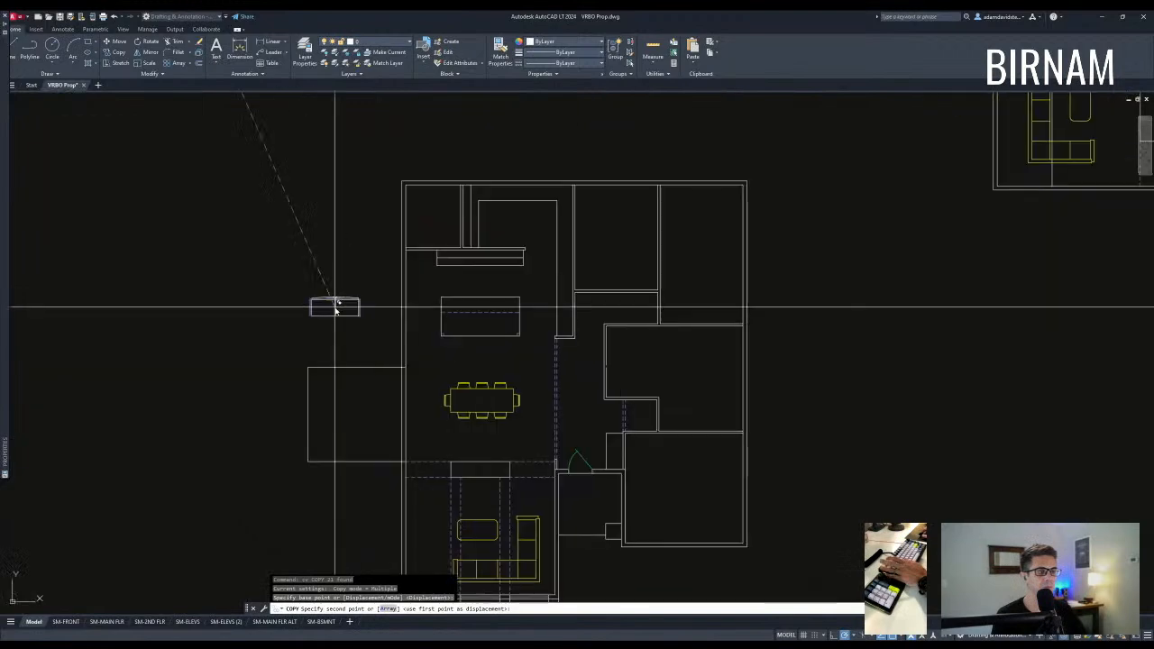
{"action": "left_click", "coordinate": [335, 307]}
{"action": "key", "text": "Escape"}
{"action": "key", "text": "Escape"}
Rotate the copied refrigerator symbol a quarter turn so its doors face away from the recess wall.
{"action": "left_click", "coordinate": [296, 332]}
{"action": "left_click", "coordinate": [385, 264]}
{"action": "type", "text": "ro"}
{"action": "left_click", "coordinate": [348, 270]}
{"action": "left_click", "coordinate": [348, 262]}
{"action": "scroll", "coordinate": [351, 336], "scroll_direction": "up", "scroll_amount": 3}
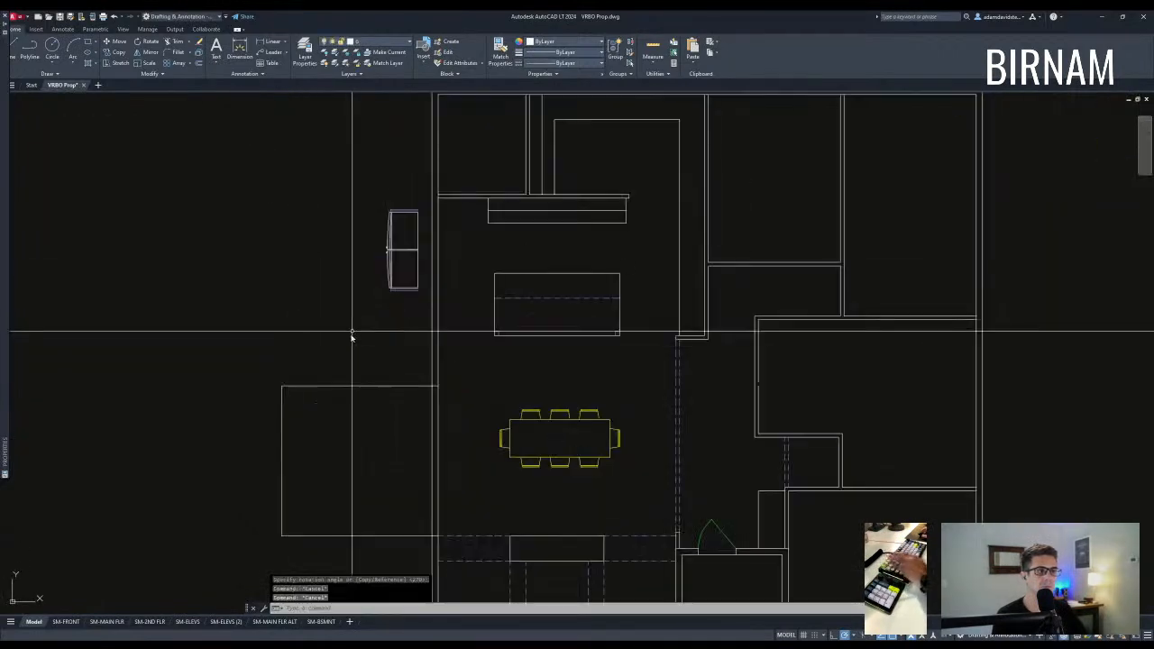
Move the rotated refrigerator symbol into the kitchen wall recess opposite the island.
{"action": "left_click", "coordinate": [353, 333]}
{"action": "left_click", "coordinate": [433, 207]}
{"action": "type", "text": "v"}
{"action": "left_click", "coordinate": [404, 251]}
{"action": "scroll", "coordinate": [705, 294], "scroll_direction": "up", "scroll_amount": 3}
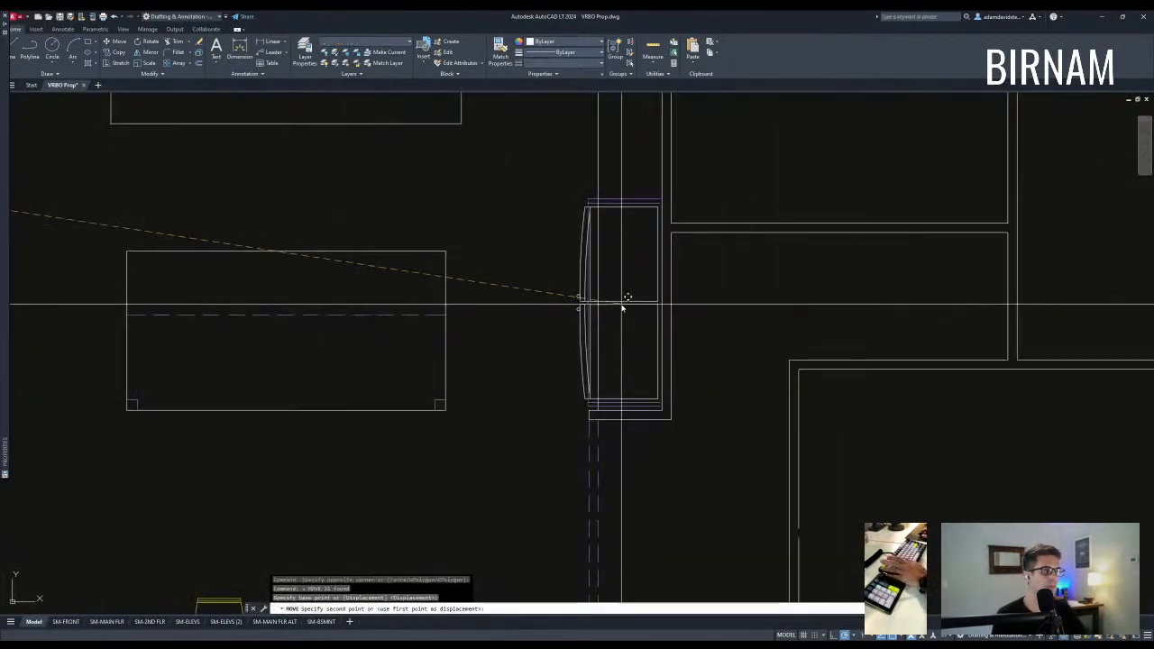
{"action": "scroll", "coordinate": [623, 304], "scroll_direction": "up", "scroll_amount": 3}
{"action": "key", "text": "Escape"}
{"action": "key", "text": "Escape"}
{"action": "scroll", "coordinate": [551, 397], "scroll_direction": "down", "scroll_amount": 3}
Move the refrigerator symbol so its side panel's corner meets the inside corner of the recess's lower end wall.
{"action": "left_click", "coordinate": [490, 463]}
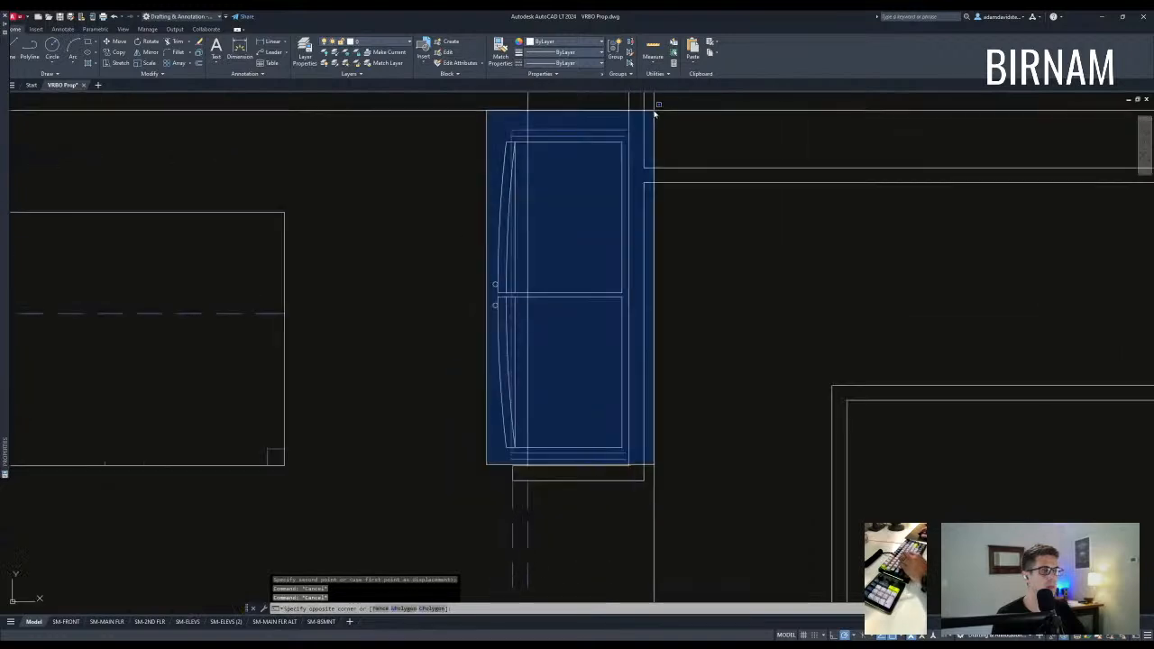
{"action": "left_click", "coordinate": [652, 108]}
{"action": "type", "text": "m"}
{"action": "left_click", "coordinate": [631, 472]}
{"action": "key", "text": "Escape"}
{"action": "key", "text": "Escape"}
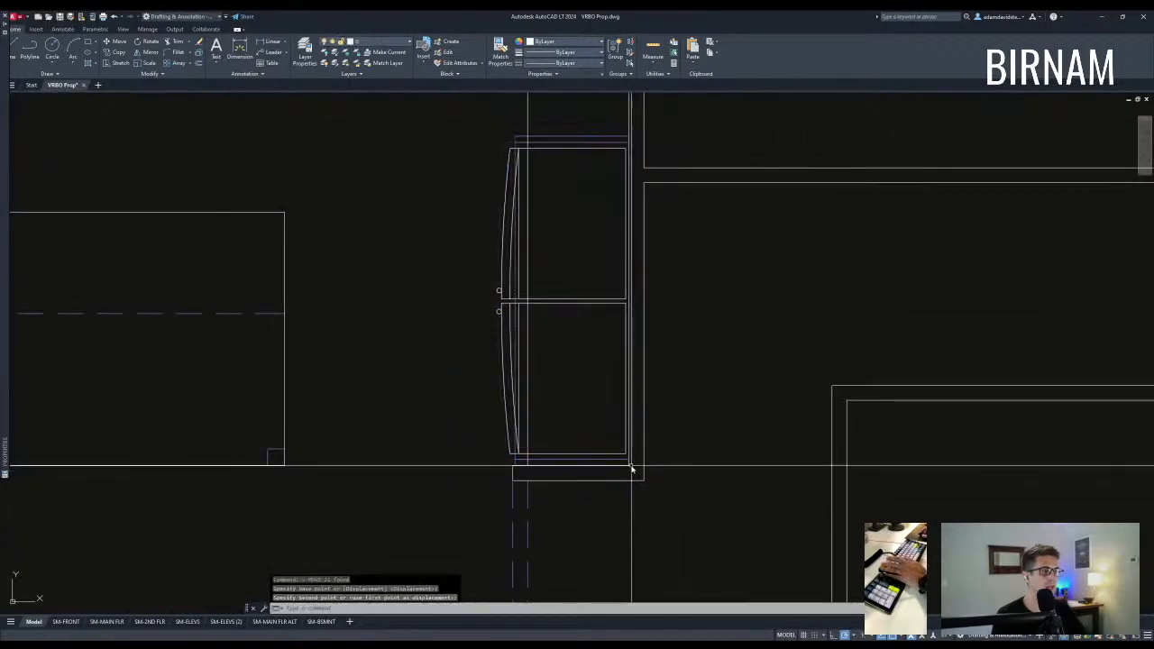
Move the refrigerator symbol straight up along the recess wall, leaving a counter space beside the lower end wall.
{"action": "scroll", "coordinate": [559, 469], "scroll_direction": "up", "scroll_amount": 3}
{"action": "left_click", "coordinate": [517, 469]}
{"action": "left_click", "coordinate": [848, 366]}
{"action": "left_click", "coordinate": [540, 439]}
{"action": "left_click", "coordinate": [494, 415]}
{"action": "left_click", "coordinate": [428, 440]}
{"action": "scroll", "coordinate": [593, 453], "scroll_direction": "down", "scroll_amount": 2}
{"action": "middle_click_drag", "start_coordinate": [683, 305], "coordinate": [661, 350]}
{"action": "left_click", "coordinate": [695, 173]}
{"action": "middle_click_drag", "start_coordinate": [704, 172], "coordinate": [640, 289]}
{"action": "scroll", "coordinate": [640, 288], "scroll_direction": "down", "scroll_amount": 1}
{"action": "type", "text": "m"}
{"action": "left_click", "coordinate": [680, 263]}
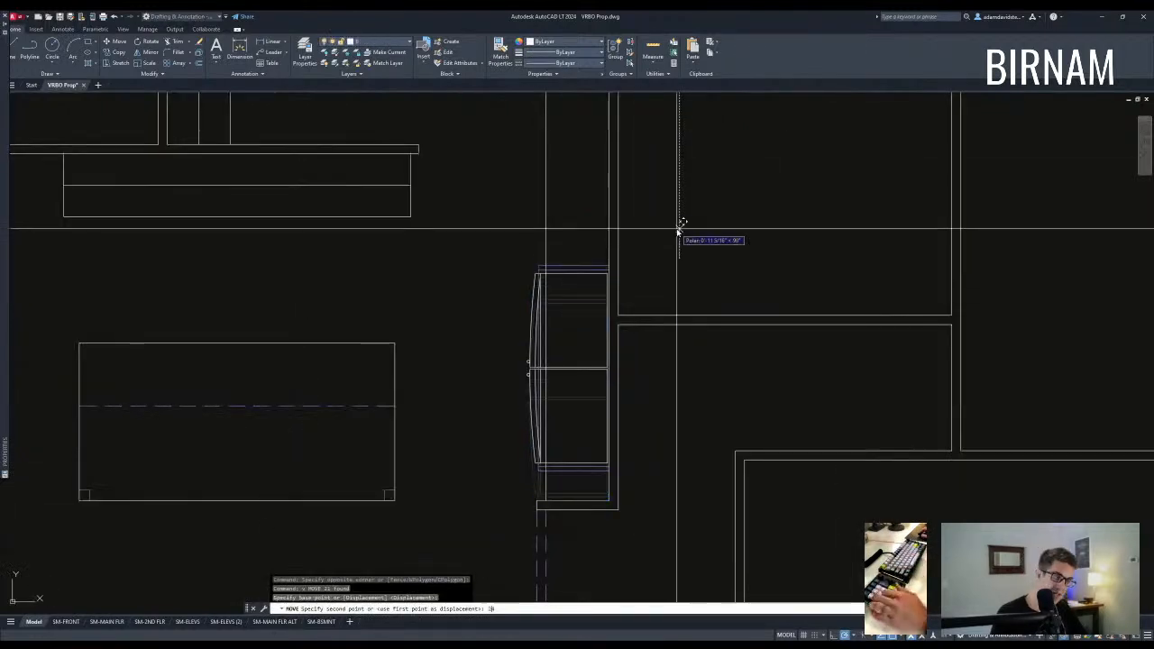
{"action": "left_click", "coordinate": [678, 230]}
{"action": "key", "text": "Escape"}
{"action": "key", "text": "Escape"}
Trim the counter front line where it runs through the refrigerator between its side panels.
{"action": "scroll", "coordinate": [558, 454], "scroll_direction": "up", "scroll_amount": 4}
{"action": "type", "text": "tr"}
{"action": "left_click", "coordinate": [543, 421]}
{"action": "left_click", "coordinate": [527, 420]}
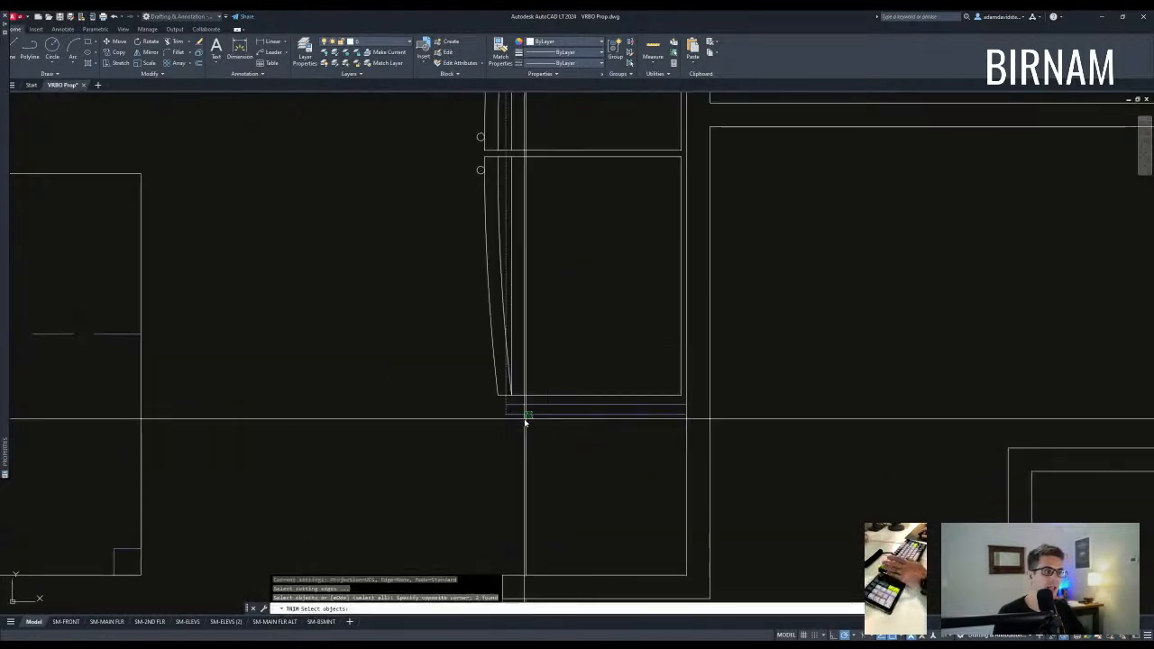
{"action": "scroll", "coordinate": [526, 421], "scroll_direction": "down", "scroll_amount": 2}
{"action": "key", "text": "Escape"}
{"action": "key", "text": "Escape"}
{"action": "key", "text": "Escape"}
Examine the kitchen layouts in the neighbouring finished floor plans.
{"action": "scroll", "coordinate": [572, 342], "scroll_direction": "down", "scroll_amount": 5}
{"action": "middle_click_drag", "start_coordinate": [506, 411], "coordinate": [521, 352]}
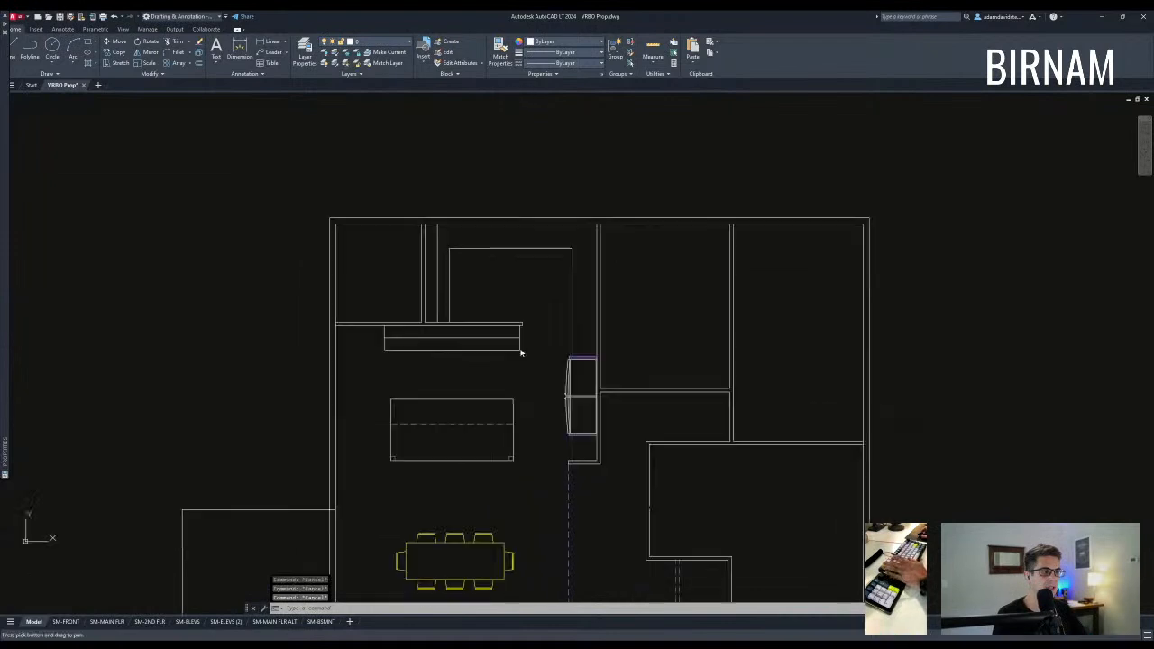
{"action": "middle_click_drag", "start_coordinate": [442, 386], "coordinate": [506, 386]}
{"action": "scroll", "coordinate": [509, 388], "scroll_direction": "down", "scroll_amount": 2}
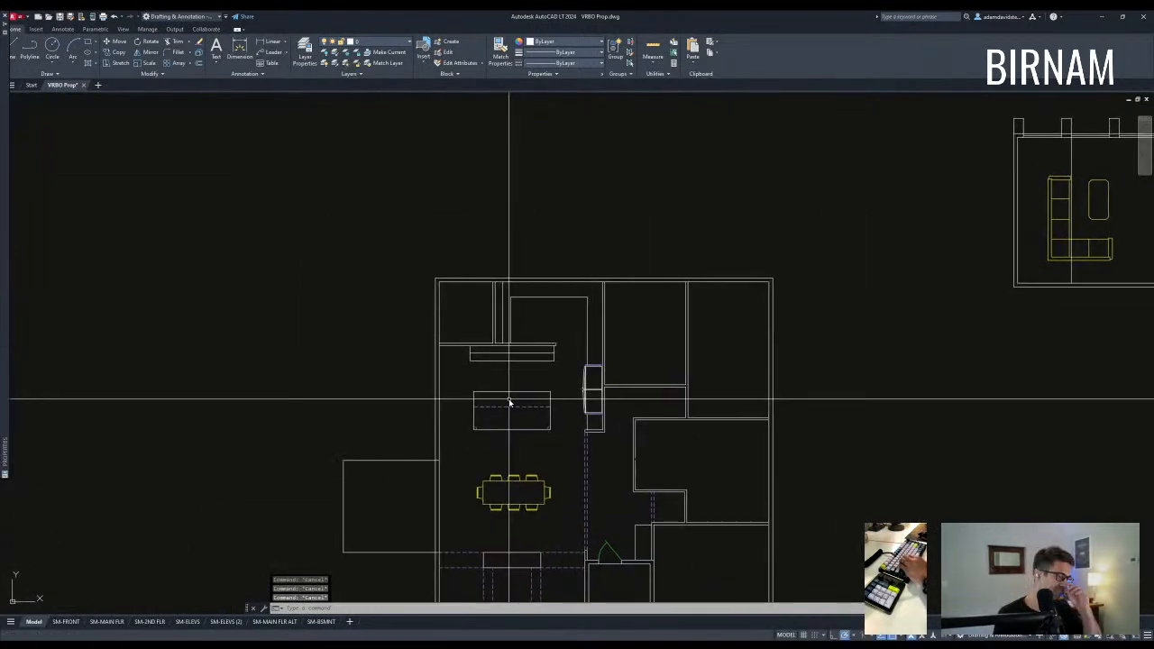
{"action": "scroll", "coordinate": [501, 501], "scroll_direction": "up", "scroll_amount": 2}
{"action": "scroll", "coordinate": [467, 367], "scroll_direction": "down", "scroll_amount": 6}
{"action": "scroll", "coordinate": [577, 405], "scroll_direction": "up", "scroll_amount": 10}
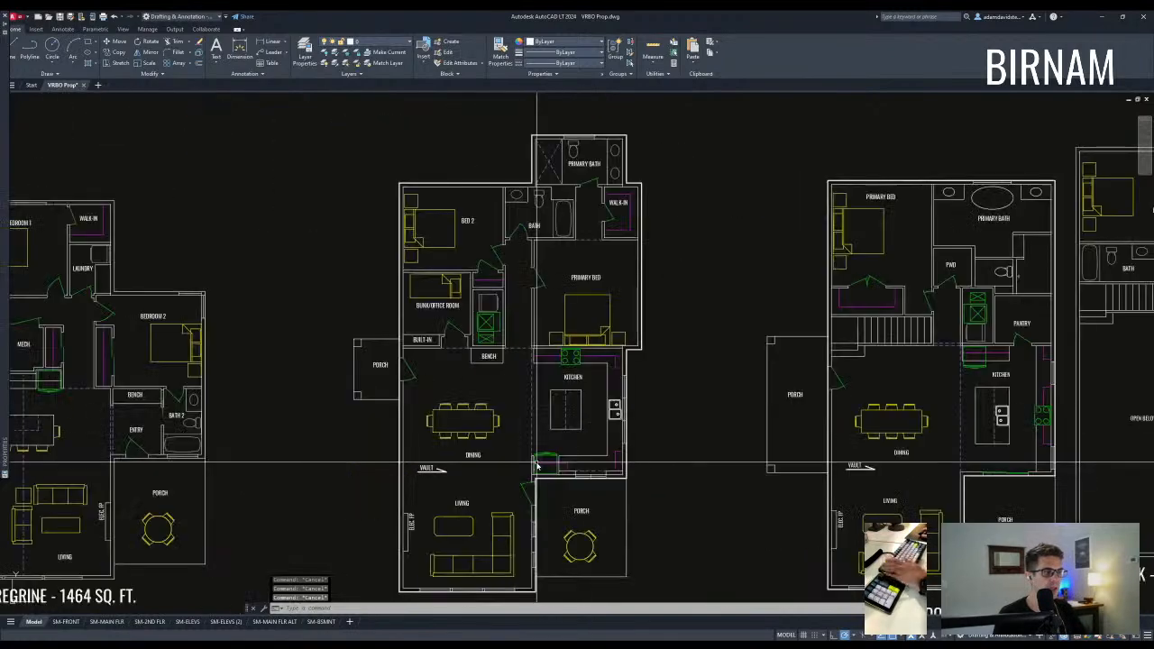
Copy the double-bowl sink symbol from a neighbouring finished floor plan into the open area beside the new plan.
{"action": "scroll", "coordinate": [556, 385], "scroll_direction": "up", "scroll_amount": 2}
{"action": "left_click", "coordinate": [508, 335]}
{"action": "left_click", "coordinate": [573, 267]}
{"action": "type", "text": "cv"}
{"action": "key", "text": "space"}
{"action": "left_click", "coordinate": [559, 301]}
{"action": "scroll", "coordinate": [824, 420], "scroll_direction": "down", "scroll_amount": 7}
{"action": "middle_click_drag", "start_coordinate": [1082, 451], "coordinate": [257, 349]}
{"action": "scroll", "coordinate": [599, 388], "scroll_direction": "up", "scroll_amount": 6}
{"action": "middle_click_drag", "start_coordinate": [615, 363], "coordinate": [606, 415]}
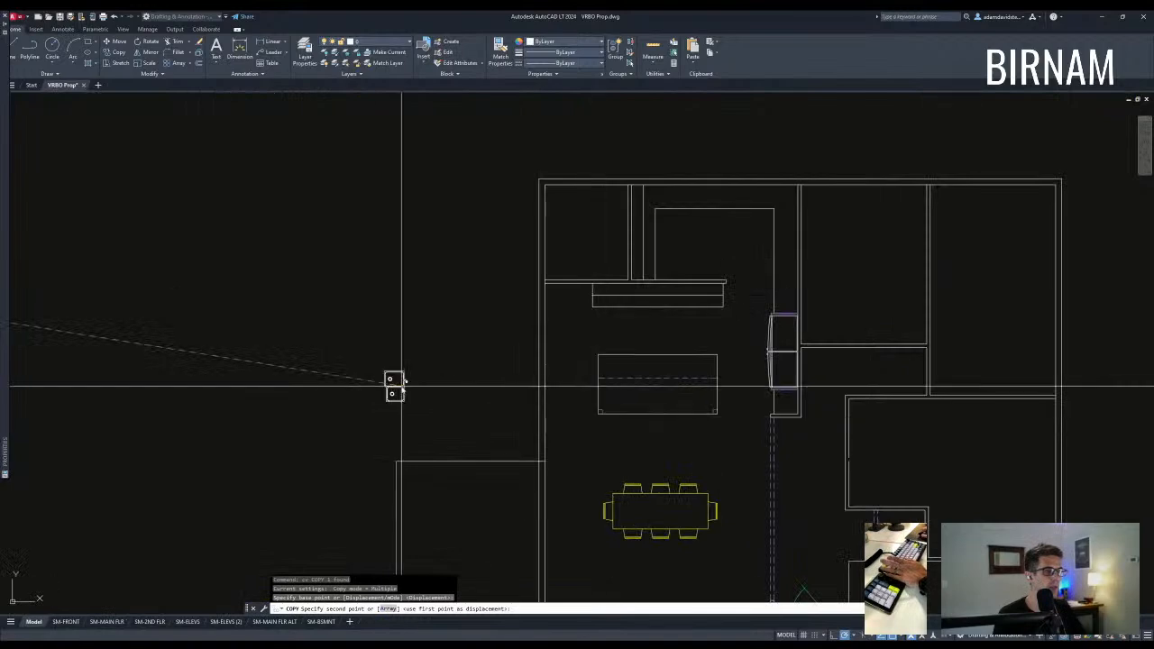
{"action": "left_click", "coordinate": [398, 386]}
Rotate the copied sink symbol 90 degrees counterclockwise so its two bowls sit side by side.
{"action": "key", "text": "space"}
{"action": "left_click", "coordinate": [451, 418]}
{"action": "left_click", "coordinate": [359, 346]}
{"action": "type", "text": "ro"}
{"action": "left_click", "coordinate": [393, 320]}
{"action": "left_click", "coordinate": [393, 307]}
Move the sink onto the kitchen island, centred just inside the island's upper edge.
{"action": "left_click", "coordinate": [454, 352]}
{"action": "left_click", "coordinate": [432, 312]}
{"action": "type", "text": "v"}
{"action": "key", "text": "space"}
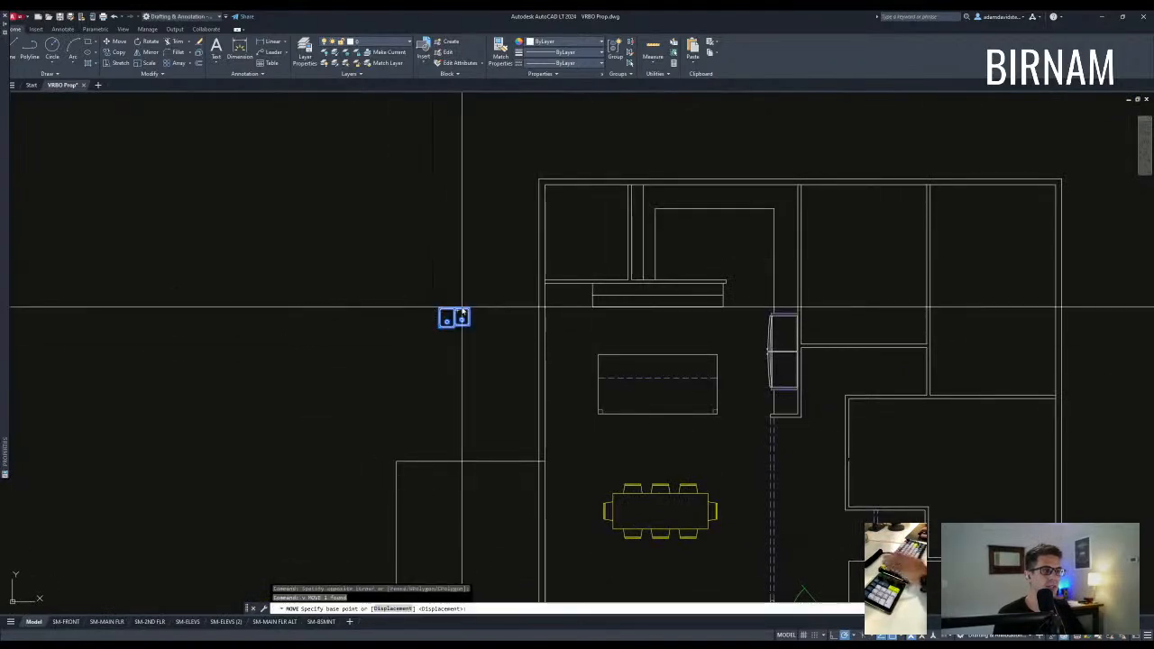
{"action": "scroll", "coordinate": [764, 388], "scroll_direction": "up", "scroll_amount": 4}
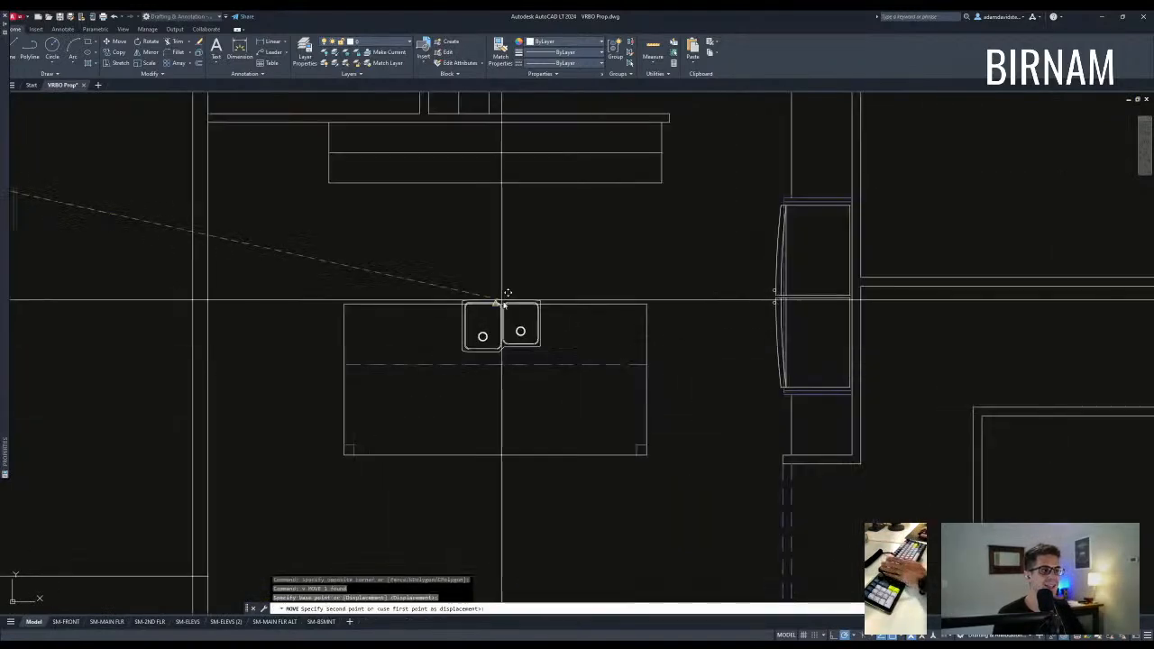
{"action": "left_click", "coordinate": [503, 311]}
{"action": "key", "text": "Escape"}
{"action": "key", "text": "Escape"}
{"action": "scroll", "coordinate": [550, 325], "scroll_direction": "down", "scroll_amount": 2}
{"action": "left_click", "coordinate": [393, 447]}
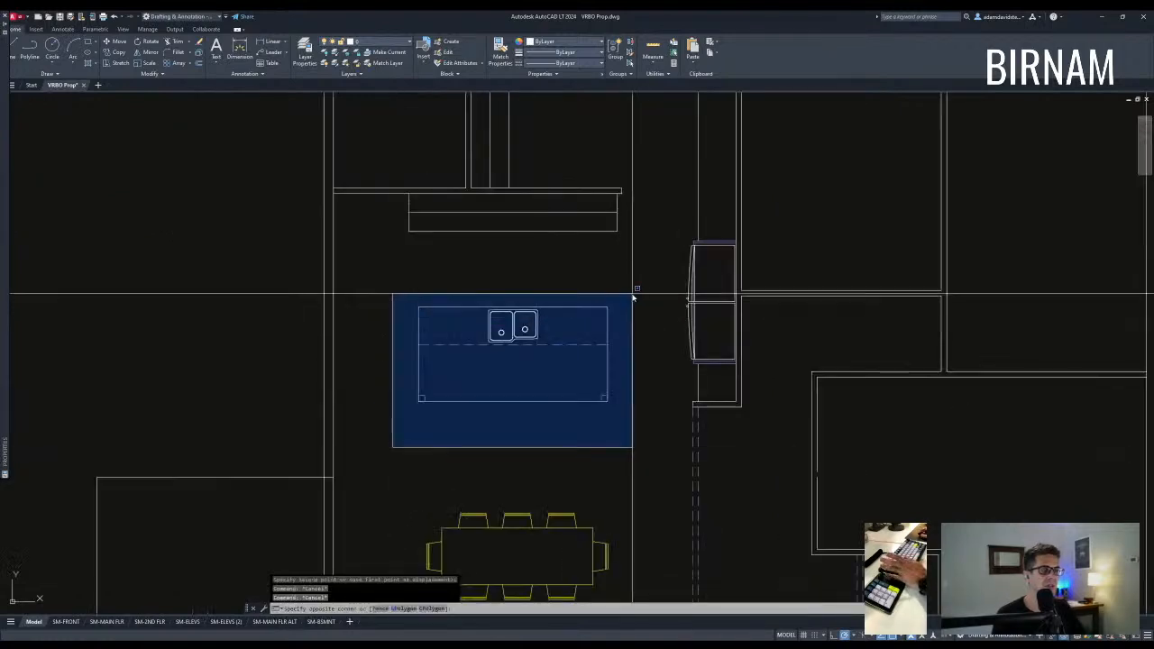
{"action": "key", "text": "Escape"}
{"action": "key", "text": "Escape"}
{"action": "scroll", "coordinate": [608, 323], "scroll_direction": "down", "scroll_amount": 2}
{"action": "middle_click_drag", "start_coordinate": [609, 330], "coordinate": [580, 376]}
{"action": "type", "text": "di"}
{"action": "key", "text": "Return"}
{"action": "key", "text": "Escape"}
{"action": "key", "text": "Escape"}
{"action": "scroll", "coordinate": [492, 422], "scroll_direction": "up", "scroll_amount": 2}
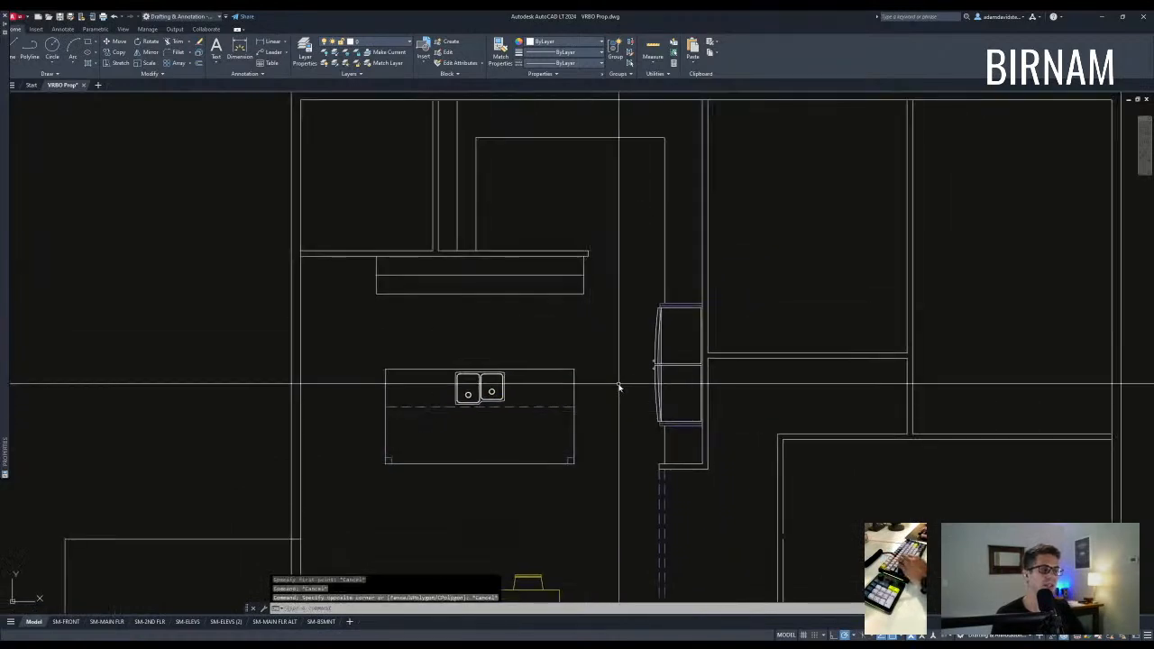
{"action": "middle_click_drag", "start_coordinate": [619, 387], "coordinate": [606, 413]}
{"action": "key", "text": "Escape"}
{"action": "key", "text": "Escape"}
Match the cabinet lines of the island-facing counter and the U-shaped counter's partition side to the purple closet shelf line in the Red-Tail plan.
{"action": "scroll", "coordinate": [603, 415], "scroll_direction": "down", "scroll_amount": 8}
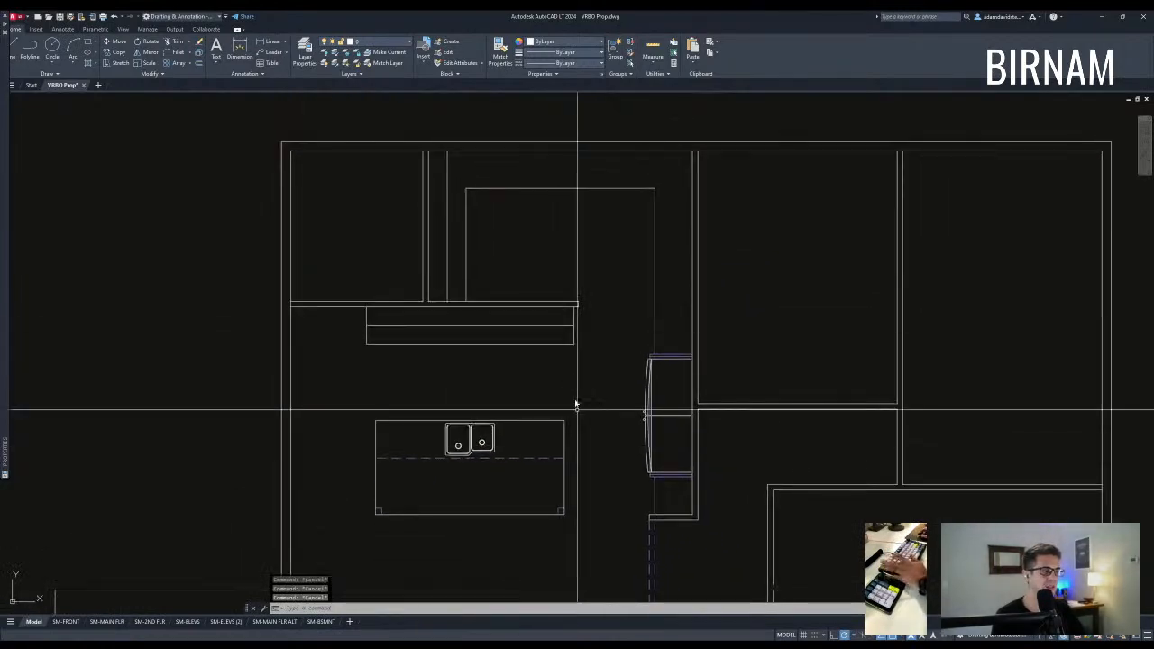
{"action": "middle_click_drag", "start_coordinate": [676, 422], "coordinate": [910, 432]}
{"action": "scroll", "coordinate": [305, 433], "scroll_direction": "up", "scroll_amount": 3}
{"action": "type", "text": "w"}
{"action": "key", "text": "space"}
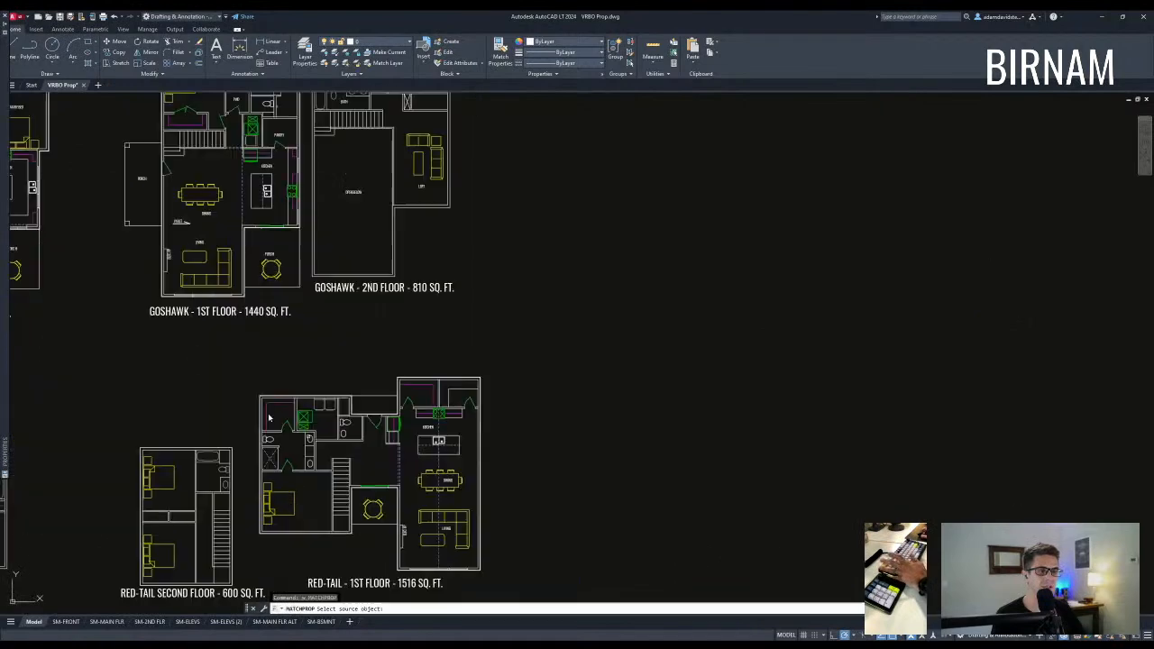
{"action": "left_click", "coordinate": [266, 406]}
{"action": "middle_click_drag", "start_coordinate": [266, 406], "coordinate": [541, 341]}
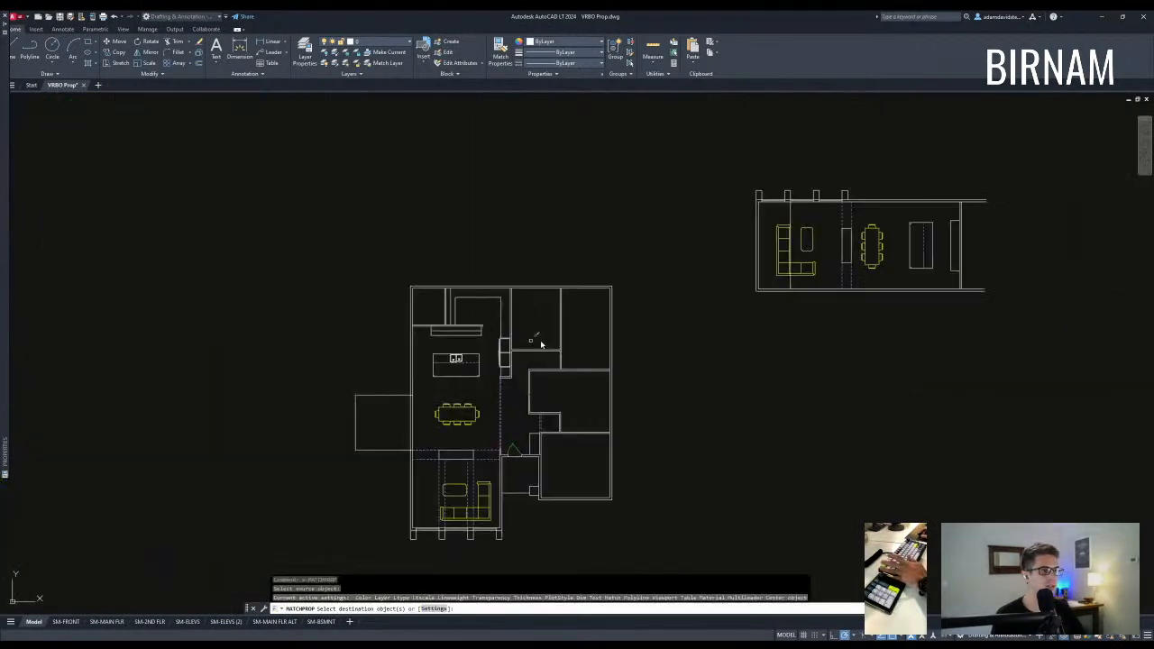
{"action": "scroll", "coordinate": [431, 316], "scroll_direction": "up", "scroll_amount": 4}
{"action": "middle_click_drag", "start_coordinate": [426, 331], "coordinate": [420, 351]}
{"action": "left_click", "coordinate": [408, 334]}
{"action": "left_click", "coordinate": [401, 279]}
{"action": "scroll", "coordinate": [427, 317], "scroll_direction": "up", "scroll_amount": 4}
{"action": "key", "text": "space"}
Stretch the partition with its cabinet line and counter front 24 inches inward, narrowing the U-shaped counter area.
{"action": "type", "text": "st"}
{"action": "left_click", "coordinate": [430, 360]}
{"action": "middle_click_drag", "start_coordinate": [365, 204], "coordinate": [361, 302]}
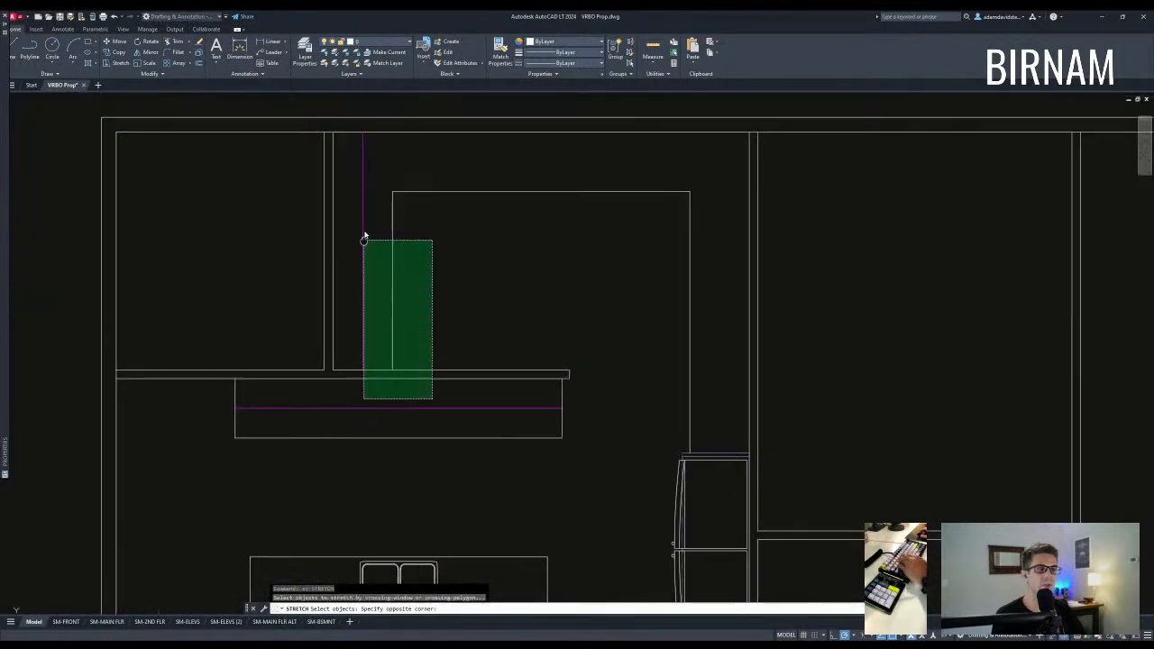
{"action": "scroll", "coordinate": [358, 302], "scroll_direction": "down", "scroll_amount": 2}
{"action": "left_click", "coordinate": [320, 173]}
{"action": "key", "text": "space"}
{"action": "left_click", "coordinate": [367, 168]}
{"action": "key", "text": "Escape"}
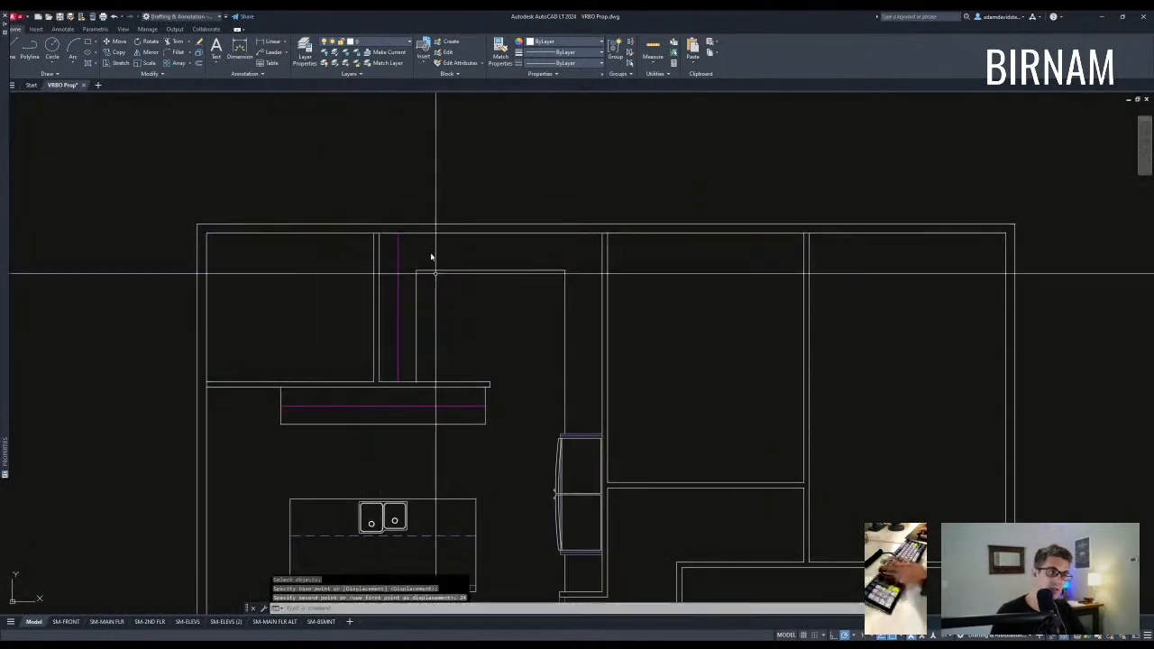
{"action": "scroll", "coordinate": [458, 403], "scroll_direction": "down", "scroll_amount": 2}
{"action": "scroll", "coordinate": [448, 412], "scroll_direction": "up", "scroll_amount": 2}
{"action": "scroll", "coordinate": [448, 412], "scroll_direction": "down", "scroll_amount": 2}
{"action": "middle_click_drag", "start_coordinate": [475, 397], "coordinate": [473, 386]}
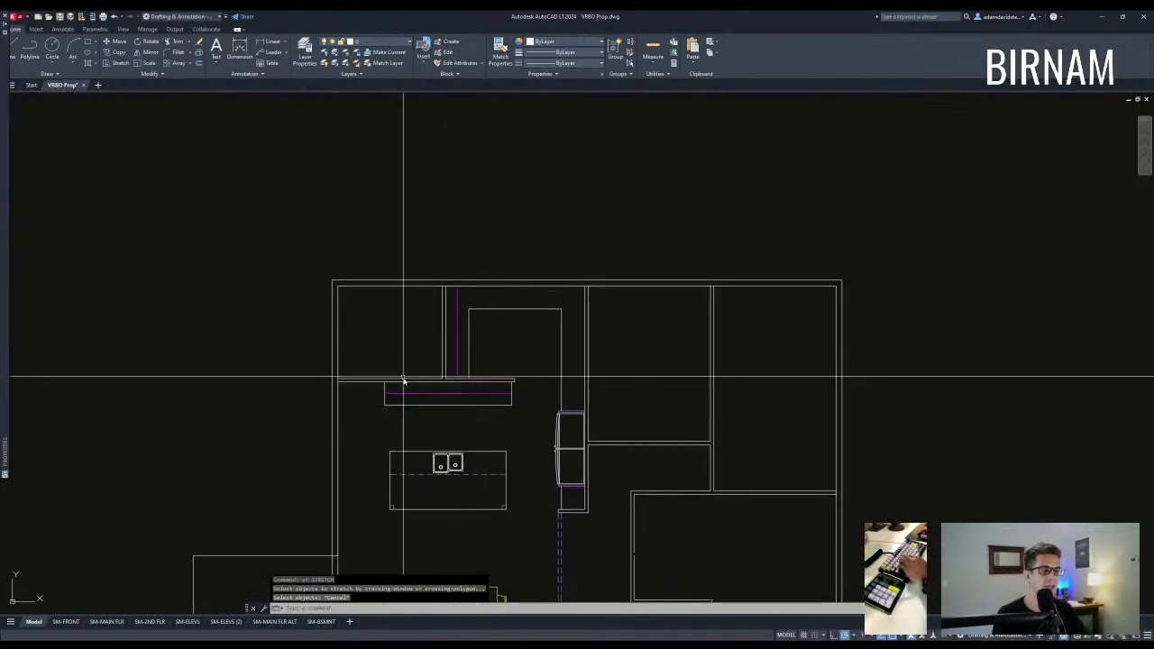
{"action": "left_click", "coordinate": [344, 352]}
{"action": "key", "text": "Escape"}
{"action": "key", "text": "Escape"}
{"action": "key", "text": "Escape"}
{"action": "scroll", "coordinate": [456, 307], "scroll_direction": "down", "scroll_amount": 2}
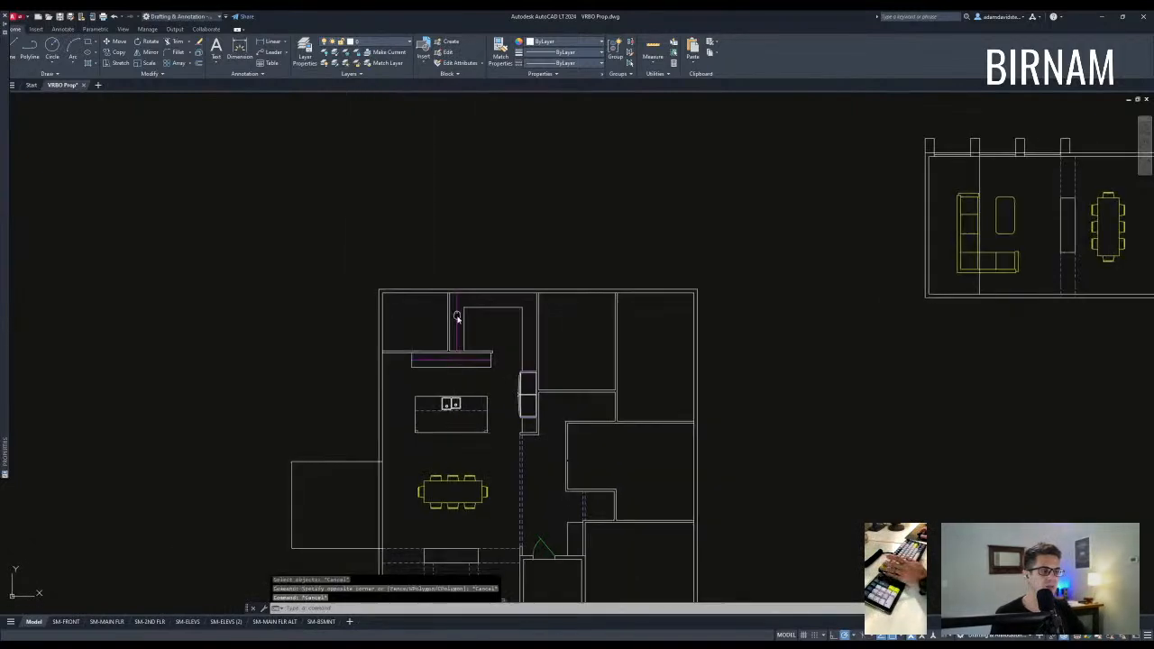
{"action": "scroll", "coordinate": [428, 334], "scroll_direction": "up", "scroll_amount": 2}
{"action": "left_click", "coordinate": [415, 353]}
{"action": "key", "text": "Escape"}
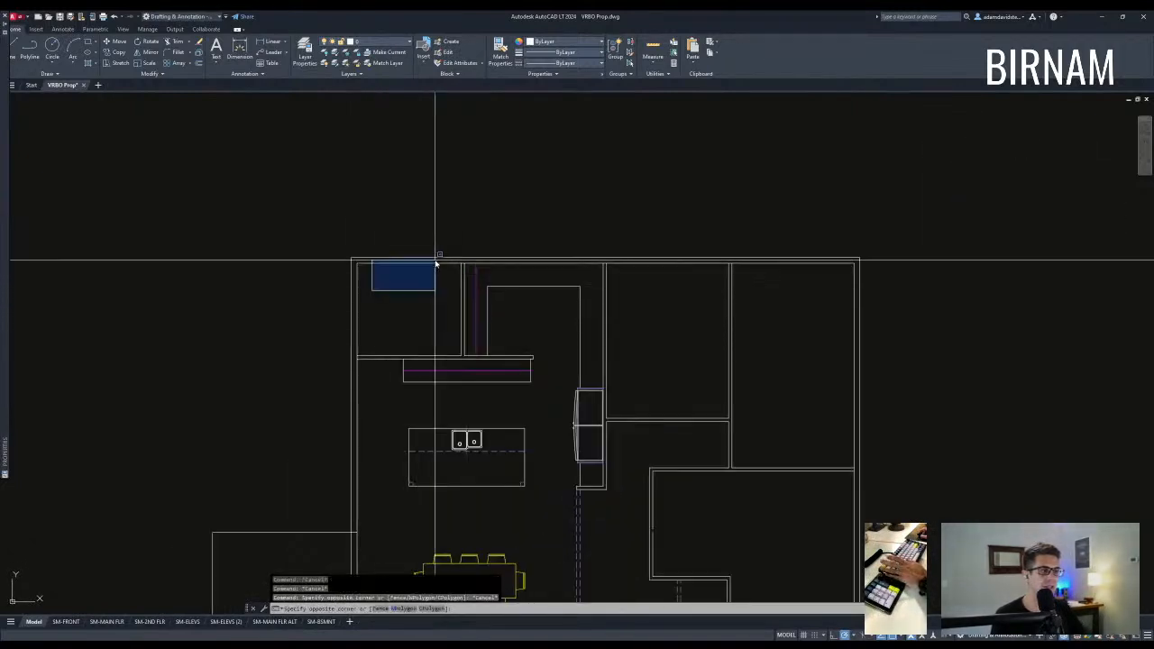
{"action": "scroll", "coordinate": [541, 361], "scroll_direction": "down", "scroll_amount": 2}
{"action": "scroll", "coordinate": [532, 317], "scroll_direction": "up", "scroll_amount": 2}
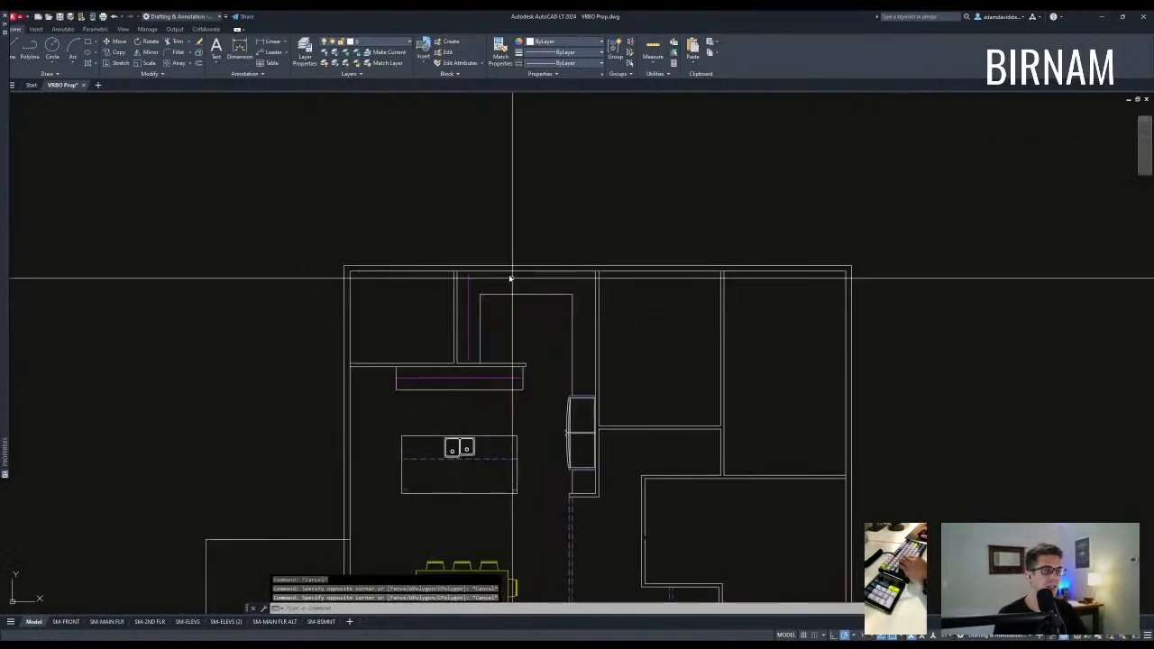
Offset the refrigerator-side counter's front line 12 inches toward the wall and extend the new line to the rear wall.
{"action": "scroll", "coordinate": [550, 333], "scroll_direction": "down", "scroll_amount": 2}
{"action": "type", "text": "o"}
{"action": "key", "text": "Return"}
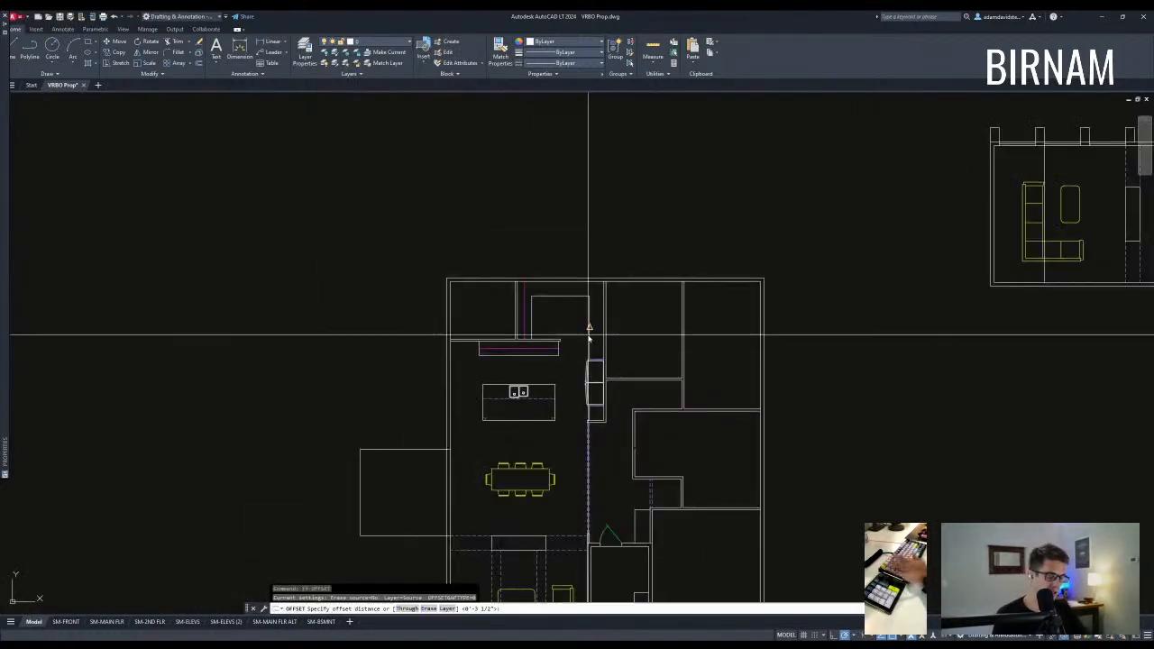
{"action": "scroll", "coordinate": [607, 317], "scroll_direction": "up", "scroll_amount": 3}
{"action": "key", "text": "Escape"}
{"action": "type", "text": "ex"}
{"action": "key", "text": "Return"}
{"action": "left_click", "coordinate": [592, 255]}
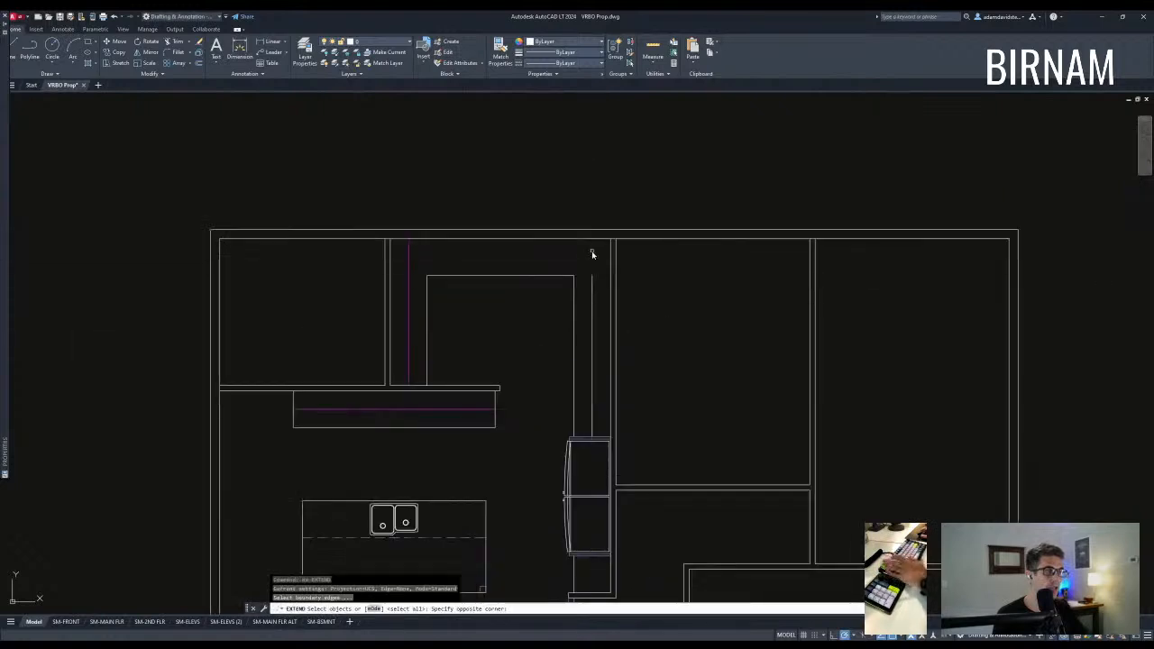
{"action": "key", "text": "Escape"}
{"action": "key", "text": "Escape"}
Match the extended line above the refrigerator to the purple cabinet line.
{"action": "scroll", "coordinate": [597, 314], "scroll_direction": "down", "scroll_amount": 2}
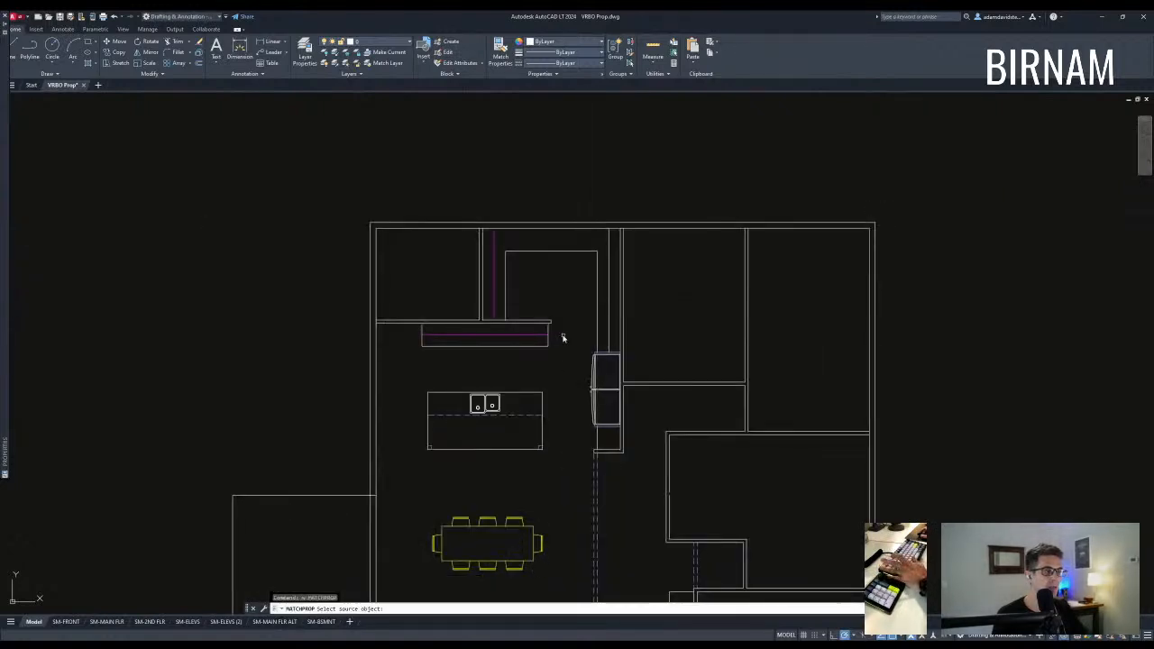
{"action": "key", "text": "Escape"}
{"action": "scroll", "coordinate": [602, 474], "scroll_direction": "up", "scroll_amount": 3}
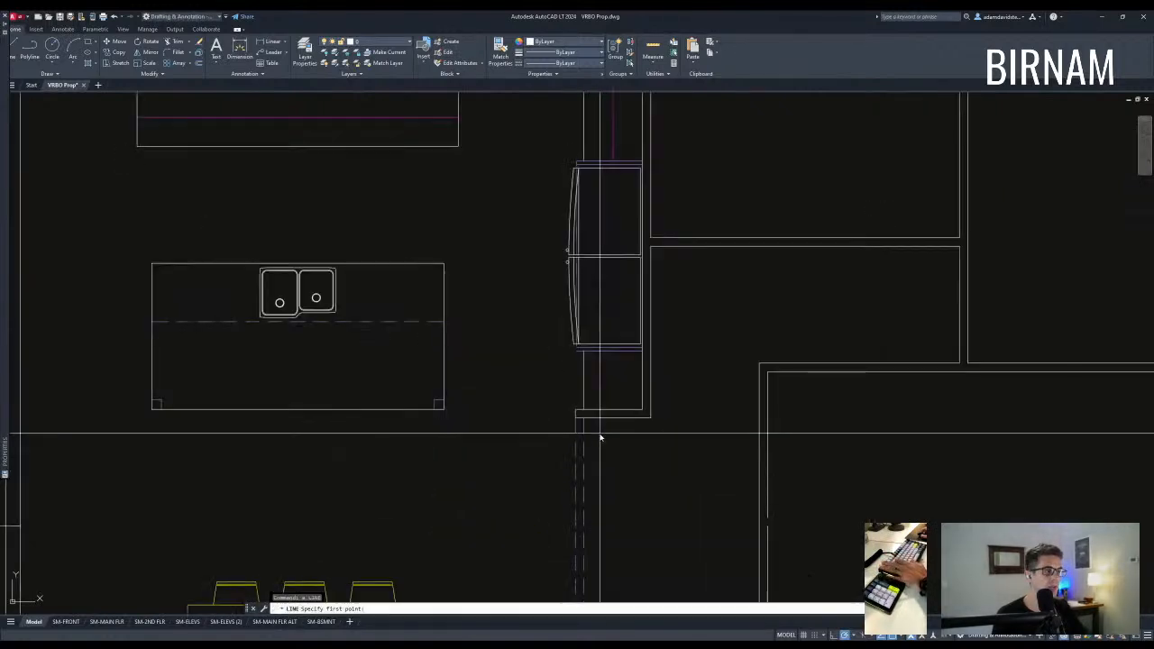
Offset the short counter front line below the refrigerator 12 inches toward the wall and match it to the purple cabinet line.
{"action": "type", "text": "o"}
{"action": "key", "text": "Return"}
{"action": "key", "text": "Escape"}
{"action": "type", "text": "ma"}
{"action": "key", "text": "Return"}
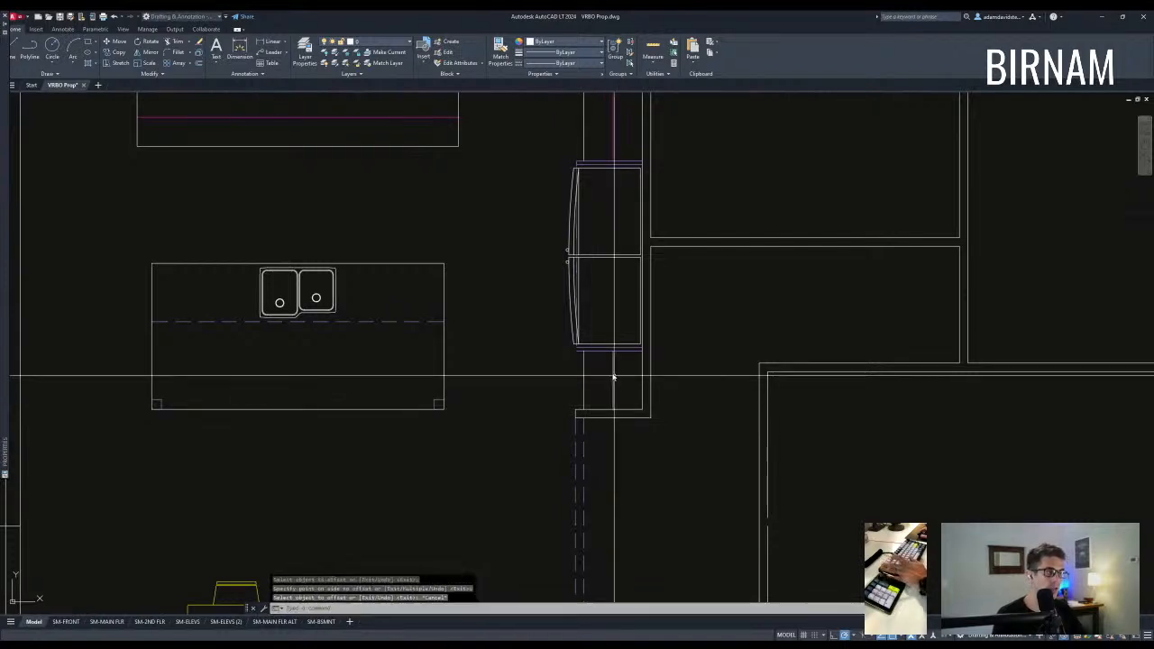
{"action": "scroll", "coordinate": [614, 373], "scroll_direction": "down", "scroll_amount": 3}
{"action": "scroll", "coordinate": [612, 317], "scroll_direction": "up", "scroll_amount": 1}
{"action": "left_click", "coordinate": [611, 317]}
{"action": "left_click", "coordinate": [612, 411]}
{"action": "key", "text": "Escape"}
Draw a horizontal line from the partition wall's end across the counter to the wall, and offset it 30 inches toward the rear wall.
{"action": "type", "text": "l"}
{"action": "key", "text": "Return"}
{"action": "left_click", "coordinate": [622, 308]}
{"action": "key", "text": "Escape"}
{"action": "type", "text": "o"}
{"action": "key", "text": "Return"}
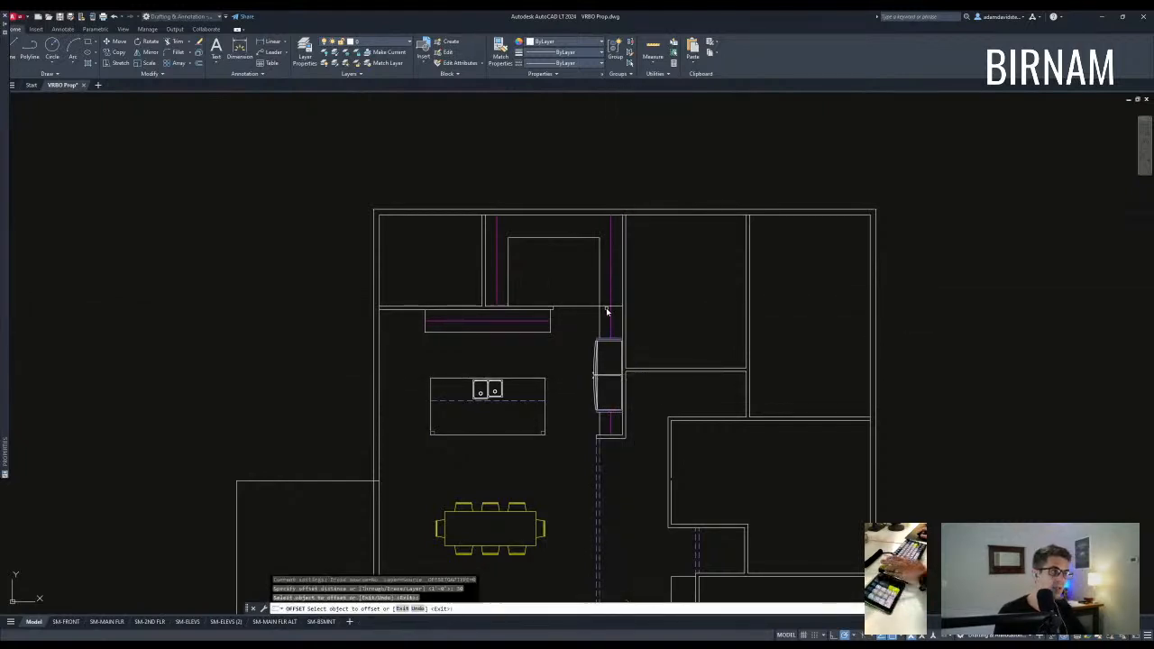
{"action": "left_click", "coordinate": [605, 305]}
{"action": "scroll", "coordinate": [608, 305], "scroll_direction": "up", "scroll_amount": 4}
{"action": "key", "text": "Escape"}
Trim both horizontal lines back to the counter front and remove the purple cabinet line between them.
{"action": "type", "text": "tr"}
{"action": "key", "text": "Return"}
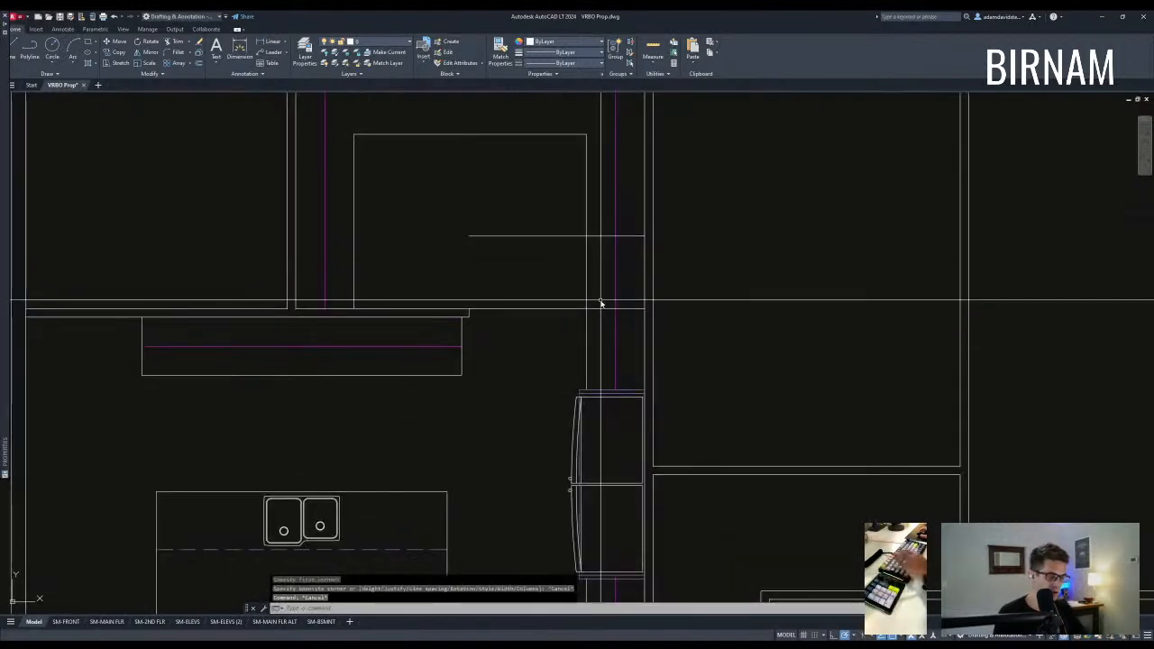
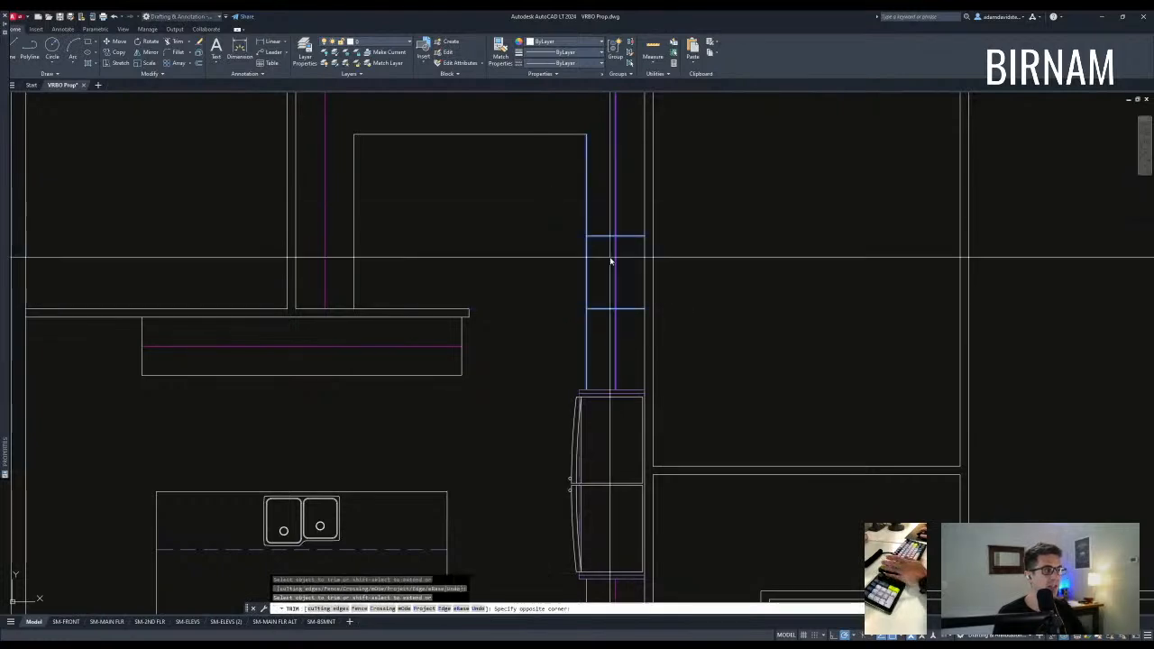
{"action": "scroll", "coordinate": [622, 277], "scroll_direction": "down", "scroll_amount": 3}
{"action": "scroll", "coordinate": [594, 292], "scroll_direction": "up", "scroll_amount": 2}
Match the two horizontal lines crossing the counter to the purple cabinet line.
{"action": "key", "text": "Escape"}
{"action": "type", "text": "ma"}
{"action": "key", "text": "Return"}
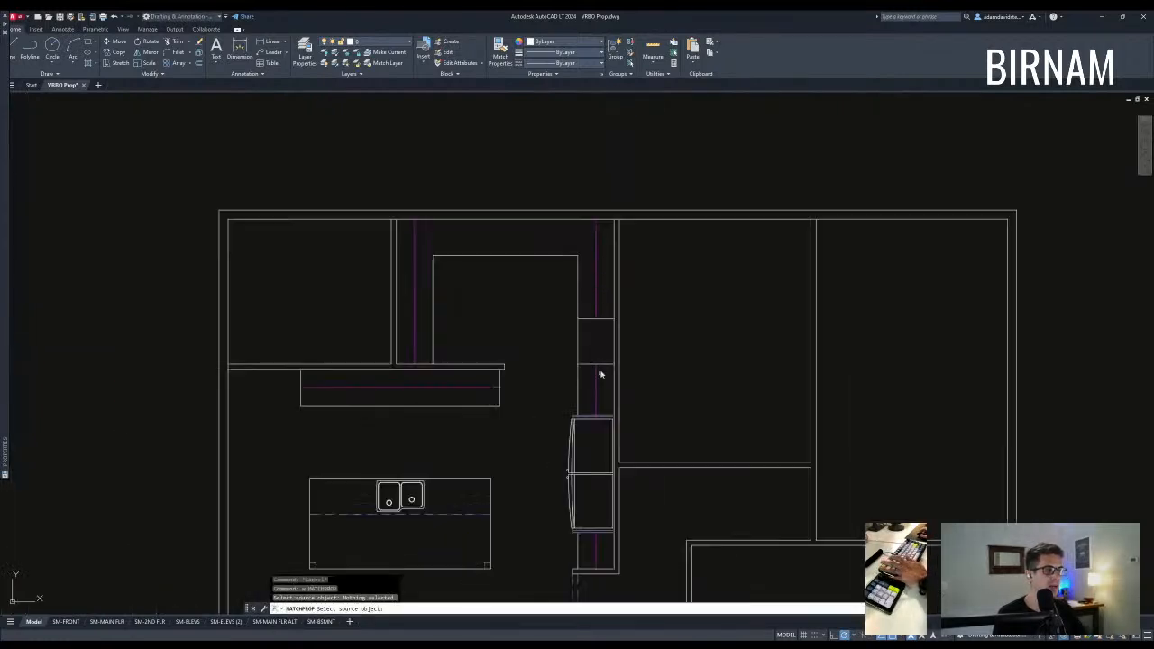
{"action": "left_click", "coordinate": [595, 380]}
{"action": "key", "text": "Escape"}
{"action": "scroll", "coordinate": [562, 342], "scroll_direction": "down", "scroll_amount": 2}
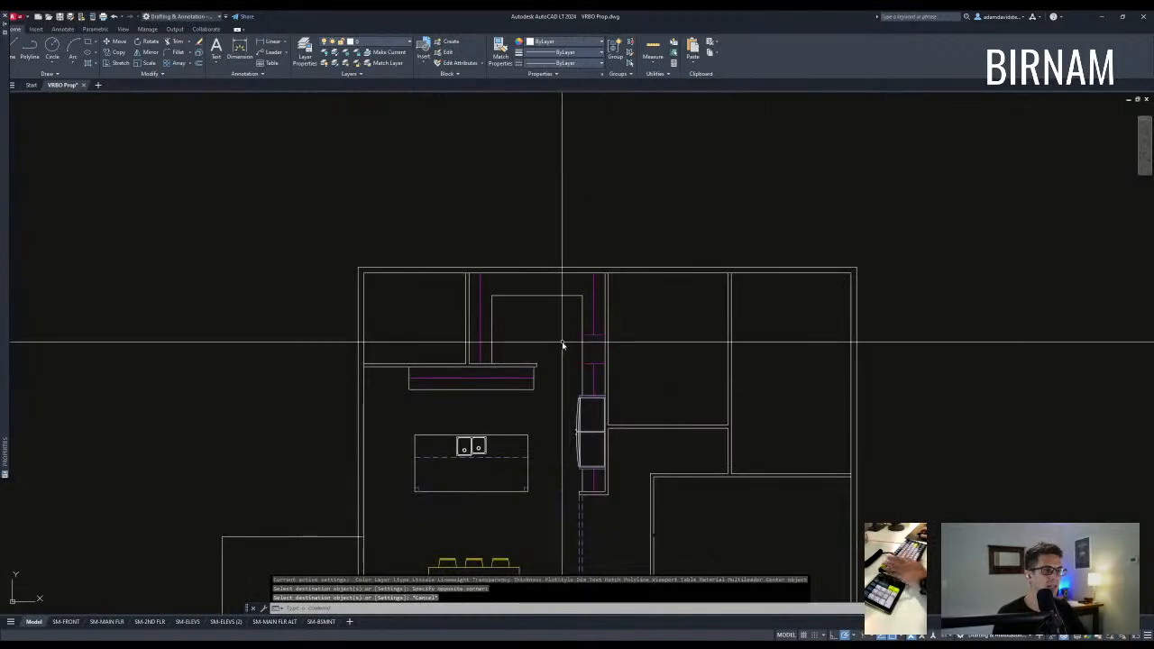
Draw a line from the rear counter front's midpoint through the rear wall and trim it to the wall thickness.
{"action": "scroll", "coordinate": [626, 311], "scroll_direction": "up", "scroll_amount": 1}
{"action": "type", "text": "l"}
{"action": "key", "text": "Return"}
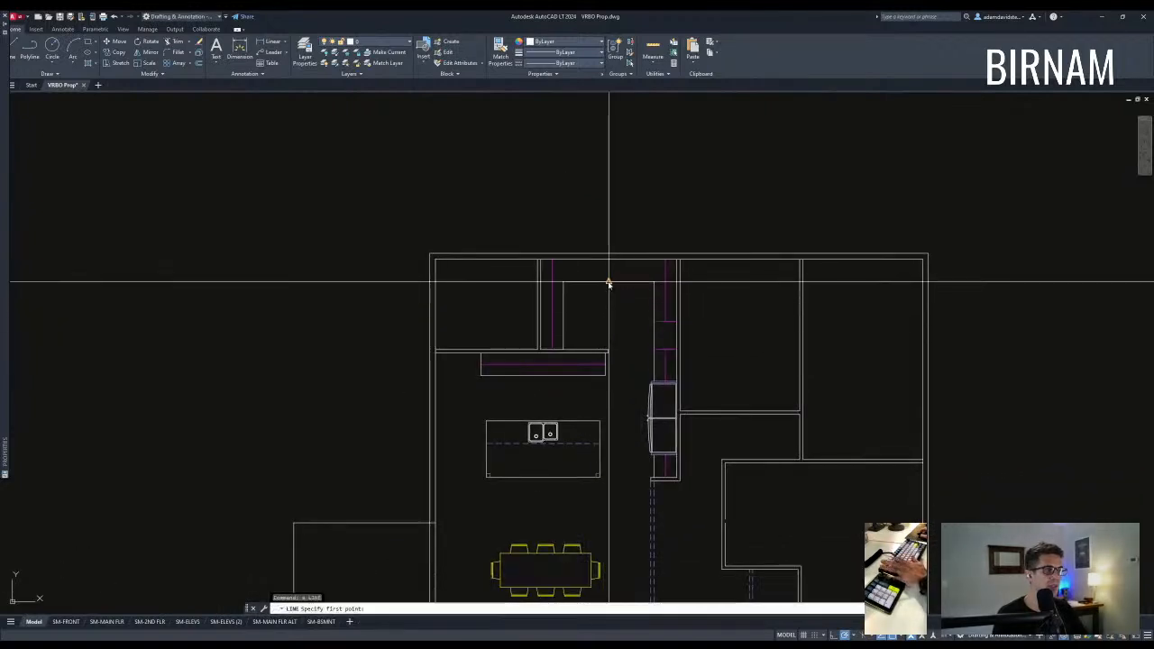
{"action": "left_click", "coordinate": [619, 281]}
{"action": "key", "text": "Escape"}
{"action": "scroll", "coordinate": [624, 283], "scroll_direction": "up", "scroll_amount": 2}
{"action": "type", "text": "tr"}
{"action": "key", "text": "Return"}
{"action": "mouse_move", "coordinate": [624, 268]}
{"action": "left_mouse_down"}
{"action": "mouse_move", "coordinate": [591, 240]}
{"action": "mouse_move", "coordinate": [588, 265]}
{"action": "left_mouse_up"}
{"action": "key", "text": "Escape"}
Copy the short line along the rear wall to form three window lines spaced 36 inches apart.
{"action": "left_click", "coordinate": [643, 204]}
{"action": "type", "text": "co"}
{"action": "key", "text": "Return"}
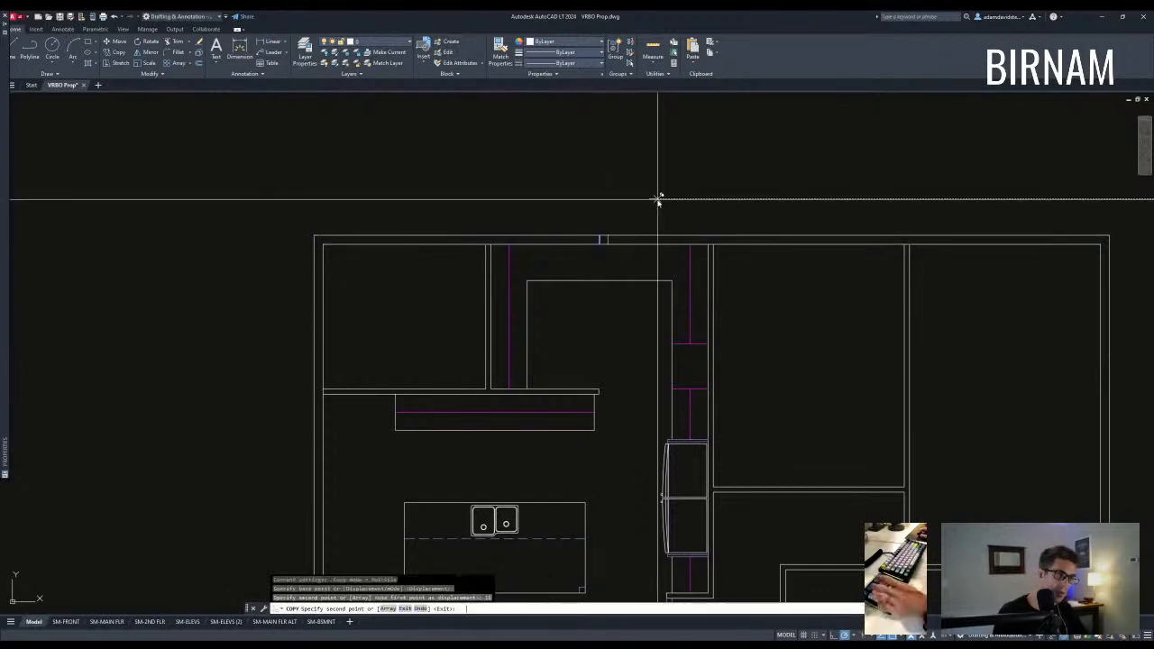
{"action": "key", "text": "Escape"}
{"action": "left_click", "coordinate": [592, 259]}
{"action": "type", "text": "co"}
{"action": "key", "text": "Return"}
{"action": "left_click", "coordinate": [660, 206]}
{"action": "key", "text": "Escape"}
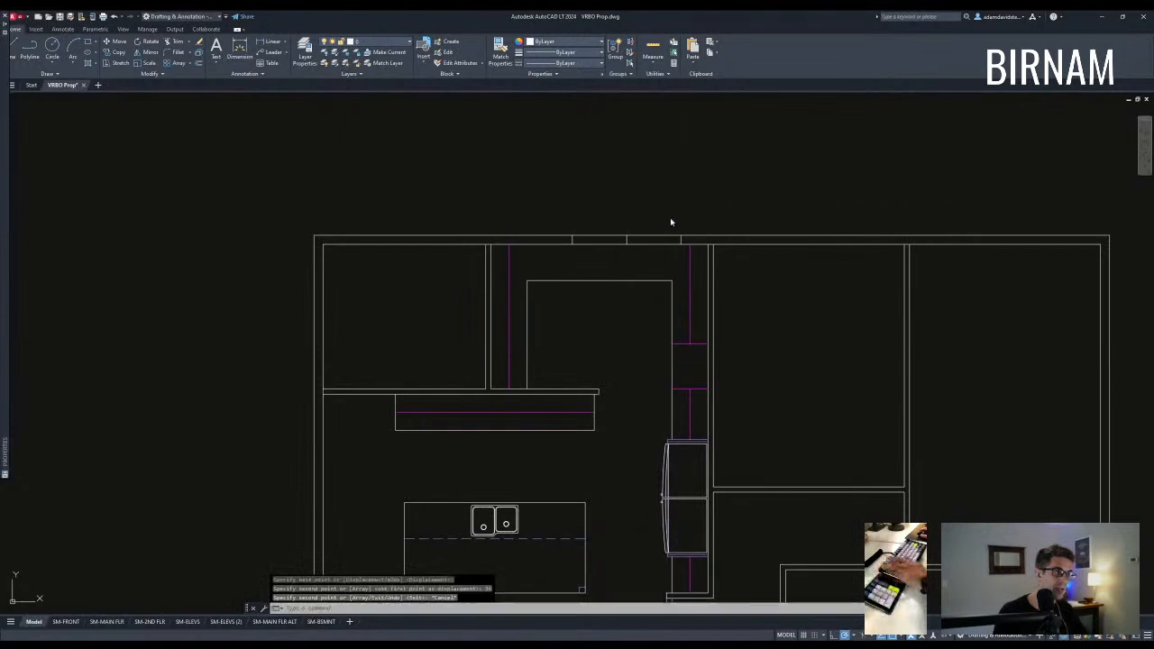
Move the three window lines sideways along the rear wall so the middle one aligns with the counter's midpoint.
{"action": "left_click", "coordinate": [553, 268]}
{"action": "left_click", "coordinate": [686, 225]}
{"action": "type", "text": "m"}
{"action": "key", "text": "Return"}
{"action": "left_click", "coordinate": [718, 200]}
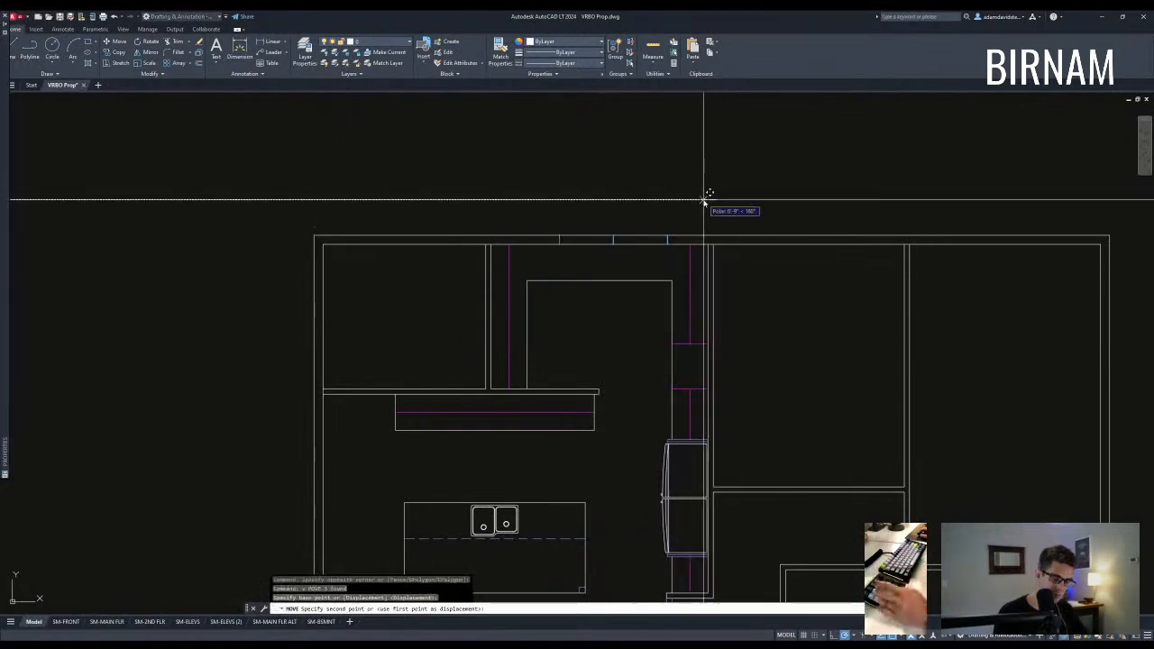
{"action": "key", "text": "Return"}
{"action": "key", "text": "Escape"}
{"action": "key", "text": "Escape"}
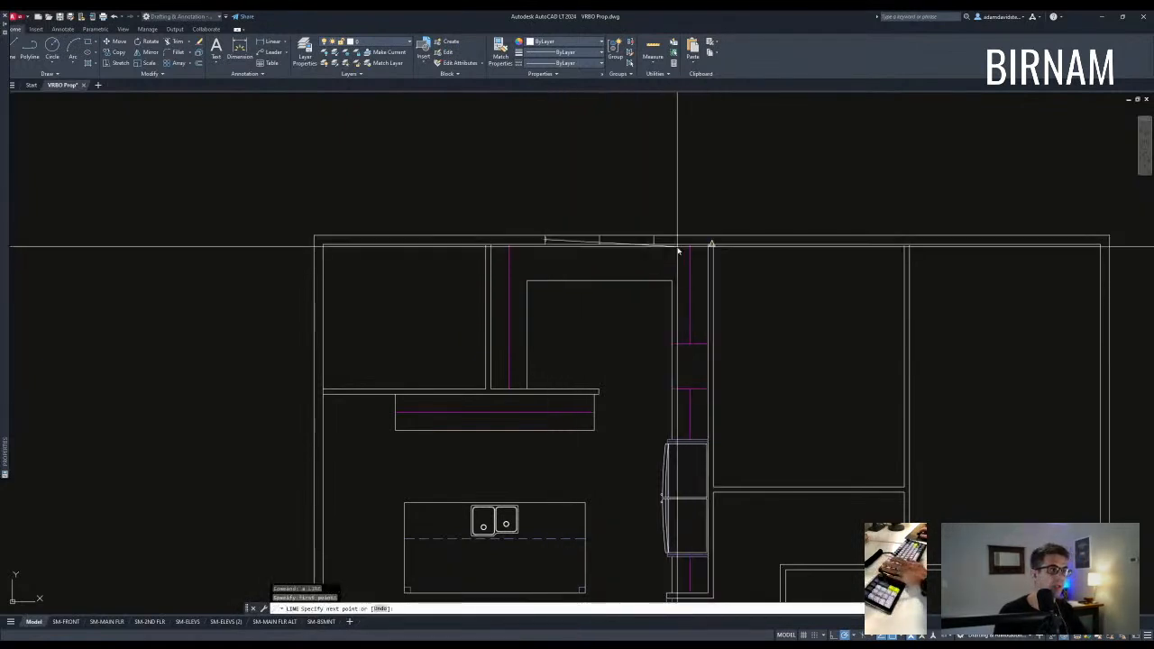
Draw the window's glass line along the middle of the rear wall between its two outer lines.
{"action": "scroll", "coordinate": [658, 242], "scroll_direction": "down", "scroll_amount": 2}
{"action": "left_click", "coordinate": [601, 317]}
{"action": "key", "text": "Escape"}
{"action": "key", "text": "Escape"}
{"action": "left_click", "coordinate": [642, 386]}
{"action": "key", "text": "Escape"}
Offset the upper line of the wall behind the island-facing counter into the U-shaped counter area, at counter depth.
{"action": "scroll", "coordinate": [587, 382], "scroll_direction": "up", "scroll_amount": 3}
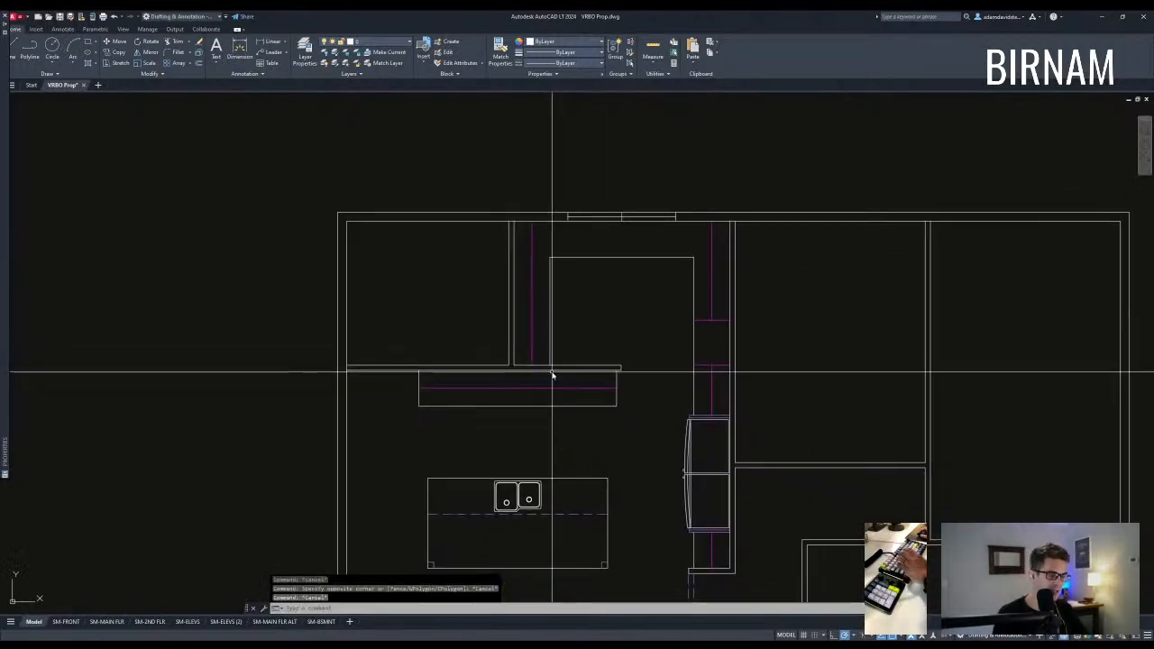
{"action": "type", "text": "o"}
{"action": "key", "text": "Return"}
{"action": "left_click", "coordinate": [563, 367]}
{"action": "left_click", "coordinate": [574, 349]}
{"action": "key", "text": "Escape"}
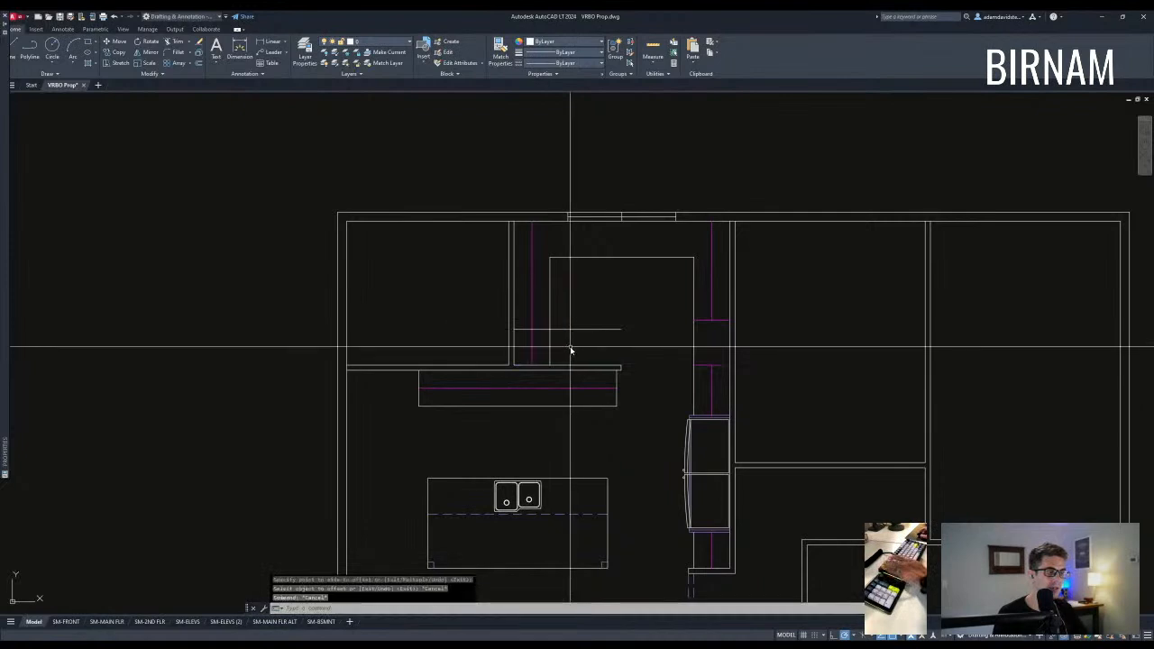
Draw a line across the U-shaped counter's left leg at the midpoint of its inner edge and extend it to the partition.
{"action": "type", "text": "l"}
{"action": "key", "text": "Return"}
{"action": "key", "text": "Escape"}
{"action": "scroll", "coordinate": [519, 319], "scroll_direction": "up", "scroll_amount": 5}
{"action": "type", "text": "ex"}
{"action": "key", "text": "Return"}
{"action": "left_click", "coordinate": [506, 334]}
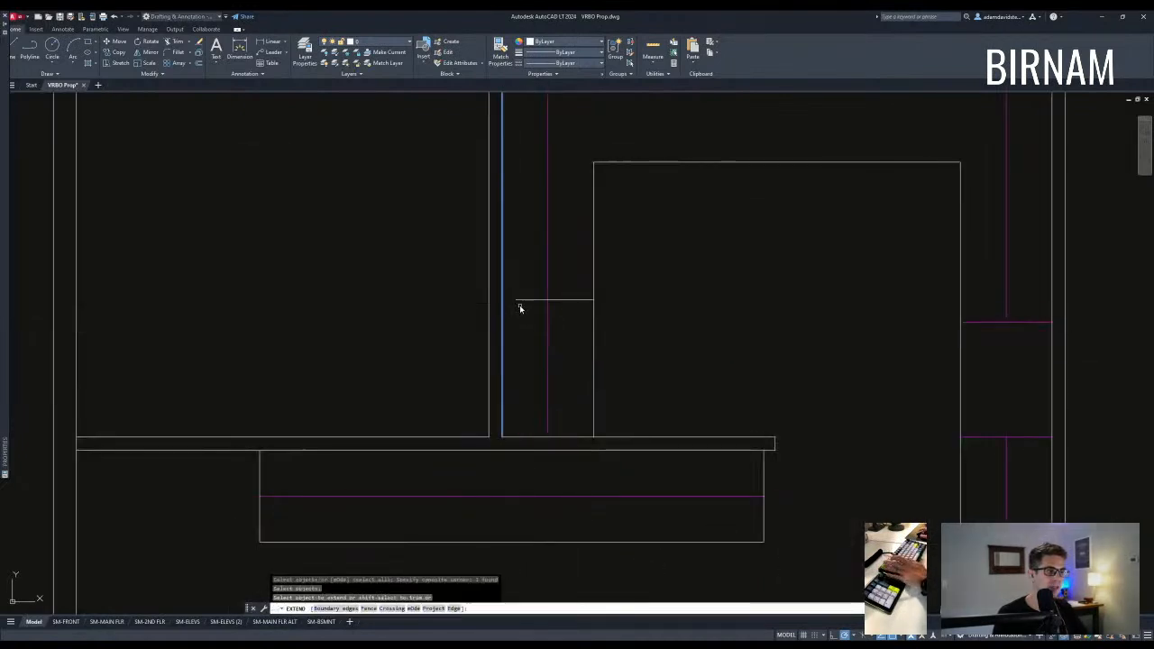
{"action": "left_click", "coordinate": [520, 302]}
{"action": "key", "text": "Escape"}
Copy the line across the counter's left leg 12 inches toward the rear and 12 inches toward the front.
{"action": "left_click", "coordinate": [462, 340]}
{"action": "left_click", "coordinate": [617, 276]}
{"action": "type", "text": "co"}
{"action": "key", "text": "Return"}
{"action": "left_click", "coordinate": [638, 298]}
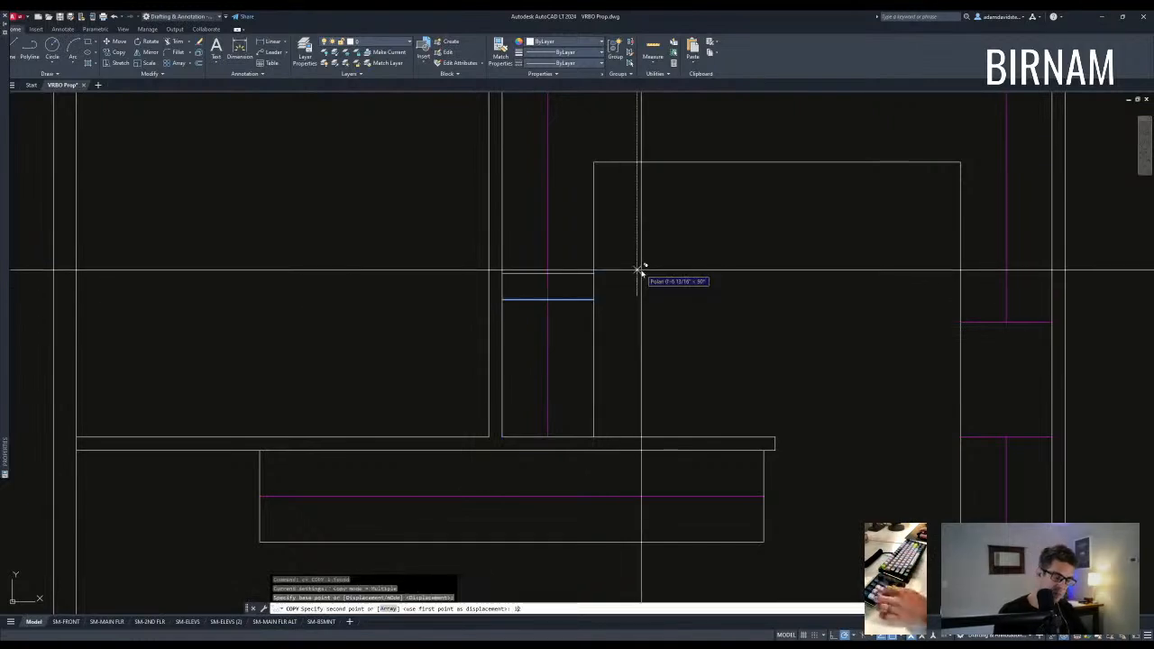
{"action": "key", "text": "Escape"}
{"action": "key", "text": "Escape"}
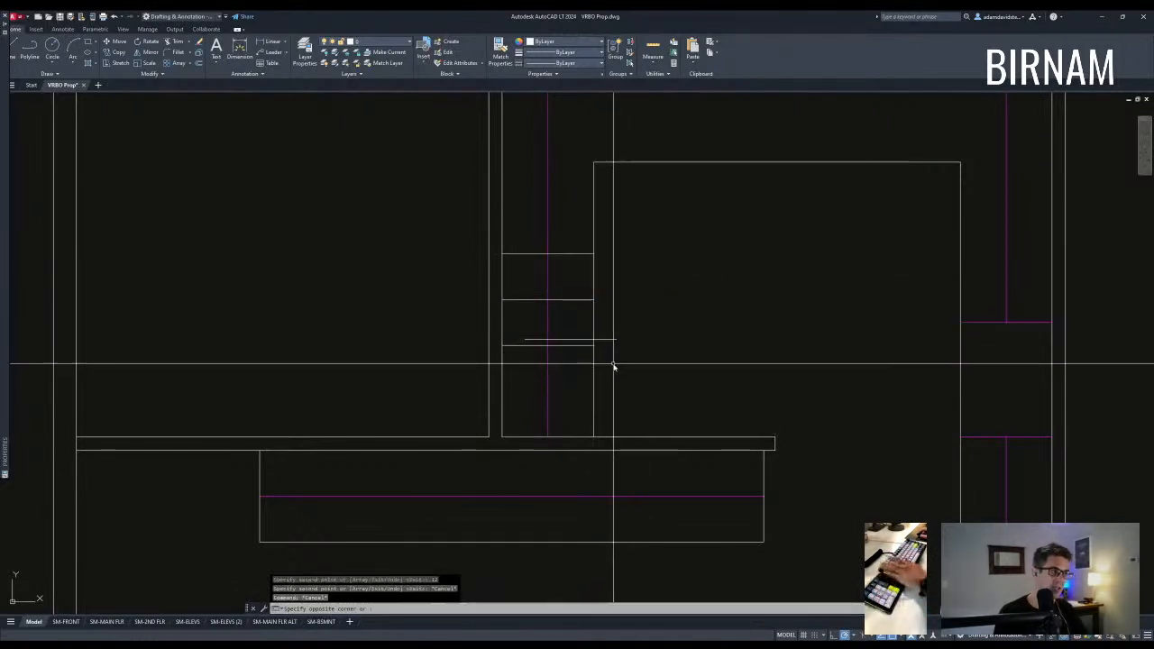
Erase the middle of the three lines across the left counter leg.
{"action": "left_click", "coordinate": [611, 340]}
{"action": "type", "text": "e"}
{"action": "key", "text": "Return"}
{"action": "key", "text": "Escape"}
{"action": "key", "text": "Escape"}
{"action": "key", "text": "Escape"}
{"action": "scroll", "coordinate": [587, 343], "scroll_direction": "down", "scroll_amount": 6}
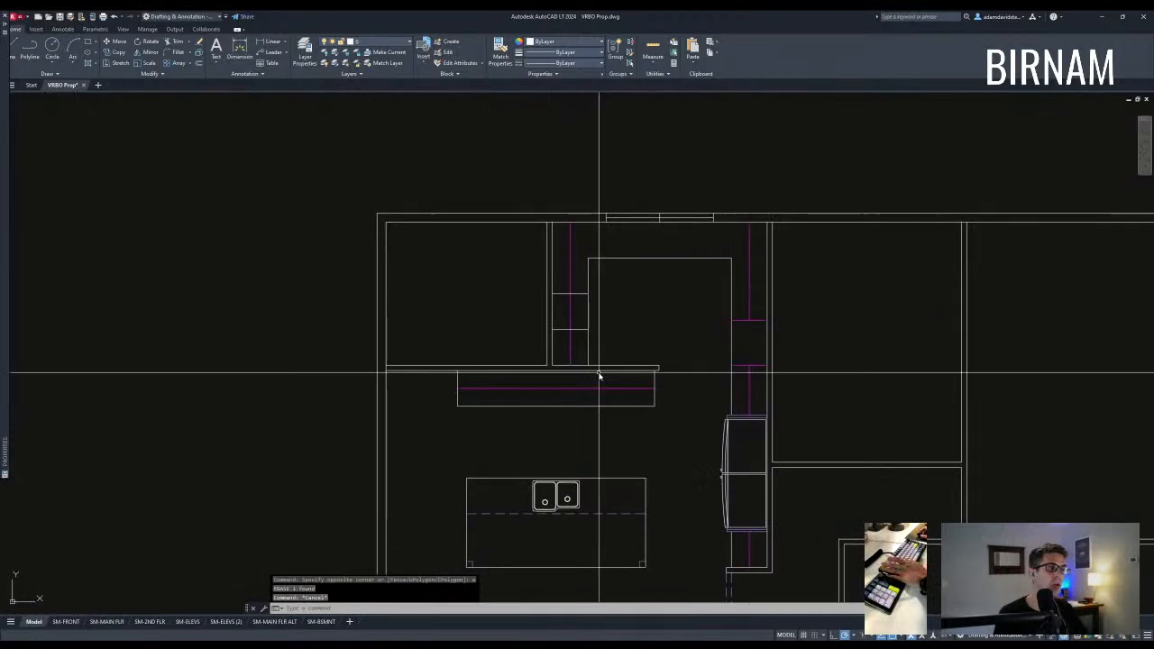
Match the two remaining lines across the left counter leg to the properties of the island's dashed line.
{"action": "type", "text": "w"}
{"action": "key", "text": "Return"}
{"action": "scroll", "coordinate": [668, 381], "scroll_direction": "up", "scroll_amount": 5}
{"action": "left_click", "coordinate": [516, 497]}
{"action": "middle_click_drag", "start_coordinate": [526, 288], "coordinate": [551, 471]}
{"action": "left_click", "coordinate": [383, 401]}
{"action": "left_click", "coordinate": [541, 310]}
{"action": "key", "text": "Escape"}
{"action": "scroll", "coordinate": [503, 361], "scroll_direction": "down", "scroll_amount": 3}
{"action": "left_click", "coordinate": [425, 360]}
{"action": "key", "text": "Escape"}
{"action": "key", "text": "Escape"}
{"action": "key", "text": "Escape"}
{"action": "scroll", "coordinate": [548, 374], "scroll_direction": "down", "scroll_amount": 6}
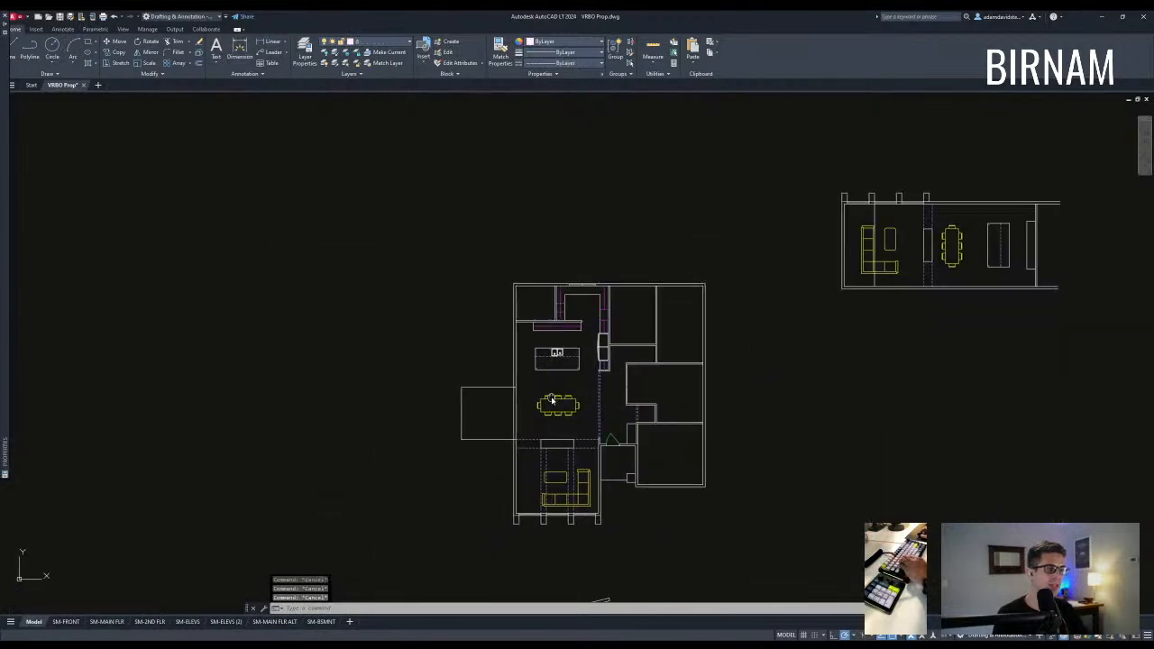
{"action": "middle_click_drag", "start_coordinate": [575, 391], "coordinate": [607, 315]}
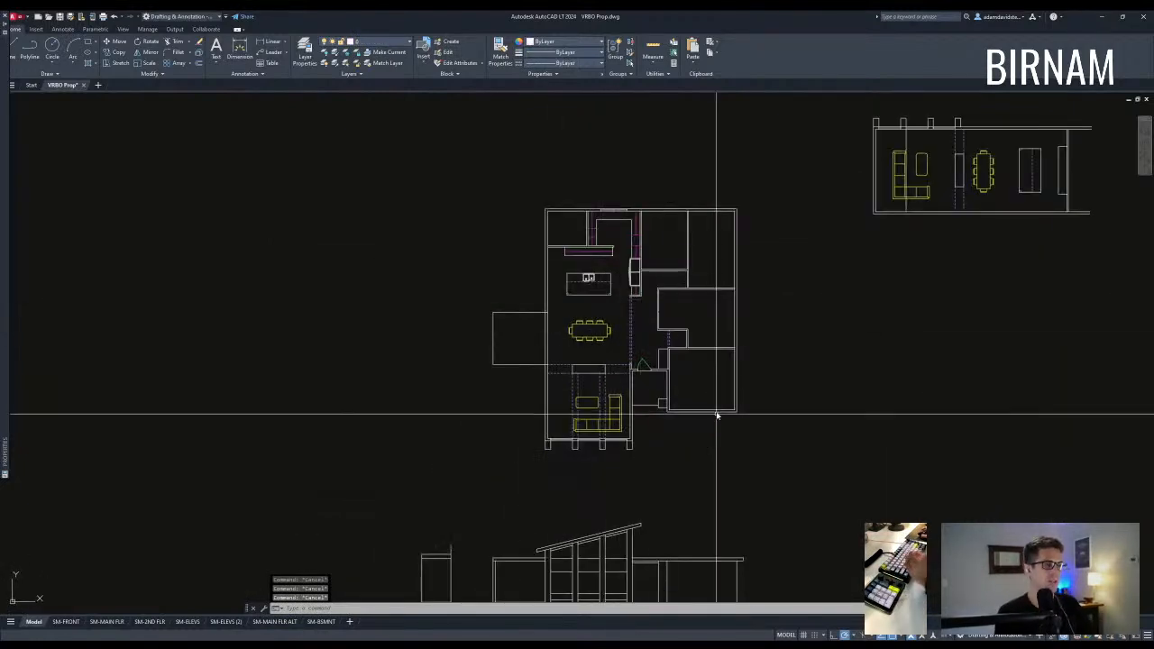
{"action": "scroll", "coordinate": [644, 291], "scroll_direction": "up", "scroll_amount": 5}
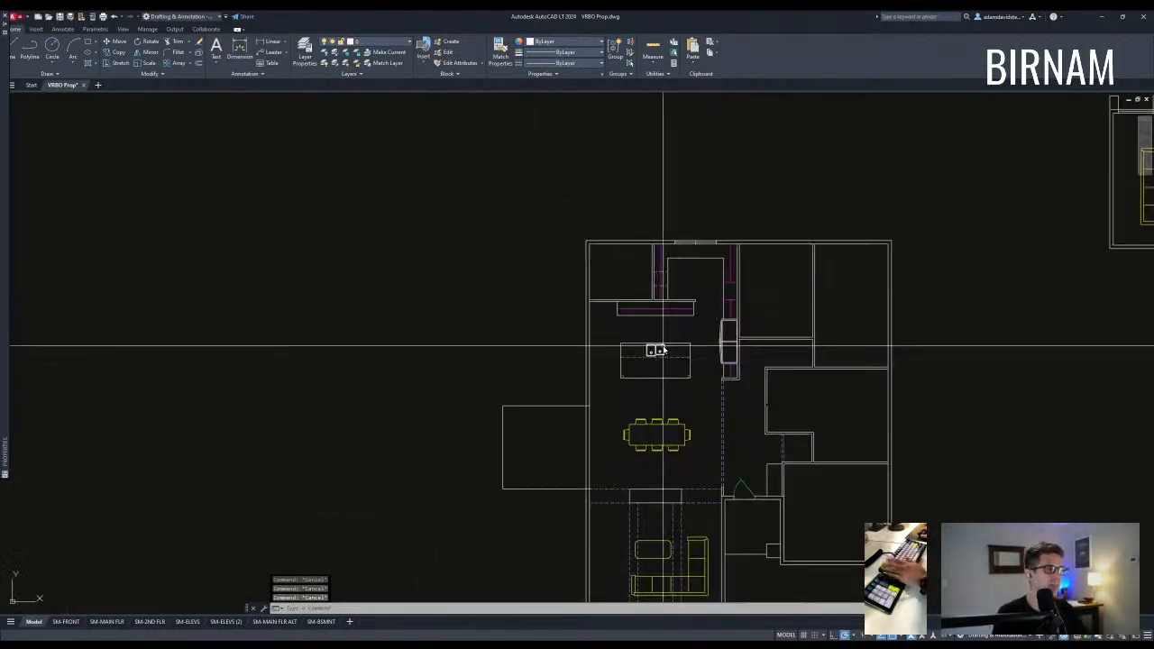
{"action": "scroll", "coordinate": [752, 307], "scroll_direction": "up", "scroll_amount": 5}
{"action": "type", "text": "s"}
{"action": "key", "text": "space"}
{"action": "left_click", "coordinate": [764, 289]}
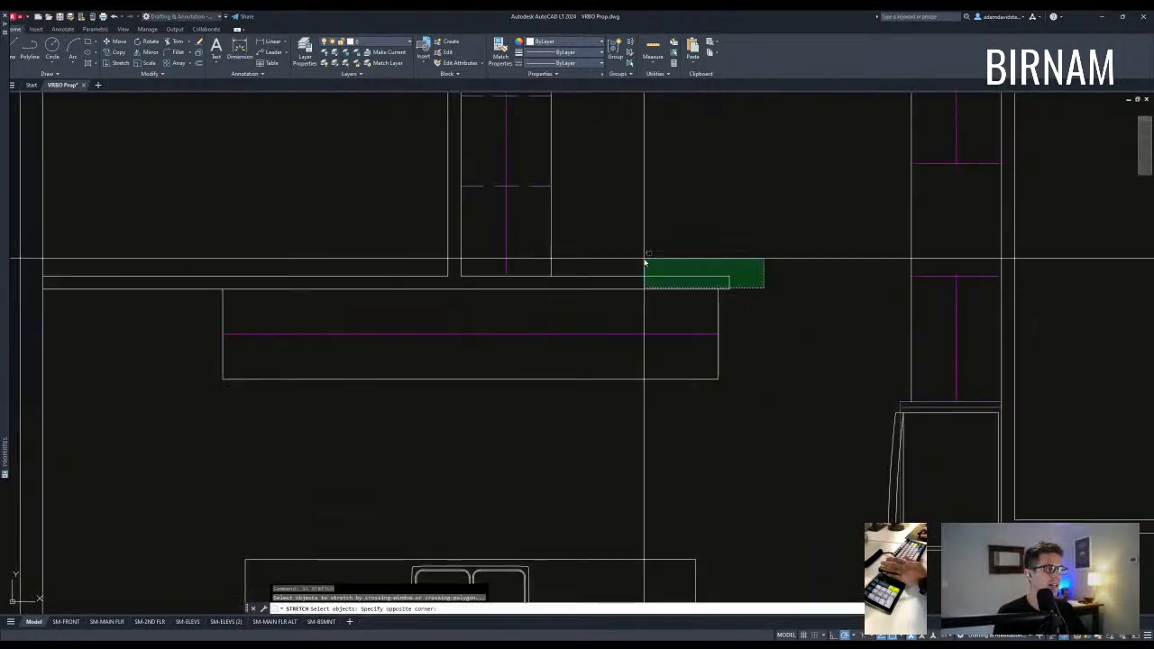
{"action": "scroll", "coordinate": [782, 298], "scroll_direction": "down", "scroll_amount": 2}
{"action": "key", "text": "Escape"}
{"action": "key", "text": "Escape"}
Stretch the upper face of the wall behind the island-facing counter 2 inches toward the rear to thicken the wall.
{"action": "scroll", "coordinate": [745, 306], "scroll_direction": "up", "scroll_amount": 2}
{"action": "type", "text": "ss"}
{"action": "key", "text": "space"}
{"action": "left_click", "coordinate": [786, 279]}
{"action": "scroll", "coordinate": [786, 279], "scroll_direction": "down", "scroll_amount": 2}
{"action": "middle_click_drag", "start_coordinate": [786, 279], "coordinate": [903, 306]}
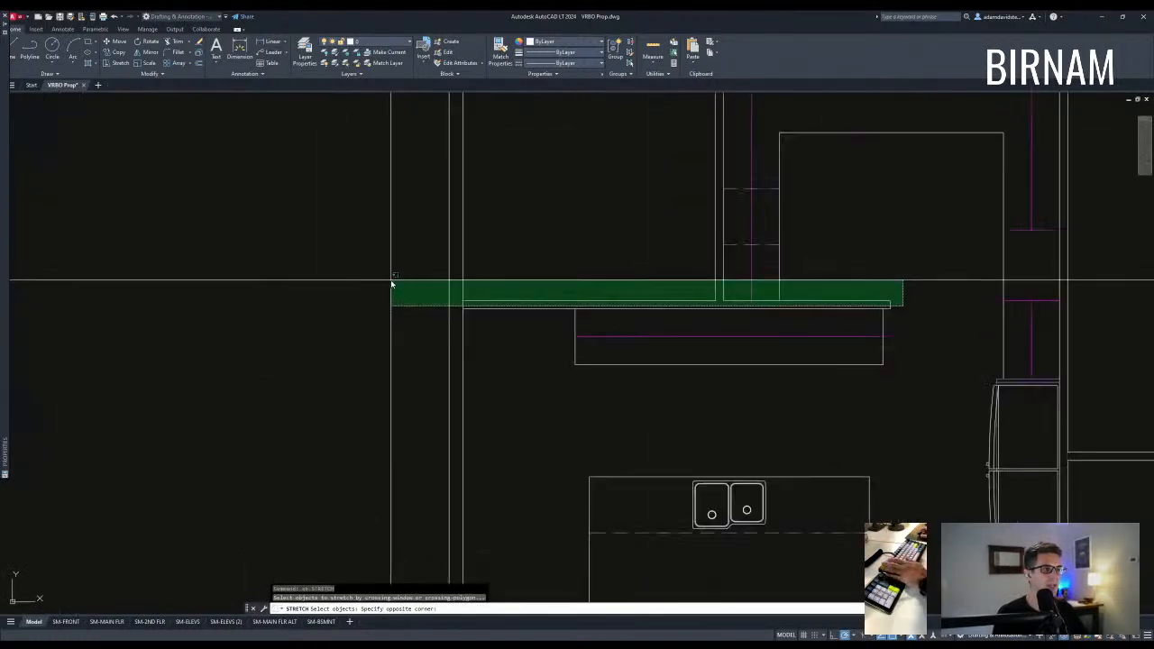
{"action": "left_click", "coordinate": [399, 166]}
{"action": "key", "text": "space"}
{"action": "left_click", "coordinate": [554, 223]}
{"action": "type", "text": "2"}
{"action": "key", "text": "space"}
{"action": "key", "text": "Escape"}
Stretch a face of the vertical partition beside the U-shaped counter's left leg by 2 inches to thicken it.
{"action": "middle_click_drag", "start_coordinate": [639, 281], "coordinate": [600, 371]}
{"action": "type", "text": "ss"}
{"action": "key", "text": "space"}
{"action": "left_click", "coordinate": [684, 394]}
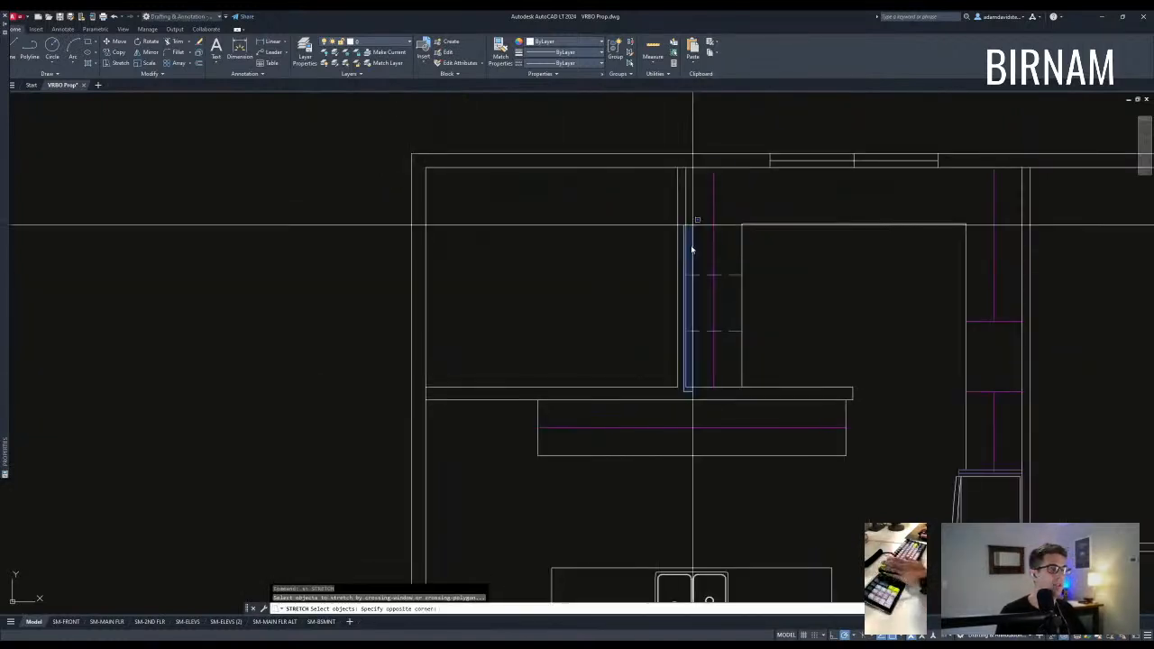
{"action": "left_click", "coordinate": [678, 137]}
{"action": "key", "text": "space"}
{"action": "left_click", "coordinate": [703, 124]}
{"action": "type", "text": "2"}
{"action": "key", "text": "Return"}
{"action": "scroll", "coordinate": [713, 219], "scroll_direction": "down", "scroll_amount": 6}
{"action": "key", "text": "Escape"}
{"action": "key", "text": "Escape"}
{"action": "key", "text": "Escape"}
Draw a horizontal guide line across the front elevation from the small side section's cap underside to beyond the building's right end.
{"action": "mouse_move", "coordinate": [702, 308]}
{"action": "middle_mouse_down"}
{"action": "mouse_move", "coordinate": [649, 394]}
{"action": "mouse_move", "coordinate": [643, 361]}
{"action": "mouse_move", "coordinate": [598, 330]}
{"action": "middle_mouse_up"}
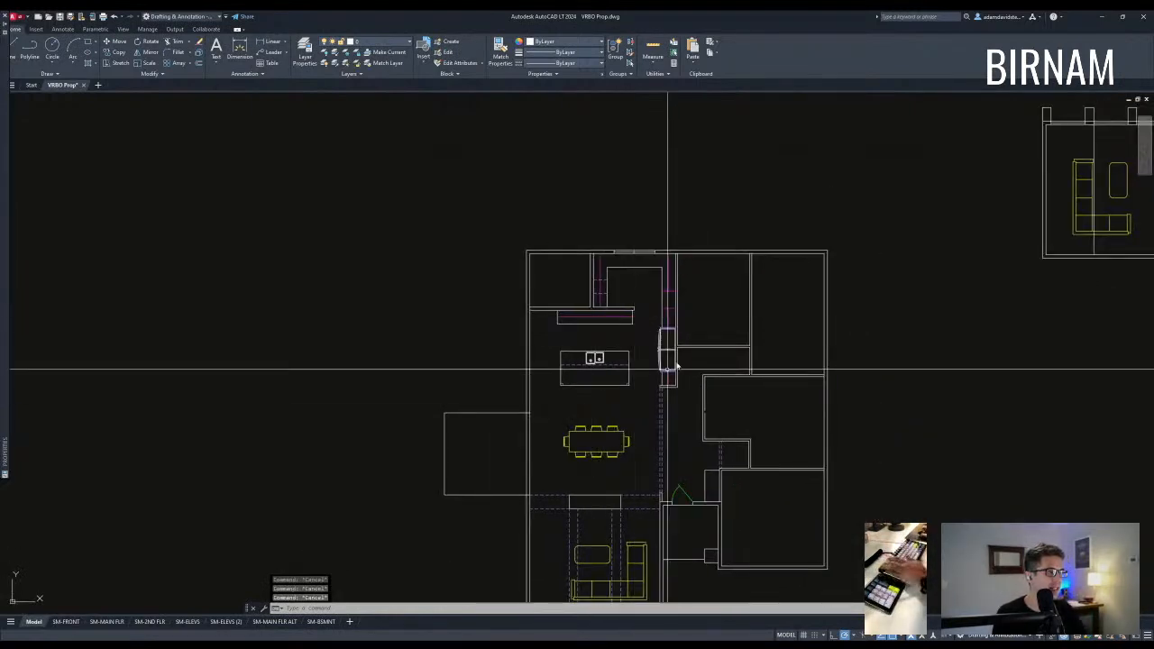
{"action": "middle_click_drag", "start_coordinate": [673, 381], "coordinate": [566, 326]}
{"action": "middle_click_drag", "start_coordinate": [578, 394], "coordinate": [572, 394]}
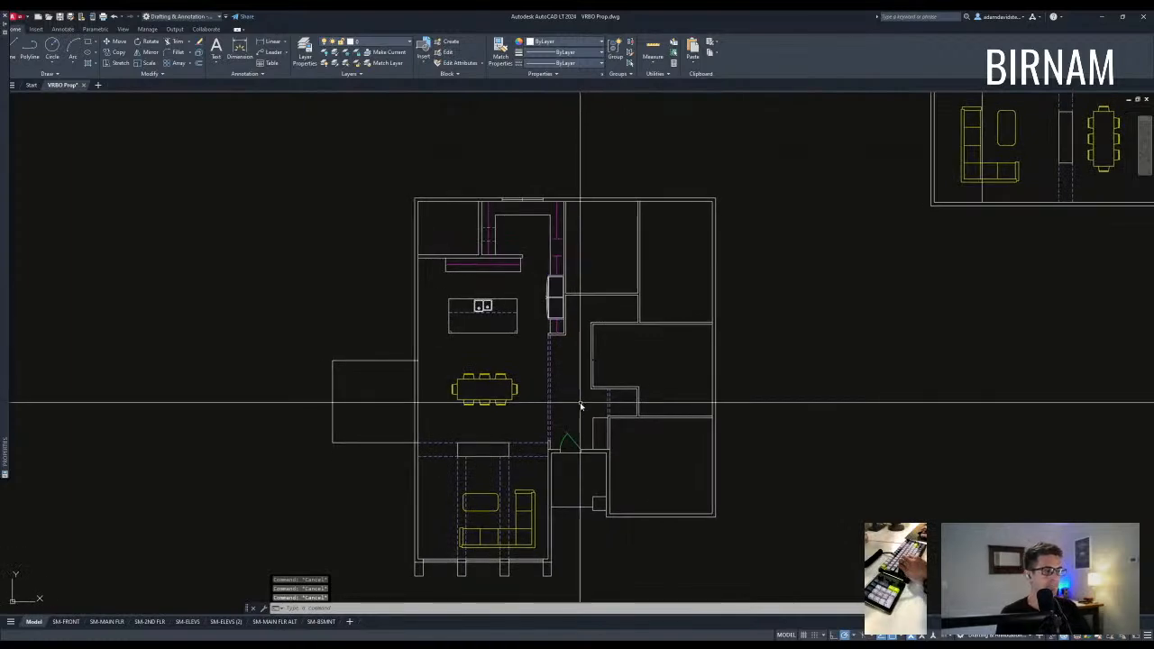
{"action": "middle_click_drag", "start_coordinate": [642, 440], "coordinate": [628, 349]}
{"action": "scroll", "coordinate": [629, 349], "scroll_direction": "down", "scroll_amount": 4}
{"action": "scroll", "coordinate": [613, 417], "scroll_direction": "up", "scroll_amount": 4}
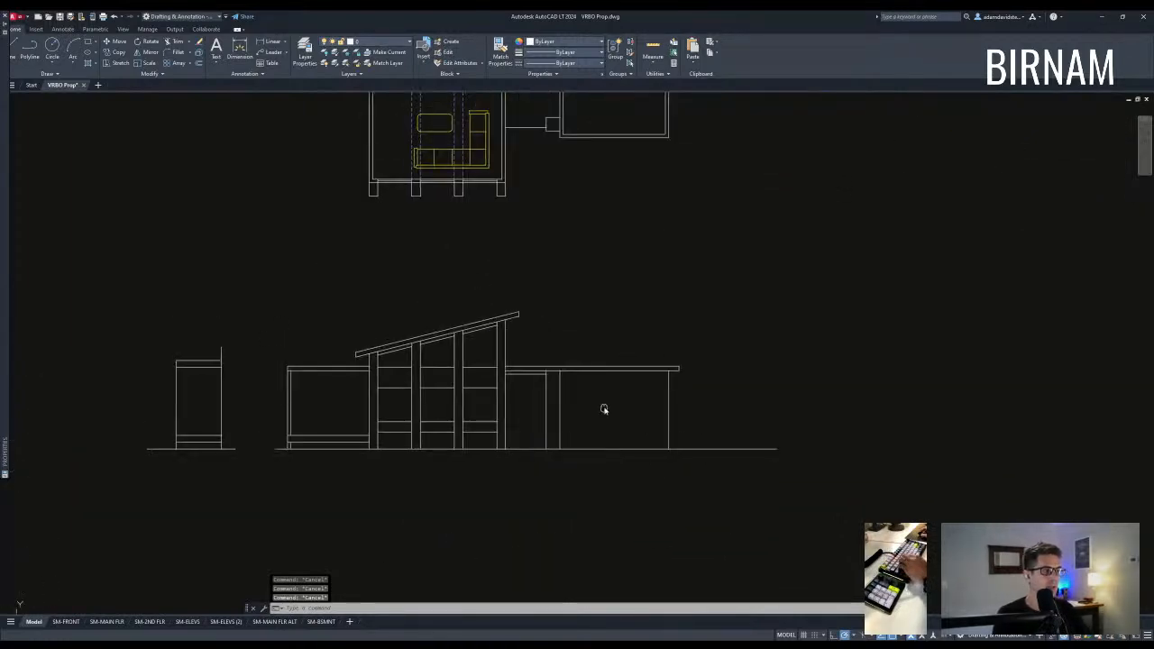
{"action": "scroll", "coordinate": [354, 356], "scroll_direction": "up", "scroll_amount": 5}
{"action": "left_click", "coordinate": [351, 348]}
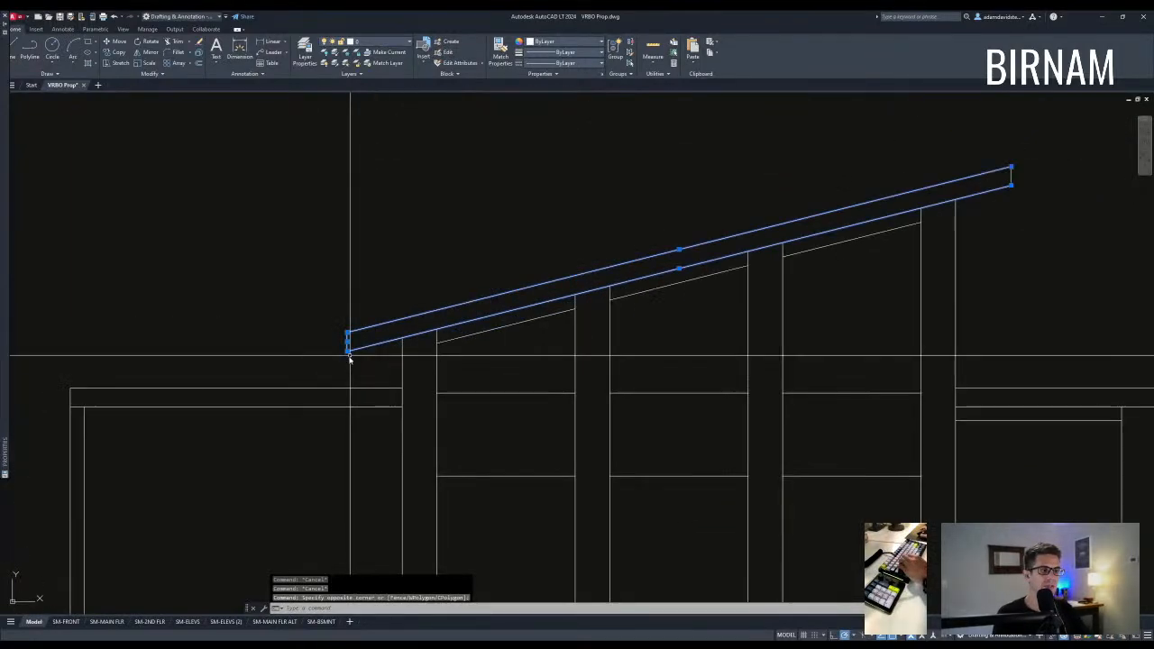
{"action": "scroll", "coordinate": [485, 372], "scroll_direction": "down", "scroll_amount": 2}
{"action": "key", "text": "Escape"}
{"action": "key", "text": "l"}
{"action": "key", "text": "Return"}
{"action": "left_click", "coordinate": [225, 381]}
{"action": "left_click", "coordinate": [1121, 381]}
{"action": "key", "text": "Escape"}
{"action": "key", "text": "Escape"}
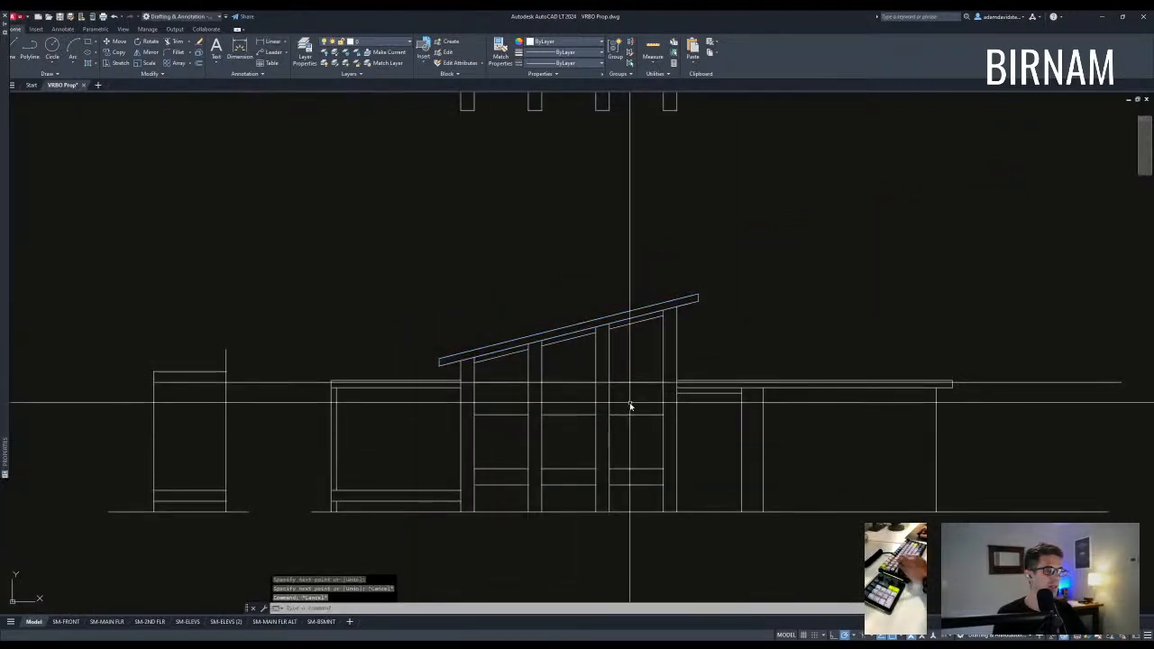
{"action": "scroll", "coordinate": [440, 353], "scroll_direction": "up", "scroll_amount": 4}
{"action": "left_click", "coordinate": [466, 395]}
{"action": "left_click", "coordinate": [436, 348]}
{"action": "key", "text": "c"}
{"action": "key", "text": "o"}
{"action": "key", "text": "Return"}
{"action": "left_click", "coordinate": [438, 386]}
{"action": "scroll", "coordinate": [438, 383], "scroll_direction": "down", "scroll_amount": 4}
{"action": "key", "text": "Escape"}
Copy the sloped roof so that its underside meets the guide line at the outer face of the elevation's far right wall.
{"action": "middle_click_drag", "start_coordinate": [251, 342], "coordinate": [279, 356]}
{"action": "scroll", "coordinate": [280, 356], "scroll_direction": "up", "scroll_amount": 4}
{"action": "left_click", "coordinate": [546, 438]}
{"action": "left_click", "coordinate": [475, 363]}
{"action": "key", "text": "c"}
{"action": "key", "text": "o"}
{"action": "key", "text": "Return"}
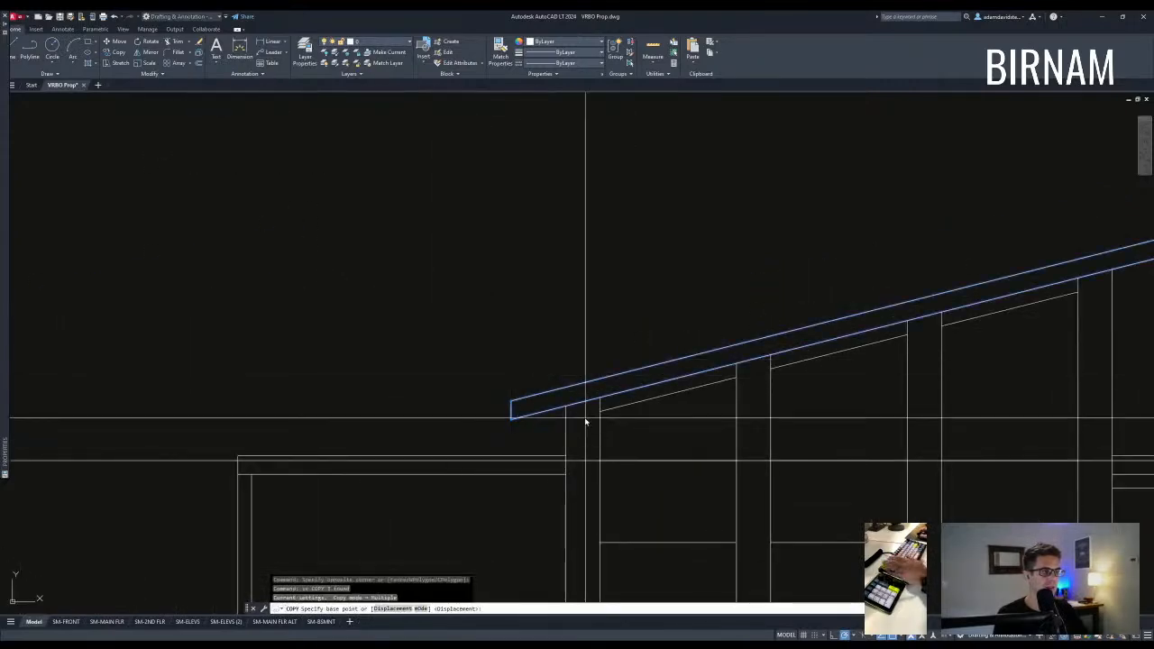
{"action": "scroll", "coordinate": [566, 407], "scroll_direction": "down", "scroll_amount": 4}
{"action": "scroll", "coordinate": [441, 317], "scroll_direction": "up", "scroll_amount": 4}
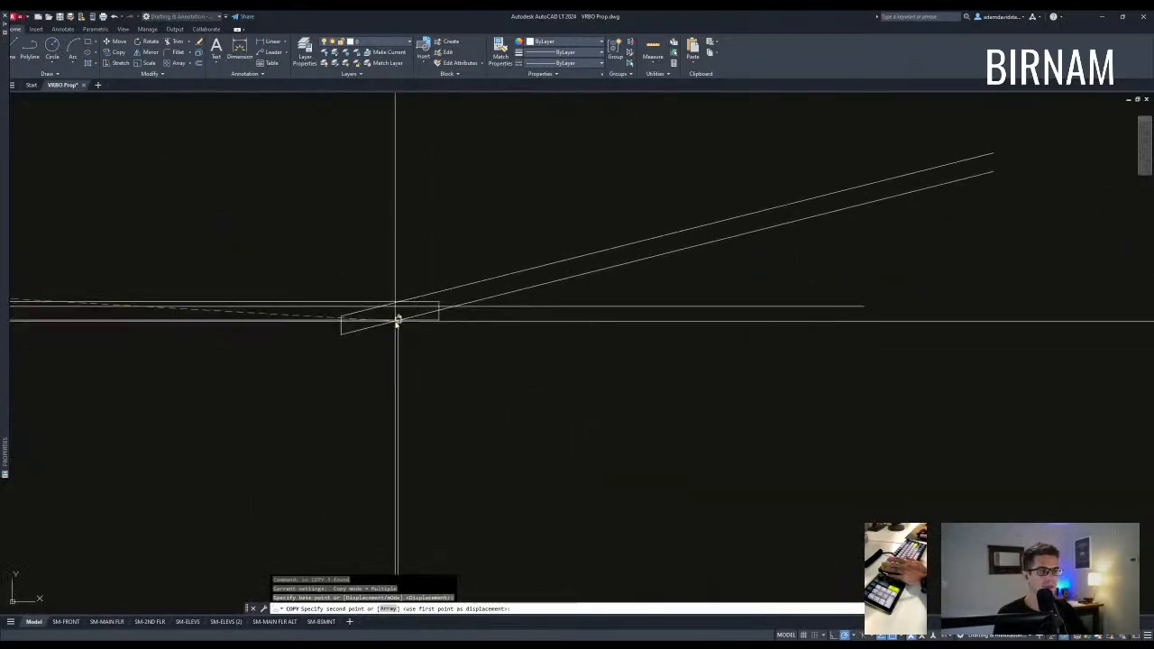
{"action": "left_click", "coordinate": [399, 307]}
{"action": "key", "text": "Escape"}
{"action": "key", "text": "Escape"}
Mirror the copied roof about the vertical line of the far right wall and delete the source, so it rises toward the left.
{"action": "left_click", "coordinate": [507, 291]}
{"action": "left_click", "coordinate": [495, 258]}
{"action": "left_click", "coordinate": [305, 353]}
{"action": "left_click", "coordinate": [365, 290]}
{"action": "type", "text": "mi"}
{"action": "key", "text": "Return"}
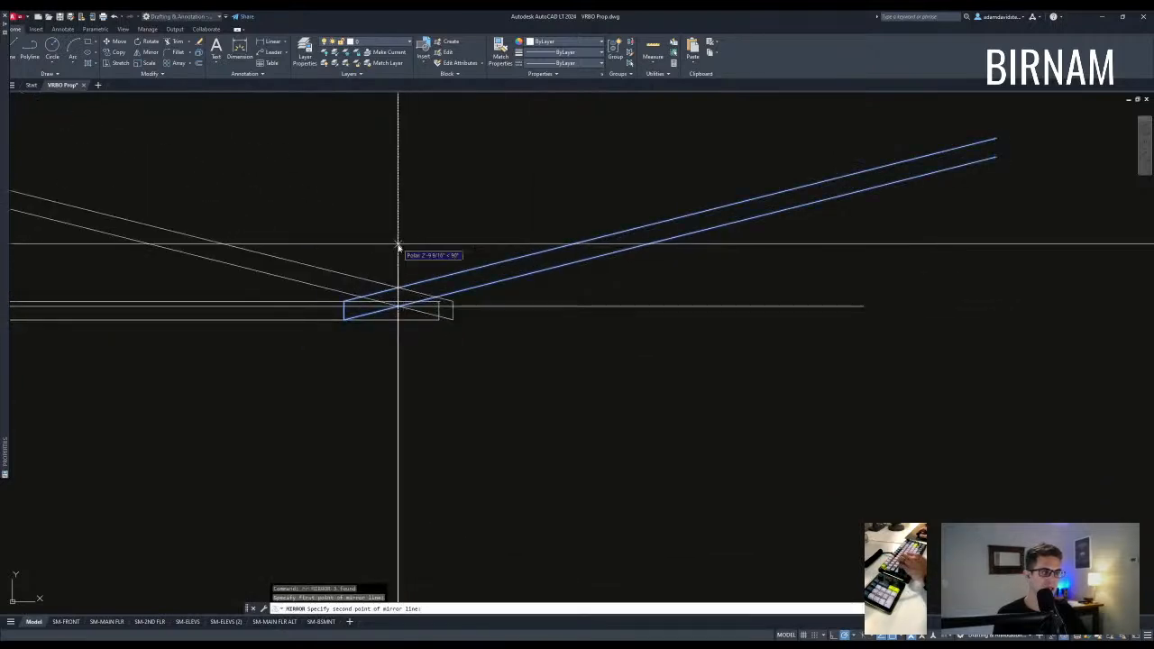
{"action": "key", "text": "Return"}
{"action": "scroll", "coordinate": [608, 387], "scroll_direction": "down", "scroll_amount": 5}
Draw a vertical projection line from the front right room's left wall in the plan down to the elevation.
{"action": "type", "text": "l"}
{"action": "key", "text": "Return"}
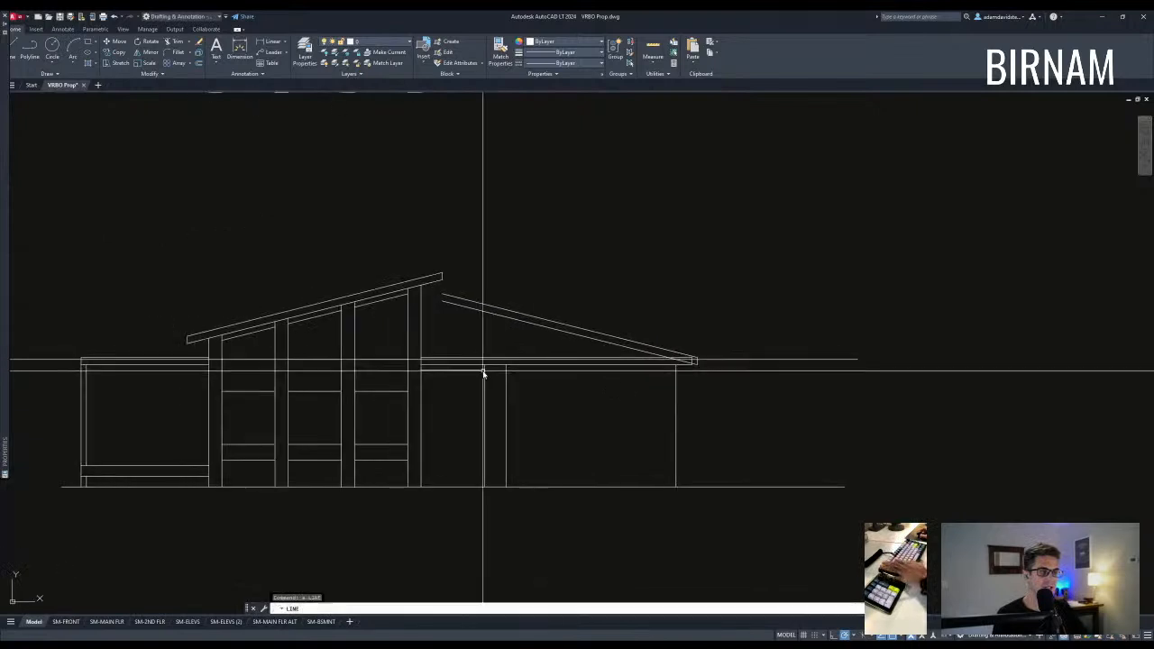
{"action": "scroll", "coordinate": [510, 342], "scroll_direction": "down", "scroll_amount": 2}
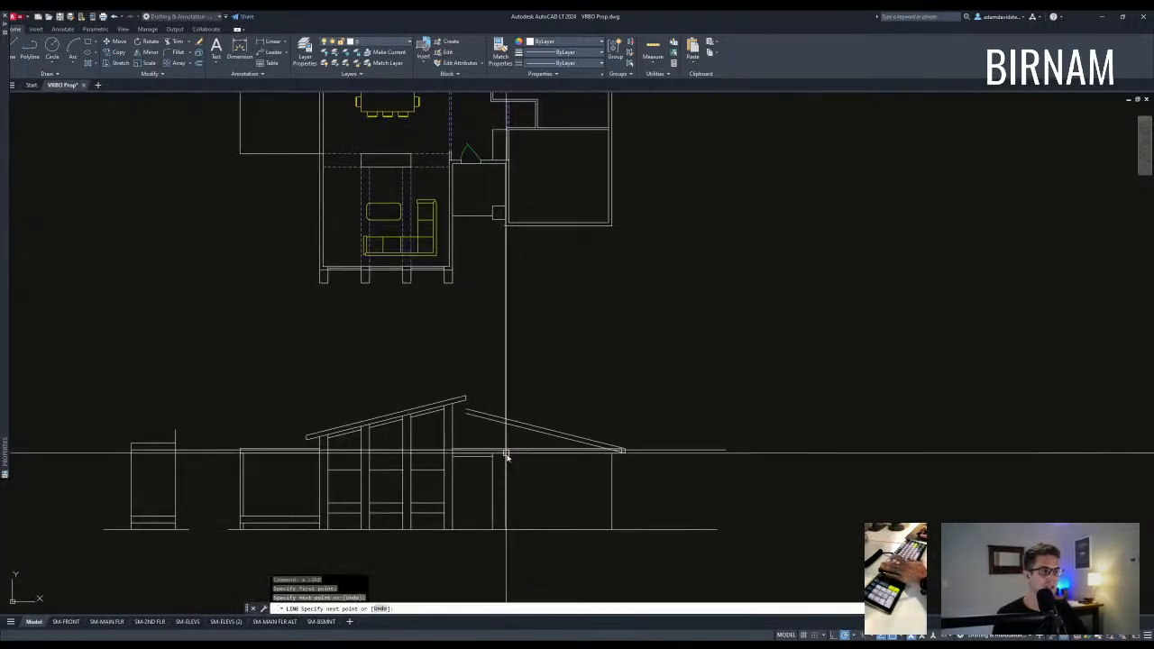
{"action": "key", "text": "Escape"}
Offset the vertical projection line 24 inches to the left to mark the roof overhang.
{"action": "scroll", "coordinate": [507, 455], "scroll_direction": "up", "scroll_amount": 4}
{"action": "type", "text": "ff"}
{"action": "key", "text": "Return"}
{"action": "left_click", "coordinate": [490, 387]}
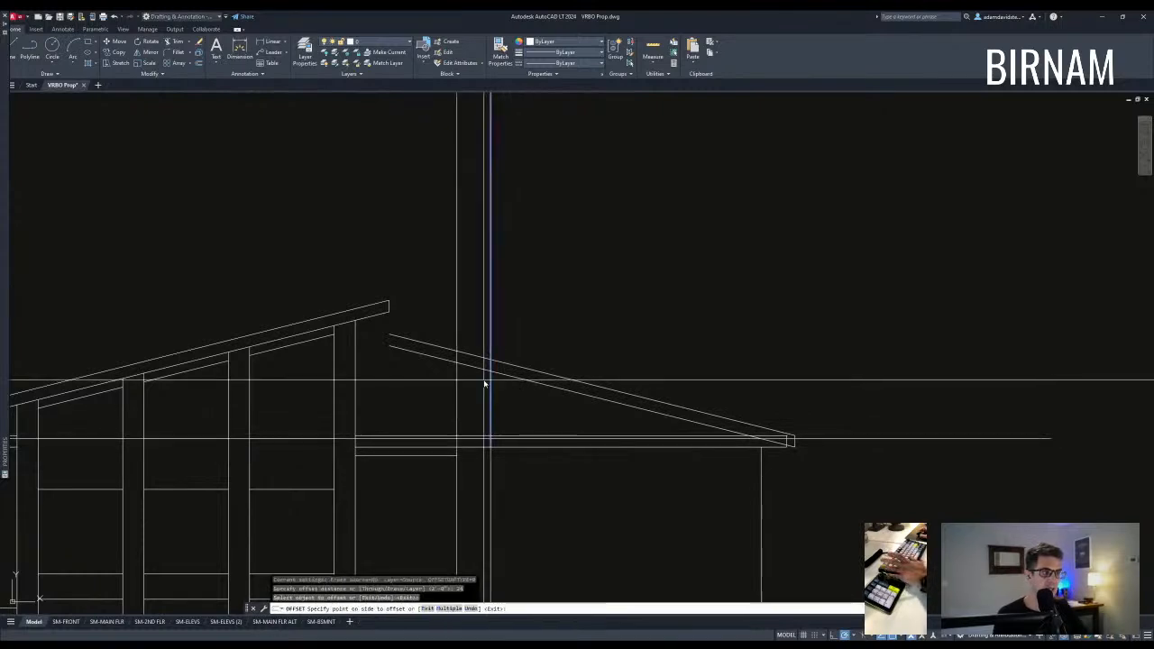
{"action": "left_click", "coordinate": [483, 383]}
{"action": "key", "text": "Escape"}
Trim the mirrored roof back to the overhang line and cut that line off below the roof.
{"action": "scroll", "coordinate": [504, 375], "scroll_direction": "up", "scroll_amount": 2}
{"action": "type", "text": "tr"}
{"action": "left_click", "coordinate": [500, 394]}
{"action": "left_click", "coordinate": [417, 317]}
{"action": "key", "text": "Return"}
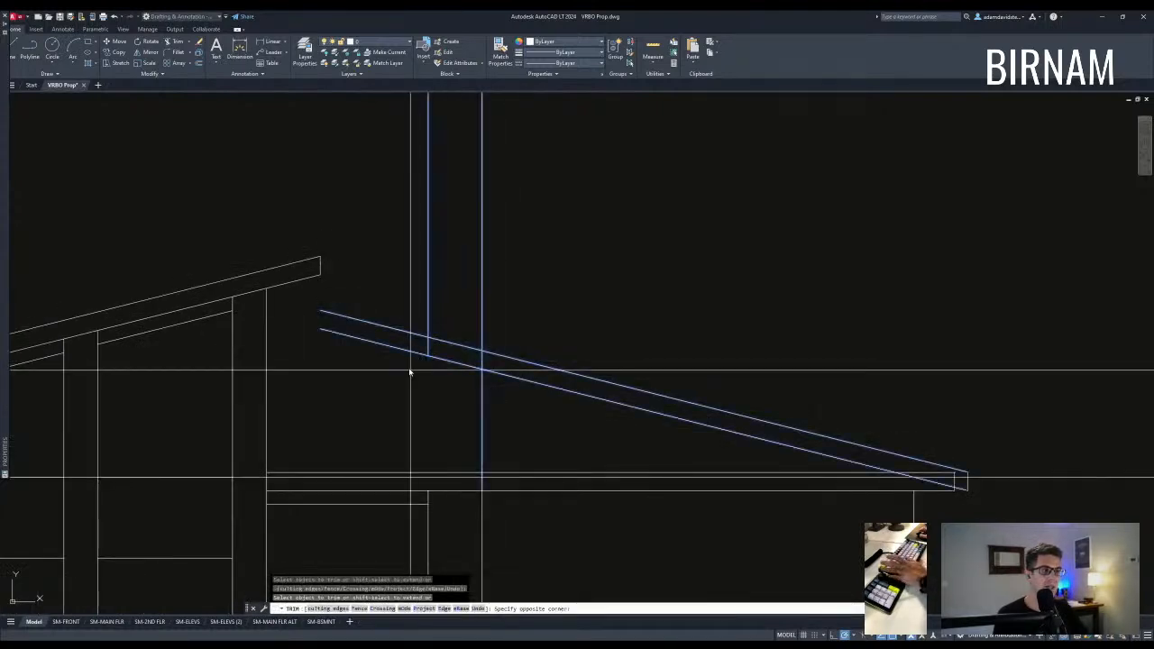
{"action": "key", "text": "Escape"}
Trim the projected wall line to the mirrored roof's underside and the overhang line to the roof's thickness.
{"action": "scroll", "coordinate": [484, 401], "scroll_direction": "up", "scroll_amount": 4}
{"action": "type", "text": "tr"}
{"action": "left_click", "coordinate": [495, 368]}
{"action": "left_click", "coordinate": [448, 290]}
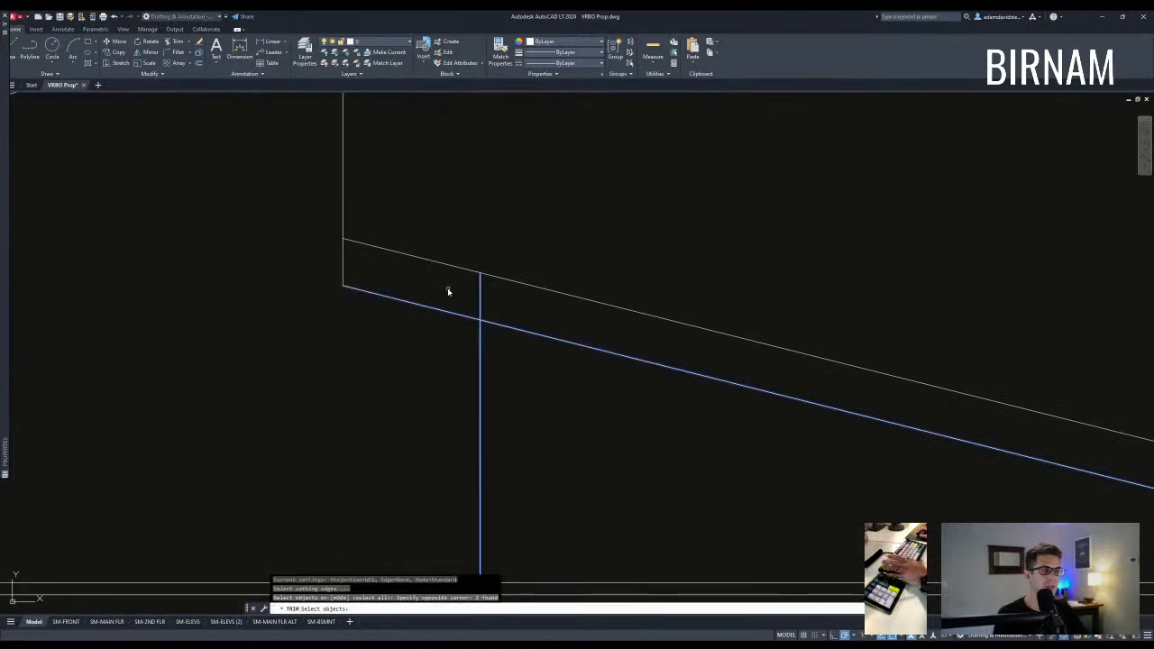
{"action": "scroll", "coordinate": [473, 294], "scroll_direction": "down", "scroll_amount": 4}
{"action": "key", "text": "Escape"}
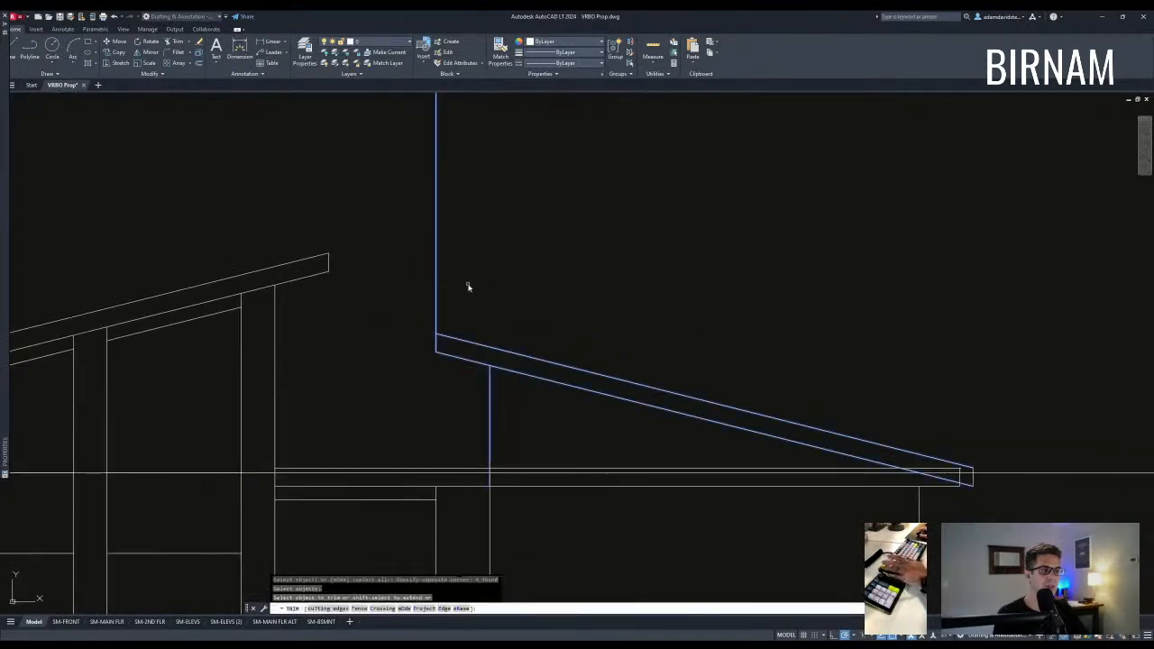
Erase the horizontal guide line across the front elevation.
{"action": "scroll", "coordinate": [446, 371], "scroll_direction": "down", "scroll_amount": 2}
{"action": "left_click", "coordinate": [886, 434]}
{"action": "left_click", "coordinate": [869, 391]}
{"action": "type", "text": "e"}
{"action": "middle_click_drag", "start_coordinate": [767, 427], "coordinate": [687, 404]}
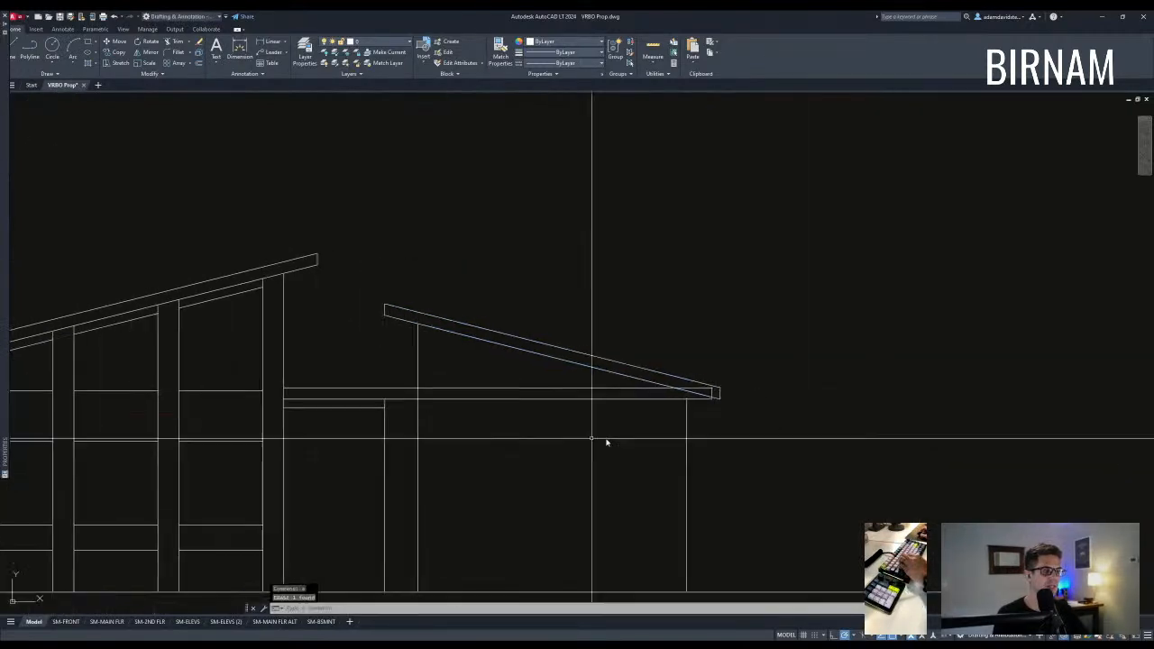
Trim away the flat roof's lower line beneath the right sloped roof, from the room's left wall outward.
{"action": "type", "text": "tr"}
{"action": "left_click", "coordinate": [479, 394]}
{"action": "key", "text": "Escape"}
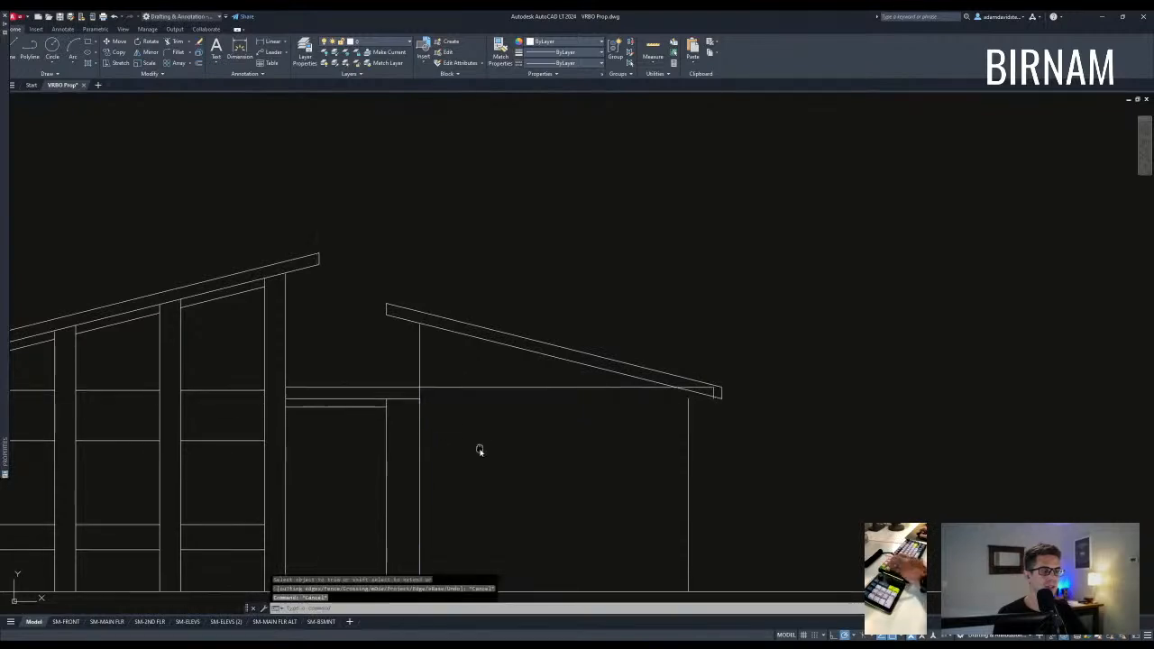
Erase the short projected wall segment and extend the room's left wall line up to the right sloped roof's underside.
{"action": "scroll", "coordinate": [482, 438], "scroll_direction": "down", "scroll_amount": 2}
{"action": "left_click", "coordinate": [487, 420]}
{"action": "left_click", "coordinate": [478, 398]}
{"action": "type", "text": "e"}
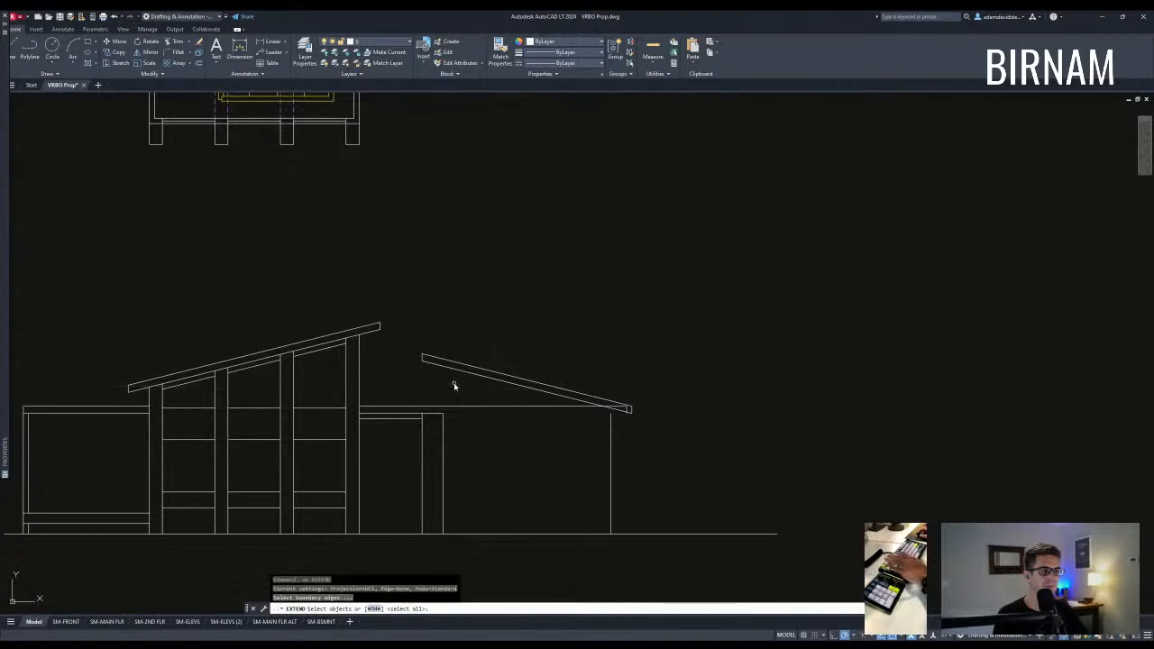
{"action": "left_click", "coordinate": [458, 441]}
{"action": "key", "text": "Escape"}
Trim the flat roof's upper line beyond the room's left wall and erase its leftover end under the right sloped roof.
{"action": "scroll", "coordinate": [458, 441], "scroll_direction": "up", "scroll_amount": 2}
{"action": "type", "text": "tr"}
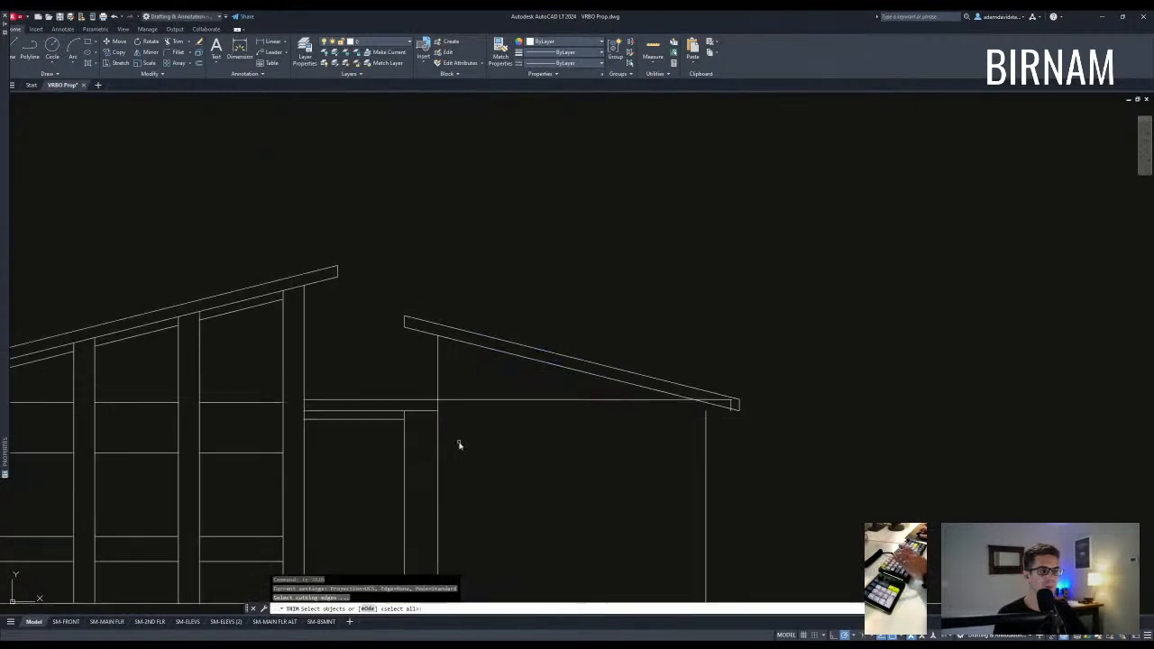
{"action": "key", "text": "Escape"}
{"action": "scroll", "coordinate": [536, 440], "scroll_direction": "down", "scroll_amount": 2}
{"action": "left_click", "coordinate": [610, 439]}
{"action": "key", "text": "space"}
{"action": "scroll", "coordinate": [573, 439], "scroll_direction": "down", "scroll_amount": 4}
{"action": "scroll", "coordinate": [559, 449], "scroll_direction": "up", "scroll_amount": 4}
{"action": "type", "text": "x"}
{"action": "left_click", "coordinate": [615, 404]}
{"action": "left_click", "coordinate": [598, 357]}
{"action": "key", "text": "space"}
Extend the right wing's outer wall line up to the right sloped roof's underside.
{"action": "scroll", "coordinate": [680, 432], "scroll_direction": "up", "scroll_amount": 3}
{"action": "type", "text": "ex"}
{"action": "left_click", "coordinate": [681, 413]}
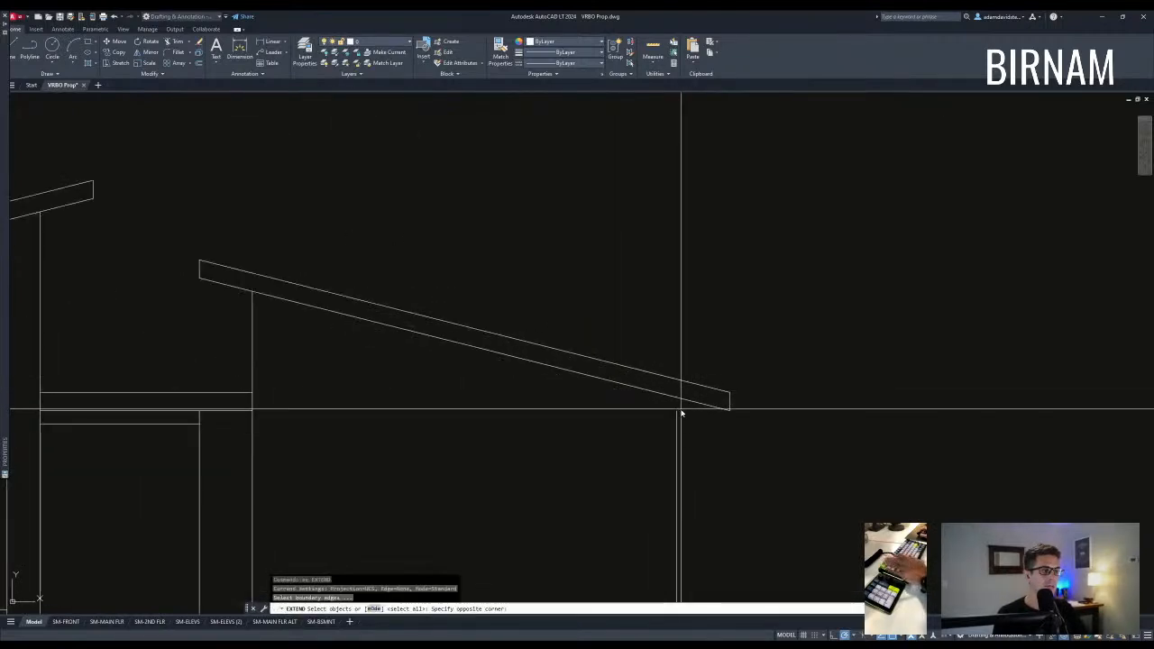
{"action": "key", "text": "Escape"}
{"action": "scroll", "coordinate": [643, 422], "scroll_direction": "down", "scroll_amount": 5}
{"action": "scroll", "coordinate": [466, 451], "scroll_direction": "up", "scroll_amount": 3}
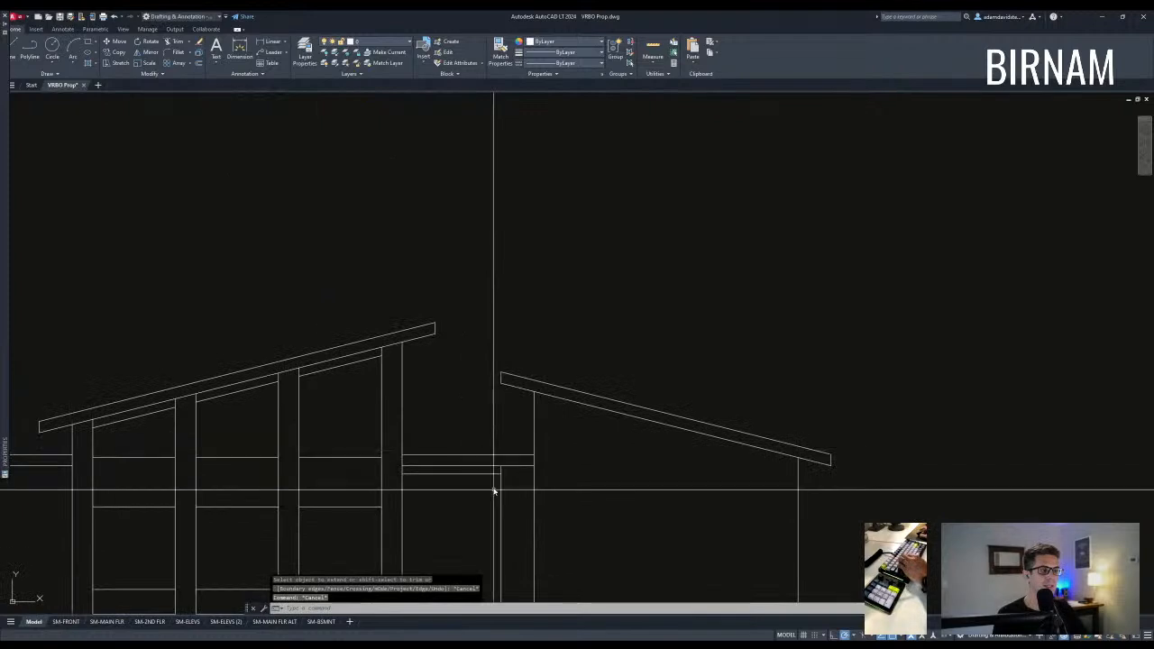
Move the right sloped roof down 1' and trim the wall lines to its underside.
{"action": "left_click", "coordinate": [484, 481]}
{"action": "scroll", "coordinate": [654, 430], "scroll_direction": "down", "scroll_amount": 3}
{"action": "left_click", "coordinate": [785, 348]}
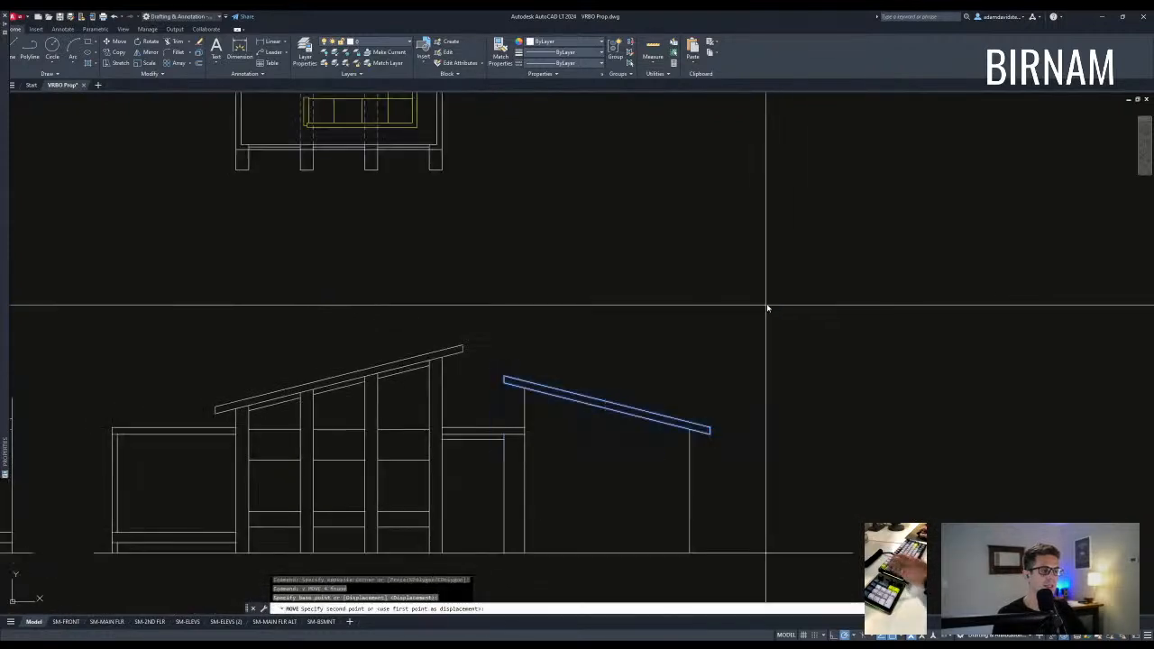
{"action": "type", "text": "m"}
{"action": "left_click", "coordinate": [767, 307]}
{"action": "type", "text": "1'"}
{"action": "key", "text": "Escape"}
{"action": "key", "text": "Escape"}
{"action": "scroll", "coordinate": [585, 399], "scroll_direction": "up", "scroll_amount": 3}
{"action": "type", "text": "tr"}
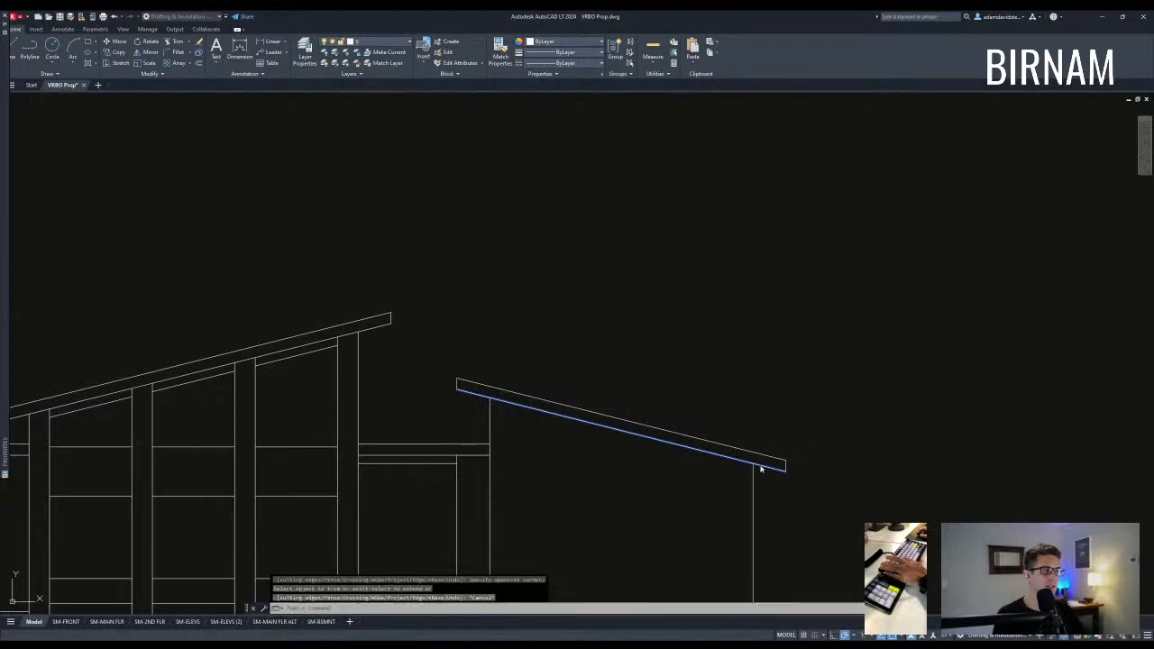
{"action": "scroll", "coordinate": [721, 455], "scroll_direction": "down", "scroll_amount": 5}
{"action": "left_click", "coordinate": [627, 365]}
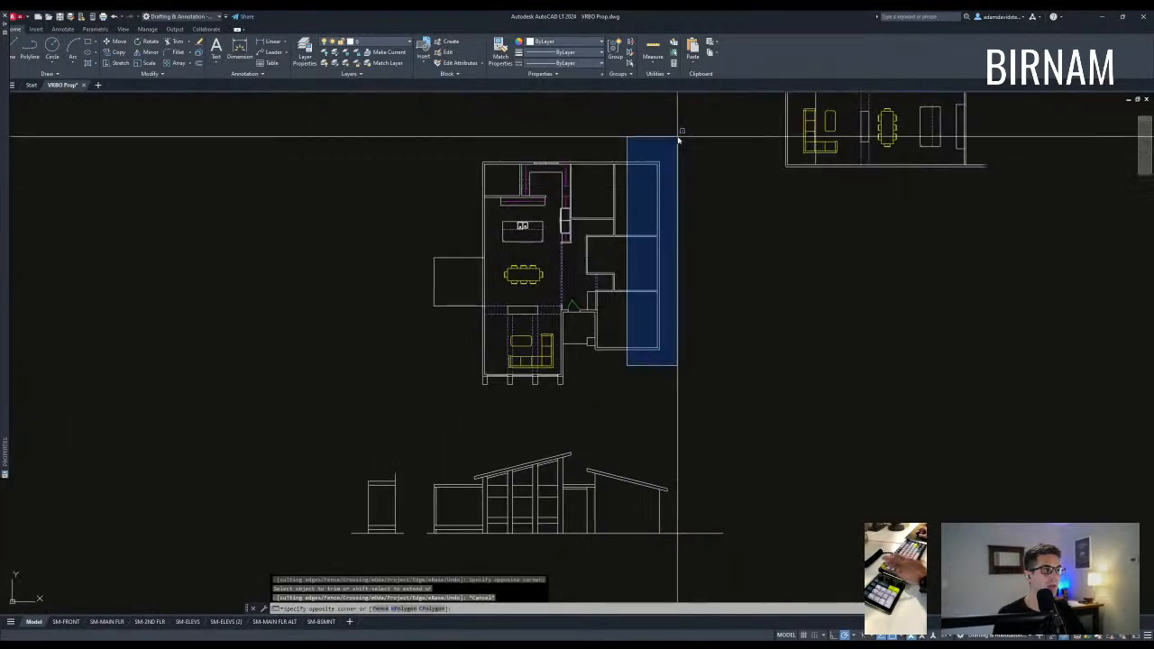
{"action": "left_click", "coordinate": [680, 140]}
{"action": "key", "text": "Escape"}
{"action": "middle_click_drag", "start_coordinate": [633, 344], "coordinate": [641, 317]}
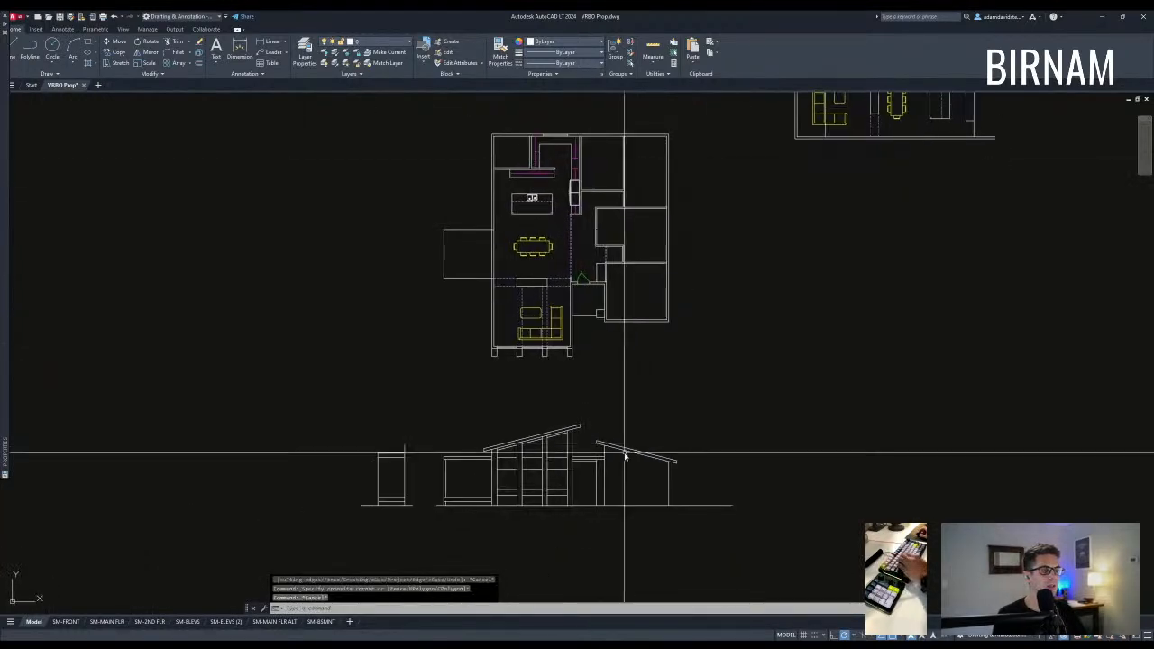
Undo the lowering of the right sloped roof, the outer wall extension and the flat roof trimming beneath it.
{"action": "key", "text": "ctrl+z"}
{"action": "key", "text": "ctrl+z"}
{"action": "key", "text": "ctrl+z"}
{"action": "key", "text": "ctrl+z"}
{"action": "key", "text": "ctrl+z"}
{"action": "key", "text": "ctrl+z"}
{"action": "key", "text": "ctrl+z"}
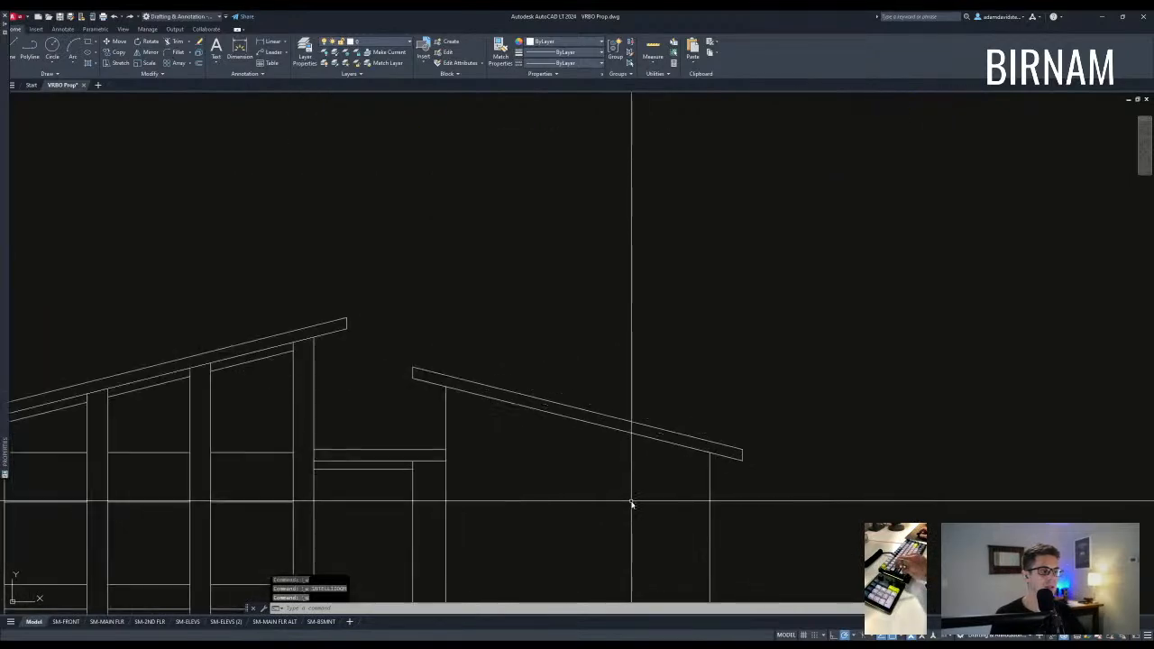
{"action": "key", "text": "ctrl+z"}
{"action": "key", "text": "ctrl+z"}
{"action": "key", "text": "ctrl+z"}
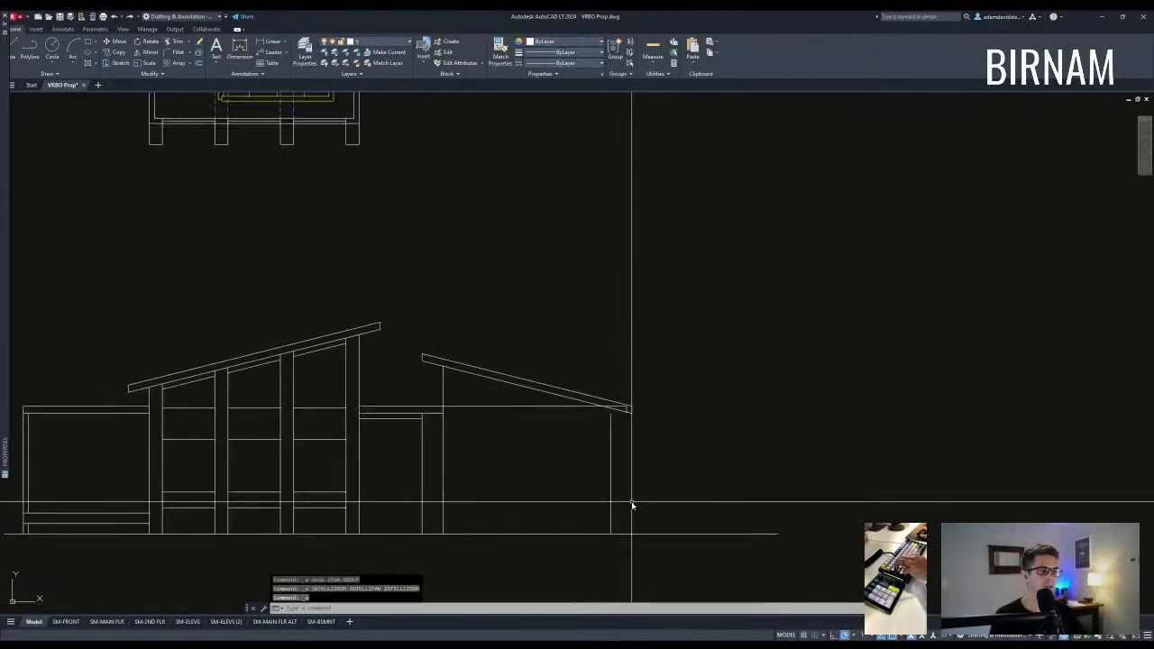
Undo the mirrored right sloped roof and its guide lines, back to the complete flat roof over the right wing.
{"action": "key", "text": "ctrl+z"}
{"action": "key", "text": "ctrl+z"}
{"action": "key", "text": "ctrl+z"}
{"action": "key", "text": "ctrl+z"}
{"action": "key", "text": "ctrl+z"}
{"action": "key", "text": "ctrl+z"}
{"action": "key", "text": "ctrl+z"}
{"action": "key", "text": "ctrl+z"}
{"action": "key", "text": "ctrl+z"}
{"action": "key", "text": "ctrl+z"}
{"action": "key", "text": "ctrl+z"}
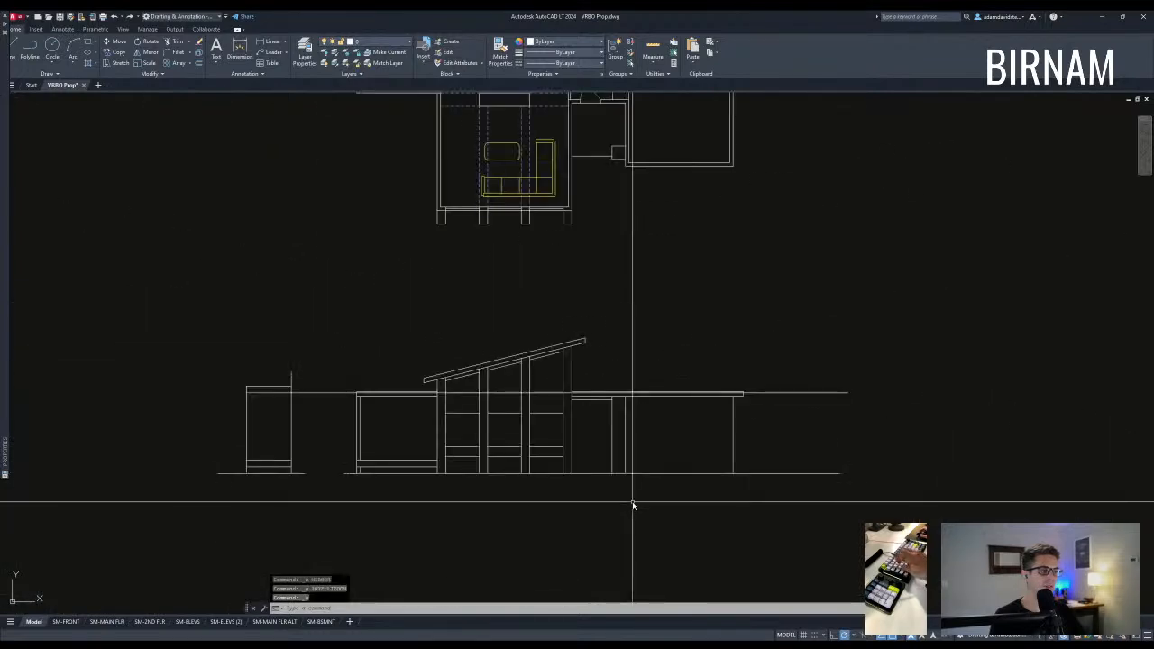
{"action": "key", "text": "ctrl+z"}
{"action": "key", "text": "ctrl+z"}
{"action": "key", "text": "ctrl+z"}
{"action": "key", "text": "ctrl+z"}
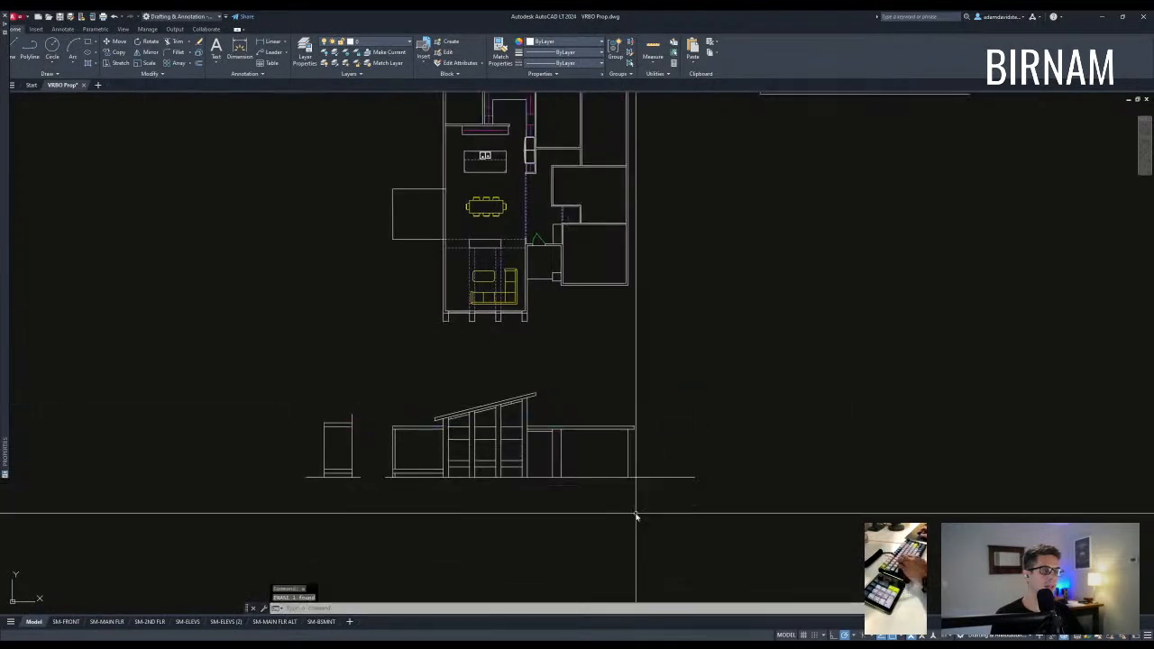
Draw a horizontal line above the flat roof over to the tall column and fillet it with the roof's outer end line.
{"action": "scroll", "coordinate": [579, 437], "scroll_direction": "up", "scroll_amount": 3}
{"action": "type", "text": "l"}
{"action": "key", "text": "Return"}
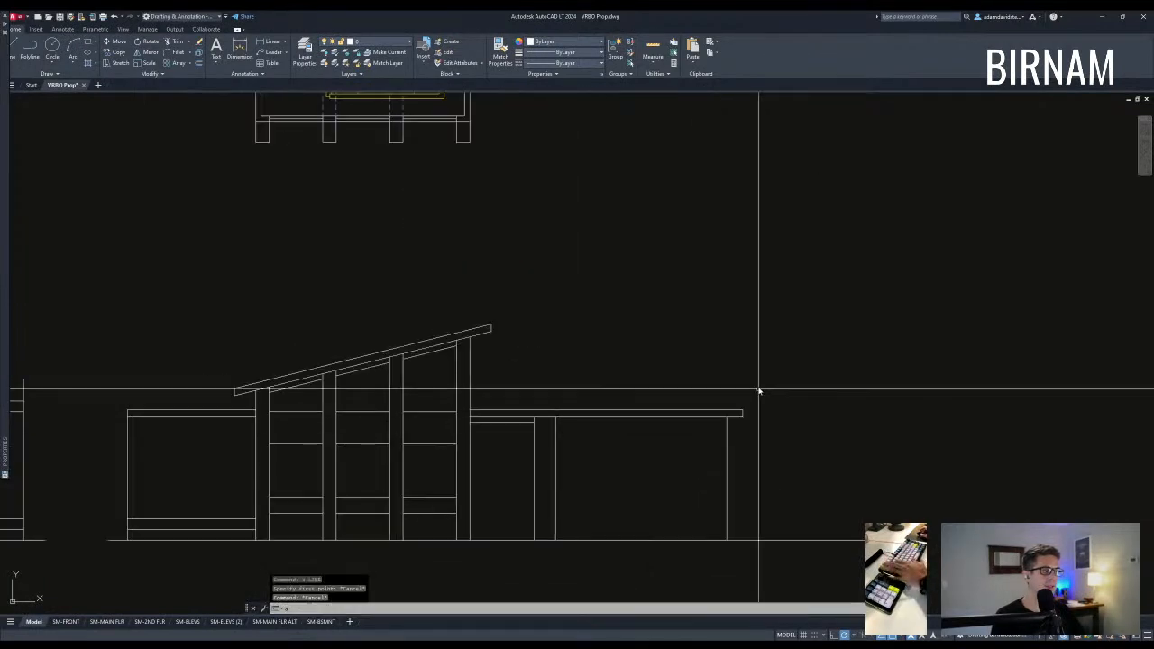
{"action": "left_click", "coordinate": [755, 344]}
{"action": "left_click", "coordinate": [468, 345]}
{"action": "key", "text": "Escape"}
{"action": "type", "text": "f"}
{"action": "key", "text": "Return"}
{"action": "scroll", "coordinate": [743, 413], "scroll_direction": "up", "scroll_amount": 2}
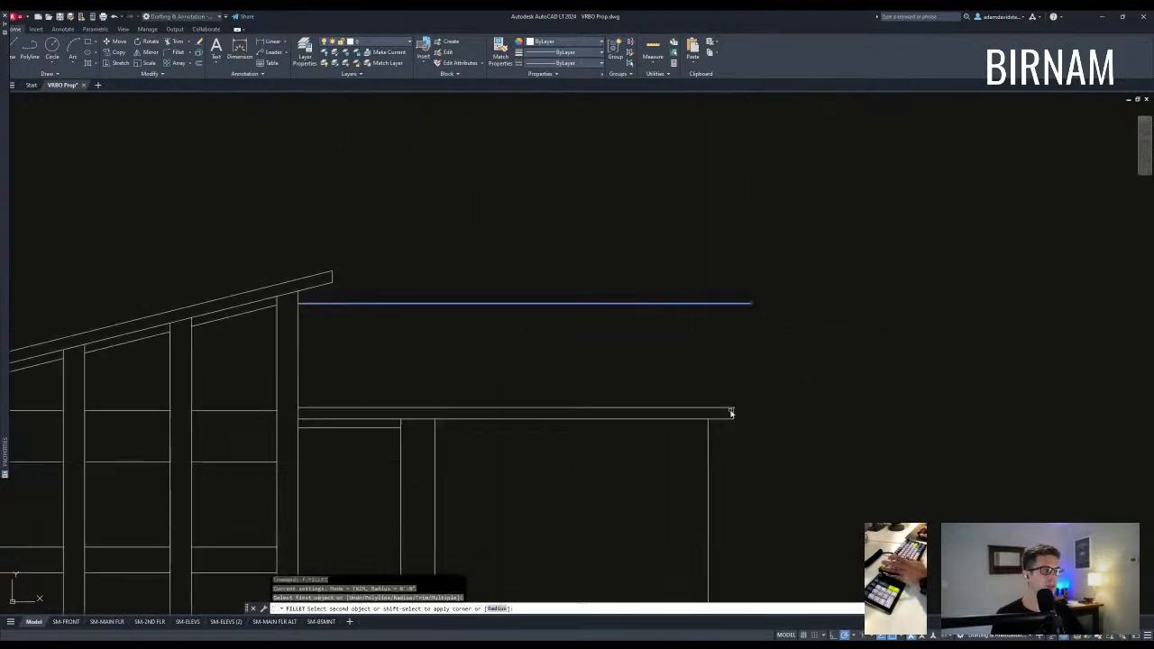
{"action": "left_click", "coordinate": [734, 413]}
Try to trim the lines where the flat roof meets the raised outer edge.
{"action": "scroll", "coordinate": [741, 425], "scroll_direction": "up", "scroll_amount": 2}
{"action": "type", "text": "tr"}
{"action": "key", "text": "Return"}
{"action": "left_click", "coordinate": [761, 434]}
{"action": "left_click", "coordinate": [685, 366]}
{"action": "key", "text": "Return"}
{"action": "scroll", "coordinate": [734, 398], "scroll_direction": "up", "scroll_amount": 2}
{"action": "left_click", "coordinate": [730, 398]}
{"action": "key", "text": "Escape"}
Undo the raised roof outline above the right wing's flat roof.
{"action": "key", "text": "ctrl+z"}
{"action": "scroll", "coordinate": [721, 405], "scroll_direction": "down", "scroll_amount": 5}
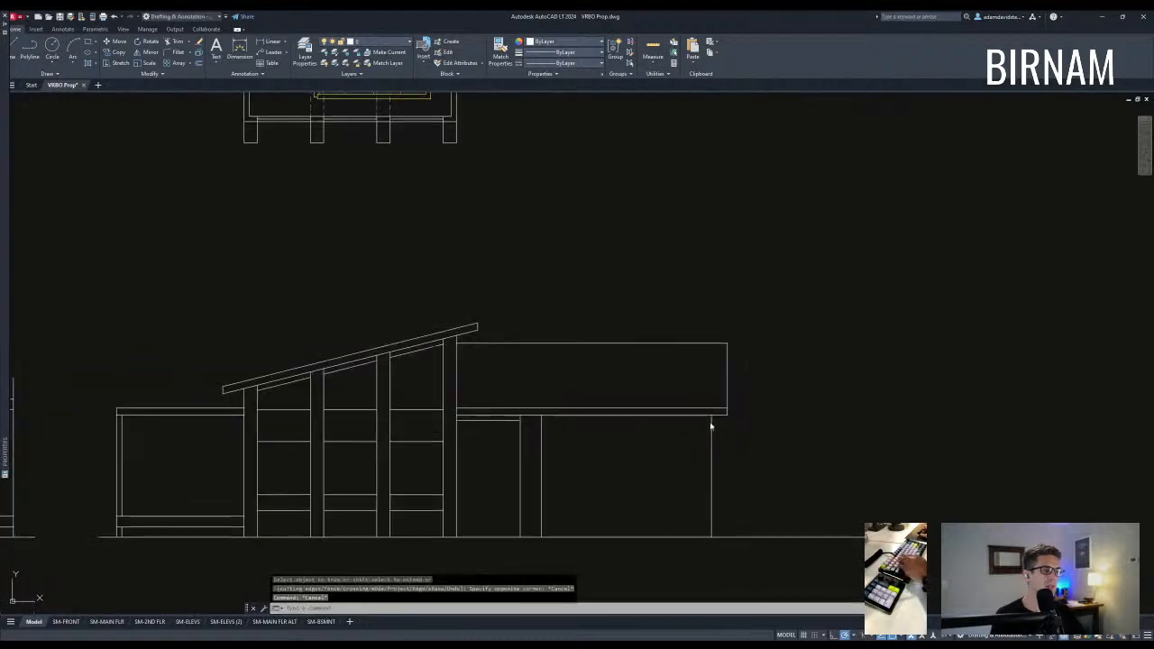
{"action": "scroll", "coordinate": [718, 459], "scroll_direction": "up", "scroll_amount": 5}
{"action": "scroll", "coordinate": [723, 455], "scroll_direction": "down", "scroll_amount": 3}
{"action": "key", "text": "ctrl+z"}
{"action": "key", "text": "ctrl+z"}
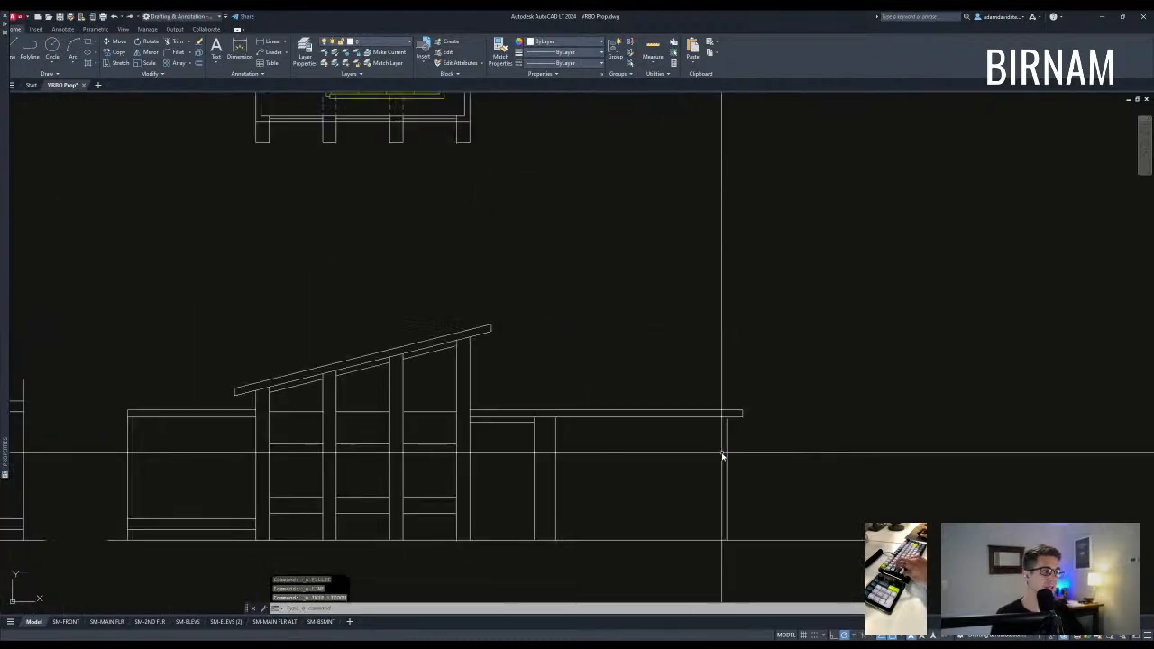
{"action": "scroll", "coordinate": [721, 456], "scroll_direction": "down", "scroll_amount": 5}
{"action": "scroll", "coordinate": [700, 427], "scroll_direction": "up", "scroll_amount": 4}
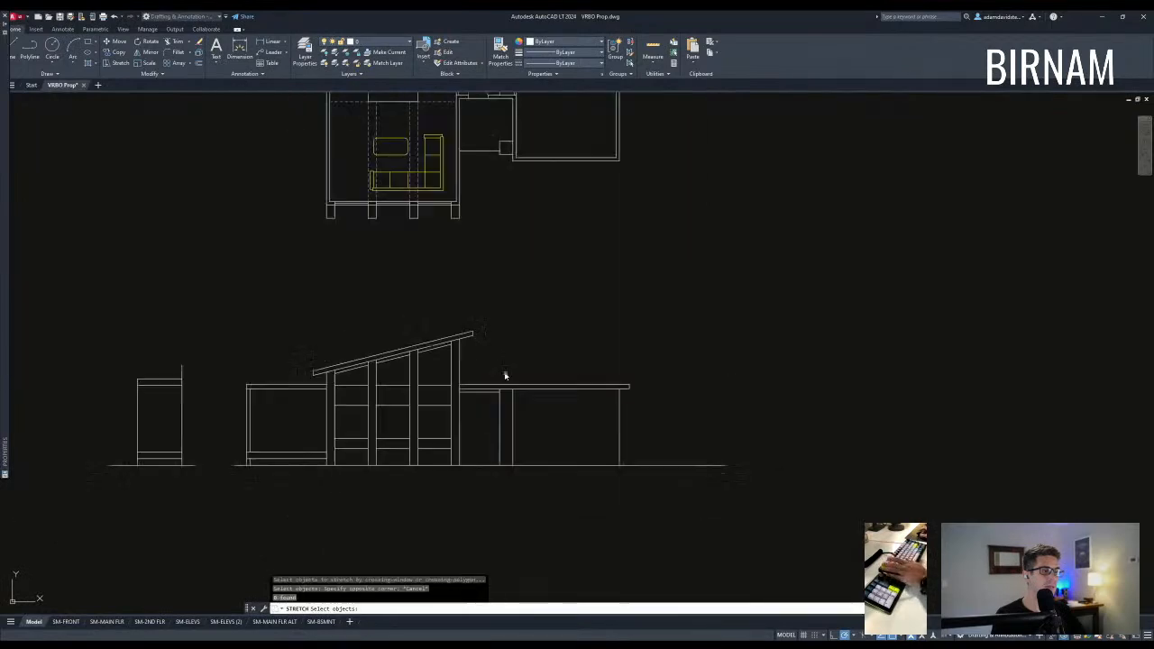
{"action": "scroll", "coordinate": [541, 388], "scroll_direction": "down", "scroll_amount": 2}
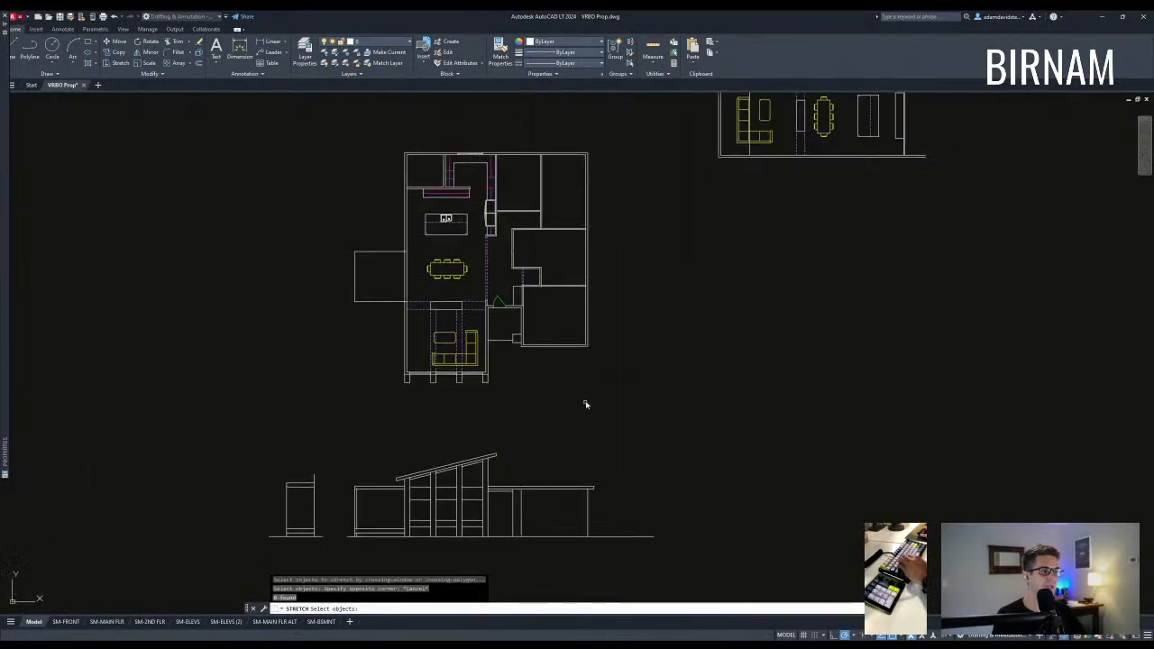
{"action": "scroll", "coordinate": [585, 405], "scroll_direction": "up", "scroll_amount": 2}
{"action": "key", "text": "Escape"}
{"action": "key", "text": "Escape"}
Copy the left sloped roof's lines to the top of the right wing's outer wall.
{"action": "middle_click_drag", "start_coordinate": [567, 495], "coordinate": [626, 477]}
{"action": "scroll", "coordinate": [514, 451], "scroll_direction": "down", "scroll_amount": 2}
{"action": "scroll", "coordinate": [476, 480], "scroll_direction": "up", "scroll_amount": 3}
{"action": "left_click", "coordinate": [476, 477]}
{"action": "left_click", "coordinate": [469, 454]}
{"action": "type", "text": "co"}
{"action": "key", "text": "space"}
{"action": "left_click", "coordinate": [482, 468]}
{"action": "middle_click_drag", "start_coordinate": [791, 496], "coordinate": [327, 397]}
{"action": "scroll", "coordinate": [428, 394], "scroll_direction": "up", "scroll_amount": 3}
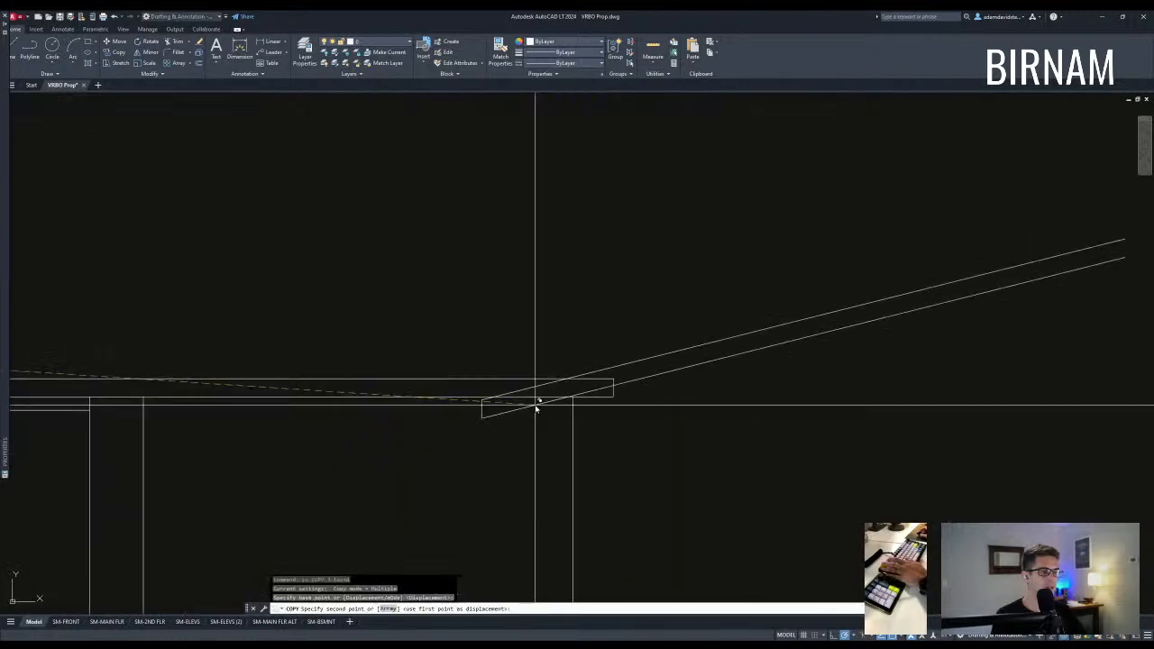
{"action": "left_click", "coordinate": [573, 398]}
{"action": "key", "text": "Escape"}
Mirror the copied roof about the right wing's outer wall line, deleting the source lines.
{"action": "left_click", "coordinate": [527, 431]}
{"action": "left_click", "coordinate": [512, 403]}
{"action": "type", "text": "mi"}
{"action": "key", "text": "space"}
{"action": "left_click", "coordinate": [572, 397]}
{"action": "left_click", "coordinate": [569, 337]}
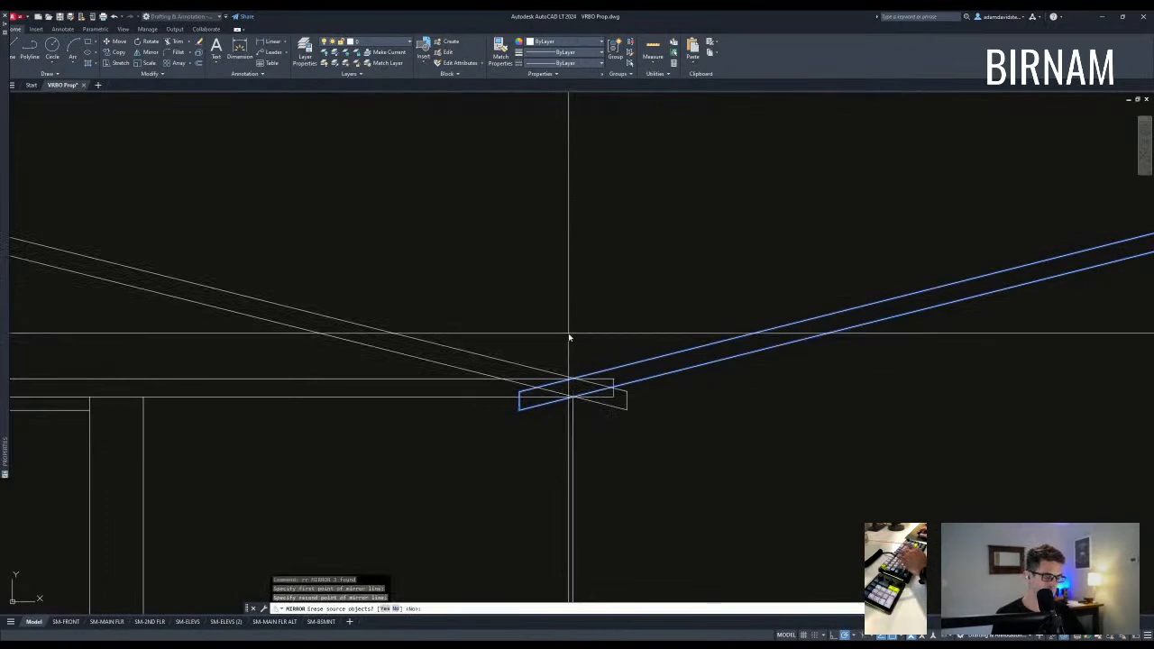
{"action": "key", "text": "Return"}
Extend the mirrored roof's two sloped lines to the outer edge of the tall column.
{"action": "scroll", "coordinate": [487, 406], "scroll_direction": "down", "scroll_amount": 4}
{"action": "scroll", "coordinate": [493, 377], "scroll_direction": "up", "scroll_amount": 2}
{"action": "type", "text": "ex"}
{"action": "key", "text": "space"}
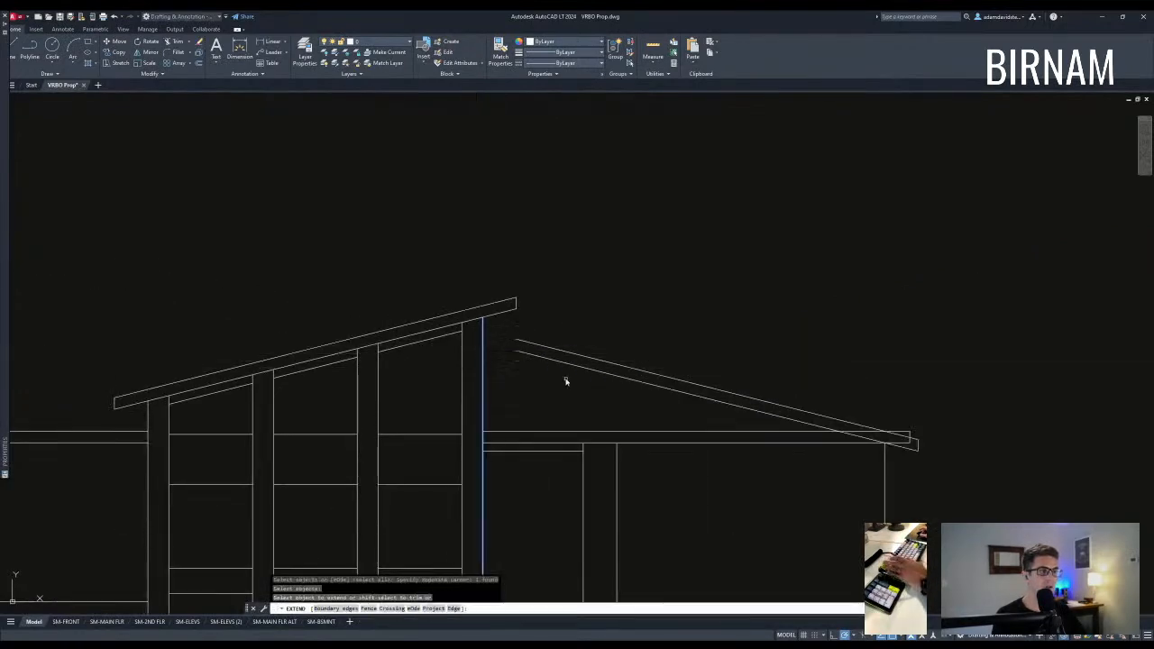
{"action": "left_click", "coordinate": [566, 382]}
{"action": "left_click", "coordinate": [552, 336]}
{"action": "key", "text": "Escape"}
Erase the flat roof's two horizontal lines beneath the mirrored sloped roof.
{"action": "scroll", "coordinate": [481, 394], "scroll_direction": "down", "scroll_amount": 4}
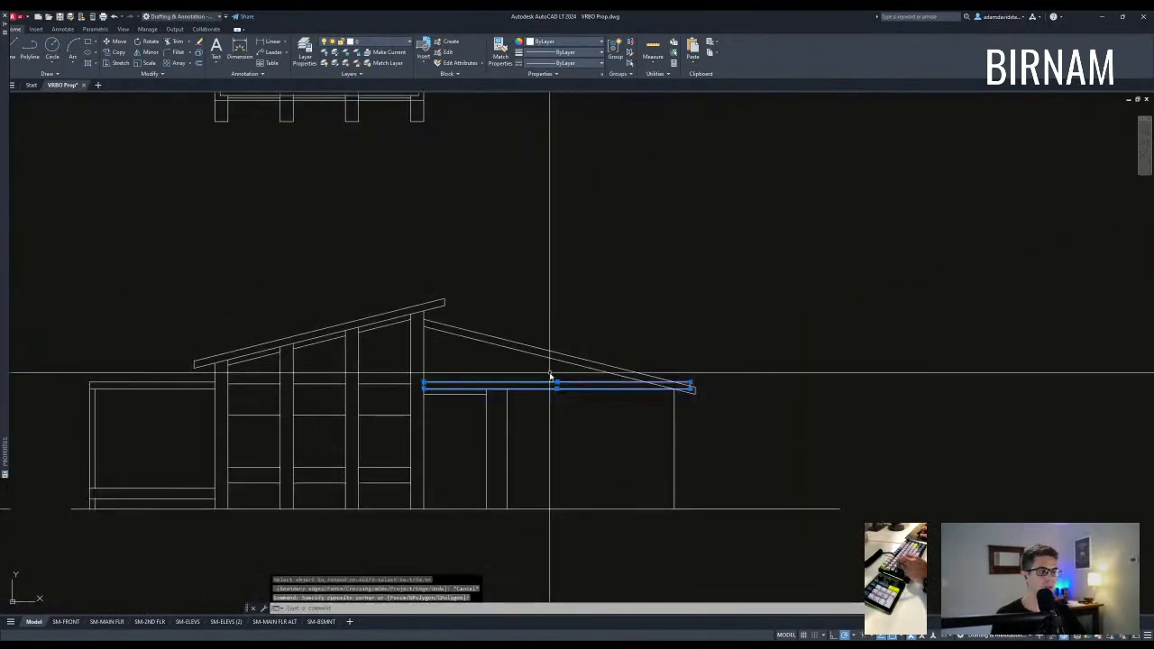
{"action": "key", "text": "Escape"}
{"action": "scroll", "coordinate": [626, 459], "scroll_direction": "down", "scroll_amount": 5}
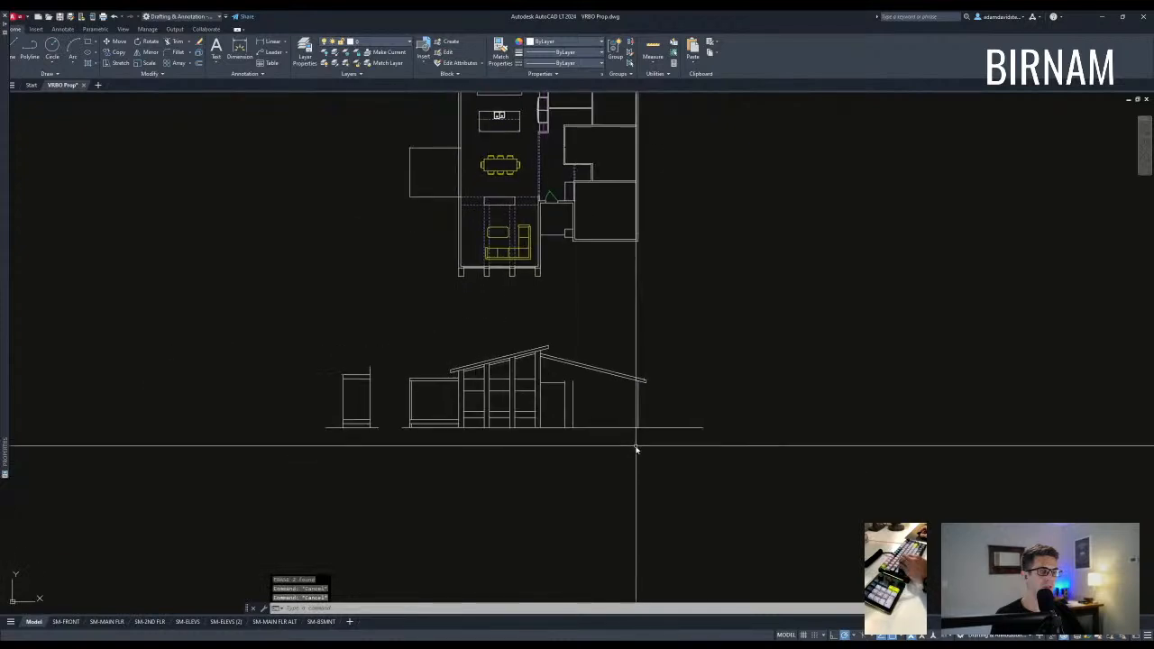
Remove the mirrored sloped roof's lines from above the right wing.
{"action": "scroll", "coordinate": [646, 402], "scroll_direction": "up", "scroll_amount": 4}
{"action": "scroll", "coordinate": [646, 353], "scroll_direction": "up", "scroll_amount": 2}
{"action": "scroll", "coordinate": [647, 376], "scroll_direction": "down", "scroll_amount": 5}
{"action": "scroll", "coordinate": [730, 430], "scroll_direction": "up", "scroll_amount": 3}
{"action": "scroll", "coordinate": [727, 433], "scroll_direction": "down", "scroll_amount": 2}
{"action": "scroll", "coordinate": [726, 433], "scroll_direction": "up", "scroll_amount": 2}
{"action": "scroll", "coordinate": [736, 430], "scroll_direction": "down", "scroll_amount": 4}
{"action": "scroll", "coordinate": [763, 440], "scroll_direction": "up", "scroll_amount": 4}
{"action": "left_click", "coordinate": [802, 415]}
{"action": "left_click", "coordinate": [781, 381]}
{"action": "type", "text": "e"}
{"action": "key", "text": "Return"}
{"action": "key", "text": "Escape"}
{"action": "key", "text": "Escape"}
Trim the leftover lines at the outer end of the right wing's flat roof.
{"action": "scroll", "coordinate": [786, 398], "scroll_direction": "up", "scroll_amount": 4}
{"action": "scroll", "coordinate": [779, 395], "scroll_direction": "up", "scroll_amount": 2}
{"action": "type", "text": "tr"}
{"action": "left_click", "coordinate": [778, 399]}
{"action": "left_click", "coordinate": [734, 310]}
{"action": "key", "text": "Return"}
{"action": "scroll", "coordinate": [766, 334], "scroll_direction": "up", "scroll_amount": 3}
{"action": "left_click", "coordinate": [758, 341]}
{"action": "left_click", "coordinate": [740, 313]}
{"action": "key", "text": "Escape"}
{"action": "key", "text": "Escape"}
{"action": "key", "text": "Escape"}
{"action": "scroll", "coordinate": [747, 430], "scroll_direction": "down", "scroll_amount": 6}
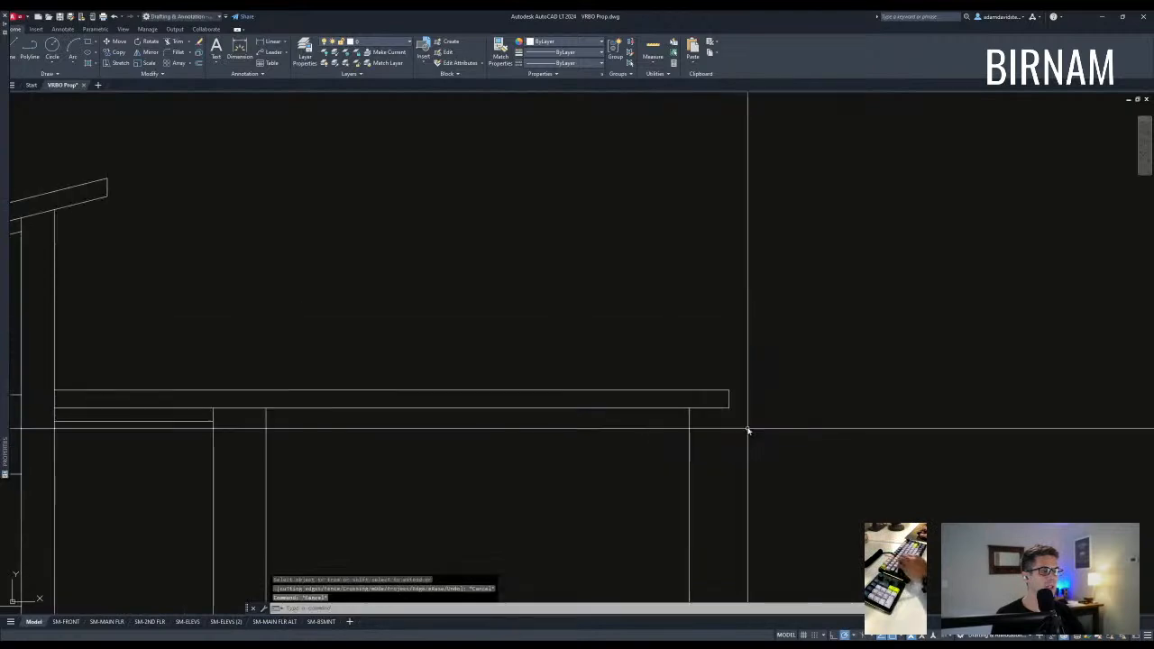
Draw a vertical line through the flat roof at the right wing's inner wall edge and offset it 18 inches toward the entry.
{"action": "type", "text": "l"}
{"action": "left_click", "coordinate": [566, 220]}
{"action": "left_click", "coordinate": [566, 553]}
{"action": "key", "text": "Escape"}
{"action": "key", "text": "Escape"}
{"action": "type", "text": "o 18"}
{"action": "key", "text": "Return"}
{"action": "left_click", "coordinate": [566, 417]}
{"action": "left_click", "coordinate": [549, 426]}
{"action": "key", "text": "Escape"}
{"action": "key", "text": "Escape"}
Erase the original vertical line and trim the offset line to the flat roof's thickness.
{"action": "scroll", "coordinate": [582, 457], "scroll_direction": "up", "scroll_amount": 5}
{"action": "left_click", "coordinate": [539, 353]}
{"action": "type", "text": "e"}
{"action": "left_click", "coordinate": [532, 350]}
{"action": "left_click", "coordinate": [514, 338]}
{"action": "type", "text": "e tr"}
{"action": "left_click", "coordinate": [525, 442]}
{"action": "left_click", "coordinate": [521, 337]}
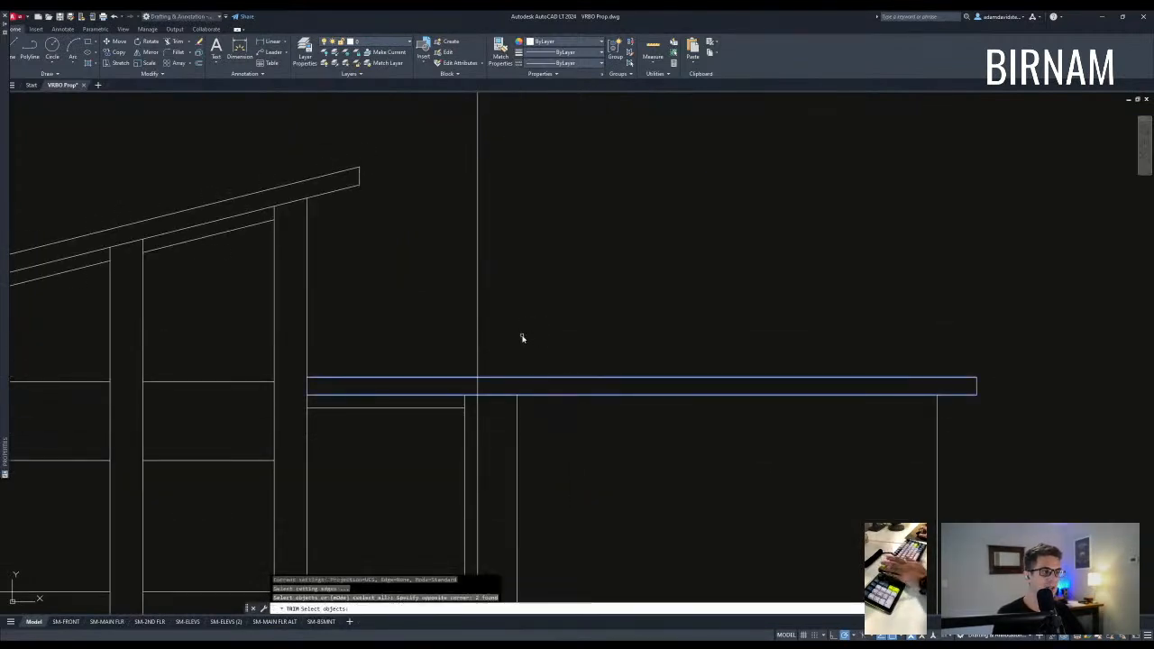
{"action": "key", "text": "Return"}
{"action": "left_click", "coordinate": [516, 335]}
{"action": "left_click", "coordinate": [419, 318]}
{"action": "left_click", "coordinate": [498, 427]}
{"action": "left_click", "coordinate": [428, 438]}
{"action": "key", "text": "Escape"}
{"action": "middle_click_drag", "start_coordinate": [427, 438], "coordinate": [449, 400]}
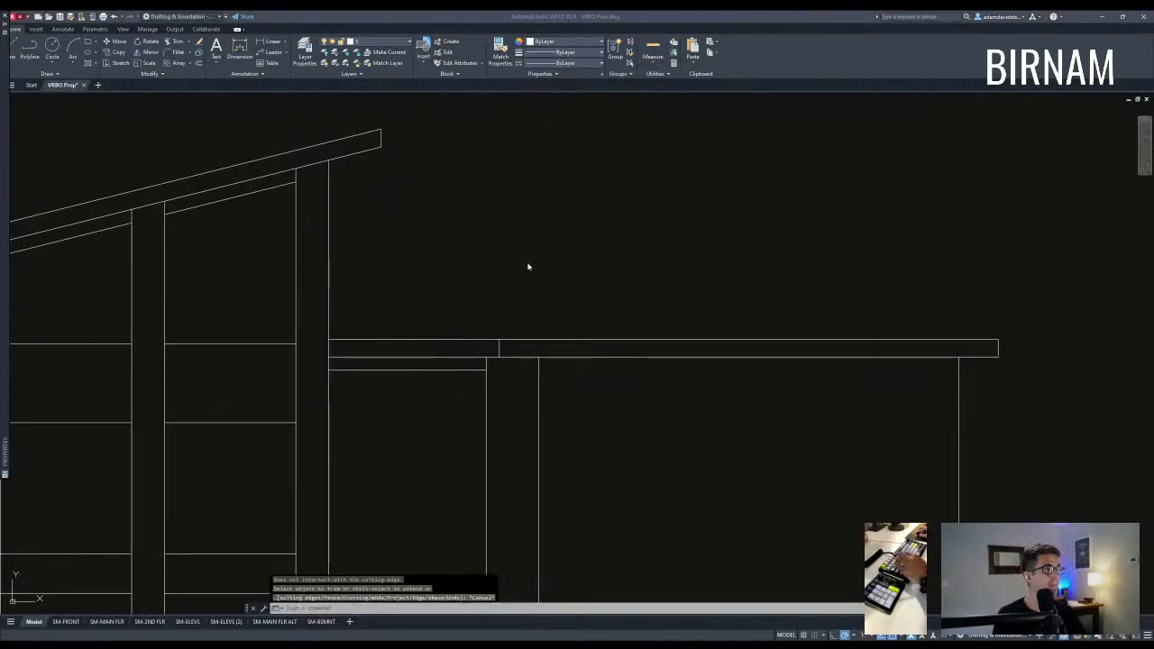
{"action": "left_click", "coordinate": [497, 268]}
{"action": "key", "text": "Escape"}
{"action": "scroll", "coordinate": [498, 268], "scroll_direction": "down", "scroll_amount": 6}
{"action": "middle_click_drag", "start_coordinate": [540, 266], "coordinate": [560, 425]}
{"action": "key", "text": "Escape"}
{"action": "scroll", "coordinate": [613, 510], "scroll_direction": "down", "scroll_amount": 2}
{"action": "middle_click_drag", "start_coordinate": [575, 517], "coordinate": [560, 452]}
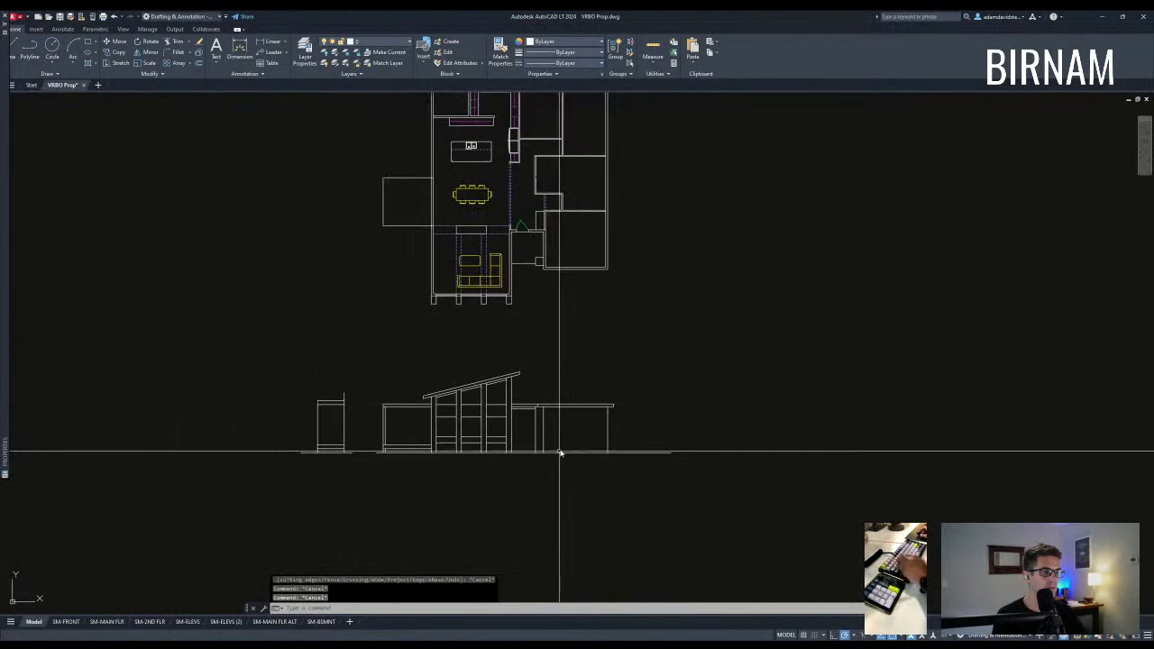
{"action": "scroll", "coordinate": [560, 452], "scroll_direction": "up", "scroll_amount": 4}
{"action": "left_click", "coordinate": [567, 446]}
{"action": "key", "text": "Escape"}
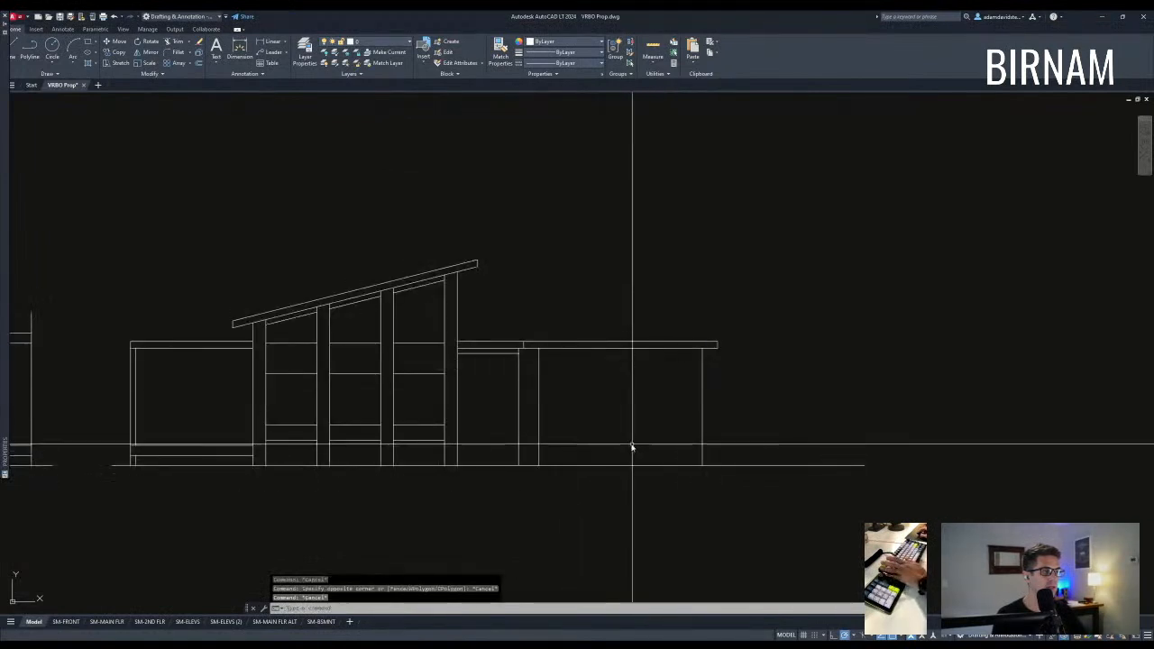
{"action": "left_click", "coordinate": [633, 447]}
{"action": "middle_click_drag", "start_coordinate": [697, 356], "coordinate": [688, 386]}
{"action": "key", "text": "Escape"}
{"action": "key", "text": "Escape"}
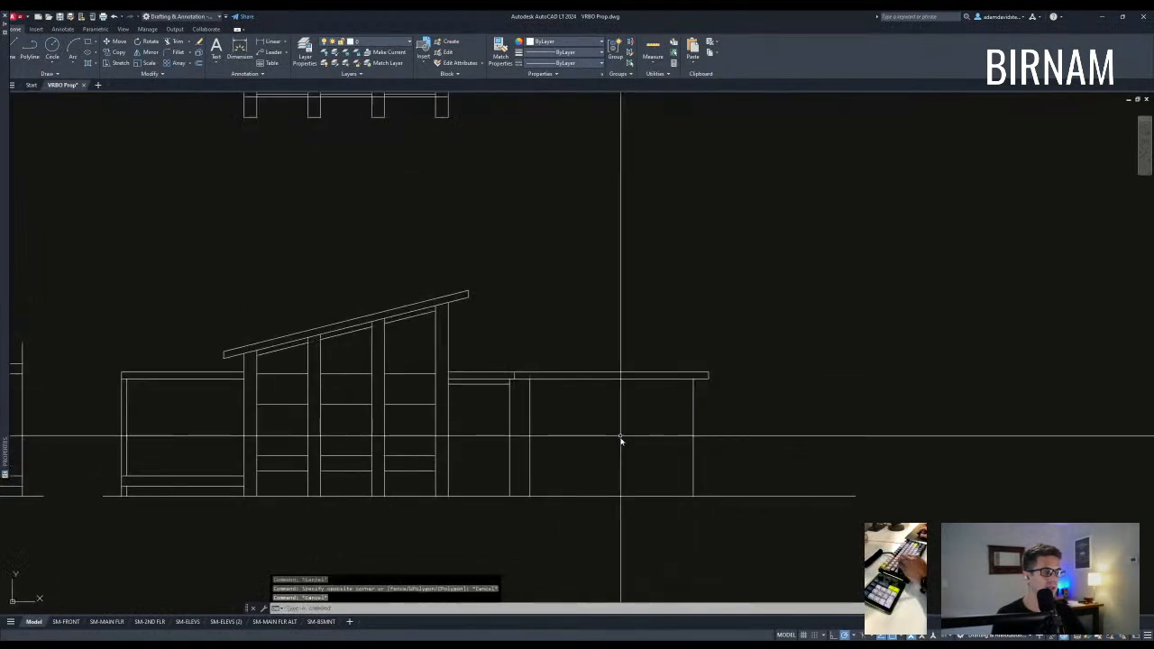
{"action": "middle_click_drag", "start_coordinate": [620, 449], "coordinate": [607, 431]}
{"action": "key", "text": "Escape"}
{"action": "type", "text": "x"}
{"action": "key", "text": "Escape"}
{"action": "key", "text": "Escape"}
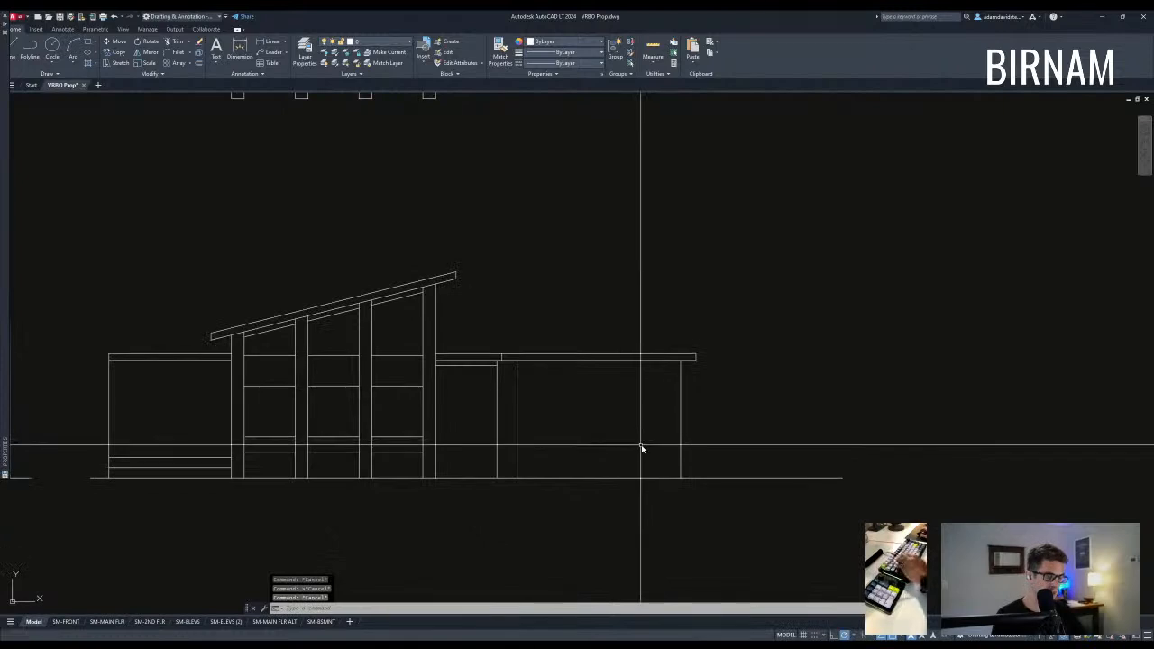
{"action": "left_click", "coordinate": [550, 452]}
{"action": "middle_click_drag", "start_coordinate": [651, 374], "coordinate": [647, 402]}
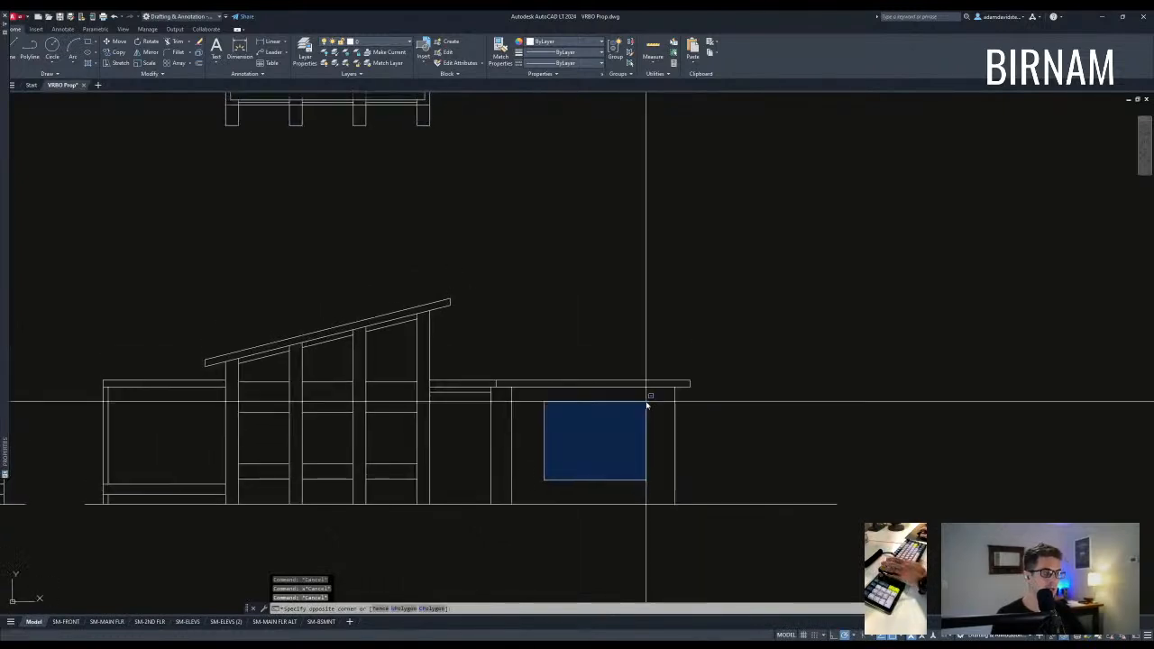
{"action": "scroll", "coordinate": [643, 402], "scroll_direction": "down", "scroll_amount": 2}
{"action": "key", "text": "Escape"}
{"action": "key", "text": "Escape"}
Copy the middle glazed bay's three horizontal lines beneath the transom level onto the right wing's wall.
{"action": "scroll", "coordinate": [442, 456], "scroll_direction": "up", "scroll_amount": 4}
{"action": "left_click", "coordinate": [397, 458]}
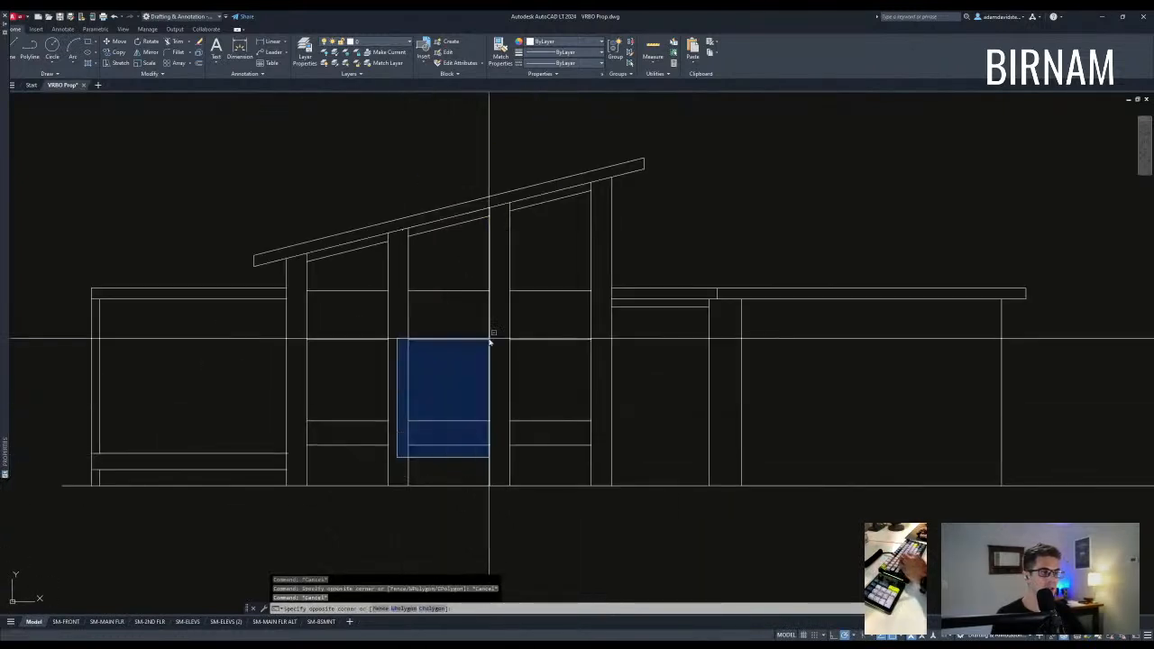
{"action": "left_click", "coordinate": [493, 334]}
{"action": "type", "text": "co"}
{"action": "key", "text": "Return"}
{"action": "left_click", "coordinate": [440, 400]}
{"action": "left_click", "coordinate": [866, 400]}
{"action": "key", "text": "Escape"}
Close both ends of the copied horizontal lines with vertical lines to form a window on the right wing.
{"action": "type", "text": "l"}
{"action": "key", "text": "Return"}
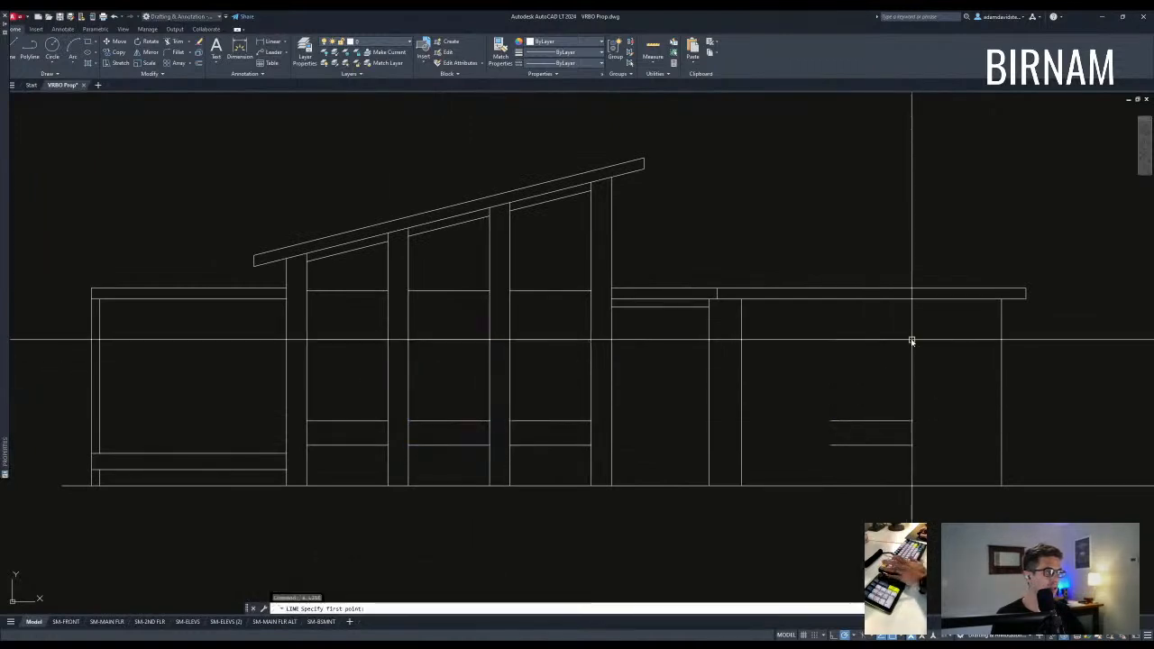
{"action": "left_click", "coordinate": [911, 445]}
{"action": "key", "text": "Escape"}
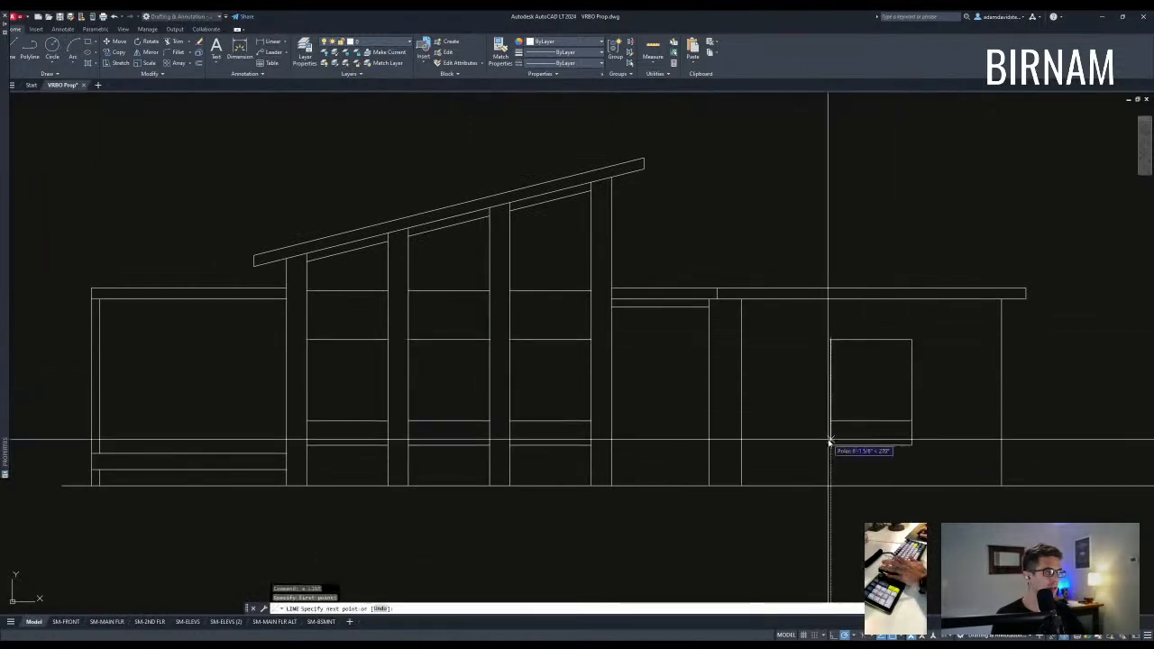
{"action": "left_click", "coordinate": [812, 462]}
{"action": "left_click", "coordinate": [974, 312]}
{"action": "key", "text": "Escape"}
Stretch one side of the right wing's window inward to make it narrower.
{"action": "type", "text": "st"}
{"action": "key", "text": "Return"}
{"action": "left_click", "coordinate": [923, 459]}
{"action": "left_click", "coordinate": [908, 339]}
{"action": "key", "text": "Return"}
{"action": "left_click", "coordinate": [939, 331]}
Copy the narrowed window twice alongside itself to make a row of three adjoining units.
{"action": "middle_click_drag", "start_coordinate": [885, 469], "coordinate": [697, 476]}
{"action": "key", "text": "Escape"}
{"action": "left_click", "coordinate": [715, 458]}
{"action": "left_click", "coordinate": [631, 336]}
{"action": "type", "text": "co"}
{"action": "key", "text": "Return"}
{"action": "left_click", "coordinate": [642, 346]}
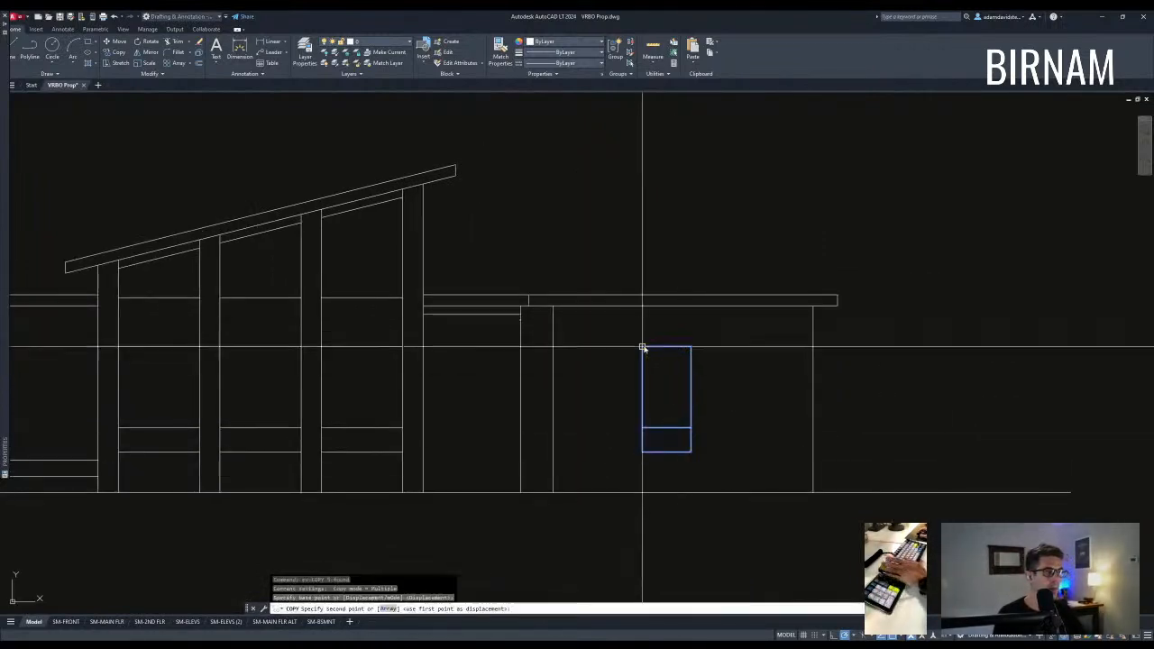
{"action": "left_click", "coordinate": [691, 346]}
{"action": "left_click", "coordinate": [740, 346]}
{"action": "key", "text": "Escape"}
Erase the outermost unit of the three-unit window.
{"action": "scroll", "coordinate": [649, 507], "scroll_direction": "down", "scroll_amount": 2}
{"action": "left_click", "coordinate": [634, 485]}
{"action": "key", "text": "Escape"}
{"action": "scroll", "coordinate": [740, 482], "scroll_direction": "up", "scroll_amount": 2}
{"action": "left_click", "coordinate": [737, 482]}
{"action": "left_click", "coordinate": [713, 355]}
{"action": "type", "text": "e"}
{"action": "key", "text": "Return"}
Move the two-unit window horizontally toward the right wing's outer wall.
{"action": "left_click", "coordinate": [716, 482]}
{"action": "left_click", "coordinate": [620, 397]}
{"action": "type", "text": "m"}
{"action": "key", "text": "Return"}
{"action": "left_click", "coordinate": [634, 415]}
{"action": "left_click", "coordinate": [696, 414]}
{"action": "key", "text": "Escape"}
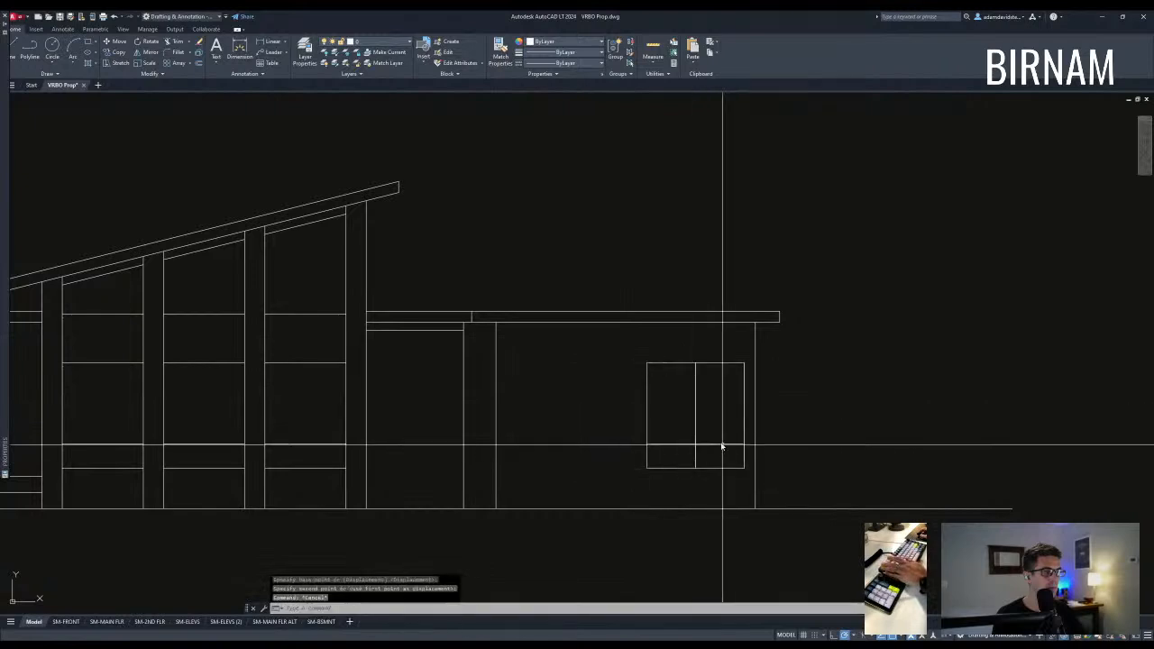
Move the two-unit window close to the right wing's inner wall edge, keeping its head level with the tall glazing's transom.
{"action": "scroll", "coordinate": [712, 424], "scroll_direction": "down", "scroll_amount": 4}
{"action": "scroll", "coordinate": [674, 442], "scroll_direction": "up", "scroll_amount": 2}
{"action": "left_click", "coordinate": [676, 441]}
{"action": "left_click", "coordinate": [799, 347]}
{"action": "type", "text": "m"}
{"action": "key", "text": "Return"}
{"action": "left_click", "coordinate": [734, 401]}
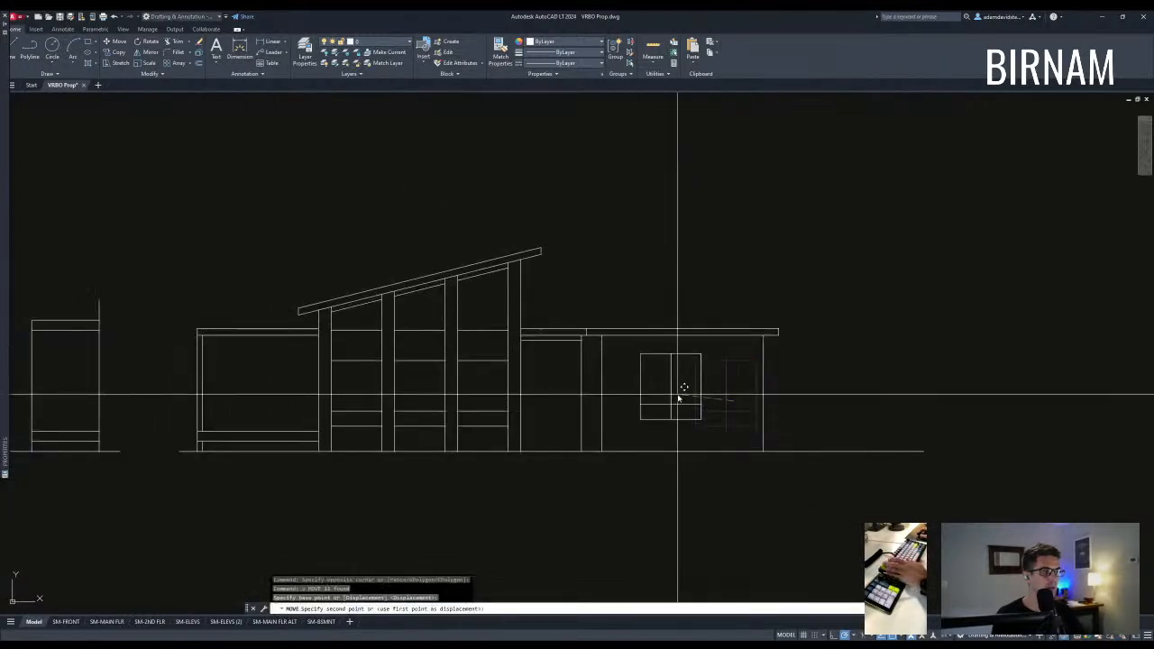
{"action": "key", "text": "Escape"}
{"action": "scroll", "coordinate": [686, 460], "scroll_direction": "down", "scroll_amount": 2}
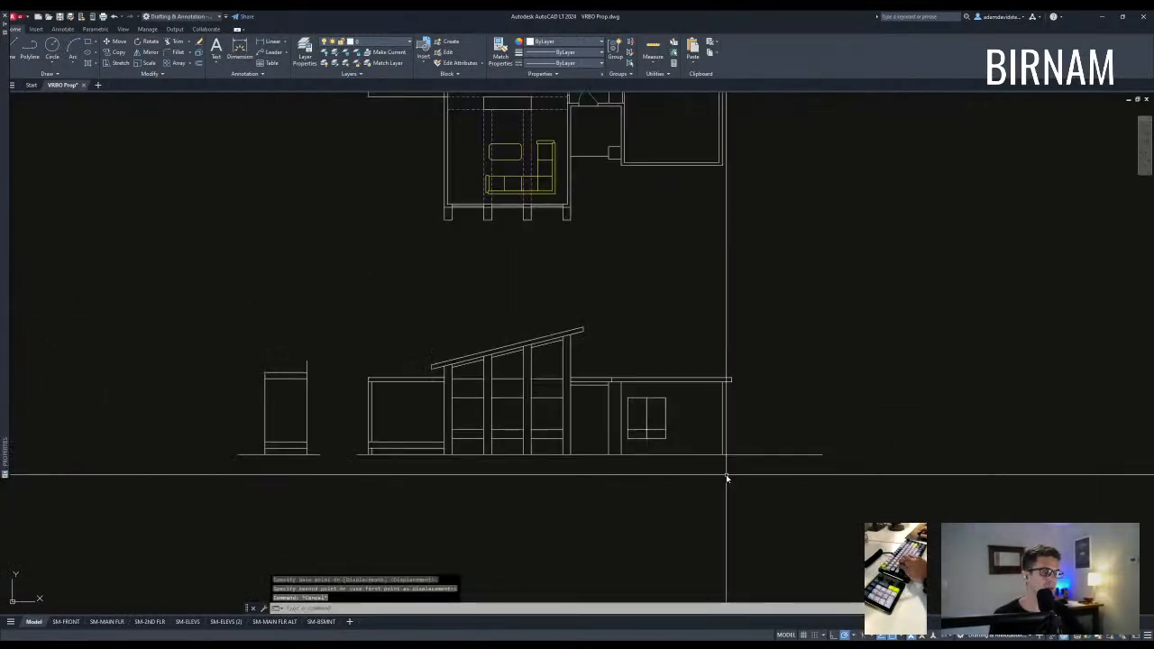
Mirror the wall line beside the two-unit window about the window's centre, keeping the original line.
{"action": "middle_click_drag", "start_coordinate": [668, 460], "coordinate": [620, 487]}
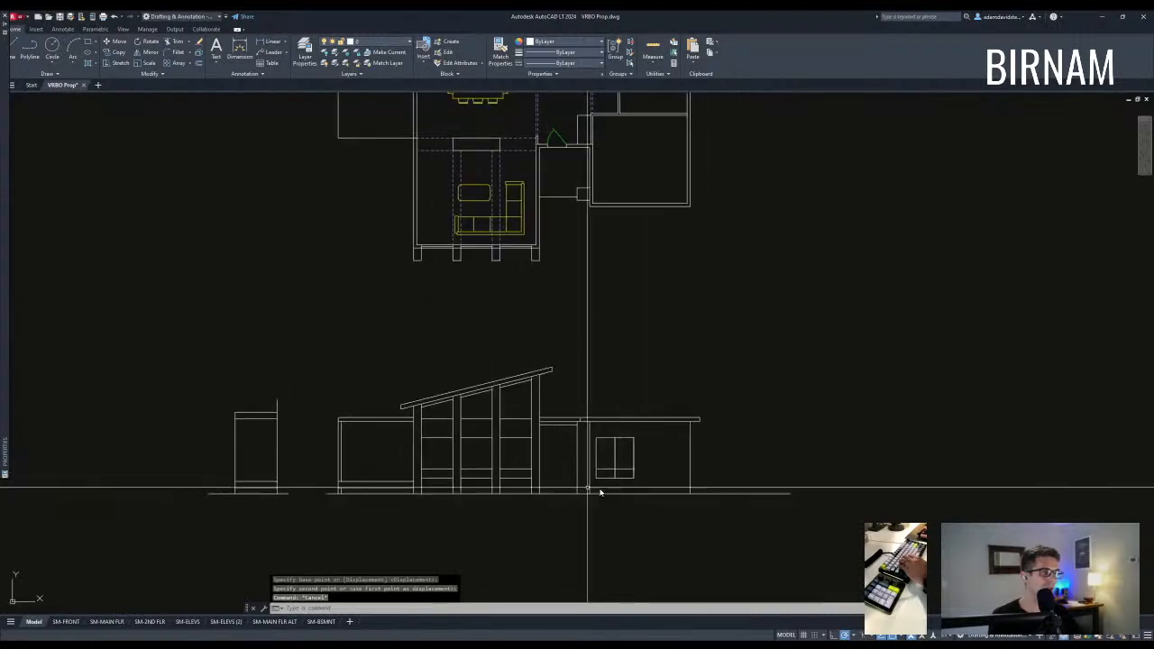
{"action": "key", "text": "Escape"}
{"action": "key", "text": "Escape"}
{"action": "scroll", "coordinate": [586, 487], "scroll_direction": "up", "scroll_amount": 2}
{"action": "scroll", "coordinate": [567, 490], "scroll_direction": "down", "scroll_amount": 4}
{"action": "scroll", "coordinate": [600, 477], "scroll_direction": "up", "scroll_amount": 4}
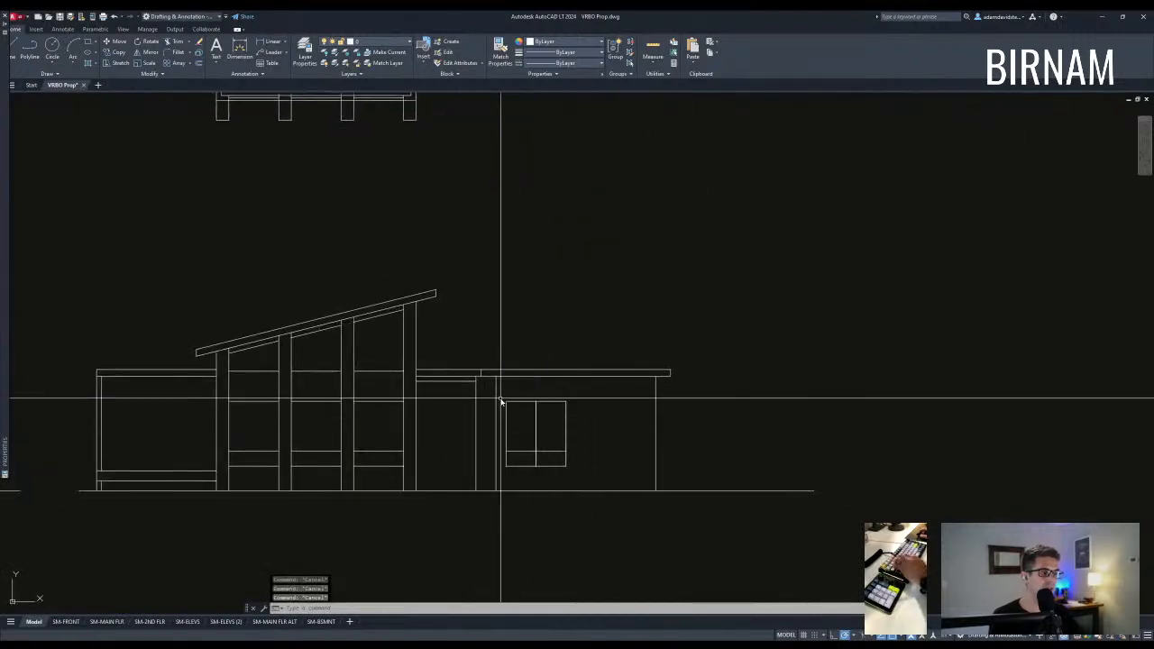
{"action": "type", "text": "mi"}
{"action": "key", "text": "Return"}
{"action": "key", "text": "Escape"}
Copy the window's two lower horizontal lines to the middle of the blank bay beside the outer wall.
{"action": "scroll", "coordinate": [631, 478], "scroll_direction": "down", "scroll_amount": 3}
{"action": "scroll", "coordinate": [631, 466], "scroll_direction": "up", "scroll_amount": 5}
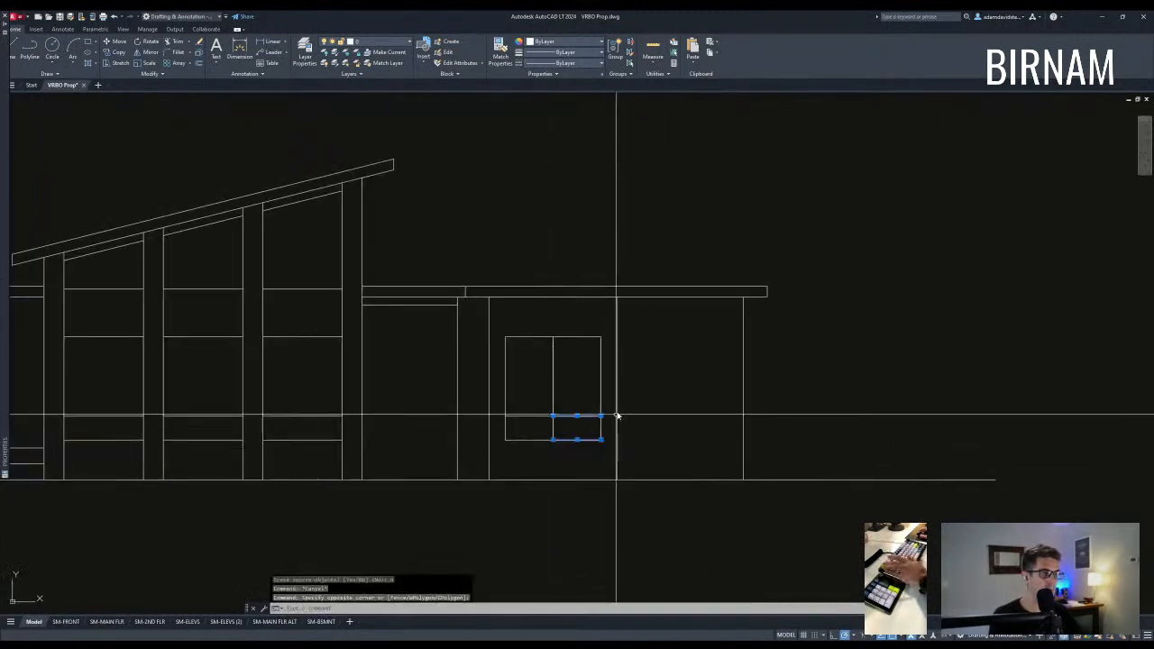
{"action": "left_click", "coordinate": [536, 451]}
{"action": "left_click", "coordinate": [643, 403]}
{"action": "type", "text": "co"}
{"action": "key", "text": "Return"}
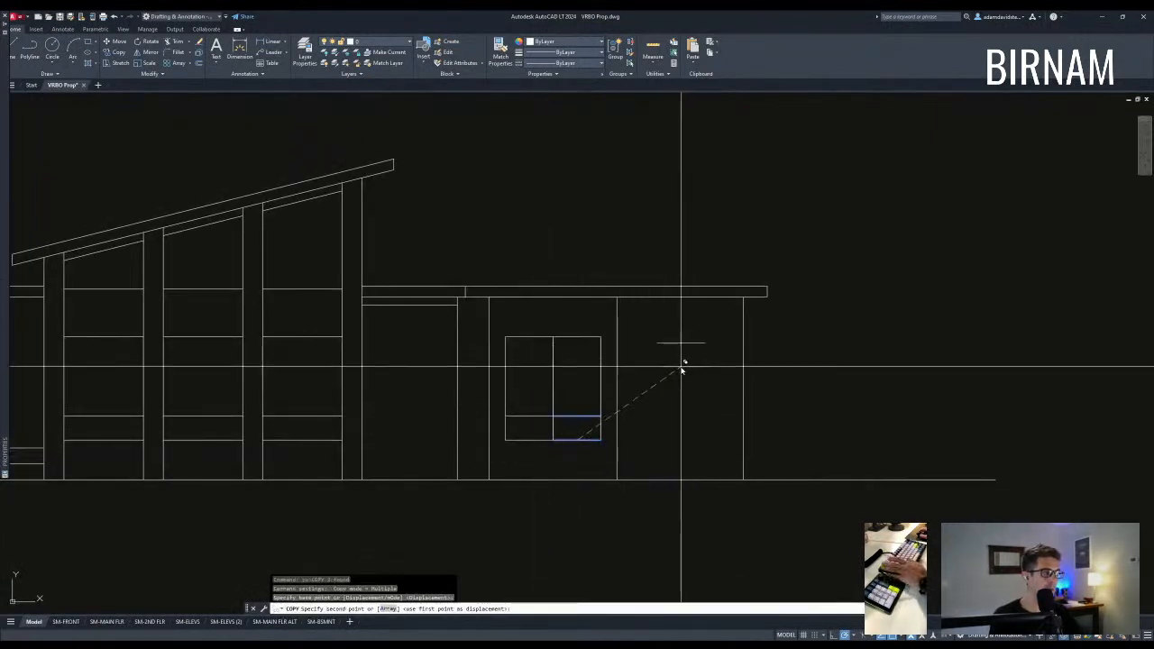
{"action": "left_click", "coordinate": [681, 367]}
{"action": "key", "text": "Escape"}
{"action": "key", "text": "Escape"}
Draw a horizontal line from the lower copied line's midpoint to the right wing's outer wall.
{"action": "scroll", "coordinate": [741, 483], "scroll_direction": "down", "scroll_amount": 2}
{"action": "middle_click_drag", "start_coordinate": [742, 483], "coordinate": [654, 469]}
{"action": "key", "text": "Escape"}
{"action": "key", "text": "Escape"}
{"action": "type", "text": "a"}
{"action": "key", "text": "Return"}
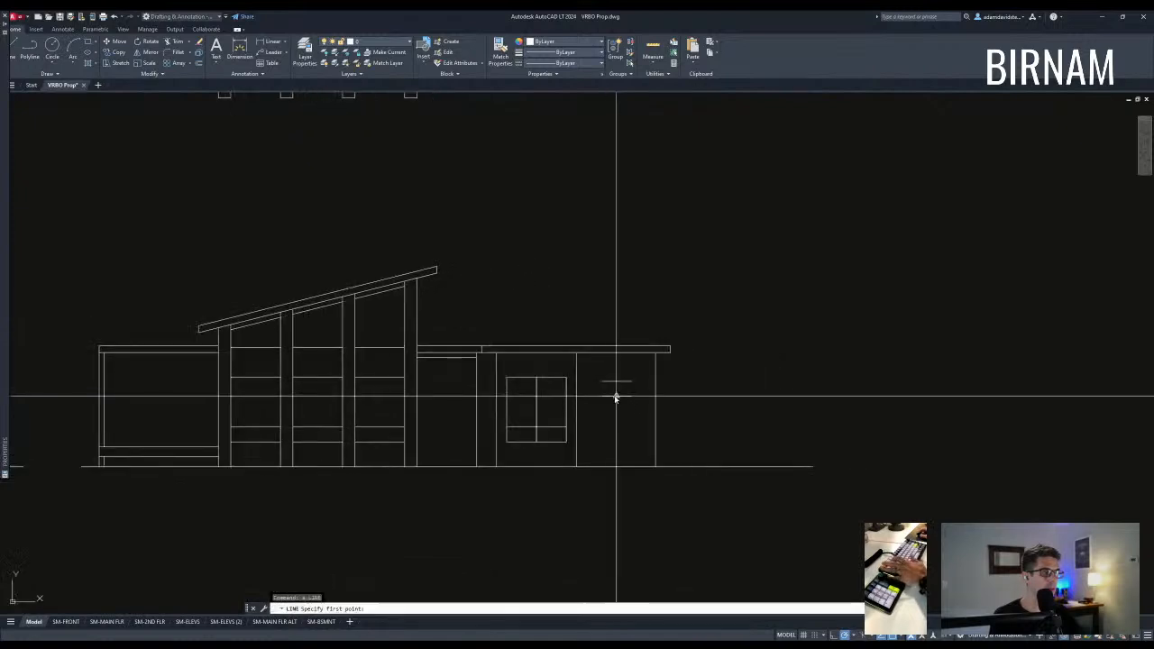
{"action": "left_click", "coordinate": [655, 396]}
{"action": "key", "text": "Escape"}
{"action": "key", "text": "Escape"}
Extend the lower copied line across the bay to the mirrored wall line.
{"action": "type", "text": "ex"}
{"action": "key", "text": "Return"}
{"action": "key", "text": "Escape"}
{"action": "key", "text": "Escape"}
{"action": "type", "text": "ex"}
{"action": "key", "text": "Return"}
{"action": "left_click", "coordinate": [595, 395]}
{"action": "left_click", "coordinate": [573, 393]}
{"action": "left_click", "coordinate": [633, 403]}
{"action": "key", "text": "Escape"}
{"action": "key", "text": "Escape"}
{"action": "scroll", "coordinate": [641, 458], "scroll_direction": "down", "scroll_amount": 2}
{"action": "middle_click_drag", "start_coordinate": [641, 458], "coordinate": [649, 431]}
{"action": "scroll", "coordinate": [639, 390], "scroll_direction": "up", "scroll_amount": 2}
{"action": "type", "text": "a"}
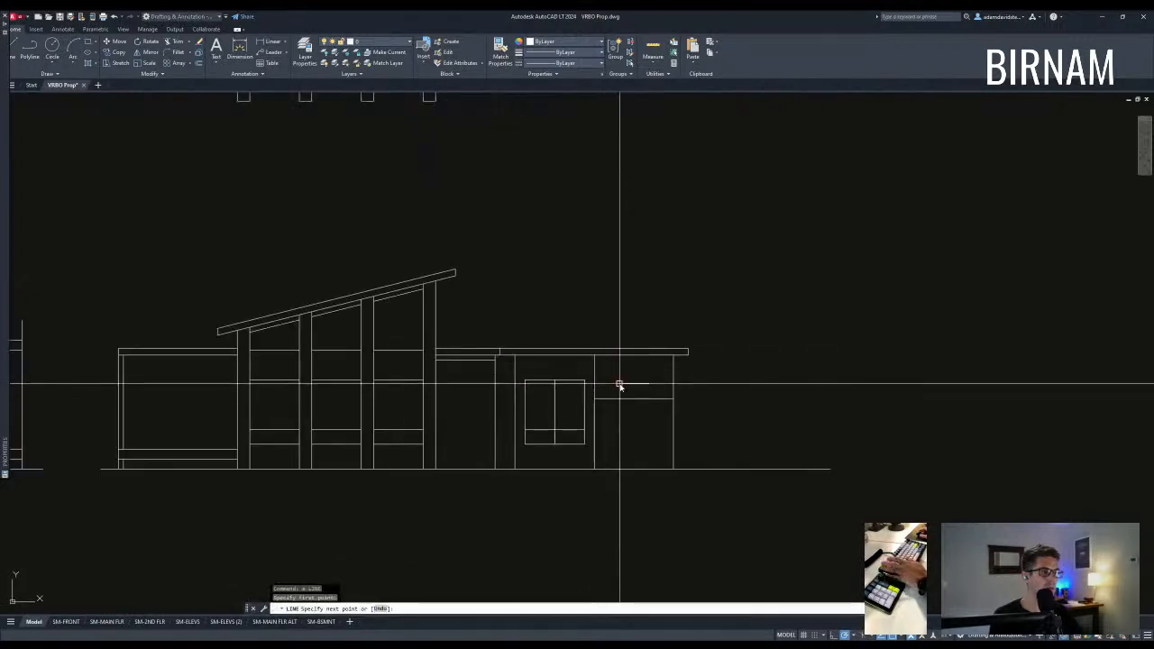
{"action": "key", "text": "Escape"}
{"action": "key", "text": "Escape"}
Draw a horizontal line from the window's head across the bay to the right wing's outer wall.
{"action": "type", "text": "a"}
{"action": "key", "text": "Return"}
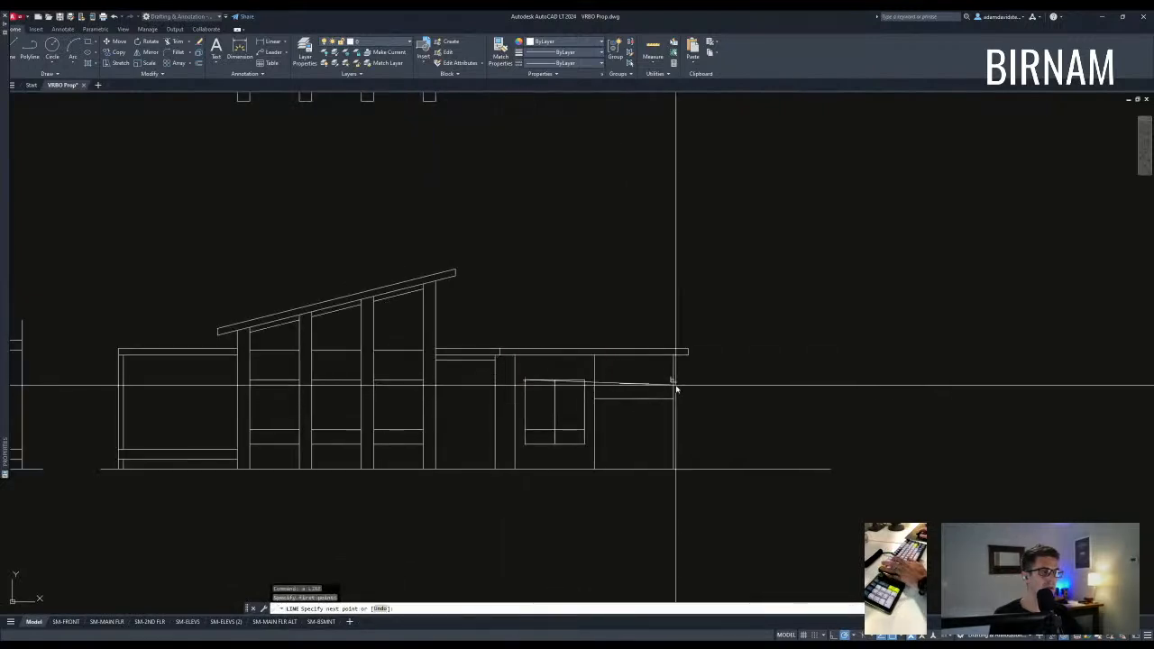
{"action": "left_click", "coordinate": [681, 383]}
{"action": "key", "text": "Escape"}
{"action": "scroll", "coordinate": [612, 408], "scroll_direction": "up", "scroll_amount": 2}
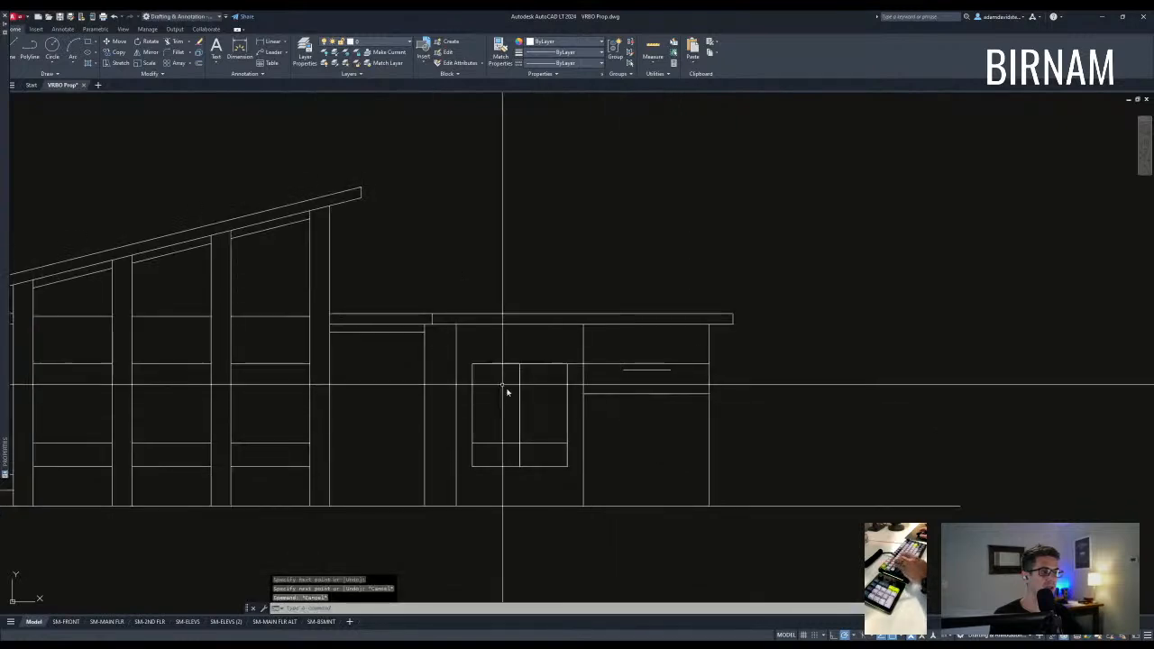
Extend the right wing window's head line to the outer wall of the tall sloped-roof section in the elevation.
{"action": "type", "text": "ex"}
{"action": "key", "text": "Return"}
{"action": "key", "text": "Escape"}
{"action": "type", "text": "ex"}
{"action": "key", "text": "Return"}
{"action": "left_click", "coordinate": [337, 366]}
{"action": "left_click", "coordinate": [327, 362]}
{"action": "key", "text": "Return"}
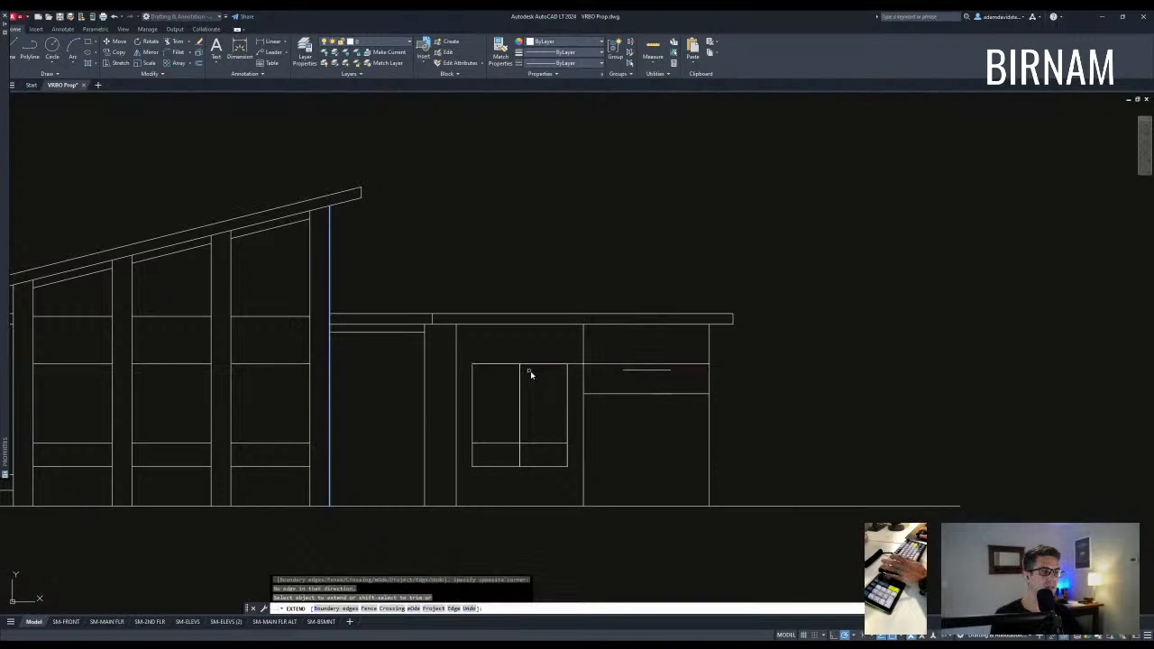
{"action": "key", "text": "Escape"}
Trim the extended window head line against the right wing's vertical wall lines.
{"action": "scroll", "coordinate": [523, 405], "scroll_direction": "down", "scroll_amount": 2}
{"action": "type", "text": "tr"}
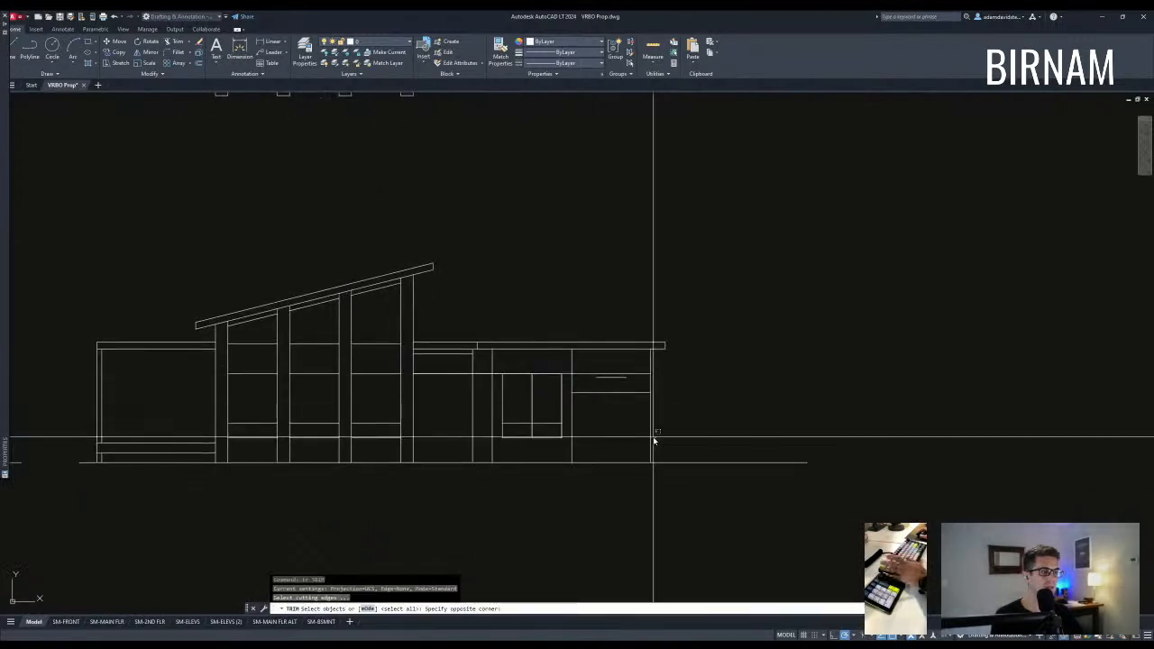
{"action": "left_click", "coordinate": [425, 433]}
{"action": "key", "text": "Return"}
{"action": "key", "text": "Escape"}
{"action": "key", "text": "Escape"}
Delete the leftover segment in the hallway-side wall of the plan's middle right room and extend the wall line to close it.
{"action": "scroll", "coordinate": [547, 427], "scroll_direction": "down", "scroll_amount": 2}
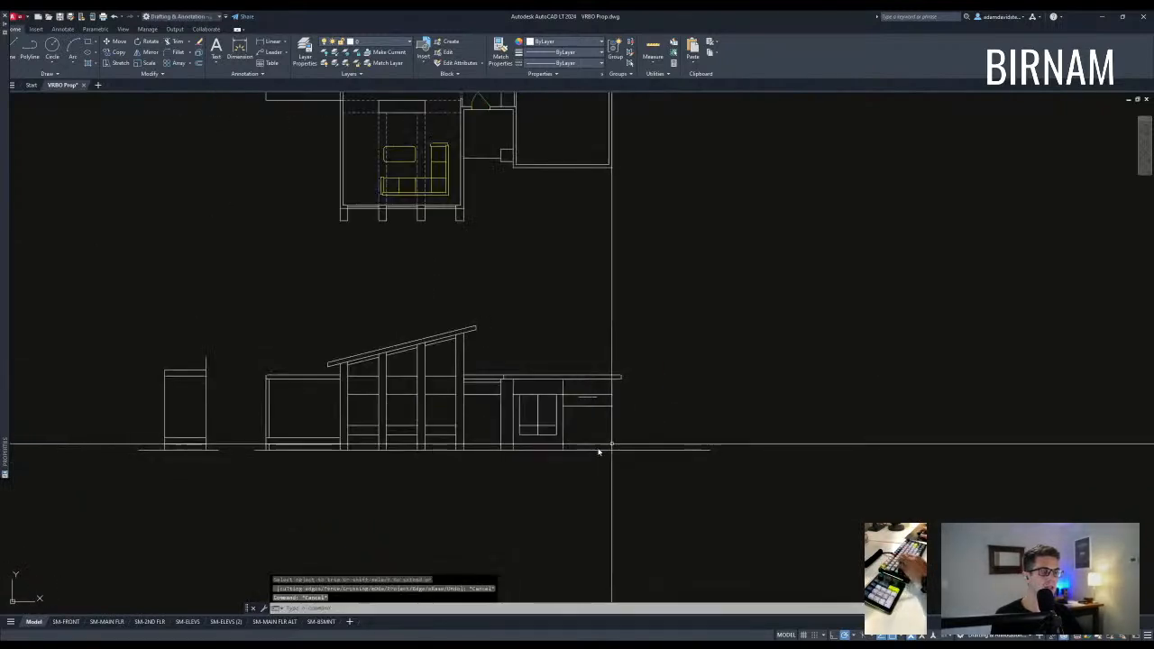
{"action": "middle_click_drag", "start_coordinate": [613, 443], "coordinate": [618, 426]}
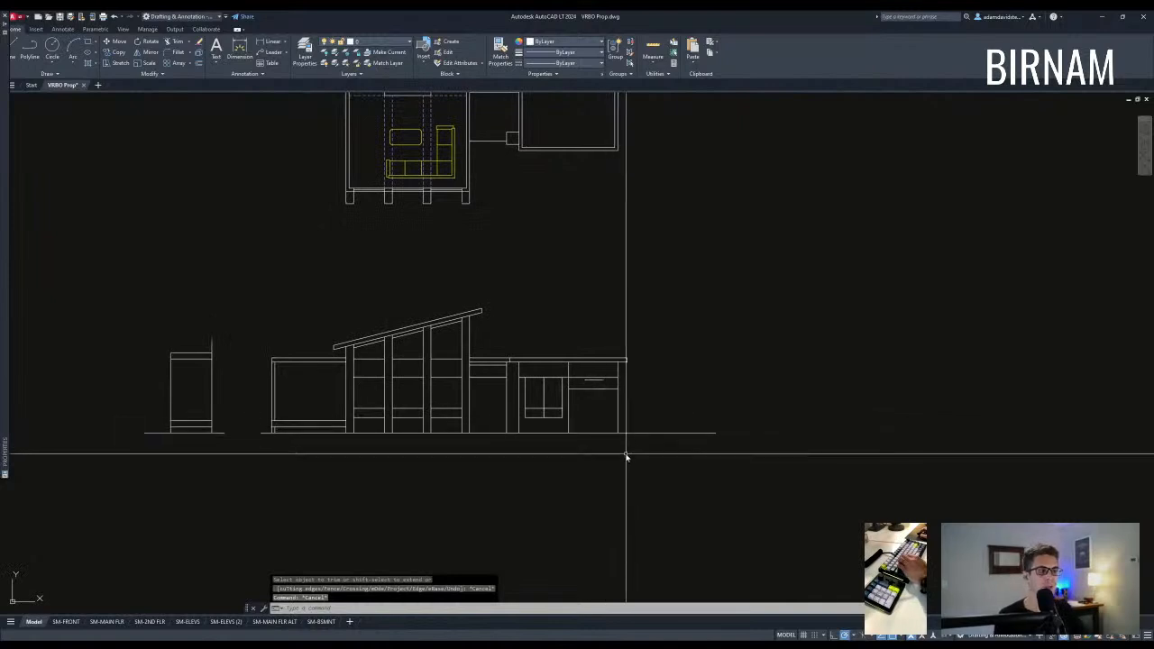
{"action": "scroll", "coordinate": [627, 457], "scroll_direction": "down", "scroll_amount": 3}
{"action": "scroll", "coordinate": [608, 376], "scroll_direction": "up", "scroll_amount": 3}
{"action": "scroll", "coordinate": [587, 430], "scroll_direction": "down", "scroll_amount": 3}
{"action": "scroll", "coordinate": [534, 319], "scroll_direction": "up", "scroll_amount": 4}
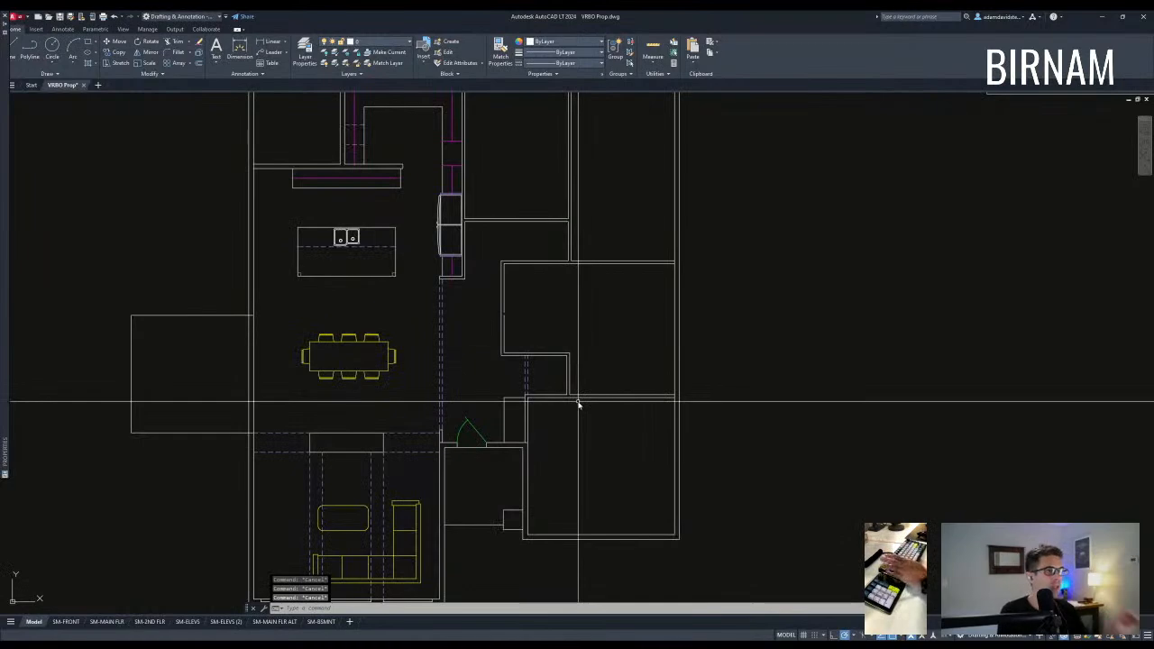
{"action": "middle_click_drag", "start_coordinate": [599, 255], "coordinate": [574, 334]}
{"action": "middle_click_drag", "start_coordinate": [596, 435], "coordinate": [594, 404]}
{"action": "scroll", "coordinate": [457, 419], "scroll_direction": "up", "scroll_amount": 2}
{"action": "left_click", "coordinate": [460, 413]}
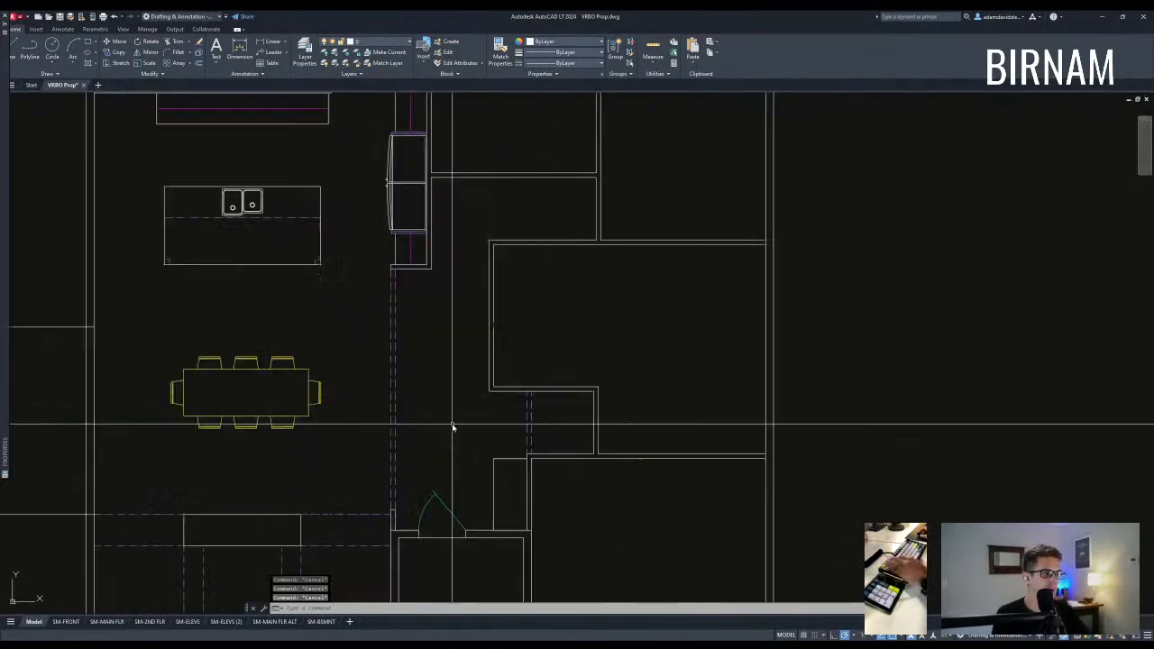
{"action": "left_click", "coordinate": [511, 295]}
{"action": "key", "text": "Delete"}
{"action": "type", "text": "ex"}
{"action": "key", "text": "space"}
{"action": "left_click", "coordinate": [509, 406]}
{"action": "left_click", "coordinate": [502, 362]}
{"action": "key", "text": "space"}
{"action": "left_click", "coordinate": [506, 316]}
{"action": "left_click", "coordinate": [488, 306]}
{"action": "key", "text": "Escape"}
Examine the floor plan's room layout against the front elevation below it.
{"action": "middle_click_drag", "start_coordinate": [513, 437], "coordinate": [523, 359]}
{"action": "scroll", "coordinate": [523, 359], "scroll_direction": "down", "scroll_amount": 4}
{"action": "middle_click_drag", "start_coordinate": [579, 494], "coordinate": [468, 404]}
{"action": "middle_click_drag", "start_coordinate": [399, 425], "coordinate": [466, 459]}
{"action": "scroll", "coordinate": [487, 460], "scroll_direction": "down", "scroll_amount": 2}
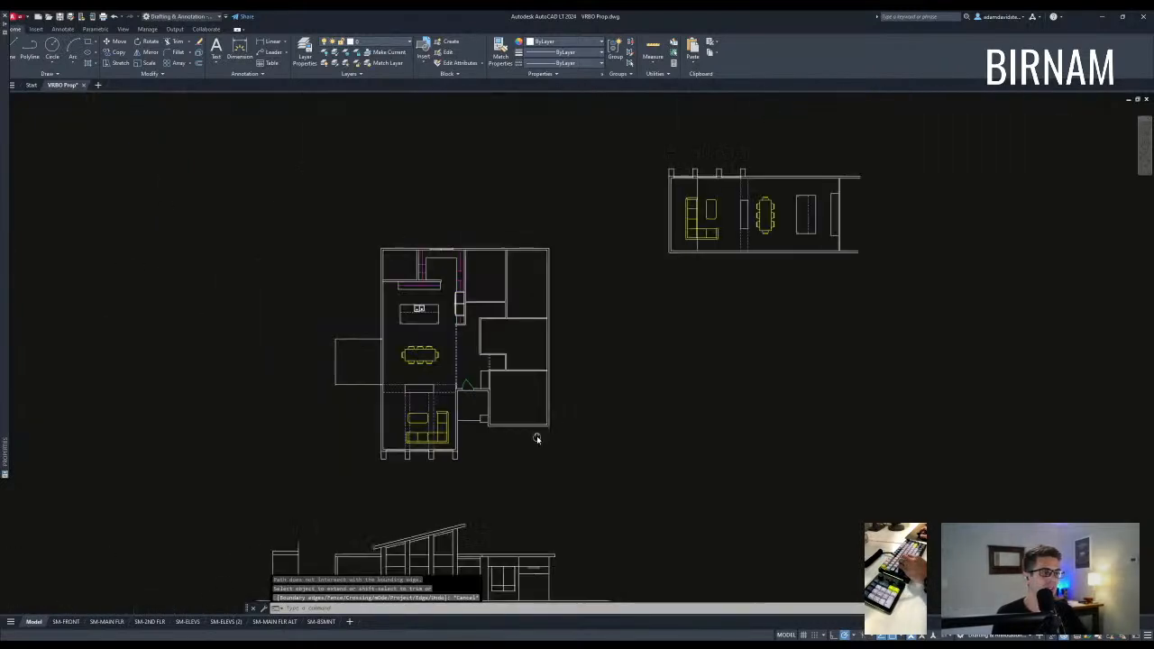
{"action": "left_click", "coordinate": [556, 364]}
{"action": "key", "text": "Escape"}
{"action": "middle_click_drag", "start_coordinate": [629, 253], "coordinate": [637, 294]}
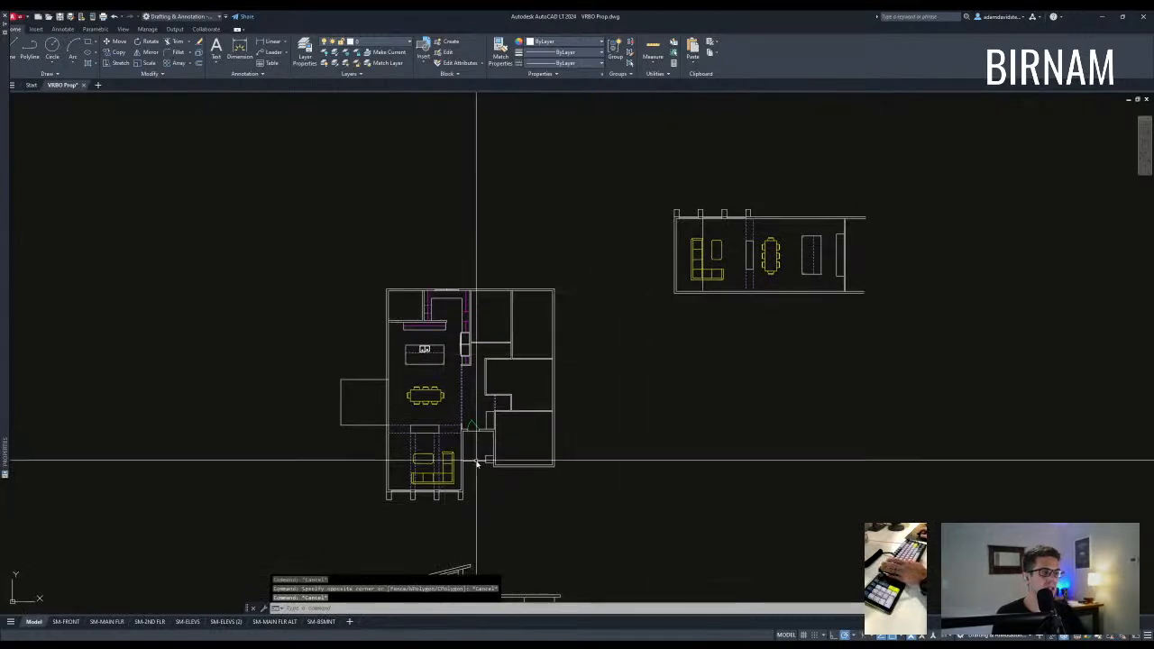
{"action": "middle_click_drag", "start_coordinate": [477, 463], "coordinate": [496, 432]}
{"action": "key", "text": "Escape"}
{"action": "middle_click_drag", "start_coordinate": [524, 472], "coordinate": [556, 451]}
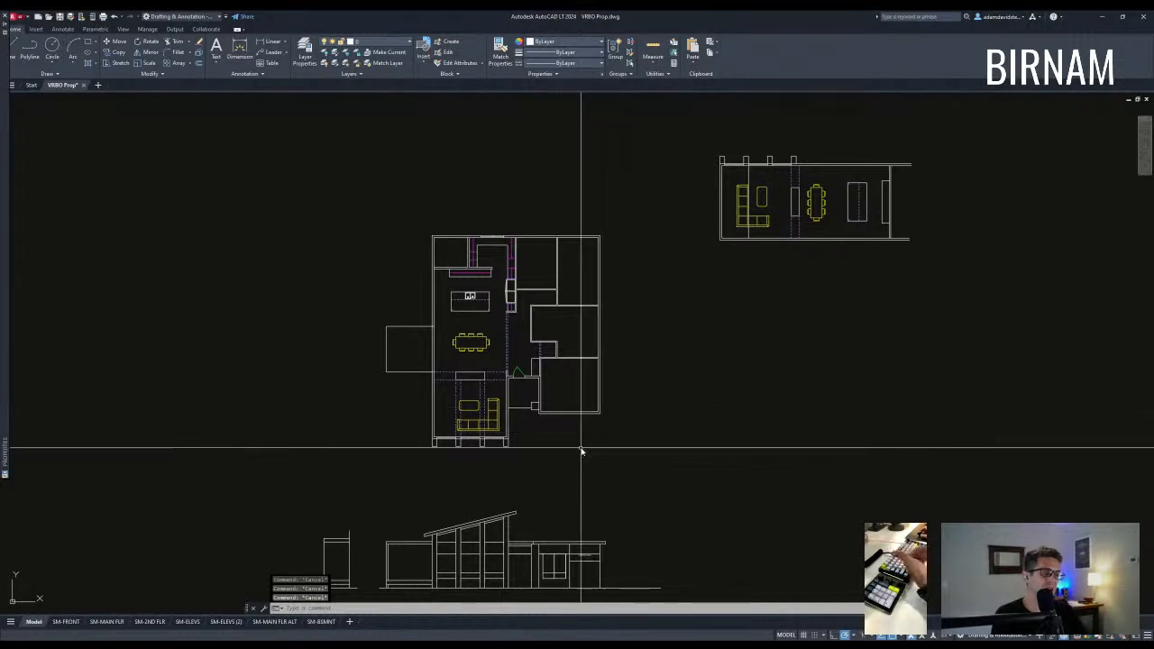
{"action": "scroll", "coordinate": [543, 428], "scroll_direction": "up", "scroll_amount": 4}
{"action": "scroll", "coordinate": [525, 417], "scroll_direction": "down", "scroll_amount": 2}
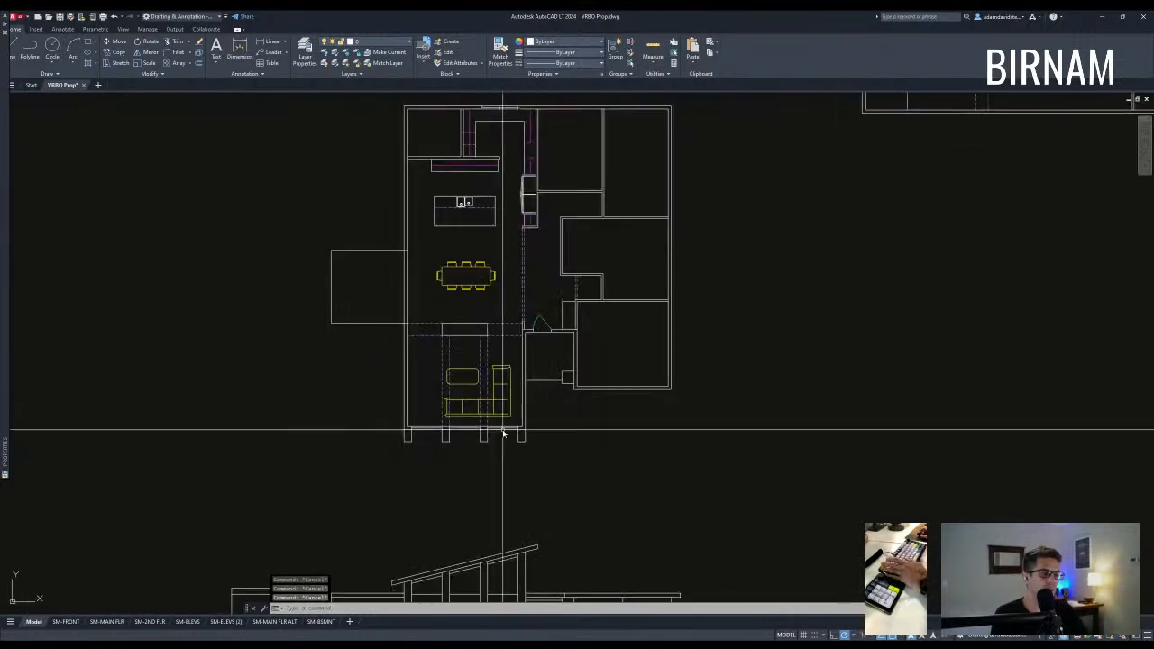
{"action": "left_click", "coordinate": [367, 471]}
{"action": "left_click", "coordinate": [535, 319]}
{"action": "key", "text": "Escape"}
{"action": "middle_click_drag", "start_coordinate": [540, 461], "coordinate": [530, 537]}
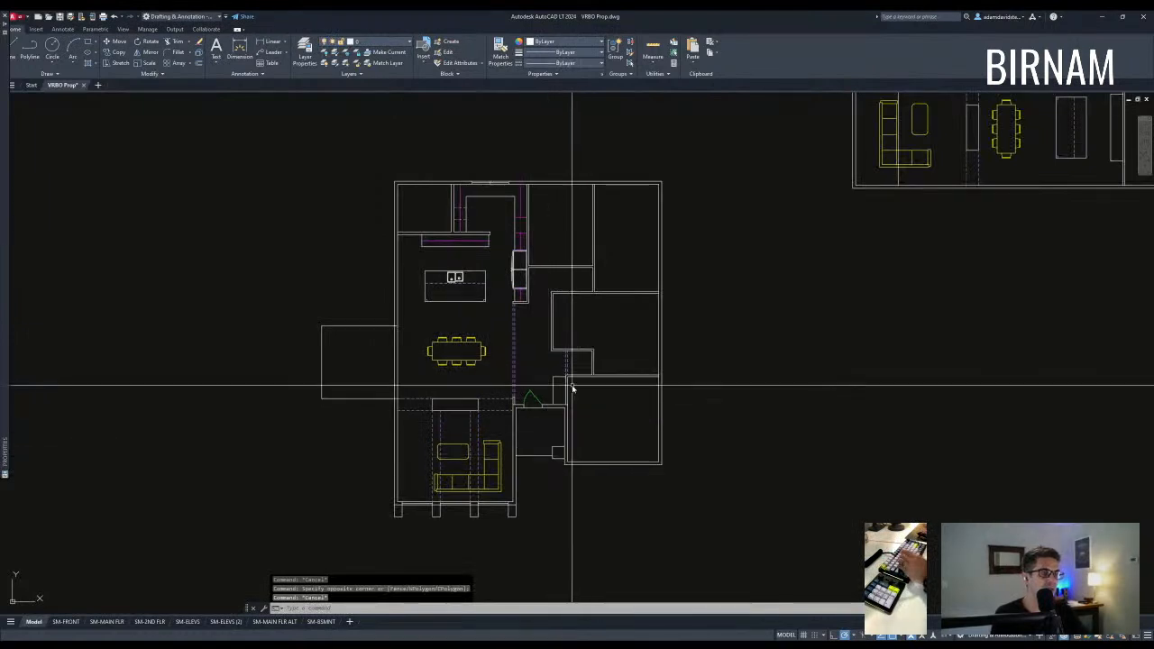
{"action": "key", "text": "Escape"}
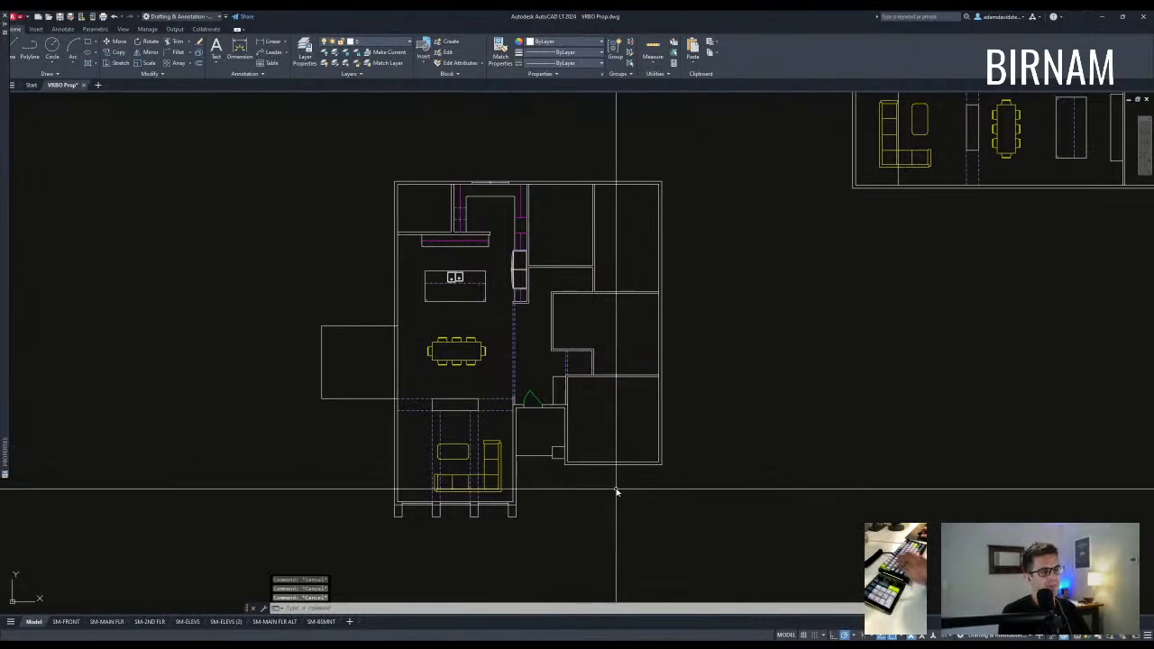
Trim the side porch's upper and lower lines where they cross the floor plan's exterior wall.
{"action": "scroll", "coordinate": [404, 405], "scroll_direction": "up", "scroll_amount": 4}
{"action": "type", "text": "tr"}
{"action": "key", "text": "Return"}
{"action": "left_click", "coordinate": [398, 405]}
{"action": "left_click", "coordinate": [358, 234]}
{"action": "key", "text": "Return"}
{"action": "scroll", "coordinate": [379, 404], "scroll_direction": "up", "scroll_amount": 2}
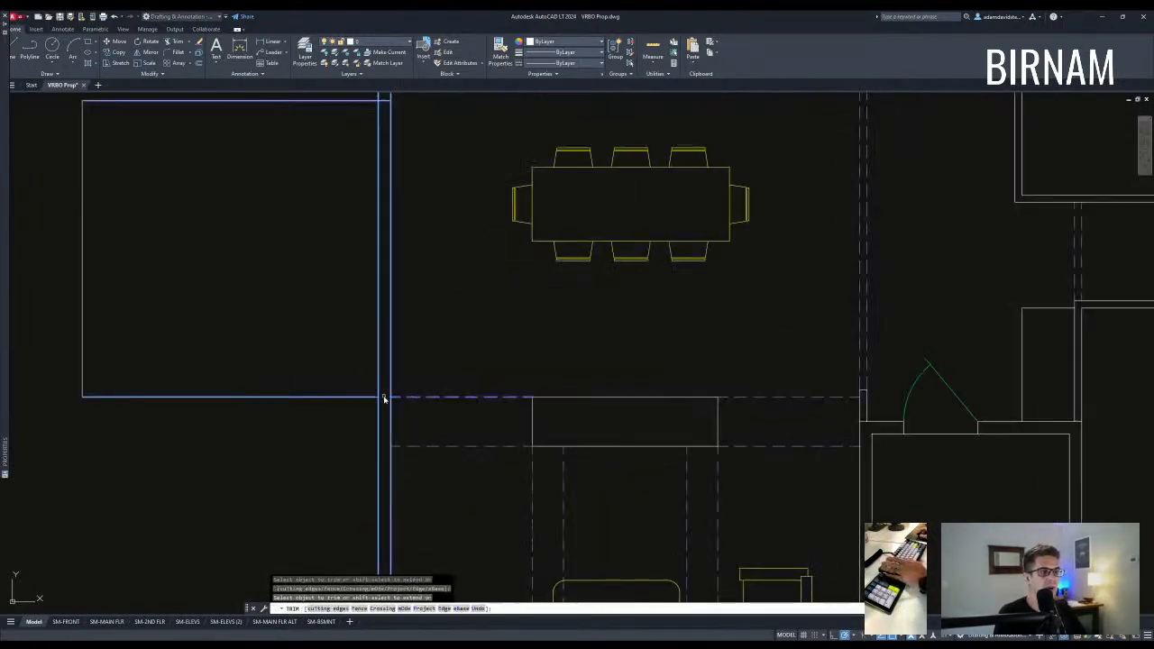
{"action": "left_click", "coordinate": [393, 281]}
{"action": "middle_click_drag", "start_coordinate": [395, 107], "coordinate": [395, 233]}
{"action": "scroll", "coordinate": [395, 233], "scroll_direction": "up", "scroll_amount": 2}
{"action": "left_click", "coordinate": [383, 234]}
{"action": "left_click", "coordinate": [384, 218]}
{"action": "key", "text": "Escape"}
{"action": "middle_click_drag", "start_coordinate": [392, 281], "coordinate": [404, 348]}
{"action": "scroll", "coordinate": [404, 348], "scroll_direction": "down", "scroll_amount": 6}
{"action": "key", "text": "Escape"}
{"action": "key", "text": "Escape"}
{"action": "key", "text": "Escape"}
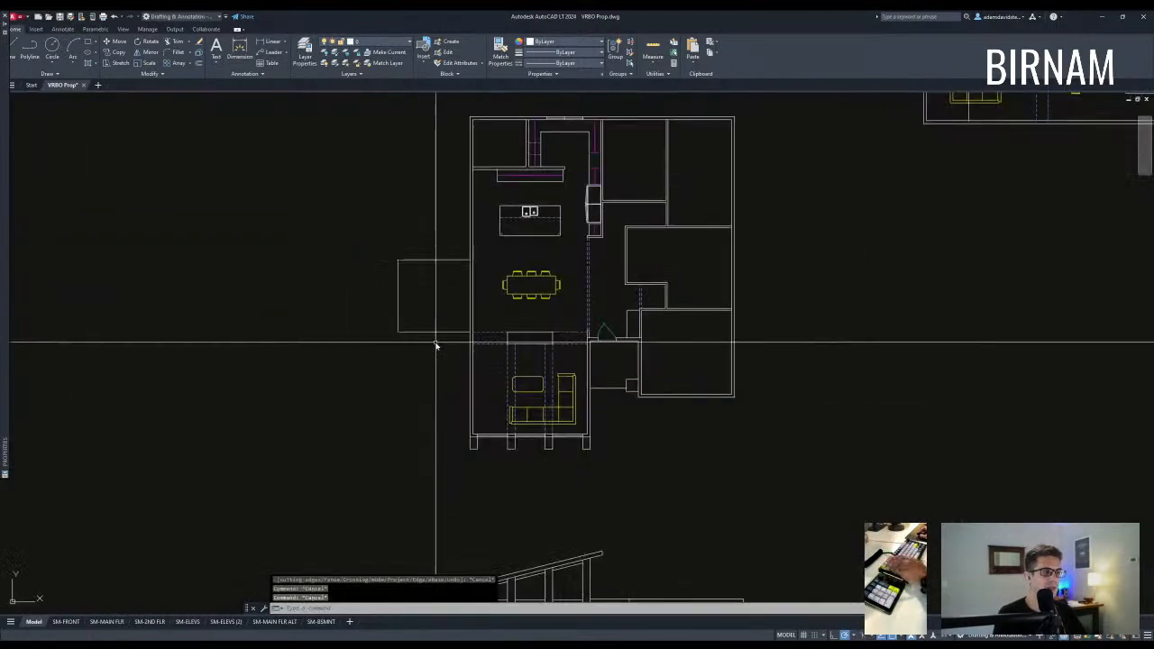
Review the unfurnished rooms on the right side of the floor plan.
{"action": "scroll", "coordinate": [436, 343], "scroll_direction": "down", "scroll_amount": 2}
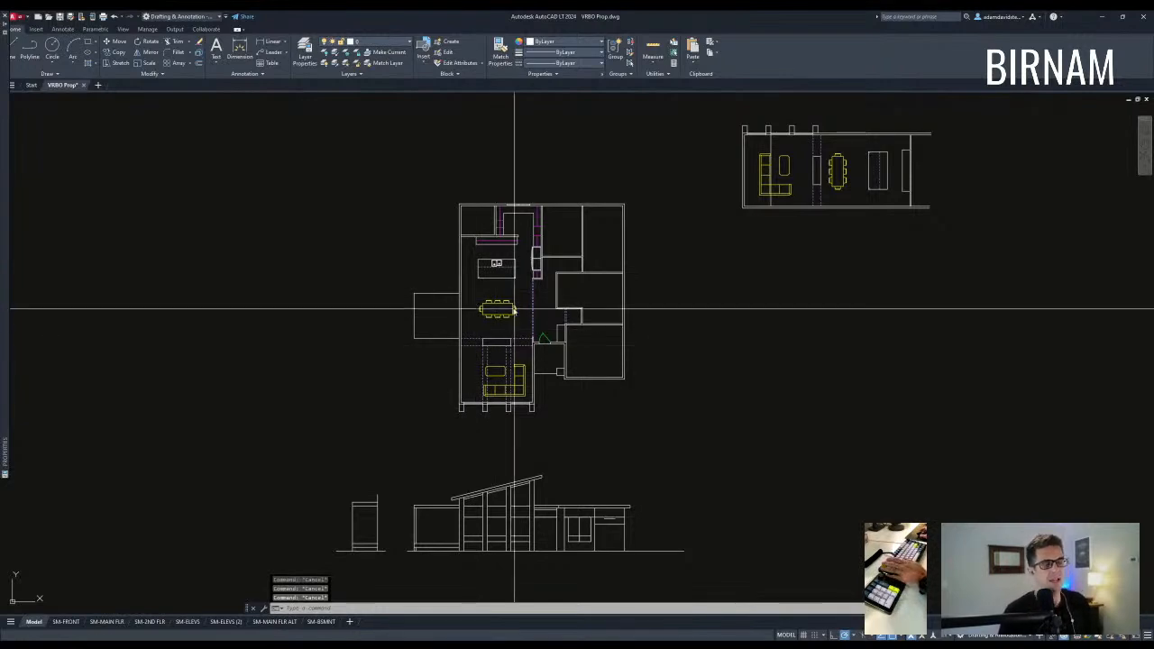
{"action": "scroll", "coordinate": [443, 319], "scroll_direction": "up", "scroll_amount": 2}
{"action": "scroll", "coordinate": [457, 320], "scroll_direction": "down", "scroll_amount": 5}
{"action": "scroll", "coordinate": [454, 325], "scroll_direction": "up", "scroll_amount": 1}
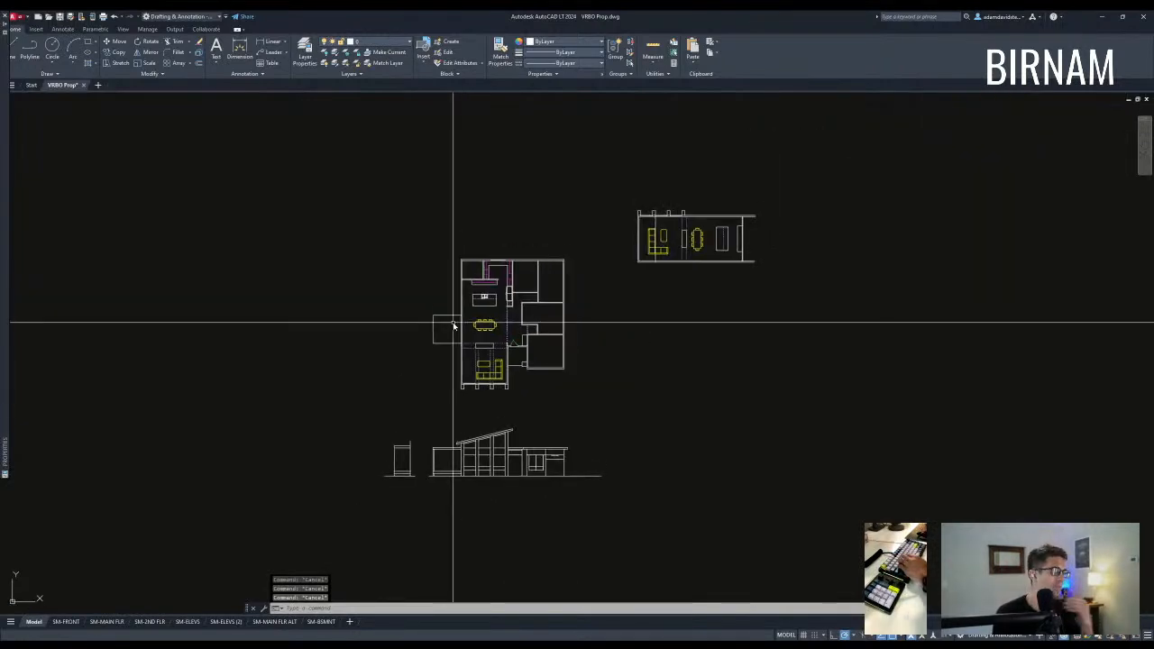
{"action": "scroll", "coordinate": [460, 326], "scroll_direction": "up", "scroll_amount": 4}
{"action": "middle_click_drag", "start_coordinate": [614, 276], "coordinate": [497, 291]}
{"action": "scroll", "coordinate": [518, 360], "scroll_direction": "up", "scroll_amount": 4}
{"action": "scroll", "coordinate": [550, 392], "scroll_direction": "down", "scroll_amount": 2}
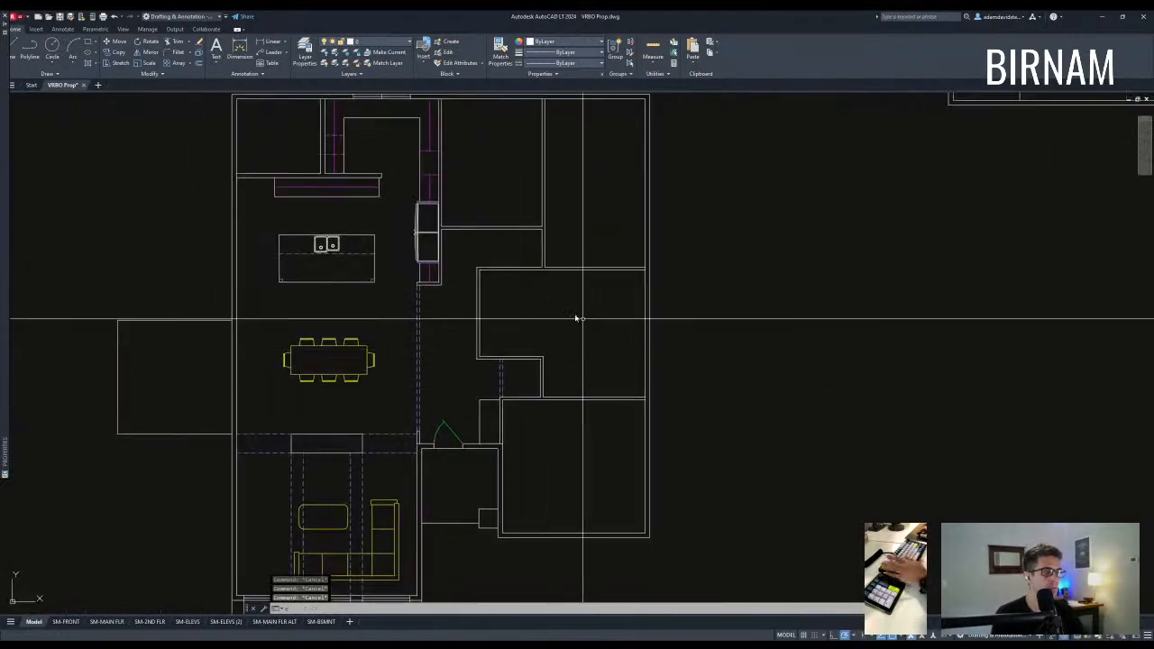
{"action": "key", "text": "Escape"}
{"action": "key", "text": "Escape"}
Select the MECH., BEDROOM 2, BEDROOM 3, KITCHEN and GATHERING room labels in the Harrier 2007 sq. ft. plan.
{"action": "middle_click_drag", "start_coordinate": [593, 332], "coordinate": [593, 327]}
{"action": "mouse_move", "coordinate": [567, 248]}
{"action": "middle_mouse_down"}
{"action": "mouse_move", "coordinate": [569, 308]}
{"action": "mouse_move", "coordinate": [591, 350]}
{"action": "mouse_move", "coordinate": [572, 362]}
{"action": "middle_mouse_up"}
{"action": "middle_click_drag", "start_coordinate": [467, 378], "coordinate": [787, 353]}
{"action": "scroll", "coordinate": [564, 365], "scroll_direction": "down", "scroll_amount": 4}
{"action": "scroll", "coordinate": [412, 414], "scroll_direction": "up", "scroll_amount": 6}
{"action": "middle_click_drag", "start_coordinate": [381, 355], "coordinate": [460, 370]}
{"action": "middle_click_drag", "start_coordinate": [219, 261], "coordinate": [649, 424]}
{"action": "middle_click_drag", "start_coordinate": [359, 478], "coordinate": [479, 382]}
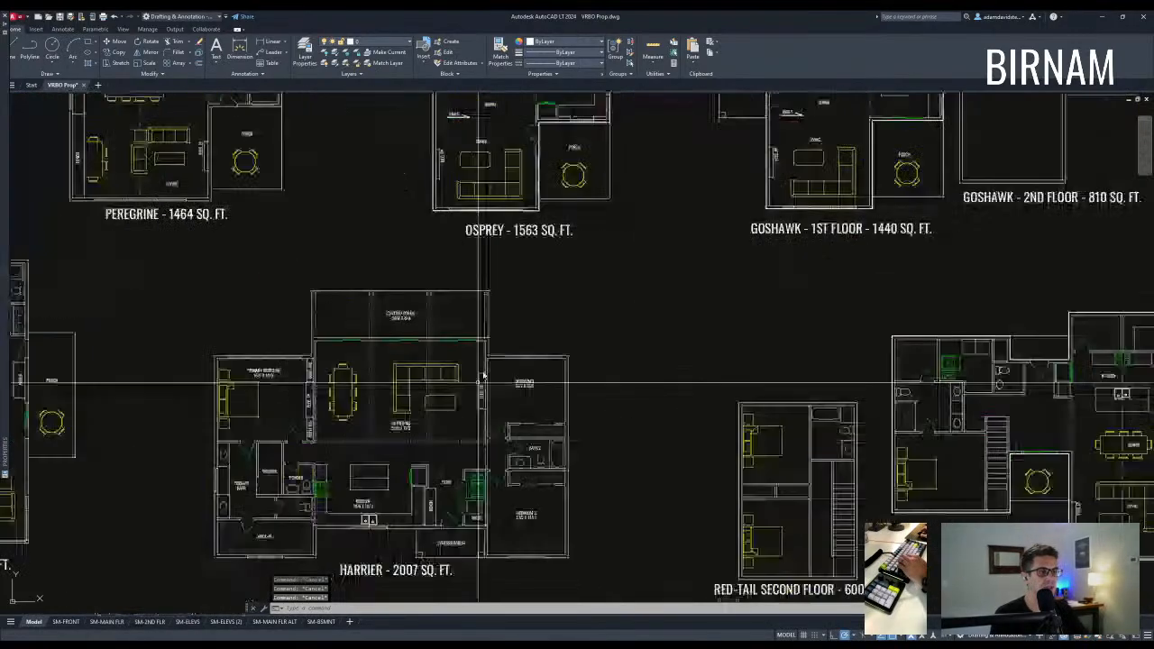
{"action": "scroll", "coordinate": [484, 377], "scroll_direction": "up", "scroll_amount": 4}
{"action": "left_click", "coordinate": [541, 496]}
{"action": "middle_click_drag", "start_coordinate": [541, 496], "coordinate": [546, 523]}
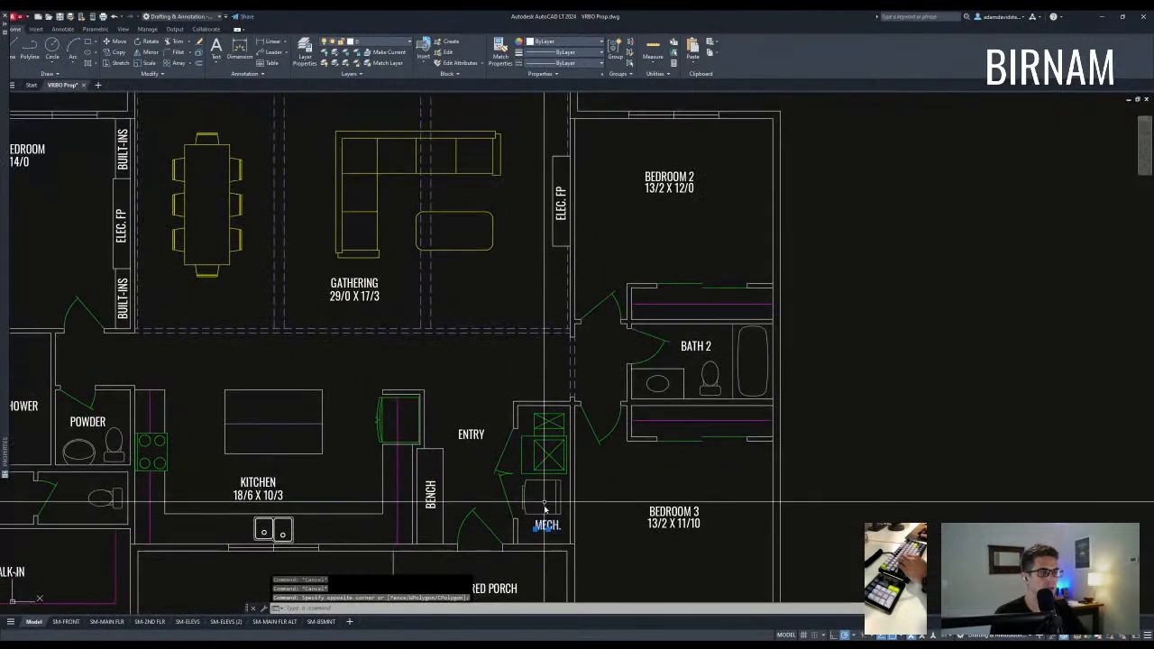
{"action": "scroll", "coordinate": [546, 523], "scroll_direction": "down", "scroll_amount": 3}
{"action": "scroll", "coordinate": [577, 349], "scroll_direction": "up", "scroll_amount": 3}
{"action": "middle_click_drag", "start_coordinate": [592, 441], "coordinate": [609, 261]}
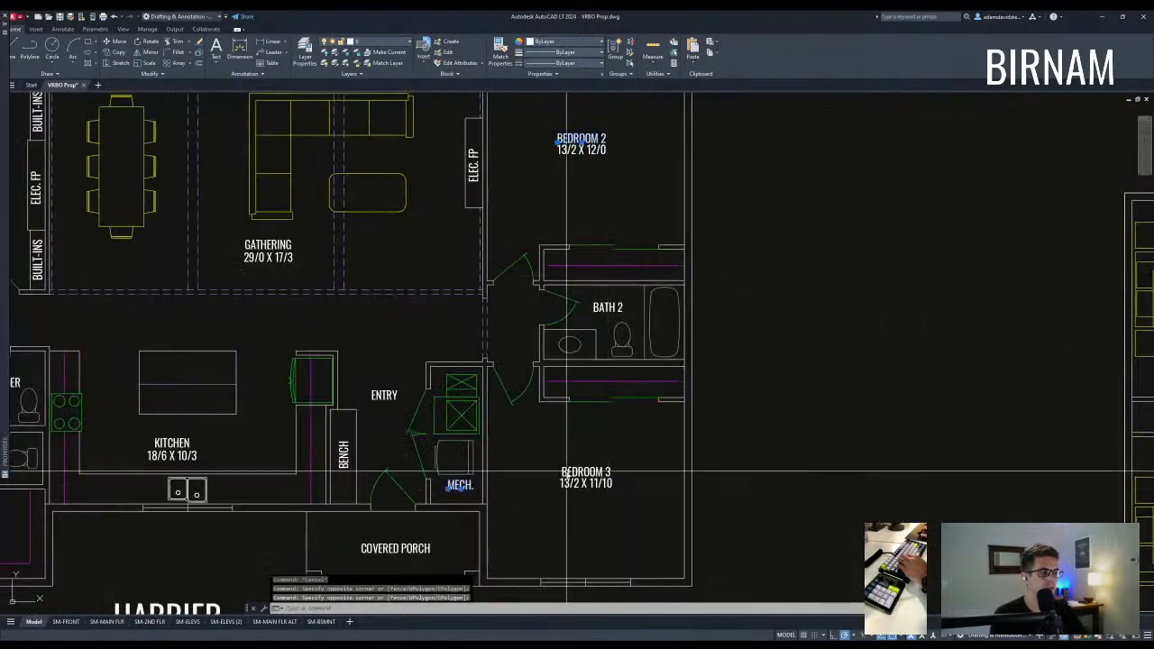
{"action": "middle_click_drag", "start_coordinate": [277, 245], "coordinate": [313, 311]}
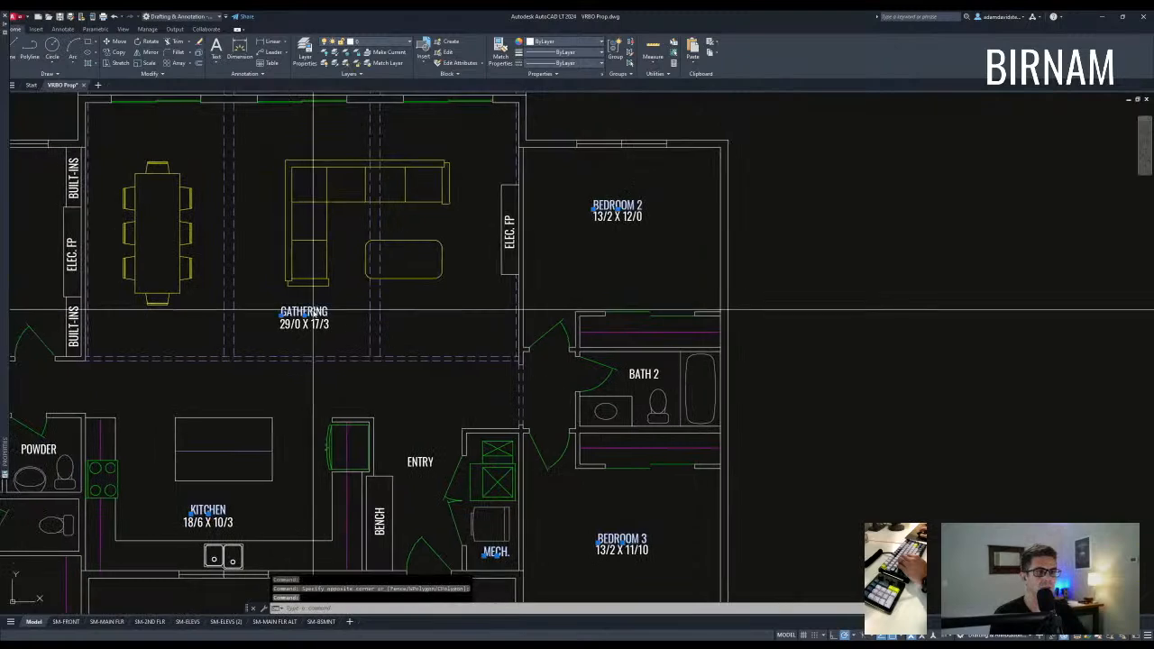
Copy the selected GATHERING, KITCHEN, BEDROOM 2, BEDROOM 3 and MECH. labels to the empty space beside the alternate floor plan.
{"action": "scroll", "coordinate": [309, 328], "scroll_direction": "down", "scroll_amount": 4}
{"action": "type", "text": "co"}
{"action": "left_click", "coordinate": [305, 328]}
{"action": "scroll", "coordinate": [306, 330], "scroll_direction": "down", "scroll_amount": 3}
{"action": "middle_click_drag", "start_coordinate": [436, 338], "coordinate": [180, 343]}
{"action": "scroll", "coordinate": [180, 343], "scroll_direction": "down", "scroll_amount": 4}
{"action": "middle_click_drag", "start_coordinate": [667, 336], "coordinate": [447, 334]}
{"action": "scroll", "coordinate": [472, 350], "scroll_direction": "up", "scroll_amount": 4}
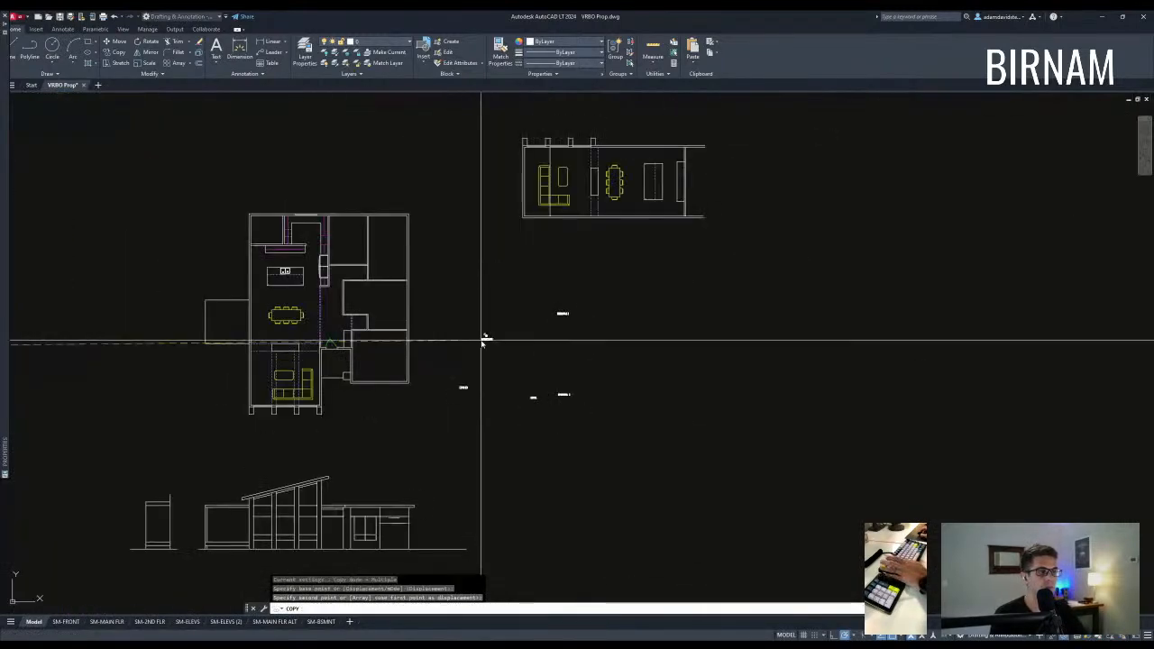
{"action": "key", "text": "Escape"}
{"action": "key", "text": "Escape"}
Move the copied GATHERING label into the alternate plan's living area, above the coffee table.
{"action": "scroll", "coordinate": [487, 348], "scroll_direction": "up", "scroll_amount": 8}
{"action": "left_click", "coordinate": [496, 352]}
{"action": "scroll", "coordinate": [536, 368], "scroll_direction": "down", "scroll_amount": 5}
{"action": "left_click", "coordinate": [502, 330]}
{"action": "left_click", "coordinate": [464, 273]}
{"action": "type", "text": "m"}
{"action": "left_click", "coordinate": [482, 306]}
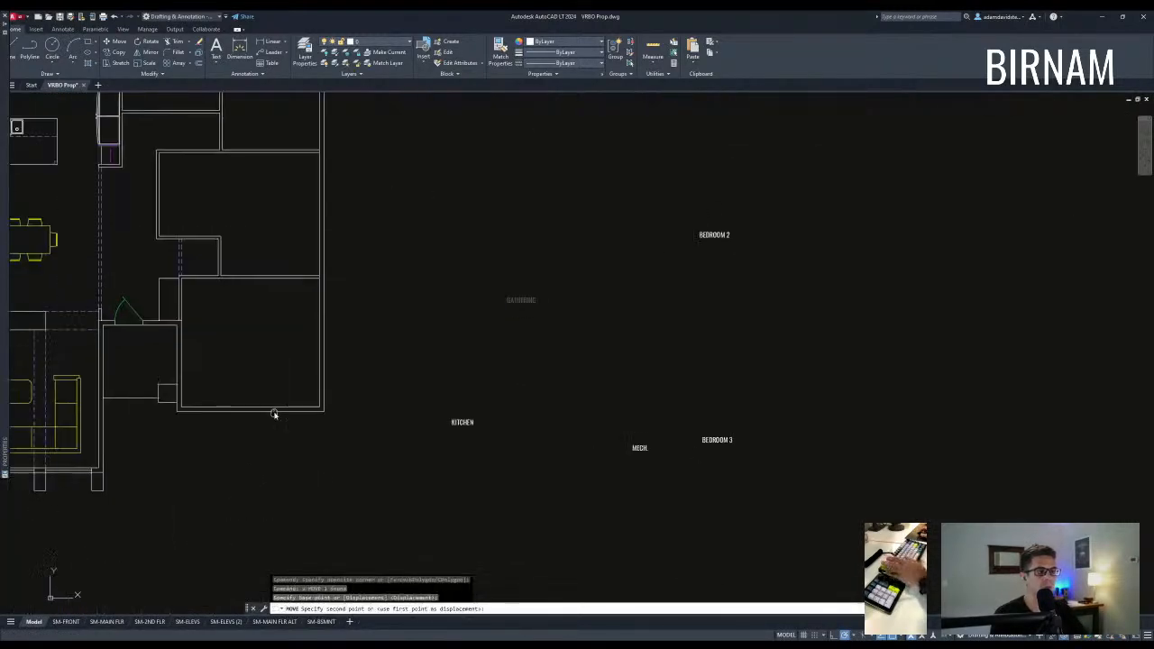
{"action": "middle_click_drag", "start_coordinate": [274, 412], "coordinate": [663, 383]}
{"action": "left_click", "coordinate": [367, 328]}
{"action": "key", "text": "Escape"}
{"action": "key", "text": "Escape"}
Move the copied KITCHEN label to the space above the kitchen island.
{"action": "scroll", "coordinate": [534, 360], "scroll_direction": "down", "scroll_amount": 4}
{"action": "middle_click_drag", "start_coordinate": [900, 397], "coordinate": [681, 416]}
{"action": "left_click", "coordinate": [528, 403]}
{"action": "type", "text": "m"}
{"action": "left_click", "coordinate": [533, 405]}
{"action": "left_click", "coordinate": [252, 204]}
Move the copied BEDROOM 2 label into the room adjoining the kitchen along the plan's upper wall.
{"action": "left_click", "coordinate": [710, 294]}
{"action": "left_click", "coordinate": [682, 279]}
{"action": "type", "text": "m"}
{"action": "left_click", "coordinate": [688, 283]}
{"action": "left_click", "coordinate": [354, 155]}
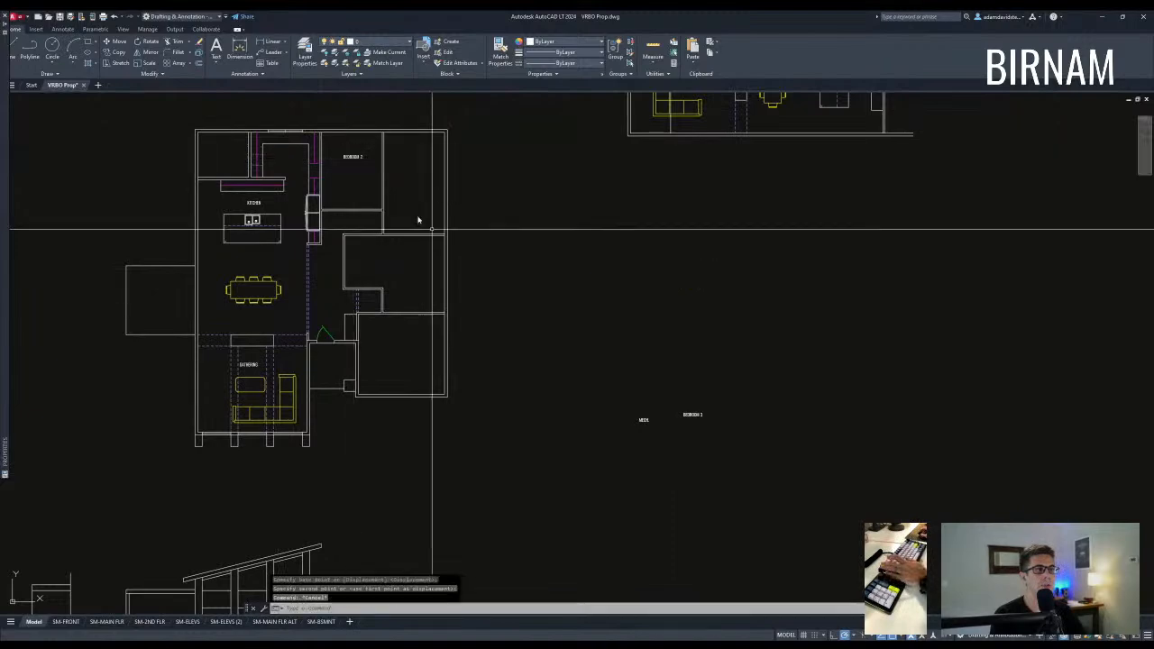
Move the copied BEDROOM 3 label into the upper-right corner room of the plan.
{"action": "left_click", "coordinate": [692, 415]}
{"action": "type", "text": "m"}
{"action": "left_click", "coordinate": [698, 406]}
{"action": "scroll", "coordinate": [422, 176], "scroll_direction": "up", "scroll_amount": 3}
{"action": "left_click", "coordinate": [417, 176]}
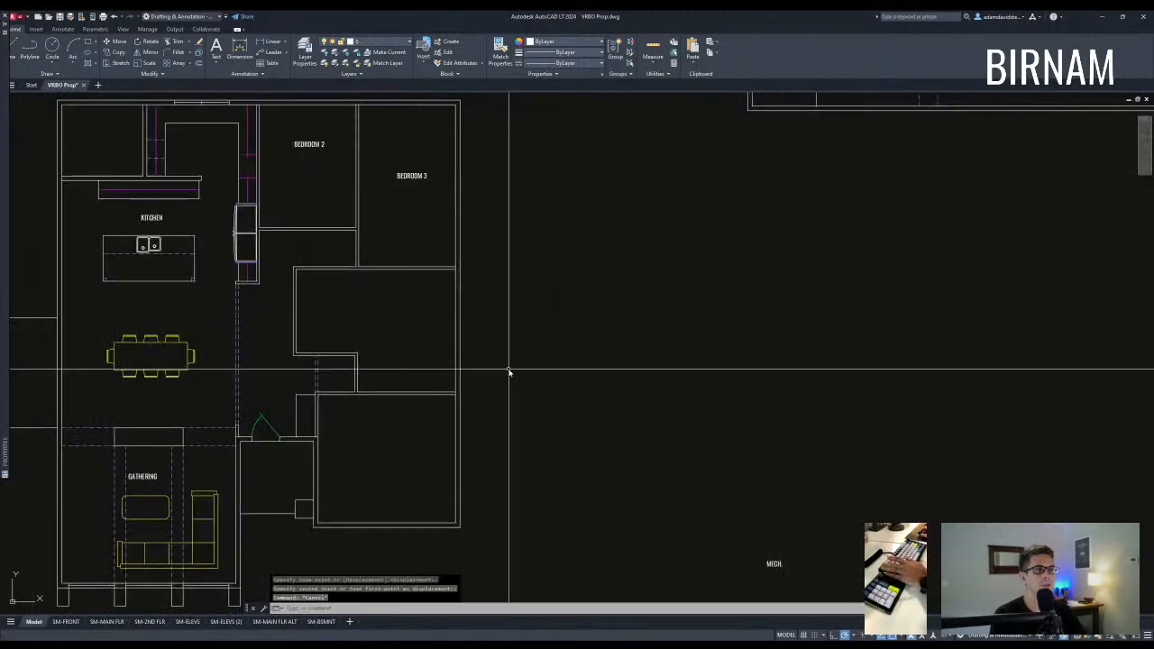
Move the copied MECH. label into the upper-left corner room of the plan.
{"action": "scroll", "coordinate": [508, 369], "scroll_direction": "down", "scroll_amount": 2}
{"action": "middle_click_drag", "start_coordinate": [509, 370], "coordinate": [507, 296]}
{"action": "left_click", "coordinate": [676, 425]}
{"action": "left_click", "coordinate": [658, 405]}
{"action": "type", "text": "v"}
{"action": "left_click", "coordinate": [662, 417]}
{"action": "scroll", "coordinate": [405, 326], "scroll_direction": "up", "scroll_amount": 2}
{"action": "middle_click_drag", "start_coordinate": [406, 326], "coordinate": [388, 303]}
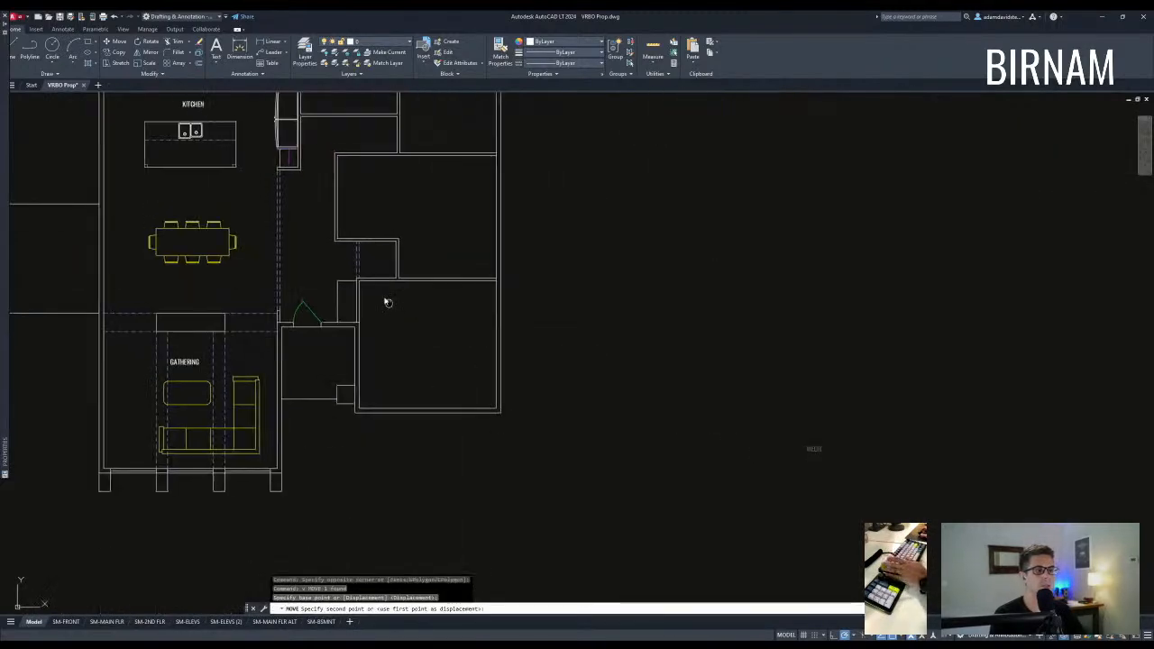
{"action": "scroll", "coordinate": [455, 315], "scroll_direction": "down", "scroll_amount": 2}
{"action": "scroll", "coordinate": [551, 221], "scroll_direction": "up", "scroll_amount": 2}
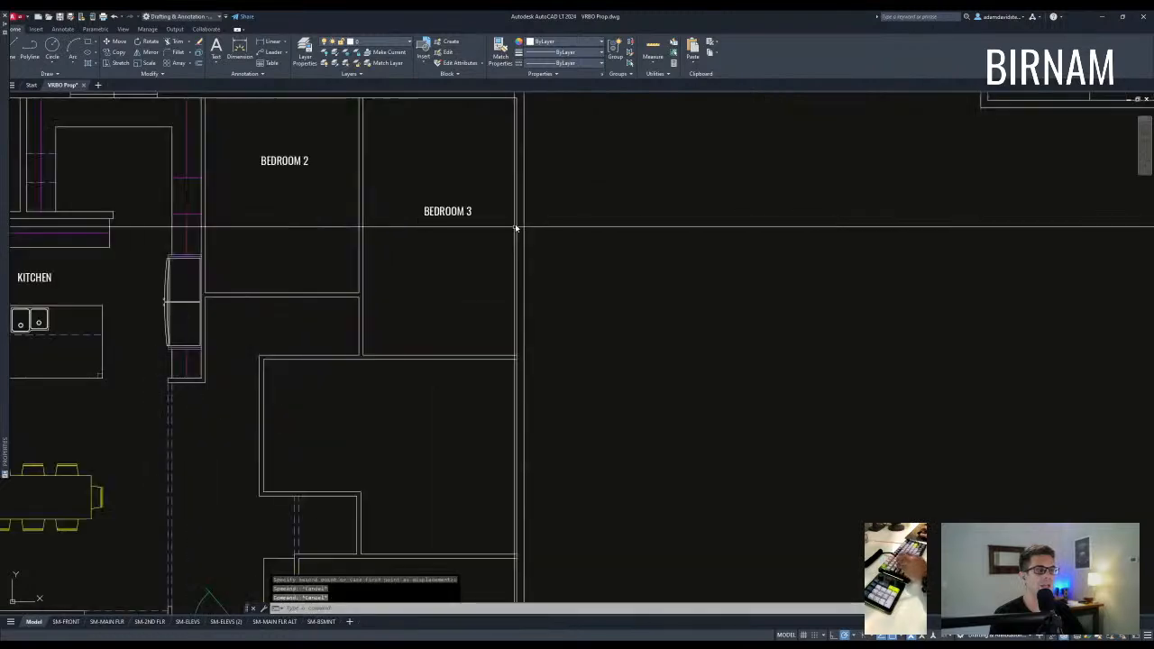
Offset the inner line of the plan's upper exterior wall 60 inches down into Bedroom 3.
{"action": "middle_click_drag", "start_coordinate": [518, 252], "coordinate": [535, 288]}
{"action": "type", "text": "ff 6"}
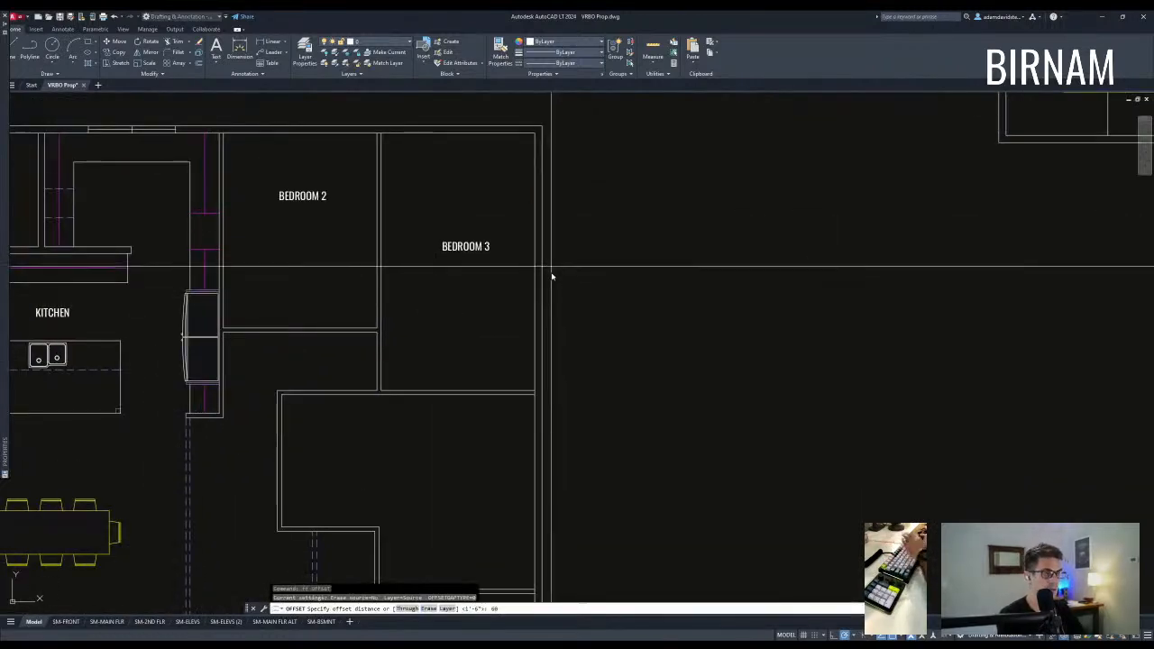
{"action": "left_click", "coordinate": [424, 175]}
Trim the offset line at the wall between Bedroom 2 and Bedroom 3 so it spans only Bedroom 3.
{"action": "key", "text": "Escape"}
{"action": "type", "text": "tr"}
{"action": "left_click", "coordinate": [399, 206]}
{"action": "left_click", "coordinate": [365, 216]}
{"action": "key", "text": "space"}
{"action": "left_click", "coordinate": [367, 207]}
{"action": "key", "text": "Escape"}
{"action": "type", "text": "tr"}
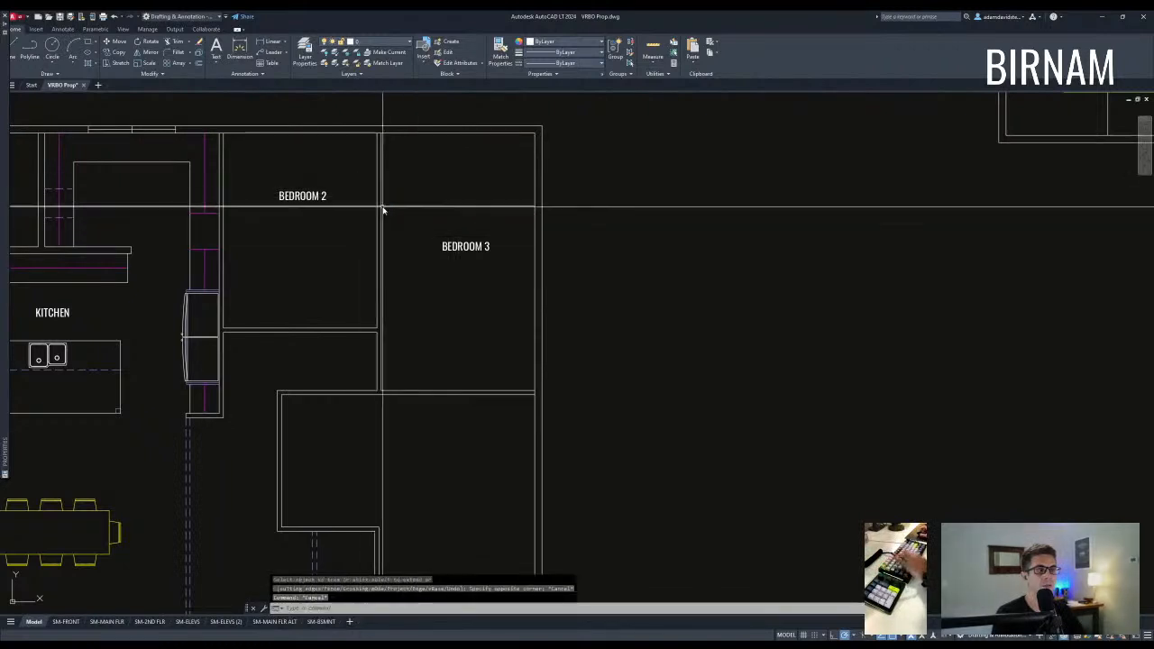
{"action": "scroll", "coordinate": [384, 208], "scroll_direction": "up", "scroll_amount": 2}
{"action": "left_click", "coordinate": [385, 213]}
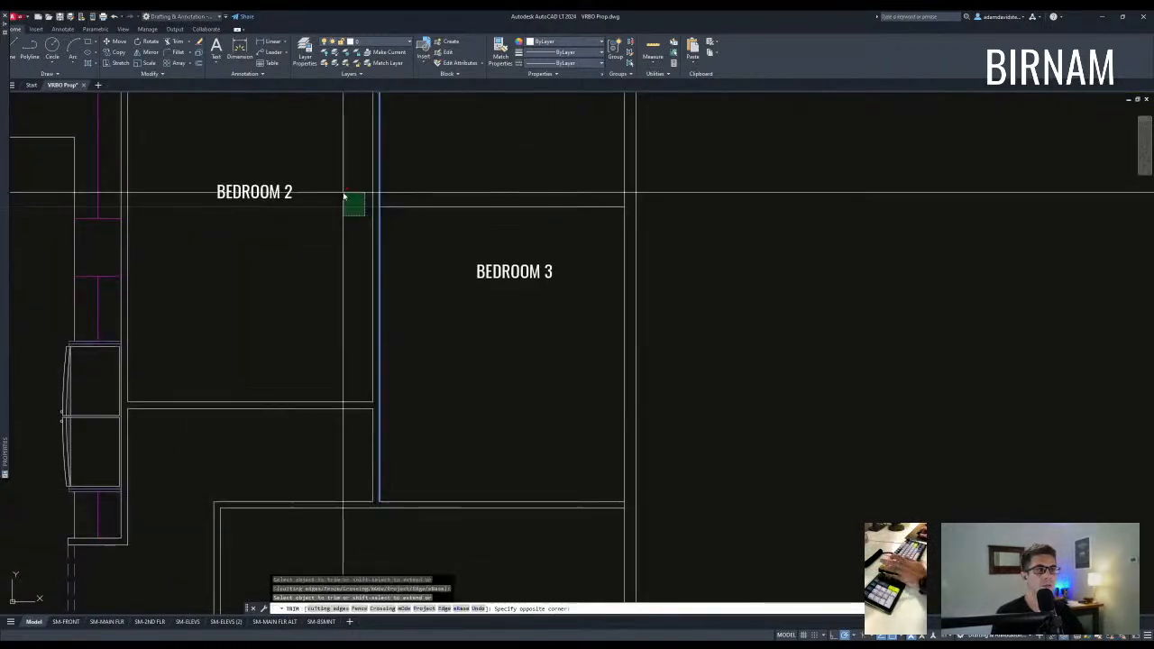
{"action": "left_click", "coordinate": [345, 193]}
{"action": "scroll", "coordinate": [405, 261], "scroll_direction": "down", "scroll_amount": 3}
{"action": "key", "text": "Escape"}
Draw a vertical line through the middle of the strip above Bedroom 3 to split it in two.
{"action": "type", "text": "a"}
{"action": "left_click", "coordinate": [444, 210]}
{"action": "key", "text": "Escape"}
{"action": "key", "text": "Escape"}
{"action": "key", "text": "Escape"}
Move the BEDROOM 3 label a little further down within its room.
{"action": "middle_click_drag", "start_coordinate": [468, 305], "coordinate": [521, 267]}
{"action": "scroll", "coordinate": [521, 267], "scroll_direction": "up", "scroll_amount": 3}
{"action": "left_click", "coordinate": [520, 254]}
{"action": "left_click", "coordinate": [498, 221]}
{"action": "type", "text": "m"}
{"action": "left_click", "coordinate": [509, 271]}
{"action": "left_click", "coordinate": [514, 300]}
{"action": "middle_click_drag", "start_coordinate": [437, 426], "coordinate": [463, 379]}
{"action": "scroll", "coordinate": [463, 380], "scroll_direction": "down", "scroll_amount": 3}
Offset the inner left wall line of the room below Bedroom 3 by 60 inches into the room.
{"action": "type", "text": "ff 8"}
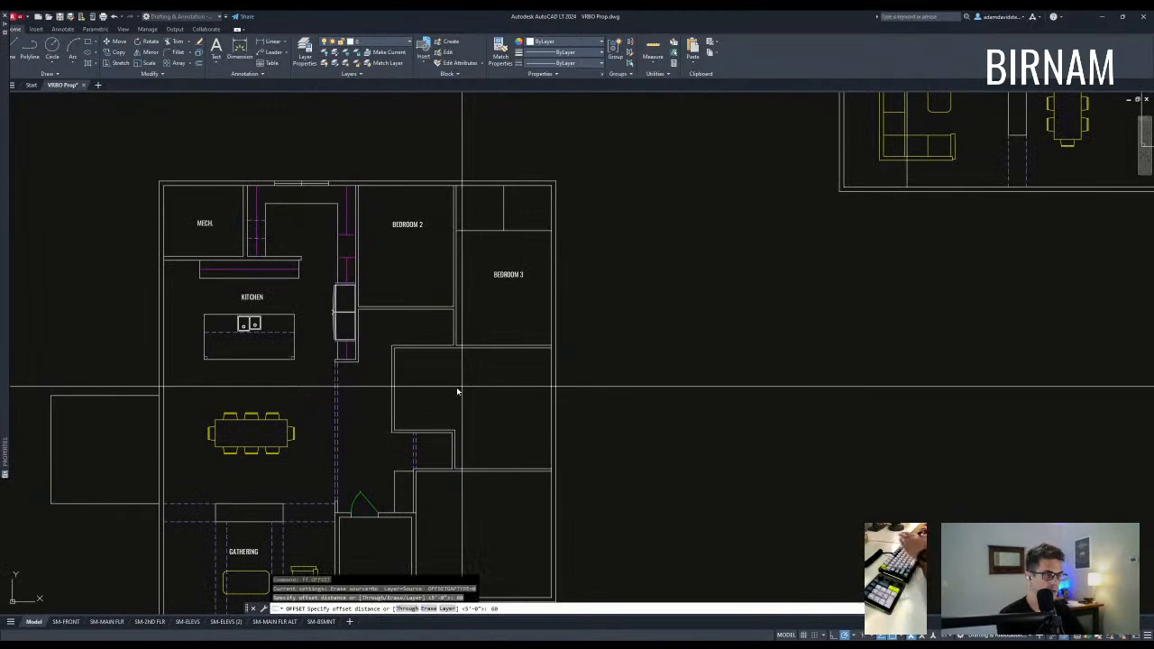
{"action": "left_click", "coordinate": [413, 370]}
{"action": "key", "text": "Escape"}
{"action": "key", "text": "Escape"}
{"action": "key", "text": "Escape"}
{"action": "middle_click_drag", "start_coordinate": [454, 421], "coordinate": [460, 410]}
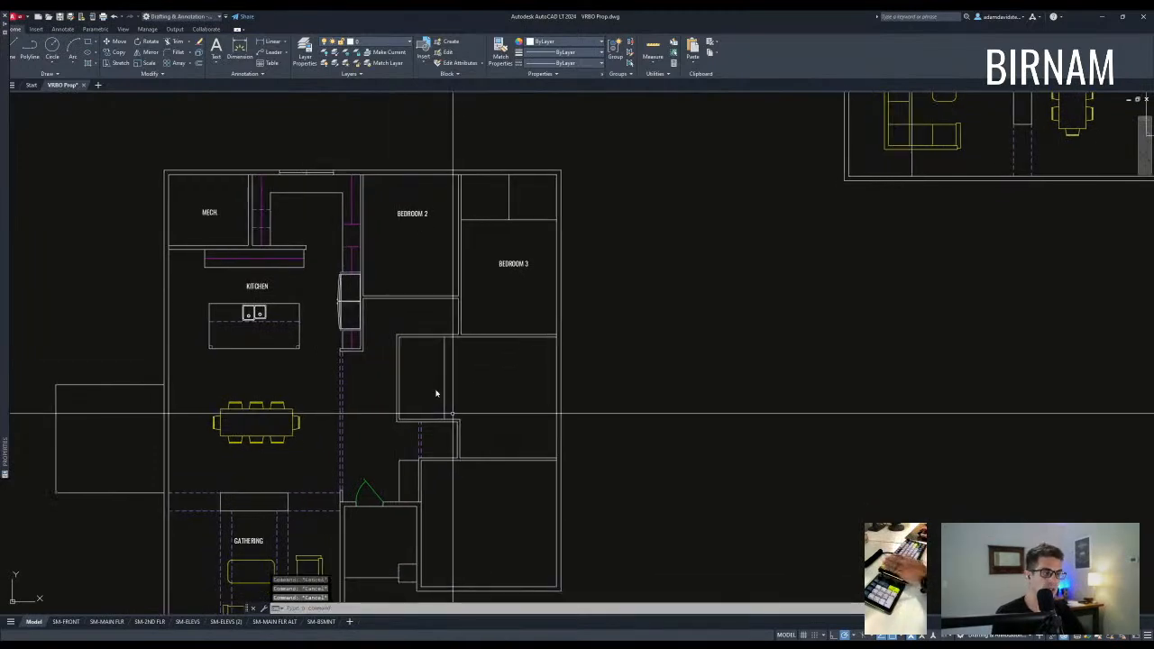
Offset the new vertical line 3.5 inches to the right to form a partition wall.
{"action": "type", "text": "ff 3.5"}
{"action": "left_click", "coordinate": [446, 362]}
{"action": "left_click", "coordinate": [481, 364]}
{"action": "key", "text": "Escape"}
{"action": "key", "text": "Escape"}
{"action": "key", "text": "Escape"}
{"action": "scroll", "coordinate": [433, 404], "scroll_direction": "up", "scroll_amount": 2}
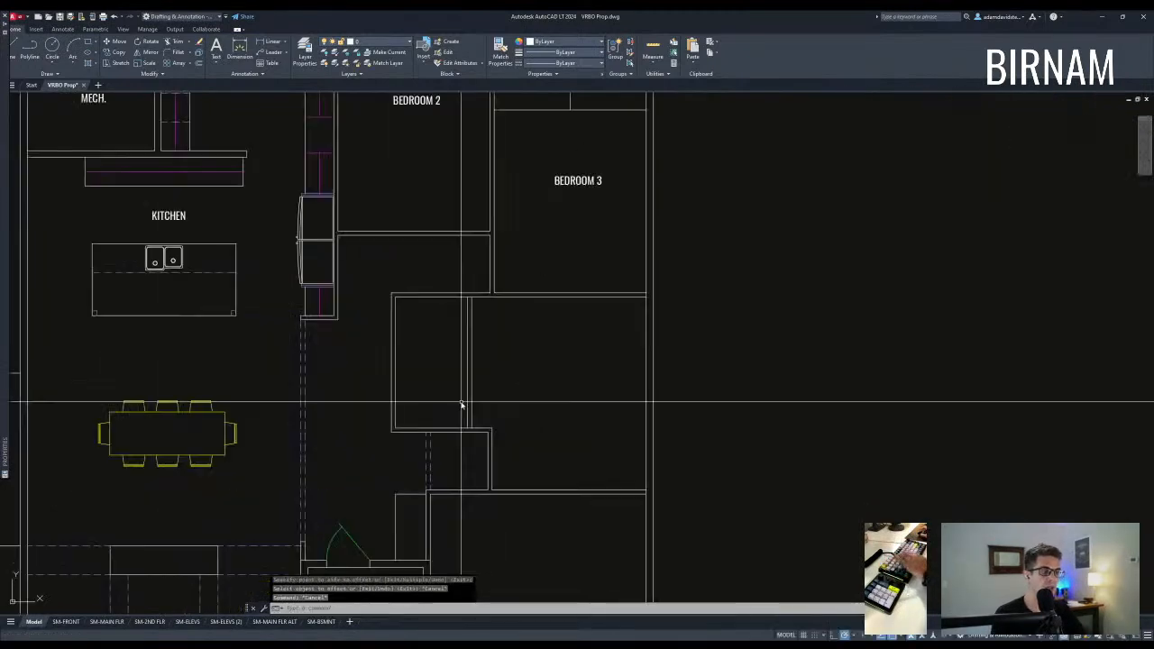
Trim the wall lines where the new partition meets the upper and lower walls.
{"action": "type", "text": "tr"}
{"action": "left_click", "coordinate": [484, 409]}
{"action": "left_click", "coordinate": [441, 383]}
{"action": "key", "text": "space"}
{"action": "scroll", "coordinate": [480, 430], "scroll_direction": "up", "scroll_amount": 2}
{"action": "left_click", "coordinate": [454, 428]}
{"action": "middle_click_drag", "start_coordinate": [442, 331], "coordinate": [451, 427]}
{"action": "key", "text": "Escape"}
{"action": "scroll", "coordinate": [468, 319], "scroll_direction": "down", "scroll_amount": 4}
Offset the new partition's inner line 24 inches into the narrow room.
{"action": "scroll", "coordinate": [528, 388], "scroll_direction": "up", "scroll_amount": 3}
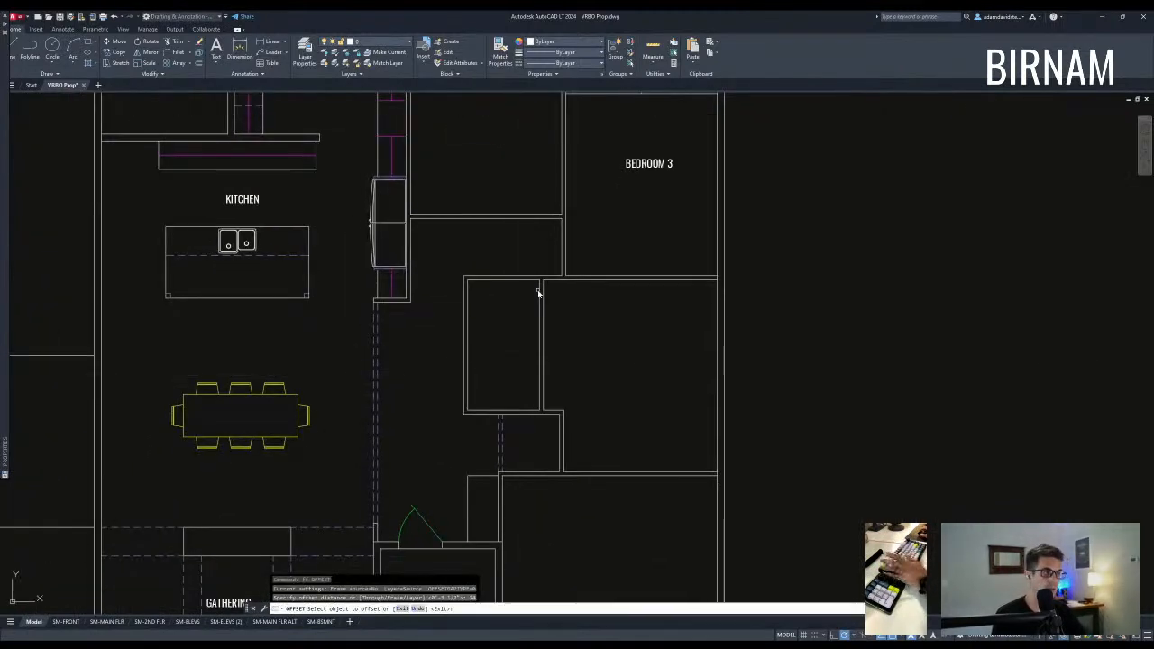
{"action": "left_click", "coordinate": [529, 296]}
{"action": "key", "text": "Escape"}
{"action": "key", "text": "Escape"}
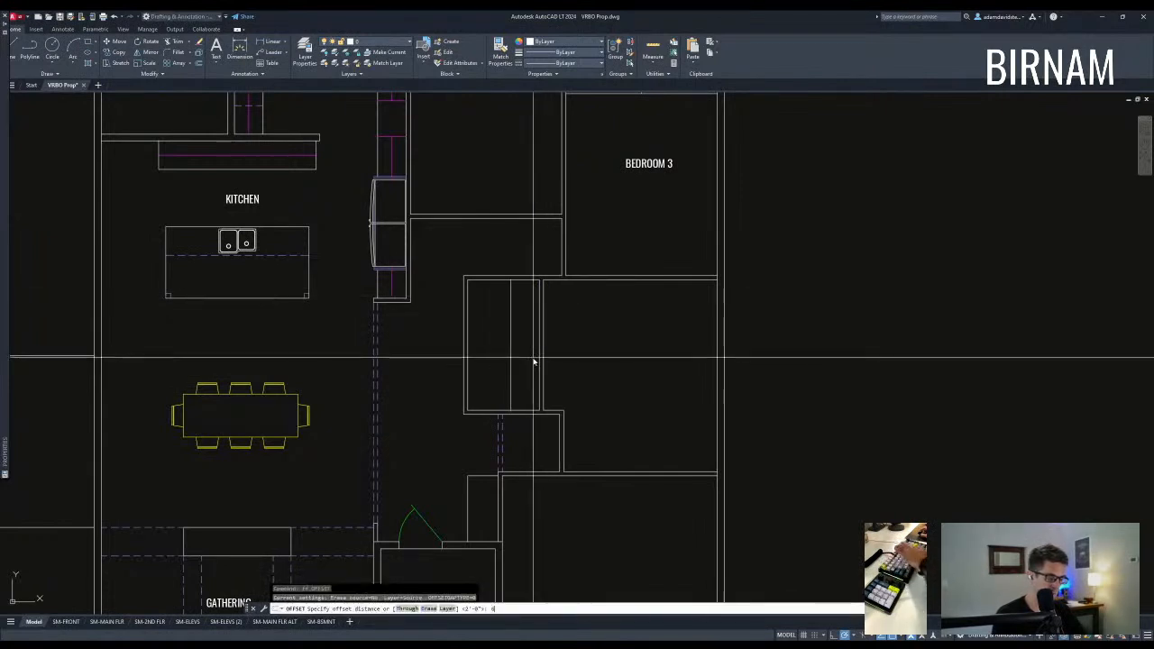
Offset the narrow room's lower wall line 32 inches up into the room.
{"action": "left_click", "coordinate": [523, 318]}
{"action": "key", "text": "Escape"}
{"action": "left_click", "coordinate": [528, 351]}
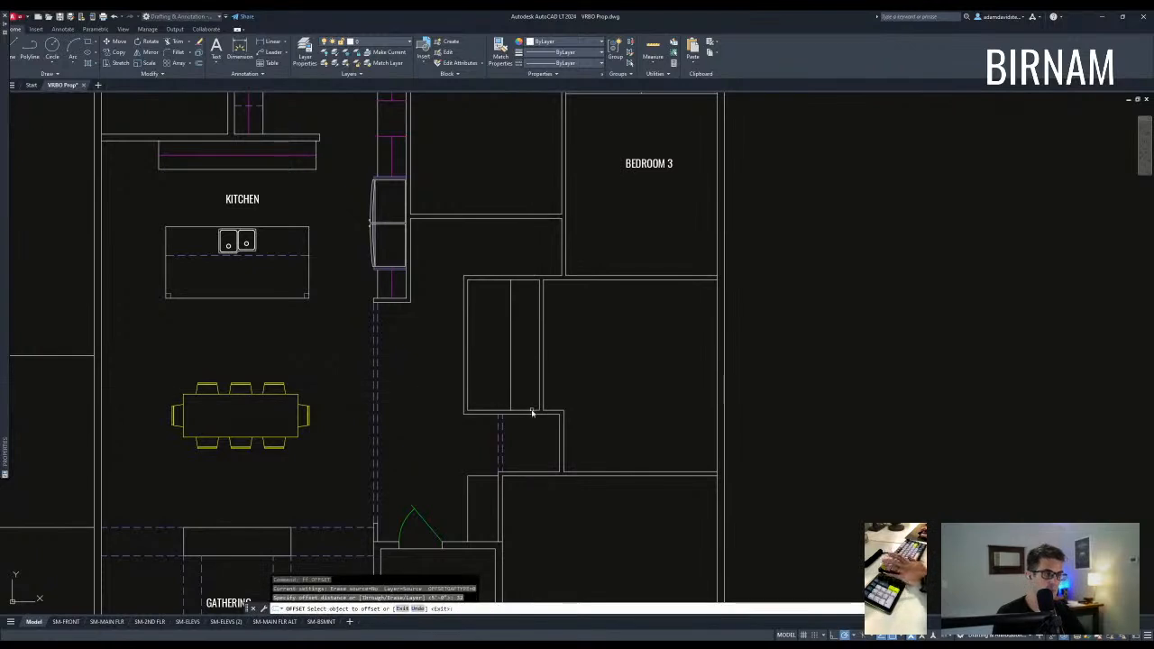
{"action": "key", "text": "Escape"}
{"action": "key", "text": "Return"}
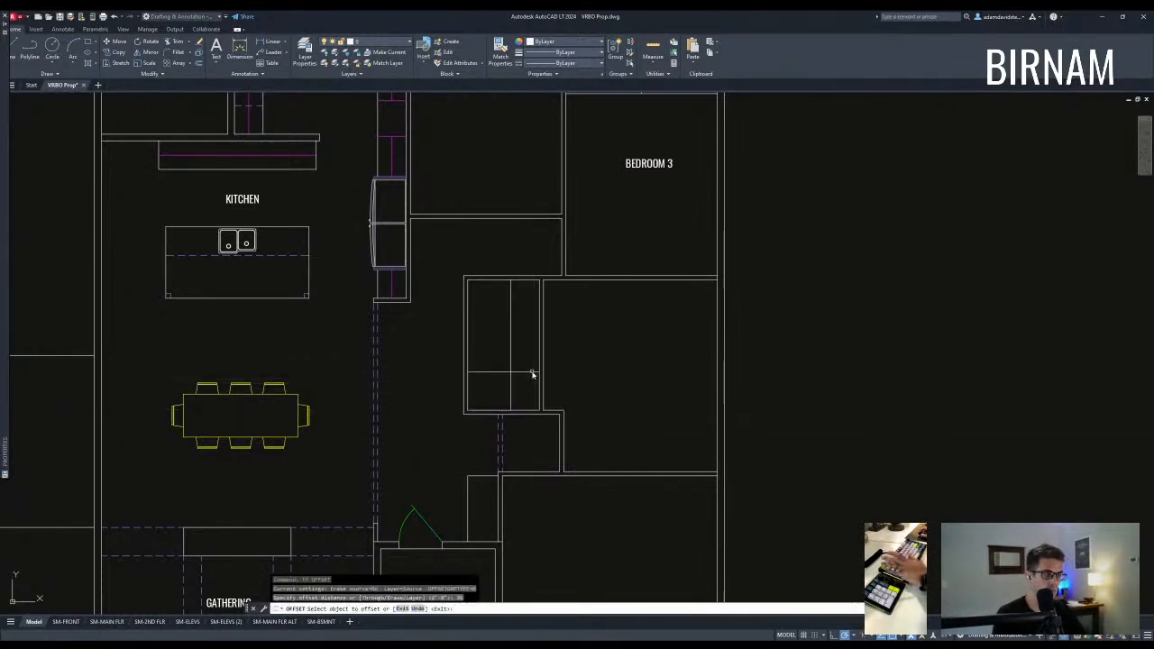
Offset the horizontal divider 36 inches up and measure the remaining space to the narrow room's upper wall.
{"action": "key", "text": "Escape"}
{"action": "type", "text": "di"}
{"action": "key", "text": "Return"}
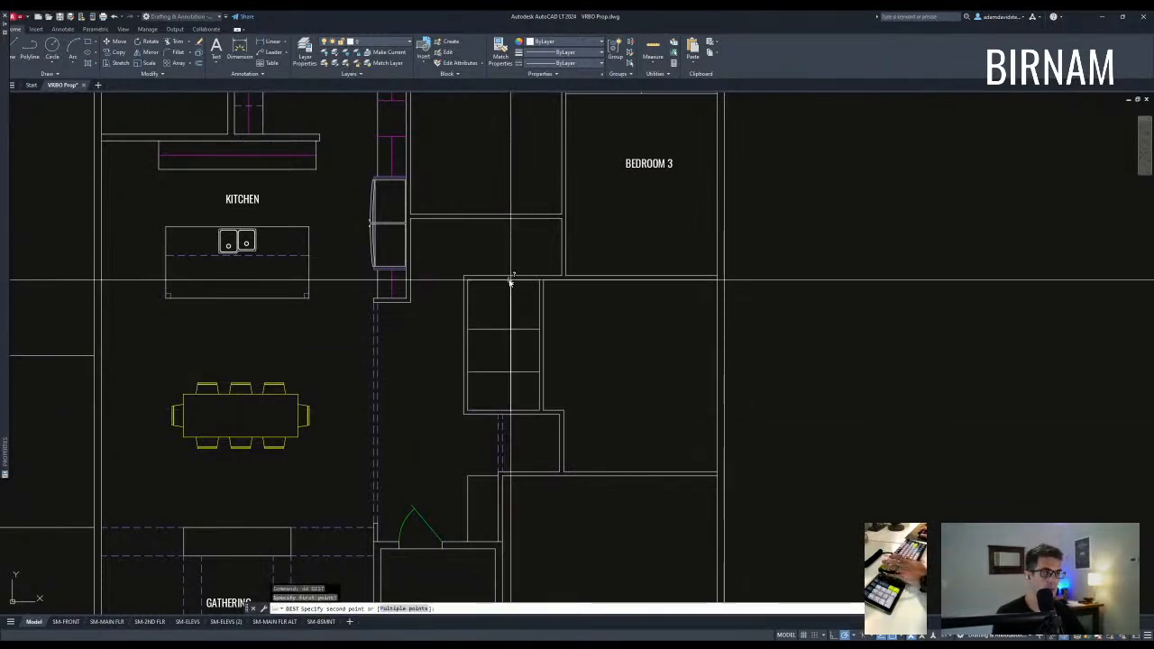
{"action": "left_click", "coordinate": [509, 279]}
{"action": "middle_click_drag", "start_coordinate": [518, 297], "coordinate": [518, 323]}
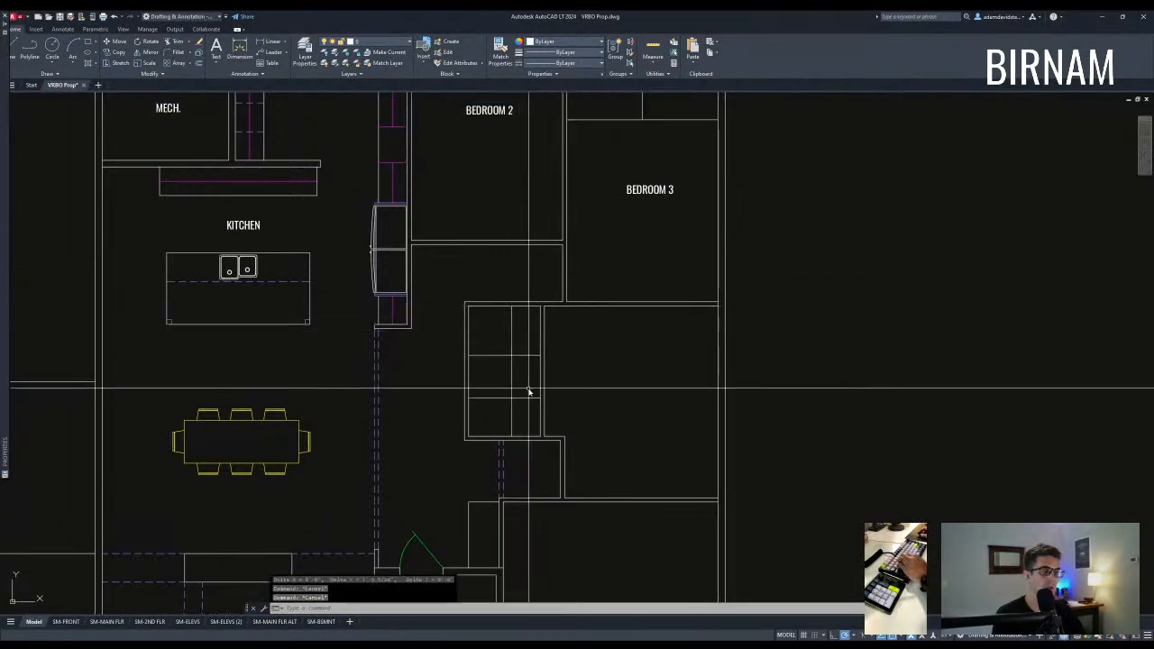
{"action": "key", "text": "Escape"}
Remove the vertical line and the upper horizontal divider from the narrow room.
{"action": "middle_click_drag", "start_coordinate": [530, 381], "coordinate": [529, 384]}
{"action": "type", "text": "r"}
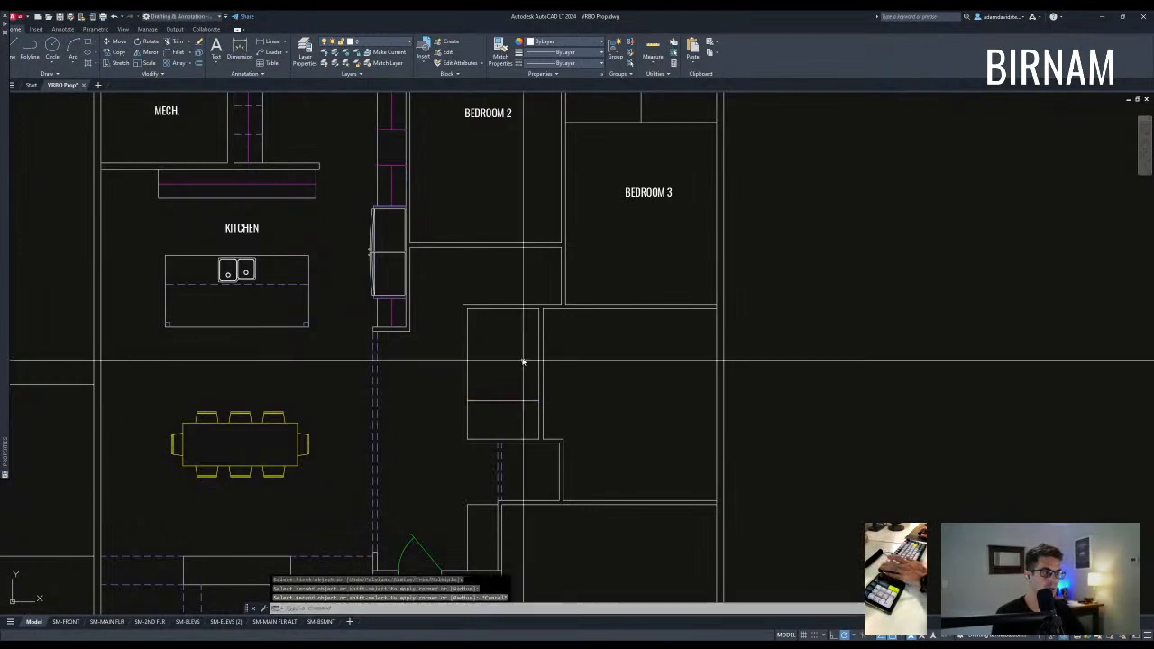
{"action": "key", "text": "Escape"}
Examine the layout of the bedroom wing and the rooms around the entry.
{"action": "scroll", "coordinate": [523, 361], "scroll_direction": "down", "scroll_amount": 3}
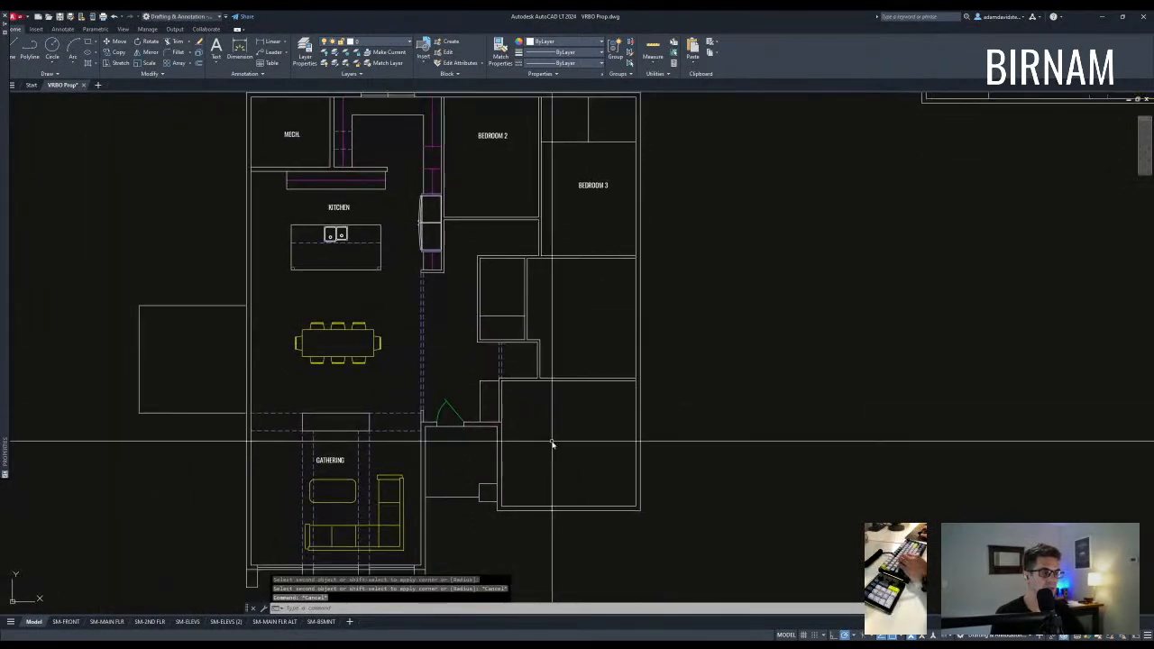
{"action": "key", "text": "Escape"}
{"action": "middle_click_drag", "start_coordinate": [508, 531], "coordinate": [495, 487]}
{"action": "middle_click_drag", "start_coordinate": [484, 272], "coordinate": [487, 330]}
{"action": "scroll", "coordinate": [487, 330], "scroll_direction": "up", "scroll_amount": 2}
{"action": "scroll", "coordinate": [514, 389], "scroll_direction": "down", "scroll_amount": 2}
{"action": "middle_click_drag", "start_coordinate": [530, 464], "coordinate": [539, 439]}
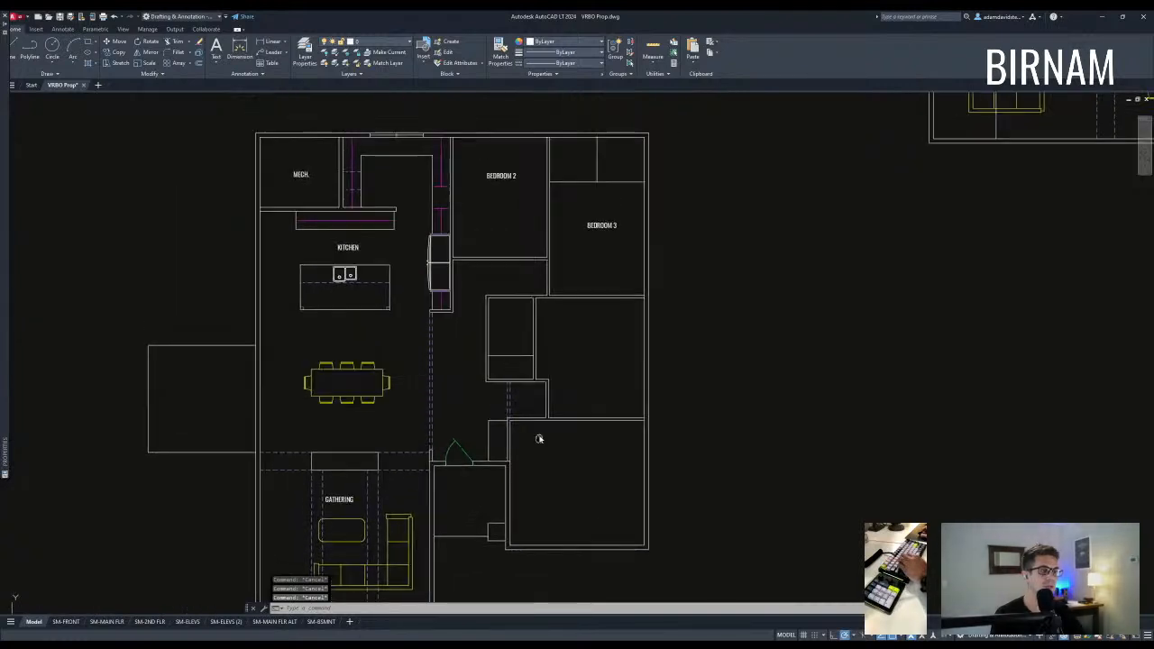
Measure Bedroom 2 diagonally between its opposite inner corners.
{"action": "scroll", "coordinate": [557, 334], "scroll_direction": "up", "scroll_amount": 2}
{"action": "middle_click_drag", "start_coordinate": [556, 334], "coordinate": [549, 357]}
{"action": "type", "text": "di"}
{"action": "key", "text": "Return"}
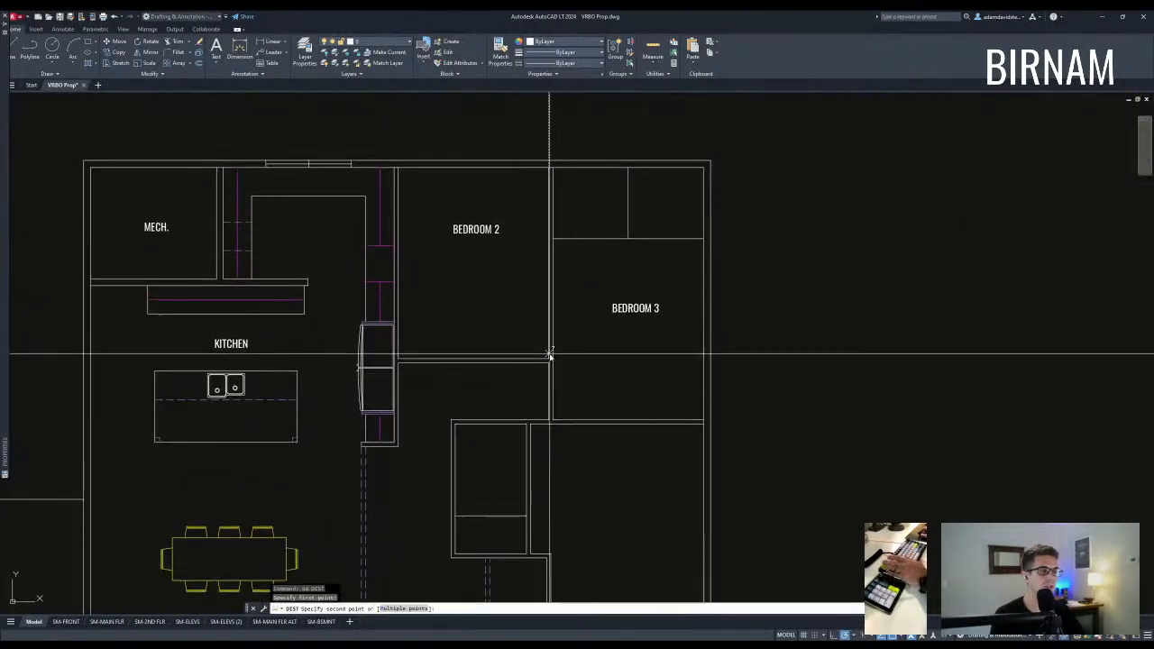
{"action": "type", "text": "di"}
{"action": "key", "text": "Return"}
{"action": "left_click", "coordinate": [398, 358]}
{"action": "left_click", "coordinate": [549, 168]}
{"action": "middle_click_drag", "start_coordinate": [556, 279], "coordinate": [557, 257]}
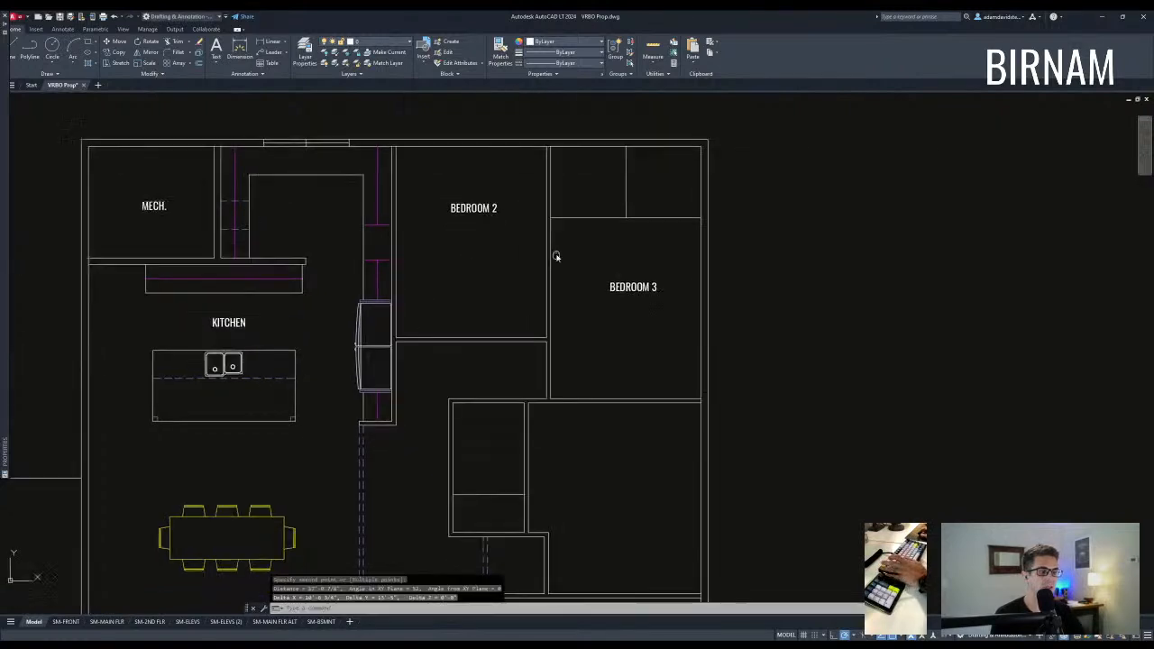
Measure Bedroom 3 diagonally from its lower-left corner to the line below the upper strip.
{"action": "middle_click_drag", "start_coordinate": [550, 327], "coordinate": [554, 288]}
{"action": "key", "text": "Escape"}
{"action": "key", "text": "Escape"}
{"action": "scroll", "coordinate": [553, 356], "scroll_direction": "down", "scroll_amount": 2}
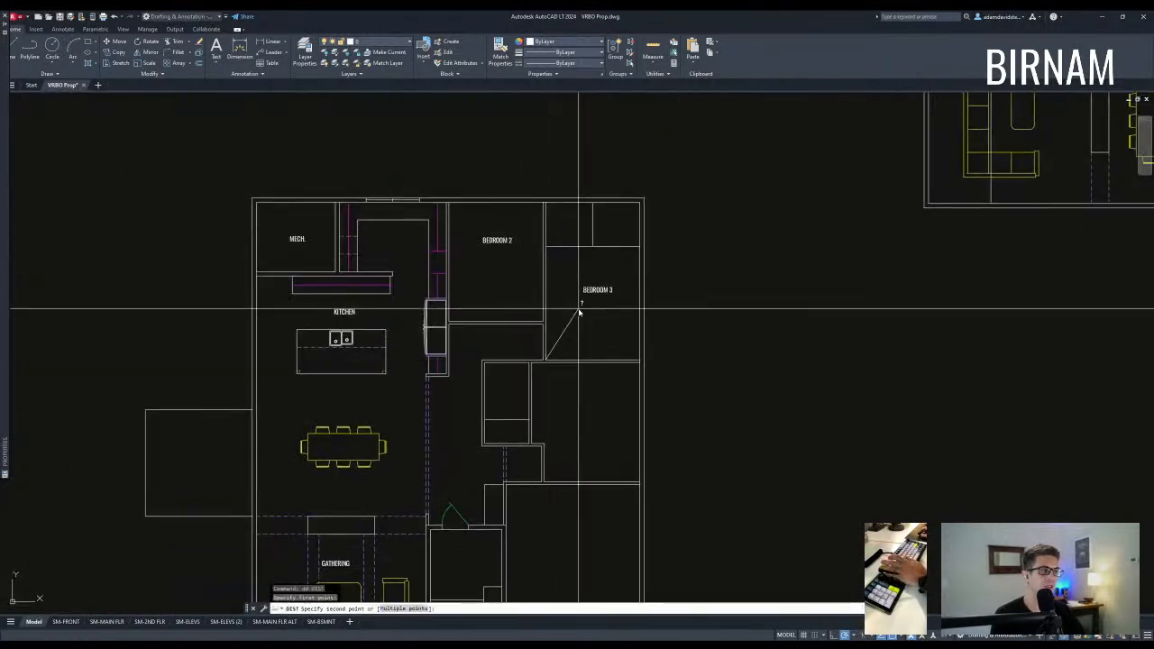
{"action": "left_click", "coordinate": [633, 250]}
{"action": "key", "text": "Escape"}
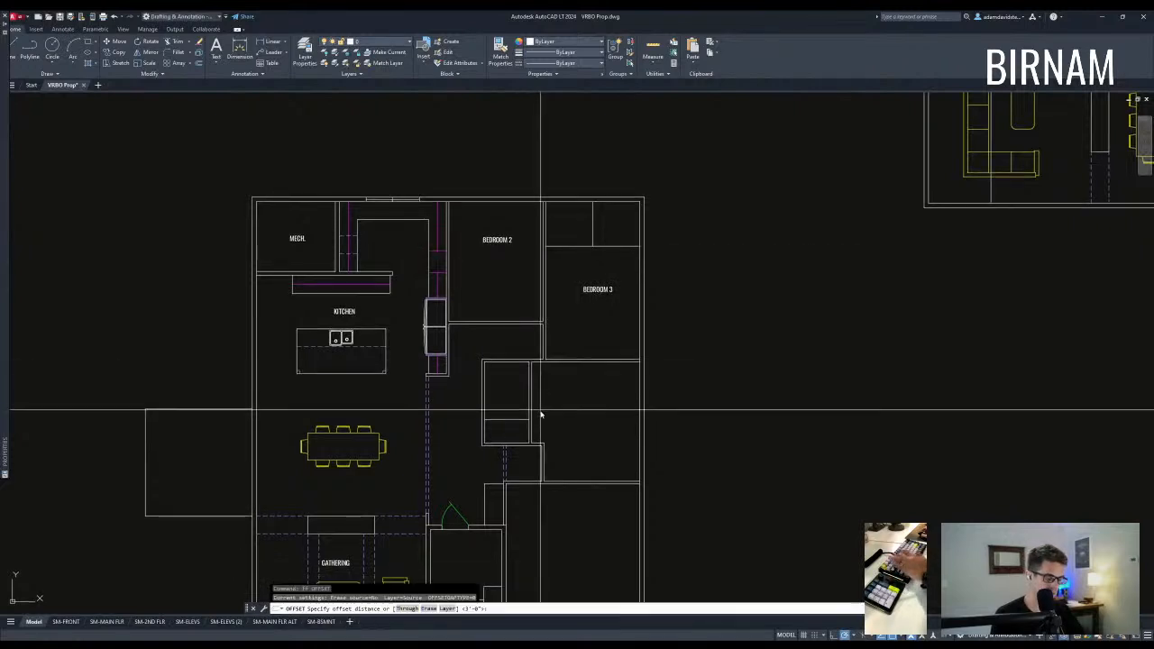
Offset the narrow room's horizontal divider 36 inches up, and offset that new line another 60 inches up.
{"action": "key", "text": "Escape"}
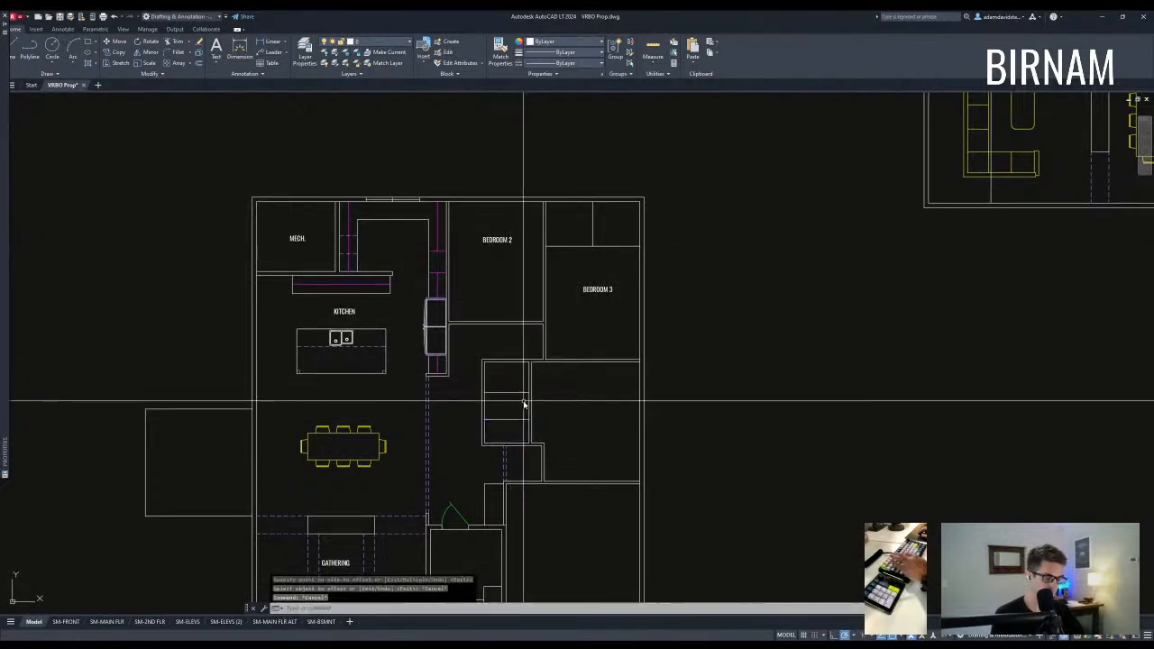
{"action": "type", "text": "ff"}
{"action": "key", "text": "Return"}
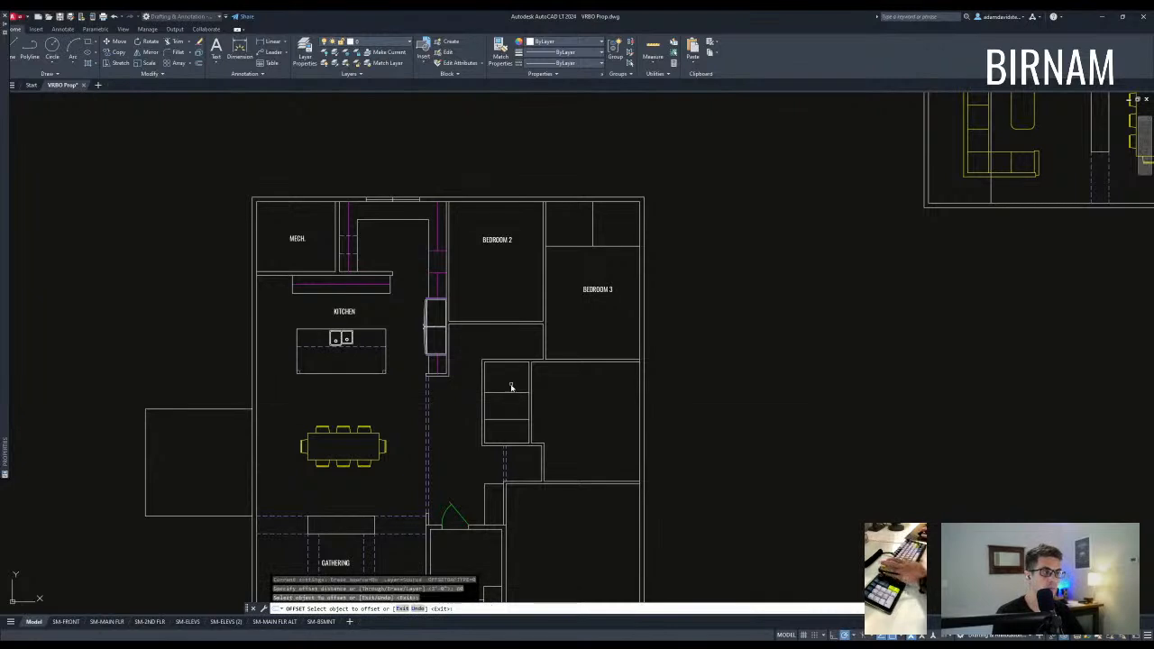
{"action": "key", "text": "Escape"}
{"action": "scroll", "coordinate": [528, 371], "scroll_direction": "up", "scroll_amount": 4}
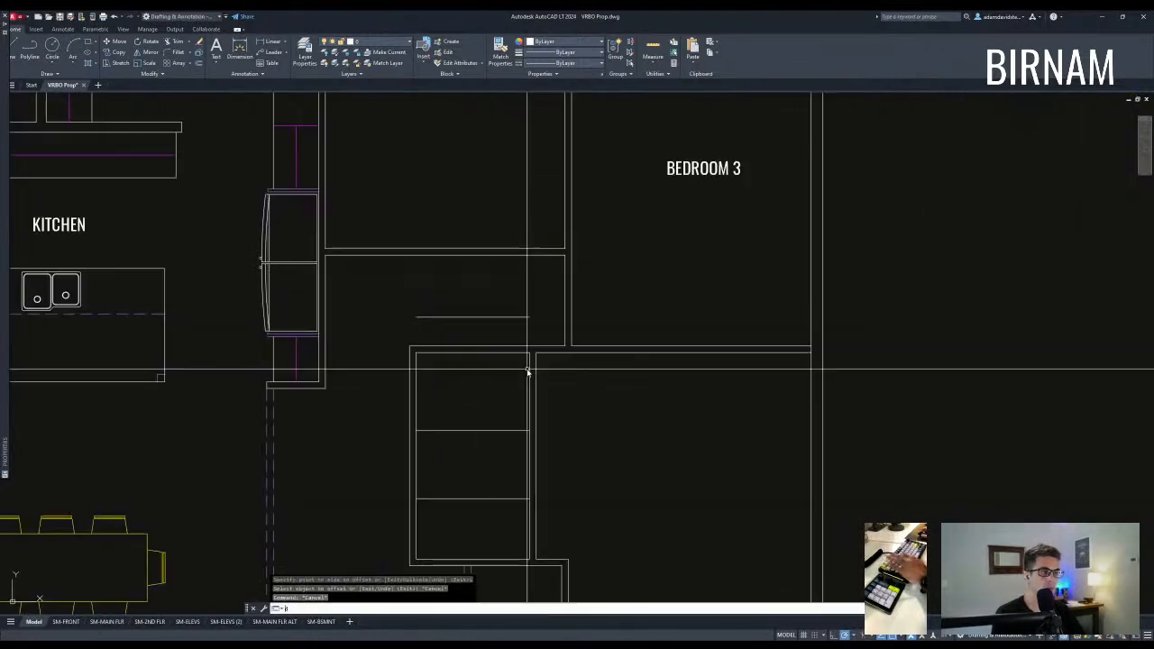
{"action": "left_click", "coordinate": [532, 314]}
{"action": "scroll", "coordinate": [539, 345], "scroll_direction": "down", "scroll_amount": 2}
{"action": "middle_click_drag", "start_coordinate": [538, 345], "coordinate": [538, 388]}
{"action": "key", "text": "Escape"}
{"action": "key", "text": "Escape"}
{"action": "scroll", "coordinate": [538, 388], "scroll_direction": "up", "scroll_amount": 2}
{"action": "left_click", "coordinate": [523, 352]}
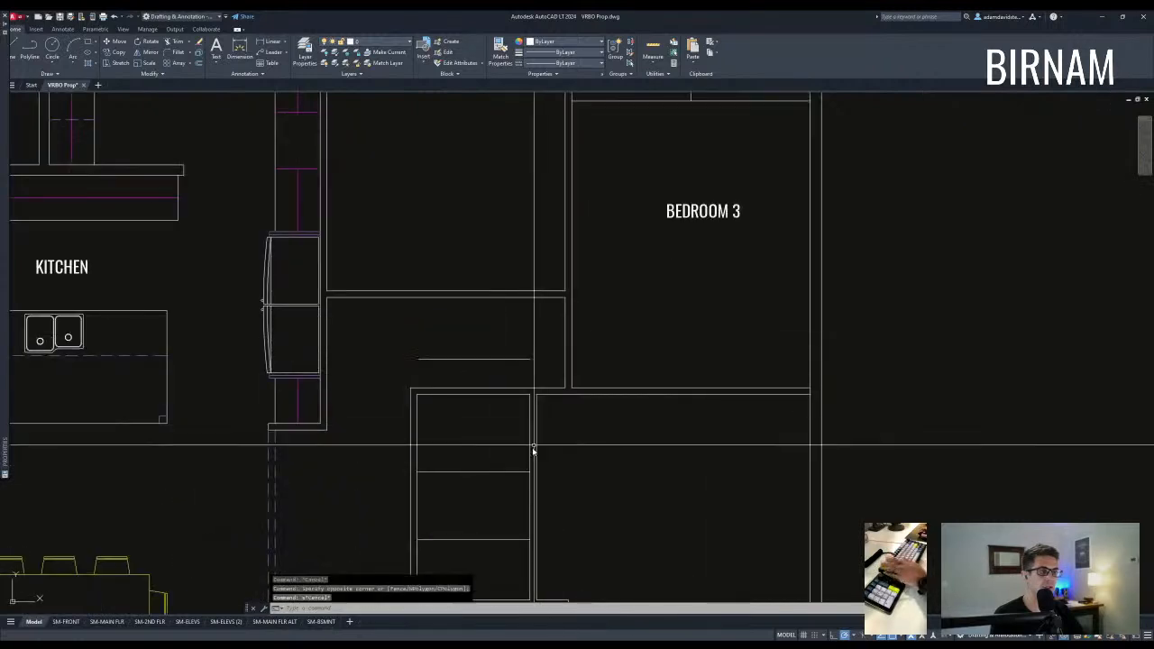
{"action": "key", "text": "Escape"}
{"action": "key", "text": "Escape"}
Erase the wall lines below Bedroom 3 and across the top of the narrow room.
{"action": "scroll", "coordinate": [537, 427], "scroll_direction": "down", "scroll_amount": 5}
{"action": "scroll", "coordinate": [527, 477], "scroll_direction": "up", "scroll_amount": 2}
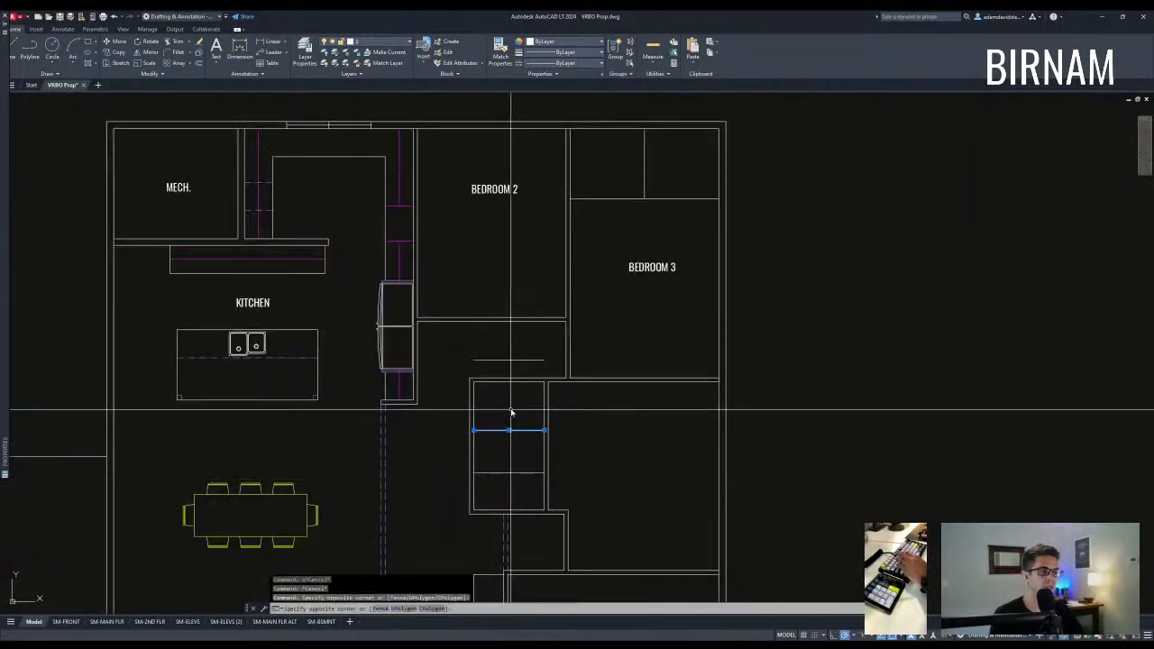
{"action": "left_click", "coordinate": [599, 365]}
{"action": "type", "text": "e"}
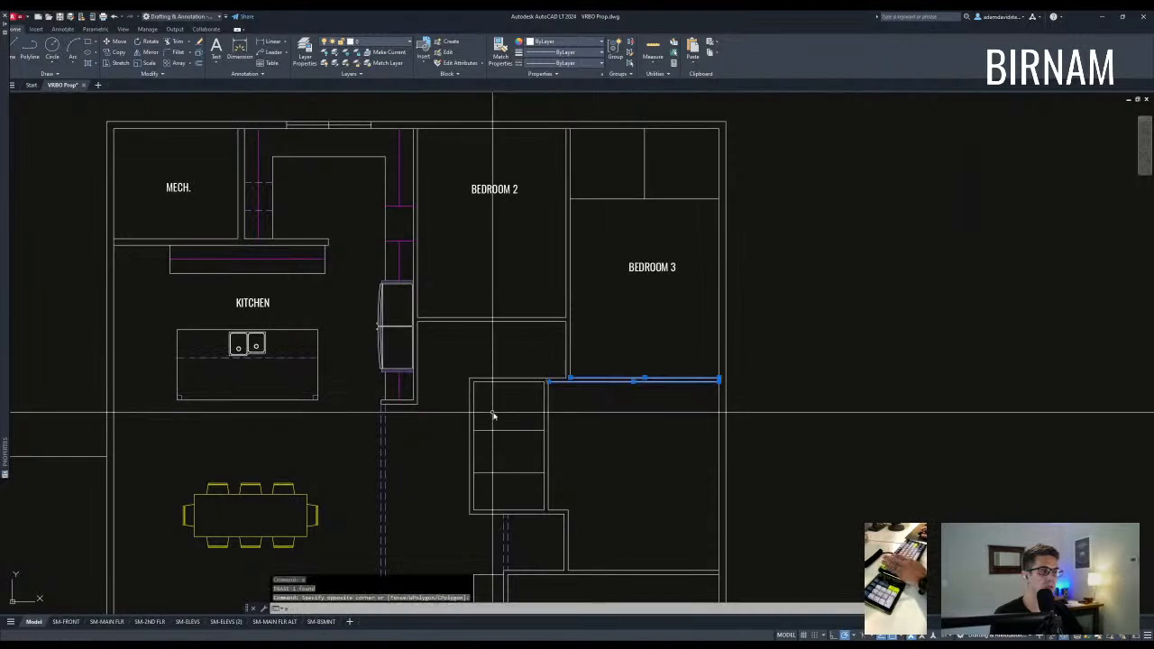
{"action": "scroll", "coordinate": [516, 405], "scroll_direction": "down", "scroll_amount": 2}
{"action": "middle_click_drag", "start_coordinate": [520, 407], "coordinate": [524, 421]}
{"action": "scroll", "coordinate": [524, 421], "scroll_direction": "up", "scroll_amount": 2}
{"action": "key", "text": "Escape"}
{"action": "key", "text": "Escape"}
Offset the detached line above the narrow room 3.5 inches up to form a partition.
{"action": "type", "text": "ff"}
{"action": "key", "text": "space"}
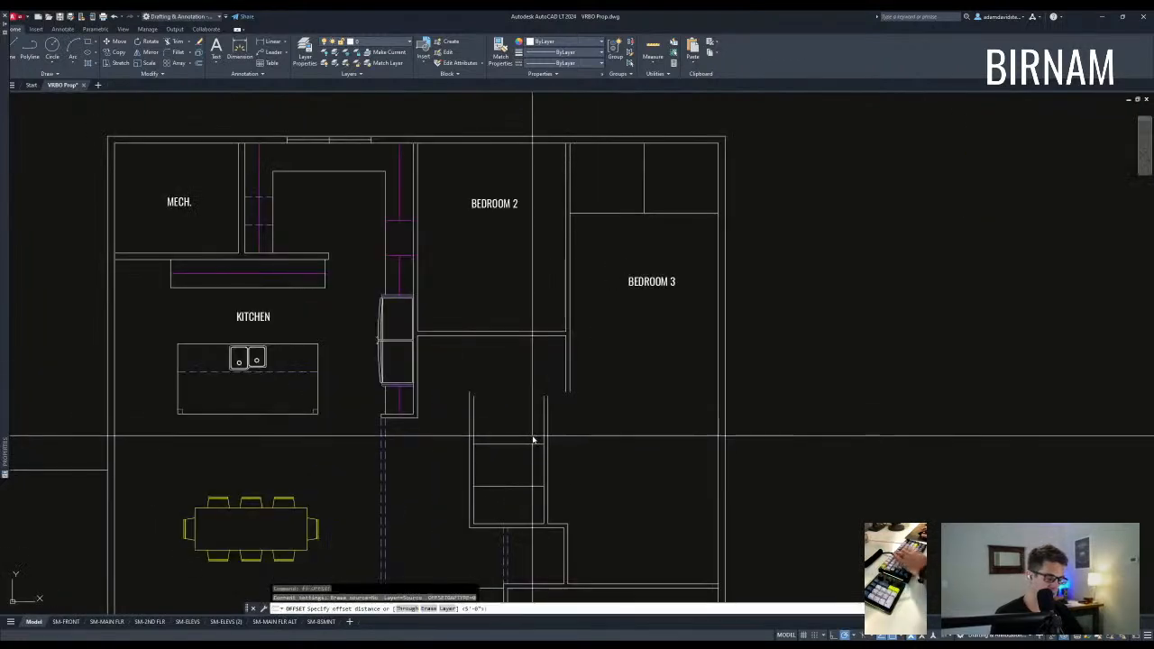
{"action": "type", "text": "ff"}
{"action": "key", "text": "space"}
{"action": "type", "text": "3.5"}
{"action": "key", "text": "space"}
{"action": "left_click", "coordinate": [522, 373]}
{"action": "left_click", "coordinate": [520, 370]}
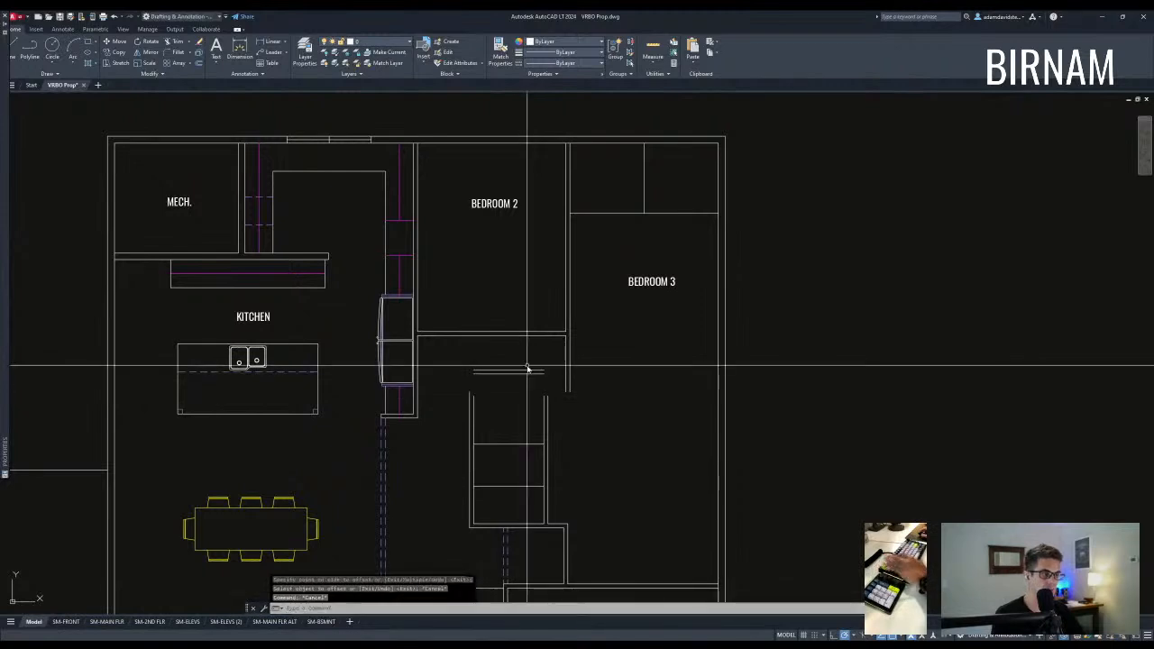
{"action": "key", "text": "Escape"}
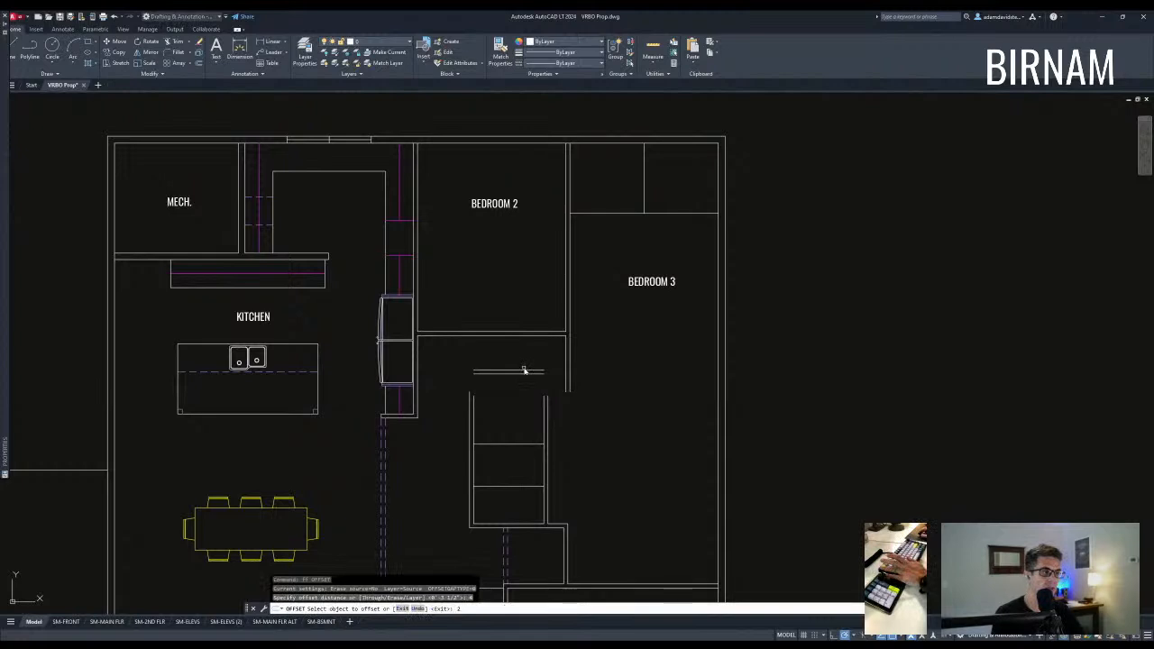
{"action": "key", "text": "space"}
{"action": "key", "text": "space"}
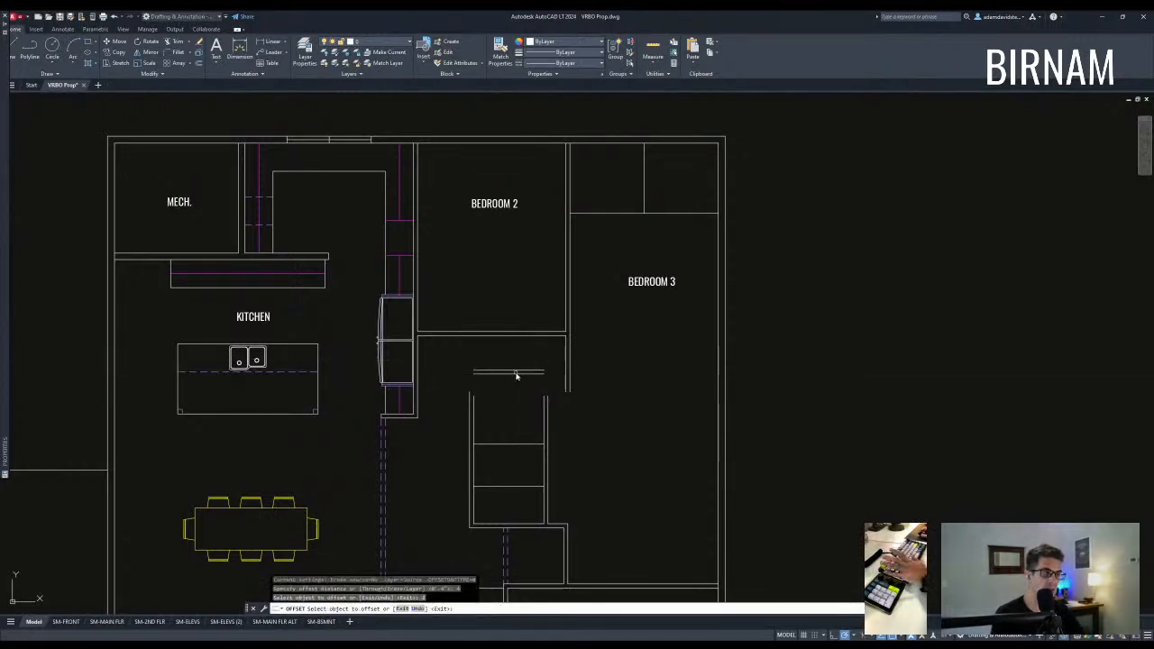
{"action": "key", "text": "Escape"}
Erase both lines of the wall at the lower end of Bedroom 2.
{"action": "left_click", "coordinate": [492, 337]}
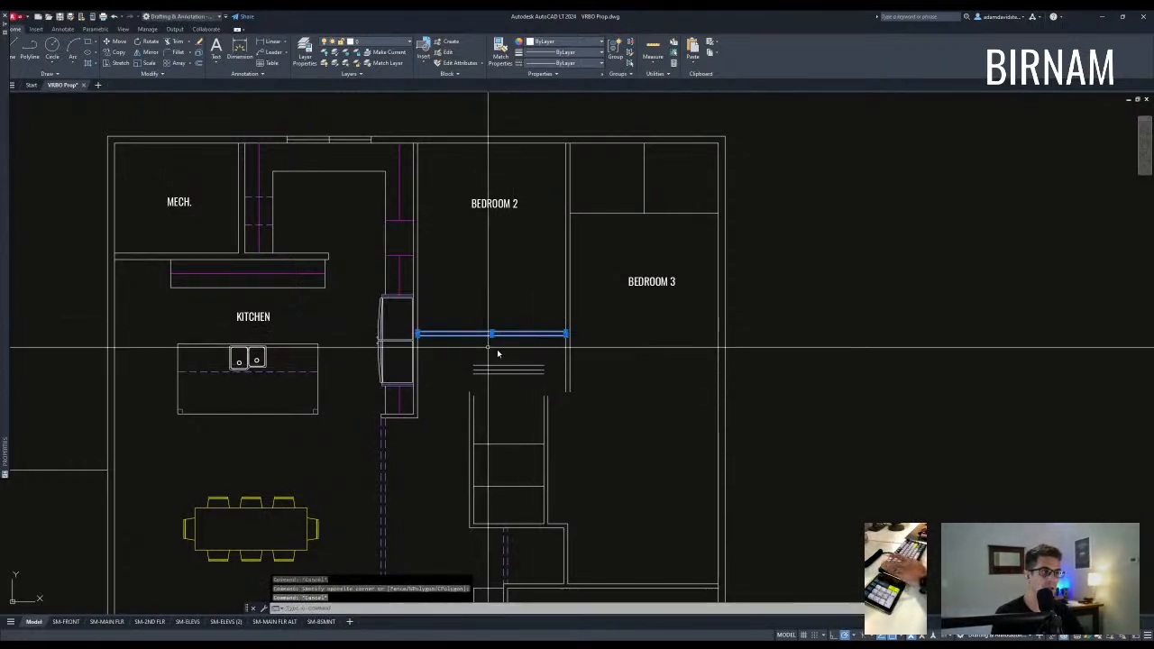
{"action": "key", "text": "e"}
{"action": "key", "text": "space"}
{"action": "key", "text": "Escape"}
Offset the new partition's upper line 42 inches up and double it with a parallel line 3.5 inches away for Bedroom 2's lower wall.
{"action": "scroll", "coordinate": [483, 358], "scroll_direction": "up", "scroll_amount": 2}
{"action": "left_click", "coordinate": [493, 356]}
{"action": "key", "text": "o"}
{"action": "key", "text": "space"}
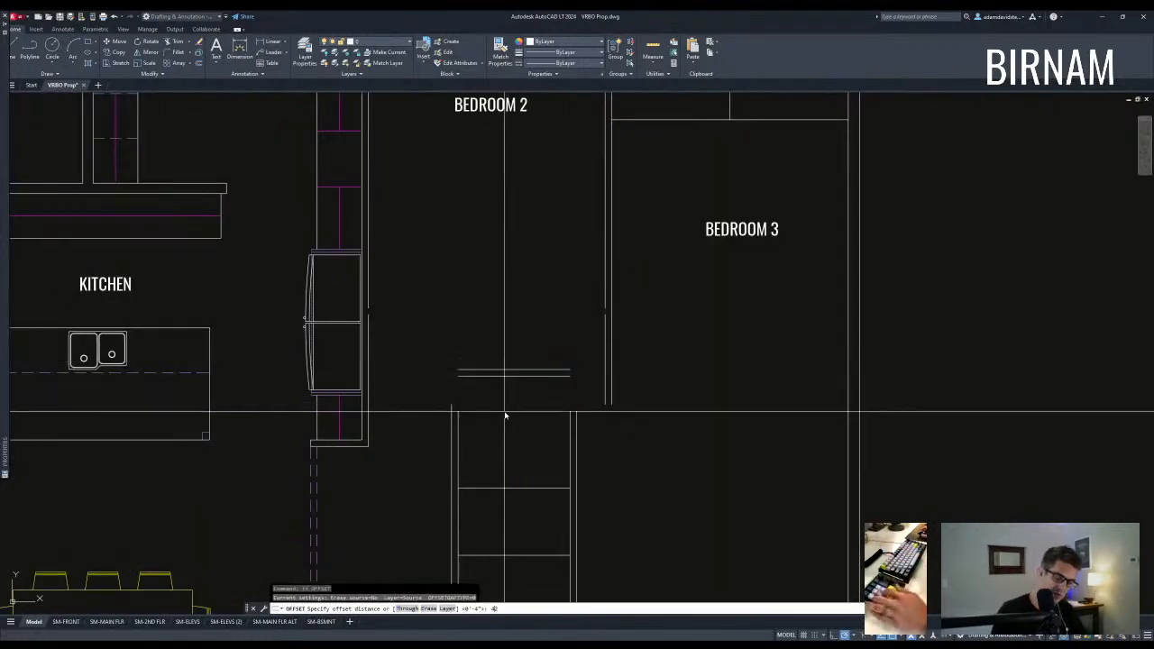
{"action": "left_click", "coordinate": [501, 372]}
{"action": "left_click", "coordinate": [517, 283]}
{"action": "scroll", "coordinate": [523, 316], "scroll_direction": "down", "scroll_amount": 2}
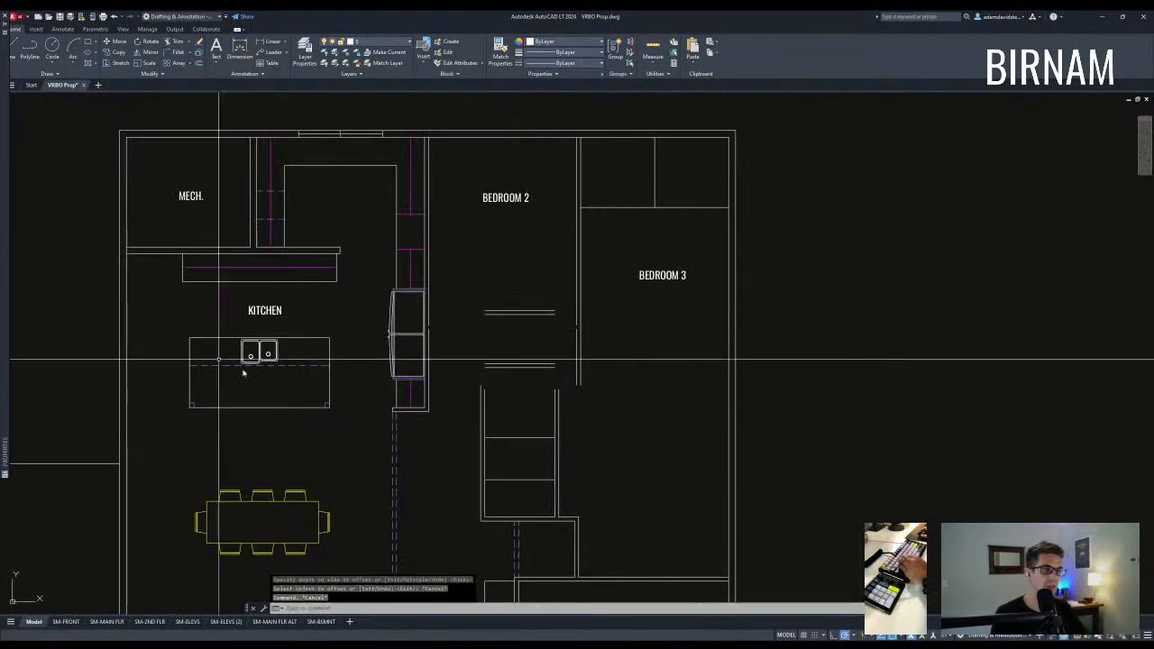
Extend both lines of Bedroom 2's new lower wall to the wall on the kitchen side.
{"action": "left_click", "coordinate": [170, 337]}
{"action": "key", "text": "Escape"}
{"action": "left_click", "coordinate": [342, 406]}
{"action": "key", "text": "Escape"}
{"action": "mouse_move", "coordinate": [581, 356]}
{"action": "middle_mouse_down"}
{"action": "mouse_move", "coordinate": [554, 355]}
{"action": "mouse_move", "coordinate": [544, 369]}
{"action": "middle_mouse_up"}
{"action": "left_click", "coordinate": [439, 367]}
{"action": "key", "text": "Escape"}
{"action": "type", "text": "ex"}
{"action": "key", "text": "space"}
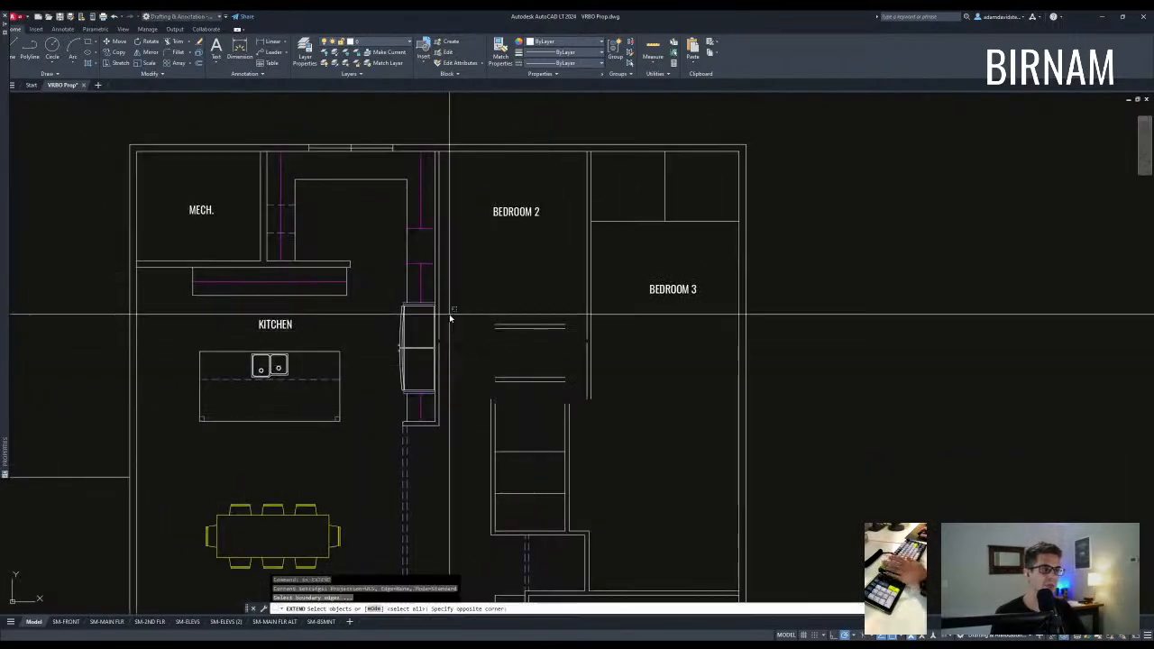
{"action": "key", "text": "Escape"}
Measure Bedroom 2 diagonally from its lower-left inner corner to its upper-right inner corner.
{"action": "type", "text": "di"}
{"action": "key", "text": "space"}
{"action": "left_click", "coordinate": [439, 323]}
{"action": "left_click", "coordinate": [587, 152]}
{"action": "middle_click_drag", "start_coordinate": [546, 228], "coordinate": [549, 244]}
{"action": "key", "text": "Escape"}
{"action": "key", "text": "Escape"}
{"action": "scroll", "coordinate": [431, 319], "scroll_direction": "up", "scroll_amount": 2}
{"action": "type", "text": "dd"}
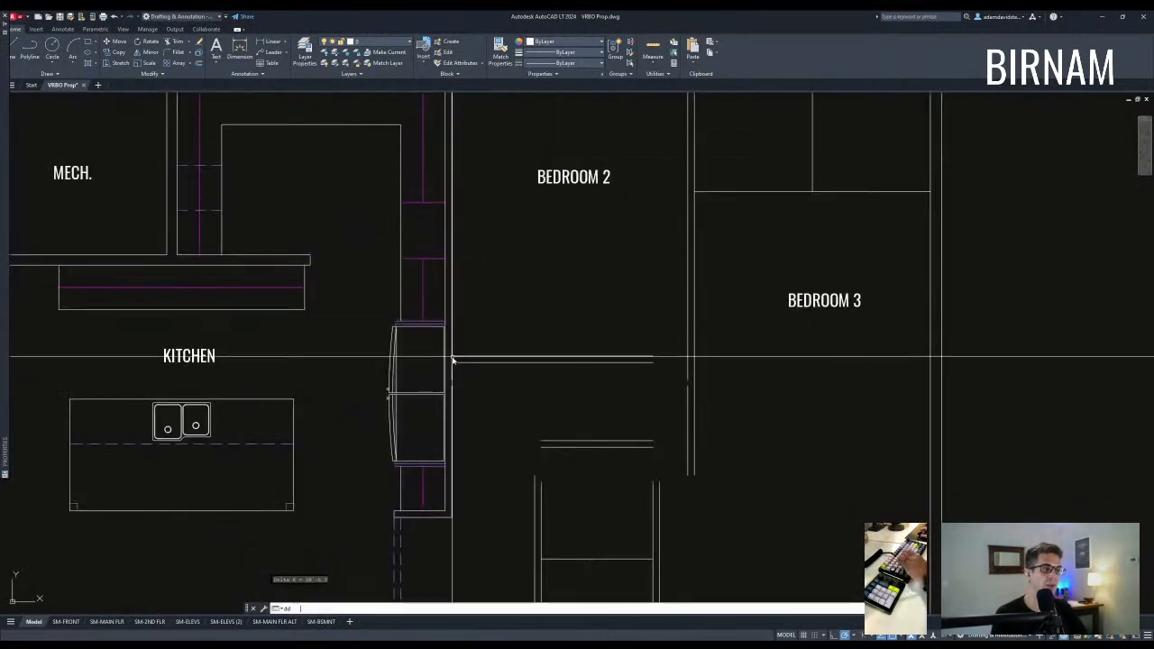
{"action": "middle_click_drag", "start_coordinate": [453, 358], "coordinate": [382, 502]}
{"action": "left_click", "coordinate": [618, 224]}
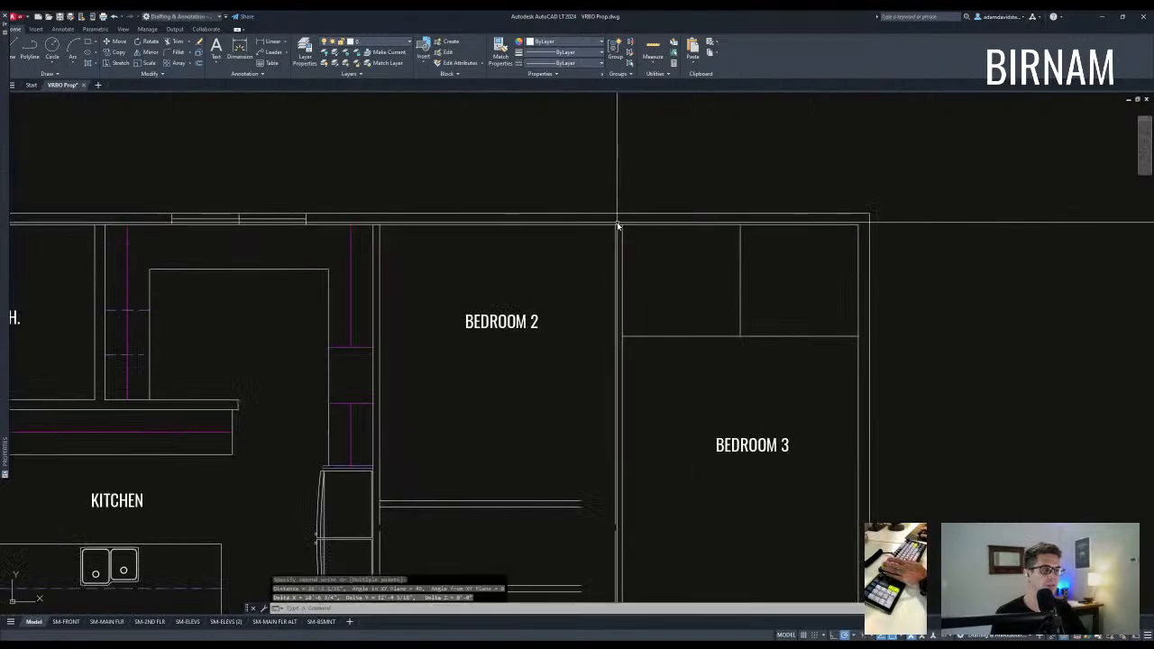
{"action": "key", "text": "Escape"}
{"action": "key", "text": "Escape"}
{"action": "key", "text": "Escape"}
Measure the vertical wall lengths along the entry and the adjoining lower-right room.
{"action": "middle_click_drag", "start_coordinate": [567, 330], "coordinate": [563, 202]}
{"action": "scroll", "coordinate": [562, 203], "scroll_direction": "down", "scroll_amount": 2}
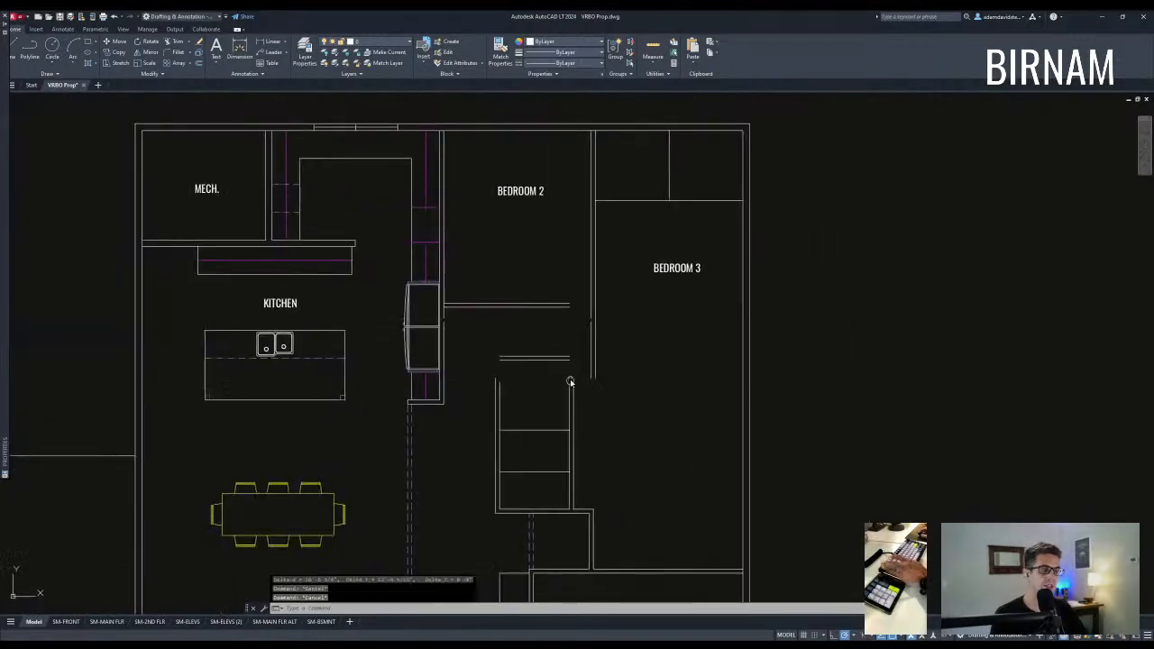
{"action": "middle_click_drag", "start_coordinate": [569, 384], "coordinate": [559, 284]}
{"action": "type", "text": "dd"}
{"action": "key", "text": "space"}
{"action": "left_click", "coordinate": [523, 418]}
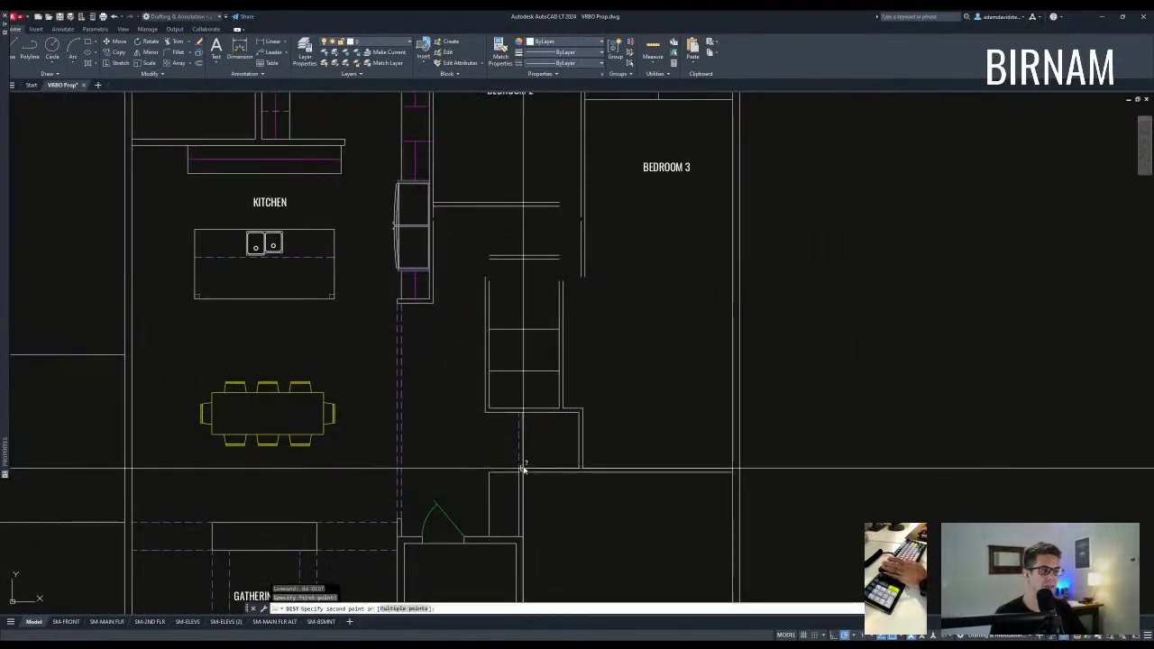
{"action": "mouse_move", "coordinate": [534, 554]}
{"action": "middle_mouse_down"}
{"action": "mouse_move", "coordinate": [541, 421]}
{"action": "mouse_move", "coordinate": [588, 377]}
{"action": "mouse_move", "coordinate": [546, 375]}
{"action": "middle_mouse_up"}
{"action": "left_click", "coordinate": [530, 369]}
{"action": "key", "text": "Escape"}
{"action": "key", "text": "Escape"}
{"action": "key", "text": "Return"}
{"action": "left_click", "coordinate": [527, 478]}
{"action": "left_click", "coordinate": [527, 284]}
{"action": "key", "text": "Return"}
{"action": "left_click", "coordinate": [535, 334]}
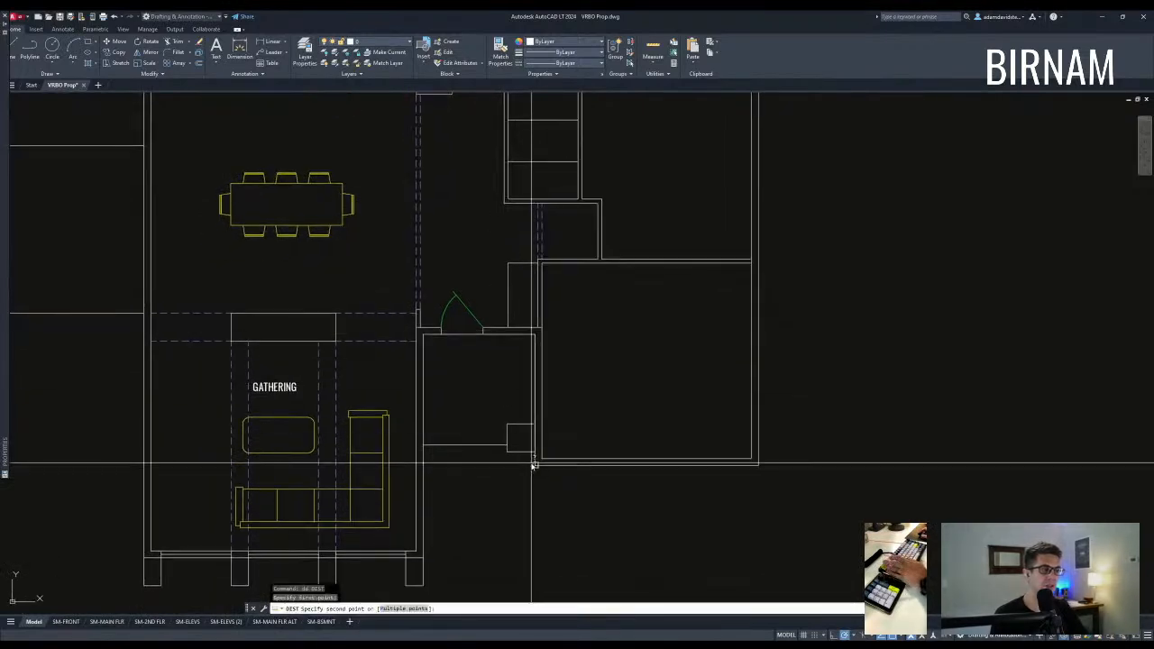
{"action": "left_click", "coordinate": [532, 465]}
Offset the entry room's inner upper wall line 10 feet down as a guide.
{"action": "type", "text": "o"}
{"action": "key", "text": "Return"}
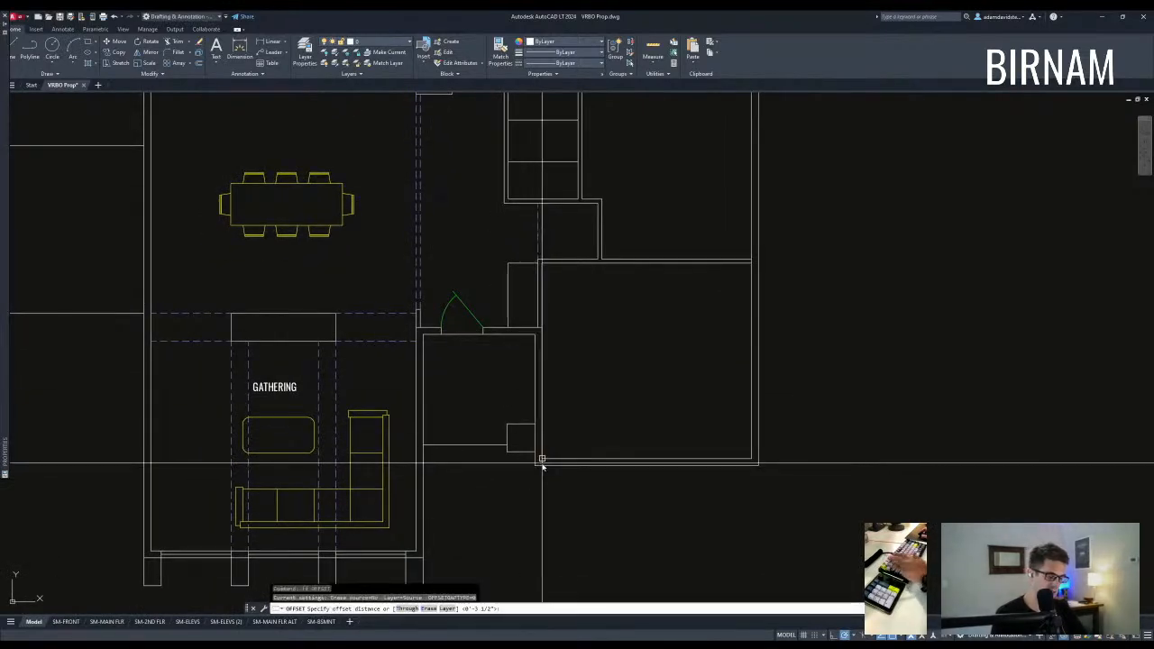
{"action": "type", "text": "10"}
{"action": "key", "text": "Return"}
{"action": "key", "text": "Escape"}
Stretch the lower-right room's bottom wall down to the 10-foot guide line and erase the guide.
{"action": "type", "text": "s"}
{"action": "key", "text": "Return"}
{"action": "scroll", "coordinate": [636, 494], "scroll_direction": "up", "scroll_amount": 2}
{"action": "left_click", "coordinate": [897, 482]}
{"action": "left_click", "coordinate": [403, 429]}
{"action": "key", "text": "Return"}
{"action": "left_click", "coordinate": [473, 445]}
{"action": "left_click", "coordinate": [472, 458]}
{"action": "key", "text": "Escape"}
{"action": "left_click", "coordinate": [456, 485]}
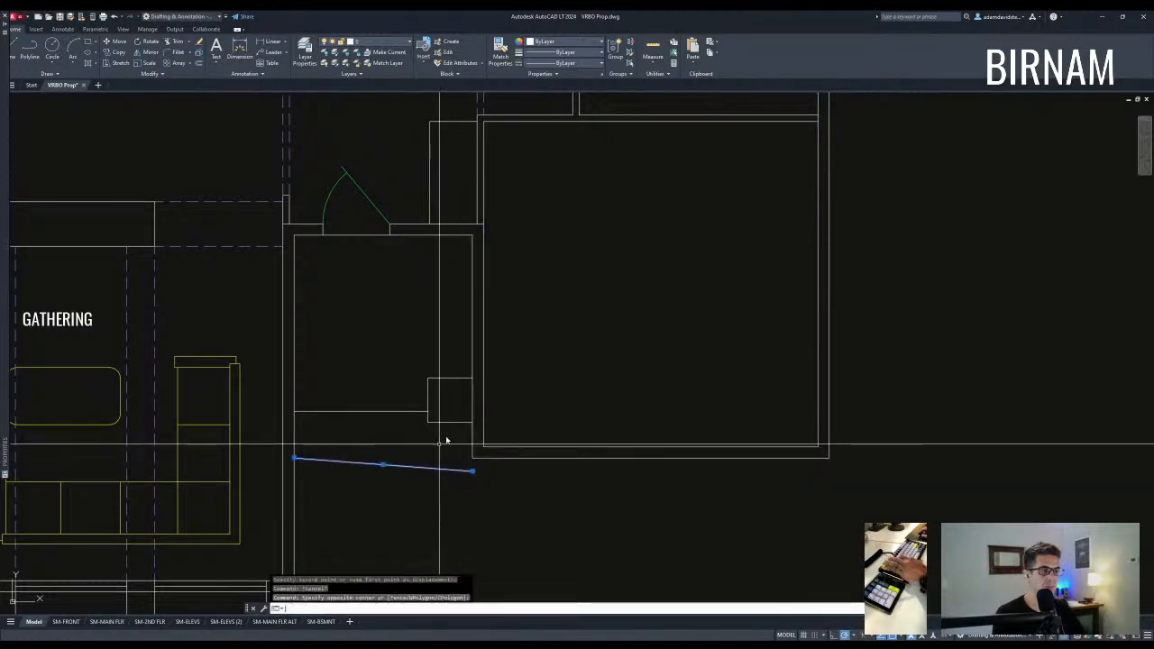
{"action": "left_click", "coordinate": [447, 463]}
{"action": "key", "text": "Delete"}
Measure the lower-right room's inside dimension vertically between its bottom and upper walls.
{"action": "middle_click_drag", "start_coordinate": [501, 433], "coordinate": [487, 474]}
{"action": "scroll", "coordinate": [487, 476], "scroll_direction": "down", "scroll_amount": 2}
{"action": "type", "text": "o"}
{"action": "key", "text": "Return"}
{"action": "key", "text": "Escape"}
{"action": "key", "text": "Escape"}
{"action": "type", "text": "di"}
{"action": "key", "text": "Return"}
{"action": "left_click", "coordinate": [477, 485]}
{"action": "left_click", "coordinate": [477, 280]}
{"action": "middle_click_drag", "start_coordinate": [510, 310], "coordinate": [507, 363]}
{"action": "key", "text": "Escape"}
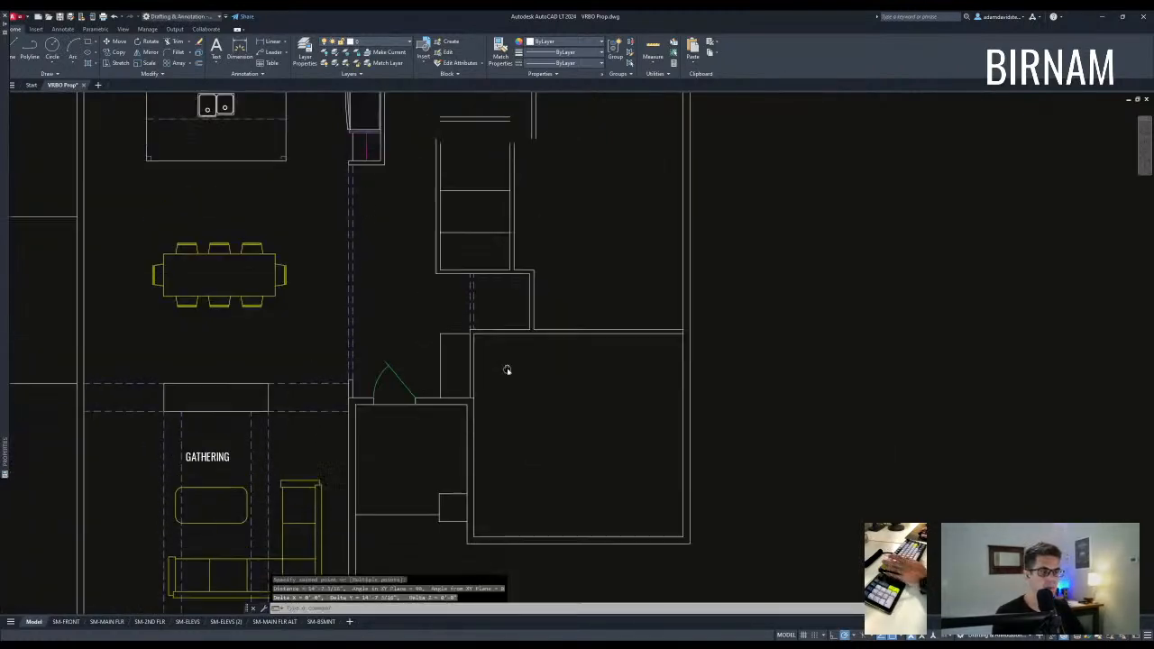
Offset the lower-right room's inner bottom line 14'-6" up and stretch the walls above down to that guide.
{"action": "type", "text": "tr"}
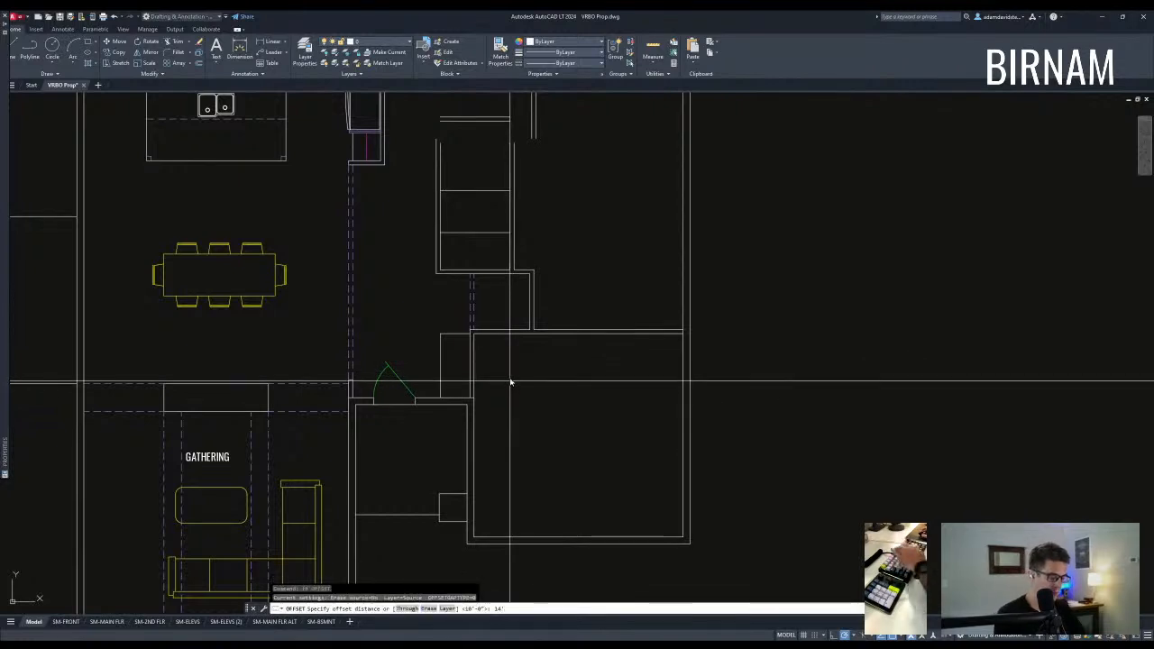
{"action": "key", "text": "Escape"}
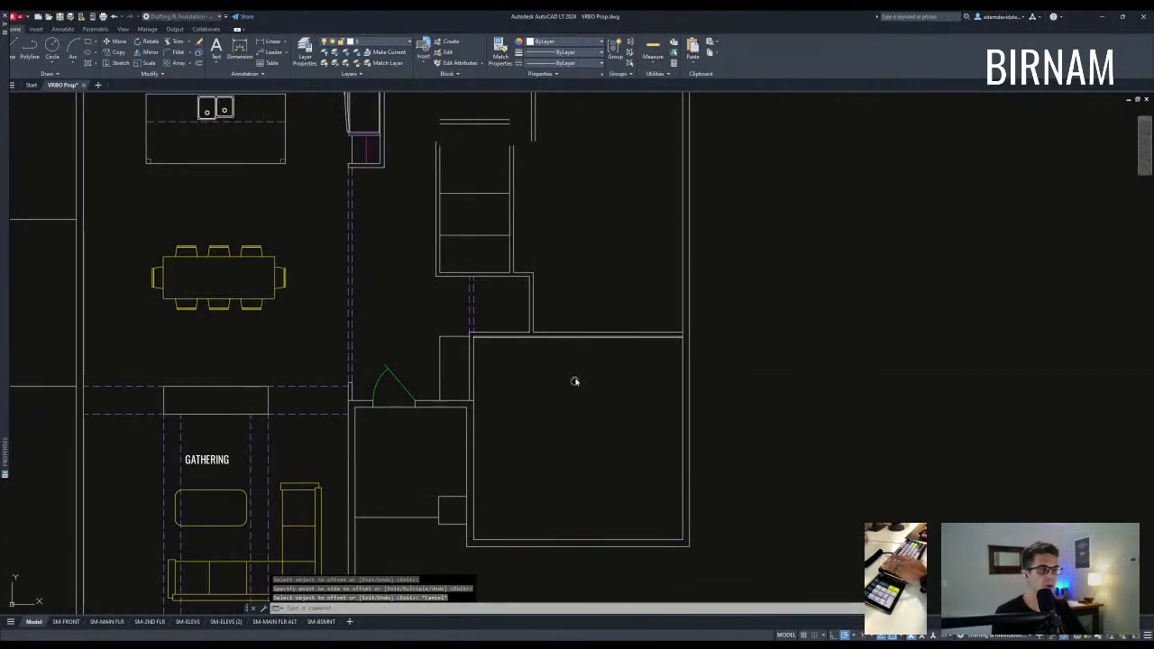
{"action": "type", "text": "s"}
{"action": "key", "text": "Return"}
{"action": "middle_click_drag", "start_coordinate": [575, 382], "coordinate": [569, 412]}
{"action": "left_click", "coordinate": [758, 386]}
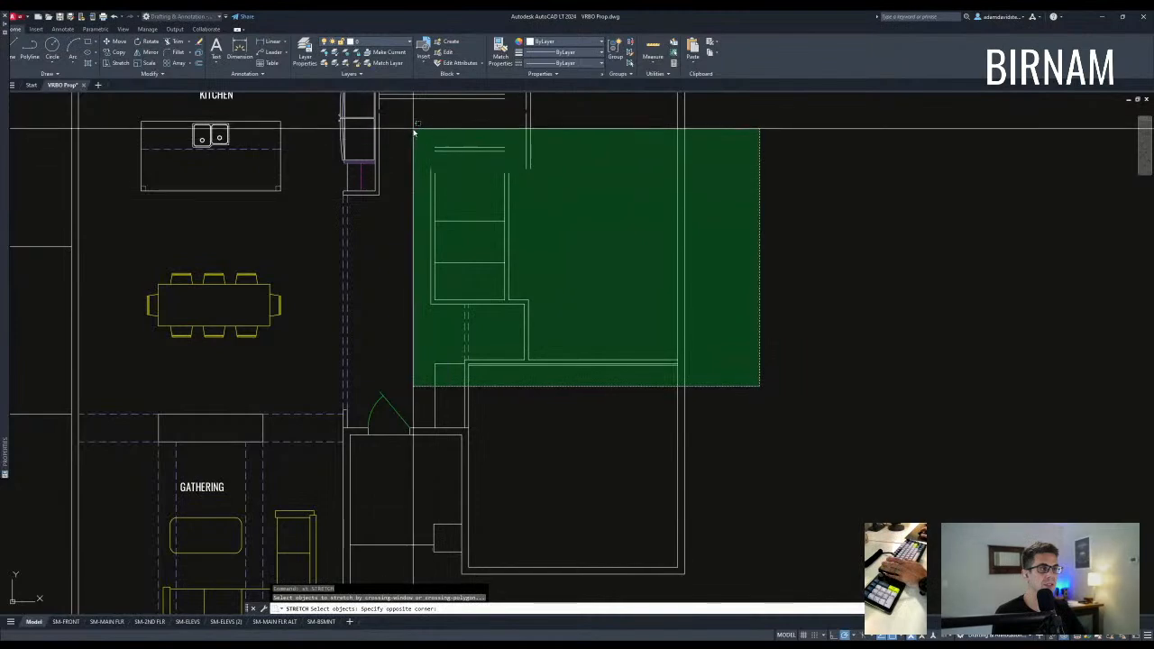
{"action": "middle_click_drag", "start_coordinate": [415, 129], "coordinate": [420, 172]}
{"action": "left_click", "coordinate": [420, 172]}
{"action": "key", "text": "Return"}
{"action": "scroll", "coordinate": [464, 395], "scroll_direction": "up", "scroll_amount": 5}
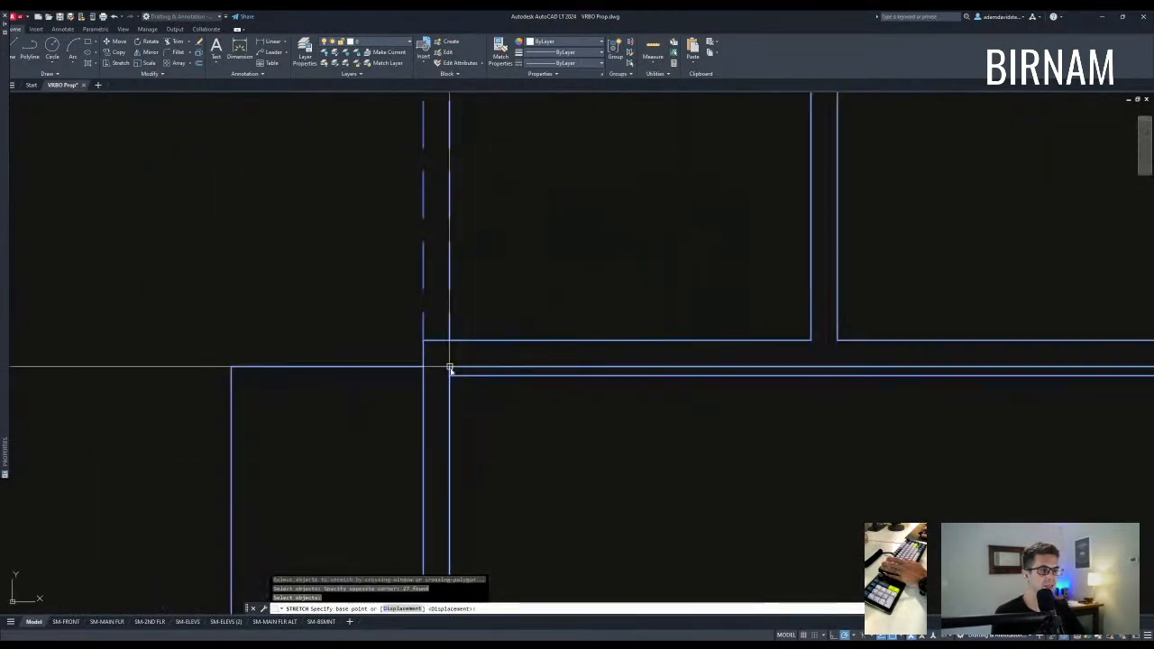
{"action": "left_click", "coordinate": [450, 367]}
{"action": "left_click", "coordinate": [450, 376]}
{"action": "key", "text": "Escape"}
Erase the leftover guide line along the lower-right room's upper wall.
{"action": "left_click", "coordinate": [474, 402]}
{"action": "left_click", "coordinate": [463, 380]}
{"action": "type", "text": "e"}
{"action": "key", "text": "Return"}
{"action": "middle_click_drag", "start_coordinate": [463, 375], "coordinate": [484, 500]}
{"action": "scroll", "coordinate": [484, 500], "scroll_direction": "down", "scroll_amount": 5}
{"action": "middle_click_drag", "start_coordinate": [511, 377], "coordinate": [515, 406]}
Measure the vertical gap between the partition above the narrow room and Bedroom 2's lower wall.
{"action": "type", "text": "tr"}
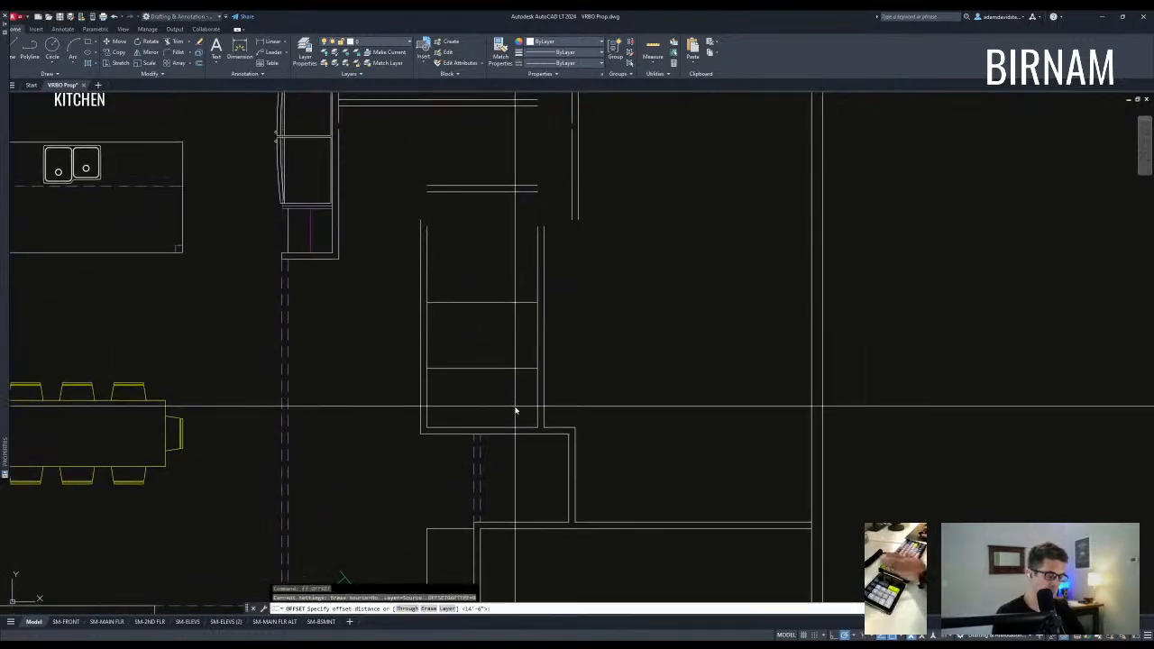
{"action": "key", "text": "Escape"}
{"action": "middle_click_drag", "start_coordinate": [487, 260], "coordinate": [487, 351]}
{"action": "type", "text": "di"}
{"action": "key", "text": "Return"}
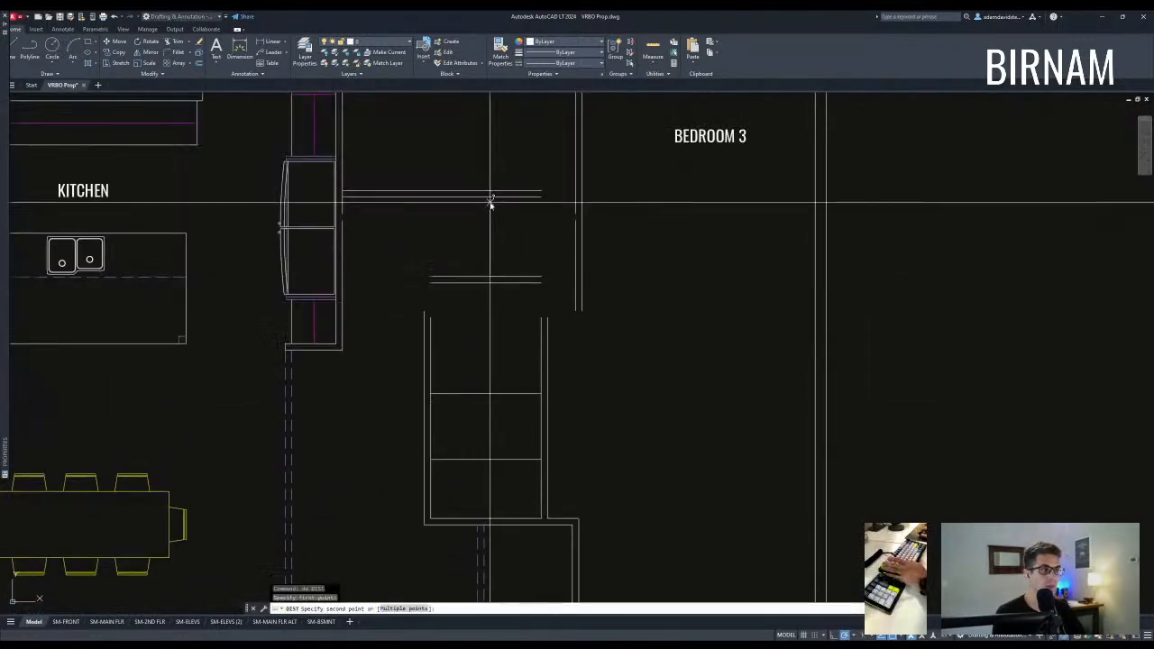
{"action": "left_click", "coordinate": [490, 197]}
{"action": "key", "text": "Escape"}
{"action": "key", "text": "Escape"}
Erase both lines of Bedroom 2's lower wall.
{"action": "left_click", "coordinate": [502, 236]}
{"action": "left_click", "coordinate": [496, 184]}
{"action": "type", "text": "e"}
{"action": "key", "text": "Return"}
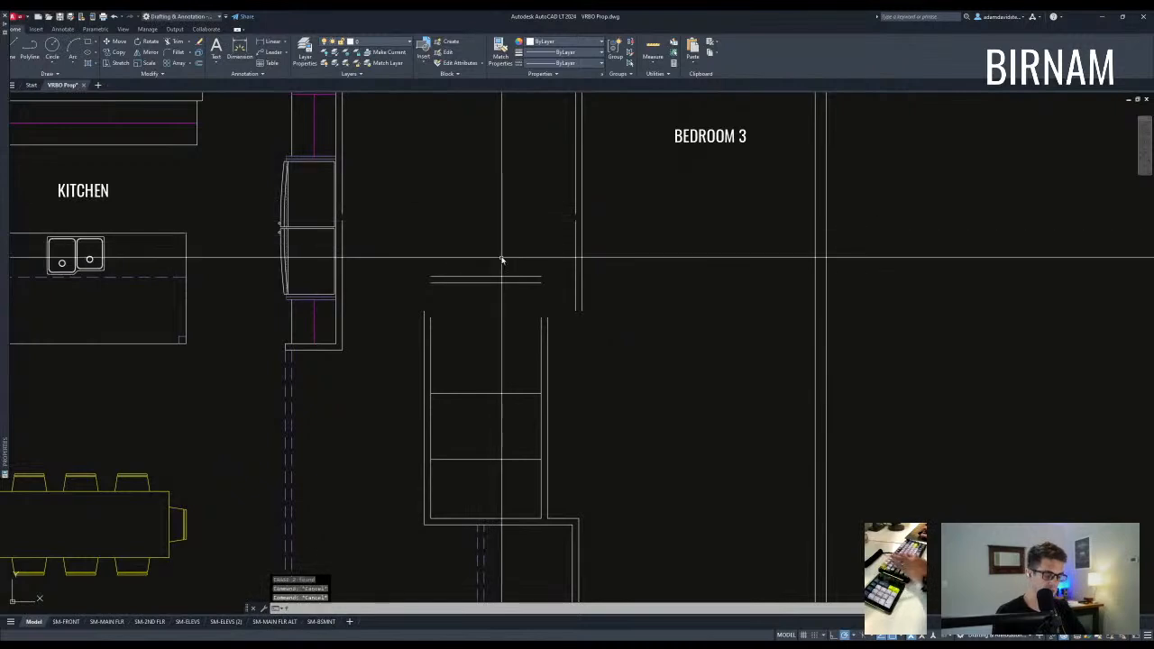
Offset the partition's upper line up again and double it to rebuild Bedroom 2's lower wall.
{"action": "type", "text": "o"}
{"action": "key", "text": "Return"}
{"action": "middle_click_drag", "start_coordinate": [468, 235], "coordinate": [471, 259]}
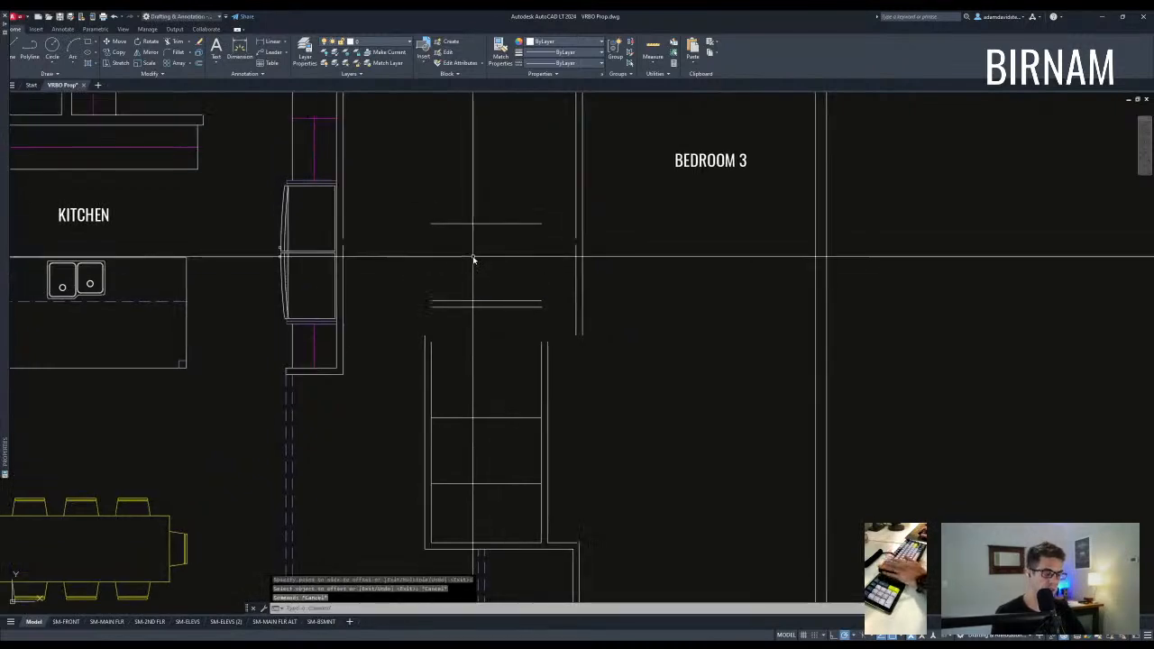
{"action": "left_click", "coordinate": [464, 223]}
{"action": "key", "text": "Escape"}
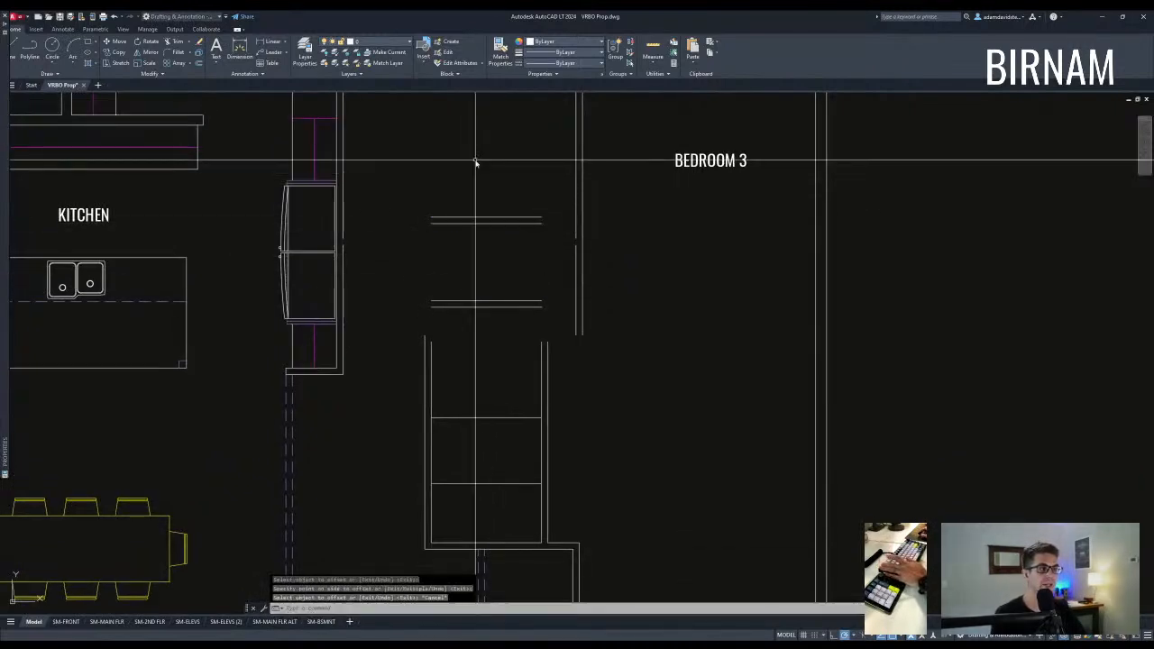
Extend the two rebuilt Bedroom 2 wall lines to the wall on the kitchen side.
{"action": "scroll", "coordinate": [492, 310], "scroll_direction": "down", "scroll_amount": 2}
{"action": "type", "text": "ex"}
{"action": "key", "text": "Return"}
{"action": "left_click", "coordinate": [401, 339]}
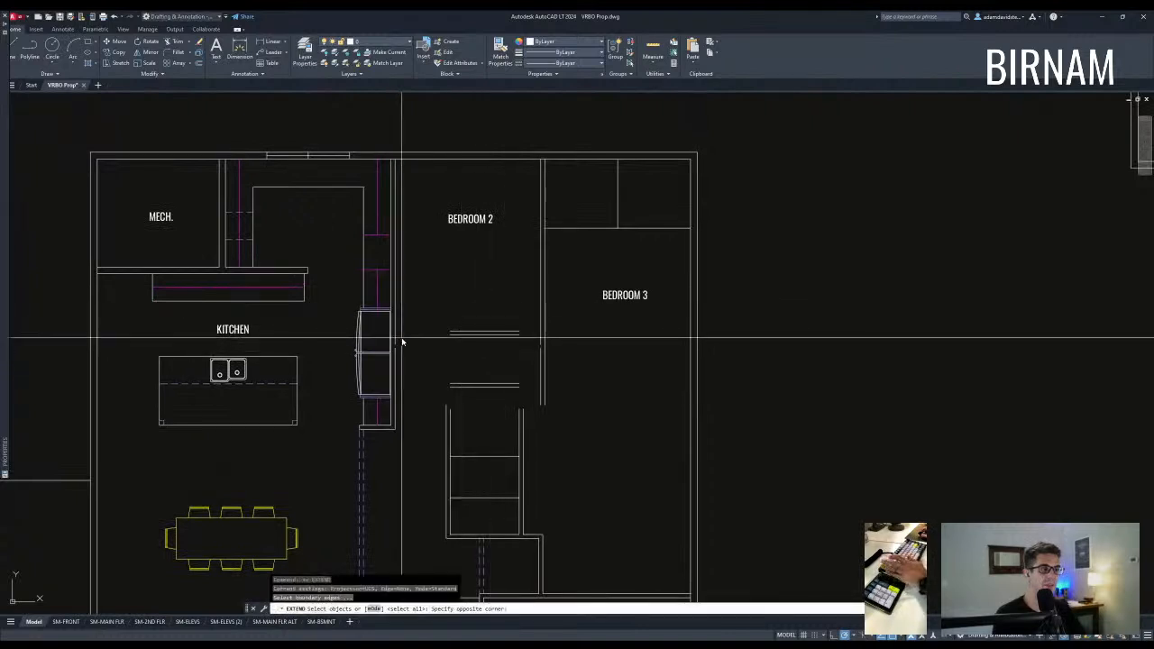
{"action": "left_click", "coordinate": [464, 335]}
{"action": "key", "text": "Escape"}
{"action": "key", "text": "Escape"}
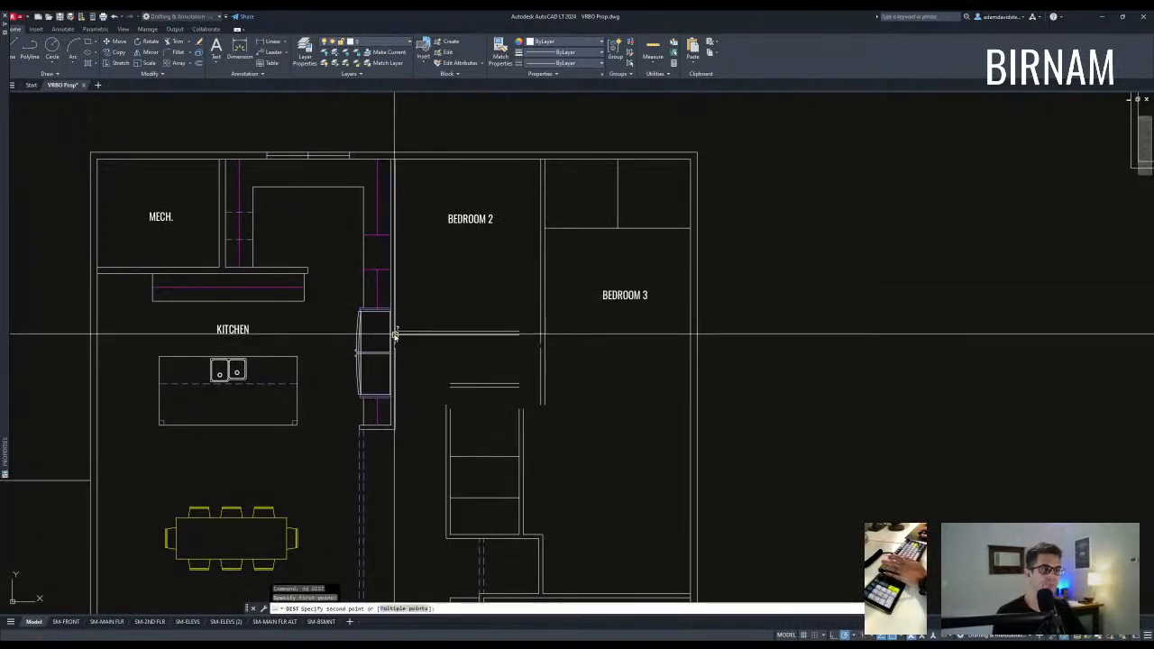
Measure Bedroom 2 diagonally from its rebuilt lower-left corner to its upper-right corner.
{"action": "type", "text": "di"}
{"action": "key", "text": "Return"}
{"action": "left_click", "coordinate": [395, 331]}
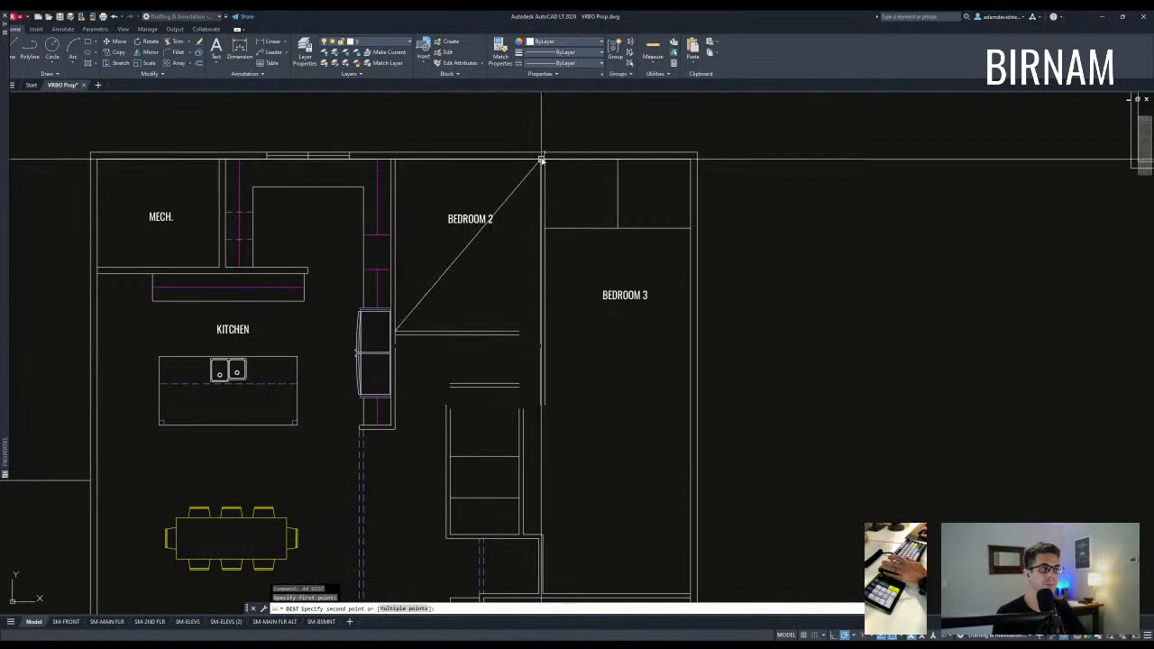
{"action": "left_click", "coordinate": [541, 160]}
{"action": "mouse_move", "coordinate": [523, 296]}
{"action": "middle_mouse_down"}
{"action": "mouse_move", "coordinate": [546, 255]}
{"action": "mouse_move", "coordinate": [513, 290]}
{"action": "middle_mouse_up"}
{"action": "key", "text": "Escape"}
{"action": "key", "text": "Escape"}
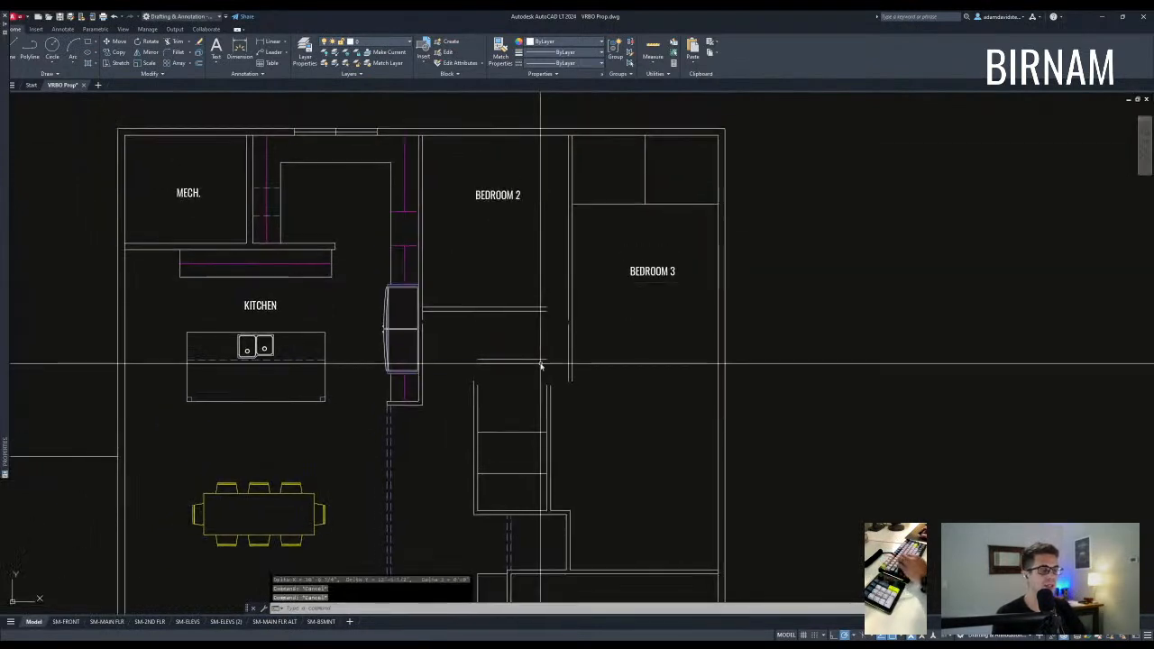
Fillet the double line above the small central room with its side walls to form both upper corners.
{"action": "type", "text": "f"}
{"action": "key", "text": "Return"}
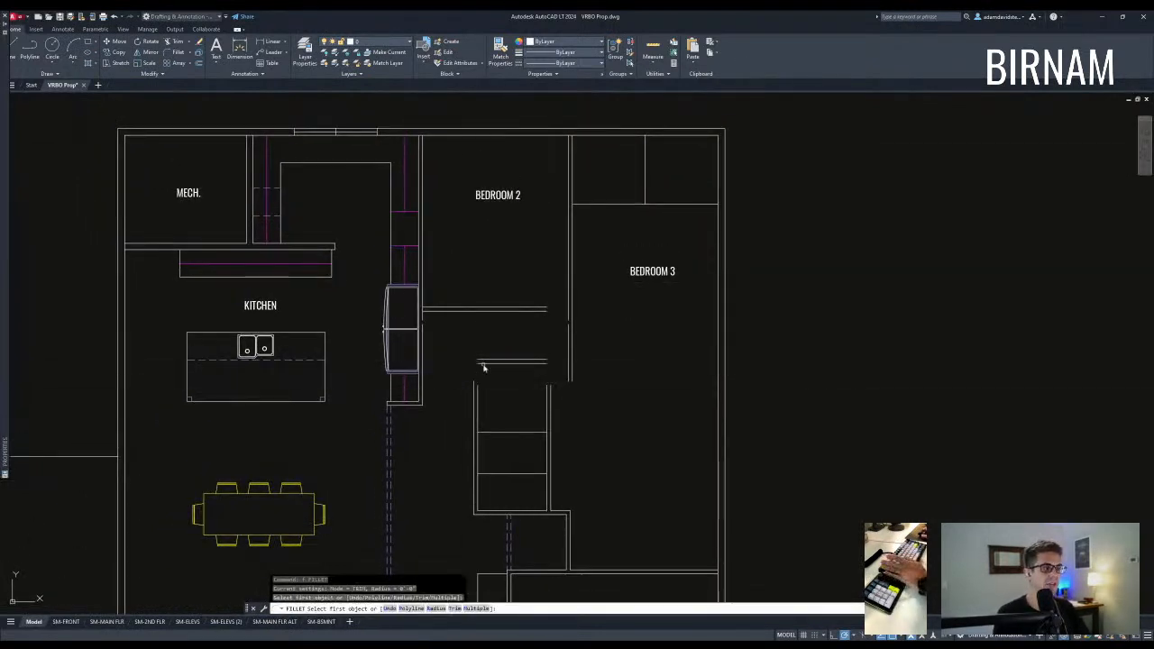
{"action": "left_click", "coordinate": [491, 362]}
{"action": "key", "text": "Return"}
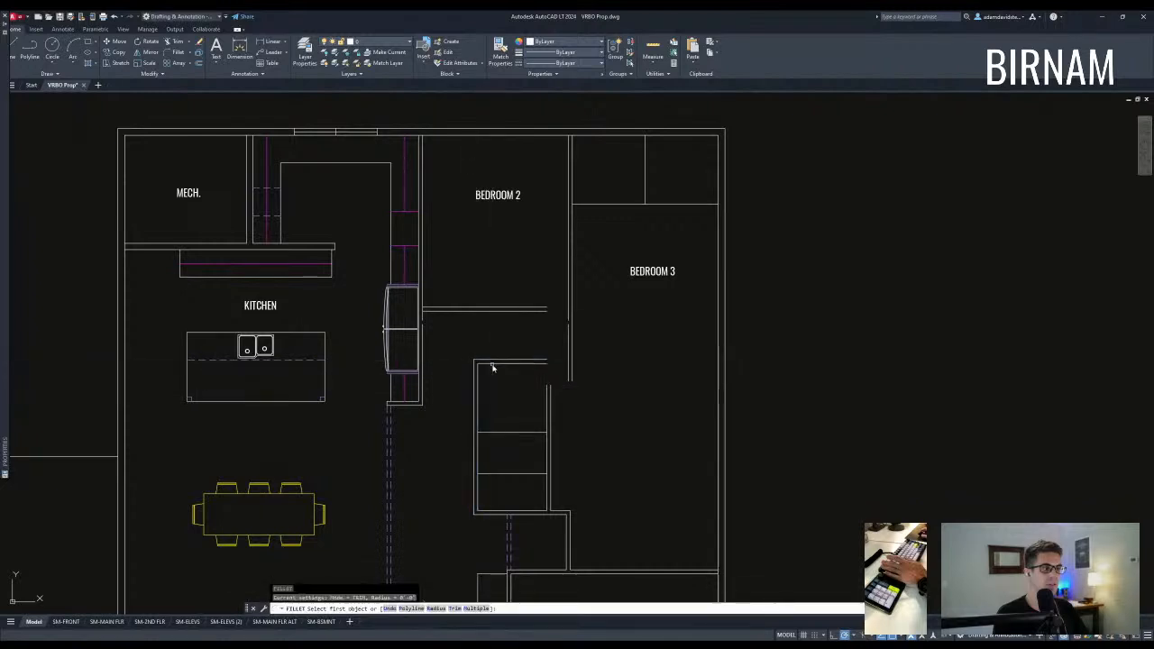
{"action": "left_click", "coordinate": [543, 361]}
{"action": "middle_click_drag", "start_coordinate": [536, 404], "coordinate": [535, 392]}
Offset the central room's inner wall line on the Bedroom 3 side by 24 inches and trim it and the crossing line into a corner enclosure.
{"action": "type", "text": "ff"}
{"action": "key", "text": "Return"}
{"action": "type", "text": "24"}
{"action": "key", "text": "Return"}
{"action": "left_click", "coordinate": [536, 383]}
{"action": "key", "text": "Escape"}
{"action": "type", "text": "tr"}
{"action": "key", "text": "Return"}
{"action": "scroll", "coordinate": [527, 434], "scroll_direction": "up", "scroll_amount": 2}
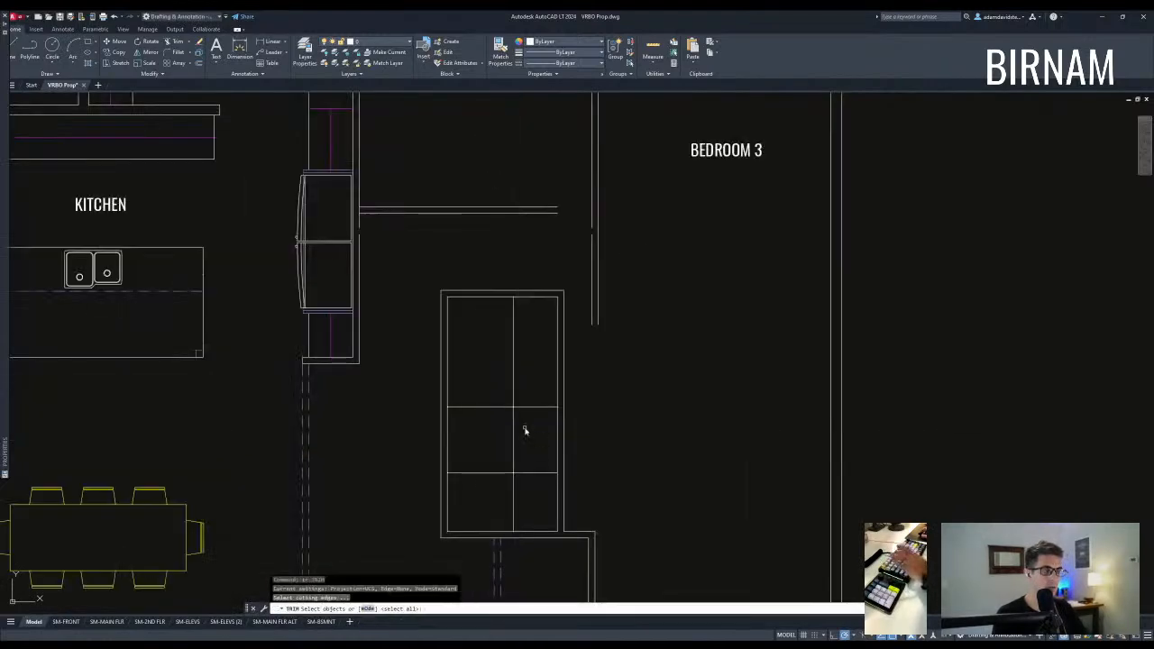
{"action": "key", "text": "Escape"}
{"action": "scroll", "coordinate": [505, 383], "scroll_direction": "down", "scroll_amount": 7}
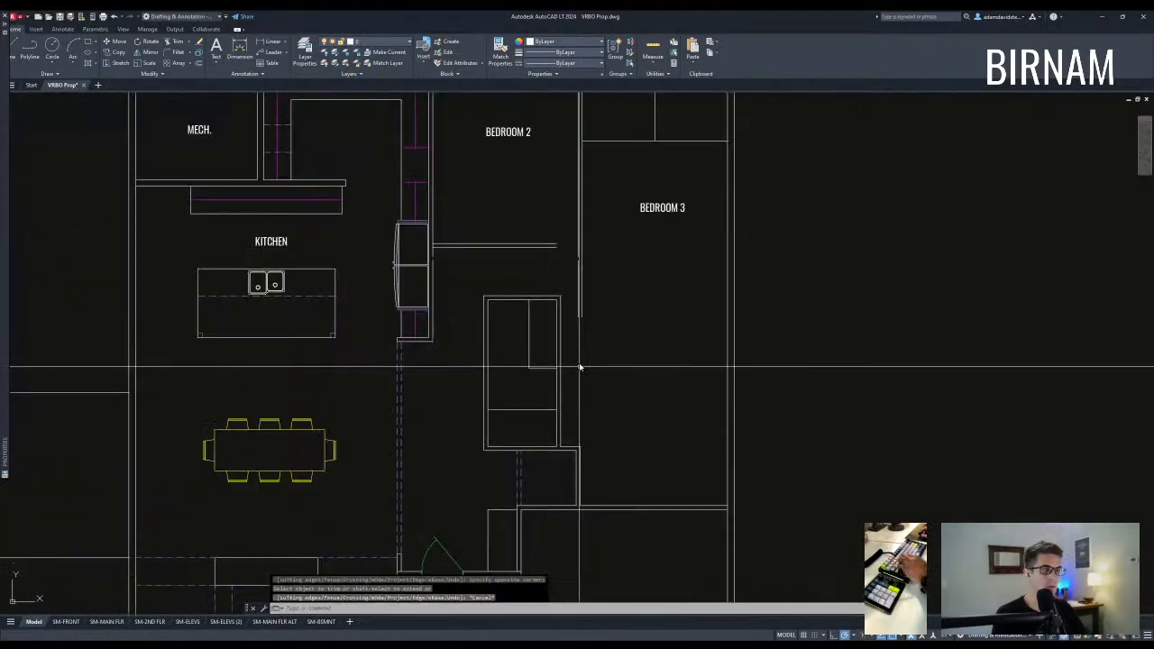
Erase the remaining lower horizontal line inside the central room.
{"action": "scroll", "coordinate": [553, 358], "scroll_direction": "up", "scroll_amount": 4}
{"action": "left_click", "coordinate": [555, 339]}
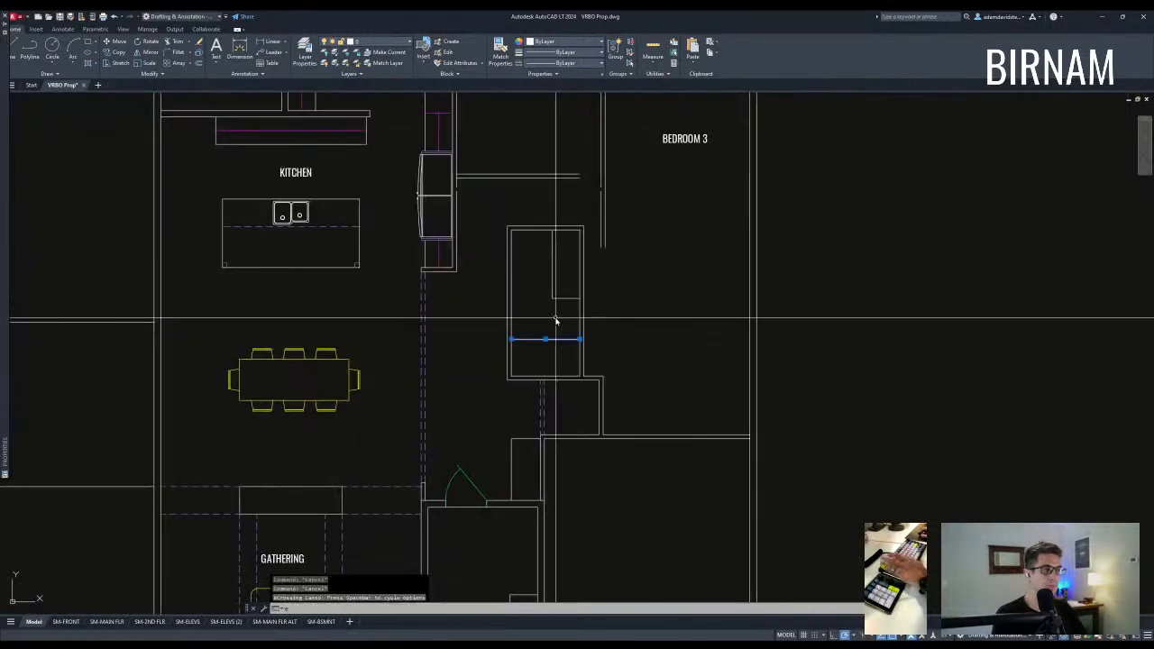
{"action": "type", "text": "e"}
{"action": "key", "text": "Return"}
{"action": "key", "text": "Escape"}
{"action": "scroll", "coordinate": [548, 410], "scroll_direction": "down", "scroll_amount": 2}
Extend the central room's upper wall lines and Bedroom 2's lower wall lines to the Bedroom 3 partition.
{"action": "scroll", "coordinate": [606, 284], "scroll_direction": "up", "scroll_amount": 4}
{"action": "type", "text": "ex"}
{"action": "key", "text": "Return"}
{"action": "left_click", "coordinate": [572, 322]}
{"action": "left_click", "coordinate": [511, 298]}
{"action": "left_click", "coordinate": [500, 334]}
{"action": "left_click", "coordinate": [502, 328]}
{"action": "key", "text": "Escape"}
{"action": "scroll", "coordinate": [529, 262], "scroll_direction": "down", "scroll_amount": 2}
{"action": "middle_click_drag", "start_coordinate": [529, 262], "coordinate": [524, 326]}
{"action": "type", "text": "ex"}
{"action": "key", "text": "Return"}
{"action": "left_click", "coordinate": [556, 354]}
{"action": "left_click", "coordinate": [491, 311]}
{"action": "key", "text": "Escape"}
{"action": "scroll", "coordinate": [524, 326], "scroll_direction": "down", "scroll_amount": 2}
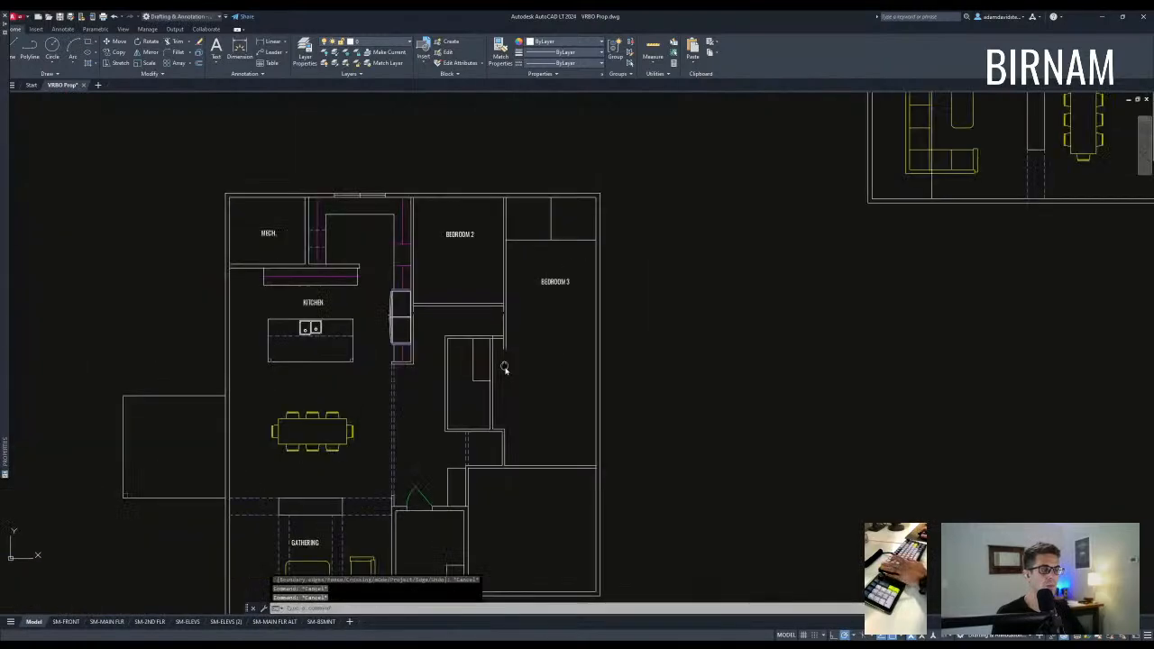
Draw a horizontal line from the lower end of the Bedroom 3 partition to the exterior wall.
{"action": "scroll", "coordinate": [507, 367], "scroll_direction": "up", "scroll_amount": 4}
{"action": "type", "text": "l"}
{"action": "key", "text": "Return"}
{"action": "left_click", "coordinate": [497, 321]}
{"action": "left_click", "coordinate": [733, 320]}
{"action": "key", "text": "Escape"}
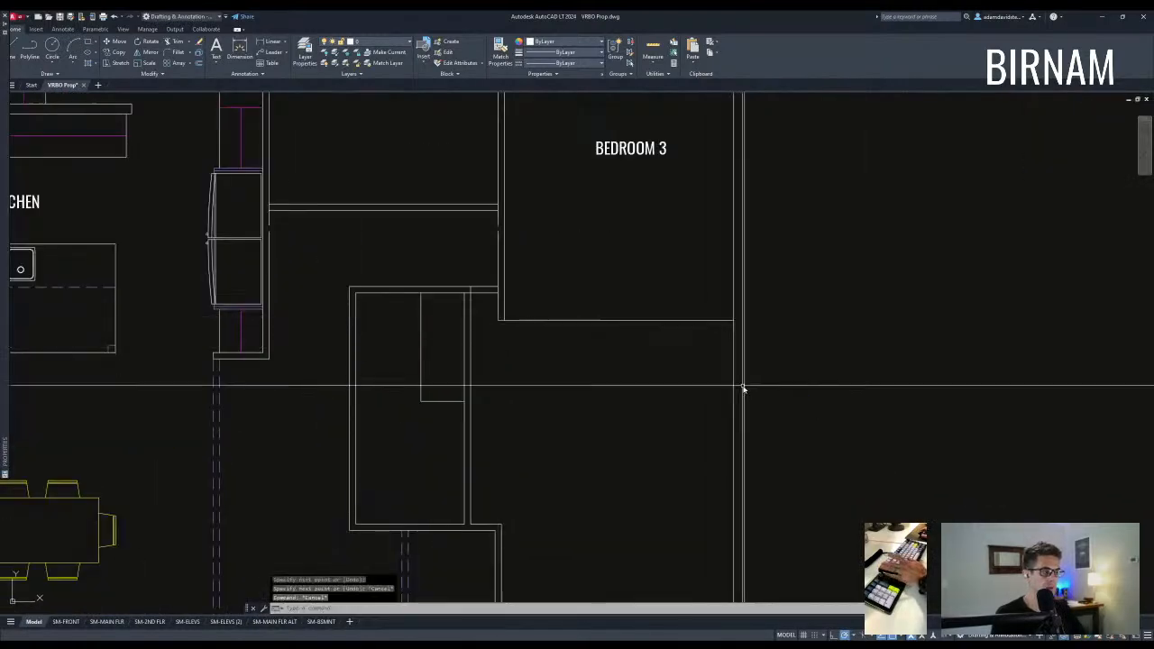
{"action": "middle_click_drag", "start_coordinate": [744, 388], "coordinate": [735, 388]}
Offset Bedroom 3's lower wall line 3.5 inches downward and fillet the copy with the central room's outer wall line.
{"action": "type", "text": "o"}
{"action": "key", "text": "Return"}
{"action": "type", "text": "3.5"}
{"action": "key", "text": "Return"}
{"action": "left_click", "coordinate": [603, 312]}
{"action": "left_click", "coordinate": [584, 321]}
{"action": "left_click", "coordinate": [578, 357]}
{"action": "key", "text": "Escape"}
{"action": "left_click", "coordinate": [460, 353]}
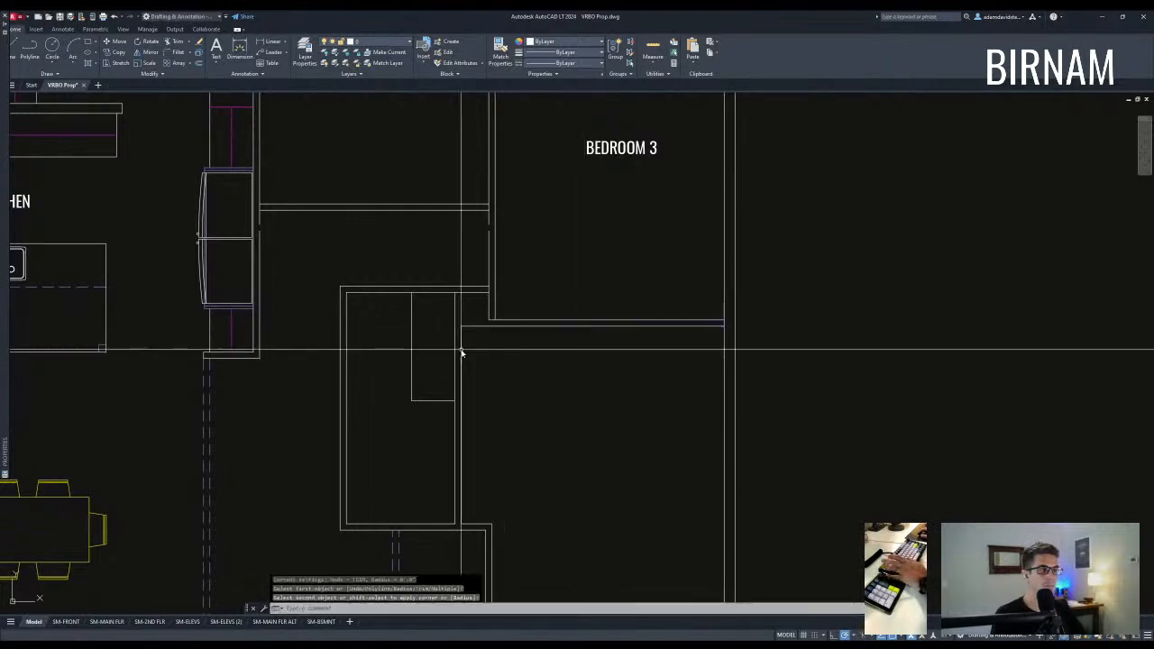
Fillet the leftover wall lines where the central room, the hallway and Bedroom 3's lower-left corner meet.
{"action": "middle_click_drag", "start_coordinate": [494, 324], "coordinate": [492, 333]}
{"action": "type", "text": "f"}
{"action": "key", "text": "Return"}
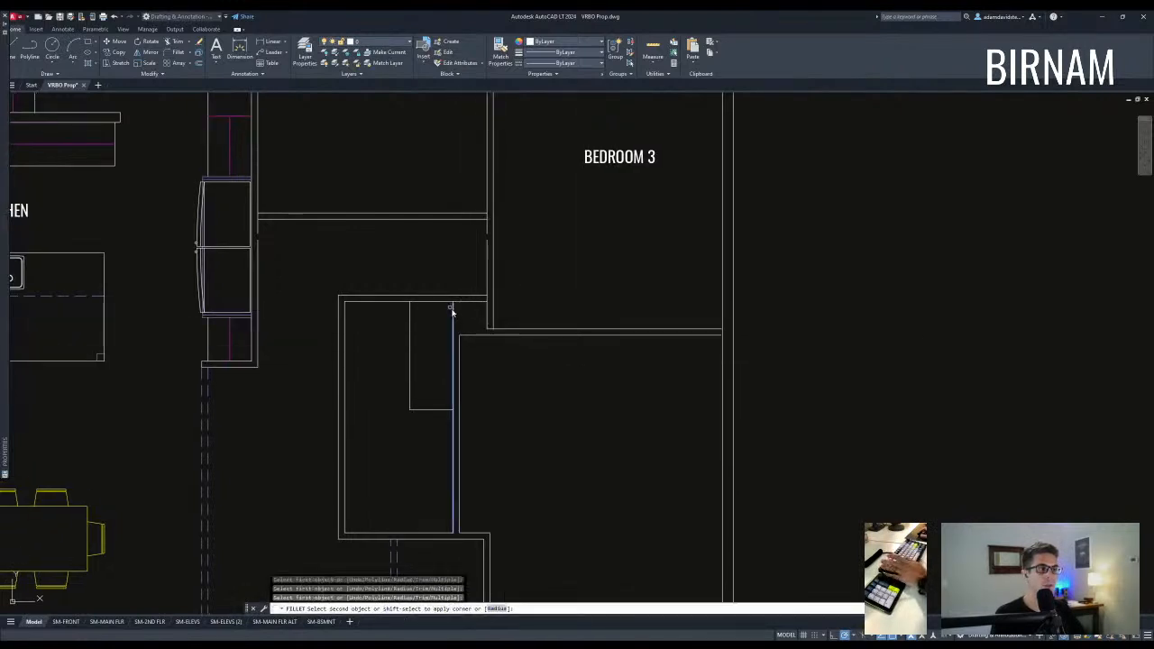
{"action": "key", "text": "Escape"}
{"action": "key", "text": "Escape"}
{"action": "type", "text": "f"}
{"action": "key", "text": "Return"}
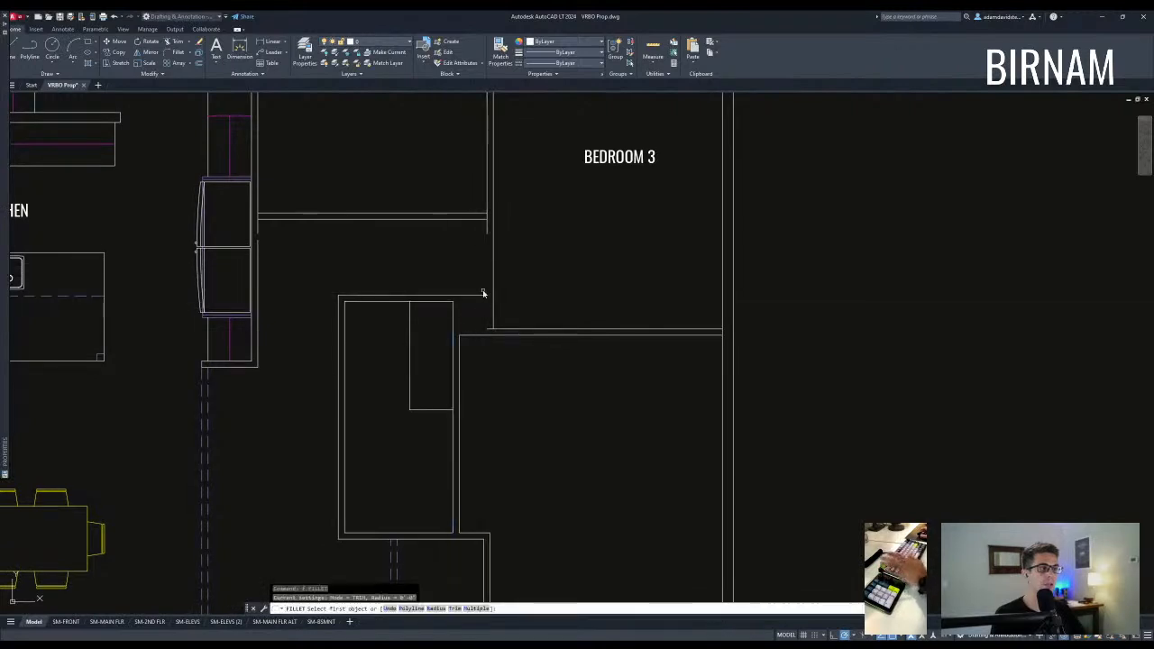
{"action": "left_click", "coordinate": [485, 225]}
{"action": "key", "text": "Return"}
{"action": "middle_click_drag", "start_coordinate": [505, 337], "coordinate": [504, 340]}
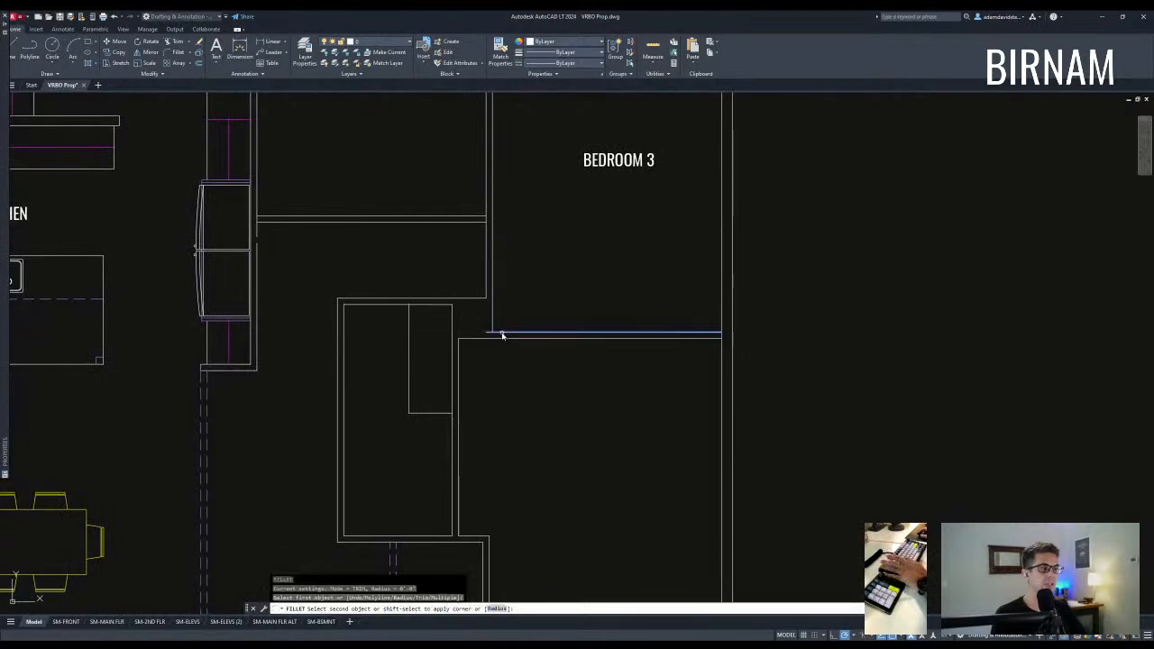
{"action": "left_click", "coordinate": [492, 326]}
{"action": "scroll", "coordinate": [492, 323], "scroll_direction": "down", "scroll_amount": 3}
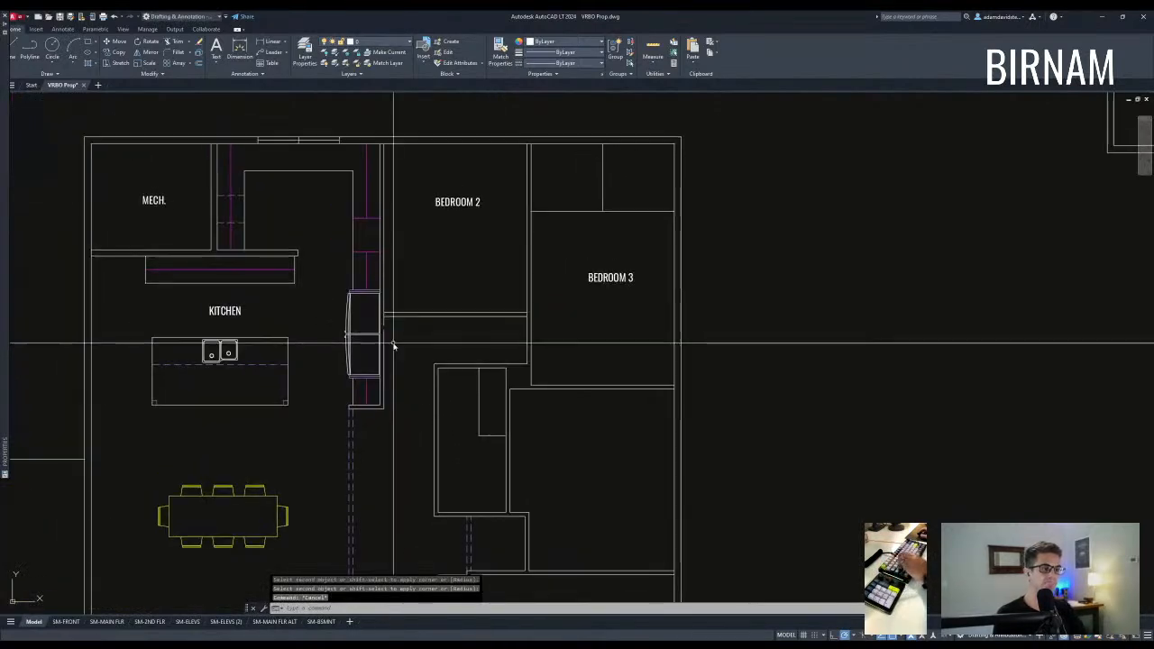
Close the small gap in the kitchen-side wall line beside the refrigerator.
{"action": "type", "text": "s"}
{"action": "key", "text": "Return"}
{"action": "left_click", "coordinate": [403, 348]}
{"action": "scroll", "coordinate": [403, 353], "scroll_direction": "up", "scroll_amount": 2}
{"action": "left_click", "coordinate": [382, 327]}
{"action": "key", "text": "Return"}
{"action": "key", "text": "Escape"}
{"action": "scroll", "coordinate": [392, 326], "scroll_direction": "up", "scroll_amount": 3}
{"action": "type", "text": "ss"}
{"action": "key", "text": "Return"}
{"action": "key", "text": "Escape"}
{"action": "key", "text": "Escape"}
{"action": "key", "text": "Escape"}
{"action": "scroll", "coordinate": [484, 330], "scroll_direction": "down", "scroll_amount": 5}
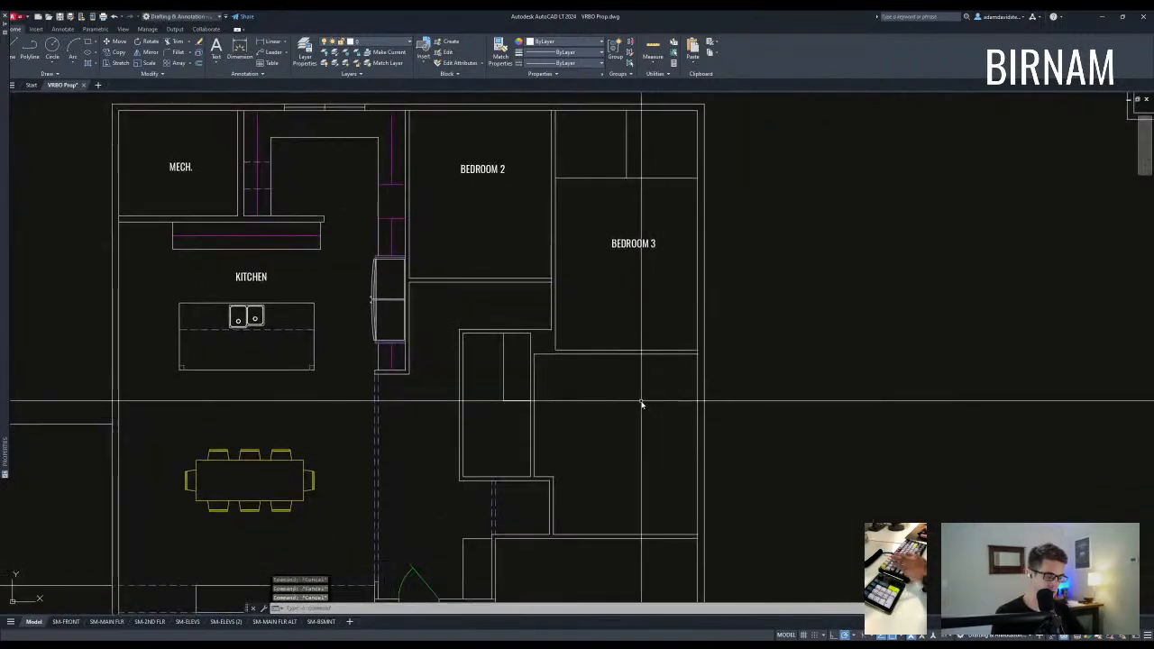
Offset the lower line of Bedroom 3's bottom wall downward to start a new partition.
{"action": "type", "text": "o"}
{"action": "key", "text": "Return"}
{"action": "left_click", "coordinate": [589, 356]}
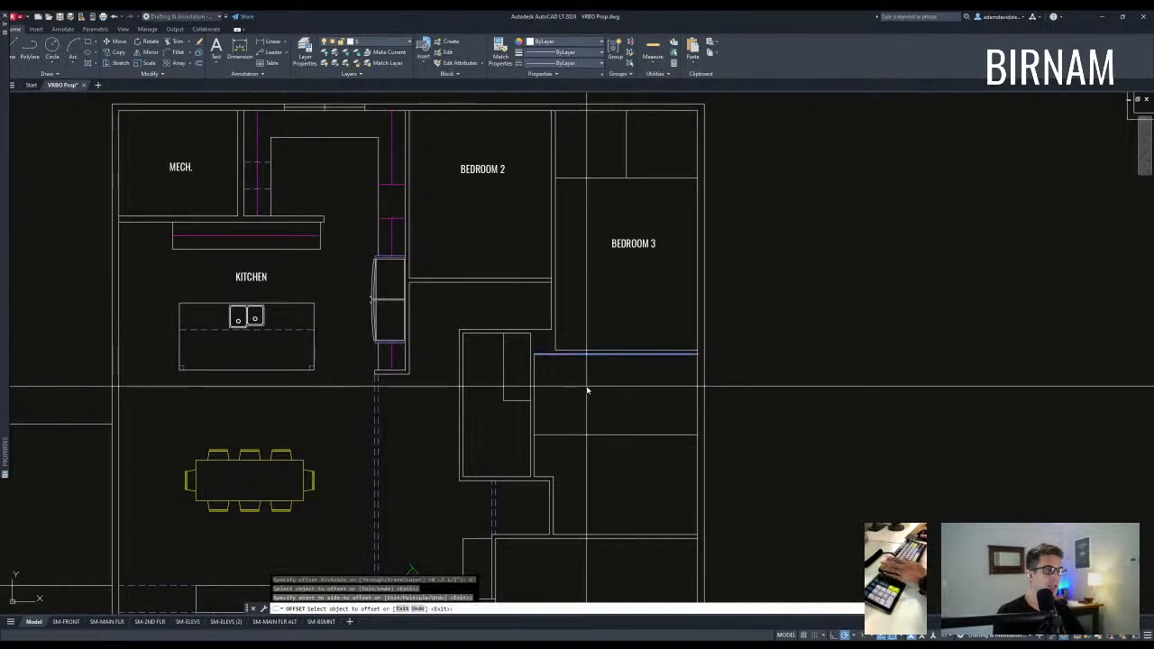
{"action": "left_click", "coordinate": [589, 404]}
{"action": "key", "text": "Escape"}
{"action": "middle_click_drag", "start_coordinate": [596, 455], "coordinate": [551, 405]}
{"action": "middle_click_drag", "start_coordinate": [631, 447], "coordinate": [622, 423]}
{"action": "key", "text": "Escape"}
Move the new partition line 12 inches up.
{"action": "left_click", "coordinate": [589, 371]}
{"action": "left_click", "coordinate": [574, 346]}
{"action": "type", "text": "v"}
{"action": "key", "text": "Return"}
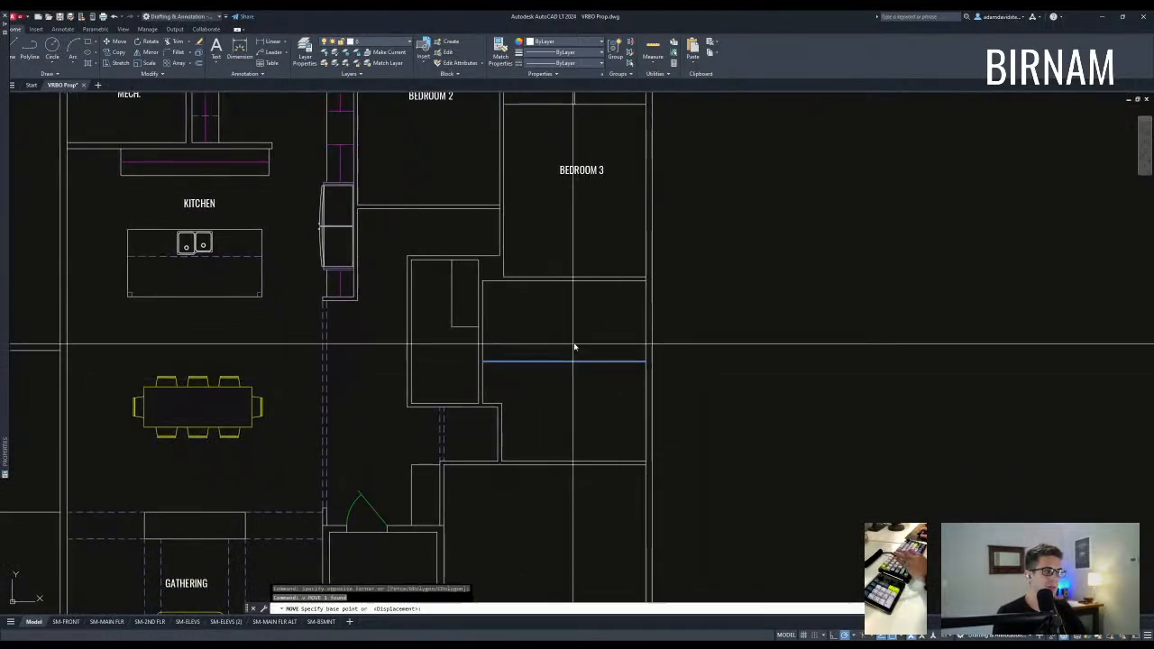
{"action": "left_click", "coordinate": [575, 337]}
{"action": "type", "text": "12"}
{"action": "key", "text": "Return"}
{"action": "key", "text": "Escape"}
{"action": "key", "text": "Escape"}
{"action": "key", "text": "Escape"}
Offset the new partition line by 3.5 inches to give the wall its thickness.
{"action": "type", "text": "o"}
{"action": "key", "text": "Return"}
{"action": "type", "text": "3.5"}
{"action": "key", "text": "Return"}
{"action": "left_click", "coordinate": [552, 349]}
{"action": "left_click", "coordinate": [553, 343]}
{"action": "key", "text": "Escape"}
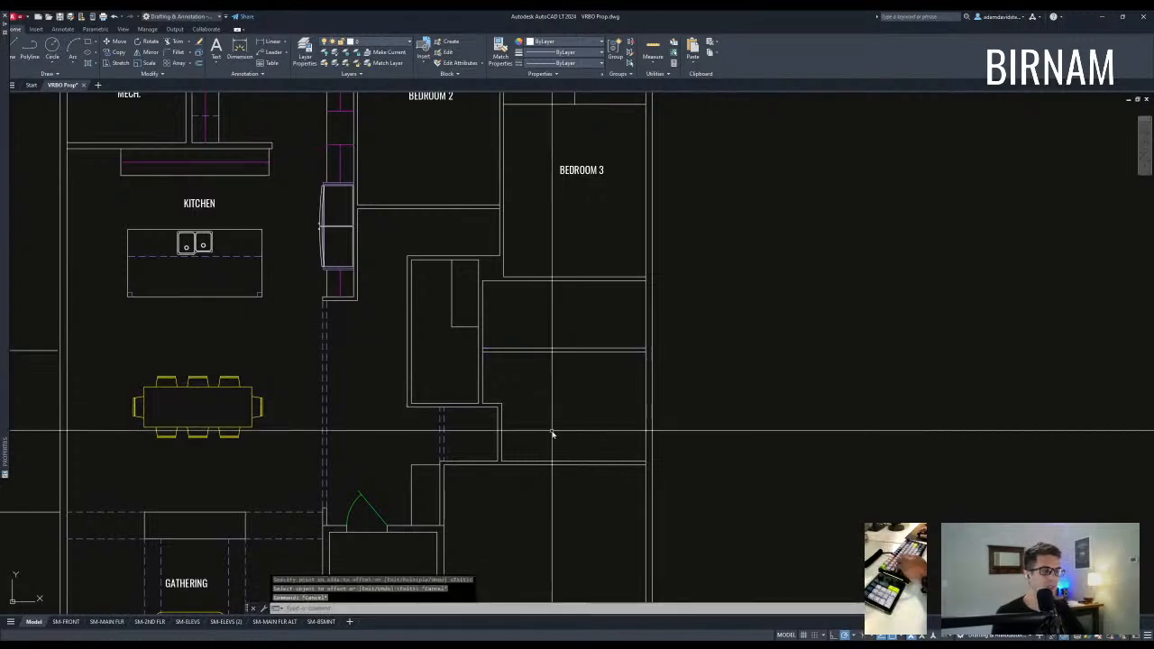
{"action": "scroll", "coordinate": [530, 410], "scroll_direction": "up", "scroll_amount": 3}
{"action": "scroll", "coordinate": [504, 341], "scroll_direction": "down", "scroll_amount": 5}
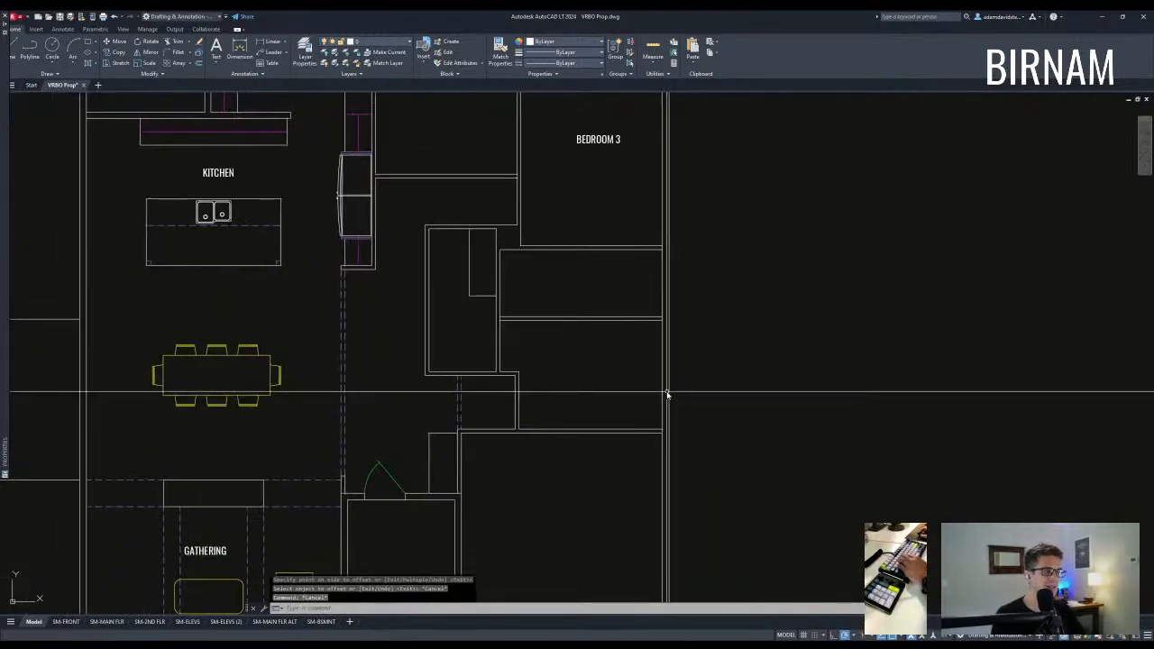
{"action": "type", "text": "o"}
{"action": "key", "text": "Return"}
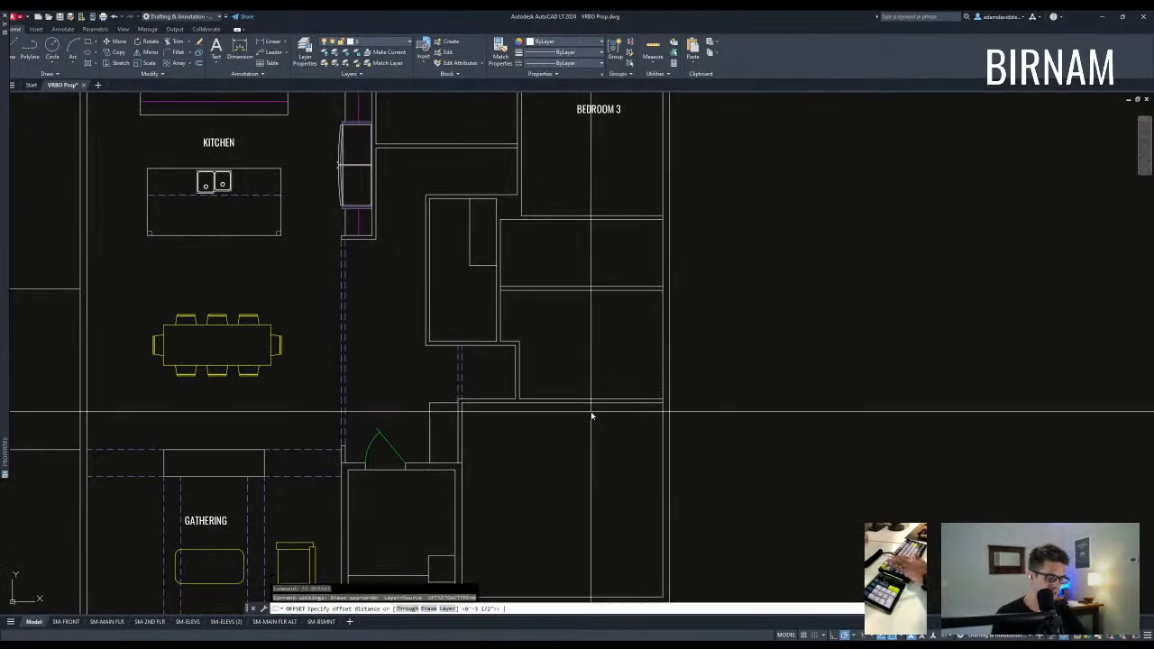
{"action": "type", "text": "42"}
{"action": "key", "text": "Return"}
{"action": "key", "text": "Escape"}
Move both lines of the partition below Bedroom 3 down 12 inches.
{"action": "middle_click_drag", "start_coordinate": [546, 393], "coordinate": [563, 394]}
{"action": "left_click", "coordinate": [582, 319]}
{"action": "left_click", "coordinate": [567, 293]}
{"action": "type", "text": "m"}
{"action": "key", "text": "Return"}
{"action": "left_click", "coordinate": [573, 284]}
{"action": "type", "text": "12"}
{"action": "key", "text": "Return"}
{"action": "key", "text": "Escape"}
{"action": "key", "text": "Escape"}
{"action": "middle_click_drag", "start_coordinate": [561, 382], "coordinate": [572, 383]}
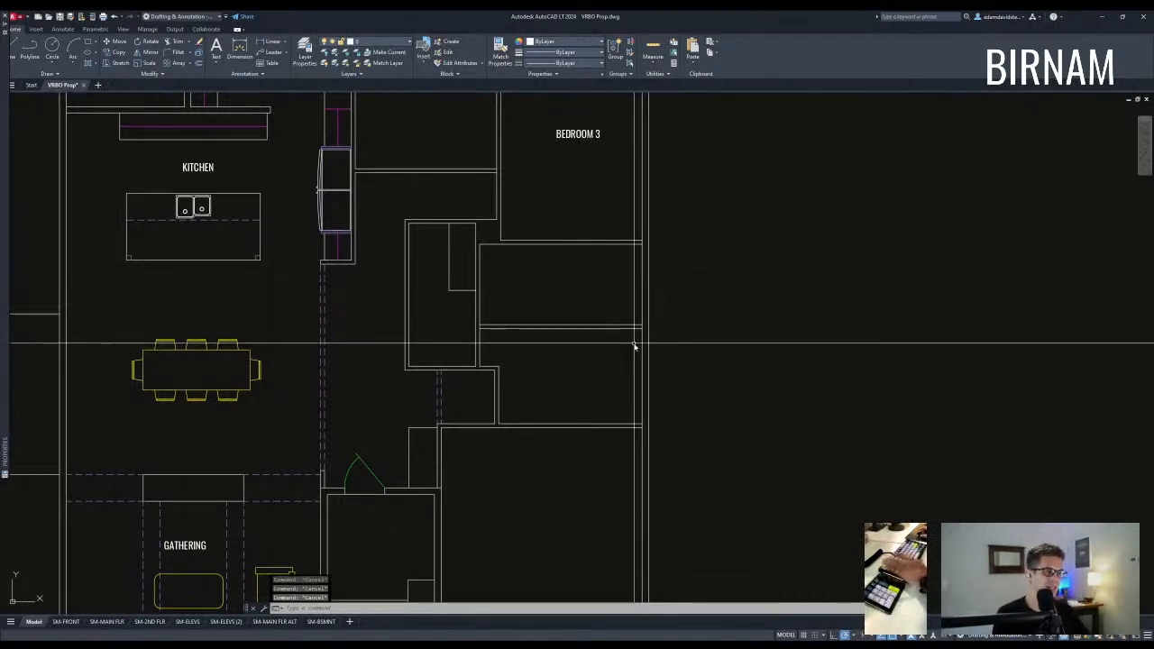
{"action": "type", "text": "ff"}
{"action": "key", "text": "Return"}
{"action": "type", "text": "4"}
{"action": "key", "text": "Return"}
{"action": "type", "text": "2"}
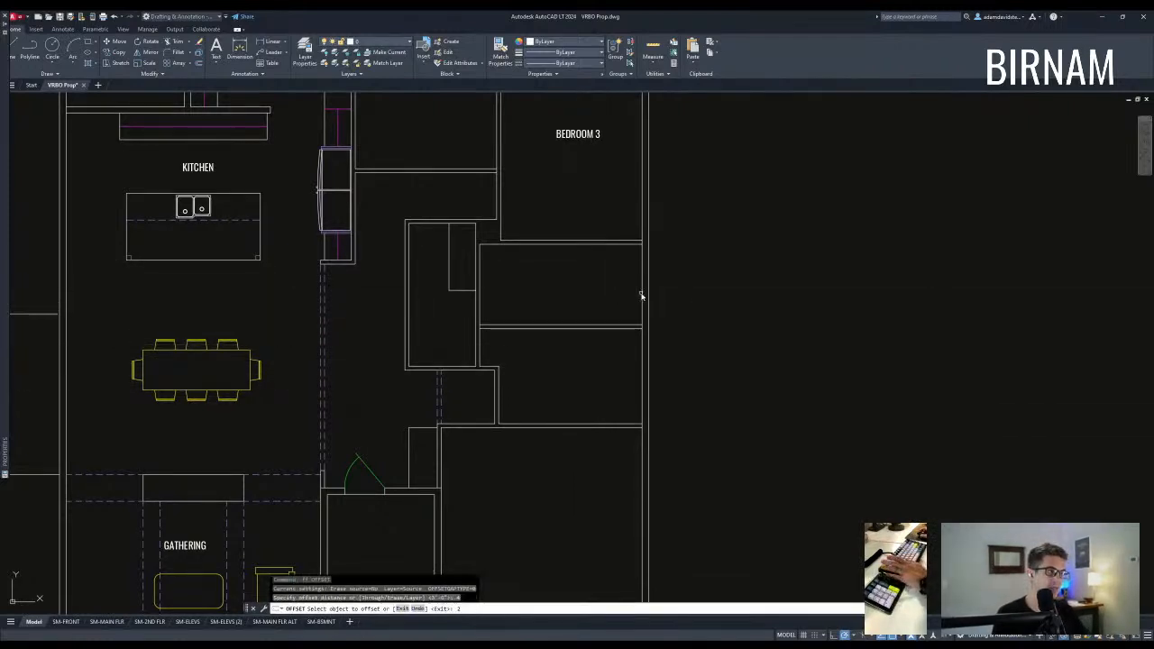
{"action": "key", "text": "Escape"}
{"action": "key", "text": "Escape"}
{"action": "scroll", "coordinate": [616, 292], "scroll_direction": "down", "scroll_amount": 5}
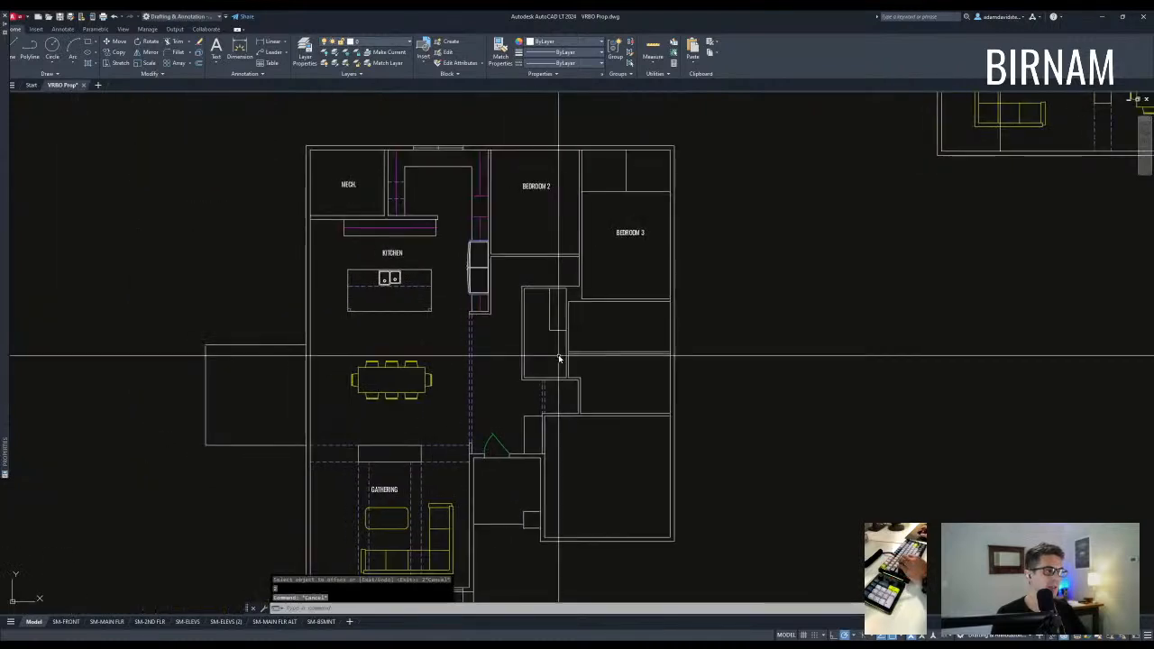
{"action": "middle_click_drag", "start_coordinate": [621, 284], "coordinate": [621, 300]}
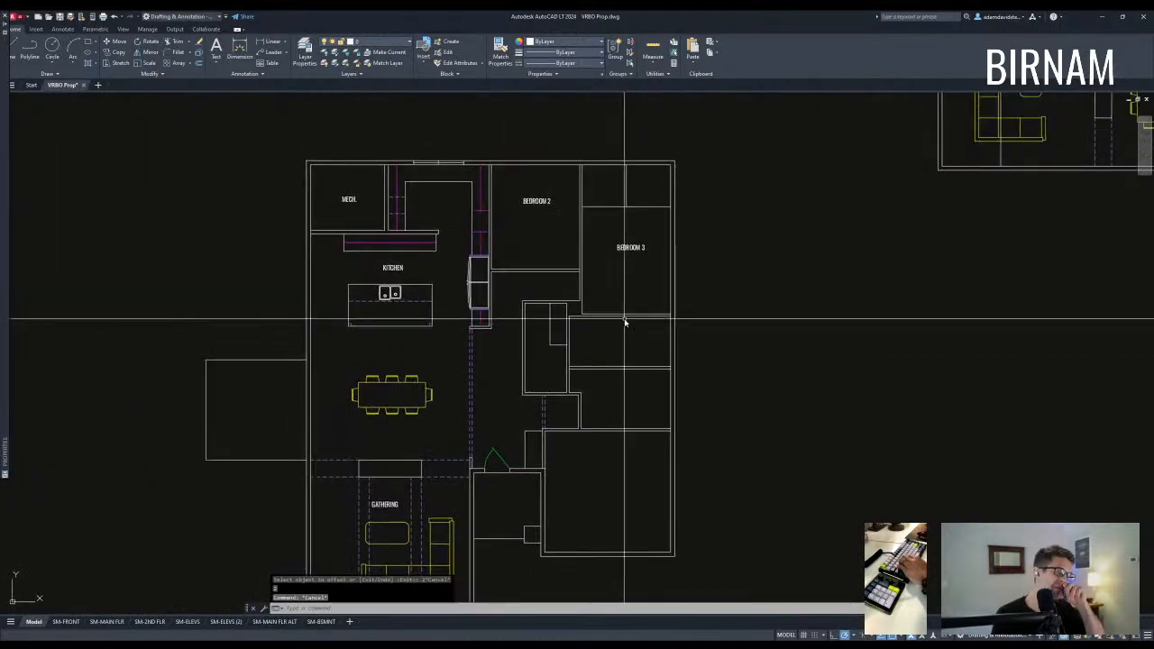
{"action": "key", "text": "Escape"}
{"action": "key", "text": "Escape"}
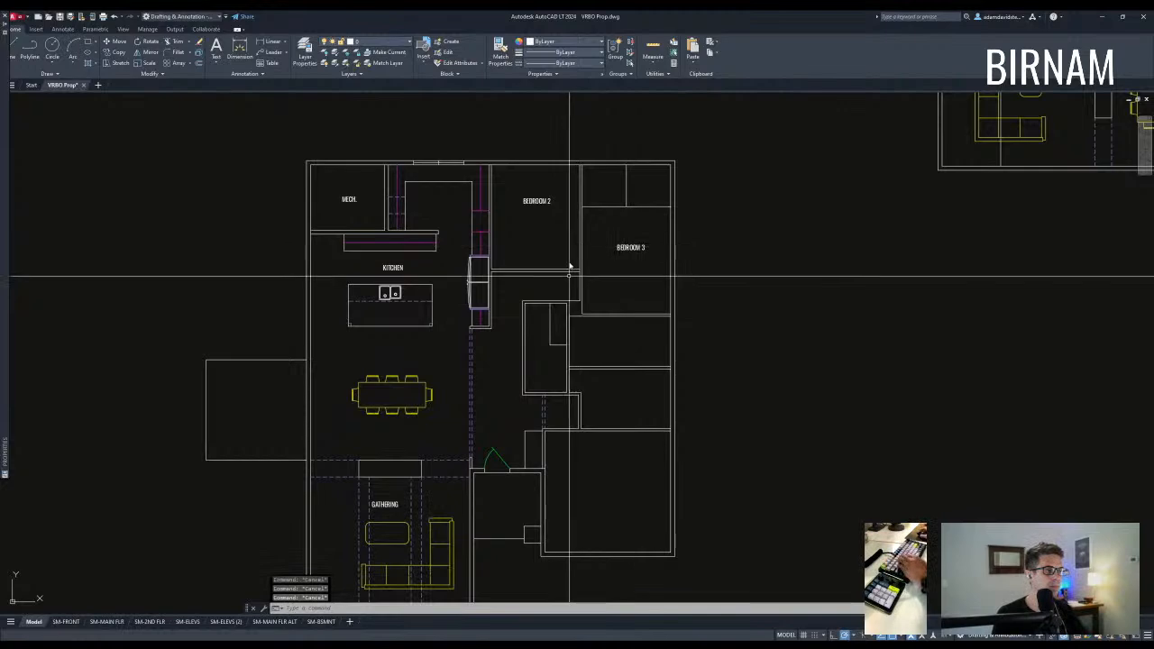
Copy the shower cross, toilet and one sink from the Red-Tail first-floor bathroom to the empty space beside the alternate plan.
{"action": "middle_click_drag", "start_coordinate": [579, 356], "coordinate": [593, 303]}
{"action": "scroll", "coordinate": [541, 362], "scroll_direction": "down", "scroll_amount": 5}
{"action": "mouse_move", "coordinate": [505, 348]}
{"action": "middle_mouse_down"}
{"action": "mouse_move", "coordinate": [644, 399]}
{"action": "mouse_move", "coordinate": [935, 389]}
{"action": "middle_mouse_up"}
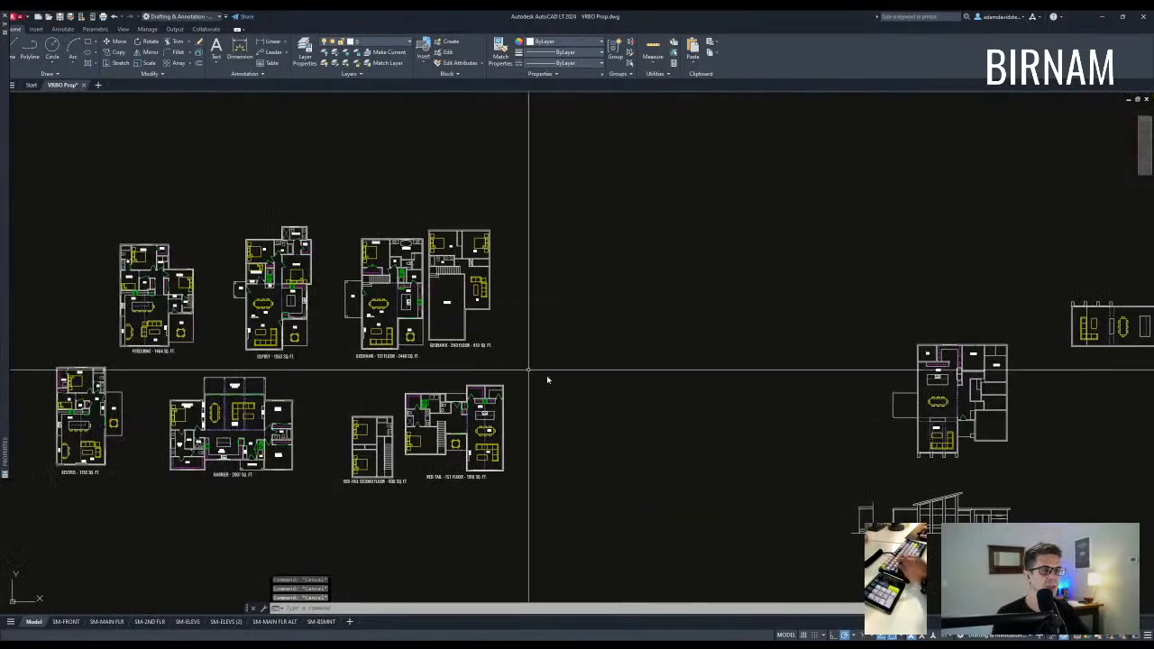
{"action": "scroll", "coordinate": [425, 413], "scroll_direction": "up", "scroll_amount": 6}
{"action": "scroll", "coordinate": [430, 427], "scroll_direction": "down", "scroll_amount": 5}
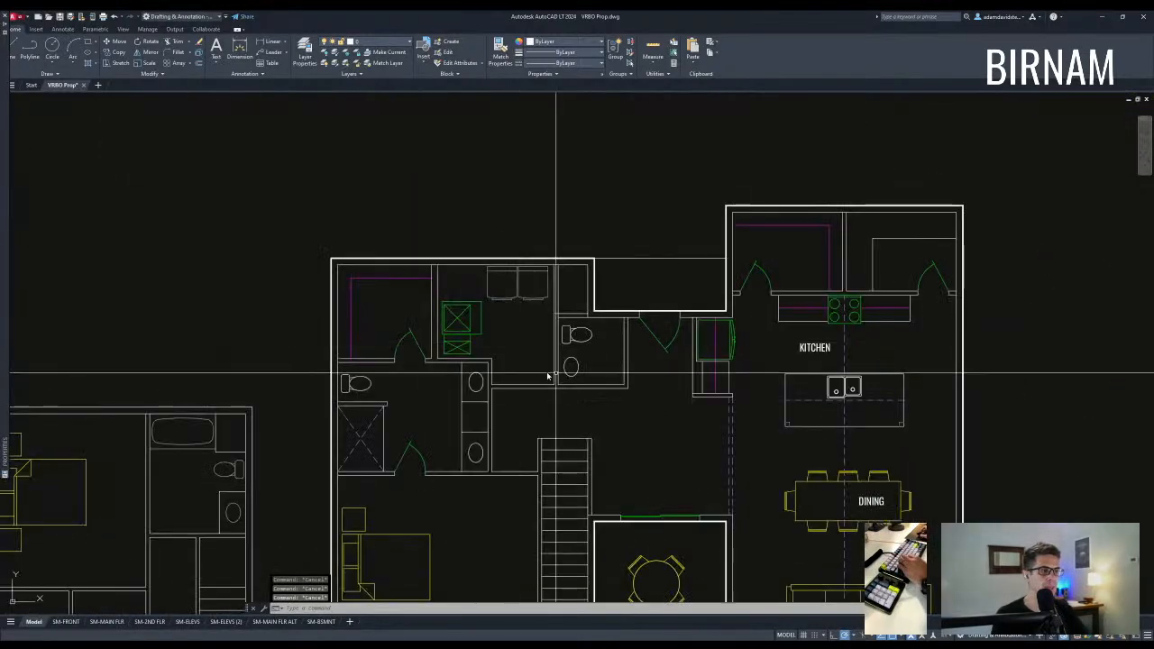
{"action": "middle_click_drag", "start_coordinate": [411, 408], "coordinate": [453, 389]}
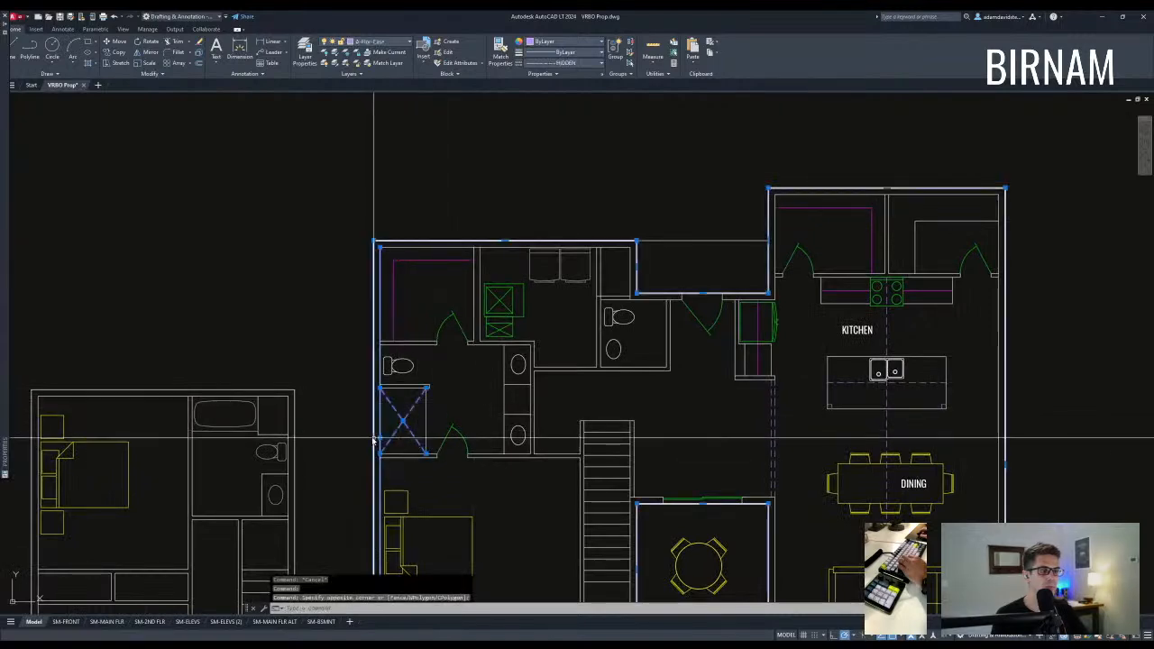
{"action": "left_click", "coordinate": [395, 400]}
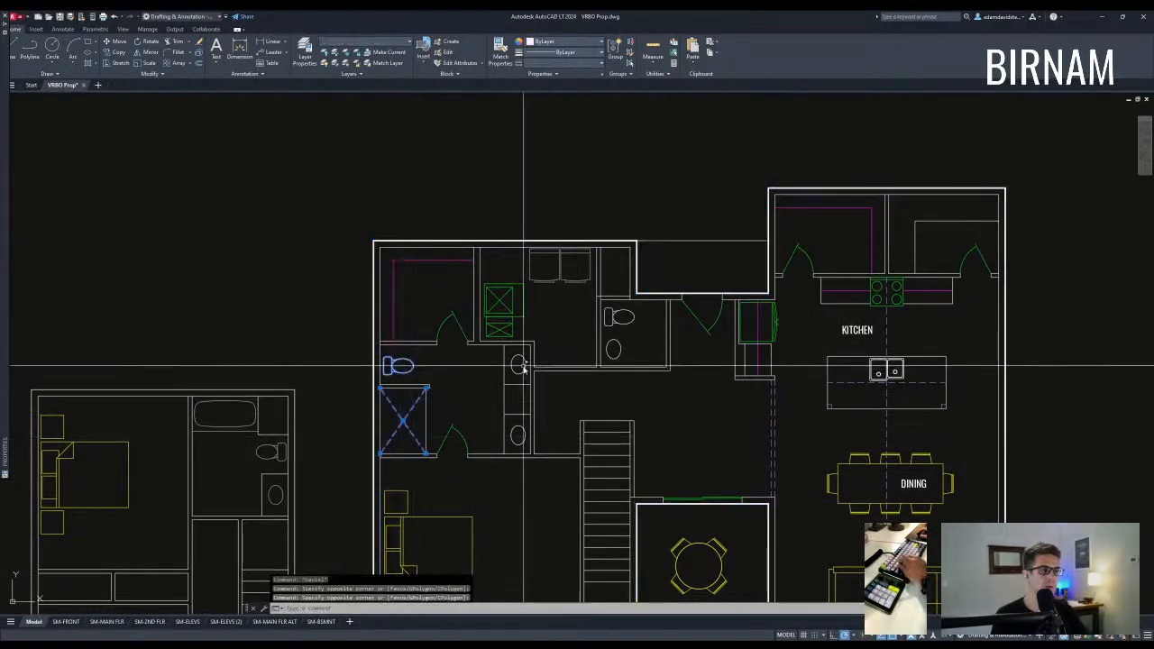
{"action": "type", "text": "co"}
{"action": "key", "text": "space"}
{"action": "left_click", "coordinate": [505, 386]}
{"action": "scroll", "coordinate": [717, 394], "scroll_direction": "down", "scroll_amount": 6}
{"action": "middle_click_drag", "start_coordinate": [1009, 387], "coordinate": [384, 348]}
{"action": "scroll", "coordinate": [523, 305], "scroll_direction": "up", "scroll_amount": 6}
{"action": "middle_click_drag", "start_coordinate": [543, 359], "coordinate": [500, 388]}
{"action": "scroll", "coordinate": [516, 379], "scroll_direction": "down", "scroll_amount": 4}
{"action": "left_click", "coordinate": [753, 381]}
{"action": "key", "text": "space"}
Move the copied sink from beside the alternate plan to the vanity in the small bathroom below Bedroom 2.
{"action": "left_click", "coordinate": [799, 412]}
{"action": "left_click", "coordinate": [750, 365]}
{"action": "type", "text": "v"}
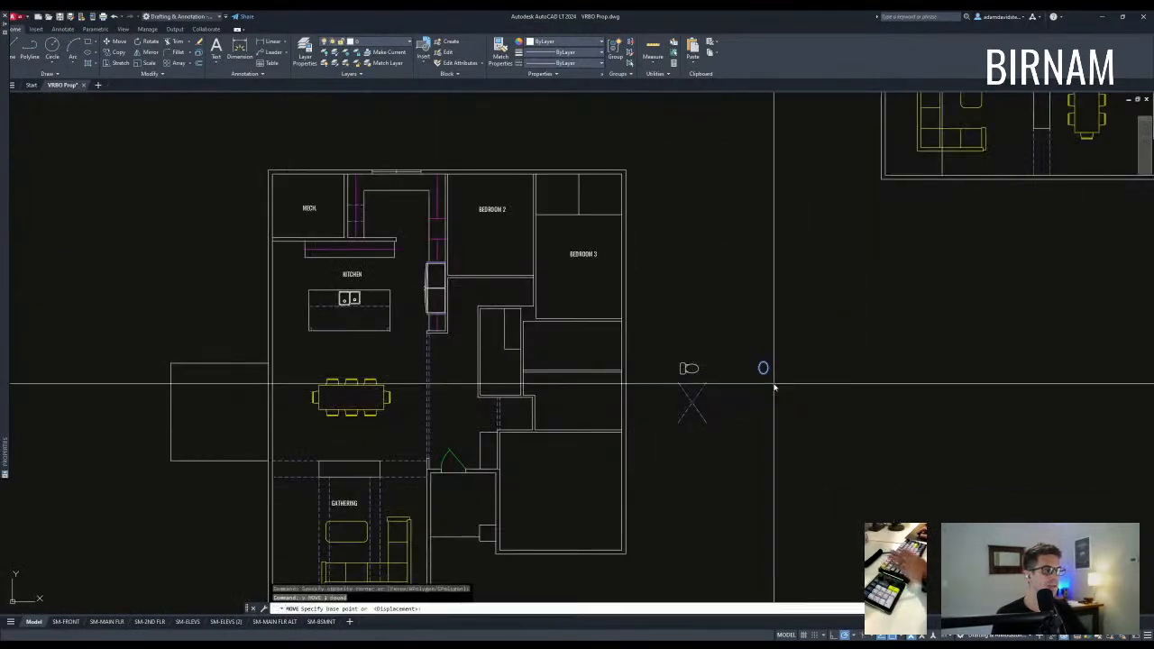
{"action": "left_click", "coordinate": [768, 375]}
{"action": "scroll", "coordinate": [510, 335], "scroll_direction": "up", "scroll_amount": 4}
{"action": "left_click", "coordinate": [477, 342]}
Centre the sink in the vanity's upper half using a temporary diagonal line drawn corner to corner.
{"action": "type", "text": "l"}
{"action": "key", "text": "space"}
{"action": "key", "text": "space"}
{"action": "left_click", "coordinate": [486, 335]}
{"action": "left_click", "coordinate": [475, 340]}
{"action": "type", "text": "v"}
{"action": "key", "text": "space"}
{"action": "left_click", "coordinate": [468, 333]}
{"action": "scroll", "coordinate": [468, 333], "scroll_direction": "down", "scroll_amount": 5}
{"action": "scroll", "coordinate": [477, 330], "scroll_direction": "up", "scroll_amount": 5}
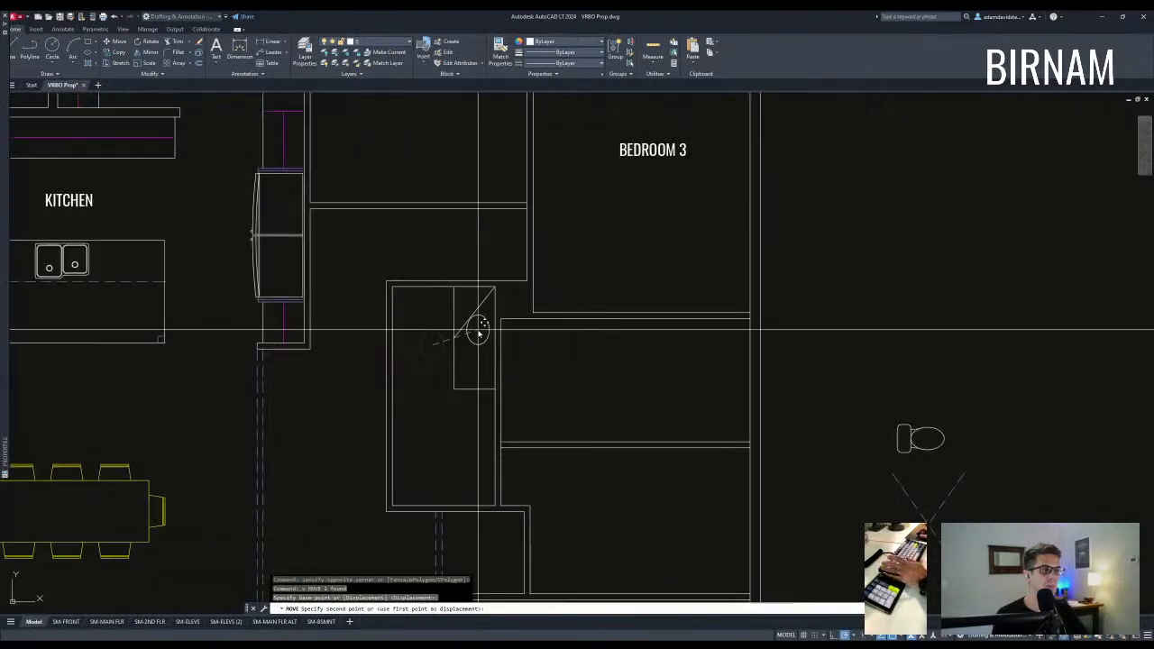
{"action": "left_click", "coordinate": [475, 320]}
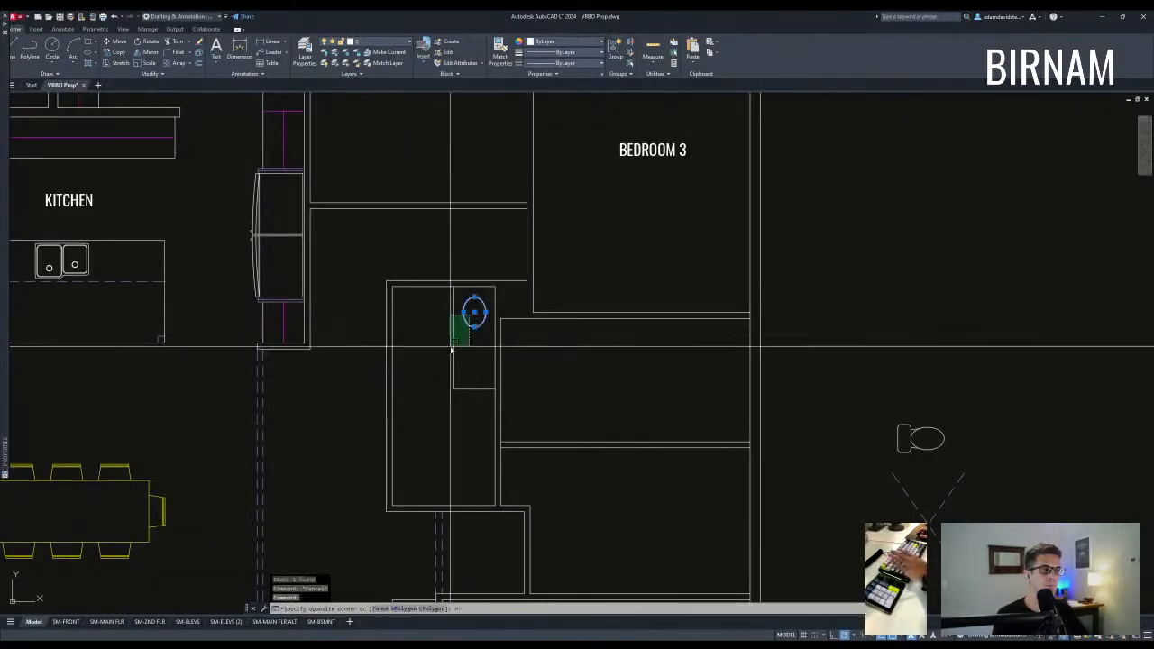
Mirror the sink about the vanity's horizontal midline to place a second sink in its lower half.
{"action": "left_click", "coordinate": [451, 351]}
{"action": "type", "text": "mi"}
{"action": "key", "text": "space"}
{"action": "left_click", "coordinate": [456, 339]}
{"action": "key", "text": "space"}
Rotate the copied toilet to face left and move it against the bathroom's right wall below the vanity.
{"action": "scroll", "coordinate": [478, 340], "scroll_direction": "down", "scroll_amount": 4}
{"action": "scroll", "coordinate": [580, 412], "scroll_direction": "up", "scroll_amount": 3}
{"action": "left_click", "coordinate": [727, 381]}
{"action": "type", "text": "ro"}
{"action": "key", "text": "space"}
{"action": "left_click", "coordinate": [724, 350]}
{"action": "left_click", "coordinate": [705, 349]}
{"action": "left_click_drag", "start_coordinate": [702, 302], "coordinate": [744, 332]}
{"action": "type", "text": "m"}
{"action": "key", "text": "space"}
{"action": "left_click", "coordinate": [724, 318]}
{"action": "scroll", "coordinate": [457, 369], "scroll_direction": "up", "scroll_amount": 2}
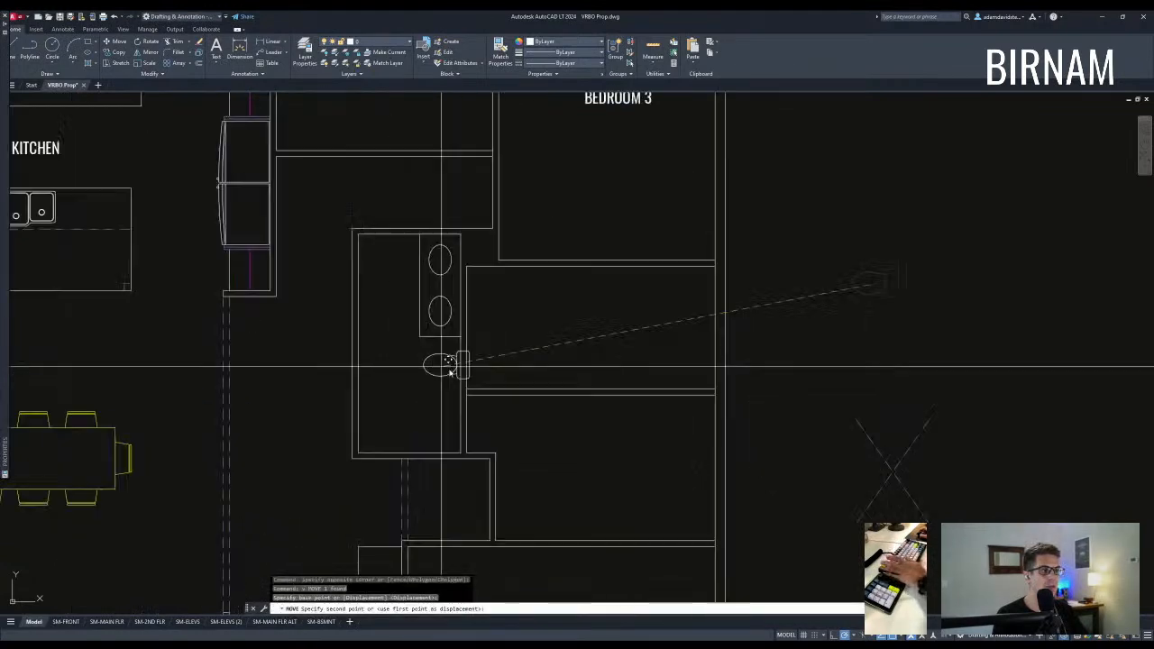
Offset the bathroom's lower wall line upward for the shower edge and centre the toilet between it and the vanity.
{"action": "scroll", "coordinate": [491, 416], "scroll_direction": "down", "scroll_amount": 2}
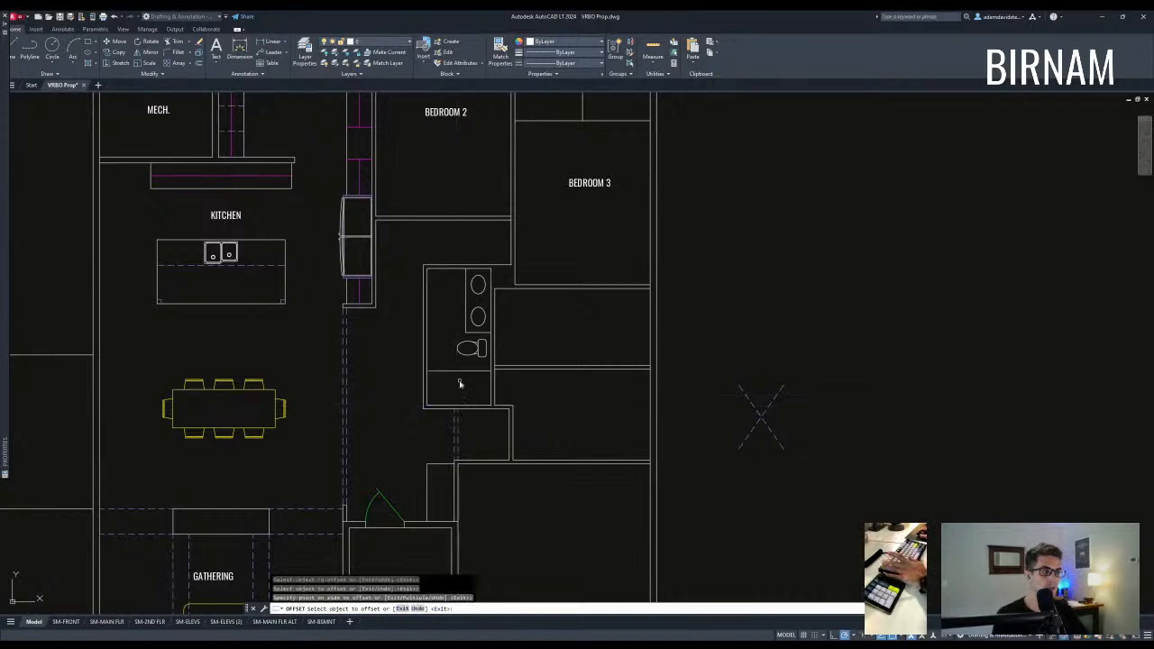
{"action": "key", "text": "Escape"}
{"action": "scroll", "coordinate": [459, 379], "scroll_direction": "up", "scroll_amount": 3}
{"action": "left_click_drag", "start_coordinate": [539, 370], "coordinate": [451, 316]}
{"action": "type", "text": "m"}
{"action": "key", "text": "space"}
{"action": "left_click", "coordinate": [429, 294]}
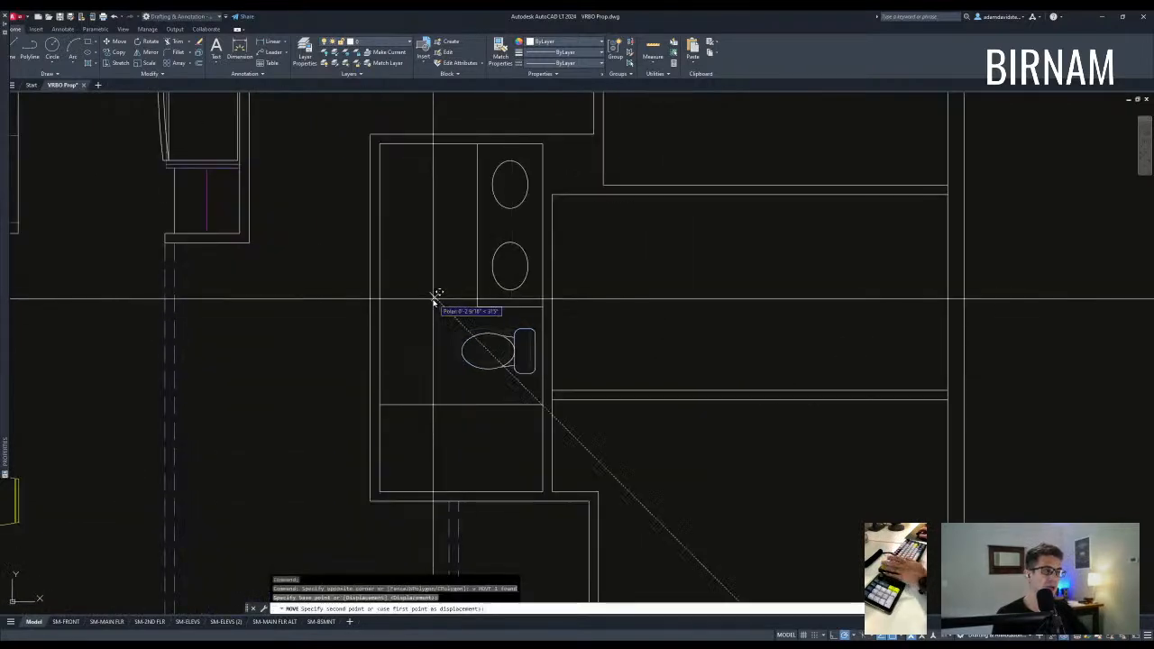
{"action": "key", "text": "Escape"}
{"action": "key", "text": "Escape"}
Move the dashed shower cross into the upper right corner of the room above the lower bedroom.
{"action": "scroll", "coordinate": [565, 363], "scroll_direction": "down", "scroll_amount": 4}
{"action": "left_click", "coordinate": [706, 342]}
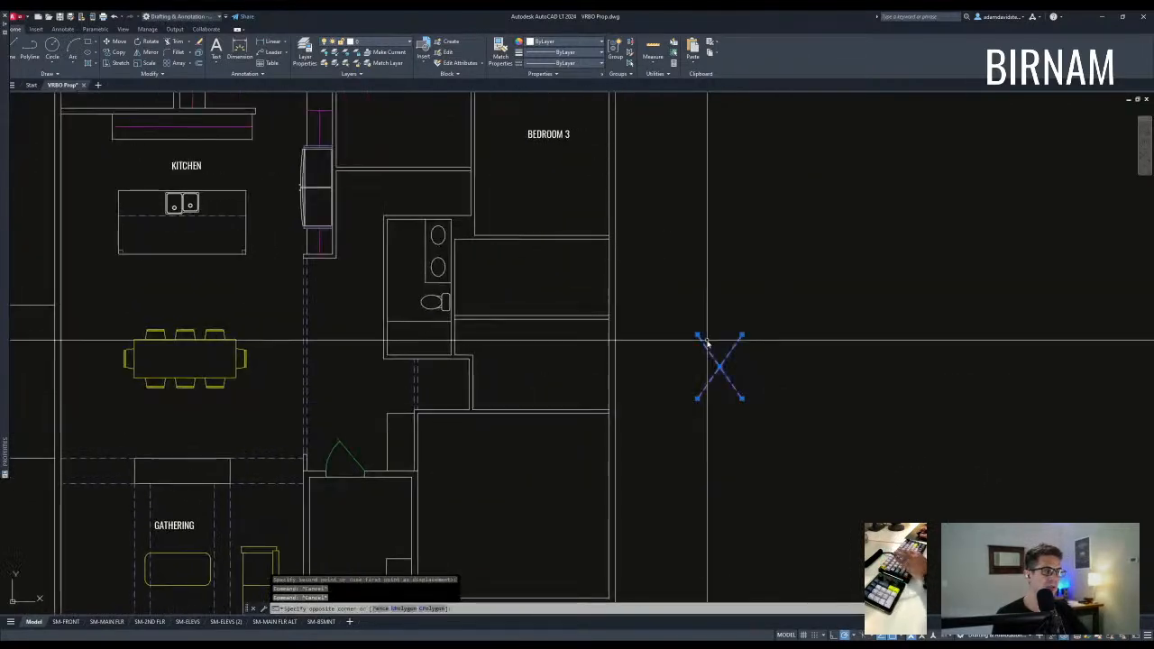
{"action": "type", "text": "m"}
{"action": "key", "text": "space"}
{"action": "left_click", "coordinate": [741, 336]}
{"action": "left_click", "coordinate": [608, 322]}
{"action": "key", "text": "Escape"}
{"action": "middle_click_drag", "start_coordinate": [537, 367], "coordinate": [541, 372]}
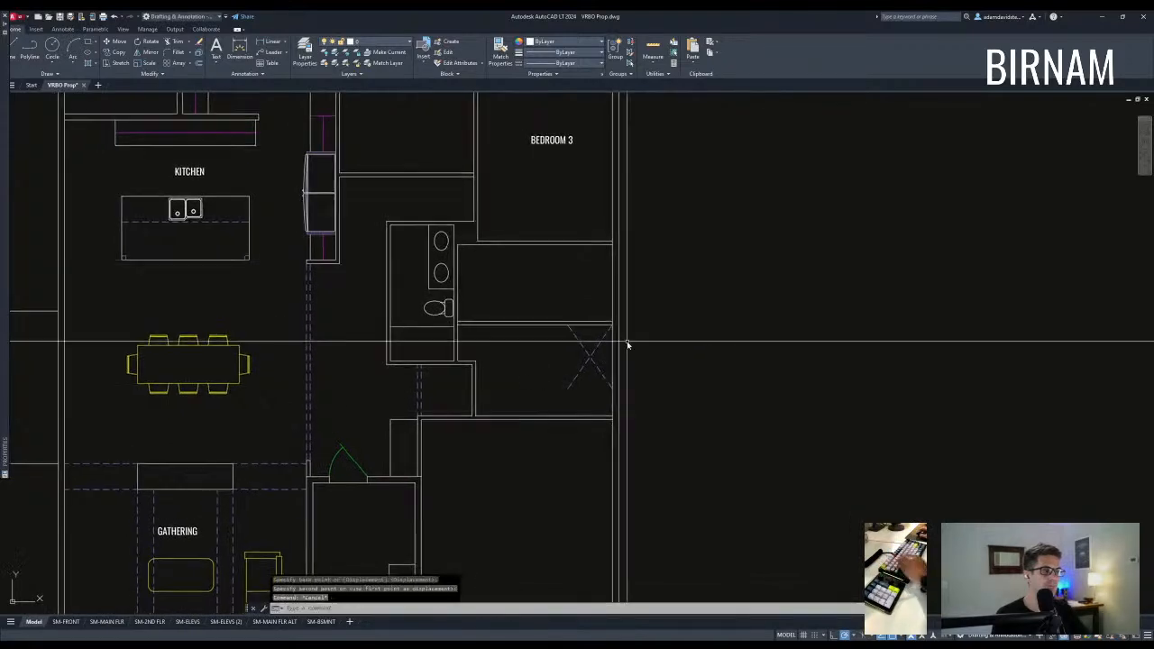
Move the shower cross and the partition directly above it up 12 inches.
{"action": "left_click", "coordinate": [605, 392]}
{"action": "left_click", "coordinate": [575, 312]}
{"action": "type", "text": "m"}
{"action": "key", "text": "space"}
{"action": "left_click", "coordinate": [672, 314]}
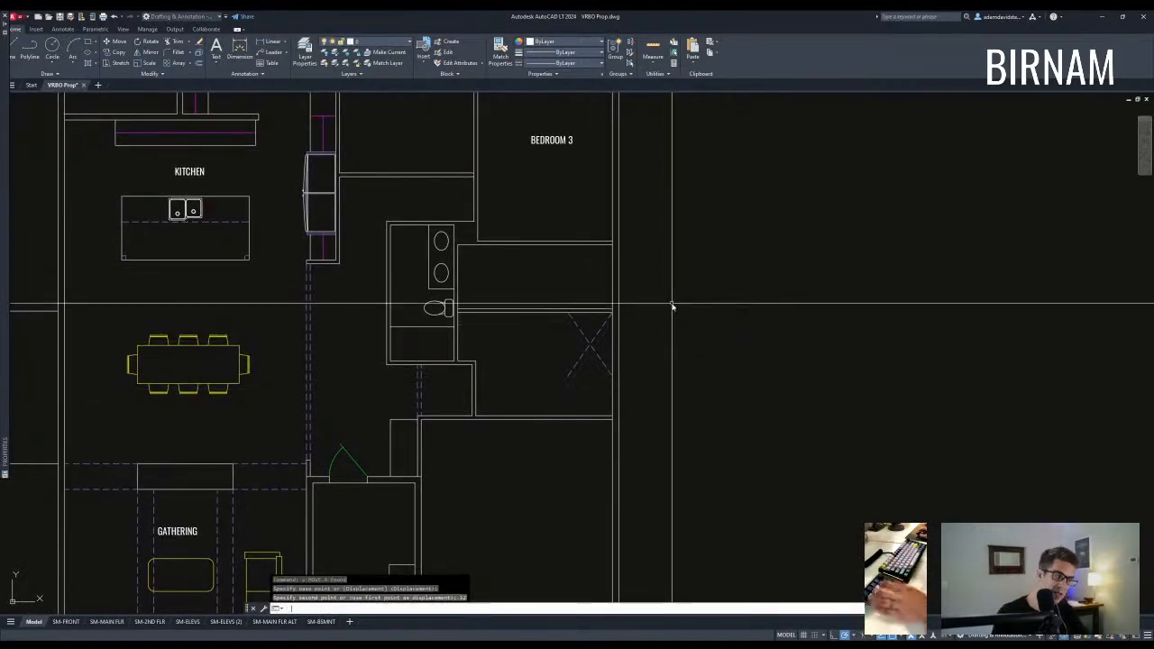
{"action": "key", "text": "Escape"}
Stretch the lower end of the shower cross down to the partition above the lower bedroom.
{"action": "scroll", "coordinate": [604, 396], "scroll_direction": "up", "scroll_amount": 2}
{"action": "type", "text": "l"}
{"action": "key", "text": "space"}
{"action": "key", "text": "Escape"}
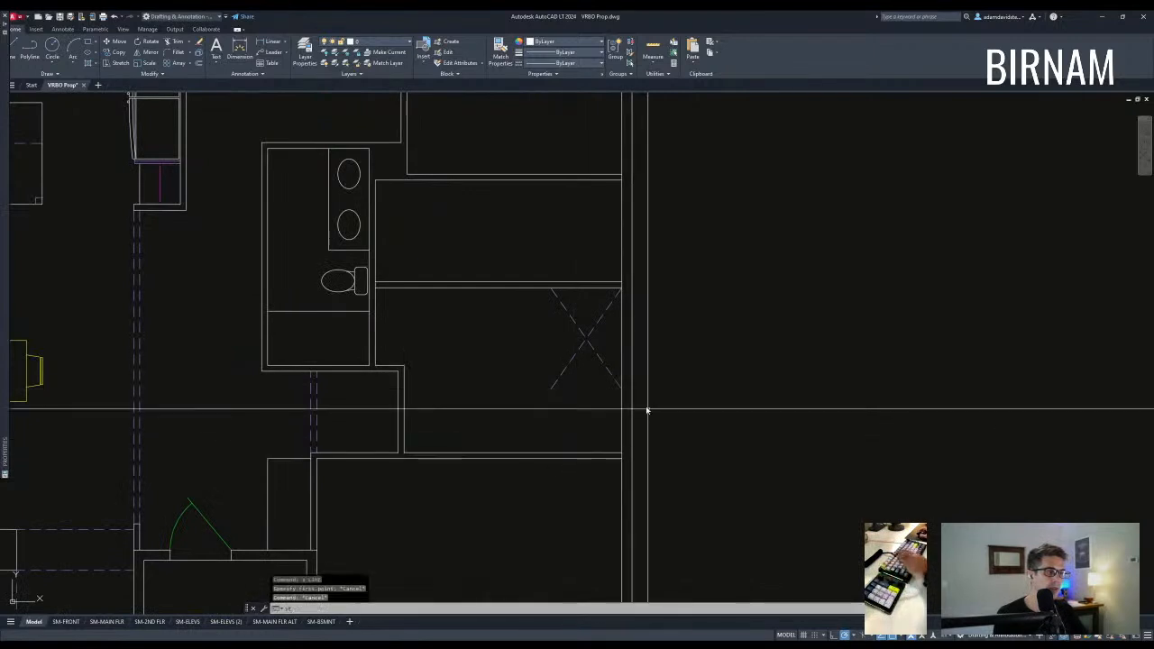
{"action": "type", "text": "s"}
{"action": "key", "text": "space"}
{"action": "left_click", "coordinate": [688, 420]}
{"action": "left_click", "coordinate": [546, 381]}
{"action": "key", "text": "space"}
{"action": "left_click", "coordinate": [549, 393]}
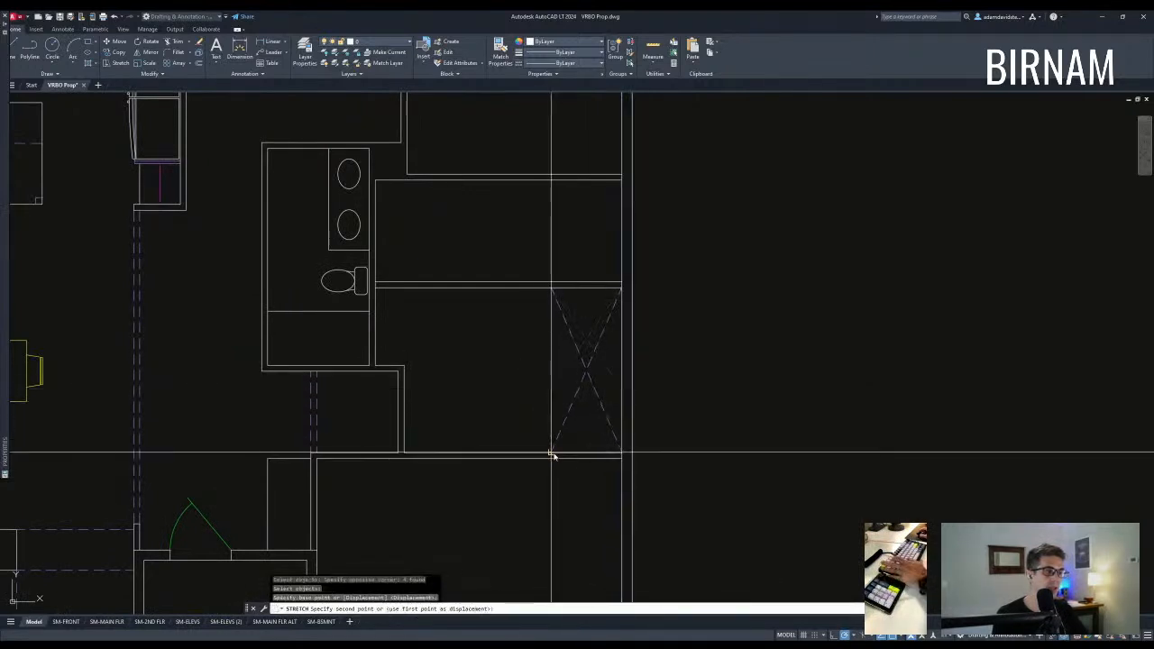
{"action": "left_click", "coordinate": [551, 453]}
Draw a vertical line along the shower cross's left edge and offset it 3.5 inches to form a wall.
{"action": "type", "text": "l"}
{"action": "key", "text": "space"}
{"action": "key", "text": "Escape"}
{"action": "key", "text": "Escape"}
{"action": "middle_click_drag", "start_coordinate": [574, 413], "coordinate": [579, 405]}
{"action": "key", "text": "Escape"}
{"action": "key", "text": "Escape"}
{"action": "type", "text": "o"}
{"action": "key", "text": "space"}
{"action": "type", "text": "3.5"}
{"action": "key", "text": "space"}
{"action": "left_click", "coordinate": [562, 350]}
{"action": "left_click", "coordinate": [526, 356]}
{"action": "key", "text": "Escape"}
Copy the small bathroom's toilet into the adjoining room with the shower cross.
{"action": "left_click_drag", "start_coordinate": [467, 386], "coordinate": [591, 406]}
{"action": "left_click", "coordinate": [487, 293]}
{"action": "type", "text": "co"}
{"action": "key", "text": "space"}
{"action": "left_click", "coordinate": [495, 303]}
{"action": "left_click", "coordinate": [561, 353]}
{"action": "key", "text": "Escape"}
Rotate the new toilet to face right and place it against the left wall of the room with the shower.
{"action": "left_click", "coordinate": [545, 341]}
{"action": "type", "text": "ro"}
{"action": "key", "text": "space"}
{"action": "left_click", "coordinate": [566, 341]}
{"action": "left_click", "coordinate": [524, 344]}
{"action": "left_click", "coordinate": [595, 359]}
{"action": "left_click", "coordinate": [595, 351]}
{"action": "type", "text": "m"}
{"action": "key", "text": "space"}
{"action": "left_click", "coordinate": [602, 354]}
{"action": "left_click", "coordinate": [532, 341]}
{"action": "key", "text": "Escape"}
{"action": "key", "text": "Escape"}
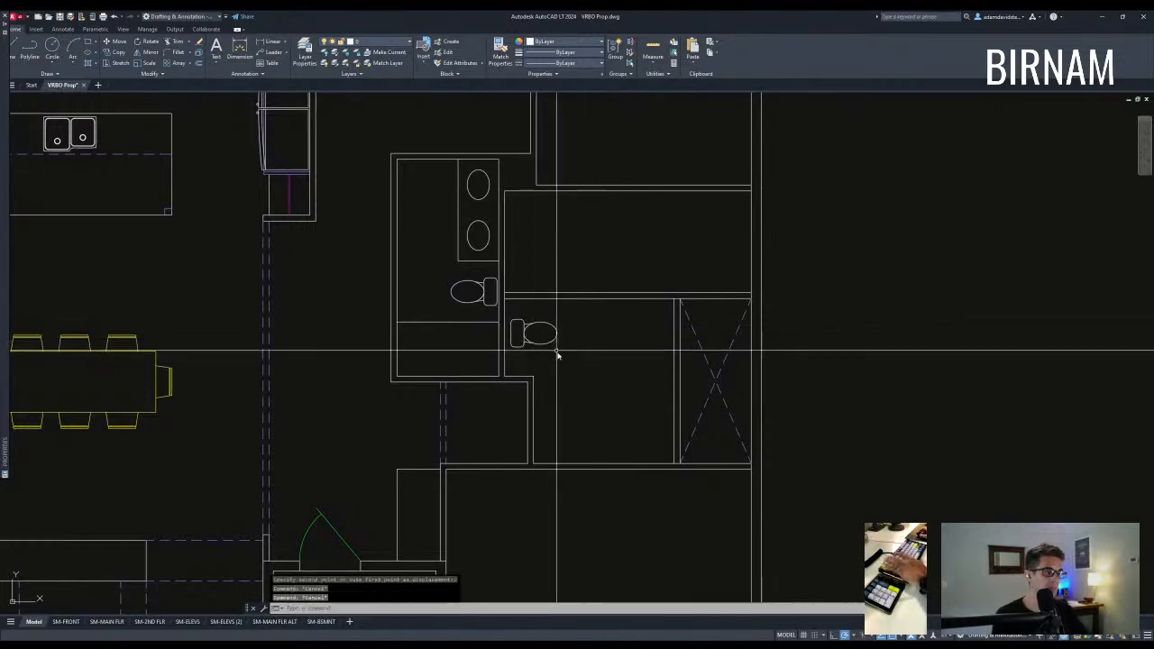
Offset the partition above the new toilet to below it, and offset that line 3.5 inches for wall thickness.
{"action": "middle_click_drag", "start_coordinate": [557, 353], "coordinate": [545, 342]}
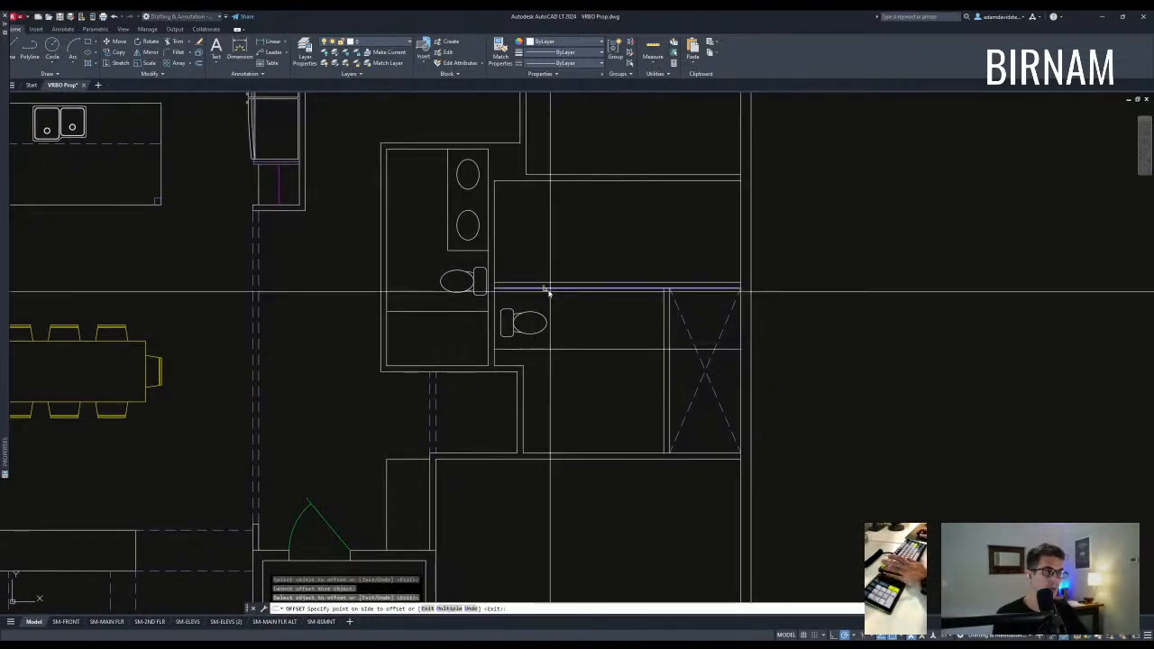
{"action": "key", "text": "Escape"}
{"action": "middle_click_drag", "start_coordinate": [579, 404], "coordinate": [535, 384]}
{"action": "type", "text": "o"}
{"action": "key", "text": "space"}
{"action": "type", "text": "3.5"}
{"action": "key", "text": "space"}
{"action": "left_click", "coordinate": [533, 339]}
{"action": "left_click", "coordinate": [533, 342]}
{"action": "key", "text": "Escape"}
{"action": "key", "text": "Escape"}
Measure the distance between the new wall below the toilet and the partition above the lower bedroom.
{"action": "type", "text": "dd"}
{"action": "key", "text": "space"}
{"action": "left_click", "coordinate": [507, 430]}
{"action": "left_click", "coordinate": [511, 334]}
{"action": "key", "text": "Escape"}
{"action": "key", "text": "Escape"}
Erase both lines of the old partition above the new toilet and the shower cross.
{"action": "middle_click_drag", "start_coordinate": [585, 356], "coordinate": [577, 402]}
{"action": "left_click", "coordinate": [631, 334]}
{"action": "left_click", "coordinate": [600, 279]}
{"action": "type", "text": "e"}
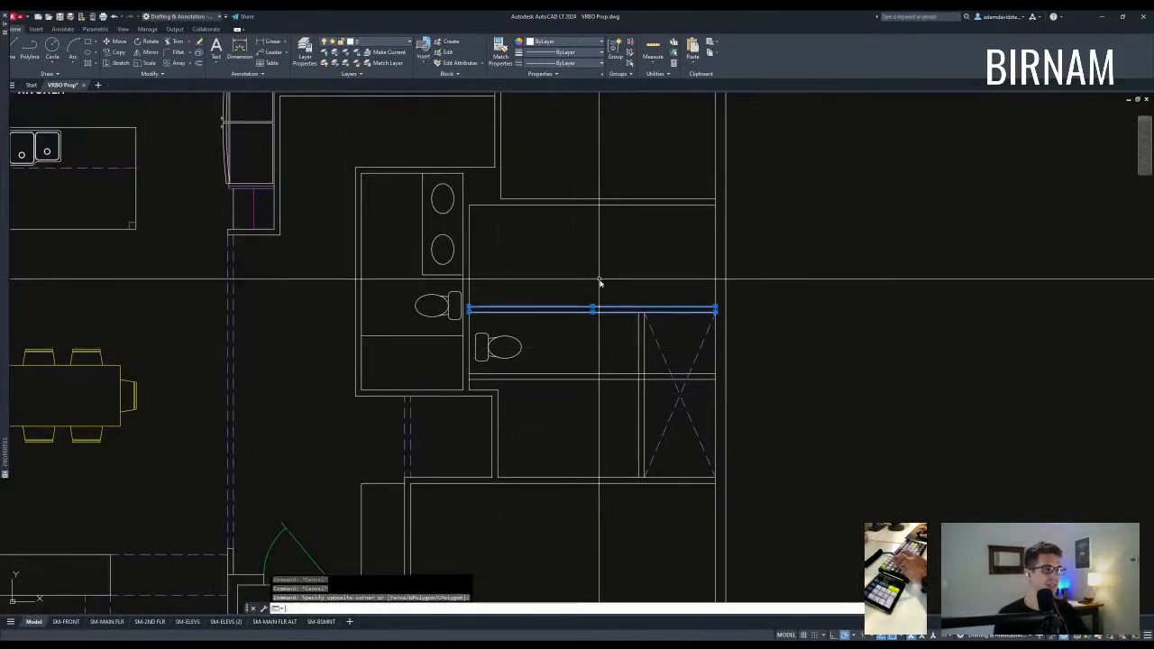
{"action": "key", "text": "space"}
{"action": "key", "text": "Escape"}
Measure from the lower bedroom's bottom wall up to the partition below Bedroom 3.
{"action": "middle_click_drag", "start_coordinate": [615, 365], "coordinate": [602, 394]}
{"action": "scroll", "coordinate": [597, 390], "scroll_direction": "down", "scroll_amount": 2}
{"action": "type", "text": "di"}
{"action": "key", "text": "space"}
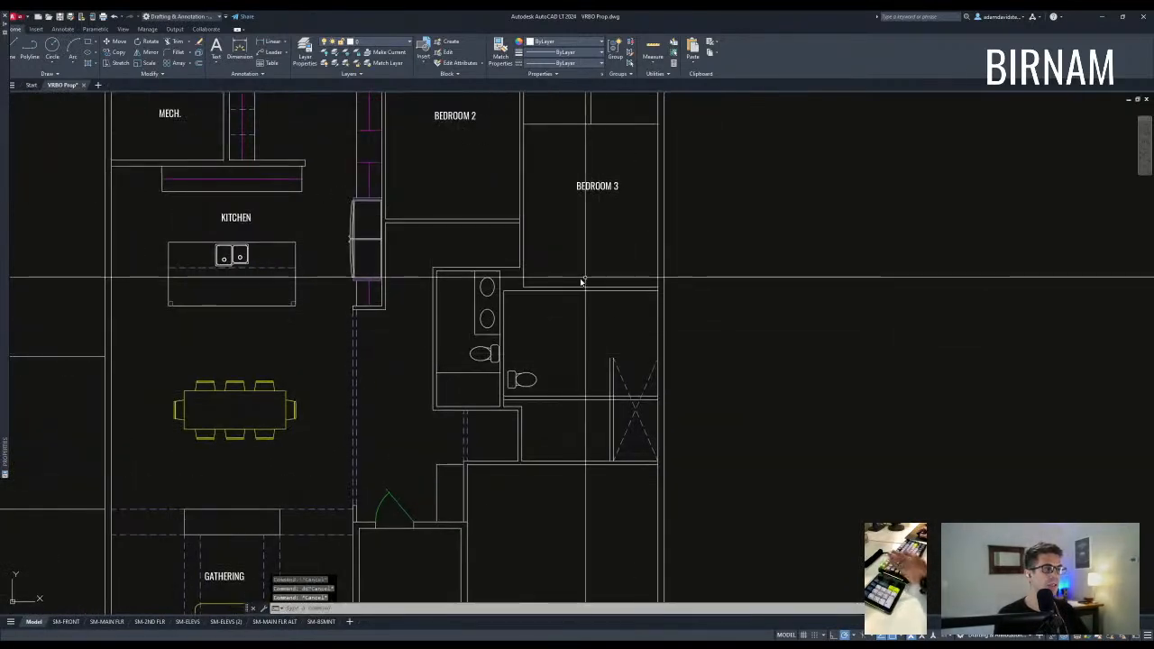
{"action": "scroll", "coordinate": [587, 333], "scroll_direction": "down", "scroll_amount": 2}
{"action": "left_click", "coordinate": [624, 503]}
{"action": "left_click", "coordinate": [620, 278]}
{"action": "type", "text": "di"}
{"action": "key", "text": "space"}
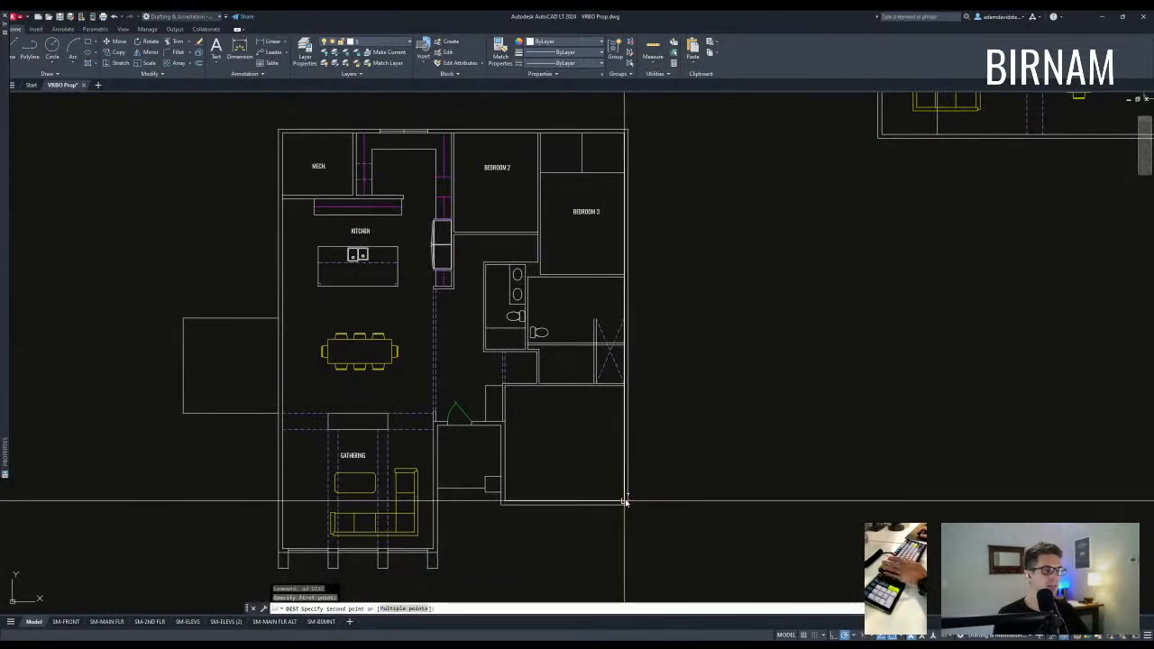
{"action": "key", "text": "Escape"}
{"action": "key", "text": "Escape"}
Erase both partition lines below Bedroom 3 and measure the lower bedroom's depth along its right wall.
{"action": "middle_click_drag", "start_coordinate": [601, 289], "coordinate": [608, 313]}
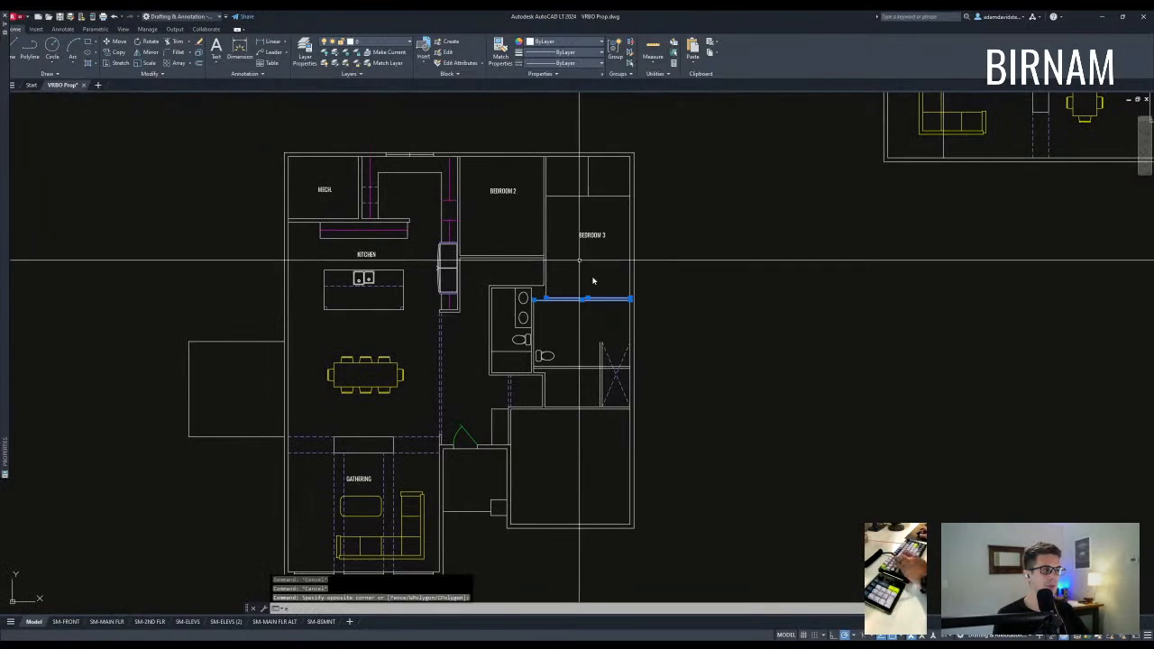
{"action": "type", "text": "di"}
{"action": "key", "text": "space"}
{"action": "scroll", "coordinate": [668, 402], "scroll_direction": "up", "scroll_amount": 2}
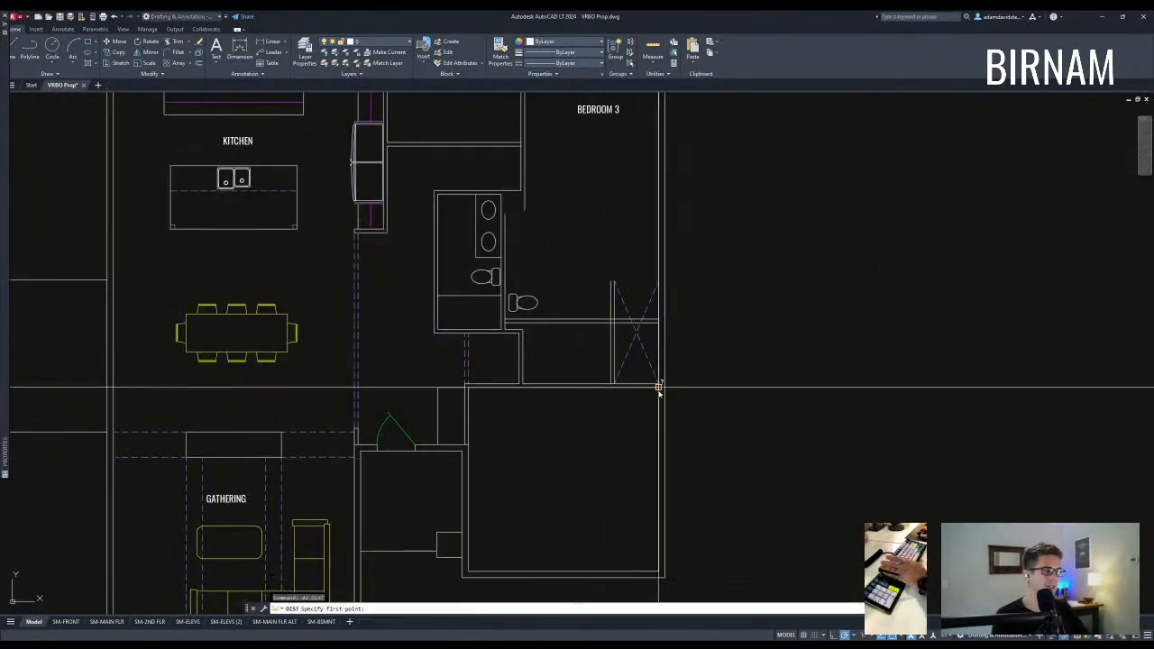
{"action": "left_click", "coordinate": [658, 572]}
{"action": "middle_click_drag", "start_coordinate": [652, 562], "coordinate": [667, 565]}
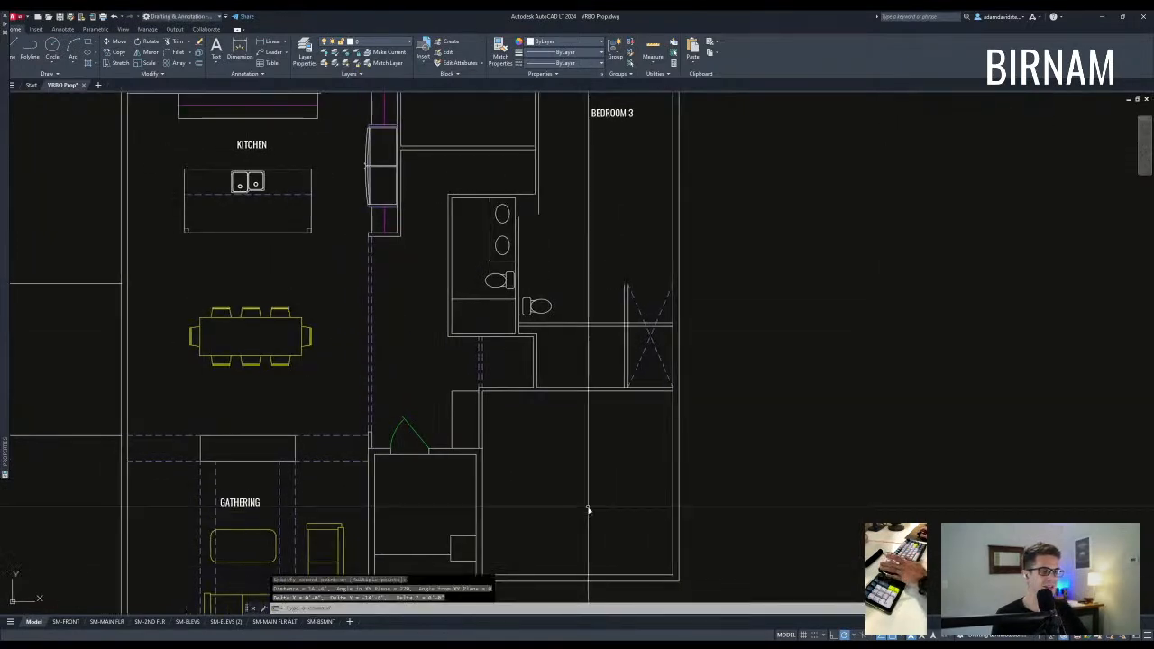
Measure the depth of the narrow space between the lower bedroom's upper partition and the wall below the toilet.
{"action": "key", "text": "Escape"}
{"action": "key", "text": "Escape"}
{"action": "type", "text": "dd"}
{"action": "key", "text": "space"}
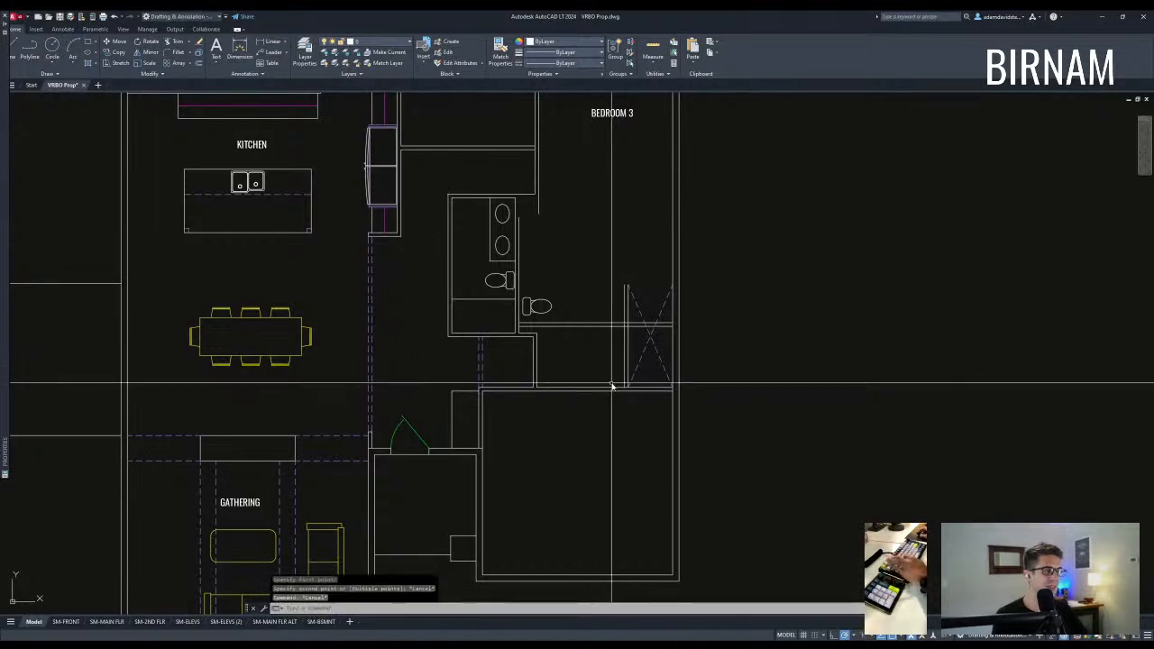
{"action": "left_click", "coordinate": [606, 326]}
{"action": "middle_click_drag", "start_coordinate": [606, 331], "coordinate": [608, 379]}
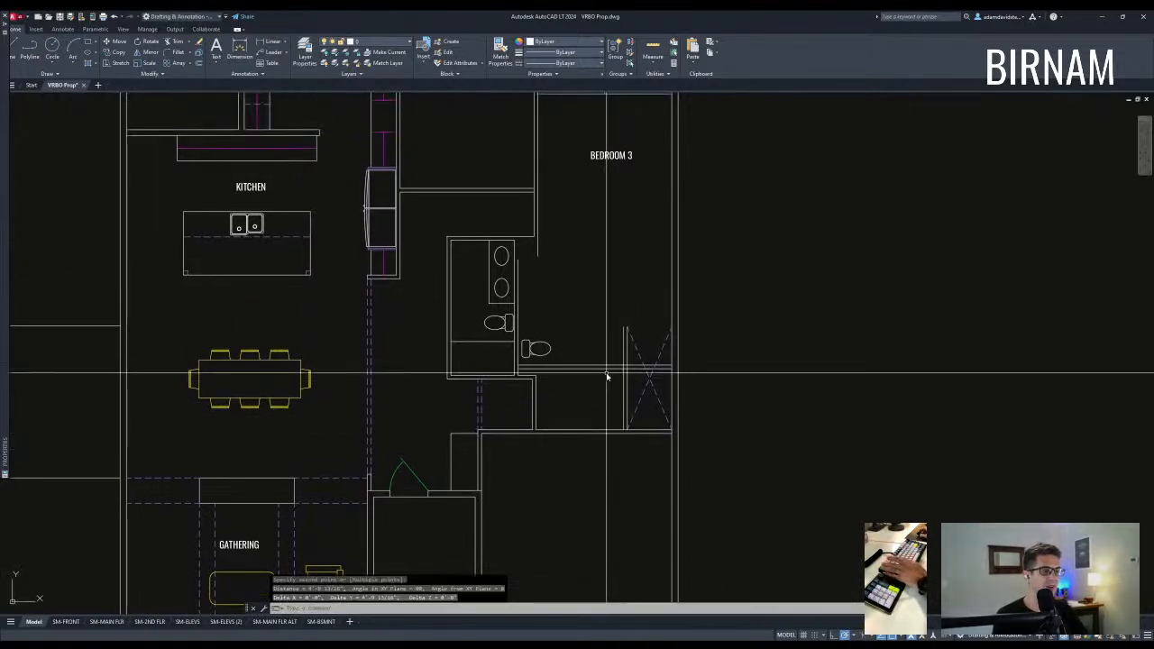
Remove the horizontal partition lines below the new toilet and measure the short wall segment beneath them.
{"action": "key", "text": "Escape"}
{"action": "key", "text": "Escape"}
{"action": "scroll", "coordinate": [613, 386], "scroll_direction": "up", "scroll_amount": 2}
{"action": "type", "text": "dd"}
{"action": "key", "text": "space"}
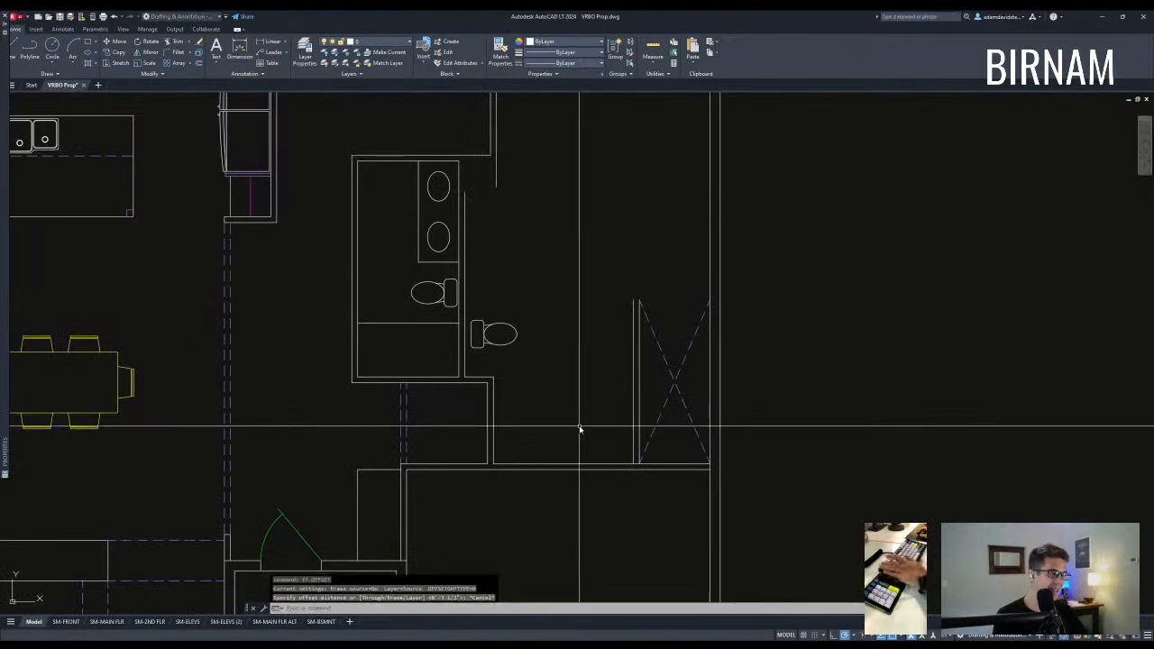
{"action": "scroll", "coordinate": [582, 424], "scroll_direction": "down", "scroll_amount": 2}
{"action": "left_click", "coordinate": [523, 443]}
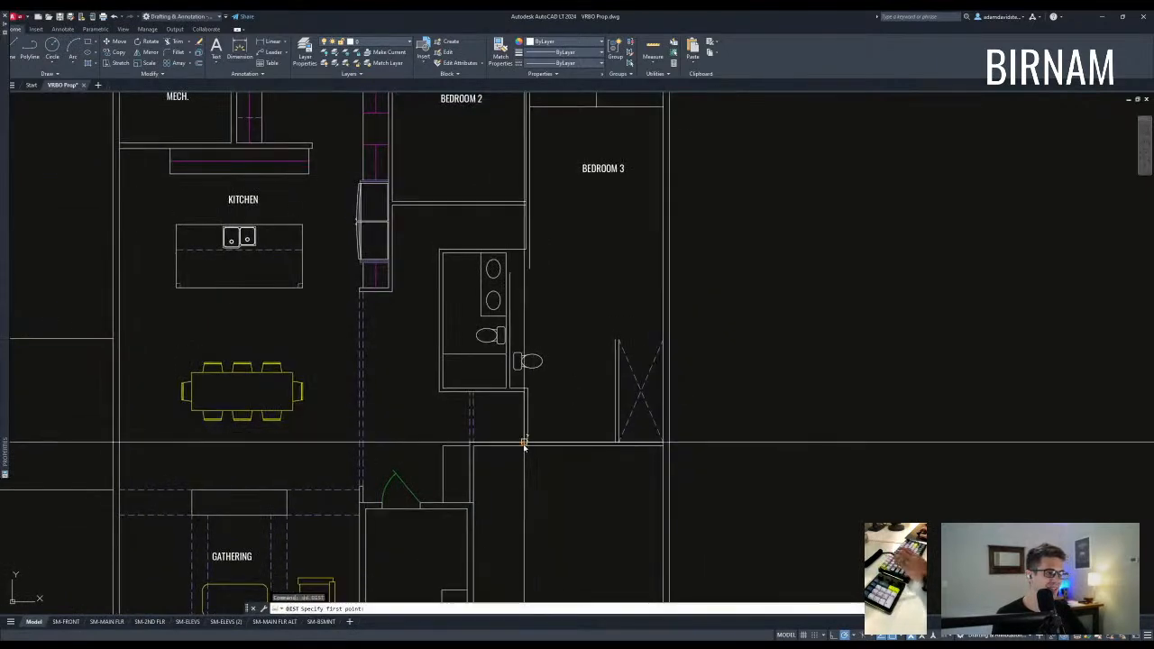
{"action": "left_click", "coordinate": [525, 392]}
{"action": "key", "text": "Escape"}
{"action": "key", "text": "Escape"}
Measure the existing bathroom's interior length along the wall behind its vanity and toilet.
{"action": "middle_click_drag", "start_coordinate": [511, 425], "coordinate": [520, 407]}
{"action": "type", "text": "dd"}
{"action": "key", "text": "space"}
{"action": "left_click", "coordinate": [515, 366]}
{"action": "left_click", "coordinate": [515, 240]}
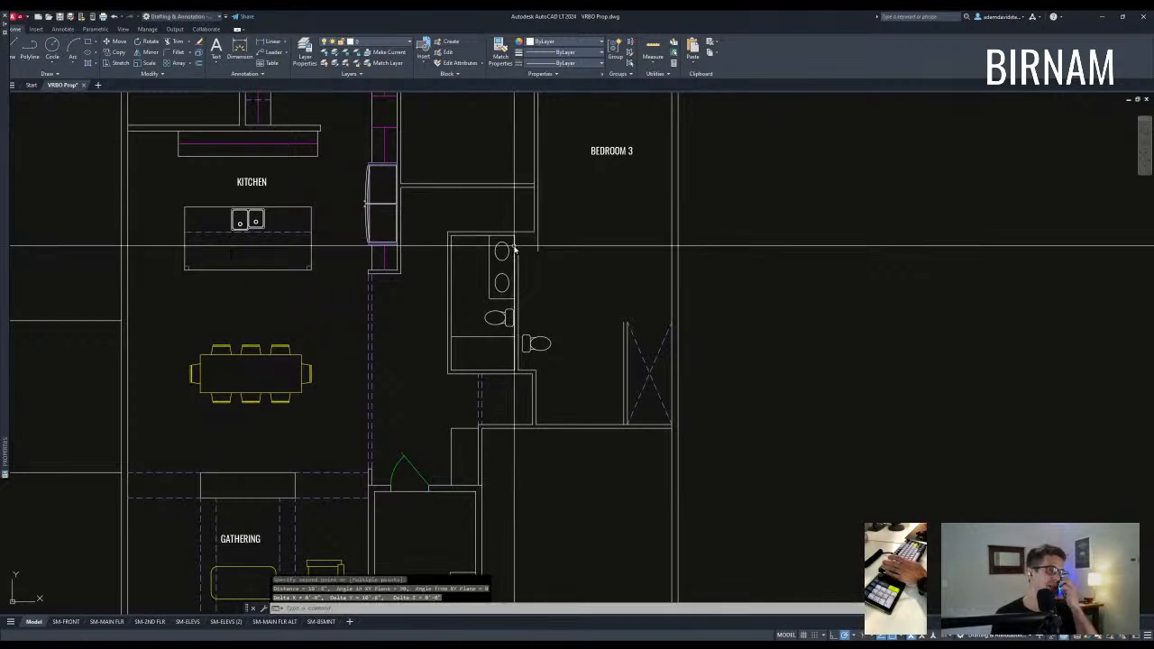
{"action": "key", "text": "Escape"}
{"action": "key", "text": "Escape"}
{"action": "key", "text": "Escape"}
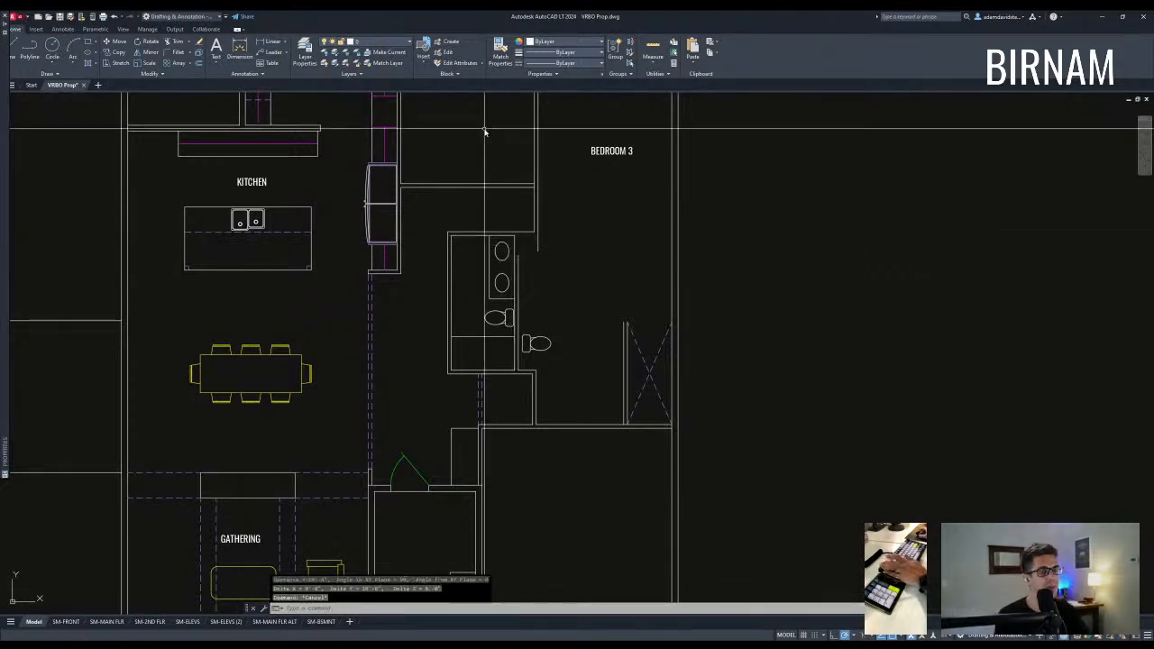
{"action": "scroll", "coordinate": [537, 362], "scroll_direction": "down", "scroll_amount": 2}
{"action": "scroll", "coordinate": [579, 339], "scroll_direction": "up", "scroll_amount": 2}
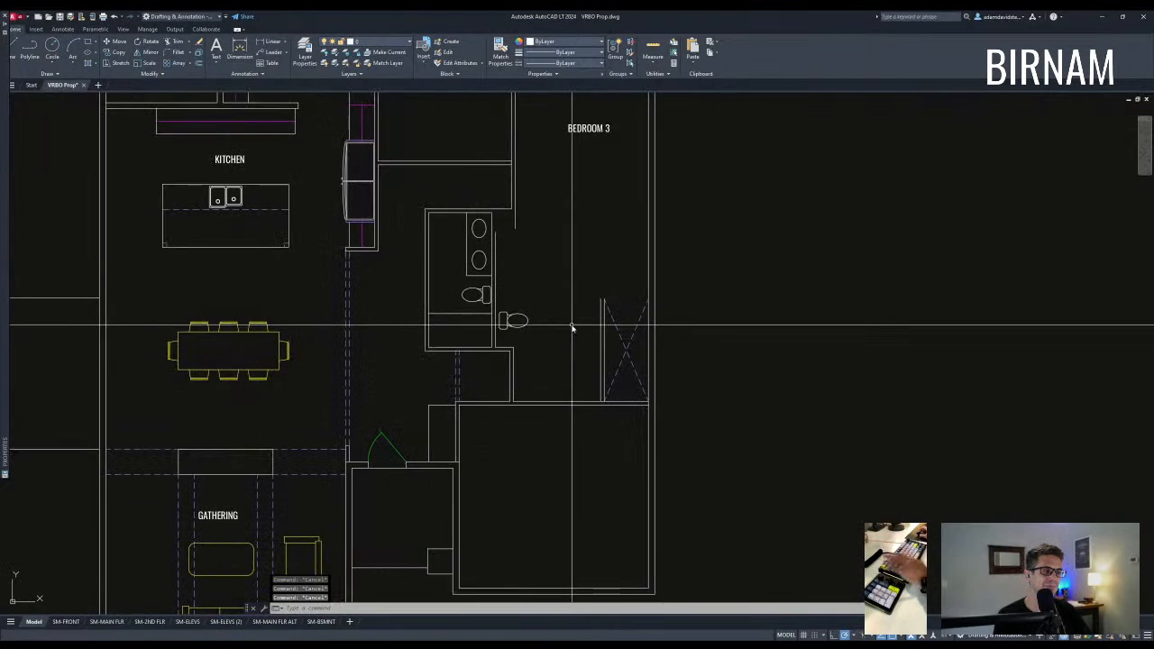
Erase the outer line of the shower's wall facing the new toilet.
{"action": "scroll", "coordinate": [592, 315], "scroll_direction": "up", "scroll_amount": 2}
{"action": "type", "text": "l"}
{"action": "key", "text": "space"}
{"action": "key", "text": "Escape"}
{"action": "left_click", "coordinate": [606, 341]}
{"action": "type", "text": "e"}
{"action": "key", "text": "Escape"}
{"action": "scroll", "coordinate": [603, 348], "scroll_direction": "down", "scroll_amount": 3}
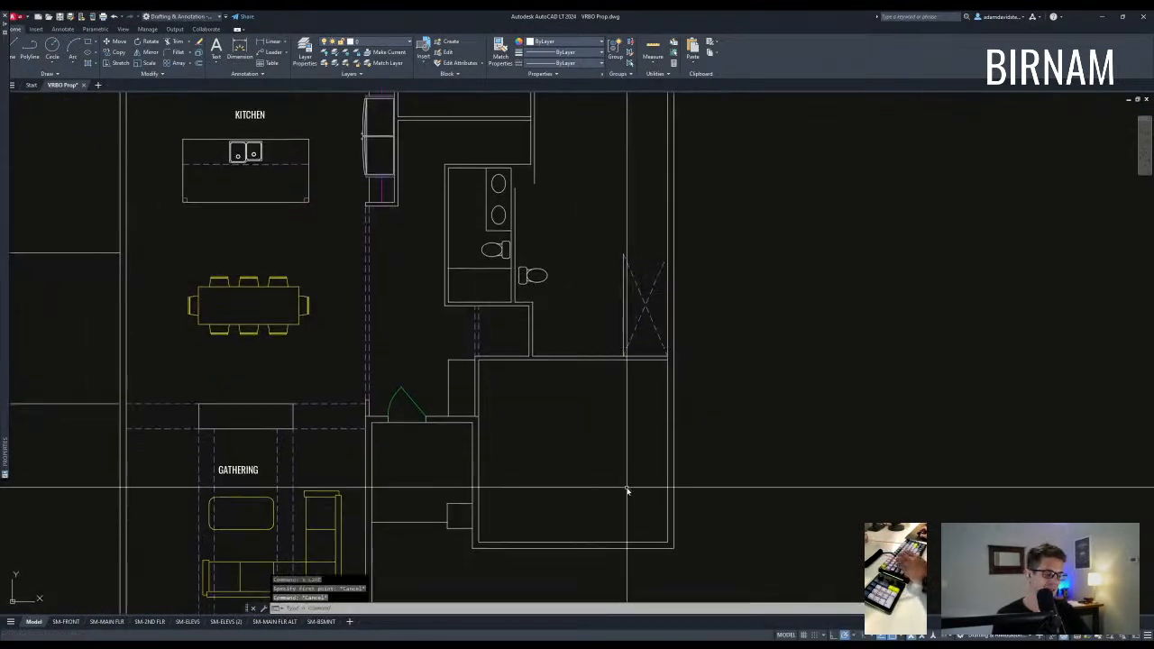
Offset the new bathroom's lower wall line upward and move the copy up another 24 inches.
{"action": "type", "text": "o"}
{"action": "key", "text": "space"}
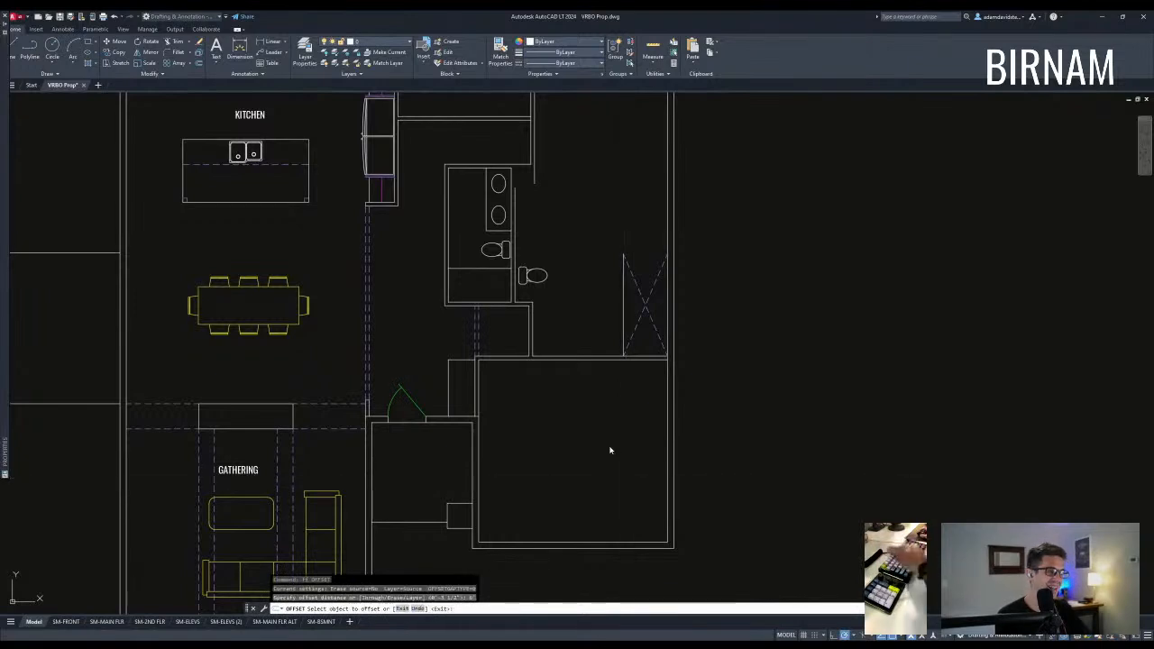
{"action": "key", "text": "Escape"}
{"action": "key", "text": "Escape"}
{"action": "scroll", "coordinate": [613, 266], "scroll_direction": "up", "scroll_amount": 2}
{"action": "left_click", "coordinate": [619, 301]}
{"action": "left_click", "coordinate": [595, 244]}
{"action": "type", "text": "v"}
{"action": "key", "text": "space"}
{"action": "left_click", "coordinate": [602, 230]}
{"action": "type", "text": "24"}
{"action": "key", "text": "space"}
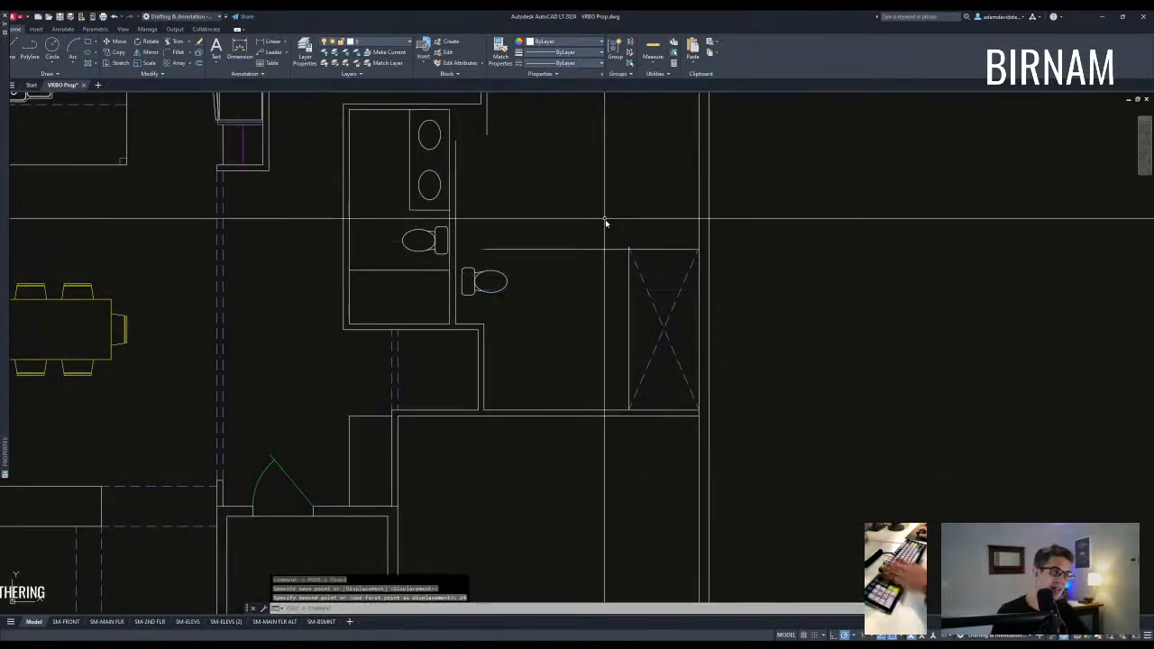
Move the new horizontal wall line up slightly so it sits just above the shower's dashed cross.
{"action": "middle_click_drag", "start_coordinate": [607, 244], "coordinate": [605, 294]}
{"action": "type", "text": "o"}
{"action": "key", "text": "space"}
{"action": "key", "text": "space"}
{"action": "left_click", "coordinate": [616, 334]}
{"action": "key", "text": "Escape"}
{"action": "key", "text": "Escape"}
{"action": "left_click", "coordinate": [611, 332]}
{"action": "left_click", "coordinate": [594, 285]}
{"action": "type", "text": "v"}
{"action": "key", "text": "space"}
{"action": "left_click", "coordinate": [594, 270]}
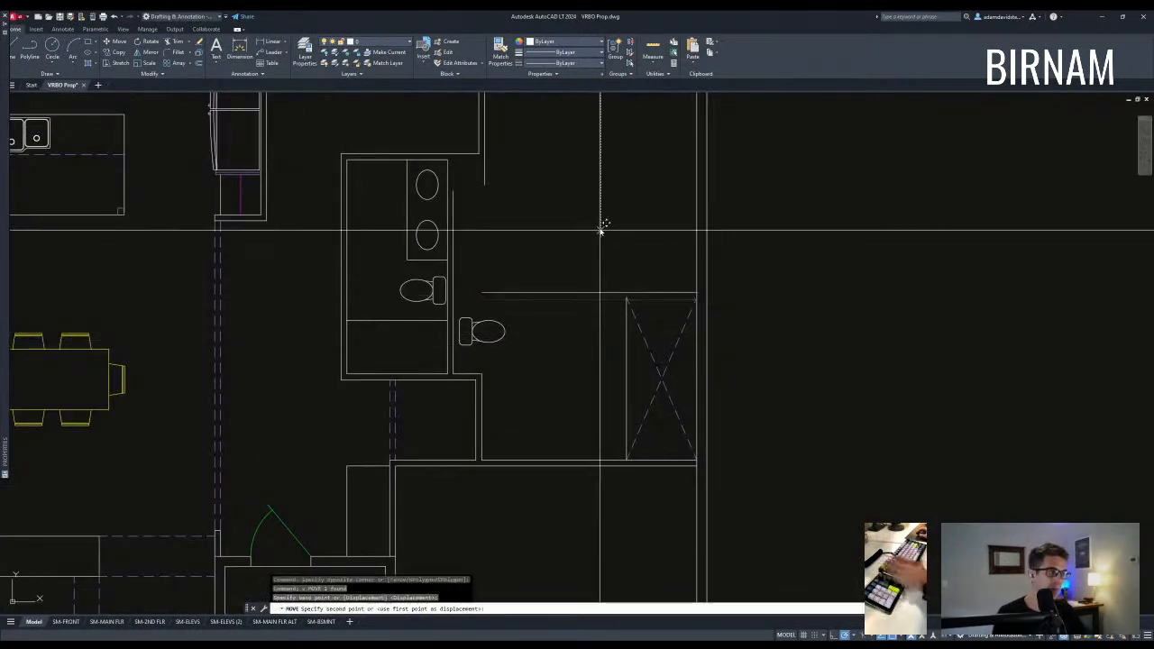
Extend the horizontal wall line above the toilet to meet the existing bathroom's right wall.
{"action": "left_click", "coordinate": [462, 286]}
{"action": "key", "text": "Escape"}
{"action": "key", "text": "Escape"}
{"action": "key", "text": "Escape"}
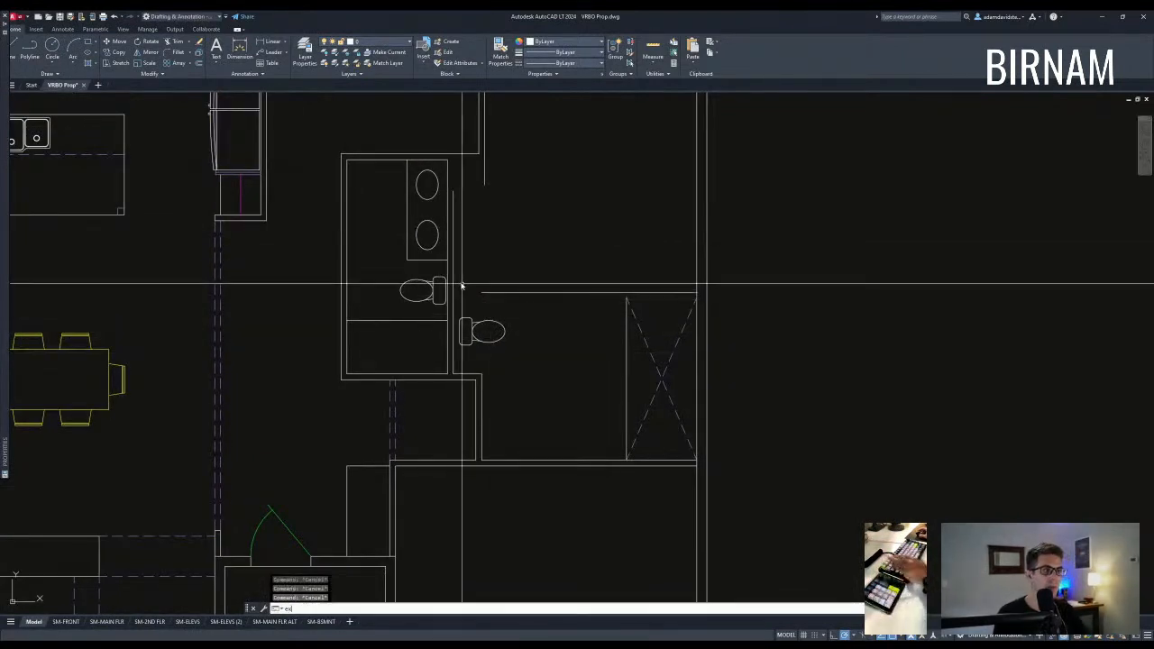
{"action": "left_click", "coordinate": [527, 287]}
{"action": "key", "text": "Escape"}
{"action": "key", "text": "Escape"}
{"action": "key", "text": "Escape"}
Offset the wall line above the toilet and shower 3.5 inches upward to form a partition.
{"action": "middle_click_drag", "start_coordinate": [533, 307], "coordinate": [526, 327]}
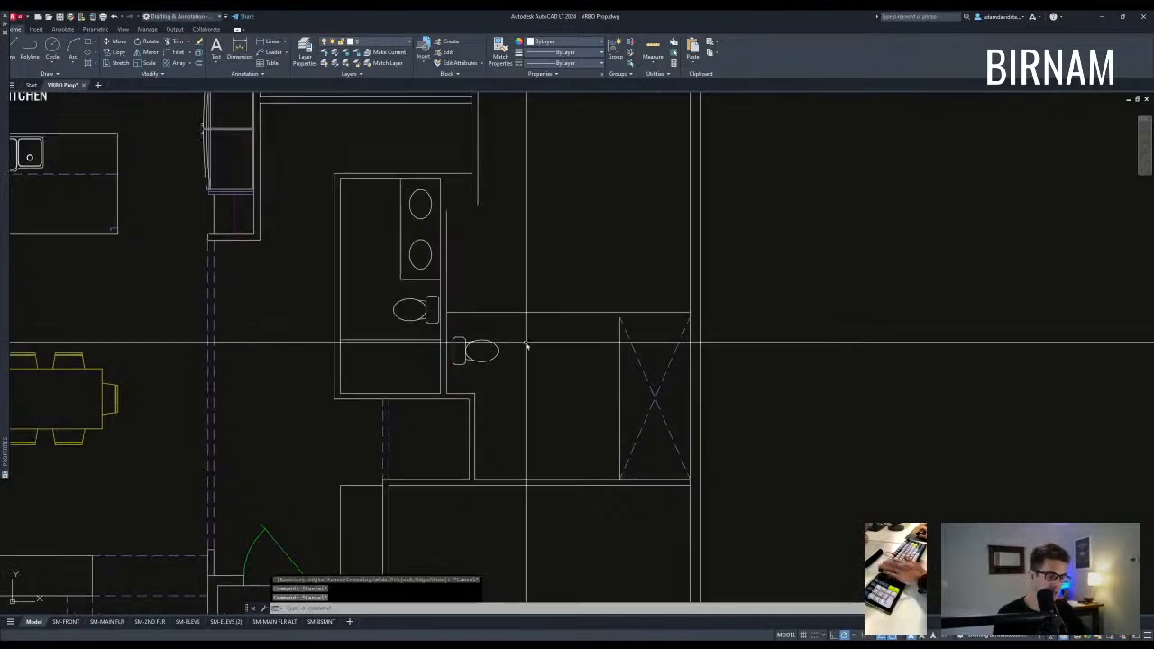
{"action": "type", "text": "o"}
{"action": "key", "text": "space"}
{"action": "type", "text": "3.5"}
{"action": "key", "text": "space"}
{"action": "left_click", "coordinate": [508, 311]}
{"action": "left_click", "coordinate": [511, 293]}
{"action": "key", "text": "Escape"}
{"action": "key", "text": "Escape"}
{"action": "key", "text": "Escape"}
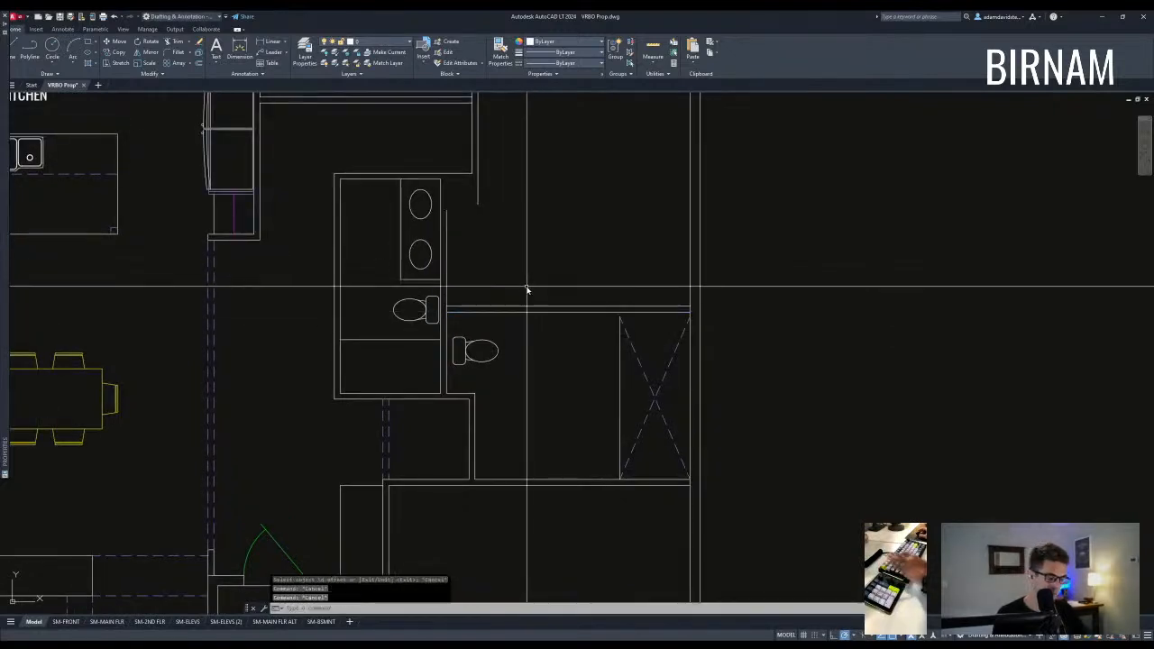
Offset the partition's upper line 60 inches upward and double the new line with a 3.5-inch offset.
{"action": "type", "text": "o"}
{"action": "key", "text": "space"}
{"action": "type", "text": "6"}
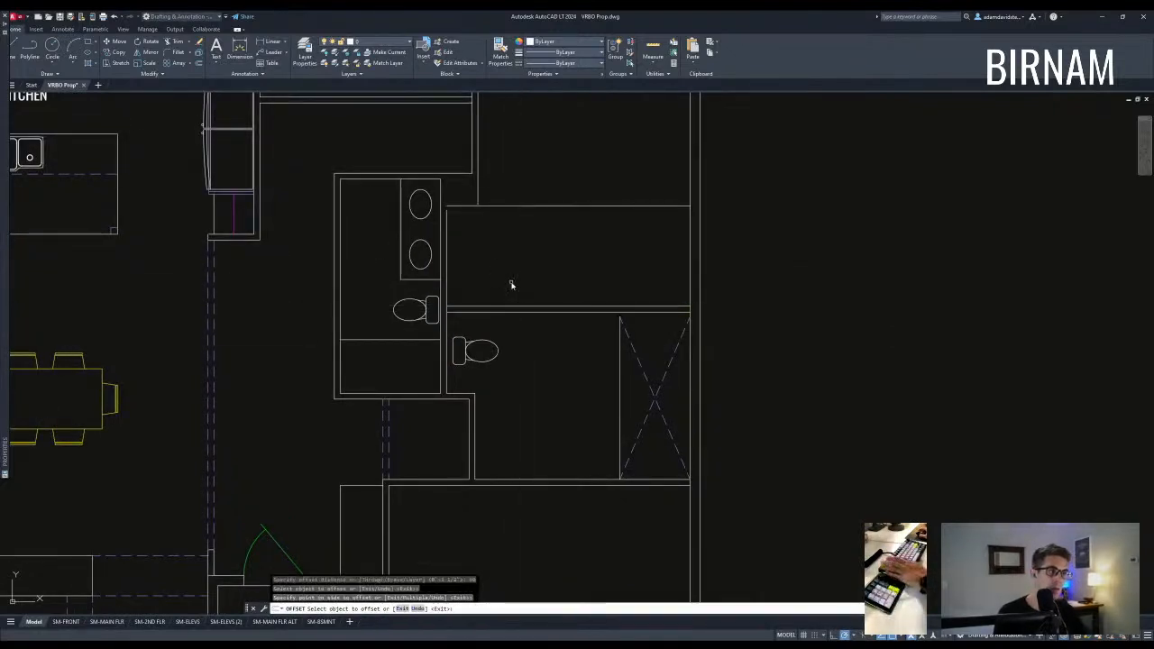
{"action": "middle_click_drag", "start_coordinate": [511, 285], "coordinate": [504, 334]}
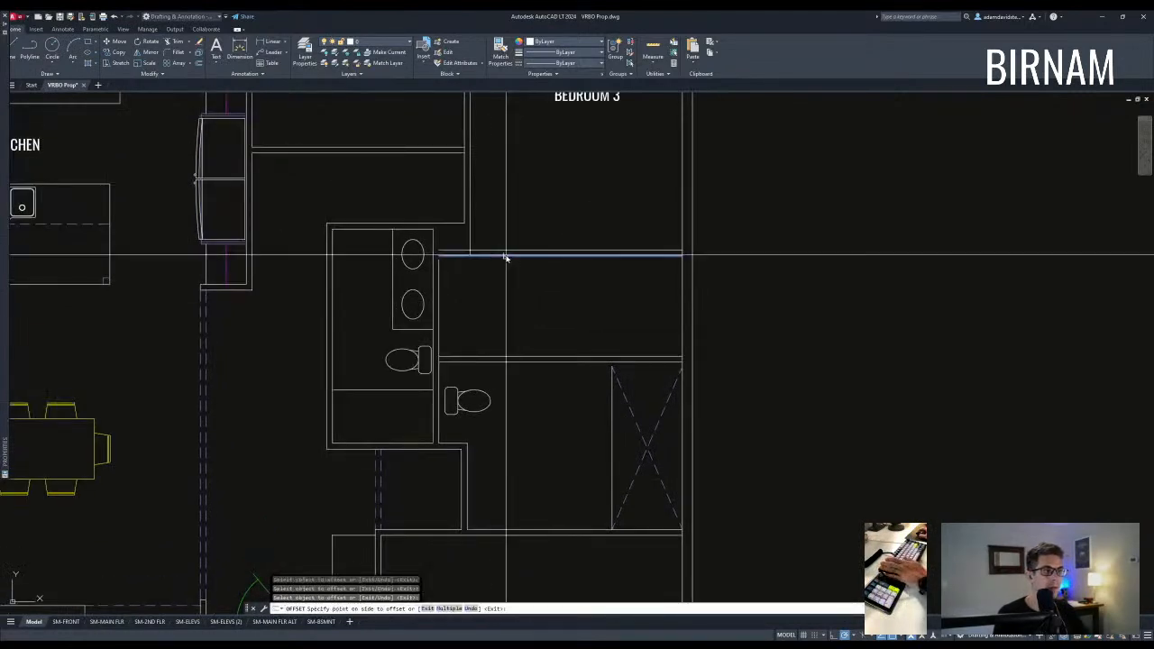
{"action": "key", "text": "Escape"}
Fillet the new upper partition's lines into corners with Bedroom 3's left wall and the existing bathroom's right wall.
{"action": "middle_click_drag", "start_coordinate": [506, 256], "coordinate": [494, 284]}
{"action": "type", "text": "f"}
{"action": "key", "text": "space"}
{"action": "left_click", "coordinate": [465, 279]}
{"action": "key", "text": "space"}
{"action": "left_click", "coordinate": [448, 285]}
{"action": "left_click", "coordinate": [430, 302]}
{"action": "middle_click_drag", "start_coordinate": [462, 435], "coordinate": [464, 392]}
{"action": "left_click", "coordinate": [464, 391]}
{"action": "type", "text": "m"}
{"action": "key", "text": "space"}
{"action": "left_click", "coordinate": [514, 400]}
{"action": "key", "text": "Escape"}
{"action": "key", "text": "Escape"}
Offset the wall line above the new toilet 36 inches downward as a guide for the toilet space.
{"action": "type", "text": "o"}
{"action": "key", "text": "space"}
{"action": "type", "text": "3"}
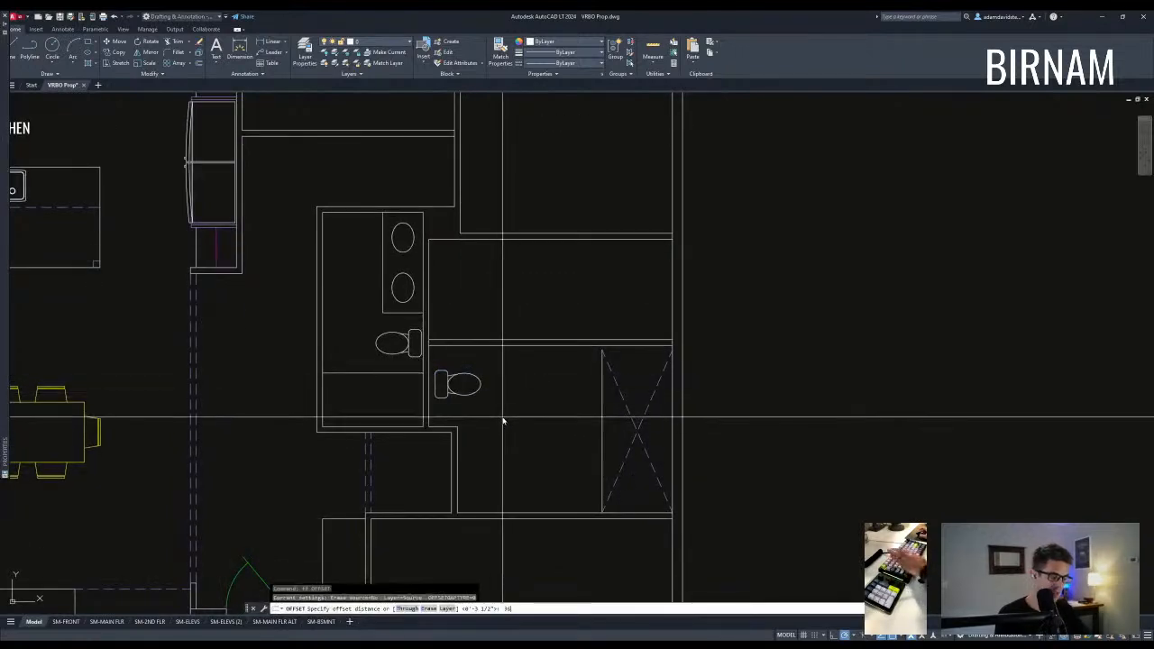
{"action": "left_click", "coordinate": [484, 346]}
{"action": "left_click", "coordinate": [489, 410]}
{"action": "key", "text": "Escape"}
{"action": "key", "text": "Escape"}
Move the new toilet up so it is roughly centred between the partition and the guide line.
{"action": "scroll", "coordinate": [484, 402], "scroll_direction": "up", "scroll_amount": 2}
{"action": "left_click", "coordinate": [485, 396]}
{"action": "left_click", "coordinate": [465, 372]}
{"action": "type", "text": "m"}
{"action": "left_click", "coordinate": [512, 357]}
{"action": "left_click", "coordinate": [508, 339]}
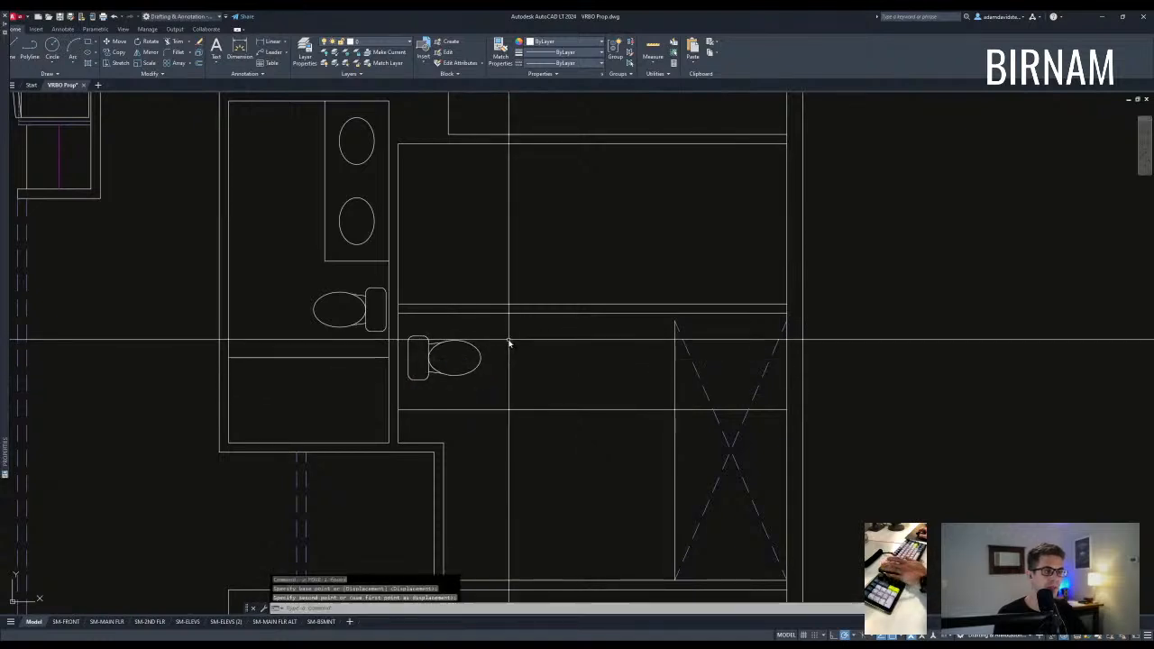
Stretch the wall face behind the new toilet 2 inches toward the toilet to thicken the shared bathroom wall.
{"action": "middle_click_drag", "start_coordinate": [508, 342], "coordinate": [557, 385]}
{"action": "type", "text": "s"}
{"action": "key", "text": "space"}
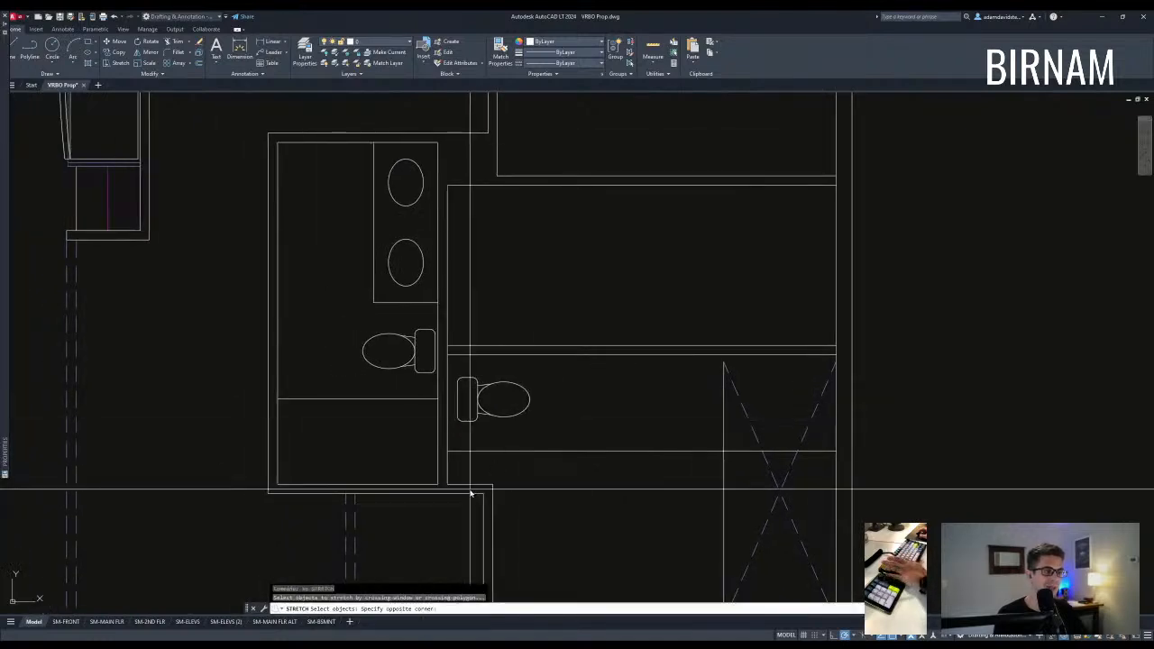
{"action": "left_click", "coordinate": [445, 181]}
{"action": "key", "text": "space"}
{"action": "left_click", "coordinate": [508, 237]}
{"action": "key", "text": "Escape"}
{"action": "scroll", "coordinate": [515, 417], "scroll_direction": "down", "scroll_amount": 3}
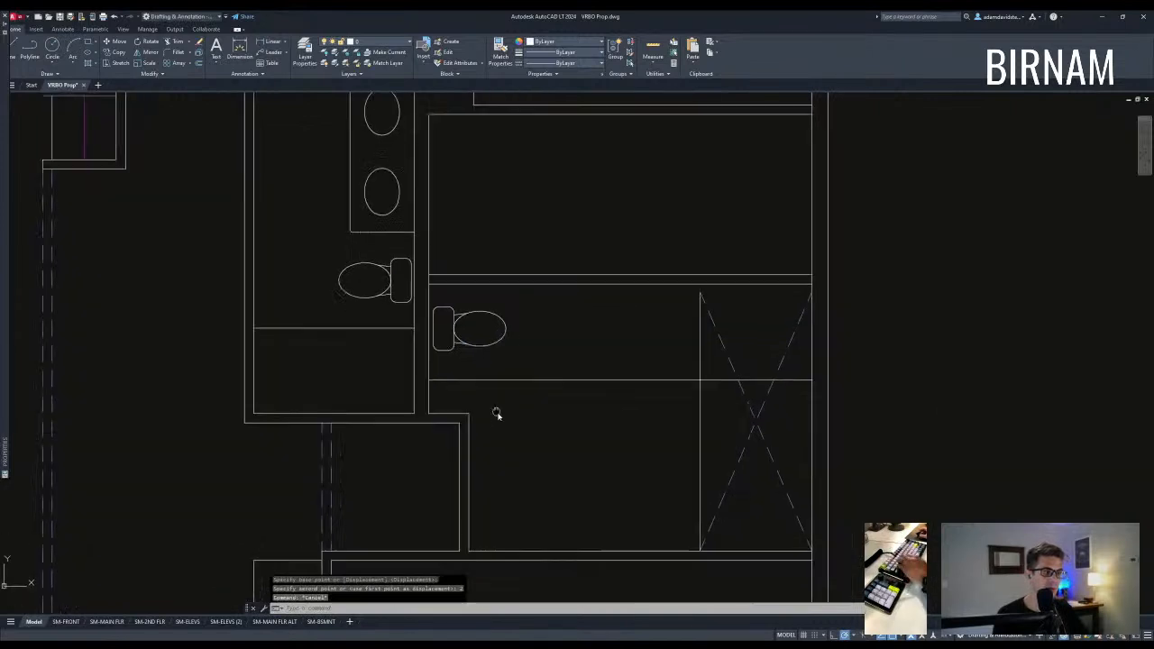
Offset the short vertical wall below the toilet into the room as a vanity front and extend it to the guide line.
{"action": "type", "text": "o"}
{"action": "key", "text": "space"}
{"action": "type", "text": "ex"}
{"action": "key", "text": "space"}
{"action": "left_click", "coordinate": [517, 371]}
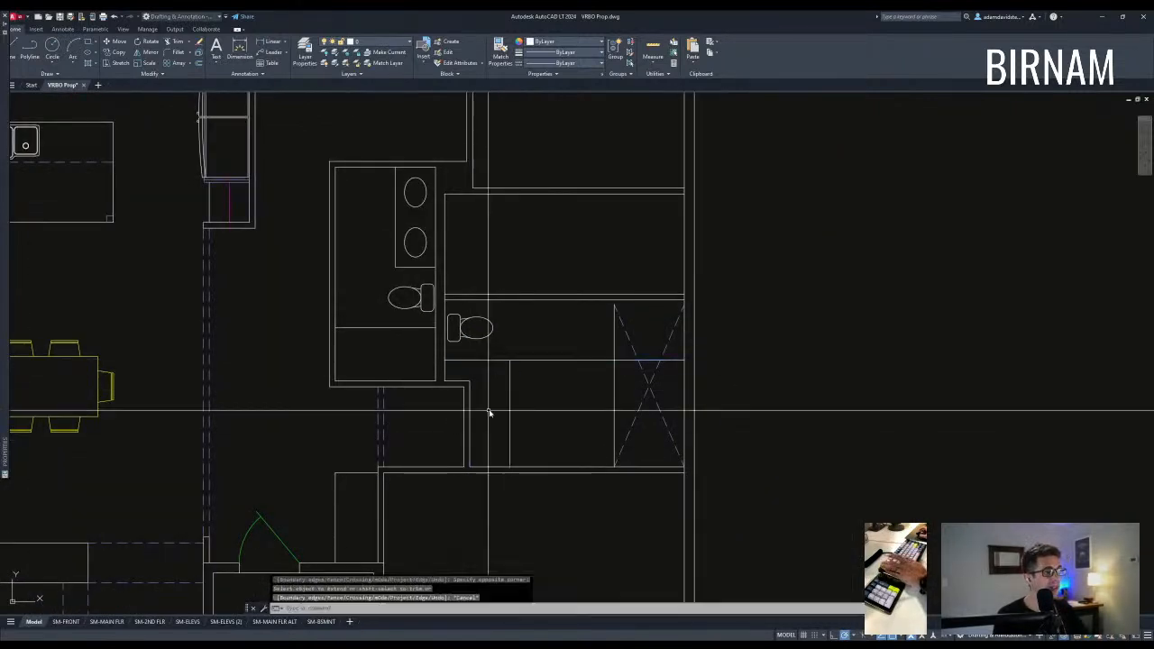
{"action": "key", "text": "Escape"}
Stretch the wall jog below the toilet up to the guide line and erase the guide.
{"action": "scroll", "coordinate": [492, 377], "scroll_direction": "up", "scroll_amount": 4}
{"action": "type", "text": "s"}
{"action": "key", "text": "space"}
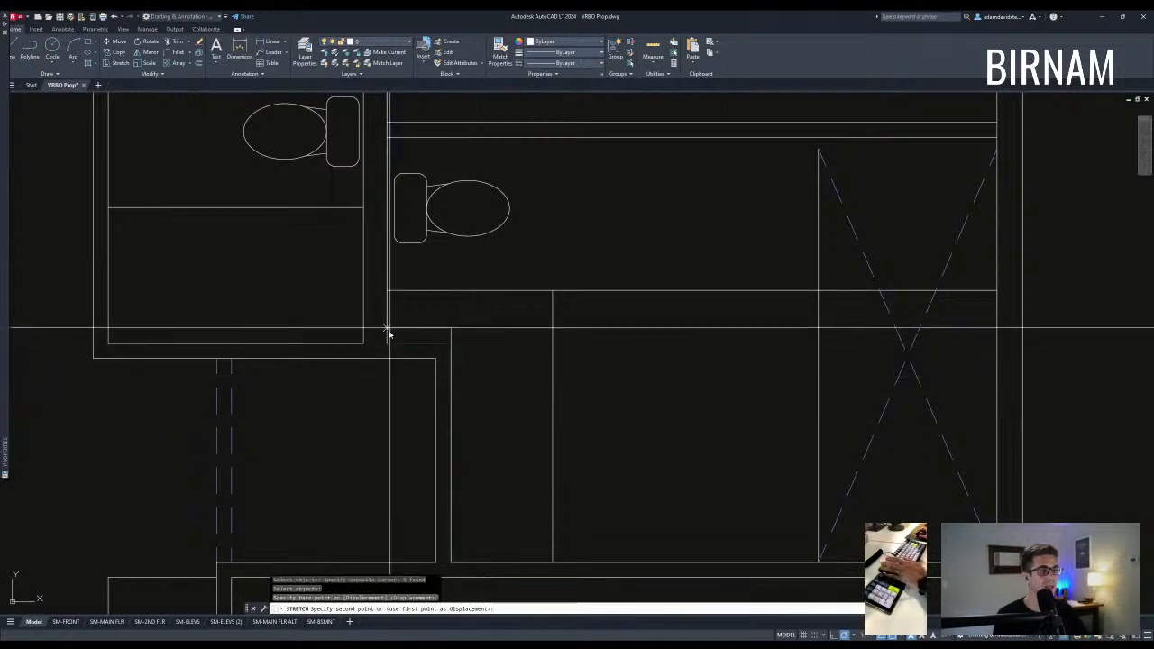
{"action": "key", "text": "Escape"}
{"action": "scroll", "coordinate": [458, 335], "scroll_direction": "down", "scroll_amount": 2}
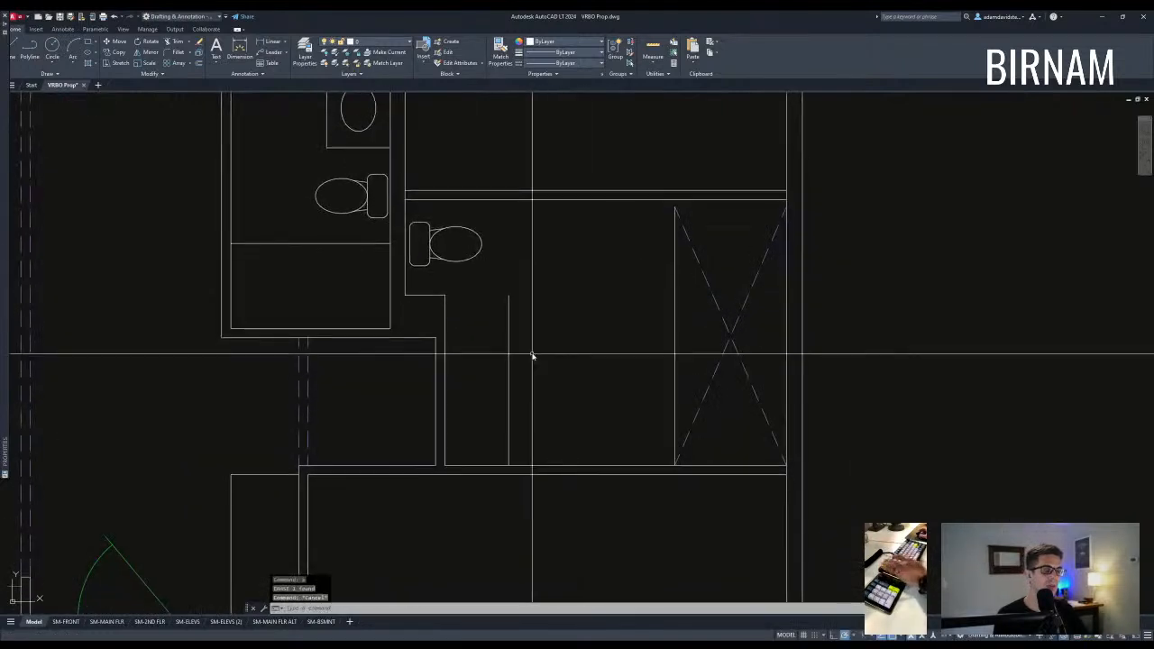
Draw a horizontal line from the wall jog's corner to the vanity front to close the vanity's upper end.
{"action": "type", "text": "l"}
{"action": "key", "text": "space"}
{"action": "left_click", "coordinate": [445, 296]}
{"action": "left_click", "coordinate": [509, 296]}
{"action": "key", "text": "Escape"}
{"action": "key", "text": "Escape"}
Measure the vanity's length along its front edge down to the lower wall.
{"action": "type", "text": "di"}
{"action": "key", "text": "space"}
{"action": "key", "text": "Escape"}
{"action": "key", "text": "Escape"}
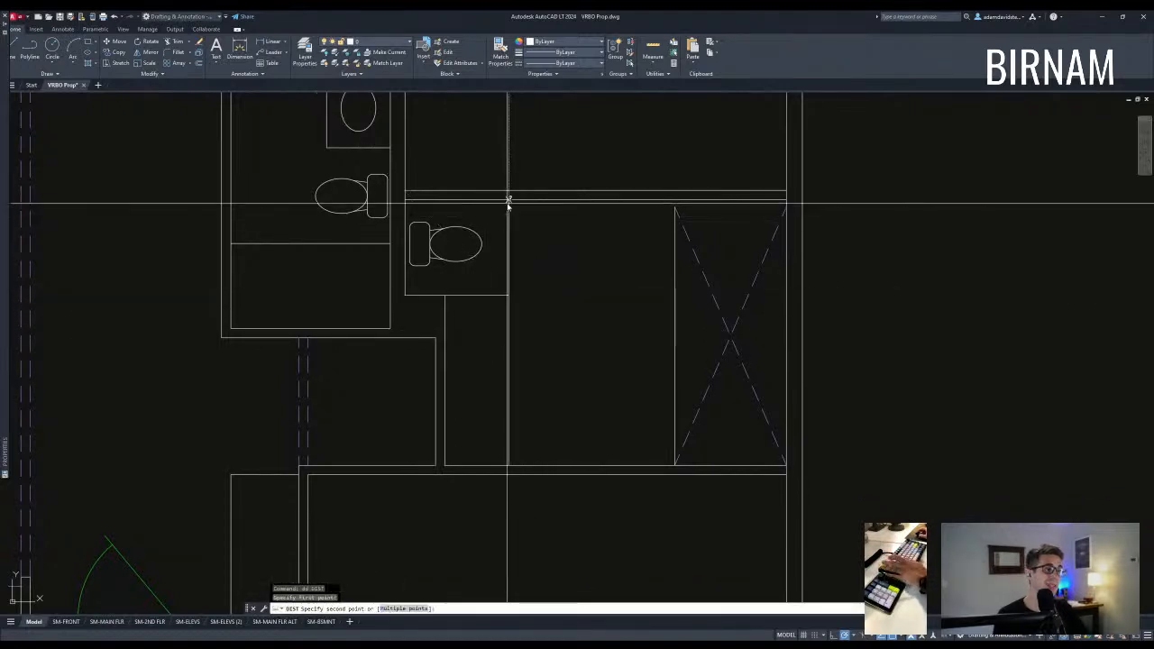
{"action": "left_click", "coordinate": [509, 295]}
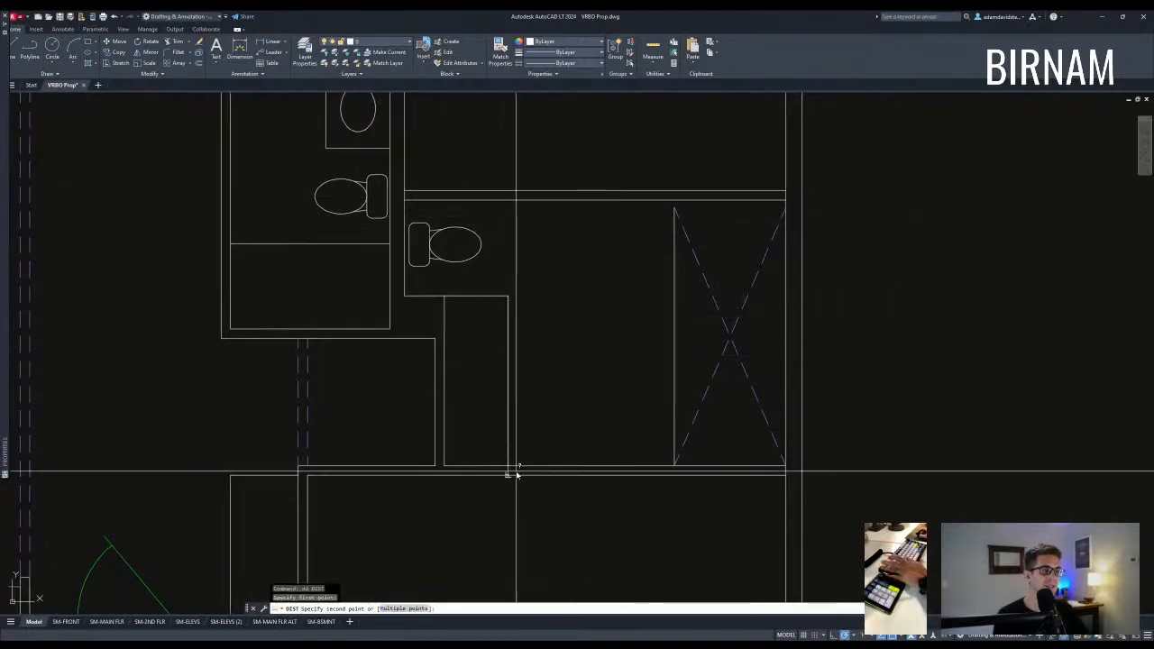
{"action": "left_click", "coordinate": [509, 468]}
{"action": "middle_click_drag", "start_coordinate": [521, 427], "coordinate": [515, 455]}
{"action": "key", "text": "Escape"}
{"action": "key", "text": "Escape"}
Move the vanity's upper end line down slightly from the wall jog.
{"action": "left_click", "coordinate": [490, 350]}
{"action": "left_click", "coordinate": [490, 350]}
{"action": "type", "text": "v"}
{"action": "key", "text": "space"}
{"action": "left_click", "coordinate": [543, 296]}
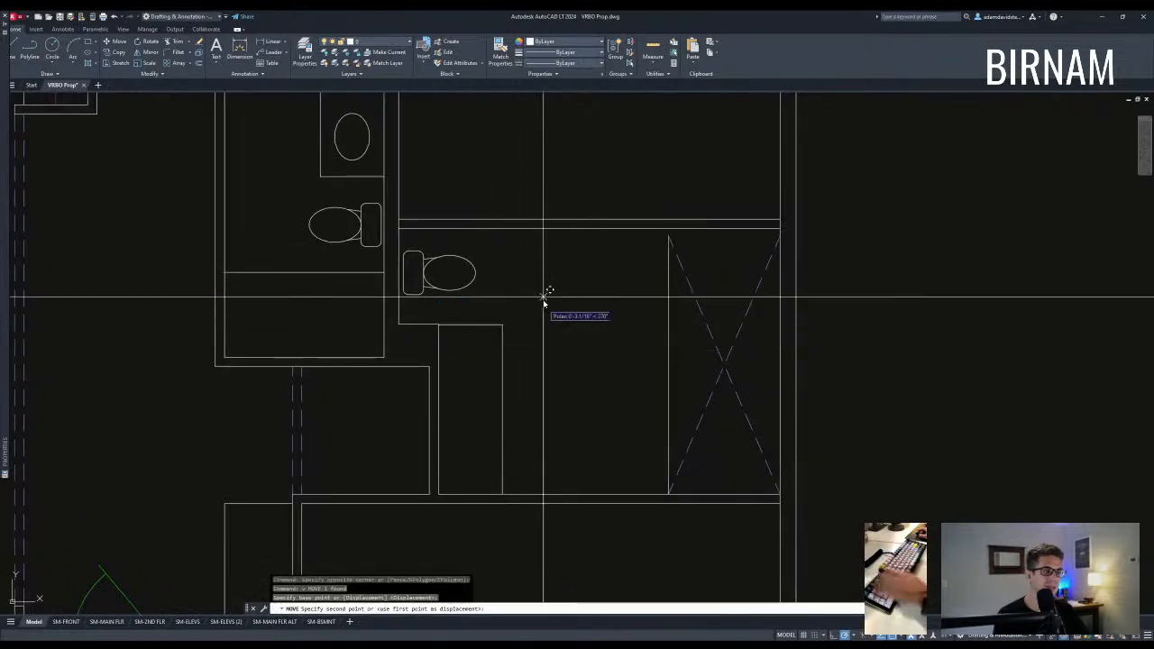
{"action": "key", "text": "Escape"}
{"action": "key", "text": "Escape"}
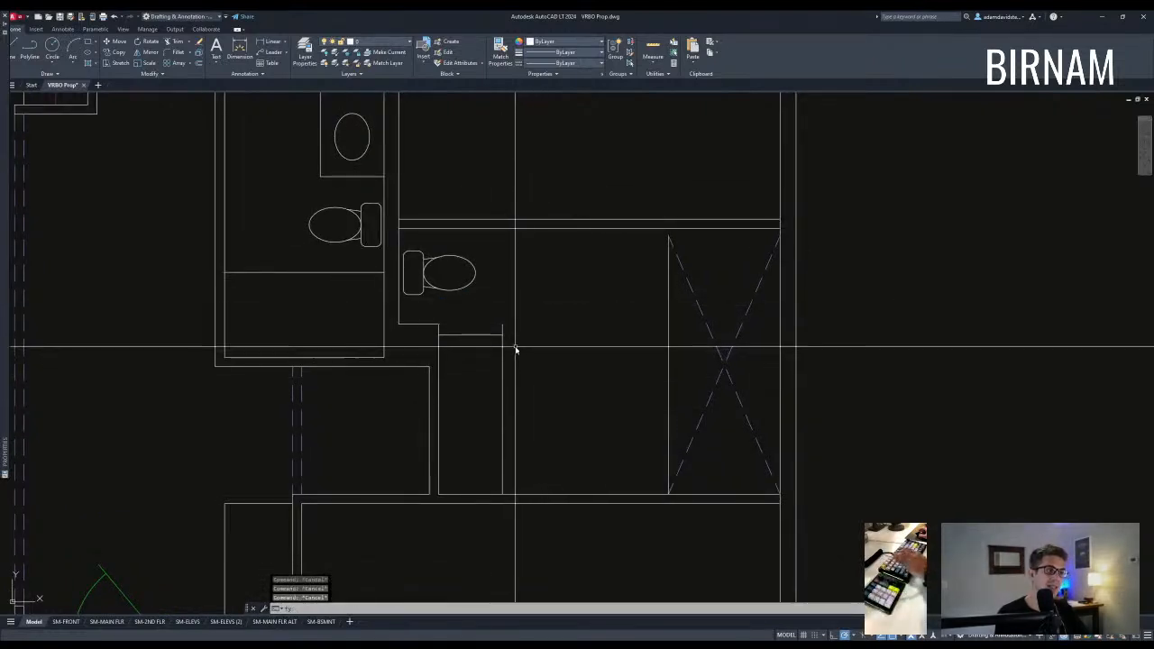
Trim the vanity front line that projects above the vanity's upper end.
{"action": "type", "text": "tr"}
{"action": "key", "text": "space"}
{"action": "scroll", "coordinate": [539, 443], "scroll_direction": "down", "scroll_amount": 2}
{"action": "key", "text": "Escape"}
{"action": "key", "text": "Escape"}
Stretch the shower's upper end, including its dashed cross, up to the partition line.
{"action": "scroll", "coordinate": [665, 326], "scroll_direction": "up", "scroll_amount": 2}
{"action": "type", "text": "s"}
{"action": "key", "text": "space"}
{"action": "left_click", "coordinate": [765, 322]}
{"action": "left_click", "coordinate": [567, 302]}
{"action": "key", "text": "space"}
{"action": "left_click", "coordinate": [593, 306]}
{"action": "left_click", "coordinate": [593, 298]}
{"action": "key", "text": "Escape"}
{"action": "key", "text": "Escape"}
{"action": "type", "text": "f"}
{"action": "key", "text": "space"}
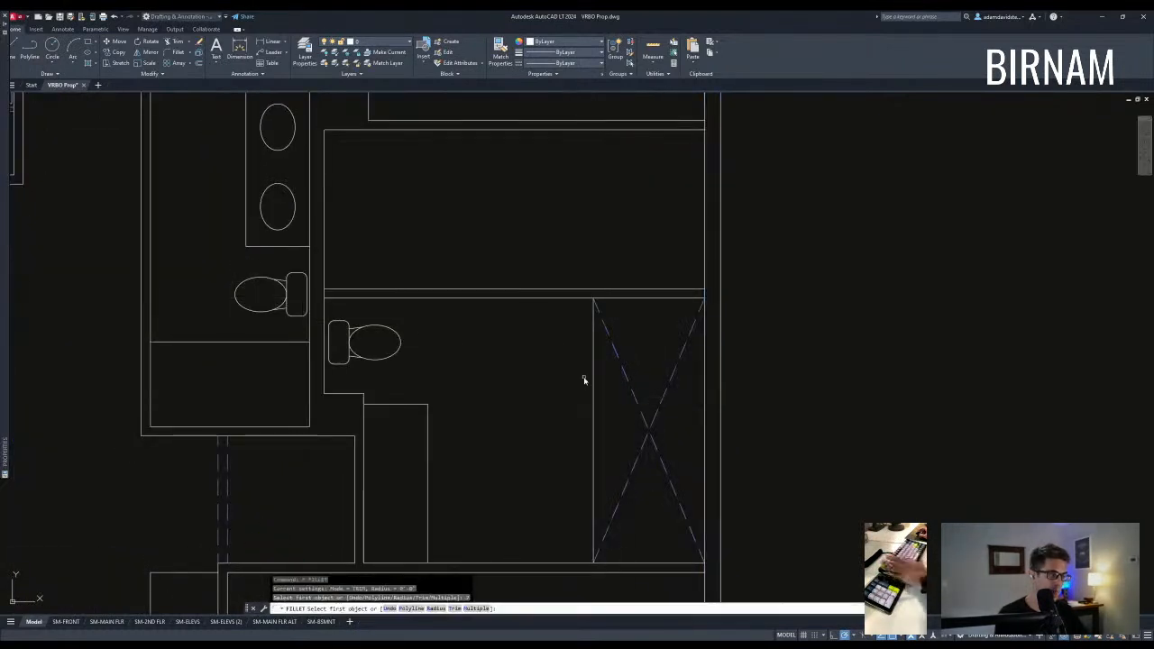
{"action": "key", "text": "Escape"}
{"action": "key", "text": "Escape"}
{"action": "type", "text": "f"}
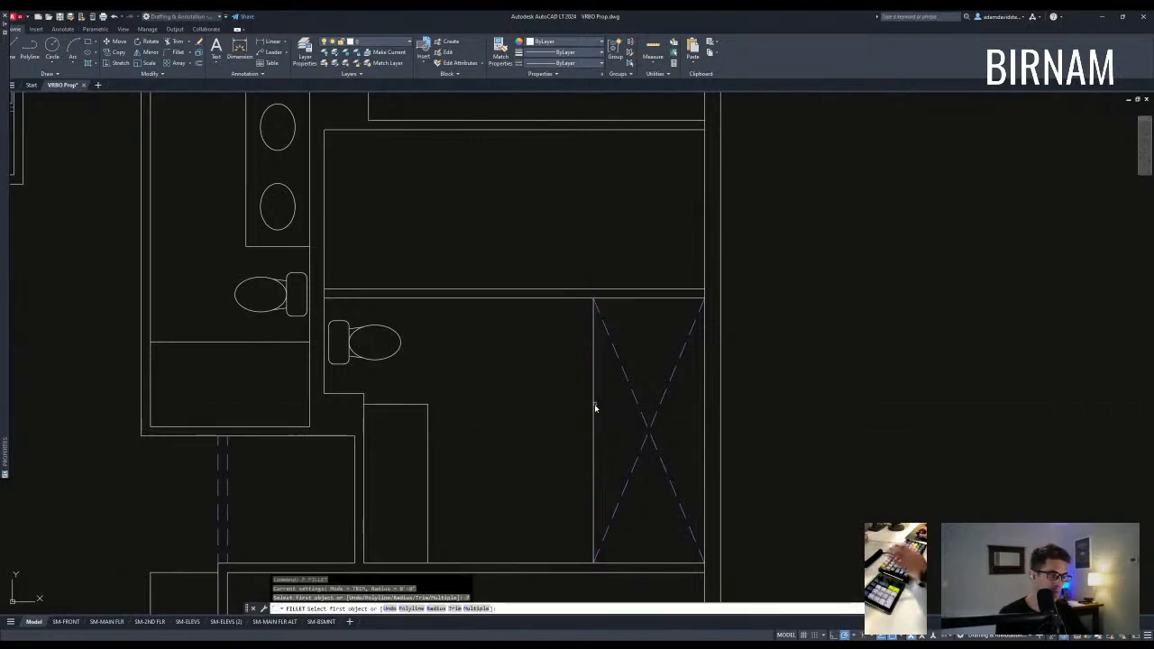
Offset the shower's front line 5.5 inches toward the bathroom to form a wall in front of the shower.
{"action": "type", "text": "o"}
{"action": "key", "text": "space"}
{"action": "type", "text": "2"}
{"action": "key", "text": "BackSpace"}
{"action": "type", "text": "5."}
{"action": "left_click", "coordinate": [584, 412]}
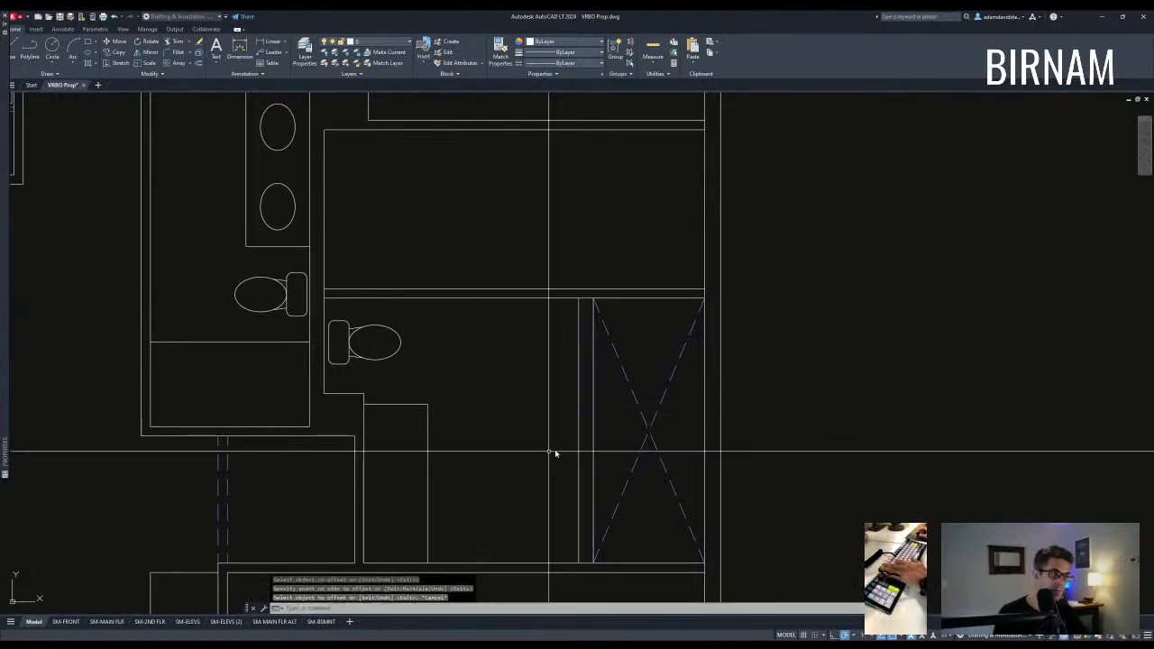
Offset the partition line above the shower downward to mark the upper end of the shower's front wall.
{"action": "key", "text": "space"}
{"action": "key", "text": "space"}
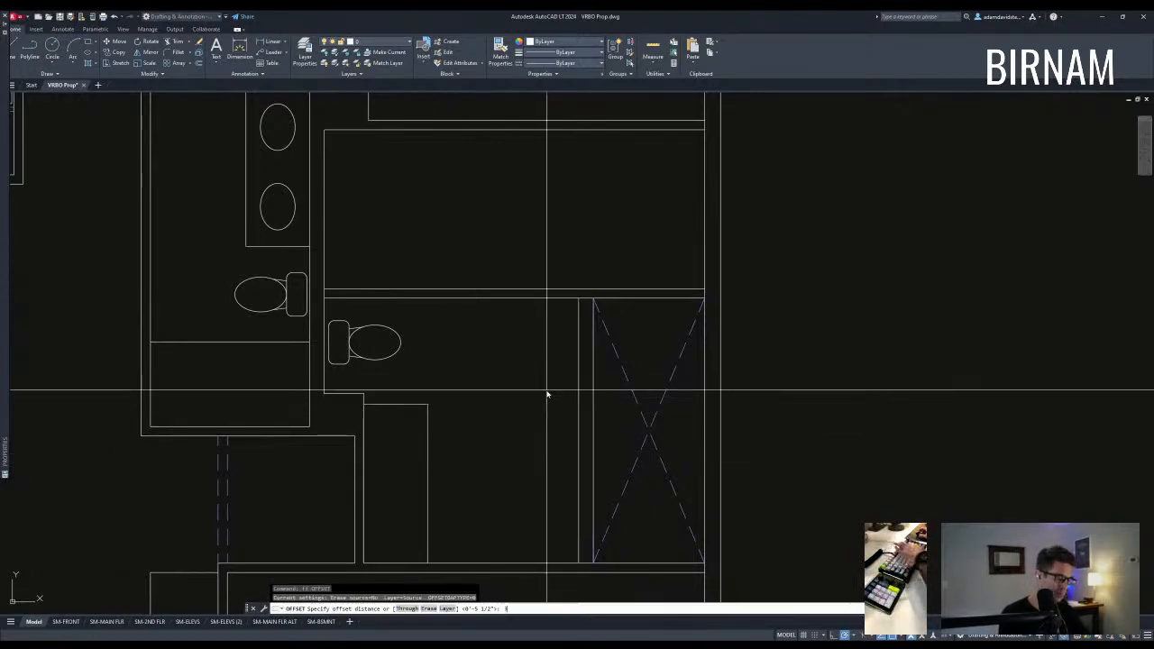
{"action": "left_click", "coordinate": [581, 397]}
{"action": "key", "text": "Escape"}
{"action": "key", "text": "Escape"}
Trim the offset line and the shower's front line so the front wall ends below the partition, leaving an opening.
{"action": "type", "text": "tr"}
{"action": "key", "text": "space"}
{"action": "left_click", "coordinate": [606, 371]}
{"action": "left_click", "coordinate": [554, 389]}
{"action": "key", "text": "space"}
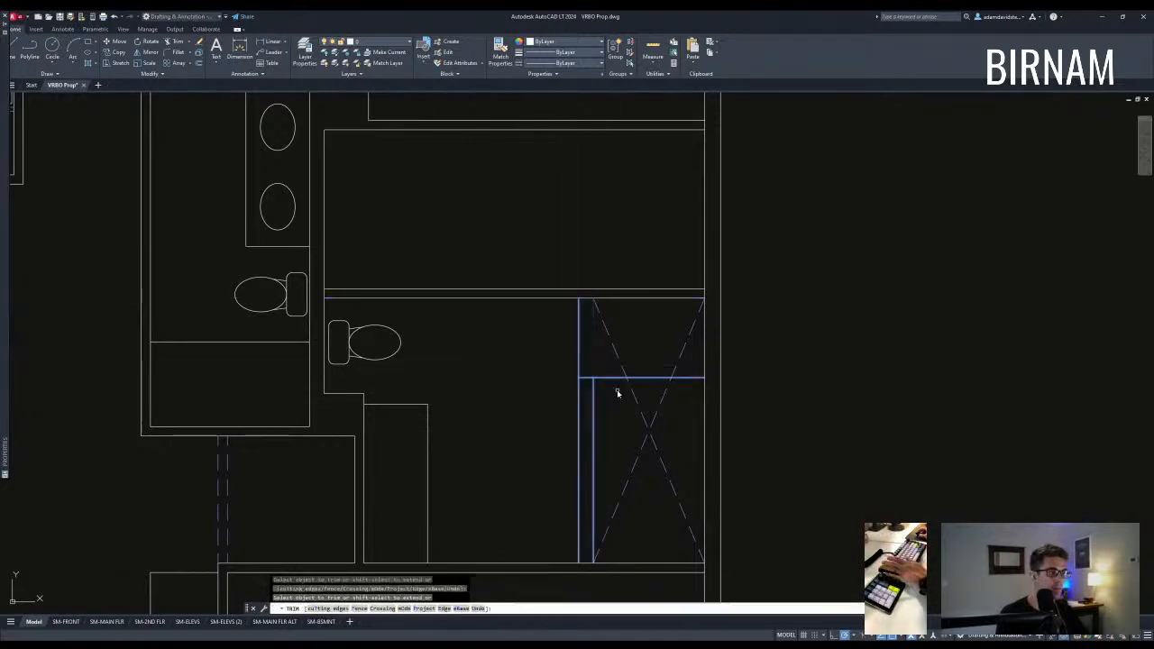
{"action": "key", "text": "Escape"}
Copy the king bed with its nightstands from the furniture library to a spot beside the floor plan.
{"action": "scroll", "coordinate": [622, 442], "scroll_direction": "down", "scroll_amount": 4}
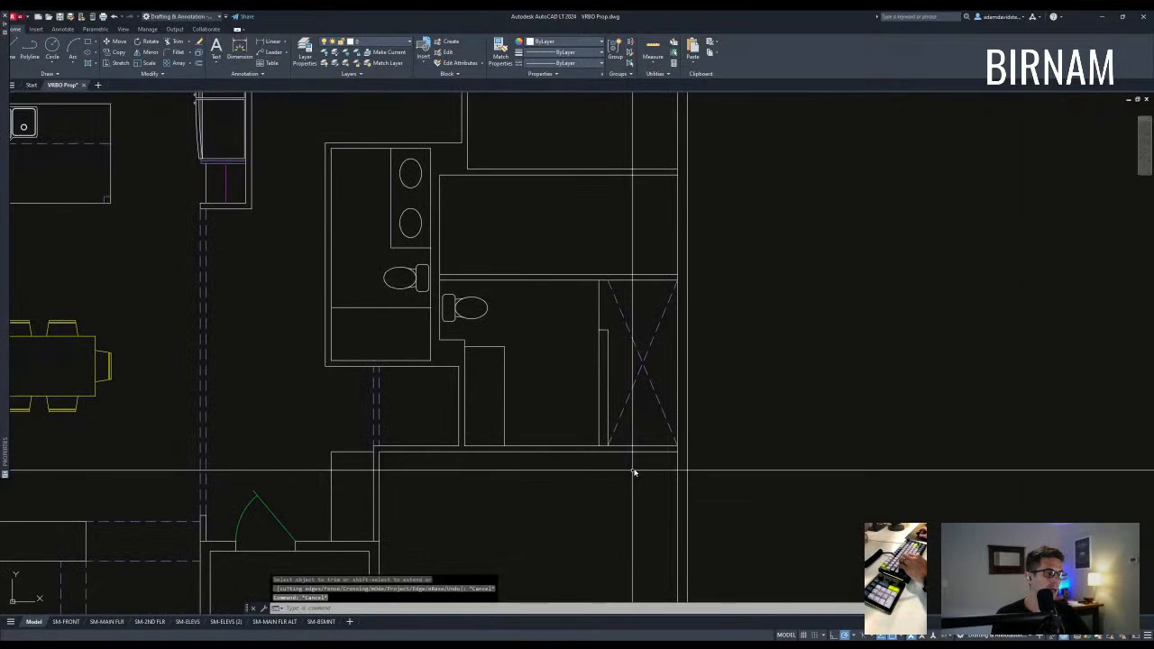
{"action": "scroll", "coordinate": [582, 451], "scroll_direction": "up", "scroll_amount": 2}
{"action": "scroll", "coordinate": [624, 322], "scroll_direction": "down", "scroll_amount": 4}
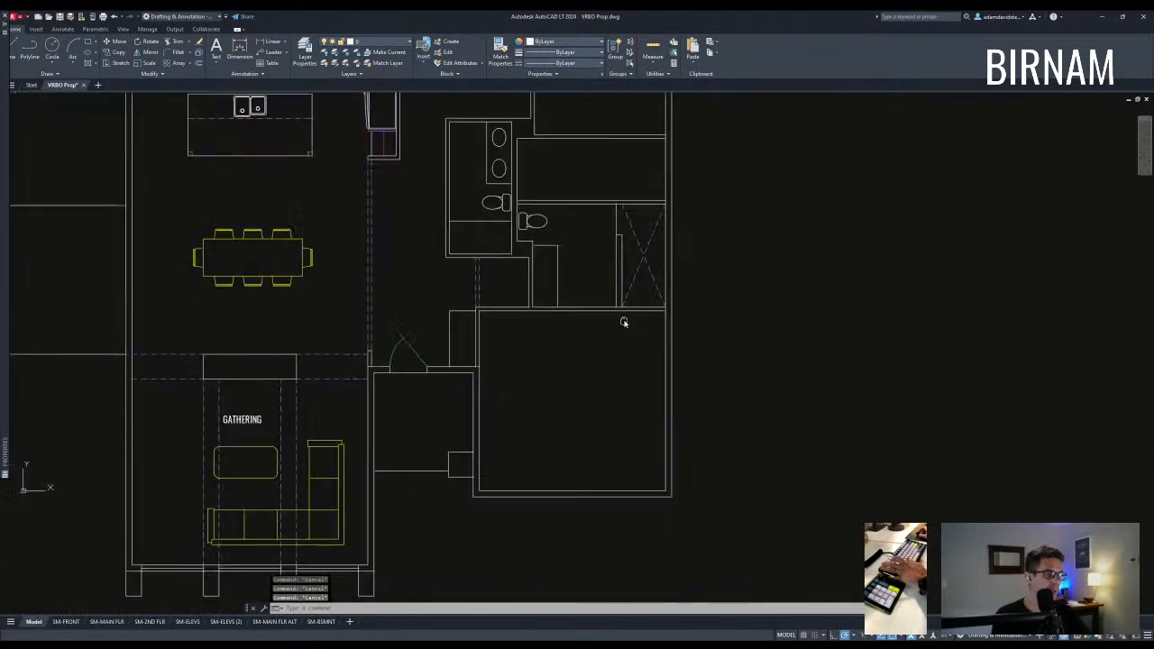
{"action": "middle_click_drag", "start_coordinate": [618, 353], "coordinate": [610, 393]}
{"action": "left_click", "coordinate": [561, 505]}
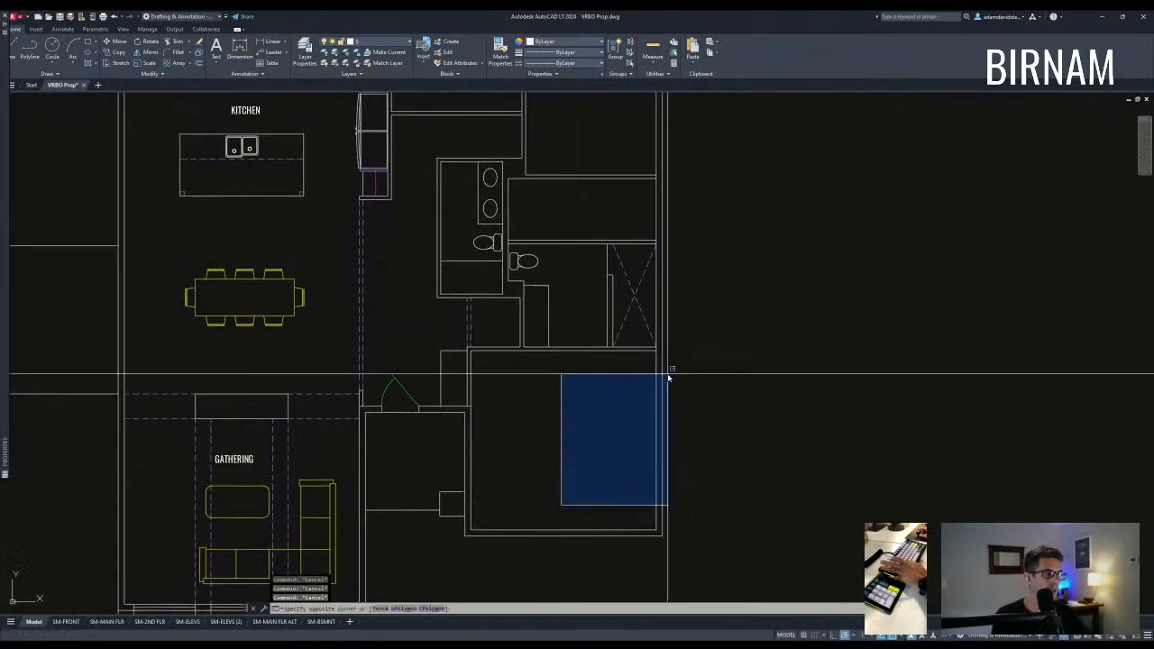
{"action": "key", "text": "Escape"}
{"action": "scroll", "coordinate": [668, 378], "scroll_direction": "down", "scroll_amount": 6}
{"action": "scroll", "coordinate": [495, 388], "scroll_direction": "up", "scroll_amount": 3}
{"action": "middle_click_drag", "start_coordinate": [491, 180], "coordinate": [551, 585]}
{"action": "key", "text": "Escape"}
{"action": "scroll", "coordinate": [505, 144], "scroll_direction": "down", "scroll_amount": 2}
{"action": "middle_click_drag", "start_coordinate": [505, 144], "coordinate": [579, 497]}
{"action": "scroll", "coordinate": [518, 366], "scroll_direction": "up", "scroll_amount": 11}
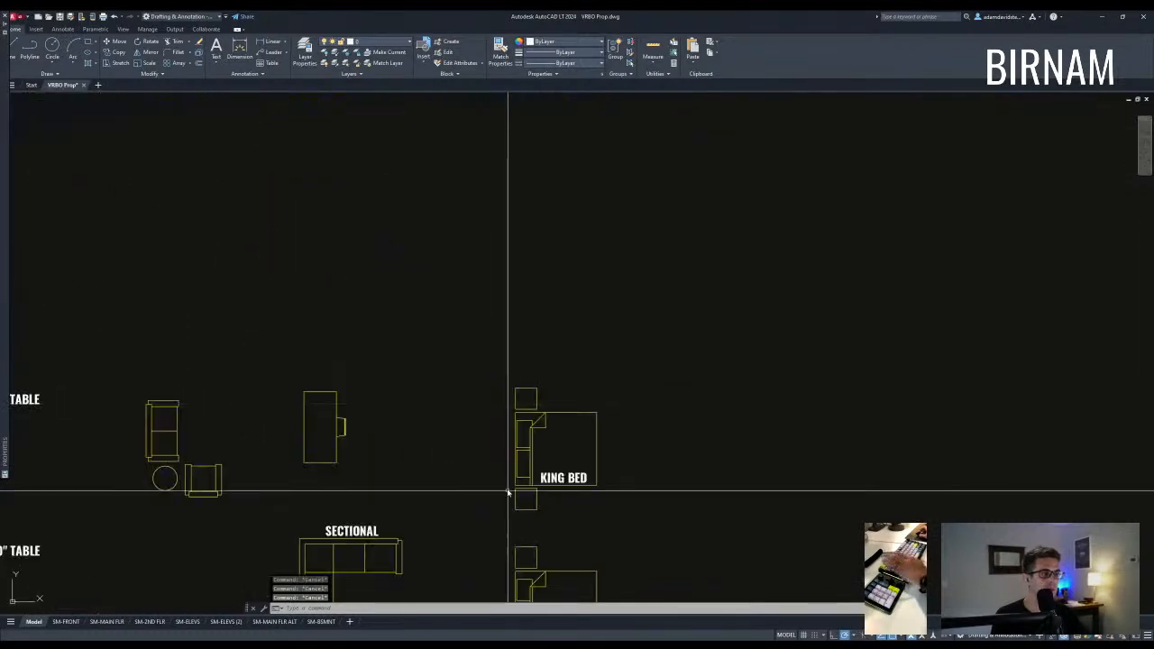
{"action": "scroll", "coordinate": [514, 498], "scroll_direction": "up", "scroll_amount": 2}
{"action": "left_click", "coordinate": [536, 497]}
{"action": "left_click", "coordinate": [525, 294]}
{"action": "type", "text": "co"}
{"action": "key", "text": "space"}
{"action": "left_click", "coordinate": [557, 439]}
{"action": "scroll", "coordinate": [451, 273], "scroll_direction": "down", "scroll_amount": 14}
{"action": "scroll", "coordinate": [538, 304], "scroll_direction": "up", "scroll_amount": 8}
{"action": "middle_click_drag", "start_coordinate": [753, 519], "coordinate": [515, 345]}
{"action": "scroll", "coordinate": [586, 406], "scroll_direction": "up", "scroll_amount": 2}
{"action": "middle_click_drag", "start_coordinate": [713, 521], "coordinate": [474, 327]}
{"action": "scroll", "coordinate": [544, 427], "scroll_direction": "down", "scroll_amount": 2}
{"action": "middle_click_drag", "start_coordinate": [537, 397], "coordinate": [731, 282]}
{"action": "scroll", "coordinate": [530, 281], "scroll_direction": "down", "scroll_amount": 2}
{"action": "scroll", "coordinate": [463, 396], "scroll_direction": "up", "scroll_amount": 6}
{"action": "middle_click_drag", "start_coordinate": [469, 194], "coordinate": [557, 409]}
{"action": "scroll", "coordinate": [505, 373], "scroll_direction": "up", "scroll_amount": 3}
{"action": "scroll", "coordinate": [516, 376], "scroll_direction": "down", "scroll_amount": 2}
{"action": "left_click", "coordinate": [553, 416]}
{"action": "key", "text": "space"}
Rotate the copied king bed 180 degrees so its headboard faces the exterior wall on the right.
{"action": "left_click", "coordinate": [582, 443]}
{"action": "left_click", "coordinate": [516, 338]}
{"action": "type", "text": "ro"}
{"action": "key", "text": "space"}
{"action": "left_click", "coordinate": [528, 367]}
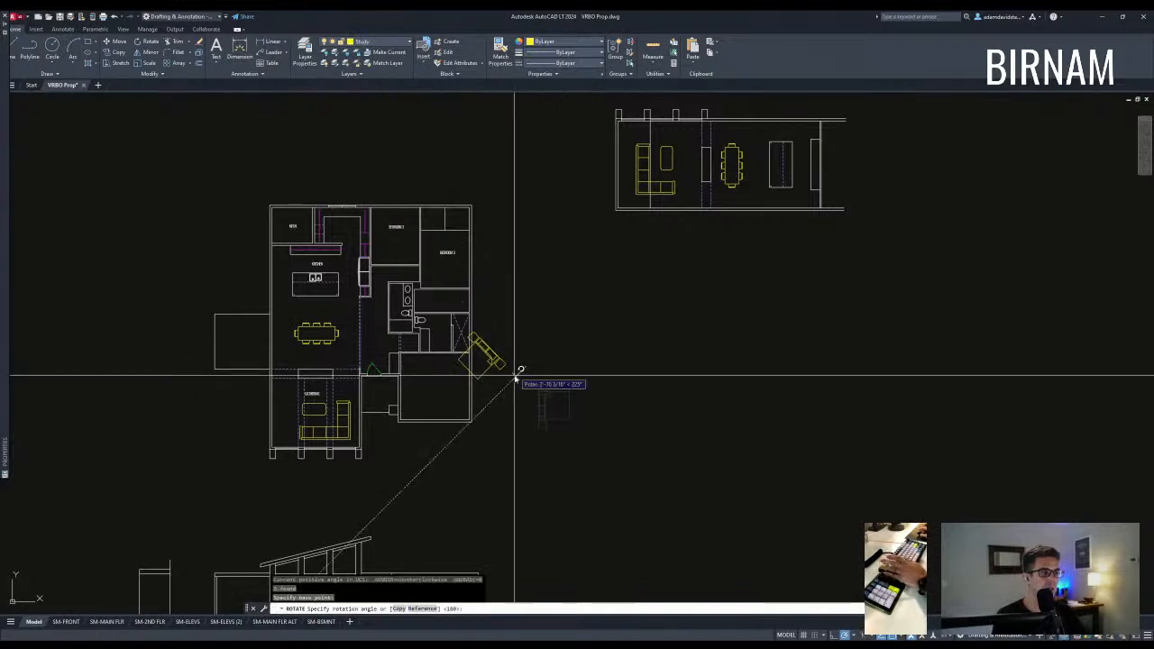
{"action": "key", "text": "space"}
Move the king bed into the bedroom below the new bathroom, with its headboard along the right exterior wall.
{"action": "left_click", "coordinate": [514, 366]}
{"action": "left_click", "coordinate": [495, 277]}
{"action": "type", "text": "v"}
{"action": "key", "text": "space"}
{"action": "left_click", "coordinate": [507, 328]}
{"action": "scroll", "coordinate": [458, 392], "scroll_direction": "up", "scroll_amount": 4}
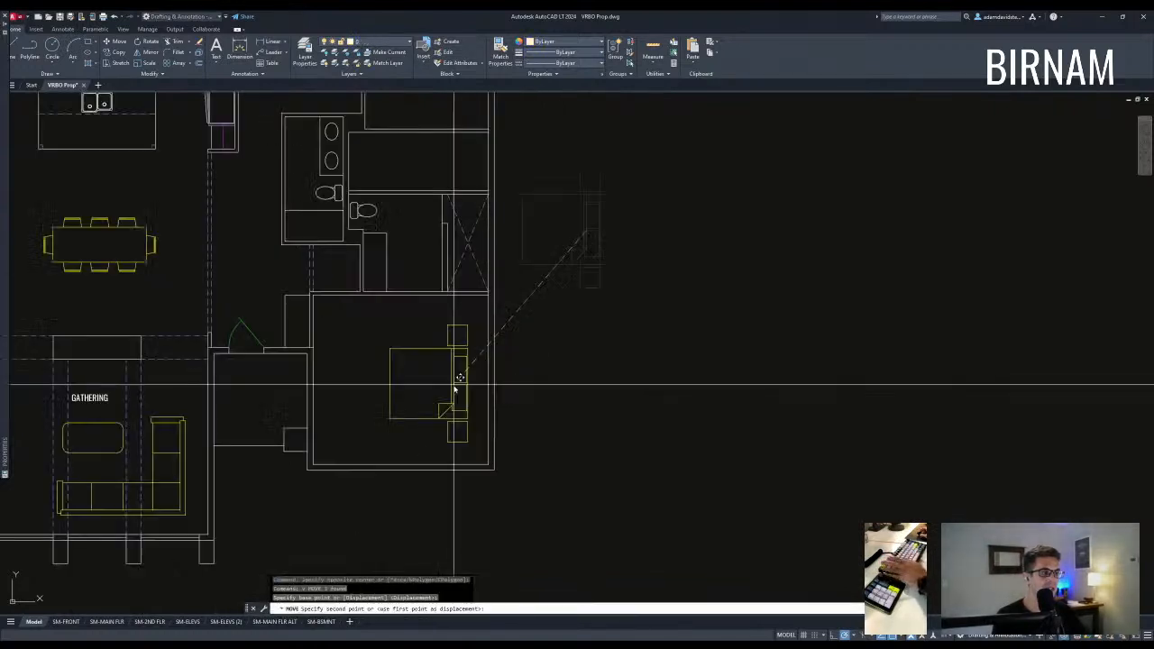
{"action": "left_click", "coordinate": [468, 383]}
Measure the bedroom containing the king bed diagonally, from its lower-left inner corner to its upper-right inner corner.
{"action": "middle_click_drag", "start_coordinate": [368, 456], "coordinate": [433, 456]}
{"action": "type", "text": "di"}
{"action": "key", "text": "space"}
{"action": "left_click", "coordinate": [379, 460]}
{"action": "left_click", "coordinate": [556, 293]}
{"action": "key", "text": "Escape"}
{"action": "key", "text": "Escape"}
{"action": "key", "text": "Escape"}
Draw two diagonal helper lines from the vanity's back corners to the midpoint of its front edge.
{"action": "scroll", "coordinate": [559, 383], "scroll_direction": "down", "scroll_amount": 5}
{"action": "scroll", "coordinate": [570, 396], "scroll_direction": "up", "scroll_amount": 6}
{"action": "middle_click_drag", "start_coordinate": [576, 381], "coordinate": [546, 403]}
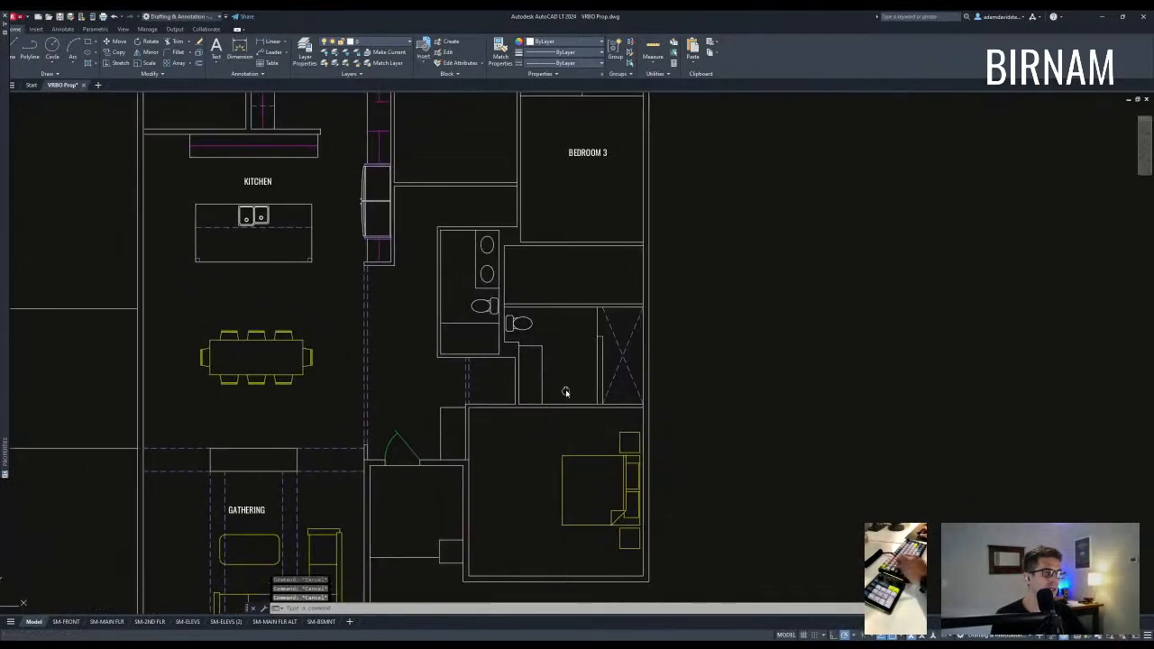
{"action": "key", "text": "l"}
{"action": "key", "text": "Return"}
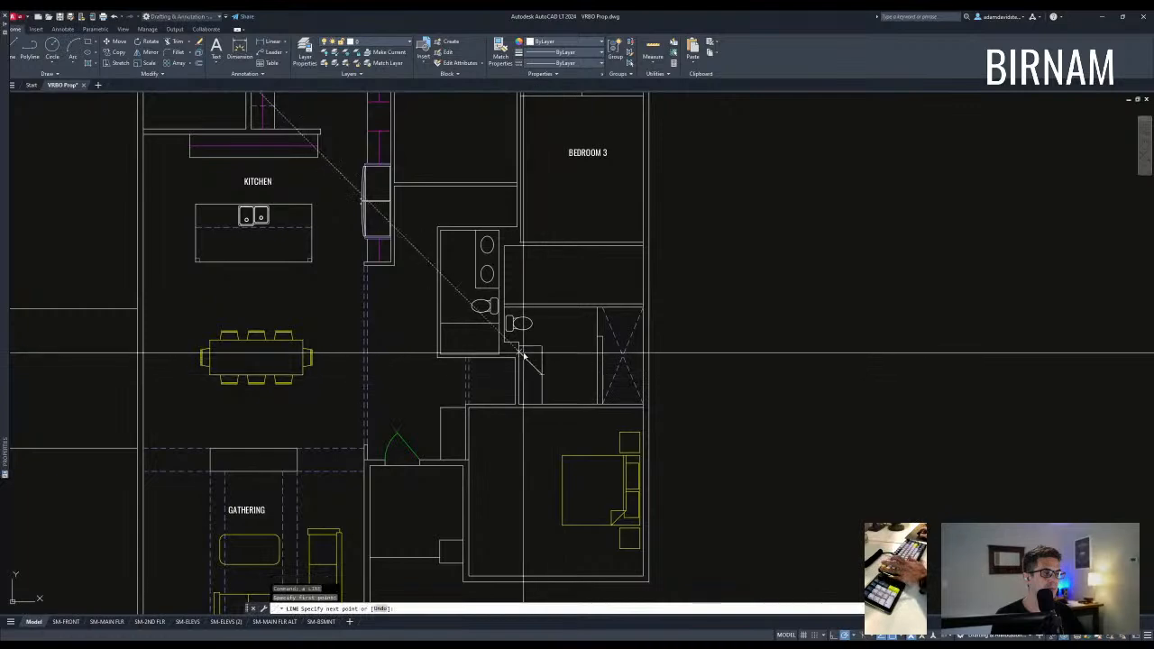
{"action": "key", "text": "Escape"}
{"action": "key", "text": "Escape"}
Copy the sinks from the neighbouring bathroom onto the new vanity, centred on the midpoints of the diagonal helper lines.
{"action": "scroll", "coordinate": [538, 378], "scroll_direction": "down", "scroll_amount": 2}
{"action": "scroll", "coordinate": [498, 332], "scroll_direction": "up", "scroll_amount": 4}
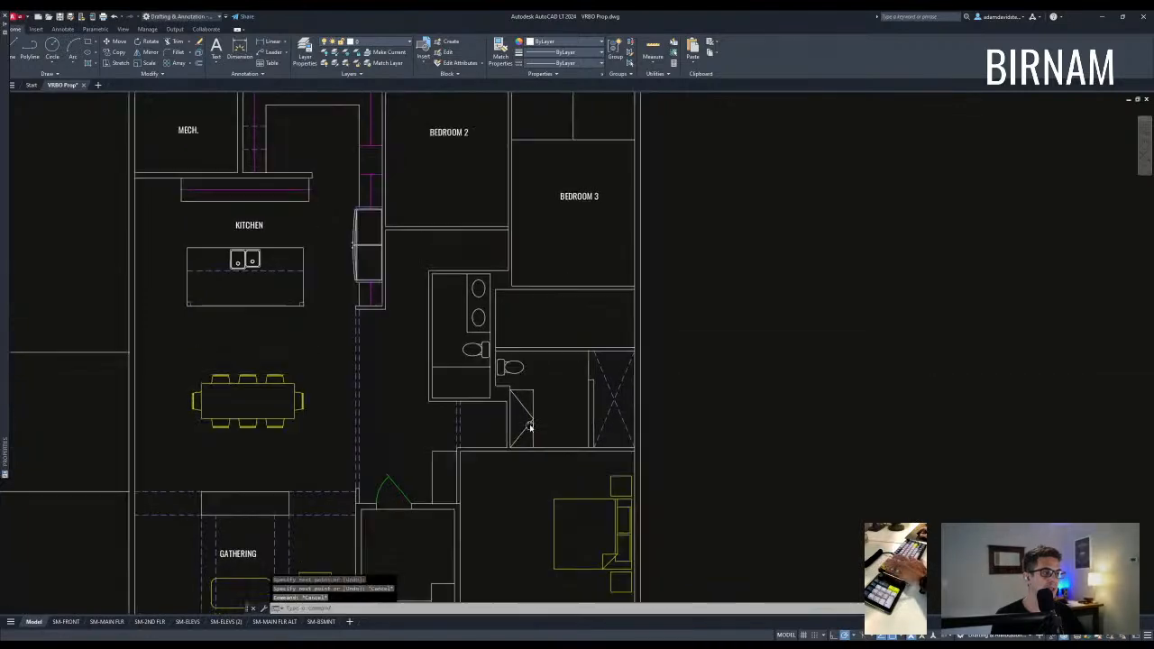
{"action": "left_click", "coordinate": [505, 349]}
{"action": "left_click", "coordinate": [490, 300]}
{"action": "type", "text": "cv"}
{"action": "key", "text": "Return"}
{"action": "scroll", "coordinate": [496, 302], "scroll_direction": "down", "scroll_amount": 2}
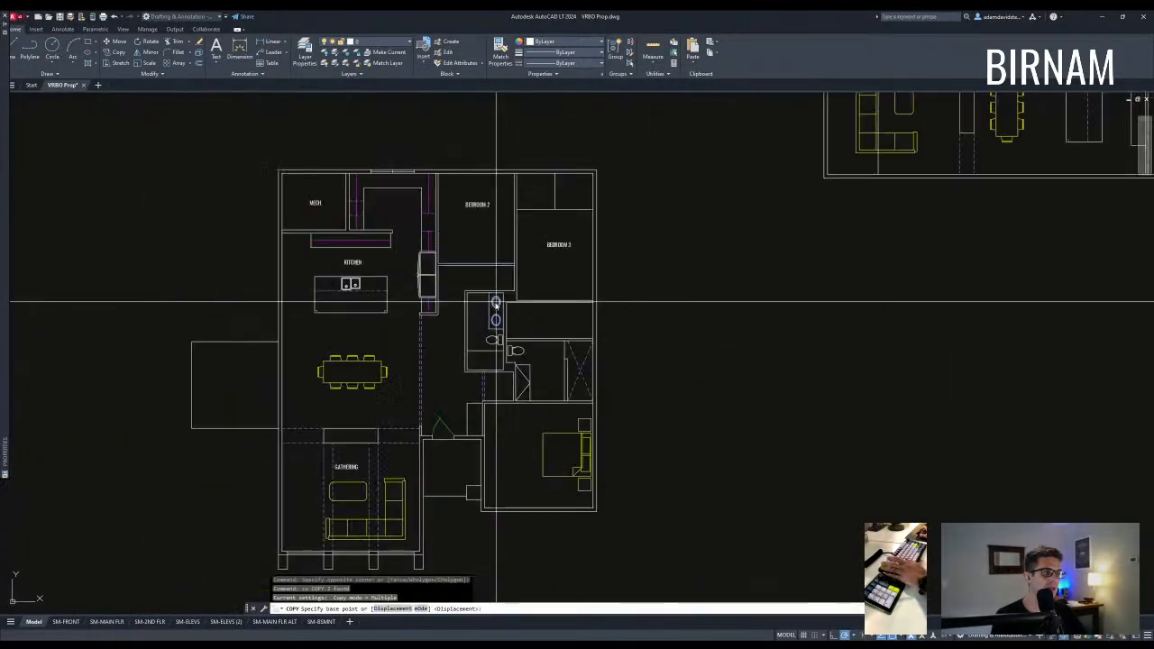
{"action": "left_click", "coordinate": [496, 303]}
{"action": "middle_click_drag", "start_coordinate": [543, 443], "coordinate": [525, 390]}
{"action": "left_click", "coordinate": [521, 363]}
{"action": "key", "text": "Escape"}
Delete the two diagonal helper lines on the new vanity.
{"action": "scroll", "coordinate": [525, 378], "scroll_direction": "up", "scroll_amount": 2}
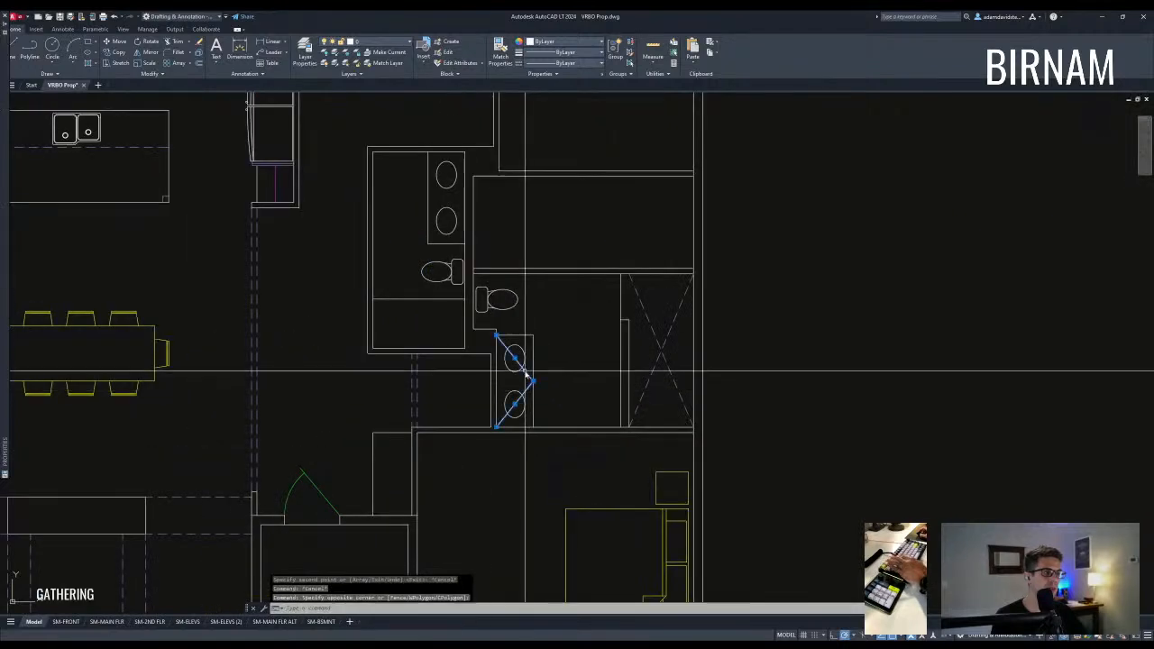
{"action": "key", "text": "Delete"}
{"action": "scroll", "coordinate": [529, 397], "scroll_direction": "down", "scroll_amount": 1}
{"action": "scroll", "coordinate": [526, 369], "scroll_direction": "up", "scroll_amount": 1}
{"action": "type", "text": "co"}
{"action": "key", "text": "space"}
{"action": "left_click", "coordinate": [495, 360]}
{"action": "key", "text": "Escape"}
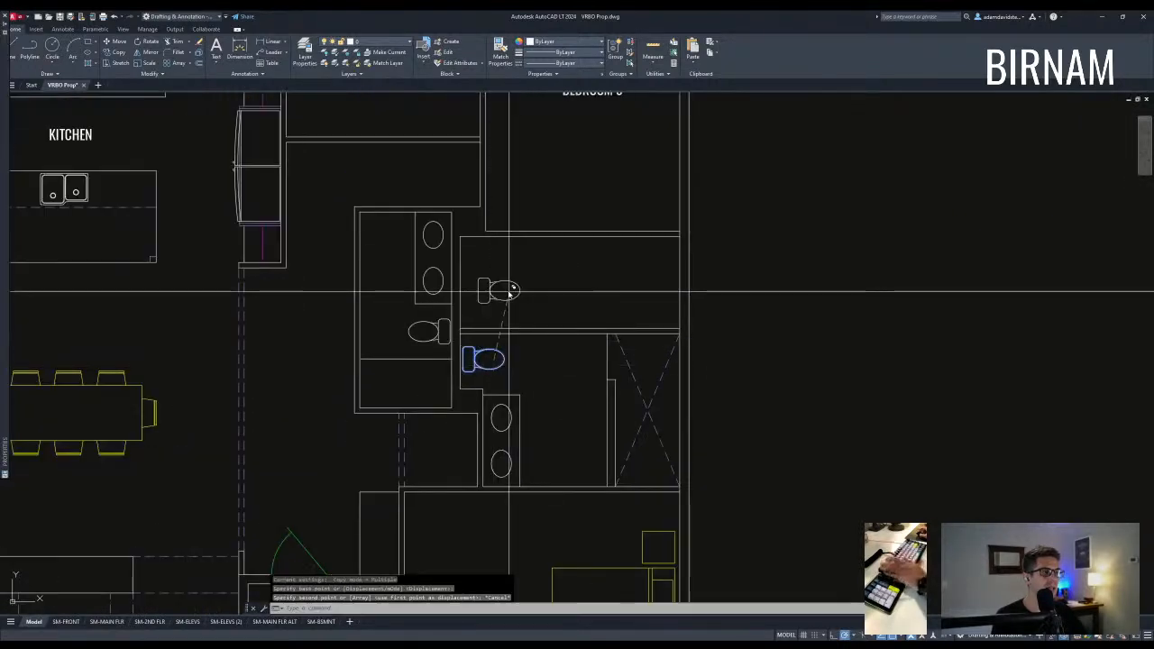
Move the new bathroom's toilet into the room above and rotate it a quarter turn so it faces down.
{"action": "type", "text": "m"}
{"action": "key", "text": "space"}
{"action": "left_click", "coordinate": [501, 360]}
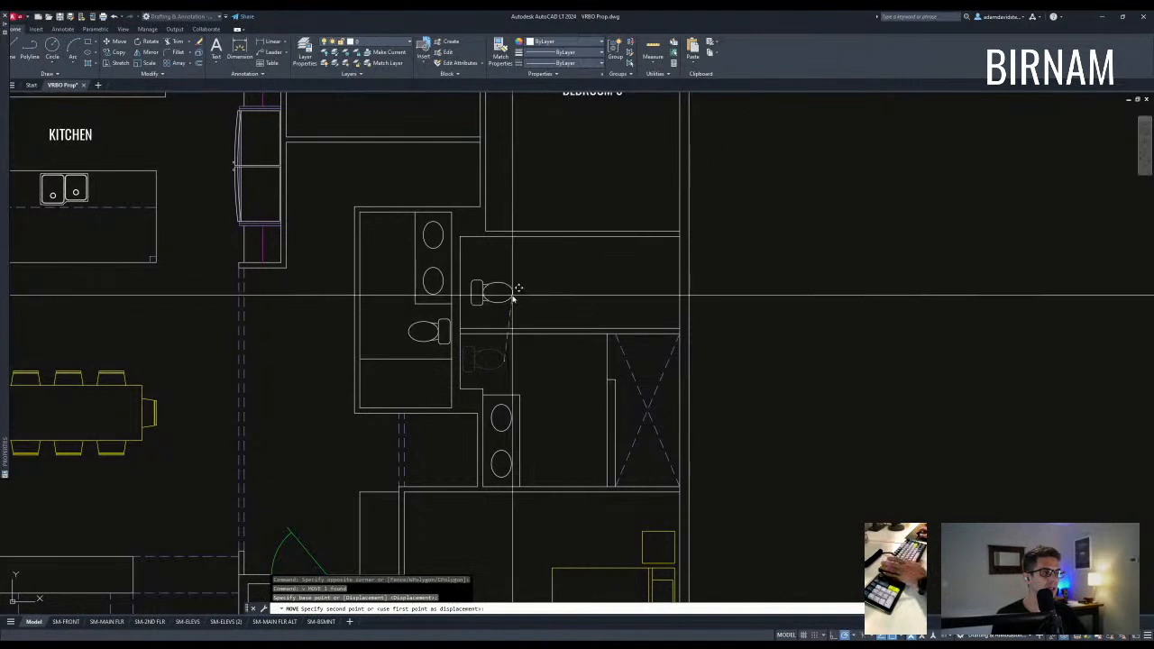
{"action": "left_click", "coordinate": [505, 293]}
{"action": "type", "text": "ro"}
{"action": "key", "text": "space"}
{"action": "left_click", "coordinate": [542, 289]}
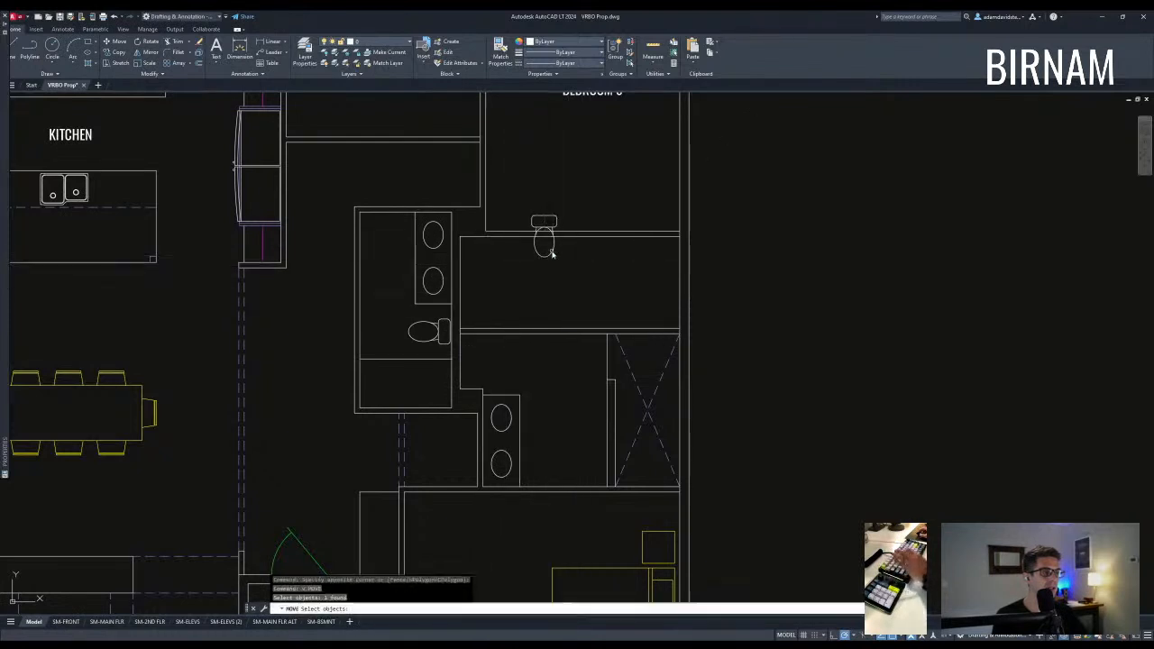
Move the rotated toilet against the upper wall, near the left end of the room above the bathroom.
{"action": "left_click", "coordinate": [565, 277]}
{"action": "left_click", "coordinate": [536, 246]}
{"action": "type", "text": "m"}
{"action": "key", "text": "space"}
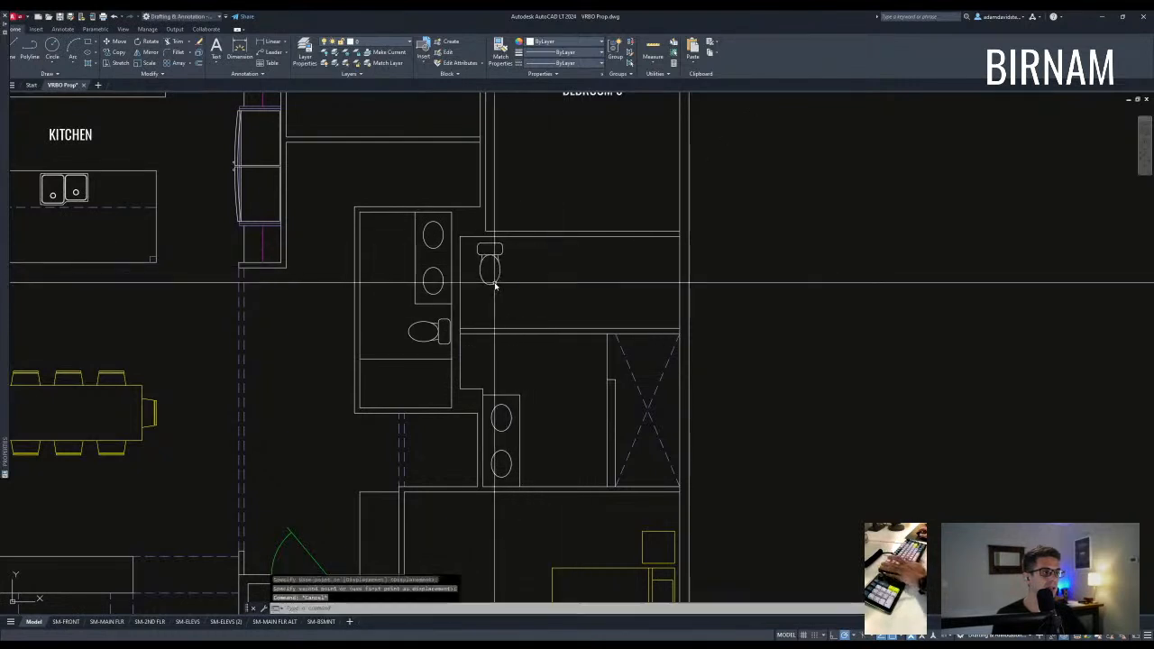
{"action": "key", "text": "Escape"}
{"action": "key", "text": "Escape"}
{"action": "middle_click_drag", "start_coordinate": [519, 379], "coordinate": [514, 370]}
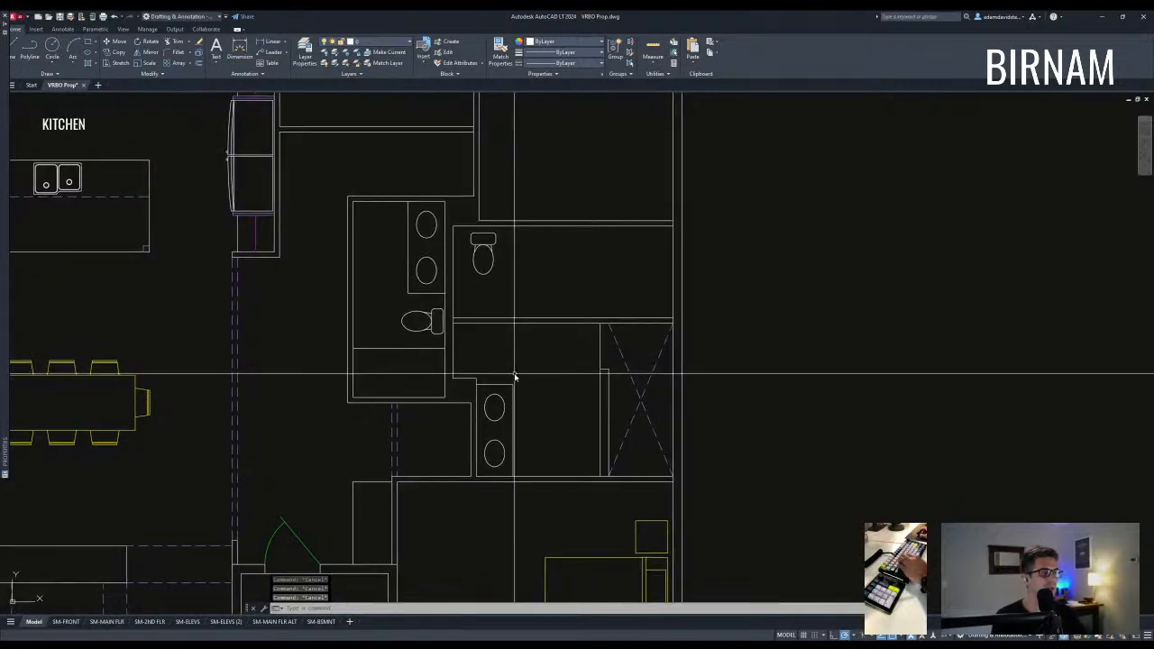
{"action": "middle_click_drag", "start_coordinate": [556, 320], "coordinate": [549, 354]}
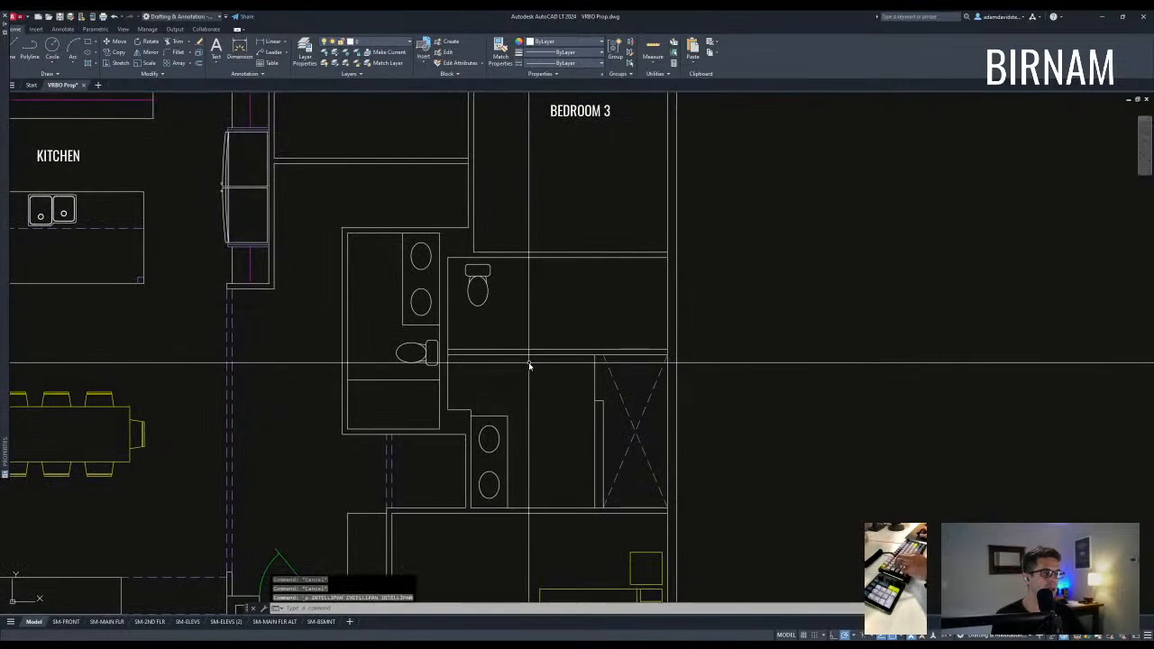
Undo the toilet's moves and rotation.
{"action": "key", "text": "ctrl+z"}
{"action": "scroll", "coordinate": [530, 365], "scroll_direction": "down", "scroll_amount": 2}
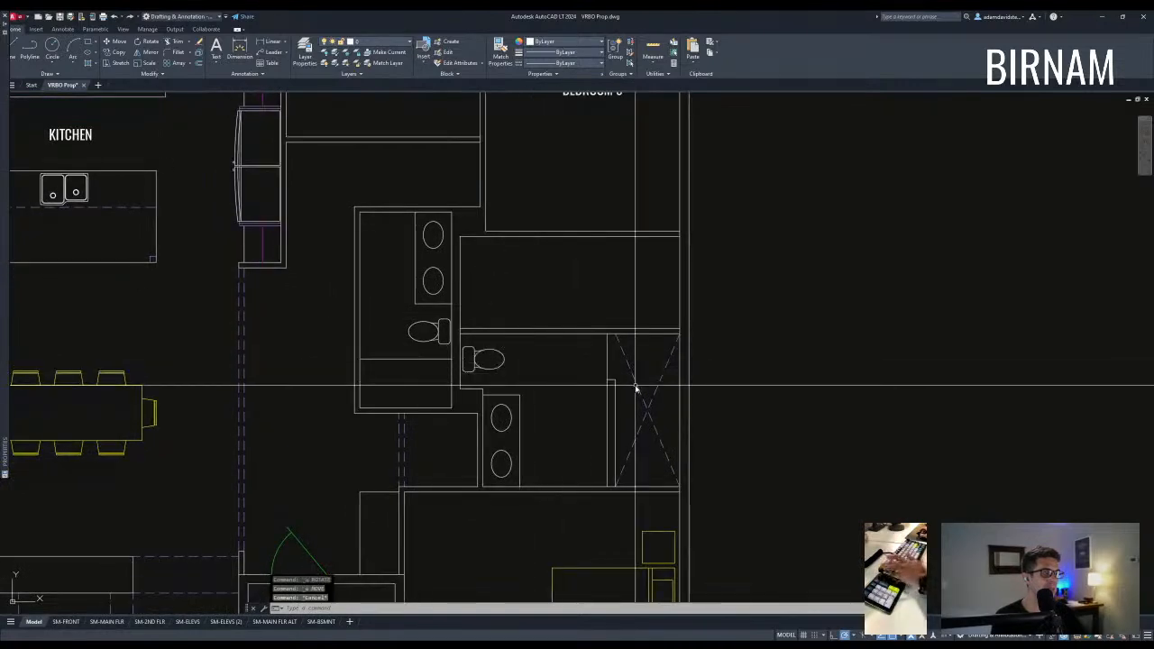
{"action": "key", "text": "Escape"}
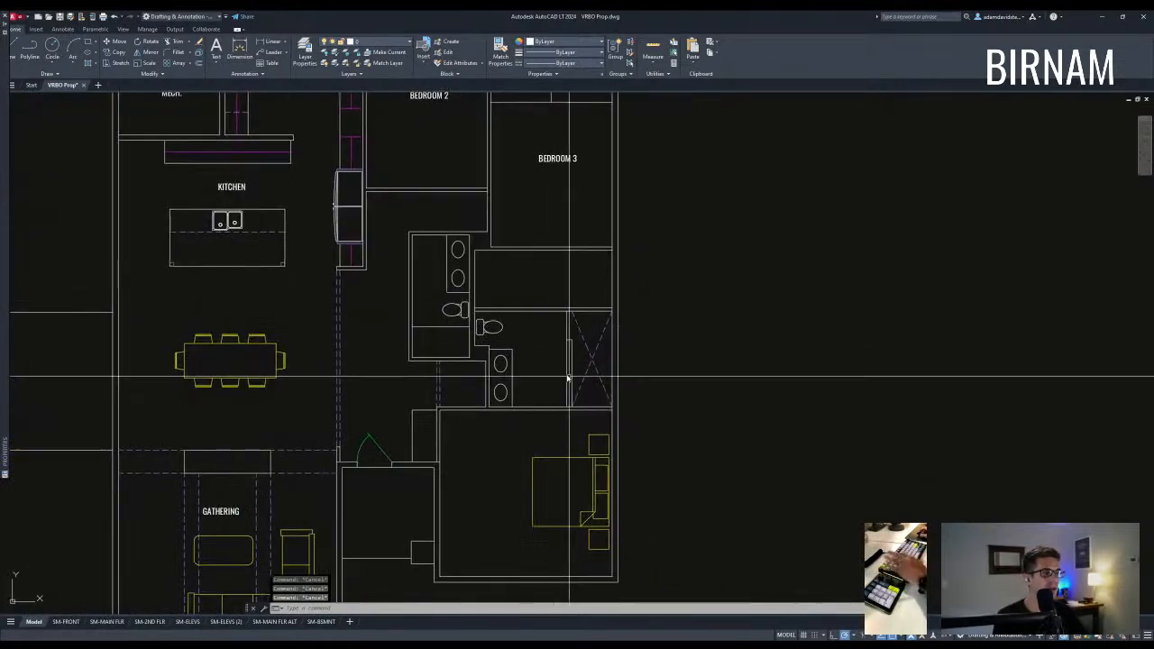
Measure the shower diagonally between its lower-left and upper-right corners.
{"action": "type", "text": "di"}
{"action": "key", "text": "Return"}
{"action": "left_click", "coordinate": [612, 311]}
{"action": "left_click", "coordinate": [612, 310]}
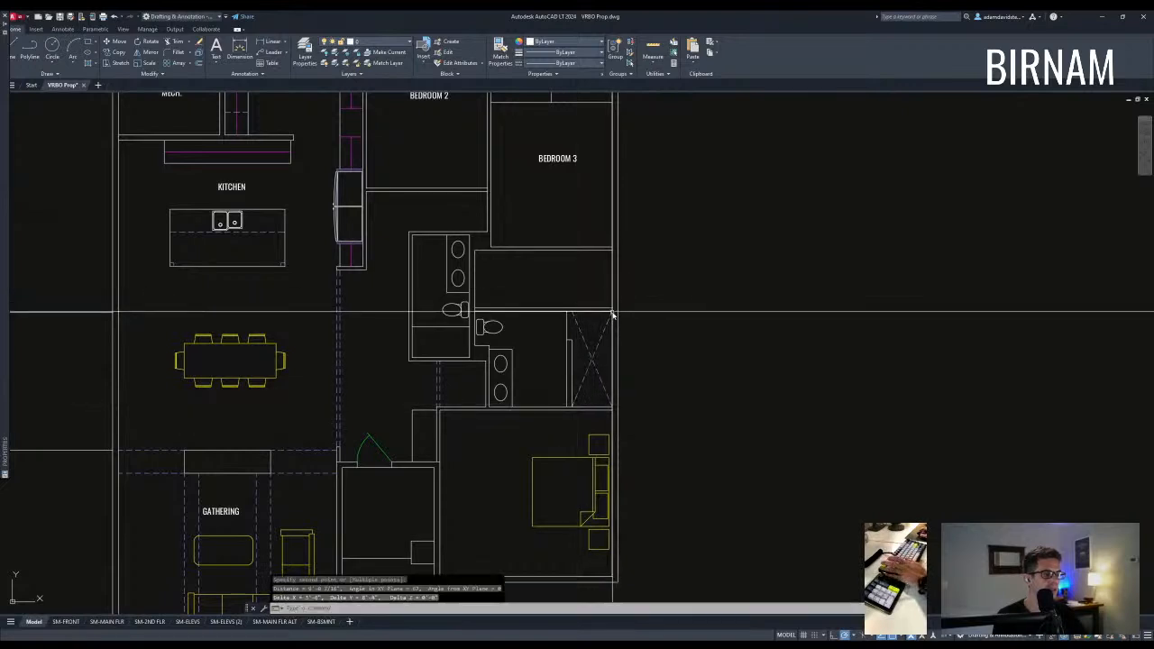
{"action": "middle_click_drag", "start_coordinate": [598, 405], "coordinate": [590, 390]}
{"action": "scroll", "coordinate": [597, 364], "scroll_direction": "up", "scroll_amount": 4}
{"action": "type", "text": "a"}
{"action": "key", "text": "space"}
{"action": "key", "text": "Escape"}
{"action": "key", "text": "Escape"}
Widen the new bathroom's shower by stretching its inner wall 6 inches toward the vanity.
{"action": "type", "text": "s"}
{"action": "key", "text": "space"}
{"action": "left_click", "coordinate": [545, 464]}
{"action": "left_click", "coordinate": [500, 151]}
{"action": "key", "text": "space"}
{"action": "left_click", "coordinate": [540, 139]}
{"action": "type", "text": "6"}
{"action": "key", "text": "space"}
{"action": "key", "text": "Escape"}
{"action": "key", "text": "Escape"}
Draw a horizontal line from the centre of the shower's crossed diagonals through the exterior wall.
{"action": "middle_click_drag", "start_coordinate": [555, 319], "coordinate": [559, 322]}
{"action": "type", "text": "a"}
{"action": "key", "text": "space"}
{"action": "left_click", "coordinate": [568, 318]}
{"action": "left_click", "coordinate": [648, 319]}
{"action": "key", "text": "space"}
Trim the horizontal line so only the piece between the exterior wall's two faces remains.
{"action": "scroll", "coordinate": [656, 328], "scroll_direction": "up", "scroll_amount": 3}
{"action": "type", "text": "tr"}
{"action": "key", "text": "space"}
{"action": "left_click", "coordinate": [669, 350]}
{"action": "left_click", "coordinate": [582, 306]}
{"action": "left_click", "coordinate": [645, 315]}
{"action": "left_click", "coordinate": [641, 303]}
{"action": "key", "text": "space"}
Copy the short line across the exterior wall 30 inches up and 30 inches down to form the shower window's jambs.
{"action": "left_click", "coordinate": [587, 337]}
{"action": "left_click", "coordinate": [654, 297]}
{"action": "type", "text": "co"}
{"action": "key", "text": "space"}
{"action": "left_click", "coordinate": [684, 291]}
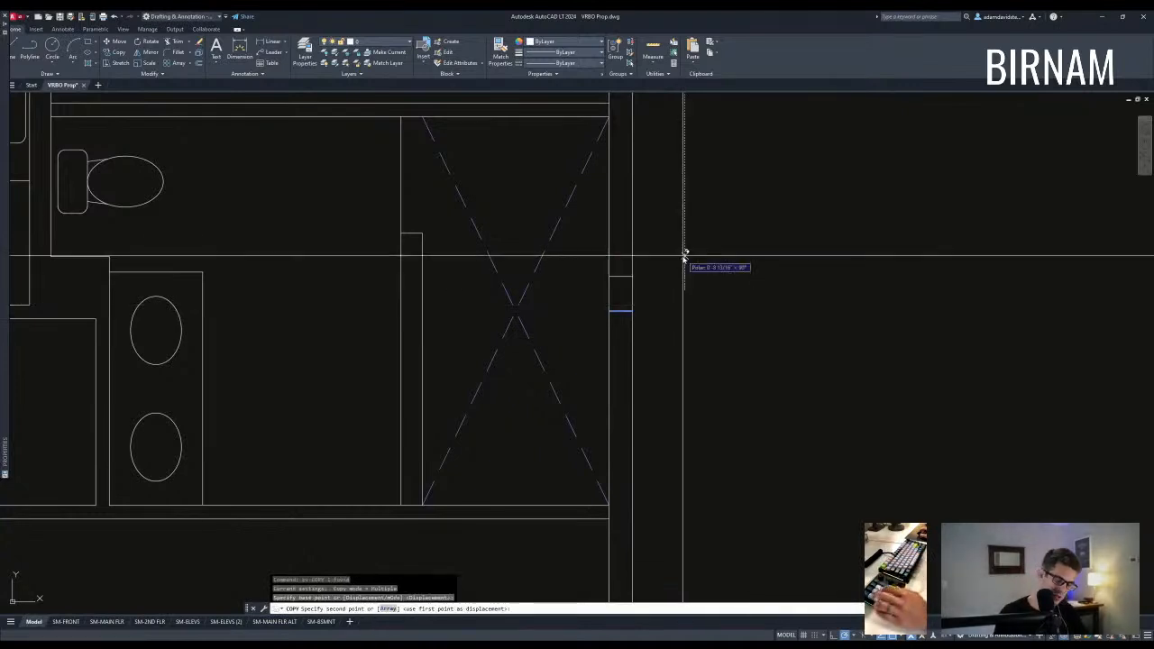
{"action": "type", "text": "30"}
{"action": "key", "text": "space"}
{"action": "type", "text": "3"}
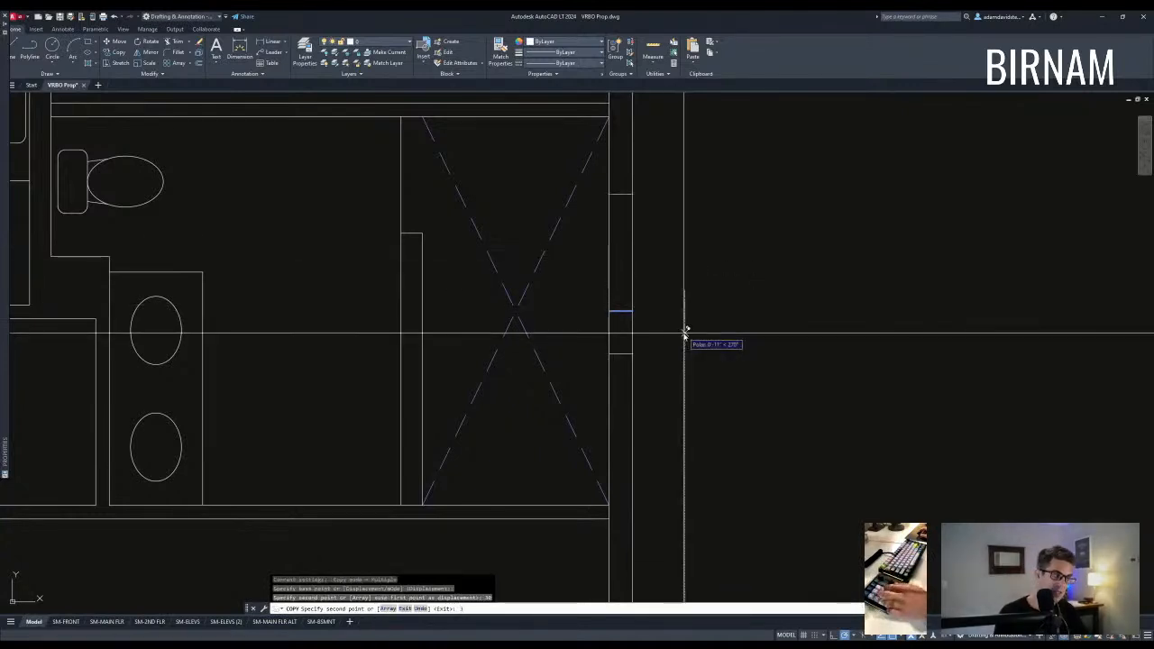
{"action": "type", "text": "0"}
{"action": "key", "text": "space"}
Erase the middle line and draw a vertical glazing line between the two window jambs inside the exterior wall.
{"action": "left_click", "coordinate": [592, 334]}
{"action": "left_click", "coordinate": [658, 290]}
{"action": "type", "text": "e"}
{"action": "scroll", "coordinate": [634, 361], "scroll_direction": "down", "scroll_amount": 3}
{"action": "type", "text": "l"}
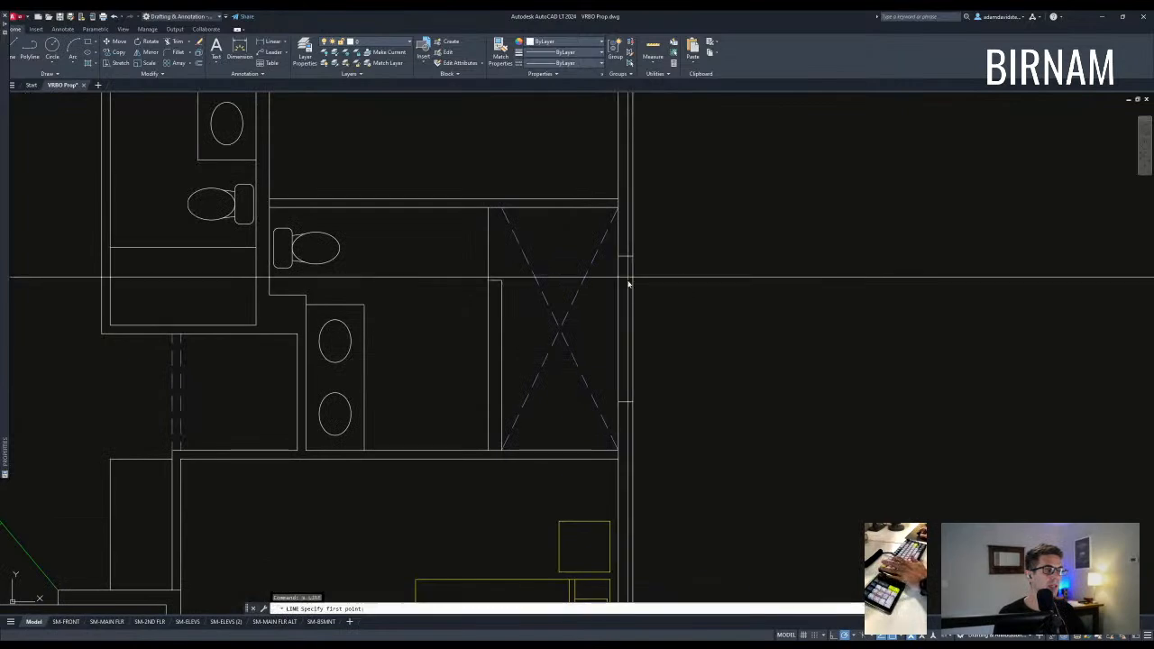
{"action": "left_click", "coordinate": [625, 258]}
{"action": "left_click", "coordinate": [625, 399]}
{"action": "key", "text": "Escape"}
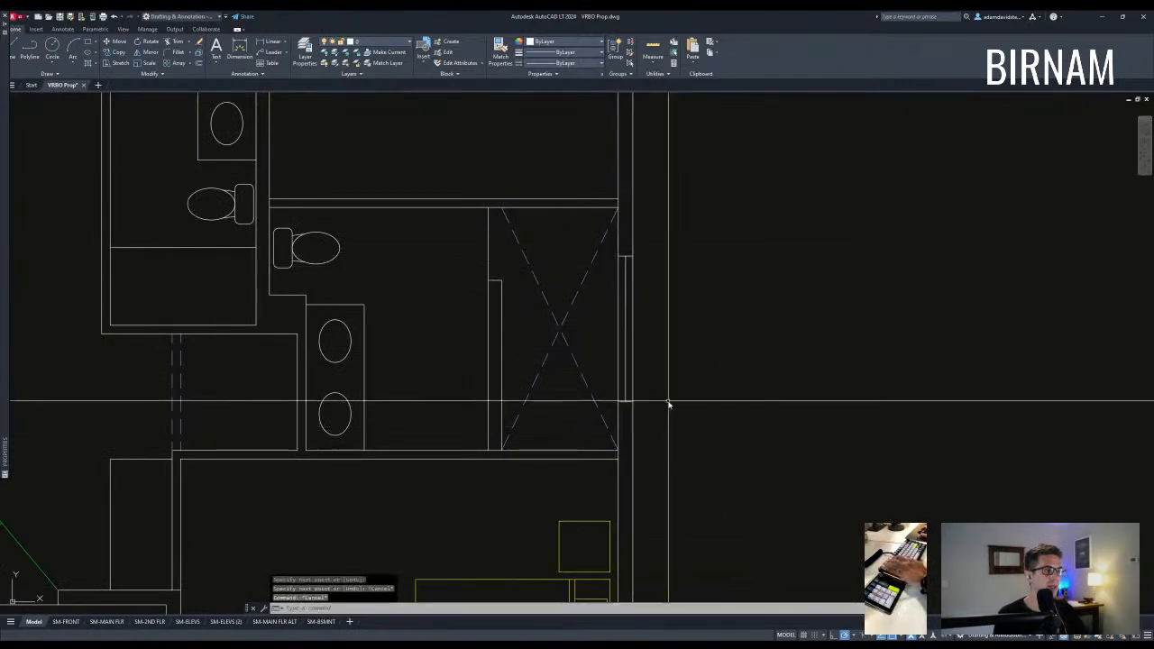
Trim the lines at the left end of the wall between the new bathroom and the room above it.
{"action": "scroll", "coordinate": [669, 404], "scroll_direction": "down", "scroll_amount": 5}
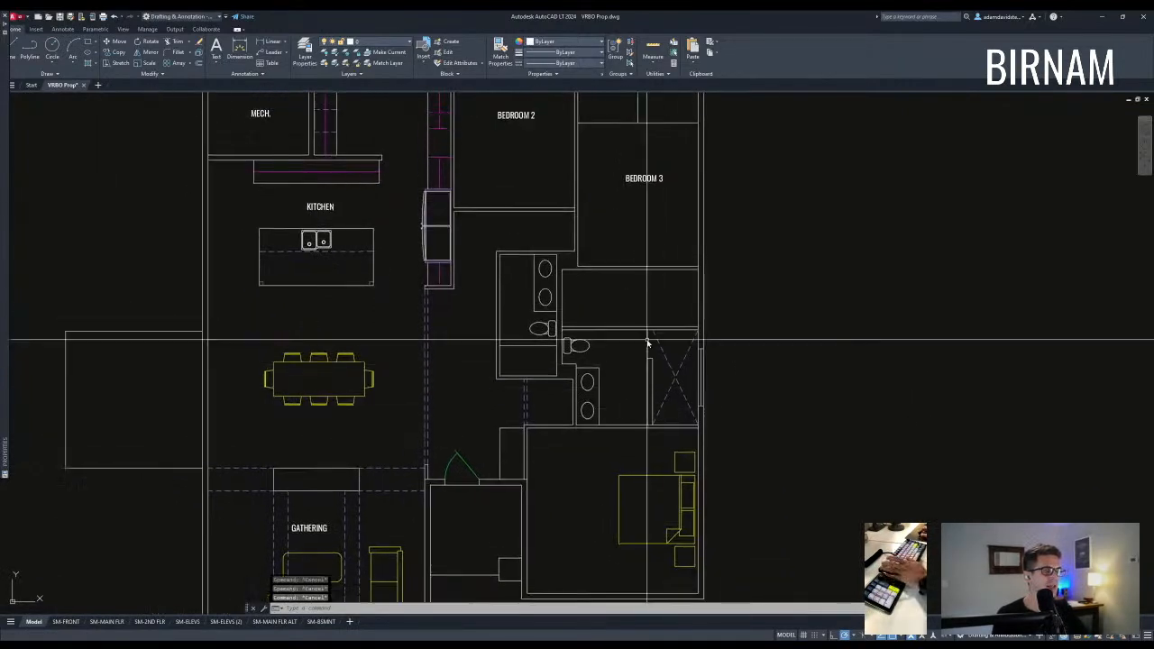
{"action": "scroll", "coordinate": [646, 348], "scroll_direction": "up", "scroll_amount": 2}
{"action": "type", "text": "tr"}
{"action": "scroll", "coordinate": [556, 324], "scroll_direction": "up", "scroll_amount": 4}
{"action": "left_click", "coordinate": [523, 339]}
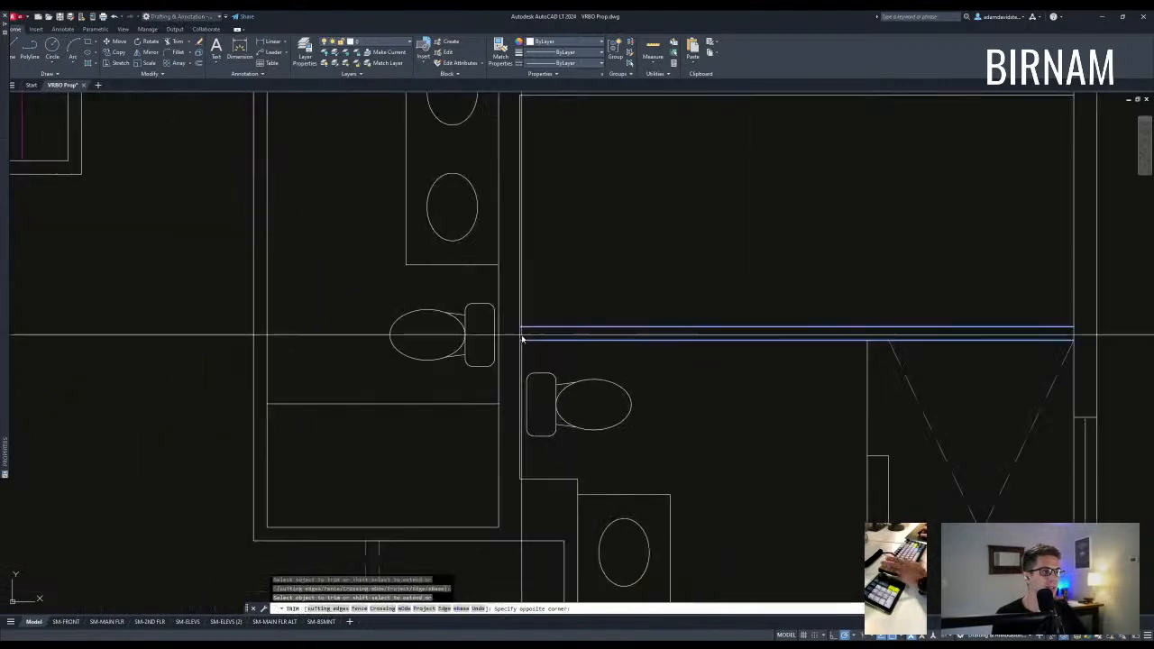
{"action": "key", "text": "Escape"}
Copy the BEDROOM 3 label into the furnished bedroom, to the left of the bed.
{"action": "scroll", "coordinate": [667, 381], "scroll_direction": "down", "scroll_amount": 4}
{"action": "scroll", "coordinate": [785, 410], "scroll_direction": "down", "scroll_amount": 2}
{"action": "middle_click_drag", "start_coordinate": [785, 411], "coordinate": [769, 387]}
{"action": "scroll", "coordinate": [739, 344], "scroll_direction": "up", "scroll_amount": 4}
{"action": "scroll", "coordinate": [758, 318], "scroll_direction": "down", "scroll_amount": 4}
{"action": "middle_click_drag", "start_coordinate": [760, 317], "coordinate": [763, 340]}
{"action": "left_click", "coordinate": [765, 234]}
{"action": "type", "text": "co"}
{"action": "left_click", "coordinate": [764, 232]}
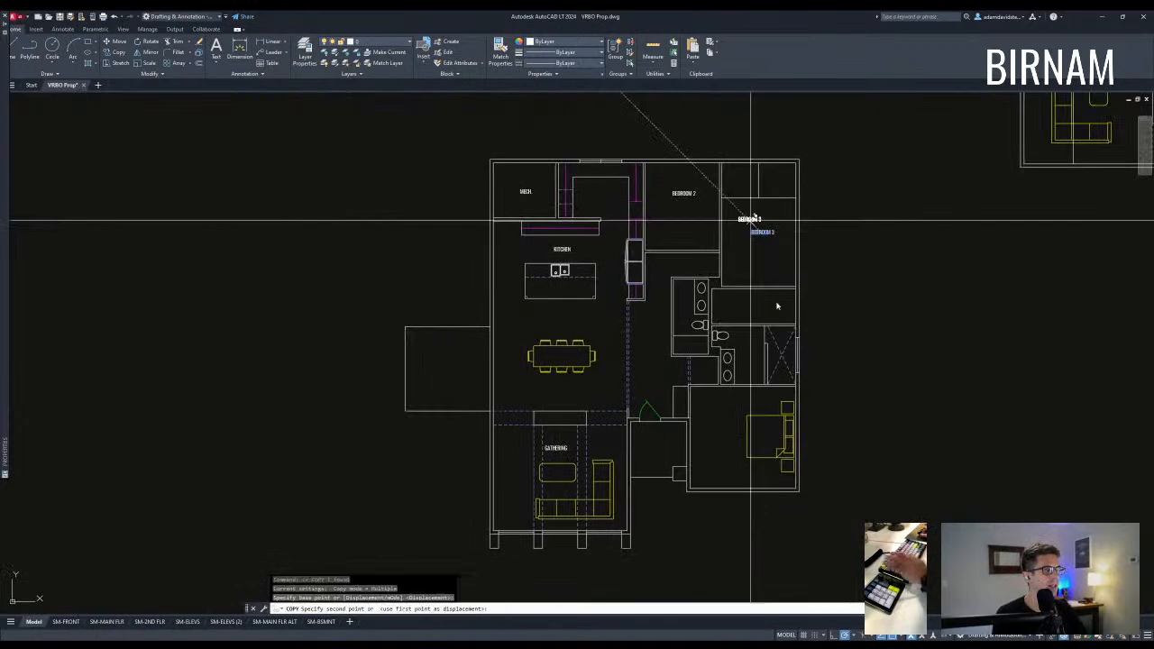
{"action": "scroll", "coordinate": [754, 488], "scroll_direction": "up", "scroll_amount": 2}
{"action": "left_click", "coordinate": [704, 394]}
{"action": "key", "text": "Escape"}
Change the label beside the bed to PRIMARY.
{"action": "left_click", "coordinate": [712, 387]}
{"action": "left_click", "coordinate": [705, 398]}
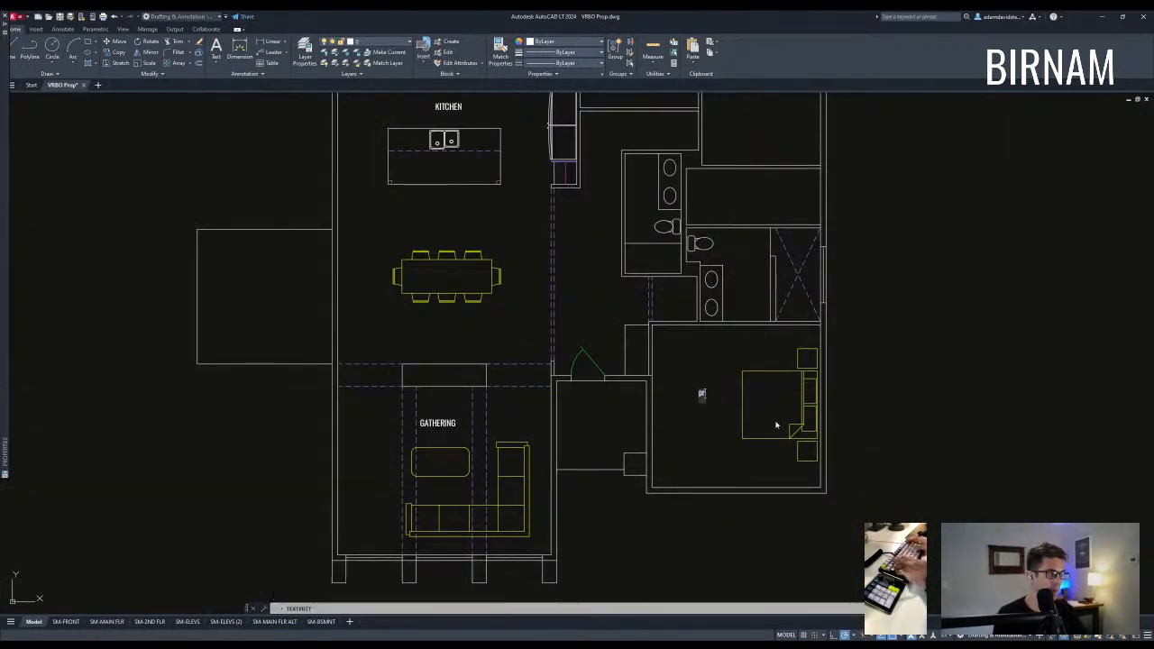
{"action": "type", "text": "RY"}
{"action": "key", "text": "Return"}
Copy the PRIMARY label into the new bathroom, between the vanity and the shower.
{"action": "type", "text": "co"}
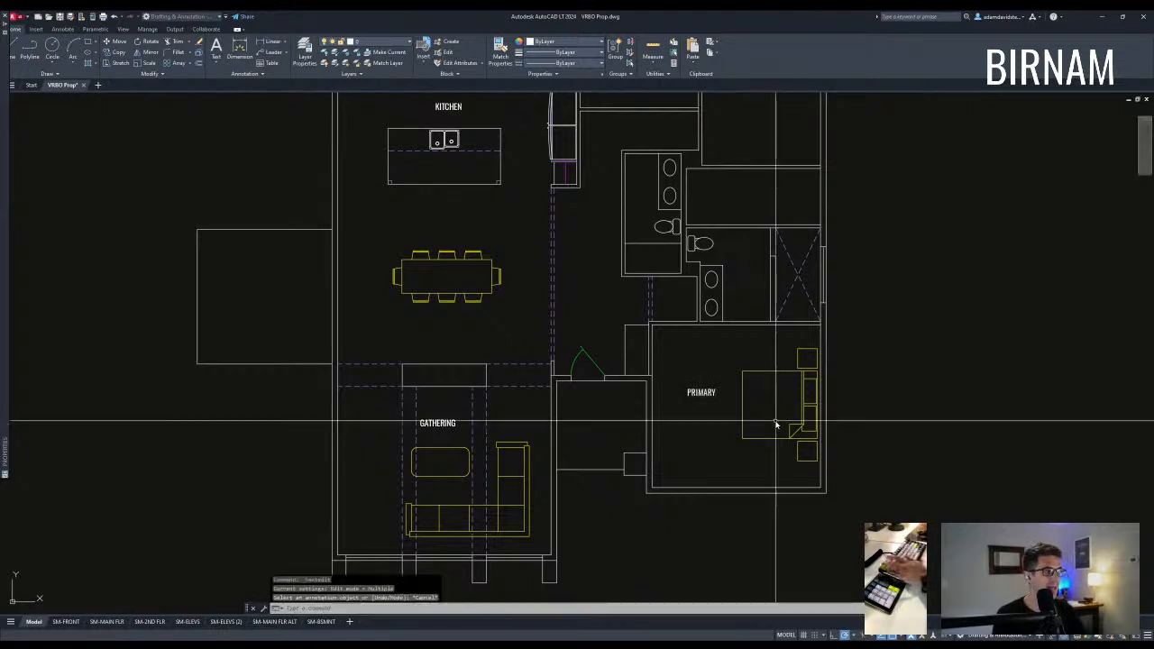
{"action": "left_click", "coordinate": [700, 397]}
{"action": "key", "text": "Return"}
{"action": "left_click", "coordinate": [697, 392]}
{"action": "left_click", "coordinate": [739, 274]}
{"action": "key", "text": "Escape"}
{"action": "key", "text": "Escape"}
Change the new bathroom's copied label to BATH.
{"action": "double_click", "coordinate": [739, 276]}
{"action": "type", "text": "BATH"}
{"action": "left_click", "coordinate": [698, 501]}
{"action": "key", "text": "Escape"}
{"action": "key", "text": "Escape"}
Copy the BATH label into the other bathroom, beside its toilet and double vanity.
{"action": "left_click", "coordinate": [752, 268]}
{"action": "left_click", "coordinate": [735, 277]}
{"action": "type", "text": "co"}
{"action": "left_click", "coordinate": [737, 278]}
{"action": "scroll", "coordinate": [649, 215], "scroll_direction": "up", "scroll_amount": 3}
{"action": "left_click", "coordinate": [638, 214]}
{"action": "key", "text": "Escape"}
Change the second bathroom's label to BATH 2.
{"action": "left_click", "coordinate": [637, 208]}
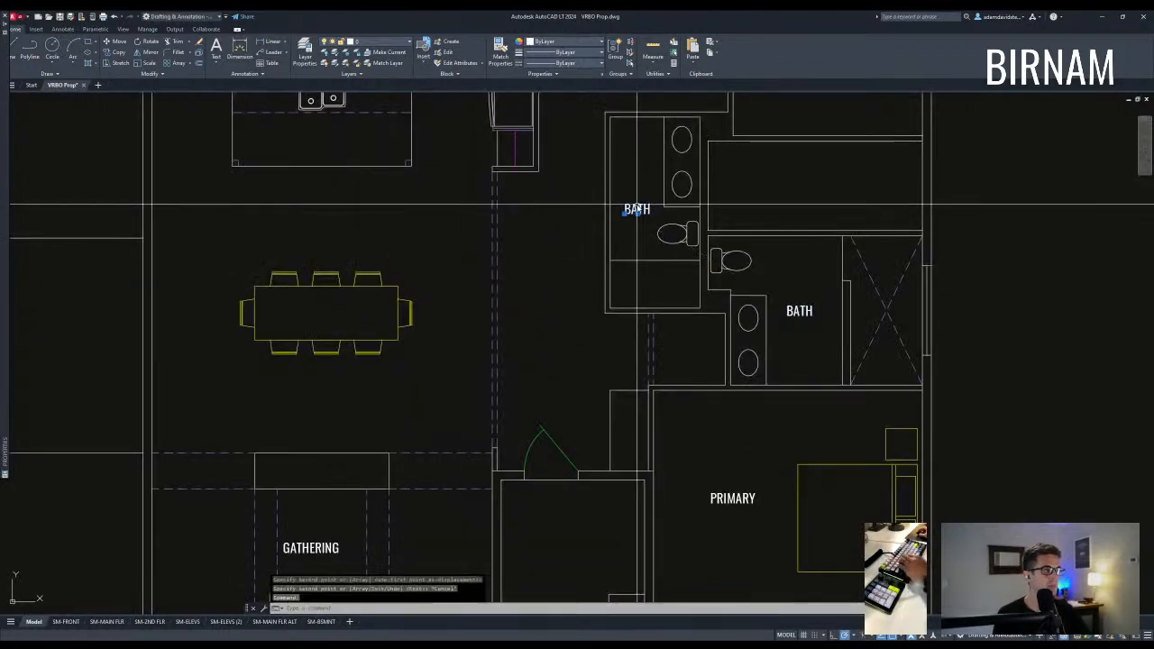
{"action": "double_click", "coordinate": [636, 208]}
{"action": "type", "text": "BATH 2"}
{"action": "key", "text": "Escape"}
{"action": "key", "text": "Escape"}
{"action": "key", "text": "Escape"}
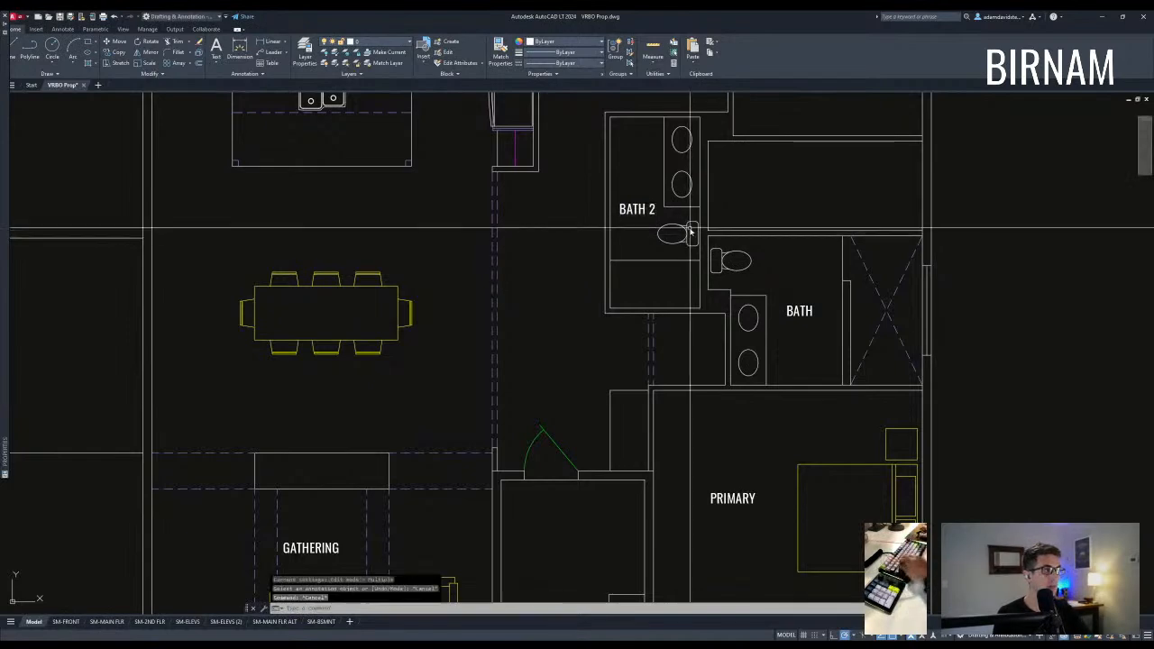
Copy the BATH 2 label into the long room between Bedroom 3 and the new bathroom.
{"action": "scroll", "coordinate": [662, 333], "scroll_direction": "up", "scroll_amount": 2}
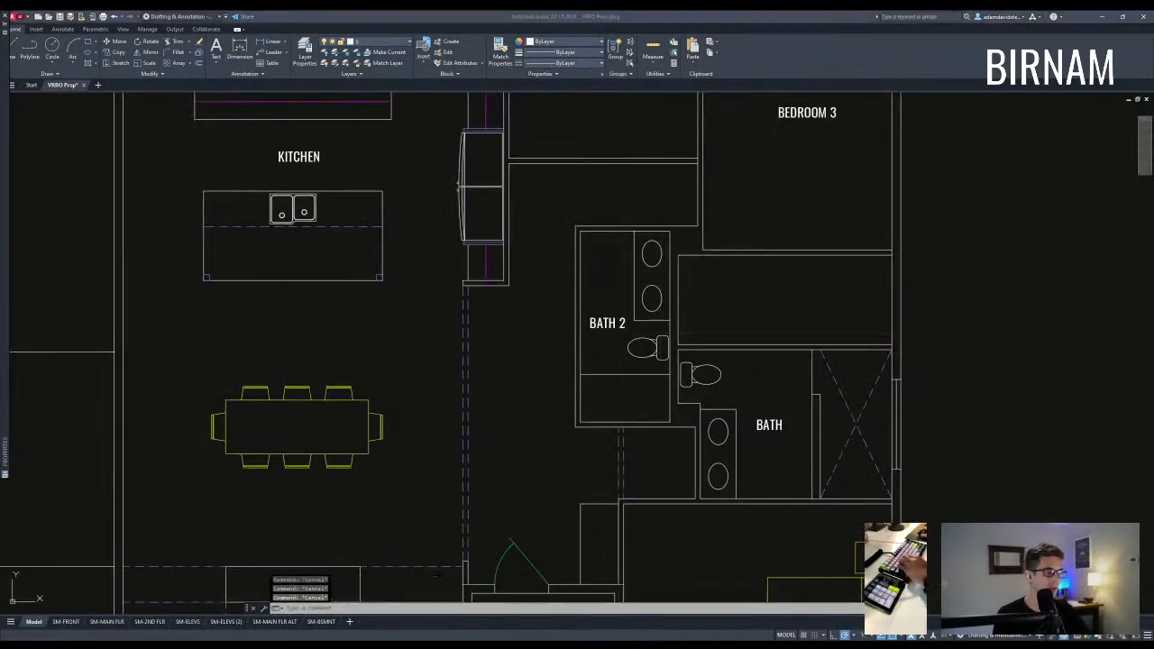
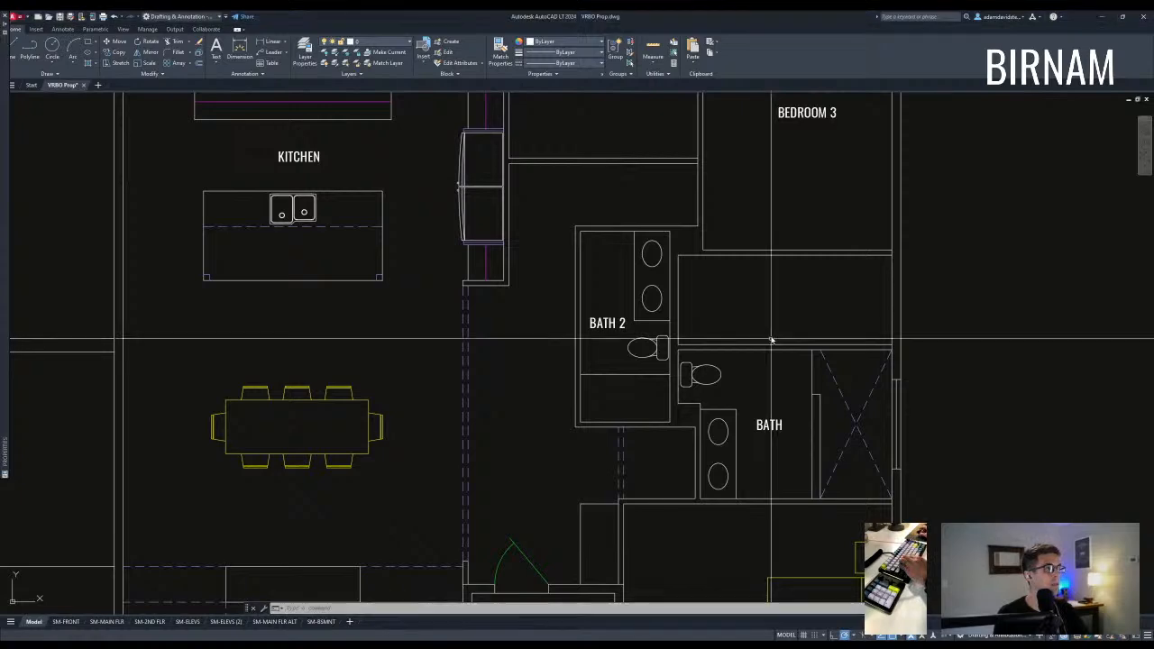
{"action": "scroll", "coordinate": [643, 304], "scroll_direction": "down", "scroll_amount": 3}
{"action": "left_click", "coordinate": [423, 411]}
{"action": "type", "text": "co"}
{"action": "key", "text": "space"}
{"action": "left_click", "coordinate": [421, 416]}
{"action": "scroll", "coordinate": [517, 395], "scroll_direction": "up", "scroll_amount": 2}
{"action": "left_click", "coordinate": [531, 396]}
{"action": "key", "text": "space"}
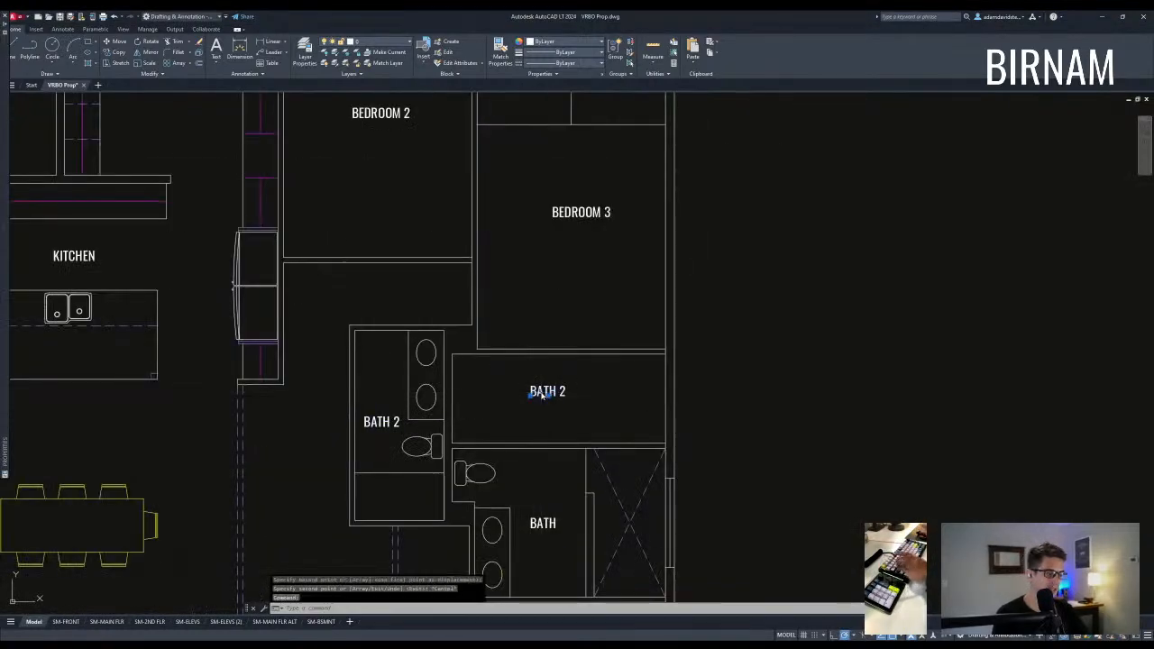
Change the label in the room below Bedroom 3 to WALK-IN.
{"action": "double_click", "coordinate": [547, 391]}
{"action": "type", "text": "WALK-IN"}
{"action": "key", "text": "Escape"}
{"action": "key", "text": "Escape"}
{"action": "key", "text": "Escape"}
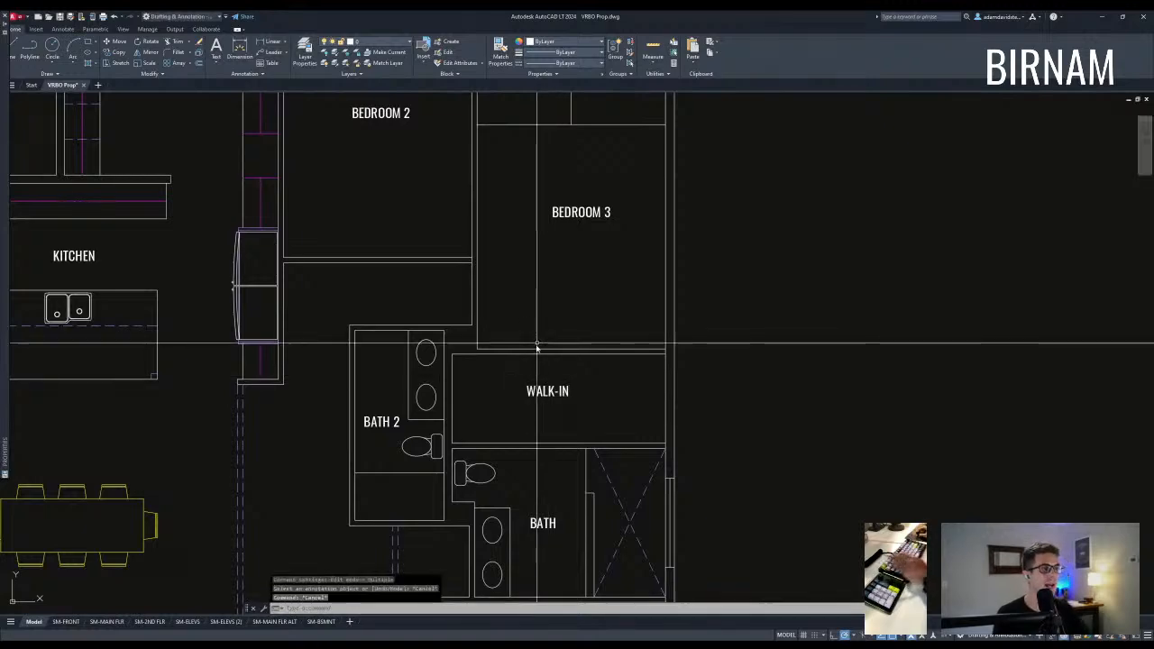
Erase the separate rotated partial plan with the sofa, dining table and island, beside the house plan.
{"action": "scroll", "coordinate": [584, 426], "scroll_direction": "down", "scroll_amount": 4}
{"action": "key", "text": "Escape"}
{"action": "middle_click_drag", "start_coordinate": [741, 344], "coordinate": [656, 439]}
{"action": "scroll", "coordinate": [655, 439], "scroll_direction": "down", "scroll_amount": 2}
{"action": "middle_click_drag", "start_coordinate": [616, 487], "coordinate": [644, 435]}
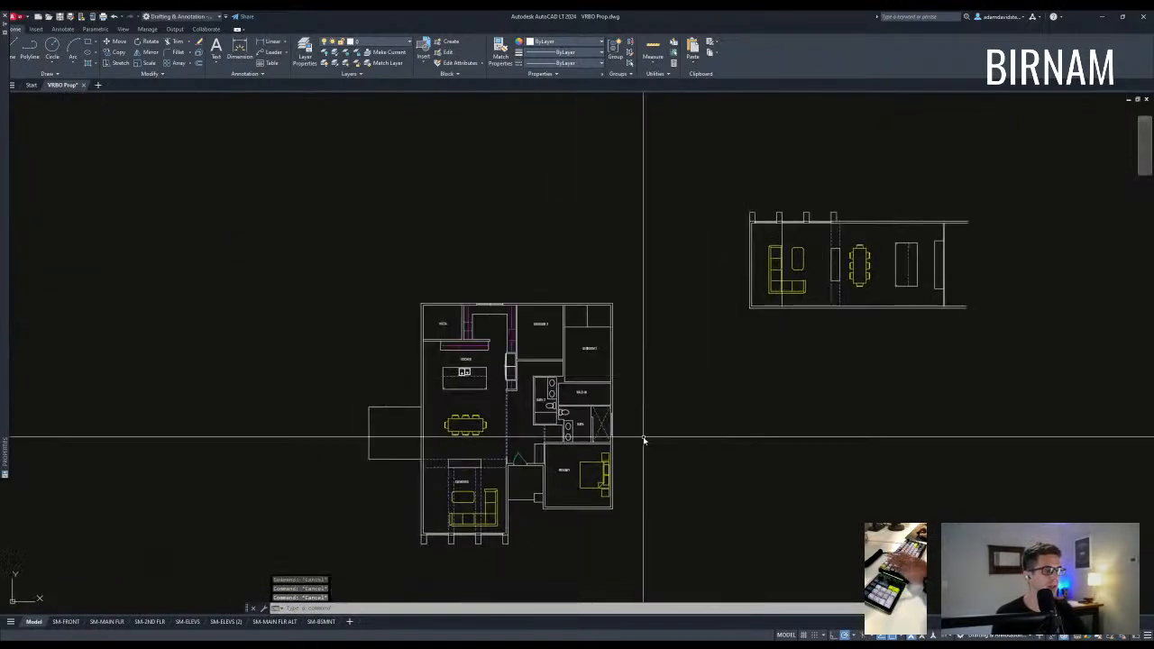
{"action": "scroll", "coordinate": [708, 356], "scroll_direction": "up", "scroll_amount": 2}
{"action": "left_click", "coordinate": [703, 337]}
{"action": "middle_click_drag", "start_coordinate": [932, 208], "coordinate": [827, 302]}
{"action": "scroll", "coordinate": [827, 302], "scroll_direction": "down", "scroll_amount": 2}
{"action": "left_click", "coordinate": [1034, 207]}
{"action": "type", "text": "e"}
{"action": "key", "text": "space"}
{"action": "key", "text": "Escape"}
{"action": "scroll", "coordinate": [616, 476], "scroll_direction": "up", "scroll_amount": 5}
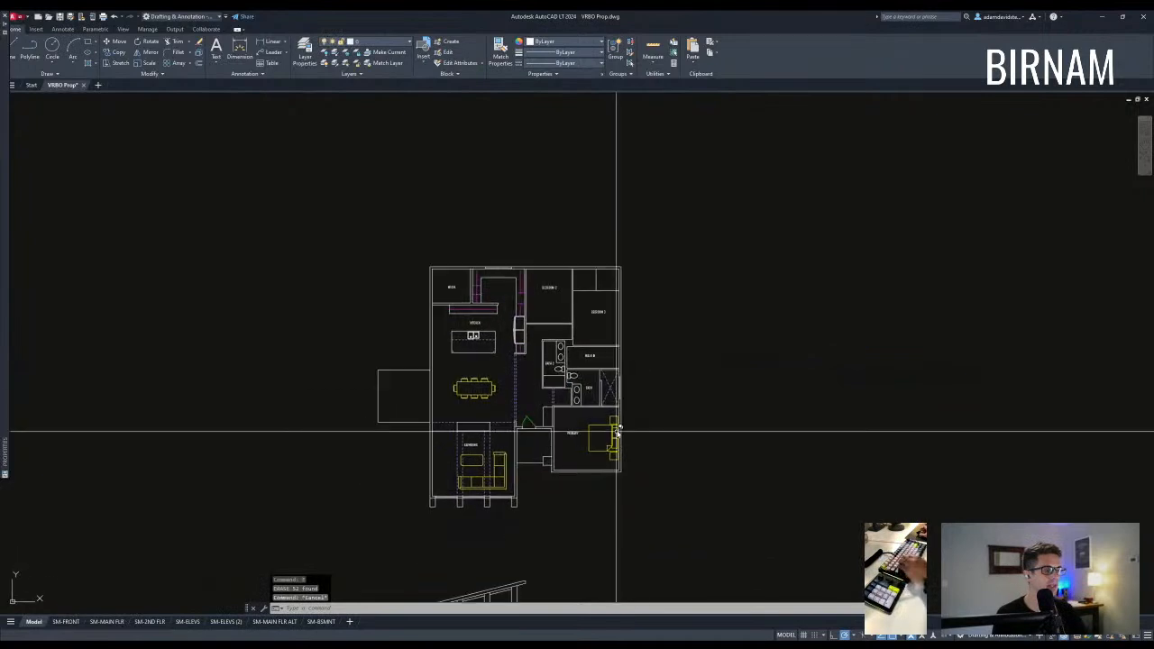
Copy the PRIMARY label into the space outside the front door.
{"action": "scroll", "coordinate": [583, 446], "scroll_direction": "down", "scroll_amount": 2}
{"action": "left_click", "coordinate": [600, 373]}
{"action": "type", "text": "co"}
{"action": "key", "text": "space"}
{"action": "left_click", "coordinate": [603, 373]}
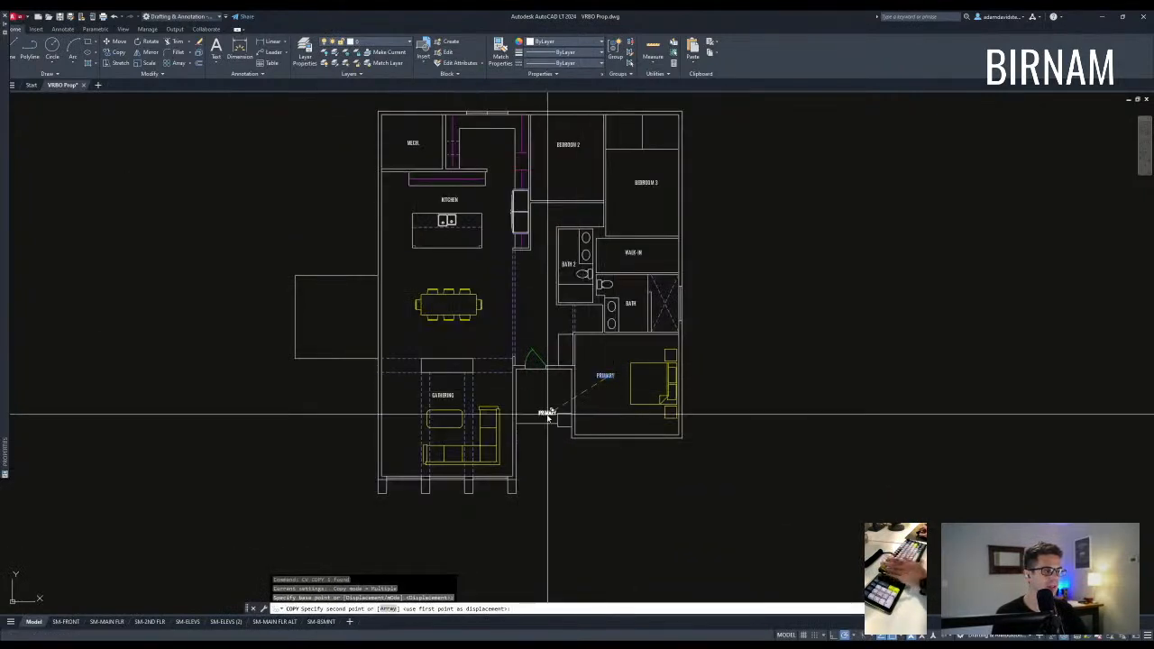
{"action": "scroll", "coordinate": [546, 411], "scroll_direction": "up", "scroll_amount": 2}
{"action": "left_click", "coordinate": [548, 392]}
{"action": "key", "text": "Escape"}
Change the label outside the front door to PORCH.
{"action": "left_click", "coordinate": [548, 389]}
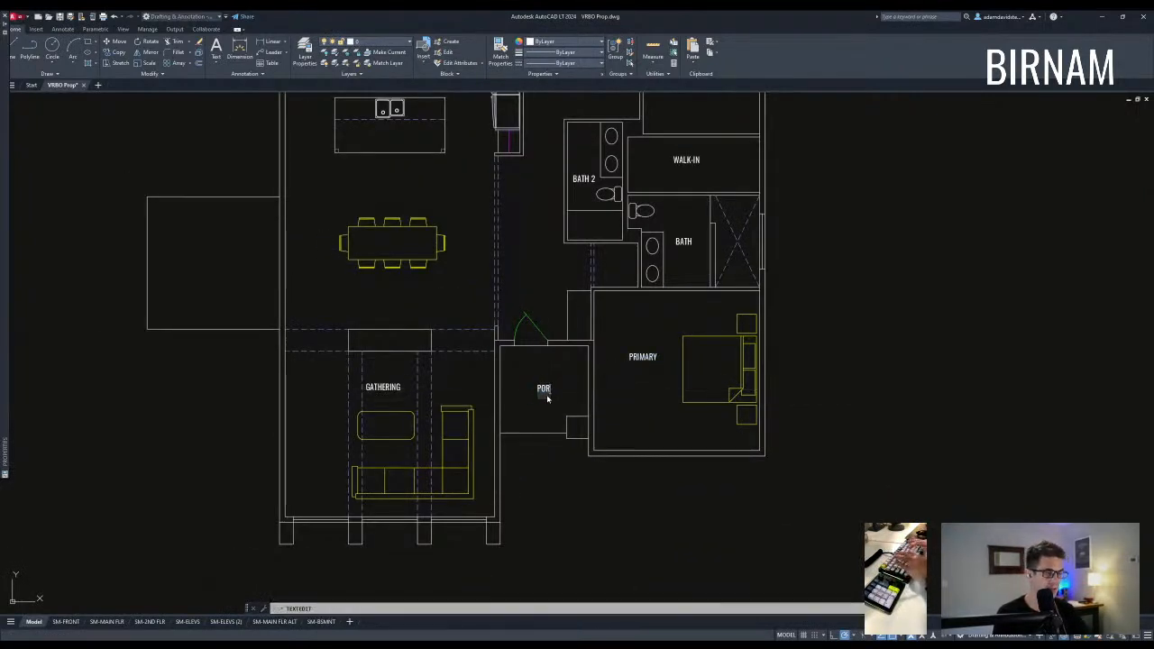
{"action": "type", "text": "CH"}
{"action": "key", "text": "Escape"}
{"action": "key", "text": "Escape"}
Copy the PORCH label into the hall just inside the front door.
{"action": "scroll", "coordinate": [565, 424], "scroll_direction": "down", "scroll_amount": 4}
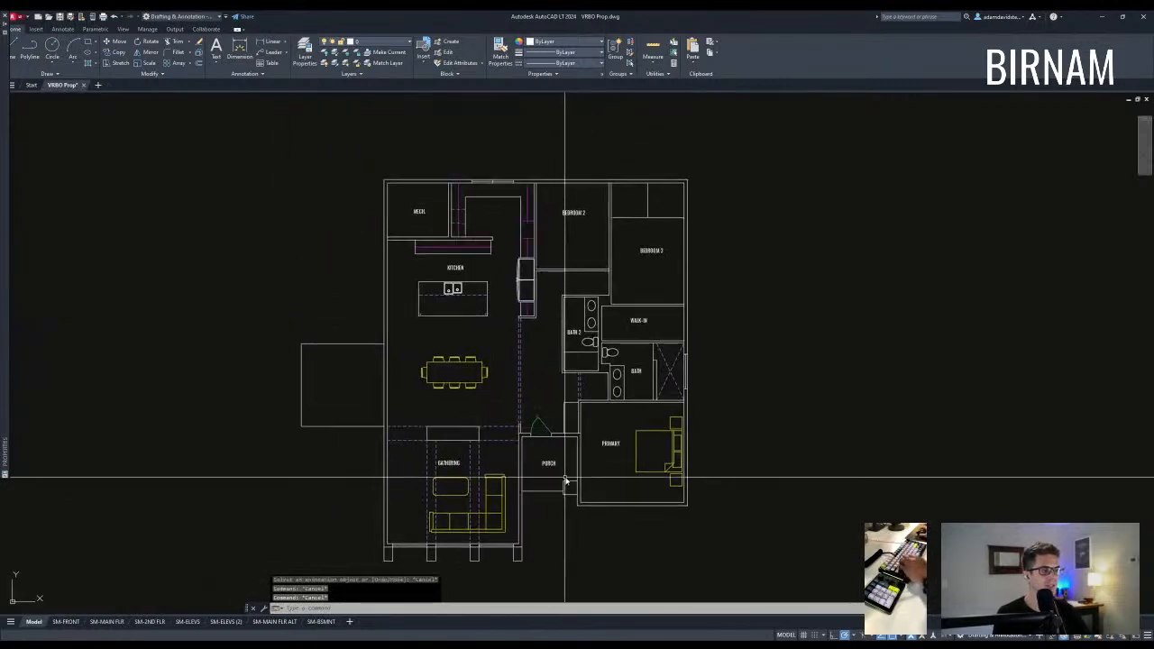
{"action": "left_click", "coordinate": [563, 481]}
{"action": "left_click", "coordinate": [544, 456]}
{"action": "type", "text": "co"}
{"action": "left_click", "coordinate": [547, 461]}
{"action": "scroll", "coordinate": [539, 350], "scroll_direction": "up", "scroll_amount": 2}
{"action": "left_click", "coordinate": [544, 393]}
{"action": "key", "text": "Escape"}
Change the hall's copied label to ENTRY.
{"action": "left_click", "coordinate": [546, 391]}
{"action": "key", "text": "Escape"}
{"action": "left_click", "coordinate": [543, 397]}
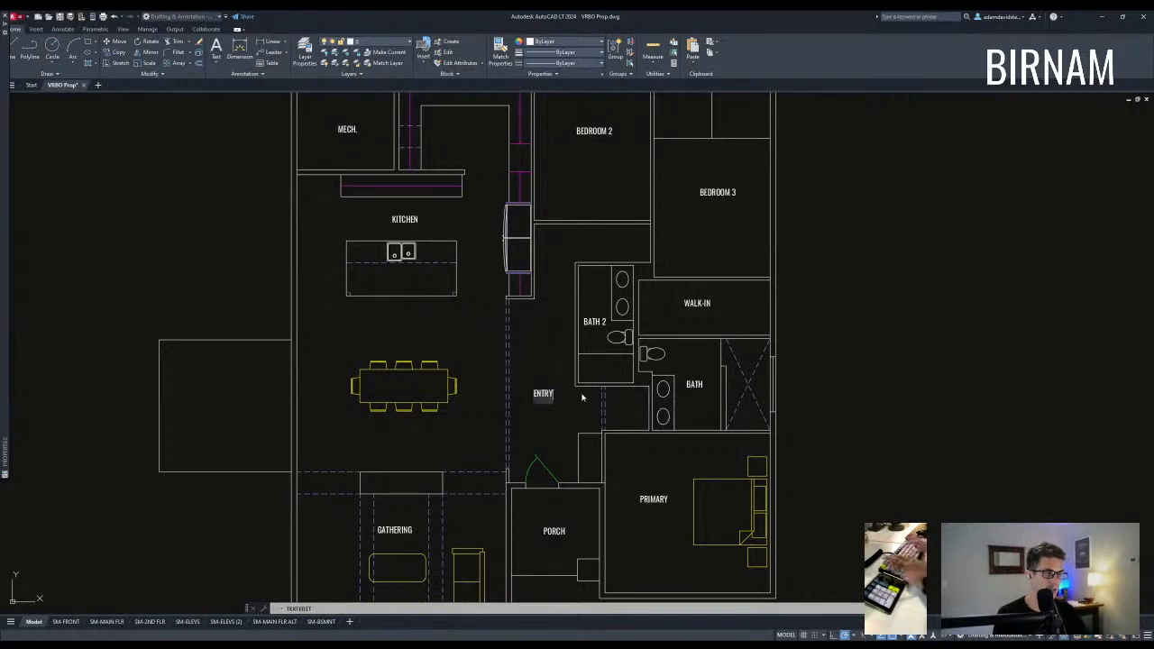
Stretch the lower end of the cabinet run and its wall below the refrigerator toward the entry.
{"action": "type", "text": "st"}
{"action": "key", "text": "Return"}
{"action": "middle_click_drag", "start_coordinate": [552, 312], "coordinate": [555, 308]}
{"action": "left_click", "coordinate": [551, 302]}
{"action": "left_click", "coordinate": [496, 279]}
{"action": "key", "text": "Return"}
{"action": "left_click", "coordinate": [539, 333]}
{"action": "left_click", "coordinate": [541, 380]}
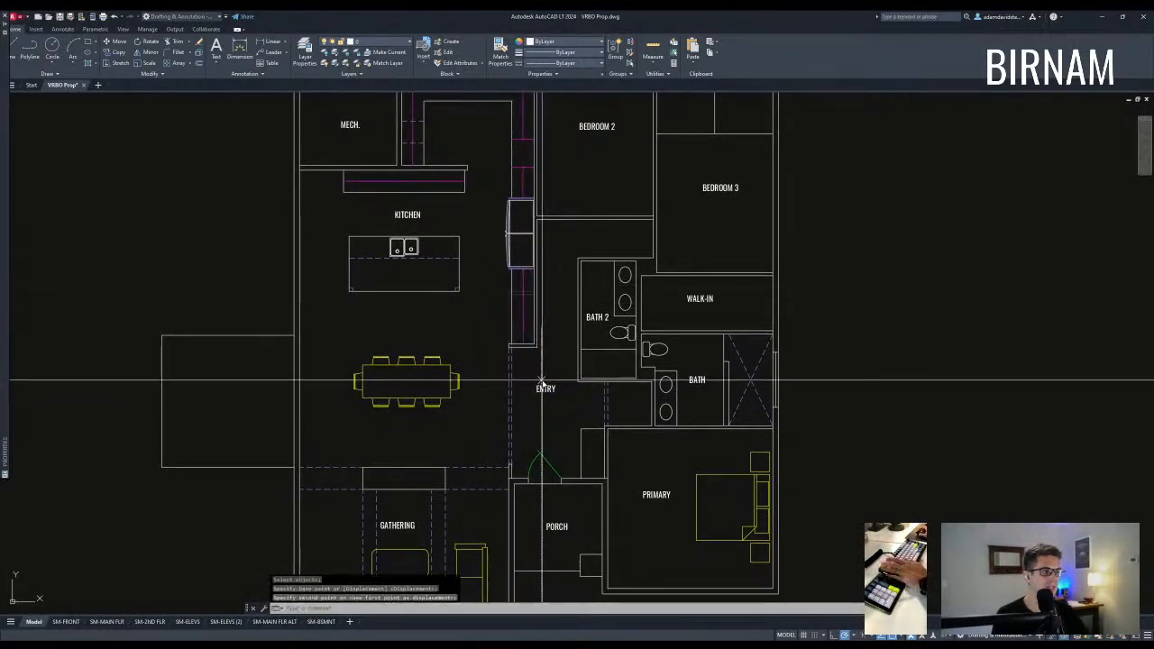
{"action": "key", "text": "Escape"}
{"action": "key", "text": "Escape"}
Stretch the lower end of the cabinet run's wall down in line with Bath 2's lower wall, then erase the guide line.
{"action": "middle_click_drag", "start_coordinate": [578, 437], "coordinate": [577, 401]}
{"action": "type", "text": "st"}
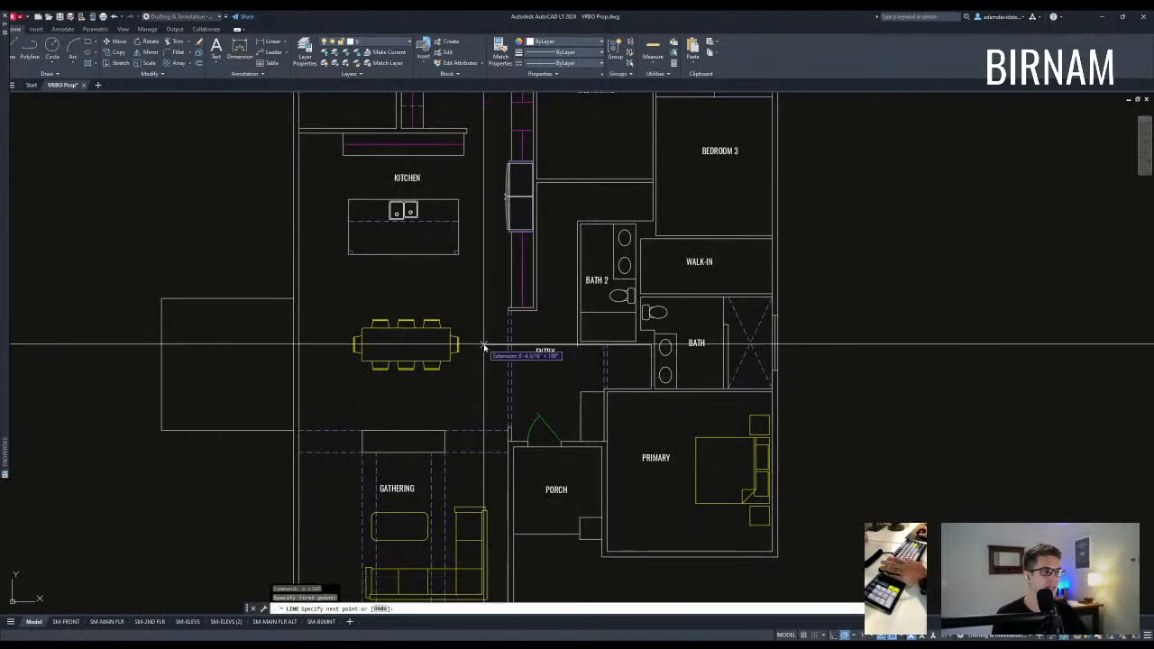
{"action": "key", "text": "Return"}
{"action": "scroll", "coordinate": [524, 320], "scroll_direction": "up", "scroll_amount": 2}
{"action": "left_click", "coordinate": [556, 302]}
{"action": "left_click", "coordinate": [489, 290]}
{"action": "key", "text": "Return"}
{"action": "left_click", "coordinate": [545, 304]}
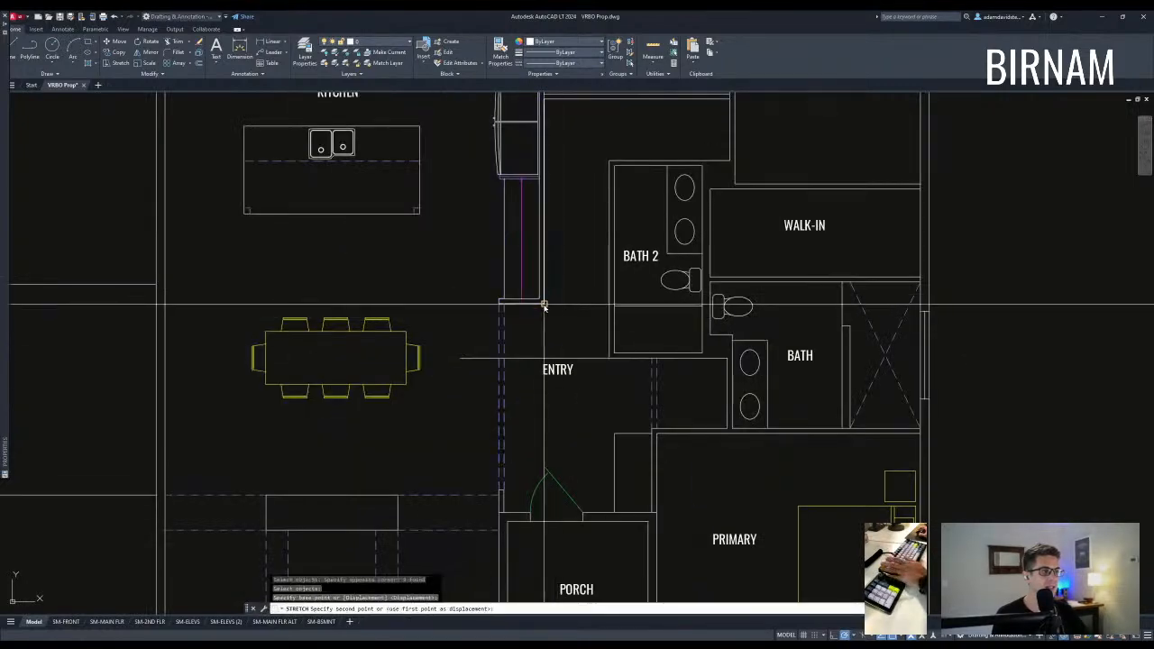
{"action": "left_click", "coordinate": [544, 357]}
{"action": "key", "text": "Escape"}
{"action": "left_click", "coordinate": [569, 354]}
{"action": "key", "text": "Escape"}
{"action": "scroll", "coordinate": [571, 357], "scroll_direction": "down", "scroll_amount": 3}
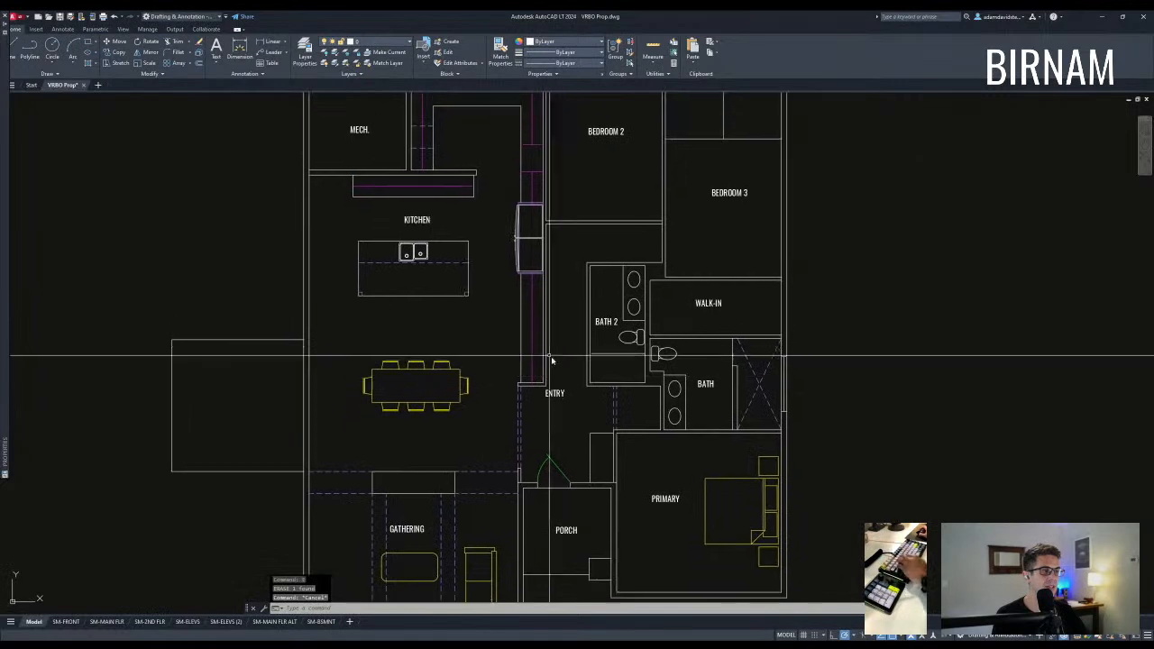
{"action": "left_click", "coordinate": [509, 389]}
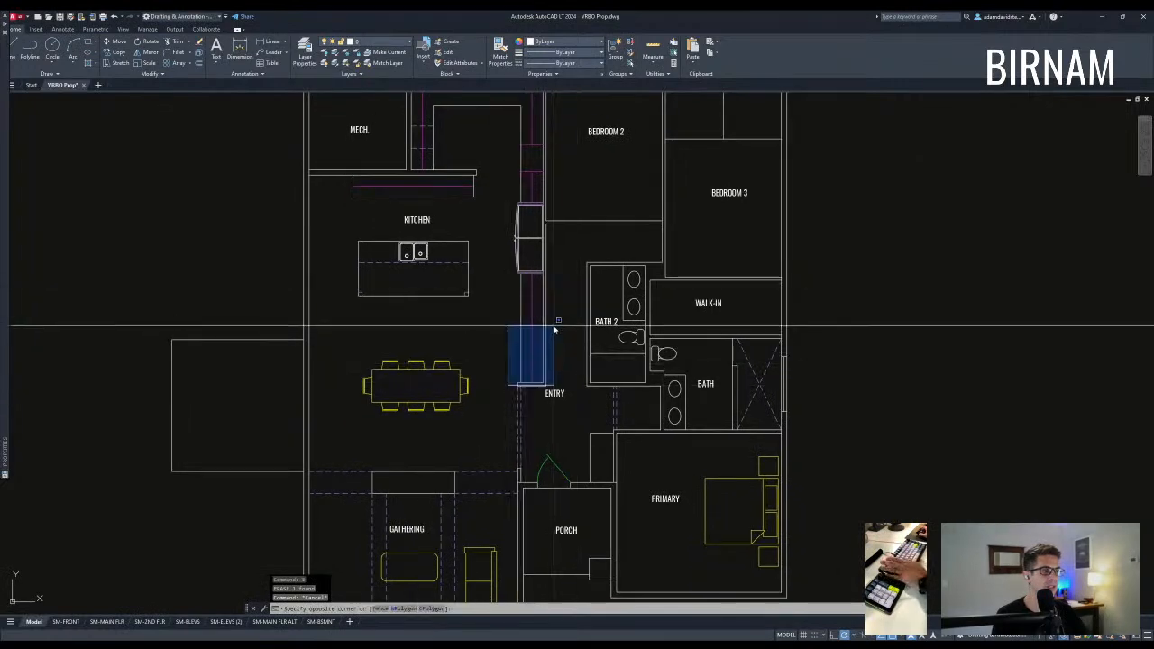
{"action": "key", "text": "Escape"}
{"action": "key", "text": "Escape"}
{"action": "key", "text": "Escape"}
{"action": "scroll", "coordinate": [545, 357], "scroll_direction": "up", "scroll_amount": 4}
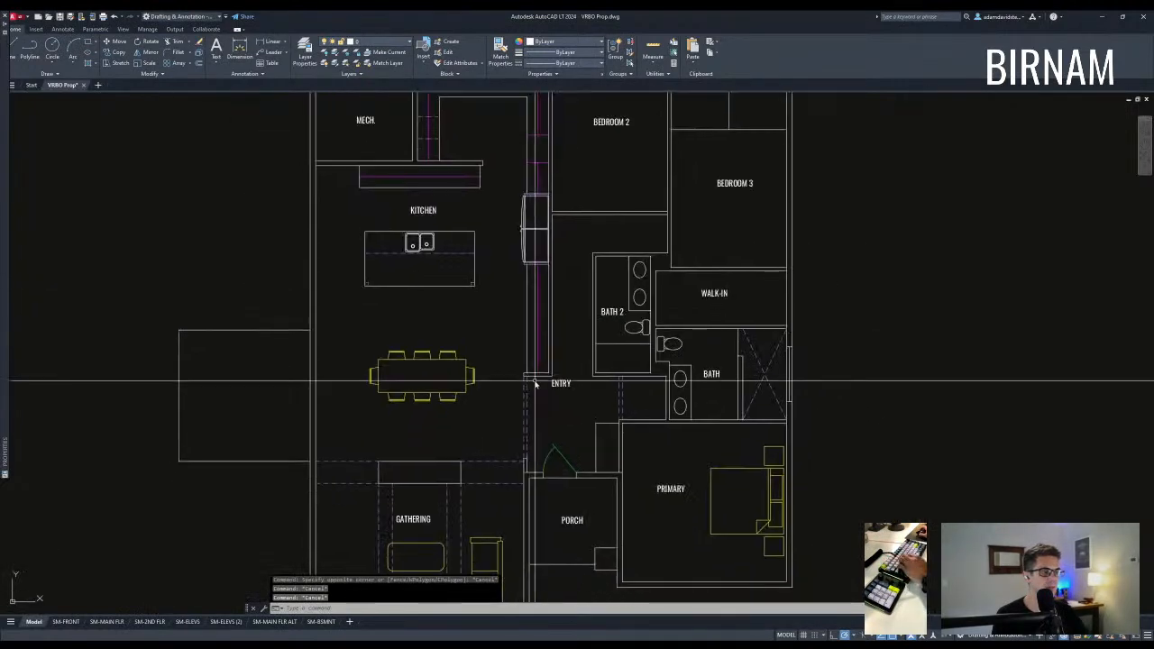
{"action": "scroll", "coordinate": [562, 349], "scroll_direction": "down", "scroll_amount": 2}
Move the ENTRY label down, closer to the front door.
{"action": "left_click", "coordinate": [580, 366]}
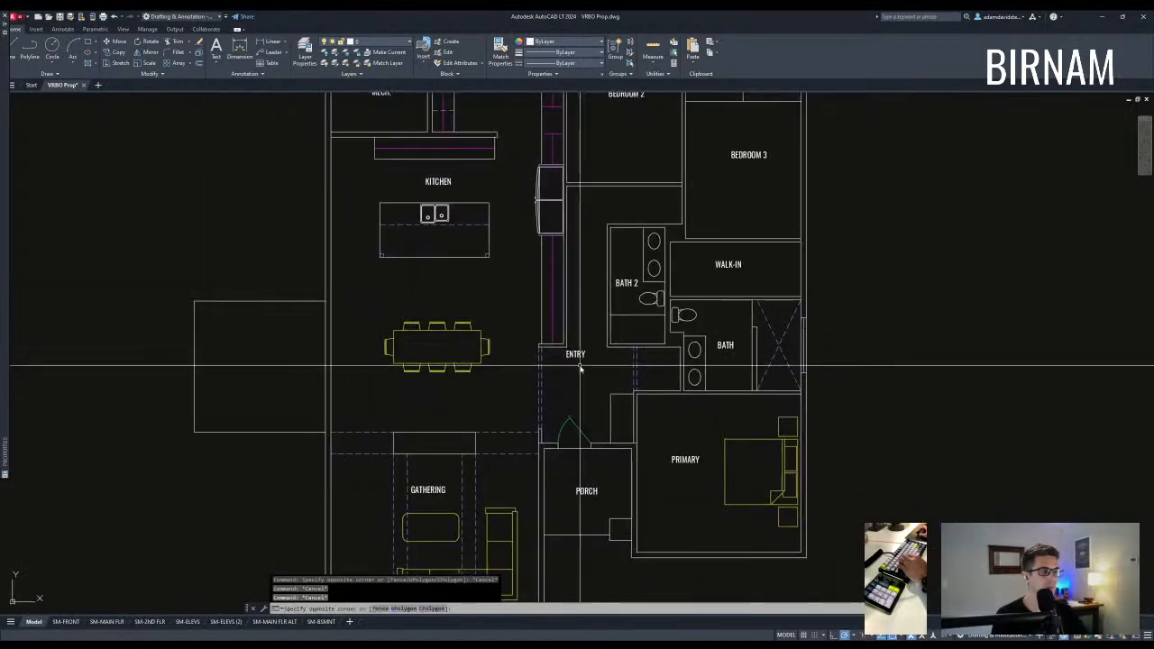
{"action": "left_click", "coordinate": [568, 348]}
{"action": "type", "text": "v"}
{"action": "key", "text": "space"}
{"action": "left_click", "coordinate": [593, 316]}
{"action": "key", "text": "Escape"}
{"action": "key", "text": "Escape"}
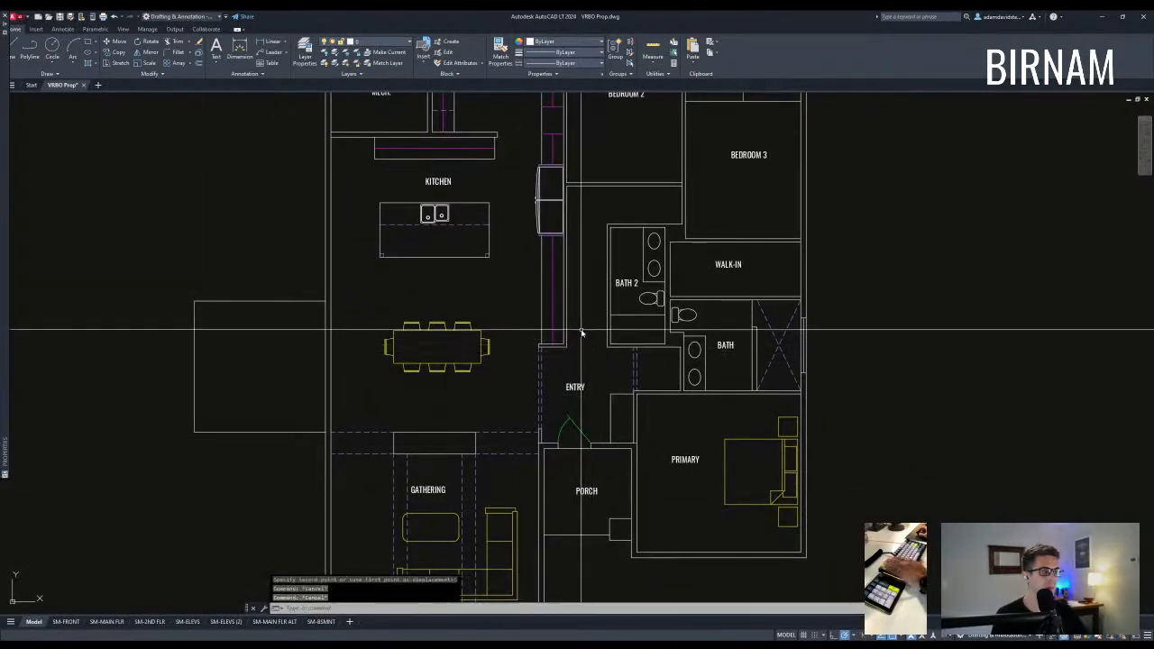
Offset the wall line at the lower end of the cabinet run 60 inches up toward the refrigerator.
{"action": "scroll", "coordinate": [582, 335], "scroll_direction": "down", "scroll_amount": 2}
{"action": "scroll", "coordinate": [550, 297], "scroll_direction": "up", "scroll_amount": 4}
{"action": "type", "text": "o"}
{"action": "key", "text": "space"}
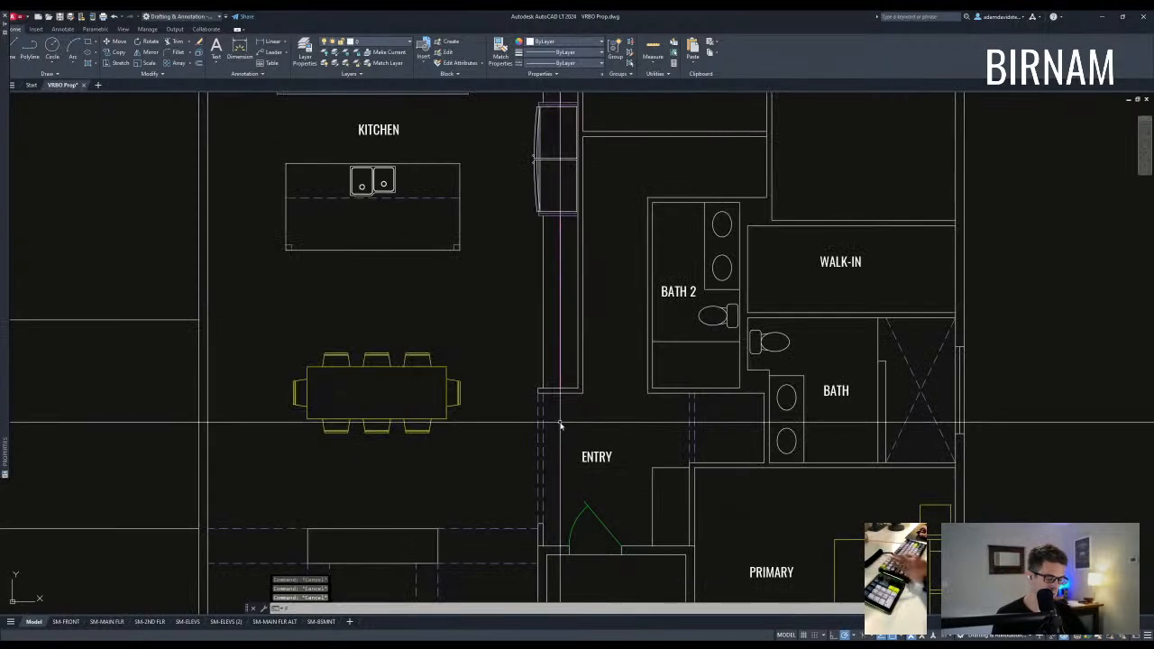
{"action": "type", "text": "6"}
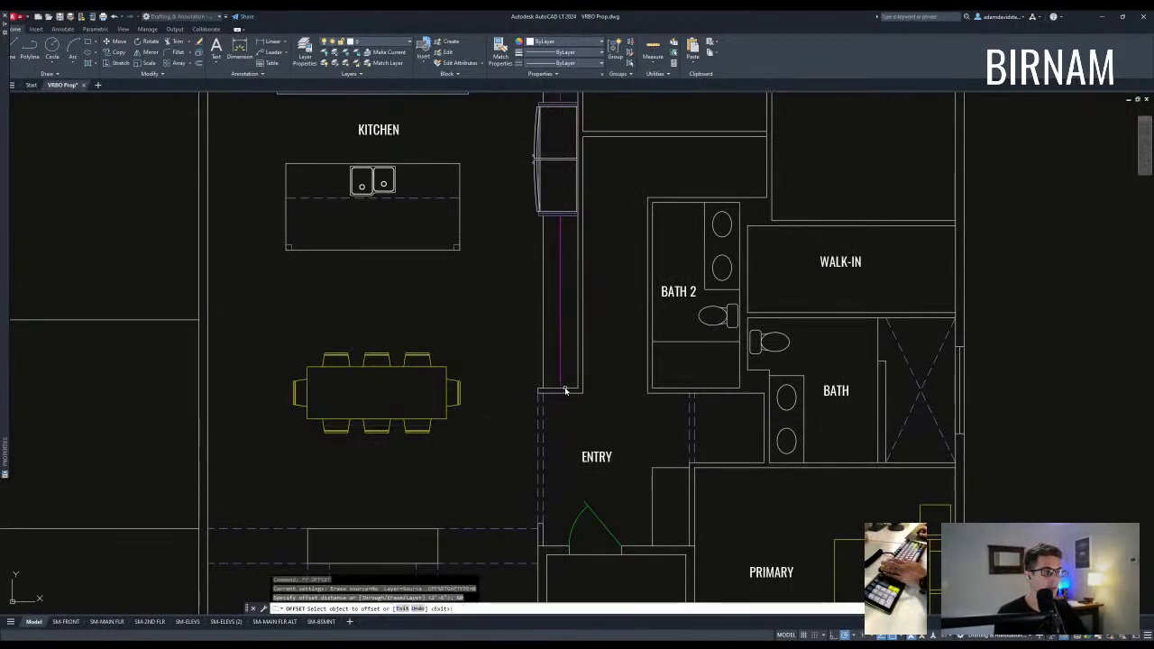
{"action": "key", "text": "Escape"}
{"action": "key", "text": "Escape"}
{"action": "key", "text": "Escape"}
{"action": "middle_click_drag", "start_coordinate": [567, 336], "coordinate": [561, 381]}
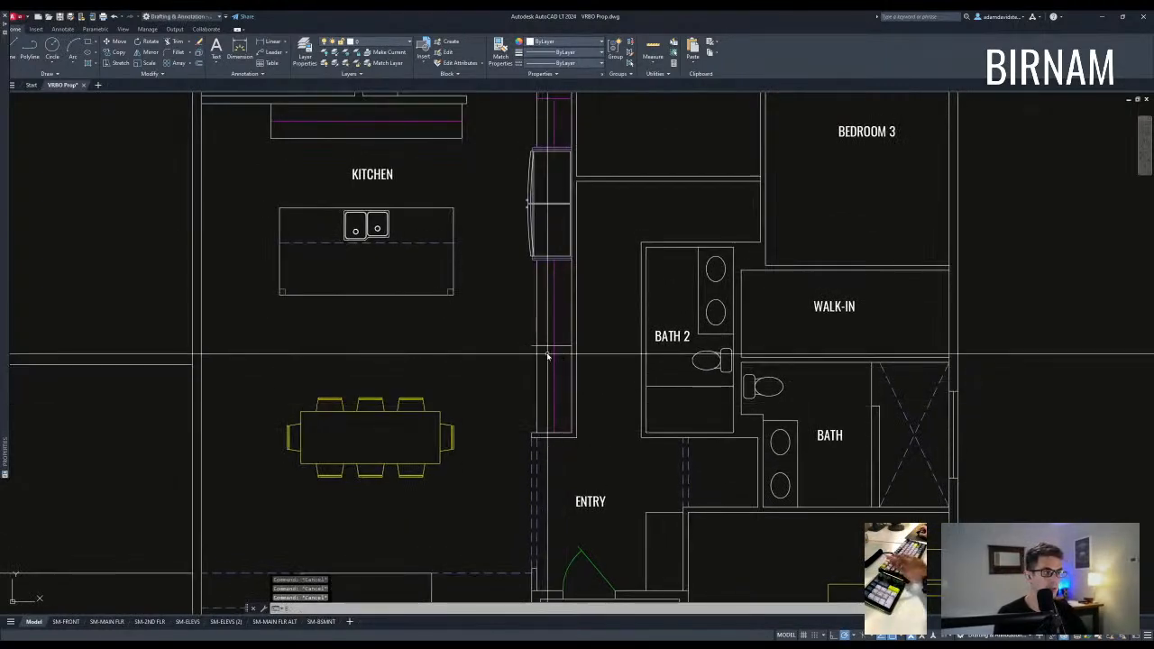
Extend the kitchen-side wall end line up to the offset line to enclose a closet at the end of the cabinet run.
{"action": "type", "text": "ex"}
{"action": "left_click", "coordinate": [542, 345]}
{"action": "key", "text": "space"}
{"action": "scroll", "coordinate": [534, 440], "scroll_direction": "up", "scroll_amount": 3}
{"action": "left_click", "coordinate": [503, 417]}
{"action": "left_click", "coordinate": [530, 422]}
{"action": "key", "text": "Escape"}
{"action": "scroll", "coordinate": [555, 400], "scroll_direction": "down", "scroll_amount": 1}
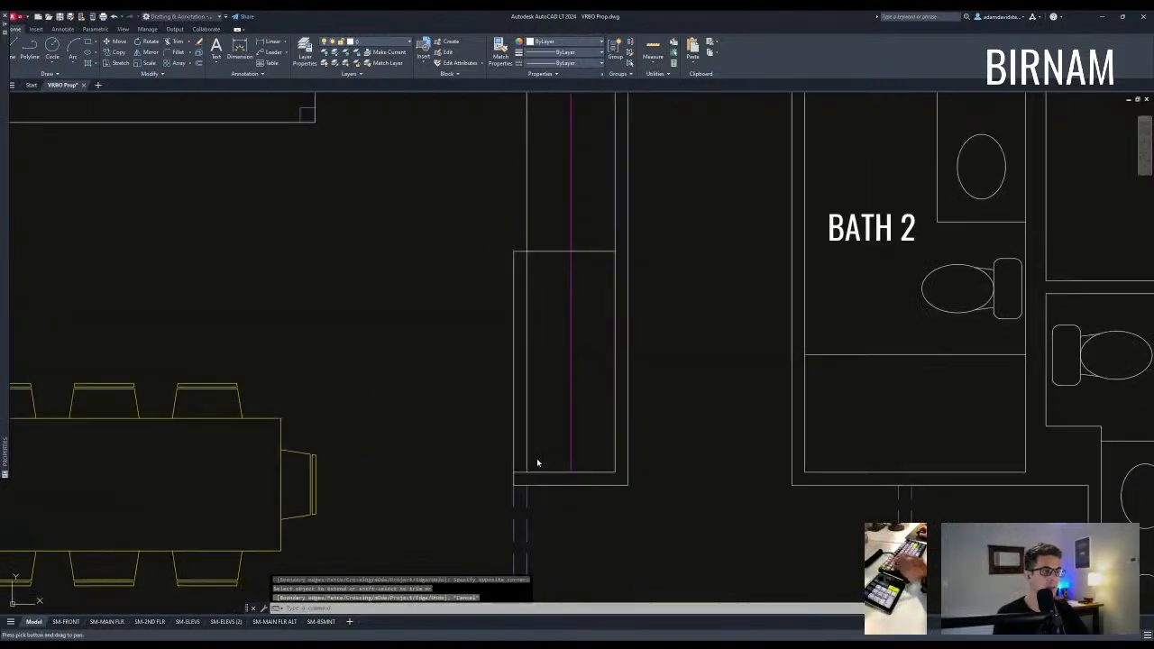
Trim the overlapping wall lines at the new closet's lower kitchen-side corner.
{"action": "middle_click_drag", "start_coordinate": [537, 462], "coordinate": [532, 479]}
{"action": "scroll", "coordinate": [532, 480], "scroll_direction": "down", "scroll_amount": 2}
{"action": "type", "text": "tr"}
{"action": "left_click", "coordinate": [597, 523]}
{"action": "left_click", "coordinate": [507, 328]}
{"action": "key", "text": "space"}
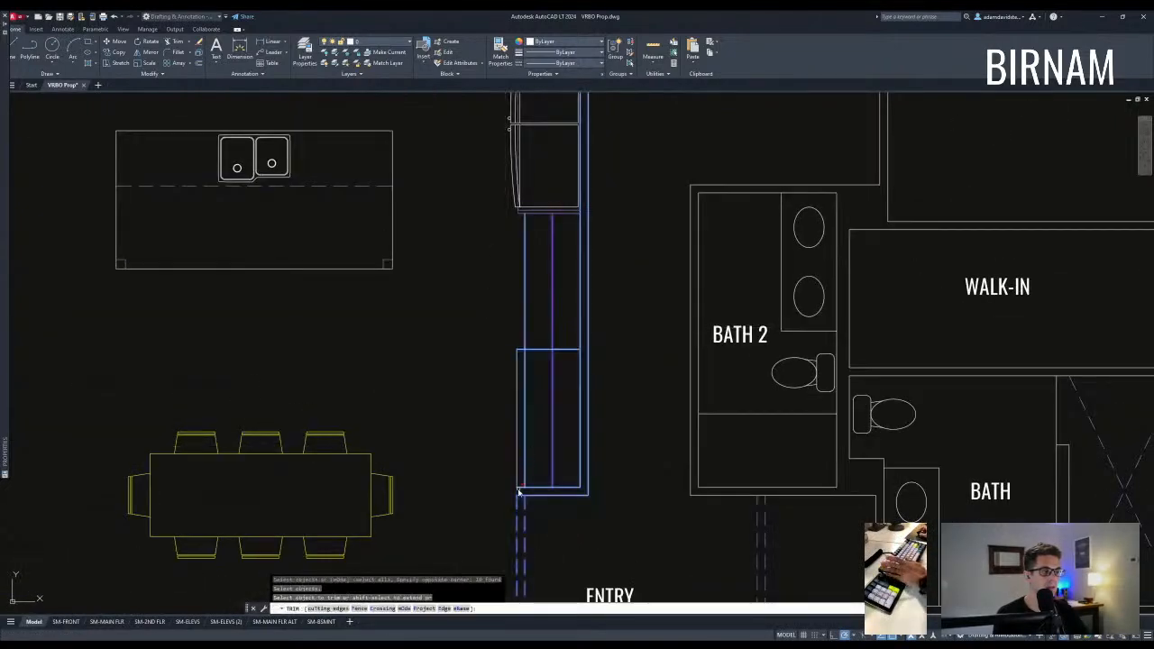
{"action": "key", "text": "Escape"}
{"action": "key", "text": "Escape"}
Give the closet's upper wall a second line and trim the cabinet front line between the two wall lines.
{"action": "left_click", "coordinate": [543, 339]}
{"action": "key", "text": "Escape"}
{"action": "scroll", "coordinate": [559, 359], "scroll_direction": "up", "scroll_amount": 4}
{"action": "type", "text": "tr"}
{"action": "left_click", "coordinate": [569, 360]}
{"action": "left_click", "coordinate": [408, 291]}
{"action": "left_click", "coordinate": [448, 320]}
{"action": "key", "text": "Escape"}
{"action": "scroll", "coordinate": [509, 368], "scroll_direction": "down", "scroll_amount": 4}
Fillet the closet's upper wall lines with its kitchen-side wall lines into clean square corners.
{"action": "type", "text": "f"}
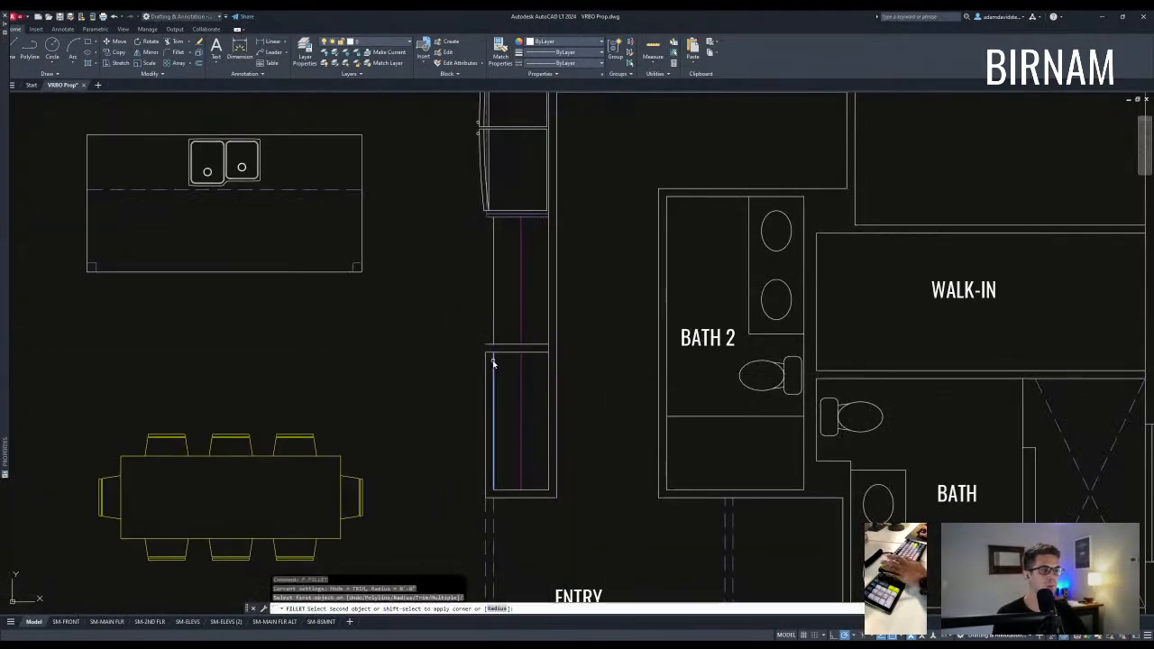
{"action": "key", "text": "Escape"}
{"action": "middle_click_drag", "start_coordinate": [531, 464], "coordinate": [535, 414]}
{"action": "key", "text": "Escape"}
{"action": "middle_click_drag", "start_coordinate": [582, 357], "coordinate": [567, 388]}
{"action": "key", "text": "Escape"}
Trim the hall wall's inner line where the closet's upper wall joins it.
{"action": "type", "text": "tr"}
{"action": "left_click", "coordinate": [566, 388]}
{"action": "left_click", "coordinate": [527, 305]}
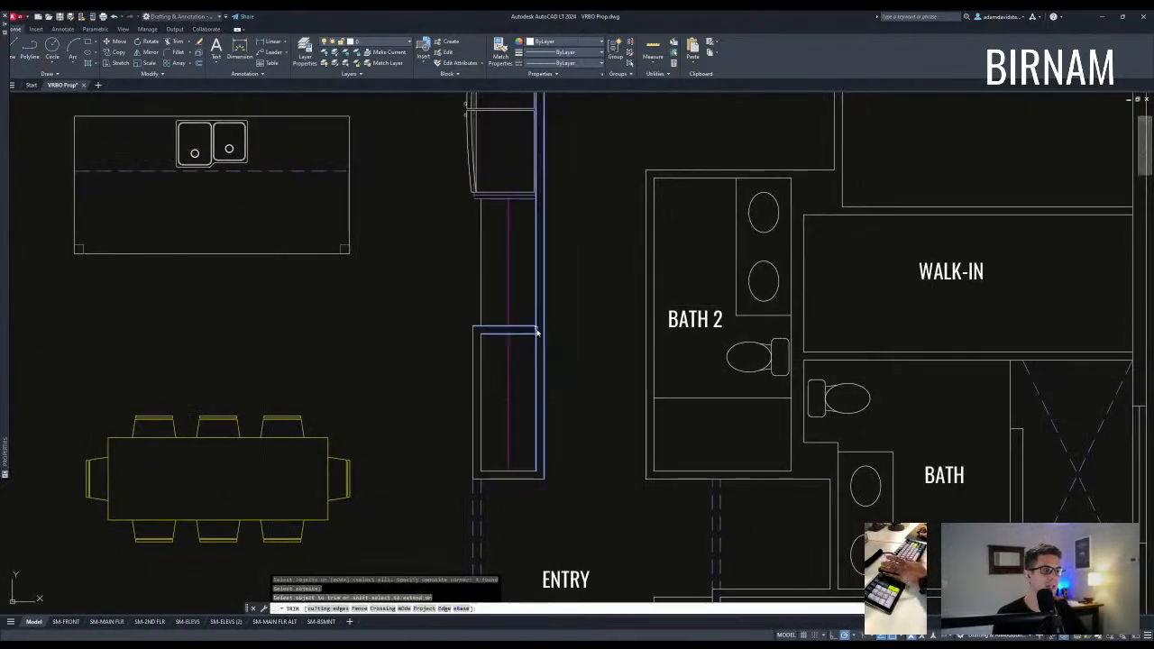
{"action": "left_click", "coordinate": [536, 330]}
{"action": "key", "text": "Escape"}
{"action": "key", "text": "Escape"}
{"action": "scroll", "coordinate": [446, 450], "scroll_direction": "down", "scroll_amount": 2}
{"action": "left_click", "coordinate": [420, 450]}
{"action": "key", "text": "Escape"}
{"action": "key", "text": "Escape"}
{"action": "scroll", "coordinate": [470, 403], "scroll_direction": "down", "scroll_amount": 2}
{"action": "scroll", "coordinate": [480, 418], "scroll_direction": "up", "scroll_amount": 4}
{"action": "middle_click_drag", "start_coordinate": [482, 417], "coordinate": [505, 374]}
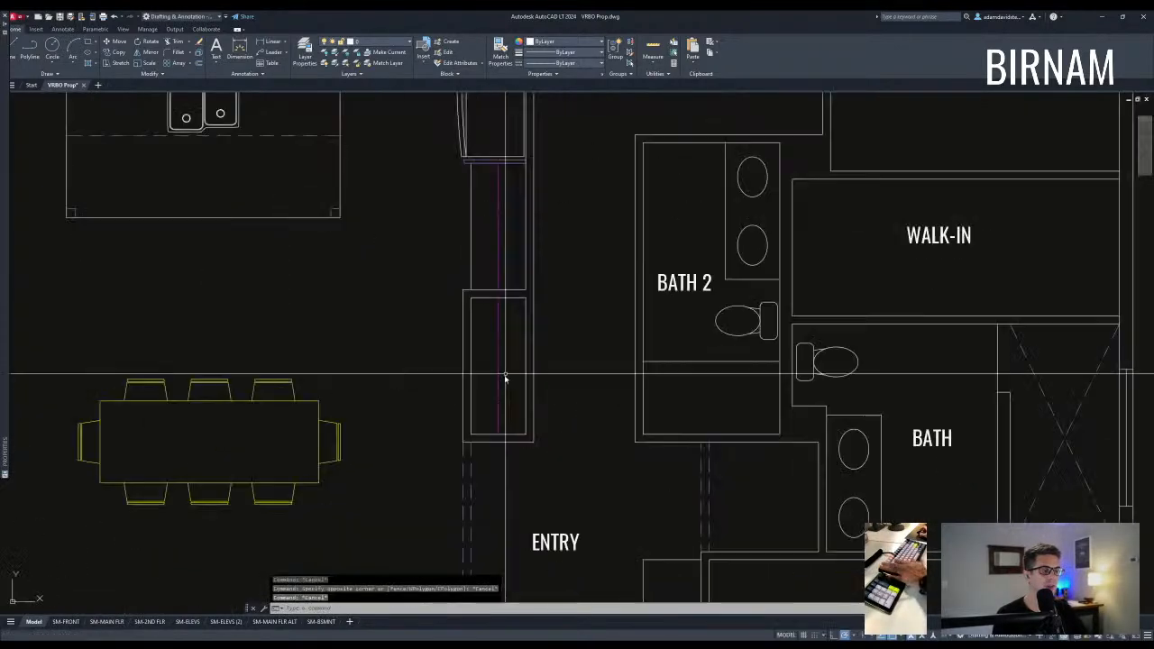
Copy jamb lines along the closet's hall-side wall and trim the wall lines between them into a door opening.
{"action": "left_click", "coordinate": [531, 366]}
{"action": "type", "text": "cp"}
{"action": "left_click", "coordinate": [570, 361]}
{"action": "key", "text": "Escape"}
{"action": "type", "text": "tr"}
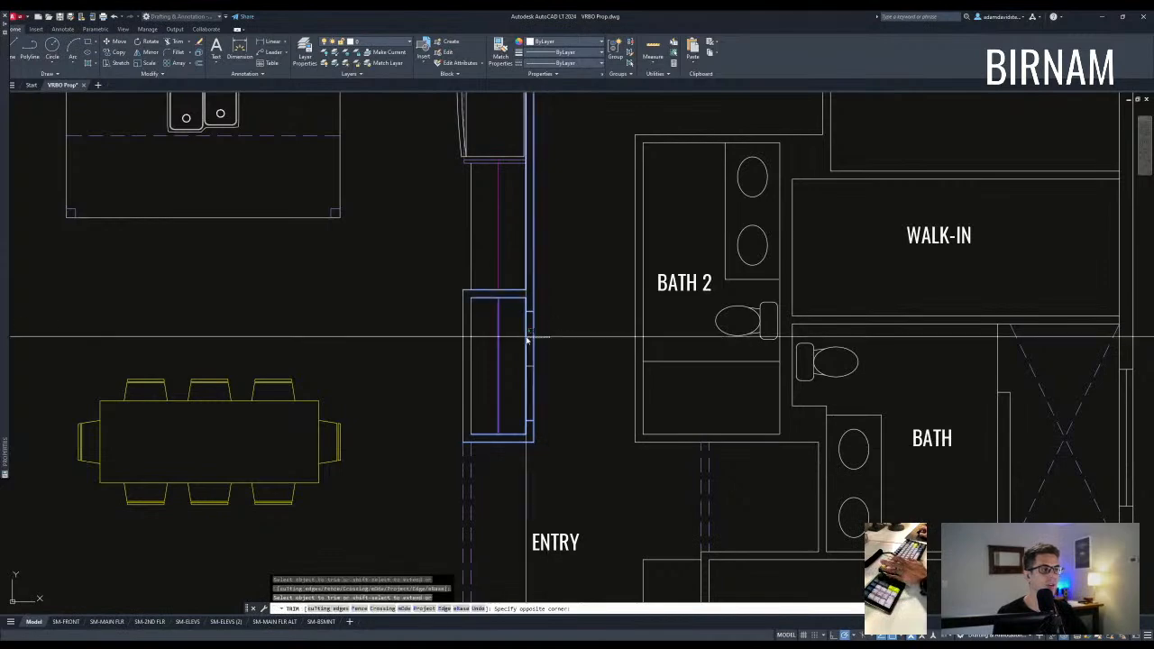
{"action": "left_click", "coordinate": [527, 339]}
{"action": "key", "text": "Escape"}
Draw the closet door in the hall-side opening and match its properties to the green front door.
{"action": "type", "text": "l"}
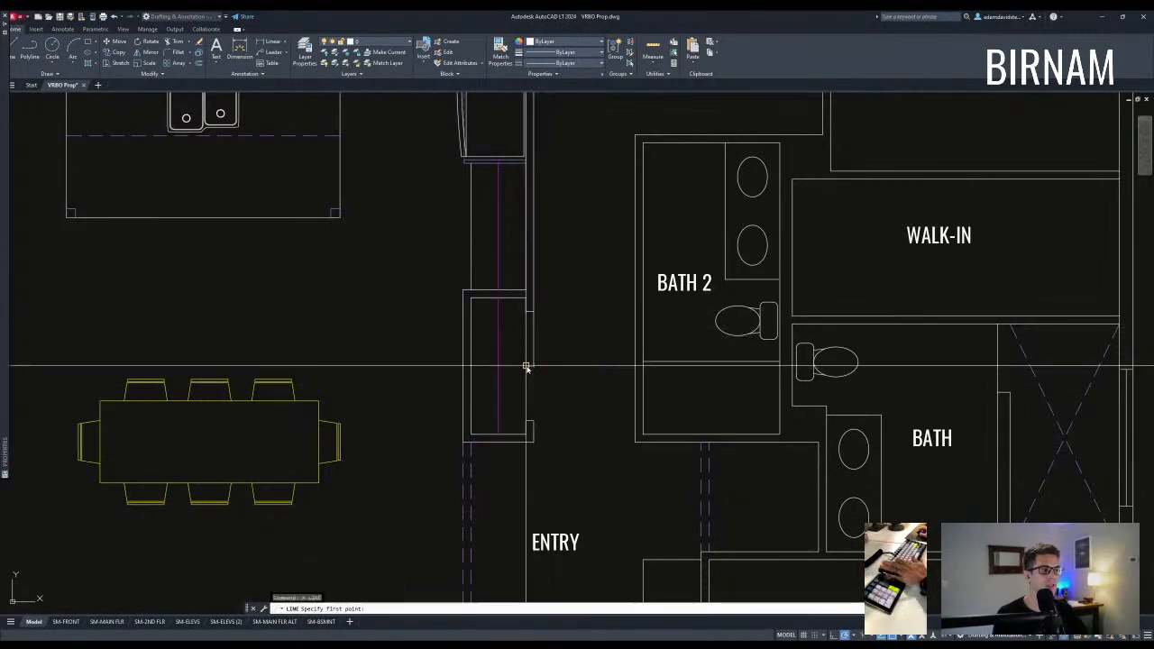
{"action": "key", "text": "Escape"}
{"action": "scroll", "coordinate": [528, 368], "scroll_direction": "down", "scroll_amount": 3}
{"action": "type", "text": "ma"}
{"action": "scroll", "coordinate": [615, 353], "scroll_direction": "down", "scroll_amount": 2}
{"action": "key", "text": "Escape"}
{"action": "scroll", "coordinate": [566, 433], "scroll_direction": "up", "scroll_amount": 2}
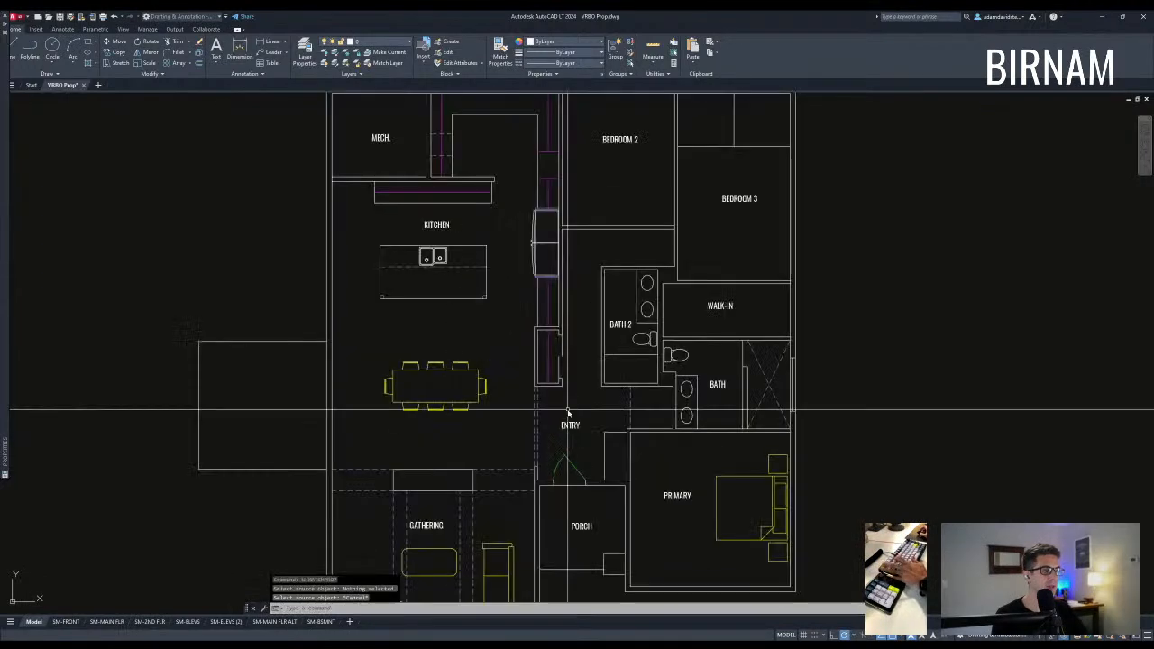
{"action": "left_click", "coordinate": [571, 394]}
{"action": "left_click", "coordinate": [571, 367]}
{"action": "left_click", "coordinate": [553, 353]}
{"action": "key", "text": "Escape"}
Examine the whole floor plan together with the front elevation below it.
{"action": "middle_click_drag", "start_coordinate": [580, 392], "coordinate": [547, 346]}
{"action": "left_click", "coordinate": [561, 436]}
{"action": "key", "text": "Escape"}
{"action": "key", "text": "Escape"}
{"action": "mouse_move", "coordinate": [629, 381]}
{"action": "middle_mouse_down"}
{"action": "mouse_move", "coordinate": [628, 354]}
{"action": "mouse_move", "coordinate": [635, 395]}
{"action": "middle_mouse_up"}
{"action": "scroll", "coordinate": [648, 327], "scroll_direction": "down", "scroll_amount": 2}
{"action": "middle_click_drag", "start_coordinate": [655, 500], "coordinate": [663, 476]}
{"action": "key", "text": "Escape"}
{"action": "key", "text": "Escape"}
{"action": "left_click", "coordinate": [226, 453]}
{"action": "key", "text": "Escape"}
{"action": "key", "text": "Escape"}
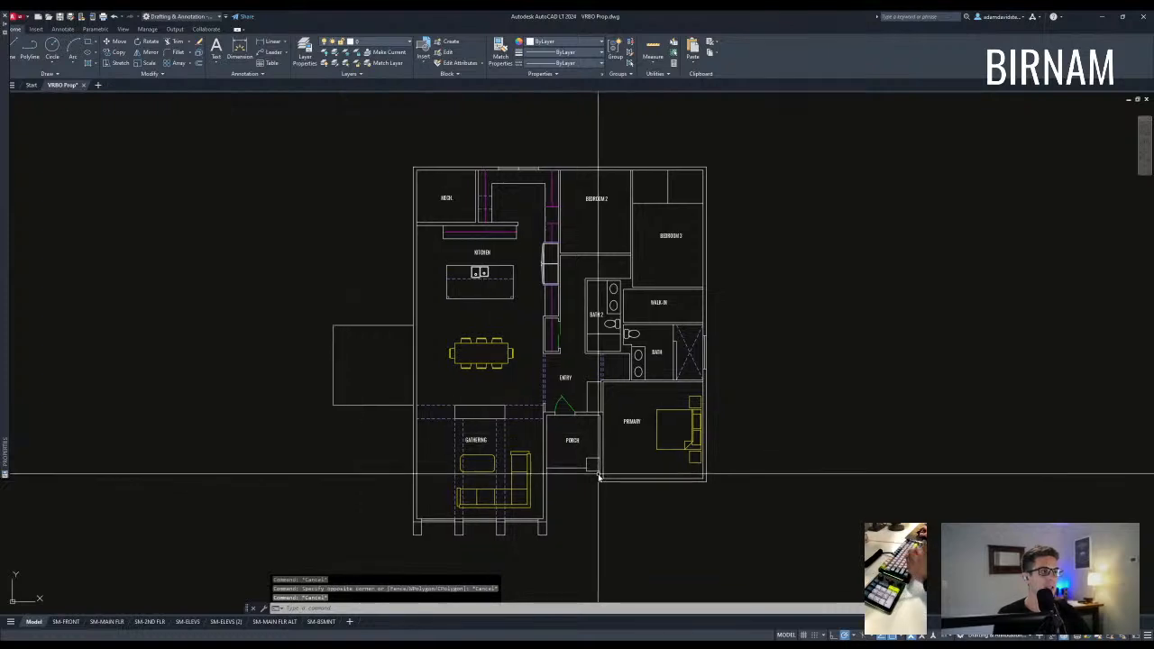
{"action": "scroll", "coordinate": [602, 474], "scroll_direction": "down", "scroll_amount": 2}
{"action": "middle_click_drag", "start_coordinate": [609, 474], "coordinate": [601, 381]}
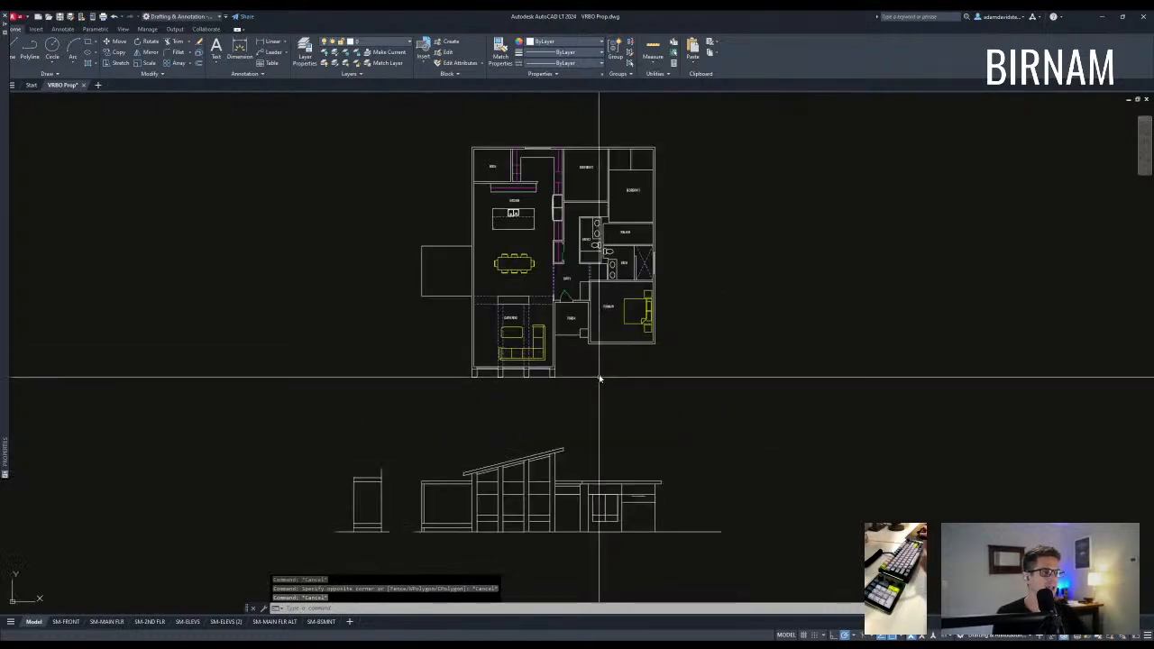
Save the VRBO Prop drawing and switch to SketchUp.
{"action": "left_click", "coordinate": [59, 17]}
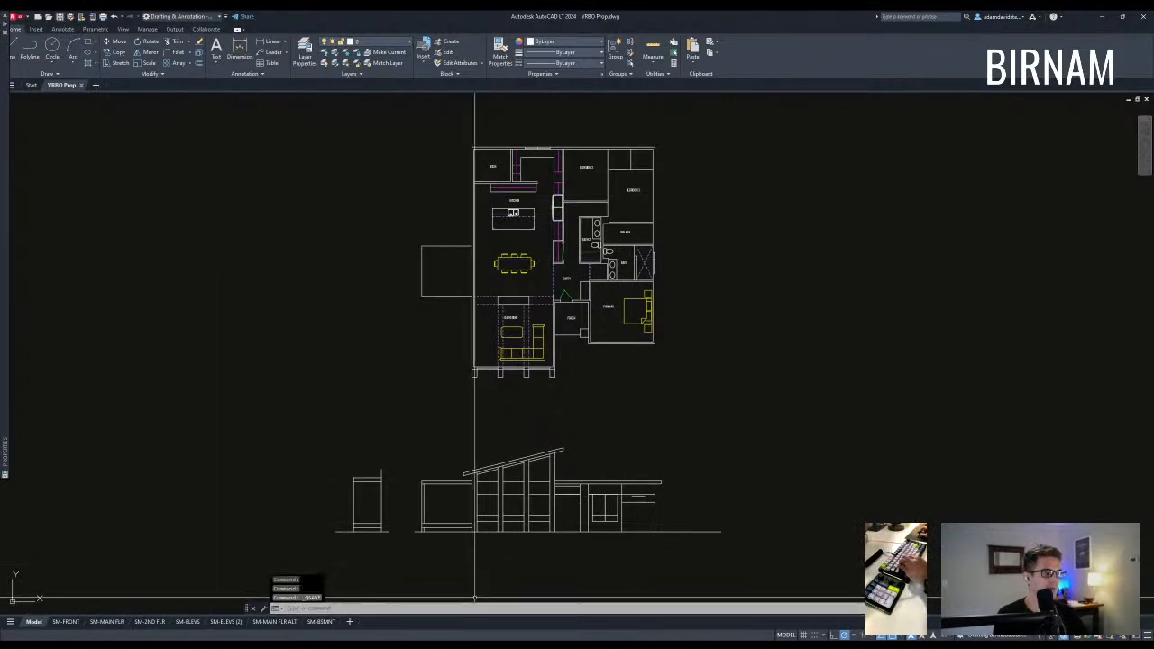
{"action": "left_click", "coordinate": [476, 645]}
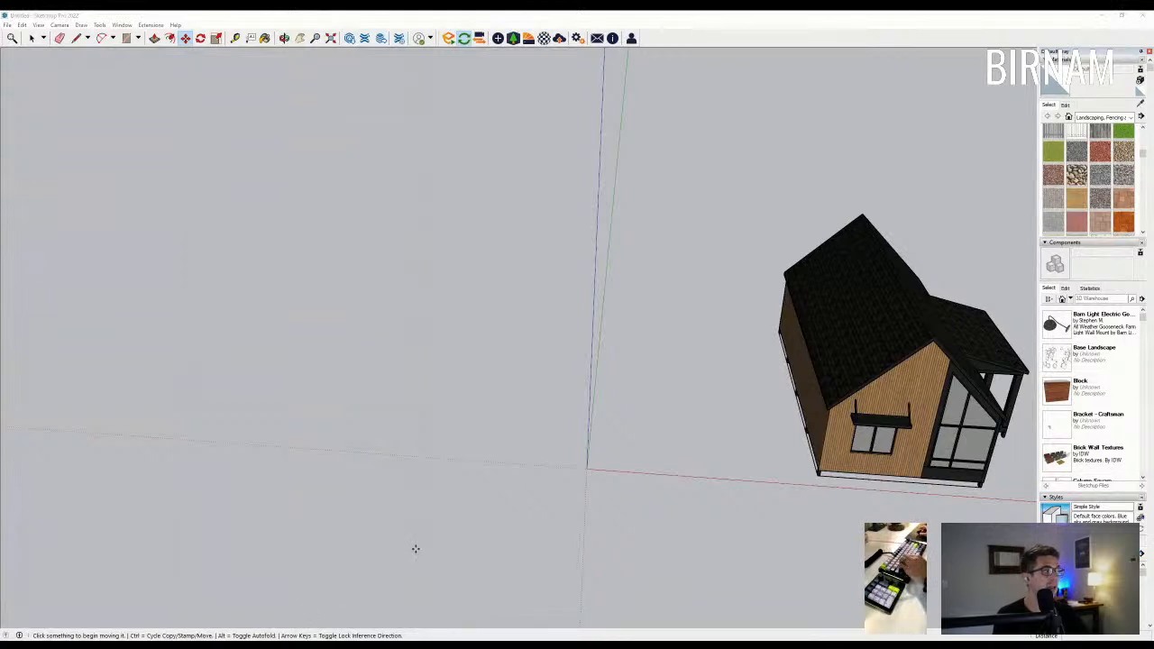
Draw the footprint's first front edge from the origin along the red axis with the Line tool.
{"action": "scroll", "coordinate": [401, 357], "scroll_direction": "down", "scroll_amount": 3}
{"action": "middle_click_drag", "start_coordinate": [510, 443], "coordinate": [474, 482]}
{"action": "key", "text": "l"}
{"action": "scroll", "coordinate": [492, 445], "scroll_direction": "down", "scroll_amount": 1}
{"action": "scroll", "coordinate": [493, 443], "scroll_direction": "up", "scroll_amount": 2}
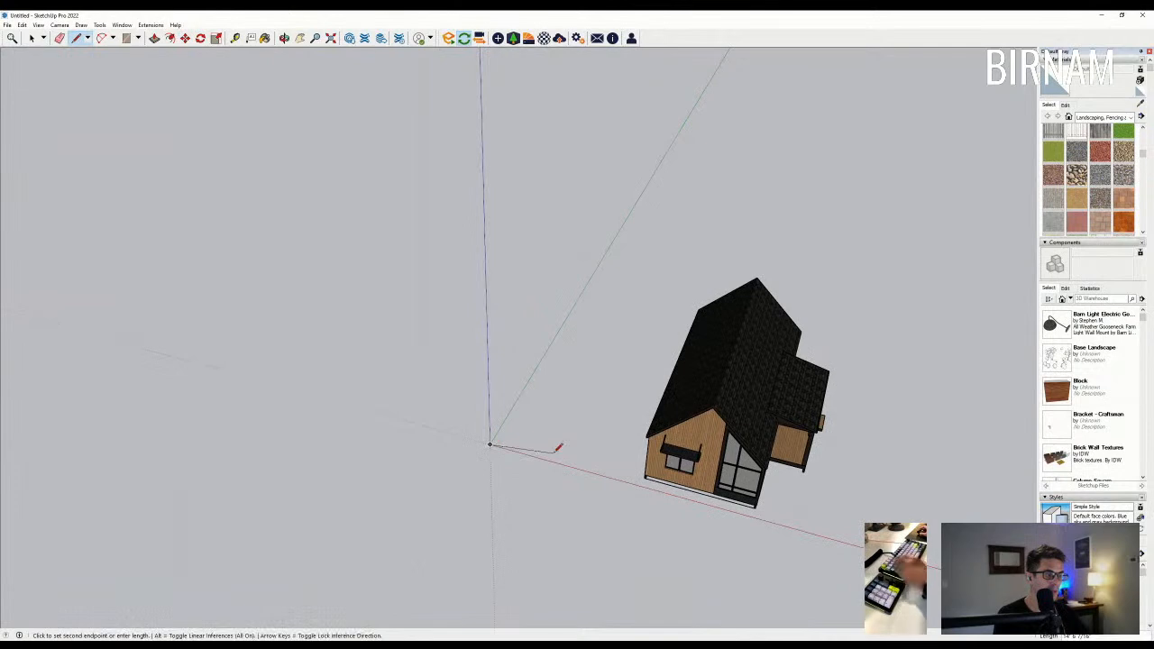
{"action": "middle_click_drag", "start_coordinate": [554, 454], "coordinate": [528, 535]}
{"action": "key", "text": "Escape"}
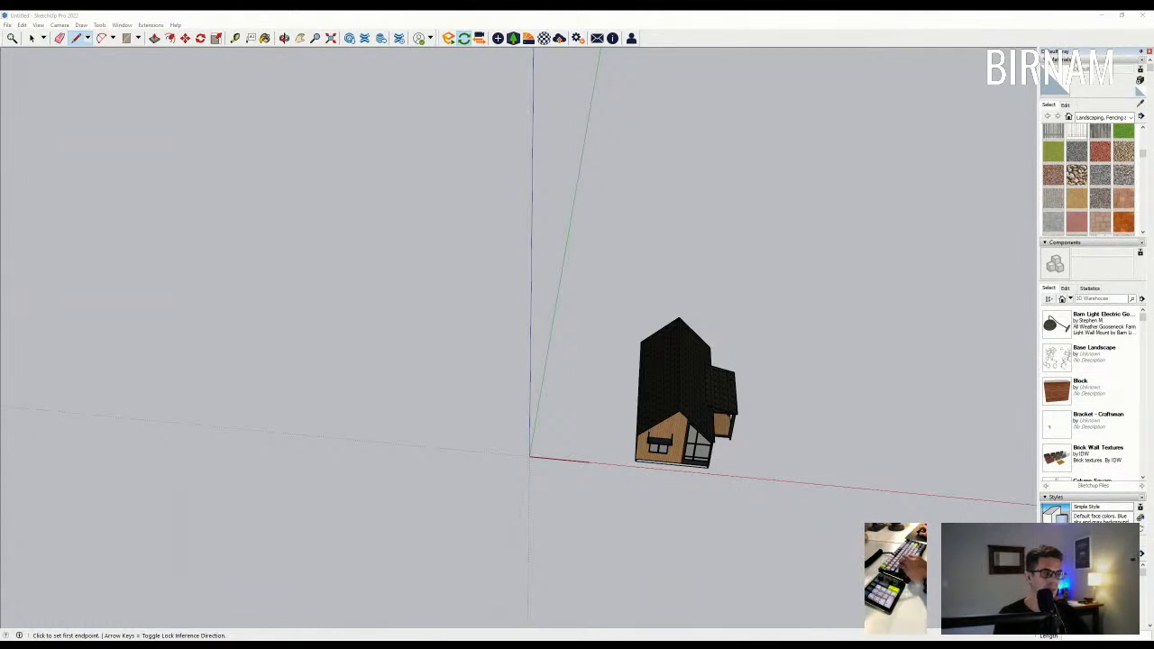
Draw a 50' side edge of the footprint from the origin along the green axis.
{"action": "middle_click_drag", "start_coordinate": [522, 369], "coordinate": [587, 424]}
{"action": "left_click", "coordinate": [593, 442]}
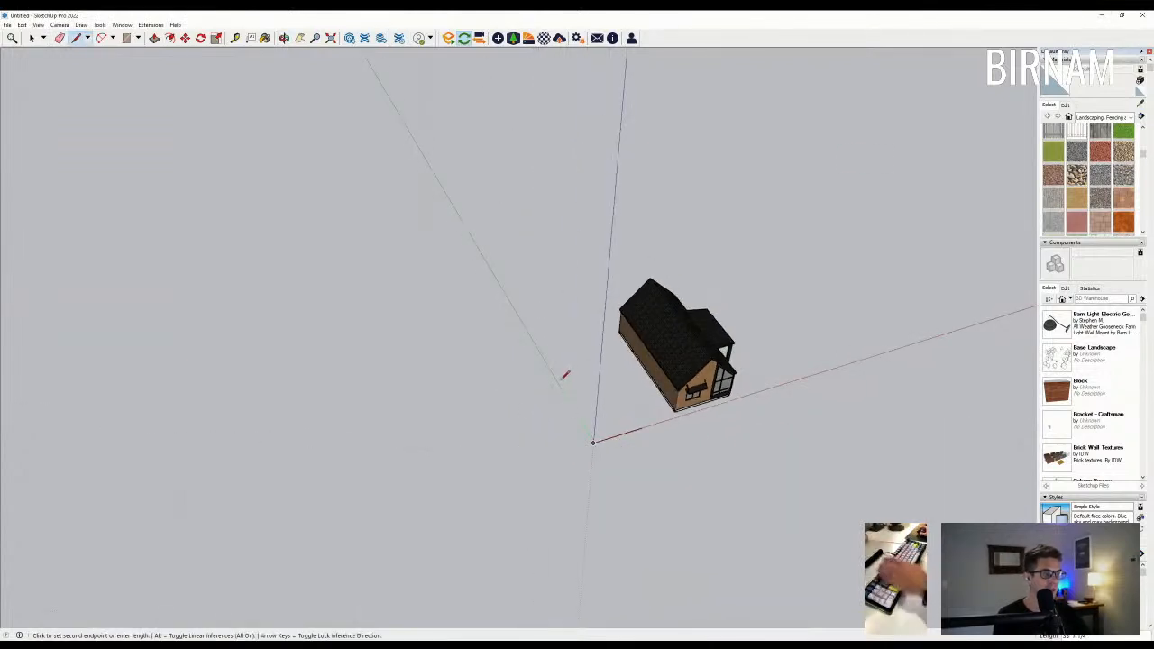
{"action": "type", "text": "50"}
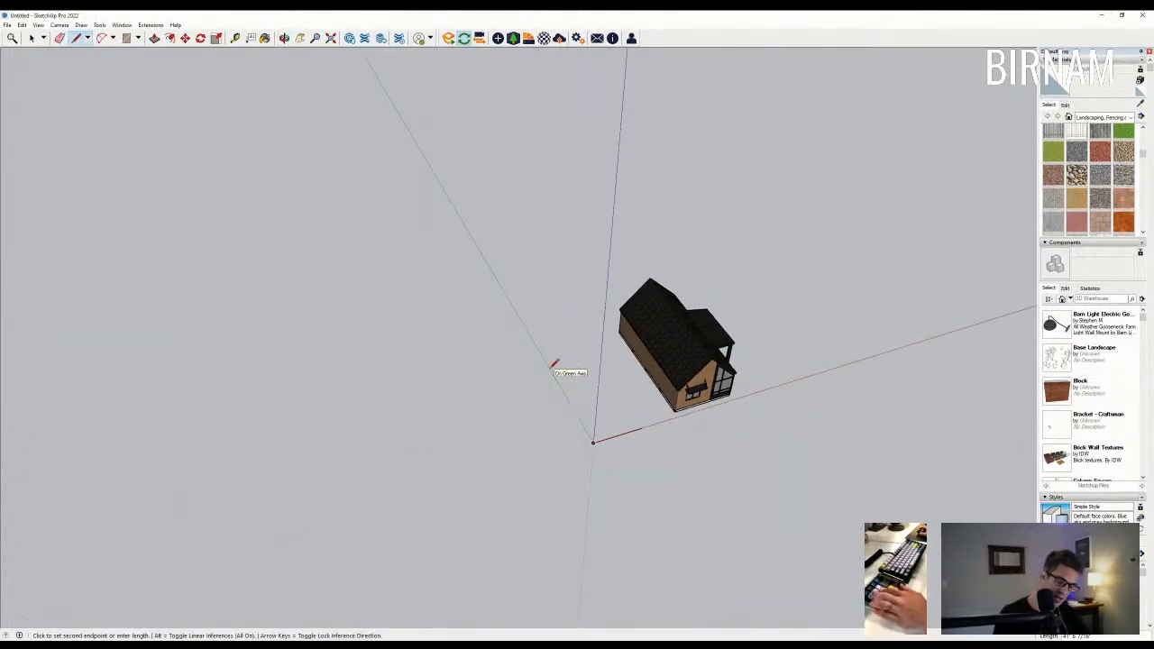
{"action": "key", "text": "Return"}
{"action": "middle_click_drag", "start_coordinate": [555, 363], "coordinate": [590, 382]}
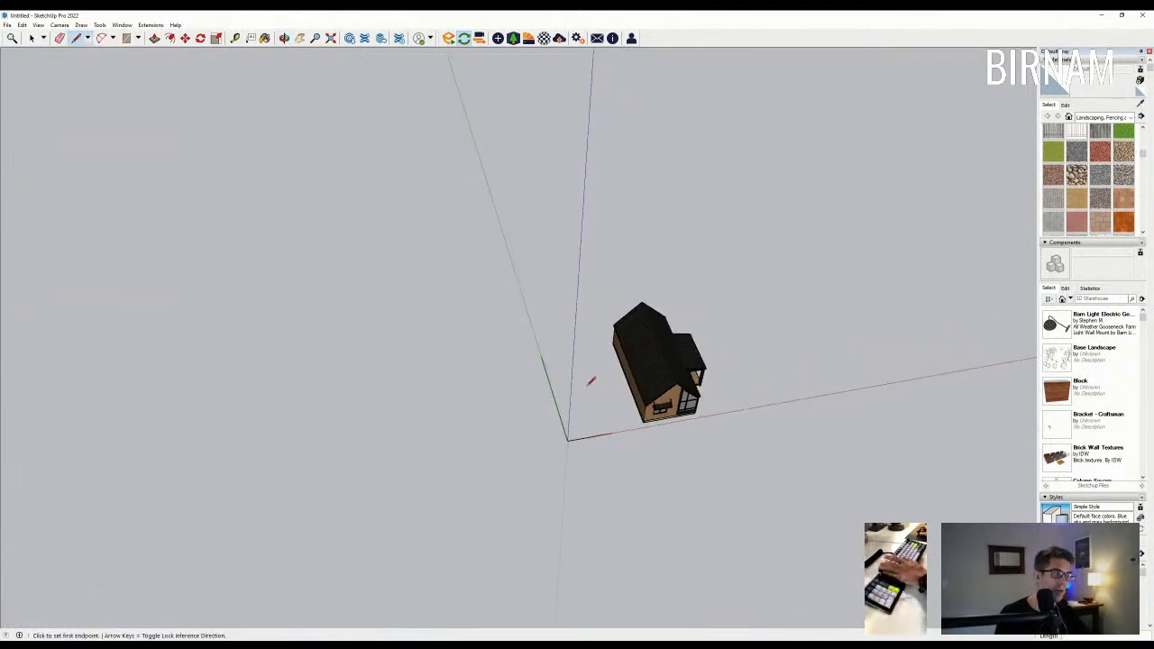
Move the existing house model farther from the origin along the red axis.
{"action": "left_click", "coordinate": [32, 38]}
{"action": "left_click", "coordinate": [669, 382]}
{"action": "middle_click_drag", "start_coordinate": [669, 384], "coordinate": [631, 451]}
{"action": "key", "text": "m"}
{"action": "left_click", "coordinate": [633, 476]}
{"action": "left_click", "coordinate": [766, 481]}
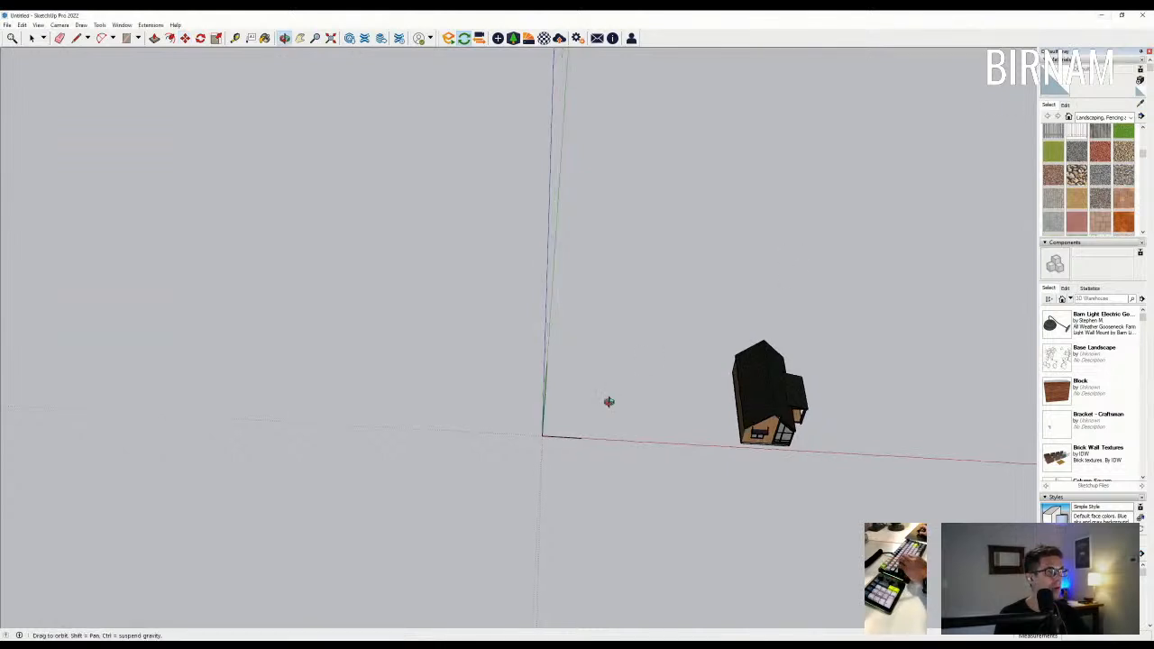
Draw a 50' back edge parallel to the red axis from the far end of the side edge.
{"action": "middle_click_drag", "start_coordinate": [568, 443], "coordinate": [548, 439]}
{"action": "key", "text": "l"}
{"action": "left_click", "coordinate": [549, 367]}
{"action": "type", "text": "50'"}
{"action": "key", "text": "Return"}
{"action": "key", "text": "Escape"}
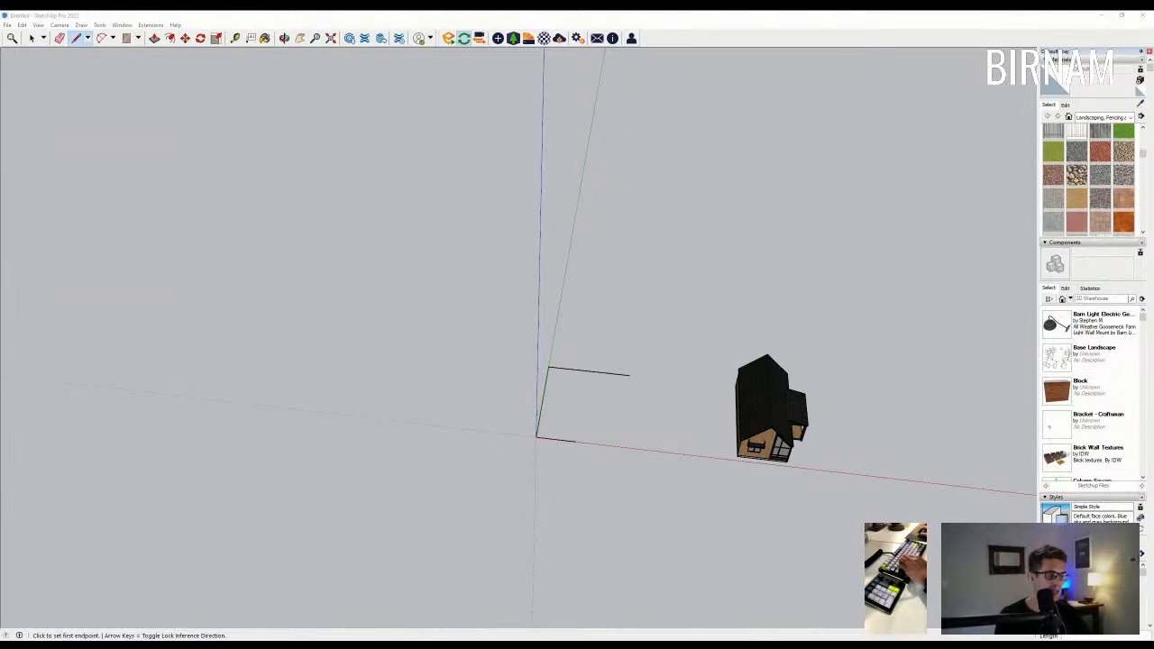
Draw the entry recess from the front edge's end, back along the green axis and across parallel to the red axis.
{"action": "middle_click_drag", "start_coordinate": [620, 441], "coordinate": [586, 445]}
{"action": "left_click", "coordinate": [565, 447]}
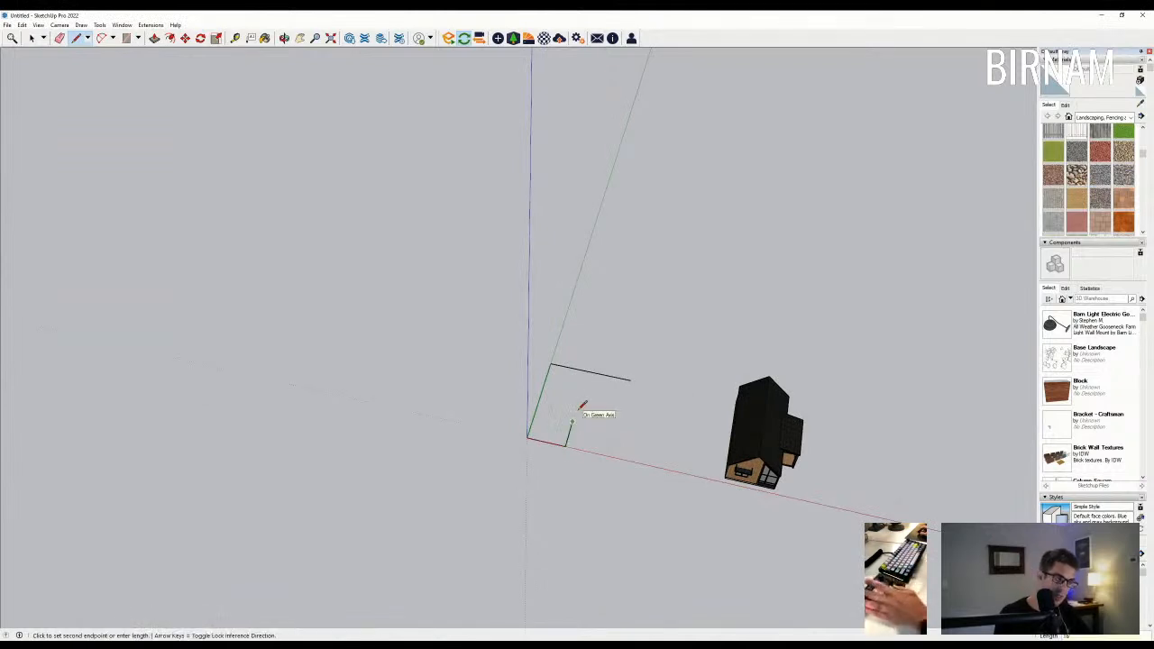
{"action": "left_click", "coordinate": [586, 423]}
{"action": "key", "text": "Escape"}
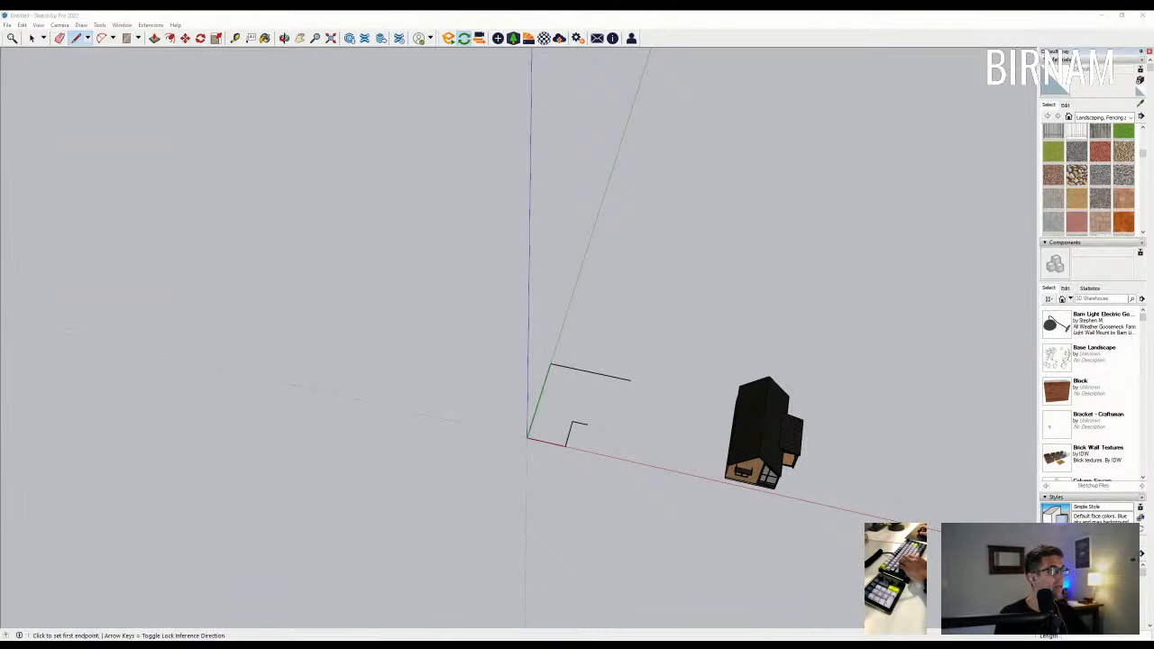
Draw the recess's return and the remaining front edge, then close the footprint at the back edge's end.
{"action": "left_click", "coordinate": [586, 425]}
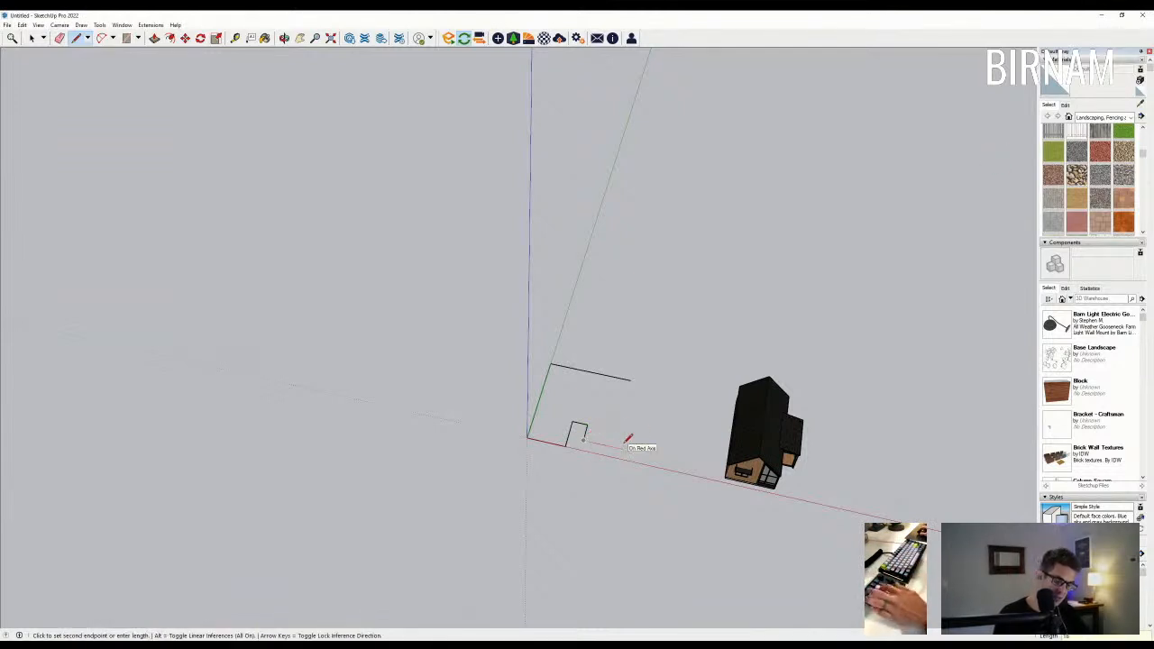
{"action": "left_click", "coordinate": [630, 379]}
{"action": "key", "text": "e"}
Push/Pull the footprint face up into a thin floor slab.
{"action": "mouse_move", "coordinate": [637, 353]}
{"action": "middle_mouse_down"}
{"action": "mouse_move", "coordinate": [567, 412]}
{"action": "mouse_move", "coordinate": [577, 483]}
{"action": "mouse_move", "coordinate": [515, 417]}
{"action": "middle_mouse_up"}
{"action": "scroll", "coordinate": [554, 393], "scroll_direction": "up", "scroll_amount": 4}
{"action": "key", "text": "p"}
{"action": "scroll", "coordinate": [620, 417], "scroll_direction": "up", "scroll_amount": 1}
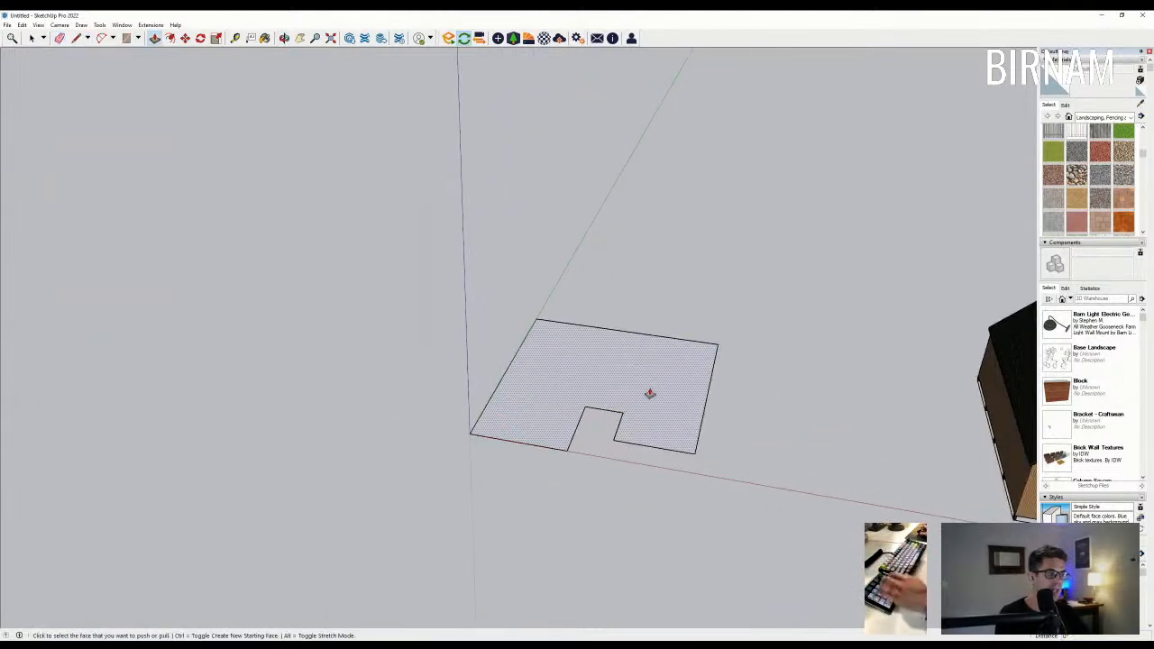
{"action": "left_click", "coordinate": [647, 394]}
{"action": "key", "text": "Escape"}
{"action": "middle_click_drag", "start_coordinate": [641, 400], "coordinate": [619, 403]}
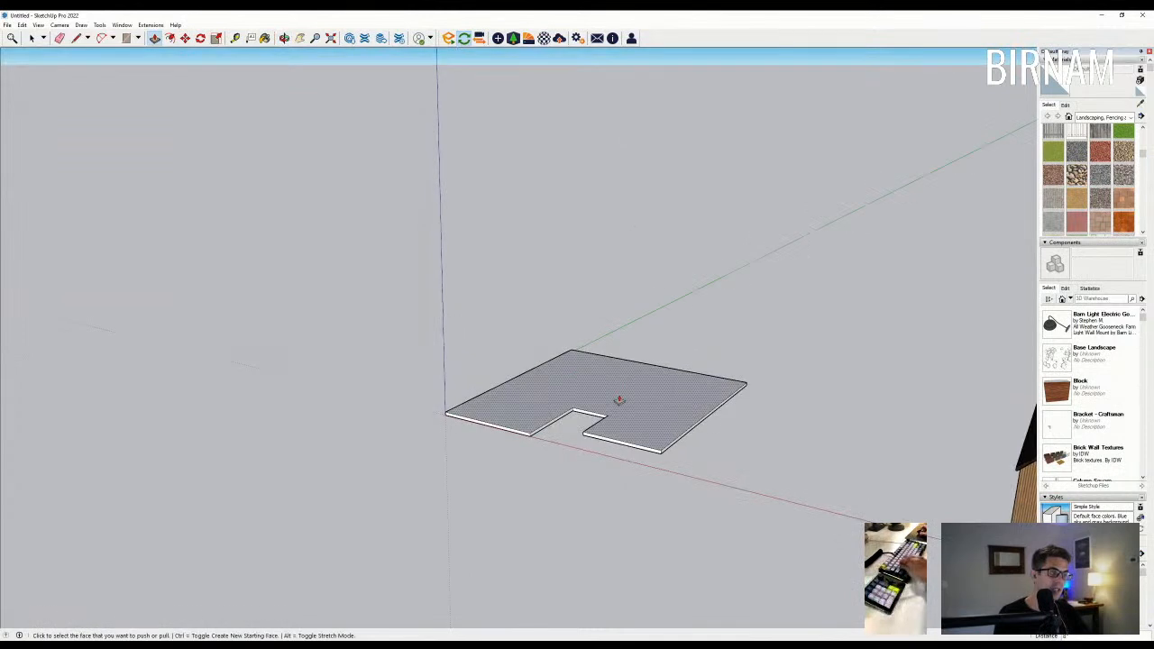
Push/Pull the slab's top face up into a building block about 10' tall.
{"action": "scroll", "coordinate": [643, 403], "scroll_direction": "up", "scroll_amount": 1}
{"action": "left_click", "coordinate": [653, 416]}
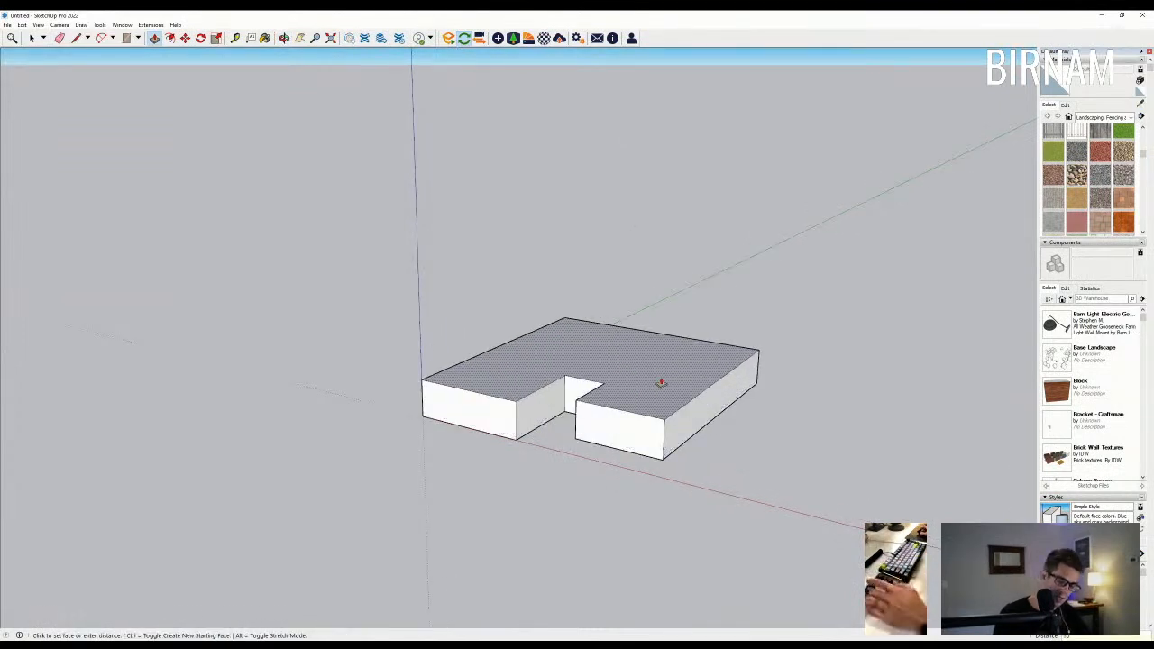
{"action": "left_click", "coordinate": [660, 383]}
{"action": "middle_click_drag", "start_coordinate": [659, 381], "coordinate": [634, 449]}
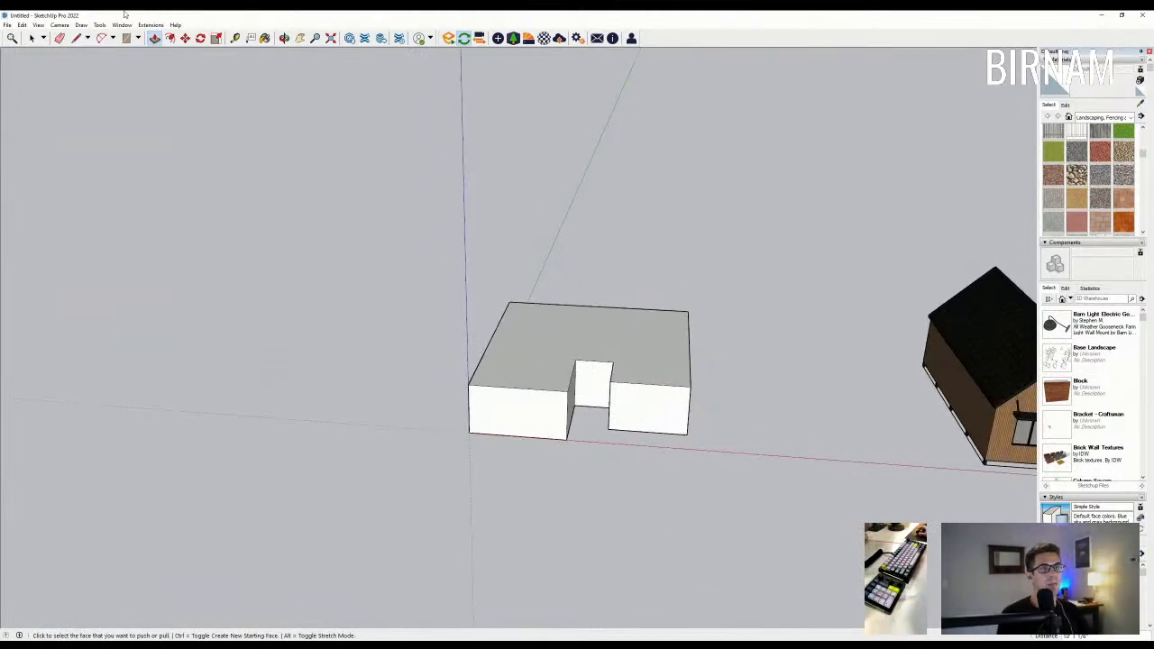
Offset the block's top face outward to outline a roof overhang all the way around, including the entry recess.
{"action": "left_click", "coordinate": [170, 38]}
{"action": "middle_click_drag", "start_coordinate": [514, 356], "coordinate": [658, 381]}
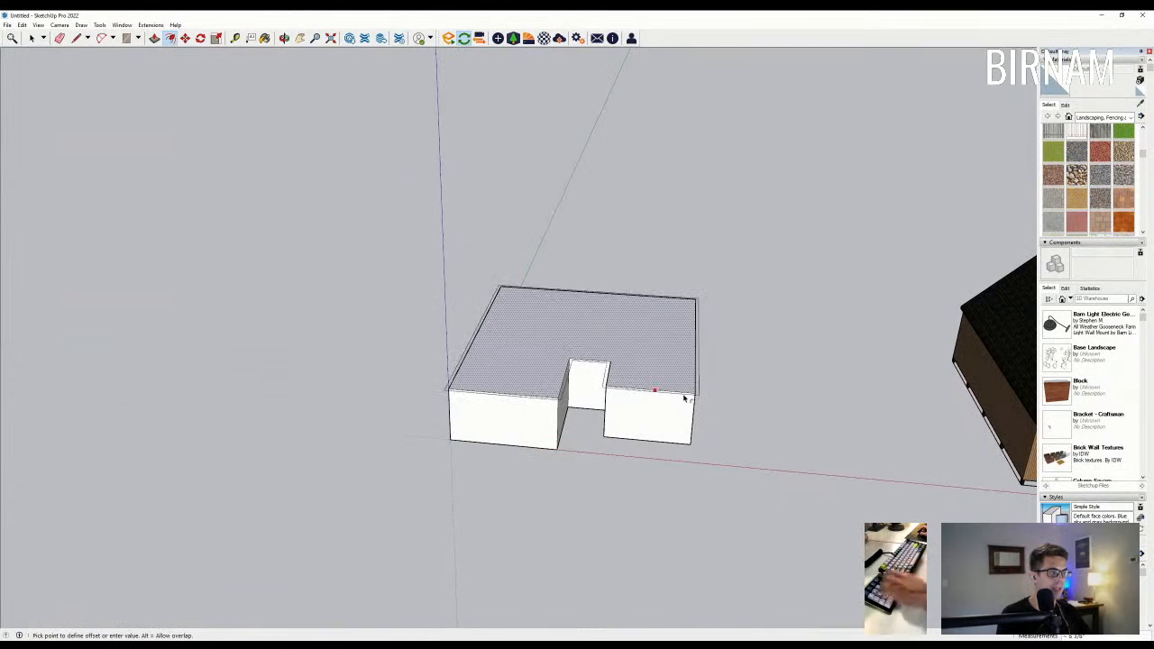
{"action": "left_click", "coordinate": [687, 397]}
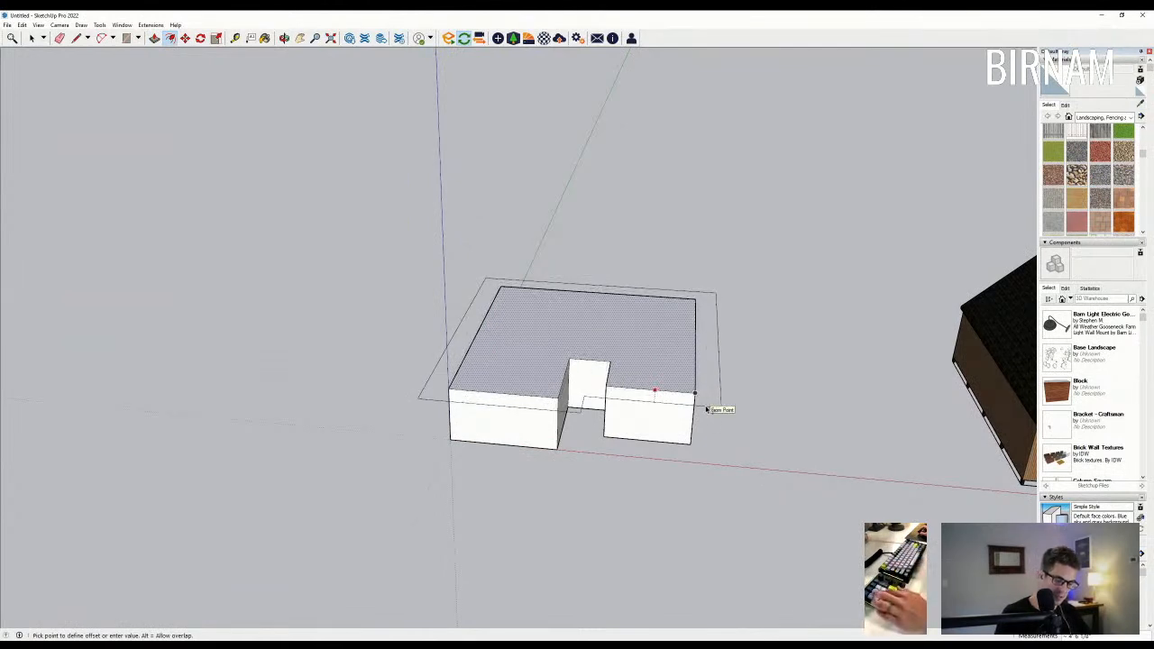
{"action": "left_click", "coordinate": [707, 409]}
{"action": "middle_click_drag", "start_coordinate": [707, 409], "coordinate": [496, 541]}
{"action": "left_click", "coordinate": [250, 647]}
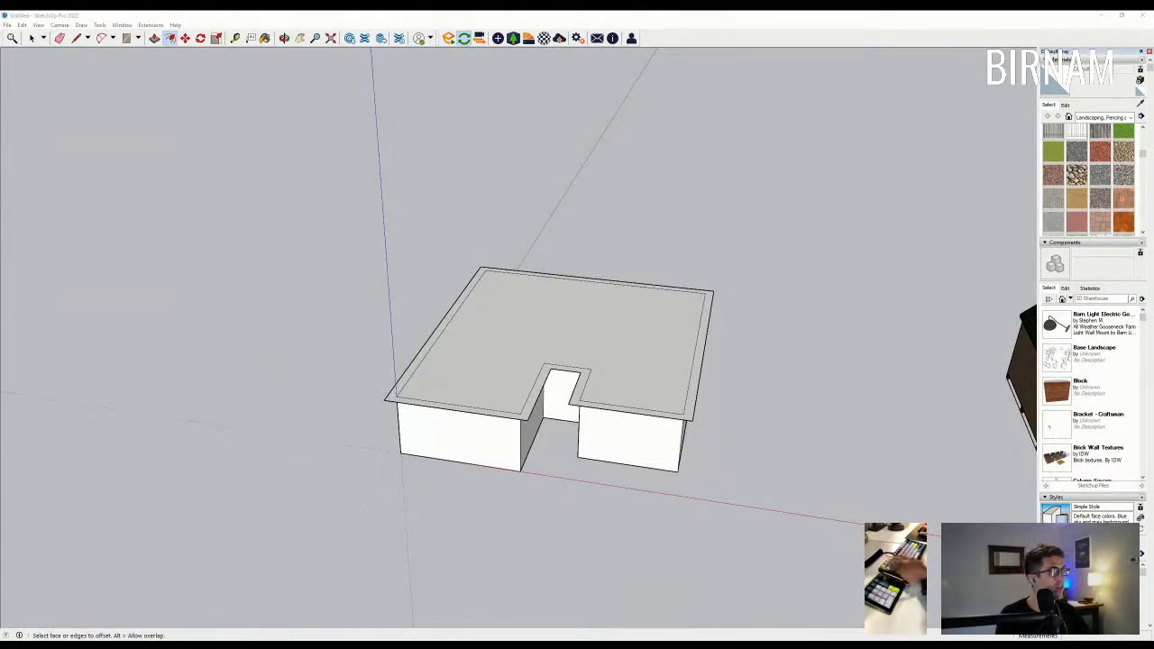
Close the entry recess with a line across its ground-level opening and Push/Pull the porch floor up 4".
{"action": "middle_click_drag", "start_coordinate": [610, 415], "coordinate": [532, 430]}
{"action": "scroll", "coordinate": [541, 416], "scroll_direction": "up", "scroll_amount": 2}
{"action": "key", "text": "l"}
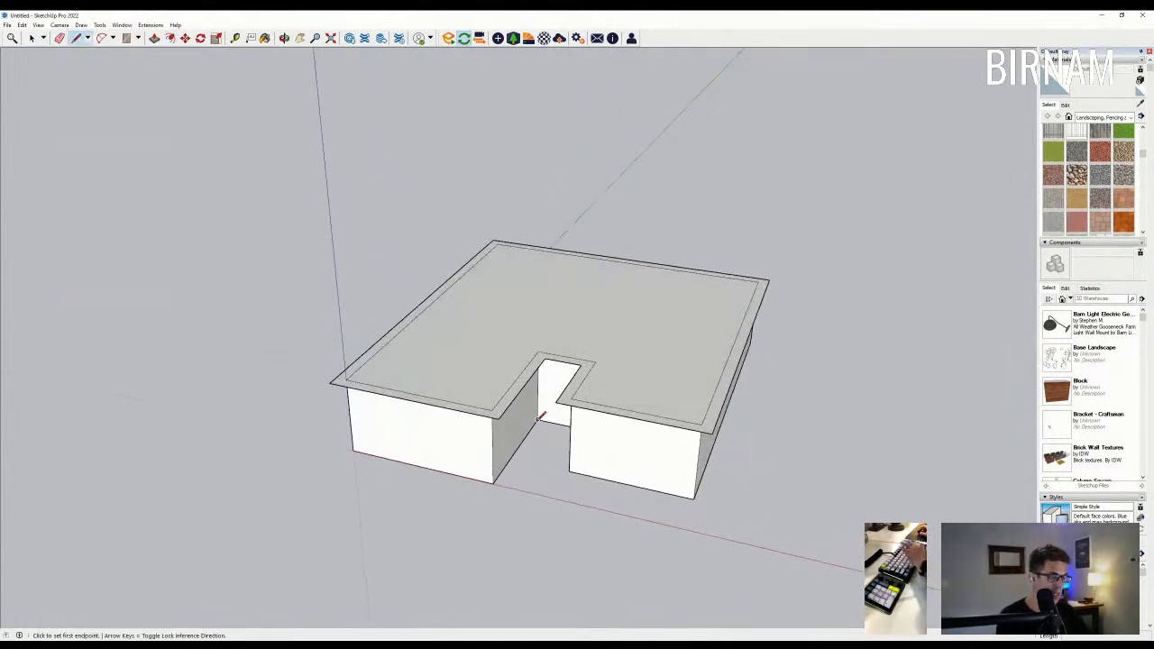
{"action": "scroll", "coordinate": [541, 417], "scroll_direction": "up", "scroll_amount": 1}
{"action": "left_click", "coordinate": [536, 419]}
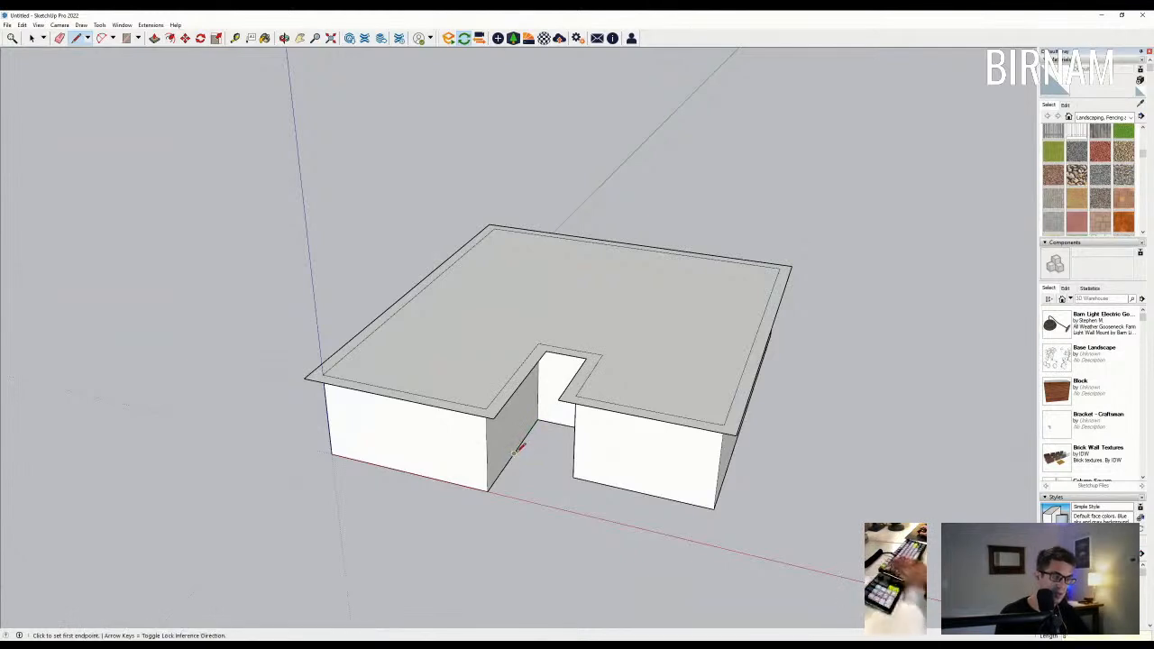
{"action": "mouse_move", "coordinate": [523, 447]}
{"action": "middle_mouse_down"}
{"action": "mouse_move", "coordinate": [654, 428]}
{"action": "mouse_move", "coordinate": [546, 423]}
{"action": "mouse_move", "coordinate": [508, 448]}
{"action": "middle_mouse_up"}
{"action": "scroll", "coordinate": [654, 429], "scroll_direction": "up", "scroll_amount": 1}
{"action": "left_click", "coordinate": [633, 439]}
{"action": "key", "text": "p"}
{"action": "left_click", "coordinate": [555, 421]}
{"action": "type", "text": "4"}
{"action": "key", "text": "Return"}
{"action": "scroll", "coordinate": [516, 433], "scroll_direction": "down", "scroll_amount": 1}
Push/Pull the roof overhang up 6" to give it thickness.
{"action": "middle_click_drag", "start_coordinate": [533, 332], "coordinate": [574, 450]}
{"action": "scroll", "coordinate": [574, 450], "scroll_direction": "down", "scroll_amount": 2}
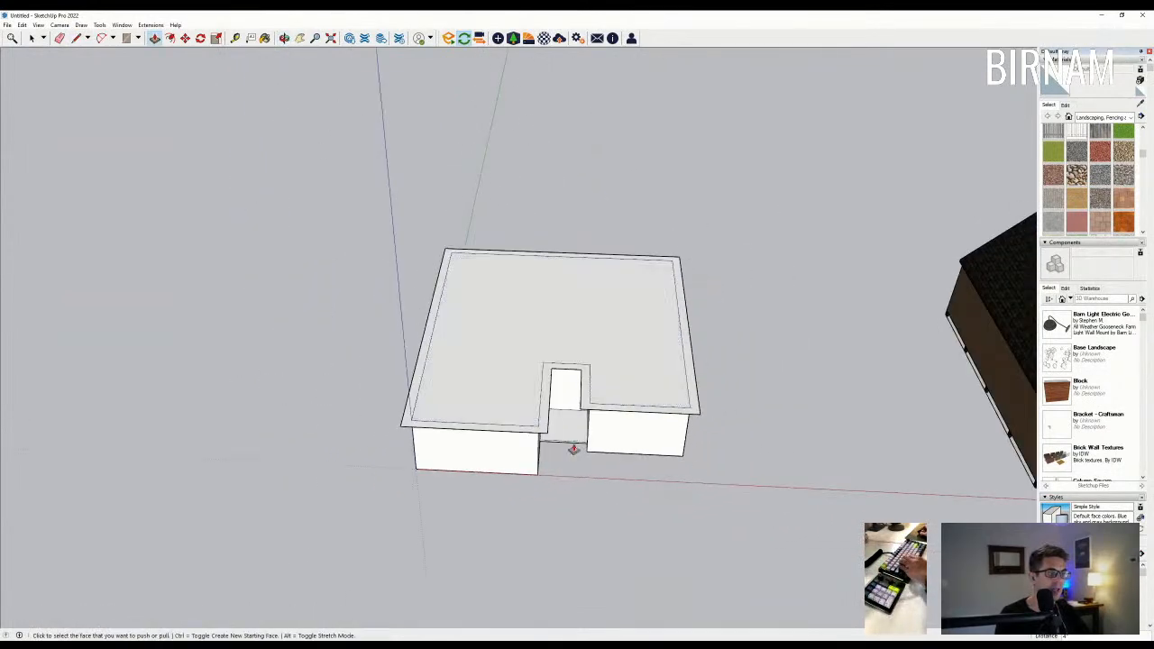
{"action": "scroll", "coordinate": [580, 424], "scroll_direction": "up", "scroll_amount": 1}
{"action": "scroll", "coordinate": [639, 397], "scroll_direction": "up", "scroll_amount": 1}
{"action": "scroll", "coordinate": [606, 402], "scroll_direction": "up", "scroll_amount": 1}
{"action": "left_click", "coordinate": [597, 396]}
{"action": "type", "text": "6"}
{"action": "key", "text": "Return"}
Draw a line bridging the roof over the entry recess and erase the leftover edge at the join.
{"action": "mouse_move", "coordinate": [587, 472]}
{"action": "middle_mouse_down"}
{"action": "mouse_move", "coordinate": [600, 387]}
{"action": "mouse_move", "coordinate": [552, 378]}
{"action": "middle_mouse_up"}
{"action": "scroll", "coordinate": [599, 379], "scroll_direction": "up", "scroll_amount": 2}
{"action": "left_click", "coordinate": [569, 328]}
{"action": "left_click", "coordinate": [595, 374]}
{"action": "key", "text": "e"}
{"action": "scroll", "coordinate": [594, 368], "scroll_direction": "up", "scroll_amount": 1}
{"action": "left_click", "coordinate": [589, 367]}
Split the roof with a line from the recess's left corner straight back to the rear roof edge.
{"action": "scroll", "coordinate": [588, 365], "scroll_direction": "down", "scroll_amount": 2}
{"action": "mouse_move", "coordinate": [599, 305]}
{"action": "middle_mouse_down"}
{"action": "mouse_move", "coordinate": [642, 360]}
{"action": "mouse_move", "coordinate": [547, 364]}
{"action": "mouse_move", "coordinate": [556, 394]}
{"action": "mouse_move", "coordinate": [493, 400]}
{"action": "mouse_move", "coordinate": [523, 387]}
{"action": "mouse_move", "coordinate": [531, 397]}
{"action": "middle_mouse_up"}
{"action": "scroll", "coordinate": [618, 366], "scroll_direction": "down", "scroll_amount": 1}
{"action": "key", "text": "l"}
{"action": "left_click", "coordinate": [515, 379]}
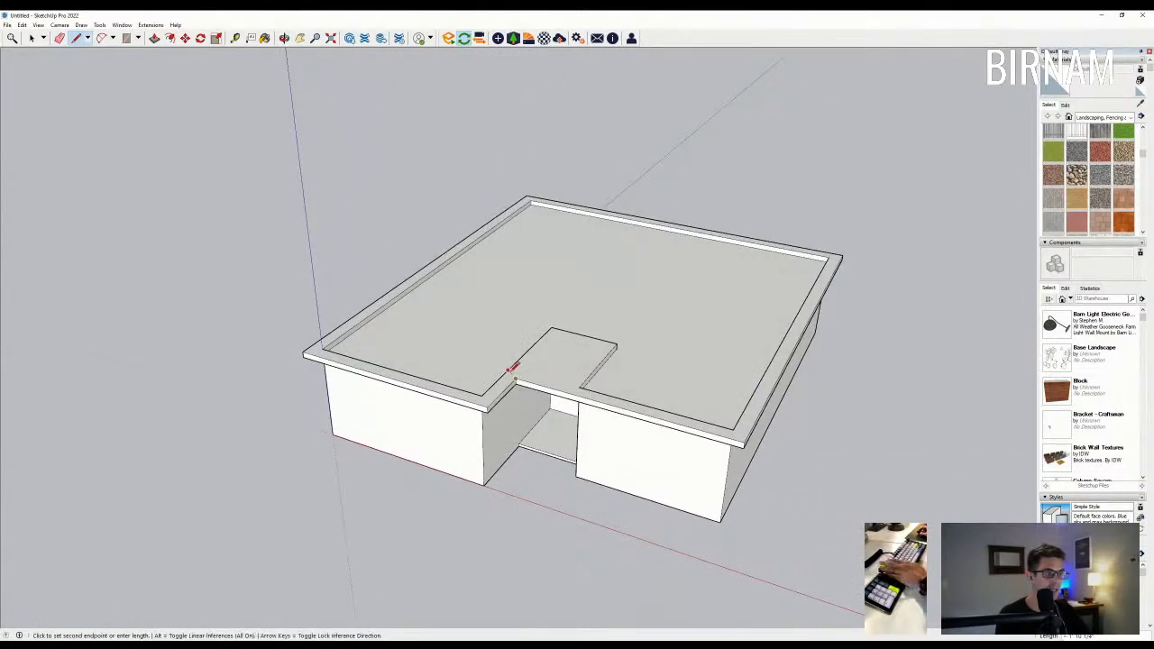
{"action": "left_click", "coordinate": [683, 206]}
{"action": "key", "text": "e"}
{"action": "middle_click_drag", "start_coordinate": [688, 205], "coordinate": [546, 433]}
Push the left block's overhang flat and erase its outer edges so the roof ends flush with the walls.
{"action": "key", "text": "p"}
{"action": "left_click", "coordinate": [513, 396]}
{"action": "key", "text": "e"}
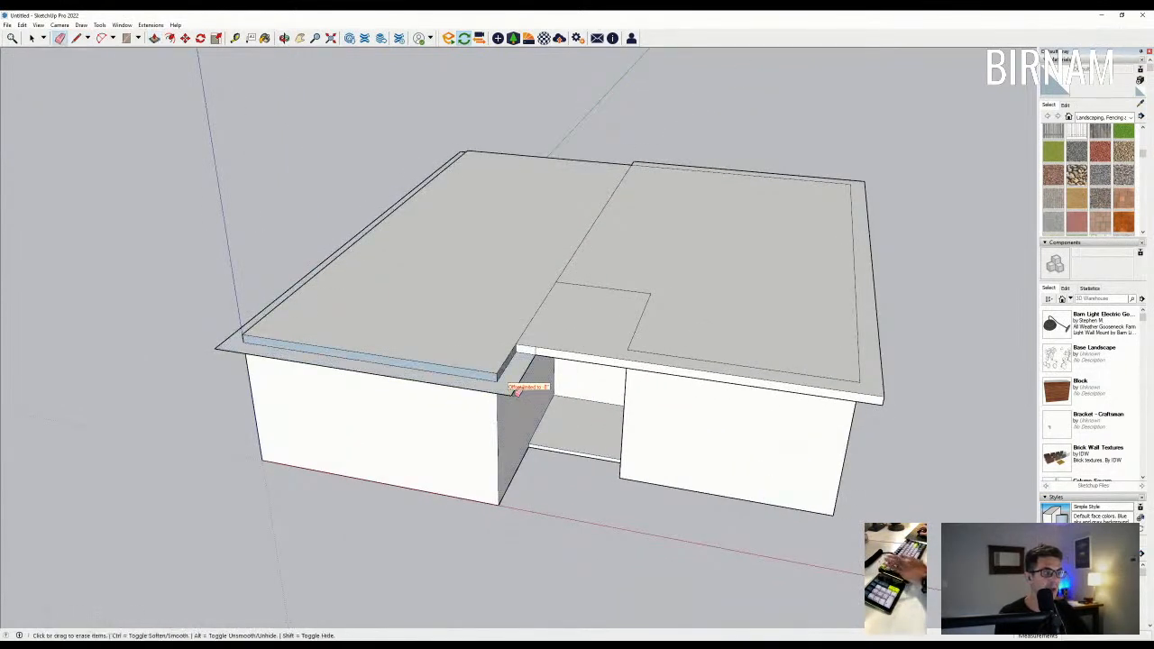
{"action": "left_click", "coordinate": [515, 393]}
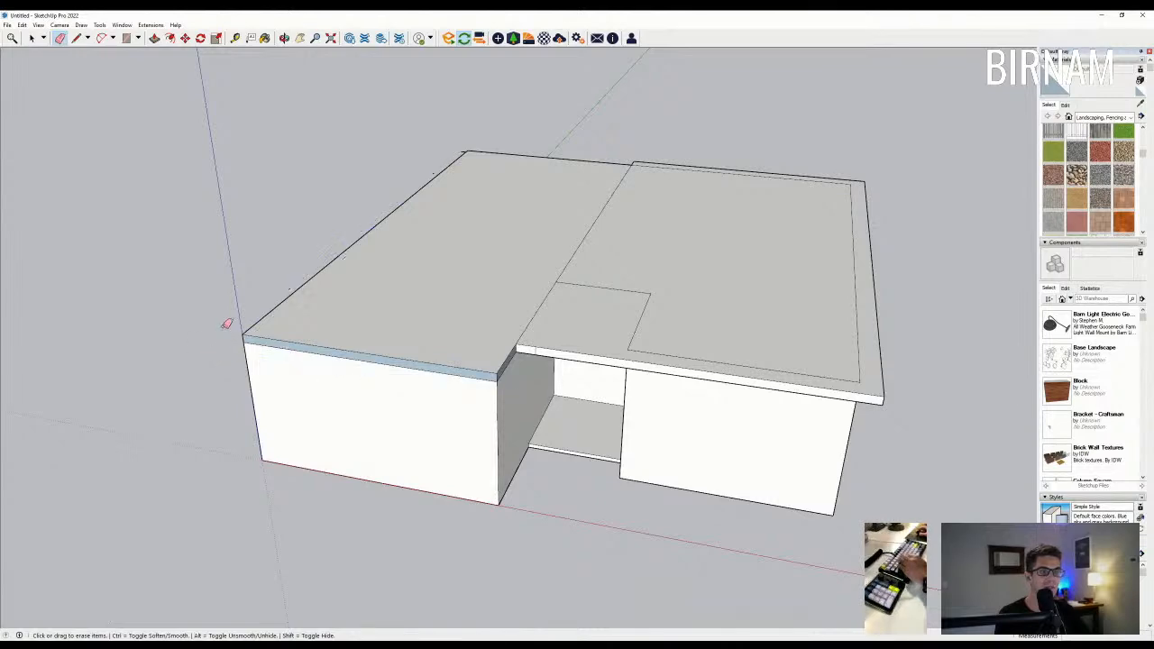
{"action": "left_click_drag", "start_coordinate": [226, 324], "coordinate": [232, 316]}
{"action": "middle_click_drag", "start_coordinate": [435, 59], "coordinate": [452, 112]}
{"action": "left_click_drag", "start_coordinate": [442, 96], "coordinate": [448, 101]}
{"action": "scroll", "coordinate": [550, 478], "scroll_direction": "up", "scroll_amount": 3}
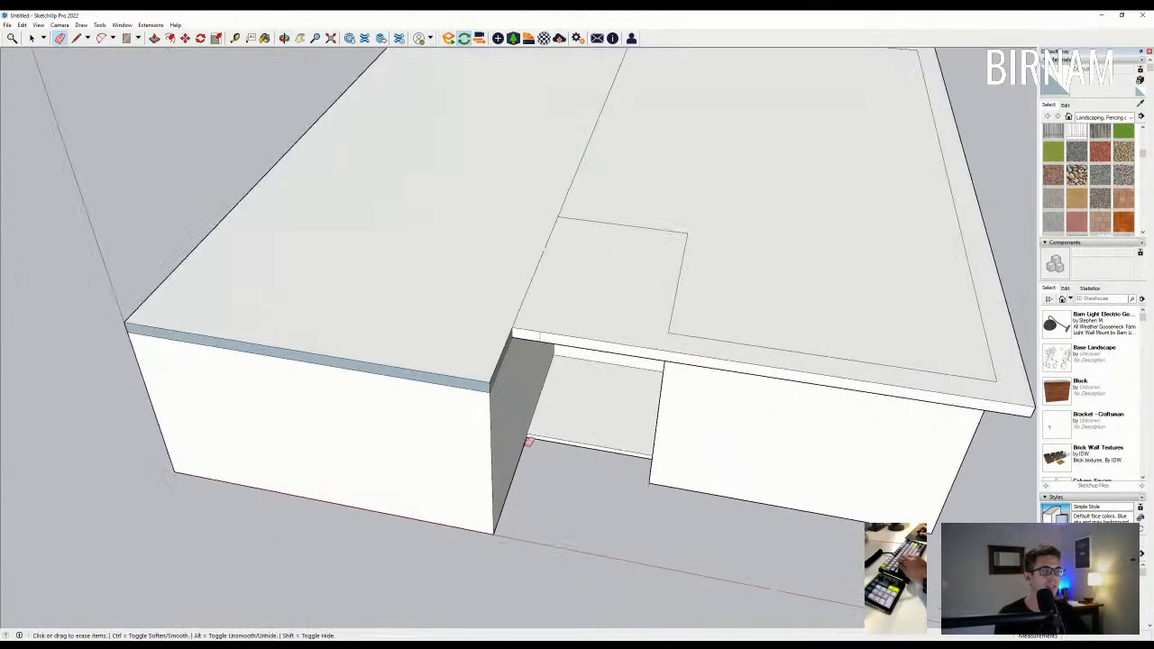
Erase the seam edges beneath the top strip on the left block's front.
{"action": "middle_click_drag", "start_coordinate": [549, 481], "coordinate": [408, 295]}
{"action": "left_click", "coordinate": [434, 300]}
{"action": "left_click_drag", "start_coordinate": [385, 318], "coordinate": [389, 303]}
Draw a slope triangle 2' out and 6" down from the left block's outer top front corner, keeping only its slanted edge.
{"action": "scroll", "coordinate": [514, 328], "scroll_direction": "down", "scroll_amount": 5}
{"action": "mouse_move", "coordinate": [515, 327]}
{"action": "middle_mouse_down"}
{"action": "mouse_move", "coordinate": [434, 335]}
{"action": "mouse_move", "coordinate": [406, 327]}
{"action": "mouse_move", "coordinate": [388, 300]}
{"action": "middle_mouse_up"}
{"action": "key", "text": "l"}
{"action": "left_click", "coordinate": [374, 297]}
{"action": "scroll", "coordinate": [375, 291], "scroll_direction": "down", "scroll_amount": 1}
{"action": "key", "text": "Escape"}
{"action": "scroll", "coordinate": [376, 293], "scroll_direction": "up", "scroll_amount": 2}
{"action": "left_click", "coordinate": [373, 284]}
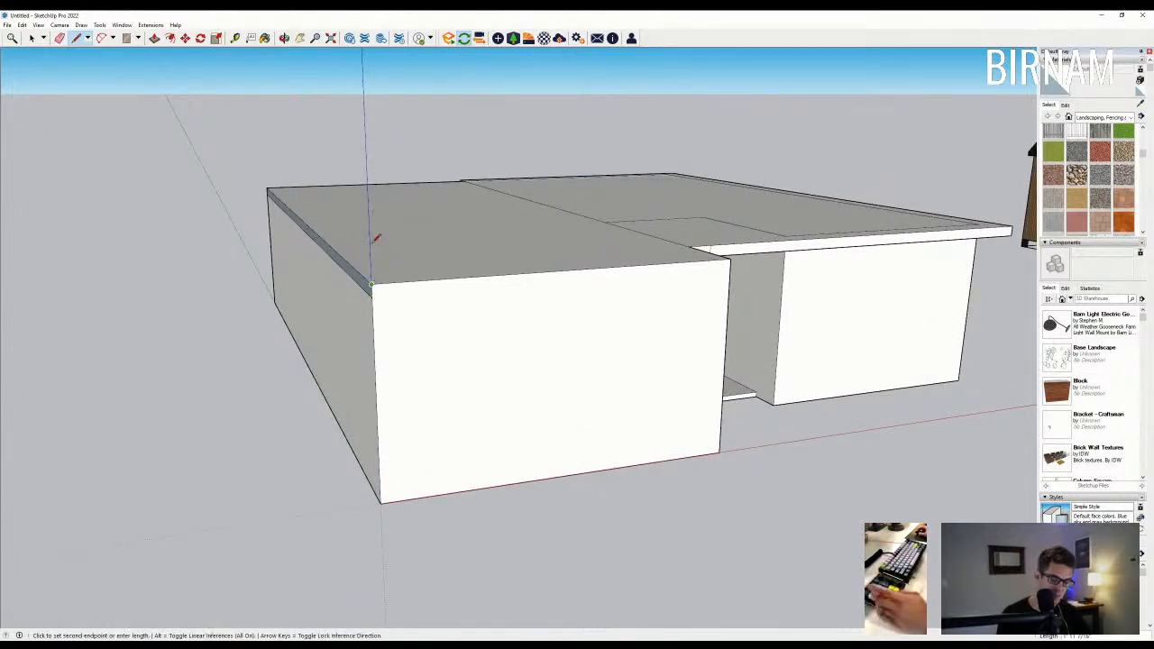
{"action": "middle_click_drag", "start_coordinate": [369, 273], "coordinate": [240, 297]}
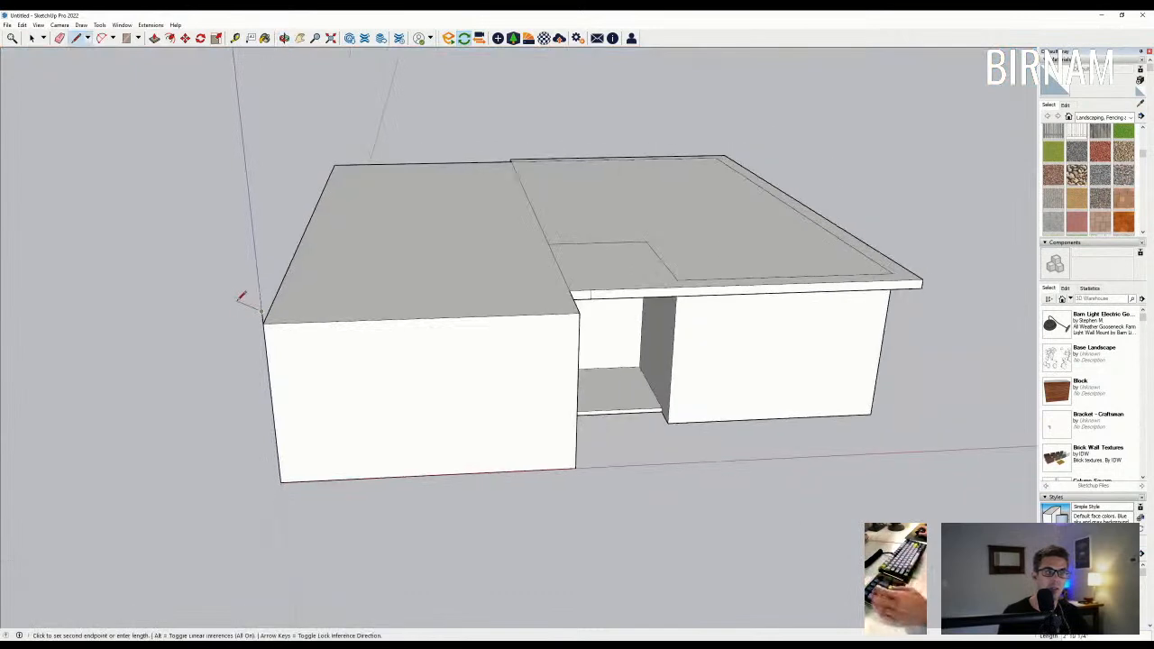
{"action": "type", "text": "2"}
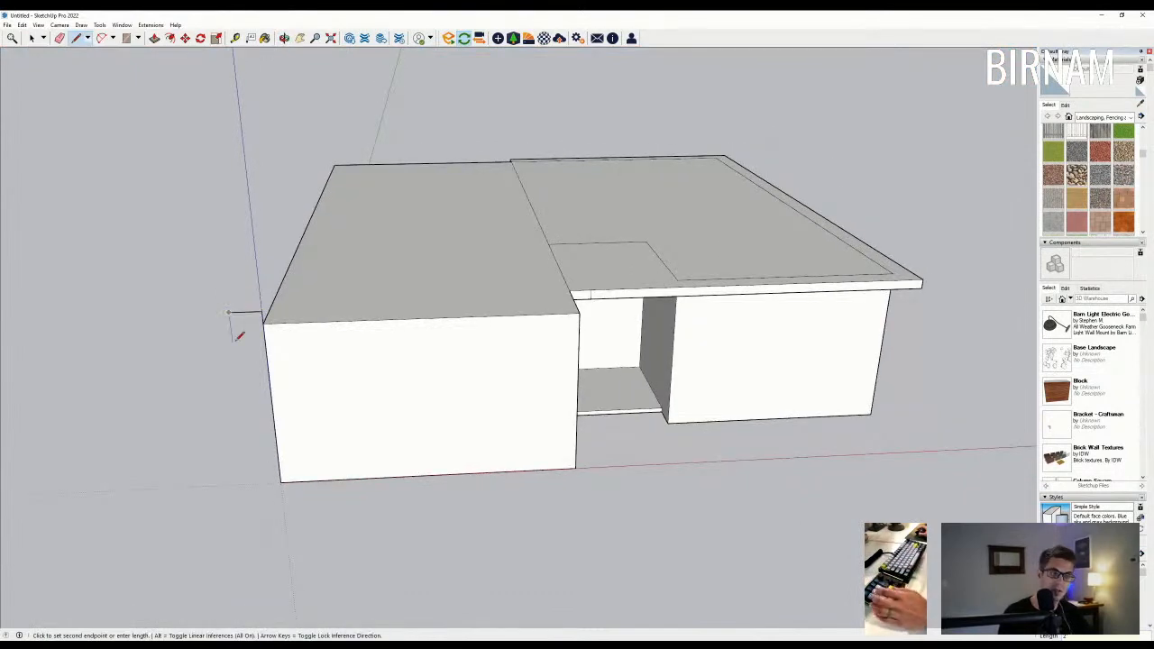
{"action": "type", "text": "6"}
{"action": "key", "text": "Return"}
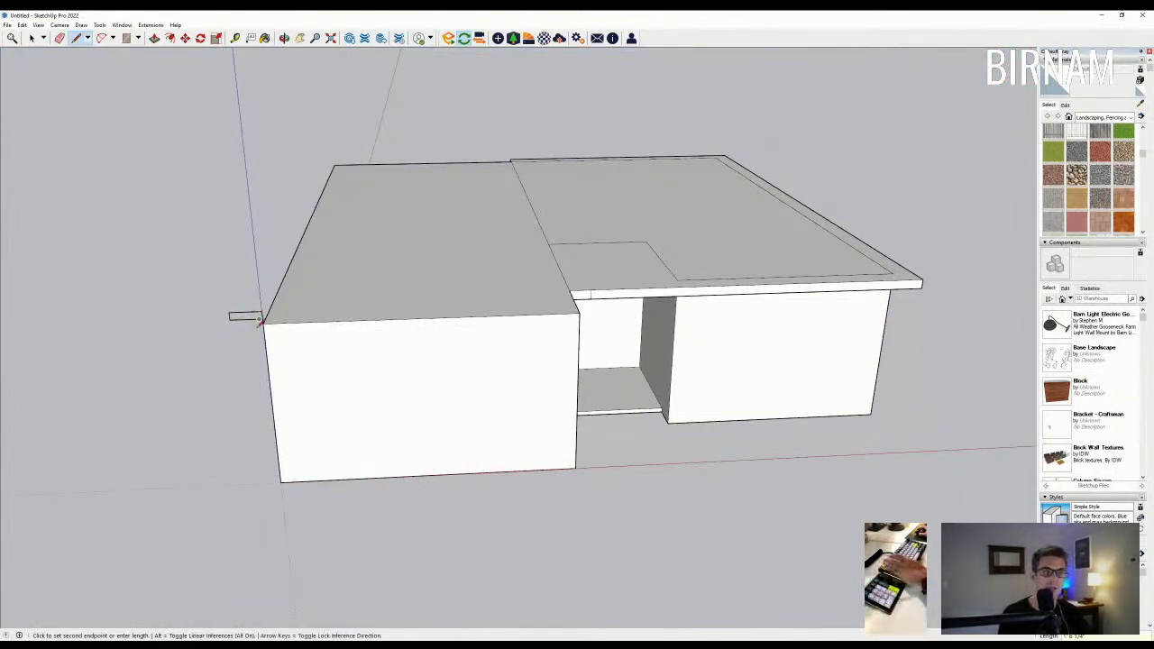
{"action": "key", "text": "e"}
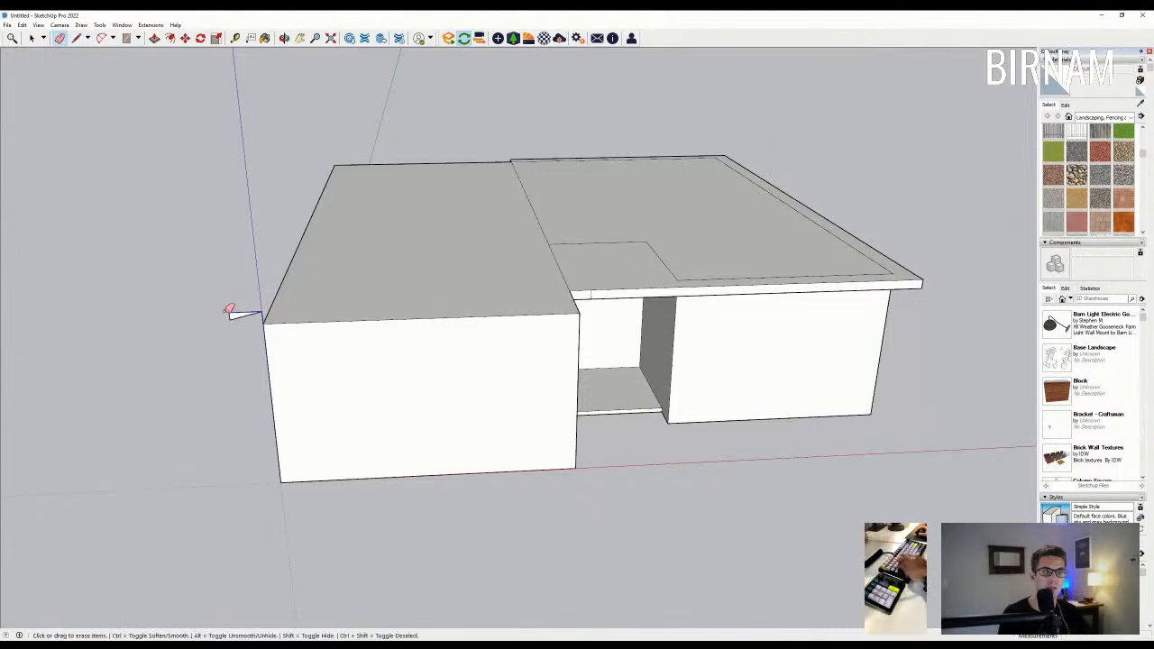
{"action": "left_click_drag", "start_coordinate": [228, 312], "coordinate": [229, 317]}
Draw a short overhang line past the left block's top corner beside the recess, with a vertical line rising from its end.
{"action": "scroll", "coordinate": [240, 375], "scroll_direction": "down", "scroll_amount": 2}
{"action": "middle_click_drag", "start_coordinate": [240, 374], "coordinate": [322, 365]}
{"action": "key", "text": "l"}
{"action": "left_click", "coordinate": [530, 324]}
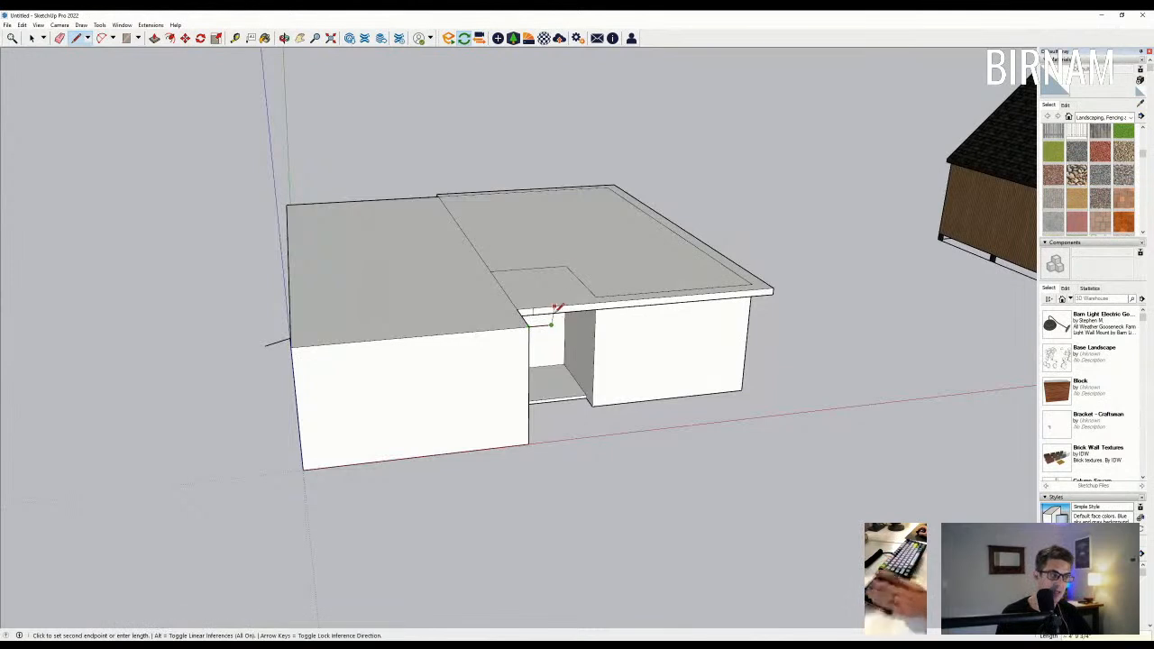
{"action": "key", "text": "Escape"}
Extend the roof slope from the outer top corner across the front to the vertical overhang line and trim the excess.
{"action": "left_click", "coordinate": [291, 341]}
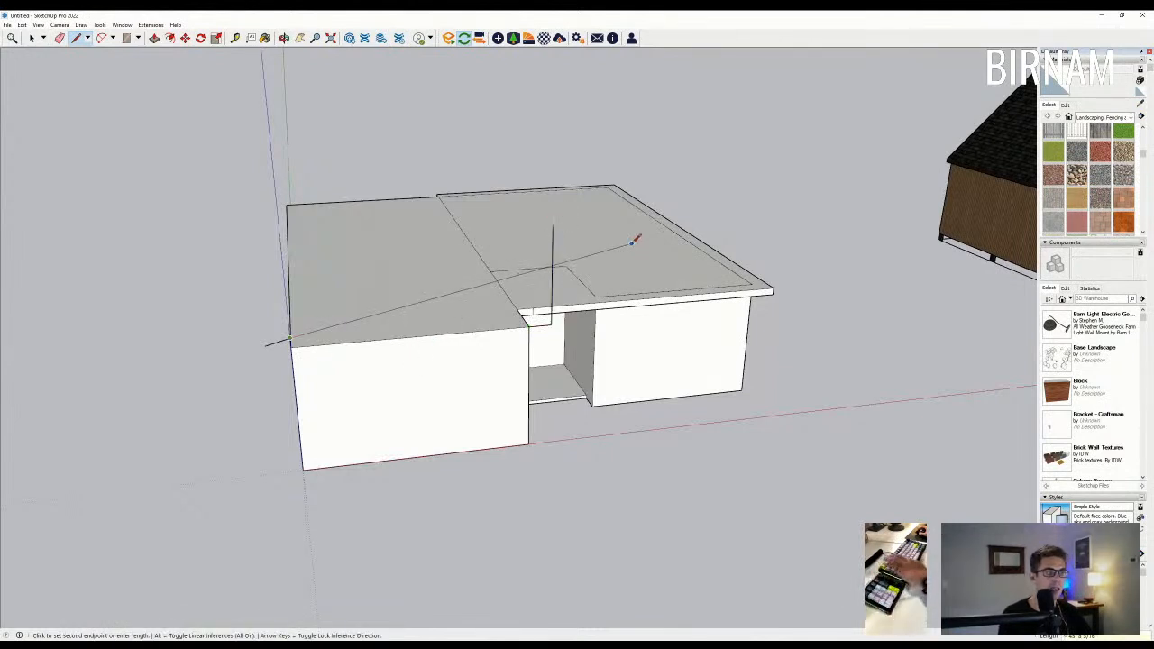
{"action": "left_click", "coordinate": [584, 244]}
{"action": "key", "text": "e"}
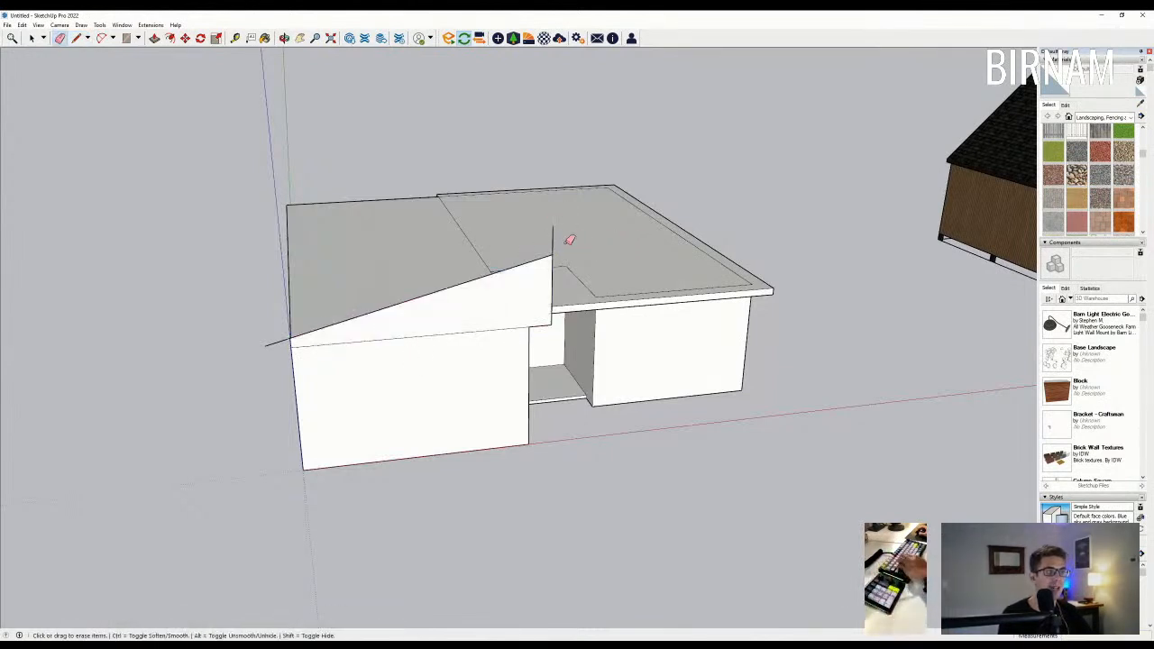
{"action": "scroll", "coordinate": [271, 348], "scroll_direction": "up", "scroll_amount": 1}
{"action": "middle_click_drag", "start_coordinate": [272, 346], "coordinate": [278, 343]}
Draw the sloped roof's thickness with short vertical lines at both ends and a parallel upper edge.
{"action": "key", "text": "l"}
{"action": "scroll", "coordinate": [266, 346], "scroll_direction": "up", "scroll_amount": 2}
{"action": "left_click", "coordinate": [263, 345]}
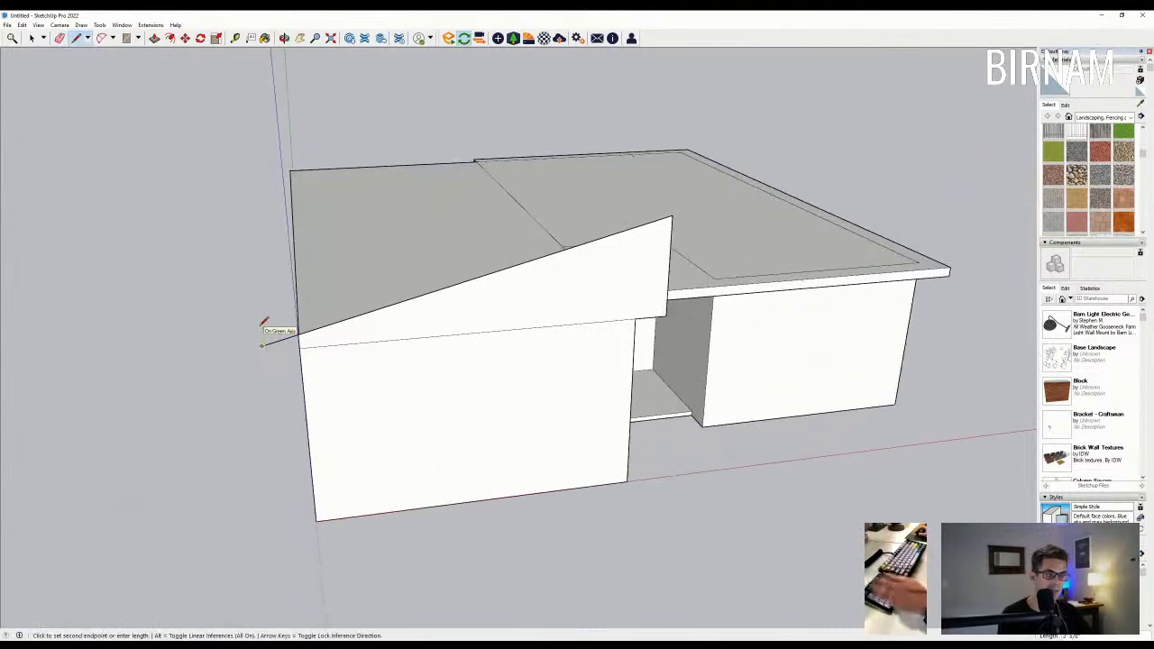
{"action": "type", "text": "4"}
{"action": "key", "text": "Return"}
{"action": "key", "text": "Escape"}
{"action": "left_click", "coordinate": [672, 217]}
{"action": "left_click", "coordinate": [263, 335]}
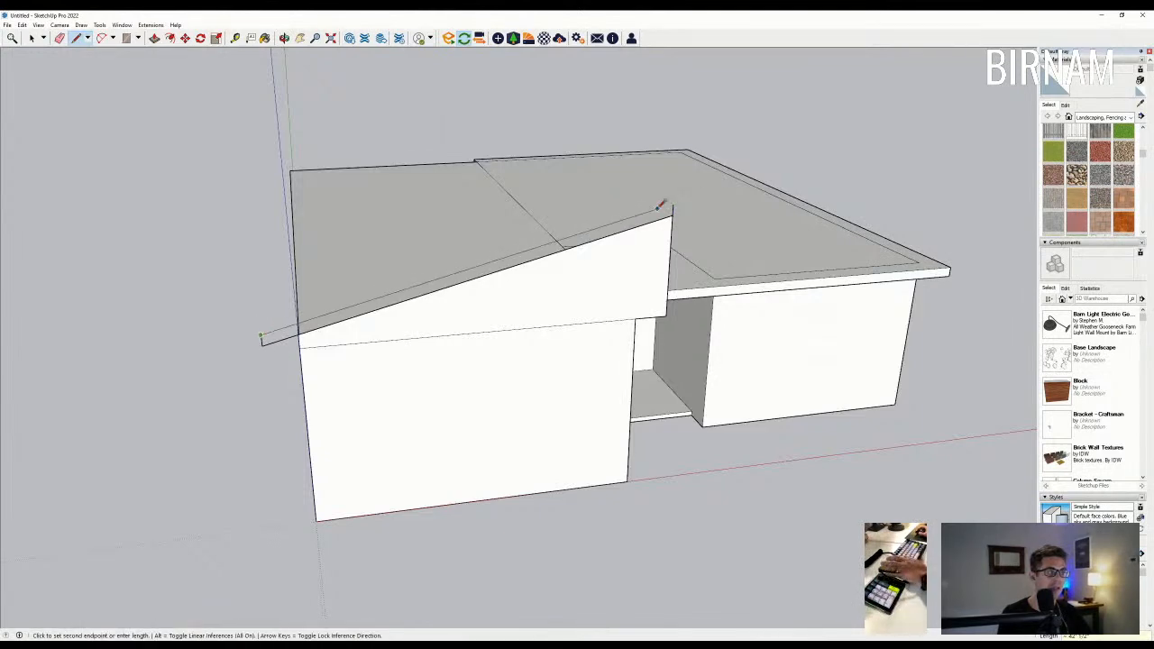
Draw the front wall's high vertical edge up to the sloped roof and erase the leftover overhang construction lines.
{"action": "middle_click_drag", "start_coordinate": [675, 202], "coordinate": [480, 311]}
{"action": "left_click", "coordinate": [473, 205]}
{"action": "key", "text": "e"}
{"action": "left_click", "coordinate": [505, 316]}
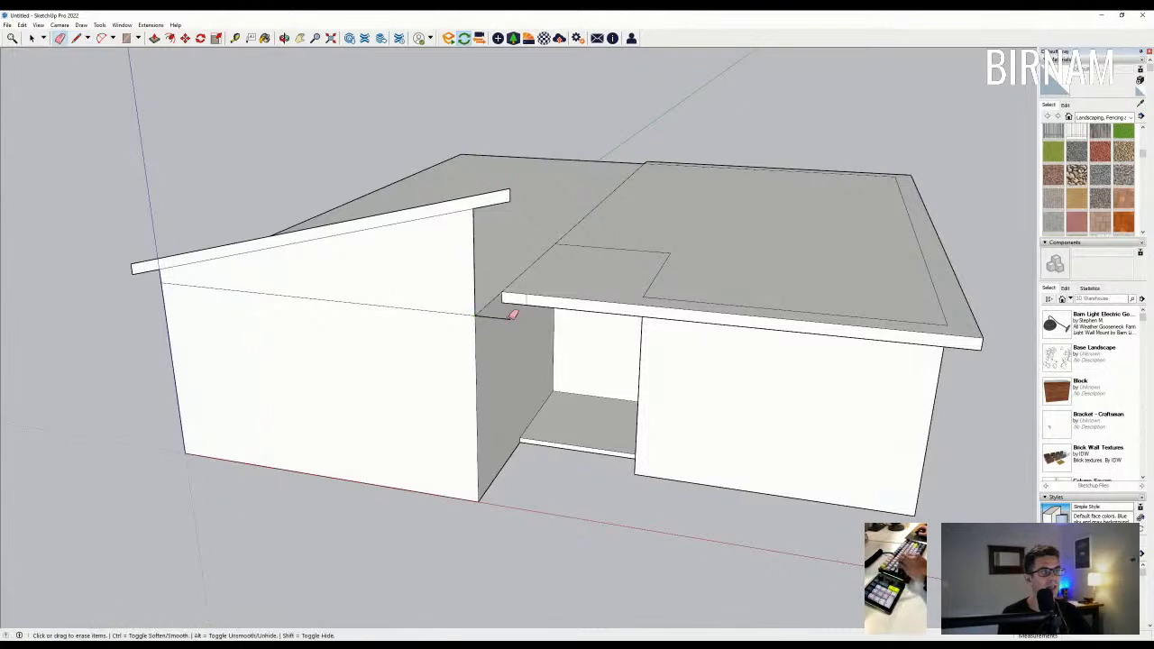
Push/Pull the sloped roof profile forward to overhang the front wall.
{"action": "mouse_move", "coordinate": [482, 326]}
{"action": "middle_mouse_down"}
{"action": "mouse_move", "coordinate": [448, 330]}
{"action": "mouse_move", "coordinate": [363, 415]}
{"action": "mouse_move", "coordinate": [331, 353]}
{"action": "middle_mouse_up"}
{"action": "key", "text": "p"}
{"action": "left_click", "coordinate": [351, 355]}
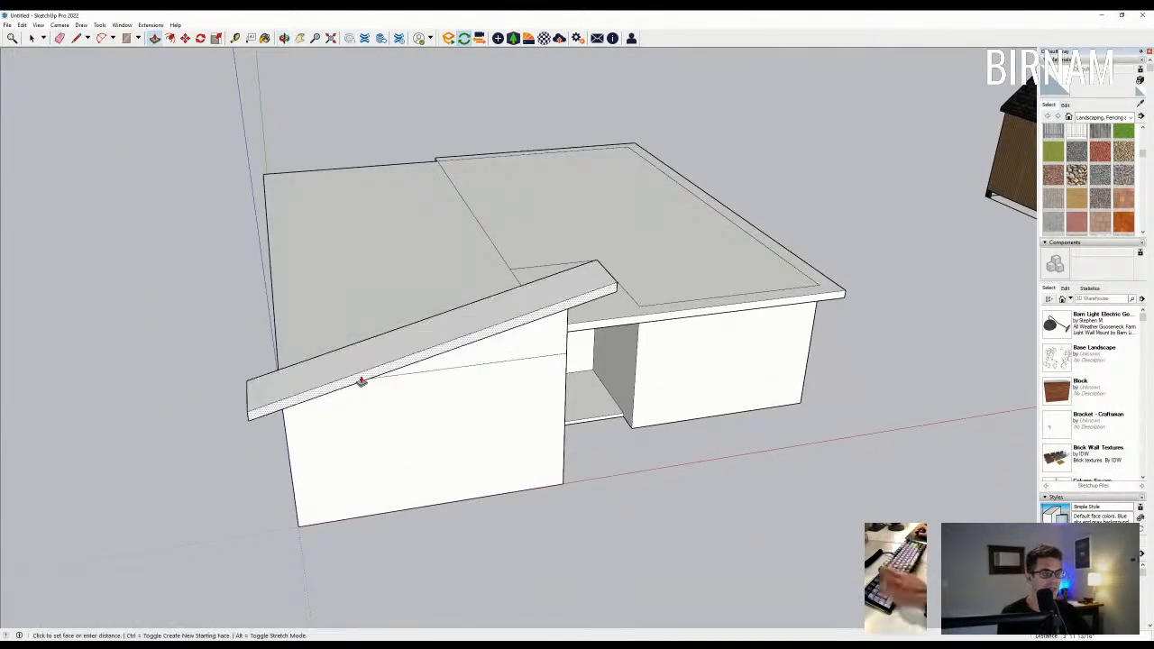
{"action": "key", "text": "Return"}
Push/Pull the sloped roof backward over the left block's full depth and past the rear wall.
{"action": "mouse_move", "coordinate": [762, 379]}
{"action": "middle_mouse_down"}
{"action": "mouse_move", "coordinate": [700, 361]}
{"action": "mouse_move", "coordinate": [208, 355]}
{"action": "mouse_move", "coordinate": [230, 251]}
{"action": "mouse_move", "coordinate": [214, 351]}
{"action": "mouse_move", "coordinate": [195, 296]}
{"action": "mouse_move", "coordinate": [456, 250]}
{"action": "mouse_move", "coordinate": [424, 218]}
{"action": "mouse_move", "coordinate": [356, 236]}
{"action": "middle_mouse_up"}
{"action": "scroll", "coordinate": [216, 254], "scroll_direction": "up", "scroll_amount": 4}
{"action": "key", "text": "e"}
{"action": "scroll", "coordinate": [456, 253], "scroll_direction": "down", "scroll_amount": 2}
{"action": "key", "text": "p"}
{"action": "left_click", "coordinate": [417, 207]}
{"action": "middle_click_drag", "start_coordinate": [938, 387], "coordinate": [853, 379]}
{"action": "left_click", "coordinate": [850, 469]}
{"action": "middle_click_drag", "start_coordinate": [849, 469], "coordinate": [569, 430]}
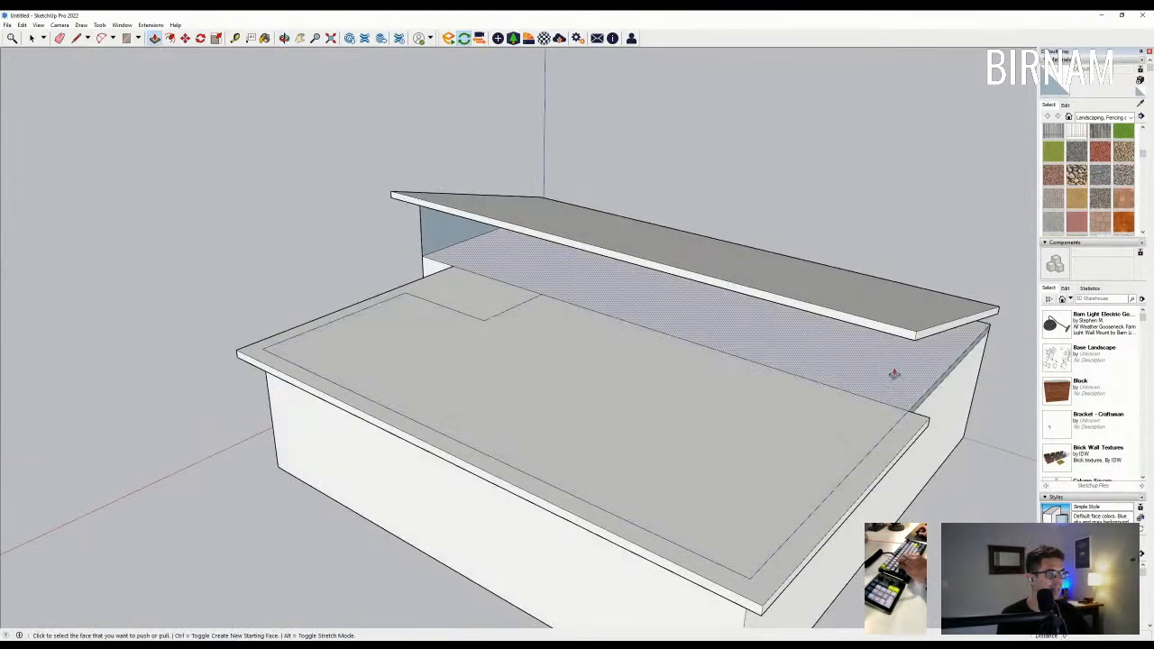
{"action": "middle_click_drag", "start_coordinate": [857, 386], "coordinate": [907, 353]}
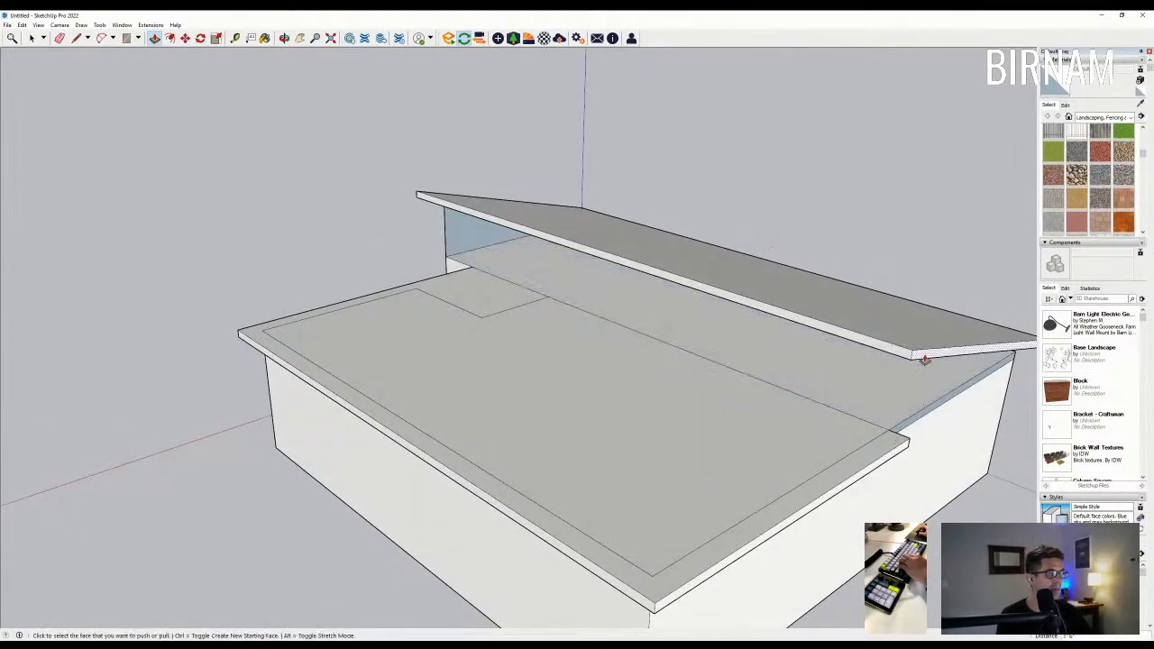
Erase the horizontal seam across the left block's front wall below the sloped roof.
{"action": "middle_click_drag", "start_coordinate": [924, 357], "coordinate": [286, 312]}
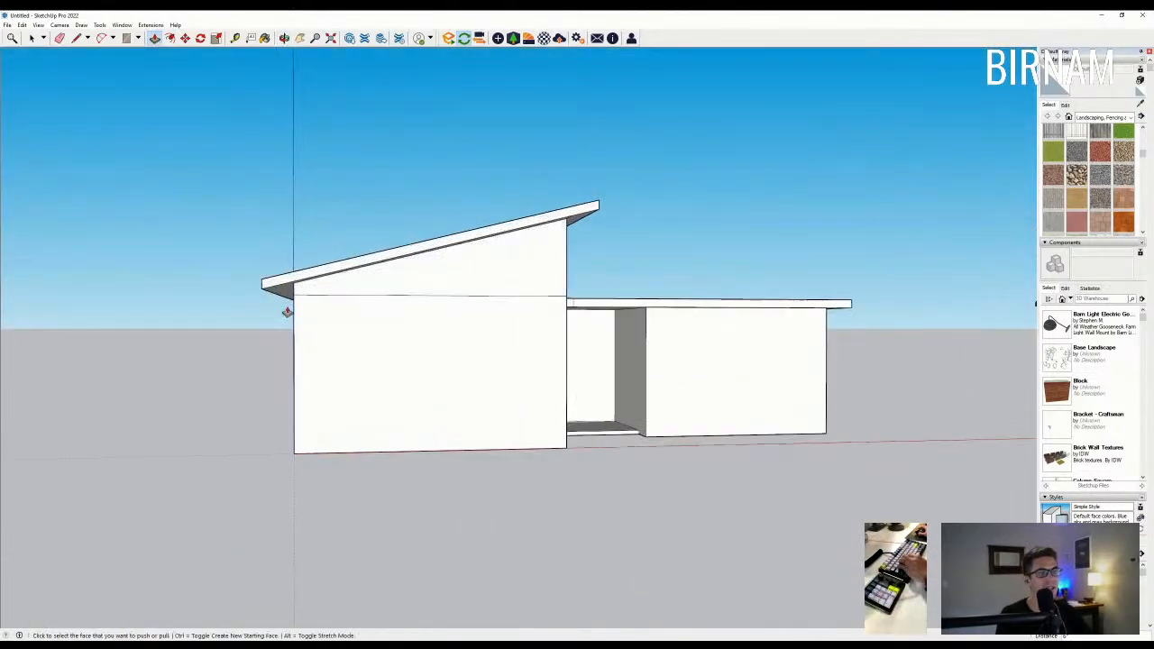
{"action": "key", "text": "e"}
{"action": "left_click_drag", "start_coordinate": [498, 304], "coordinate": [503, 290]}
Draw a vertical line at the rear of the high side up to the sloped roof to close the wall.
{"action": "mouse_move", "coordinate": [503, 289]}
{"action": "middle_mouse_down"}
{"action": "mouse_move", "coordinate": [405, 325]}
{"action": "mouse_move", "coordinate": [515, 314]}
{"action": "middle_mouse_up"}
{"action": "key", "text": "l"}
{"action": "scroll", "coordinate": [618, 287], "scroll_direction": "up", "scroll_amount": 2}
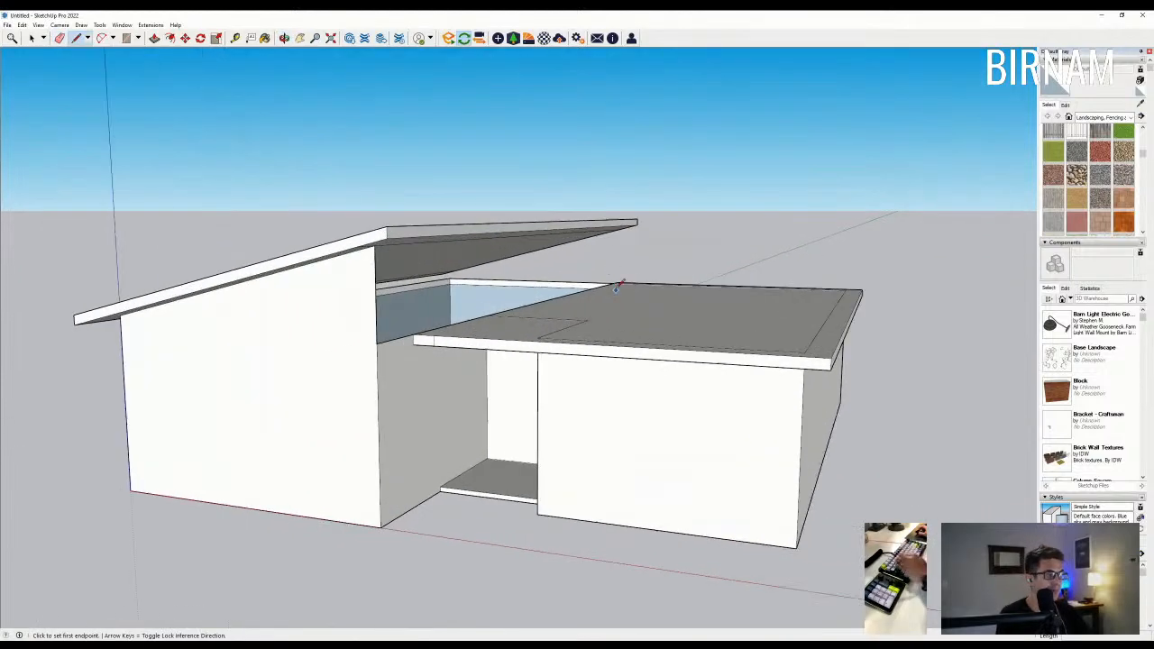
{"action": "middle_click_drag", "start_coordinate": [617, 287], "coordinate": [585, 342]}
{"action": "scroll", "coordinate": [660, 208], "scroll_direction": "up", "scroll_amount": 2}
{"action": "left_click", "coordinate": [666, 201]}
{"action": "middle_click_drag", "start_coordinate": [665, 201], "coordinate": [683, 97]}
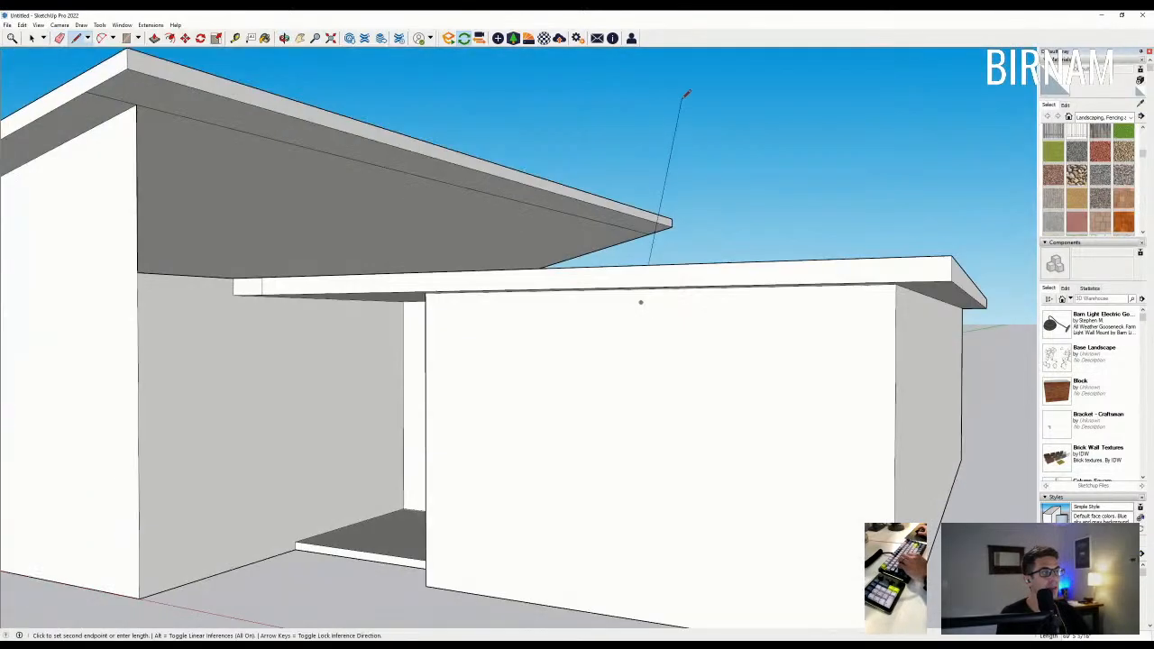
{"action": "left_click", "coordinate": [642, 232]}
{"action": "scroll", "coordinate": [644, 232], "scroll_direction": "down", "scroll_amount": 2}
{"action": "mouse_move", "coordinate": [644, 232]}
{"action": "middle_mouse_down"}
{"action": "mouse_move", "coordinate": [670, 286]}
{"action": "mouse_move", "coordinate": [704, 262]}
{"action": "middle_mouse_up"}
Examine the sloped roof's pitch and overhangs from the front.
{"action": "key", "text": "e"}
{"action": "mouse_move", "coordinate": [458, 286]}
{"action": "middle_mouse_down"}
{"action": "mouse_move", "coordinate": [405, 280]}
{"action": "mouse_move", "coordinate": [562, 291]}
{"action": "middle_mouse_up"}
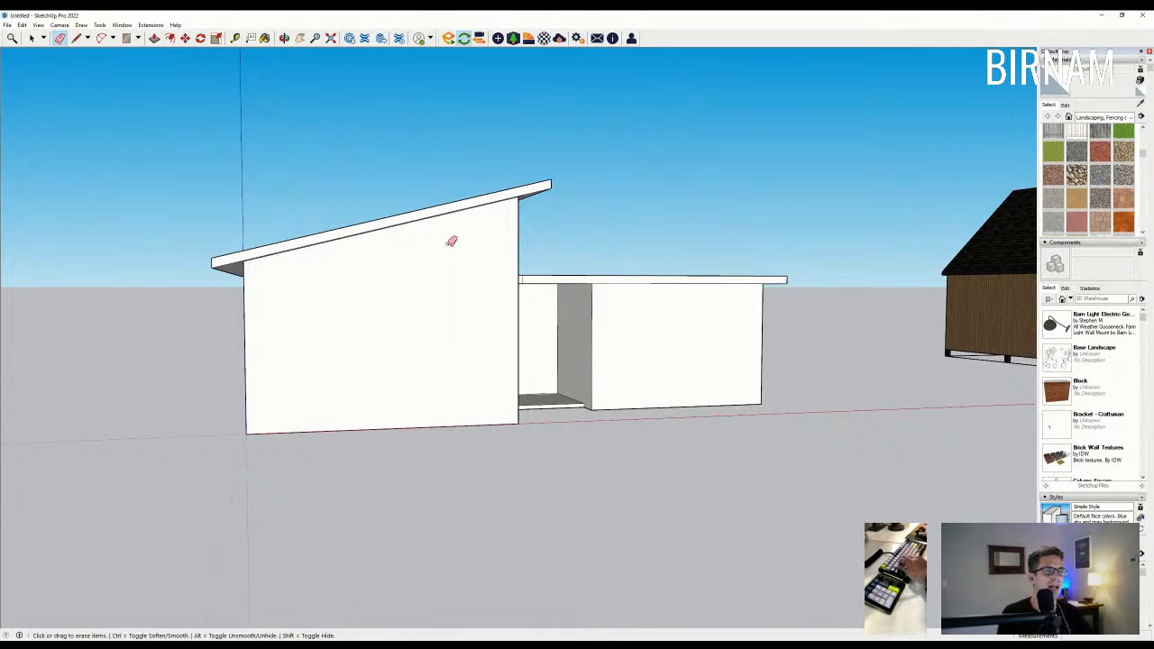
{"action": "middle_click_drag", "start_coordinate": [488, 229], "coordinate": [425, 226]}
{"action": "scroll", "coordinate": [314, 268], "scroll_direction": "up", "scroll_amount": 2}
{"action": "middle_click_drag", "start_coordinate": [263, 280], "coordinate": [279, 275]}
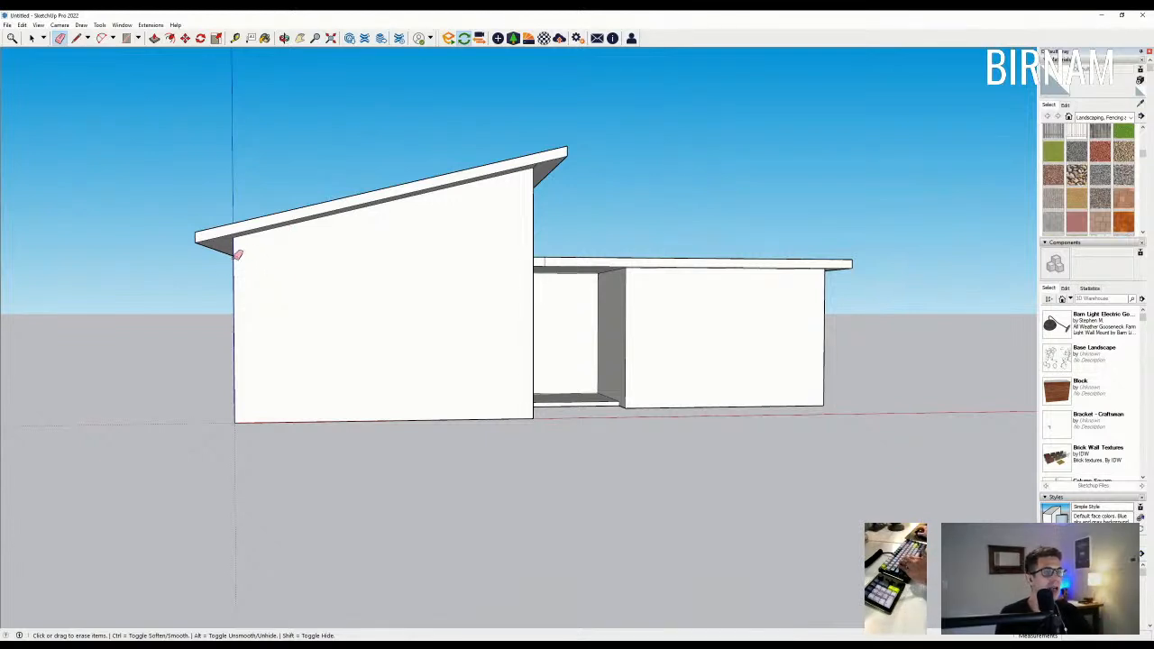
{"action": "scroll", "coordinate": [532, 178], "scroll_direction": "up", "scroll_amount": 3}
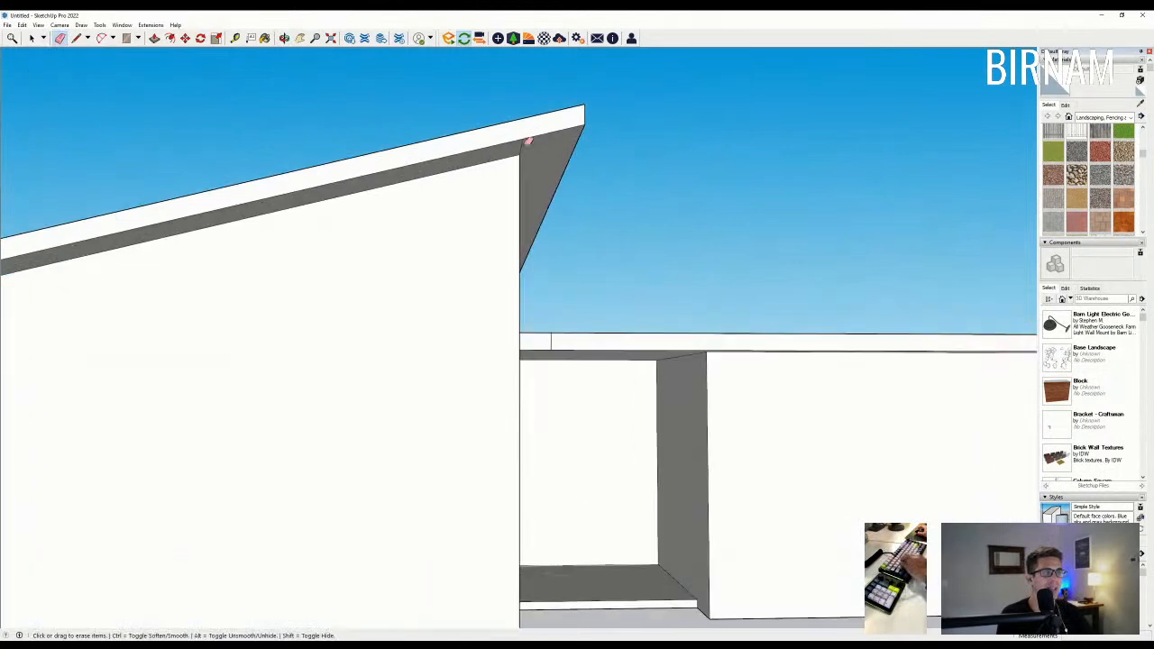
{"action": "scroll", "coordinate": [532, 226], "scroll_direction": "down", "scroll_amount": 5}
{"action": "mouse_move", "coordinate": [536, 297]}
{"action": "middle_mouse_down"}
{"action": "mouse_move", "coordinate": [448, 389]}
{"action": "mouse_move", "coordinate": [529, 442]}
{"action": "mouse_move", "coordinate": [520, 461]}
{"action": "mouse_move", "coordinate": [443, 410]}
{"action": "middle_mouse_up"}
{"action": "key", "text": "l"}
Move the sloped roof's high edge inward along the slope to shorten its overhang.
{"action": "middle_click_drag", "start_coordinate": [225, 178], "coordinate": [422, 403]}
{"action": "key", "text": "space"}
{"action": "scroll", "coordinate": [422, 403], "scroll_direction": "up", "scroll_amount": 2}
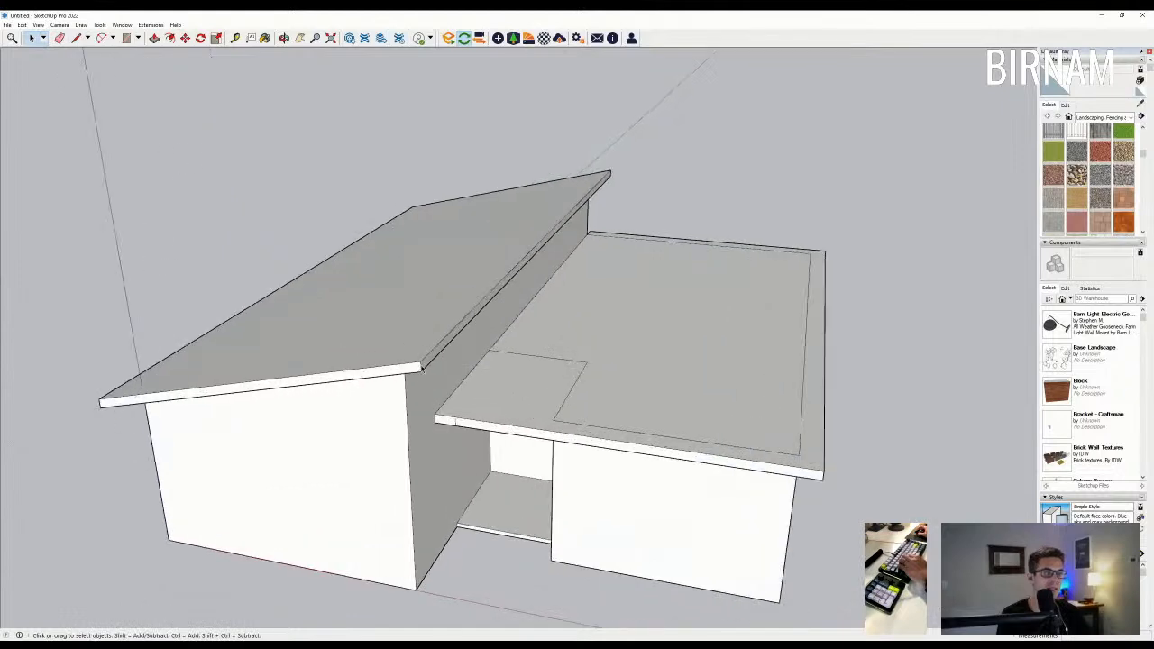
{"action": "scroll", "coordinate": [422, 368], "scroll_direction": "up", "scroll_amount": 3}
{"action": "key", "text": "m"}
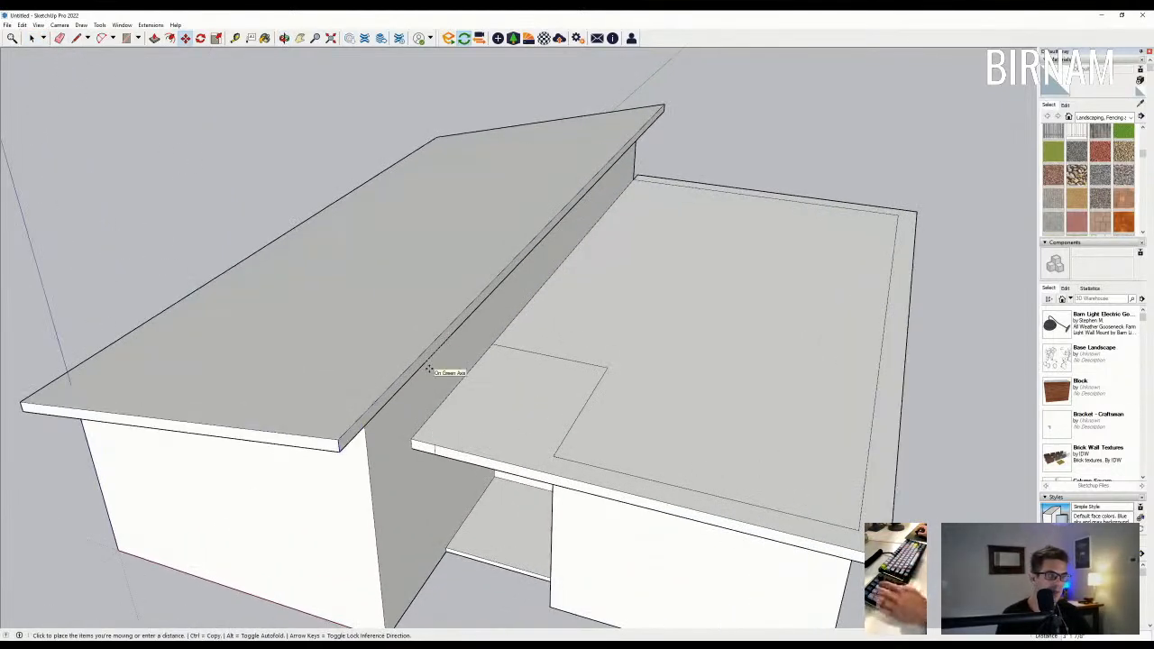
{"action": "scroll", "coordinate": [429, 368], "scroll_direction": "down", "scroll_amount": 2}
{"action": "mouse_move", "coordinate": [429, 368]}
{"action": "middle_mouse_down"}
{"action": "mouse_move", "coordinate": [435, 300]}
{"action": "mouse_move", "coordinate": [288, 237]}
{"action": "mouse_move", "coordinate": [84, 204]}
{"action": "mouse_move", "coordinate": [351, 370]}
{"action": "mouse_move", "coordinate": [337, 422]}
{"action": "mouse_move", "coordinate": [452, 462]}
{"action": "mouse_move", "coordinate": [451, 502]}
{"action": "mouse_move", "coordinate": [381, 481]}
{"action": "middle_mouse_up"}
{"action": "scroll", "coordinate": [360, 379], "scroll_direction": "down", "scroll_amount": 4}
{"action": "scroll", "coordinate": [452, 388], "scroll_direction": "up", "scroll_amount": 2}
{"action": "key", "text": "l"}
{"action": "middle_click_drag", "start_coordinate": [443, 398], "coordinate": [489, 375]}
{"action": "scroll", "coordinate": [248, 333], "scroll_direction": "up", "scroll_amount": 3}
{"action": "scroll", "coordinate": [489, 375], "scroll_direction": "down", "scroll_amount": 3}
{"action": "middle_click_drag", "start_coordinate": [793, 448], "coordinate": [619, 523]}
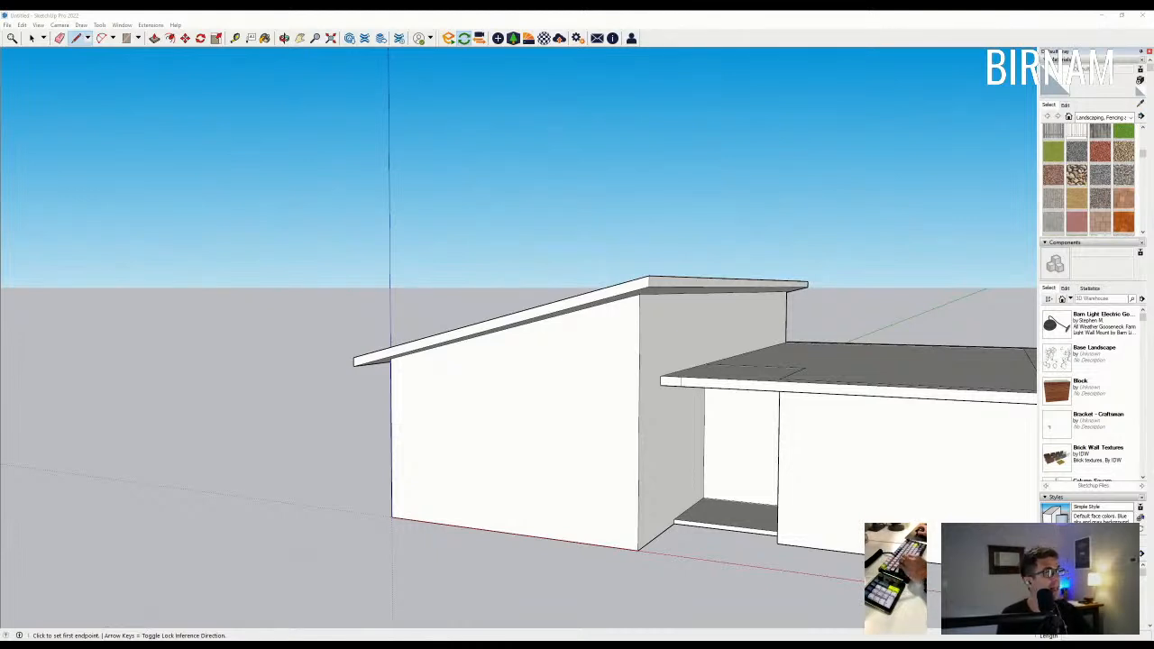
Draw a small rectangular fin footprint on the ground at each end of the left block's front wall.
{"action": "middle_click_drag", "start_coordinate": [466, 490], "coordinate": [424, 521]}
{"action": "left_click", "coordinate": [424, 521]}
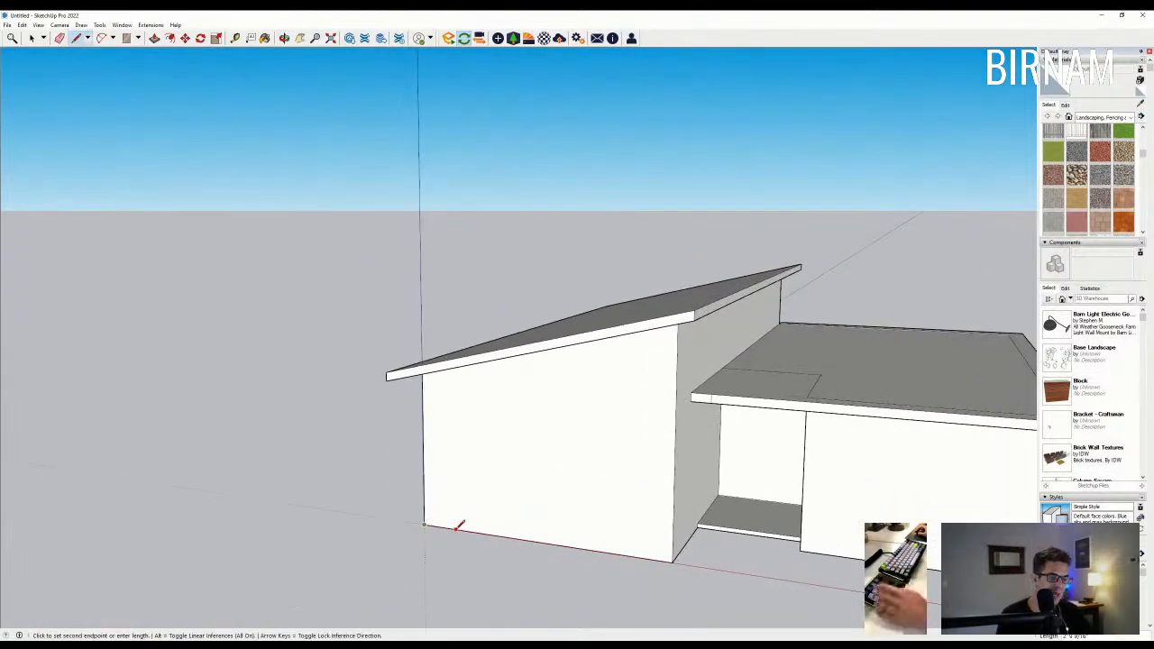
{"action": "left_click", "coordinate": [414, 532]}
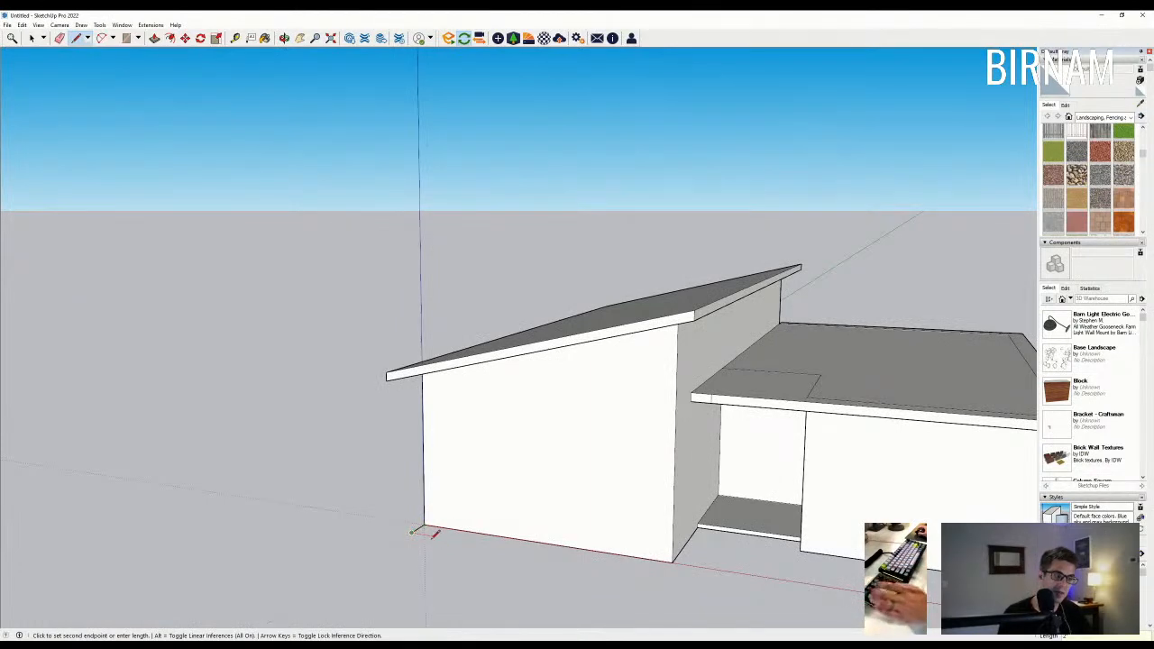
{"action": "key", "text": "Escape"}
{"action": "middle_click_drag", "start_coordinate": [438, 524], "coordinate": [649, 583]}
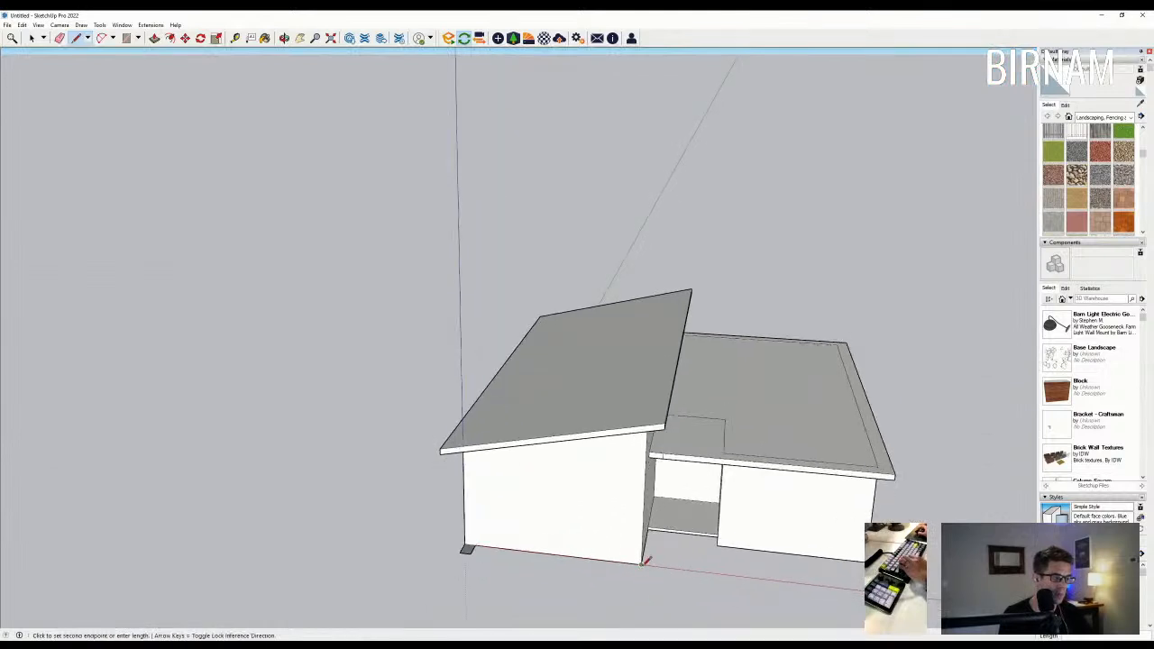
{"action": "left_click", "coordinate": [642, 566]}
{"action": "left_click", "coordinate": [623, 574]}
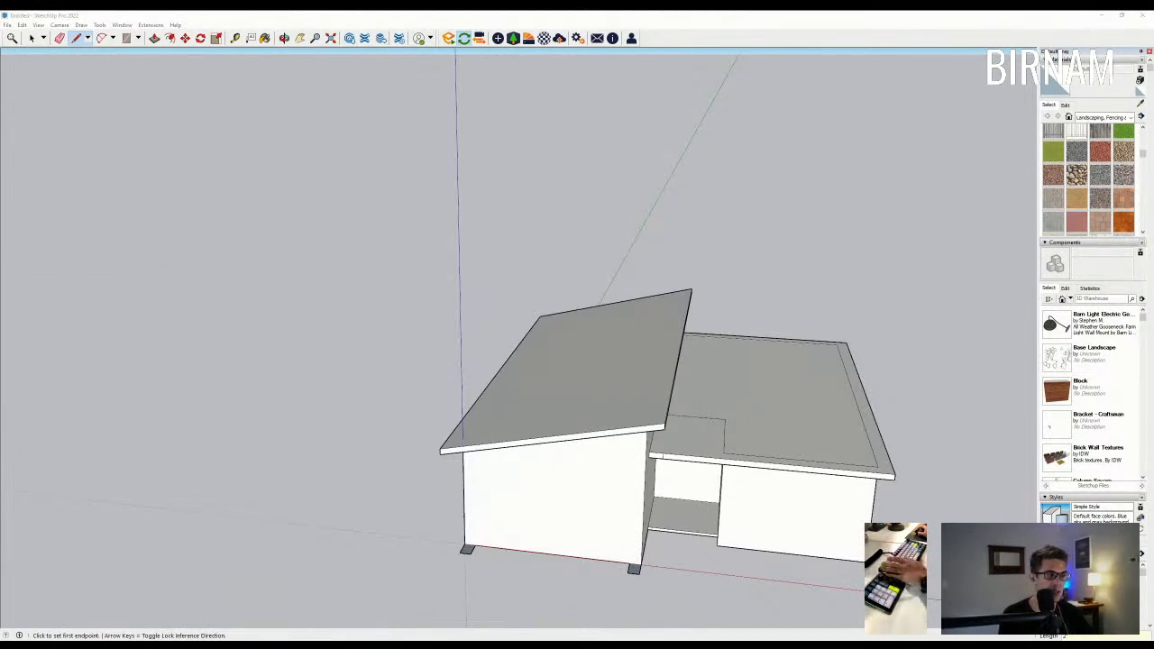
Draw two intermediate fin footprints along the left block's front wall base and erase the strips connecting them to the corner footprints.
{"action": "scroll", "coordinate": [634, 566], "scroll_direction": "up", "scroll_amount": 2}
{"action": "left_click", "coordinate": [623, 574]}
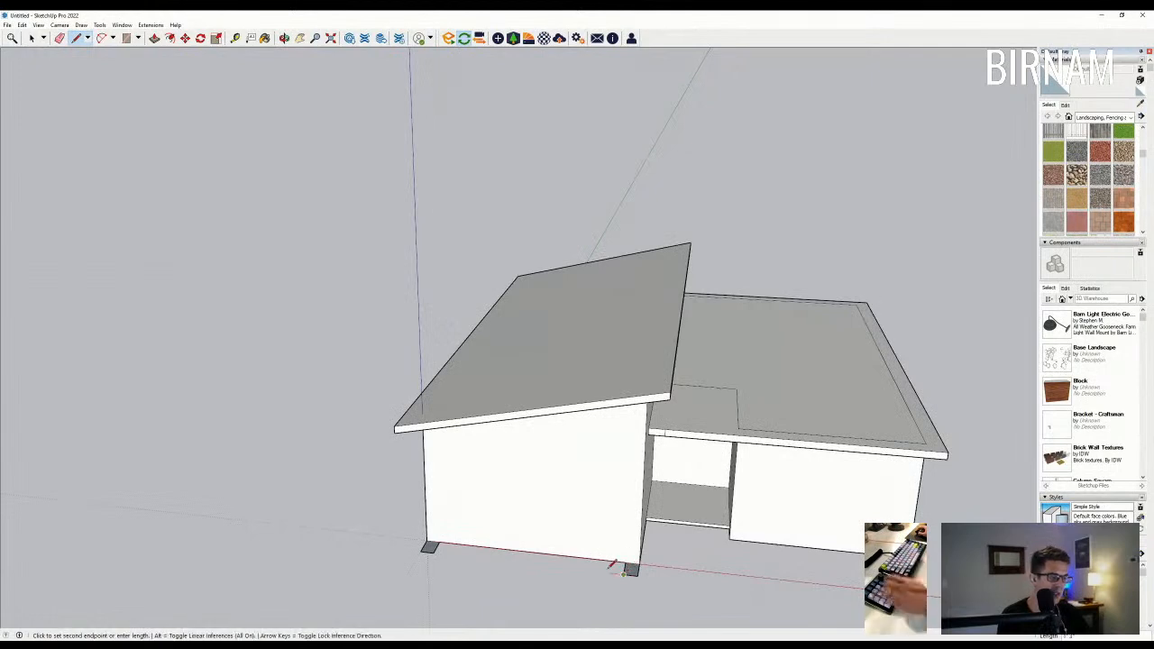
{"action": "left_click", "coordinate": [568, 566]}
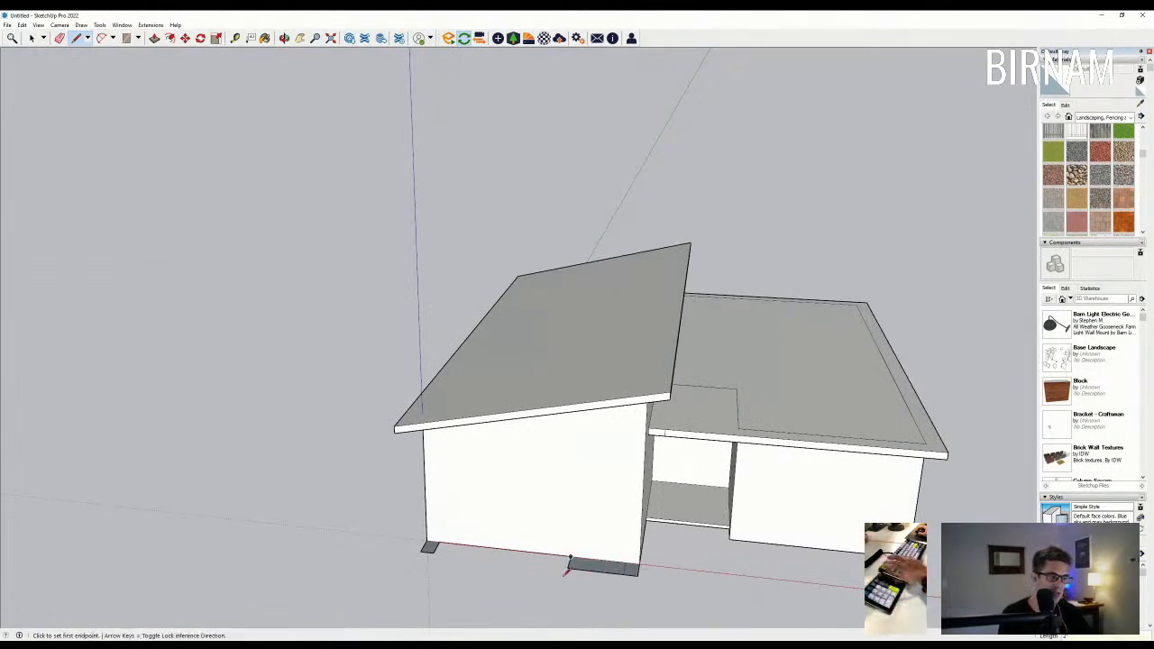
{"action": "left_click", "coordinate": [555, 565]}
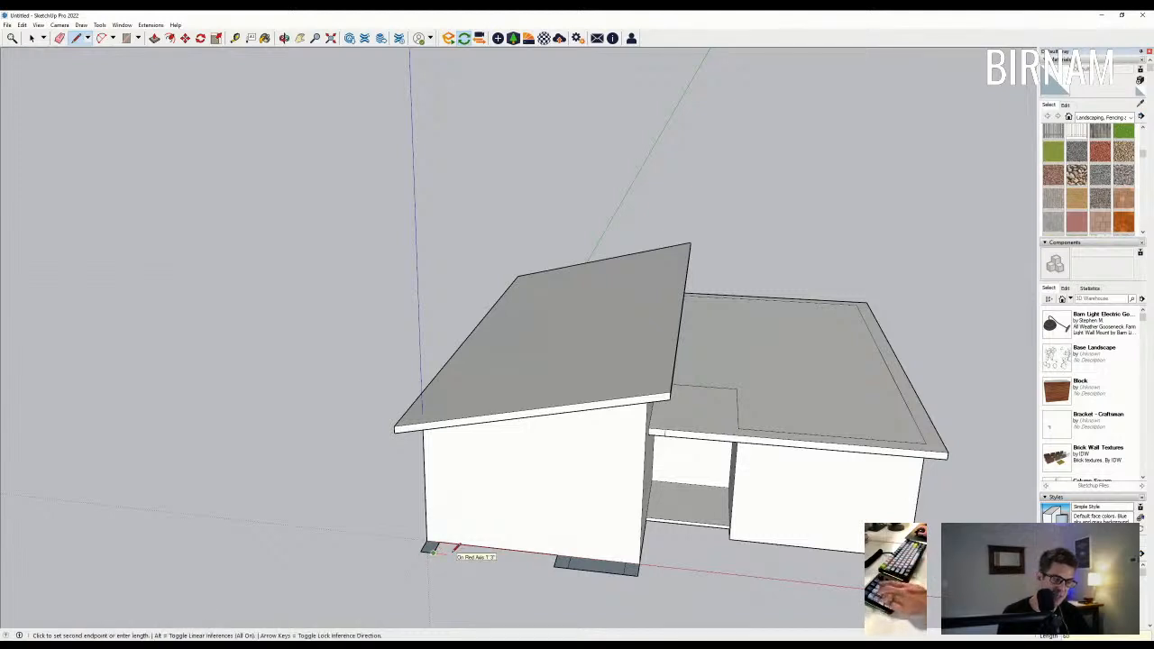
{"action": "left_click", "coordinate": [495, 552]}
{"action": "left_click", "coordinate": [488, 556]}
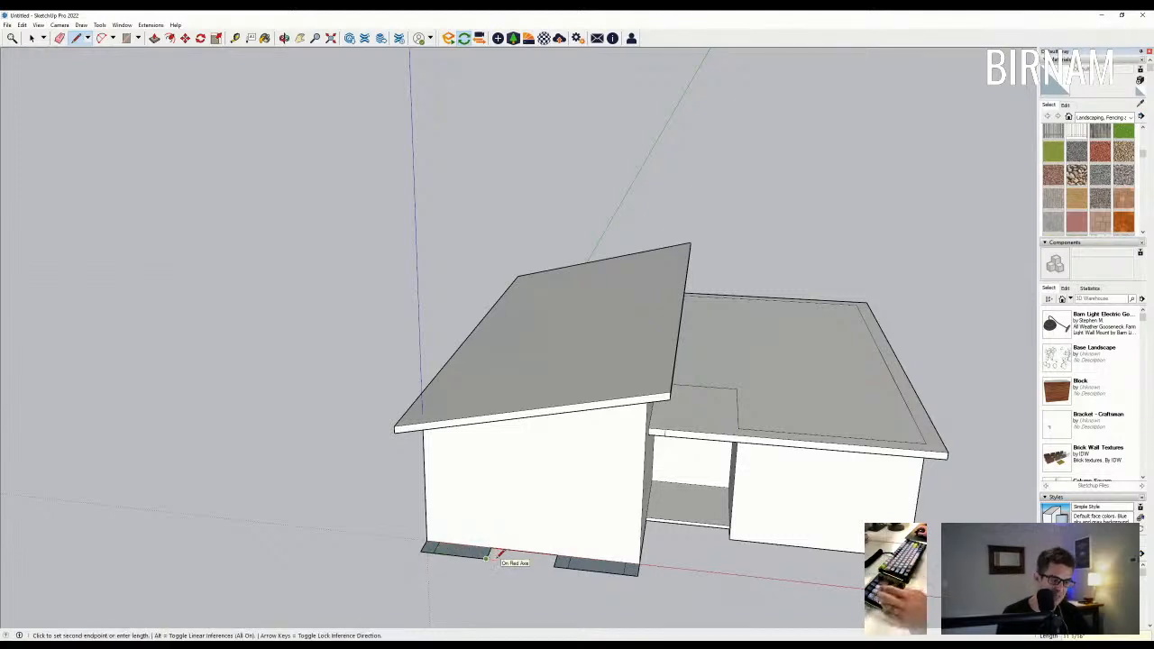
{"action": "key", "text": "Return"}
{"action": "left_click", "coordinate": [505, 552]}
{"action": "key", "text": "e"}
{"action": "left_click", "coordinate": [478, 560]}
Raise the low-side corner footprint into a solid fin by drawing vertical edges up to the sloped roof's underside and closing its faces.
{"action": "middle_click_drag", "start_coordinate": [496, 563], "coordinate": [448, 491]}
{"action": "key", "text": "p"}
{"action": "scroll", "coordinate": [448, 491], "scroll_direction": "up", "scroll_amount": 5}
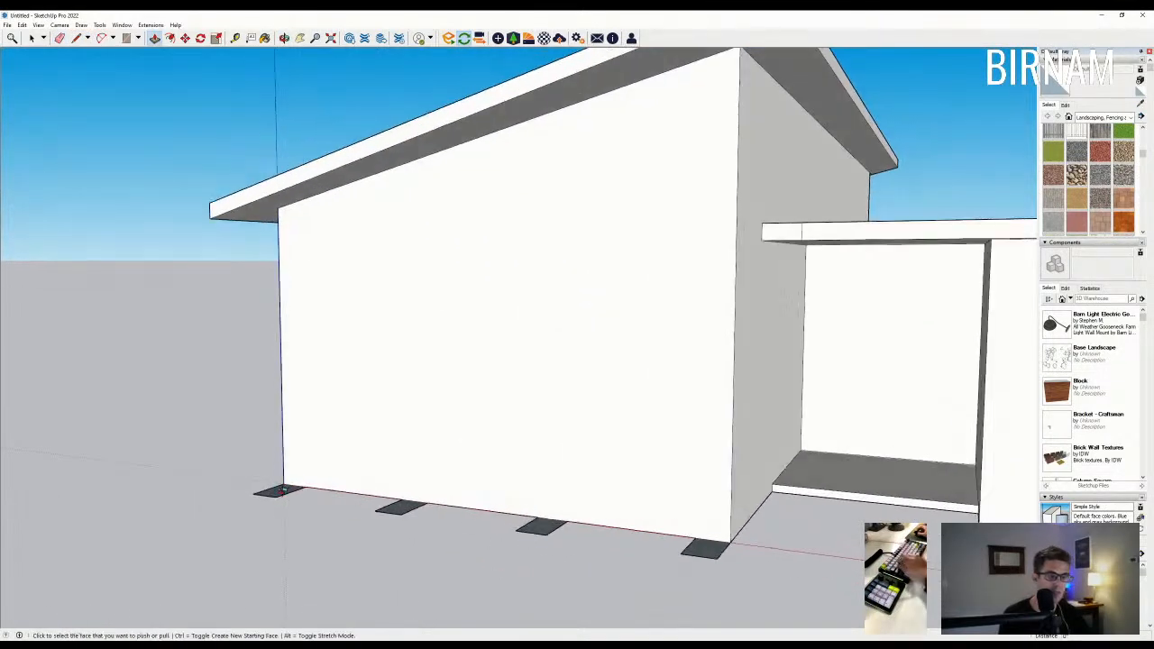
{"action": "middle_click_drag", "start_coordinate": [302, 442], "coordinate": [298, 424]}
{"action": "key", "text": "l"}
{"action": "left_click", "coordinate": [306, 480]}
{"action": "left_click", "coordinate": [304, 196]}
{"action": "left_click", "coordinate": [304, 485]}
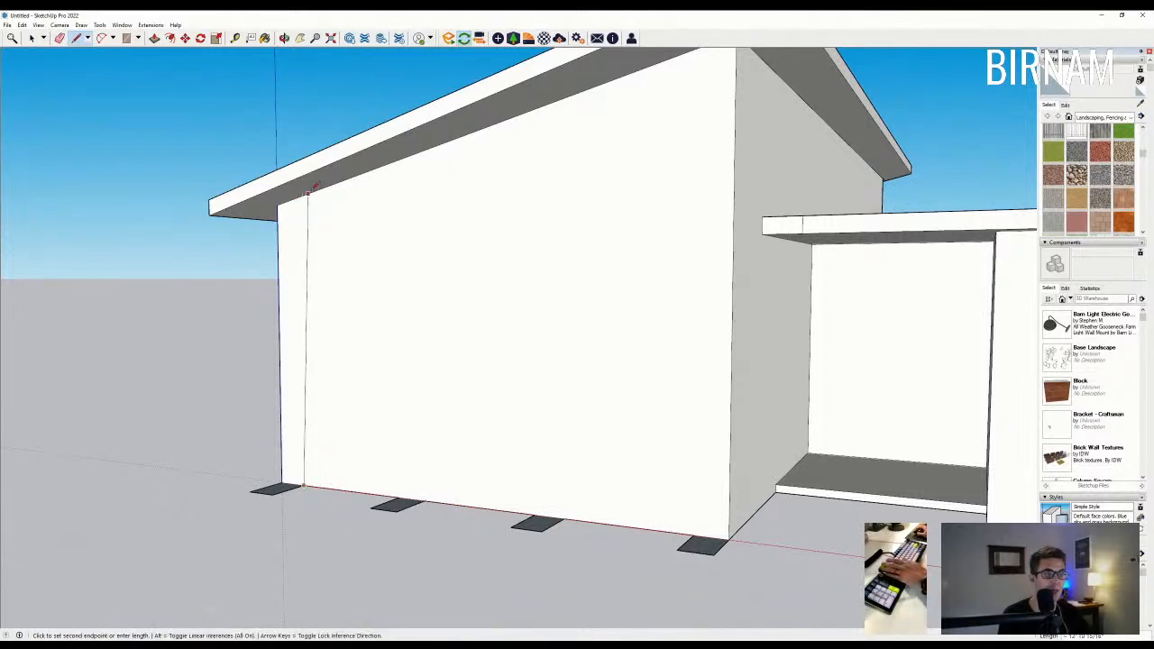
{"action": "left_click", "coordinate": [303, 200]}
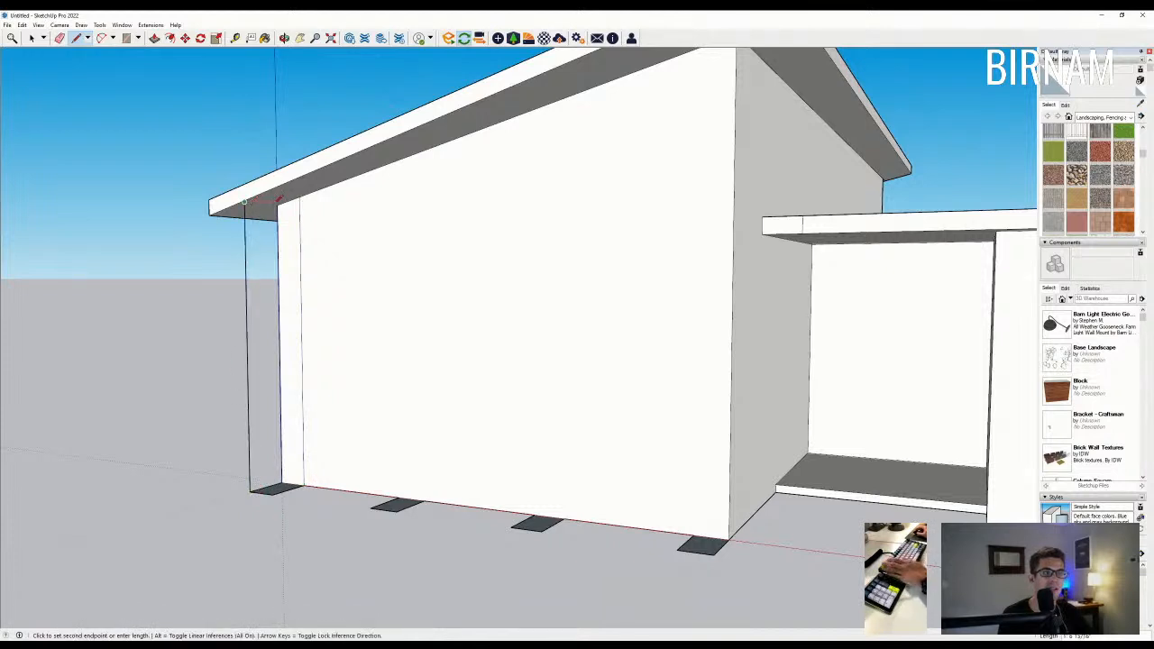
{"action": "left_click", "coordinate": [244, 202]}
{"action": "left_click", "coordinate": [275, 492]}
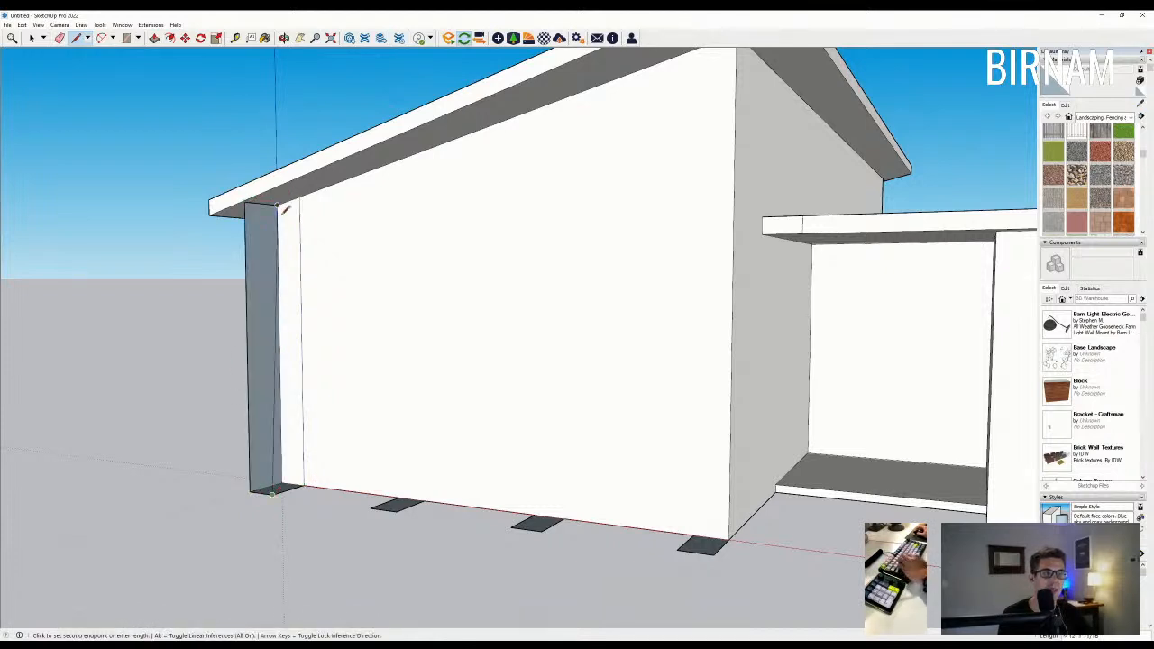
{"action": "scroll", "coordinate": [275, 190], "scroll_direction": "up", "scroll_amount": 1}
{"action": "scroll", "coordinate": [280, 178], "scroll_direction": "up", "scroll_amount": 2}
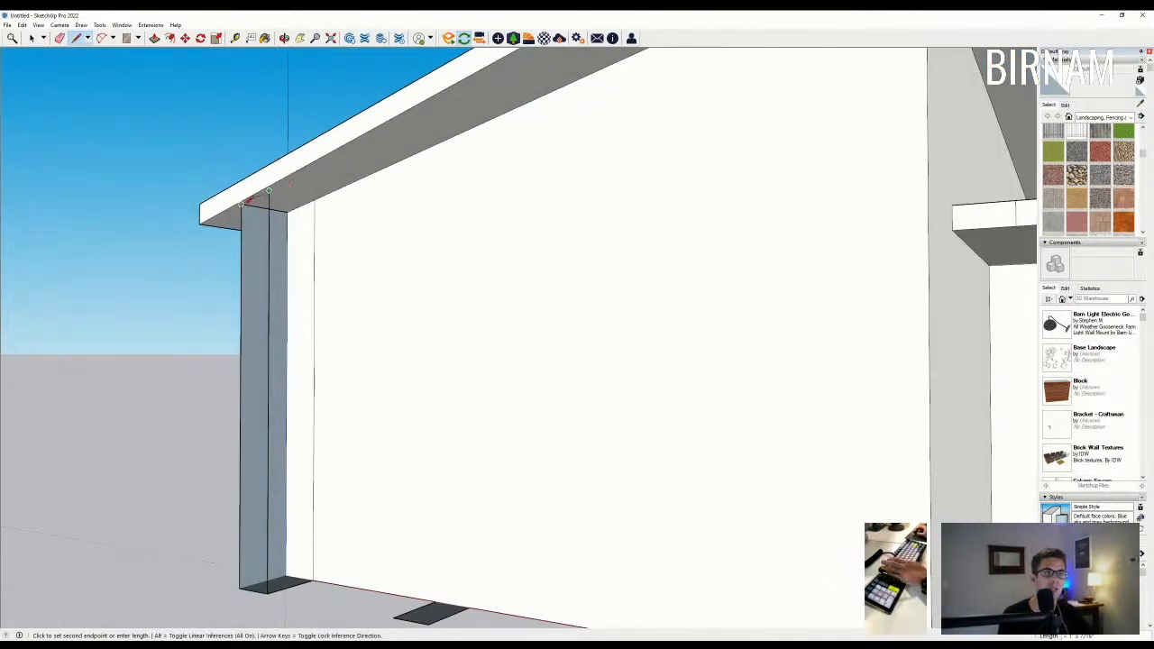
{"action": "scroll", "coordinate": [268, 191], "scroll_direction": "down", "scroll_amount": 3}
{"action": "left_click", "coordinate": [320, 197]}
Build the second fin from the low side by drawing its vertical and top edges from the footprint up to the sloped roof.
{"action": "middle_click_drag", "start_coordinate": [320, 197], "coordinate": [403, 465]}
{"action": "left_click", "coordinate": [404, 466]}
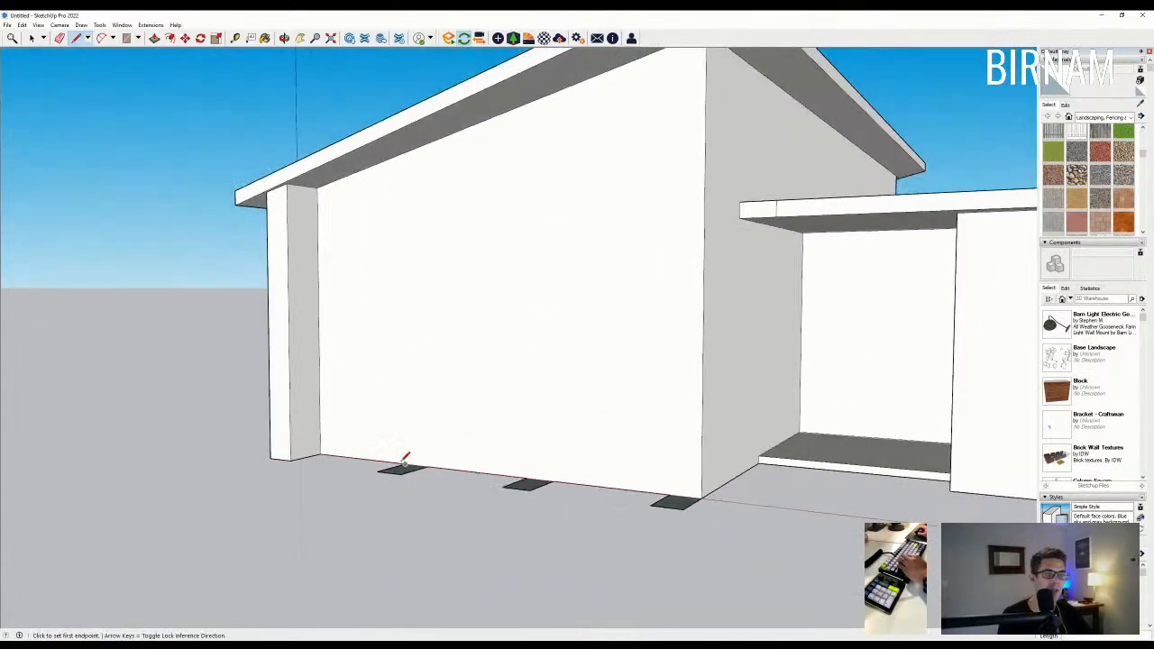
{"action": "left_click", "coordinate": [406, 147]}
{"action": "left_click", "coordinate": [377, 469]}
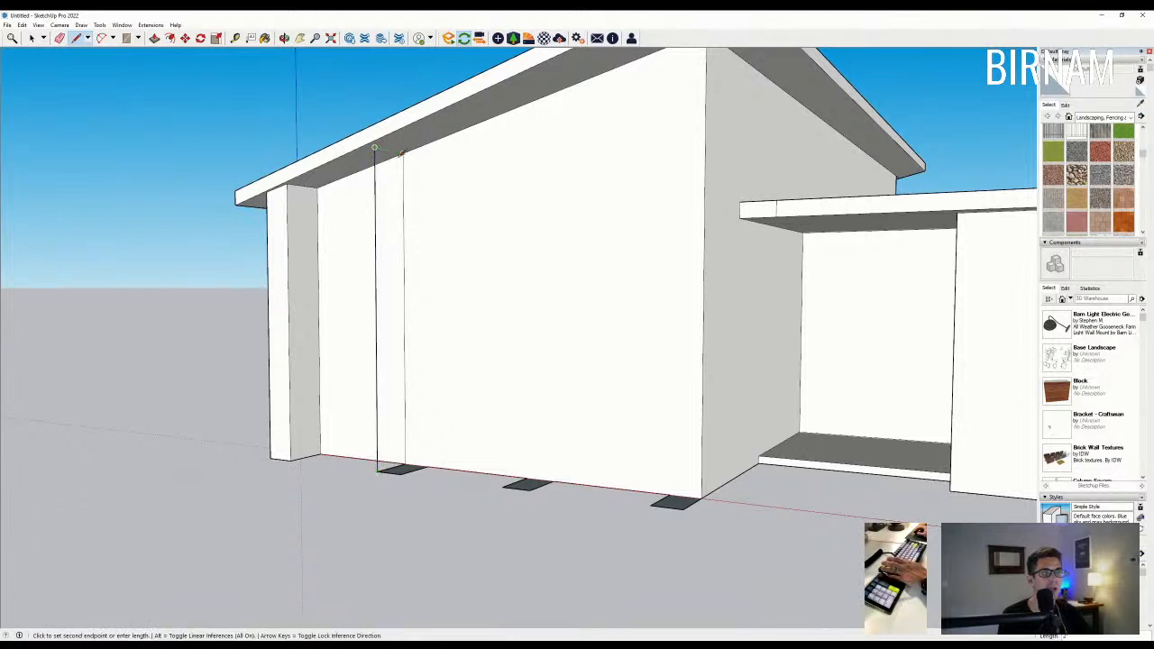
{"action": "left_click", "coordinate": [374, 147]}
{"action": "left_click", "coordinate": [427, 467]}
{"action": "left_click", "coordinate": [428, 147]}
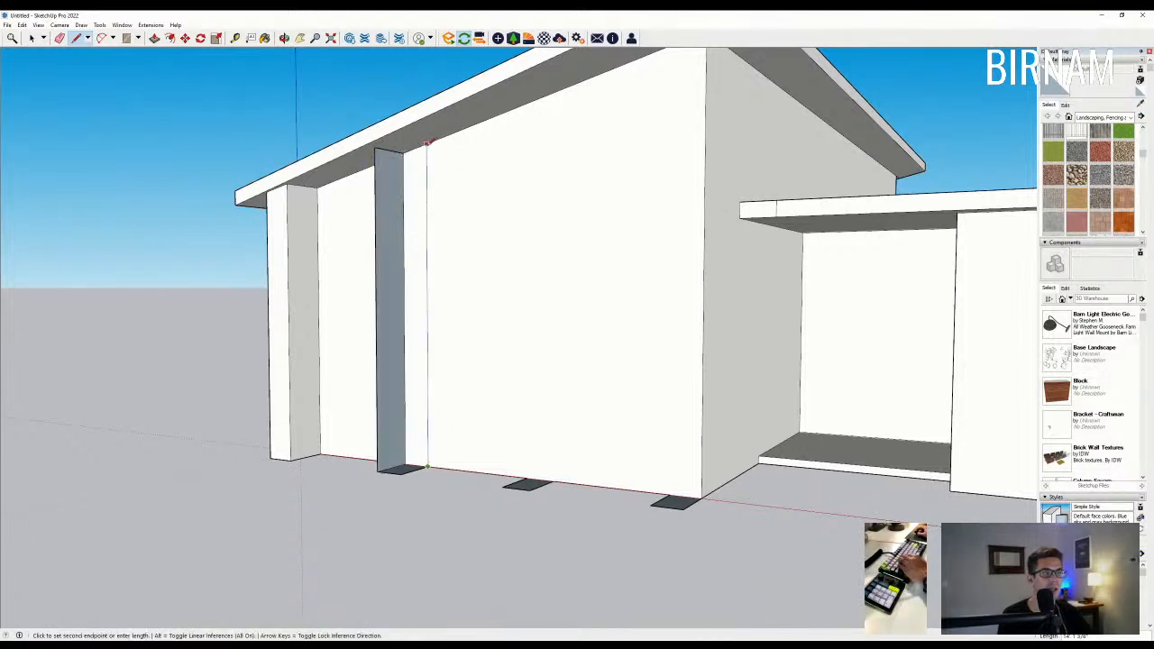
{"action": "left_click", "coordinate": [402, 470]}
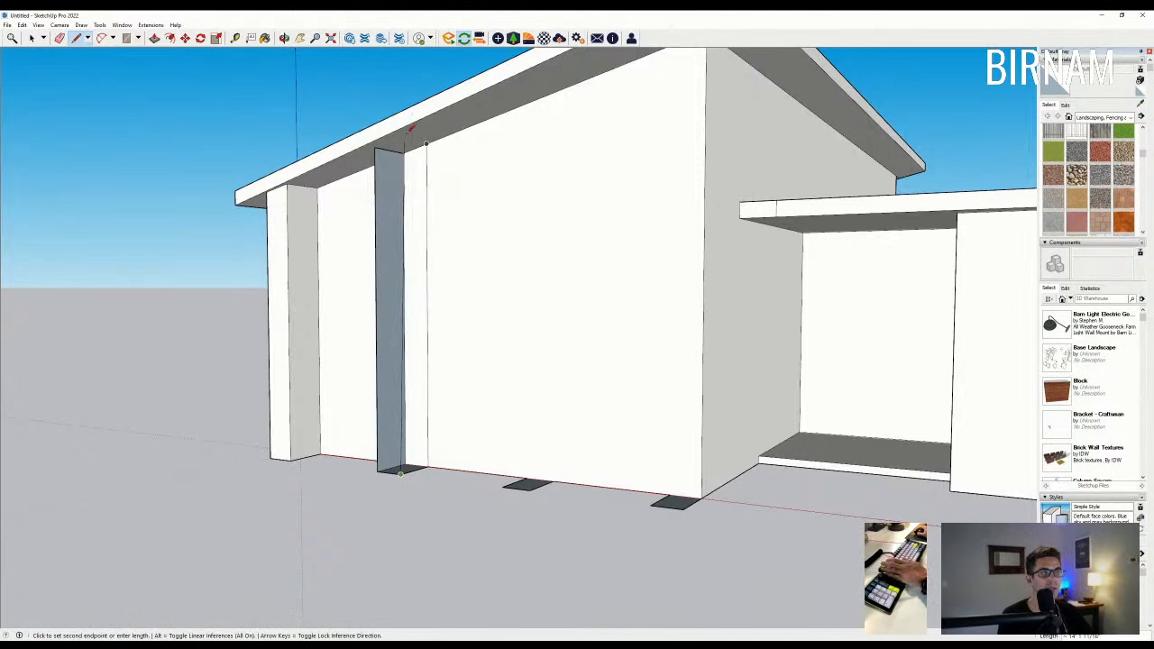
{"action": "left_click", "coordinate": [402, 147]}
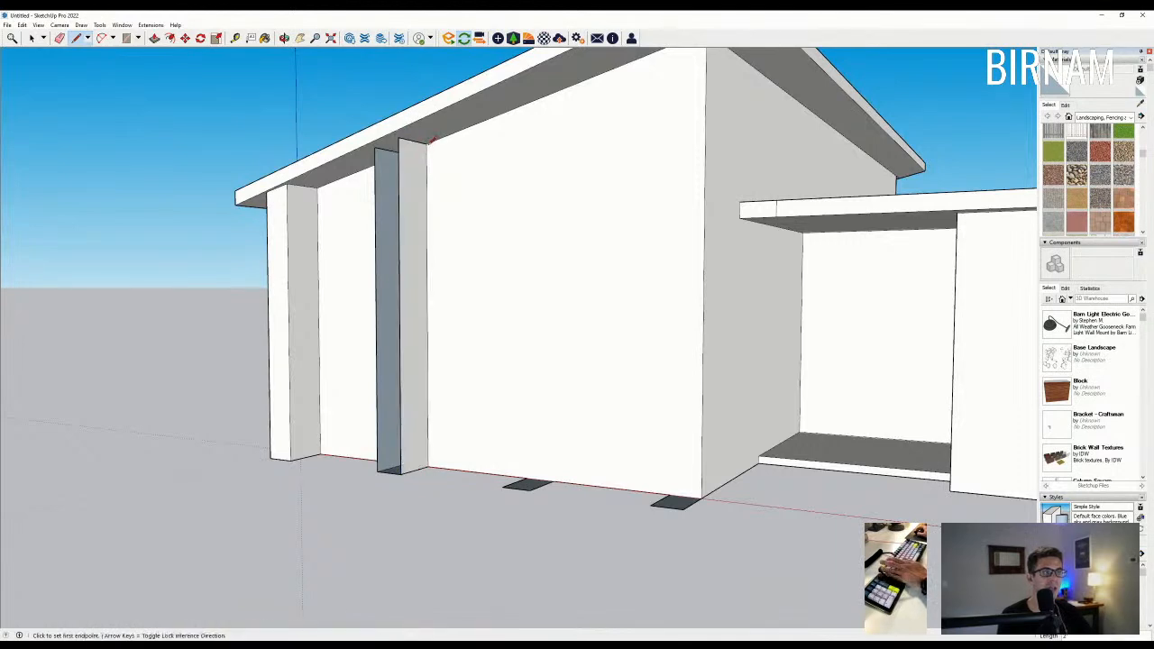
{"action": "left_click", "coordinate": [375, 148]}
Build the third fin from the low side by drawing its edges between the footprint and the sloped roof's underside.
{"action": "middle_click_drag", "start_coordinate": [451, 334], "coordinate": [480, 185]}
{"action": "scroll", "coordinate": [515, 458], "scroll_direction": "up", "scroll_amount": 1}
{"action": "left_click", "coordinate": [517, 476]}
{"action": "left_click", "coordinate": [497, 94]}
{"action": "mouse_move", "coordinate": [503, 98]}
{"action": "middle_mouse_down"}
{"action": "mouse_move", "coordinate": [477, 501]}
{"action": "mouse_move", "coordinate": [495, 134]}
{"action": "mouse_move", "coordinate": [510, 426]}
{"action": "middle_mouse_up"}
{"action": "left_click", "coordinate": [489, 504]}
{"action": "left_click", "coordinate": [484, 110]}
{"action": "left_click", "coordinate": [512, 120]}
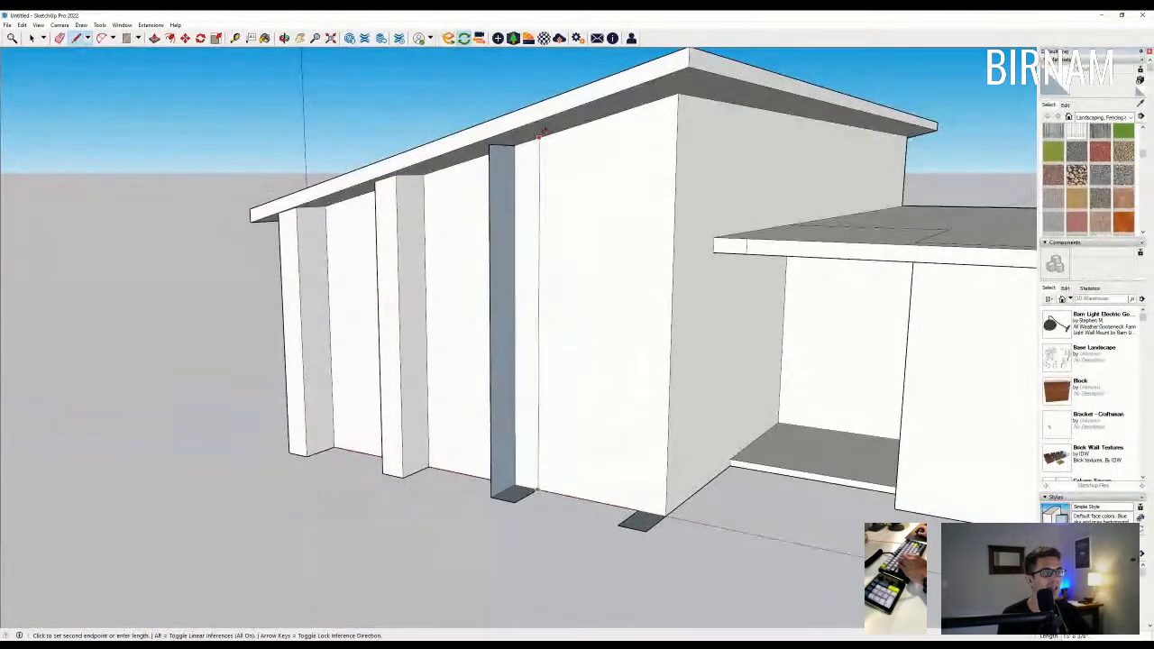
{"action": "left_click", "coordinate": [511, 499]}
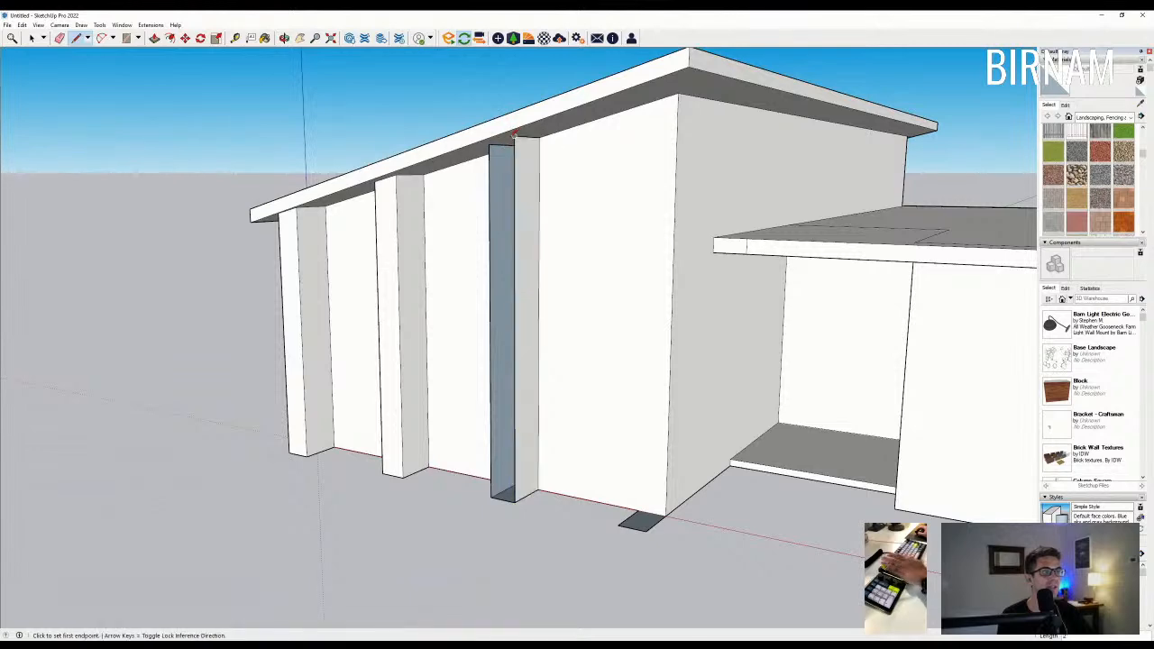
{"action": "left_click", "coordinate": [513, 135]}
Build the fourth fin at the high-side corner beside the entry, closing its faces up to the sloped roof.
{"action": "middle_click_drag", "start_coordinate": [510, 227], "coordinate": [588, 509]}
{"action": "scroll", "coordinate": [588, 513], "scroll_direction": "up", "scroll_amount": 1}
{"action": "left_click", "coordinate": [591, 494]}
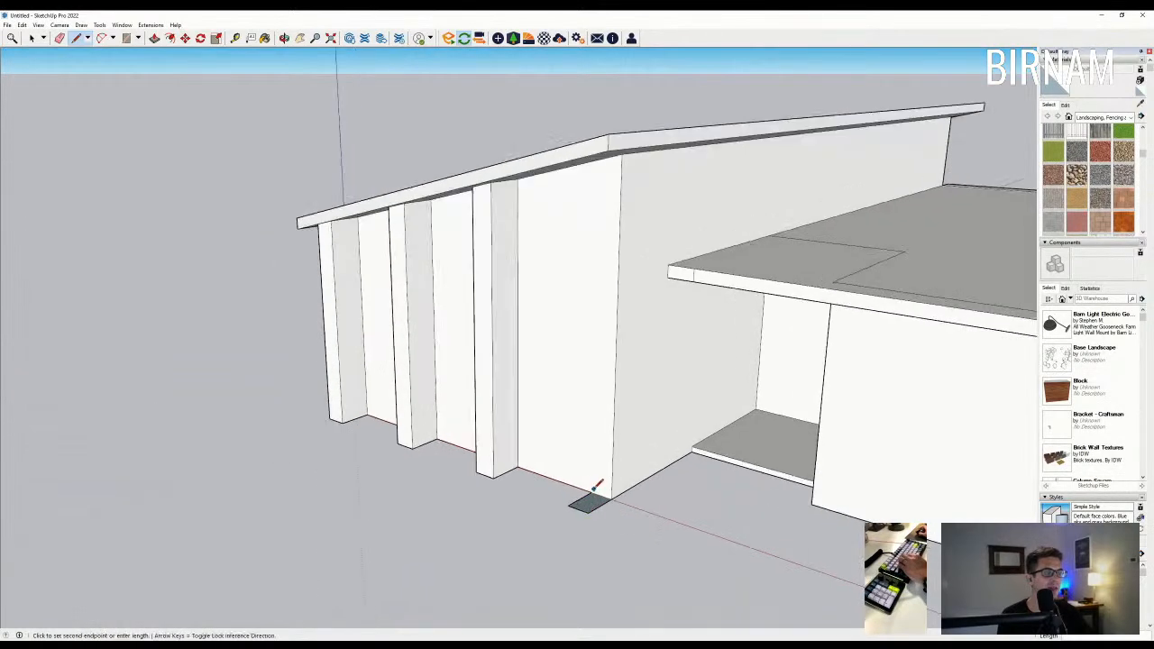
{"action": "middle_click_drag", "start_coordinate": [596, 315], "coordinate": [604, 152]}
{"action": "left_click", "coordinate": [601, 133]}
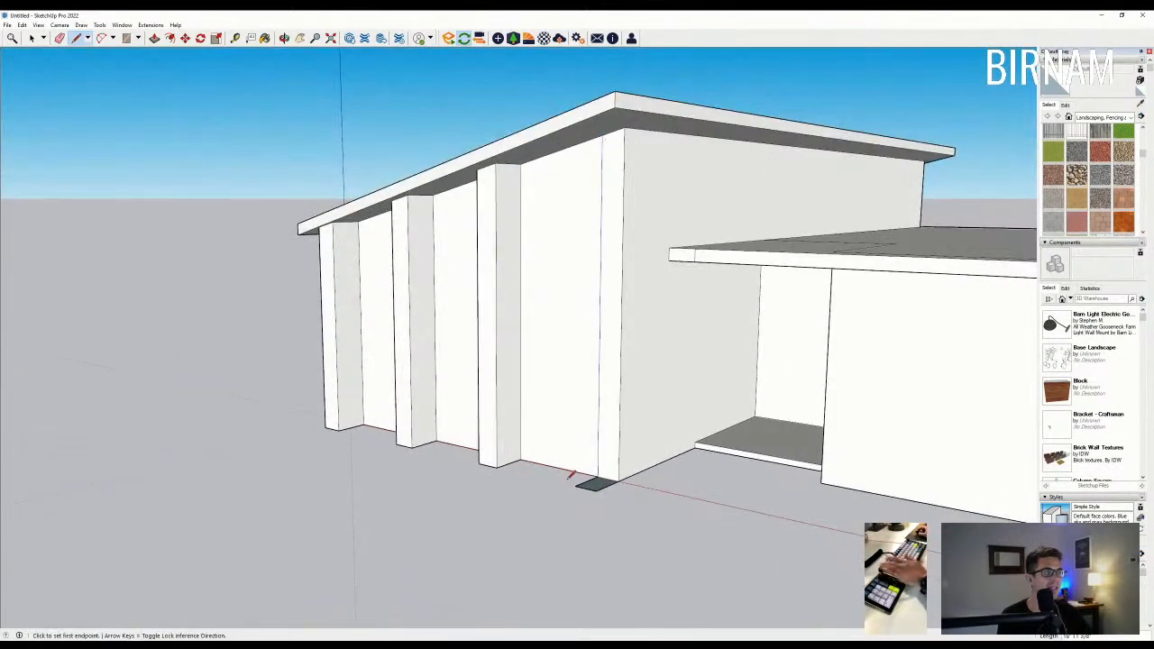
{"action": "left_click", "coordinate": [576, 484]}
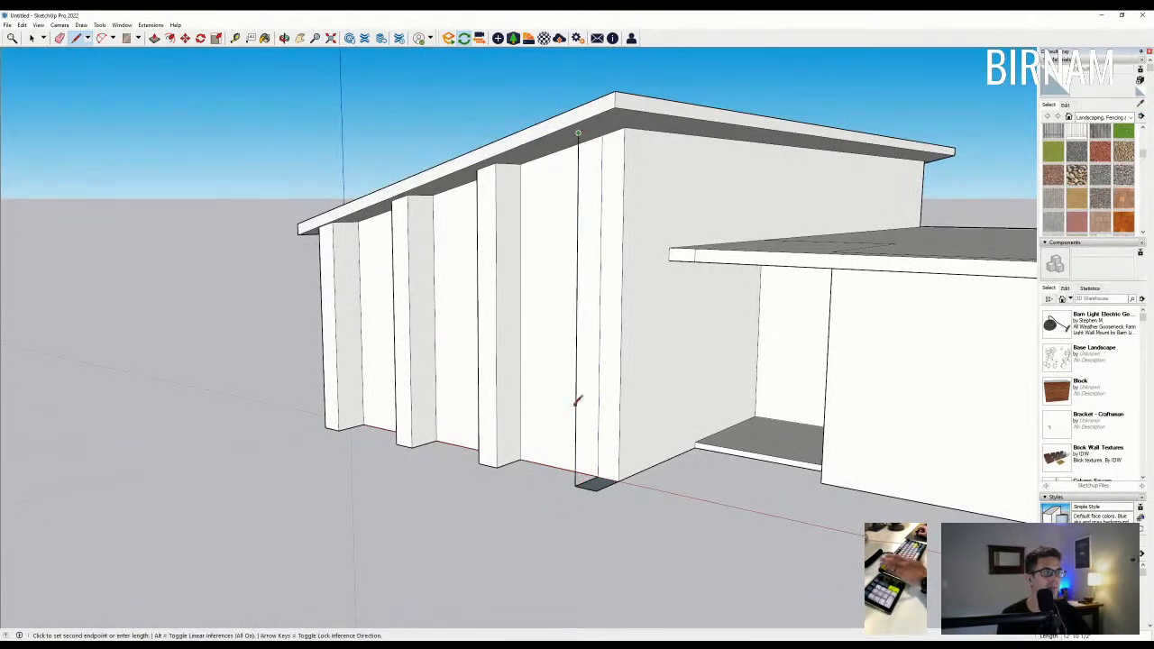
{"action": "left_click", "coordinate": [599, 132]}
{"action": "left_click", "coordinate": [597, 488]}
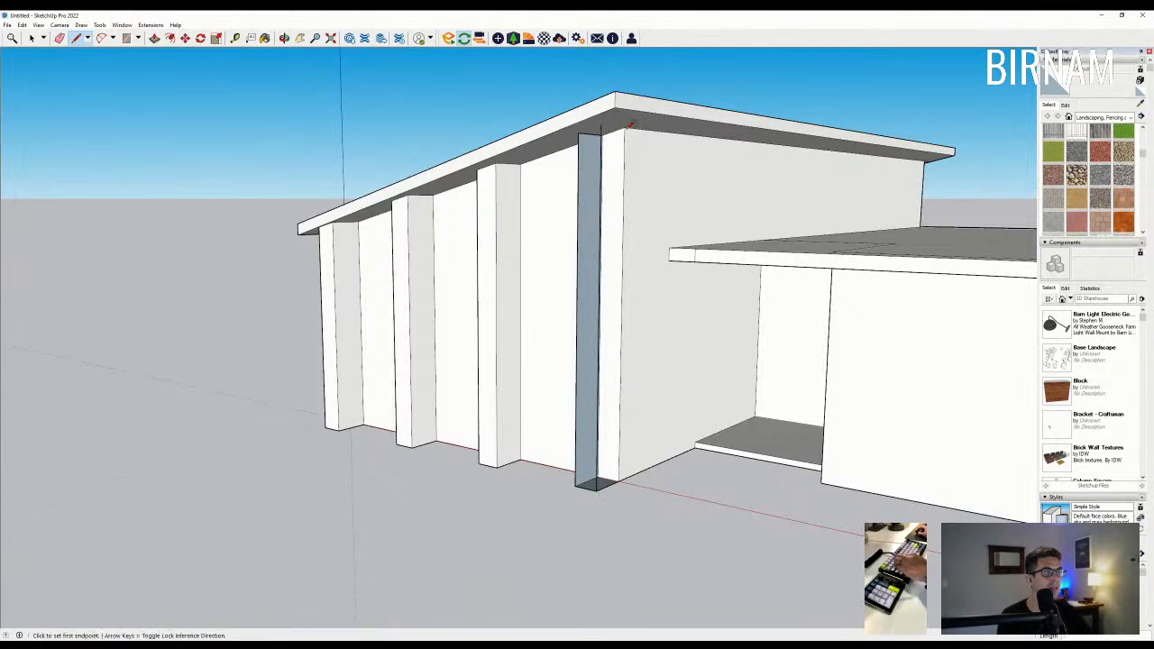
{"action": "left_click", "coordinate": [599, 126]}
{"action": "left_click", "coordinate": [578, 131]}
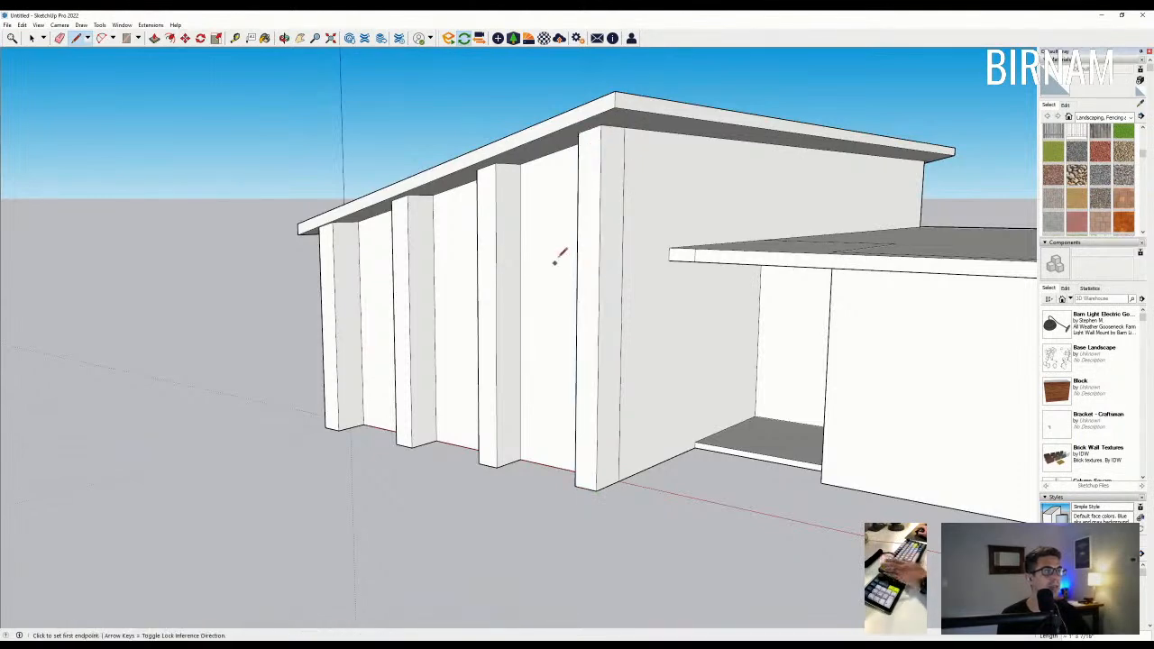
Erase the leftover wall and entry outline lines from the top surface of the flat roof.
{"action": "scroll", "coordinate": [631, 252], "scroll_direction": "down", "scroll_amount": 6}
{"action": "scroll", "coordinate": [647, 271], "scroll_direction": "down", "scroll_amount": 3}
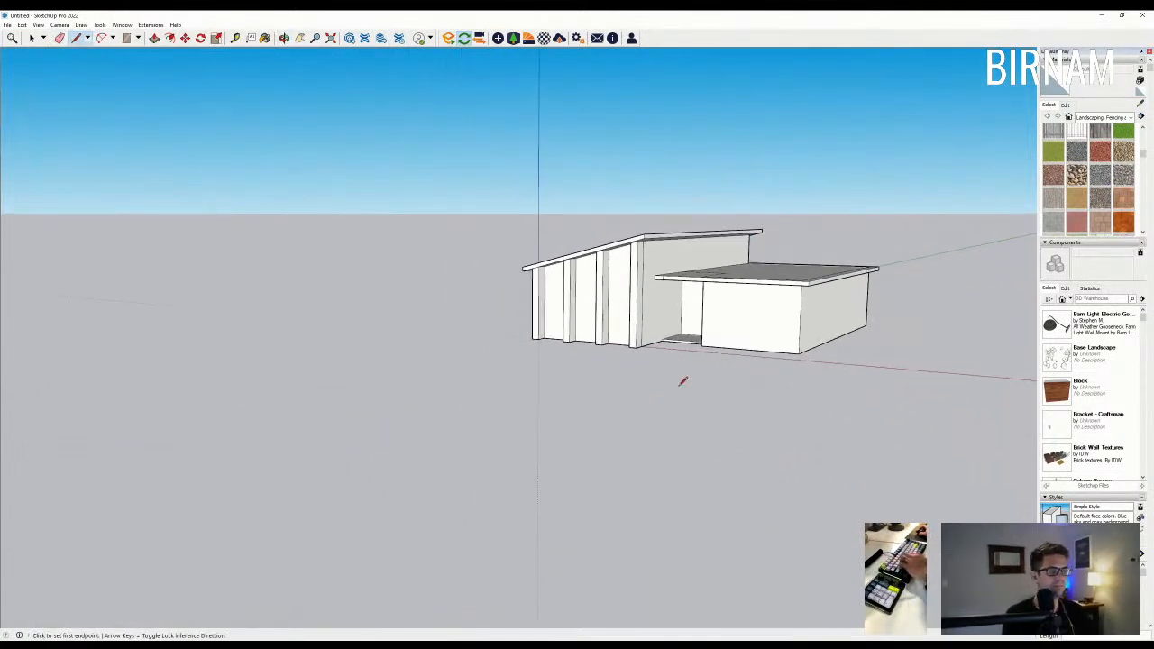
{"action": "middle_click_drag", "start_coordinate": [713, 420], "coordinate": [895, 119]}
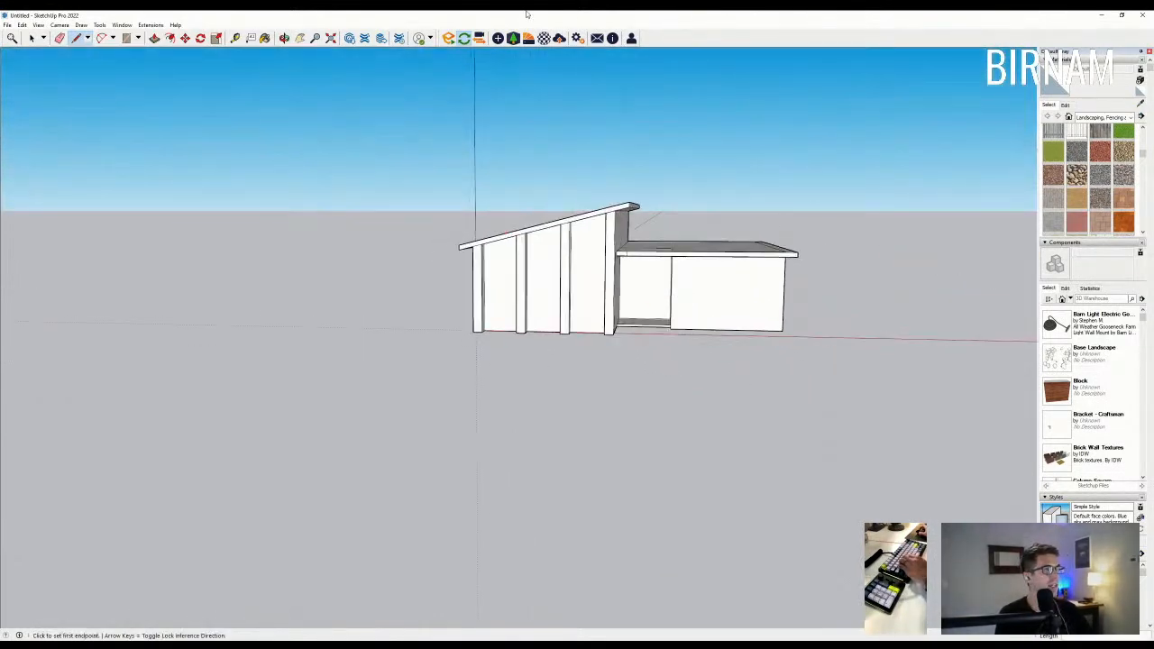
{"action": "middle_click_drag", "start_coordinate": [613, 342], "coordinate": [510, 362]}
{"action": "scroll", "coordinate": [631, 274], "scroll_direction": "up", "scroll_amount": 3}
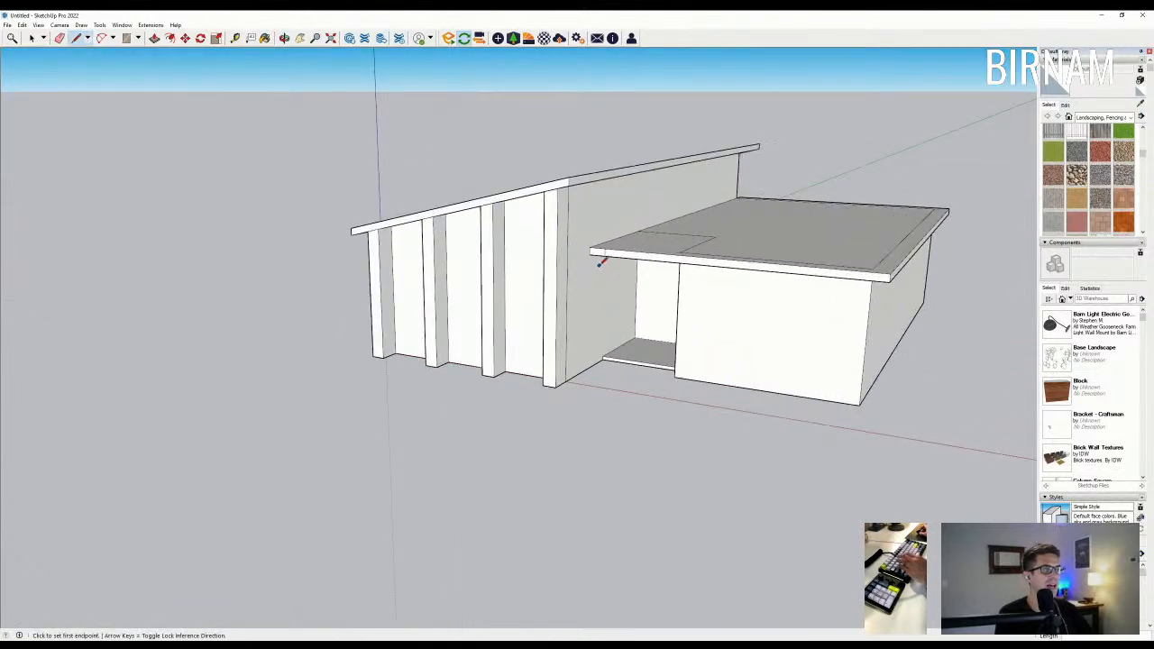
{"action": "scroll", "coordinate": [599, 262], "scroll_direction": "up", "scroll_amount": 2}
{"action": "key", "text": "e"}
{"action": "left_click_drag", "start_coordinate": [773, 230], "coordinate": [766, 228]}
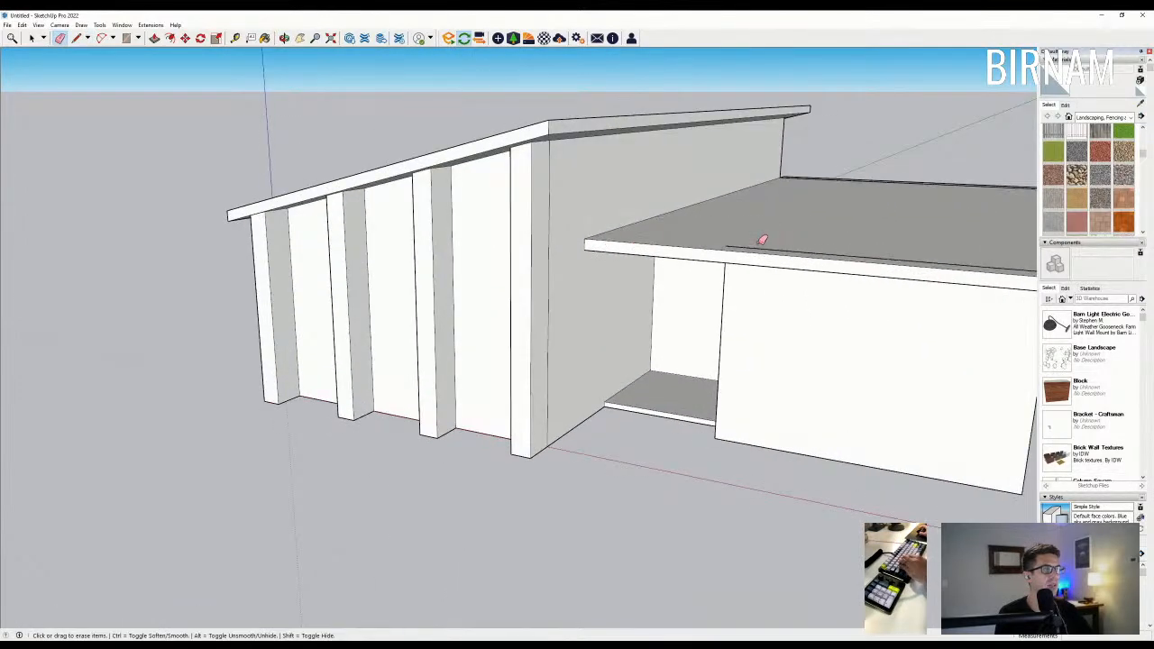
{"action": "left_click", "coordinate": [750, 251]}
{"action": "key", "text": "ctrl+z"}
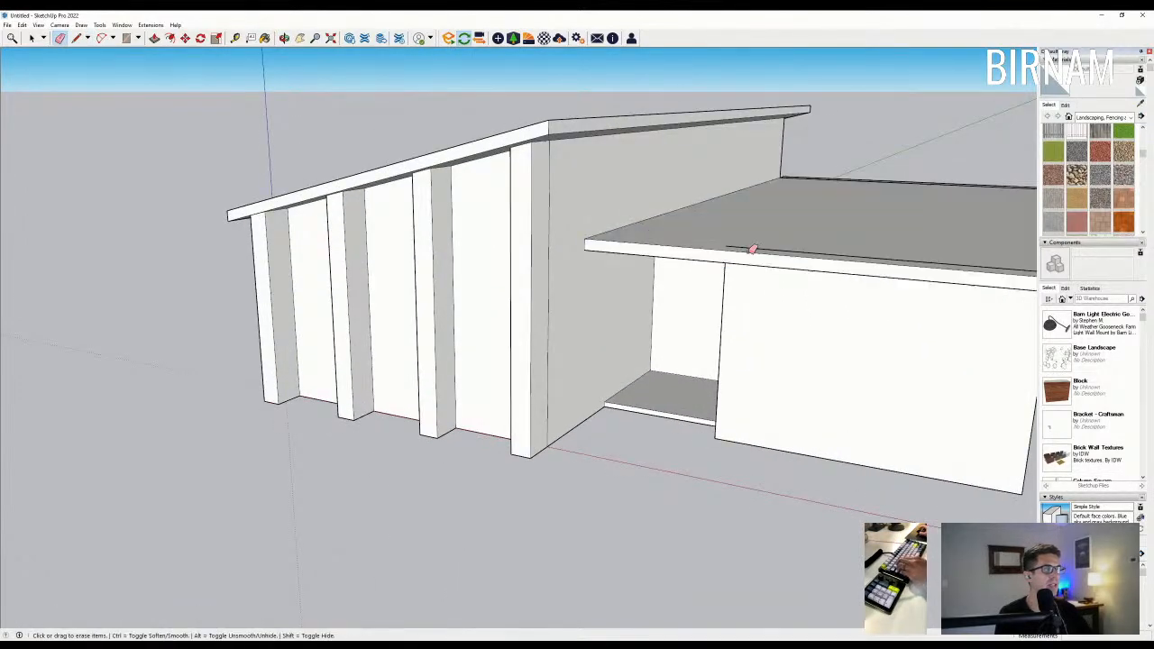
{"action": "scroll", "coordinate": [743, 240], "scroll_direction": "down", "scroll_amount": 3}
{"action": "middle_click_drag", "start_coordinate": [664, 283], "coordinate": [846, 240]}
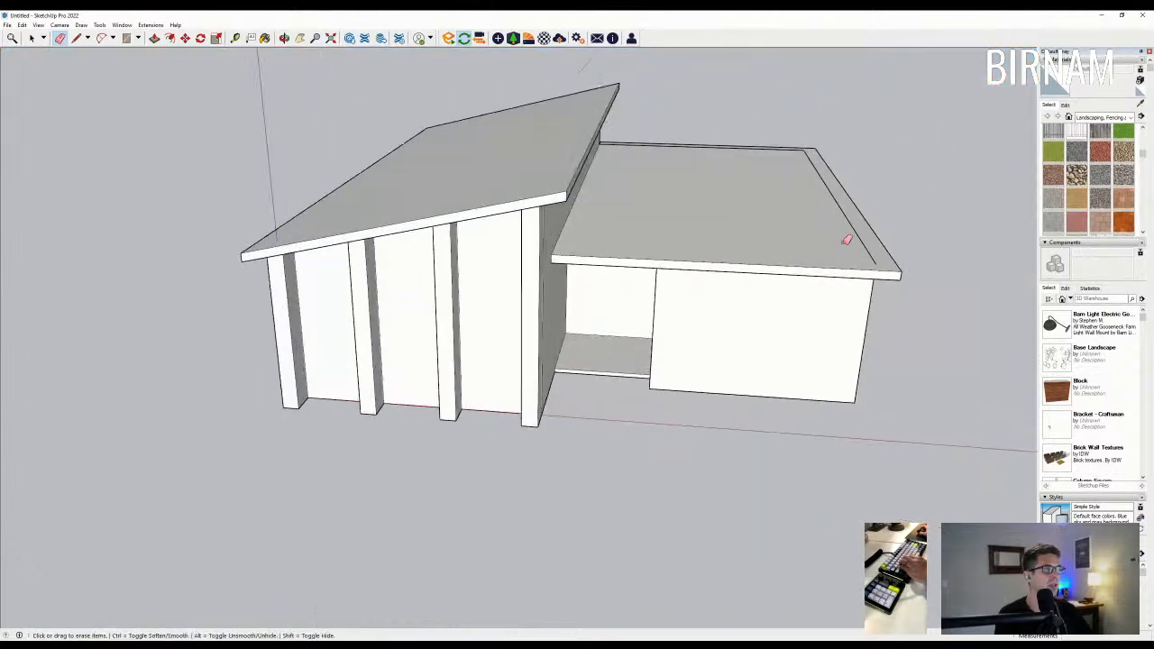
{"action": "left_click", "coordinate": [806, 149]}
Try to draw a vertical line on the entry's side wall from the porch slab's front corner up to the flat roof.
{"action": "scroll", "coordinate": [693, 296], "scroll_direction": "down", "scroll_amount": 3}
{"action": "mouse_move", "coordinate": [694, 298]}
{"action": "middle_mouse_down"}
{"action": "mouse_move", "coordinate": [729, 237]}
{"action": "mouse_move", "coordinate": [573, 271]}
{"action": "mouse_move", "coordinate": [647, 286]}
{"action": "mouse_move", "coordinate": [706, 325]}
{"action": "mouse_move", "coordinate": [721, 350]}
{"action": "mouse_move", "coordinate": [649, 338]}
{"action": "middle_mouse_up"}
{"action": "scroll", "coordinate": [623, 263], "scroll_direction": "up", "scroll_amount": 3}
{"action": "scroll", "coordinate": [672, 259], "scroll_direction": "up", "scroll_amount": 3}
{"action": "key", "text": "e"}
{"action": "scroll", "coordinate": [679, 254], "scroll_direction": "up", "scroll_amount": 3}
{"action": "mouse_move", "coordinate": [689, 468]}
{"action": "middle_mouse_down"}
{"action": "mouse_move", "coordinate": [748, 418]}
{"action": "mouse_move", "coordinate": [695, 405]}
{"action": "middle_mouse_up"}
{"action": "scroll", "coordinate": [693, 383], "scroll_direction": "up", "scroll_amount": 3}
{"action": "key", "text": "l"}
{"action": "middle_click_drag", "start_coordinate": [663, 271], "coordinate": [726, 200]}
{"action": "left_click", "coordinate": [682, 470]}
{"action": "left_click", "coordinate": [682, 118]}
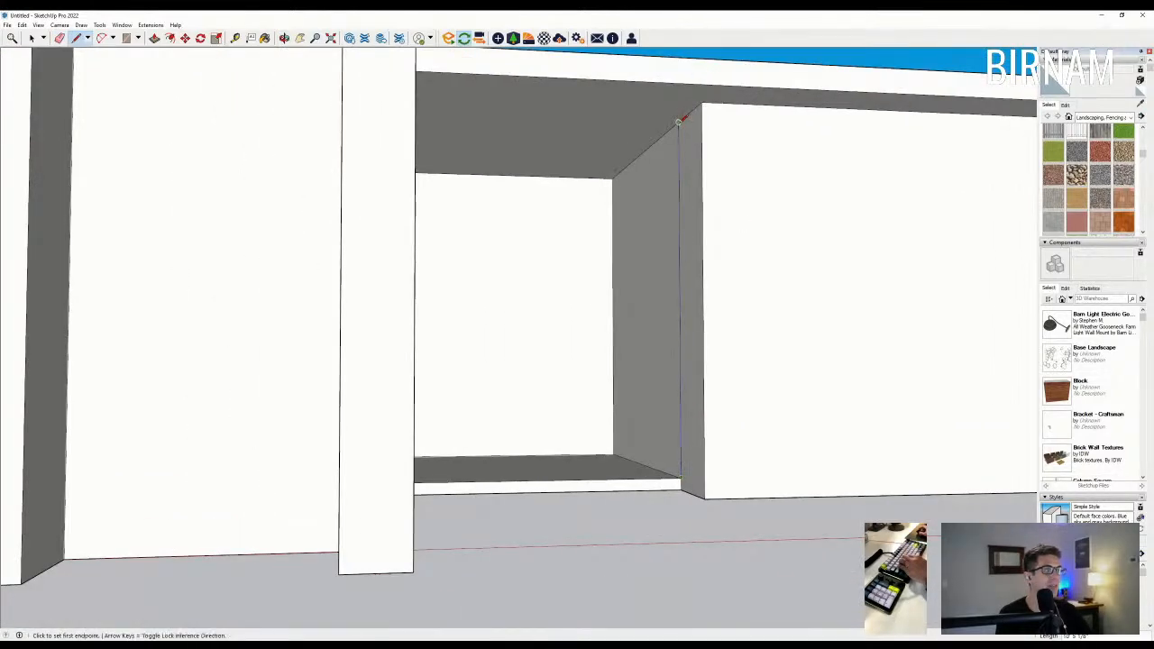
{"action": "middle_click_drag", "start_coordinate": [680, 186], "coordinate": [683, 516]}
Outline a column footprint on the ground at the porch slab's front corner, extending 6" forward along the entry's side wall.
{"action": "left_click", "coordinate": [678, 485]}
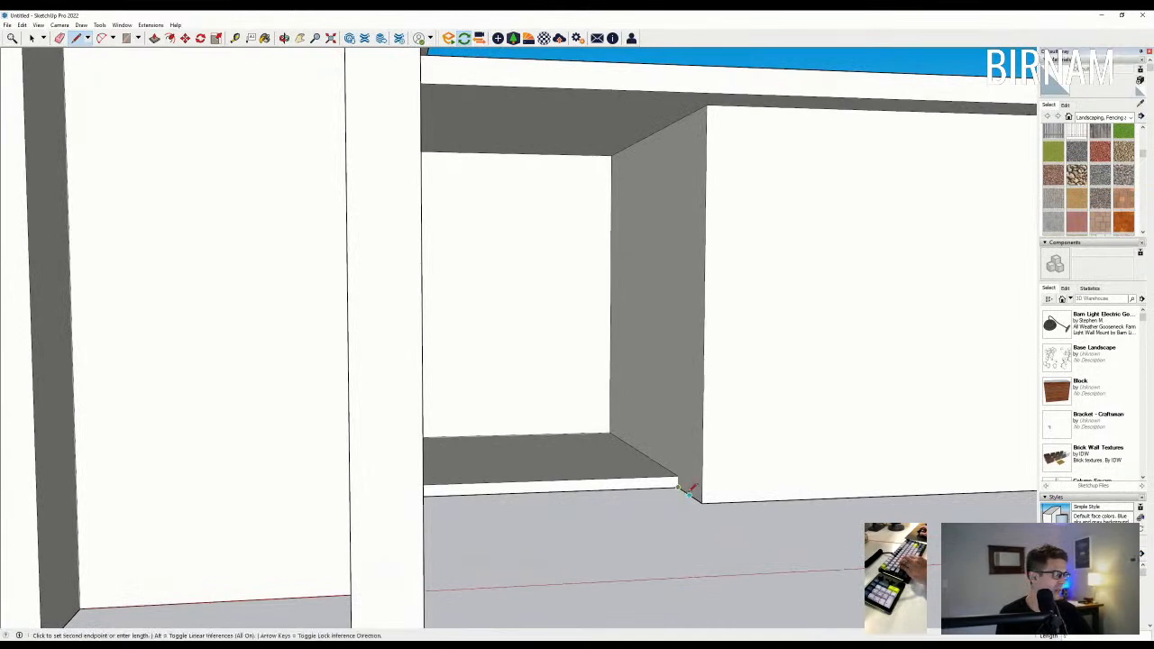
{"action": "type", "text": "6"}
{"action": "key", "text": "Return"}
{"action": "left_click", "coordinate": [684, 491]}
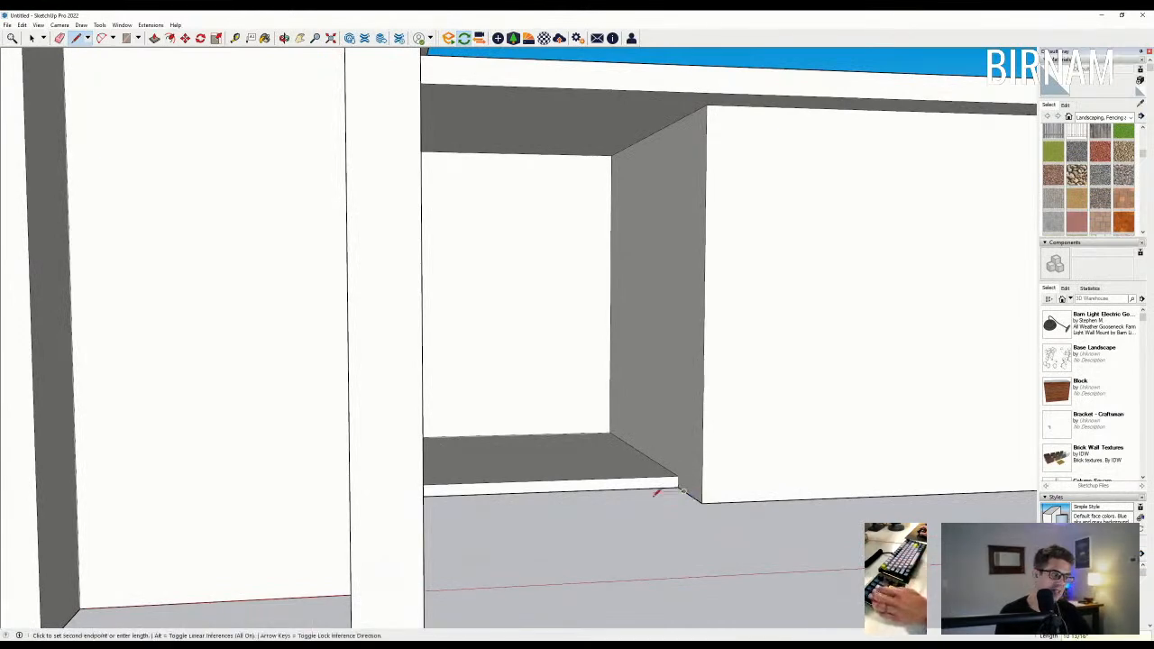
{"action": "key", "text": "Escape"}
Extrude the small footprint face up level with the top of the porch slab.
{"action": "middle_click_drag", "start_coordinate": [618, 482], "coordinate": [622, 563]}
{"action": "key", "text": "p"}
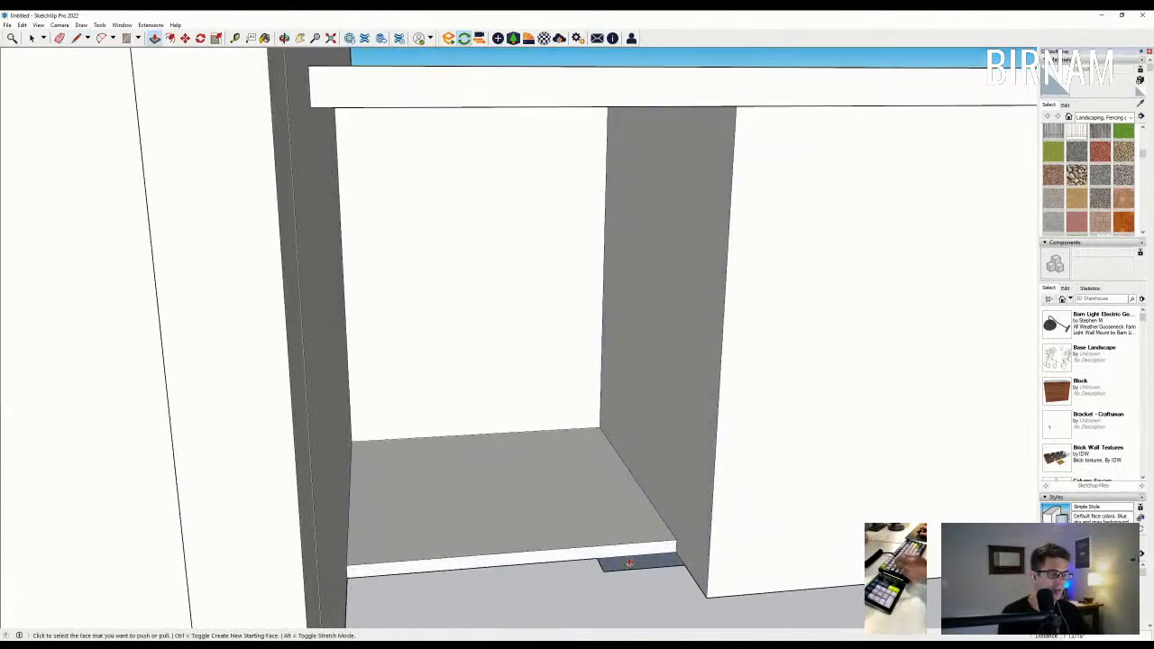
{"action": "left_click", "coordinate": [618, 569]}
{"action": "left_click", "coordinate": [604, 552]}
Extend the column footprint 18" back onto the porch slab, close it to the side wall, and erase the dividing line.
{"action": "middle_click_drag", "start_coordinate": [605, 551], "coordinate": [621, 571]}
{"action": "key", "text": "l"}
{"action": "left_click", "coordinate": [600, 548]}
{"action": "type", "text": "18"}
{"action": "key", "text": "Return"}
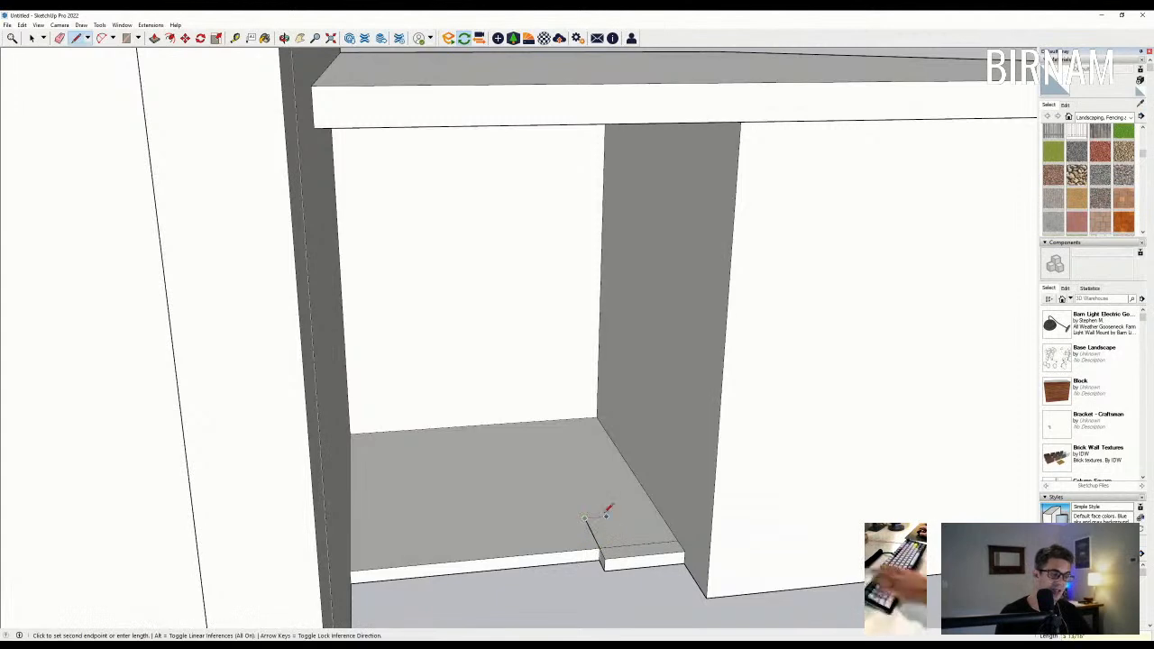
{"action": "left_click", "coordinate": [658, 513]}
{"action": "key", "text": "e"}
{"action": "left_click", "coordinate": [651, 544]}
{"action": "middle_click_drag", "start_coordinate": [650, 547], "coordinate": [653, 529]}
Extrude the column footprint up to the underside of the flat roof and erase the leftover seam on its side.
{"action": "scroll", "coordinate": [653, 529], "scroll_direction": "down", "scroll_amount": 2}
{"action": "key", "text": "p"}
{"action": "left_click", "coordinate": [653, 527]}
{"action": "left_click", "coordinate": [737, 200]}
{"action": "key", "text": "e"}
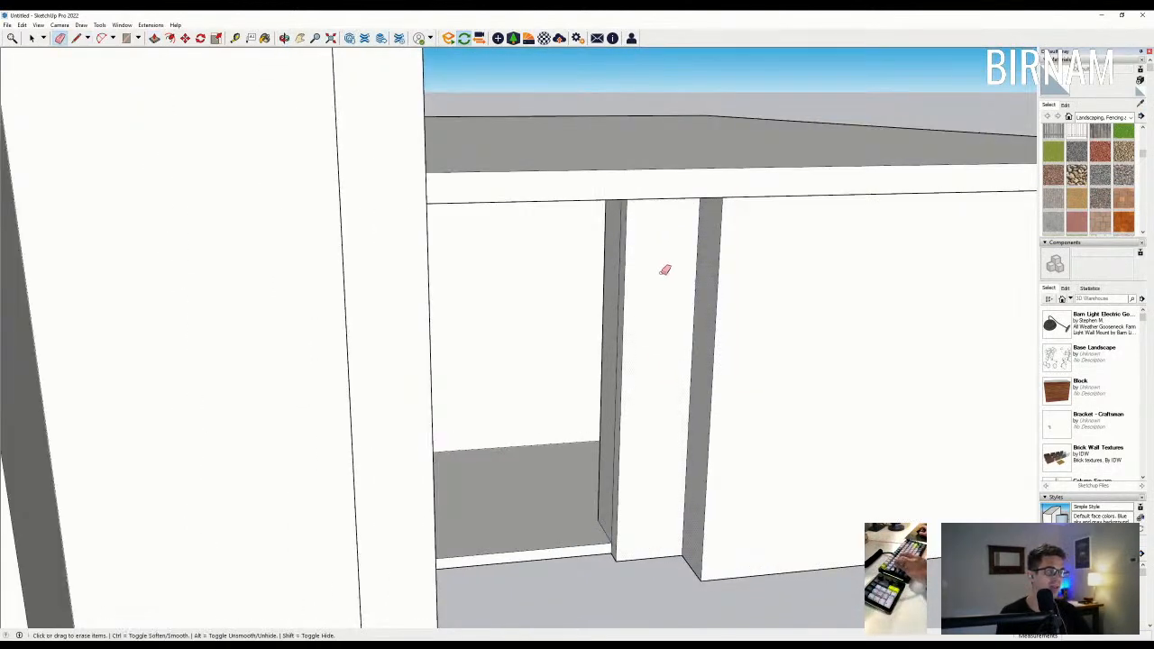
{"action": "left_click", "coordinate": [620, 244]}
{"action": "mouse_move", "coordinate": [623, 258]}
{"action": "middle_mouse_down"}
{"action": "mouse_move", "coordinate": [623, 186]}
{"action": "mouse_move", "coordinate": [661, 181]}
{"action": "middle_mouse_up"}
Draw a vertical line on the left block's wall from the porch slab's front corner up to the flat roof's underside.
{"action": "key", "text": "p"}
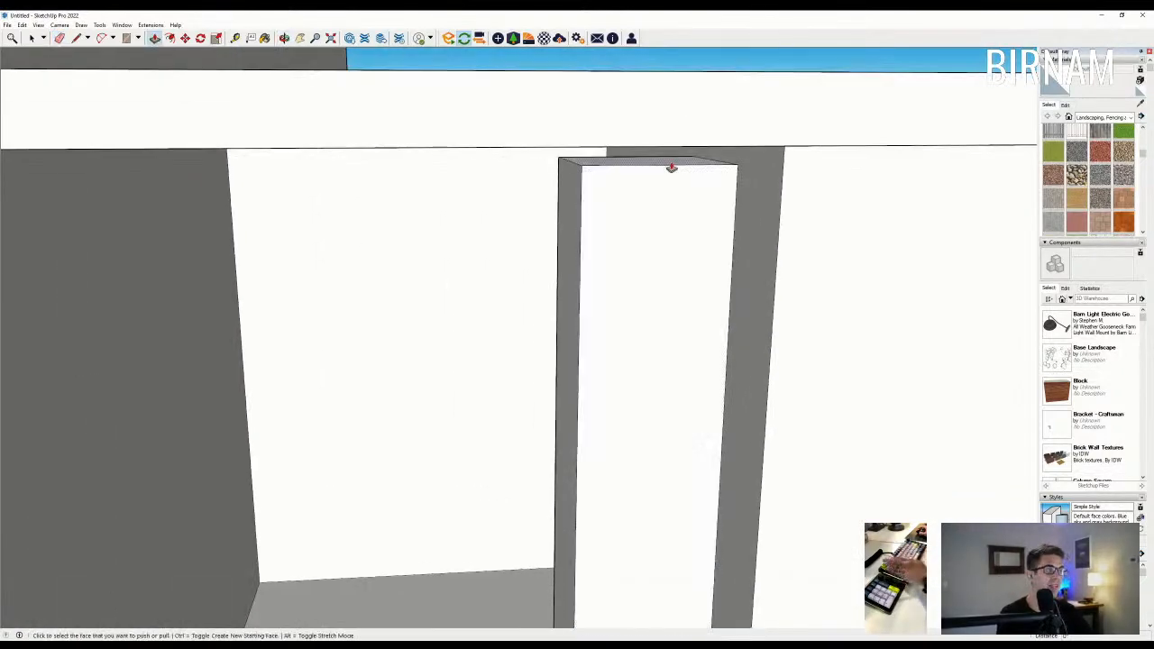
{"action": "mouse_move", "coordinate": [777, 149]}
{"action": "middle_mouse_down"}
{"action": "mouse_move", "coordinate": [677, 226]}
{"action": "mouse_move", "coordinate": [675, 244]}
{"action": "mouse_move", "coordinate": [717, 278]}
{"action": "mouse_move", "coordinate": [708, 221]}
{"action": "middle_mouse_up"}
{"action": "scroll", "coordinate": [680, 412], "scroll_direction": "up", "scroll_amount": 2}
{"action": "key", "text": "l"}
{"action": "mouse_move", "coordinate": [680, 412]}
{"action": "middle_mouse_down"}
{"action": "mouse_move", "coordinate": [437, 404]}
{"action": "mouse_move", "coordinate": [463, 126]}
{"action": "middle_mouse_up"}
{"action": "scroll", "coordinate": [437, 404], "scroll_direction": "up", "scroll_amount": 1}
{"action": "left_click", "coordinate": [467, 409]}
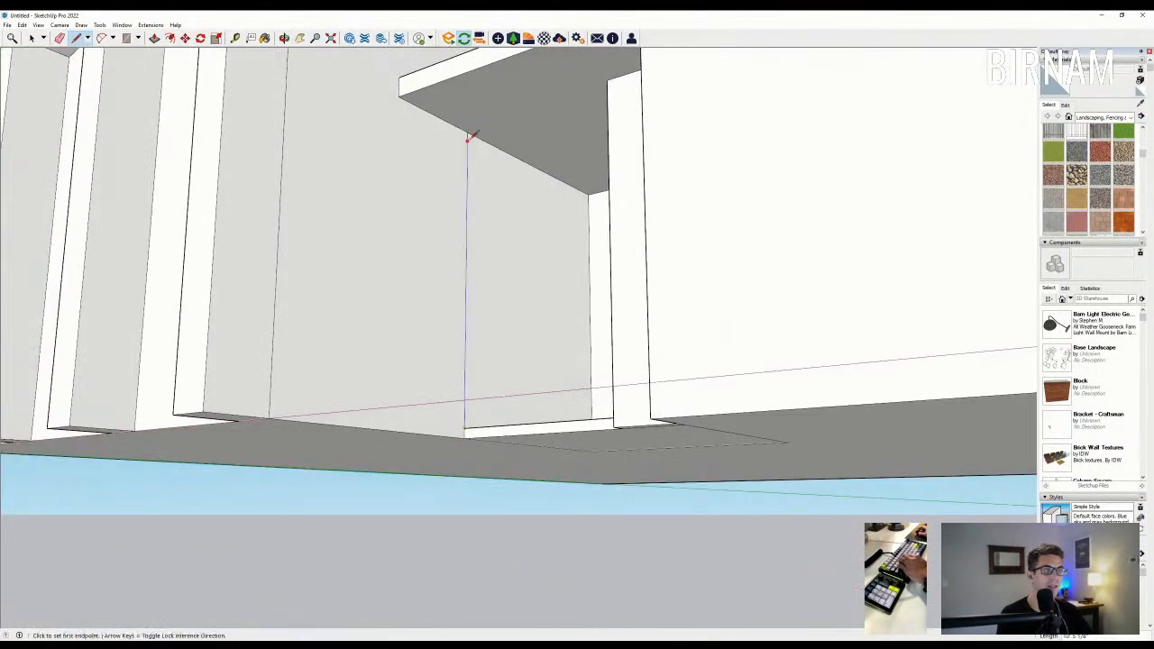
{"action": "left_click", "coordinate": [467, 133]}
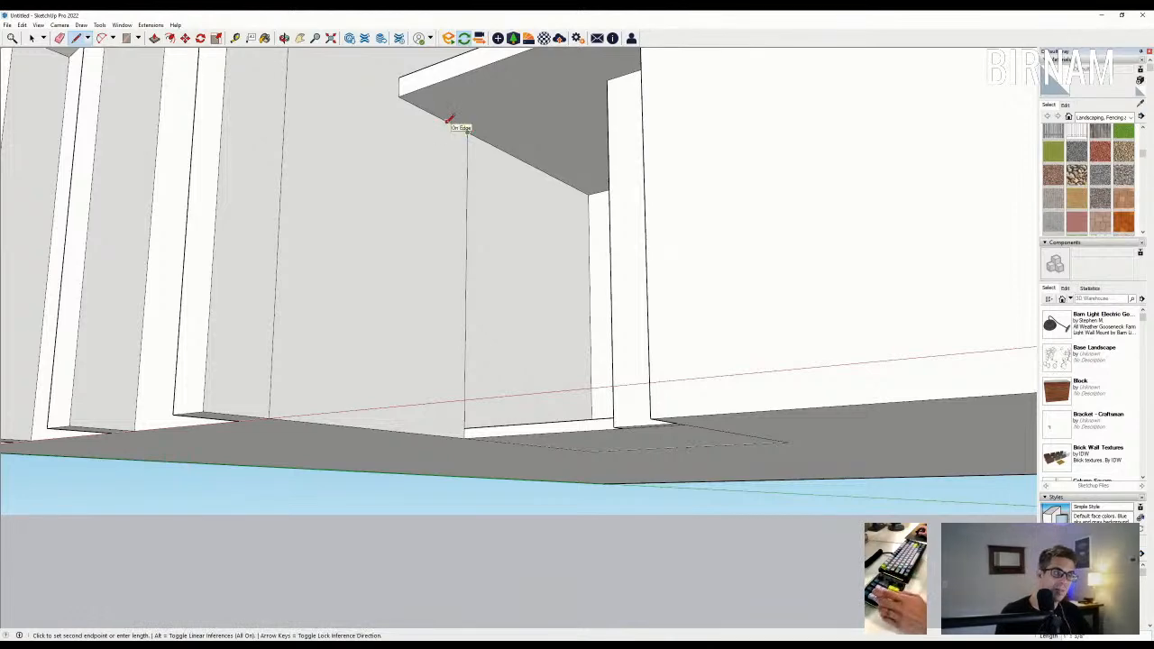
{"action": "key", "text": "Escape"}
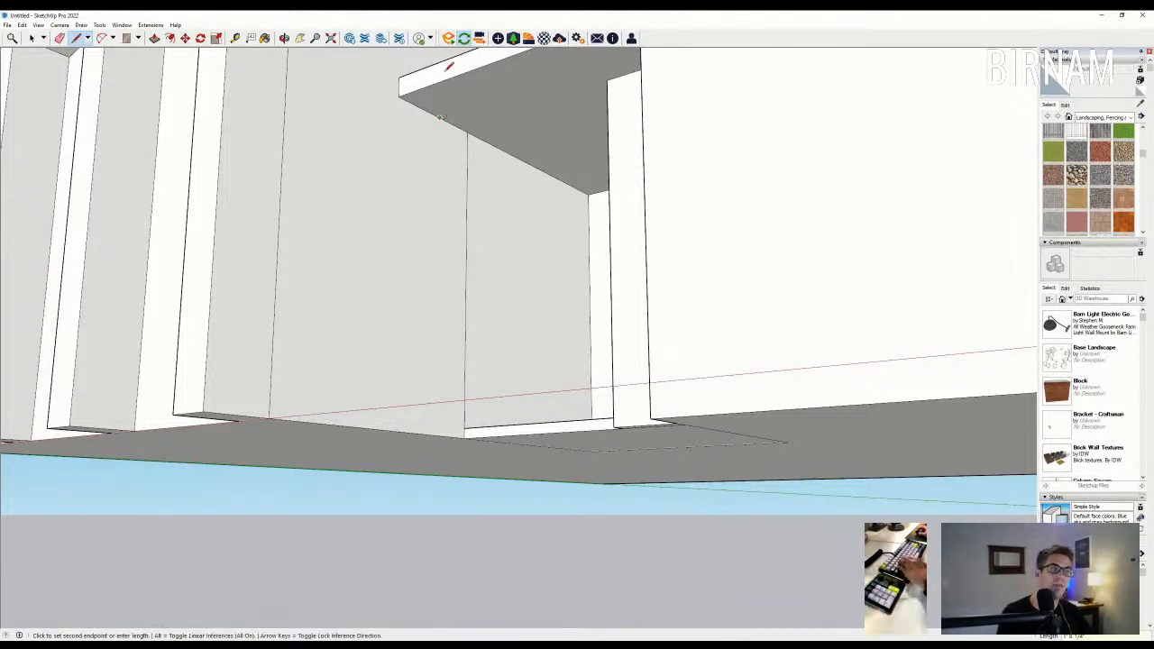
Draw vertical dividing lines for the flat roof's setback, one at the left block's wall and one on the fascia by the entry corner.
{"action": "middle_click_drag", "start_coordinate": [445, 72], "coordinate": [443, 136]}
{"action": "scroll", "coordinate": [442, 117], "scroll_direction": "down", "scroll_amount": 3}
{"action": "left_click", "coordinate": [437, 56]}
{"action": "middle_click_drag", "start_coordinate": [438, 94], "coordinate": [708, 129]}
{"action": "scroll", "coordinate": [721, 117], "scroll_direction": "up", "scroll_amount": 3}
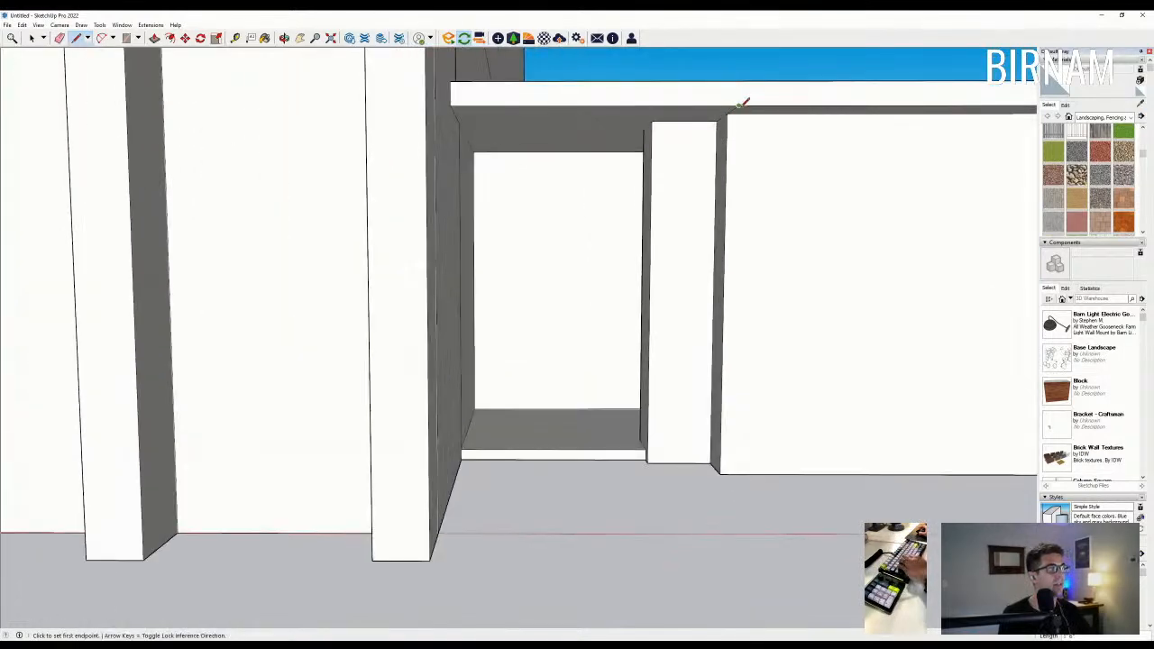
{"action": "left_click", "coordinate": [744, 85]}
Push the flat roof's fascia section above the entry back and erase the leftover vertical lines on the left block's wall.
{"action": "middle_click_drag", "start_coordinate": [744, 85], "coordinate": [441, 267]}
{"action": "key", "text": "p"}
{"action": "left_click", "coordinate": [405, 189]}
{"action": "left_click", "coordinate": [437, 140]}
{"action": "key", "text": "e"}
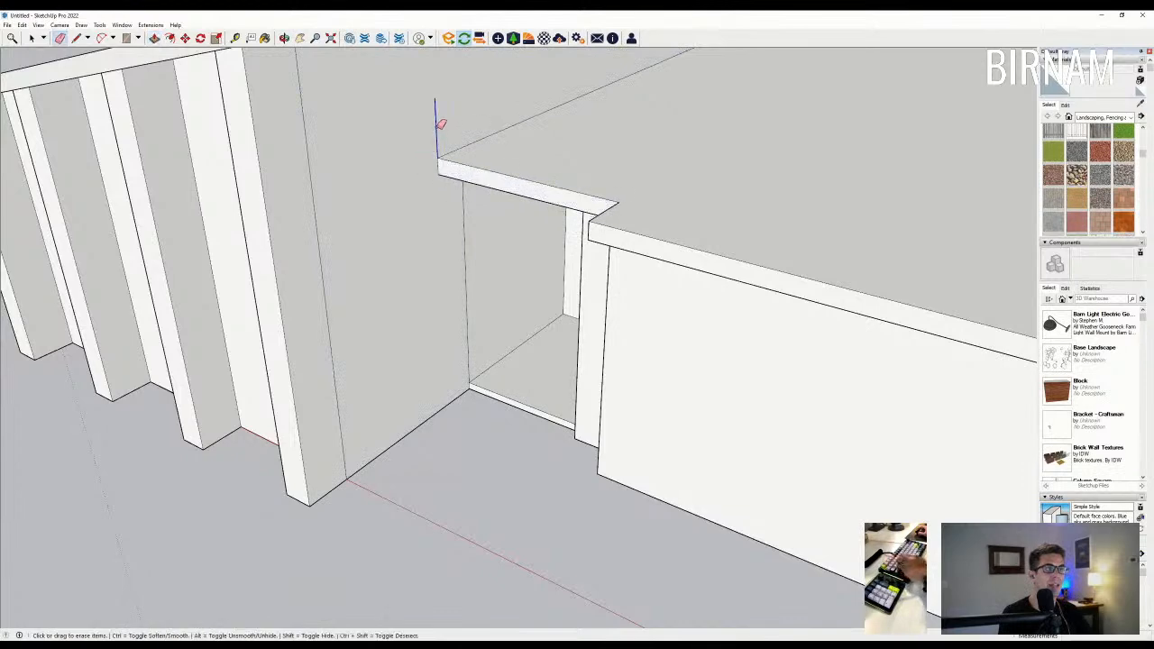
{"action": "left_click", "coordinate": [468, 258]}
Pull the side face of the flat roof's notch toward the entry so the roof overhangs the front wall's corner.
{"action": "mouse_move", "coordinate": [478, 256]}
{"action": "middle_mouse_down"}
{"action": "mouse_move", "coordinate": [717, 229]}
{"action": "mouse_move", "coordinate": [802, 176]}
{"action": "middle_mouse_up"}
{"action": "key", "text": "p"}
{"action": "left_click", "coordinate": [673, 168]}
{"action": "left_click", "coordinate": [659, 168]}
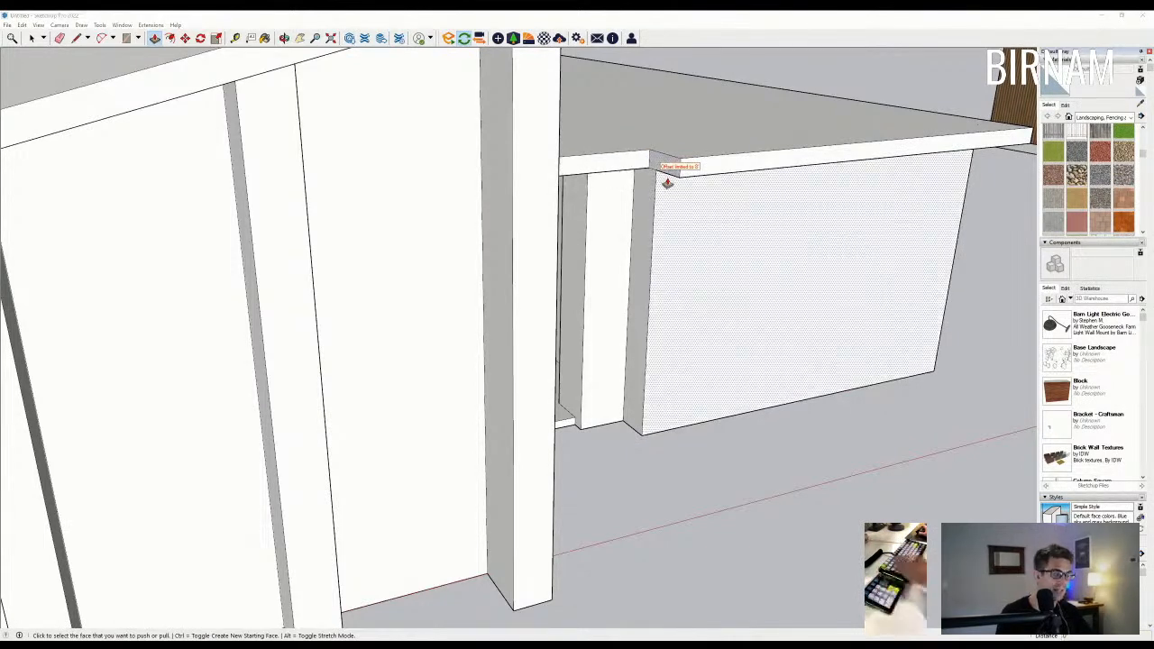
{"action": "left_click", "coordinate": [661, 167]}
{"action": "middle_click_drag", "start_coordinate": [654, 167], "coordinate": [716, 286]}
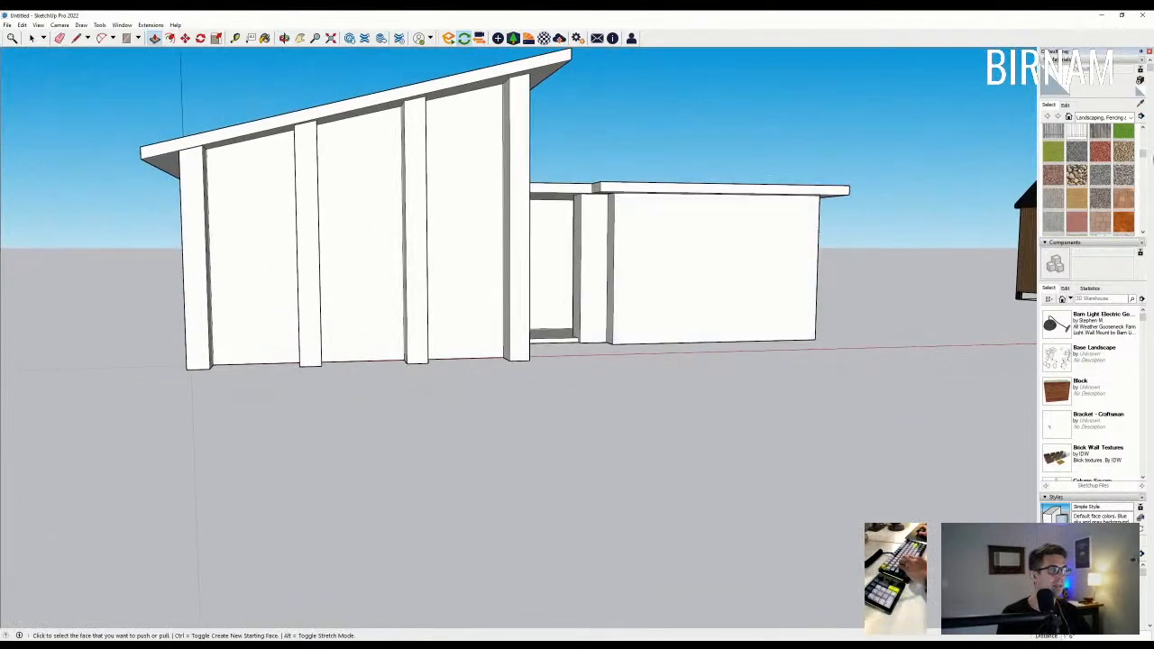
Insert the plain dark-framed window component from the component library in front of the left block.
{"action": "middle_click_drag", "start_coordinate": [832, 213], "coordinate": [568, 313]}
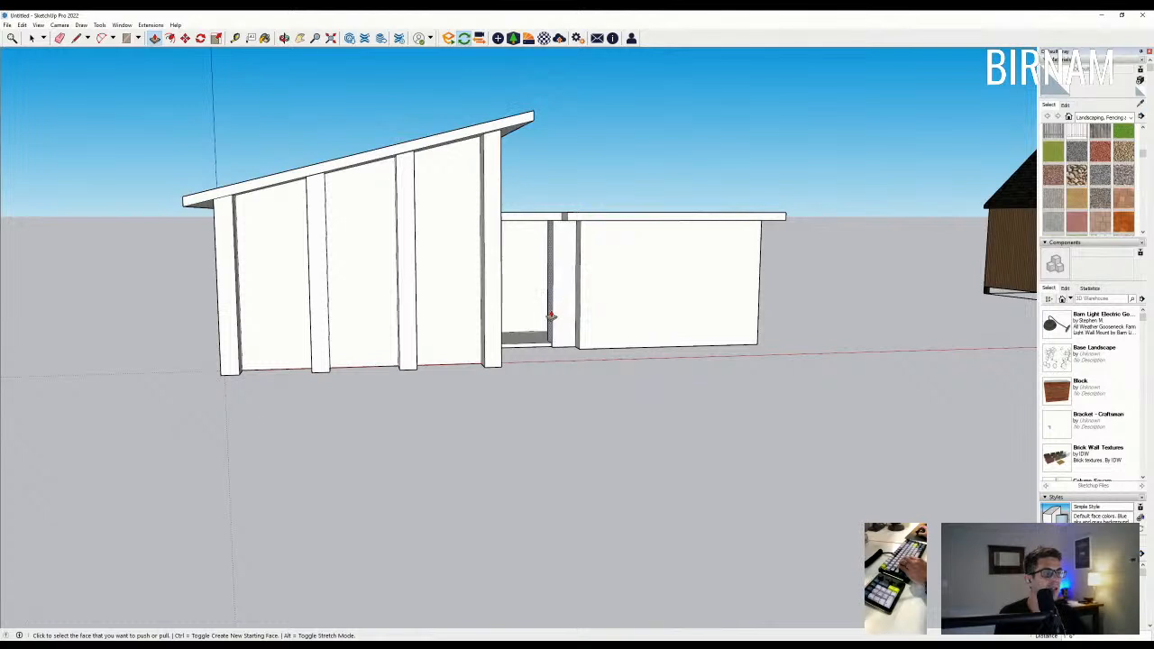
{"action": "middle_click_drag", "start_coordinate": [551, 316], "coordinate": [571, 352]}
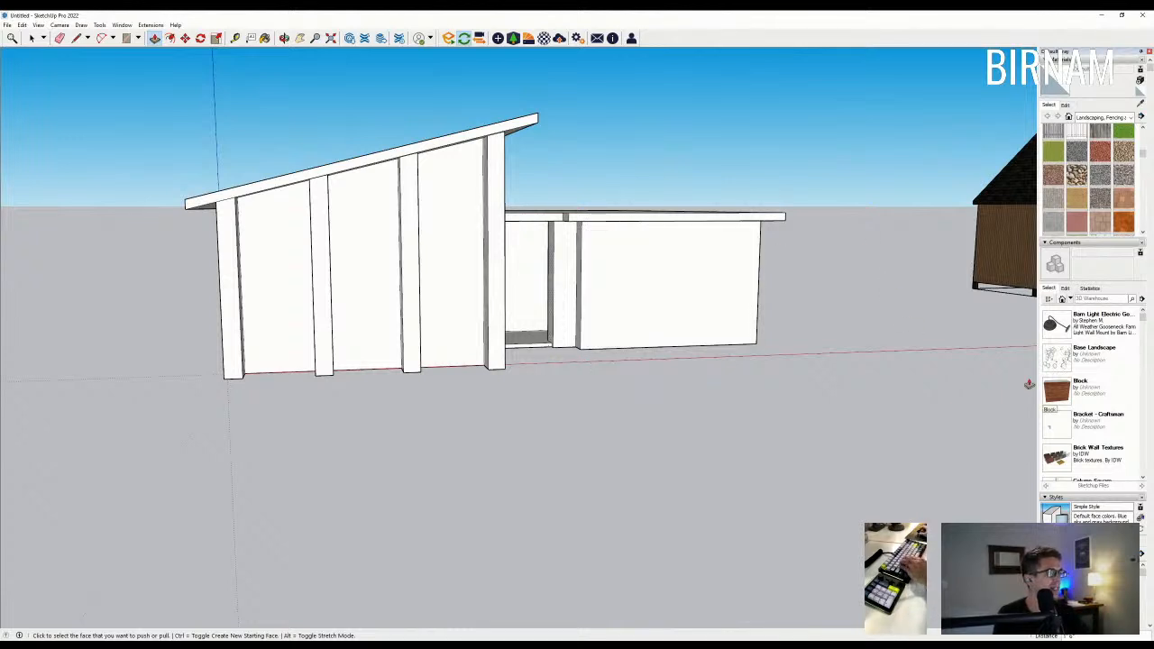
{"action": "scroll", "coordinate": [1115, 410], "scroll_direction": "down", "scroll_amount": 2}
{"action": "scroll", "coordinate": [1115, 409], "scroll_direction": "down", "scroll_amount": 2}
{"action": "scroll", "coordinate": [1082, 454], "scroll_direction": "down", "scroll_amount": 5}
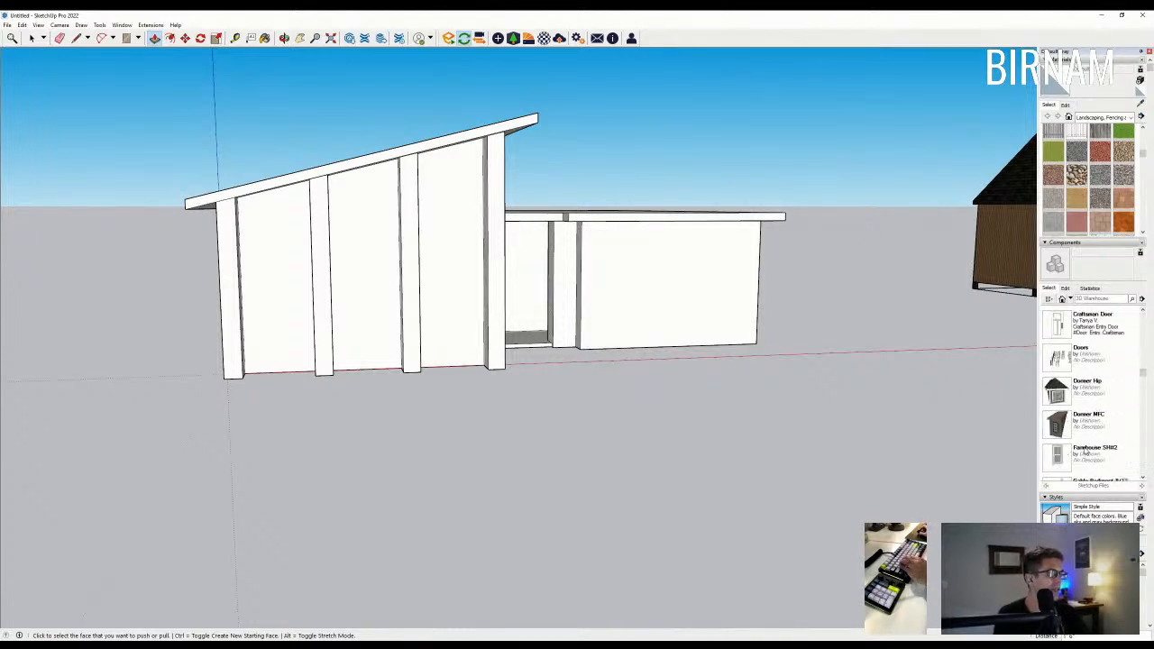
{"action": "scroll", "coordinate": [1085, 453], "scroll_direction": "down", "scroll_amount": 6}
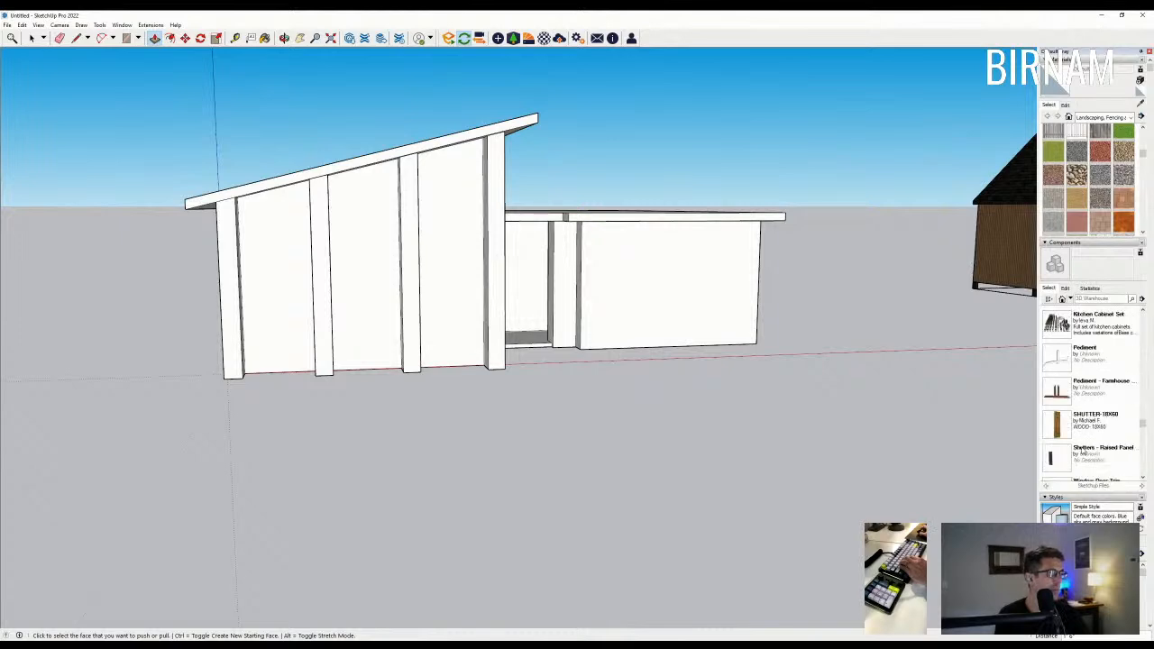
{"action": "left_click", "coordinate": [1057, 390]}
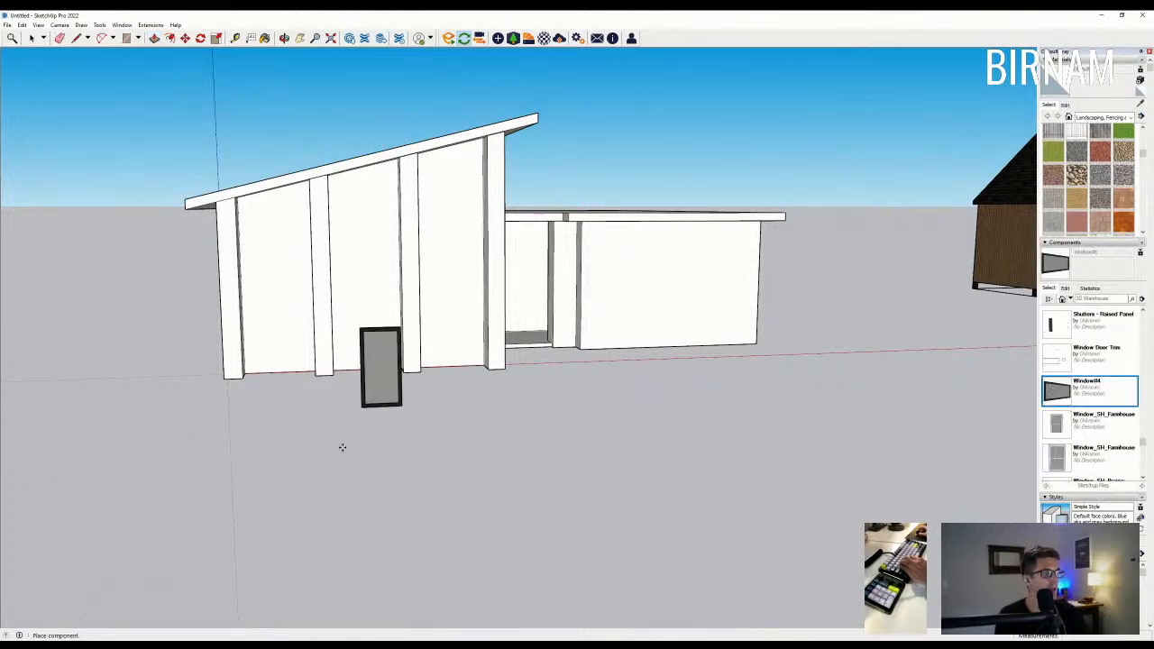
{"action": "left_click", "coordinate": [396, 401]}
Rotate the inserted window from upright toward a horizontal orientation.
{"action": "scroll", "coordinate": [401, 397], "scroll_direction": "up", "scroll_amount": 1}
{"action": "left_click", "coordinate": [403, 395]}
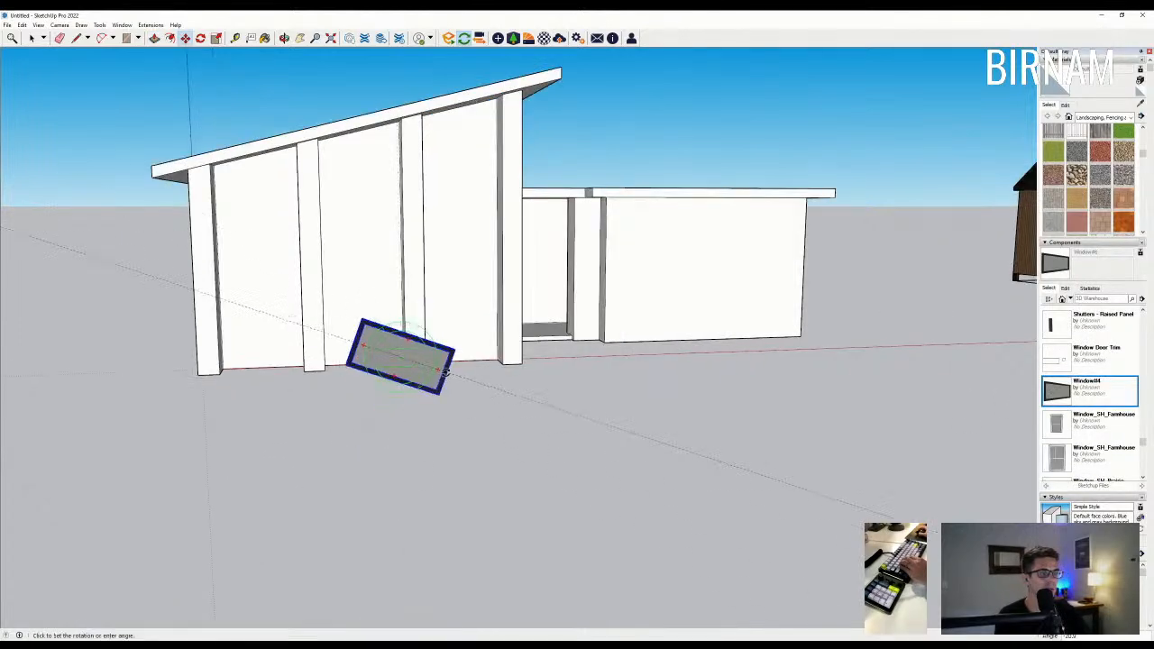
Finish rotating the window component so it stands parallel to the house's front wall.
{"action": "left_click", "coordinate": [459, 351]}
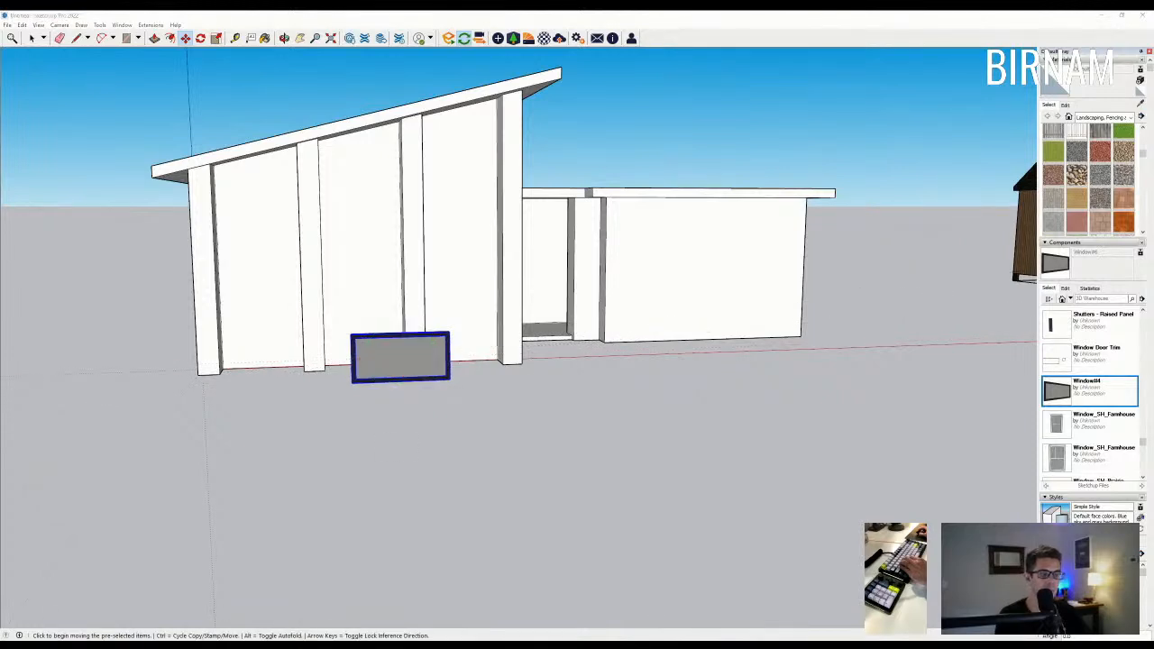
{"action": "middle_click_drag", "start_coordinate": [451, 433], "coordinate": [463, 456]}
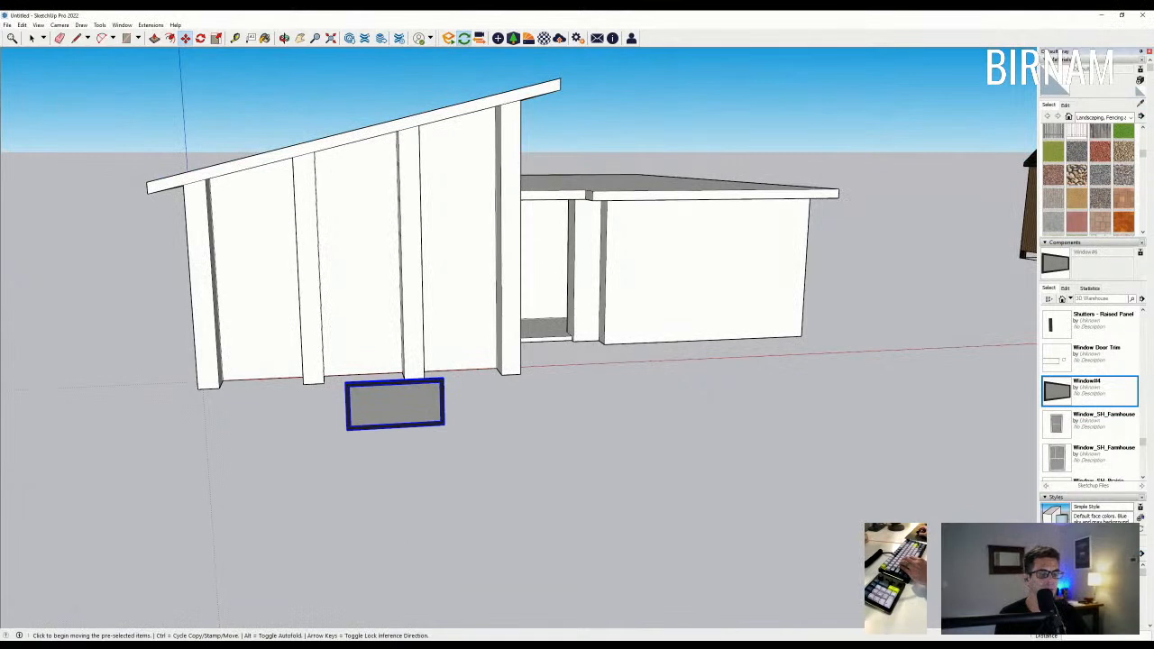
{"action": "middle_click_drag", "start_coordinate": [498, 340], "coordinate": [482, 435]}
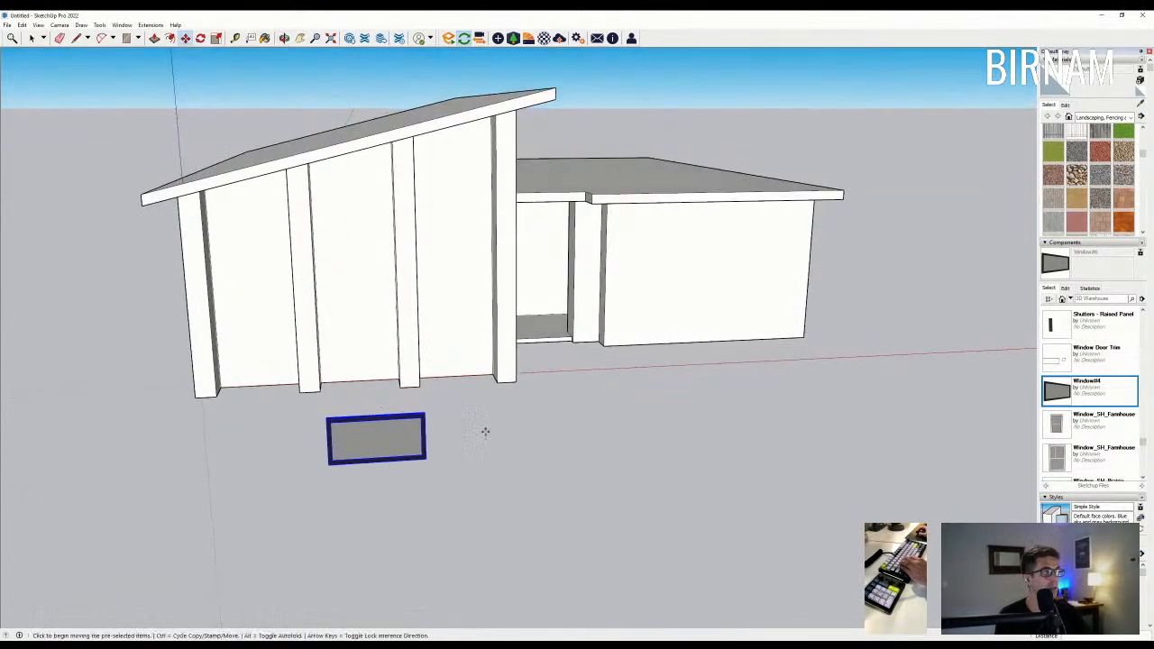
Open the window component for editing and stretch its left side outward along the wall direction to widen it.
{"action": "left_click", "coordinate": [32, 39]}
{"action": "left_click", "coordinate": [356, 458]}
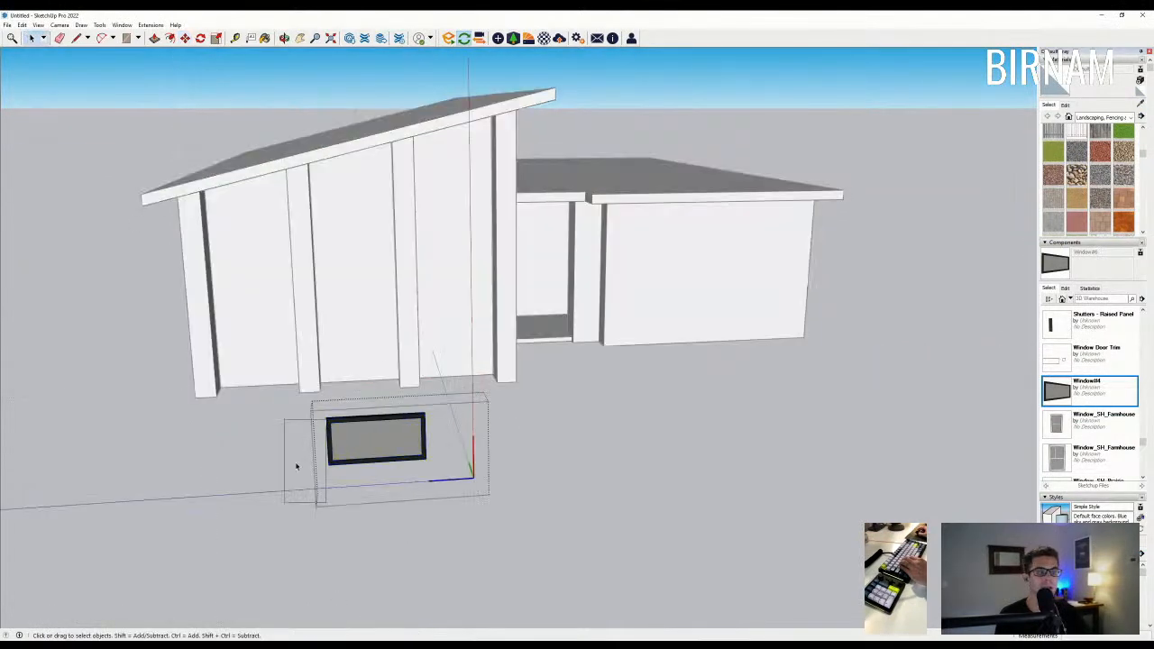
{"action": "middle_click_drag", "start_coordinate": [356, 469], "coordinate": [353, 466]}
{"action": "key", "text": "m"}
{"action": "left_click", "coordinate": [353, 466]}
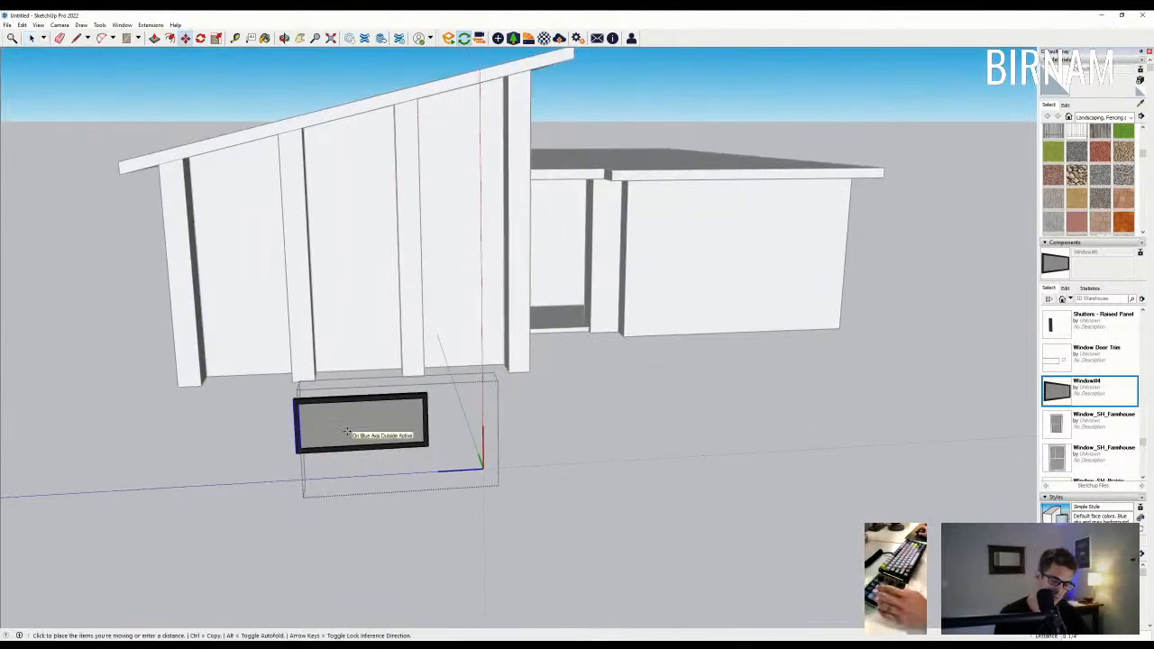
{"action": "left_click", "coordinate": [347, 433]}
Lower the top edge of the window frame to make the window shorter.
{"action": "key", "text": "space"}
{"action": "middle_click_drag", "start_coordinate": [283, 348], "coordinate": [151, 270]}
{"action": "left_click_drag", "start_coordinate": [474, 222], "coordinate": [475, 221]}
{"action": "scroll", "coordinate": [250, 304], "scroll_direction": "up", "scroll_amount": 1}
{"action": "middle_click_drag", "start_coordinate": [249, 303], "coordinate": [272, 316]}
{"action": "key", "text": "m"}
{"action": "left_click", "coordinate": [327, 309]}
{"action": "left_click", "coordinate": [326, 325]}
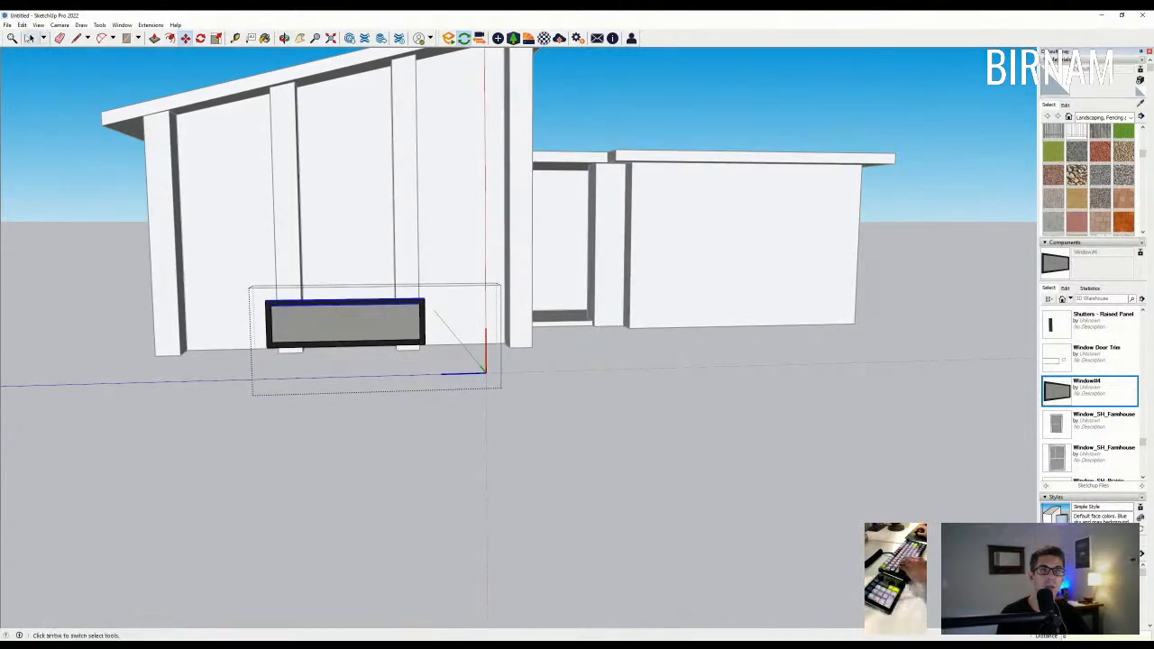
Close the component and move the whole window over to the middle bay between the front columns.
{"action": "left_click", "coordinate": [31, 38]}
{"action": "middle_click_drag", "start_coordinate": [181, 297], "coordinate": [478, 502]}
{"action": "left_click", "coordinate": [422, 475]}
{"action": "key", "text": "m"}
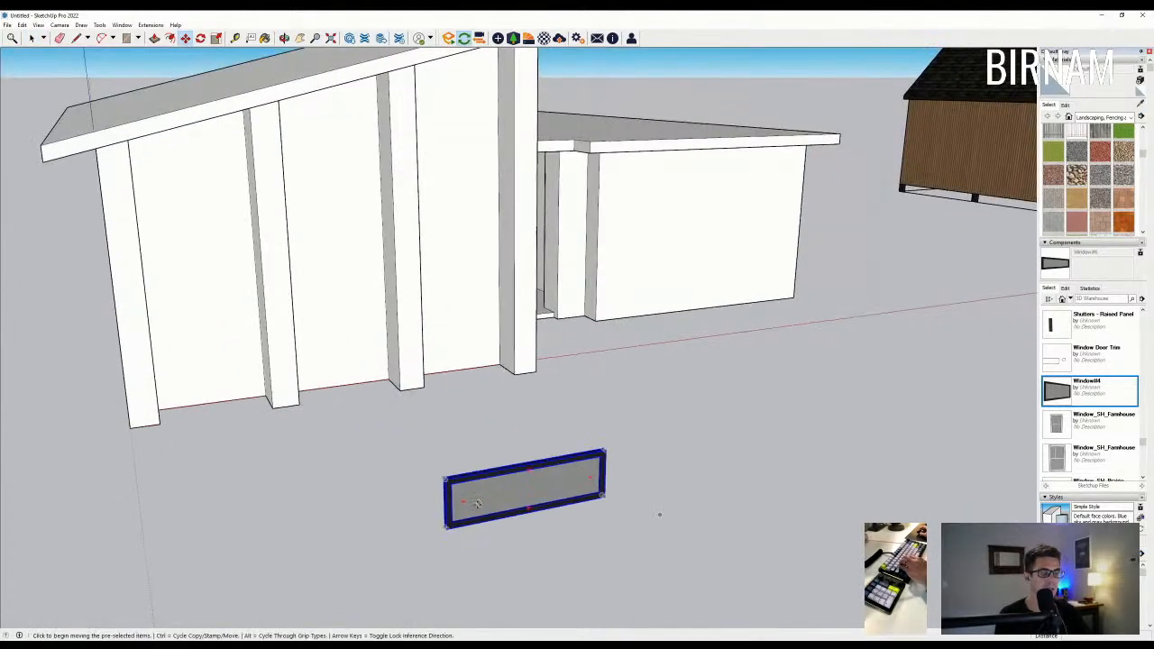
{"action": "left_click", "coordinate": [522, 463]}
{"action": "middle_click_drag", "start_coordinate": [586, 461], "coordinate": [337, 467]}
{"action": "left_click", "coordinate": [370, 427]}
Move the window up and into the middle bay so it sits just above the wall's base between the columns.
{"action": "middle_click_drag", "start_coordinate": [371, 426], "coordinate": [321, 482]}
{"action": "scroll", "coordinate": [378, 586], "scroll_direction": "down", "scroll_amount": 2}
{"action": "scroll", "coordinate": [394, 595], "scroll_direction": "up", "scroll_amount": 3}
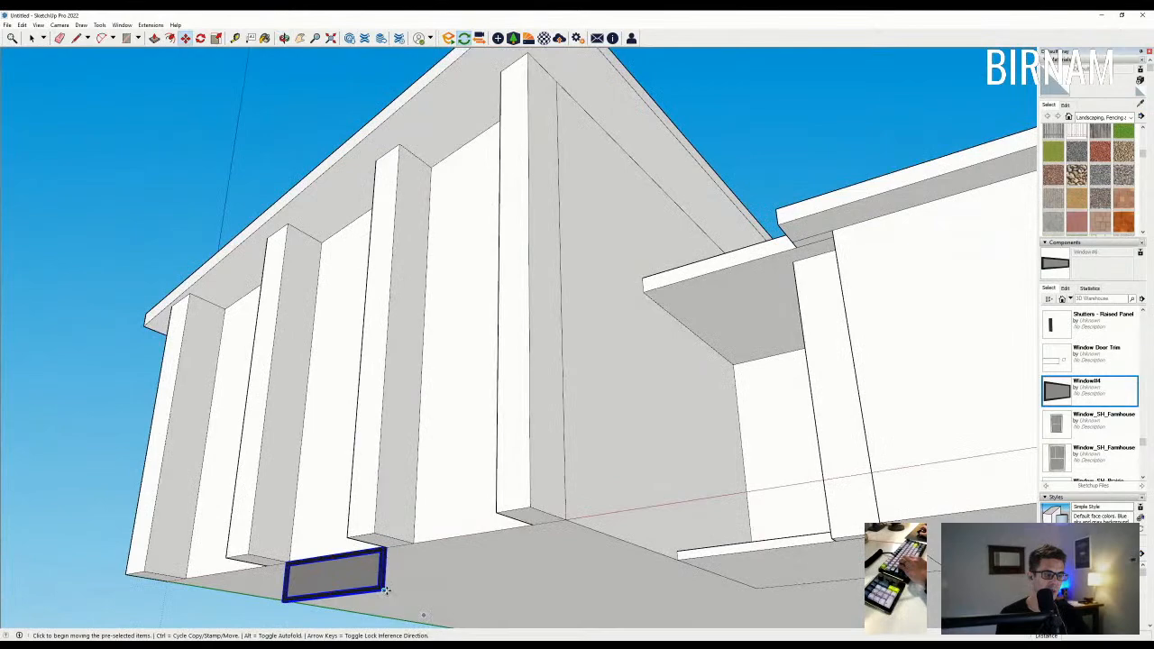
{"action": "middle_click_drag", "start_coordinate": [385, 590], "coordinate": [538, 571]}
{"action": "left_click", "coordinate": [529, 536]}
{"action": "left_click", "coordinate": [499, 499]}
Copy the window straight up and stack the copy directly on top of the original.
{"action": "scroll", "coordinate": [505, 555], "scroll_direction": "up", "scroll_amount": 5}
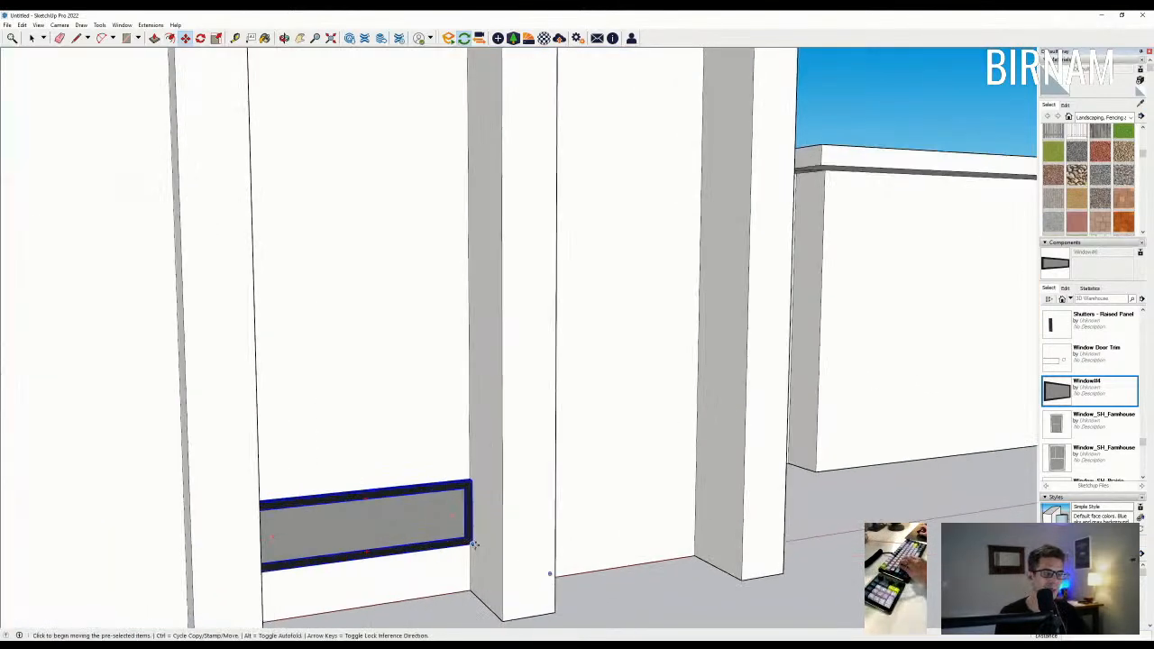
{"action": "key", "text": "ctrl"}
{"action": "left_click", "coordinate": [471, 542]}
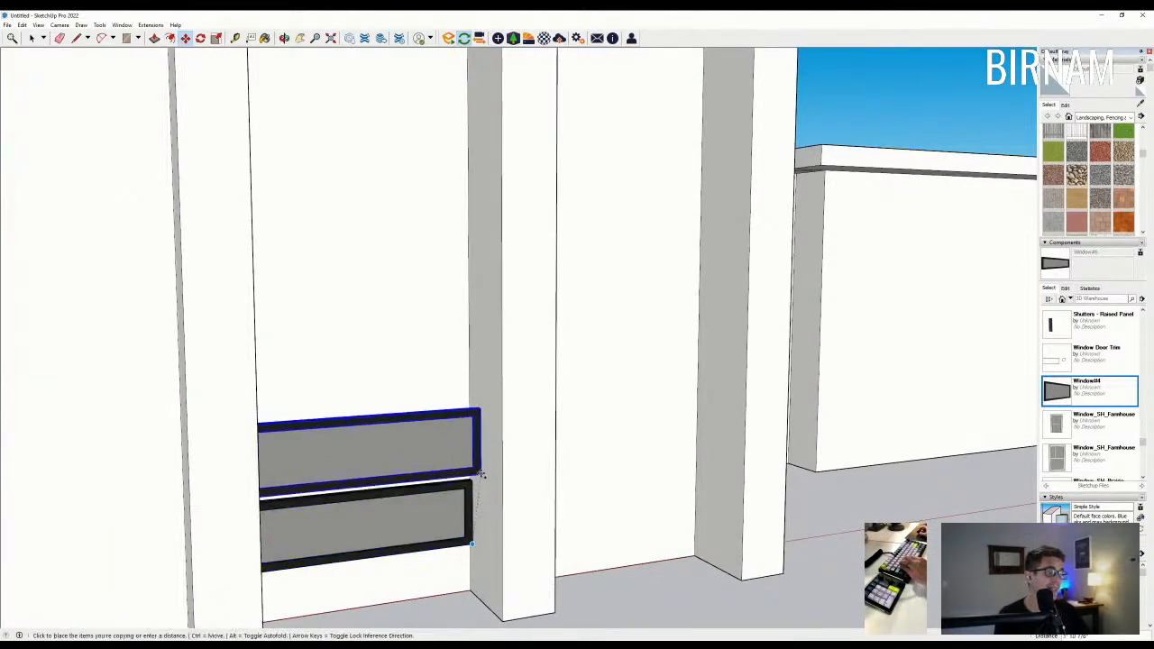
{"action": "left_click", "coordinate": [474, 483]}
Make the upper window copy unique so it can be edited independently of the lower one.
{"action": "middle_click_drag", "start_coordinate": [505, 502], "coordinate": [183, 193]}
{"action": "left_click", "coordinate": [32, 38]}
{"action": "middle_click_drag", "start_coordinate": [304, 412], "coordinate": [339, 461]}
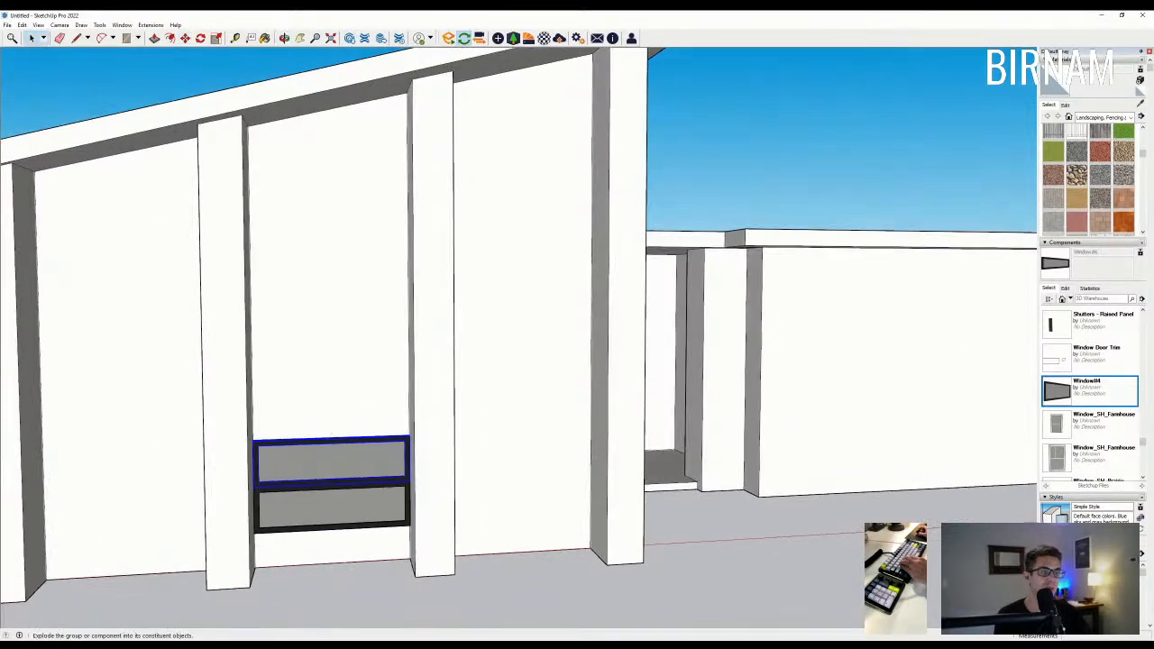
{"action": "left_click", "coordinate": [378, 415]}
{"action": "left_click", "coordinate": [363, 467]}
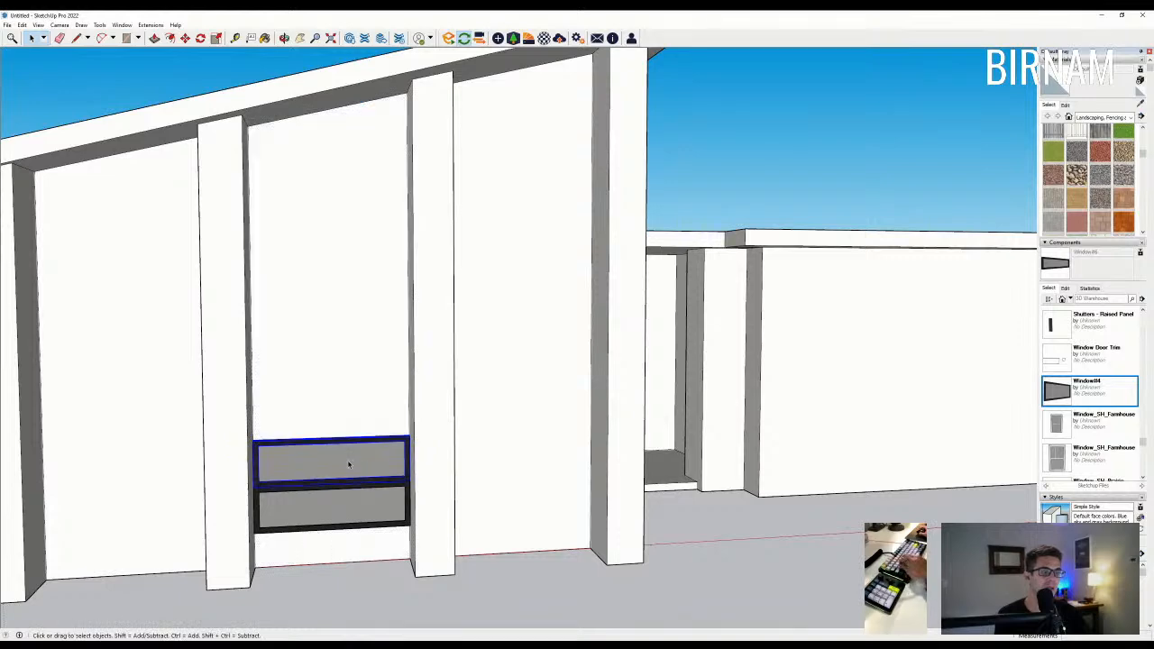
Edit the upper window and raise its top edge to form a tall pane, then close the component.
{"action": "middle_click_drag", "start_coordinate": [349, 463], "coordinate": [282, 446]}
{"action": "double_click", "coordinate": [282, 447]}
{"action": "left_click_drag", "start_coordinate": [173, 455], "coordinate": [479, 388]}
{"action": "key", "text": "m"}
{"action": "middle_click_drag", "start_coordinate": [462, 408], "coordinate": [365, 357]}
{"action": "key", "text": "Return"}
{"action": "scroll", "coordinate": [206, 139], "scroll_direction": "down", "scroll_amount": 3}
{"action": "left_click", "coordinate": [32, 39]}
{"action": "left_click", "coordinate": [157, 138]}
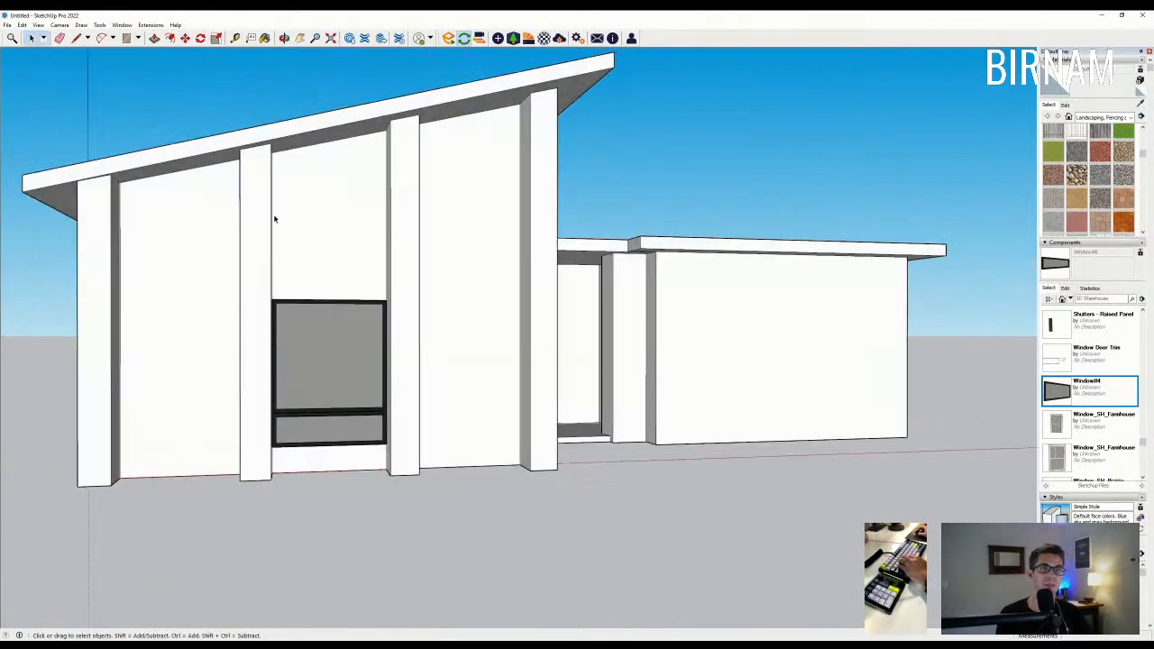
Measure the height of the tall window's left side with the Tape Measure tool.
{"action": "middle_click_drag", "start_coordinate": [233, 89], "coordinate": [238, 108]}
{"action": "left_click", "coordinate": [236, 38]}
{"action": "middle_click_drag", "start_coordinate": [271, 271], "coordinate": [301, 297]}
{"action": "scroll", "coordinate": [301, 299], "scroll_direction": "up", "scroll_amount": 3}
{"action": "left_click", "coordinate": [282, 303]}
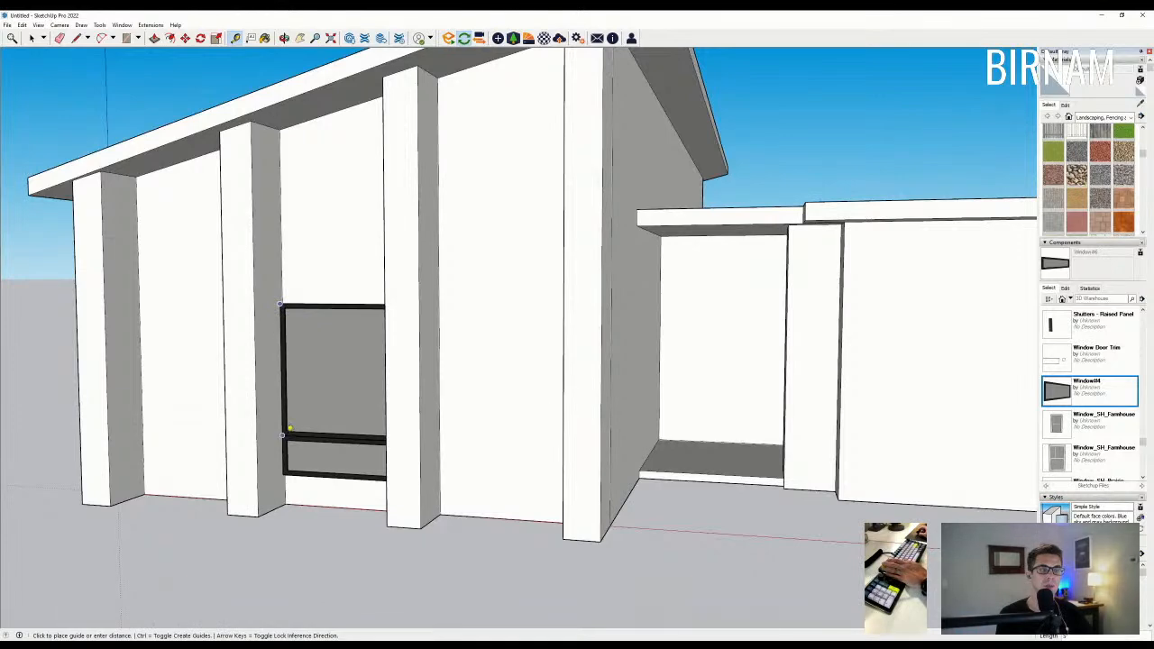
Edit the tall window, raise its top edge by 12 inches and close the component.
{"action": "left_click", "coordinate": [34, 38]}
{"action": "middle_click_drag", "start_coordinate": [361, 285], "coordinate": [412, 276]}
{"action": "double_click", "coordinate": [301, 355]}
{"action": "middle_click_drag", "start_coordinate": [251, 349], "coordinate": [347, 342]}
{"action": "left_click_drag", "start_coordinate": [280, 334], "coordinate": [455, 288]}
{"action": "middle_click_drag", "start_coordinate": [298, 344], "coordinate": [362, 385]}
{"action": "key", "text": "m"}
{"action": "left_click", "coordinate": [363, 384]}
{"action": "type", "text": "12"}
{"action": "key", "text": "Return"}
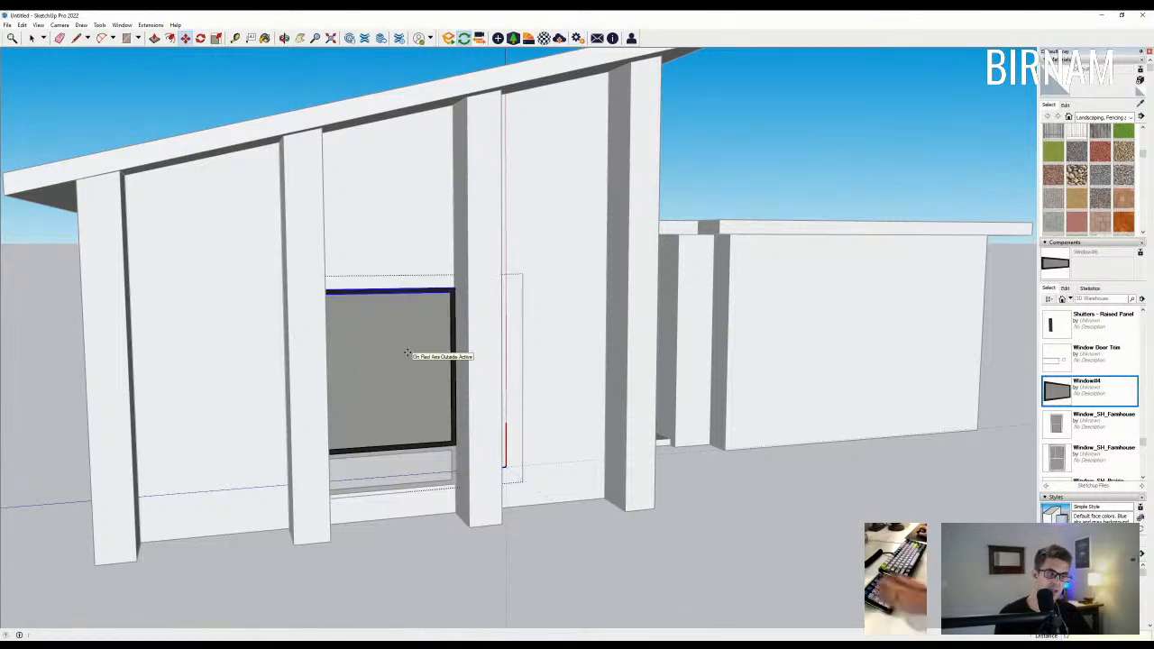
{"action": "left_click", "coordinate": [51, 65]}
Copy the short bottom window up and stack it on top of the tall window in the middle bay.
{"action": "middle_click_drag", "start_coordinate": [260, 165], "coordinate": [338, 189]}
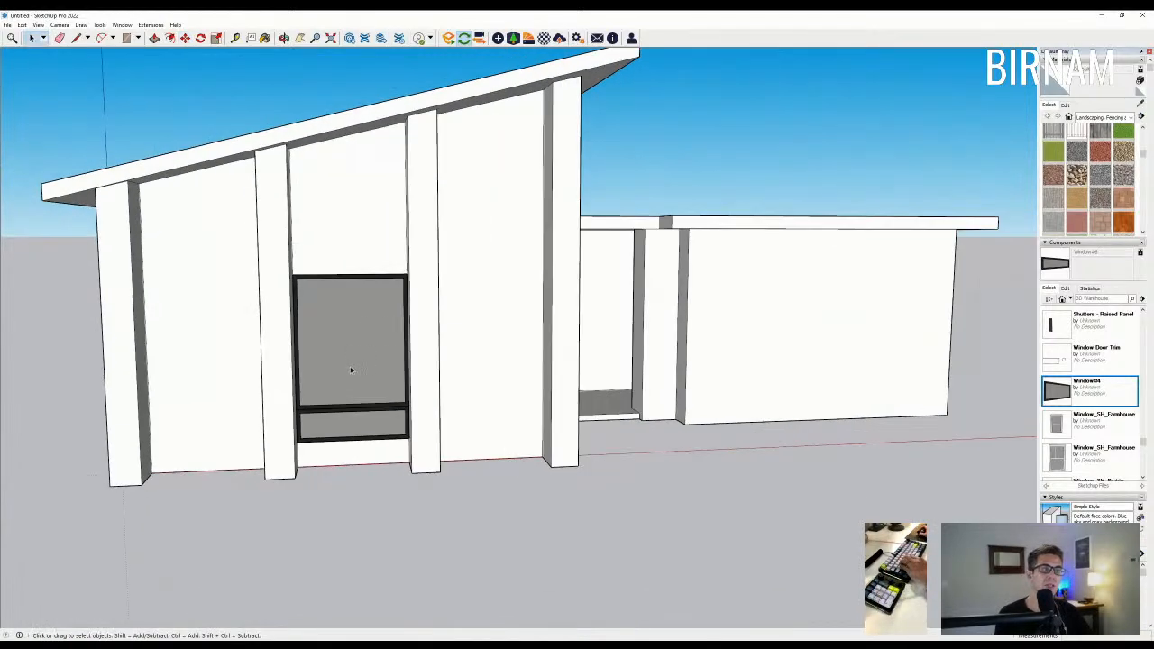
{"action": "left_click", "coordinate": [379, 436]}
{"action": "middle_click_drag", "start_coordinate": [380, 437], "coordinate": [493, 456]}
{"action": "scroll", "coordinate": [469, 463], "scroll_direction": "up", "scroll_amount": 2}
{"action": "key", "text": "m"}
{"action": "scroll", "coordinate": [463, 466], "scroll_direction": "up", "scroll_amount": 2}
{"action": "key", "text": "ctrl"}
{"action": "left_click", "coordinate": [433, 443]}
{"action": "left_click", "coordinate": [427, 211]}
{"action": "middle_click_drag", "start_coordinate": [428, 211], "coordinate": [234, 176]}
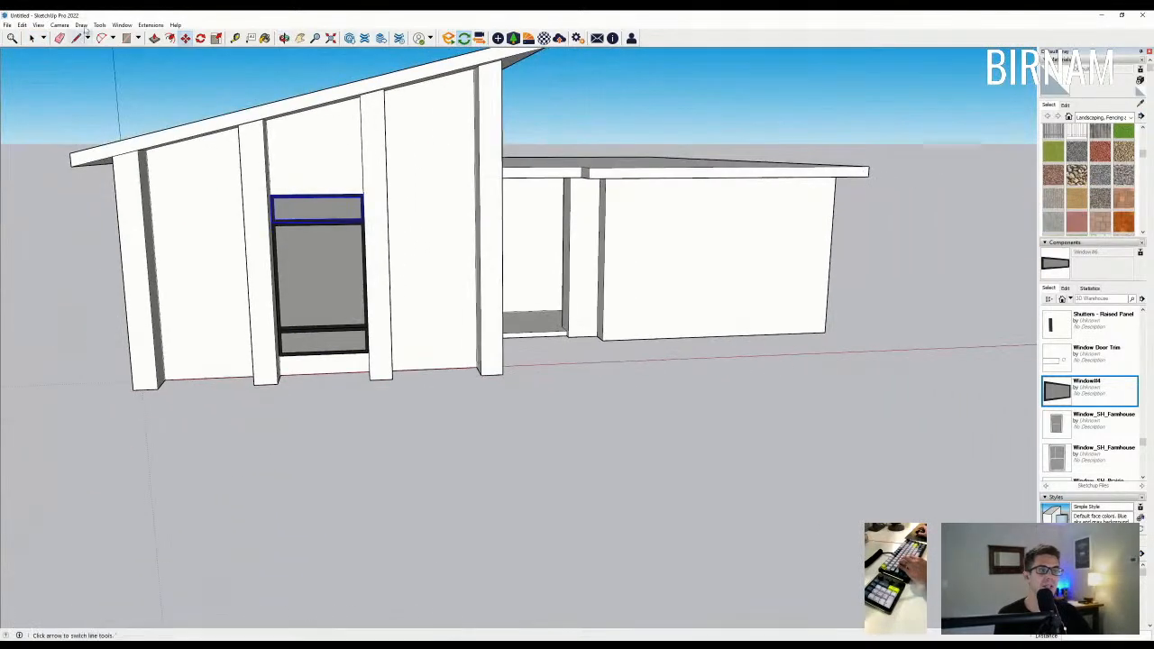
Edit the topmost window and raise its upper edge by 18 inches.
{"action": "left_click", "coordinate": [31, 37]}
{"action": "scroll", "coordinate": [332, 217], "scroll_direction": "up", "scroll_amount": 1}
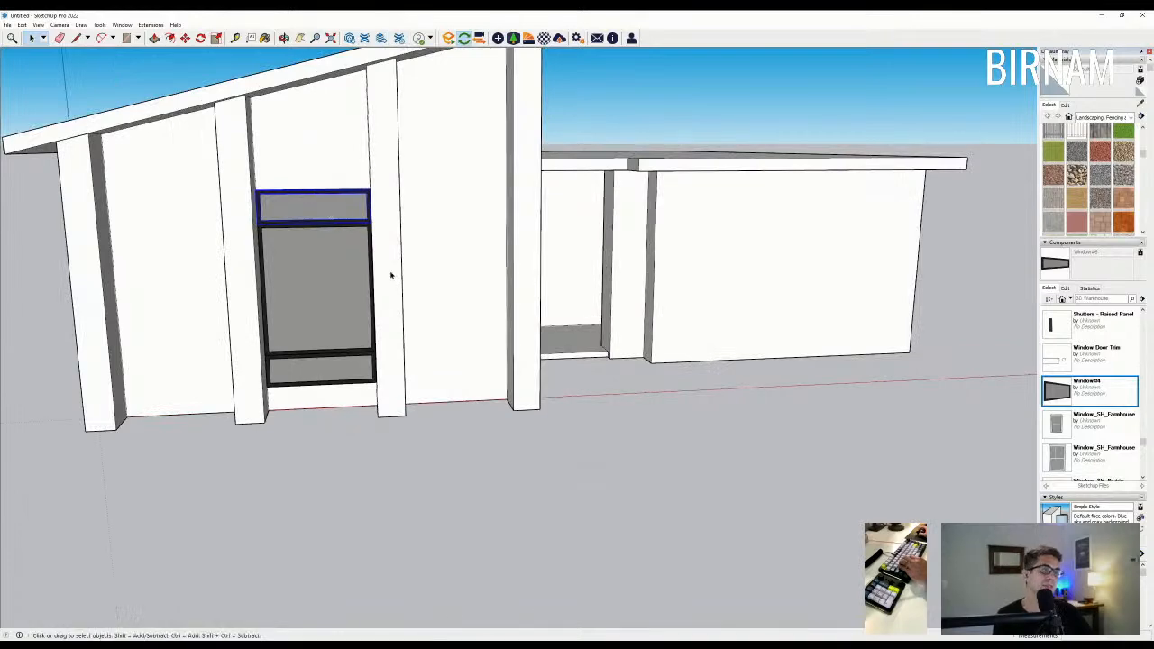
{"action": "double_click", "coordinate": [326, 209]}
{"action": "middle_click_drag", "start_coordinate": [432, 157], "coordinate": [337, 172]}
{"action": "key", "text": "m"}
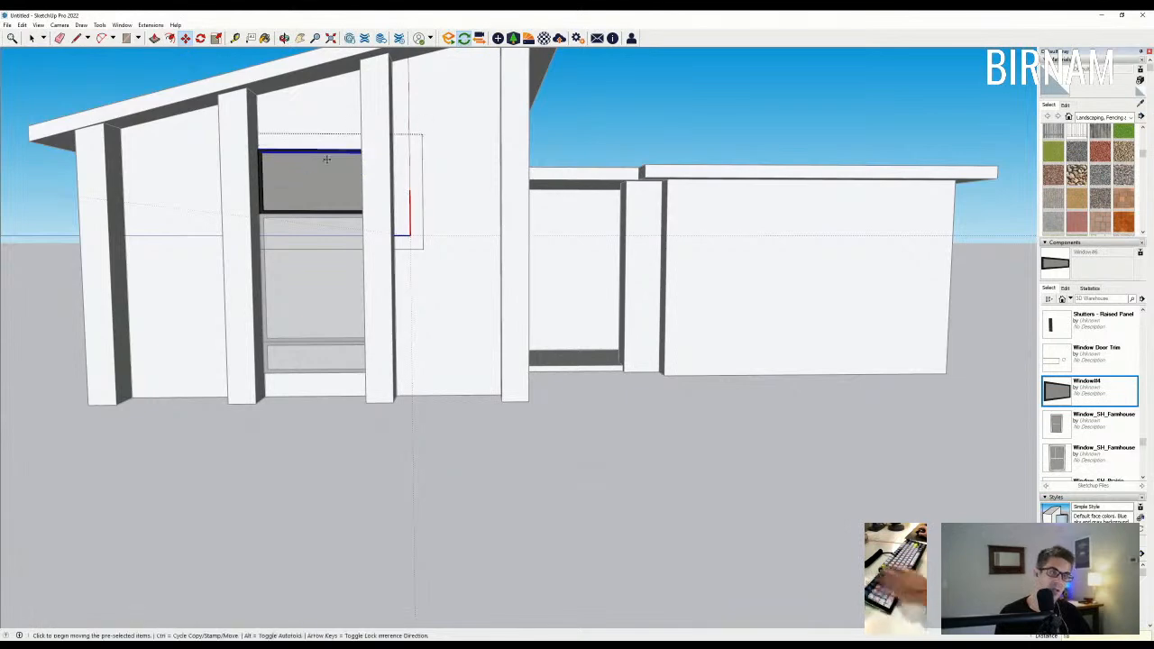
Select all three stacked windows and copy them into the left and right bays, using the column bases as references.
{"action": "middle_click_drag", "start_coordinate": [328, 157], "coordinate": [394, 333]}
{"action": "scroll", "coordinate": [406, 221], "scroll_direction": "down", "scroll_amount": 3}
{"action": "left_click", "coordinate": [395, 334]}
{"action": "left_click", "coordinate": [396, 308], "text": "shift"}
{"action": "left_click", "coordinate": [388, 223], "text": "shift"}
{"action": "left_click", "coordinate": [401, 240]}
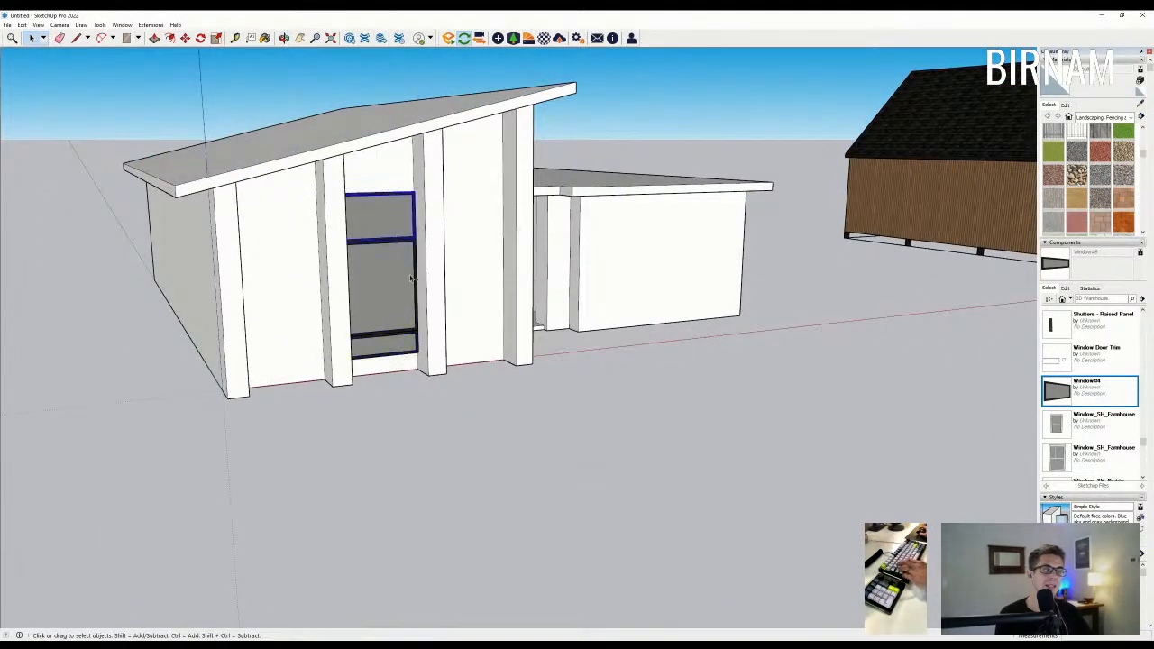
{"action": "middle_click_drag", "start_coordinate": [430, 364], "coordinate": [417, 438]}
{"action": "key", "text": "m"}
{"action": "key", "text": "ctrl"}
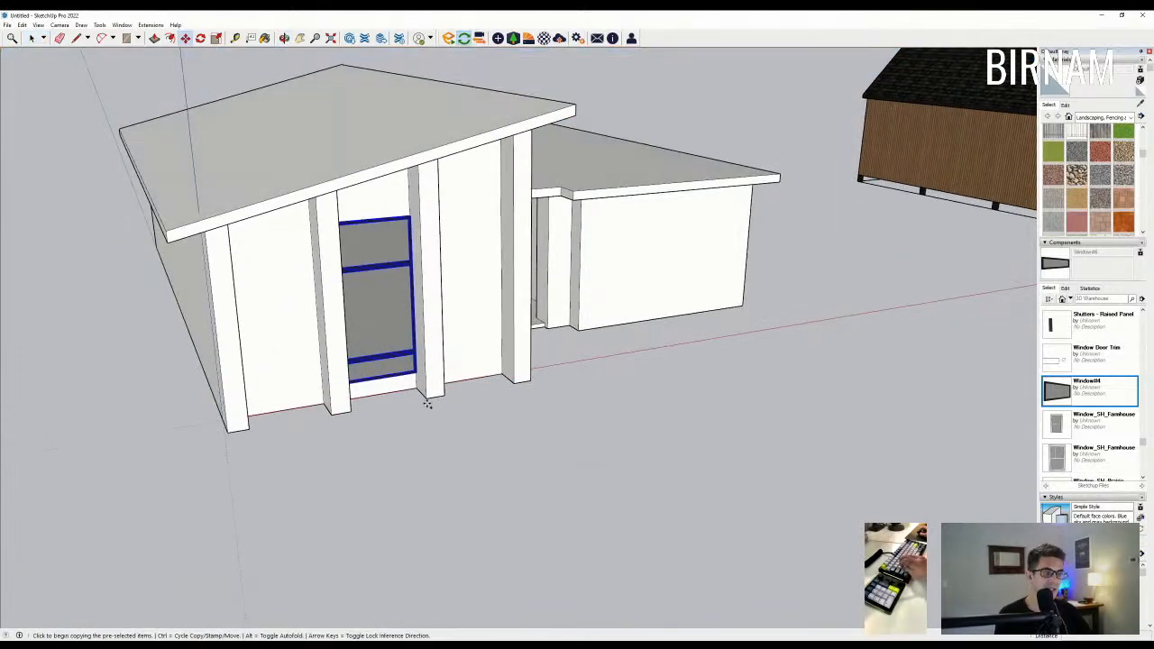
{"action": "left_click", "coordinate": [426, 399]}
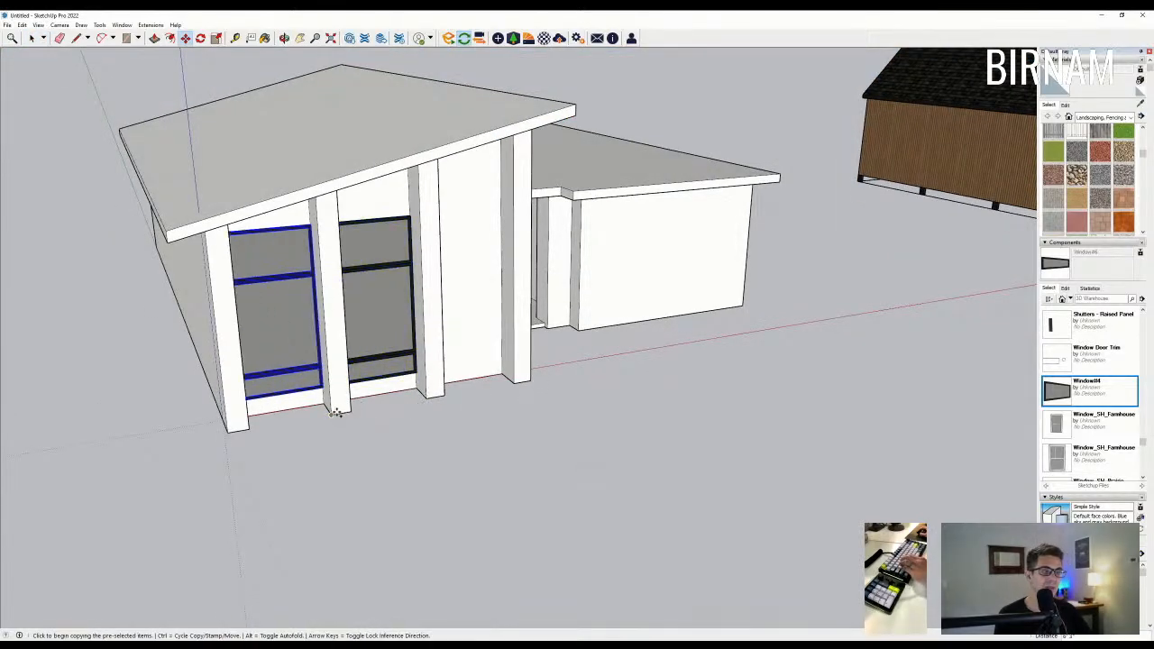
{"action": "left_click", "coordinate": [516, 383]}
Examine the three window bays on the house front from several angles and distances.
{"action": "middle_click_drag", "start_coordinate": [516, 382], "coordinate": [424, 252]}
{"action": "scroll", "coordinate": [424, 253], "scroll_direction": "down", "scroll_amount": 2}
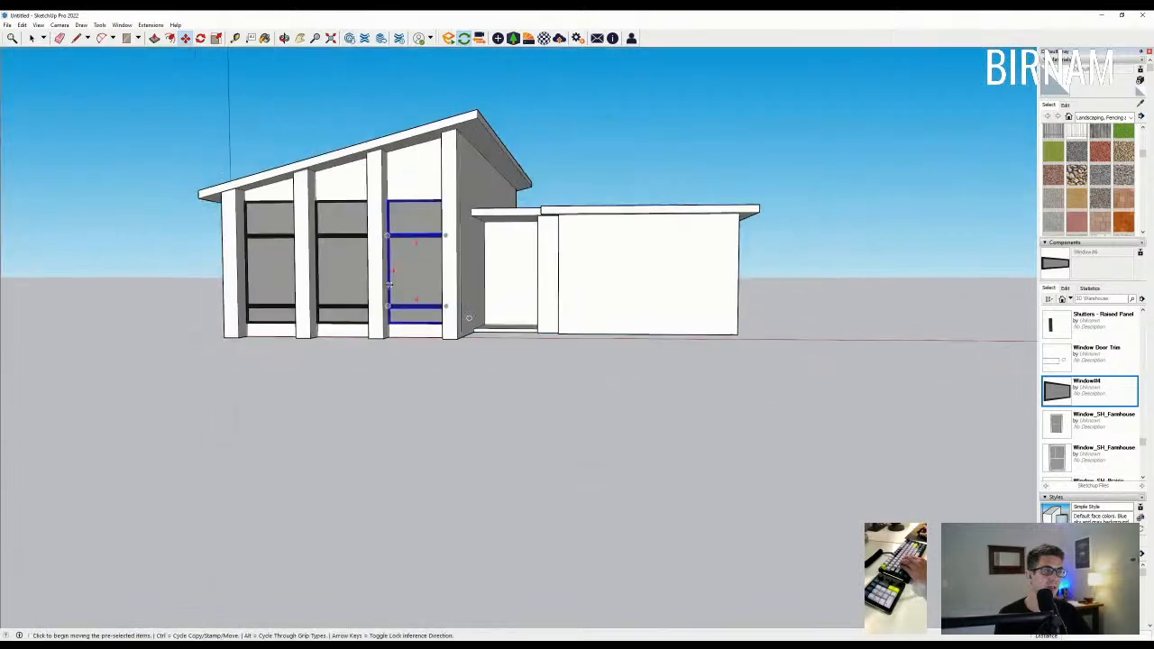
{"action": "scroll", "coordinate": [397, 234], "scroll_direction": "up", "scroll_amount": 2}
{"action": "middle_click_drag", "start_coordinate": [460, 288], "coordinate": [398, 276]}
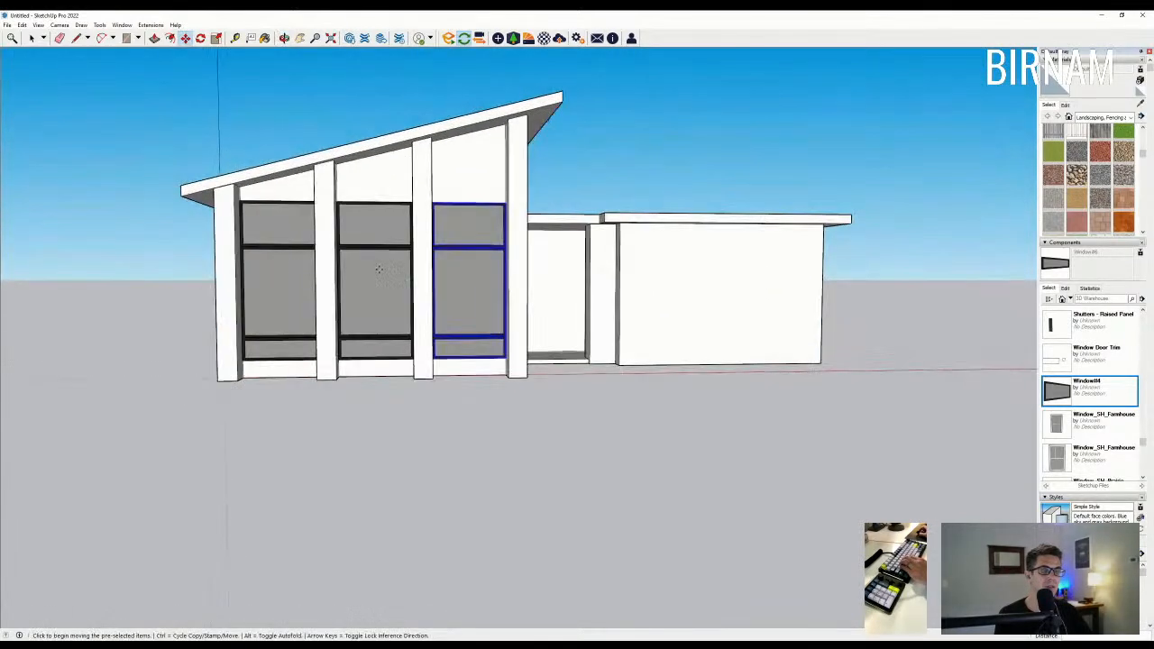
{"action": "scroll", "coordinate": [331, 273], "scroll_direction": "down", "scroll_amount": 3}
{"action": "scroll", "coordinate": [350, 261], "scroll_direction": "up", "scroll_amount": 2}
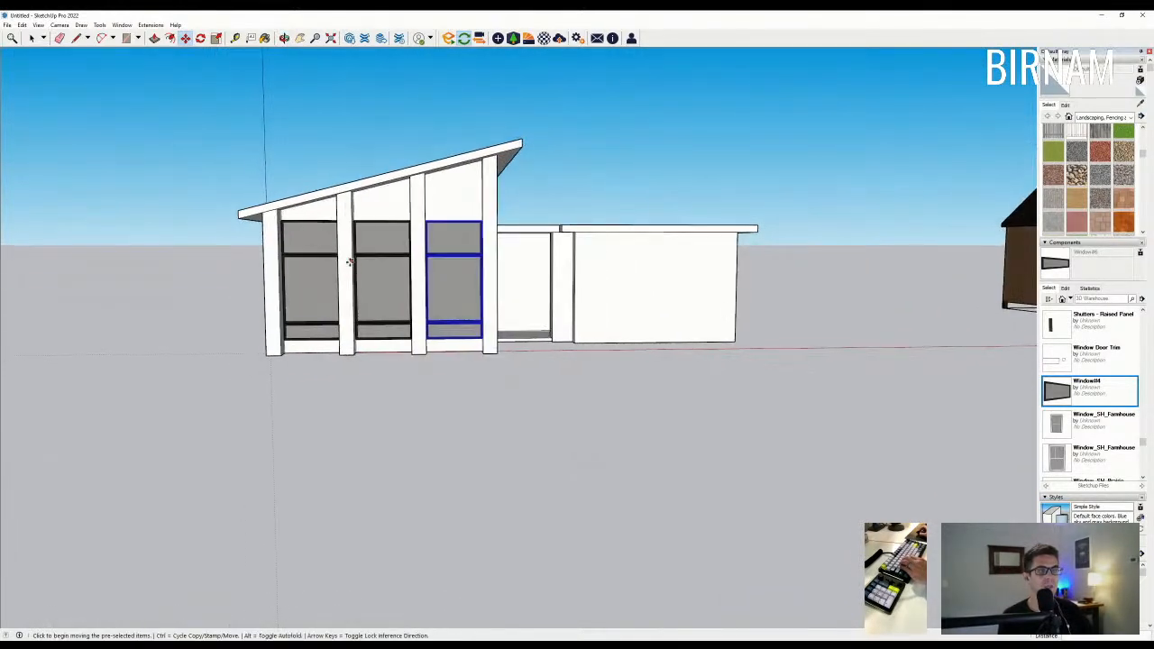
{"action": "scroll", "coordinate": [435, 286], "scroll_direction": "down", "scroll_amount": 2}
{"action": "middle_click_drag", "start_coordinate": [431, 256], "coordinate": [333, 304]}
Edit the left bay's top window and push its glass face out flush with the surrounding frame.
{"action": "scroll", "coordinate": [433, 285], "scroll_direction": "up", "scroll_amount": 4}
{"action": "scroll", "coordinate": [278, 294], "scroll_direction": "up", "scroll_amount": 1}
{"action": "scroll", "coordinate": [281, 293], "scroll_direction": "up", "scroll_amount": 2}
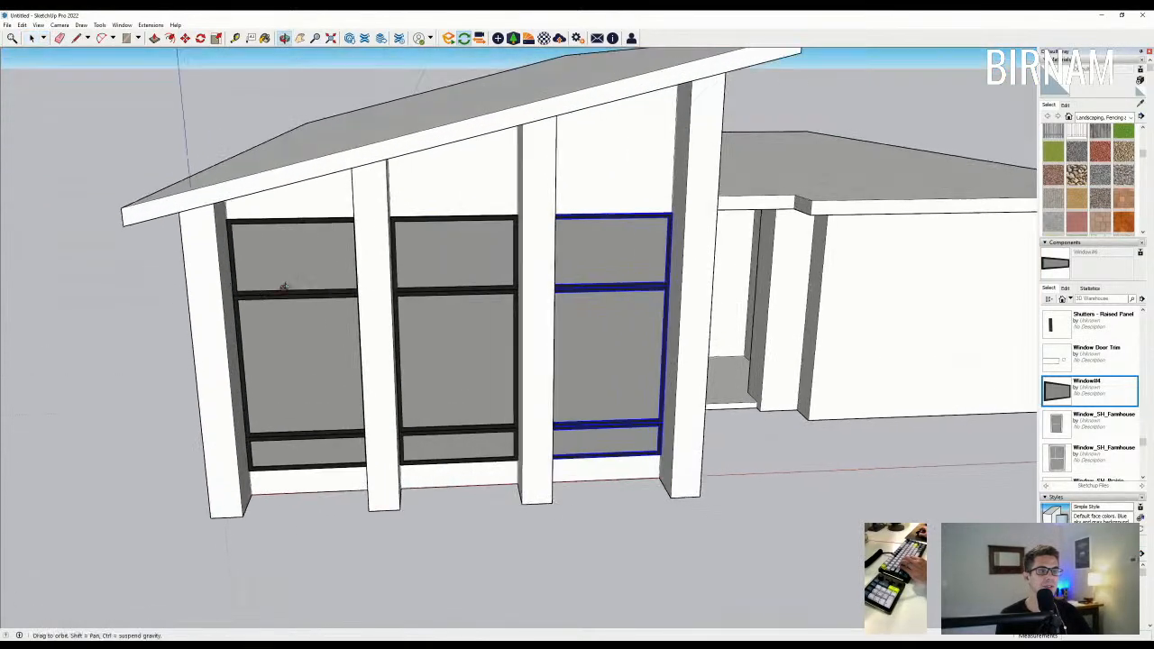
{"action": "scroll", "coordinate": [297, 276], "scroll_direction": "up", "scroll_amount": 5}
{"action": "middle_click_drag", "start_coordinate": [396, 354], "coordinate": [451, 289]}
{"action": "key", "text": "p"}
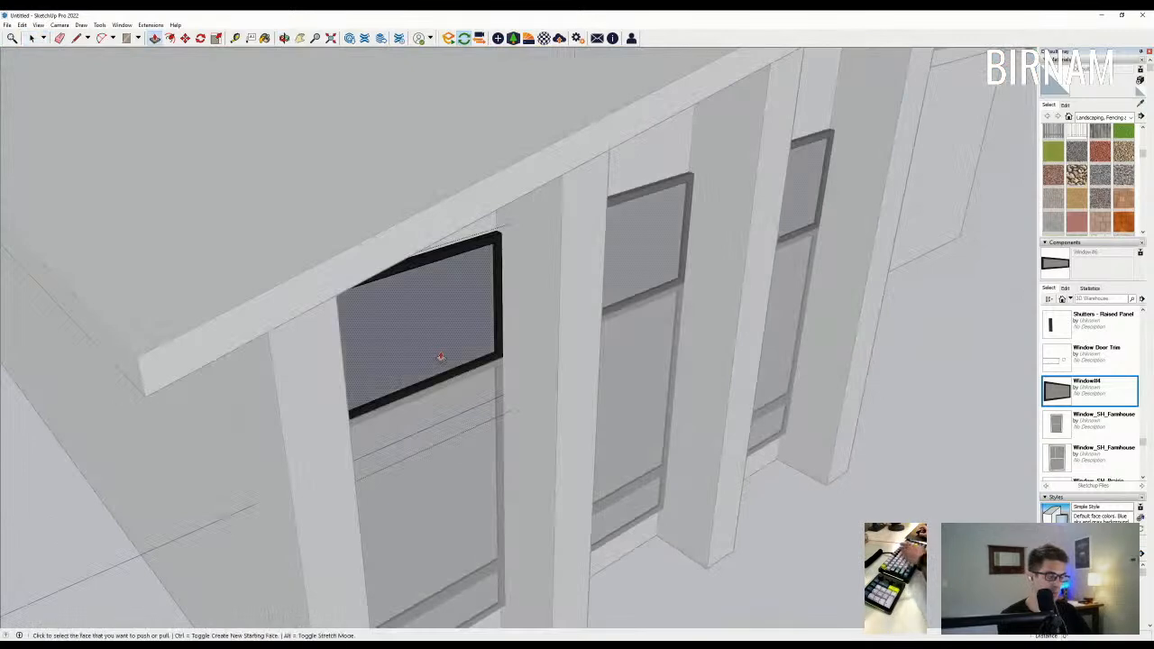
{"action": "left_click", "coordinate": [484, 247]}
Erase the inner frame edges of the top window, leaving a single plain face.
{"action": "key", "text": "e"}
{"action": "scroll", "coordinate": [499, 238], "scroll_direction": "up", "scroll_amount": 2}
{"action": "left_click", "coordinate": [501, 241]}
{"action": "middle_click_drag", "start_coordinate": [503, 245], "coordinate": [453, 203]}
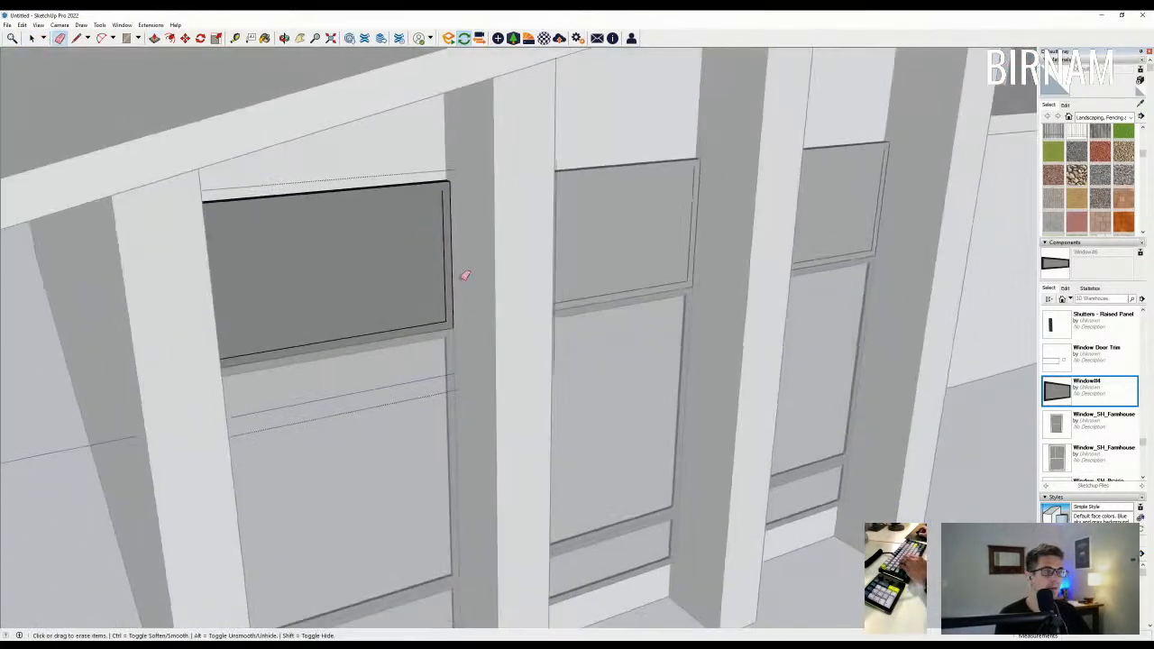
{"action": "middle_click_drag", "start_coordinate": [446, 319], "coordinate": [114, 52]}
Slope the top window's upper edge with the roof by moving its top-right corner edge up 12 inches.
{"action": "left_click", "coordinate": [30, 40]}
{"action": "middle_click_drag", "start_coordinate": [226, 153], "coordinate": [294, 197]}
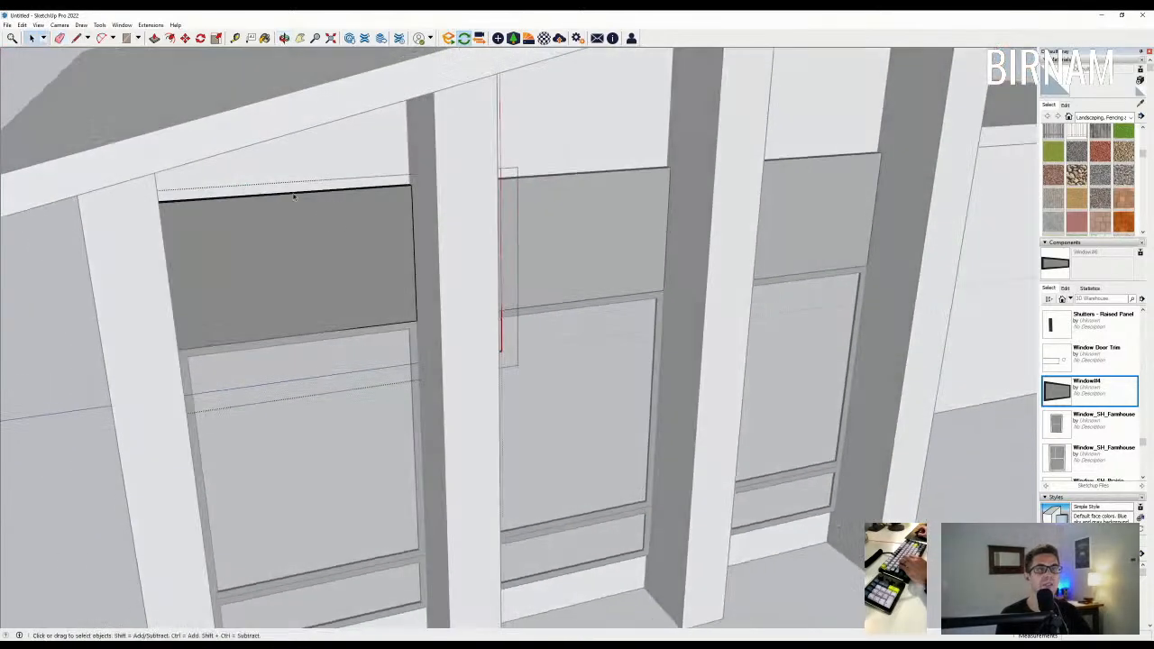
{"action": "middle_click_drag", "start_coordinate": [420, 169], "coordinate": [466, 237]}
{"action": "key", "text": "m"}
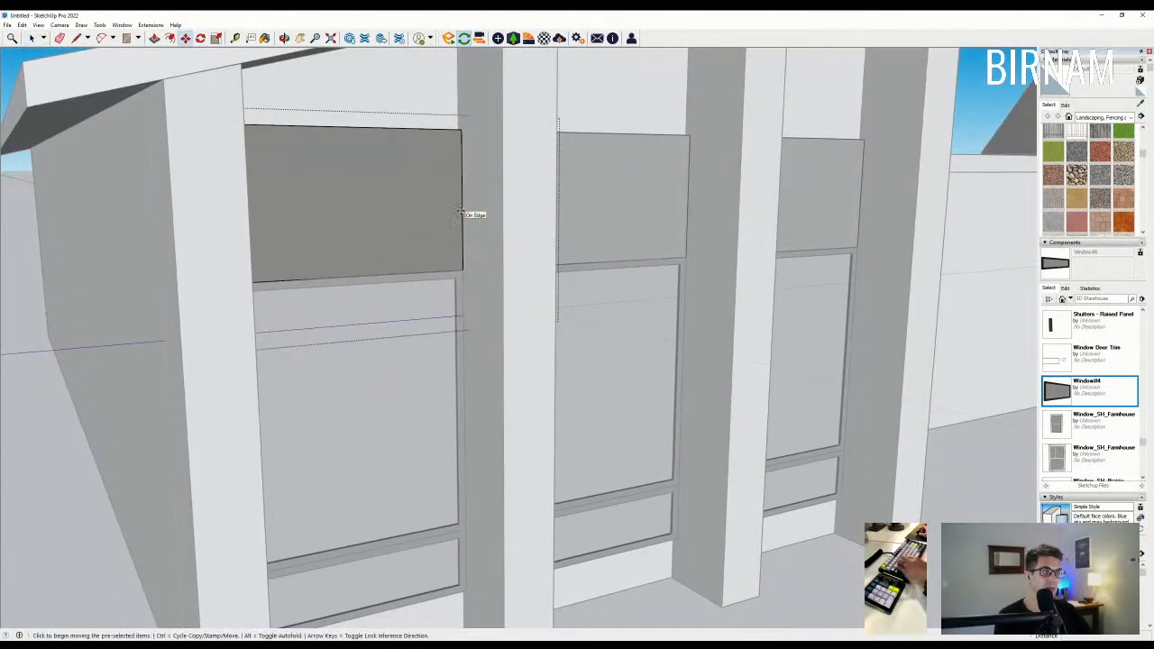
{"action": "left_click", "coordinate": [461, 211]}
{"action": "type", "text": "12"}
{"action": "key", "text": "Return"}
{"action": "middle_click_drag", "start_coordinate": [463, 186], "coordinate": [408, 161]}
{"action": "scroll", "coordinate": [407, 160], "scroll_direction": "down", "scroll_amount": 2}
{"action": "key", "text": "space"}
Offset the sloped window face inward by 2 inches to outline a new frame.
{"action": "left_click", "coordinate": [170, 41]}
{"action": "scroll", "coordinate": [293, 188], "scroll_direction": "up", "scroll_amount": 1}
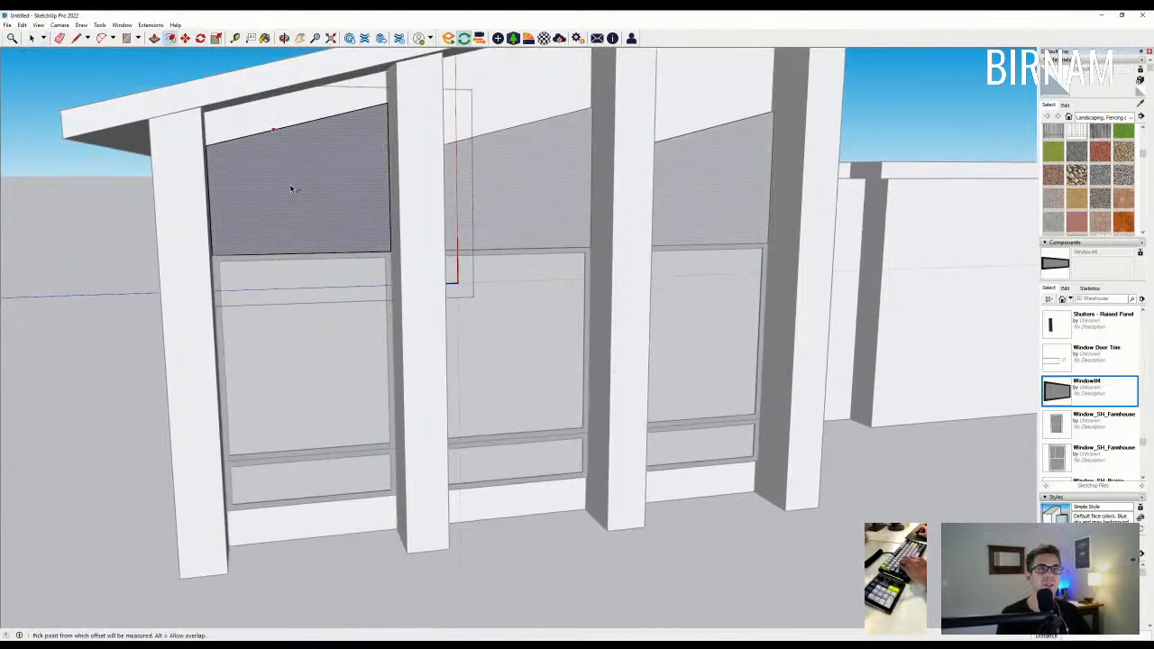
{"action": "left_click", "coordinate": [294, 188]}
{"action": "type", "text": "2"}
{"action": "key", "text": "Return"}
{"action": "scroll", "coordinate": [283, 188], "scroll_direction": "down", "scroll_amount": 1}
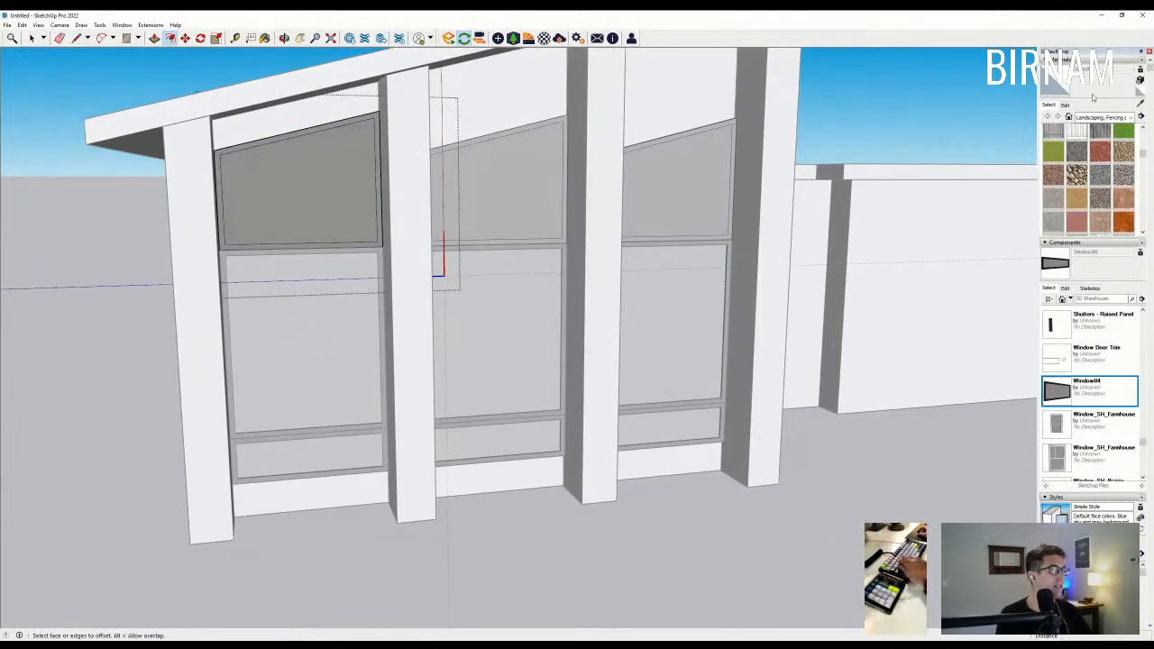
Paint the new frame border of the sloped window with the black frame material.
{"action": "scroll", "coordinate": [395, 313], "scroll_direction": "up", "scroll_amount": 2}
{"action": "left_click", "coordinate": [377, 213]}
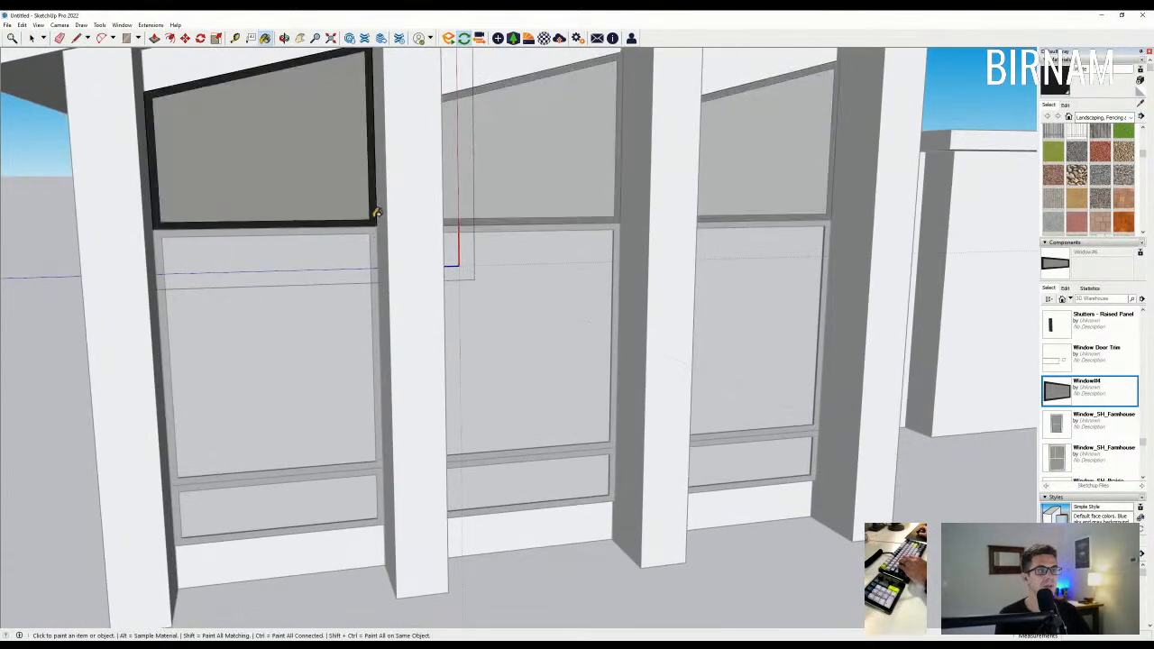
Push the sloped window's glass face back slightly so it sits recessed behind the frame.
{"action": "scroll", "coordinate": [180, 141], "scroll_direction": "down", "scroll_amount": 1}
{"action": "middle_click_drag", "start_coordinate": [109, 49], "coordinate": [245, 142]}
{"action": "key", "text": "p"}
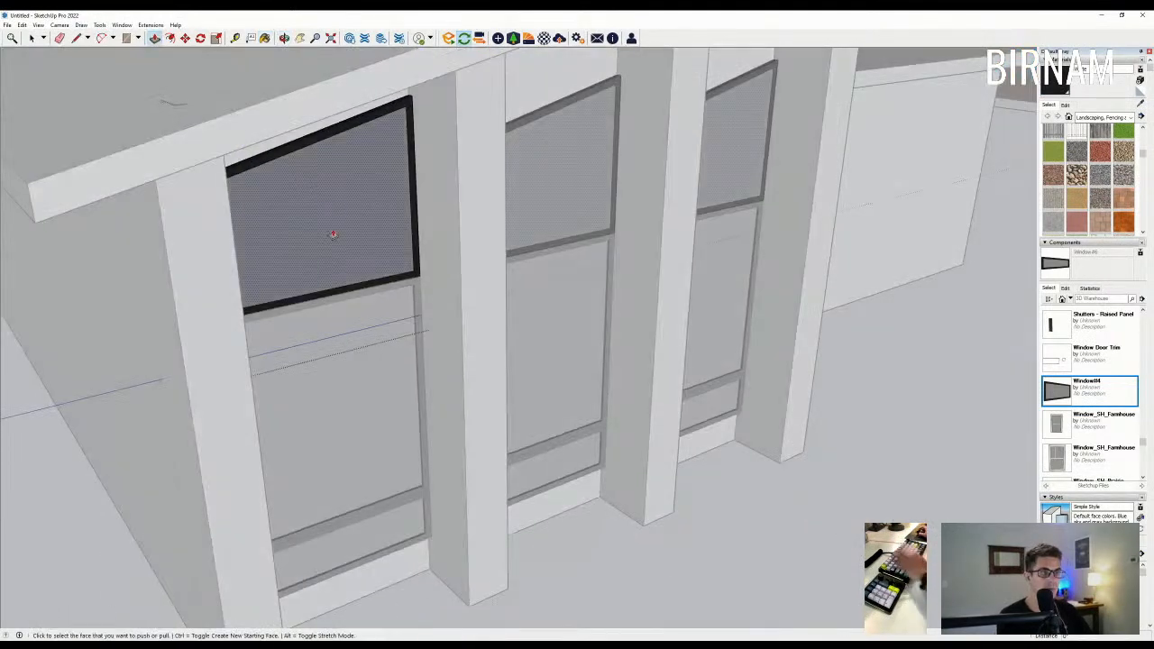
{"action": "left_click", "coordinate": [330, 221]}
{"action": "left_click", "coordinate": [330, 233]}
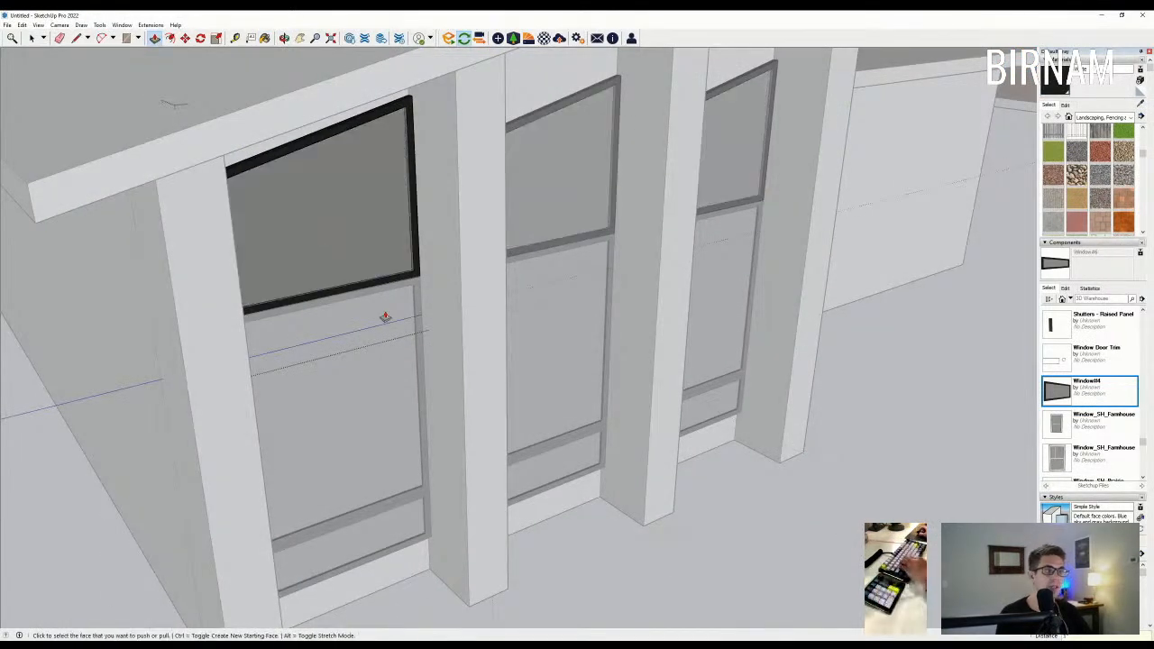
Paint the inner reveal faces around the sloped window's recessed glass with the black frame material.
{"action": "scroll", "coordinate": [460, 304], "scroll_direction": "up", "scroll_amount": 1}
{"action": "key", "text": "b"}
{"action": "scroll", "coordinate": [460, 304], "scroll_direction": "up", "scroll_amount": 4}
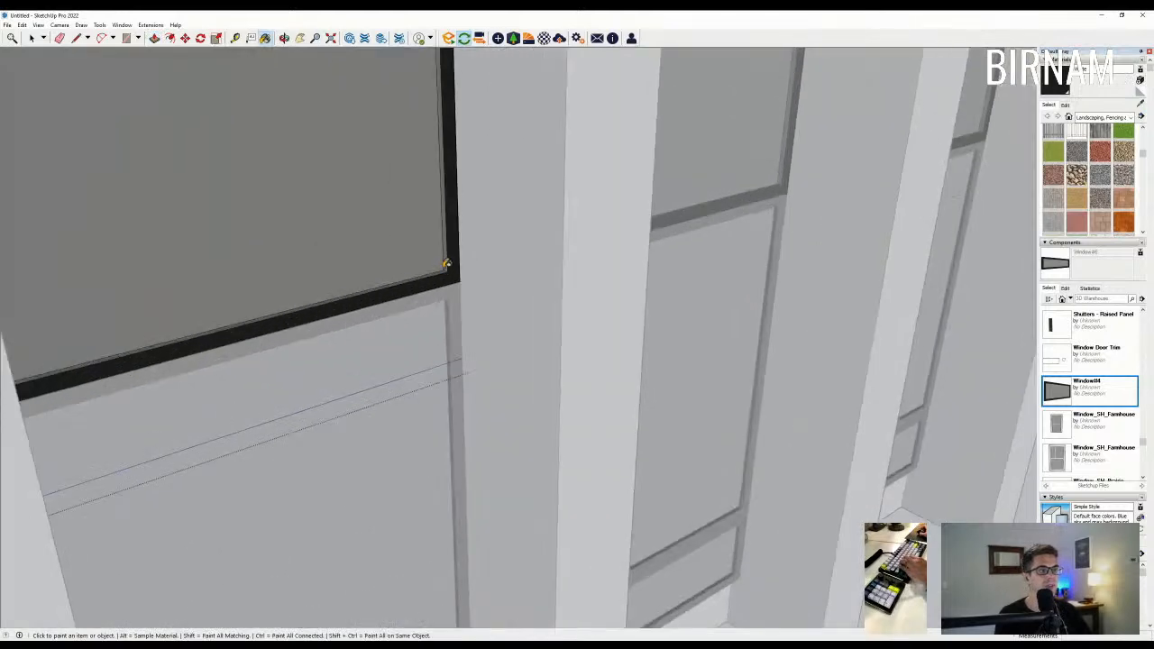
{"action": "scroll", "coordinate": [525, 323], "scroll_direction": "down", "scroll_amount": 3}
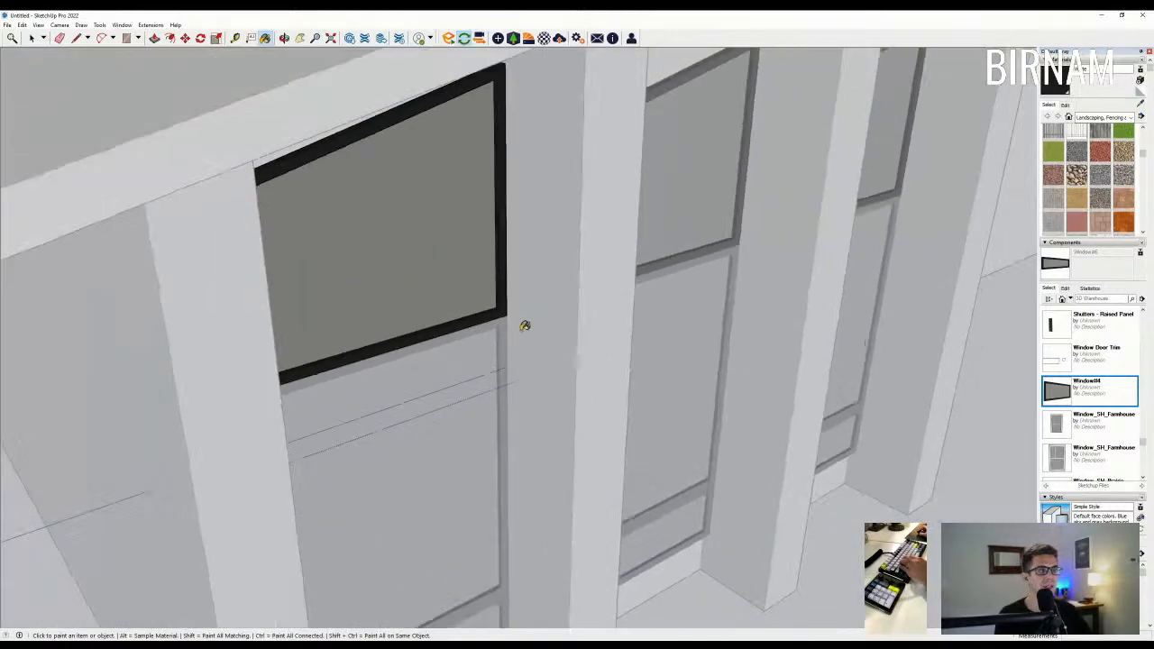
{"action": "middle_click_drag", "start_coordinate": [525, 324], "coordinate": [118, 263]}
{"action": "scroll", "coordinate": [131, 192], "scroll_direction": "up", "scroll_amount": 2}
{"action": "left_click", "coordinate": [127, 182]}
{"action": "scroll", "coordinate": [147, 237], "scroll_direction": "down", "scroll_amount": 2}
{"action": "scroll", "coordinate": [126, 148], "scroll_direction": "up", "scroll_amount": 3}
{"action": "middle_click_drag", "start_coordinate": [121, 153], "coordinate": [87, 108]}
{"action": "scroll", "coordinate": [142, 149], "scroll_direction": "up", "scroll_amount": 2}
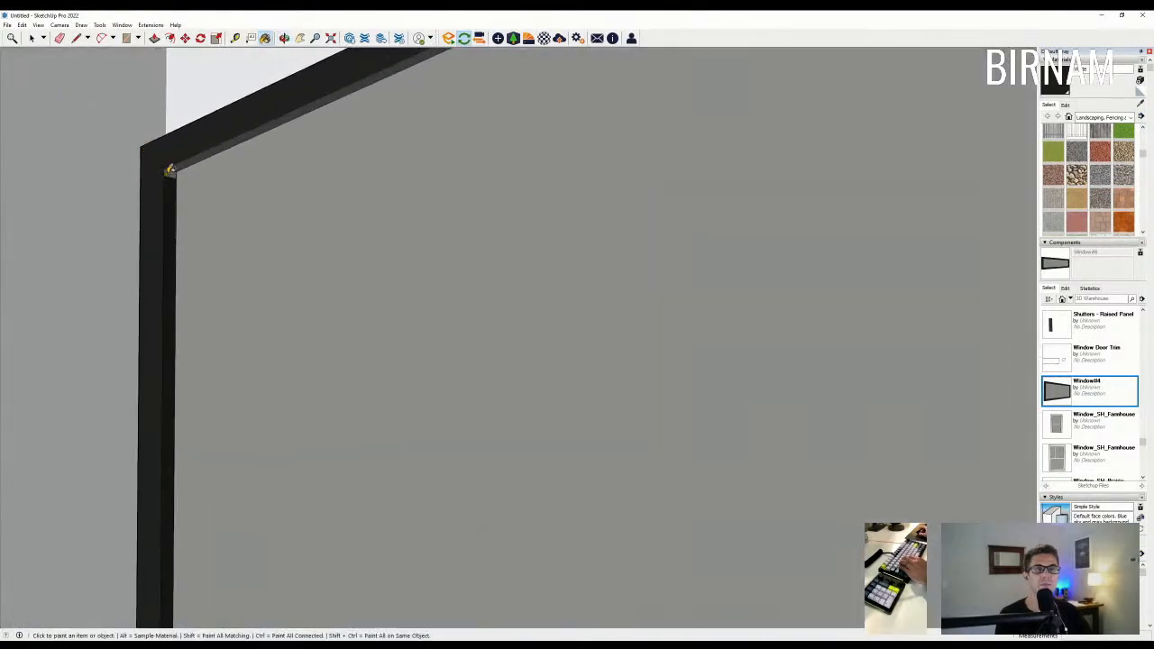
{"action": "left_click", "coordinate": [179, 164]}
{"action": "scroll", "coordinate": [174, 172], "scroll_direction": "down", "scroll_amount": 4}
{"action": "middle_click_drag", "start_coordinate": [180, 191], "coordinate": [598, 273]}
{"action": "middle_click_drag", "start_coordinate": [538, 160], "coordinate": [155, 150]}
{"action": "scroll", "coordinate": [521, 186], "scroll_direction": "down", "scroll_amount": 3}
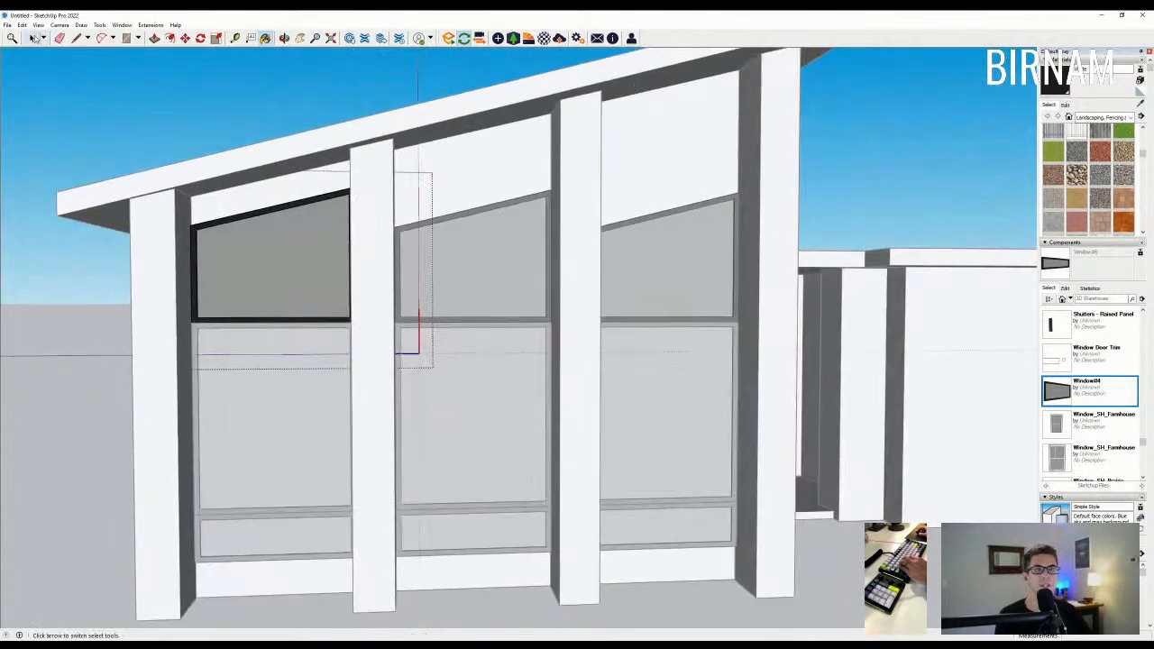
Lower the sloped upper edges of the top window component by 12 inches.
{"action": "left_click_drag", "start_coordinate": [467, 157], "coordinate": [467, 158]}
{"action": "scroll", "coordinate": [263, 255], "scroll_direction": "up", "scroll_amount": 1}
{"action": "key", "text": "m"}
{"action": "left_click", "coordinate": [319, 259]}
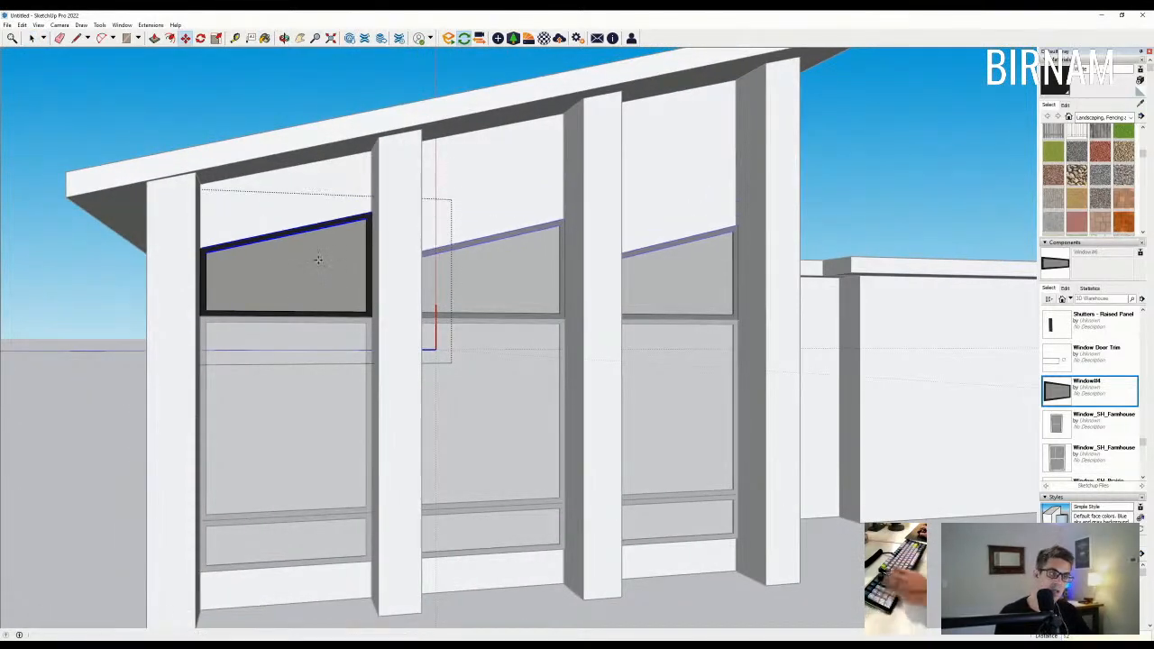
{"action": "middle_click_drag", "start_coordinate": [319, 260], "coordinate": [248, 230]}
{"action": "scroll", "coordinate": [248, 230], "scroll_direction": "down", "scroll_amount": 2}
{"action": "key", "text": "space"}
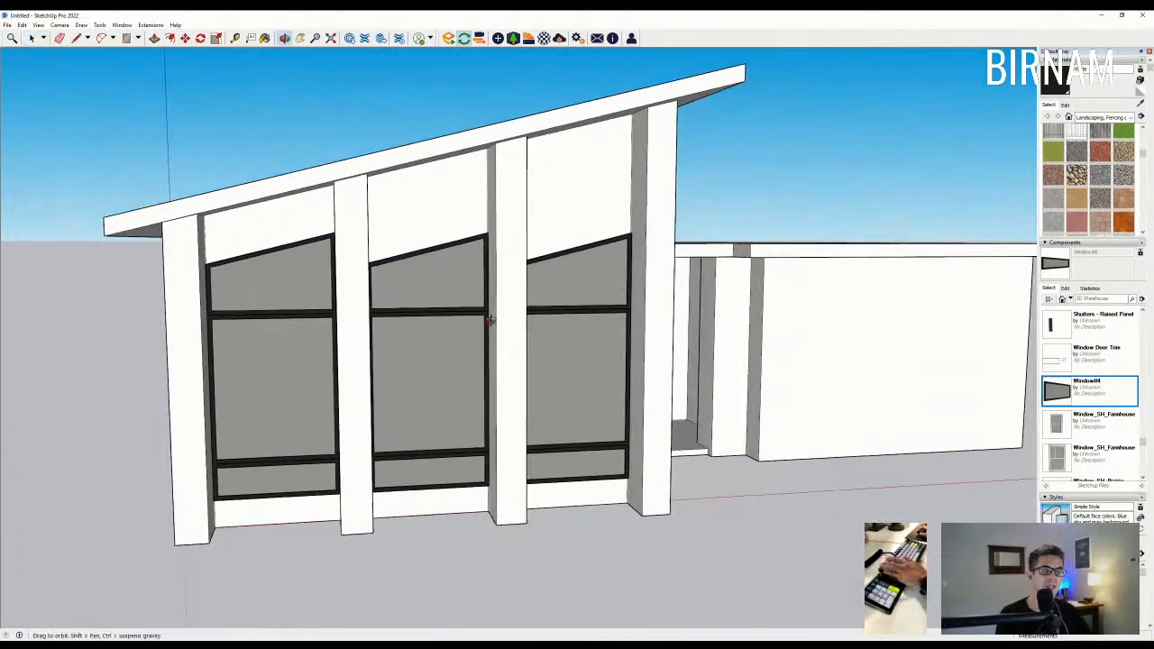
Make the middle bay's top window unique and raise its sloped upper edge closer to the roof.
{"action": "middle_click_drag", "start_coordinate": [497, 325], "coordinate": [392, 283]}
{"action": "left_click", "coordinate": [392, 283]}
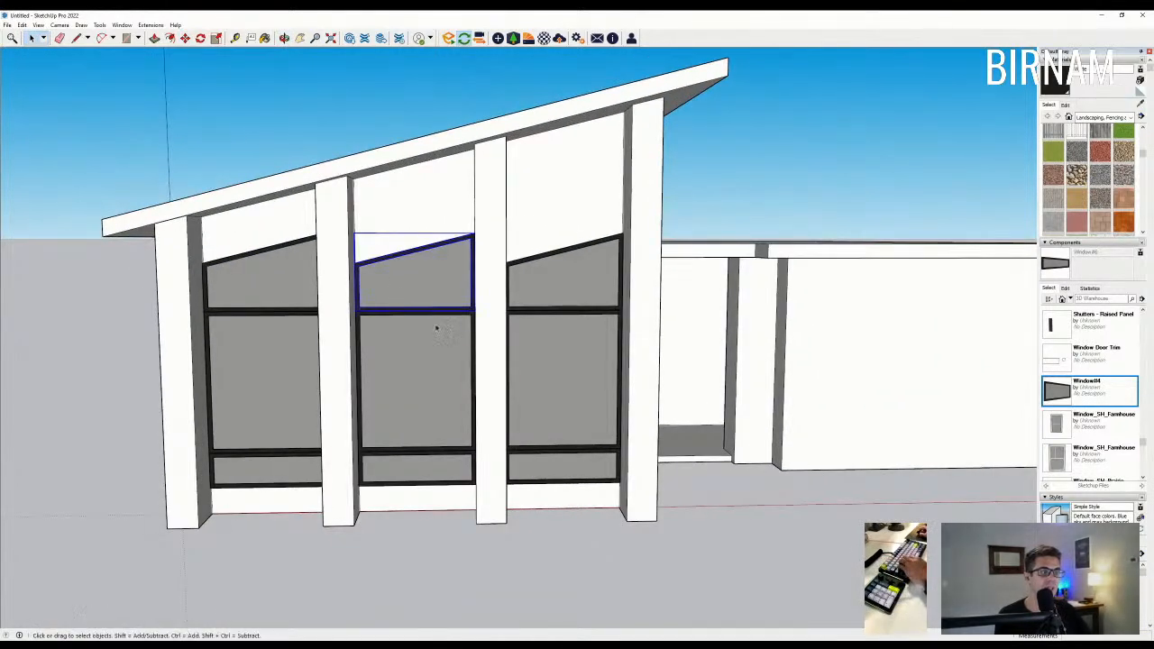
{"action": "double_click", "coordinate": [403, 290]}
{"action": "key", "text": "m"}
{"action": "left_click", "coordinate": [431, 265]}
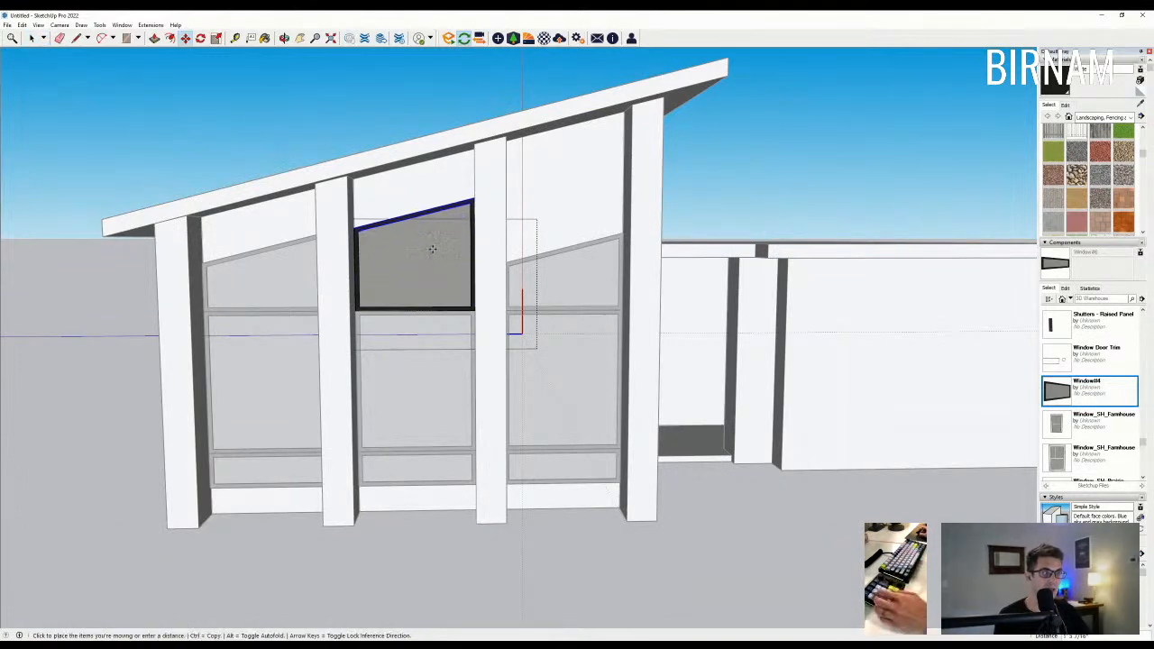
{"action": "key", "text": "Return"}
{"action": "middle_click_drag", "start_coordinate": [433, 250], "coordinate": [410, 282]}
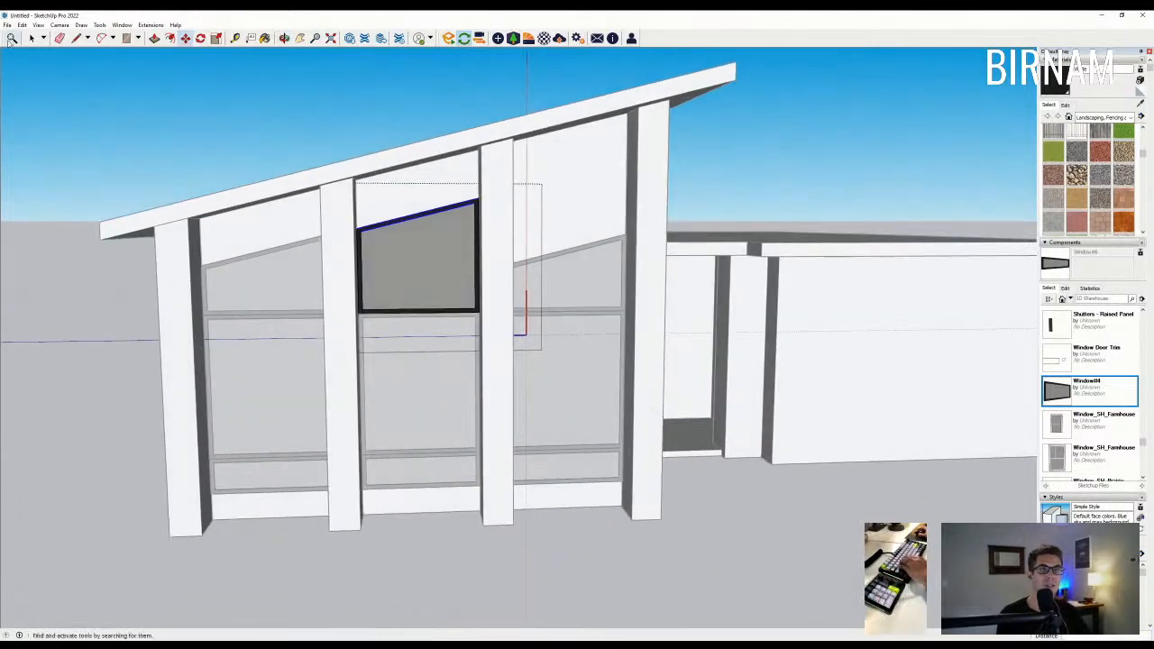
{"action": "left_click", "coordinate": [34, 39]}
{"action": "left_click", "coordinate": [402, 200]}
Make the tallest bay's top window unique and raise its sloped upper edge by 36 inches.
{"action": "middle_click_drag", "start_coordinate": [485, 243], "coordinate": [445, 236]}
{"action": "double_click", "coordinate": [550, 274]}
{"action": "left_click", "coordinate": [563, 204]}
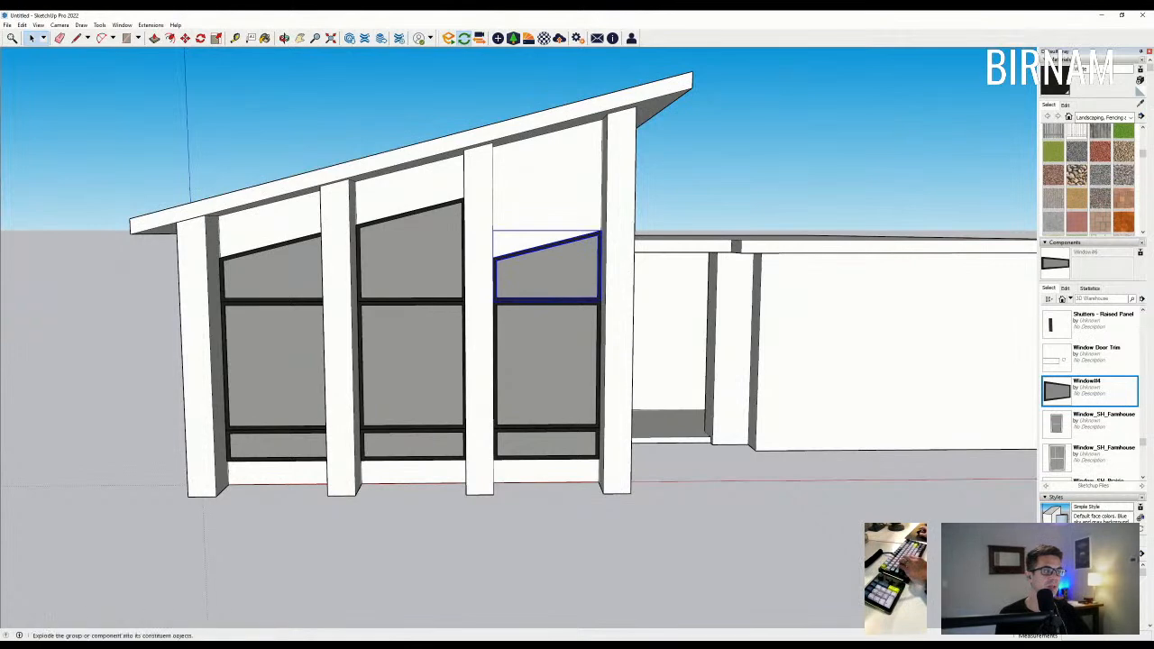
{"action": "double_click", "coordinate": [529, 275]}
{"action": "key", "text": "m"}
{"action": "left_click", "coordinate": [569, 192]}
{"action": "type", "text": "36"}
{"action": "key", "text": "Return"}
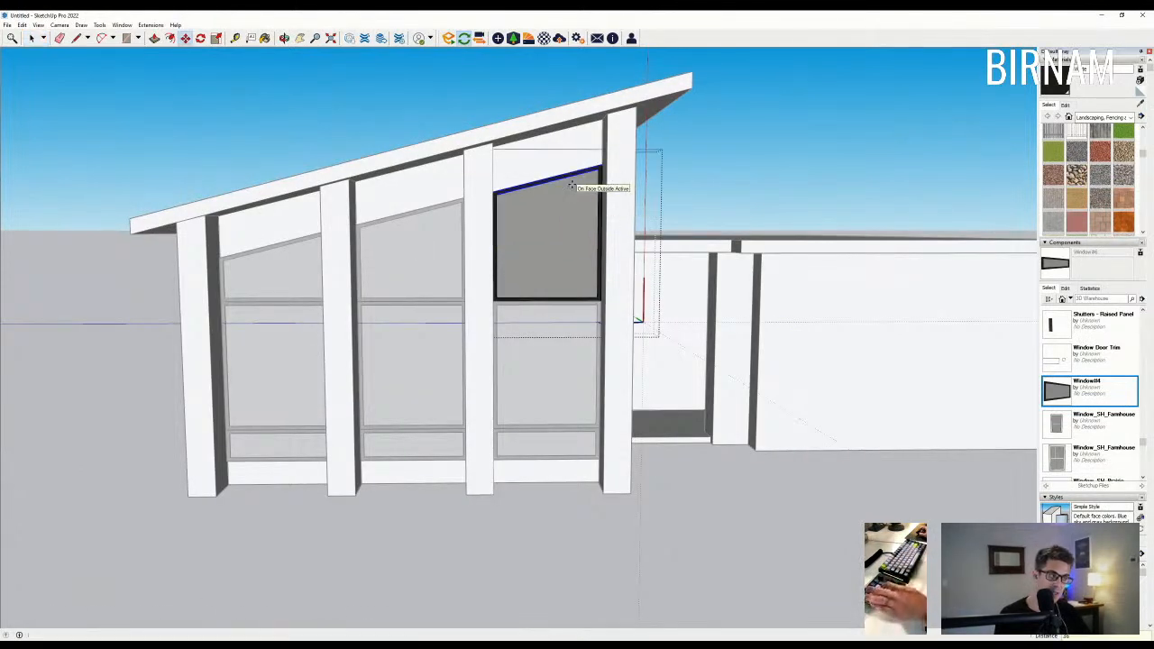
{"action": "middle_click_drag", "start_coordinate": [570, 185], "coordinate": [373, 129]}
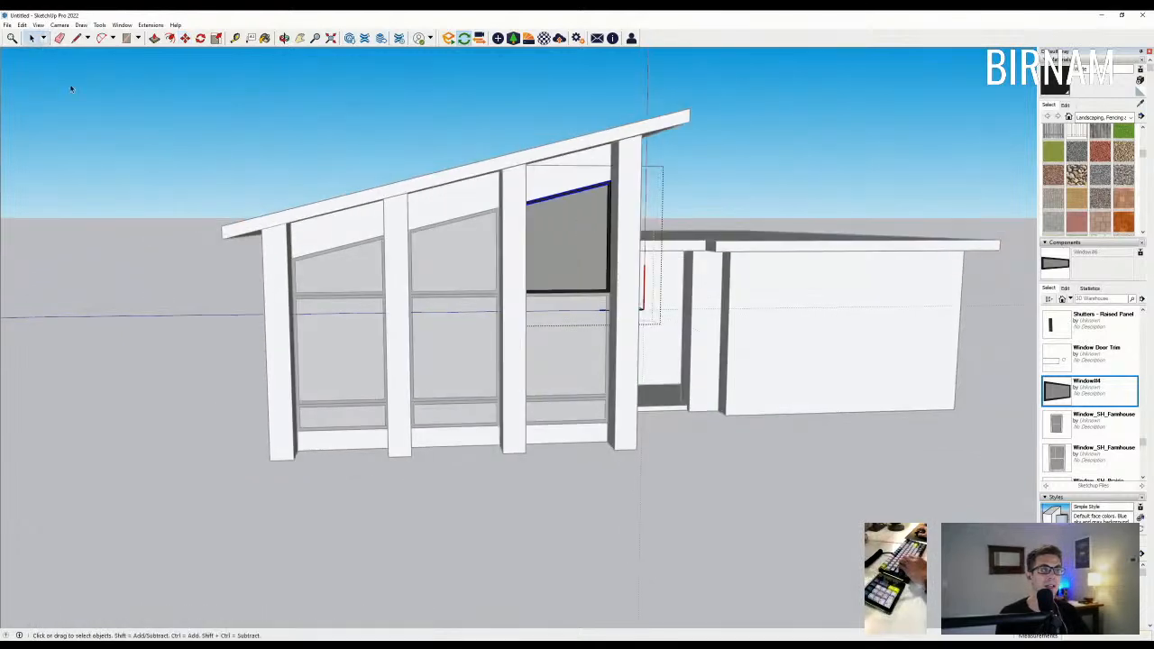
{"action": "left_click", "coordinate": [71, 89]}
Inspect the resized windows and the gaps between them and the shed roof from several angles.
{"action": "middle_click_drag", "start_coordinate": [286, 191], "coordinate": [296, 178]}
{"action": "scroll", "coordinate": [296, 178], "scroll_direction": "down", "scroll_amount": 3}
{"action": "middle_click_drag", "start_coordinate": [561, 299], "coordinate": [614, 290]}
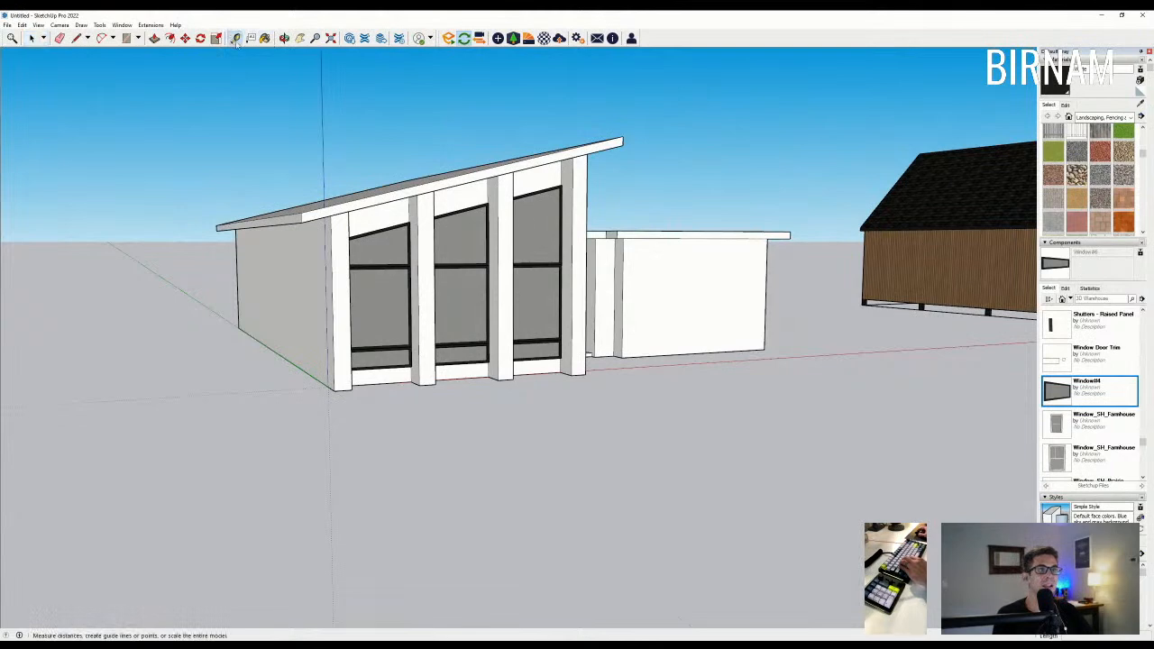
{"action": "left_click", "coordinate": [235, 38]}
{"action": "scroll", "coordinate": [566, 164], "scroll_direction": "up", "scroll_amount": 5}
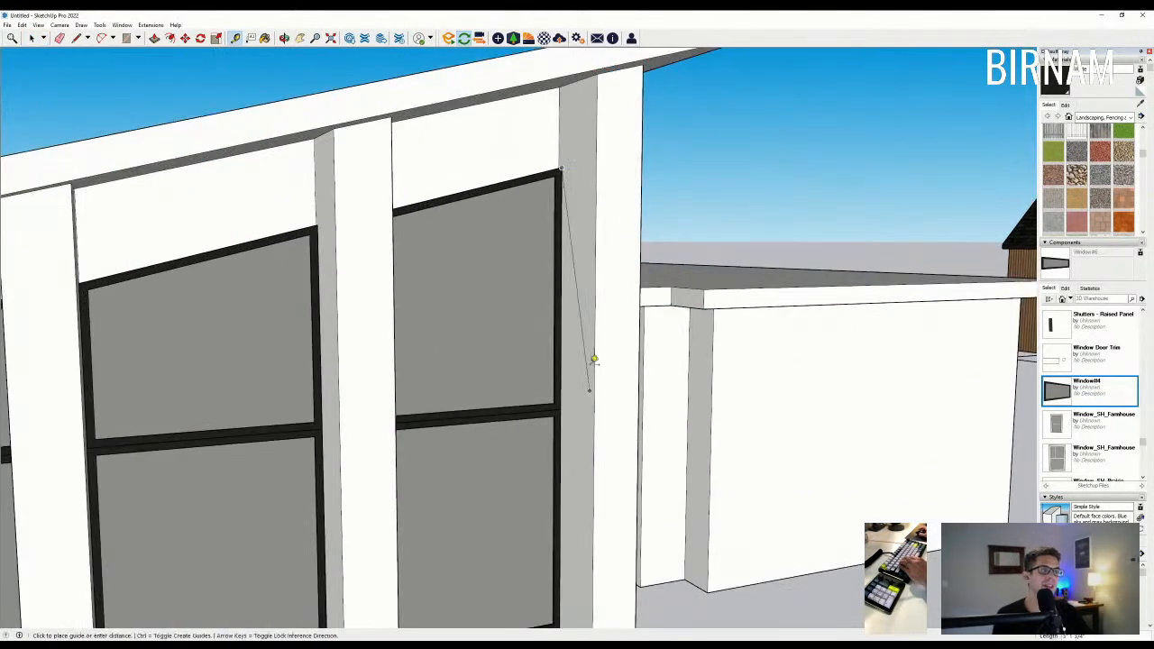
{"action": "key", "text": "Escape"}
{"action": "middle_click_drag", "start_coordinate": [584, 301], "coordinate": [435, 394]}
{"action": "scroll", "coordinate": [435, 394], "scroll_direction": "down", "scroll_amount": 1}
{"action": "scroll", "coordinate": [382, 377], "scroll_direction": "down", "scroll_amount": 5}
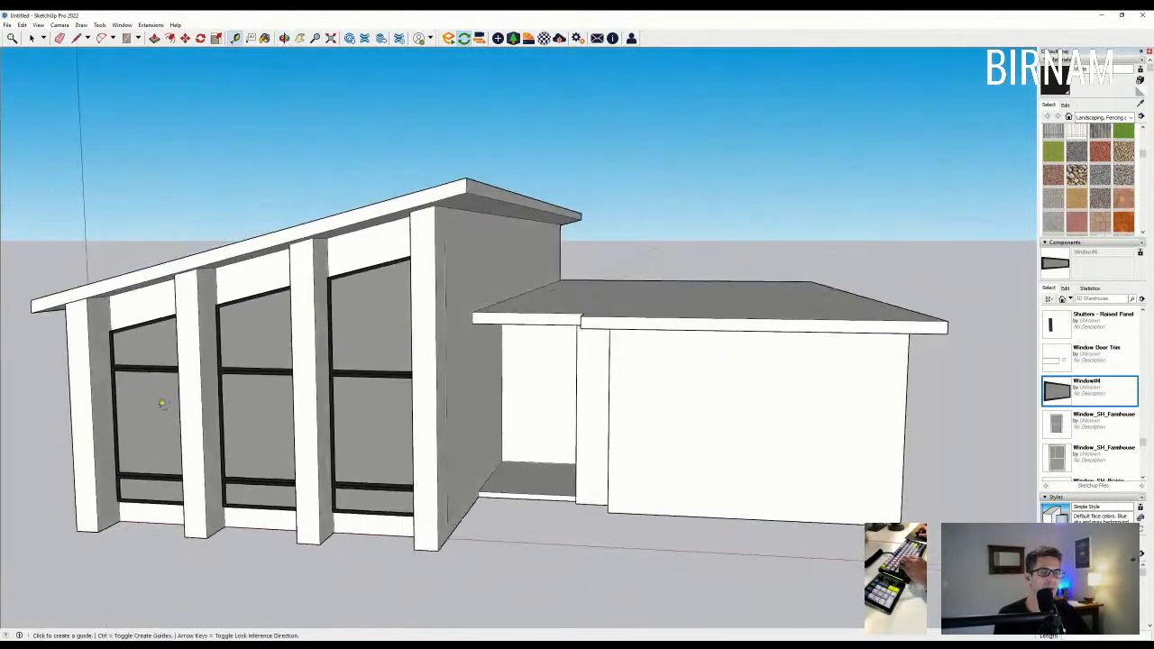
{"action": "middle_click_drag", "start_coordinate": [177, 391], "coordinate": [513, 405]}
{"action": "scroll", "coordinate": [587, 279], "scroll_direction": "up", "scroll_amount": 3}
{"action": "scroll", "coordinate": [613, 316], "scroll_direction": "up", "scroll_amount": 3}
{"action": "middle_click_drag", "start_coordinate": [690, 280], "coordinate": [643, 379]}
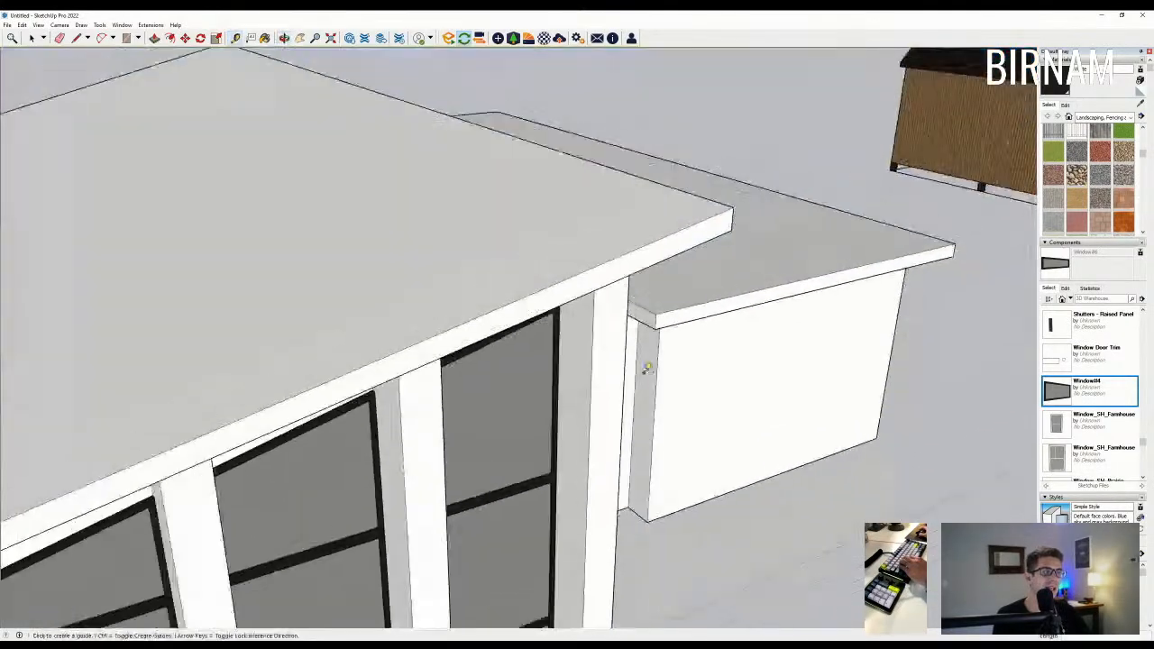
{"action": "scroll", "coordinate": [556, 319], "scroll_direction": "up", "scroll_amount": 3}
{"action": "mouse_move", "coordinate": [557, 319]}
{"action": "middle_mouse_down"}
{"action": "mouse_move", "coordinate": [556, 268]}
{"action": "mouse_move", "coordinate": [546, 313]}
{"action": "middle_mouse_up"}
{"action": "scroll", "coordinate": [556, 269], "scroll_direction": "down", "scroll_amount": 2}
{"action": "scroll", "coordinate": [545, 313], "scroll_direction": "down", "scroll_amount": 6}
{"action": "middle_click_drag", "start_coordinate": [649, 400], "coordinate": [563, 302]}
{"action": "middle_click_drag", "start_coordinate": [585, 438], "coordinate": [428, 414]}
{"action": "scroll", "coordinate": [427, 424], "scroll_direction": "up", "scroll_amount": 3}
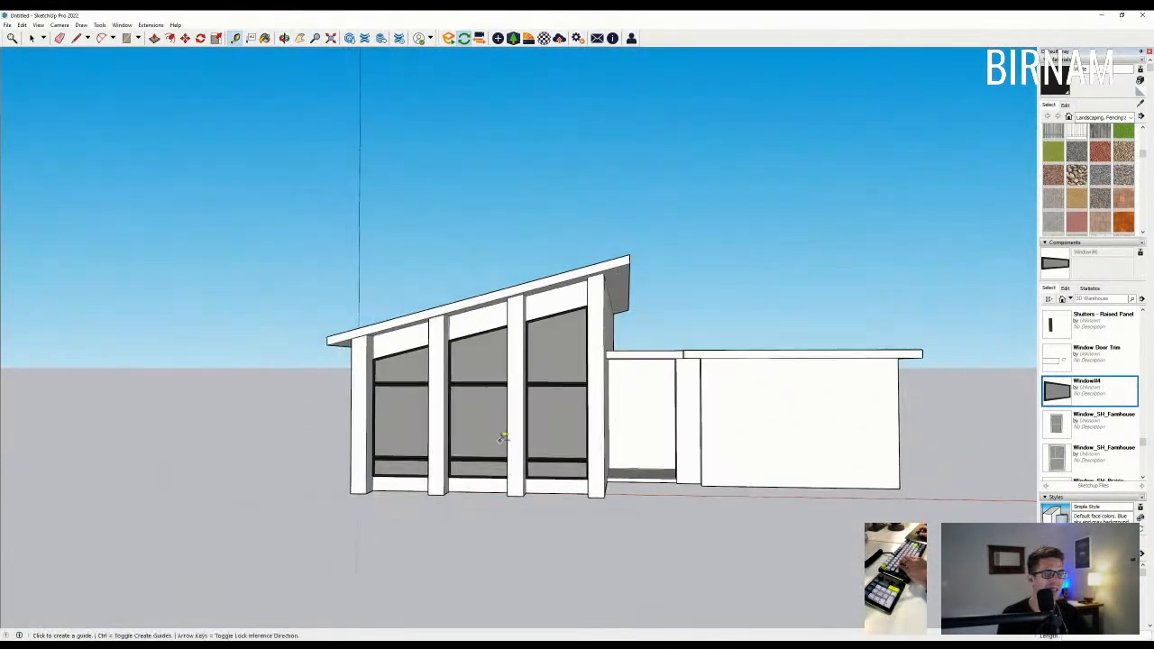
{"action": "middle_click_drag", "start_coordinate": [469, 462], "coordinate": [508, 463]}
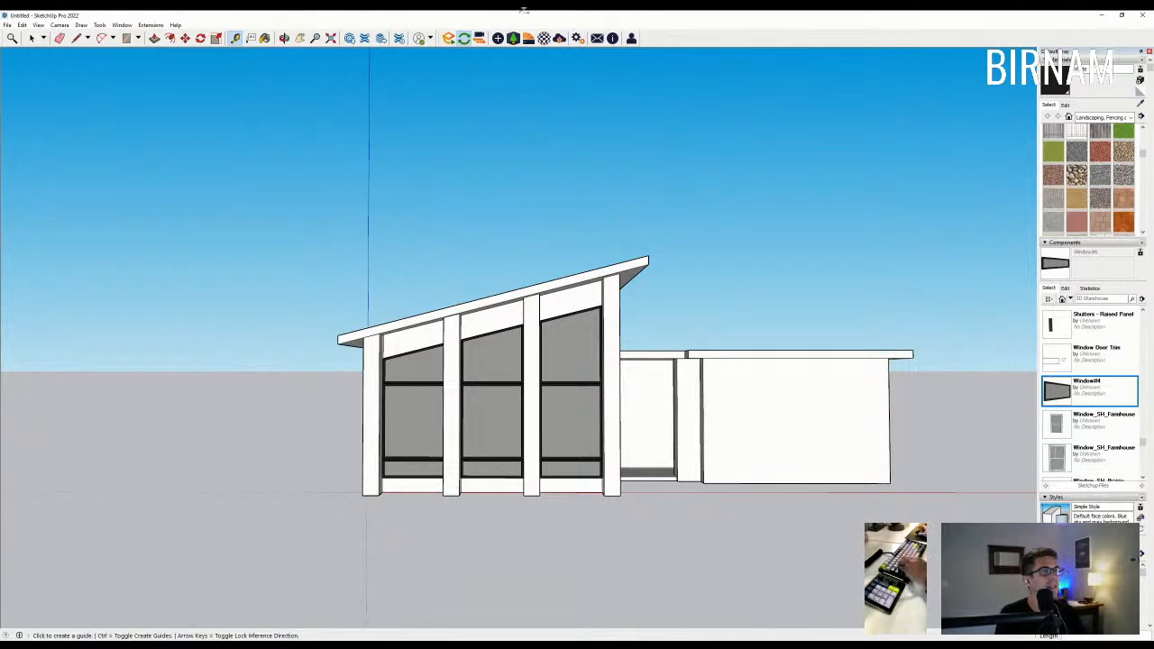
{"action": "mouse_move", "coordinate": [716, 273]}
{"action": "middle_mouse_down"}
{"action": "mouse_move", "coordinate": [503, 402]}
{"action": "mouse_move", "coordinate": [534, 417]}
{"action": "mouse_move", "coordinate": [518, 459]}
{"action": "middle_mouse_up"}
{"action": "key", "text": "l"}
{"action": "key", "text": "Escape"}
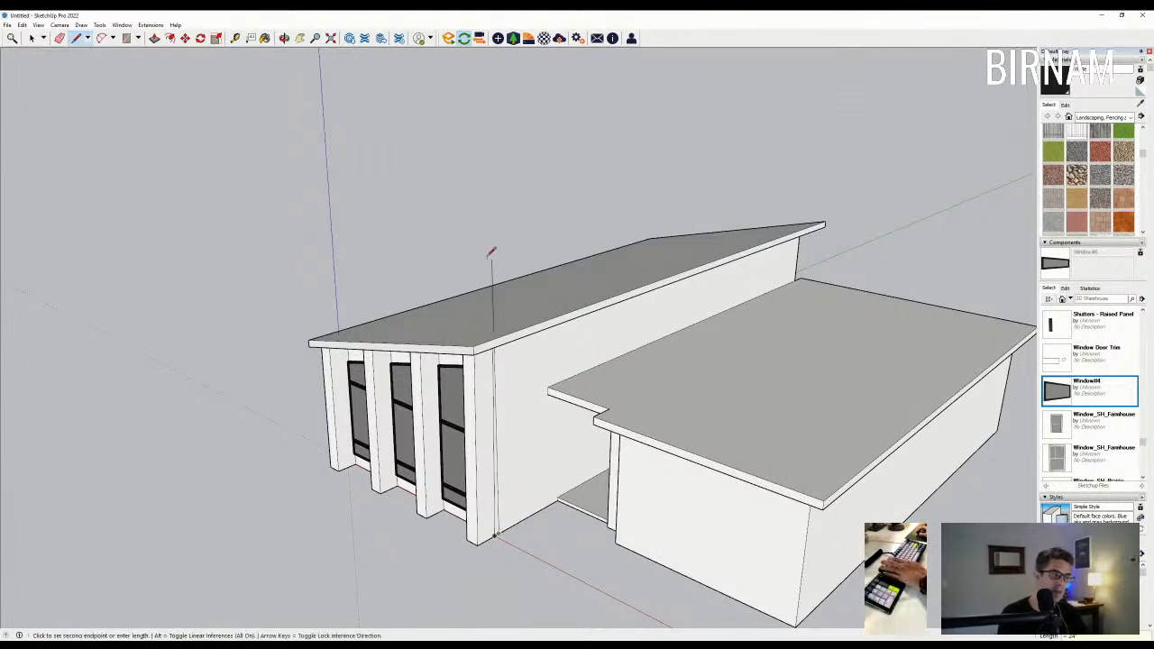
{"action": "key", "text": "e"}
{"action": "scroll", "coordinate": [614, 337], "scroll_direction": "down", "scroll_amount": 1}
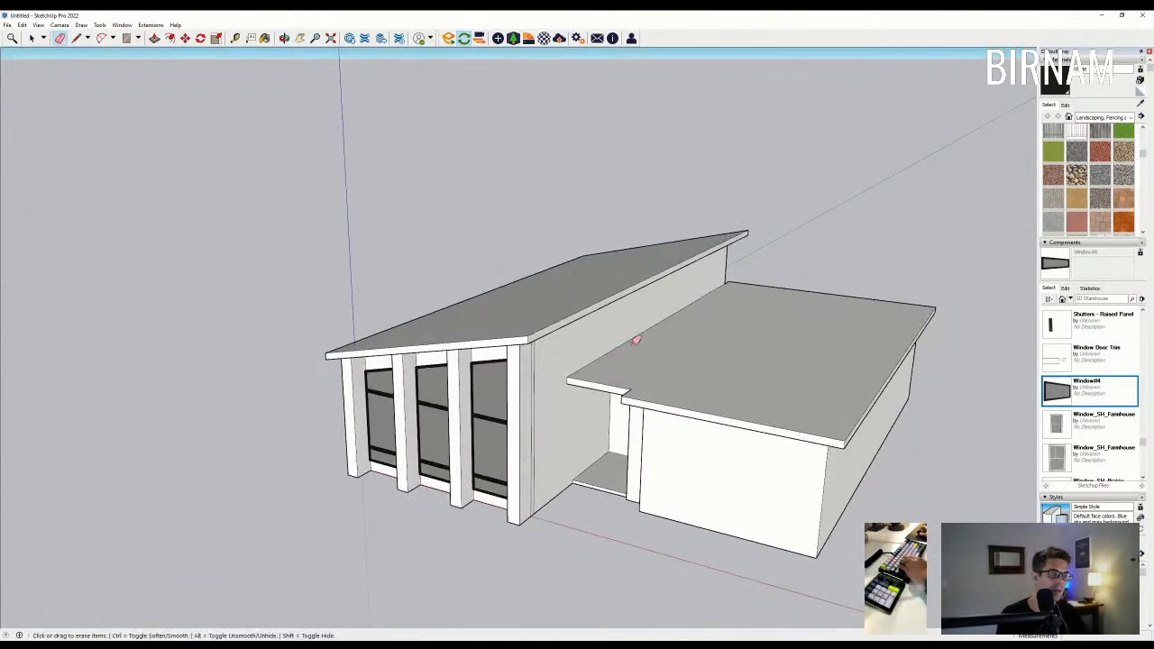
{"action": "scroll", "coordinate": [584, 454], "scroll_direction": "up", "scroll_amount": 2}
Paint the wall strips above and below the windows in all three bays with the black material.
{"action": "mouse_move", "coordinate": [575, 350]}
{"action": "middle_mouse_down"}
{"action": "mouse_move", "coordinate": [577, 330]}
{"action": "mouse_move", "coordinate": [541, 358]}
{"action": "mouse_move", "coordinate": [778, 421]}
{"action": "mouse_move", "coordinate": [571, 438]}
{"action": "mouse_move", "coordinate": [598, 417]}
{"action": "mouse_move", "coordinate": [586, 451]}
{"action": "mouse_move", "coordinate": [525, 479]}
{"action": "mouse_move", "coordinate": [577, 477]}
{"action": "mouse_move", "coordinate": [546, 473]}
{"action": "middle_mouse_up"}
{"action": "key", "text": "b"}
{"action": "left_click", "coordinate": [548, 247]}
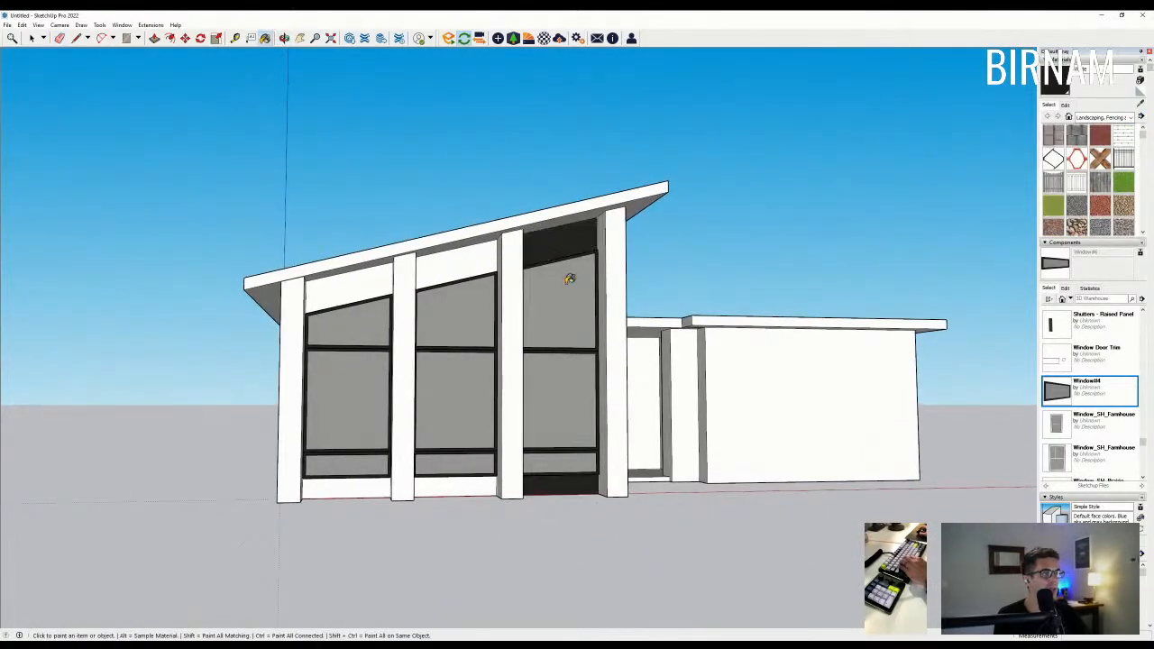
{"action": "left_click", "coordinate": [458, 257]}
{"action": "left_click", "coordinate": [366, 277]}
{"action": "mouse_move", "coordinate": [561, 407]}
{"action": "middle_mouse_down"}
{"action": "mouse_move", "coordinate": [539, 479]}
{"action": "mouse_move", "coordinate": [474, 449]}
{"action": "mouse_move", "coordinate": [405, 533]}
{"action": "middle_mouse_up"}
Draw a horizontal line across the black wall strips below the windows in all three bays.
{"action": "scroll", "coordinate": [405, 533], "scroll_direction": "up", "scroll_amount": 6}
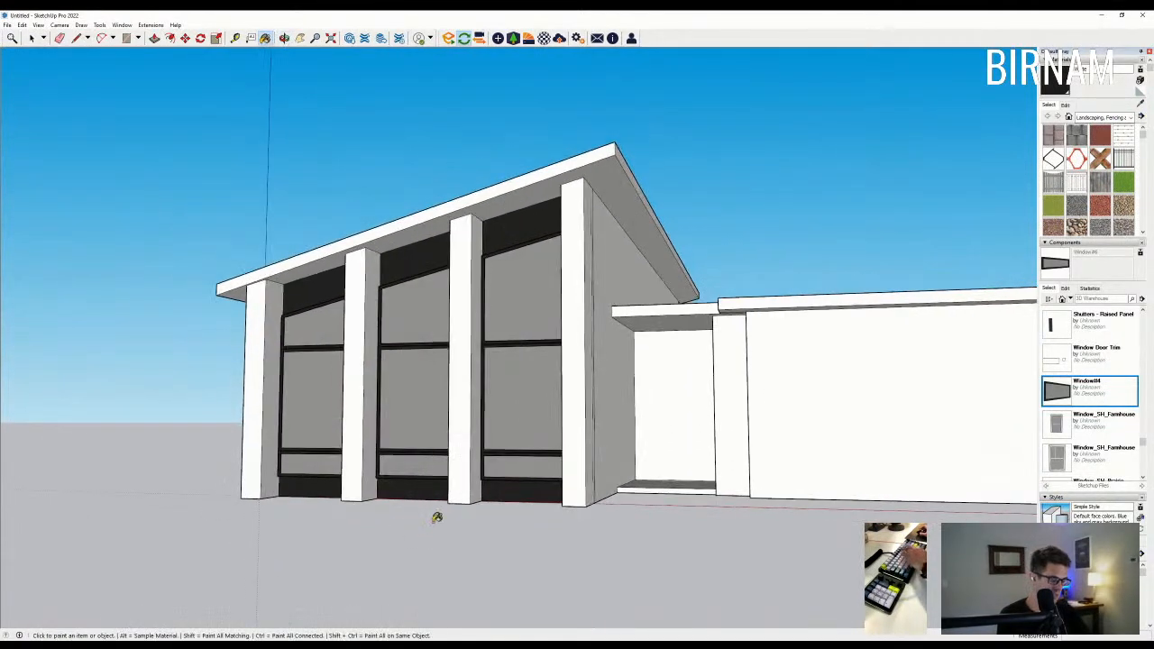
{"action": "key", "text": "l"}
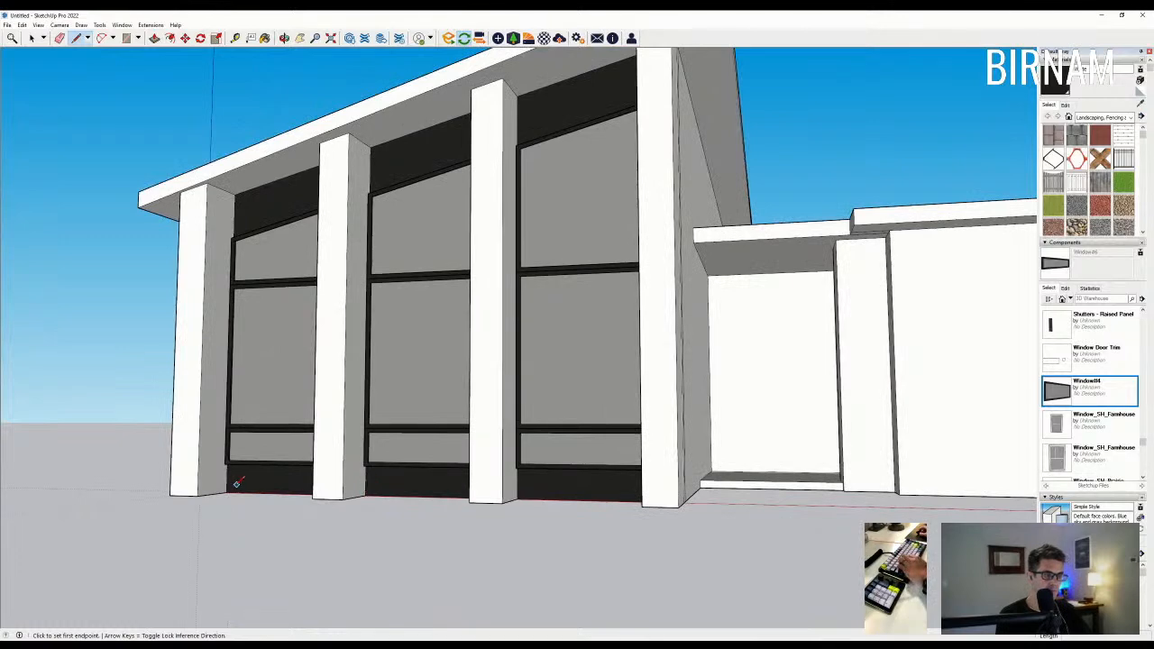
{"action": "middle_click_drag", "start_coordinate": [674, 484], "coordinate": [773, 505]}
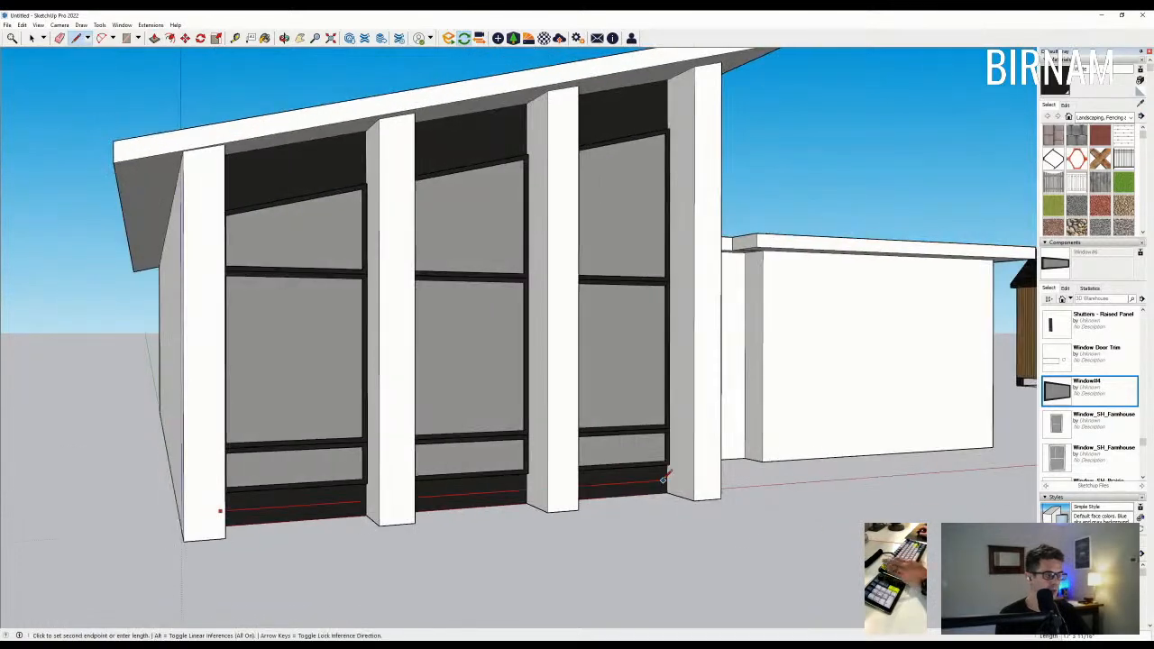
{"action": "middle_click_drag", "start_coordinate": [669, 475], "coordinate": [690, 539]}
Pull the lower part of the black base strip slightly outward in each of the three bays.
{"action": "key", "text": "p"}
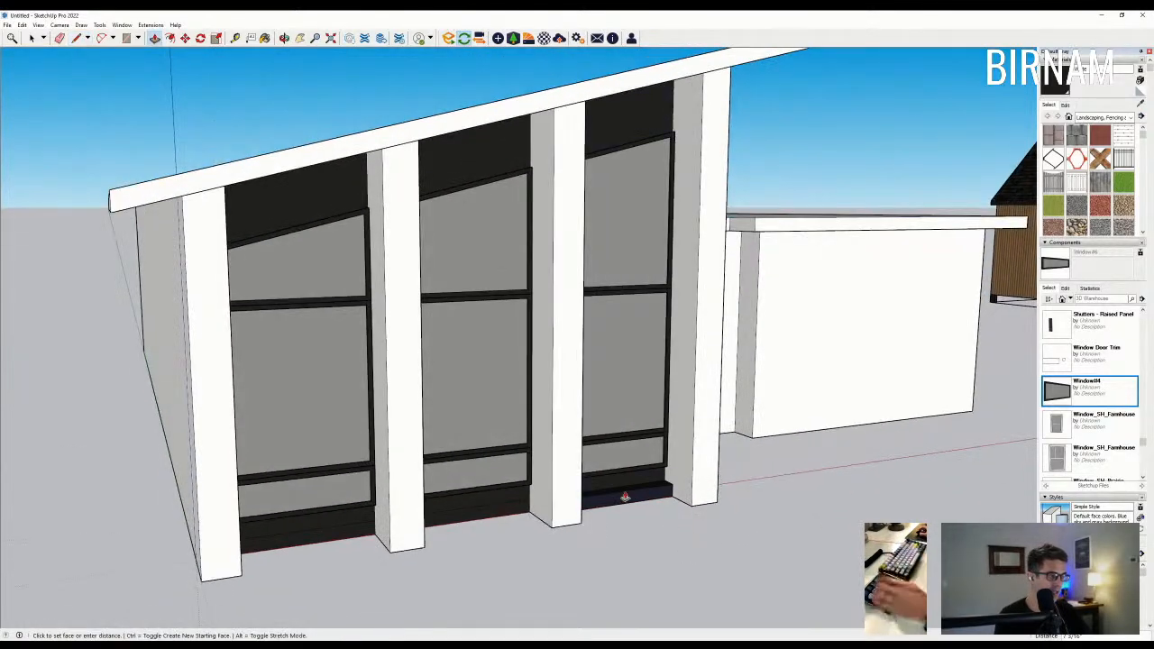
{"action": "left_click", "coordinate": [631, 505]}
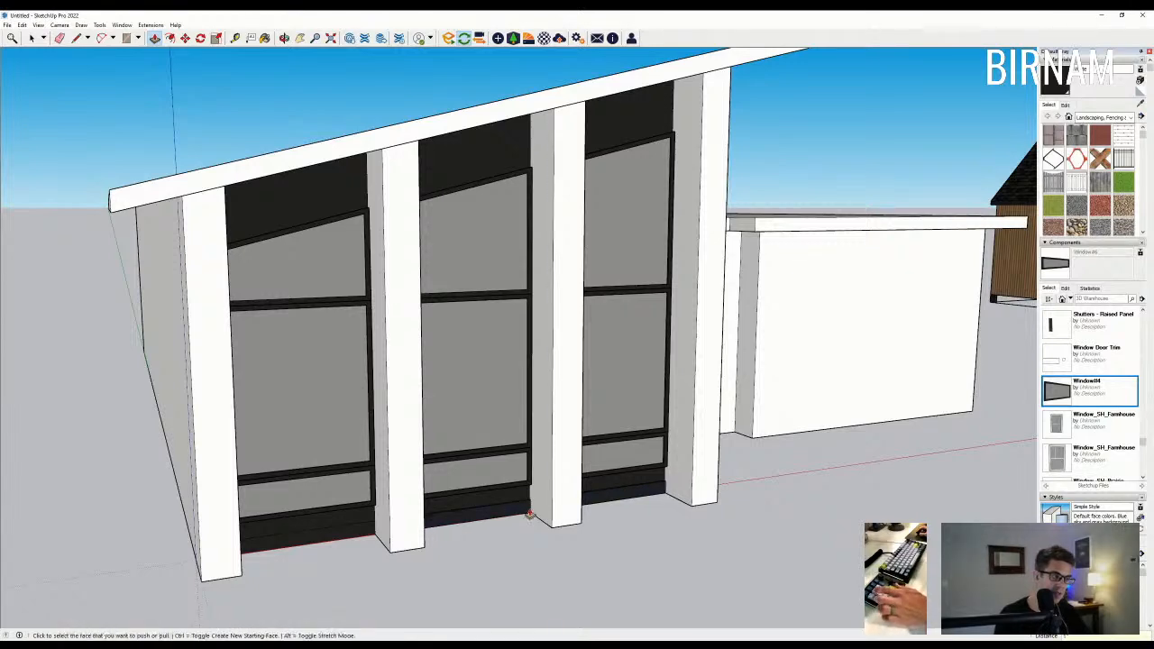
{"action": "double_click", "coordinate": [336, 539]}
{"action": "middle_click_drag", "start_coordinate": [338, 544], "coordinate": [286, 374]}
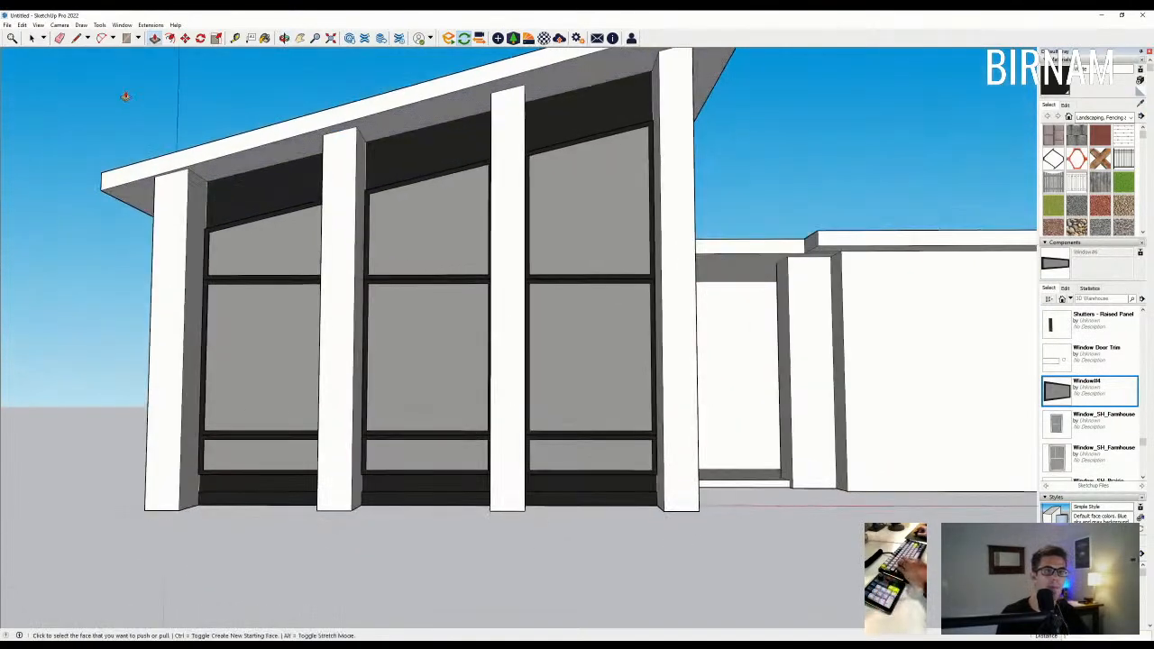
Try to copy the roof's front fascia face onto the facade, and delete the copy.
{"action": "left_click", "coordinate": [30, 40]}
{"action": "scroll", "coordinate": [143, 143], "scroll_direction": "up", "scroll_amount": 1}
{"action": "left_click", "coordinate": [175, 178]}
{"action": "middle_click_drag", "start_coordinate": [177, 188], "coordinate": [152, 190]}
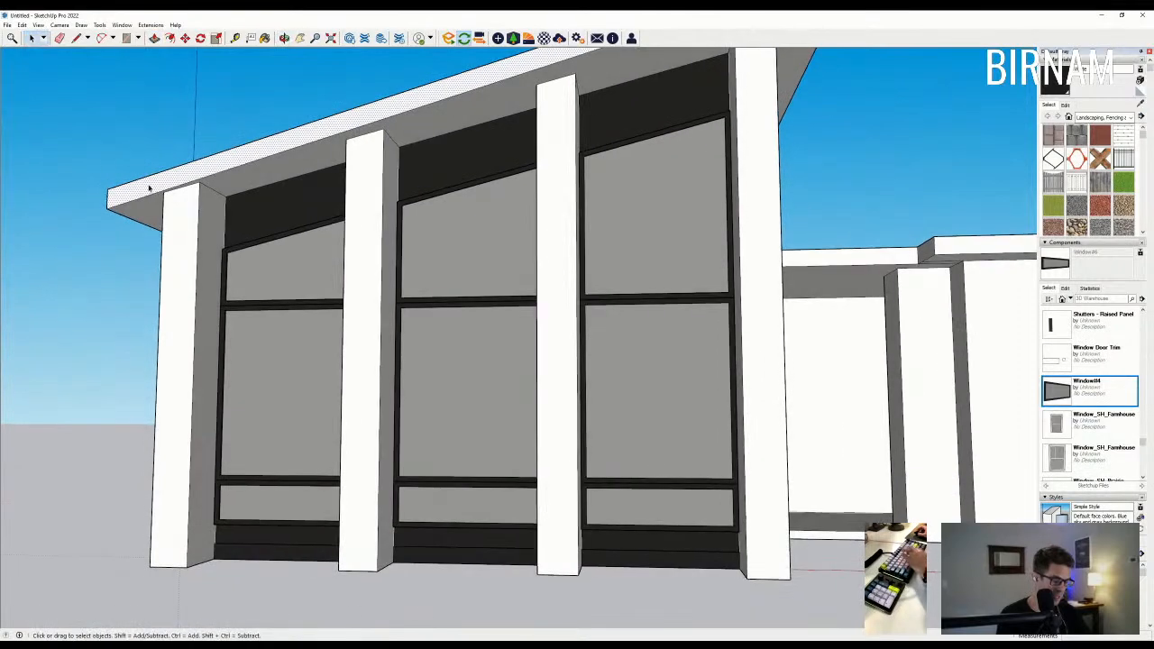
{"action": "key", "text": "m"}
{"action": "key", "text": "ctrl"}
{"action": "left_click", "coordinate": [108, 187]}
{"action": "scroll", "coordinate": [244, 200], "scroll_direction": "up", "scroll_amount": 1}
{"action": "left_click", "coordinate": [215, 192]}
{"action": "mouse_move", "coordinate": [347, 189]}
{"action": "middle_mouse_down"}
{"action": "mouse_move", "coordinate": [255, 233]}
{"action": "mouse_move", "coordinate": [244, 162]}
{"action": "mouse_move", "coordinate": [205, 164]}
{"action": "mouse_move", "coordinate": [433, 317]}
{"action": "middle_mouse_up"}
{"action": "scroll", "coordinate": [254, 233], "scroll_direction": "up", "scroll_amount": 3}
{"action": "scroll", "coordinate": [435, 317], "scroll_direction": "down", "scroll_amount": 1}
{"action": "key", "text": "Delete"}
{"action": "middle_click_drag", "start_coordinate": [510, 333], "coordinate": [577, 388]}
{"action": "scroll", "coordinate": [449, 331], "scroll_direction": "down", "scroll_amount": 2}
{"action": "middle_click_drag", "start_coordinate": [515, 321], "coordinate": [653, 251]}
{"action": "middle_click_drag", "start_coordinate": [283, 285], "coordinate": [275, 274]}
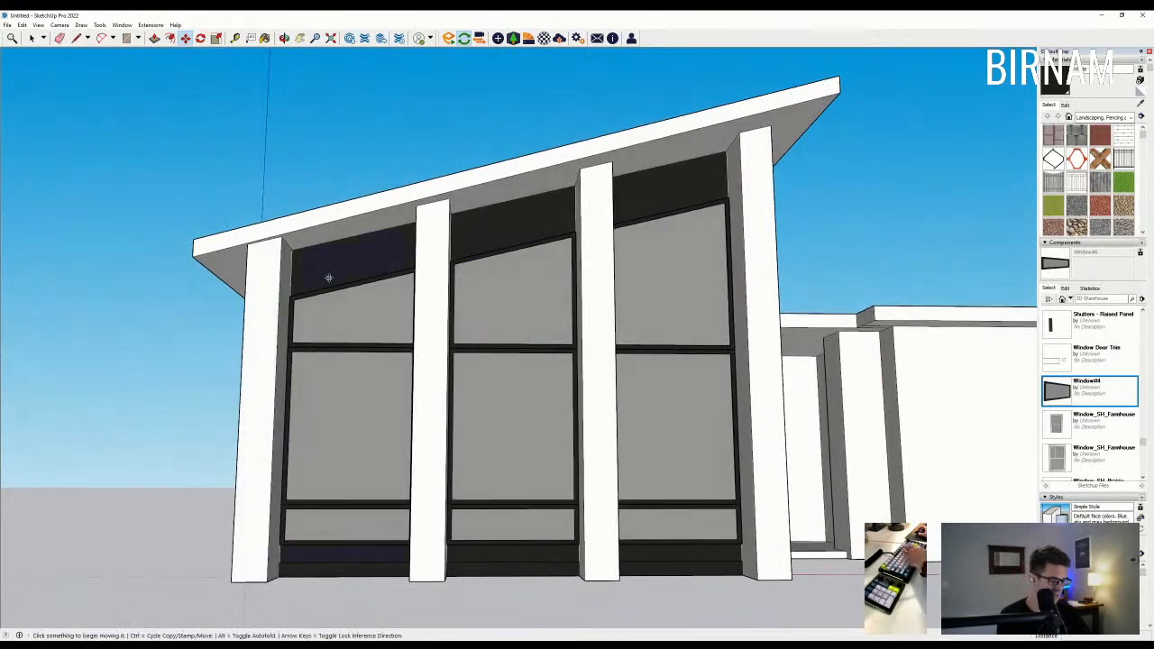
Draw a sloped line across the black strips above the windows, starting 8 inches below the roof.
{"action": "key", "text": "l"}
{"action": "scroll", "coordinate": [290, 249], "scroll_direction": "up", "scroll_amount": 2}
{"action": "left_click", "coordinate": [290, 248]}
{"action": "type", "text": "8"}
{"action": "key", "text": "Return"}
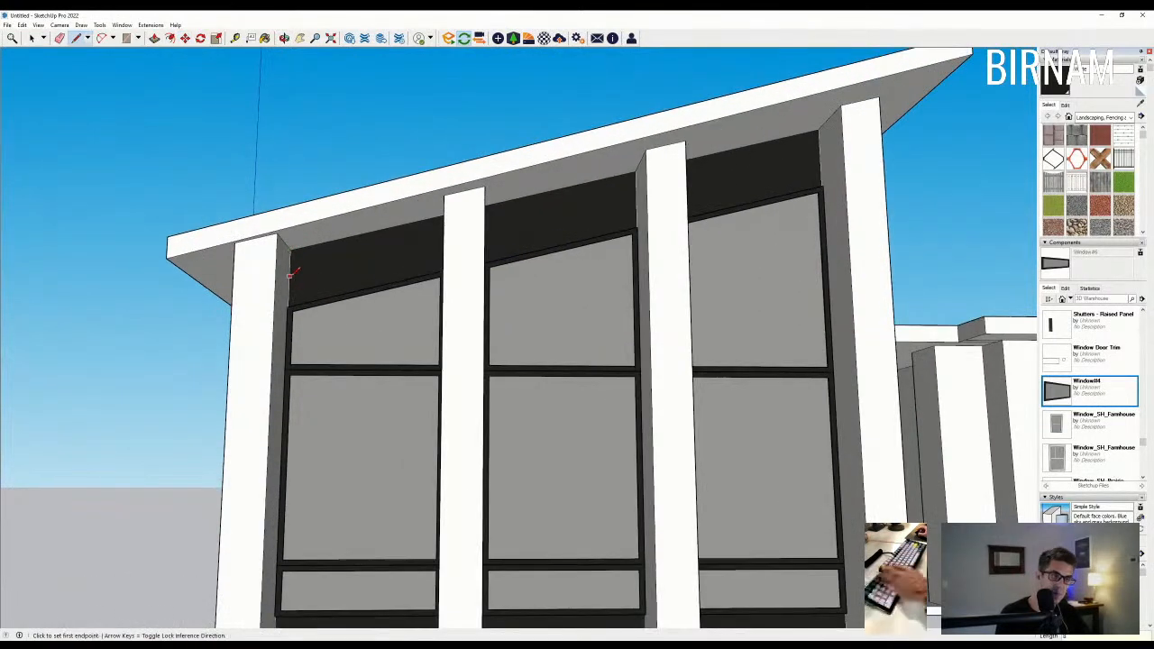
{"action": "left_click", "coordinate": [291, 268]}
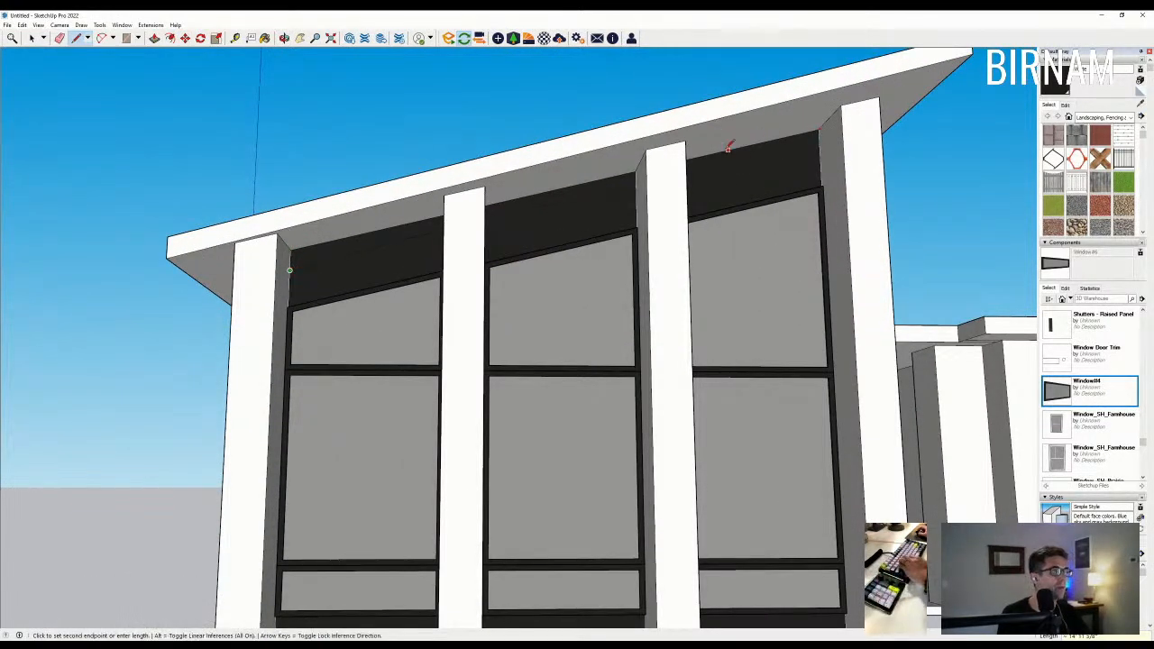
{"action": "left_click", "coordinate": [819, 146]}
Pull the upper part of the black strip under the roof outward by 1 inch in all three bays.
{"action": "middle_click_drag", "start_coordinate": [785, 165], "coordinate": [762, 160]}
{"action": "type", "text": "p1"}
{"action": "key", "text": "Return"}
{"action": "double_click", "coordinate": [630, 190]}
{"action": "double_click", "coordinate": [386, 252]}
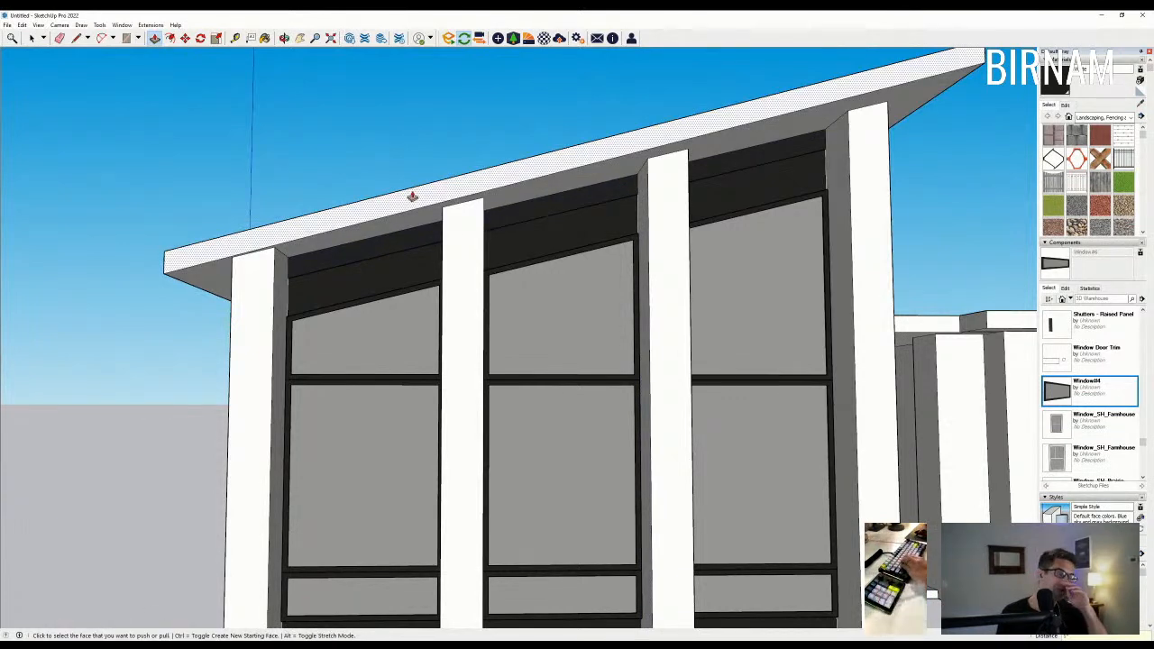
Paint the front and side faces of the four facade columns with a tan-brown material.
{"action": "scroll", "coordinate": [559, 257], "scroll_direction": "down", "scroll_amount": 5}
{"action": "middle_click_drag", "start_coordinate": [671, 332], "coordinate": [550, 356]}
{"action": "scroll", "coordinate": [548, 355], "scroll_direction": "down", "scroll_amount": 1}
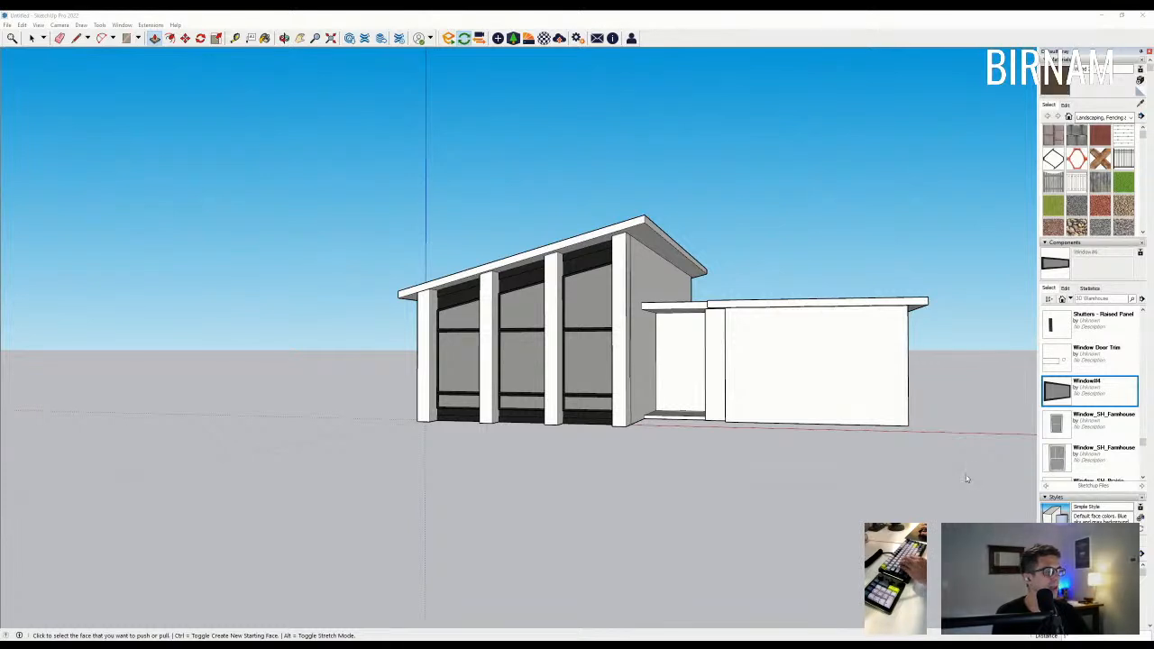
{"action": "key", "text": "b"}
{"action": "mouse_move", "coordinate": [672, 329]}
{"action": "middle_mouse_down"}
{"action": "mouse_move", "coordinate": [537, 387]}
{"action": "mouse_move", "coordinate": [664, 362]}
{"action": "middle_mouse_up"}
{"action": "scroll", "coordinate": [537, 392], "scroll_direction": "up", "scroll_amount": 3}
{"action": "left_click", "coordinate": [574, 425]}
{"action": "left_click", "coordinate": [554, 414]}
{"action": "scroll", "coordinate": [664, 361], "scroll_direction": "up", "scroll_amount": 2}
{"action": "left_click", "coordinate": [642, 345]}
{"action": "scroll", "coordinate": [542, 432], "scroll_direction": "up", "scroll_amount": 3}
{"action": "left_click", "coordinate": [542, 433]}
{"action": "mouse_move", "coordinate": [542, 432]}
{"action": "middle_mouse_down"}
{"action": "mouse_move", "coordinate": [528, 418]}
{"action": "mouse_move", "coordinate": [639, 388]}
{"action": "middle_mouse_up"}
{"action": "scroll", "coordinate": [541, 413], "scroll_direction": "up", "scroll_amount": 1}
{"action": "left_click", "coordinate": [517, 392]}
{"action": "left_click", "coordinate": [555, 379]}
{"action": "scroll", "coordinate": [616, 395], "scroll_direction": "down", "scroll_amount": 4}
{"action": "scroll", "coordinate": [496, 438], "scroll_direction": "up", "scroll_amount": 1}
{"action": "left_click", "coordinate": [476, 427]}
{"action": "left_click", "coordinate": [499, 433]}
{"action": "middle_click_drag", "start_coordinate": [499, 434], "coordinate": [315, 414]}
{"action": "left_click", "coordinate": [395, 391]}
{"action": "left_click", "coordinate": [262, 372]}
{"action": "mouse_move", "coordinate": [248, 365]}
{"action": "middle_mouse_down"}
{"action": "mouse_move", "coordinate": [312, 381]}
{"action": "mouse_move", "coordinate": [268, 397]}
{"action": "middle_mouse_up"}
{"action": "left_click", "coordinate": [295, 388]}
{"action": "middle_click_drag", "start_coordinate": [419, 402], "coordinate": [230, 405]}
{"action": "scroll", "coordinate": [230, 405], "scroll_direction": "down", "scroll_amount": 3}
{"action": "middle_click_drag", "start_coordinate": [387, 414], "coordinate": [261, 425]}
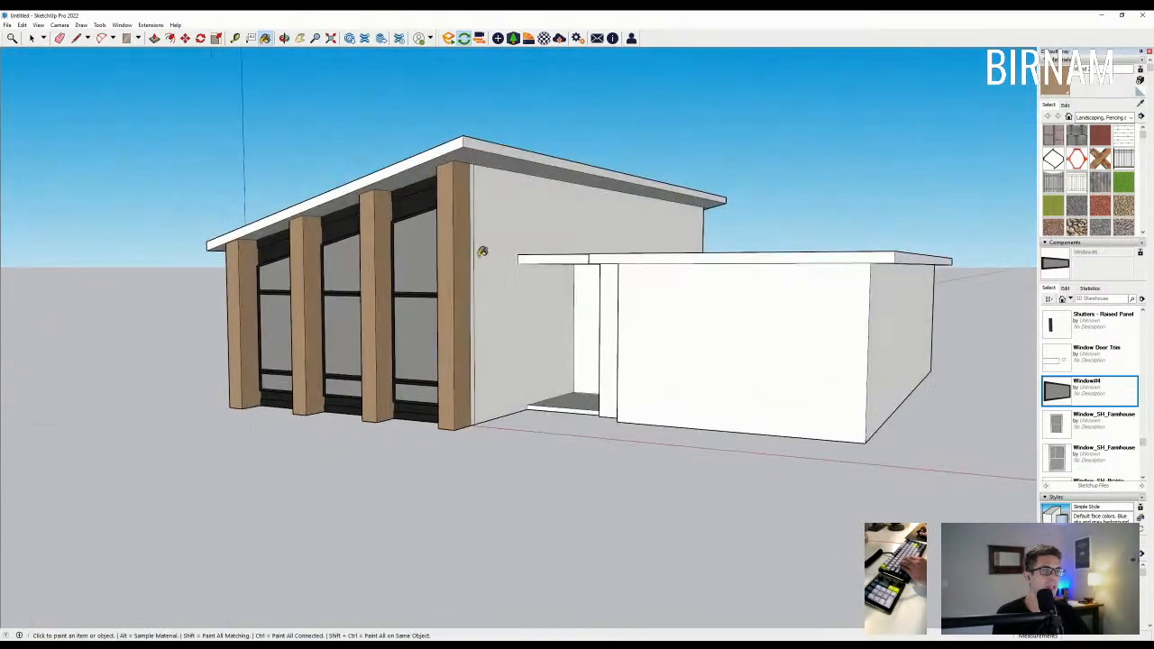
{"action": "middle_click_drag", "start_coordinate": [485, 240], "coordinate": [489, 158]}
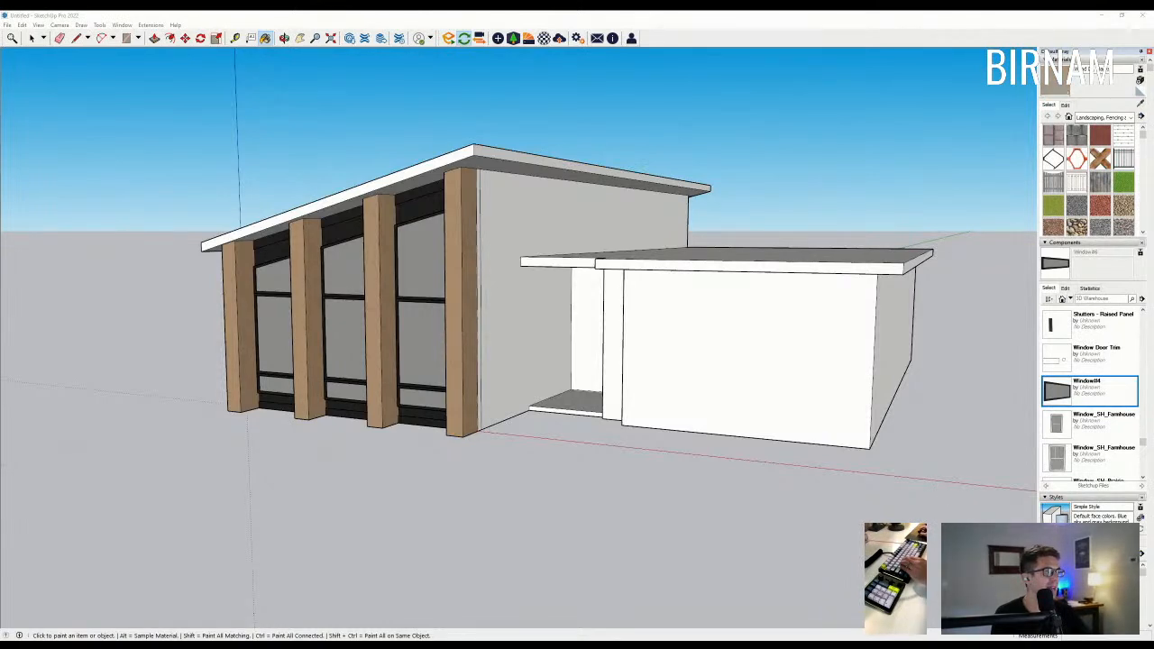
Paint the front and side faces of all four facade columns with the grey wood-plank material.
{"action": "middle_click_drag", "start_coordinate": [478, 349], "coordinate": [448, 394]}
{"action": "left_click", "coordinate": [462, 368]}
{"action": "mouse_move", "coordinate": [454, 354]}
{"action": "middle_mouse_down"}
{"action": "mouse_move", "coordinate": [885, 377]}
{"action": "mouse_move", "coordinate": [658, 340]}
{"action": "mouse_move", "coordinate": [597, 391]}
{"action": "middle_mouse_up"}
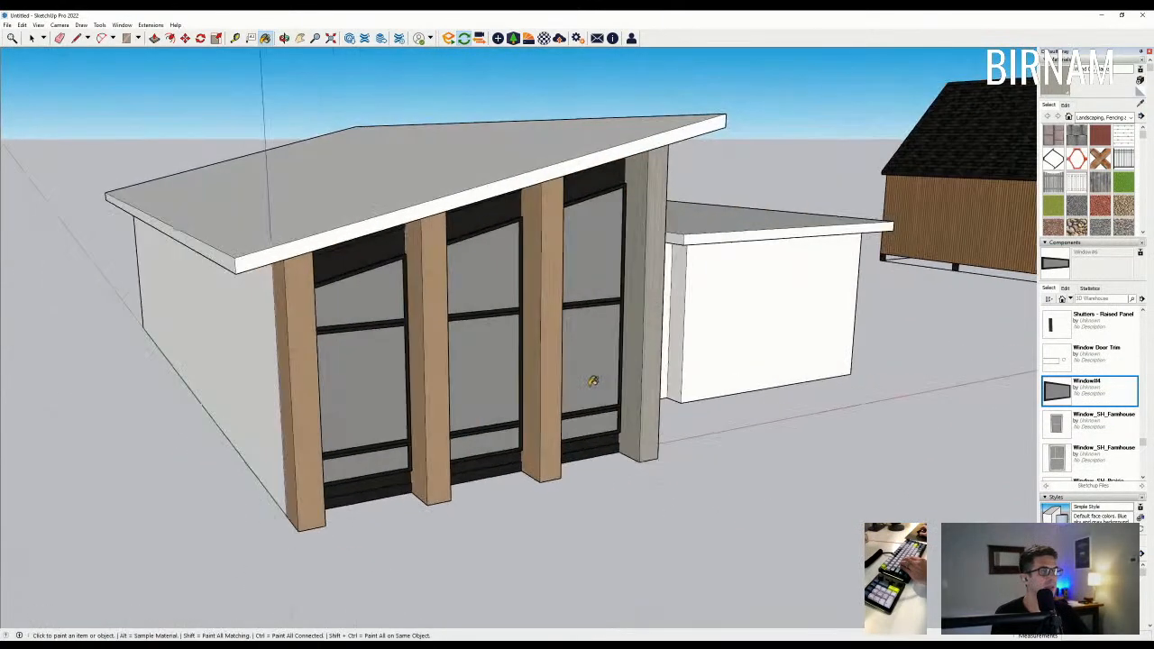
{"action": "scroll", "coordinate": [541, 420], "scroll_direction": "up", "scroll_amount": 3}
{"action": "left_click", "coordinate": [548, 424]}
{"action": "mouse_move", "coordinate": [552, 423]}
{"action": "middle_mouse_down"}
{"action": "mouse_move", "coordinate": [280, 421]}
{"action": "mouse_move", "coordinate": [700, 391]}
{"action": "middle_mouse_up"}
{"action": "scroll", "coordinate": [416, 401], "scroll_direction": "up", "scroll_amount": 1}
{"action": "left_click", "coordinate": [460, 392]}
{"action": "left_click", "coordinate": [318, 395]}
{"action": "left_click", "coordinate": [296, 392]}
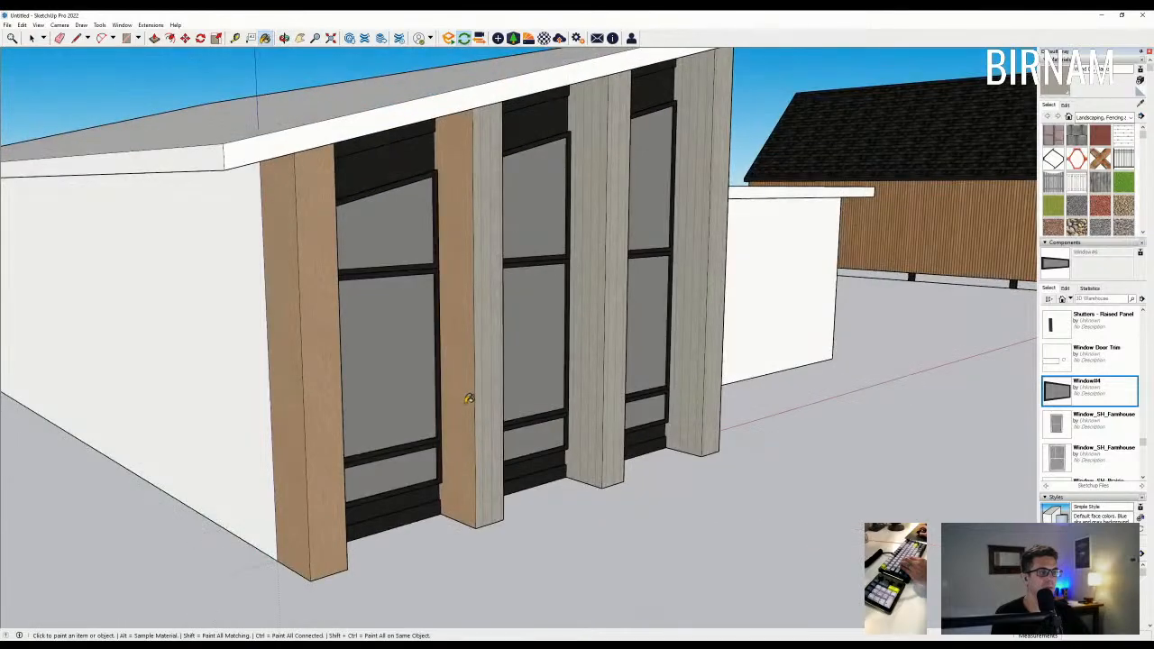
{"action": "left_click", "coordinate": [466, 399]}
{"action": "left_click", "coordinate": [288, 464]}
{"action": "middle_click_drag", "start_coordinate": [288, 463], "coordinate": [230, 404]}
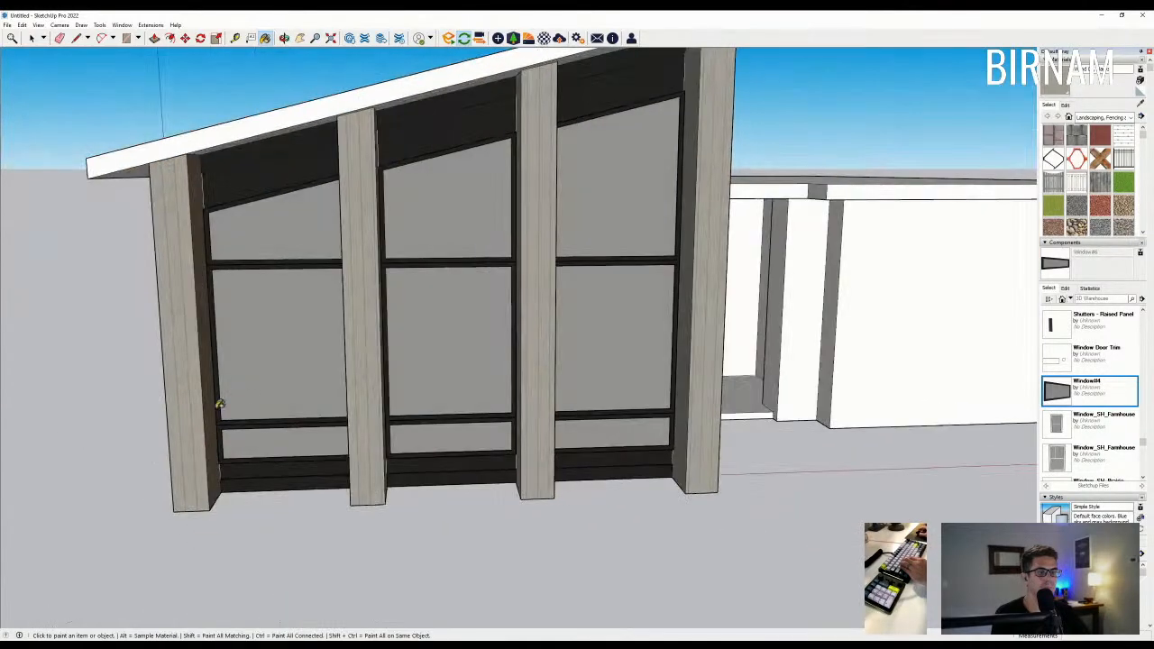
Match the color of the columns' wood-plank material to the brown siding of the neighboring gabled house.
{"action": "left_click", "coordinate": [1066, 106]}
{"action": "left_click", "coordinate": [1140, 104]}
{"action": "scroll", "coordinate": [442, 455], "scroll_direction": "down", "scroll_amount": 4}
{"action": "middle_click_drag", "start_coordinate": [388, 462], "coordinate": [599, 433]}
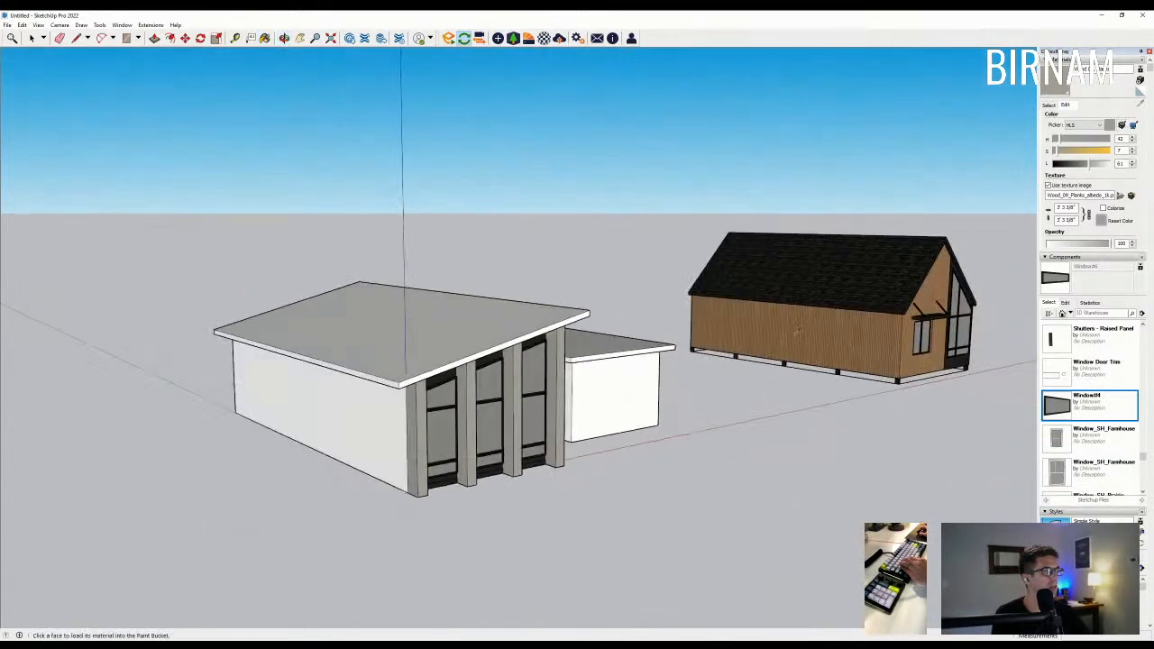
{"action": "left_click", "coordinate": [793, 331]}
{"action": "middle_click_drag", "start_coordinate": [794, 331], "coordinate": [581, 365]}
{"action": "middle_click_drag", "start_coordinate": [701, 385], "coordinate": [501, 366]}
{"action": "middle_click_drag", "start_coordinate": [450, 469], "coordinate": [469, 397]}
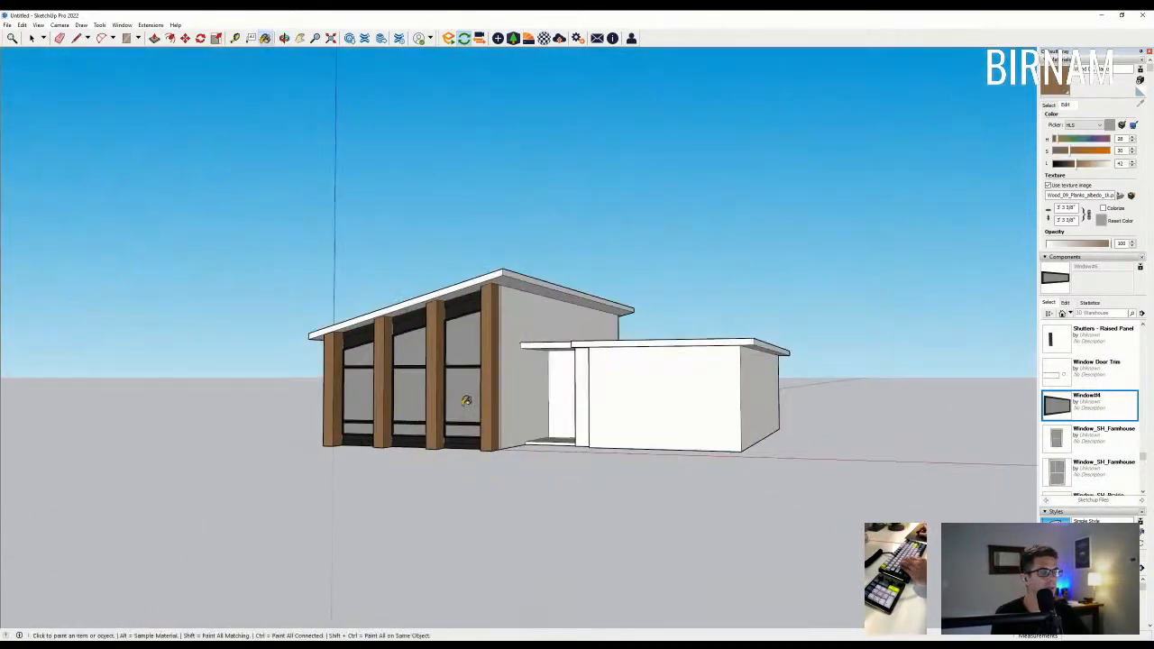
{"action": "scroll", "coordinate": [468, 397], "scroll_direction": "up", "scroll_amount": 4}
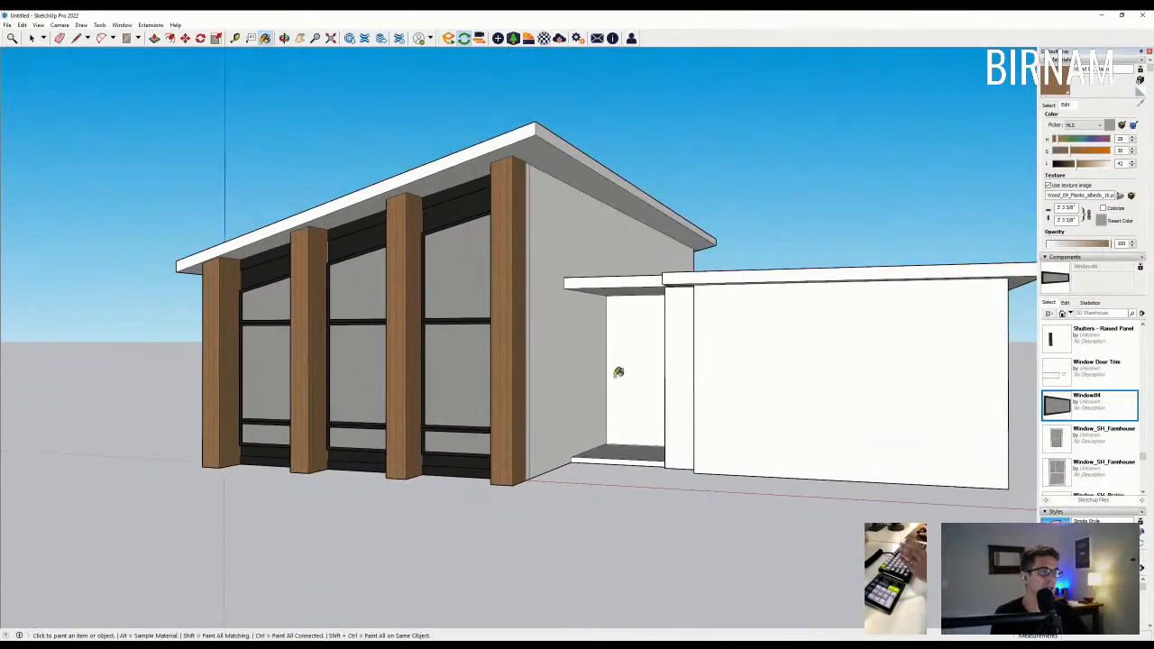
Paint the narrow strip beside the corner column on the tall volume's side wall black, and pull it outward by 1 inch.
{"action": "left_click", "coordinate": [1049, 106]}
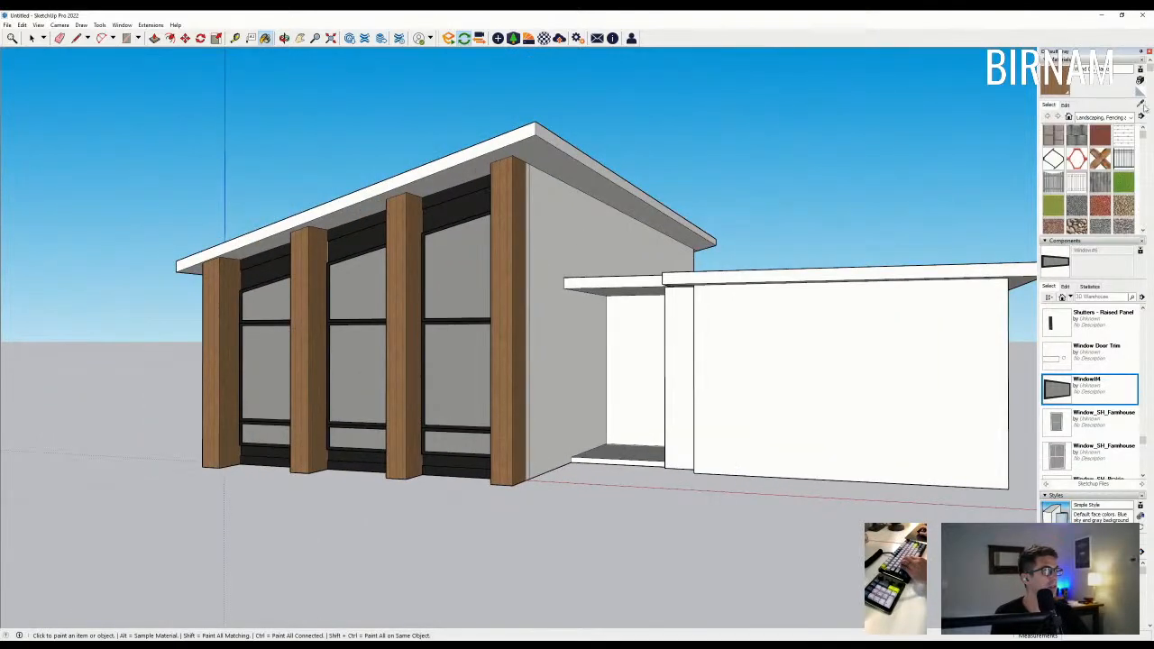
{"action": "scroll", "coordinate": [519, 232], "scroll_direction": "up", "scroll_amount": 5}
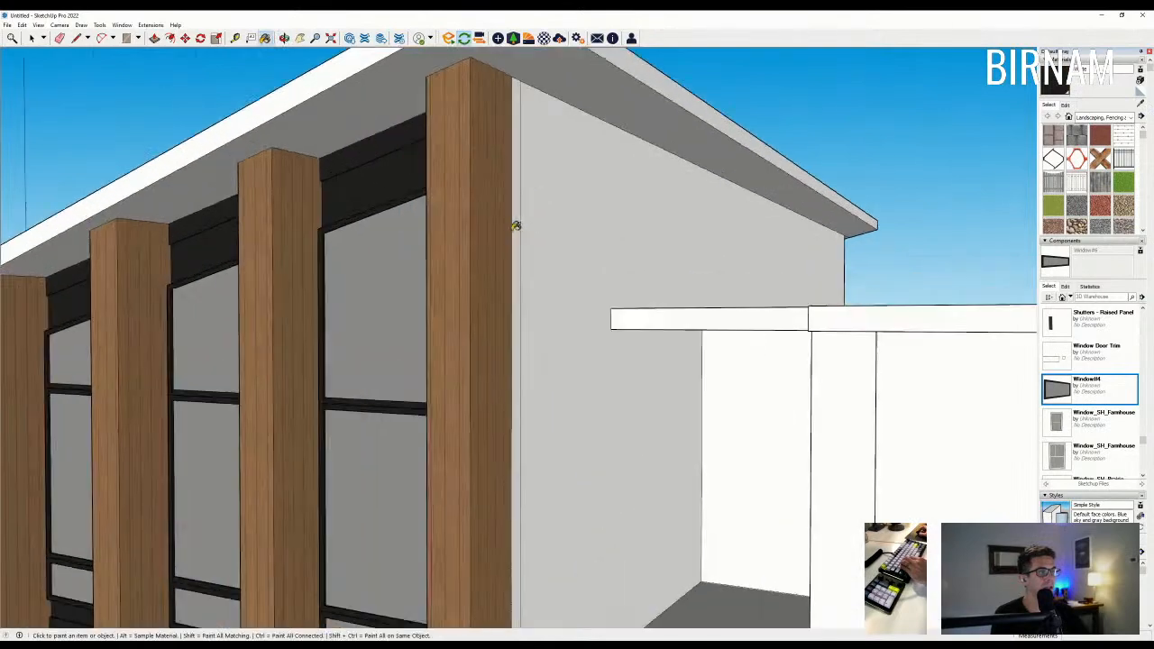
{"action": "left_click", "coordinate": [516, 226]}
{"action": "middle_click_drag", "start_coordinate": [533, 254], "coordinate": [538, 301]}
{"action": "scroll", "coordinate": [538, 302], "scroll_direction": "up", "scroll_amount": 3}
{"action": "key", "text": "p"}
{"action": "left_click", "coordinate": [506, 282]}
{"action": "left_click", "coordinate": [514, 282]}
Load a white brick material and paint it on the front of the narrow pier beside the entry.
{"action": "scroll", "coordinate": [699, 354], "scroll_direction": "down", "scroll_amount": 10}
{"action": "scroll", "coordinate": [700, 354], "scroll_direction": "down", "scroll_amount": 3}
{"action": "middle_click_drag", "start_coordinate": [699, 354], "coordinate": [766, 371]}
{"action": "left_click", "coordinate": [515, 39]}
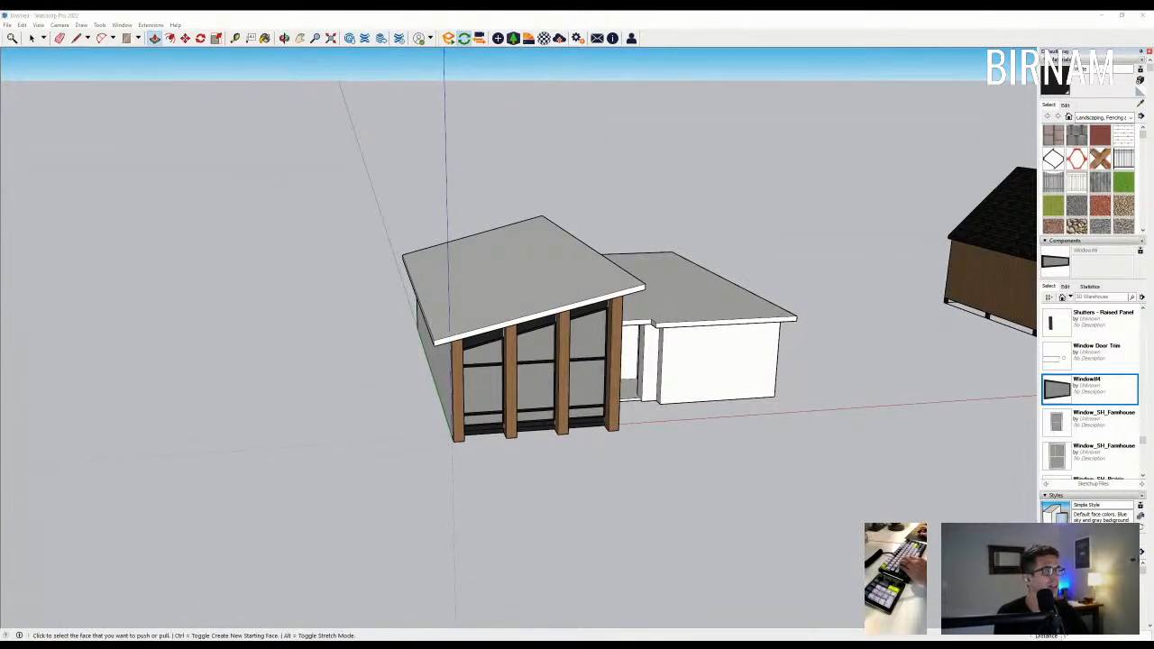
{"action": "key", "text": "b"}
{"action": "middle_click_drag", "start_coordinate": [699, 420], "coordinate": [757, 413]}
{"action": "scroll", "coordinate": [651, 361], "scroll_direction": "up", "scroll_amount": 6}
{"action": "left_click", "coordinate": [661, 347]}
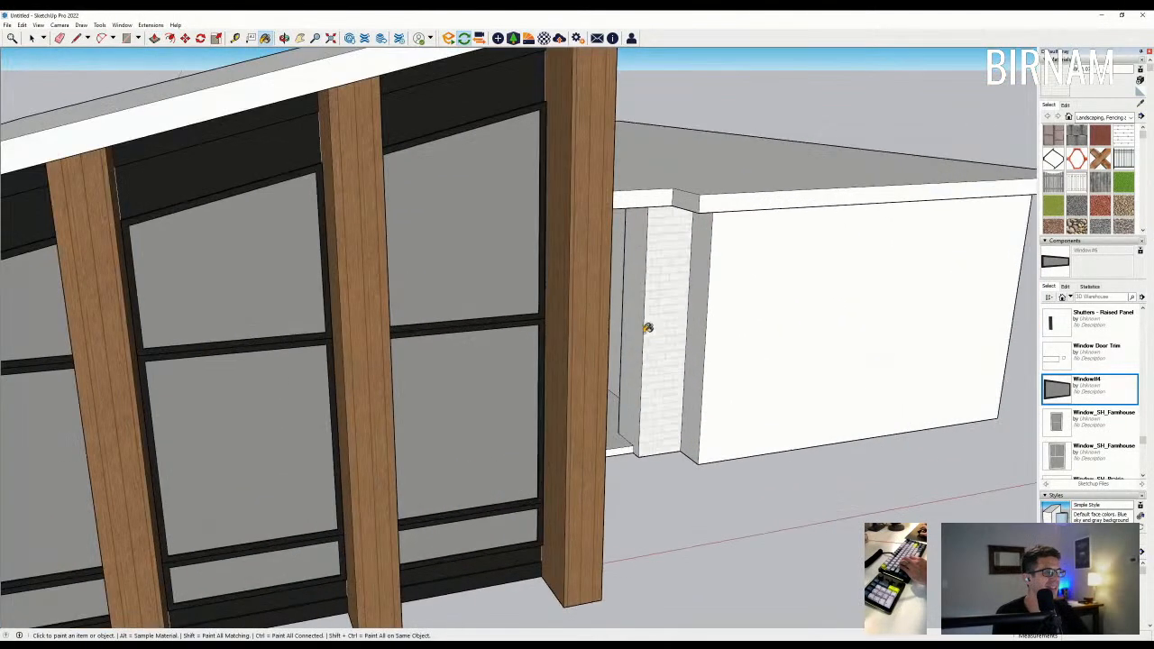
Darken the pier's brick material to a dark grey.
{"action": "scroll", "coordinate": [597, 368], "scroll_direction": "down", "scroll_amount": 5}
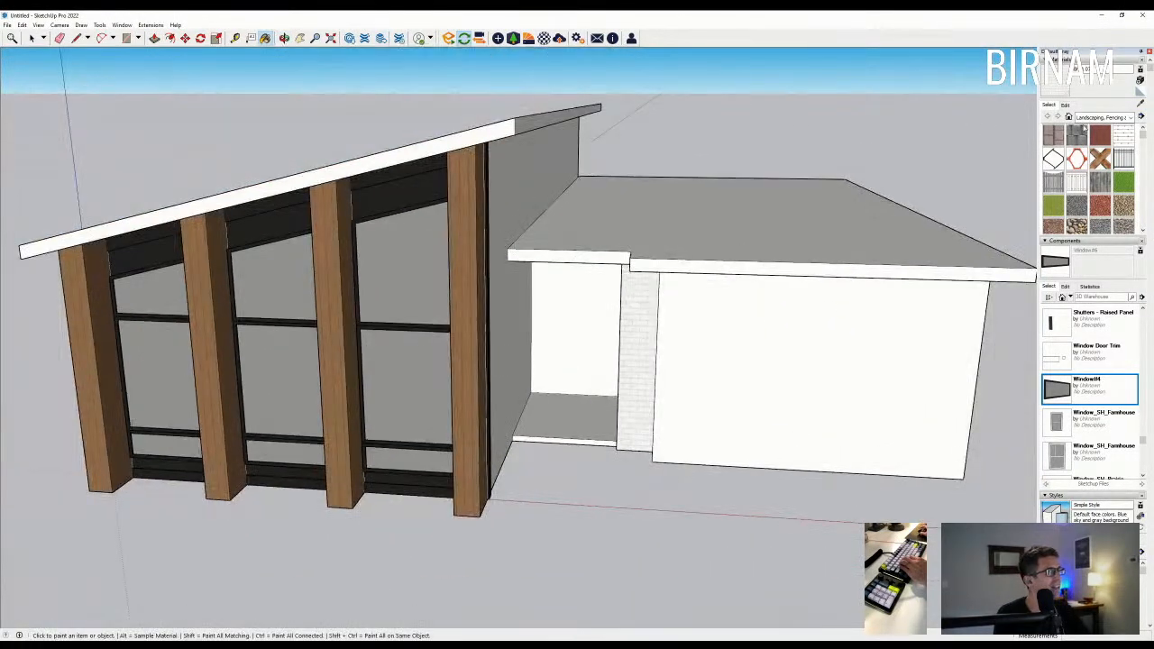
{"action": "left_click", "coordinate": [1065, 105]}
{"action": "left_click", "coordinate": [1072, 165]}
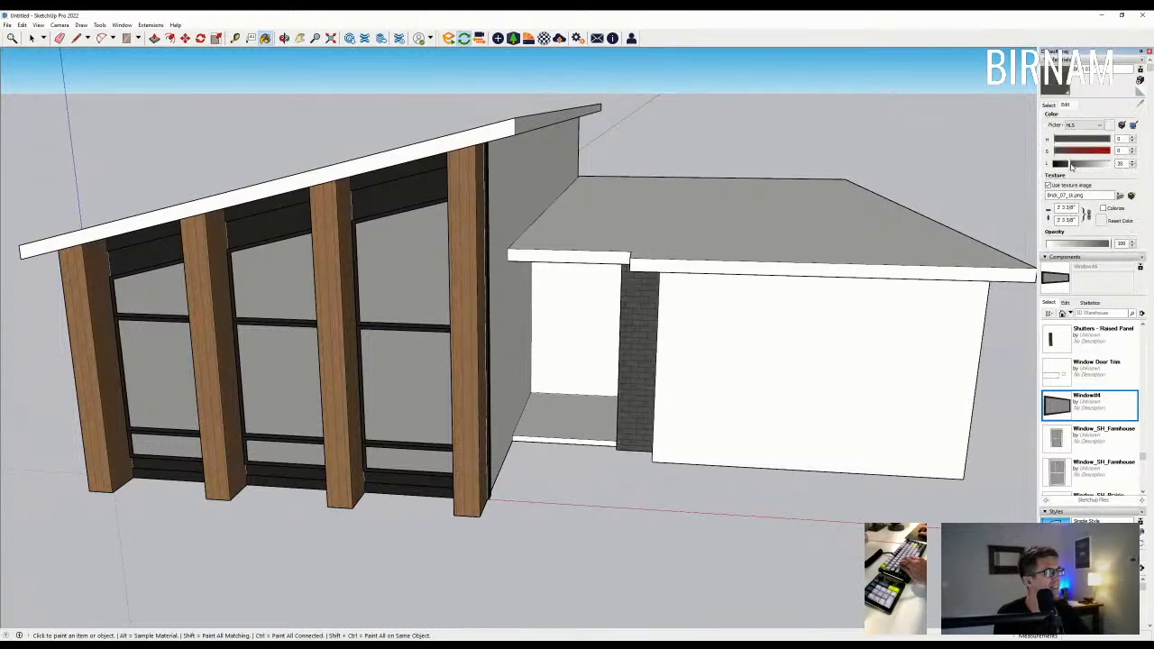
{"action": "mouse_move", "coordinate": [646, 375]}
{"action": "middle_mouse_down"}
{"action": "mouse_move", "coordinate": [670, 430]}
{"action": "mouse_move", "coordinate": [698, 391]}
{"action": "mouse_move", "coordinate": [729, 380]}
{"action": "mouse_move", "coordinate": [475, 367]}
{"action": "middle_mouse_up"}
Sample the vertical wood siding material from the neighboring gabled house.
{"action": "left_click", "coordinate": [1051, 104]}
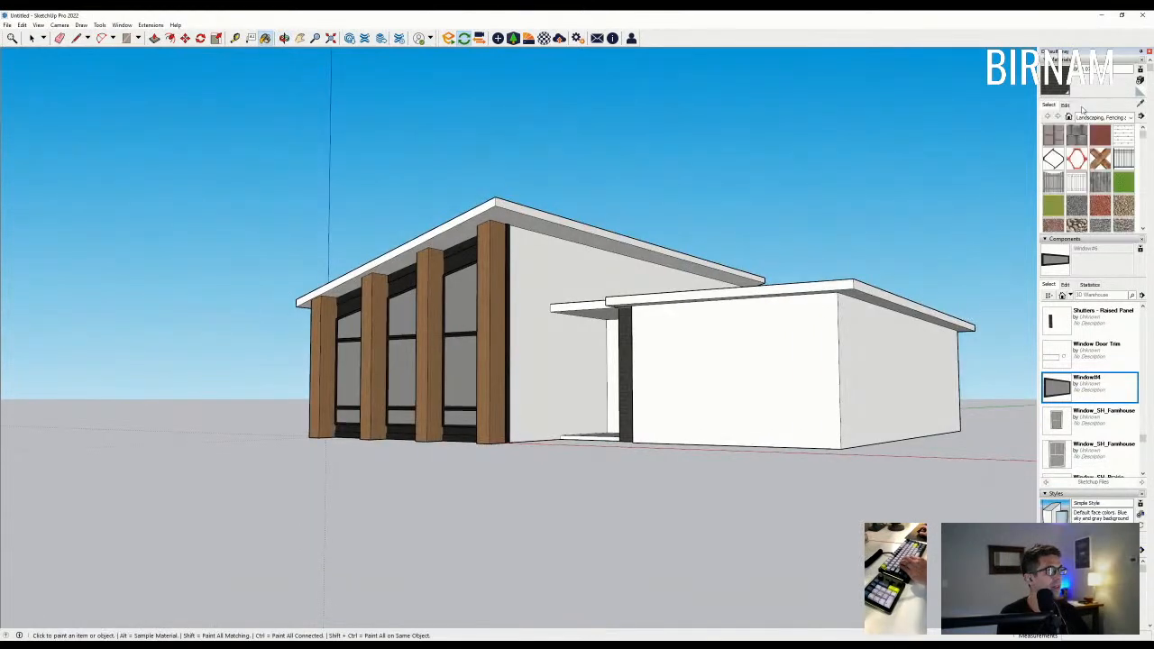
{"action": "left_click", "coordinate": [1141, 105]}
{"action": "scroll", "coordinate": [586, 374], "scroll_direction": "down", "scroll_amount": 5}
{"action": "middle_click_drag", "start_coordinate": [591, 374], "coordinate": [523, 405]}
{"action": "scroll", "coordinate": [1019, 406], "scroll_direction": "up", "scroll_amount": 2}
{"action": "scroll", "coordinate": [958, 440], "scroll_direction": "up", "scroll_amount": 3}
{"action": "mouse_move", "coordinate": [956, 440]}
{"action": "middle_mouse_down"}
{"action": "mouse_move", "coordinate": [797, 444]}
{"action": "mouse_move", "coordinate": [777, 375]}
{"action": "middle_mouse_up"}
{"action": "scroll", "coordinate": [207, 370], "scroll_direction": "up", "scroll_amount": 5}
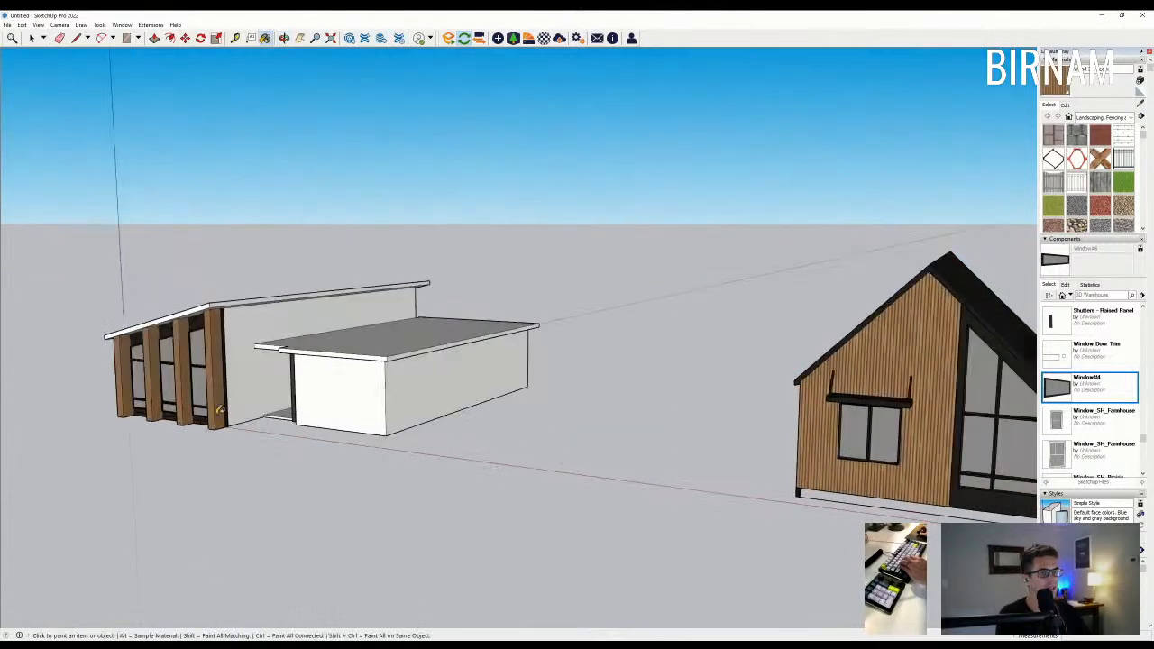
Turn the new wood-plank material near-black with saturation 0 and lightness 18, and set its texture width to 120 inches.
{"action": "scroll", "coordinate": [204, 375], "scroll_direction": "up", "scroll_amount": 1}
{"action": "middle_click_drag", "start_coordinate": [314, 129], "coordinate": [406, 122]}
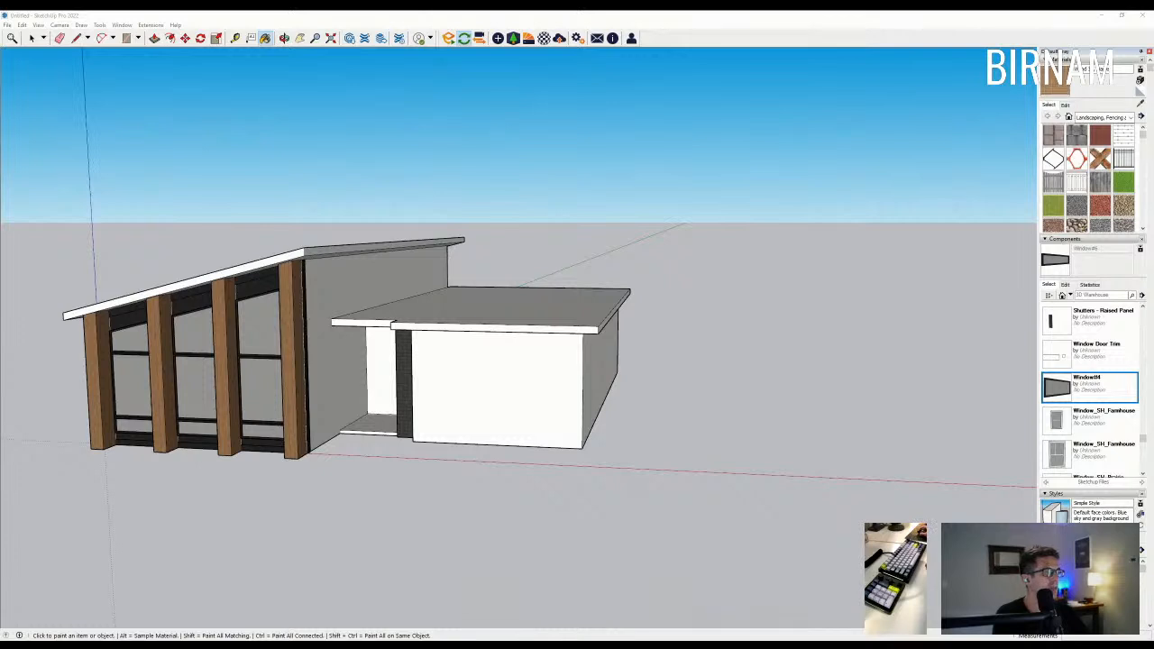
{"action": "left_click", "coordinate": [1066, 105]}
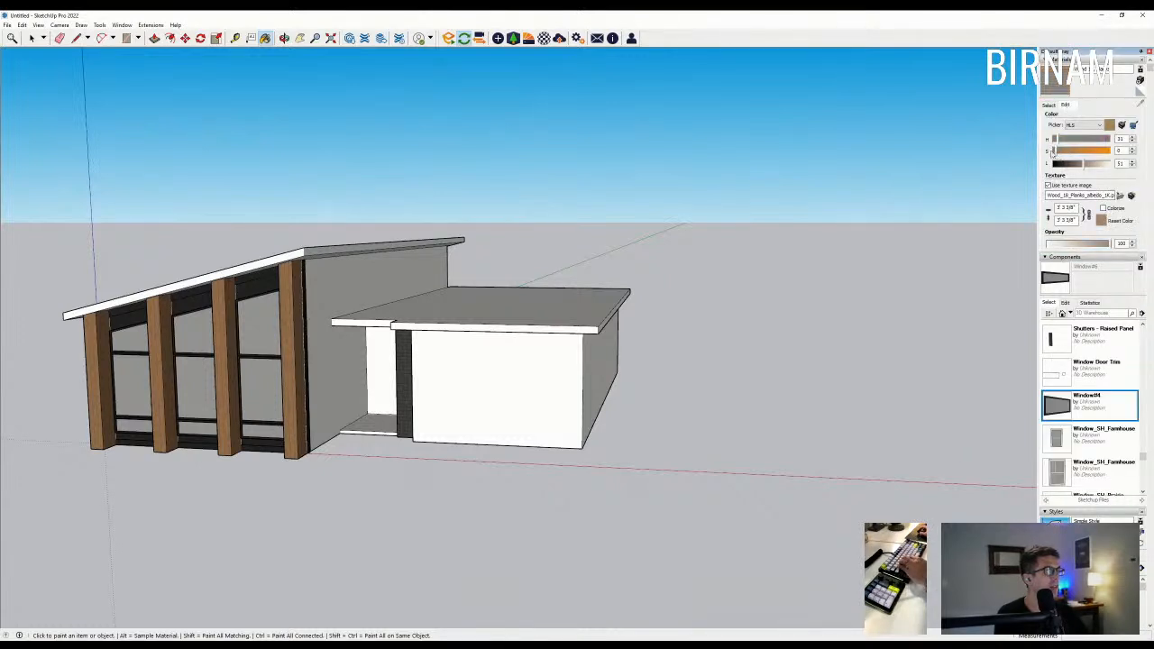
{"action": "left_click", "coordinate": [1069, 165]}
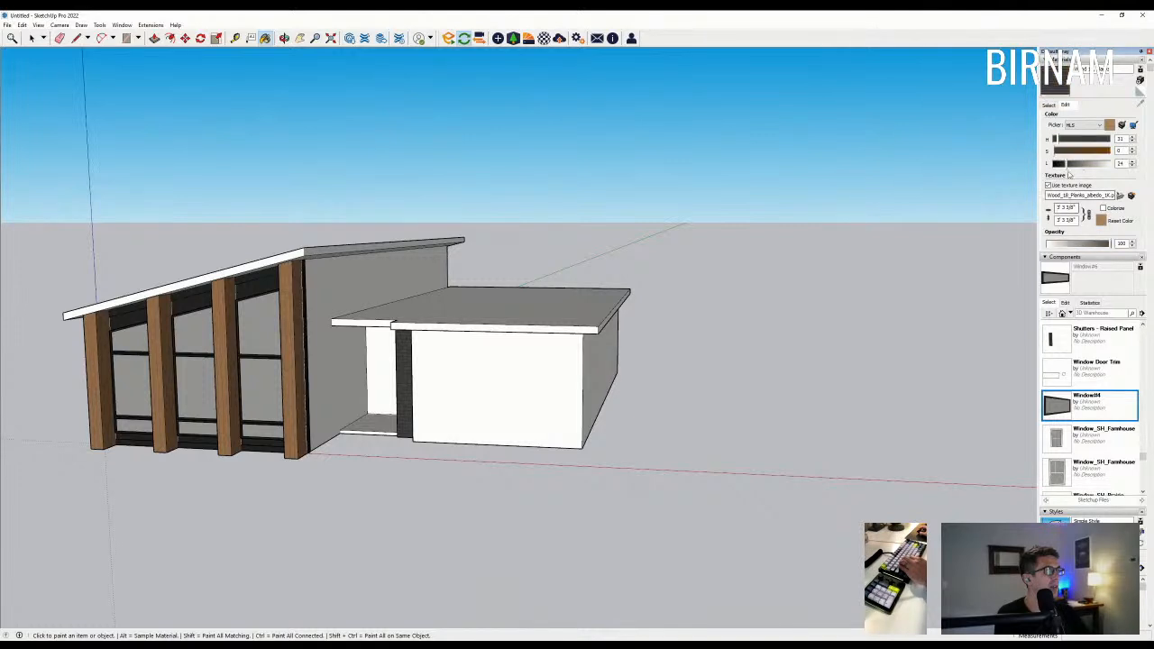
{"action": "left_click_drag", "start_coordinate": [1077, 207], "coordinate": [999, 208]}
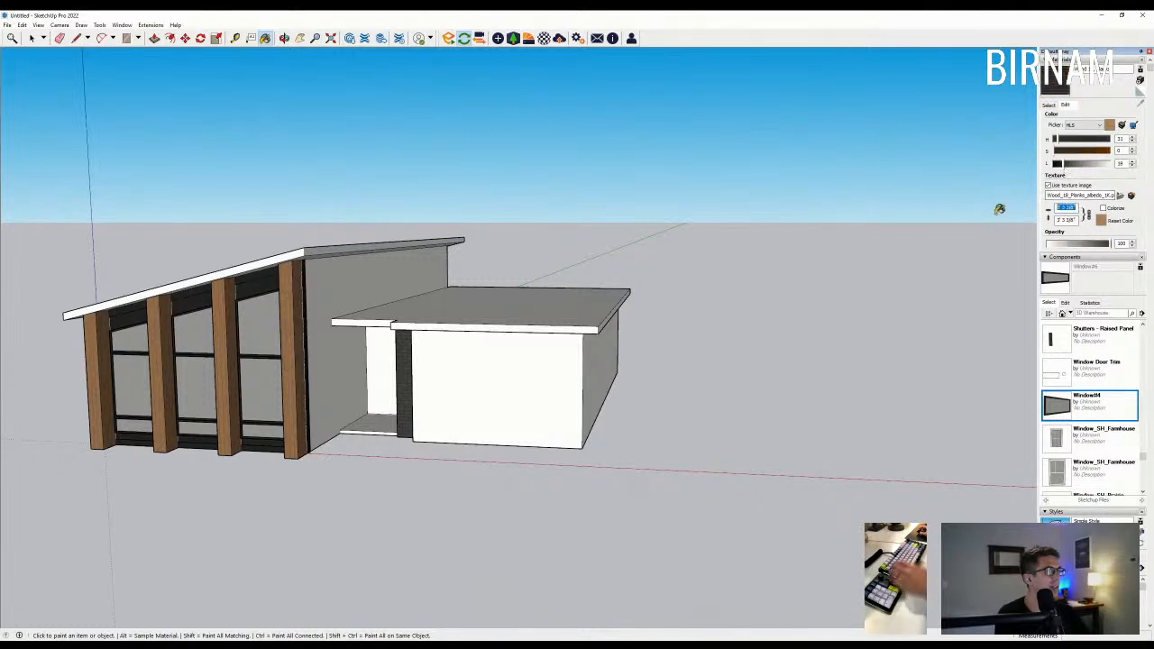
{"action": "type", "text": "120"}
Clad the tall volume's side wall and the entry's back wall in the black plank siding, with its texture width reduced to 96 inches.
{"action": "middle_click_drag", "start_coordinate": [663, 256], "coordinate": [573, 285]}
{"action": "left_click", "coordinate": [349, 357]}
{"action": "scroll", "coordinate": [348, 358], "scroll_direction": "up", "scroll_amount": 3}
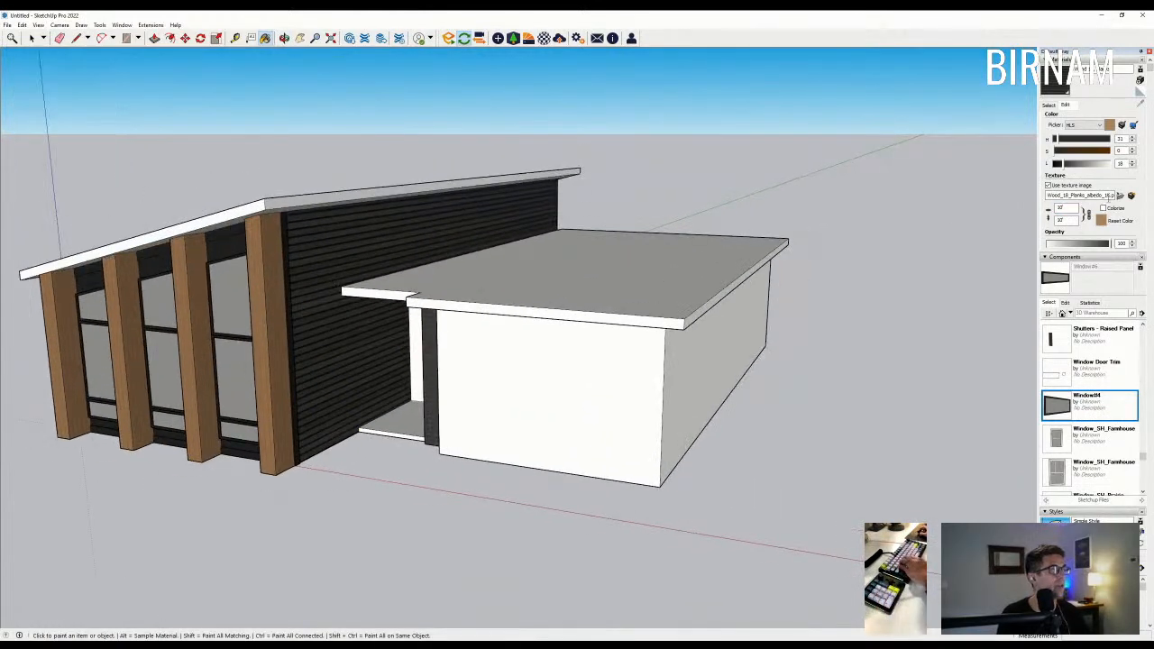
{"action": "left_click_drag", "start_coordinate": [1071, 210], "coordinate": [1004, 209]}
{"action": "type", "text": "96"}
{"action": "mouse_move", "coordinate": [434, 391]}
{"action": "middle_mouse_down"}
{"action": "mouse_move", "coordinate": [453, 360]}
{"action": "mouse_move", "coordinate": [477, 382]}
{"action": "middle_mouse_up"}
{"action": "left_click", "coordinate": [432, 365]}
Paint the low wing's front wall, its short return beside the brick pier and its outer side wall with the black plank siding.
{"action": "mouse_move", "coordinate": [356, 387]}
{"action": "middle_mouse_down"}
{"action": "mouse_move", "coordinate": [567, 330]}
{"action": "mouse_move", "coordinate": [535, 303]}
{"action": "mouse_move", "coordinate": [520, 348]}
{"action": "middle_mouse_up"}
{"action": "scroll", "coordinate": [535, 339], "scroll_direction": "up", "scroll_amount": 2}
{"action": "scroll", "coordinate": [567, 330], "scroll_direction": "up", "scroll_amount": 2}
{"action": "scroll", "coordinate": [556, 293], "scroll_direction": "down", "scroll_amount": 5}
{"action": "scroll", "coordinate": [519, 348], "scroll_direction": "down", "scroll_amount": 4}
{"action": "scroll", "coordinate": [541, 338], "scroll_direction": "up", "scroll_amount": 6}
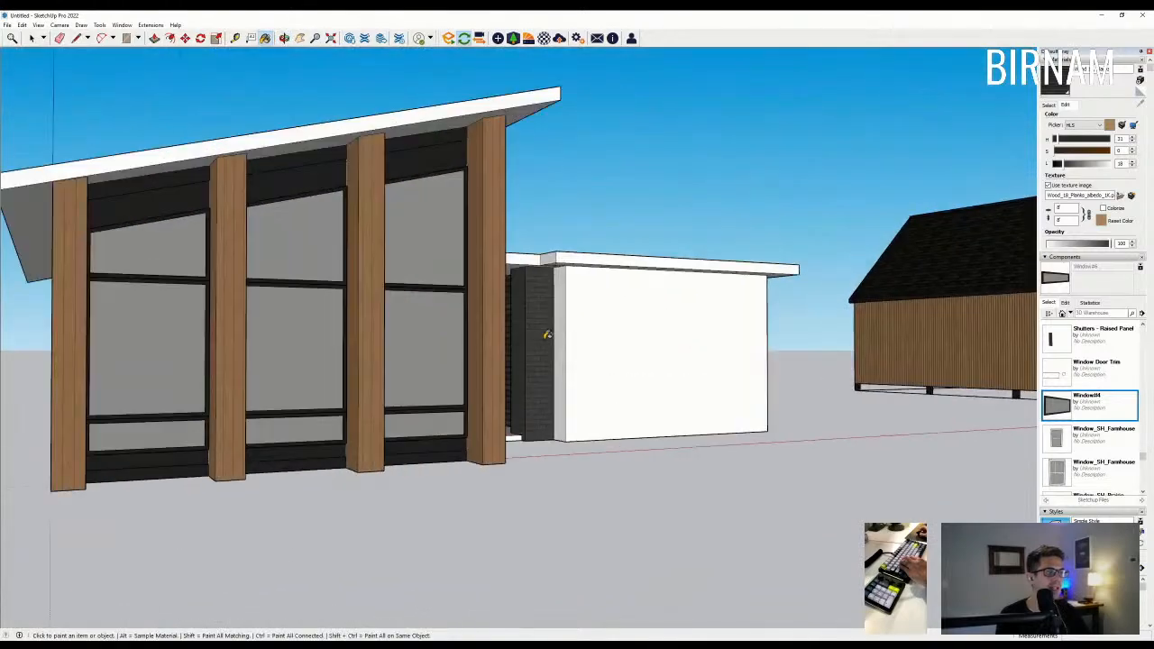
{"action": "left_click", "coordinate": [562, 320]}
{"action": "left_click", "coordinate": [678, 329]}
{"action": "scroll", "coordinate": [681, 332], "scroll_direction": "down", "scroll_amount": 3}
{"action": "mouse_move", "coordinate": [772, 347]}
{"action": "middle_mouse_down"}
{"action": "mouse_move", "coordinate": [704, 364]}
{"action": "mouse_move", "coordinate": [698, 424]}
{"action": "mouse_move", "coordinate": [815, 433]}
{"action": "mouse_move", "coordinate": [689, 438]}
{"action": "middle_mouse_up"}
{"action": "left_click", "coordinate": [815, 350]}
Draw the vertical edges of a narrow trim strip at the low wing's outer front corner, and erase the stray line above the roof.
{"action": "key", "text": "l"}
{"action": "scroll", "coordinate": [726, 476], "scroll_direction": "up", "scroll_amount": 3}
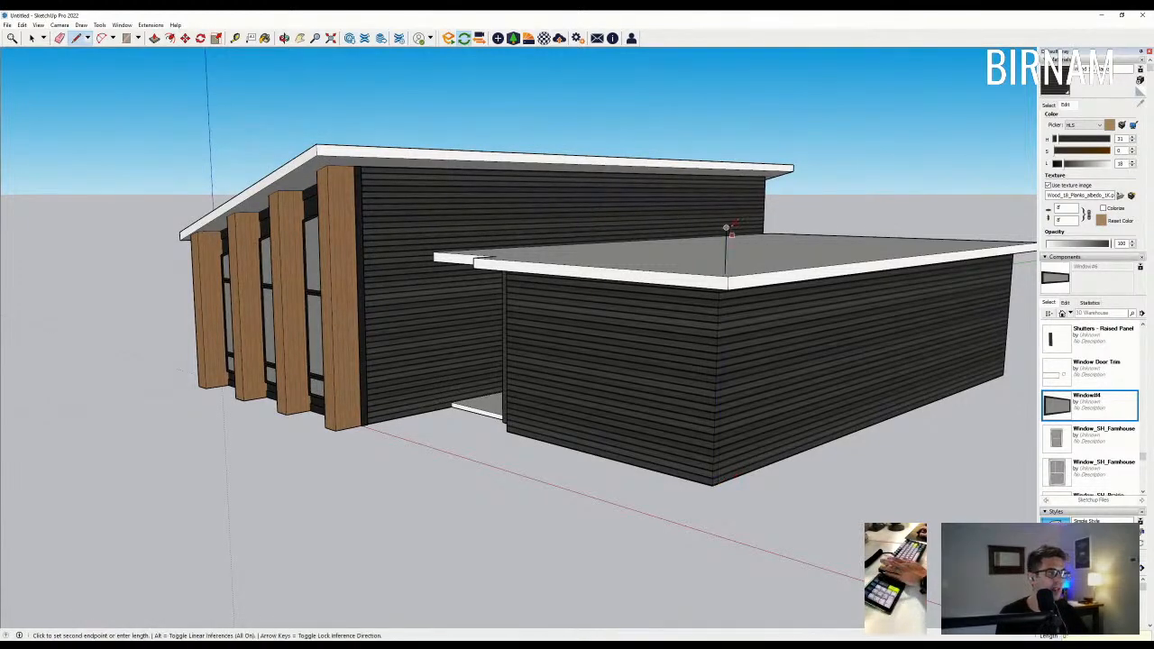
{"action": "key", "text": "Escape"}
{"action": "scroll", "coordinate": [712, 485], "scroll_direction": "up", "scroll_amount": 1}
{"action": "key", "text": "Escape"}
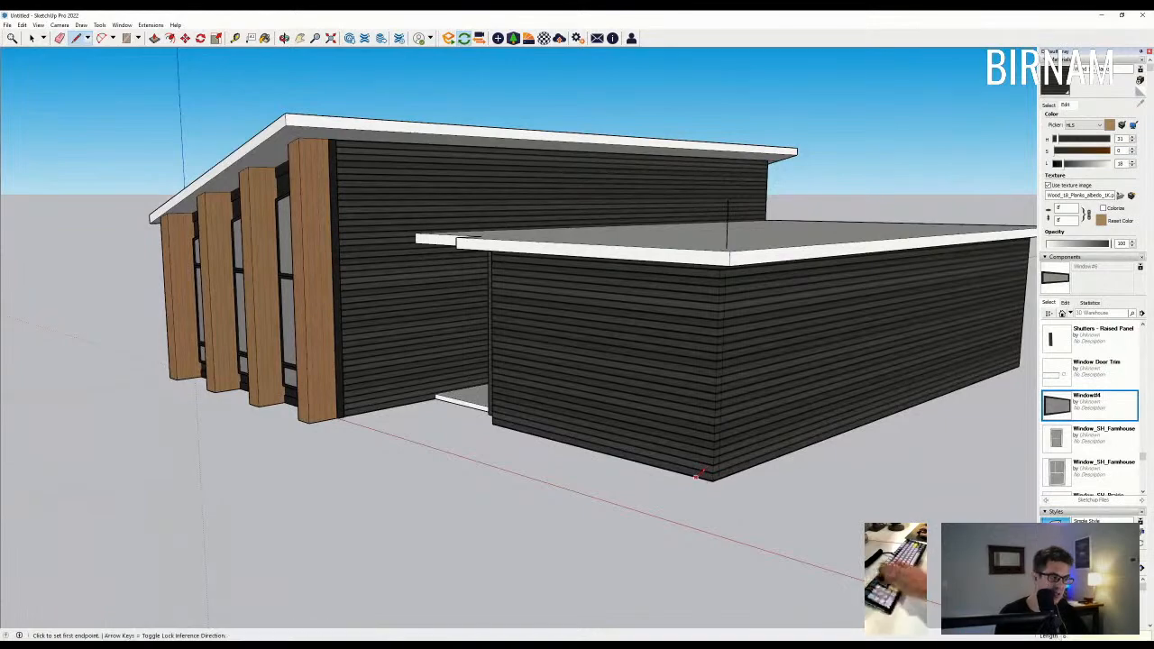
{"action": "key", "text": "e"}
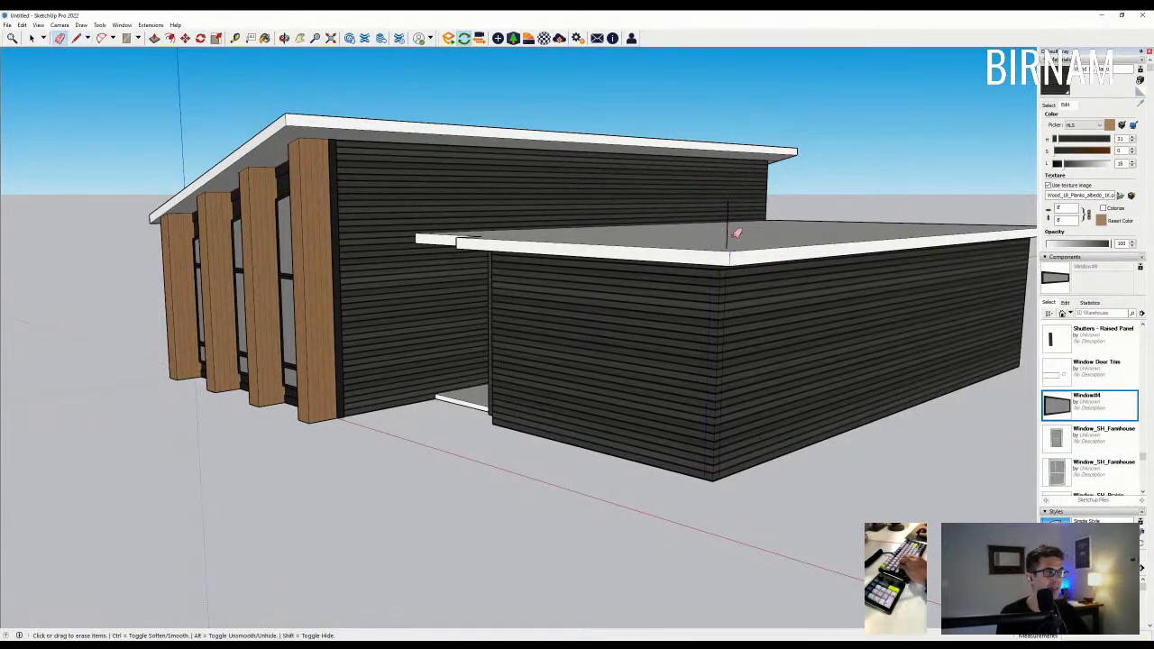
Draw the vertical edges of a narrow trim strip at the low wing's front corner next to the brick pier.
{"action": "middle_click_drag", "start_coordinate": [480, 380], "coordinate": [634, 441]}
{"action": "scroll", "coordinate": [635, 441], "scroll_direction": "up", "scroll_amount": 6}
{"action": "key", "text": "l"}
{"action": "left_click", "coordinate": [596, 412]}
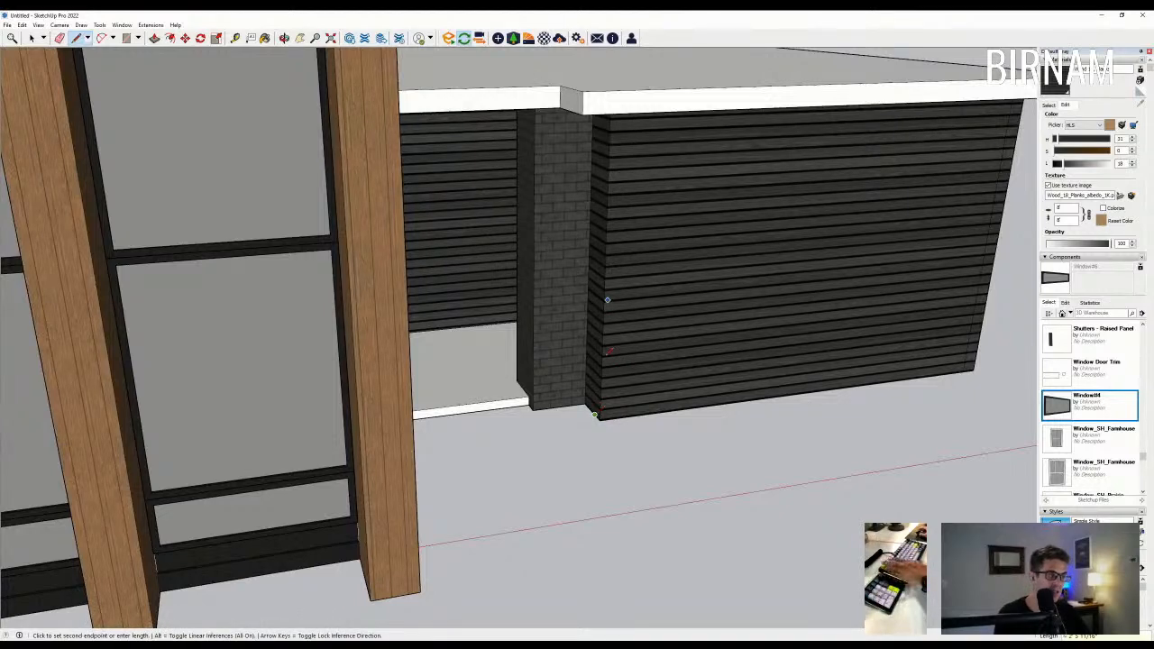
{"action": "scroll", "coordinate": [606, 51], "scroll_direction": "down", "scroll_amount": 2}
{"action": "key", "text": "Escape"}
{"action": "scroll", "coordinate": [614, 337], "scroll_direction": "up", "scroll_amount": 2}
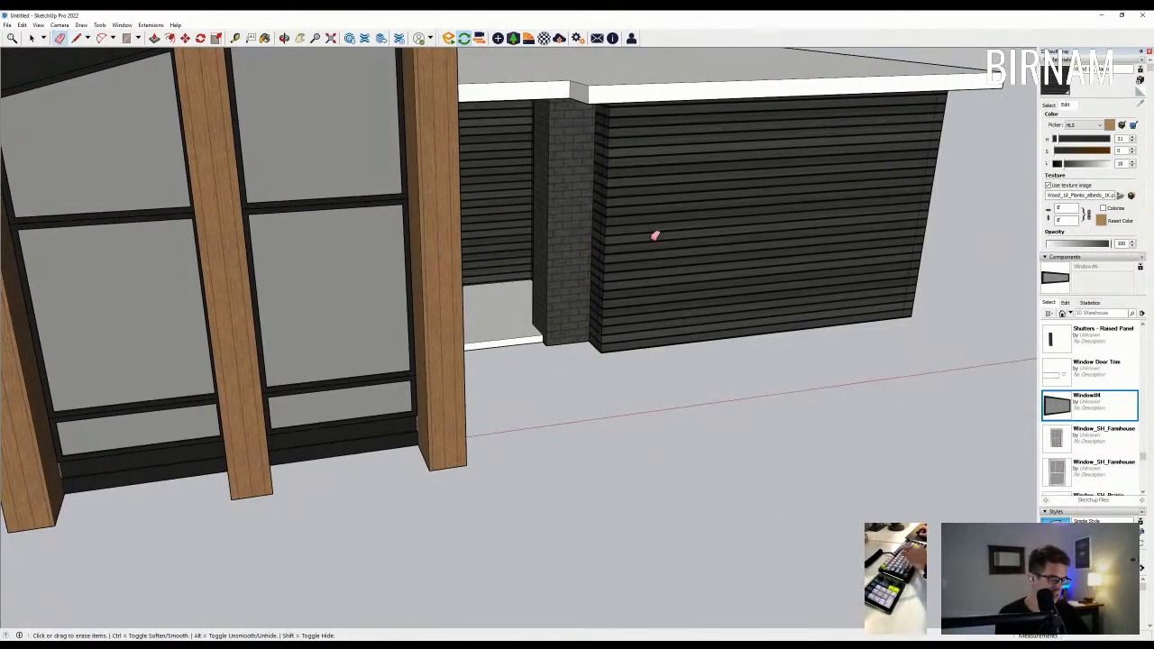
{"action": "left_click", "coordinate": [599, 351]}
{"action": "key", "text": "Return"}
{"action": "left_click", "coordinate": [611, 355]}
{"action": "middle_click_drag", "start_coordinate": [617, 363], "coordinate": [628, 141]}
{"action": "scroll", "coordinate": [628, 142], "scroll_direction": "down", "scroll_amount": 2}
{"action": "left_click", "coordinate": [626, 125]}
{"action": "key", "text": "e"}
Sample the black trim material and paint the corner trim strip next to the brick pier.
{"action": "left_click", "coordinate": [1048, 106]}
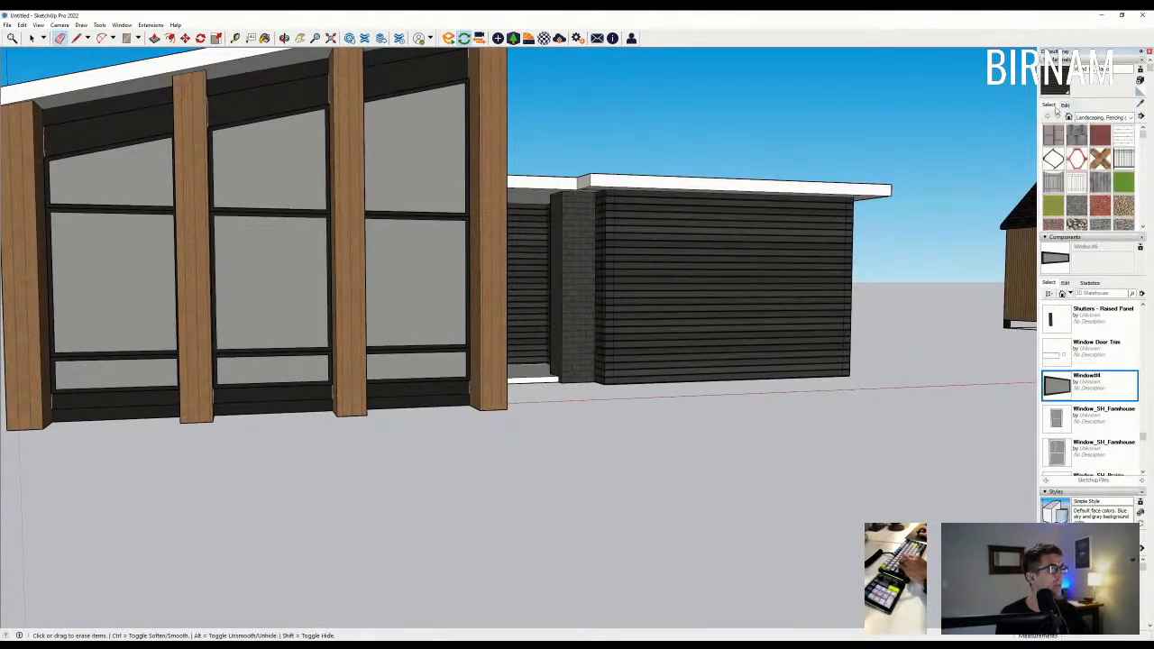
{"action": "left_click", "coordinate": [1143, 105]}
{"action": "middle_click_drag", "start_coordinate": [442, 375], "coordinate": [409, 431]}
{"action": "scroll", "coordinate": [406, 433], "scroll_direction": "down", "scroll_amount": 2}
{"action": "scroll", "coordinate": [407, 433], "scroll_direction": "up", "scroll_amount": 2}
{"action": "left_click", "coordinate": [433, 428]}
{"action": "scroll", "coordinate": [656, 296], "scroll_direction": "up", "scroll_amount": 2}
{"action": "middle_click_drag", "start_coordinate": [684, 266], "coordinate": [651, 112]}
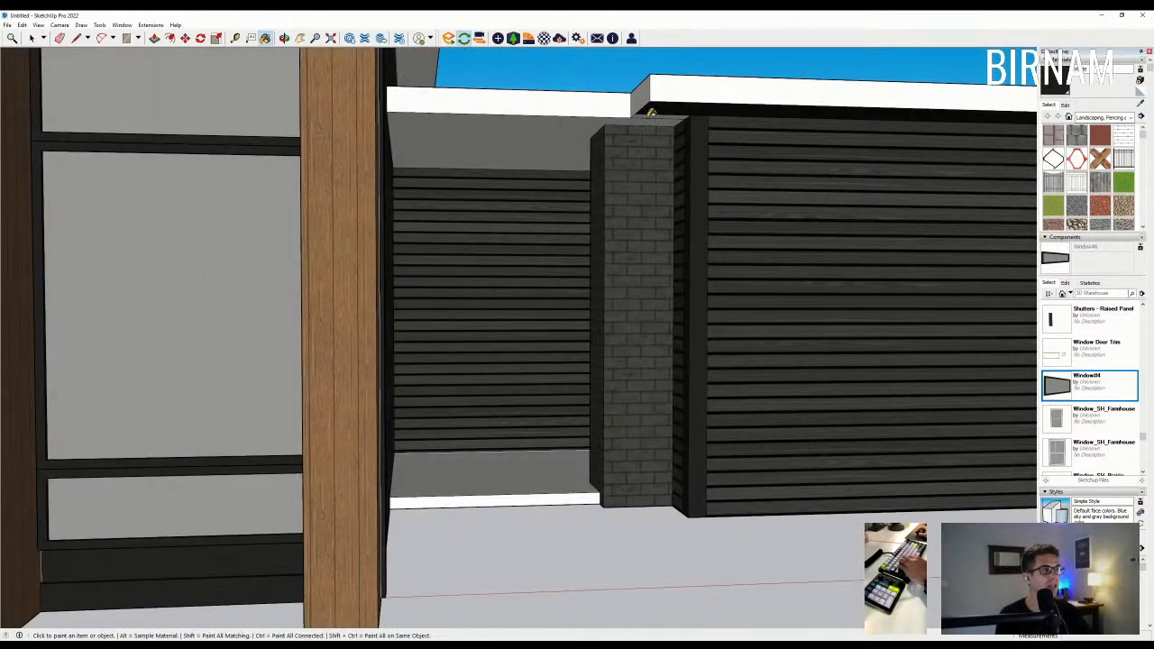
Paint the soffits and fascias of the entry roof, the low roof's front and the tall shed roof black.
{"action": "left_click", "coordinate": [604, 117]}
{"action": "left_click", "coordinate": [622, 104]}
{"action": "left_click", "coordinate": [642, 92]}
{"action": "left_click", "coordinate": [690, 96]}
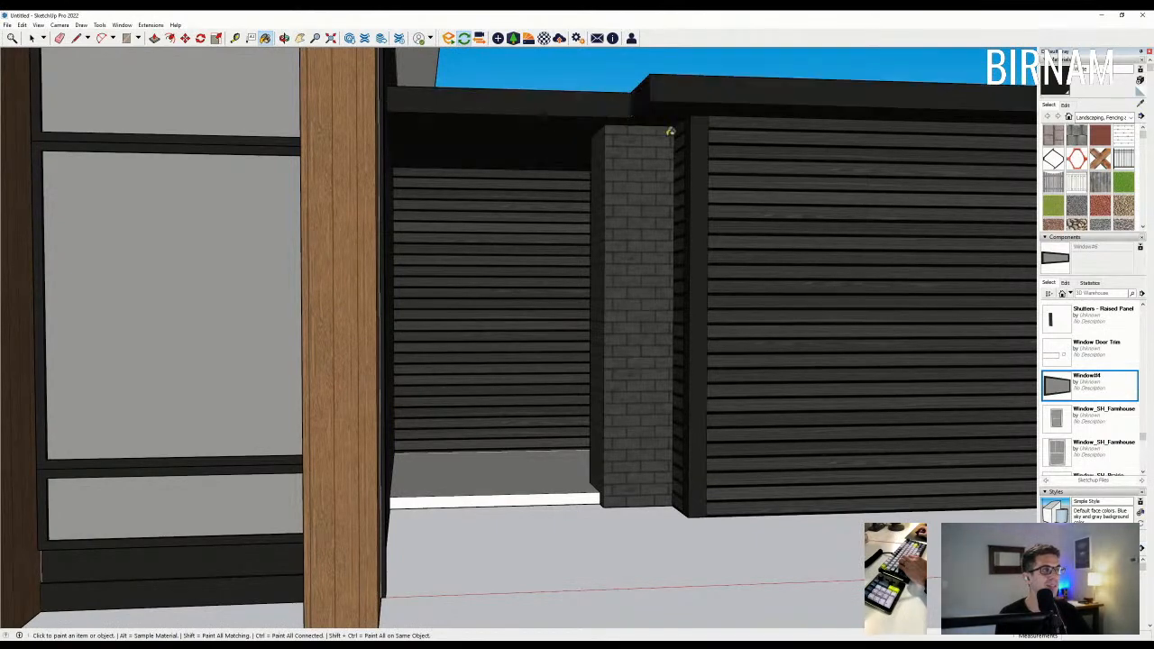
{"action": "scroll", "coordinate": [458, 132], "scroll_direction": "down", "scroll_amount": 4}
{"action": "scroll", "coordinate": [459, 133], "scroll_direction": "down", "scroll_amount": 5}
{"action": "scroll", "coordinate": [268, 114], "scroll_direction": "up", "scroll_amount": 3}
{"action": "middle_click_drag", "start_coordinate": [267, 113], "coordinate": [406, 104]}
{"action": "left_click", "coordinate": [498, 57]}
Paint the low roof's outer side fascia and the low wing's outer corner trim strip black.
{"action": "middle_click_drag", "start_coordinate": [595, 206], "coordinate": [528, 203]}
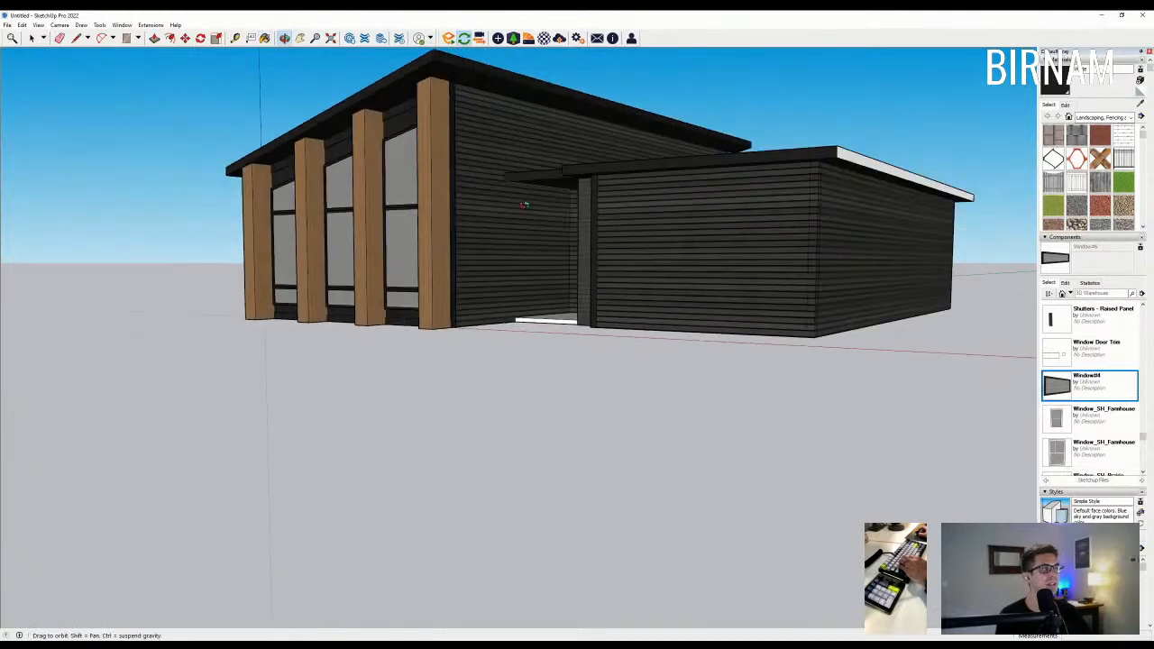
{"action": "scroll", "coordinate": [856, 151], "scroll_direction": "up", "scroll_amount": 3}
{"action": "left_click", "coordinate": [837, 152]}
{"action": "left_click", "coordinate": [781, 187]}
{"action": "scroll", "coordinate": [781, 190], "scroll_direction": "up", "scroll_amount": 2}
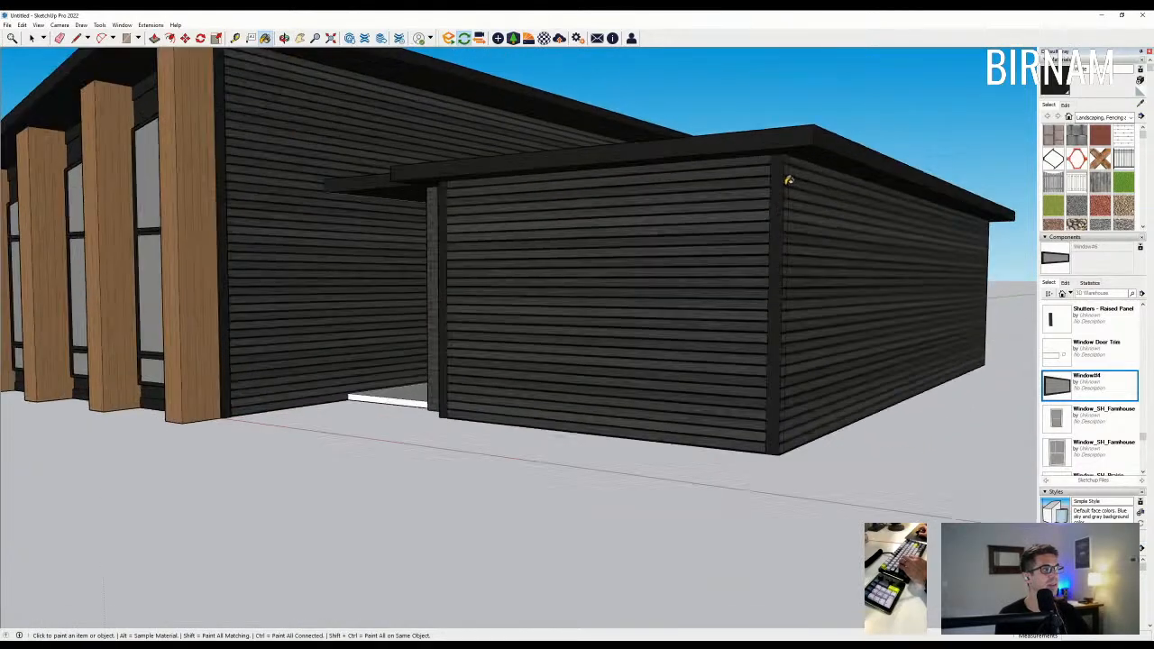
Paint the entry slab with Polished Concrete New from the Asphalt and Concrete collection.
{"action": "middle_click_drag", "start_coordinate": [781, 193], "coordinate": [735, 436]}
{"action": "scroll", "coordinate": [735, 435], "scroll_direction": "down", "scroll_amount": 4}
{"action": "mouse_move", "coordinate": [541, 288]}
{"action": "middle_mouse_down"}
{"action": "mouse_move", "coordinate": [577, 412]}
{"action": "mouse_move", "coordinate": [523, 276]}
{"action": "mouse_move", "coordinate": [741, 365]}
{"action": "mouse_move", "coordinate": [766, 356]}
{"action": "middle_mouse_up"}
{"action": "scroll", "coordinate": [552, 359], "scroll_direction": "up", "scroll_amount": 1}
{"action": "scroll", "coordinate": [552, 359], "scroll_direction": "down", "scroll_amount": 1}
{"action": "middle_click_drag", "start_coordinate": [591, 380], "coordinate": [562, 379]}
{"action": "scroll", "coordinate": [562, 374], "scroll_direction": "down", "scroll_amount": 4}
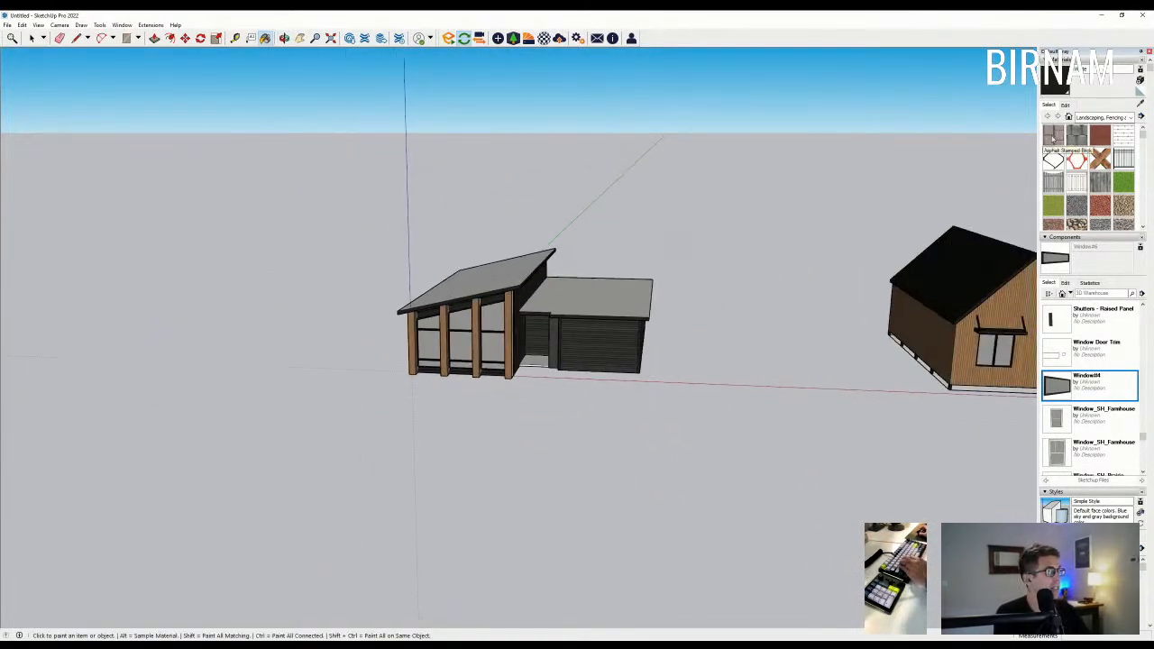
{"action": "left_click", "coordinate": [1127, 120]}
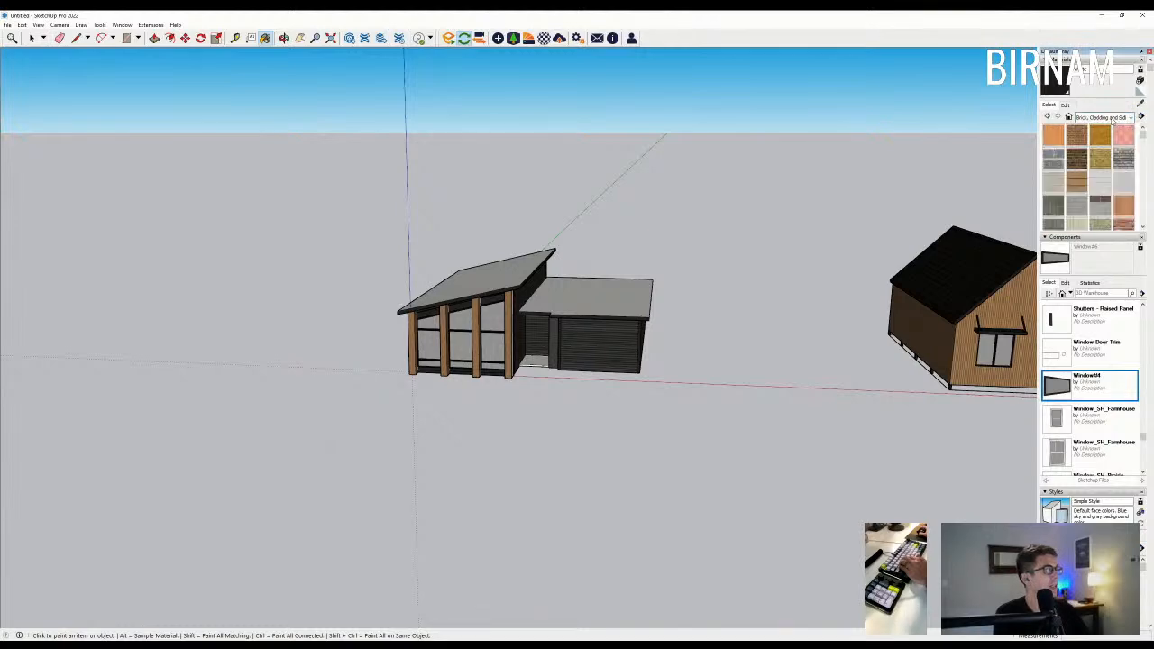
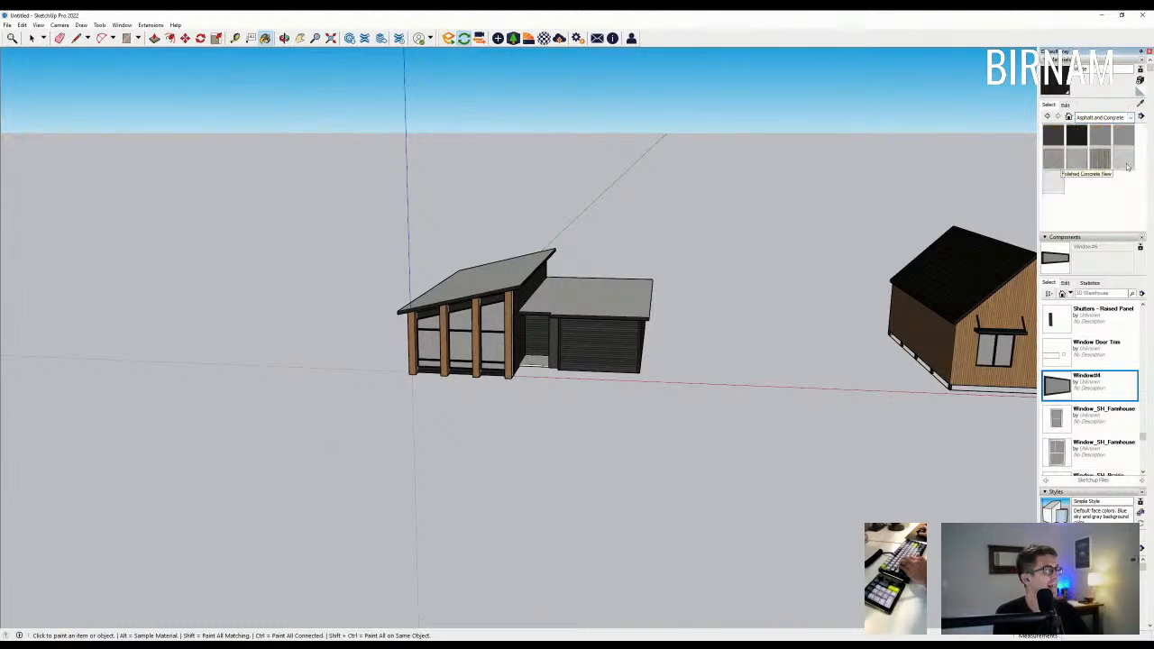
{"action": "left_click", "coordinate": [1125, 161]}
{"action": "scroll", "coordinate": [536, 388], "scroll_direction": "up", "scroll_amount": 6}
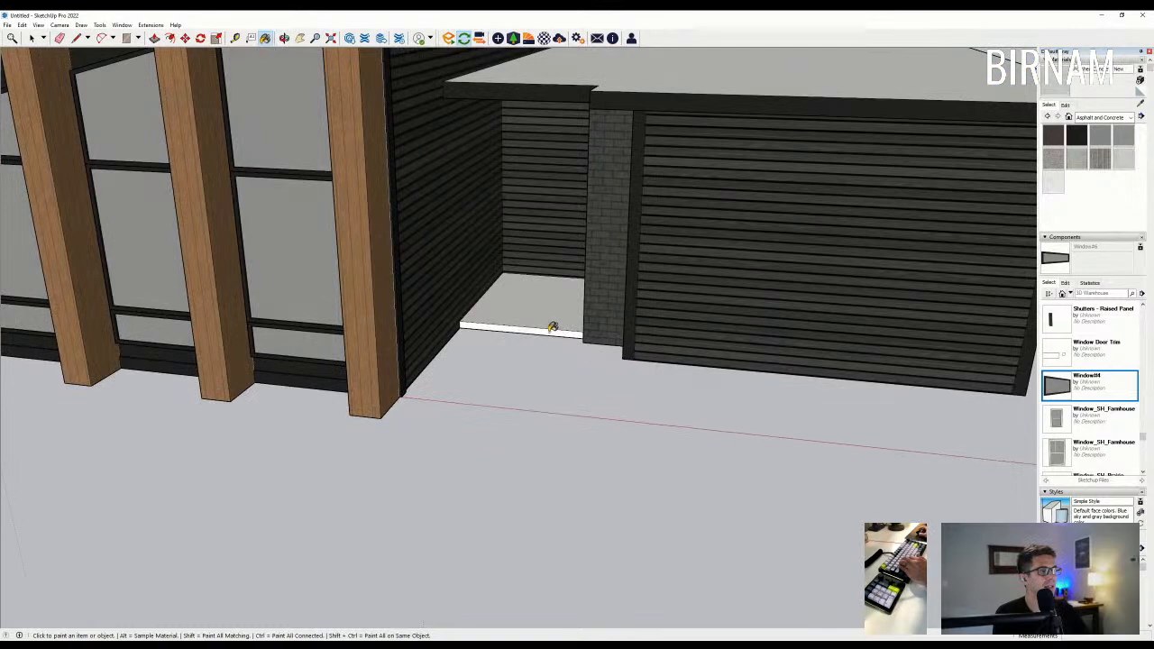
{"action": "left_click", "coordinate": [553, 326]}
Draw a vertical line from the base midpoint of the low wing's front wall up to the roof.
{"action": "scroll", "coordinate": [553, 307], "scroll_direction": "down", "scroll_amount": 8}
{"action": "mouse_move", "coordinate": [643, 421]}
{"action": "middle_mouse_down"}
{"action": "mouse_move", "coordinate": [563, 312]}
{"action": "mouse_move", "coordinate": [488, 341]}
{"action": "middle_mouse_up"}
{"action": "scroll", "coordinate": [595, 352], "scroll_direction": "up", "scroll_amount": 3}
{"action": "key", "text": "l"}
{"action": "middle_click_drag", "start_coordinate": [683, 340], "coordinate": [664, 335]}
{"action": "scroll", "coordinate": [592, 379], "scroll_direction": "up", "scroll_amount": 4}
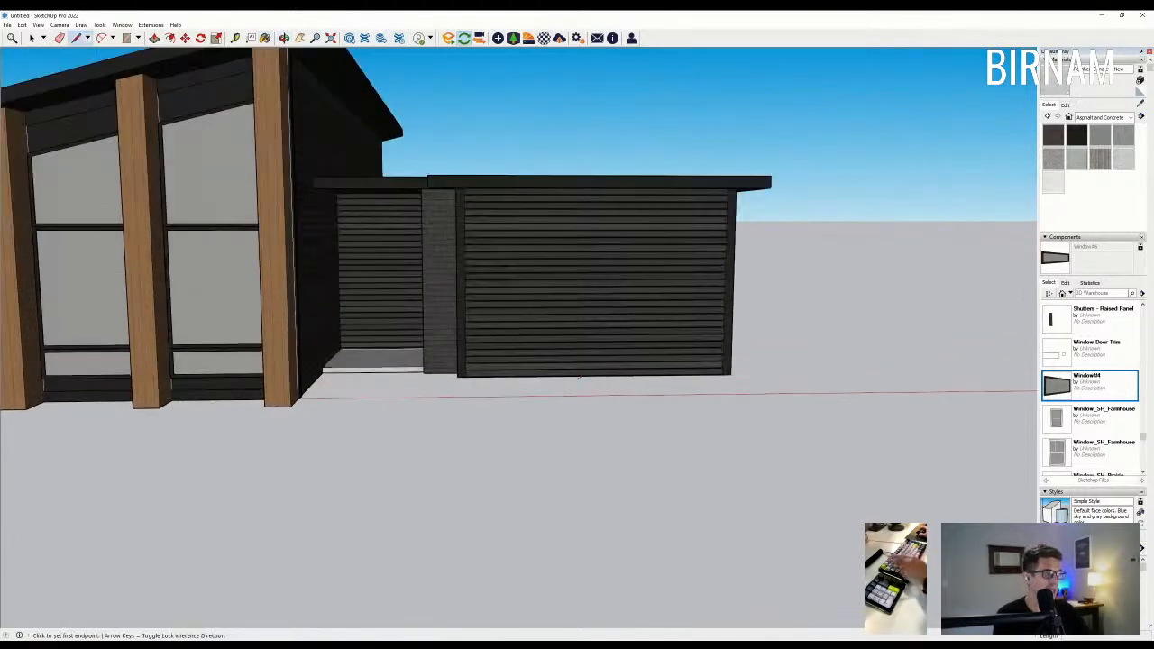
{"action": "left_click", "coordinate": [571, 376]}
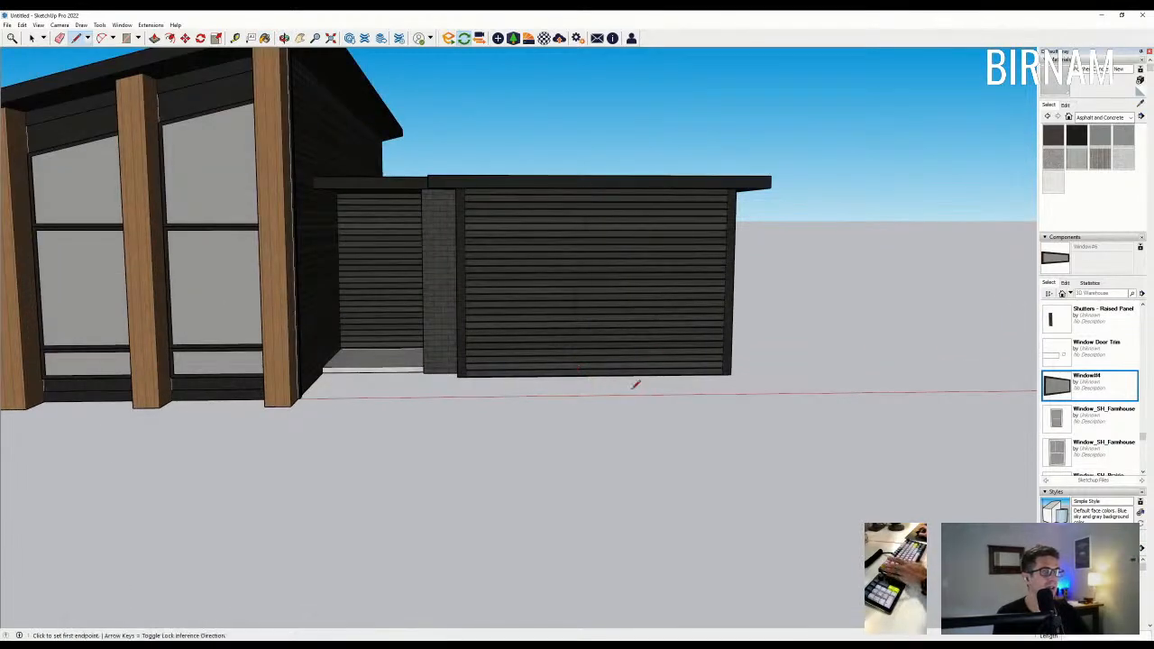
{"action": "scroll", "coordinate": [594, 373], "scroll_direction": "up", "scroll_amount": 3}
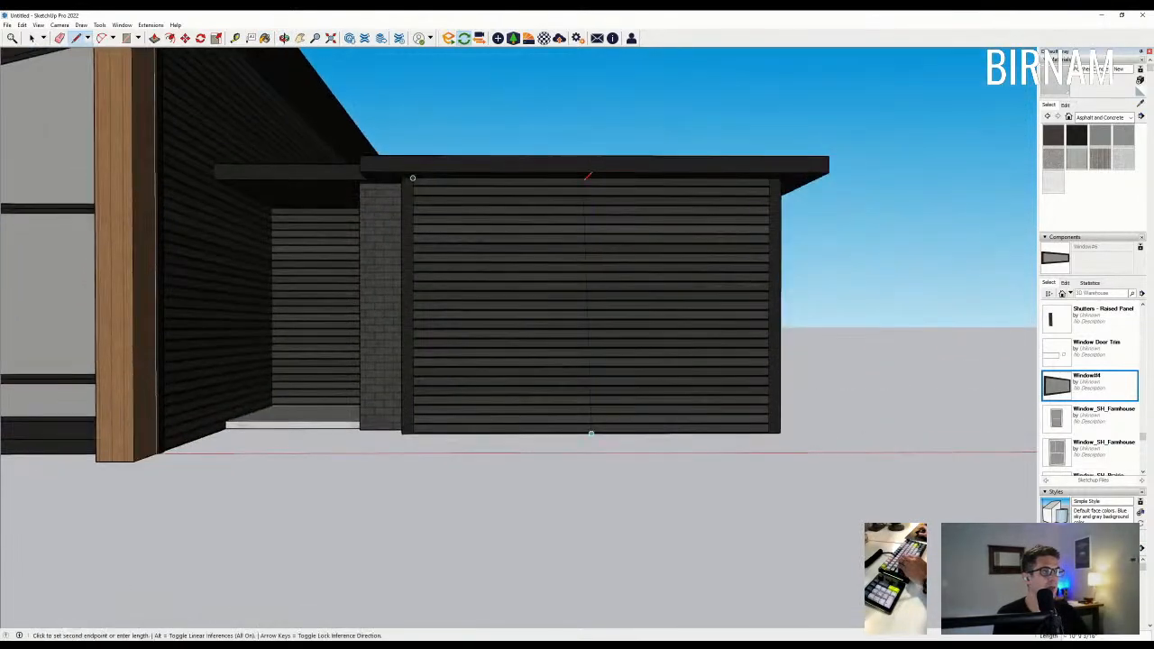
{"action": "left_click", "coordinate": [591, 177]}
Erase the low wing's outer corner trim edge and pull the outer half of its front wall out 4 inches.
{"action": "key", "text": "e"}
{"action": "scroll", "coordinate": [768, 222], "scroll_direction": "up", "scroll_amount": 1}
{"action": "mouse_move", "coordinate": [777, 233]}
{"action": "middle_mouse_down"}
{"action": "mouse_move", "coordinate": [719, 360]}
{"action": "mouse_move", "coordinate": [752, 381]}
{"action": "mouse_move", "coordinate": [688, 427]}
{"action": "mouse_move", "coordinate": [703, 457]}
{"action": "mouse_move", "coordinate": [201, 434]}
{"action": "mouse_move", "coordinate": [532, 420]}
{"action": "middle_mouse_up"}
{"action": "key", "text": "p"}
{"action": "type", "text": "4"}
{"action": "key", "text": "Return"}
{"action": "left_click", "coordinate": [158, 408]}
{"action": "left_click", "coordinate": [170, 412]}
Sample the dark brick and paint the outer half of the low wing's front wall and its side return.
{"action": "key", "text": "b"}
{"action": "scroll", "coordinate": [631, 306], "scroll_direction": "up", "scroll_amount": 8}
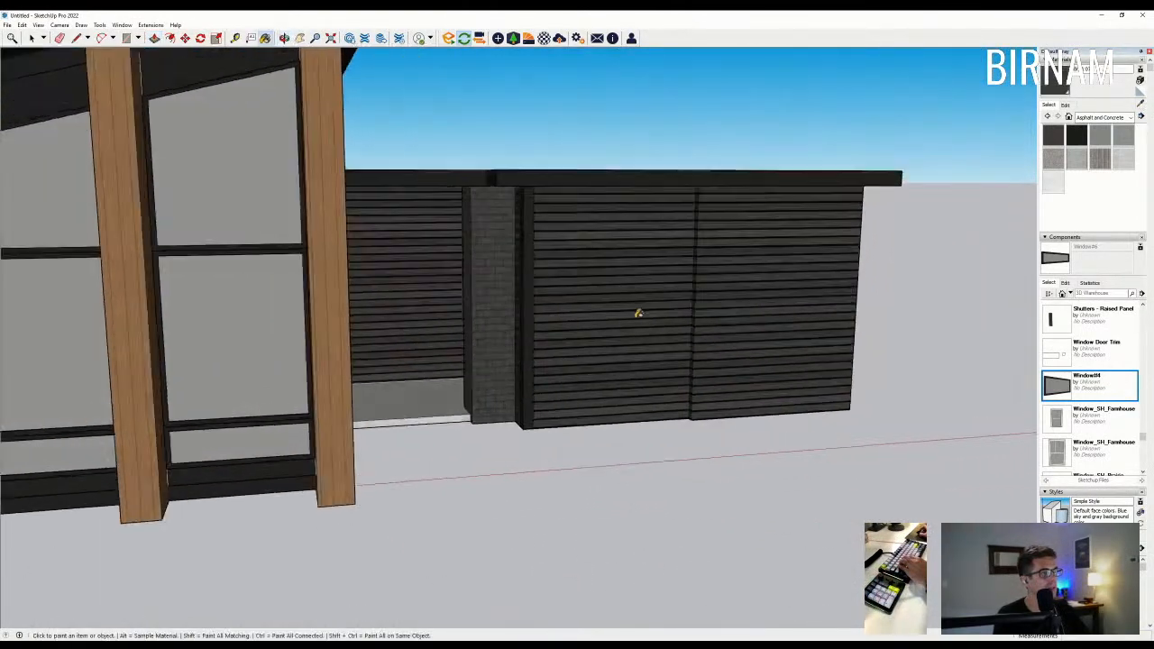
{"action": "scroll", "coordinate": [638, 313], "scroll_direction": "up", "scroll_amount": 4}
{"action": "left_click", "coordinate": [727, 291]}
{"action": "mouse_move", "coordinate": [718, 277]}
{"action": "middle_mouse_down"}
{"action": "mouse_move", "coordinate": [768, 296]}
{"action": "mouse_move", "coordinate": [476, 287]}
{"action": "middle_mouse_up"}
{"action": "left_click", "coordinate": [713, 292]}
{"action": "mouse_move", "coordinate": [716, 291]}
{"action": "middle_mouse_down"}
{"action": "mouse_move", "coordinate": [459, 297]}
{"action": "mouse_move", "coordinate": [707, 311]}
{"action": "mouse_move", "coordinate": [455, 287]}
{"action": "mouse_move", "coordinate": [539, 309]}
{"action": "middle_mouse_up"}
{"action": "scroll", "coordinate": [479, 258], "scroll_direction": "up", "scroll_amount": 6}
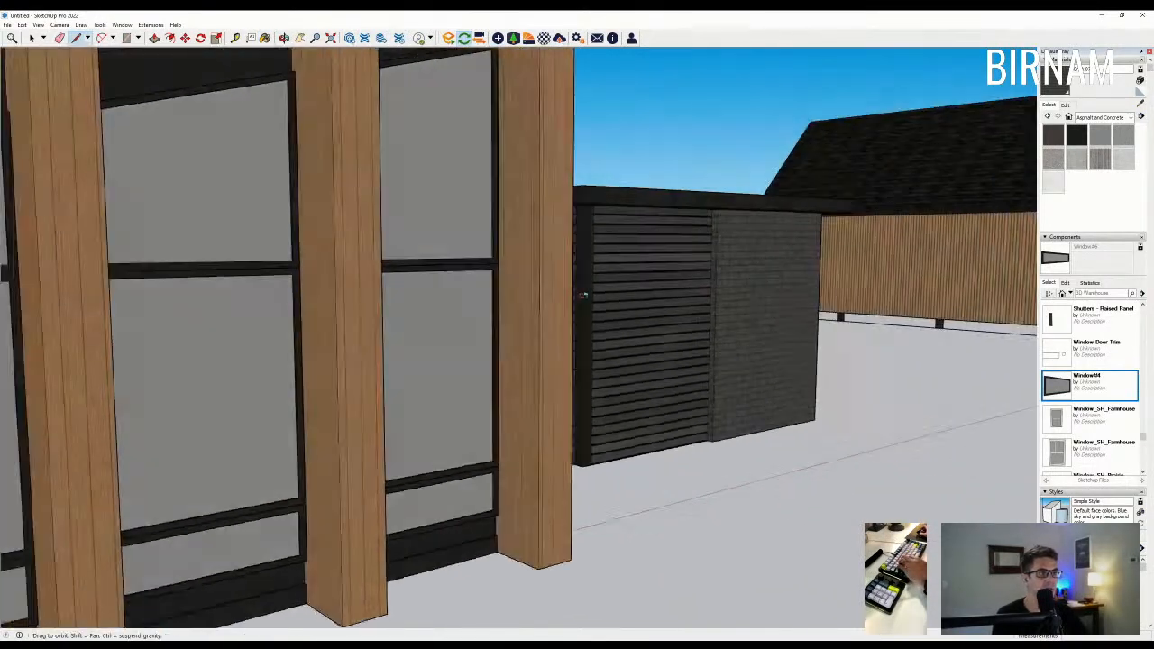
Draw a horizontal line at window mullion height across the tall volume's side wall and erase the extra segment on the corner trim.
{"action": "key", "text": "l"}
{"action": "left_click", "coordinate": [498, 266]}
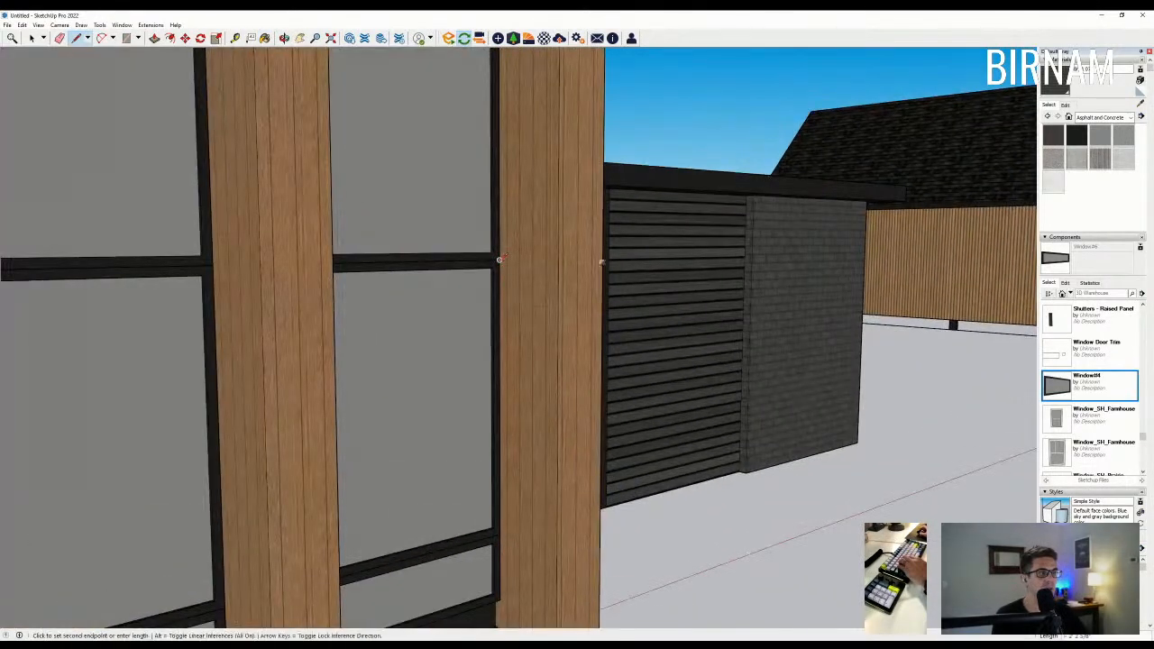
{"action": "middle_click_drag", "start_coordinate": [499, 266], "coordinate": [331, 318]}
{"action": "key", "text": "Escape"}
{"action": "scroll", "coordinate": [252, 305], "scroll_direction": "up", "scroll_amount": 2}
{"action": "left_click", "coordinate": [256, 297]}
{"action": "middle_click_drag", "start_coordinate": [256, 298], "coordinate": [253, 287]}
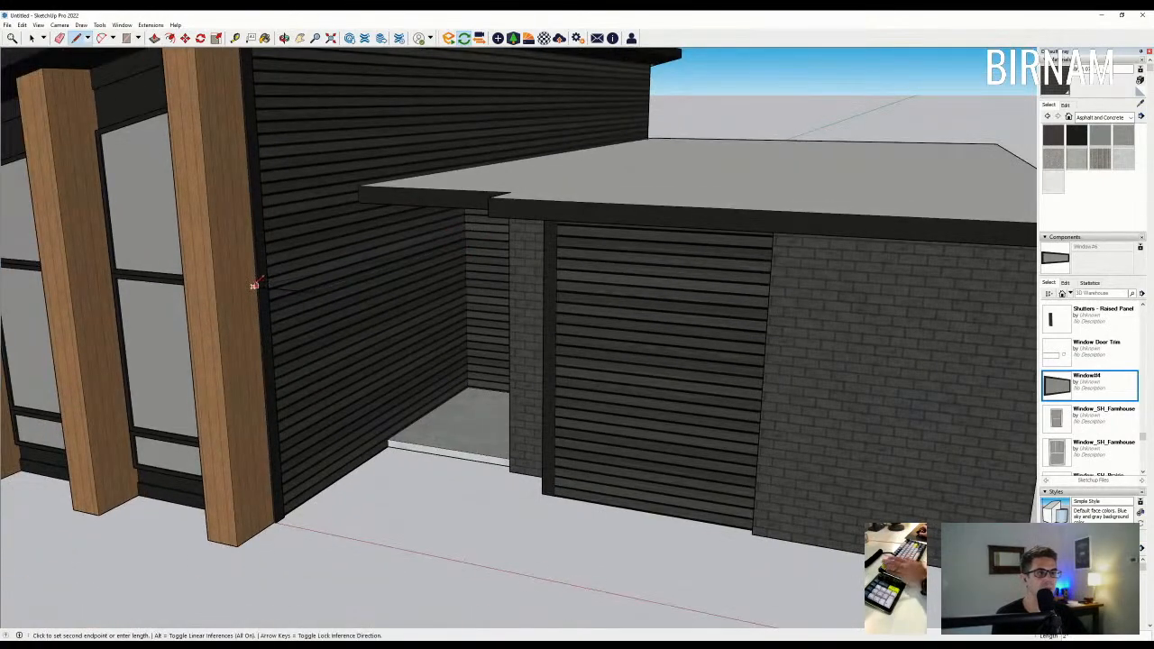
{"action": "scroll", "coordinate": [226, 296], "scroll_direction": "up", "scroll_amount": 2}
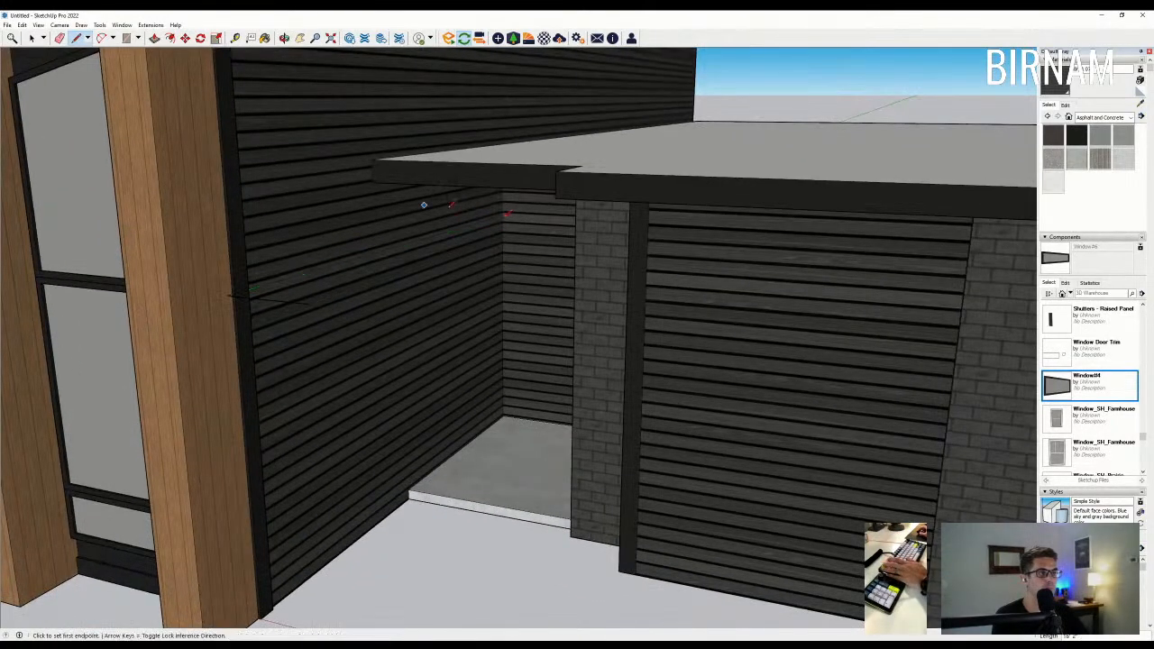
{"action": "middle_click_drag", "start_coordinate": [371, 182], "coordinate": [186, 193]}
{"action": "key", "text": "e"}
{"action": "scroll", "coordinate": [211, 276], "scroll_direction": "up", "scroll_amount": 4}
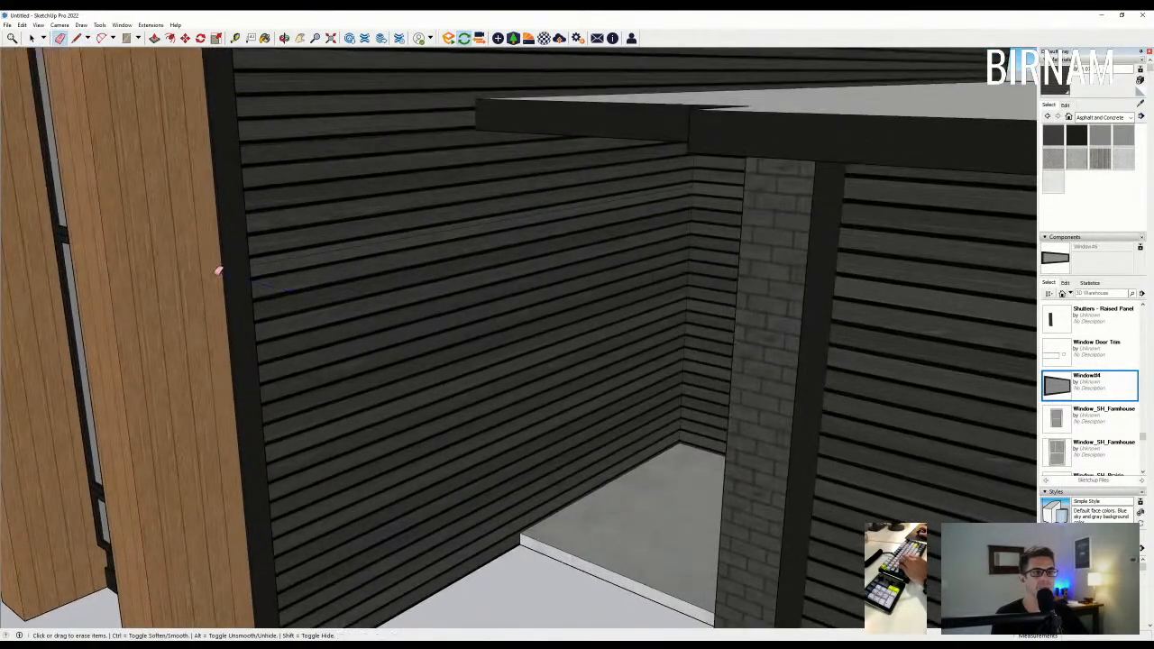
{"action": "scroll", "coordinate": [358, 240], "scroll_direction": "down", "scroll_amount": 4}
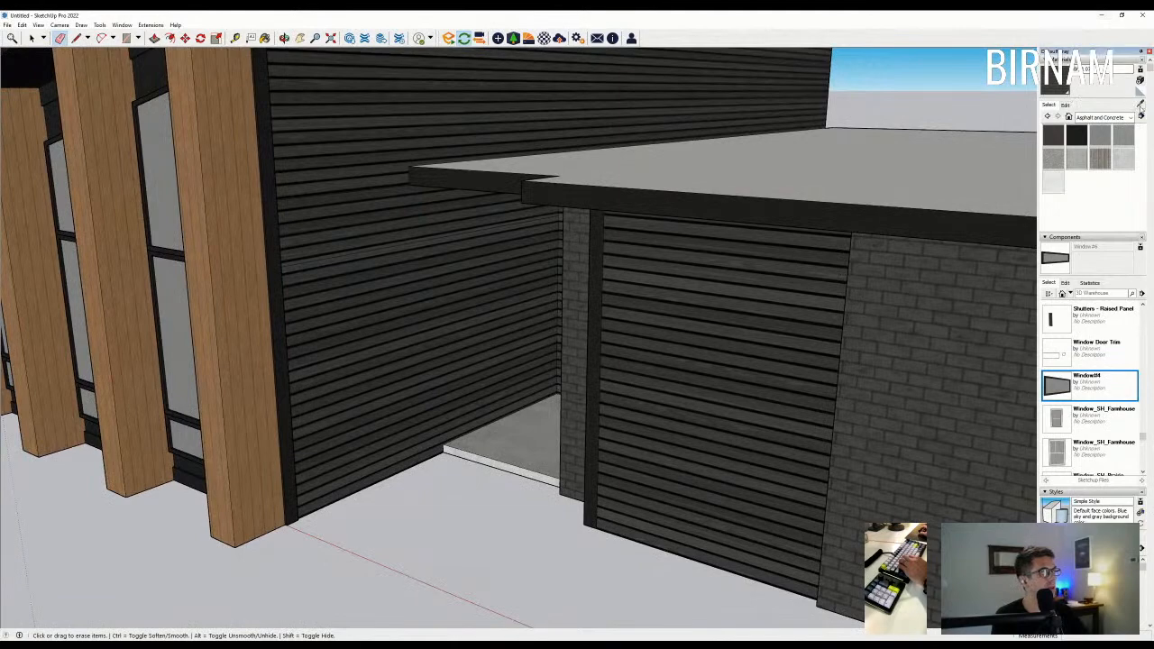
Sample the black trim and paint the band above the new line on the tall volume's side wall.
{"action": "left_click", "coordinate": [388, 217]}
{"action": "scroll", "coordinate": [388, 217], "scroll_direction": "down", "scroll_amount": 4}
{"action": "middle_click_drag", "start_coordinate": [513, 240], "coordinate": [541, 243]}
{"action": "scroll", "coordinate": [507, 247], "scroll_direction": "up", "scroll_amount": 5}
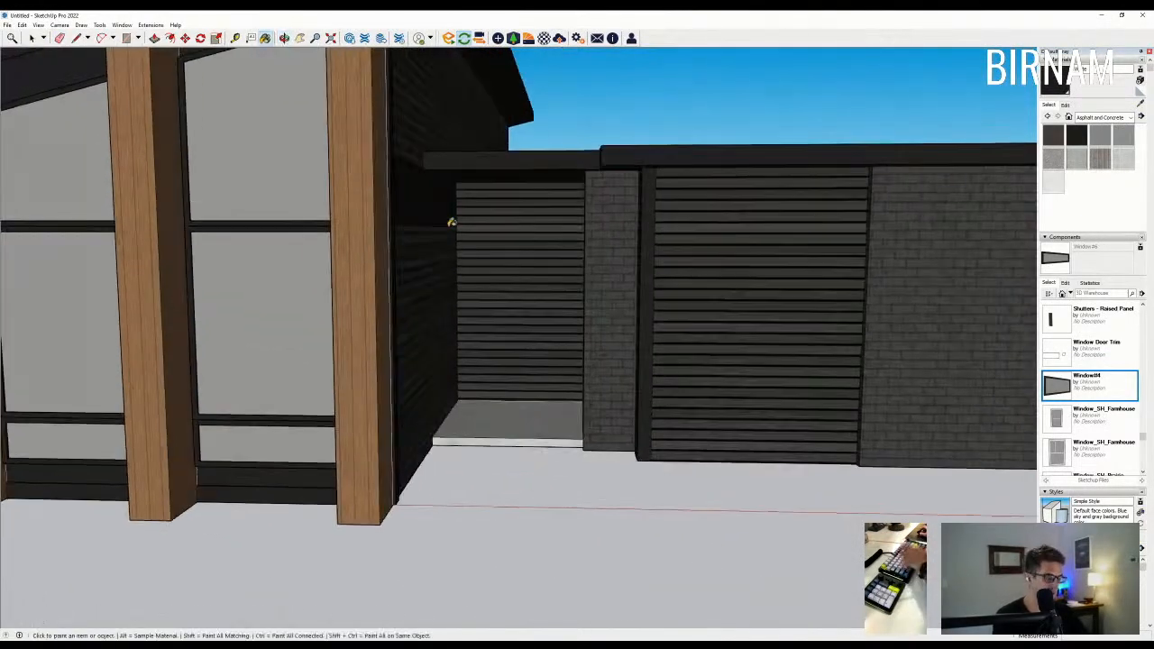
Extend the mullion-height line across the low wing's plank panel and erase the extra edges on the corner trim above it.
{"action": "key", "text": "l"}
{"action": "mouse_move", "coordinate": [457, 230]}
{"action": "middle_mouse_down"}
{"action": "mouse_move", "coordinate": [714, 227]}
{"action": "mouse_move", "coordinate": [554, 231]}
{"action": "mouse_move", "coordinate": [649, 253]}
{"action": "mouse_move", "coordinate": [707, 226]}
{"action": "mouse_move", "coordinate": [634, 227]}
{"action": "mouse_move", "coordinate": [735, 230]}
{"action": "middle_mouse_up"}
{"action": "scroll", "coordinate": [629, 225], "scroll_direction": "up", "scroll_amount": 2}
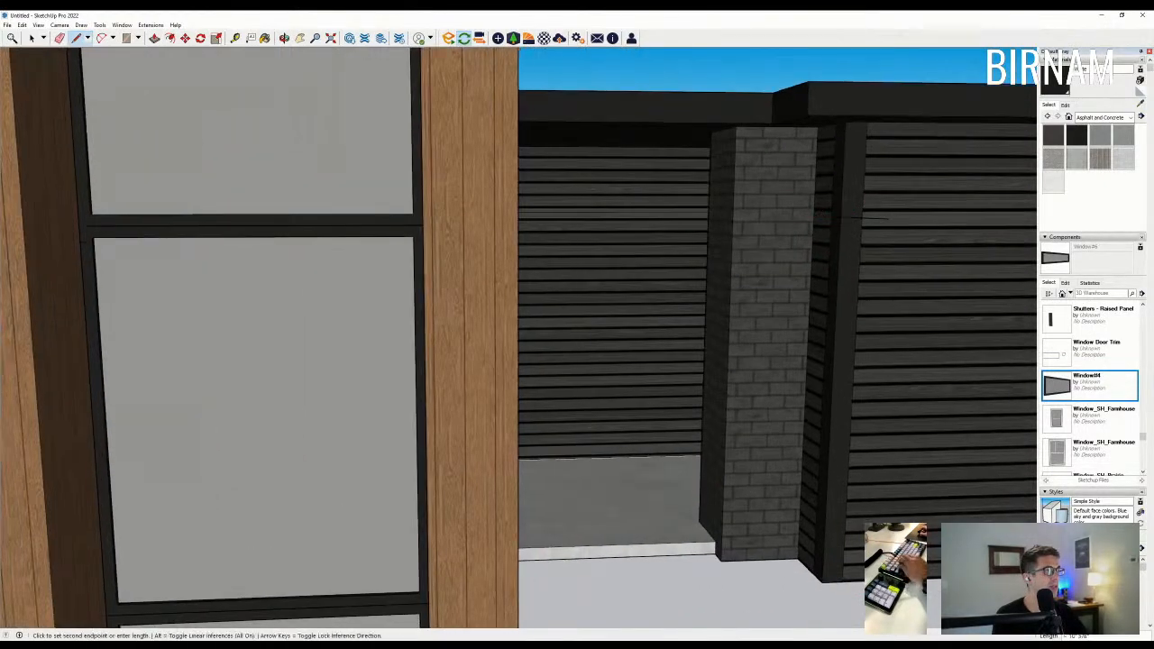
{"action": "scroll", "coordinate": [740, 227], "scroll_direction": "down", "scroll_amount": 5}
{"action": "scroll", "coordinate": [689, 227], "scroll_direction": "up", "scroll_amount": 3}
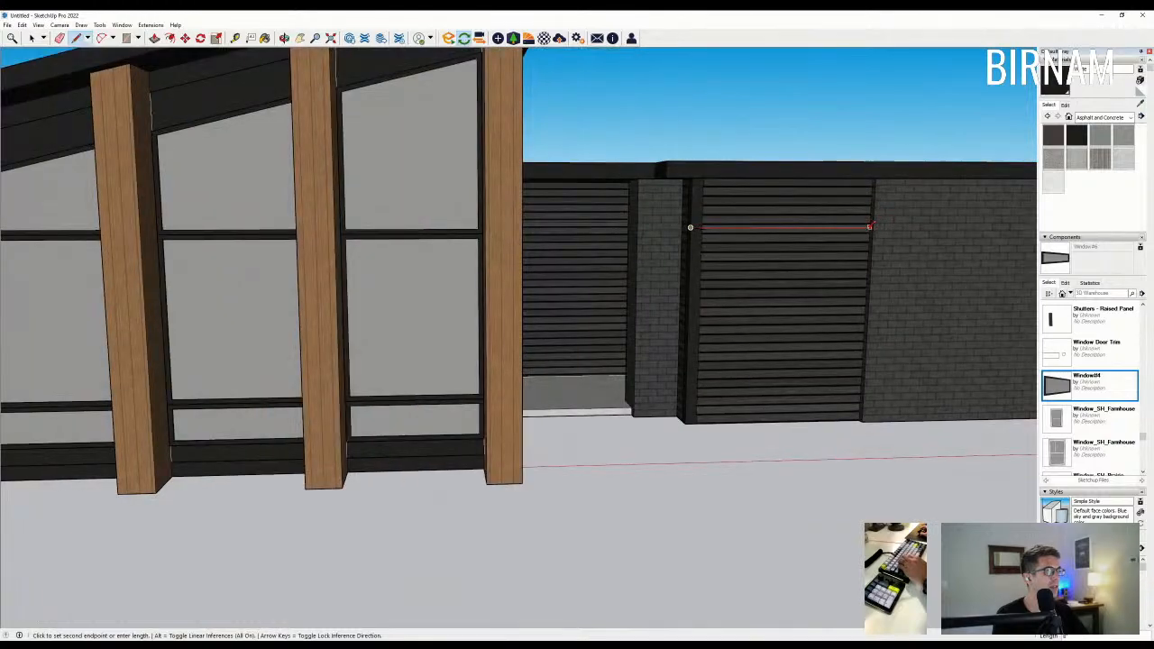
{"action": "key", "text": "e"}
{"action": "scroll", "coordinate": [715, 233], "scroll_direction": "up", "scroll_amount": 2}
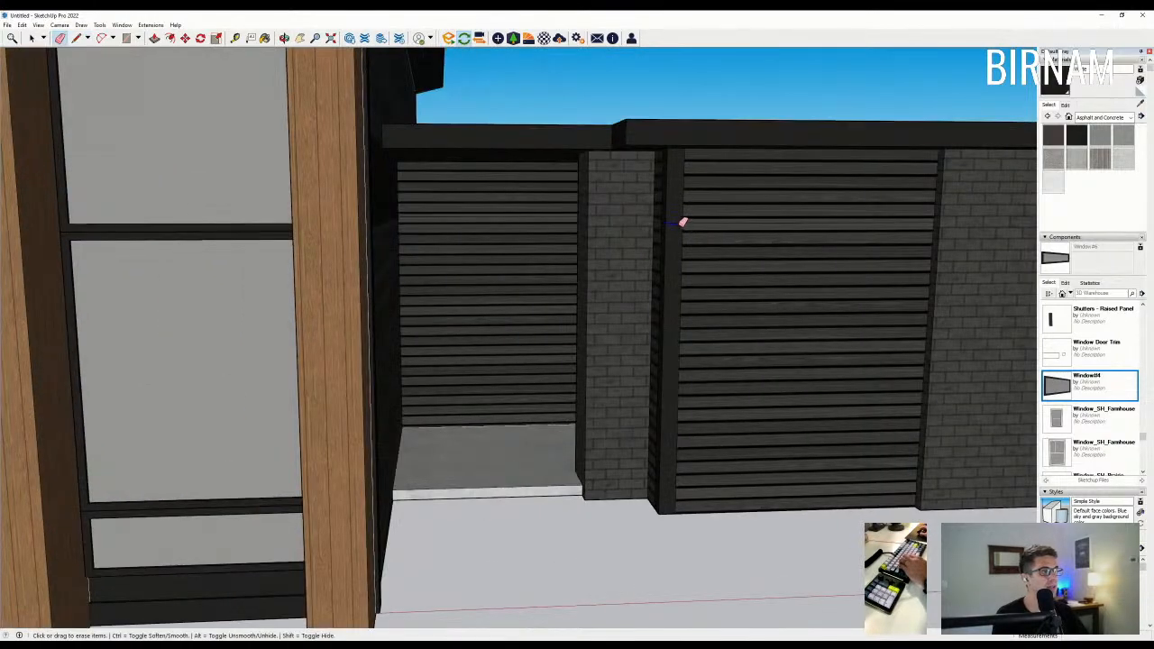
{"action": "scroll", "coordinate": [671, 193], "scroll_direction": "down", "scroll_amount": 1}
{"action": "scroll", "coordinate": [660, 184], "scroll_direction": "up", "scroll_amount": 3}
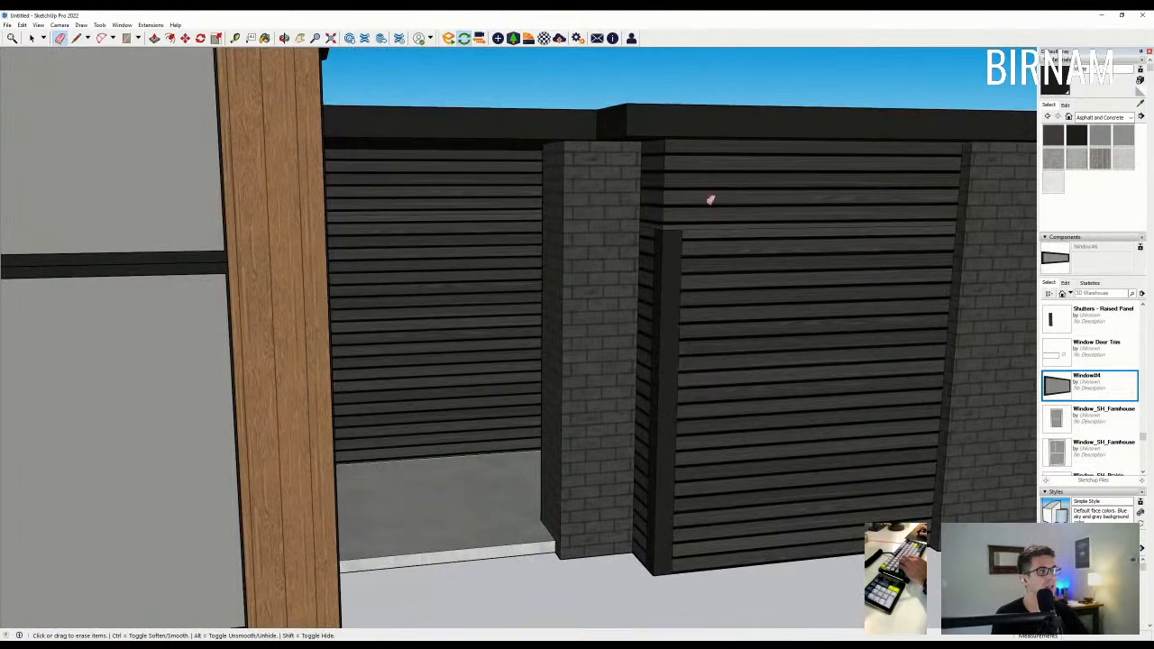
Paint the upper bands of the low wing's plank panel and the entry recess's back wall black.
{"action": "left_click", "coordinate": [750, 190]}
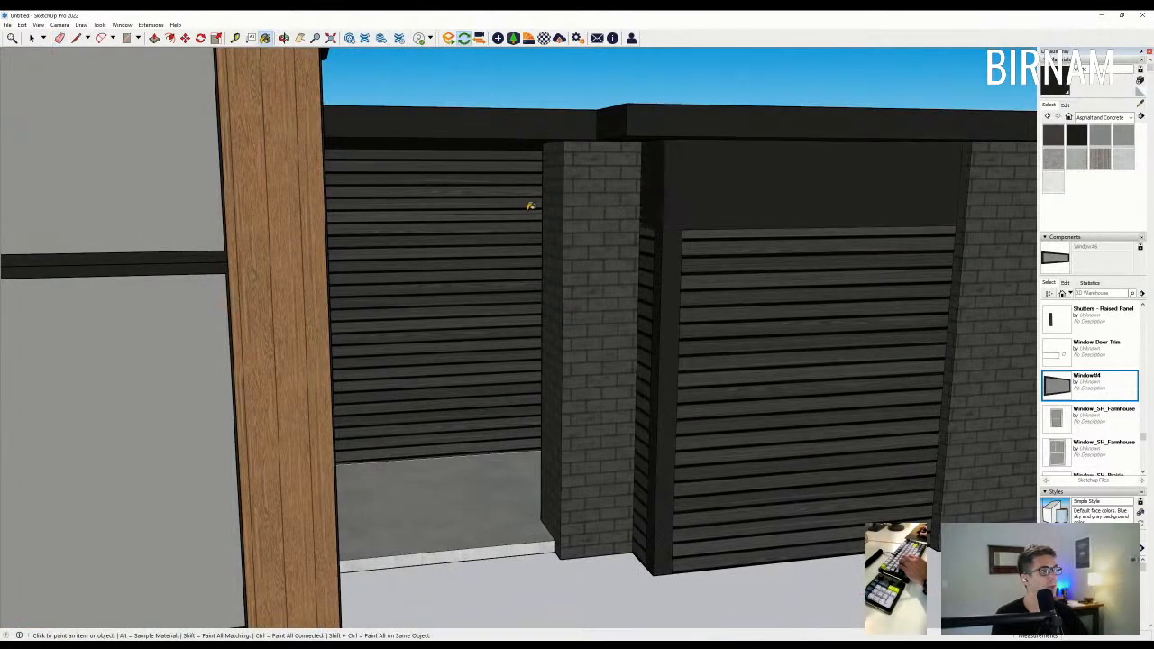
{"action": "left_click", "coordinate": [528, 210]}
{"action": "scroll", "coordinate": [414, 193], "scroll_direction": "down", "scroll_amount": 6}
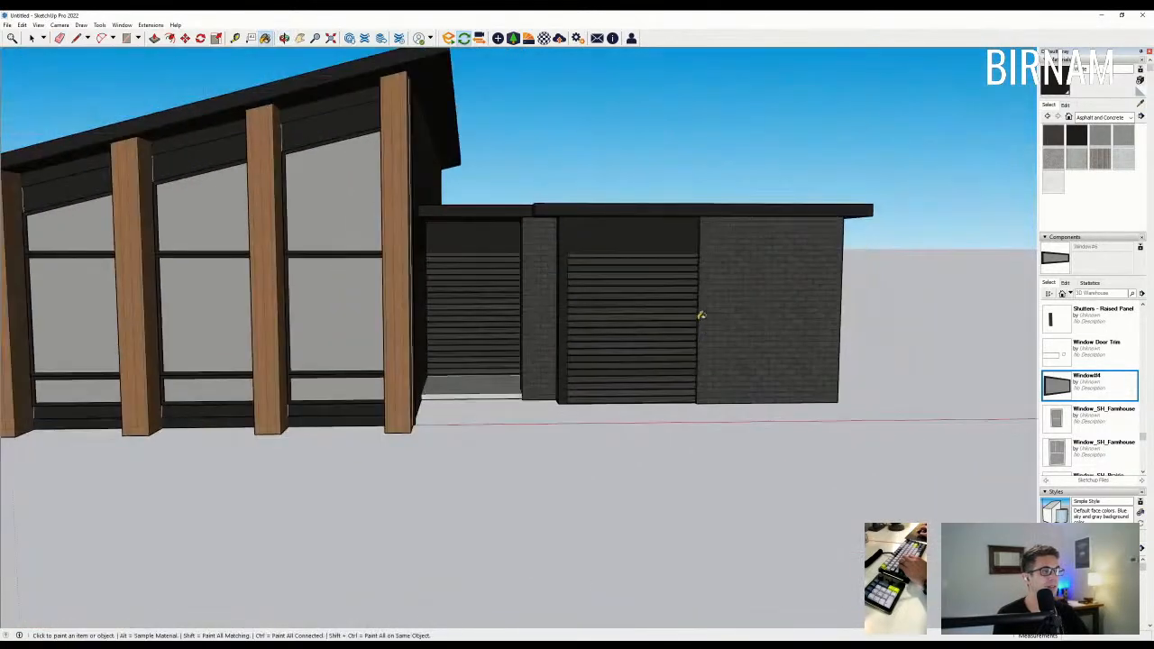
Push the brick section's front and side faces back flush with the low wing's plank walls.
{"action": "scroll", "coordinate": [700, 321], "scroll_direction": "down", "scroll_amount": 3}
{"action": "mouse_move", "coordinate": [716, 306]}
{"action": "middle_mouse_down"}
{"action": "mouse_move", "coordinate": [548, 349]}
{"action": "mouse_move", "coordinate": [866, 335]}
{"action": "mouse_move", "coordinate": [748, 368]}
{"action": "mouse_move", "coordinate": [724, 364]}
{"action": "mouse_move", "coordinate": [835, 367]}
{"action": "mouse_move", "coordinate": [793, 357]}
{"action": "mouse_move", "coordinate": [812, 317]}
{"action": "mouse_move", "coordinate": [662, 330]}
{"action": "mouse_move", "coordinate": [722, 327]}
{"action": "mouse_move", "coordinate": [712, 360]}
{"action": "mouse_move", "coordinate": [744, 350]}
{"action": "mouse_move", "coordinate": [636, 387]}
{"action": "middle_mouse_up"}
{"action": "key", "text": "p"}
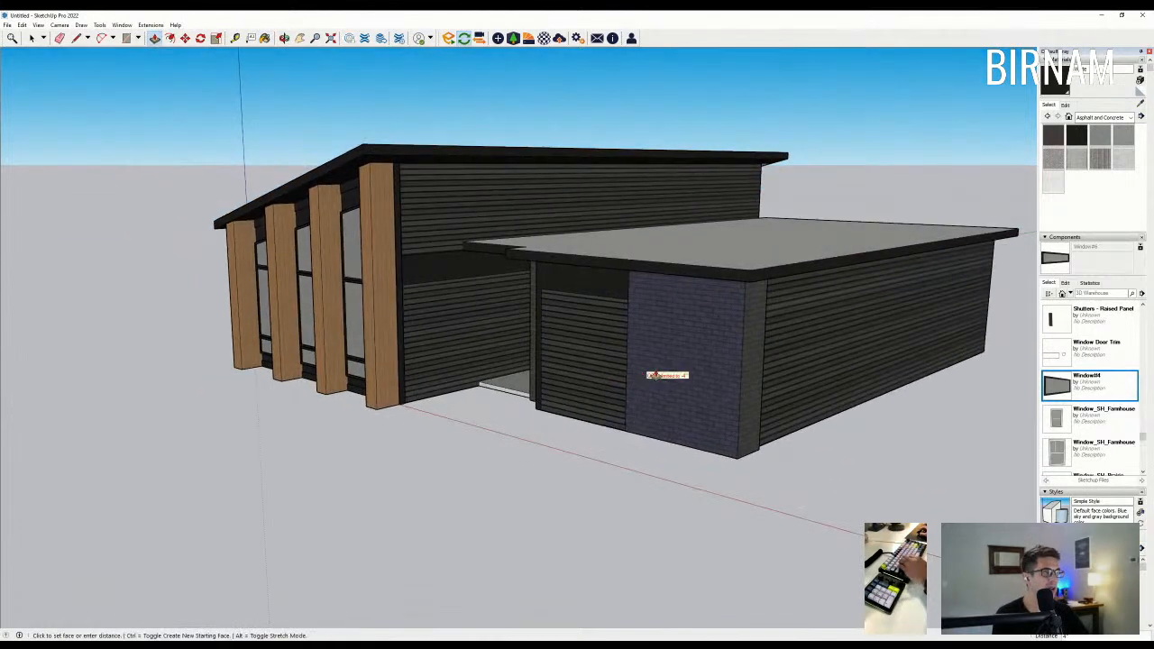
{"action": "left_click", "coordinate": [756, 359]}
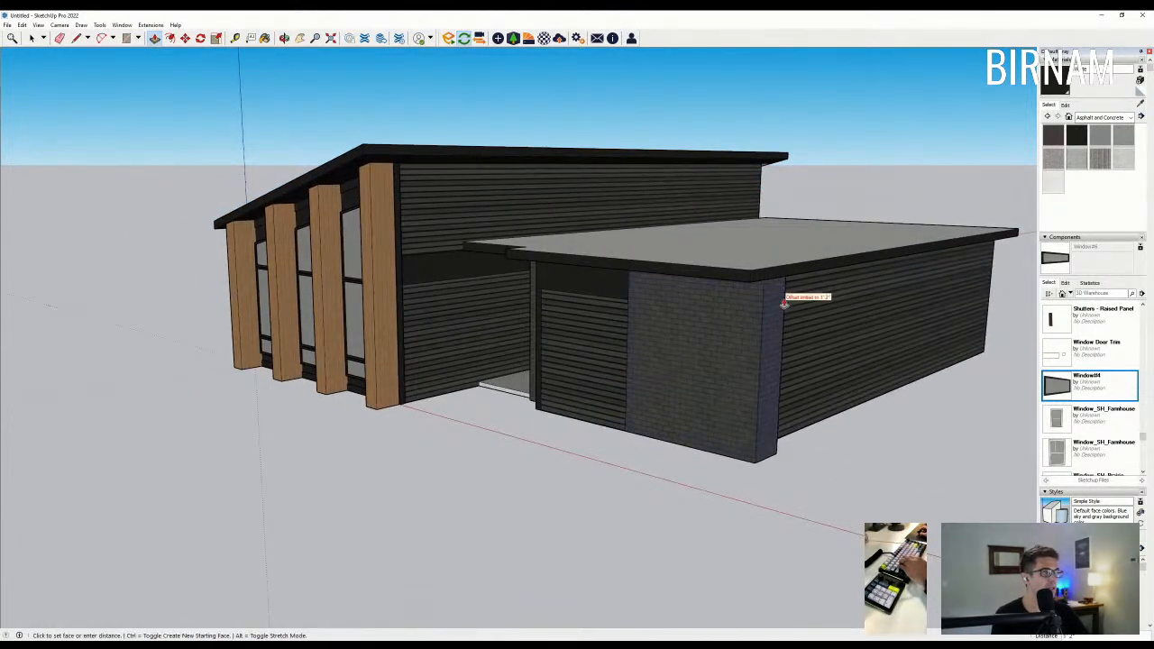
{"action": "left_click", "coordinate": [782, 437]}
{"action": "left_click", "coordinate": [770, 421]}
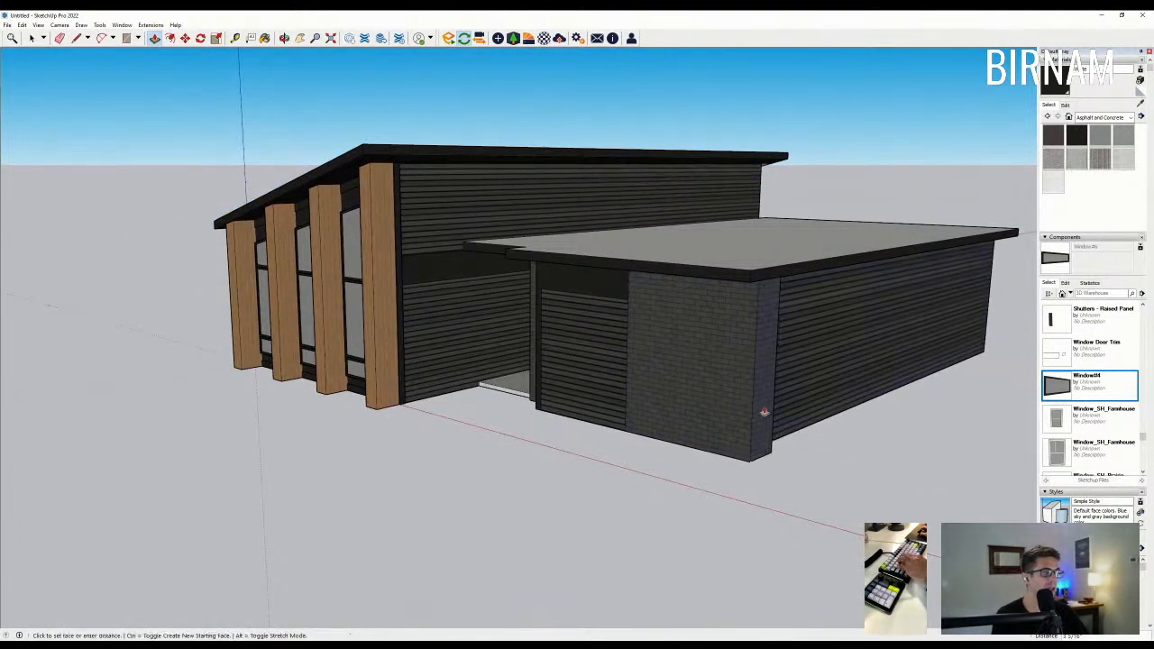
{"action": "left_click", "coordinate": [752, 312]}
Erase the leftover edge on the low wing's outer side and the divider between the brick and plank panels.
{"action": "key", "text": "e"}
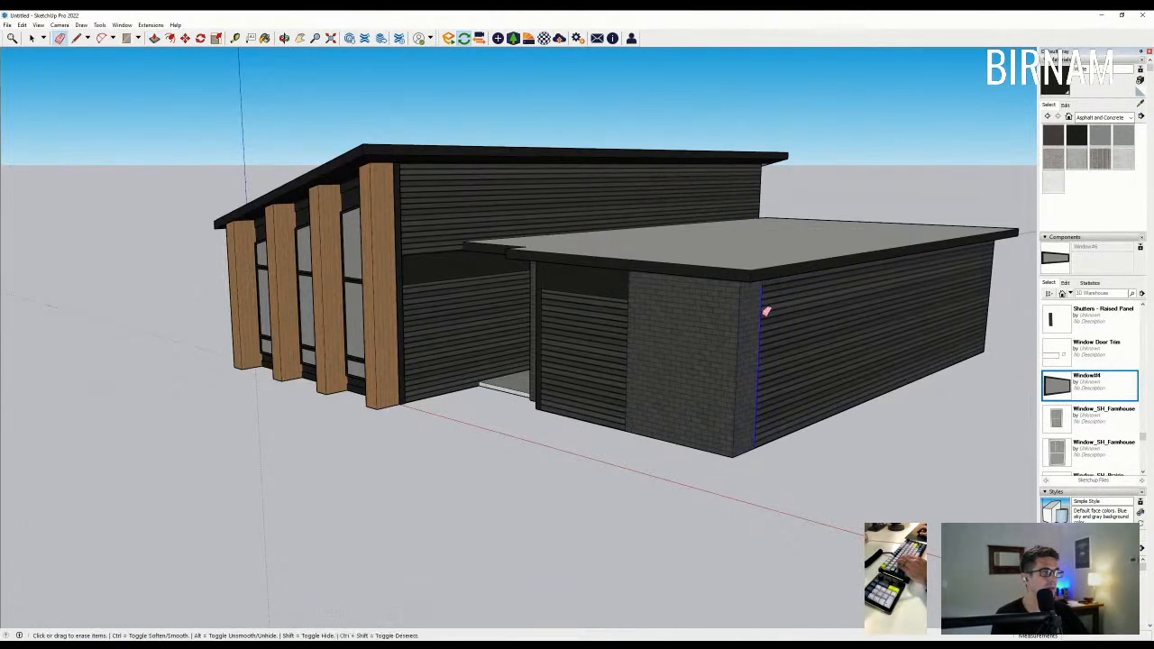
{"action": "left_click", "coordinate": [761, 316]}
{"action": "left_click", "coordinate": [631, 328]}
{"action": "mouse_move", "coordinate": [633, 326]}
{"action": "middle_mouse_down"}
{"action": "mouse_move", "coordinate": [747, 331]}
{"action": "mouse_move", "coordinate": [716, 319]}
{"action": "mouse_move", "coordinate": [613, 331]}
{"action": "middle_mouse_up"}
Draw the band's horizontal line across the full brick front of the low wing and erase the leftover trim edges at its inner corner.
{"action": "key", "text": "l"}
{"action": "left_click", "coordinate": [688, 294]}
{"action": "left_click", "coordinate": [813, 300]}
{"action": "key", "text": "e"}
{"action": "left_click", "coordinate": [691, 285]}
{"action": "scroll", "coordinate": [606, 307], "scroll_direction": "up", "scroll_amount": 3}
{"action": "left_click", "coordinate": [608, 291]}
{"action": "scroll", "coordinate": [597, 283], "scroll_direction": "up", "scroll_amount": 2}
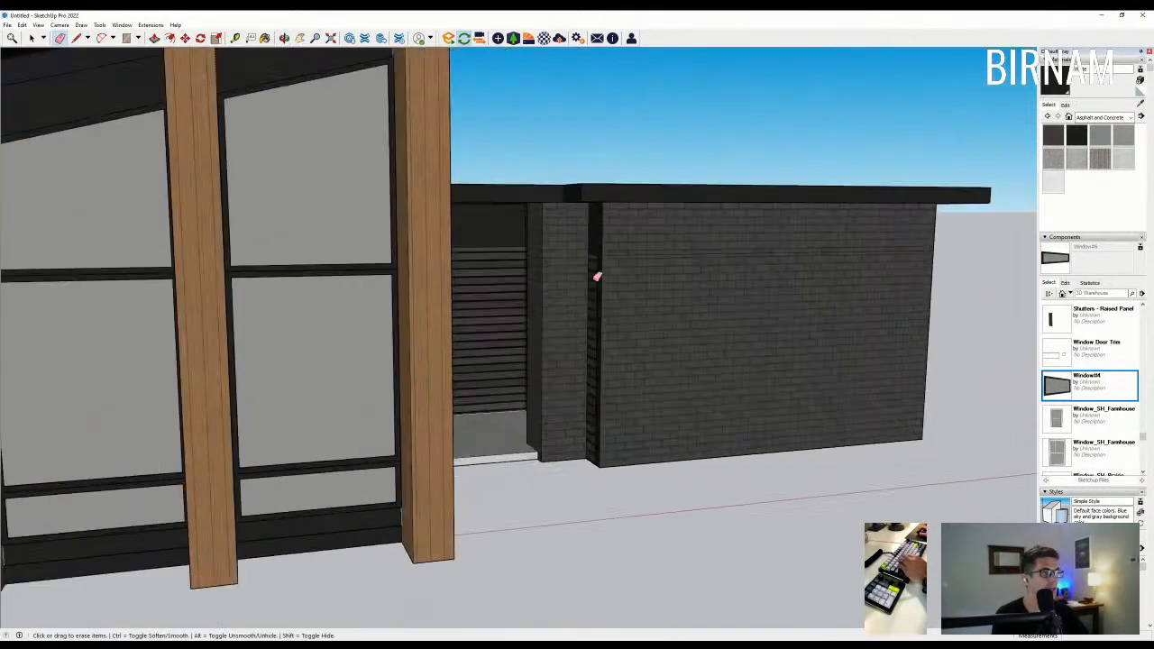
Paint the band above the line on the low wing's brick front black.
{"action": "key", "text": "b"}
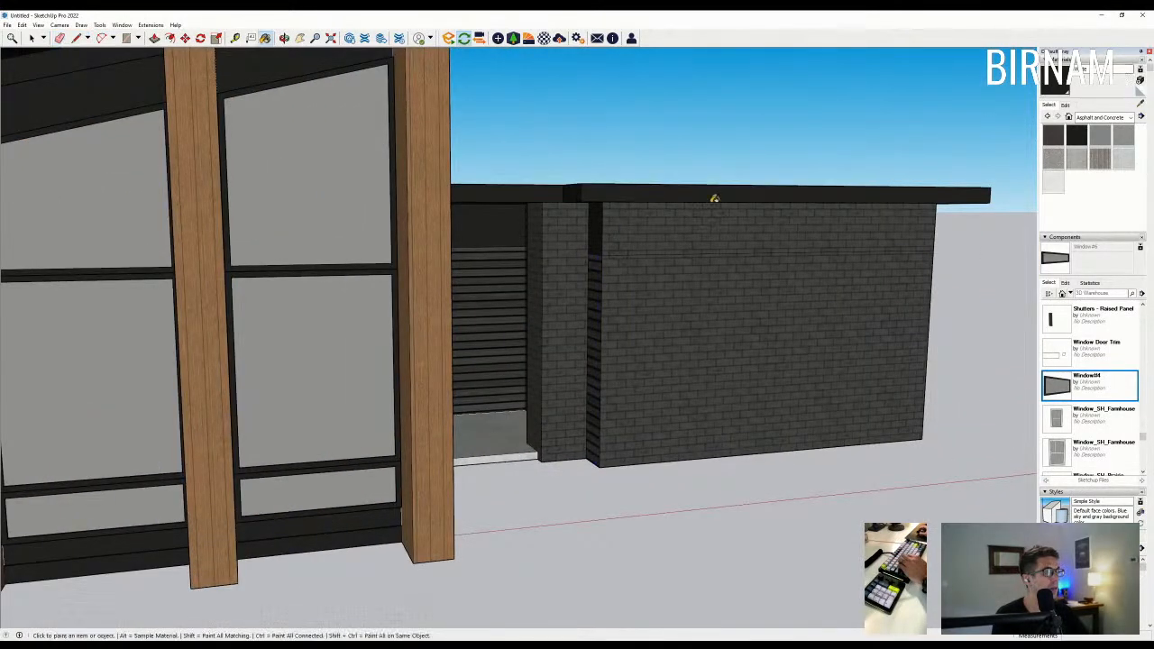
{"action": "left_click", "coordinate": [661, 220]}
{"action": "mouse_move", "coordinate": [662, 220]}
{"action": "middle_mouse_down"}
{"action": "mouse_move", "coordinate": [762, 309]}
{"action": "mouse_move", "coordinate": [685, 279]}
{"action": "middle_mouse_up"}
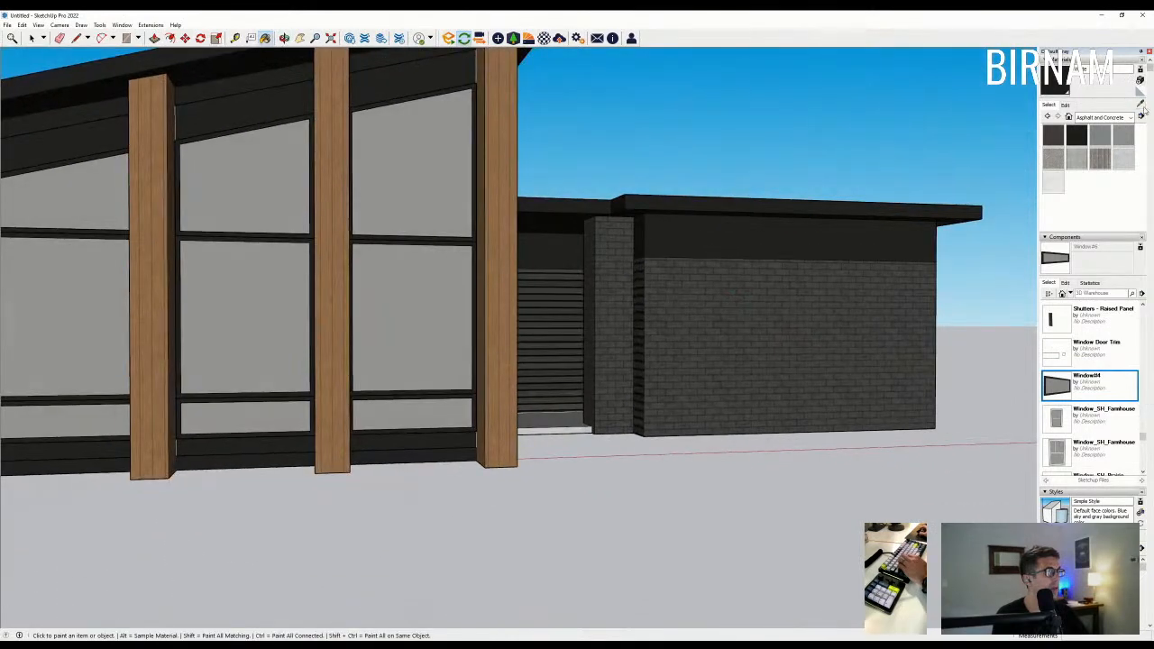
Sample the dark brick and paint the entry recess's back wall and the adjoining side wall below the black band.
{"action": "scroll", "coordinate": [622, 271], "scroll_direction": "up", "scroll_amount": 2}
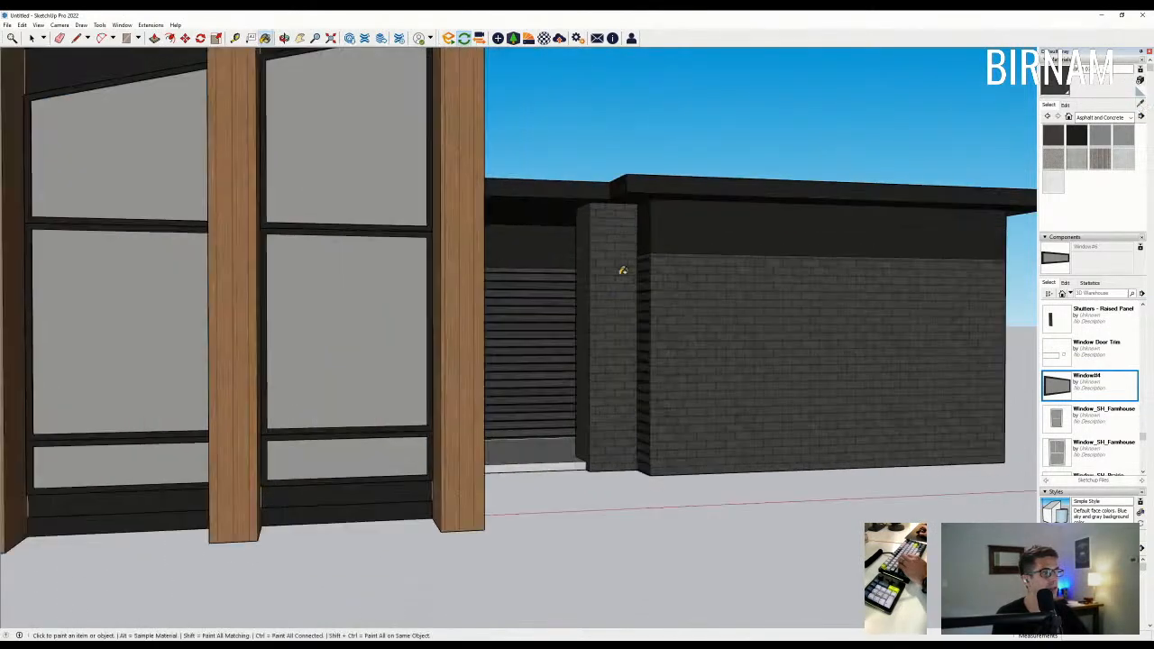
{"action": "left_click", "coordinate": [552, 315]}
{"action": "middle_click_drag", "start_coordinate": [552, 315], "coordinate": [469, 328]}
{"action": "scroll", "coordinate": [469, 328], "scroll_direction": "down", "scroll_amount": 2}
{"action": "mouse_move", "coordinate": [557, 383]}
{"action": "middle_mouse_down"}
{"action": "mouse_move", "coordinate": [449, 389]}
{"action": "mouse_move", "coordinate": [523, 369]}
{"action": "mouse_move", "coordinate": [513, 372]}
{"action": "mouse_move", "coordinate": [649, 377]}
{"action": "mouse_move", "coordinate": [744, 361]}
{"action": "mouse_move", "coordinate": [392, 360]}
{"action": "mouse_move", "coordinate": [459, 343]}
{"action": "mouse_move", "coordinate": [615, 346]}
{"action": "middle_mouse_up"}
{"action": "left_click", "coordinate": [476, 359]}
{"action": "scroll", "coordinate": [513, 372], "scroll_direction": "down", "scroll_amount": 3}
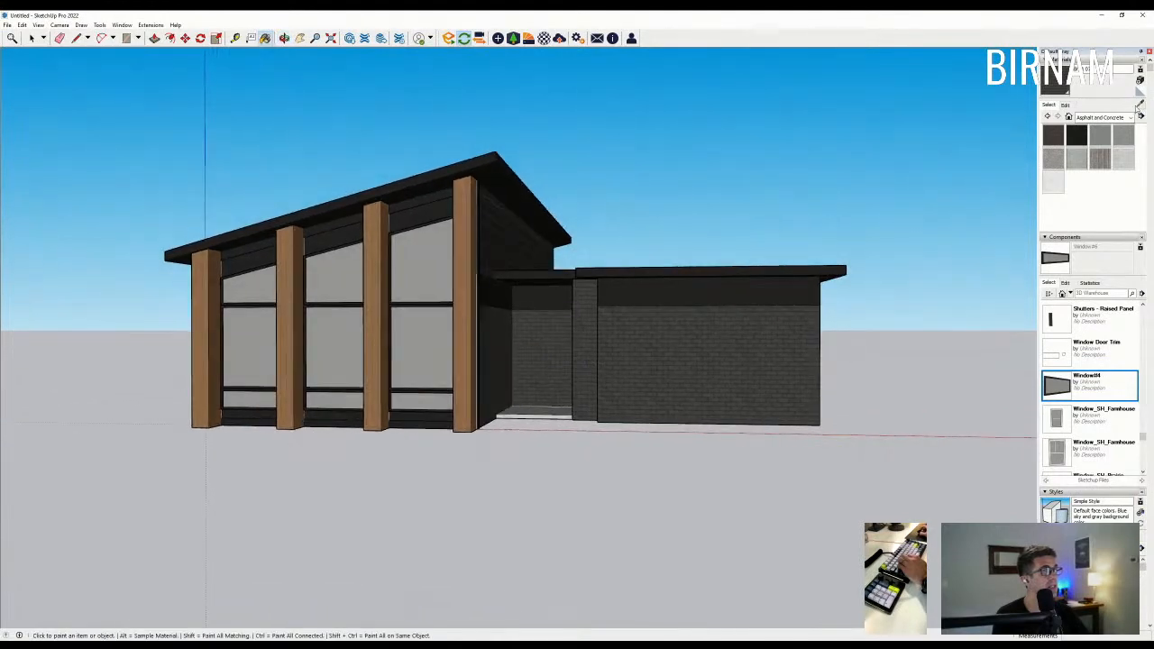
Sample the brown wood from a column and paint the entry pier with it.
{"action": "scroll", "coordinate": [462, 277], "scroll_direction": "up", "scroll_amount": 2}
{"action": "left_click", "coordinate": [463, 280]}
{"action": "mouse_move", "coordinate": [478, 342]}
{"action": "middle_mouse_down"}
{"action": "mouse_move", "coordinate": [631, 344]}
{"action": "mouse_move", "coordinate": [486, 341]}
{"action": "middle_mouse_up"}
{"action": "scroll", "coordinate": [607, 334], "scroll_direction": "up", "scroll_amount": 2}
{"action": "left_click", "coordinate": [606, 331]}
{"action": "scroll", "coordinate": [559, 346], "scroll_direction": "down", "scroll_amount": 2}
{"action": "middle_click_drag", "start_coordinate": [626, 353], "coordinate": [743, 403]}
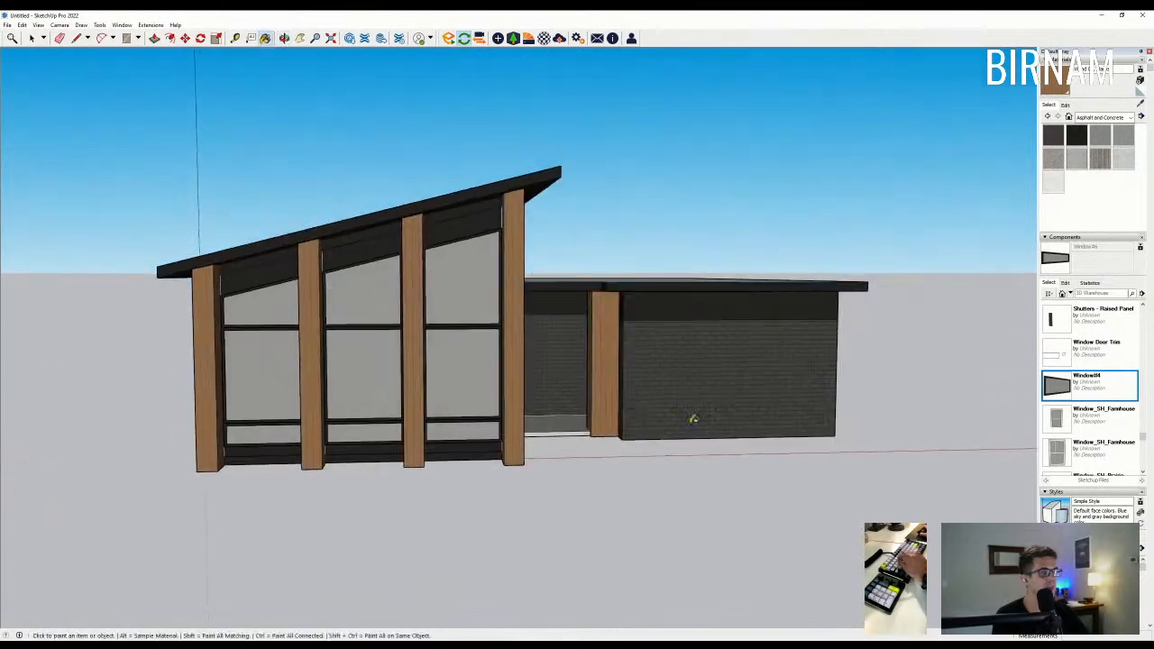
Push the entry recess's brick back wall deeper behind the wood pier.
{"action": "scroll", "coordinate": [619, 420], "scroll_direction": "up", "scroll_amount": 4}
{"action": "key", "text": "p"}
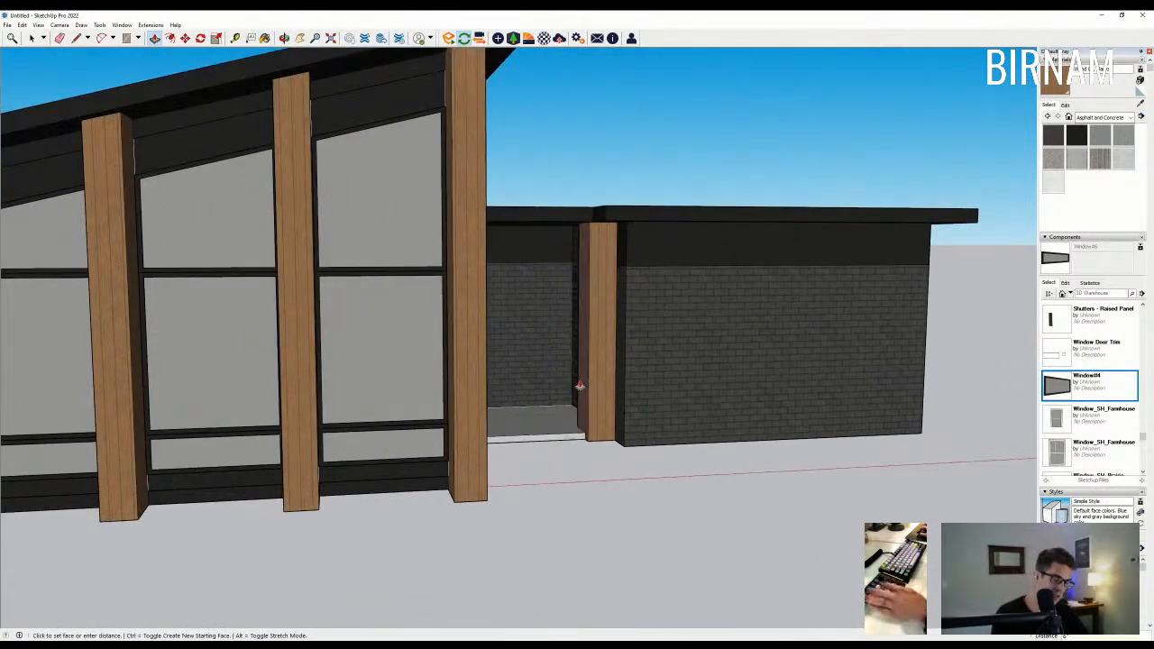
{"action": "scroll", "coordinate": [580, 386], "scroll_direction": "down", "scroll_amount": 5}
{"action": "middle_click_drag", "start_coordinate": [561, 403], "coordinate": [546, 367]}
{"action": "scroll", "coordinate": [551, 373], "scroll_direction": "up", "scroll_amount": 3}
{"action": "scroll", "coordinate": [749, 328], "scroll_direction": "up", "scroll_amount": 3}
{"action": "key", "text": "l"}
{"action": "middle_click_drag", "start_coordinate": [754, 327], "coordinate": [663, 269]}
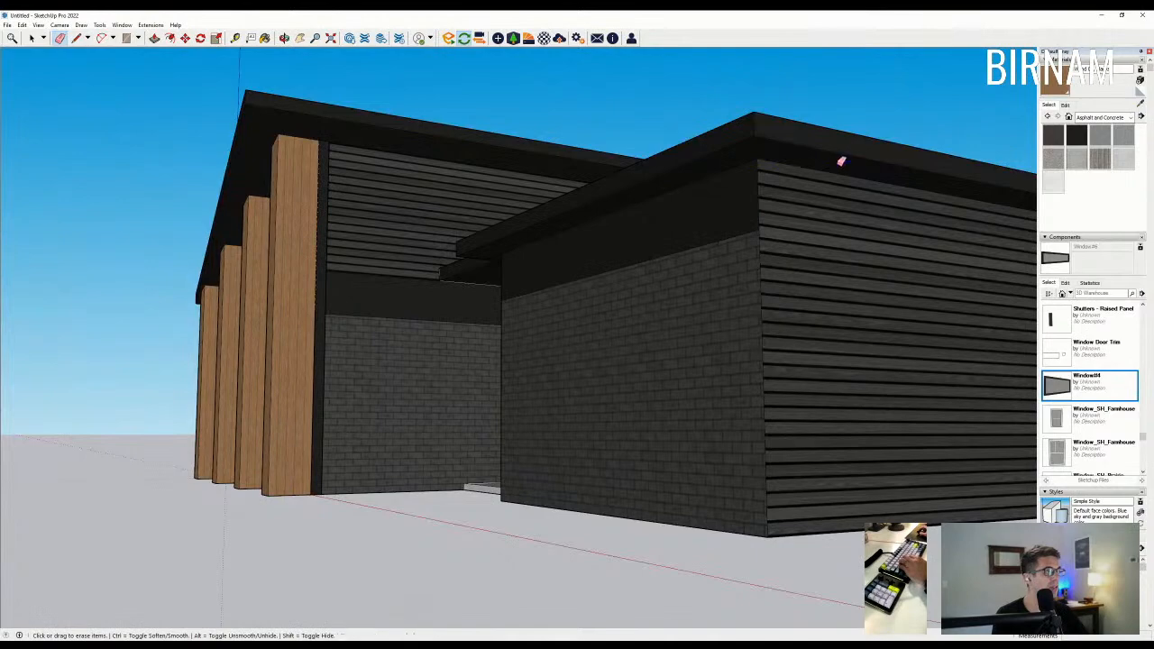
{"action": "middle_click_drag", "start_coordinate": [840, 161], "coordinate": [729, 273]}
{"action": "scroll", "coordinate": [728, 274], "scroll_direction": "down", "scroll_amount": 1}
{"action": "key", "text": "l"}
{"action": "scroll", "coordinate": [428, 297], "scroll_direction": "down", "scroll_amount": 5}
{"action": "key", "text": "Escape"}
{"action": "scroll", "coordinate": [965, 310], "scroll_direction": "up", "scroll_amount": 3}
{"action": "key", "text": "Escape"}
{"action": "key", "text": "Escape"}
Draw a horizontal line just above the brick across the low wing's black front band and around its return to the pier.
{"action": "middle_click_drag", "start_coordinate": [394, 291], "coordinate": [682, 328]}
{"action": "scroll", "coordinate": [546, 317], "scroll_direction": "up", "scroll_amount": 1}
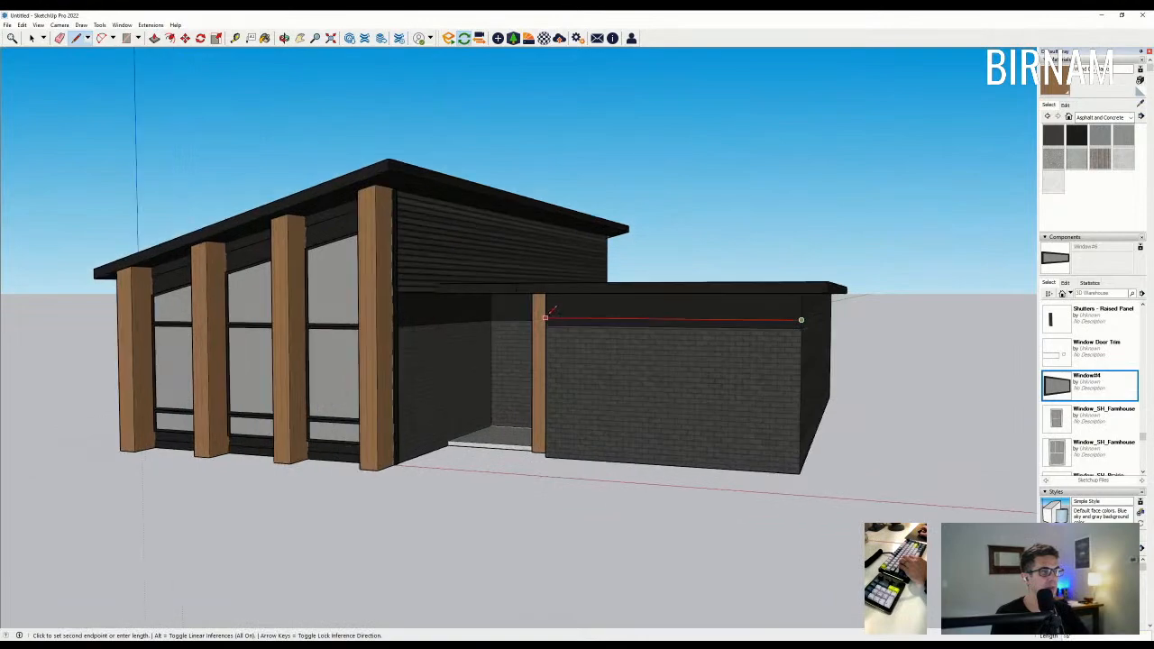
{"action": "left_click", "coordinate": [801, 319]}
{"action": "left_click", "coordinate": [800, 319]}
{"action": "left_click", "coordinate": [545, 318]}
{"action": "middle_click_drag", "start_coordinate": [546, 317], "coordinate": [839, 345]}
{"action": "scroll", "coordinate": [622, 313], "scroll_direction": "up", "scroll_amount": 2}
{"action": "left_click", "coordinate": [589, 311]}
{"action": "middle_click_drag", "start_coordinate": [514, 316], "coordinate": [523, 291]}
{"action": "scroll", "coordinate": [520, 287], "scroll_direction": "up", "scroll_amount": 3}
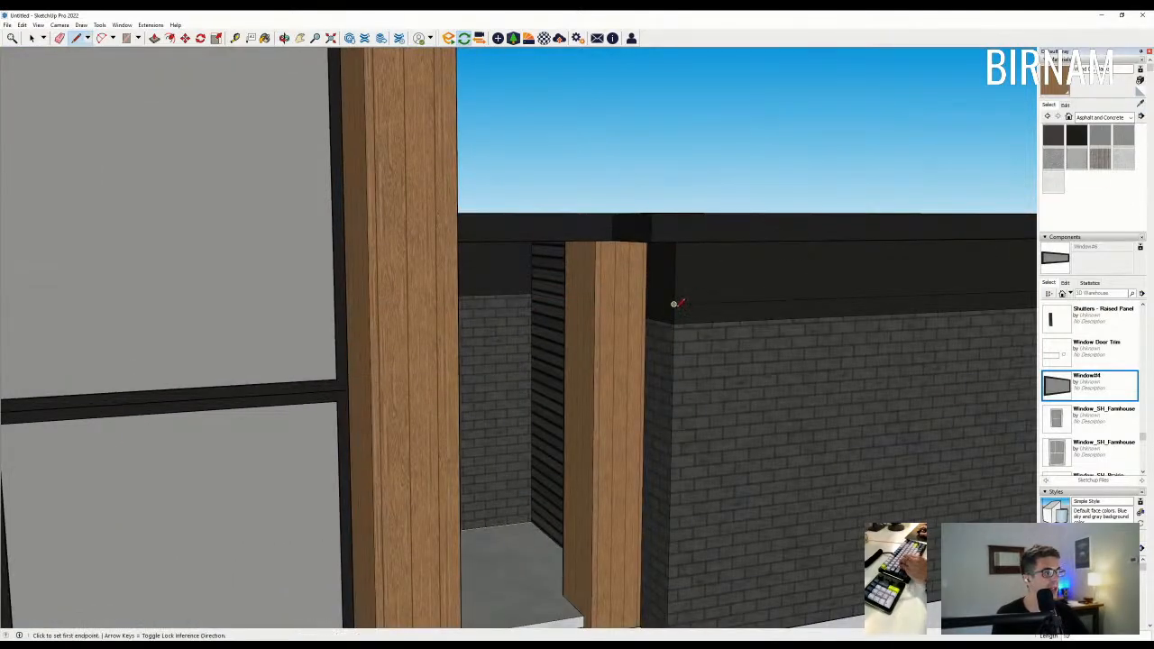
Sample the black trim material from the low wing's upper band.
{"action": "left_click", "coordinate": [1140, 107]}
{"action": "left_click", "coordinate": [693, 265]}
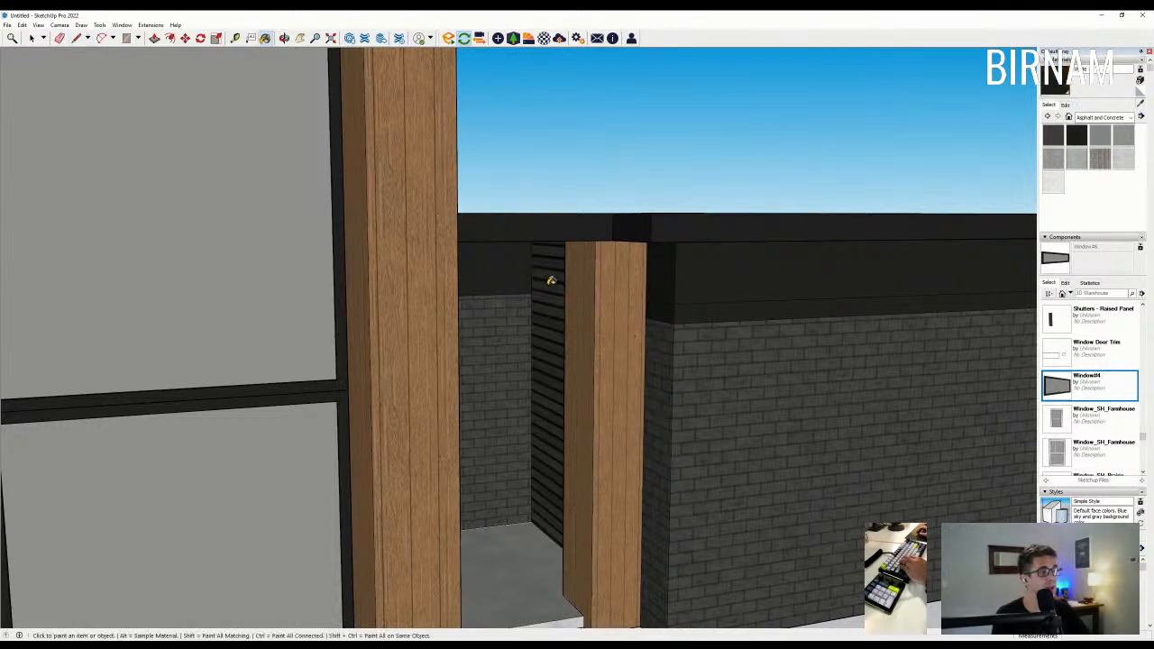
{"action": "middle_click_drag", "start_coordinate": [561, 287], "coordinate": [13, 344]}
Continue the horizontal line through the black band around the entry recess walls to the tall volume's corner trim.
{"action": "key", "text": "l"}
{"action": "left_click", "coordinate": [536, 278]}
{"action": "left_click", "coordinate": [343, 280]}
{"action": "middle_click_drag", "start_coordinate": [239, 276], "coordinate": [27, 307]}
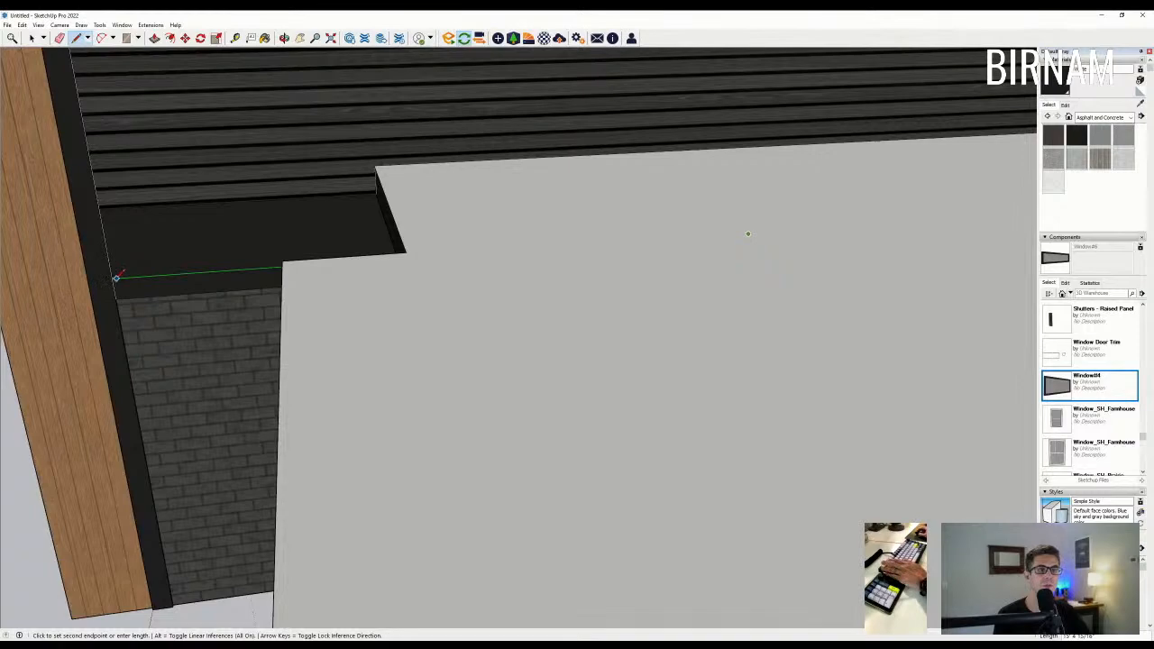
{"action": "left_click", "coordinate": [113, 279]}
{"action": "middle_click_drag", "start_coordinate": [112, 279], "coordinate": [623, 193]}
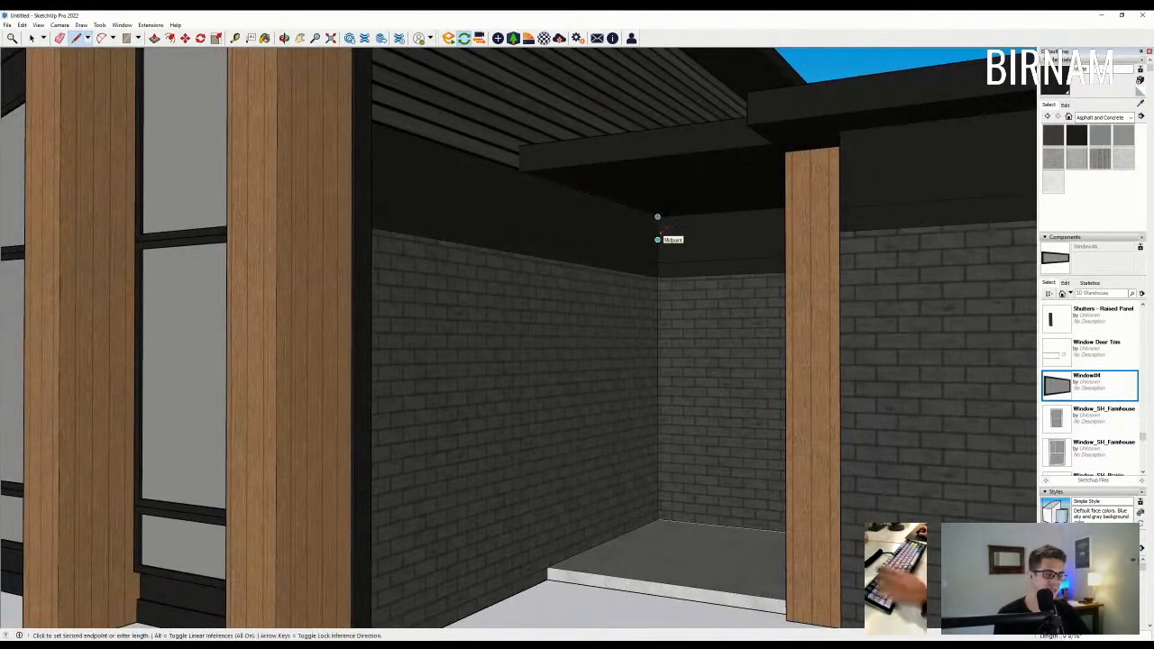
{"action": "middle_click_drag", "start_coordinate": [662, 227], "coordinate": [410, 201]}
{"action": "middle_click_drag", "start_coordinate": [702, 222], "coordinate": [821, 264]}
{"action": "left_click", "coordinate": [152, 261]}
{"action": "middle_click_drag", "start_coordinate": [153, 261], "coordinate": [528, 220]}
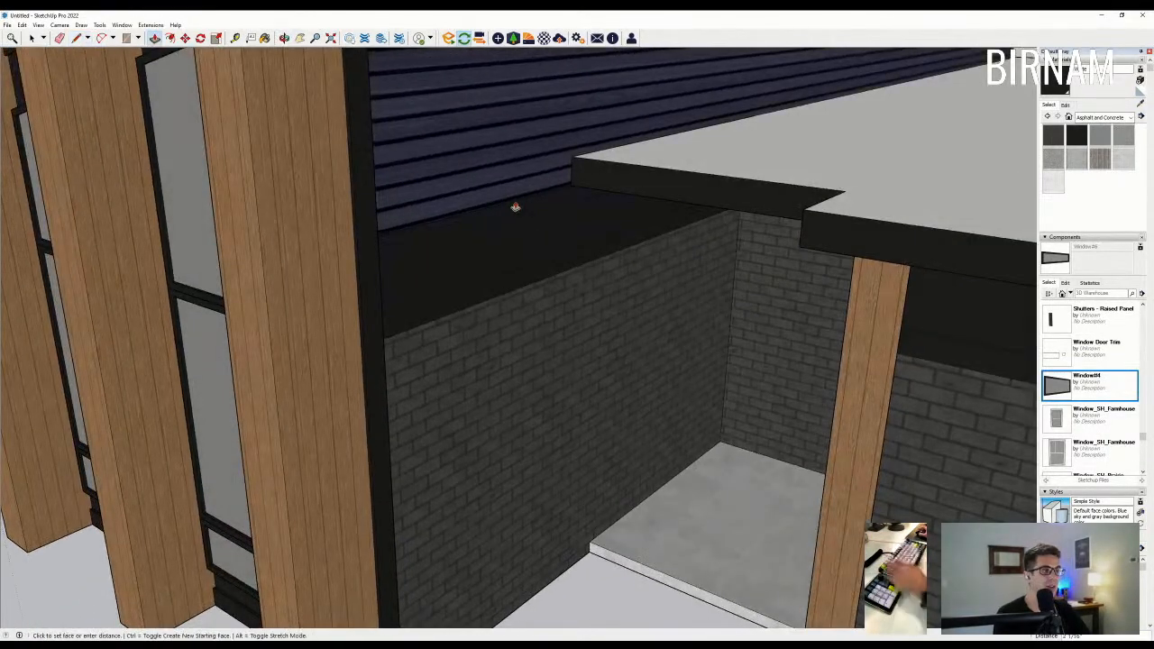
Draw a horizontal line near the top of the black band along the entry recess walls and the low wing's front.
{"action": "left_click", "coordinate": [522, 214]}
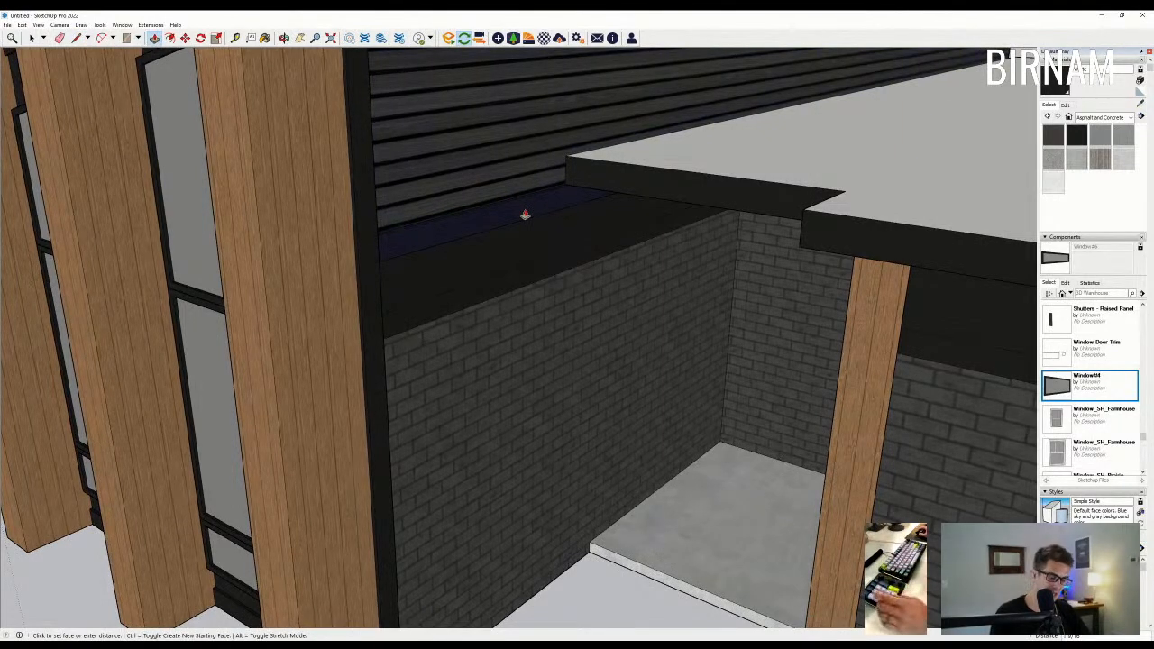
{"action": "middle_click_drag", "start_coordinate": [544, 222], "coordinate": [540, 302]}
{"action": "key", "text": "l"}
{"action": "scroll", "coordinate": [600, 208], "scroll_direction": "up", "scroll_amount": 4}
{"action": "left_click", "coordinate": [583, 214]}
{"action": "scroll", "coordinate": [584, 215], "scroll_direction": "down", "scroll_amount": 4}
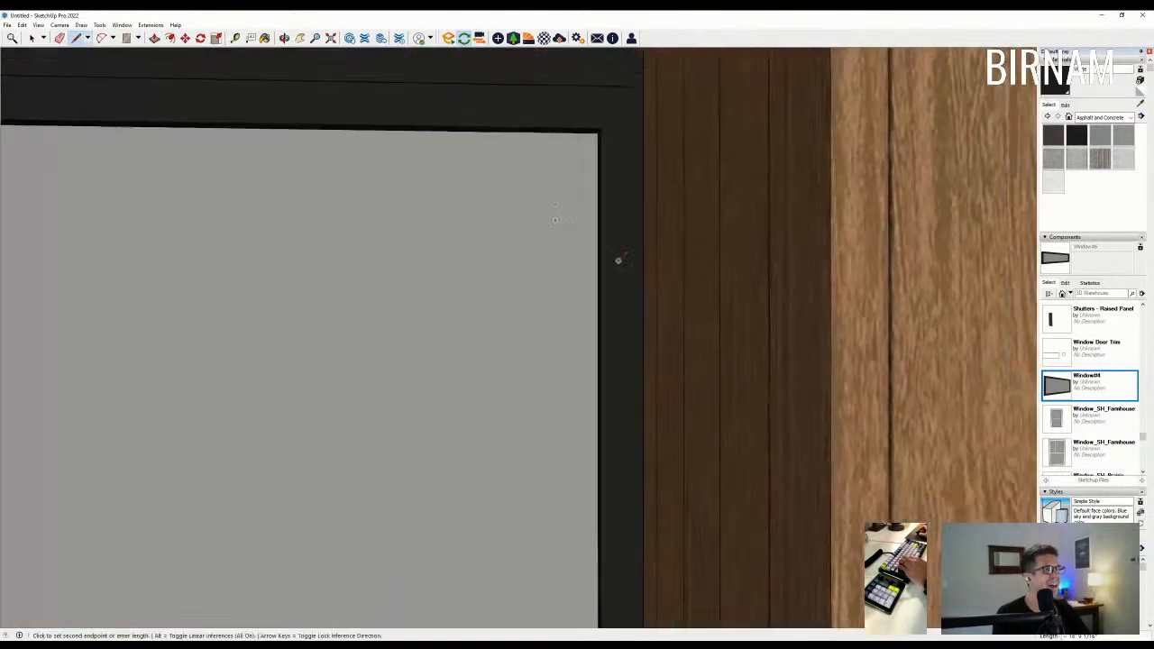
{"action": "scroll", "coordinate": [457, 283], "scroll_direction": "down", "scroll_amount": 6}
{"action": "scroll", "coordinate": [717, 241], "scroll_direction": "up", "scroll_amount": 3}
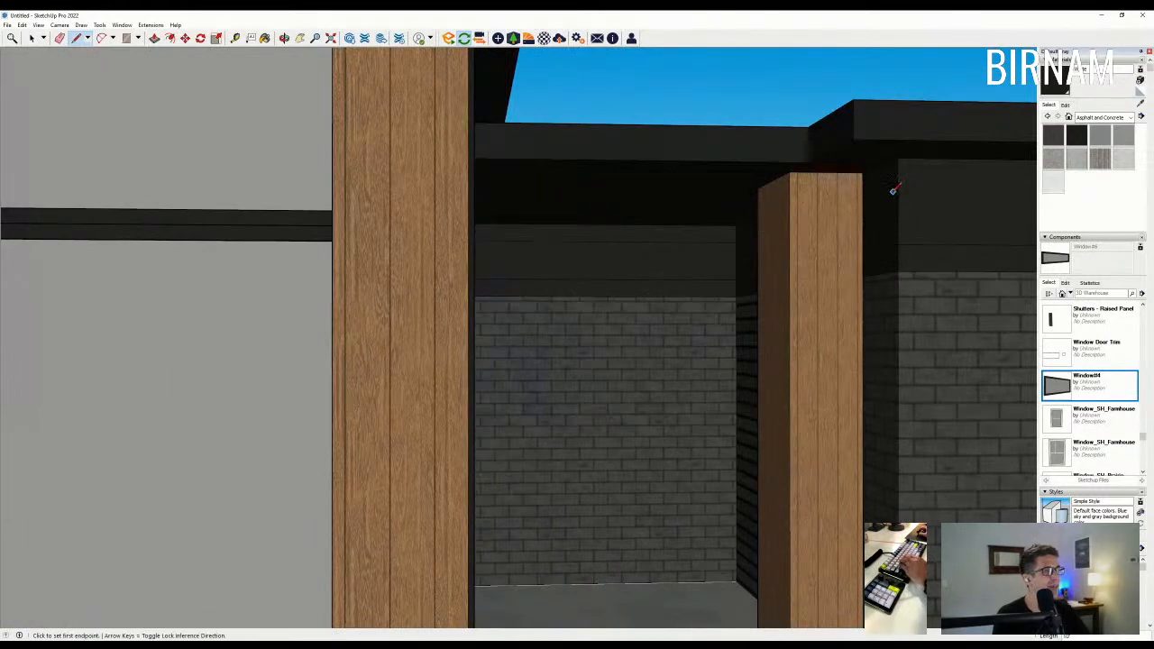
{"action": "scroll", "coordinate": [802, 206], "scroll_direction": "down", "scroll_amount": 8}
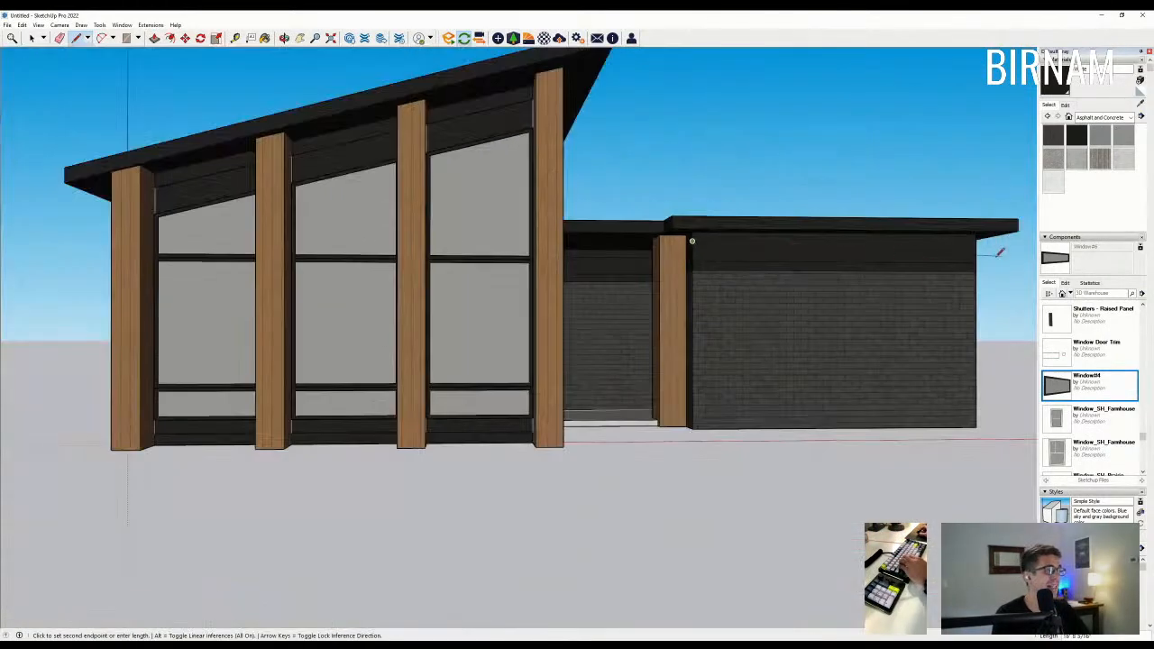
{"action": "scroll", "coordinate": [961, 241], "scroll_direction": "up", "scroll_amount": 3}
{"action": "scroll", "coordinate": [603, 294], "scroll_direction": "down", "scroll_amount": 4}
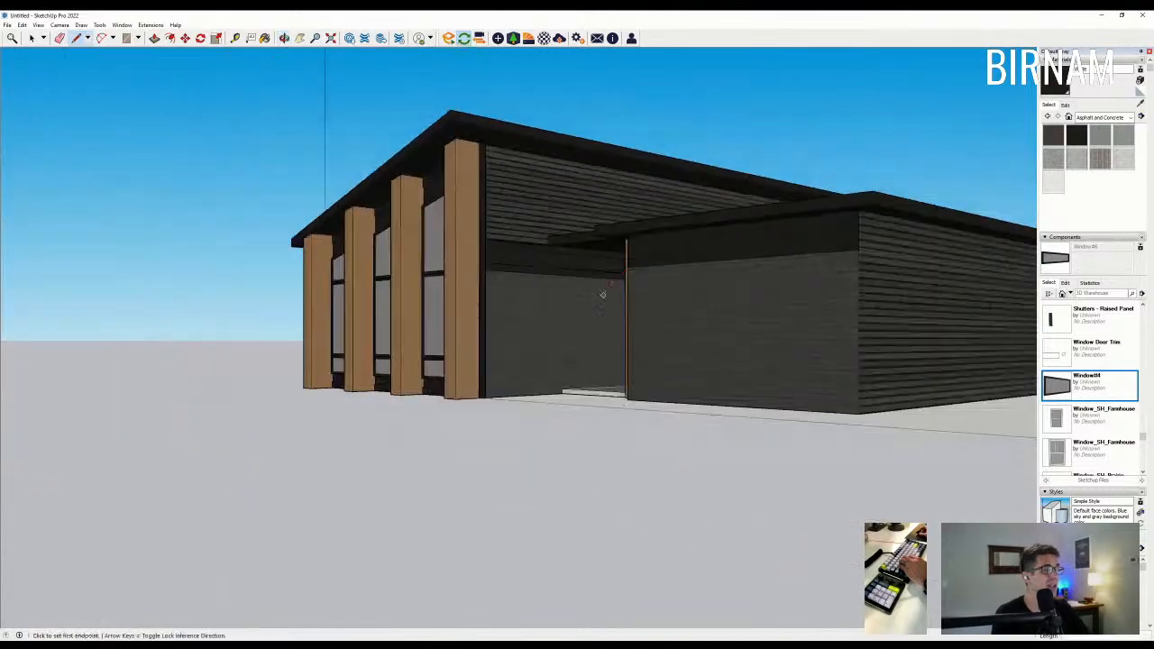
{"action": "mouse_move", "coordinate": [858, 218]}
{"action": "middle_mouse_down"}
{"action": "mouse_move", "coordinate": [785, 268]}
{"action": "mouse_move", "coordinate": [622, 280]}
{"action": "middle_mouse_up"}
{"action": "scroll", "coordinate": [785, 268], "scroll_direction": "up", "scroll_amount": 3}
Push/pull the black band's upper and lower strips out 1 inch as trim around the entry recess and low wing.
{"action": "key", "text": "p"}
{"action": "scroll", "coordinate": [587, 231], "scroll_direction": "up", "scroll_amount": 8}
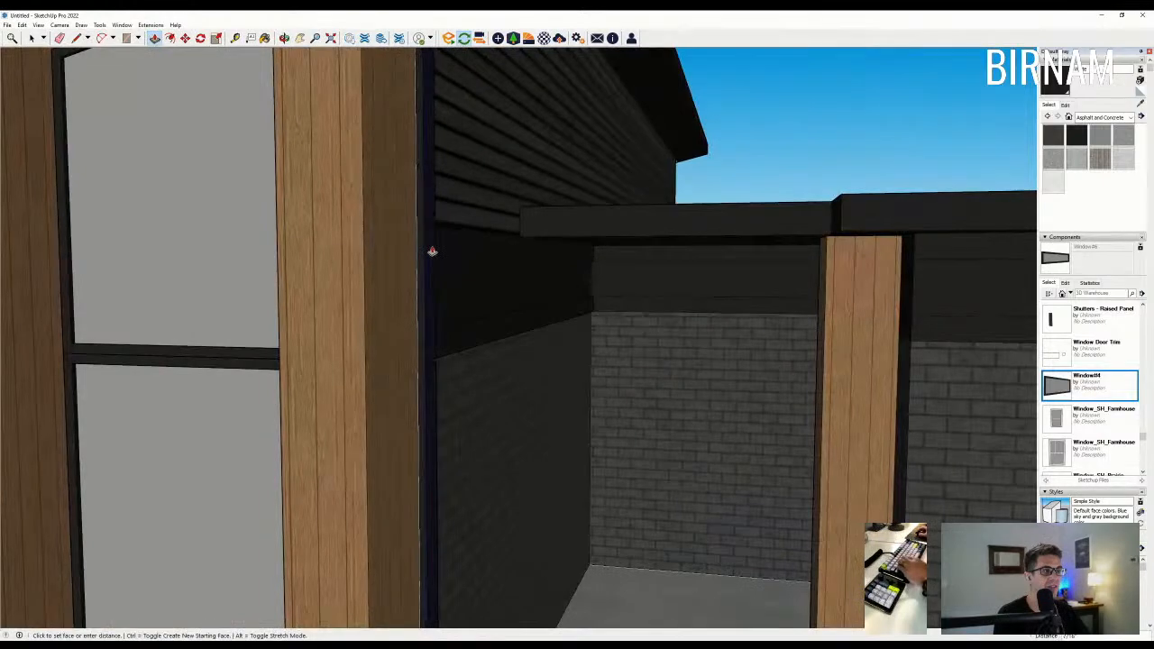
{"action": "middle_click_drag", "start_coordinate": [433, 358], "coordinate": [652, 298]}
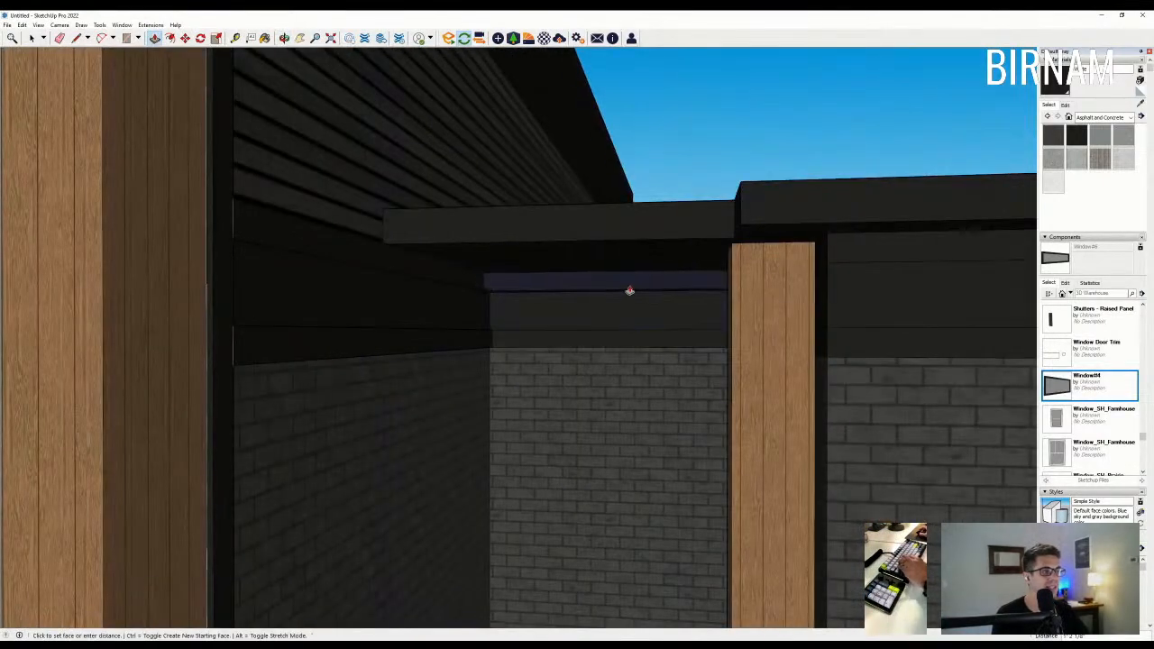
{"action": "left_click", "coordinate": [630, 290]}
{"action": "middle_click_drag", "start_coordinate": [575, 346], "coordinate": [670, 291]}
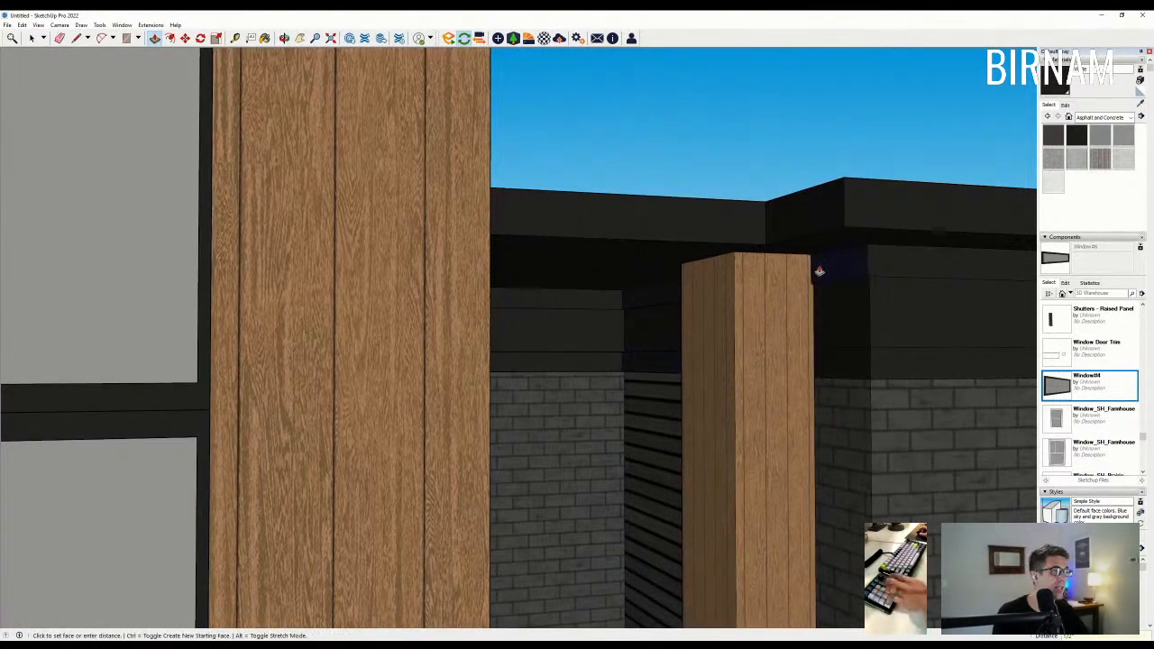
{"action": "left_click", "coordinate": [843, 370]}
{"action": "middle_click_drag", "start_coordinate": [827, 352], "coordinate": [838, 306]}
{"action": "type", "text": "1"}
{"action": "key", "text": "Return"}
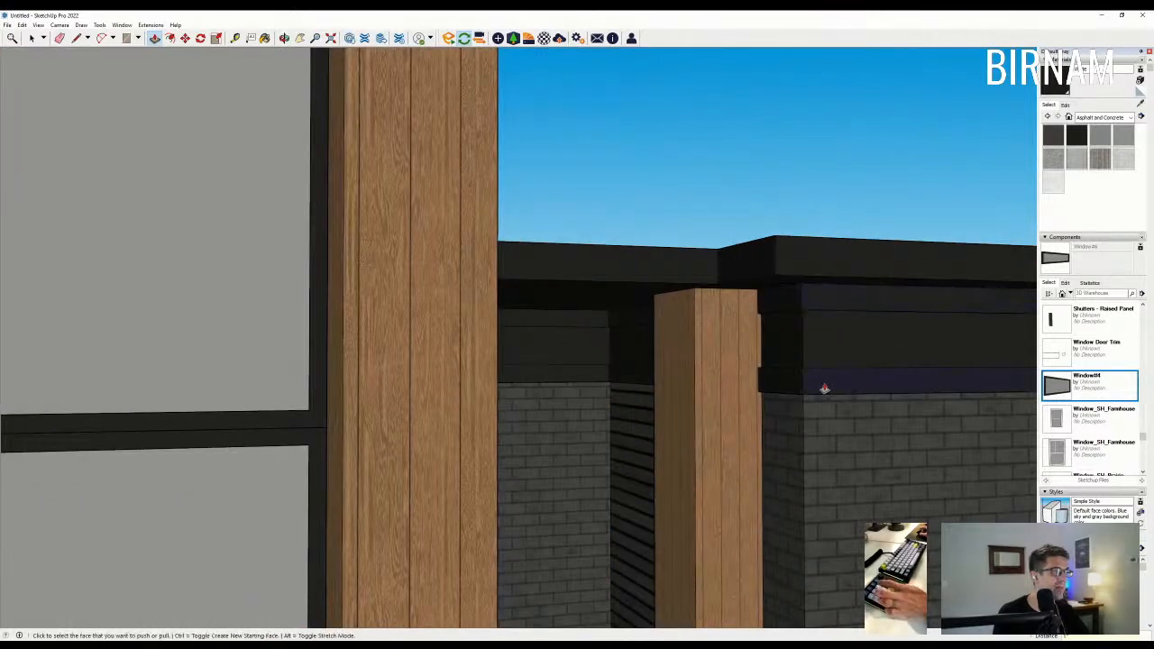
Copy the tall volume's rectangular window and the low pane beneath it to the outer front corner of the low wing.
{"action": "scroll", "coordinate": [850, 389], "scroll_direction": "down", "scroll_amount": 6}
{"action": "middle_click_drag", "start_coordinate": [850, 388], "coordinate": [544, 387]}
{"action": "scroll", "coordinate": [672, 387], "scroll_direction": "down", "scroll_amount": 2}
{"action": "middle_click_drag", "start_coordinate": [703, 388], "coordinate": [749, 394]}
{"action": "scroll", "coordinate": [816, 386], "scroll_direction": "up", "scroll_amount": 1}
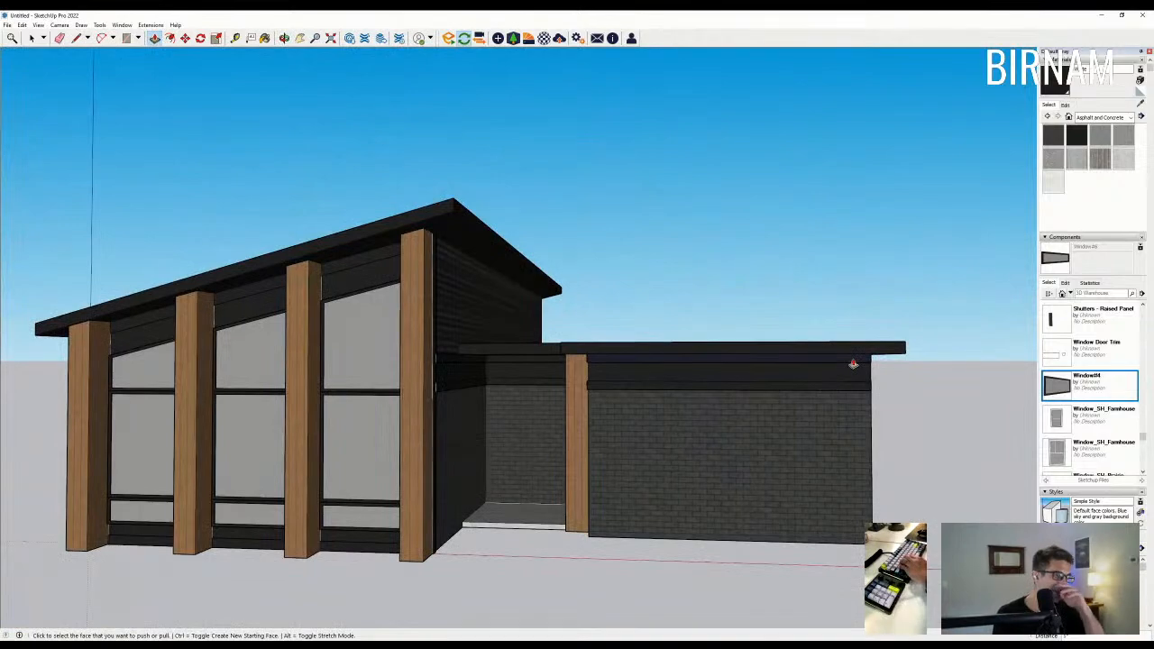
{"action": "left_click", "coordinate": [30, 38]}
{"action": "middle_click_drag", "start_coordinate": [333, 433], "coordinate": [364, 460]}
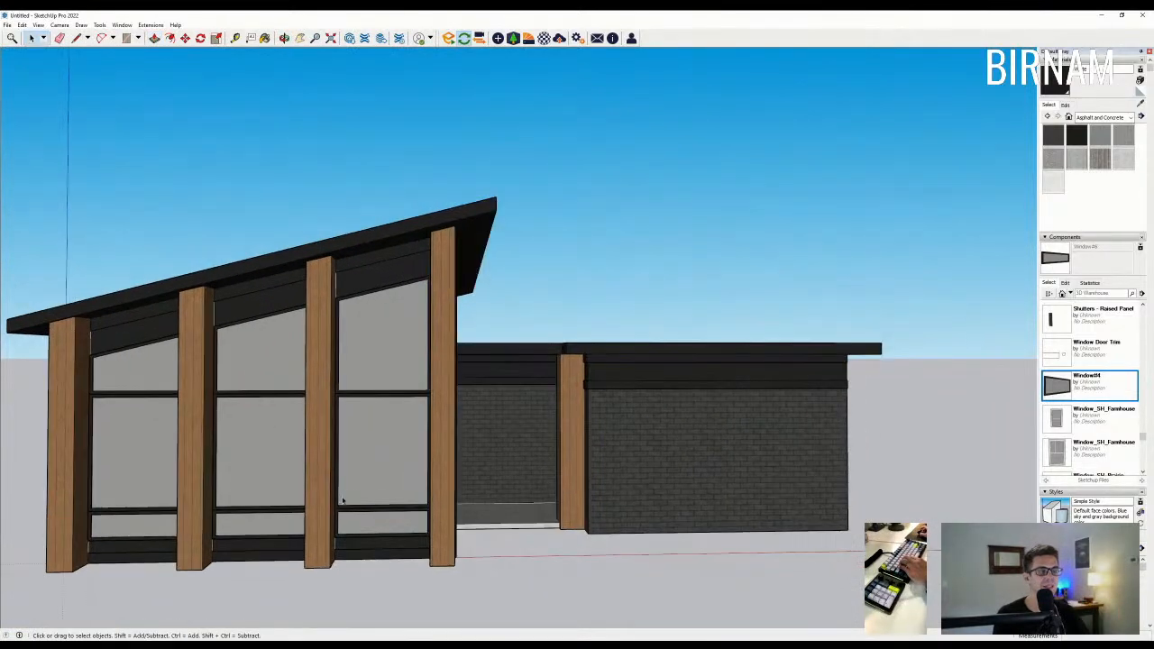
{"action": "middle_click_drag", "start_coordinate": [428, 526], "coordinate": [470, 347]}
{"action": "scroll", "coordinate": [491, 590], "scroll_direction": "up", "scroll_amount": 3}
{"action": "scroll", "coordinate": [477, 579], "scroll_direction": "up", "scroll_amount": 4}
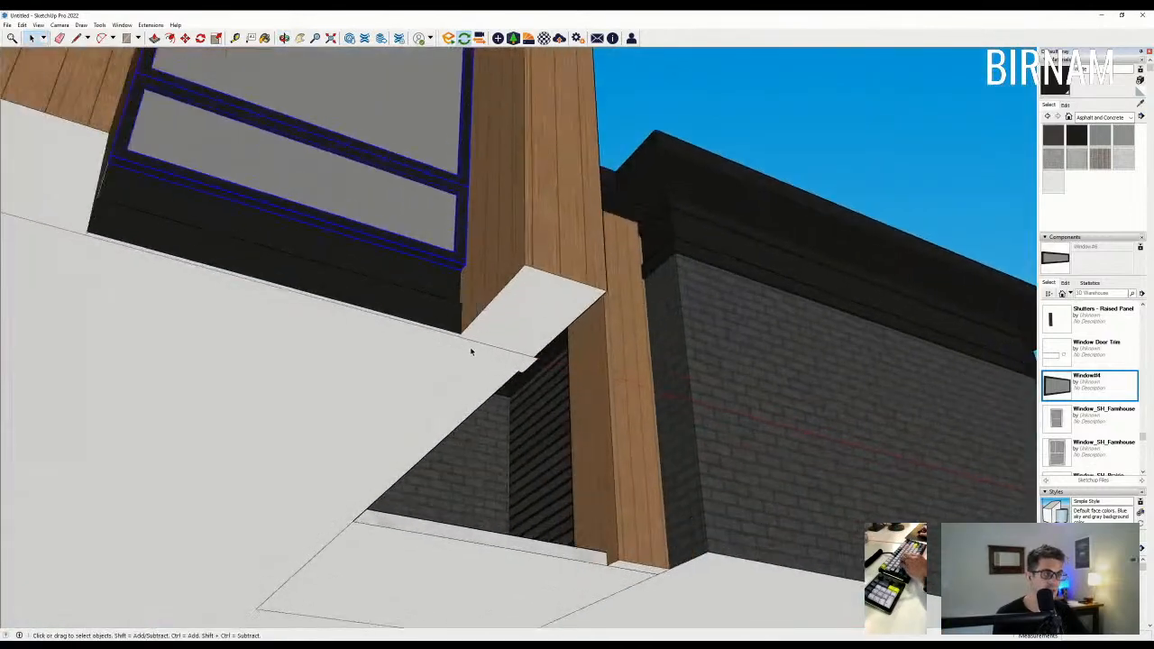
{"action": "key", "text": "m"}
{"action": "left_click", "coordinate": [459, 339]}
{"action": "scroll", "coordinate": [459, 339], "scroll_direction": "down", "scroll_amount": 10}
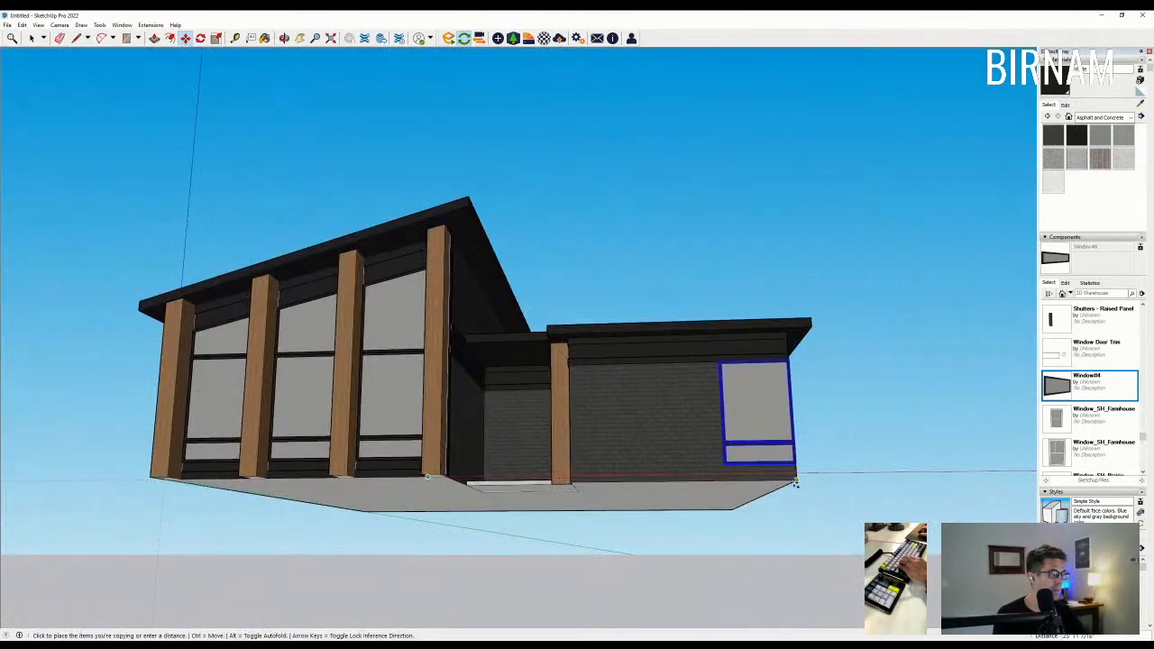
Move the copied window pair inward from the low wing's outer corner along its brick front wall.
{"action": "middle_click_drag", "start_coordinate": [791, 476], "coordinate": [691, 508]}
{"action": "scroll", "coordinate": [688, 438], "scroll_direction": "up", "scroll_amount": 3}
{"action": "key", "text": "ctrl"}
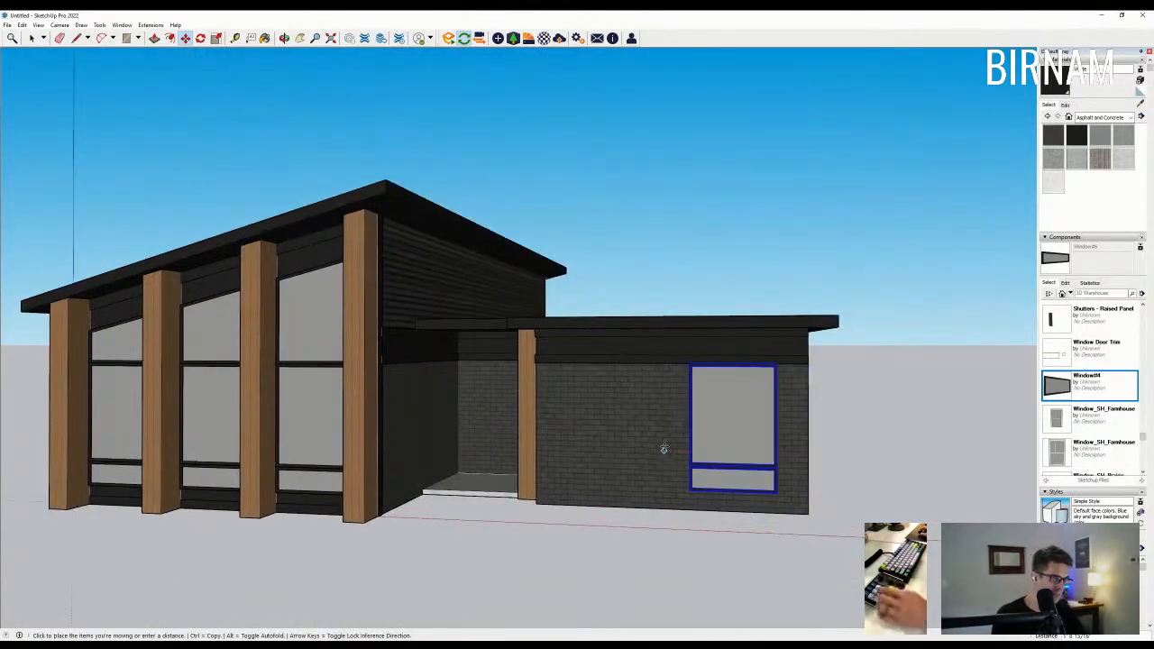
{"action": "left_click", "coordinate": [674, 449]}
{"action": "key", "text": "space"}
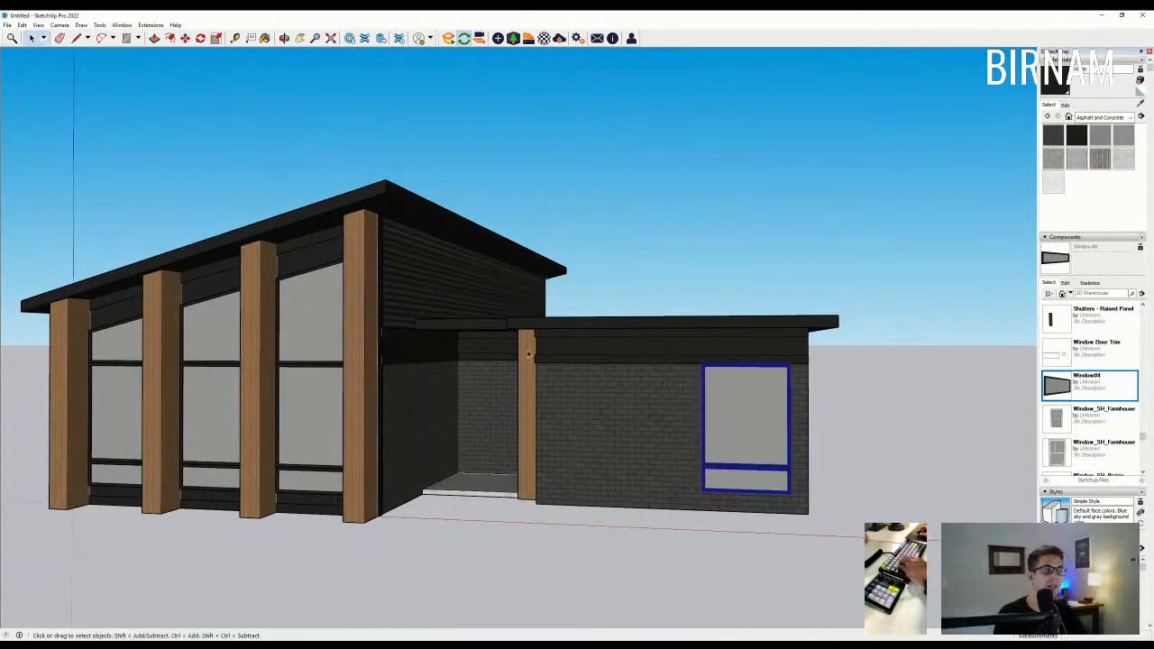
Make the copied windows unique and narrow the tall upper pane 24 inches by moving its inner side edge.
{"action": "scroll", "coordinate": [672, 437], "scroll_direction": "up", "scroll_amount": 2}
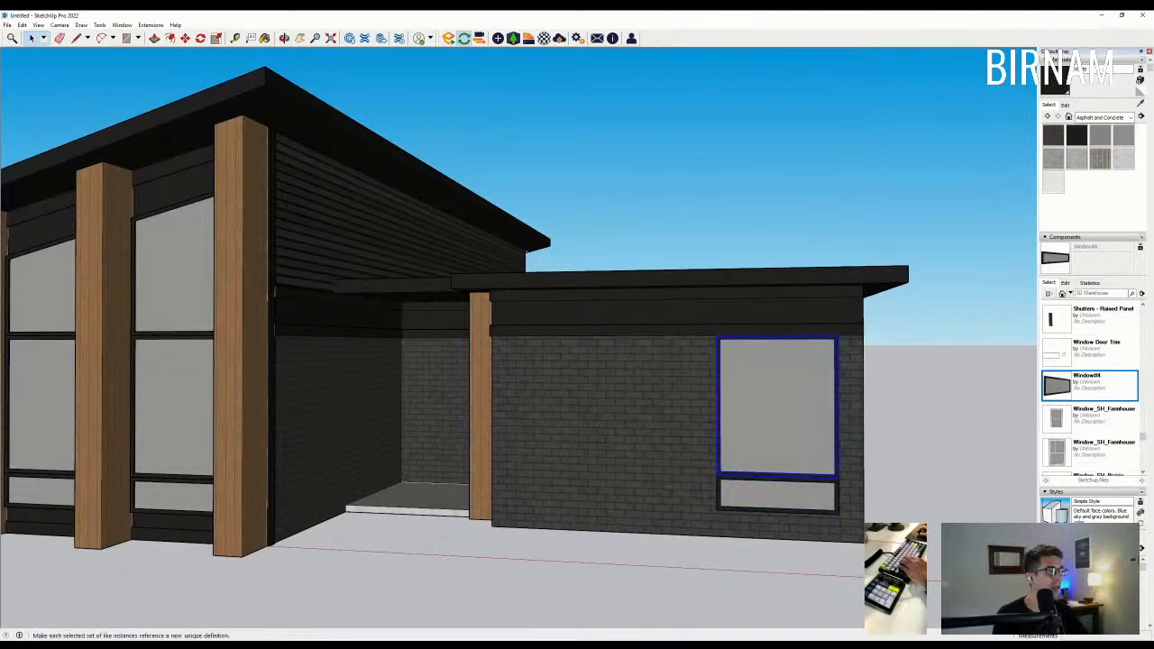
{"action": "double_click", "coordinate": [770, 448]}
{"action": "middle_click_drag", "start_coordinate": [766, 294], "coordinate": [731, 387]}
{"action": "key", "text": "m"}
{"action": "left_click", "coordinate": [744, 387]}
{"action": "left_click", "coordinate": [768, 388]}
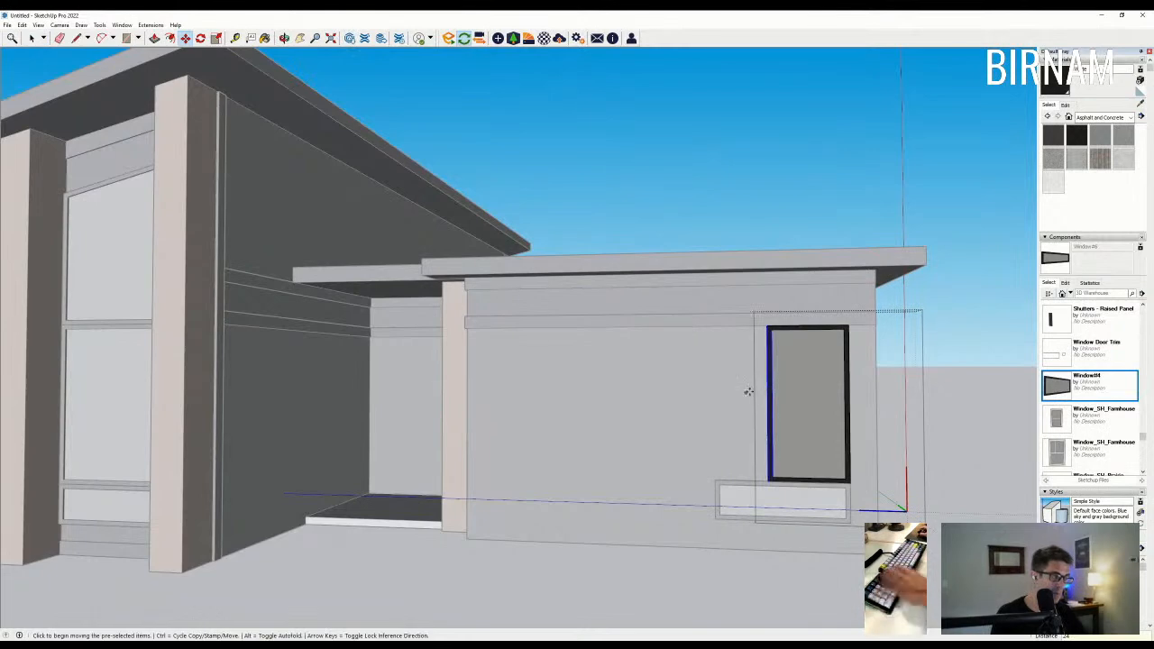
{"action": "key", "text": "space"}
{"action": "left_click", "coordinate": [702, 162]}
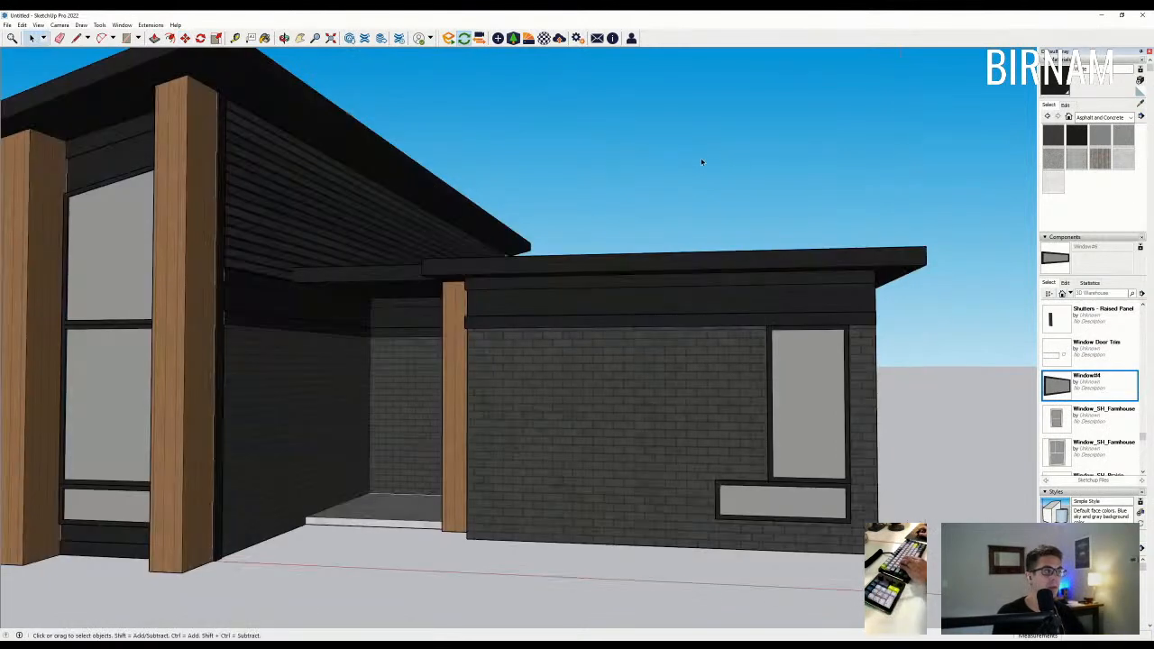
Narrow the low pane beneath by moving its inner side edge until it aligns with the tall pane above.
{"action": "double_click", "coordinate": [744, 502]}
{"action": "key", "text": "m"}
{"action": "left_click", "coordinate": [677, 399]}
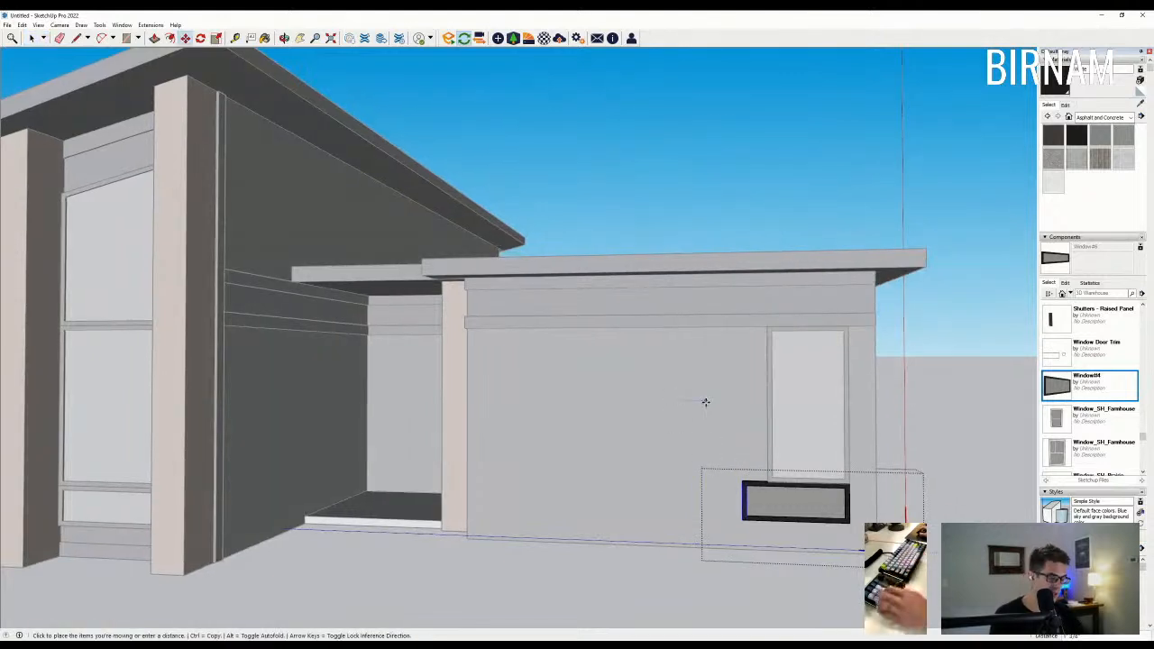
{"action": "left_click", "coordinate": [708, 402]}
{"action": "key", "text": "space"}
{"action": "left_click", "coordinate": [454, 85]}
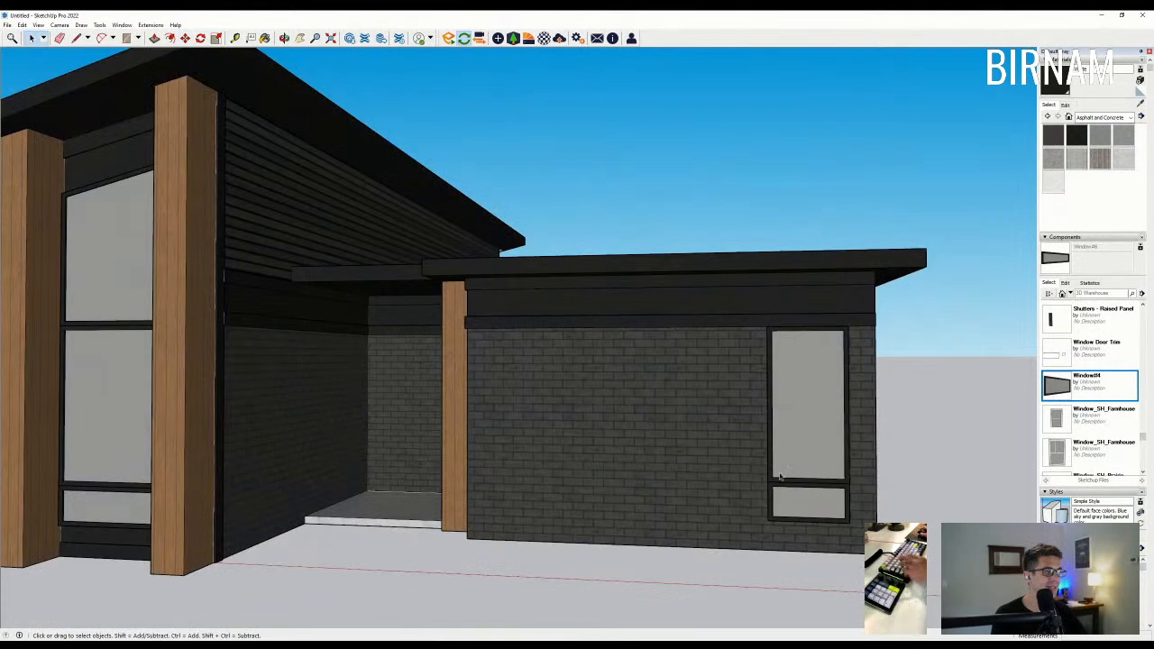
Copy the narrowed window pair twice, edge to edge toward the entry, to form a row of three.
{"action": "key", "text": "m"}
{"action": "key", "text": "ctrl"}
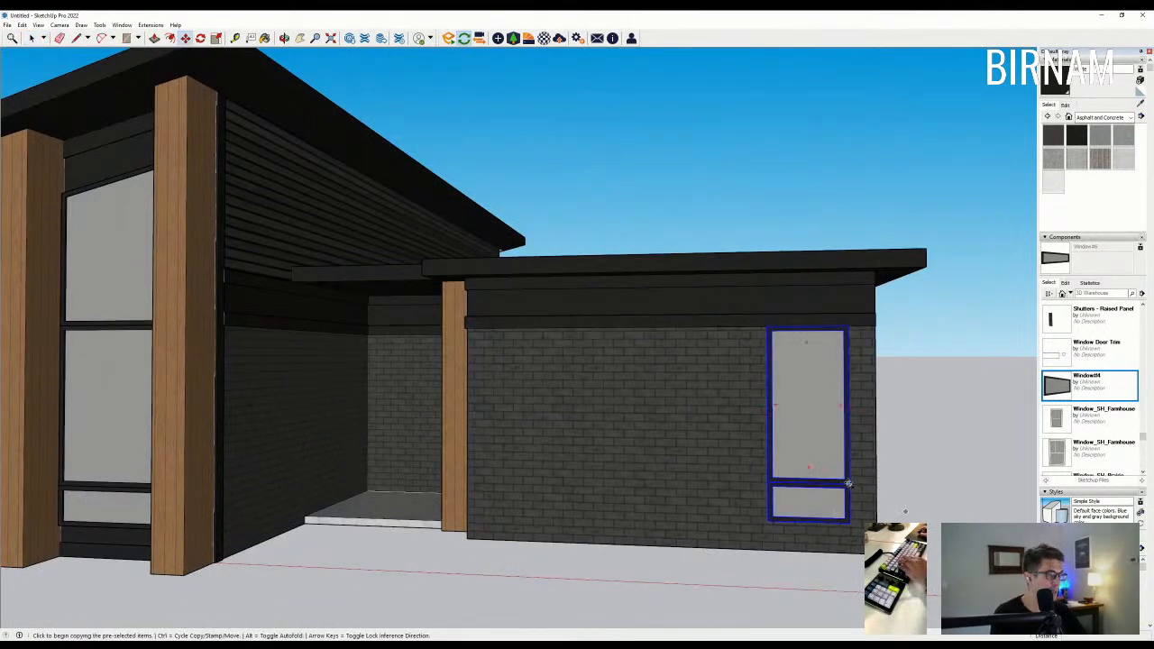
{"action": "left_click", "coordinate": [849, 483]}
{"action": "left_click", "coordinate": [768, 482]}
{"action": "key", "text": "ctrl"}
{"action": "left_click", "coordinate": [767, 483]}
{"action": "left_click", "coordinate": [691, 481]}
Copy a tall window pane from the low wing onto the brick back wall of the entry recess at slab level.
{"action": "scroll", "coordinate": [711, 462], "scroll_direction": "down", "scroll_amount": 4}
{"action": "middle_click_drag", "start_coordinate": [710, 461], "coordinate": [738, 480]}
{"action": "middle_click_drag", "start_coordinate": [684, 428], "coordinate": [687, 437]}
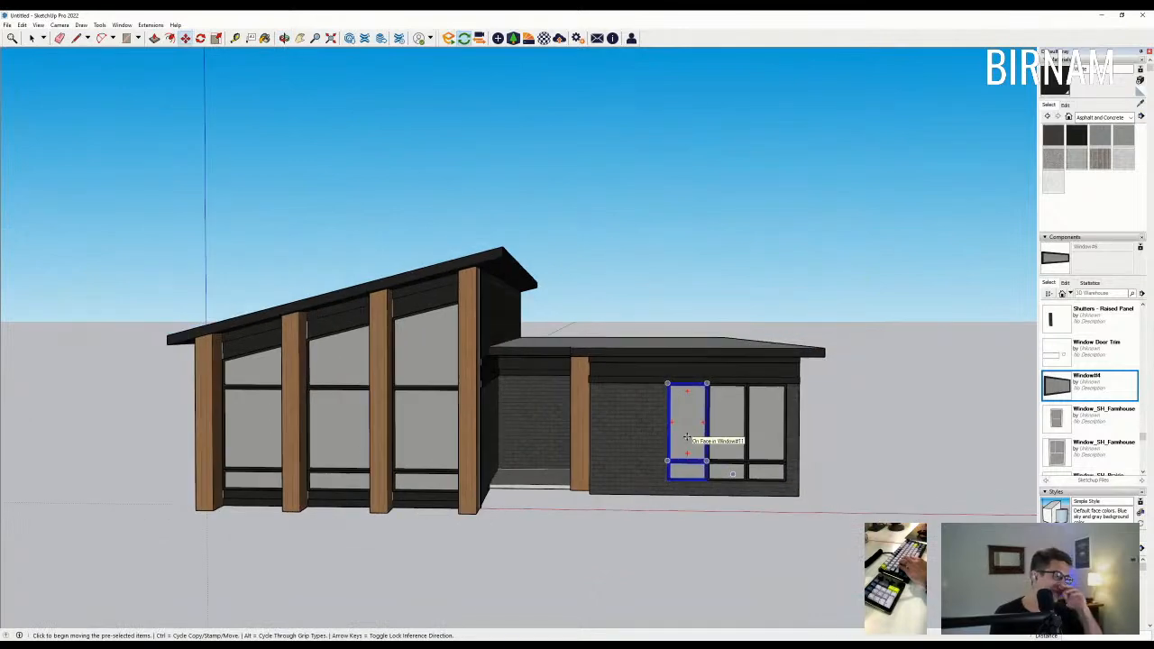
{"action": "middle_click_drag", "start_coordinate": [755, 553], "coordinate": [658, 436]}
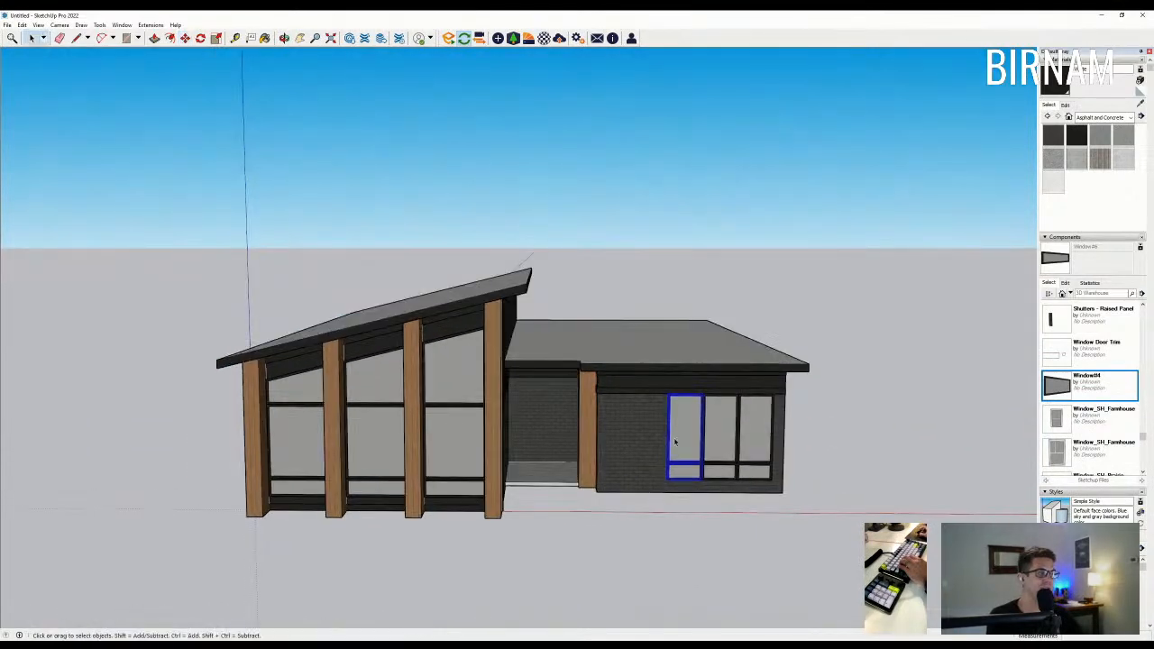
{"action": "middle_click_drag", "start_coordinate": [675, 442], "coordinate": [699, 500]}
{"action": "key", "text": "m"}
{"action": "scroll", "coordinate": [694, 492], "scroll_direction": "up", "scroll_amount": 4}
{"action": "key", "text": "ctrl"}
{"action": "left_click", "coordinate": [668, 438]}
{"action": "scroll", "coordinate": [403, 403], "scroll_direction": "up", "scroll_amount": 1}
{"action": "left_click", "coordinate": [414, 414]}
{"action": "key", "text": "space"}
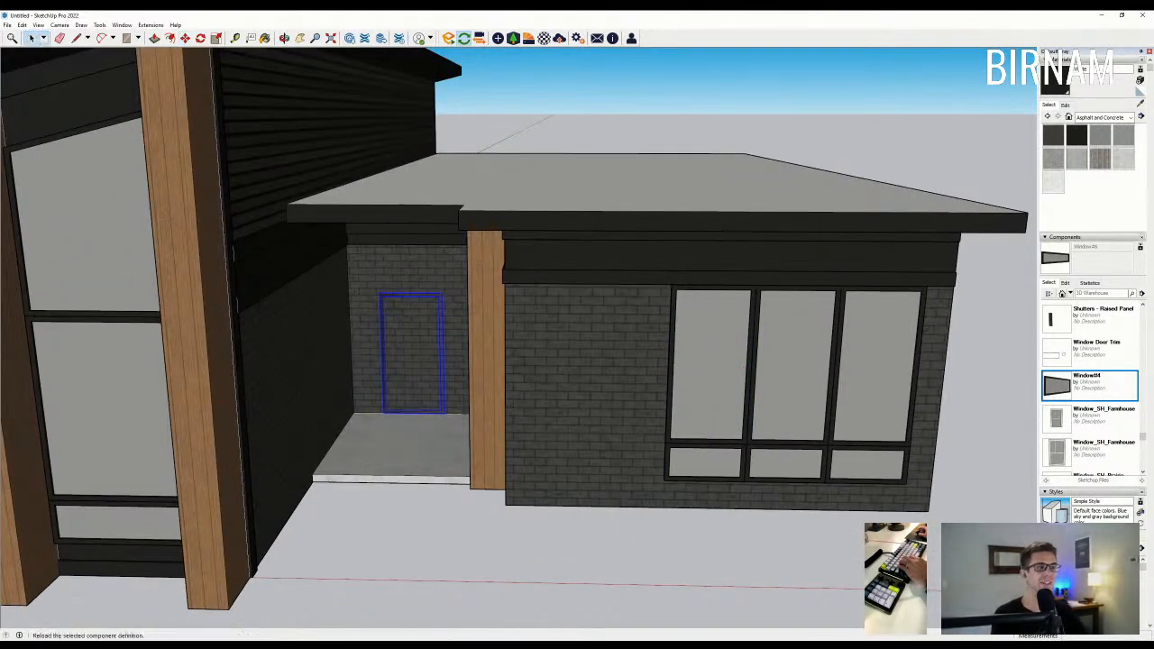
Make the entry recess window unique and raise its top edge 18 inches.
{"action": "double_click", "coordinate": [393, 298]}
{"action": "left_click_drag", "start_coordinate": [365, 317], "coordinate": [474, 285]}
{"action": "middle_click_drag", "start_coordinate": [449, 346], "coordinate": [514, 348]}
{"action": "key", "text": "m"}
{"action": "left_click", "coordinate": [436, 327]}
{"action": "type", "text": "18"}
{"action": "key", "text": "Return"}
{"action": "left_click", "coordinate": [33, 39]}
{"action": "left_click", "coordinate": [433, 358]}
{"action": "left_click", "coordinate": [481, 523]}
Try to outline the recess window's opening on the brick back wall with a rectangle.
{"action": "middle_click_drag", "start_coordinate": [394, 428], "coordinate": [390, 467]}
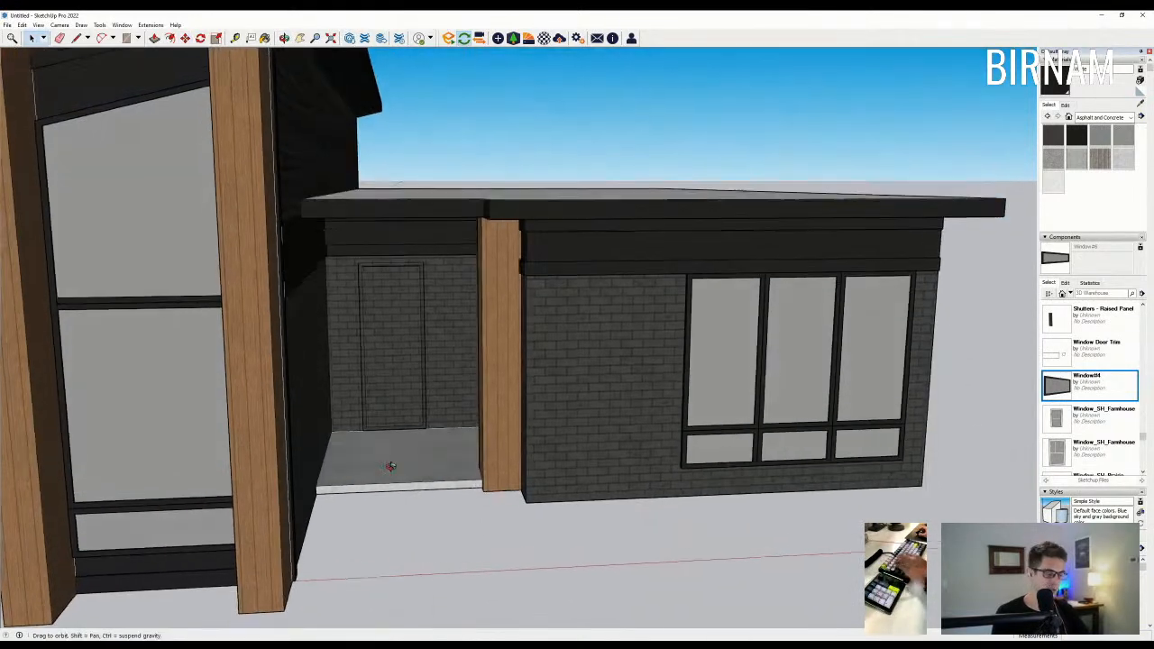
{"action": "scroll", "coordinate": [390, 466], "scroll_direction": "up", "scroll_amount": 3}
{"action": "key", "text": "r"}
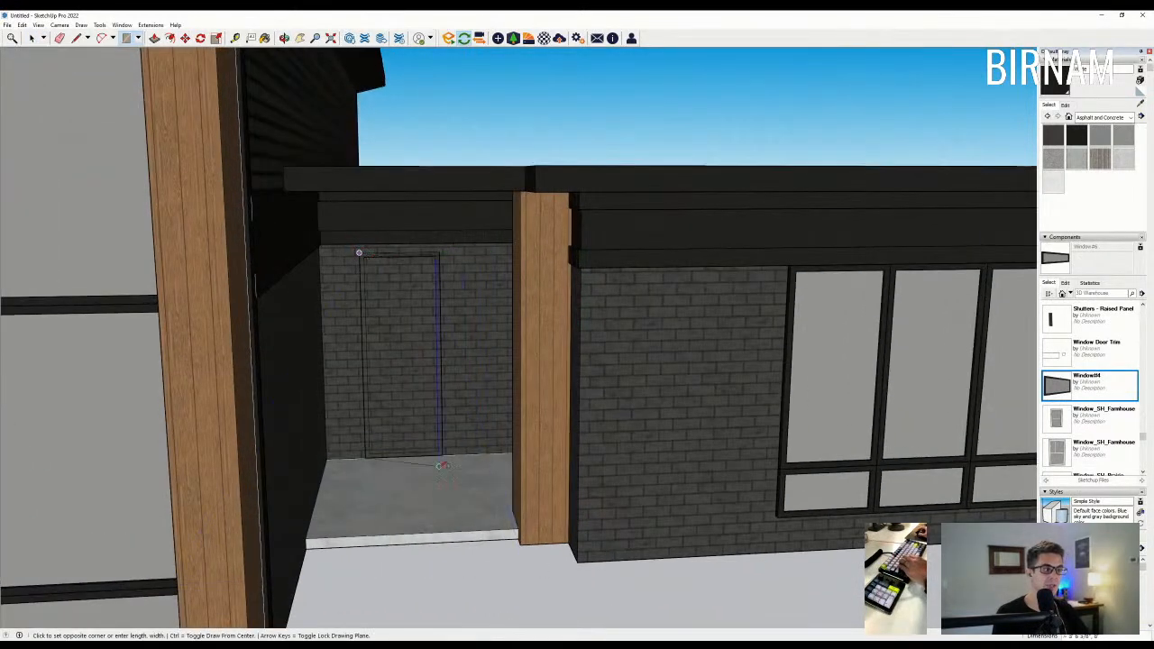
{"action": "left_click", "coordinate": [450, 459]}
{"action": "middle_click_drag", "start_coordinate": [406, 379], "coordinate": [372, 315]}
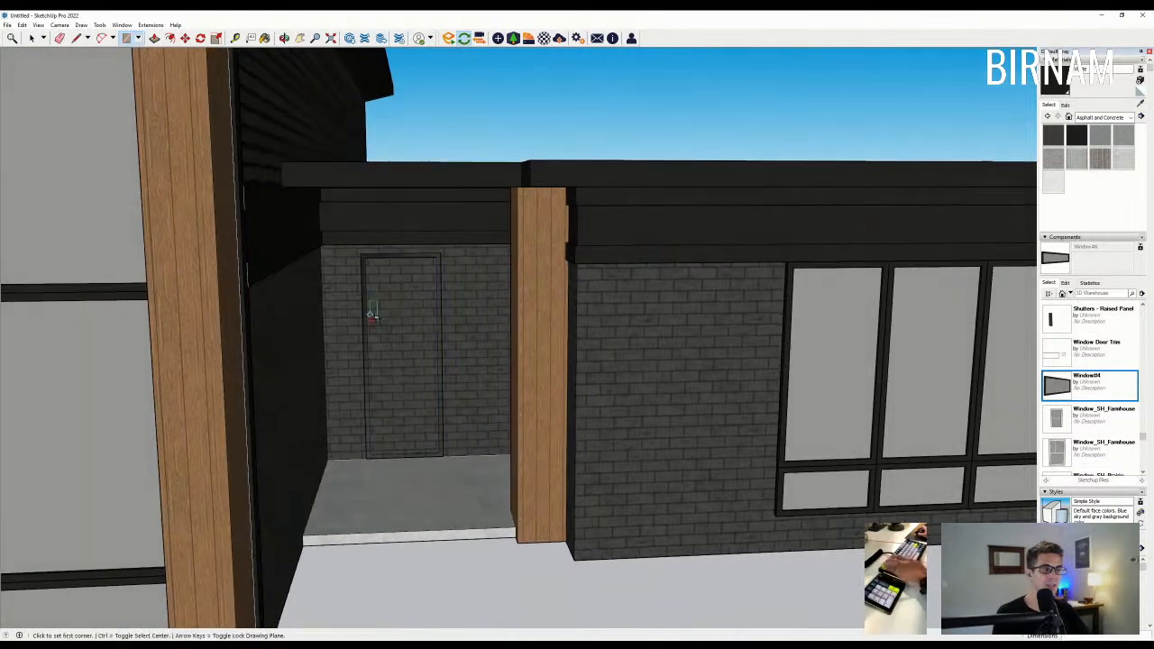
Move the recess window up 4 inches so its frame meets the lower edge of the black trim.
{"action": "left_click", "coordinate": [33, 39]}
{"action": "scroll", "coordinate": [381, 282], "scroll_direction": "up", "scroll_amount": 3}
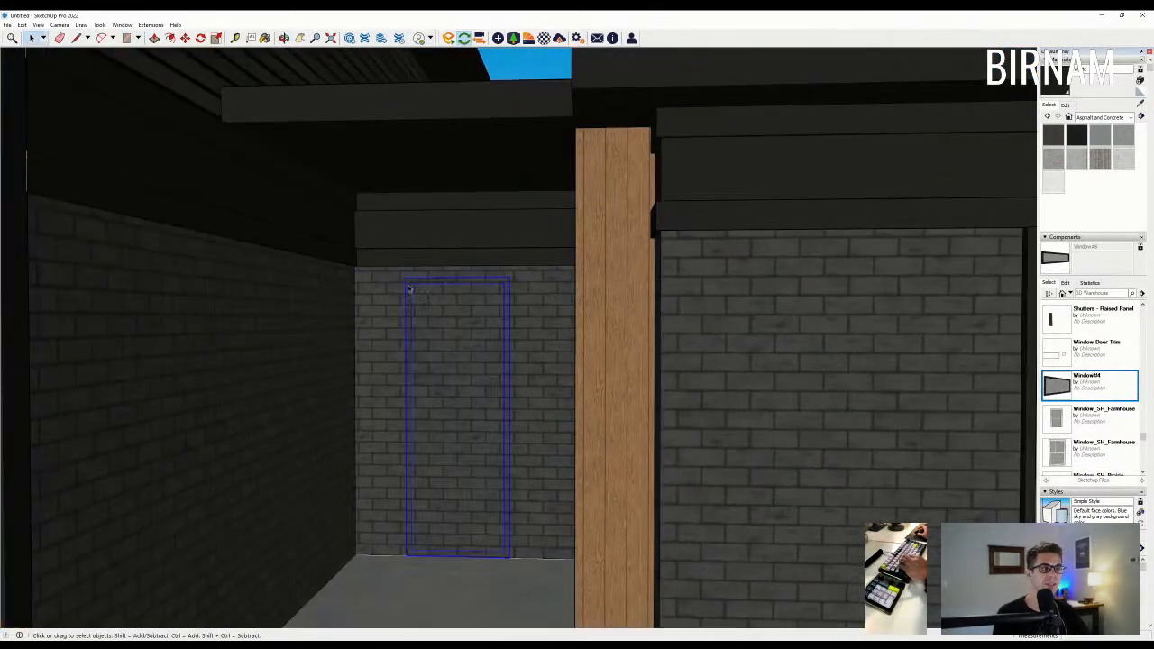
{"action": "scroll", "coordinate": [408, 289], "scroll_direction": "up", "scroll_amount": 5}
{"action": "key", "text": "m"}
{"action": "left_click", "coordinate": [553, 293]}
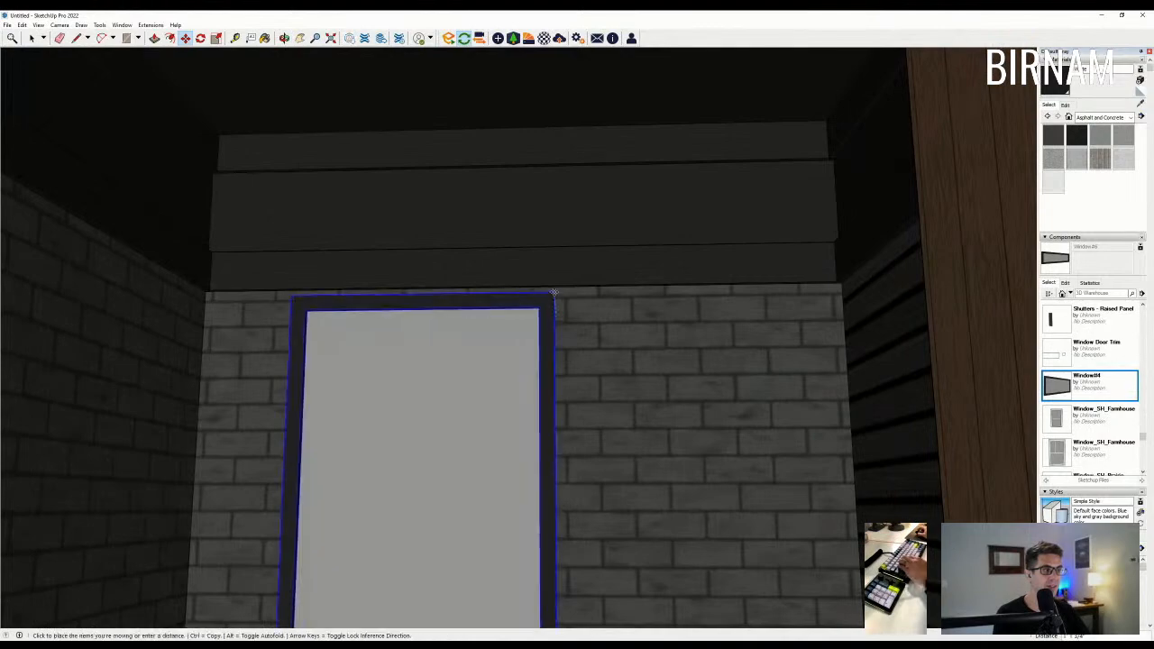
{"action": "scroll", "coordinate": [554, 290], "scroll_direction": "up", "scroll_amount": 5}
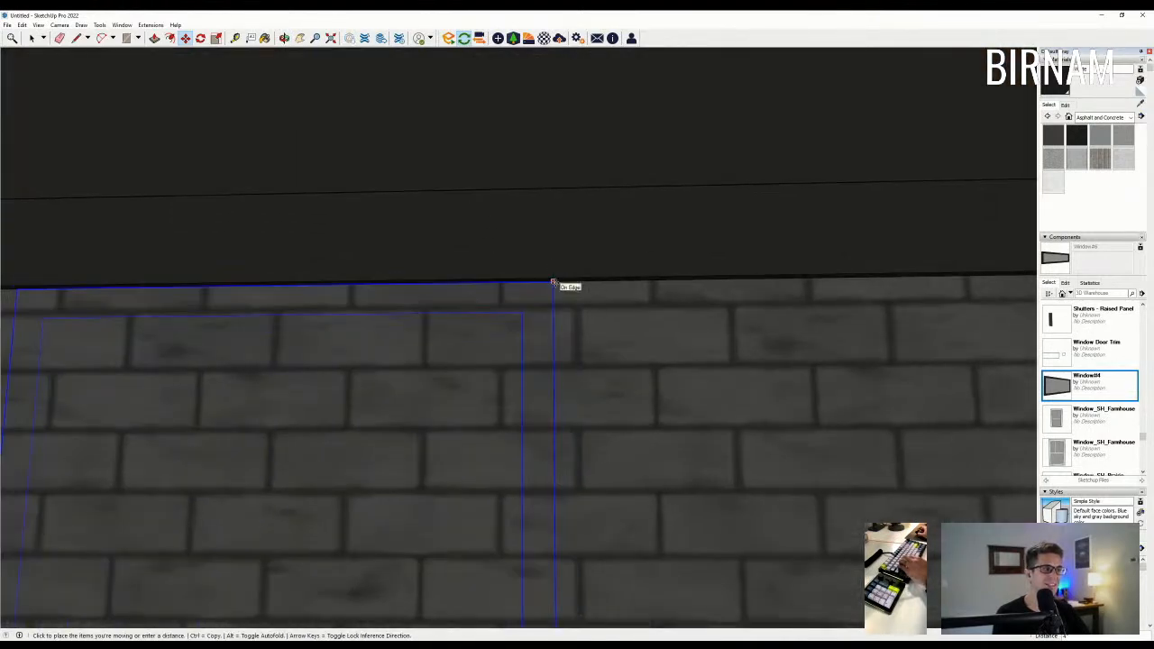
{"action": "left_click", "coordinate": [553, 282]}
Draw a rectangle around the raised recess window on the brick wall and push its face back to expose the glass.
{"action": "scroll", "coordinate": [561, 324], "scroll_direction": "down", "scroll_amount": 8}
{"action": "key", "text": "r"}
{"action": "scroll", "coordinate": [501, 574], "scroll_direction": "up", "scroll_amount": 1}
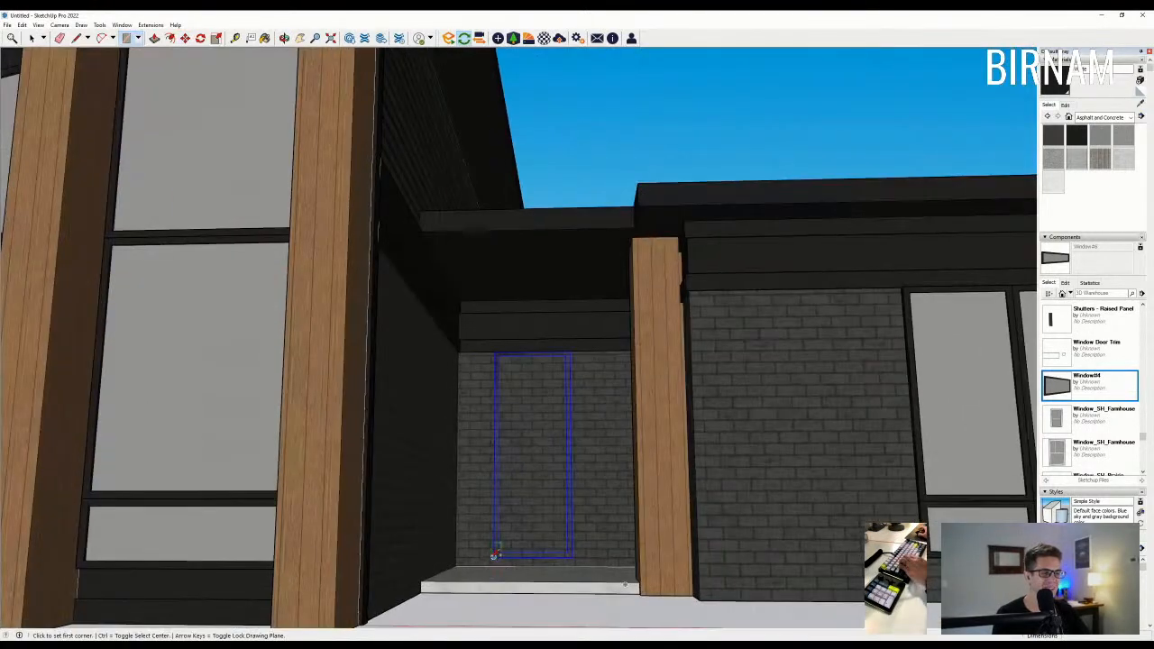
{"action": "scroll", "coordinate": [568, 356], "scroll_direction": "up", "scroll_amount": 3}
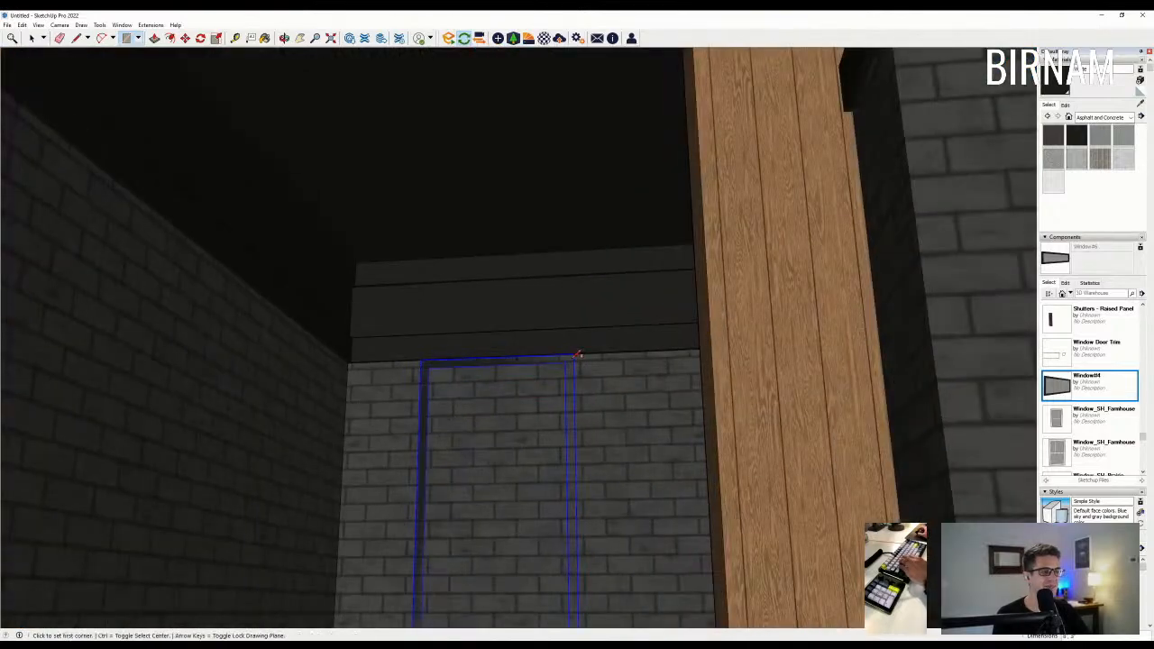
{"action": "left_click", "coordinate": [575, 355]}
{"action": "scroll", "coordinate": [548, 489], "scroll_direction": "down", "scroll_amount": 4}
{"action": "key", "text": "p"}
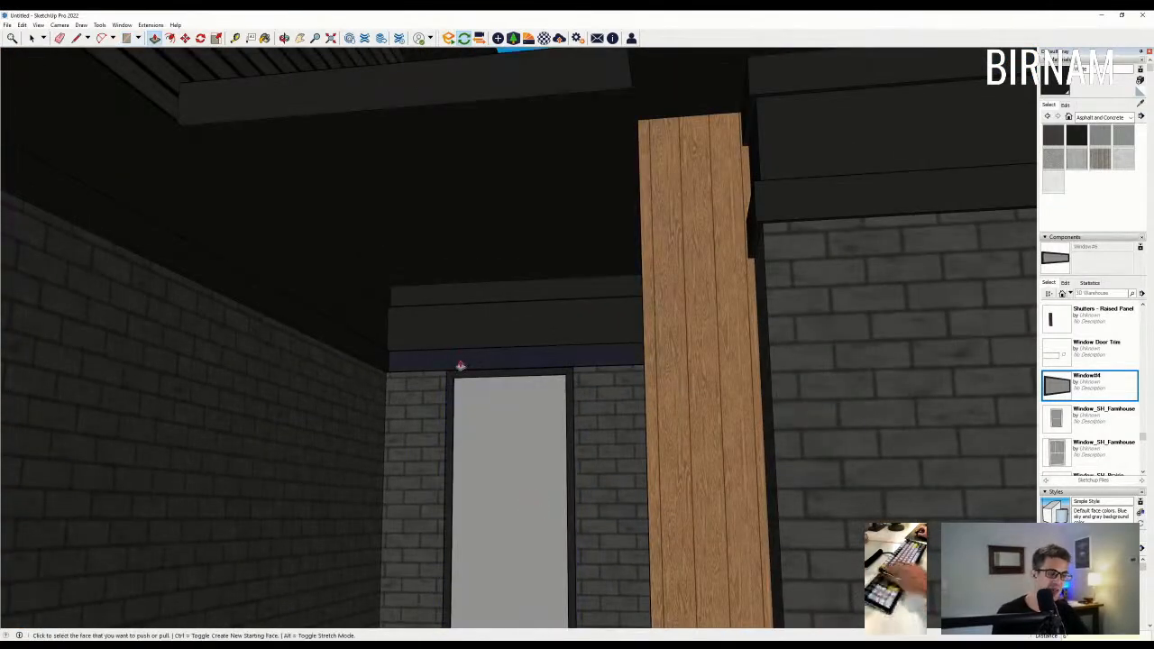
Select the entry recess window and adjust its position on the brick back wall.
{"action": "middle_click_drag", "start_coordinate": [460, 365], "coordinate": [66, 105]}
{"action": "left_click", "coordinate": [442, 530]}
{"action": "middle_click_drag", "start_coordinate": [442, 530], "coordinate": [451, 560]}
{"action": "scroll", "coordinate": [461, 574], "scroll_direction": "down", "scroll_amount": 3}
{"action": "scroll", "coordinate": [461, 575], "scroll_direction": "up", "scroll_amount": 2}
{"action": "key", "text": "m"}
{"action": "left_click", "coordinate": [462, 574]}
{"action": "left_click", "coordinate": [469, 570]}
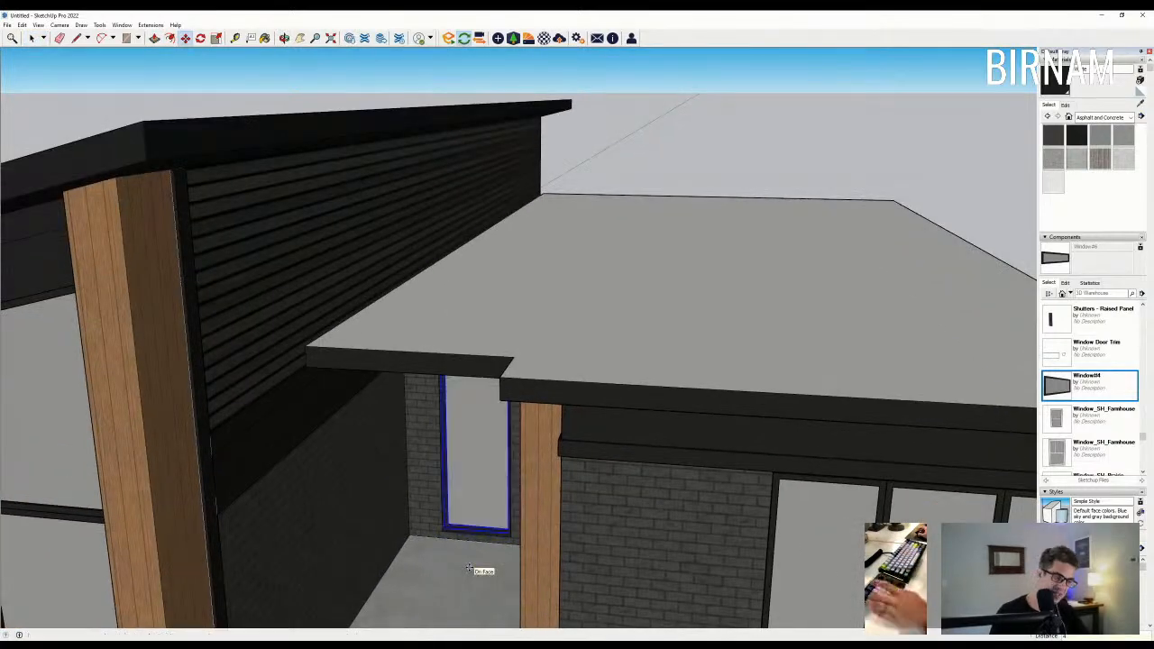
Draw a line along the wall beneath the recess window's frame and erase the leftover edge there.
{"action": "scroll", "coordinate": [477, 568], "scroll_direction": "up", "scroll_amount": 3}
{"action": "key", "text": "l"}
{"action": "left_click", "coordinate": [514, 549]}
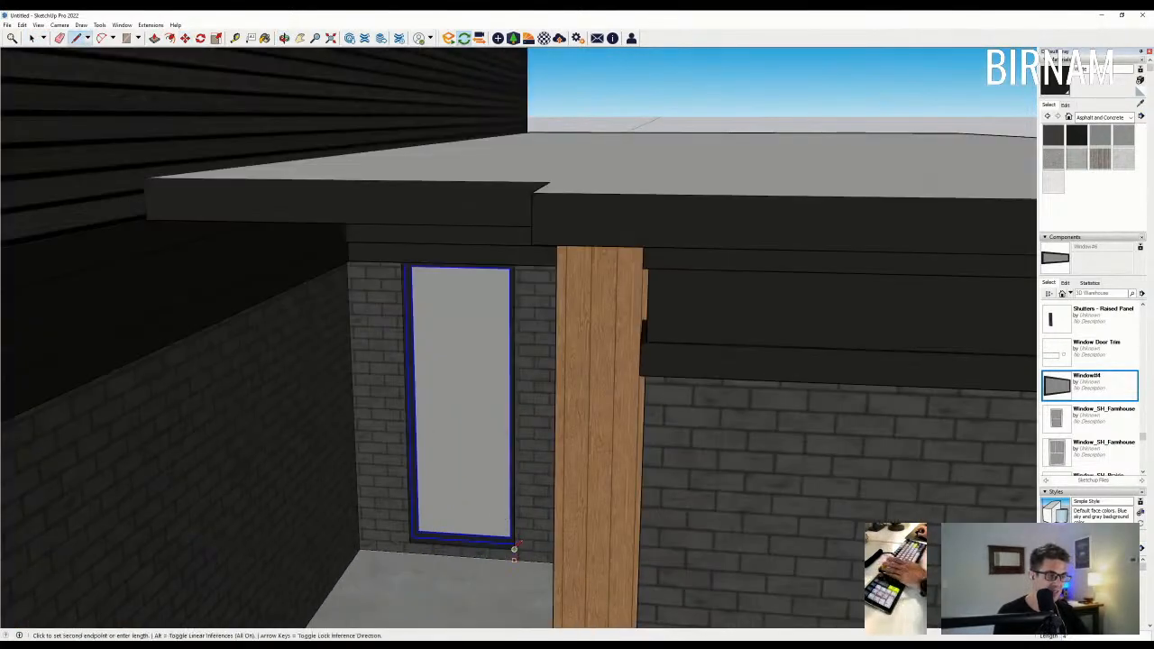
{"action": "left_click", "coordinate": [409, 552]}
{"action": "key", "text": "e"}
{"action": "scroll", "coordinate": [442, 546], "scroll_direction": "down", "scroll_amount": 5}
{"action": "left_click", "coordinate": [446, 546]}
{"action": "middle_click_drag", "start_coordinate": [445, 547], "coordinate": [535, 346]}
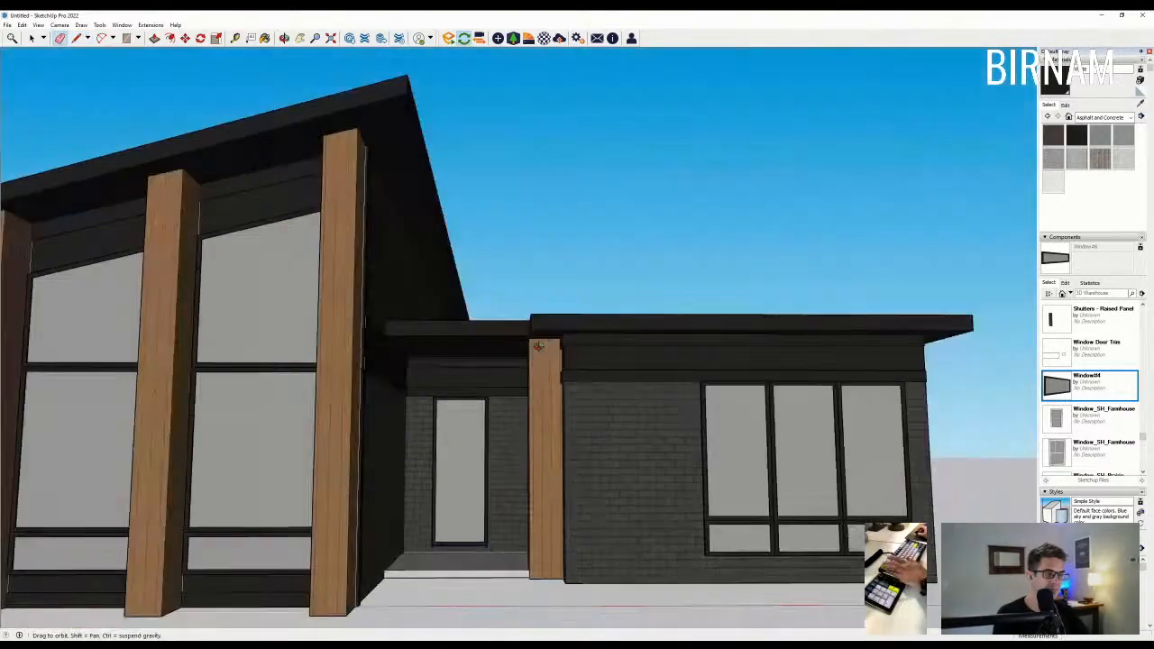
Copy one small lower window from the low wing onto the ground in front of the entry.
{"action": "scroll", "coordinate": [534, 346], "scroll_direction": "down", "scroll_amount": 2}
{"action": "mouse_move", "coordinate": [481, 448]}
{"action": "middle_mouse_down"}
{"action": "mouse_move", "coordinate": [536, 433]}
{"action": "mouse_move", "coordinate": [443, 339]}
{"action": "mouse_move", "coordinate": [386, 219]}
{"action": "middle_mouse_up"}
{"action": "scroll", "coordinate": [537, 434], "scroll_direction": "down", "scroll_amount": 1}
{"action": "middle_click_drag", "start_coordinate": [502, 464], "coordinate": [564, 526]}
{"action": "scroll", "coordinate": [619, 477], "scroll_direction": "up", "scroll_amount": 2}
{"action": "key", "text": "space"}
{"action": "middle_click_drag", "start_coordinate": [648, 477], "coordinate": [599, 531]}
{"action": "key", "text": "m"}
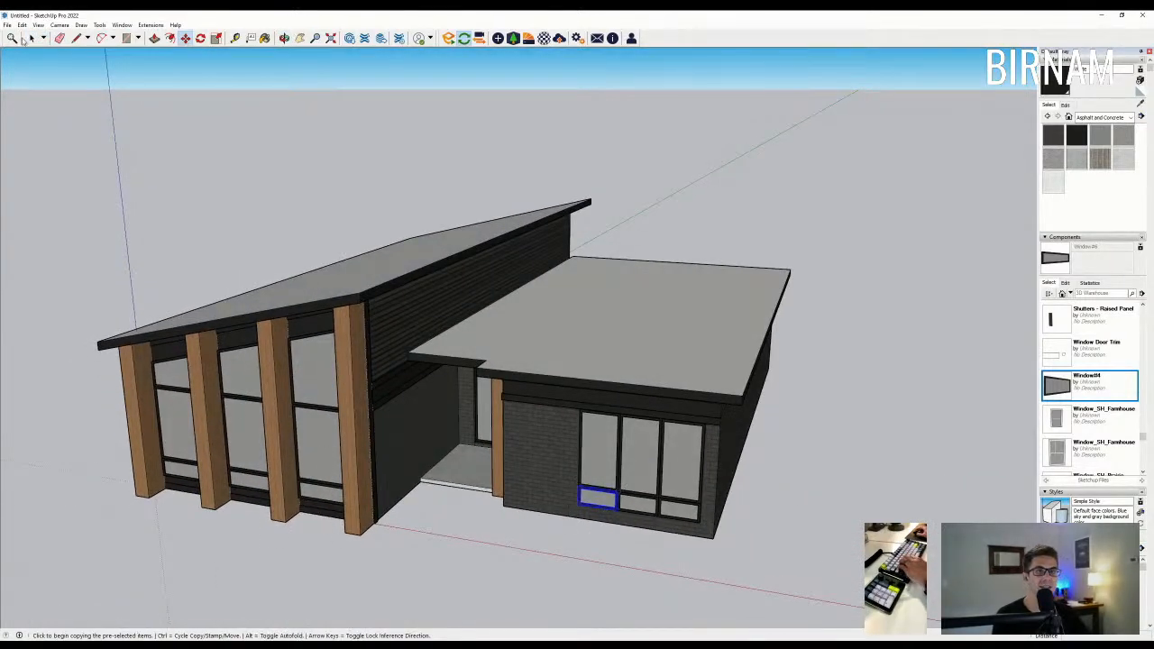
{"action": "middle_click_drag", "start_coordinate": [337, 506], "coordinate": [335, 543]}
{"action": "key", "text": "m"}
{"action": "key", "text": "ctrl"}
{"action": "left_click", "coordinate": [335, 547]}
{"action": "left_click", "coordinate": [464, 587]}
{"action": "scroll", "coordinate": [480, 534], "scroll_direction": "up", "scroll_amount": 3}
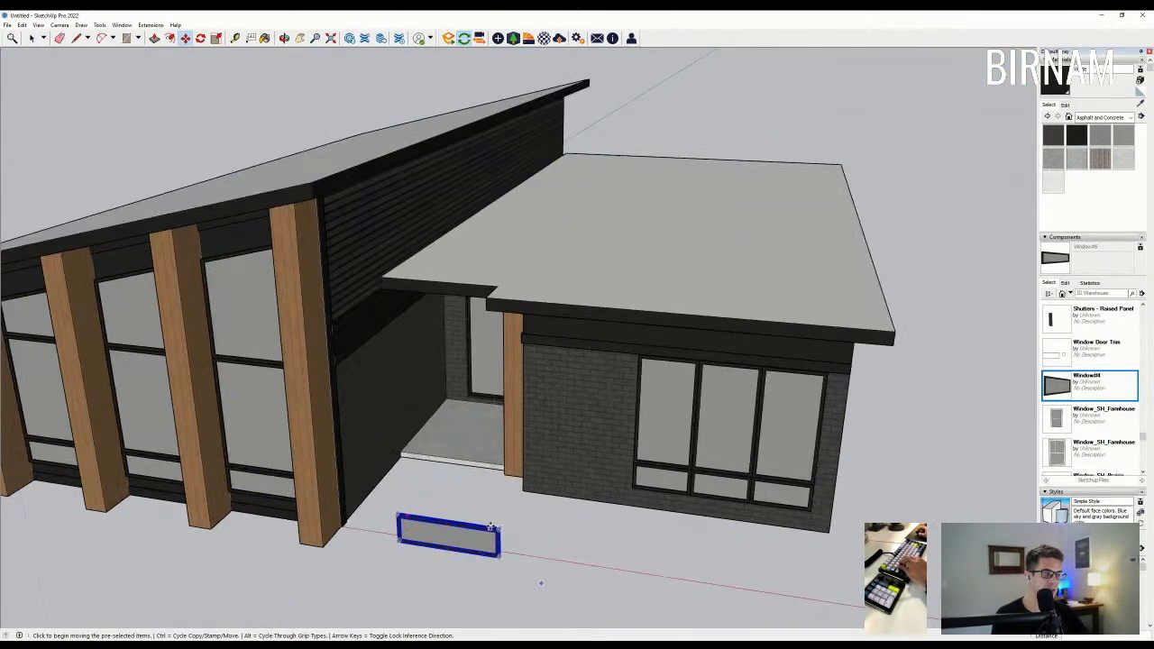
Rotate the copied window parallel to the tall volume's side wall and move it onto the upper plank siding.
{"action": "key", "text": "q"}
{"action": "left_click", "coordinate": [488, 526]}
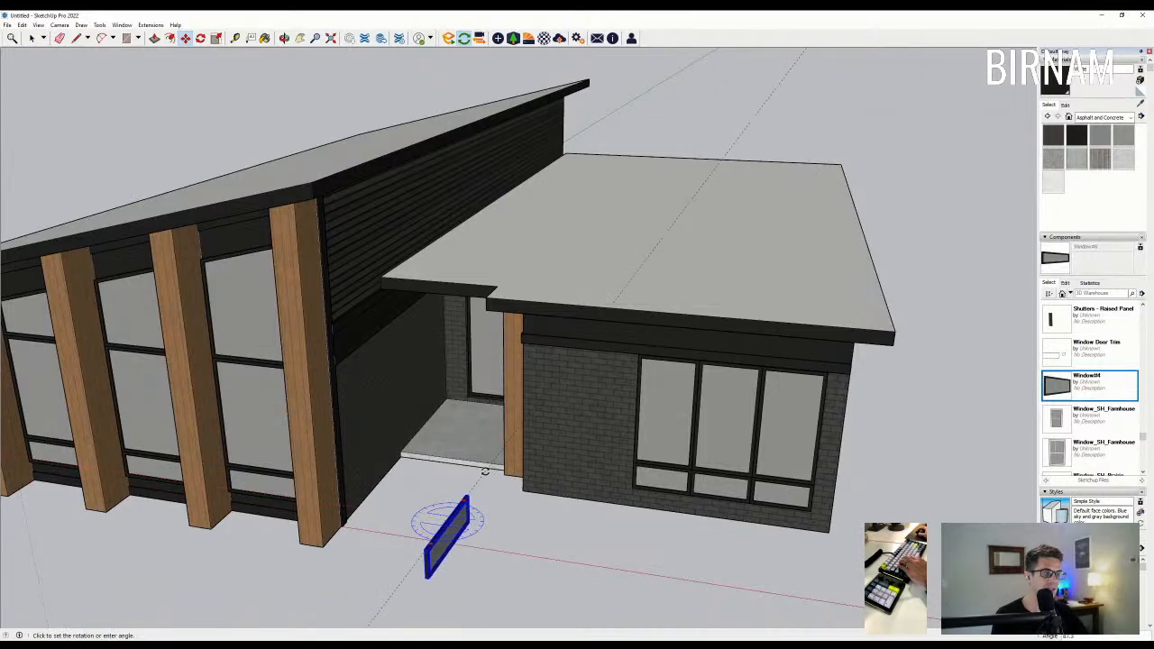
{"action": "scroll", "coordinate": [487, 501], "scroll_direction": "up", "scroll_amount": 2}
{"action": "key", "text": "m"}
{"action": "left_click", "coordinate": [428, 544]}
{"action": "middle_click_drag", "start_coordinate": [438, 539], "coordinate": [361, 559]}
{"action": "scroll", "coordinate": [361, 541], "scroll_direction": "down", "scroll_amount": 3}
{"action": "middle_click_drag", "start_coordinate": [328, 267], "coordinate": [302, 185]}
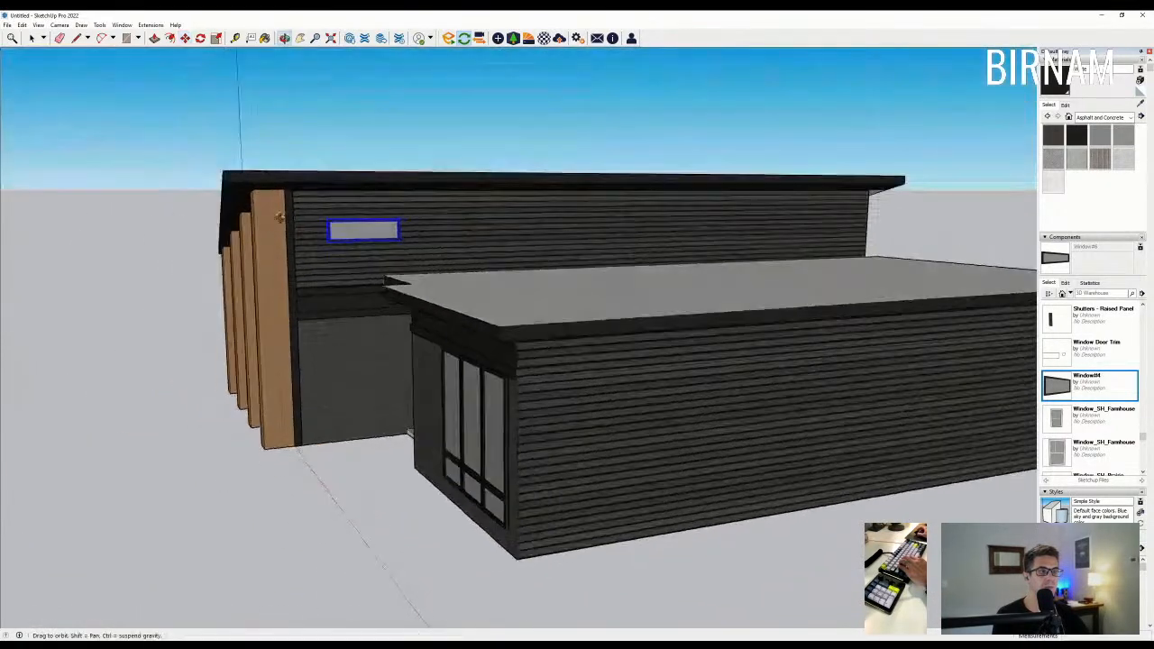
{"action": "scroll", "coordinate": [389, 249], "scroll_direction": "up", "scroll_amount": 1}
{"action": "mouse_move", "coordinate": [388, 248]}
{"action": "middle_mouse_down"}
{"action": "mouse_move", "coordinate": [443, 240]}
{"action": "mouse_move", "coordinate": [405, 249]}
{"action": "middle_mouse_up"}
{"action": "left_click", "coordinate": [386, 250]}
{"action": "key", "text": "ctrl"}
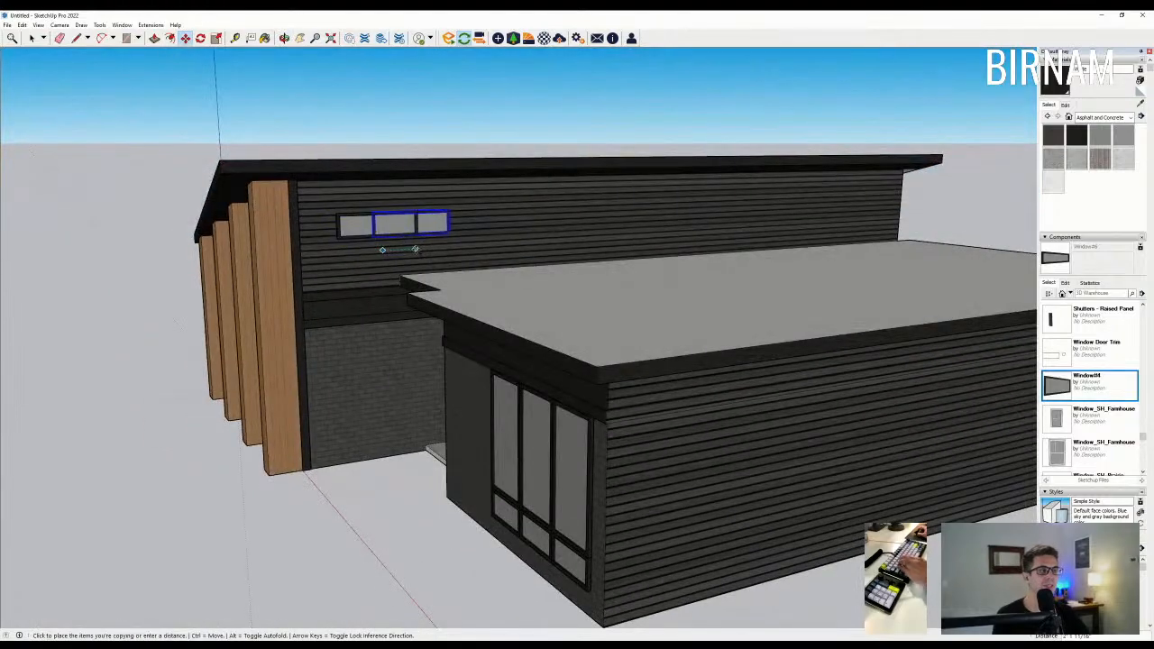
{"action": "key", "text": "Escape"}
{"action": "key", "text": "Escape"}
Copy the upper side-wall window twice, edge to edge, to form a row of three.
{"action": "scroll", "coordinate": [351, 244], "scroll_direction": "up", "scroll_amount": 1}
{"action": "scroll", "coordinate": [342, 238], "scroll_direction": "up", "scroll_amount": 2}
{"action": "left_click", "coordinate": [333, 238]}
{"action": "key", "text": "ctrl"}
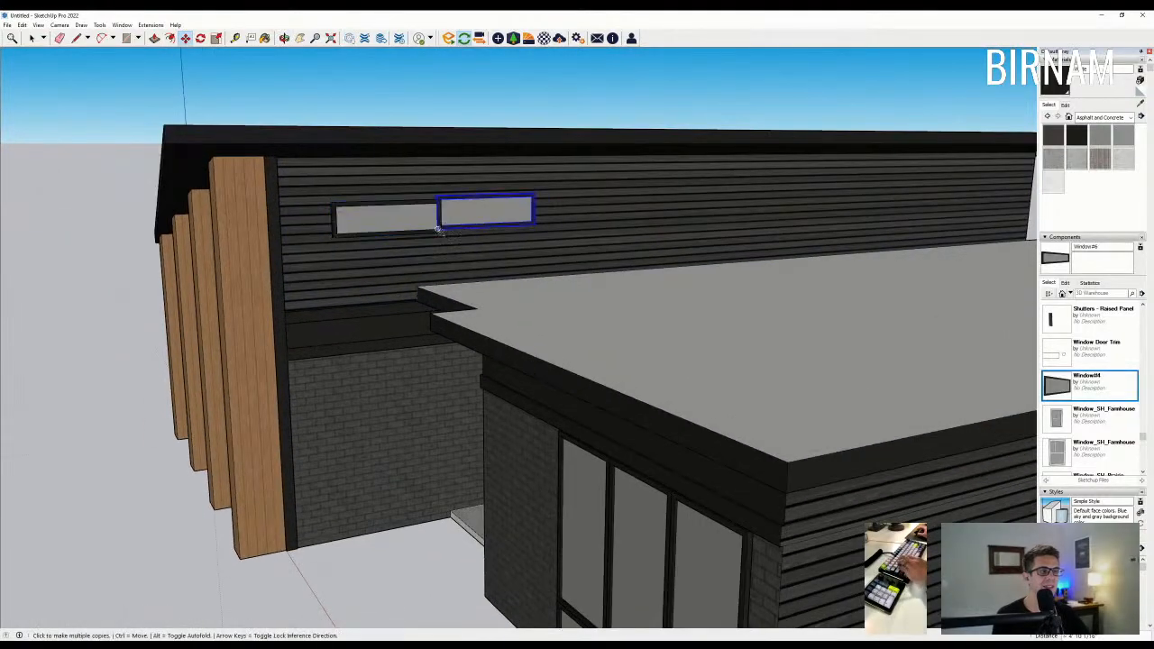
{"action": "left_click", "coordinate": [442, 233]}
{"action": "left_click", "coordinate": [539, 227]}
{"action": "scroll", "coordinate": [541, 227], "scroll_direction": "down", "scroll_amount": 5}
{"action": "middle_click_drag", "start_coordinate": [541, 227], "coordinate": [602, 319]}
{"action": "key", "text": "Escape"}
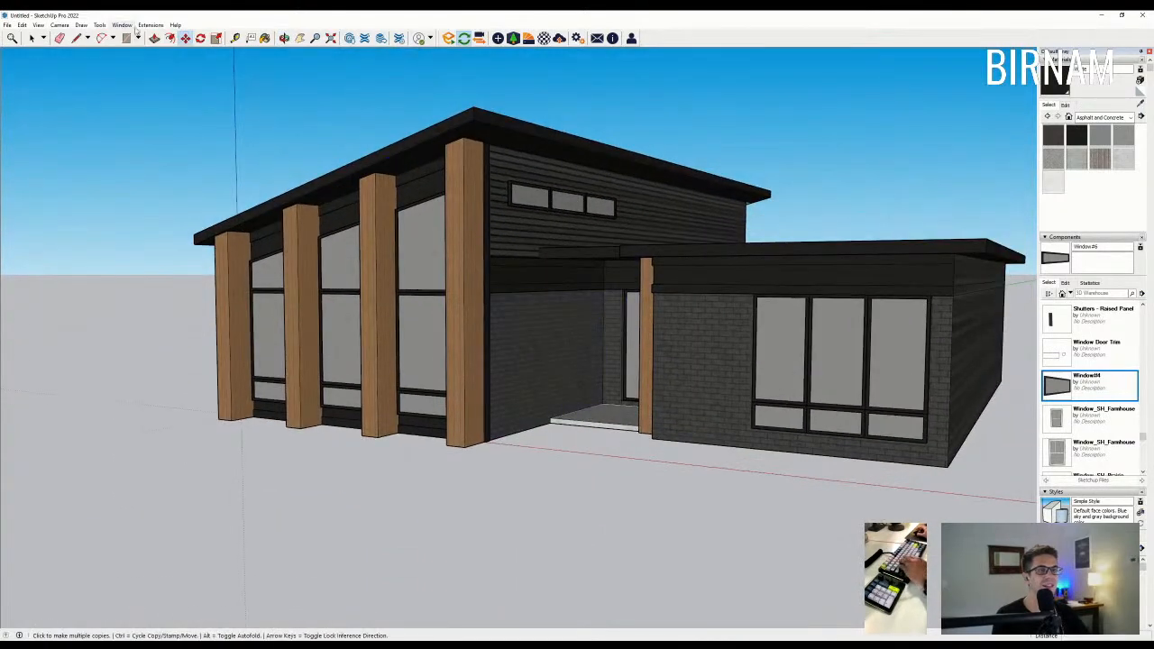
Make the upper window nearest the front unique and lower its bottom edge 18 inches.
{"action": "scroll", "coordinate": [544, 210], "scroll_direction": "up", "scroll_amount": 2}
{"action": "left_click", "coordinate": [524, 195]}
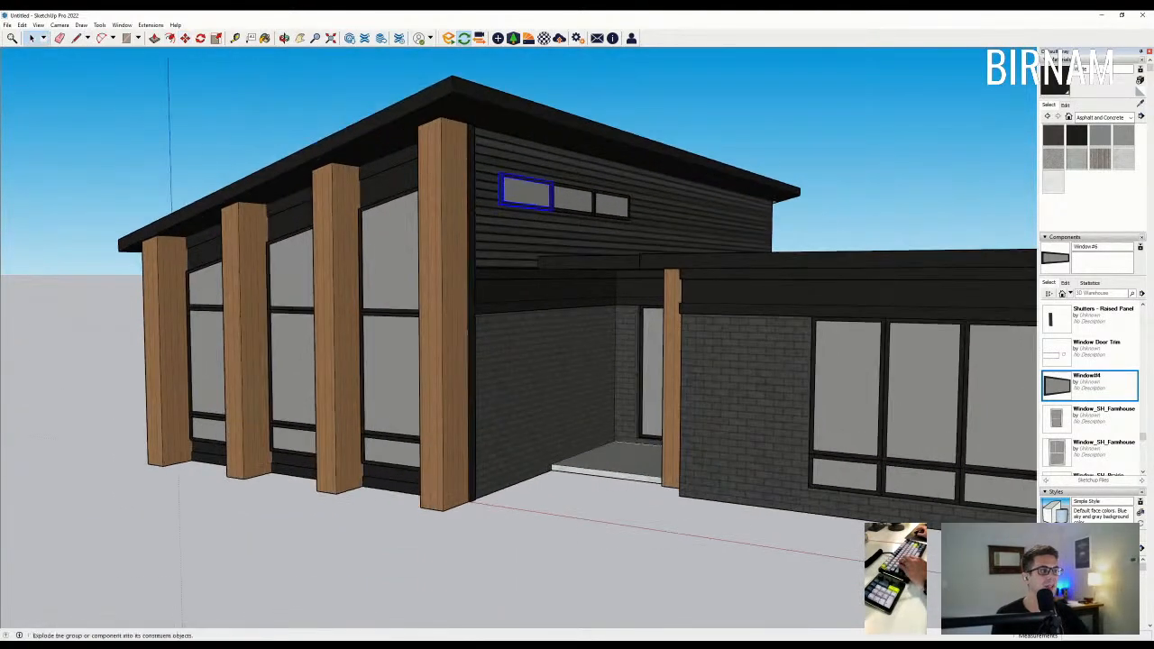
{"action": "double_click", "coordinate": [521, 200]}
{"action": "scroll", "coordinate": [457, 214], "scroll_direction": "up", "scroll_amount": 3}
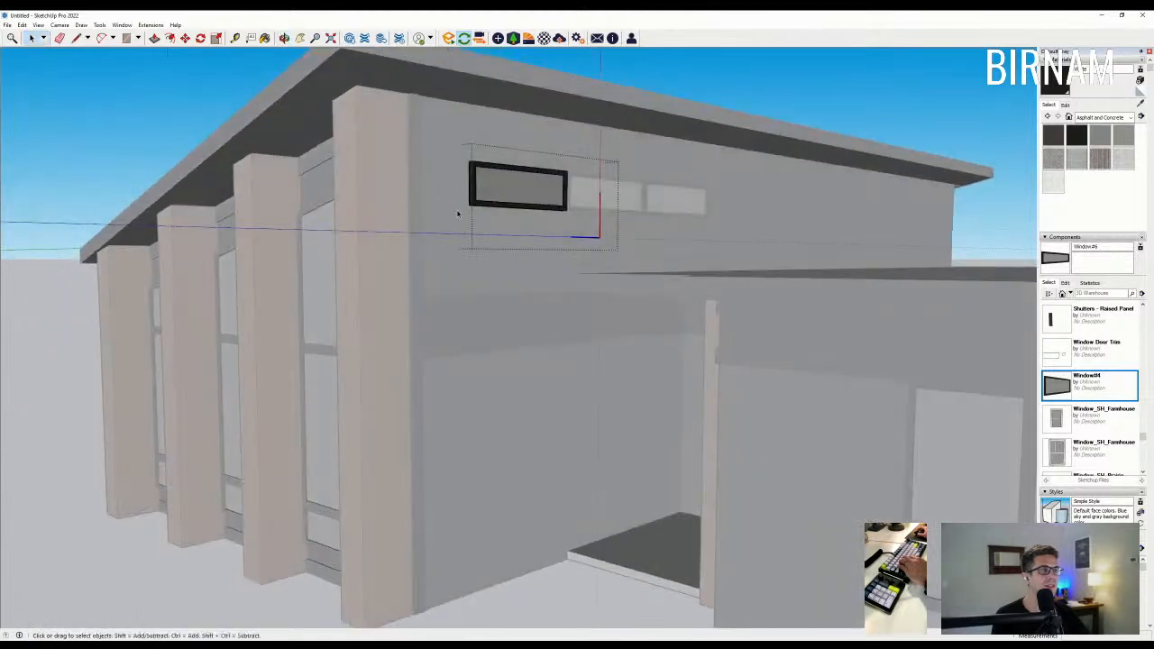
{"action": "middle_click_drag", "start_coordinate": [637, 195], "coordinate": [547, 250]}
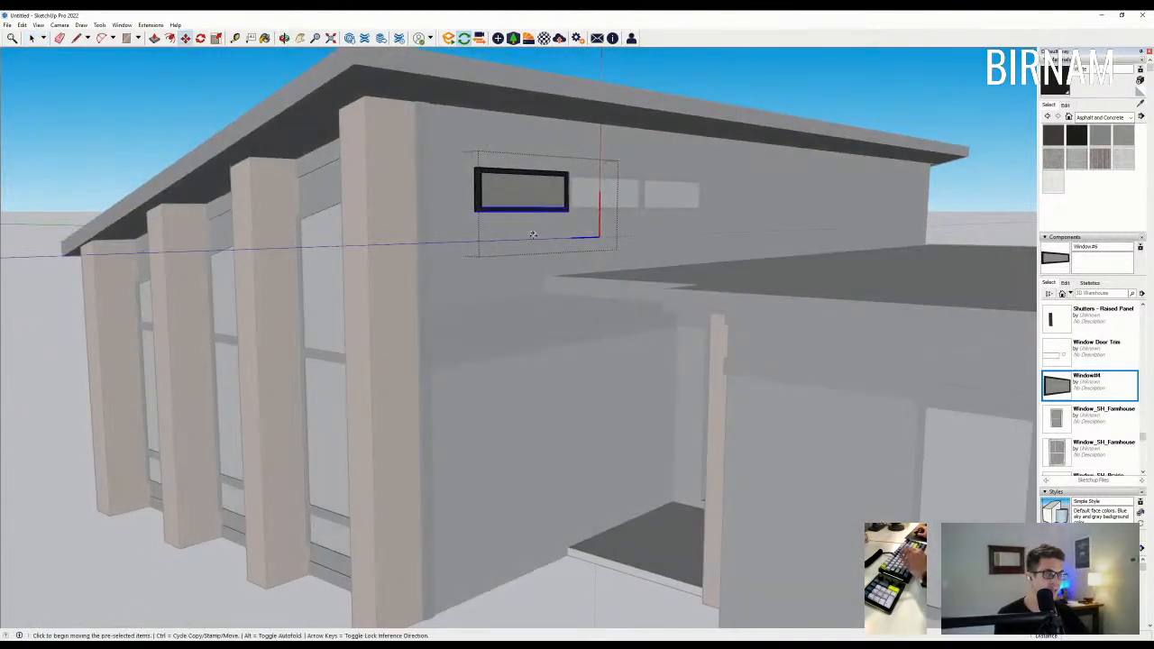
{"action": "left_click", "coordinate": [533, 234]}
{"action": "type", "text": "18"}
{"action": "key", "text": "Return"}
{"action": "key", "text": "space"}
{"action": "left_click", "coordinate": [53, 72]}
Erase the two shorter windows beside the enlarged upper window.
{"action": "middle_click_drag", "start_coordinate": [307, 180], "coordinate": [440, 209]}
{"action": "key", "text": "e"}
{"action": "left_click", "coordinate": [595, 209]}
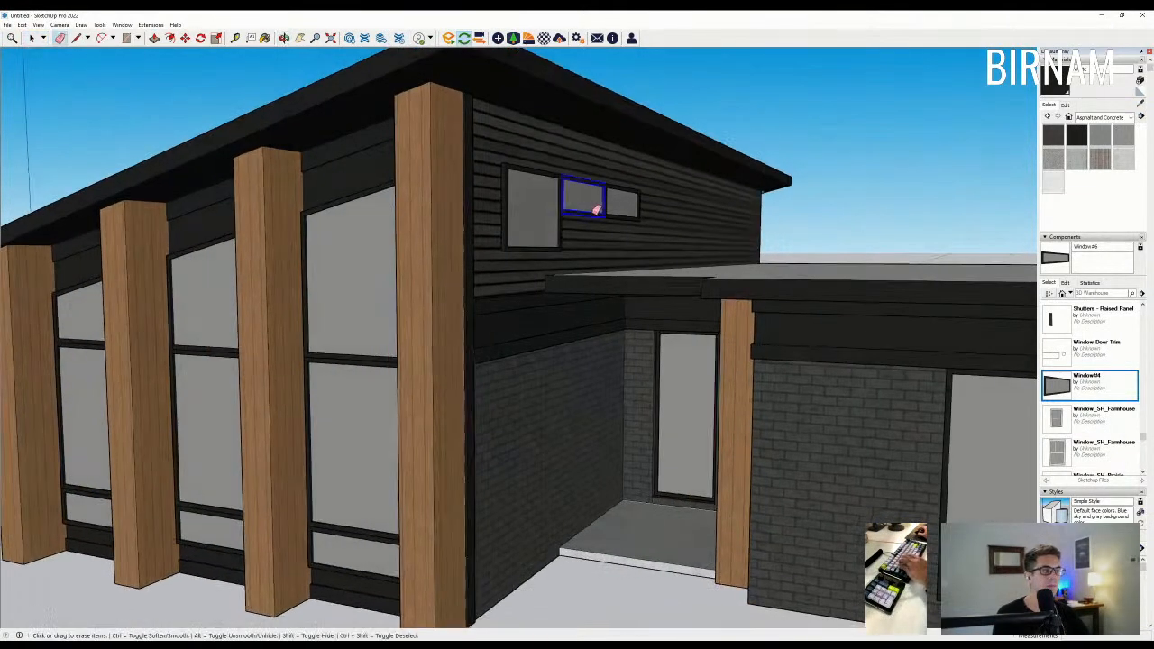
Copy the enlarged upper window twice along the siding, aligning the frames into a continuous row of three.
{"action": "middle_click_drag", "start_coordinate": [501, 222], "coordinate": [541, 225]}
{"action": "left_click", "coordinate": [529, 206]}
{"action": "key", "text": "m"}
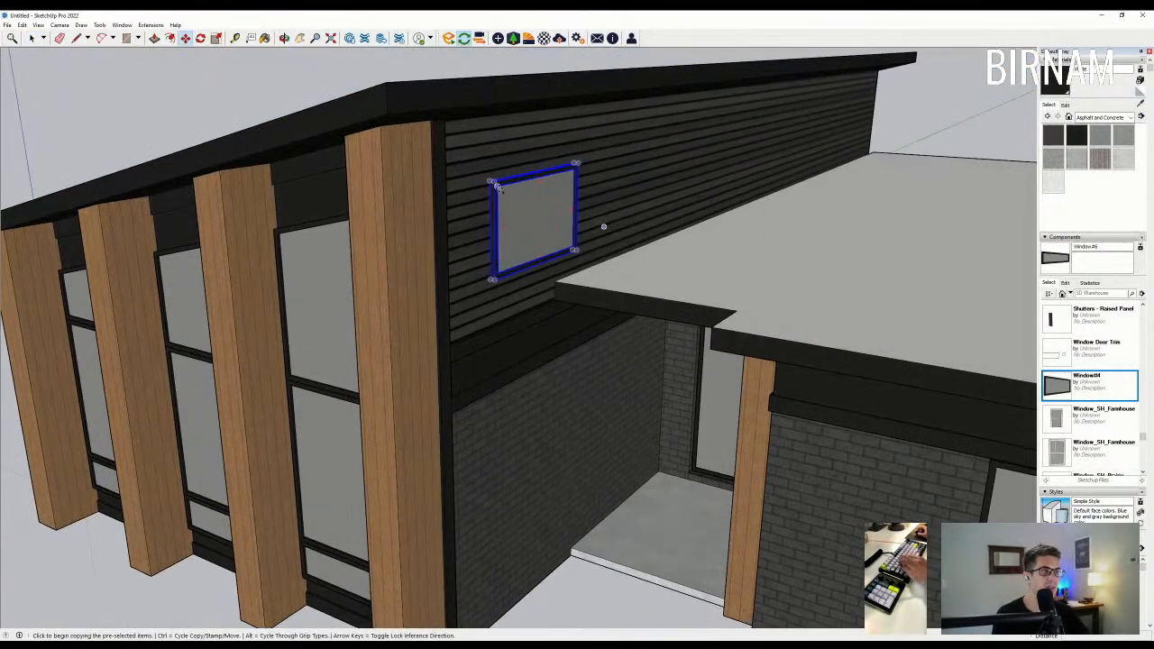
{"action": "left_click", "coordinate": [495, 183]}
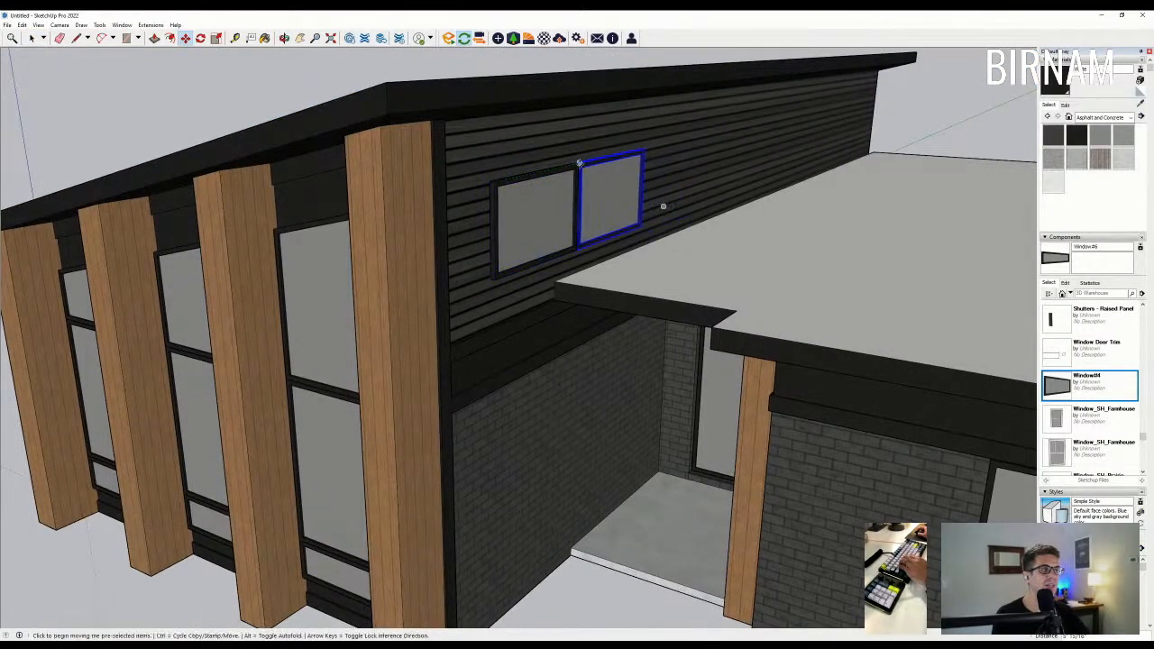
{"action": "scroll", "coordinate": [580, 163], "scroll_direction": "up", "scroll_amount": 6}
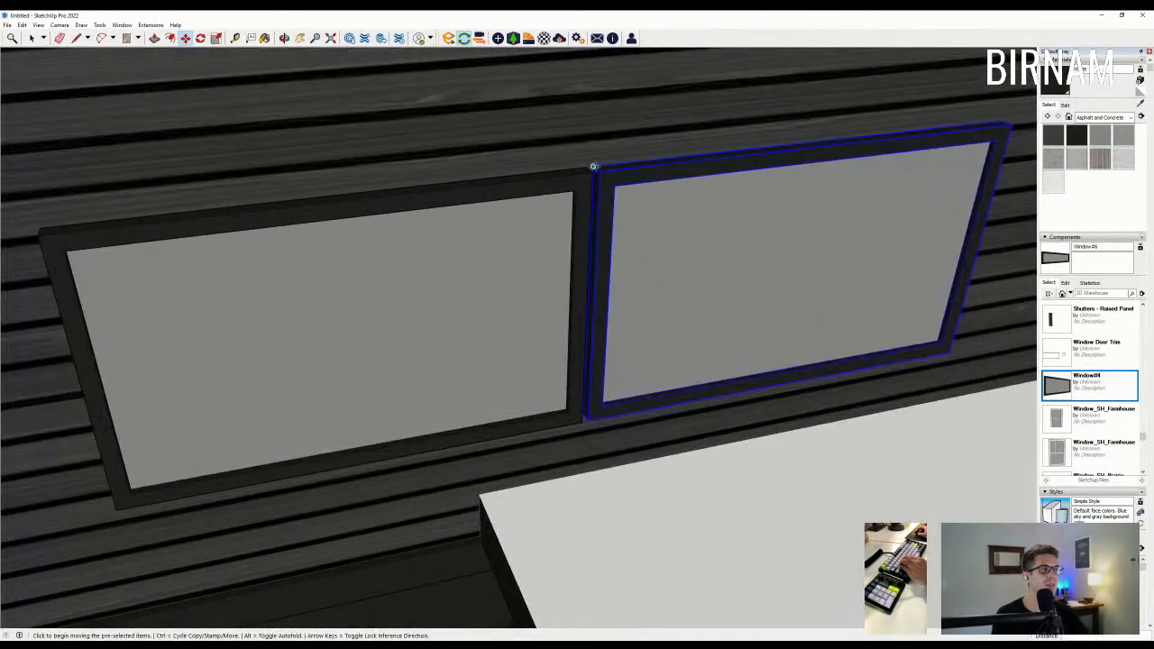
{"action": "left_click", "coordinate": [594, 166]}
{"action": "left_click", "coordinate": [586, 168]}
{"action": "scroll", "coordinate": [568, 185], "scroll_direction": "down", "scroll_amount": 4}
{"action": "scroll", "coordinate": [739, 173], "scroll_direction": "up", "scroll_amount": 3}
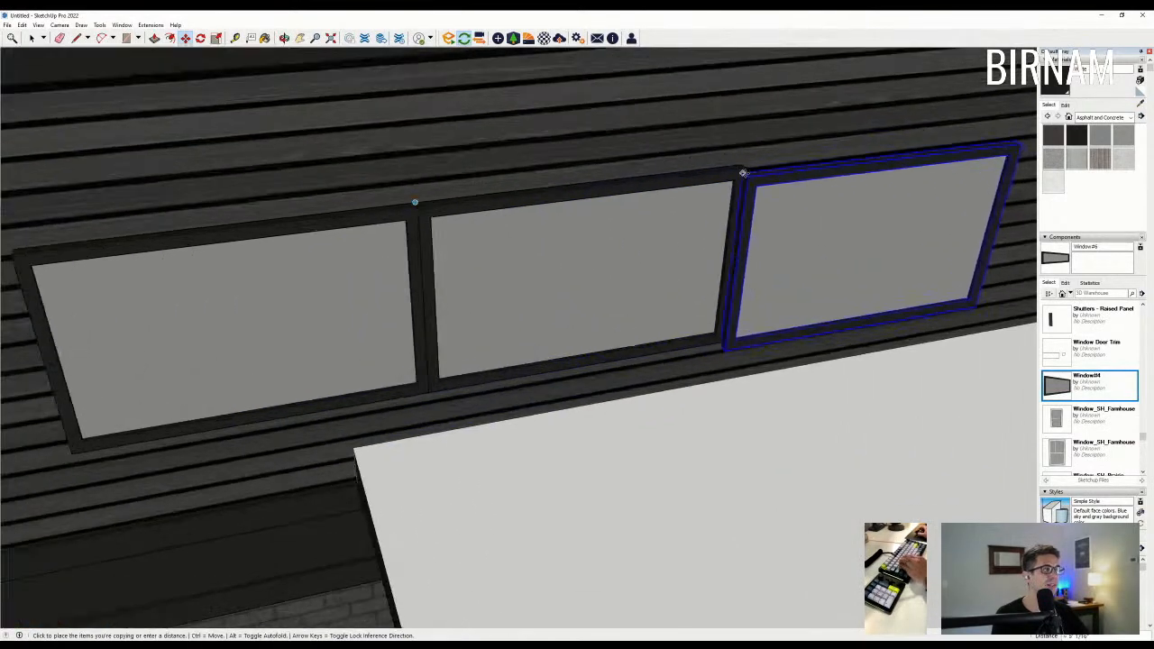
{"action": "scroll", "coordinate": [724, 167], "scroll_direction": "down", "scroll_amount": 8}
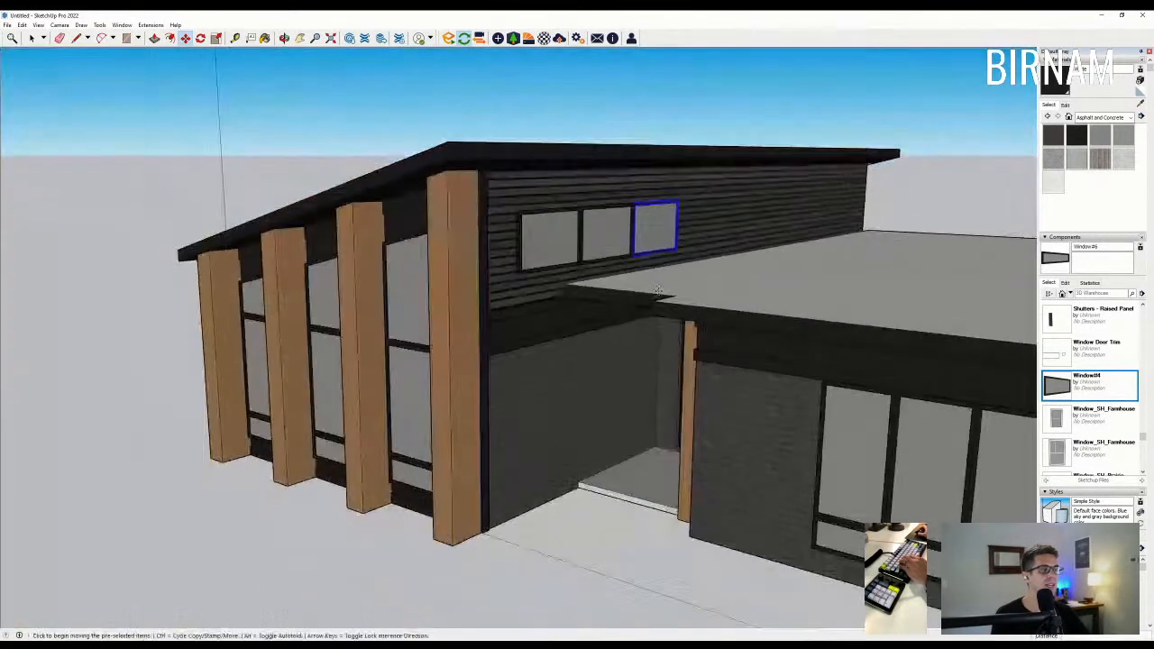
Draw a line across the upper siding just below the eave, from the rear corner to the front trim.
{"action": "middle_click_drag", "start_coordinate": [658, 180], "coordinate": [617, 177]}
{"action": "scroll", "coordinate": [721, 198], "scroll_direction": "up", "scroll_amount": 3}
{"action": "key", "text": "l"}
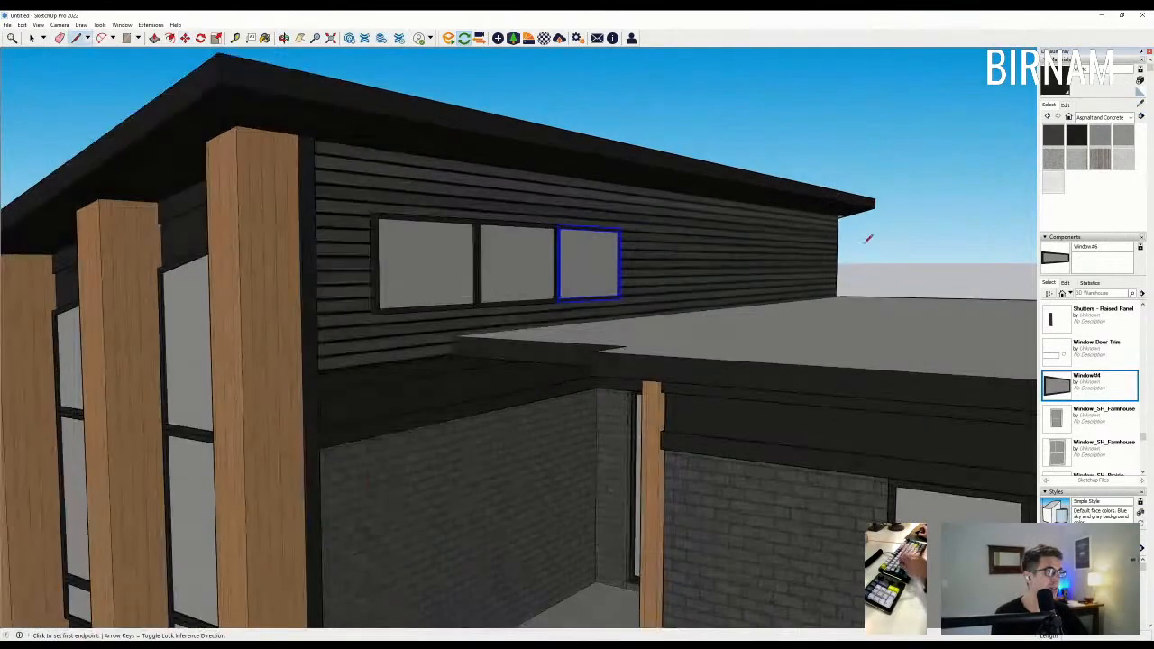
{"action": "scroll", "coordinate": [848, 209], "scroll_direction": "up", "scroll_amount": 5}
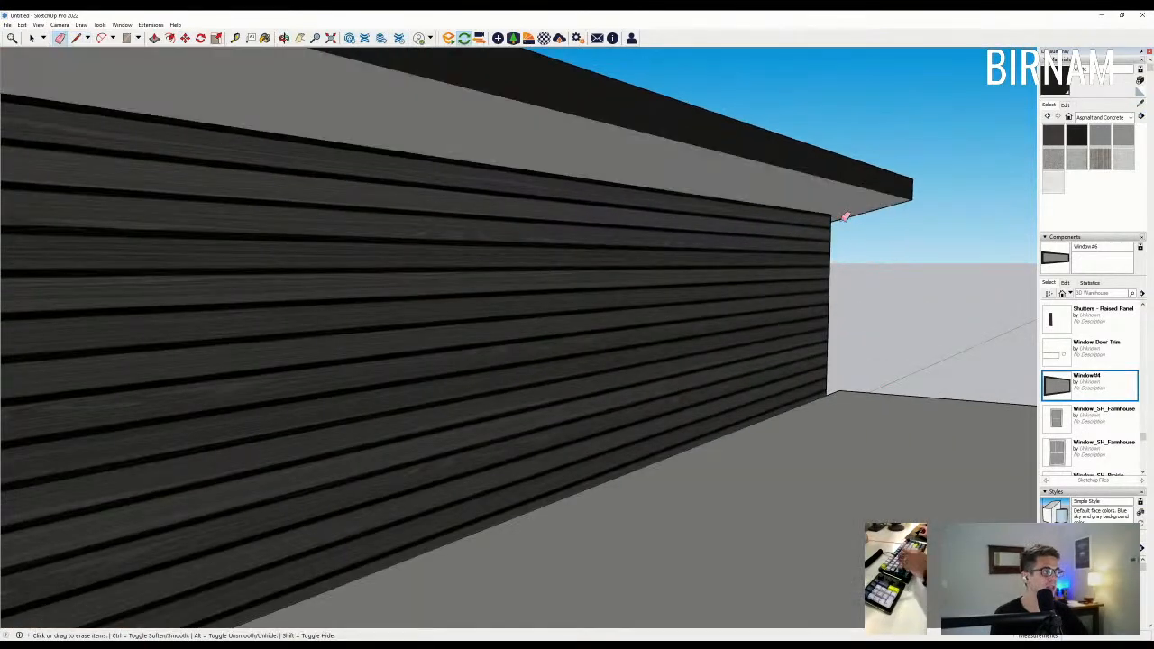
{"action": "key", "text": "e"}
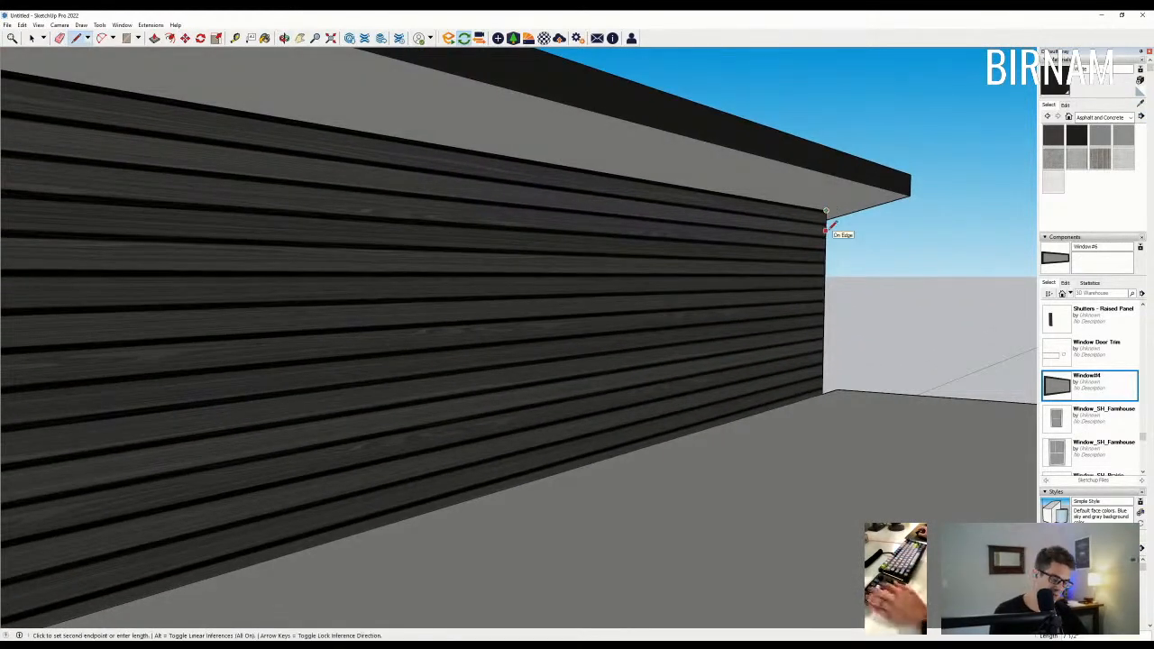
{"action": "left_click", "coordinate": [827, 225]}
{"action": "scroll", "coordinate": [812, 252], "scroll_direction": "down", "scroll_amount": 5}
{"action": "scroll", "coordinate": [549, 237], "scroll_direction": "up", "scroll_amount": 2}
{"action": "middle_click_drag", "start_coordinate": [593, 264], "coordinate": [337, 253]}
{"action": "scroll", "coordinate": [451, 252], "scroll_direction": "up", "scroll_amount": 3}
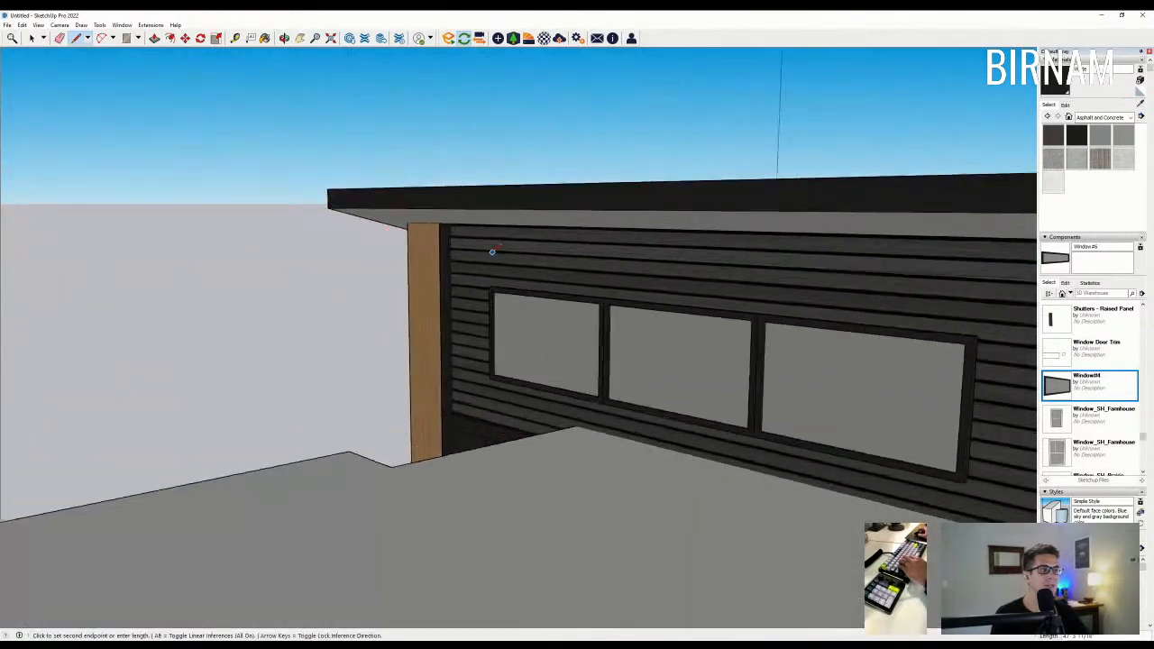
{"action": "scroll", "coordinate": [454, 241], "scroll_direction": "up", "scroll_amount": 3}
{"action": "left_click", "coordinate": [449, 236]}
Push/pull the band below the eave to form black trim, and paint the low wing's roof black.
{"action": "mouse_move", "coordinate": [481, 196]}
{"action": "middle_mouse_down"}
{"action": "mouse_move", "coordinate": [493, 214]}
{"action": "mouse_move", "coordinate": [436, 275]}
{"action": "middle_mouse_up"}
{"action": "key", "text": "p"}
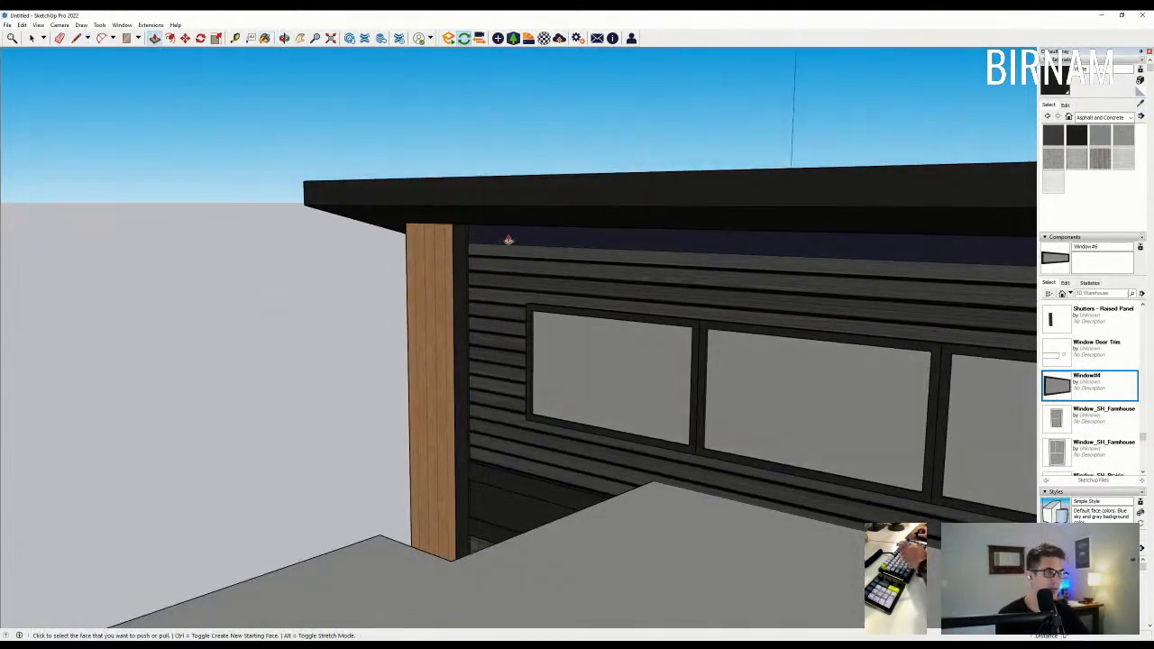
{"action": "scroll", "coordinate": [652, 315], "scroll_direction": "down", "scroll_amount": 4}
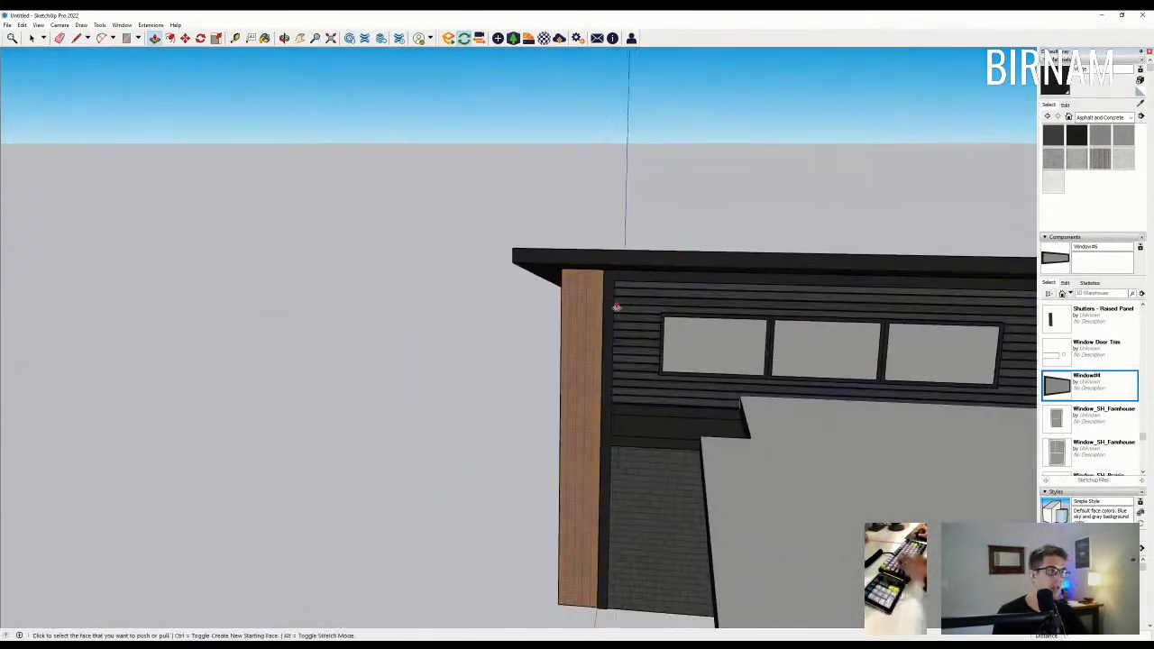
{"action": "key", "text": "b"}
{"action": "left_click", "coordinate": [824, 482]}
{"action": "mouse_move", "coordinate": [824, 482]}
{"action": "middle_mouse_down"}
{"action": "mouse_move", "coordinate": [948, 418]}
{"action": "mouse_move", "coordinate": [827, 407]}
{"action": "mouse_move", "coordinate": [791, 341]}
{"action": "middle_mouse_up"}
{"action": "scroll", "coordinate": [1107, 390], "scroll_direction": "down", "scroll_amount": 2}
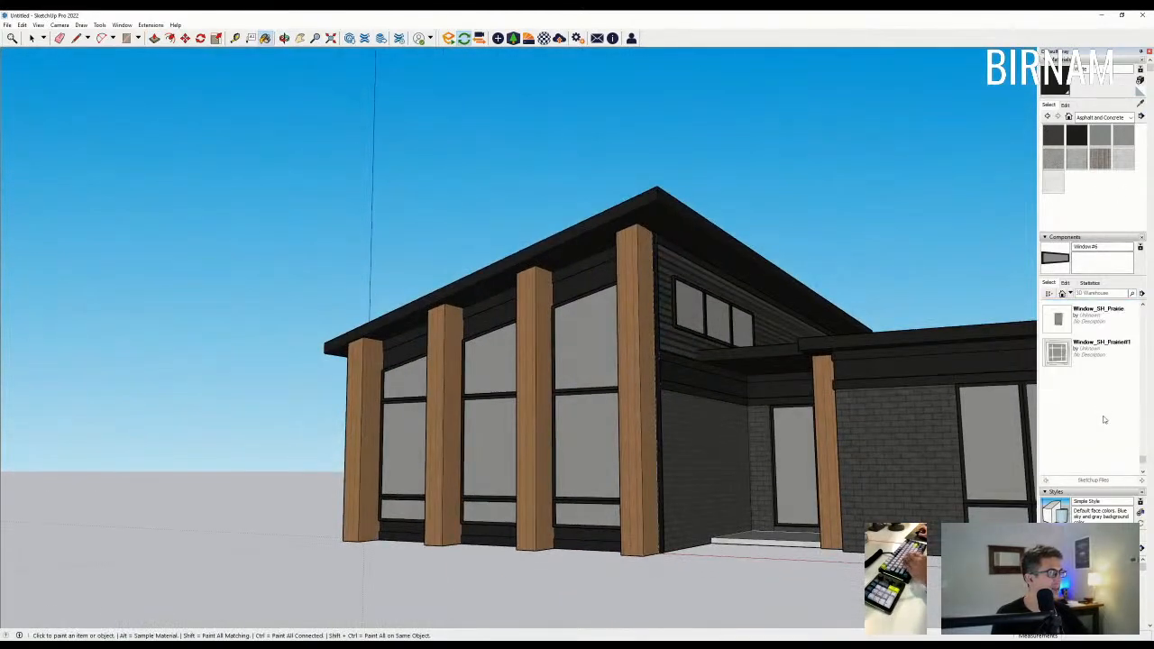
Insert the Window Door Trim component and place it on the ground in front of the low wing.
{"action": "scroll", "coordinate": [1085, 382], "scroll_direction": "up", "scroll_amount": 4}
{"action": "left_click", "coordinate": [1053, 430]}
{"action": "scroll", "coordinate": [811, 451], "scroll_direction": "down", "scroll_amount": 8}
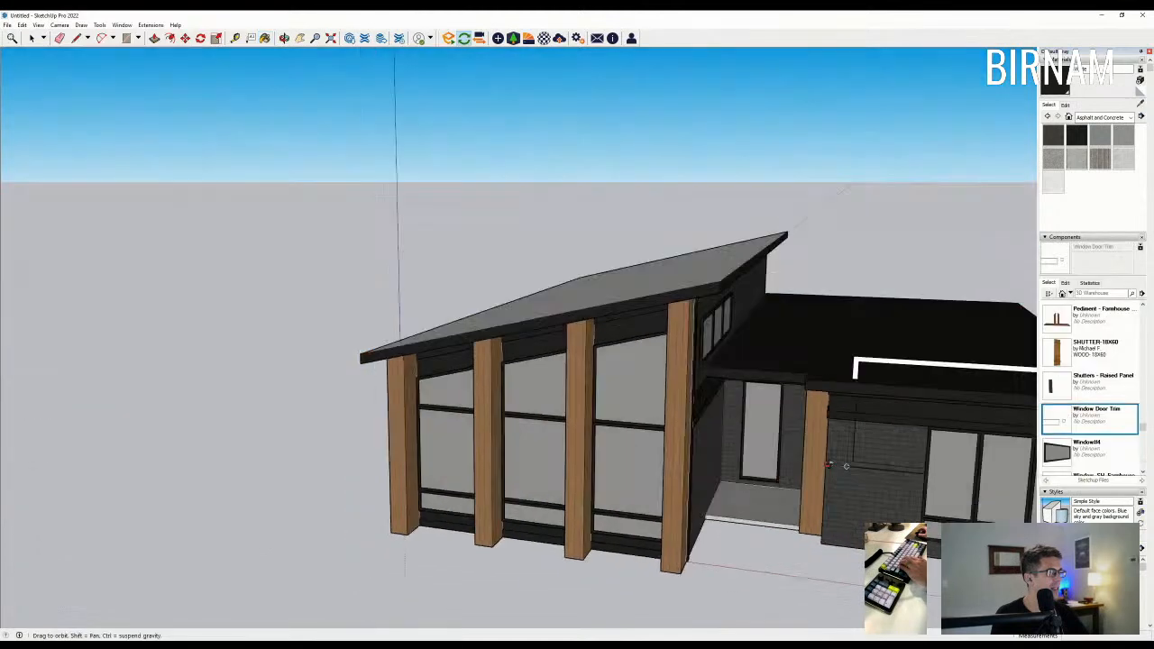
{"action": "left_click", "coordinate": [689, 541]}
{"action": "middle_click_drag", "start_coordinate": [688, 541], "coordinate": [742, 561]}
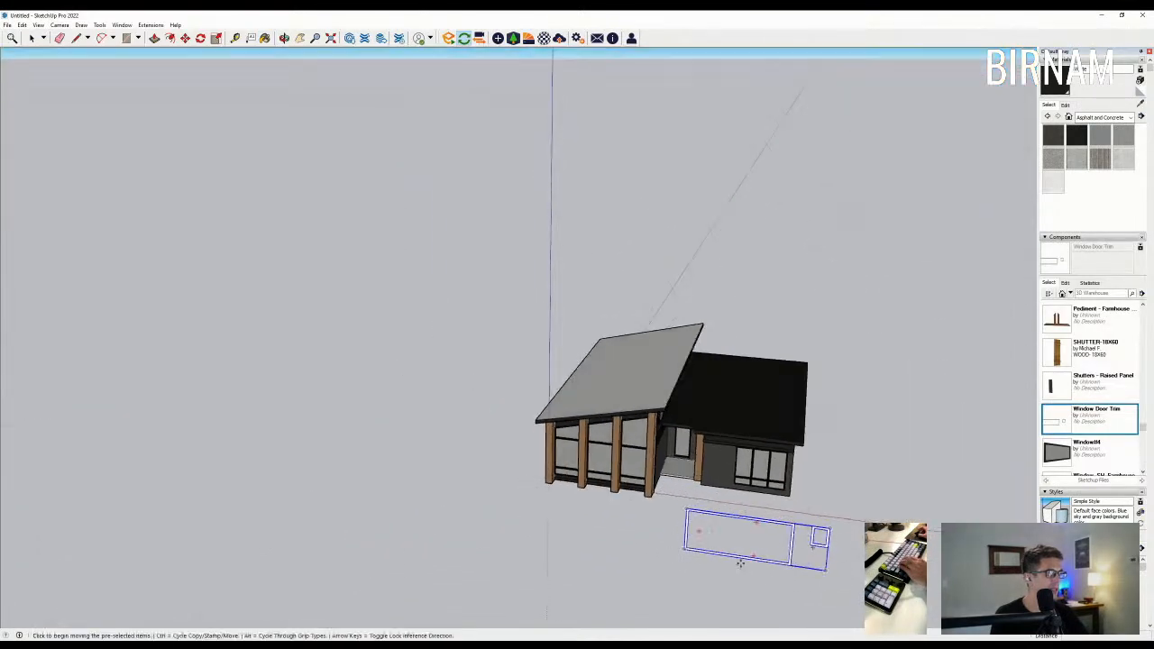
{"action": "scroll", "coordinate": [541, 388], "scroll_direction": "up", "scroll_amount": 1}
Separate the inserted trim set and erase everything except its small rectangular frame.
{"action": "left_click", "coordinate": [34, 38]}
{"action": "scroll", "coordinate": [699, 529], "scroll_direction": "down", "scroll_amount": 1}
{"action": "middle_click_drag", "start_coordinate": [699, 529], "coordinate": [822, 557]}
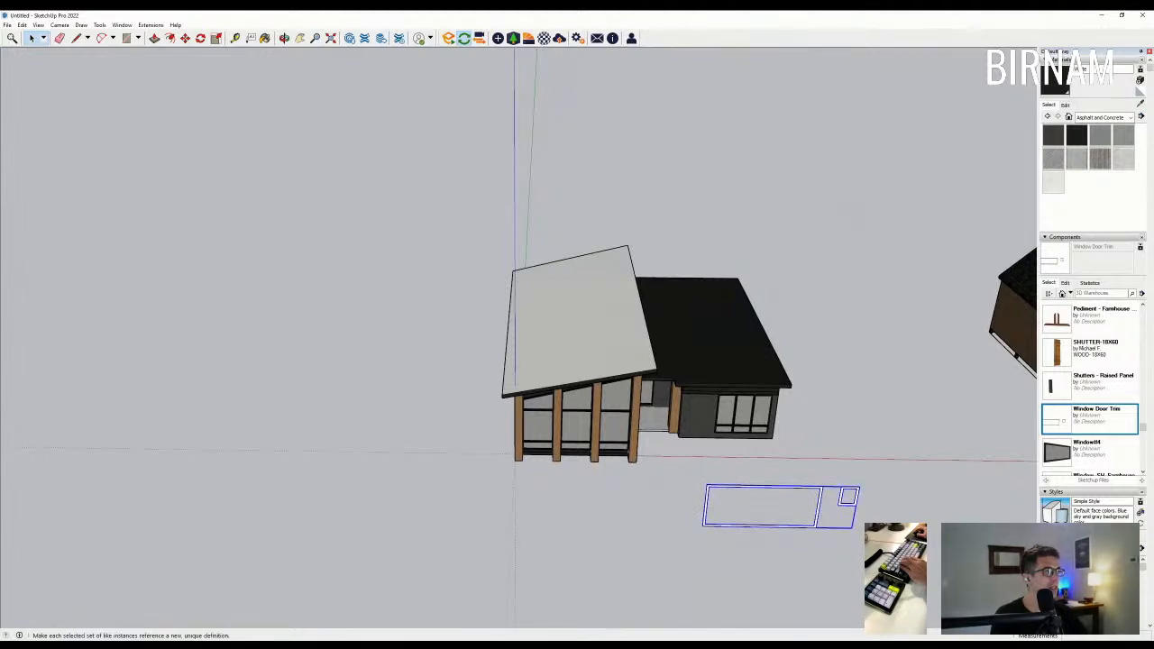
{"action": "middle_click_drag", "start_coordinate": [822, 556], "coordinate": [812, 517]}
{"action": "scroll", "coordinate": [812, 518], "scroll_direction": "up", "scroll_amount": 1}
{"action": "key", "text": "e"}
{"action": "left_click", "coordinate": [811, 513]}
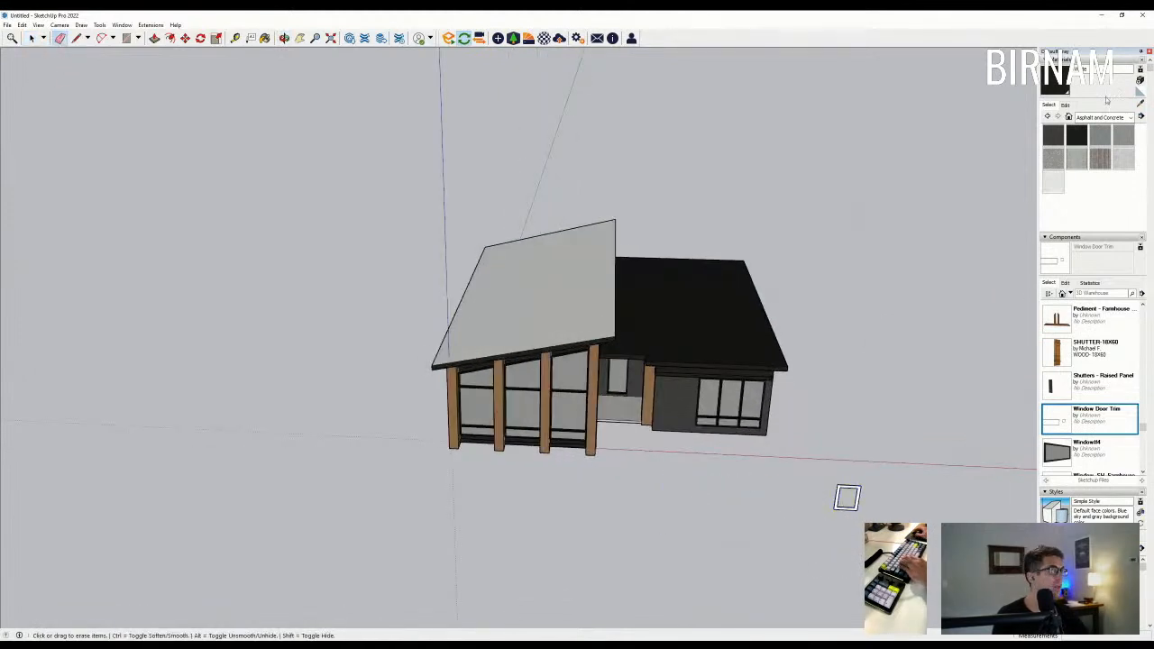
Paint the remaining trim frame black and rotate it 90 degrees, parallel to the tall volume's side wall.
{"action": "key", "text": "b"}
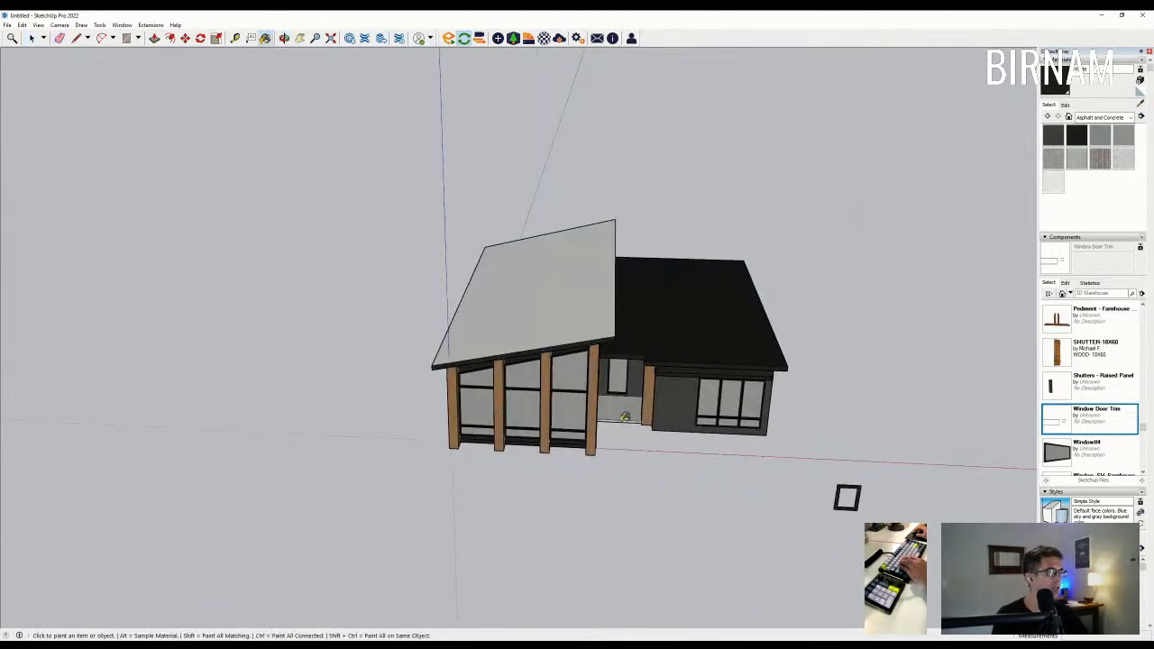
{"action": "key", "text": "m"}
{"action": "scroll", "coordinate": [816, 478], "scroll_direction": "up", "scroll_amount": 5}
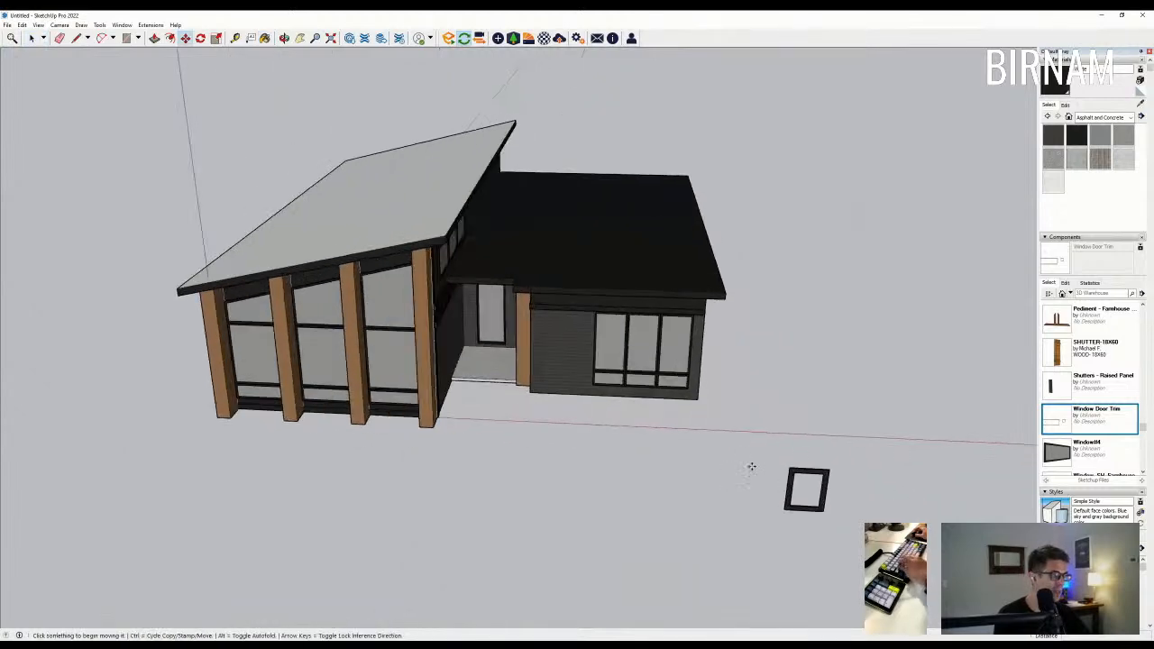
{"action": "scroll", "coordinate": [811, 468], "scroll_direction": "up", "scroll_amount": 2}
{"action": "left_click", "coordinate": [834, 467]}
{"action": "key", "text": "Escape"}
{"action": "scroll", "coordinate": [824, 459], "scroll_direction": "up", "scroll_amount": 2}
{"action": "left_click", "coordinate": [837, 478]}
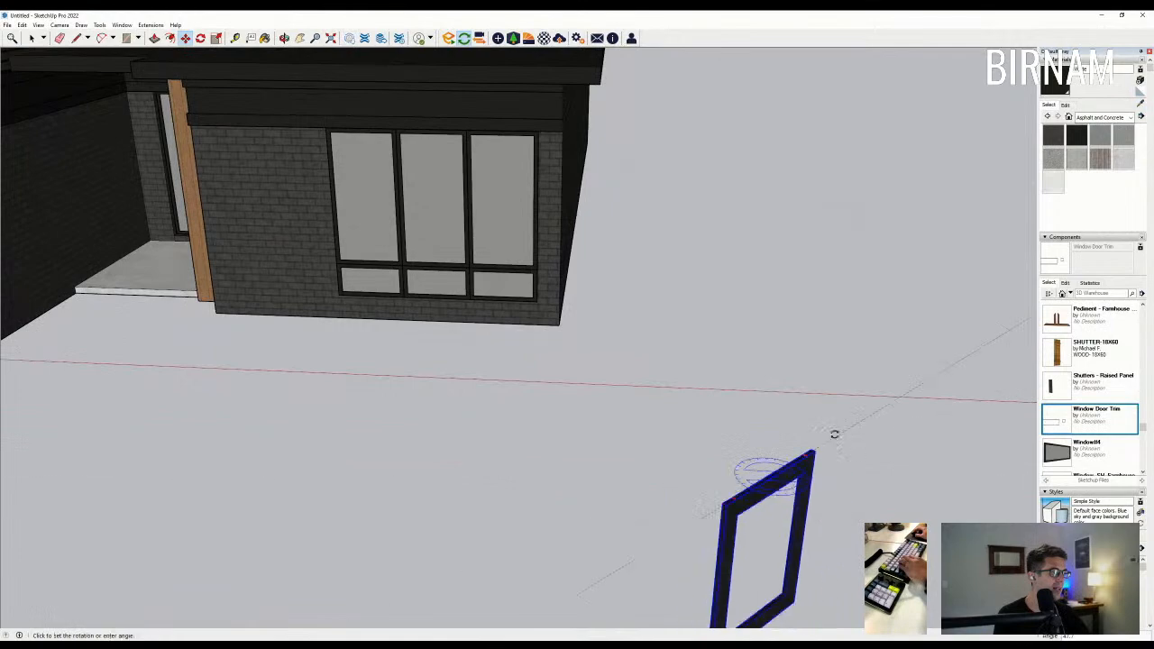
{"action": "left_click", "coordinate": [741, 369]}
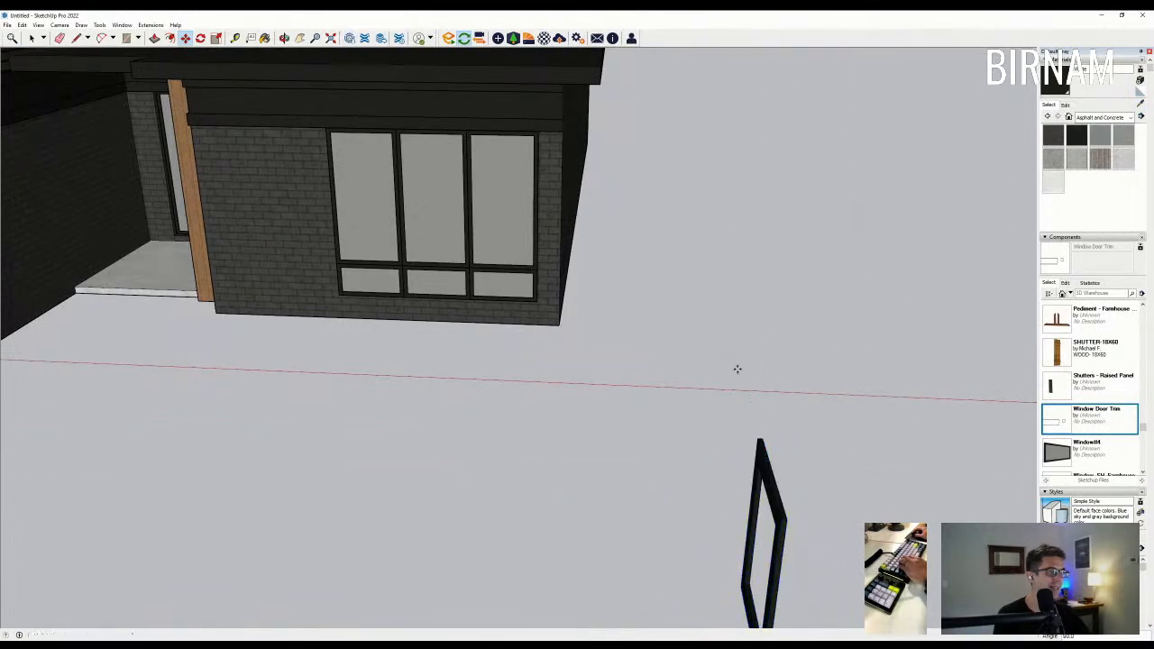
Move the black trim frame from the ground onto the tall volume's upper side wall, at the front corner of its window row.
{"action": "left_click", "coordinate": [781, 522]}
{"action": "scroll", "coordinate": [739, 570], "scroll_direction": "down", "scroll_amount": 4}
{"action": "scroll", "coordinate": [337, 260], "scroll_direction": "up", "scroll_amount": 5}
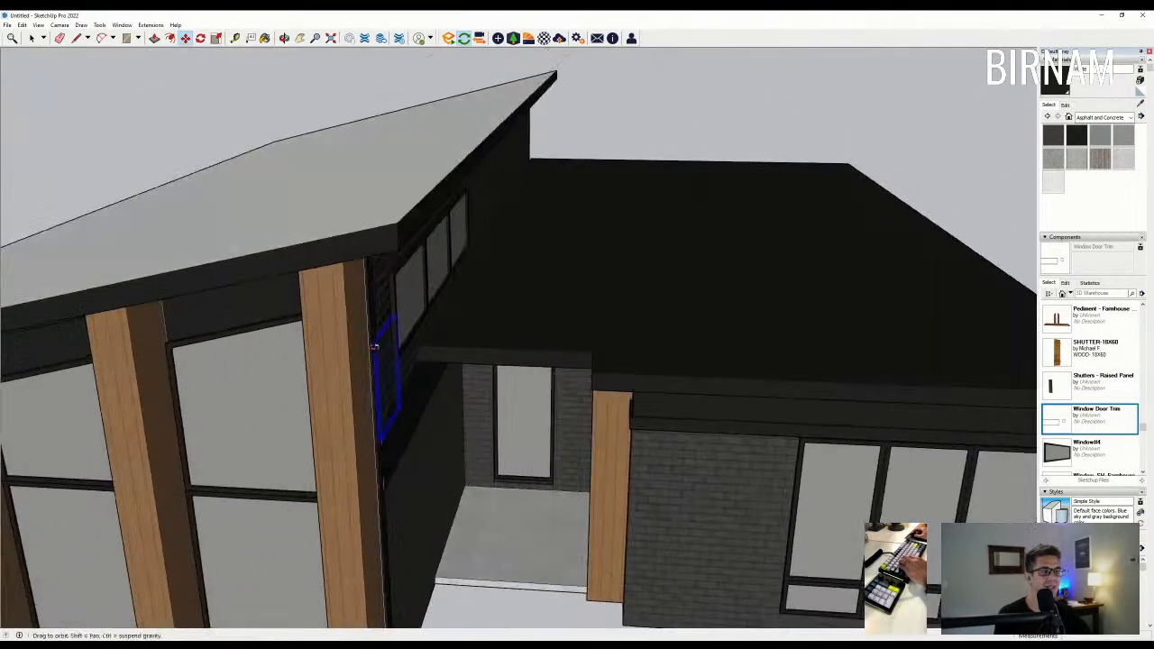
{"action": "middle_click_drag", "start_coordinate": [387, 337], "coordinate": [405, 246]}
{"action": "scroll", "coordinate": [405, 246], "scroll_direction": "up", "scroll_amount": 1}
{"action": "left_click", "coordinate": [370, 238]}
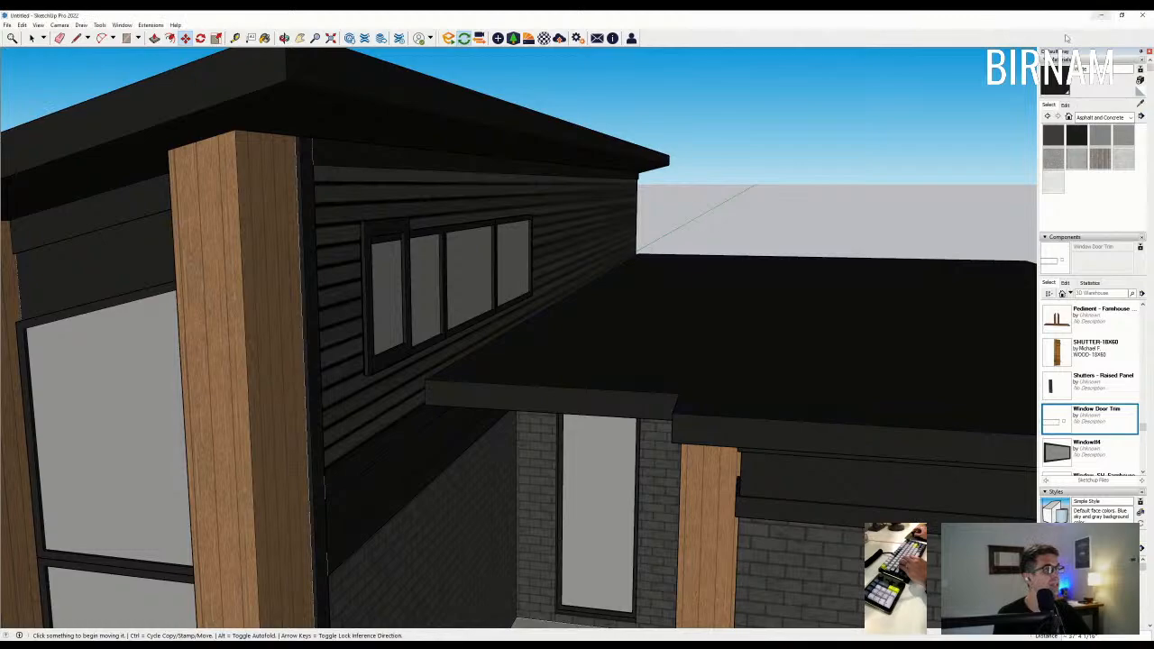
{"action": "middle_click_drag", "start_coordinate": [560, 273], "coordinate": [503, 312]}
{"action": "scroll", "coordinate": [354, 257], "scroll_direction": "up", "scroll_amount": 3}
{"action": "left_click", "coordinate": [360, 255]}
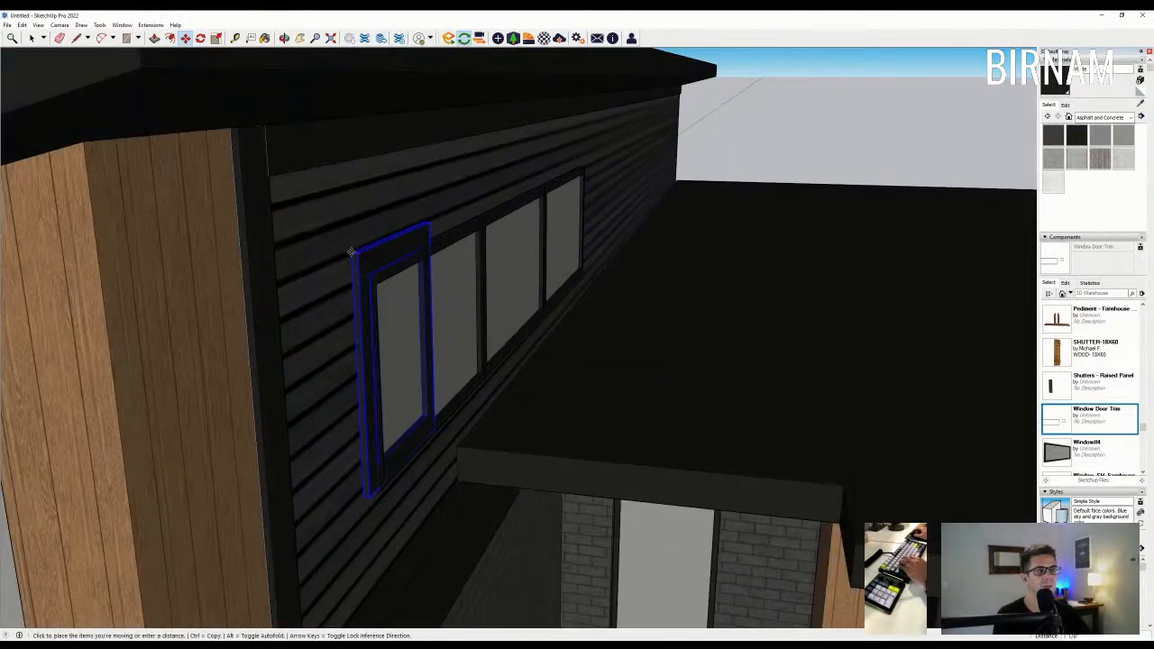
Open the trim frame for editing and move its bottom rail up to meet the bottom edge of the window row.
{"action": "middle_click_drag", "start_coordinate": [361, 252], "coordinate": [302, 313]}
{"action": "double_click", "coordinate": [258, 372]}
{"action": "middle_click_drag", "start_coordinate": [258, 371], "coordinate": [209, 383]}
{"action": "left_click_drag", "start_coordinate": [186, 431], "coordinate": [511, 357]}
{"action": "middle_click_drag", "start_coordinate": [337, 370], "coordinate": [334, 372]}
{"action": "key", "text": "m"}
{"action": "left_click", "coordinate": [198, 316]}
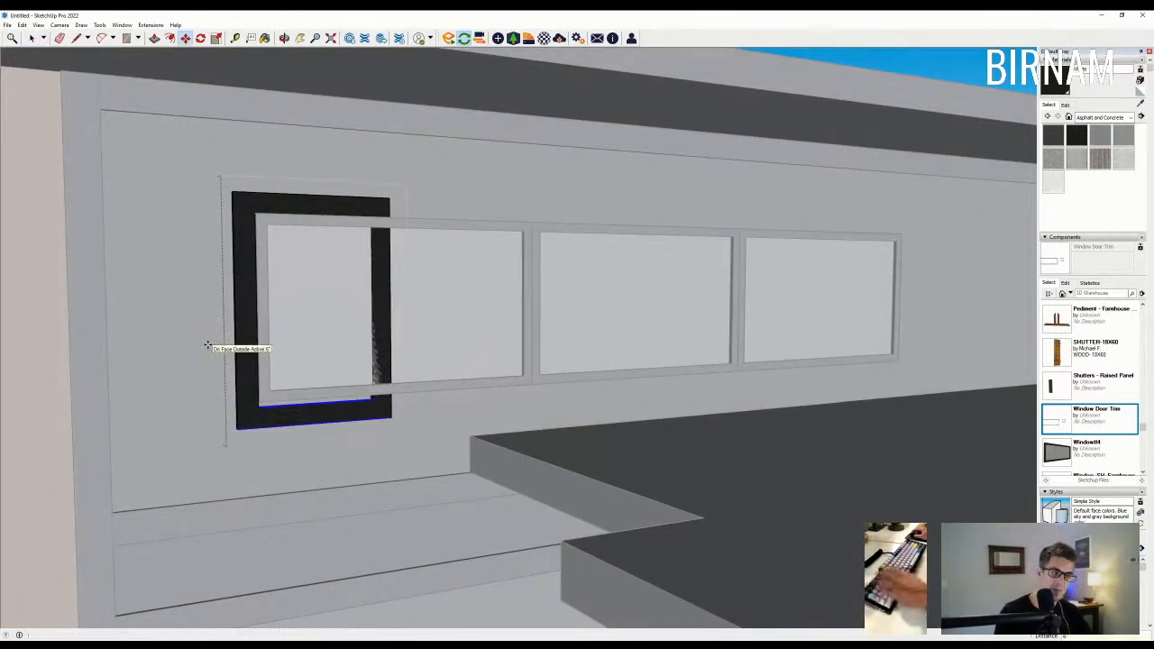
{"action": "left_click", "coordinate": [207, 345]}
{"action": "scroll", "coordinate": [253, 411], "scroll_direction": "up", "scroll_amount": 6}
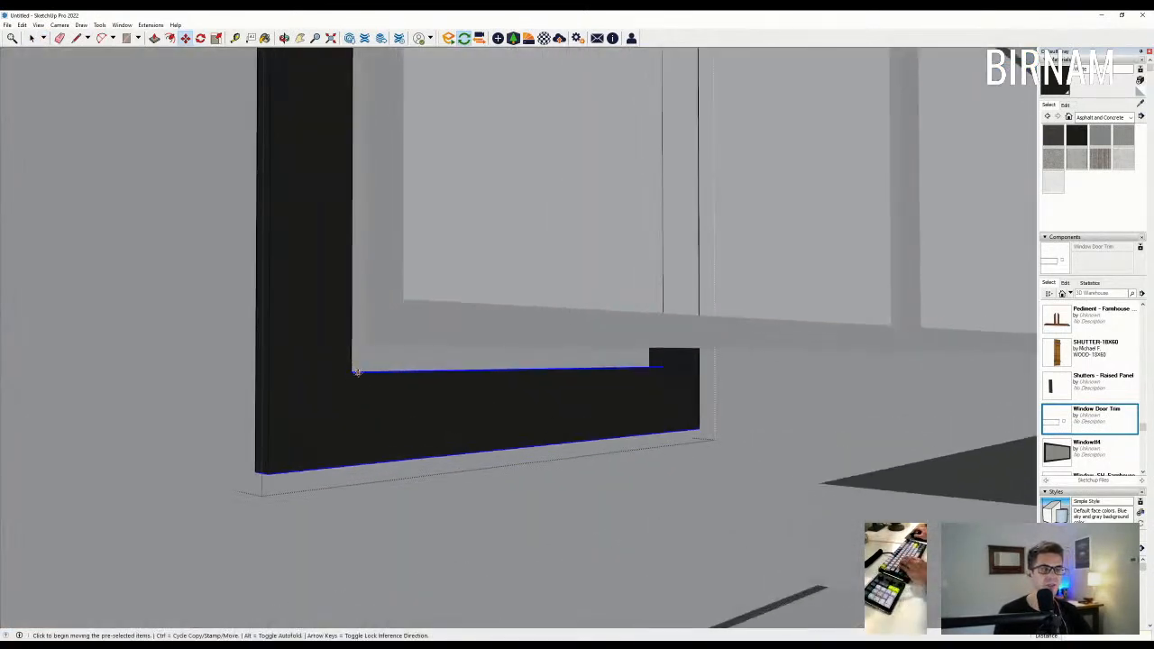
{"action": "left_click", "coordinate": [358, 372]}
{"action": "left_click", "coordinate": [354, 347]}
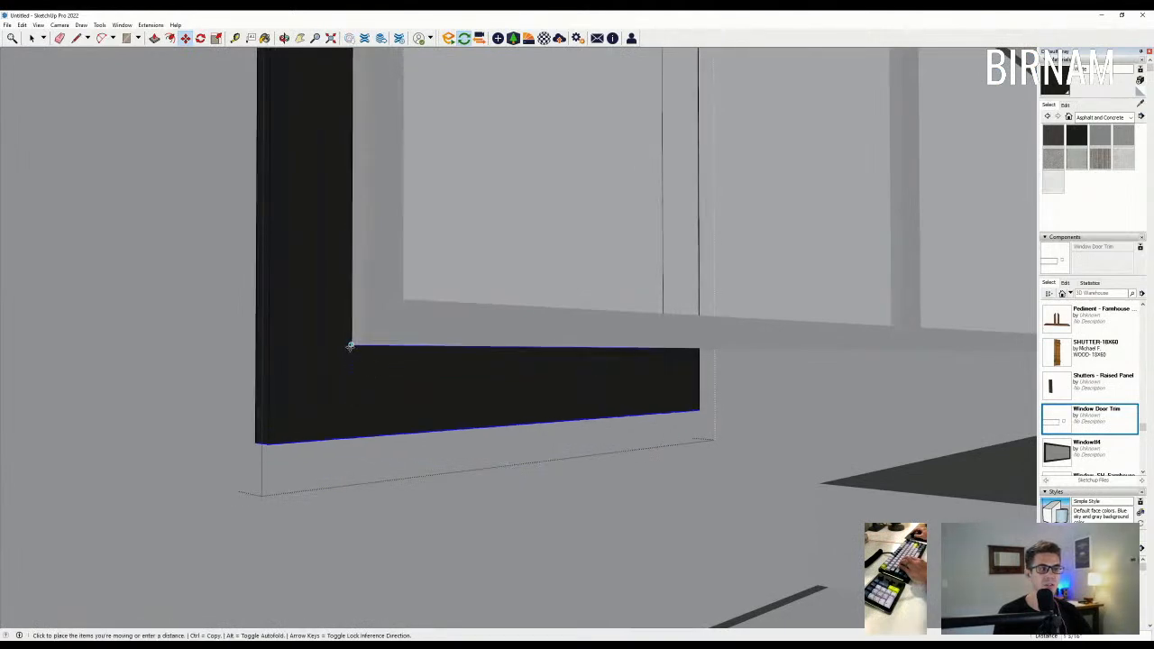
Stretch the trim frame's far side to the far end of the three-window row and close the frame's editing.
{"action": "left_click", "coordinate": [32, 38]}
{"action": "scroll", "coordinate": [283, 214], "scroll_direction": "down", "scroll_amount": 5}
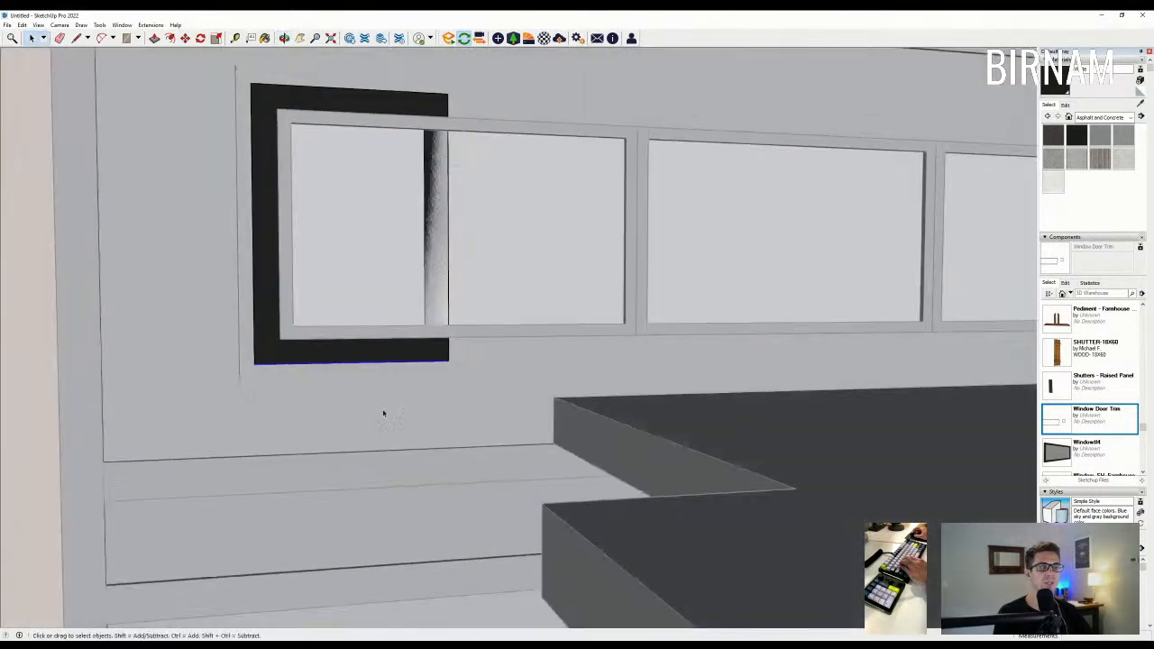
{"action": "left_click_drag", "start_coordinate": [381, 421], "coordinate": [561, 56]}
{"action": "middle_click_drag", "start_coordinate": [561, 55], "coordinate": [530, 291]}
{"action": "key", "text": "m"}
{"action": "scroll", "coordinate": [467, 258], "scroll_direction": "up", "scroll_amount": 6}
{"action": "left_click", "coordinate": [466, 264]}
{"action": "key", "text": "Escape"}
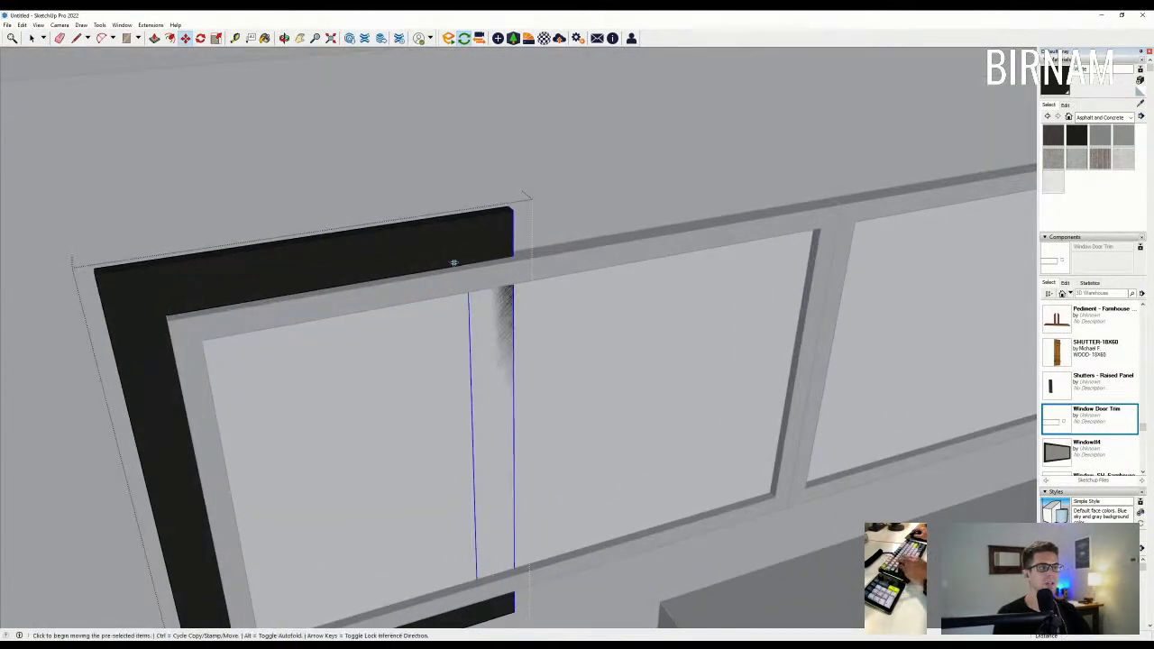
{"action": "left_click", "coordinate": [466, 265]}
{"action": "scroll", "coordinate": [338, 361], "scroll_direction": "down", "scroll_amount": 5}
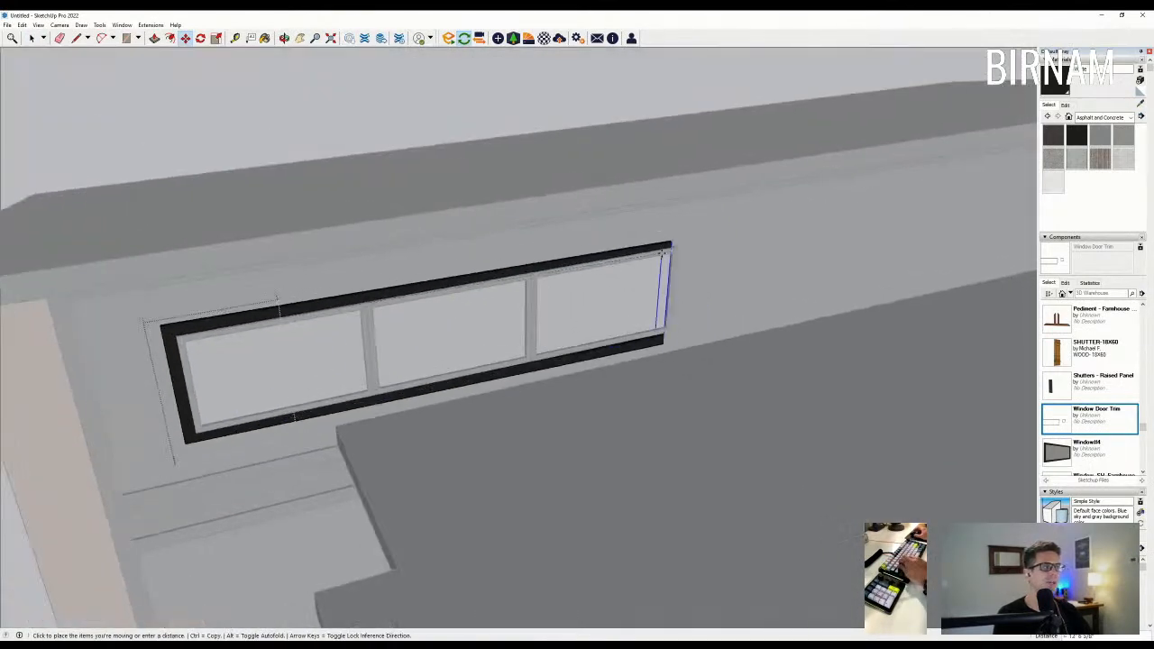
{"action": "scroll", "coordinate": [678, 245], "scroll_direction": "up", "scroll_amount": 3}
{"action": "scroll", "coordinate": [678, 248], "scroll_direction": "up", "scroll_amount": 2}
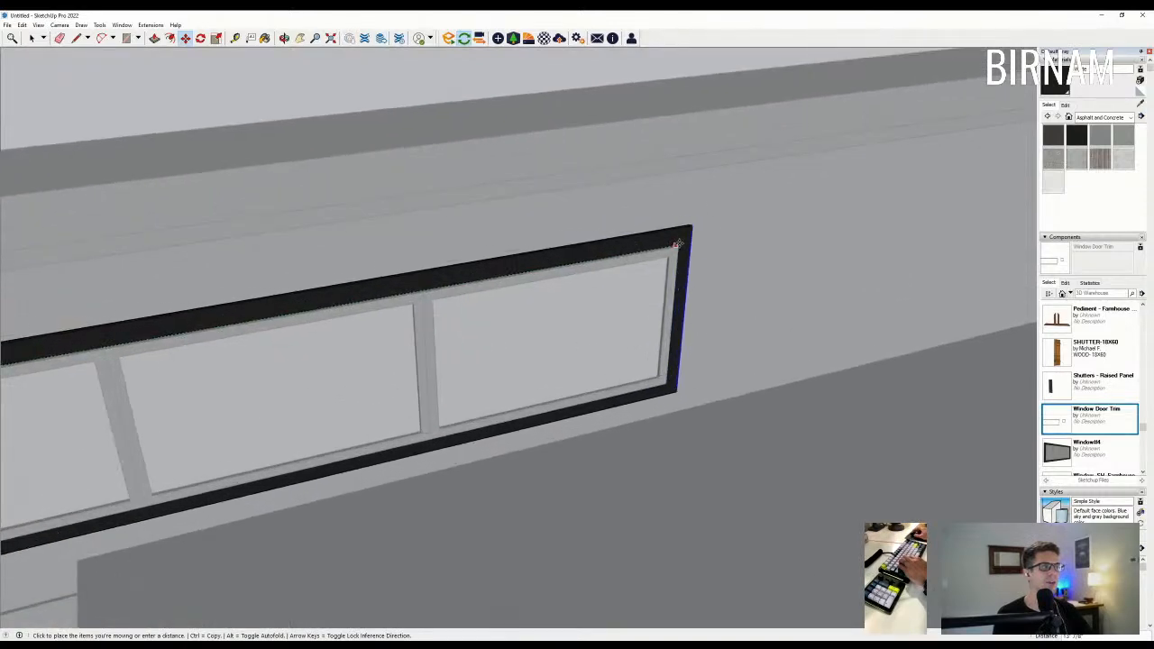
{"action": "left_click", "coordinate": [683, 246]}
{"action": "scroll", "coordinate": [547, 342], "scroll_direction": "down", "scroll_amount": 4}
{"action": "scroll", "coordinate": [548, 342], "scroll_direction": "down", "scroll_amount": 4}
{"action": "middle_click_drag", "start_coordinate": [547, 343], "coordinate": [610, 234]}
{"action": "left_click", "coordinate": [33, 39]}
{"action": "left_click", "coordinate": [201, 195]}
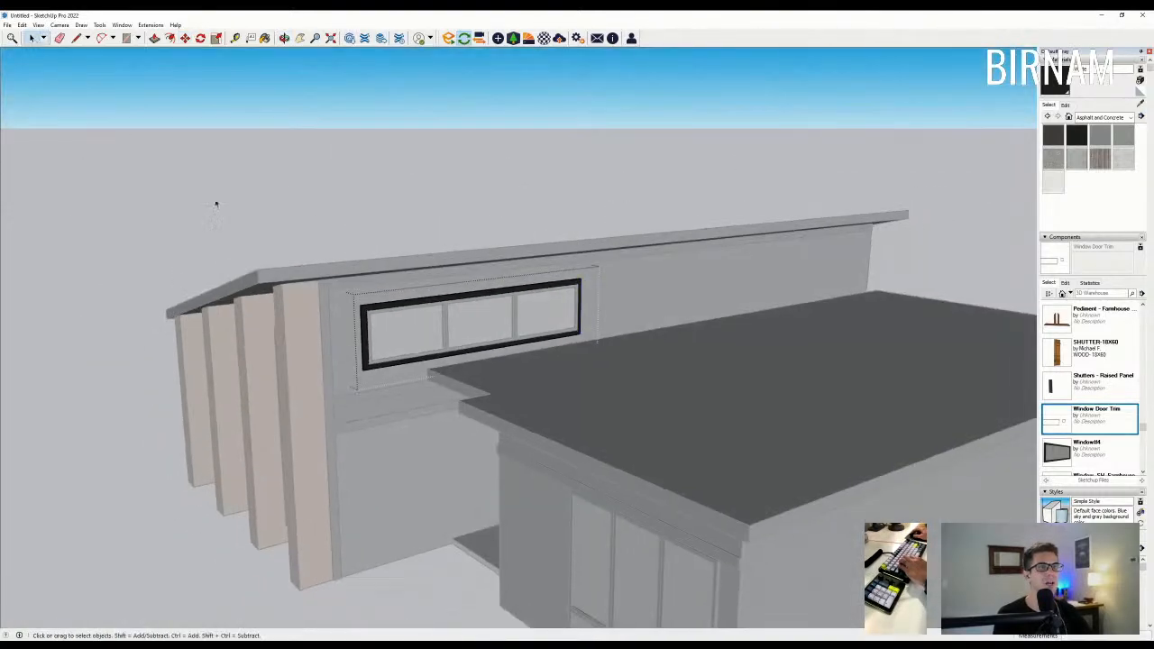
{"action": "middle_click_drag", "start_coordinate": [201, 196], "coordinate": [396, 171]}
{"action": "left_click", "coordinate": [281, 195]}
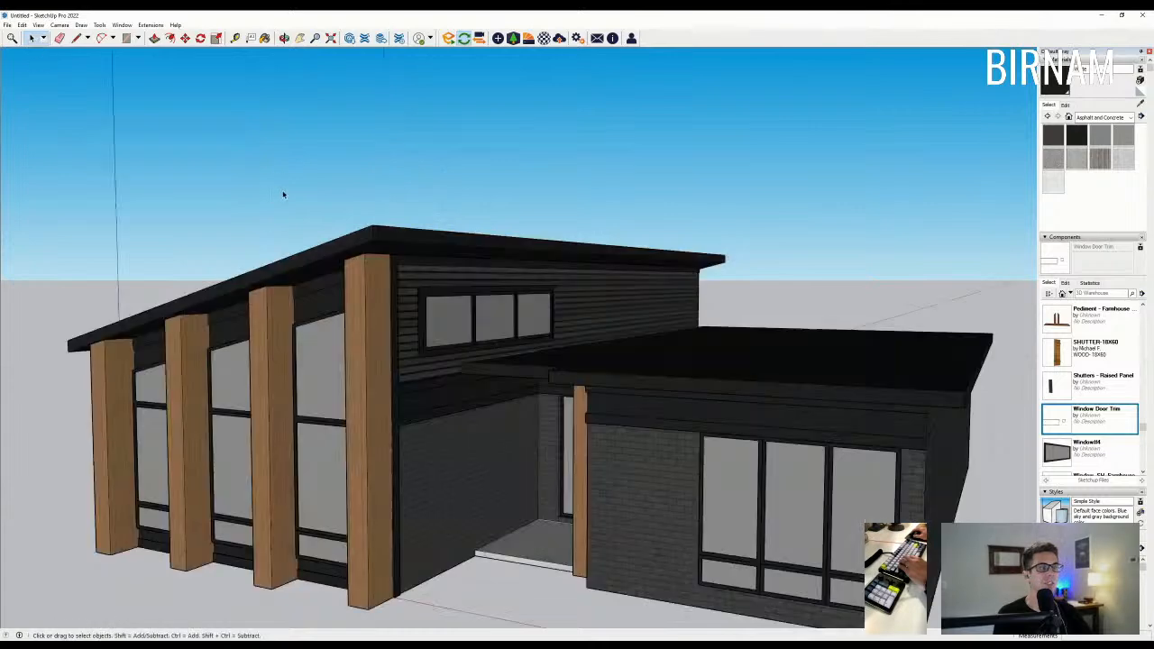
Select all six window units on the low wing's front and move them back into the brick wall.
{"action": "middle_click_drag", "start_coordinate": [530, 383], "coordinate": [600, 351]}
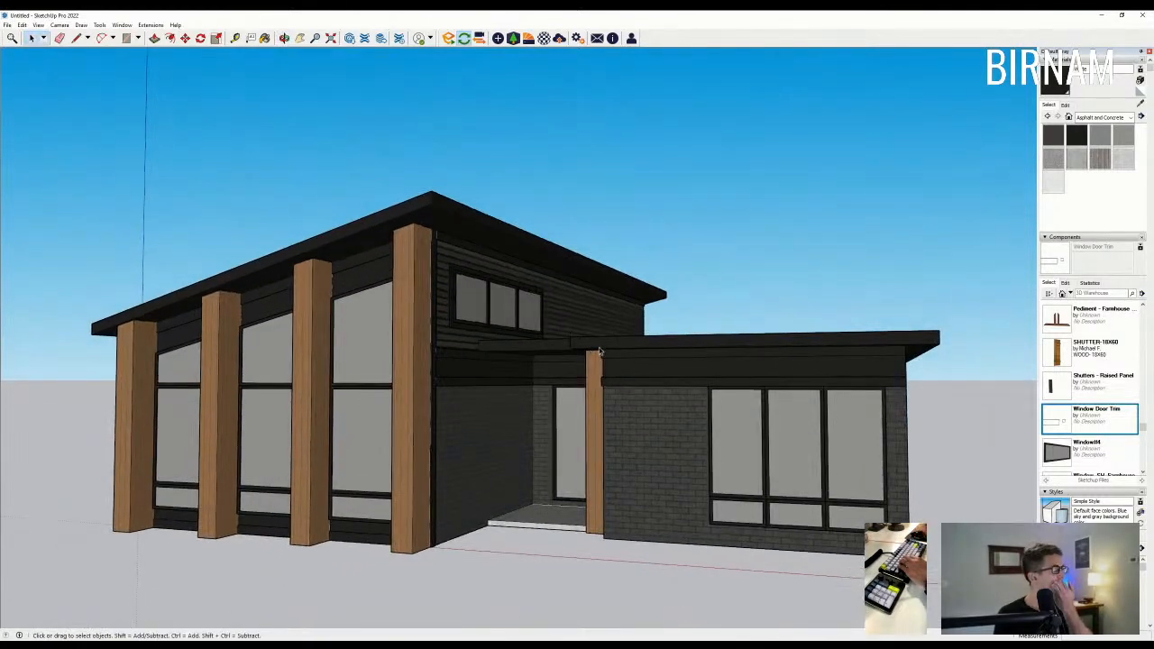
{"action": "scroll", "coordinate": [566, 332], "scroll_direction": "down", "scroll_amount": 3}
{"action": "middle_click_drag", "start_coordinate": [566, 332], "coordinate": [683, 478]}
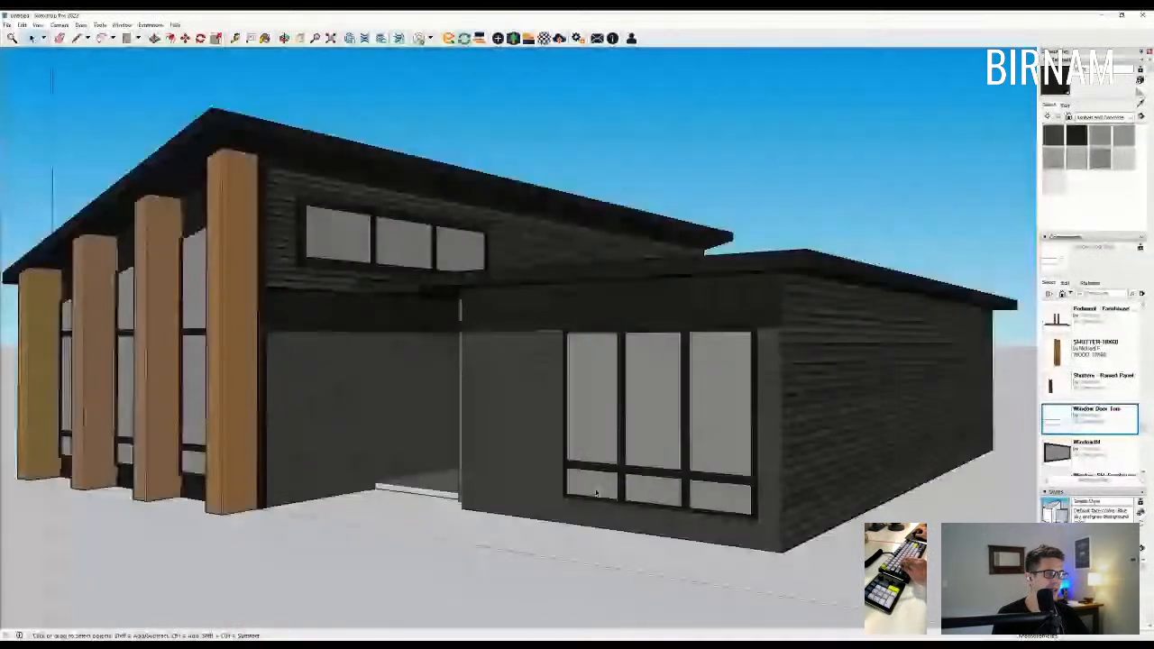
{"action": "left_click", "coordinate": [598, 489]}
{"action": "middle_click_drag", "start_coordinate": [597, 489], "coordinate": [661, 528]}
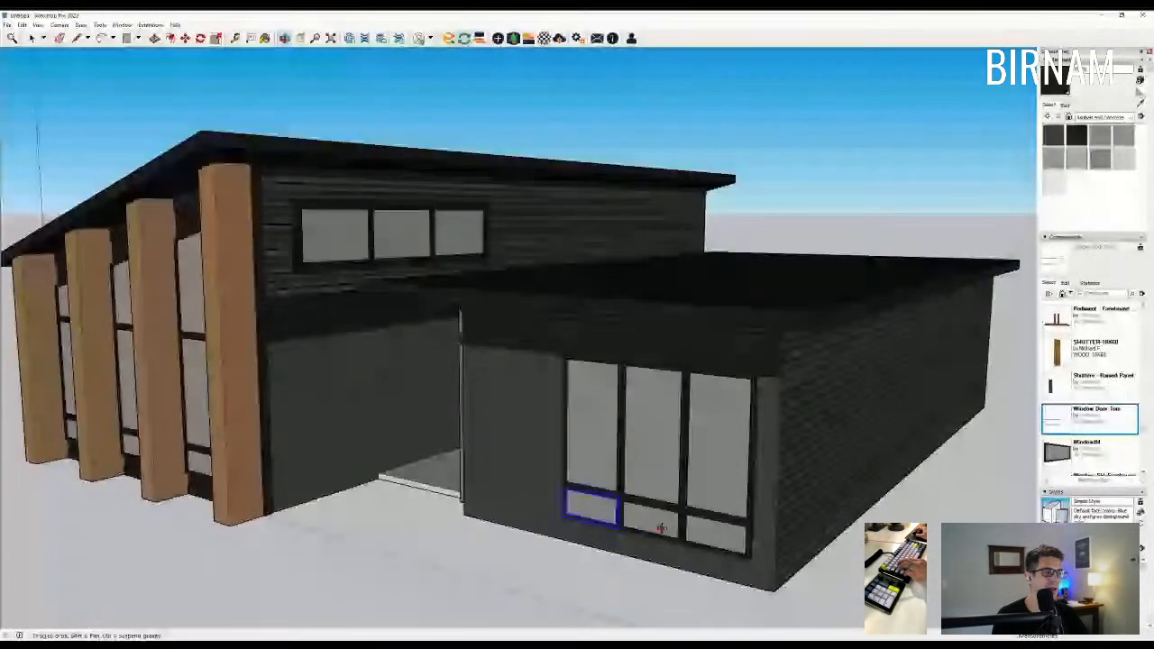
{"action": "left_click", "coordinate": [659, 523], "text": "shift"}
{"action": "left_click", "coordinate": [717, 534], "text": "shift"}
{"action": "left_click", "coordinate": [719, 464], "text": "shift"}
{"action": "left_click", "coordinate": [655, 451], "text": "shift"}
{"action": "left_click", "coordinate": [595, 447], "text": "shift"}
{"action": "middle_click_drag", "start_coordinate": [595, 459], "coordinate": [717, 424]}
{"action": "key", "text": "m"}
{"action": "scroll", "coordinate": [699, 588], "scroll_direction": "up", "scroll_amount": 2}
{"action": "left_click", "coordinate": [734, 586]}
{"action": "left_click", "coordinate": [730, 585]}
Draw a rectangle over the low wing's window outline and push the brick face inward to open the recess.
{"action": "key", "text": "r"}
{"action": "left_click", "coordinate": [749, 543]}
{"action": "scroll", "coordinate": [554, 248], "scroll_direction": "up", "scroll_amount": 3}
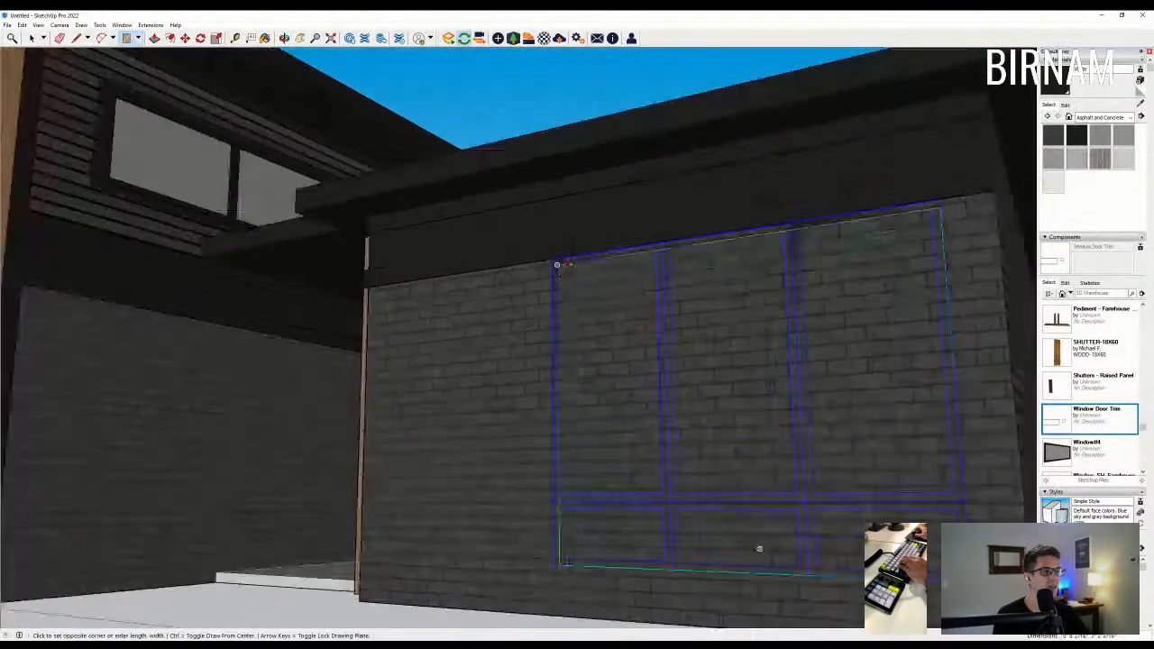
{"action": "scroll", "coordinate": [552, 260], "scroll_direction": "up", "scroll_amount": 3}
{"action": "left_click", "coordinate": [554, 263]}
{"action": "scroll", "coordinate": [556, 266], "scroll_direction": "down", "scroll_amount": 5}
{"action": "middle_click_drag", "start_coordinate": [558, 289], "coordinate": [586, 473]}
{"action": "key", "text": "p"}
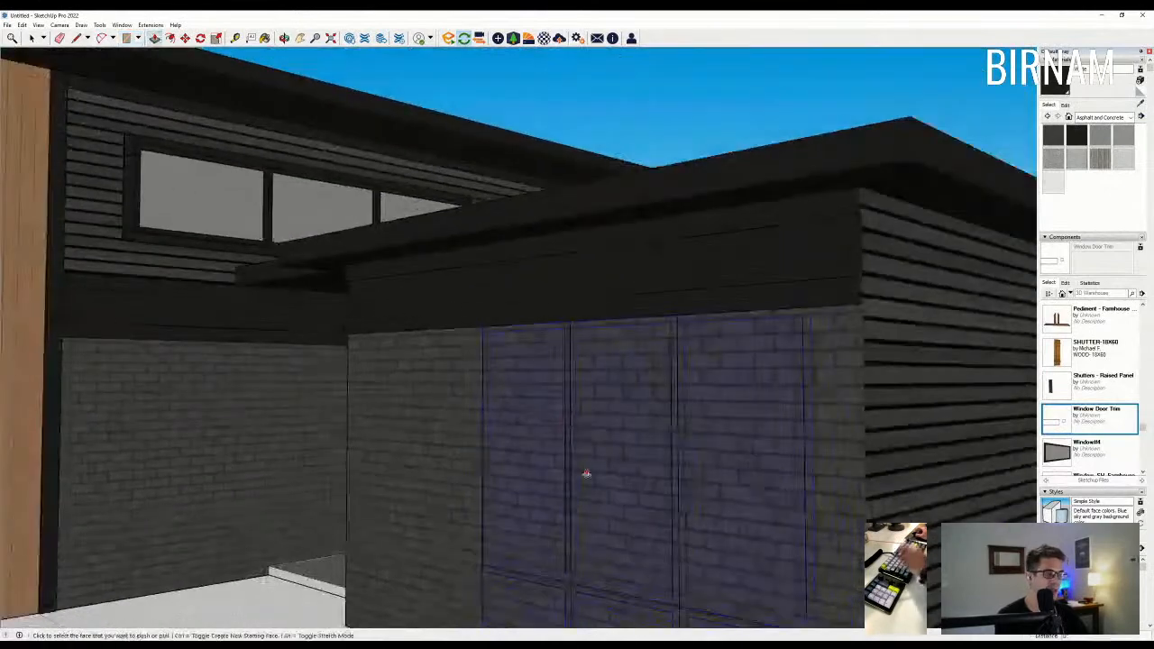
{"action": "left_click", "coordinate": [586, 473]}
{"action": "scroll", "coordinate": [607, 466], "scroll_direction": "down", "scroll_amount": 5}
{"action": "left_click", "coordinate": [607, 468]}
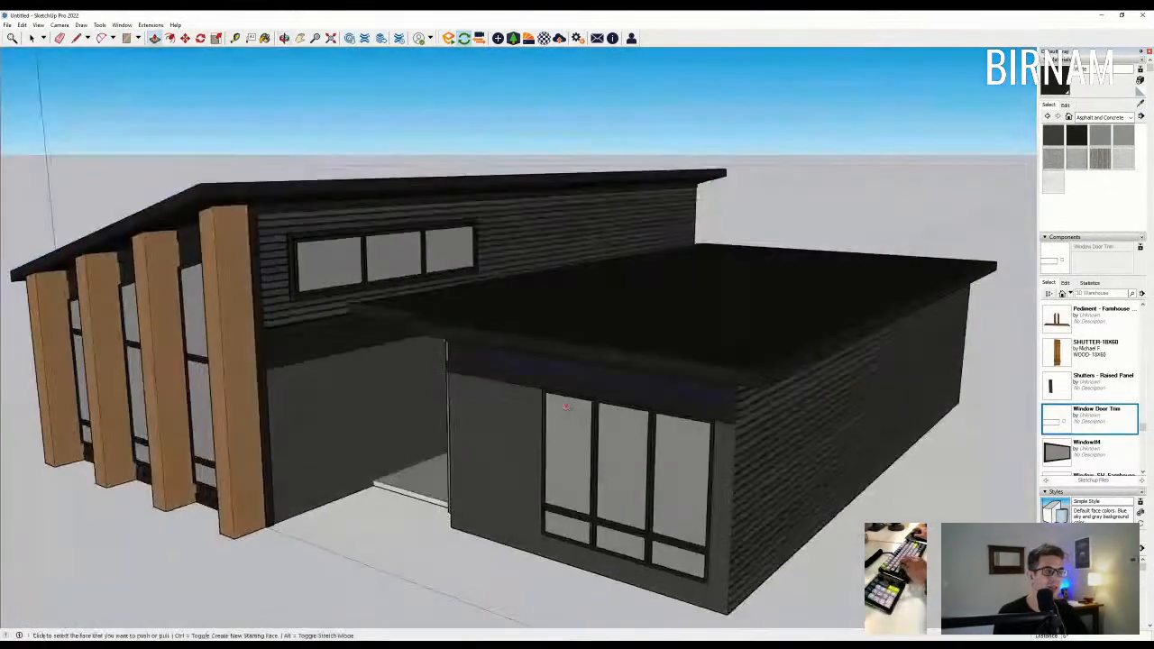
Push/pull the bottom ledge of the low wing's window recess up 2" as a sill and project its front outward.
{"action": "key", "text": "space"}
{"action": "scroll", "coordinate": [575, 512], "scroll_direction": "down", "scroll_amount": 2}
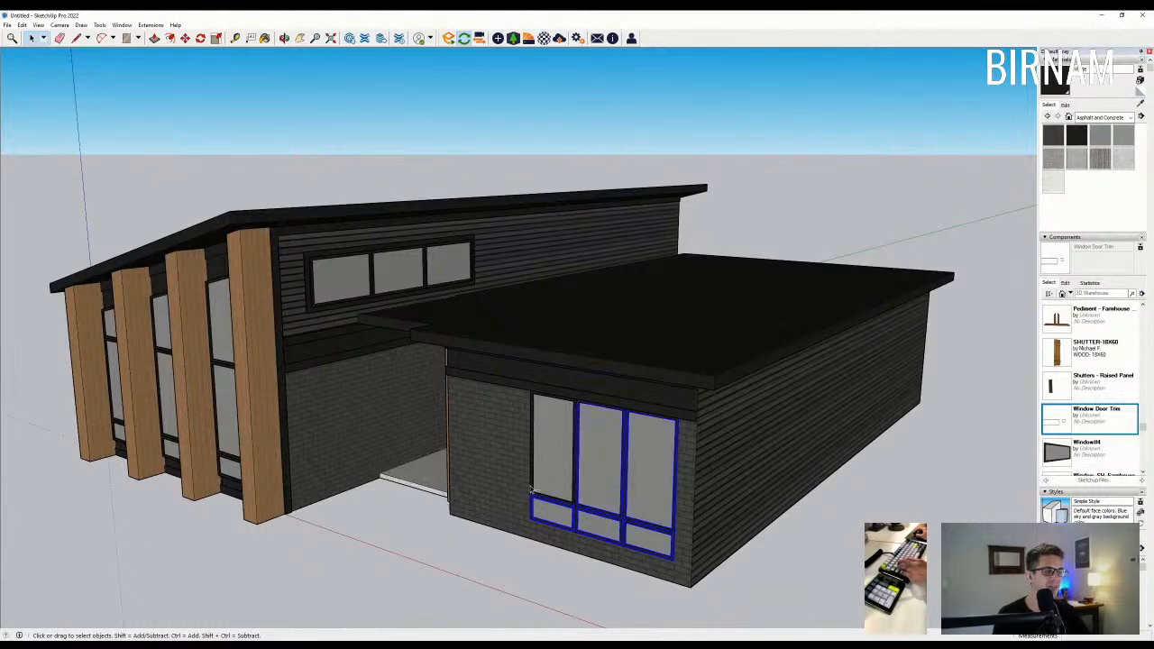
{"action": "middle_click_drag", "start_coordinate": [557, 488], "coordinate": [571, 521]}
{"action": "key", "text": "m"}
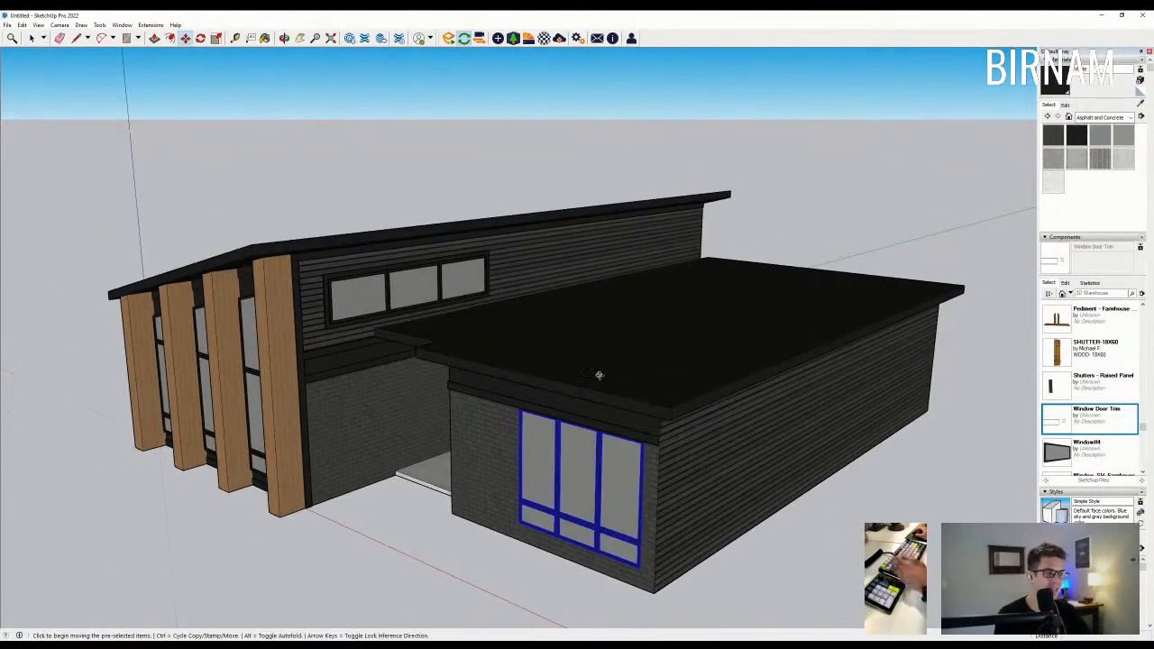
{"action": "scroll", "coordinate": [577, 432], "scroll_direction": "down", "scroll_amount": 2}
{"action": "scroll", "coordinate": [542, 483], "scroll_direction": "up", "scroll_amount": 3}
{"action": "middle_click_drag", "start_coordinate": [550, 484], "coordinate": [645, 537]}
{"action": "scroll", "coordinate": [615, 528], "scroll_direction": "up", "scroll_amount": 4}
{"action": "key", "text": "p"}
{"action": "scroll", "coordinate": [611, 523], "scroll_direction": "up", "scroll_amount": 2}
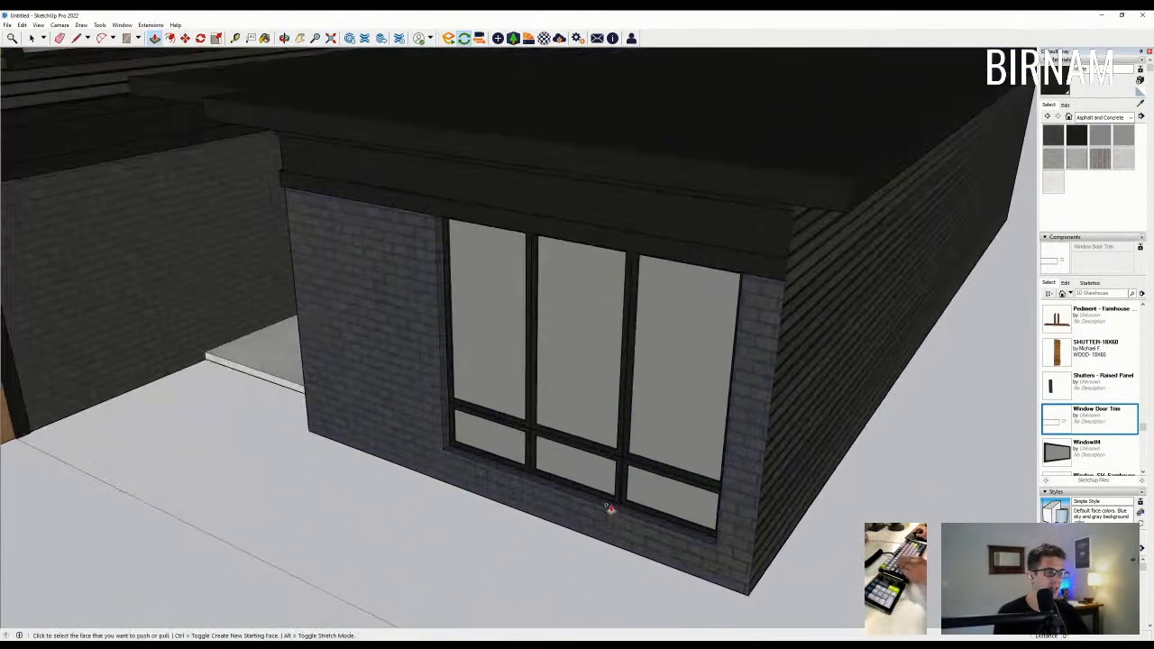
{"action": "left_click", "coordinate": [609, 519]}
{"action": "type", "text": "2"}
{"action": "key", "text": "Return"}
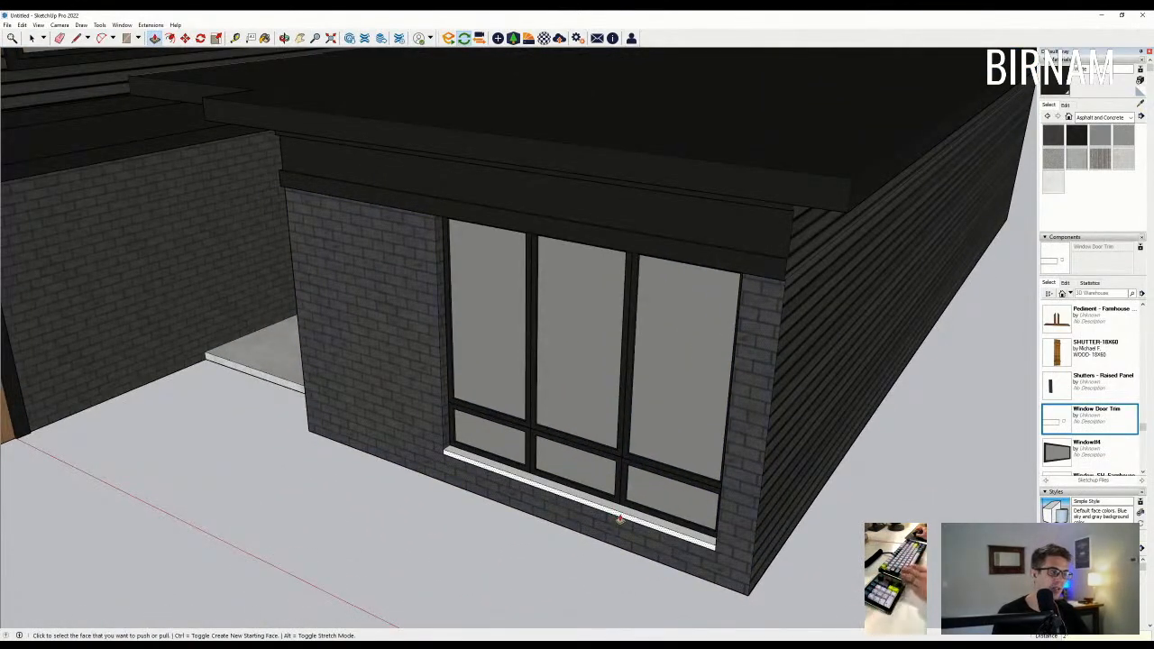
{"action": "left_click", "coordinate": [620, 519]}
{"action": "key", "text": "Return"}
Paint the window sill with the porch's polished concrete and push/pull its end face 2".
{"action": "middle_click_drag", "start_coordinate": [617, 521], "coordinate": [829, 338]}
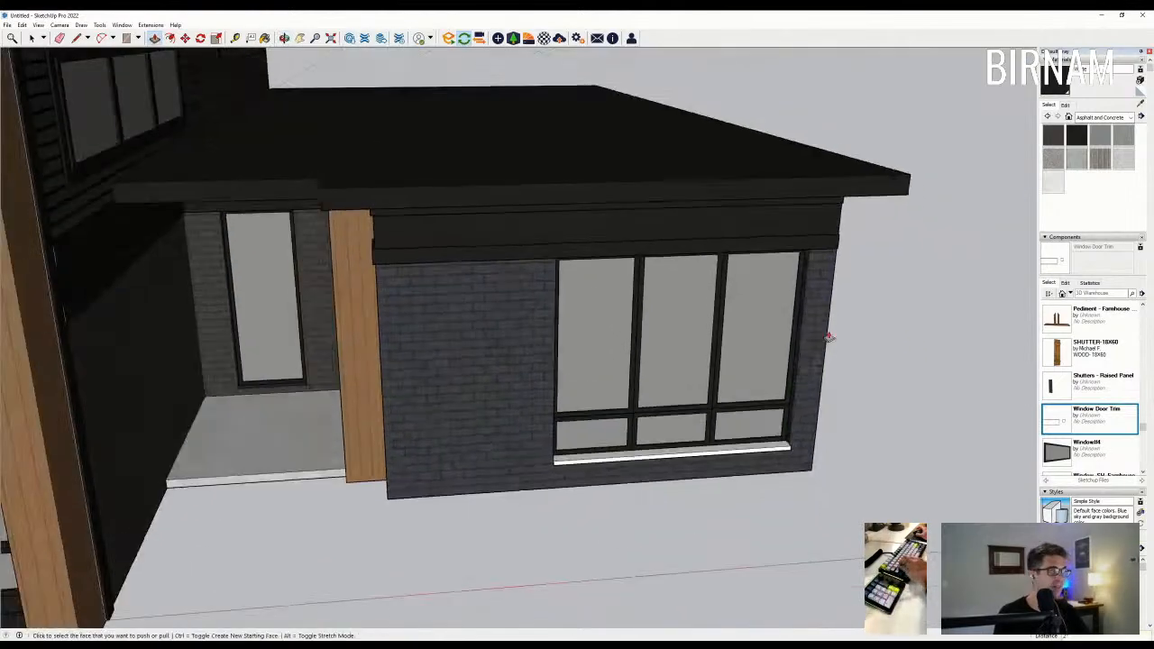
{"action": "key", "text": "b"}
{"action": "scroll", "coordinate": [559, 460], "scroll_direction": "up", "scroll_amount": 8}
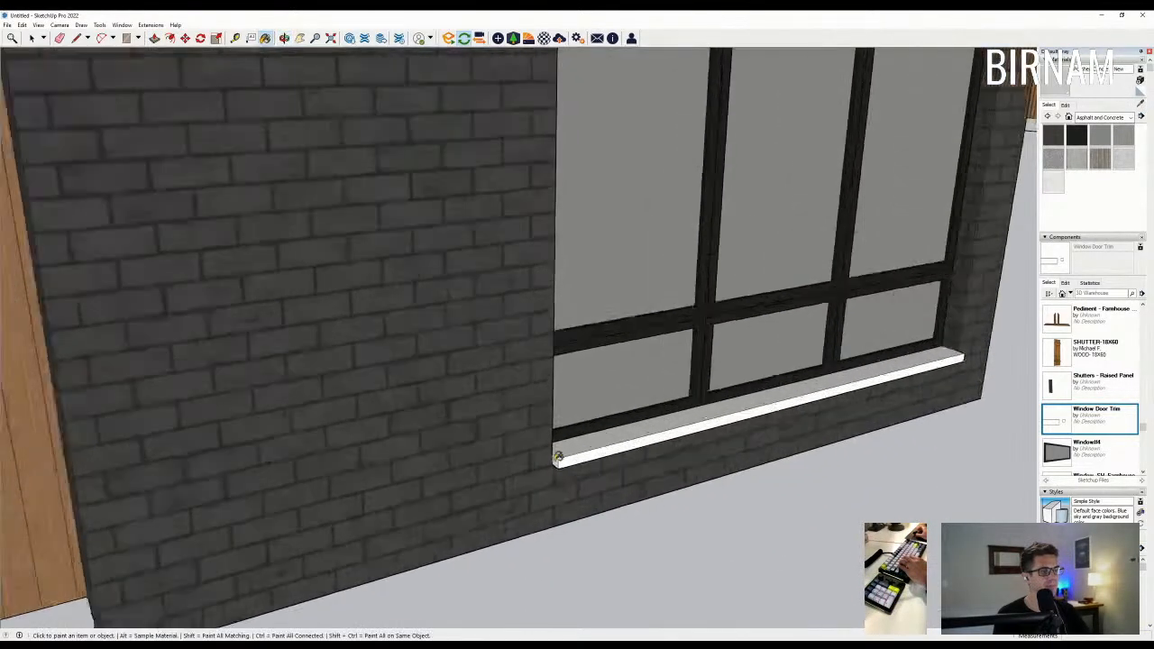
{"action": "scroll", "coordinate": [559, 459], "scroll_direction": "up", "scroll_amount": 4}
{"action": "mouse_move", "coordinate": [565, 438]}
{"action": "middle_mouse_down"}
{"action": "mouse_move", "coordinate": [389, 556]}
{"action": "mouse_move", "coordinate": [348, 533]}
{"action": "mouse_move", "coordinate": [304, 544]}
{"action": "mouse_move", "coordinate": [313, 523]}
{"action": "mouse_move", "coordinate": [142, 597]}
{"action": "middle_mouse_up"}
{"action": "key", "text": "p"}
{"action": "left_click", "coordinate": [191, 600]}
{"action": "type", "text": "2"}
{"action": "key", "text": "Return"}
Examine the modern house from several angles and compare it with the gabled house beside it.
{"action": "scroll", "coordinate": [289, 534], "scroll_direction": "down", "scroll_amount": 3}
{"action": "middle_click_drag", "start_coordinate": [298, 532], "coordinate": [247, 545]}
{"action": "scroll", "coordinate": [429, 455], "scroll_direction": "down", "scroll_amount": 5}
{"action": "middle_click_drag", "start_coordinate": [451, 397], "coordinate": [260, 405]}
{"action": "scroll", "coordinate": [261, 405], "scroll_direction": "down", "scroll_amount": 2}
{"action": "scroll", "coordinate": [433, 426], "scroll_direction": "down", "scroll_amount": 3}
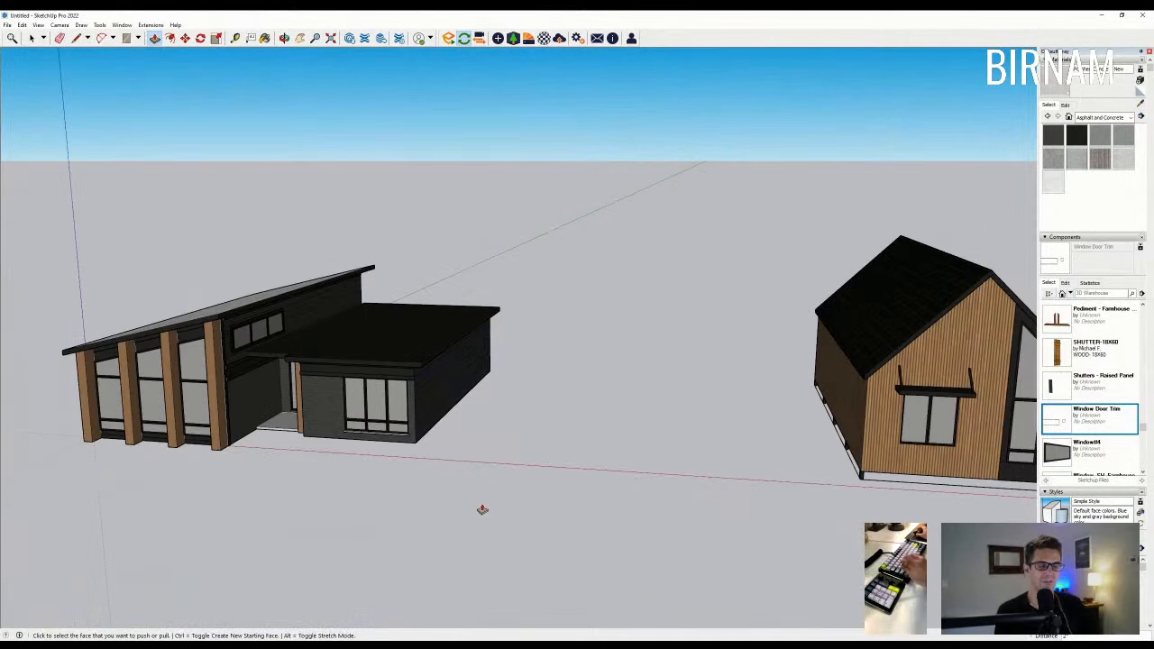
{"action": "scroll", "coordinate": [371, 465], "scroll_direction": "up", "scroll_amount": 2}
{"action": "middle_click_drag", "start_coordinate": [365, 514], "coordinate": [613, 430]}
{"action": "scroll", "coordinate": [616, 430], "scroll_direction": "down", "scroll_amount": 3}
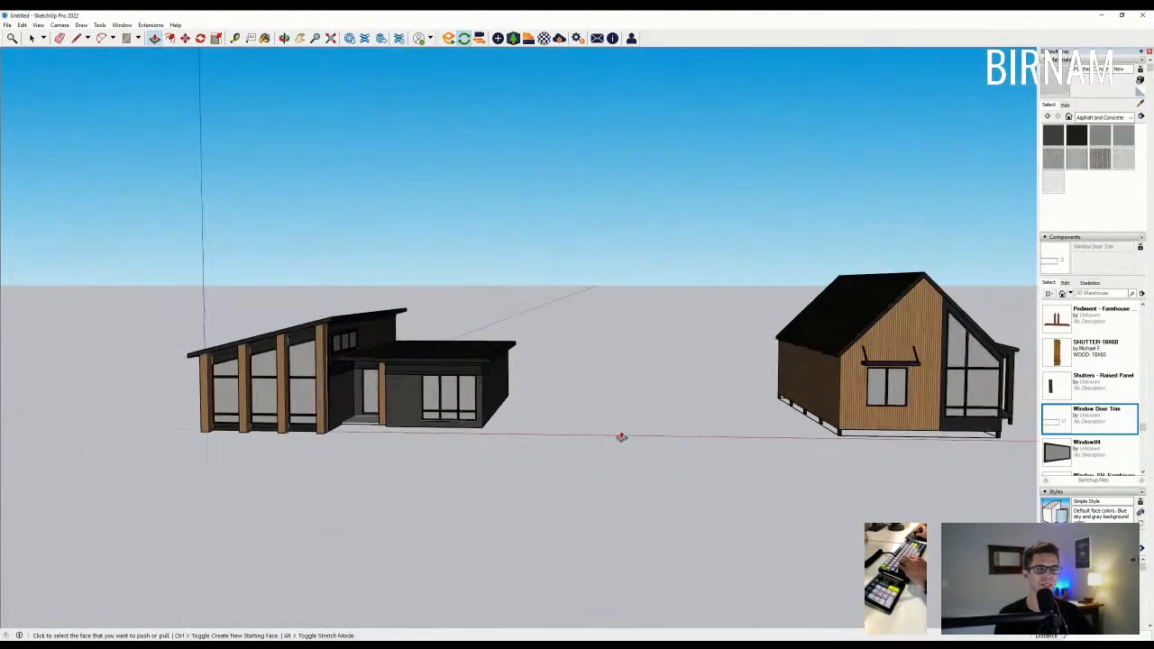
{"action": "scroll", "coordinate": [227, 392], "scroll_direction": "up", "scroll_amount": 3}
{"action": "middle_click_drag", "start_coordinate": [227, 375], "coordinate": [349, 402]}
{"action": "scroll", "coordinate": [350, 401], "scroll_direction": "down", "scroll_amount": 1}
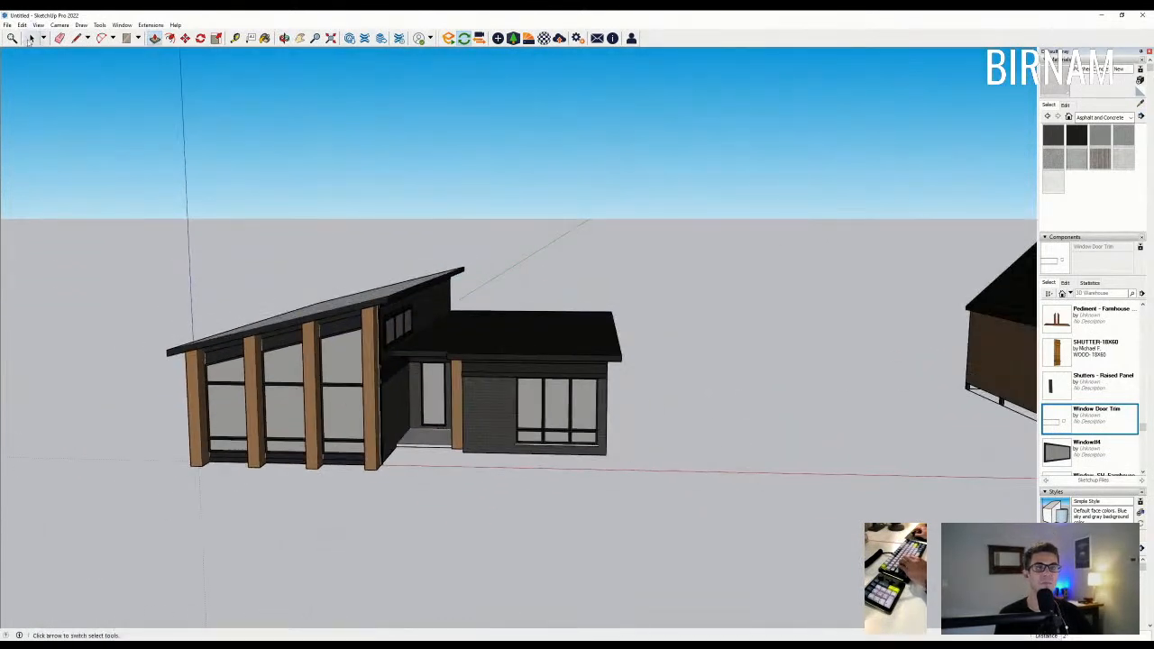
Delete the gabled wood-clad house standing beside the modern house.
{"action": "scroll", "coordinate": [36, 63], "scroll_direction": "down", "scroll_amount": 3}
{"action": "middle_click_drag", "start_coordinate": [301, 269], "coordinate": [287, 311]}
{"action": "scroll", "coordinate": [264, 124], "scroll_direction": "down", "scroll_amount": 1}
{"action": "key", "text": "space"}
{"action": "left_click", "coordinate": [808, 299]}
{"action": "key", "text": "Delete"}
Paint the tall volume's roof with Roofing Metal Standing Seam Red and reduce the material's saturation to 0.
{"action": "middle_click_drag", "start_coordinate": [805, 303], "coordinate": [82, 357]}
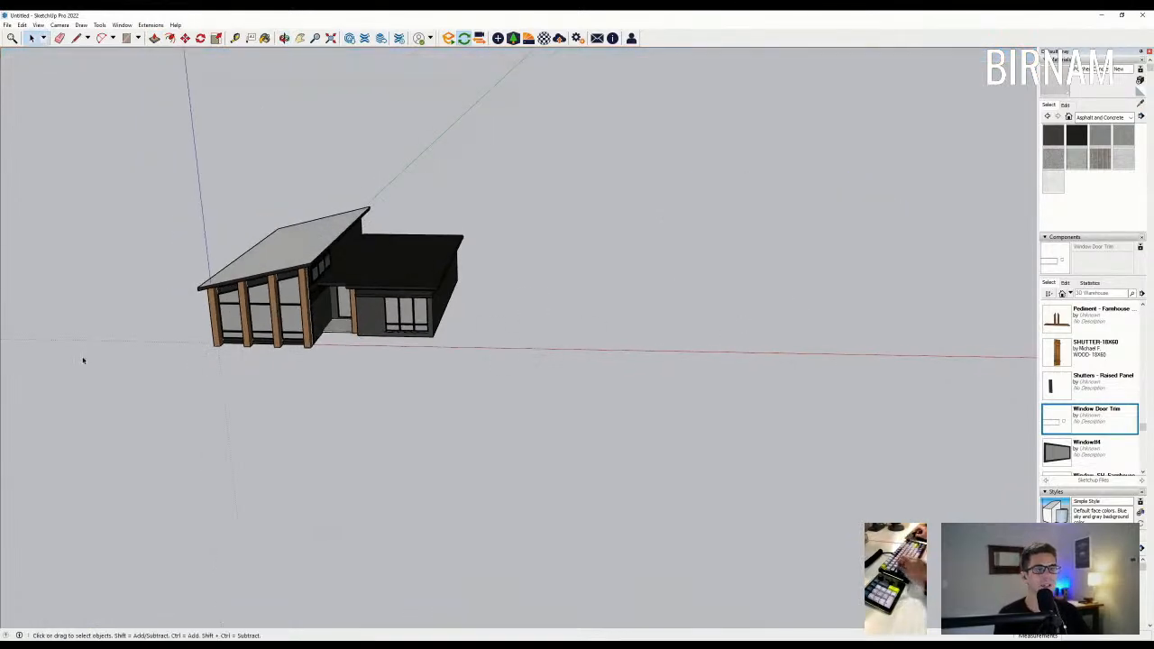
{"action": "left_click", "coordinate": [1087, 119]}
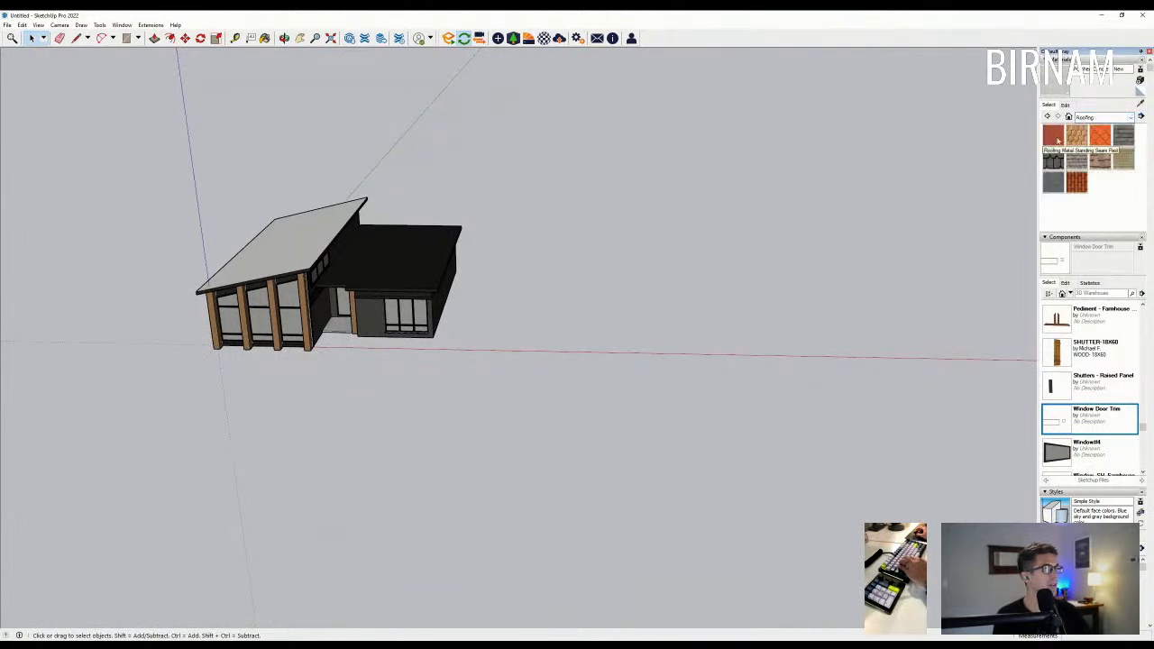
{"action": "left_click", "coordinate": [1053, 135]}
{"action": "left_click", "coordinate": [308, 235]}
{"action": "left_click", "coordinate": [1065, 105]}
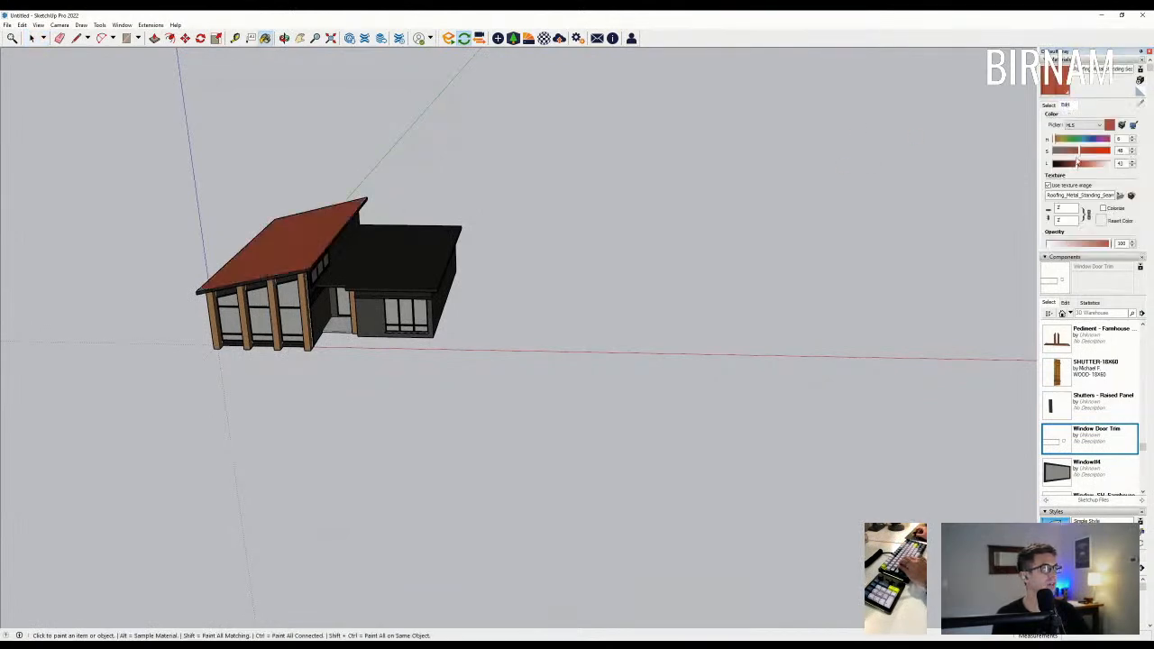
{"action": "left_click_drag", "start_coordinate": [1081, 153], "coordinate": [959, 158]}
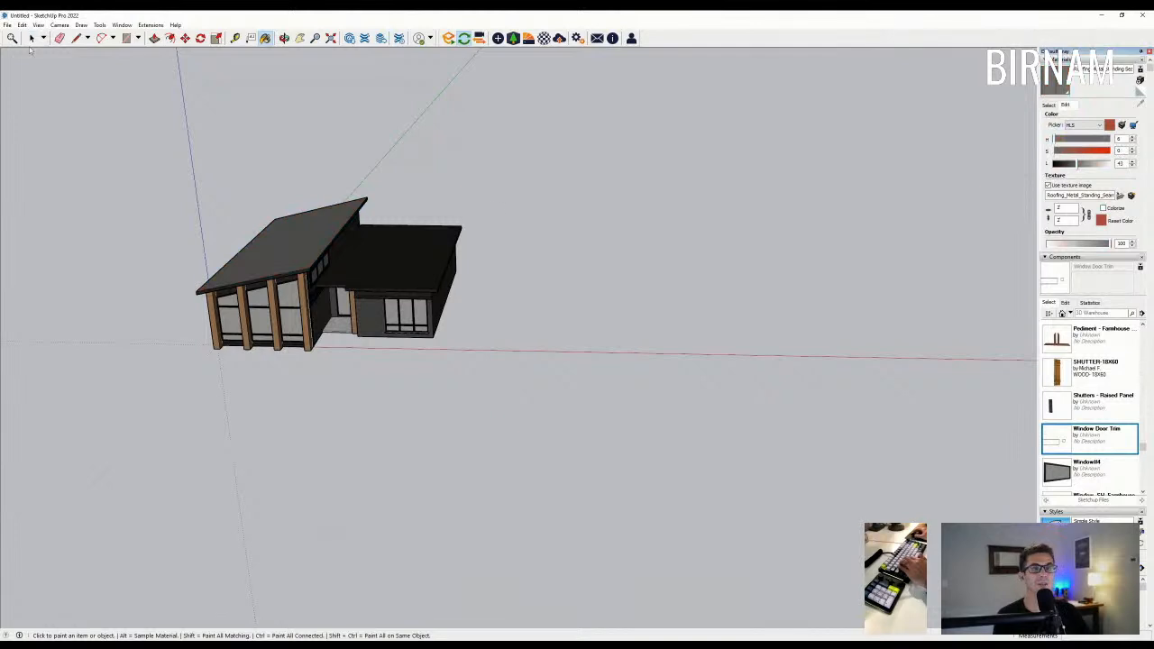
Save the model as Red Shoulder in the VRBO Property folder under Projects, 000 - 60 Minute Floor Plans.
{"action": "left_click", "coordinate": [7, 25]}
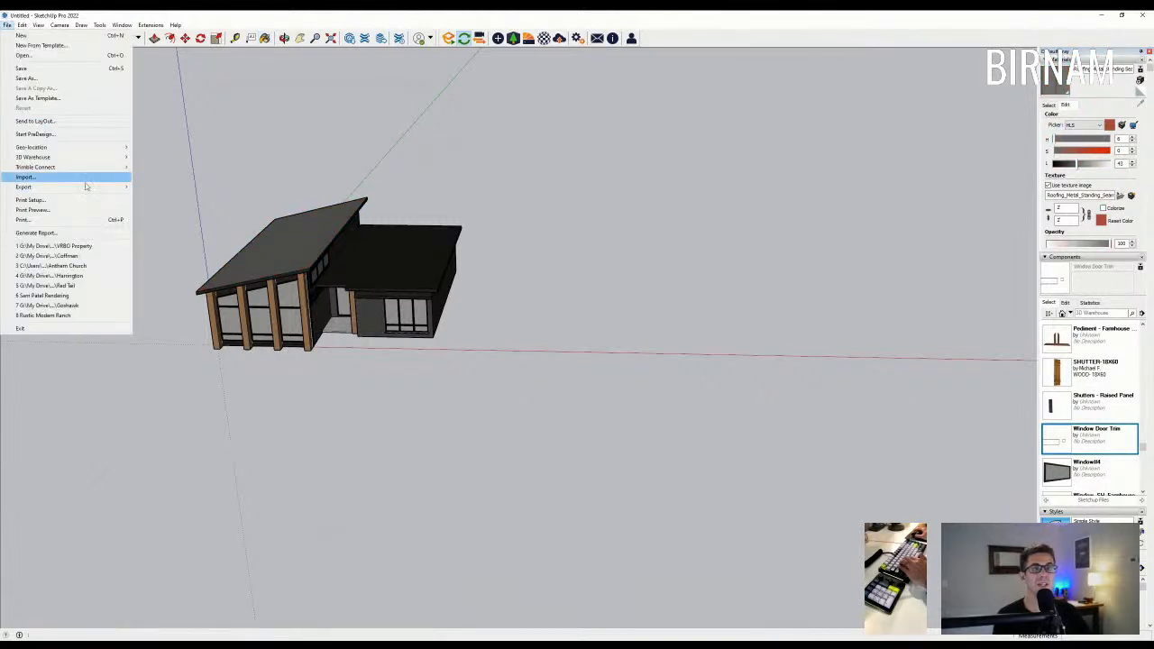
{"action": "left_click", "coordinate": [45, 87]}
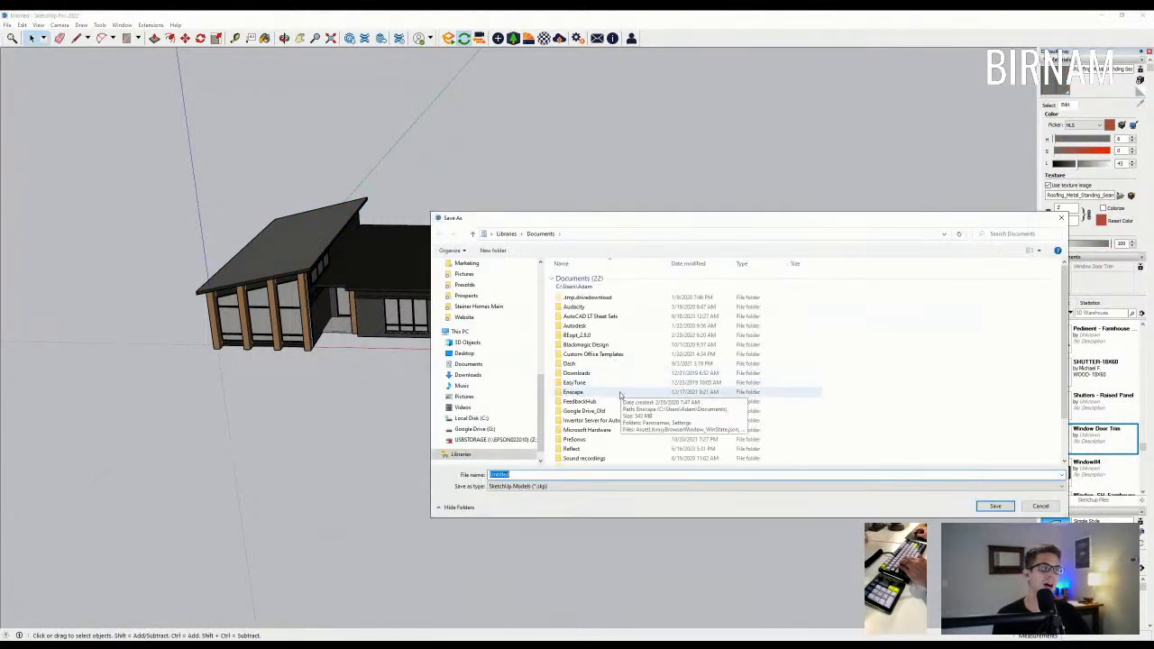
{"action": "left_click_drag", "start_coordinate": [542, 426], "coordinate": [537, 278]}
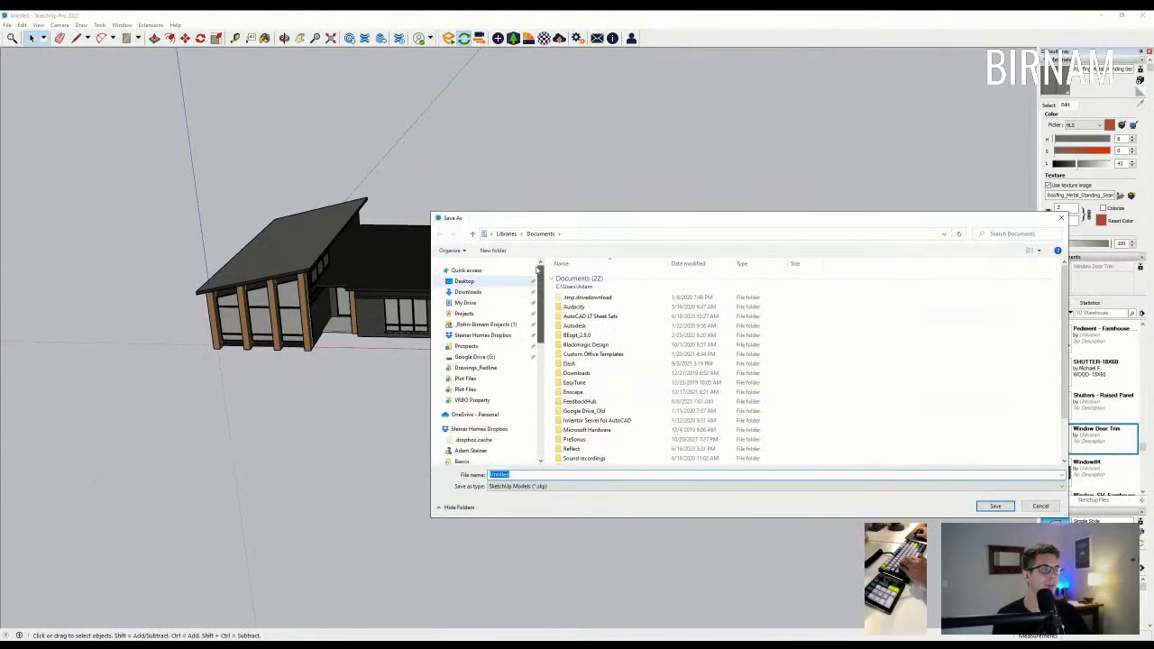
{"action": "left_click", "coordinate": [464, 313]}
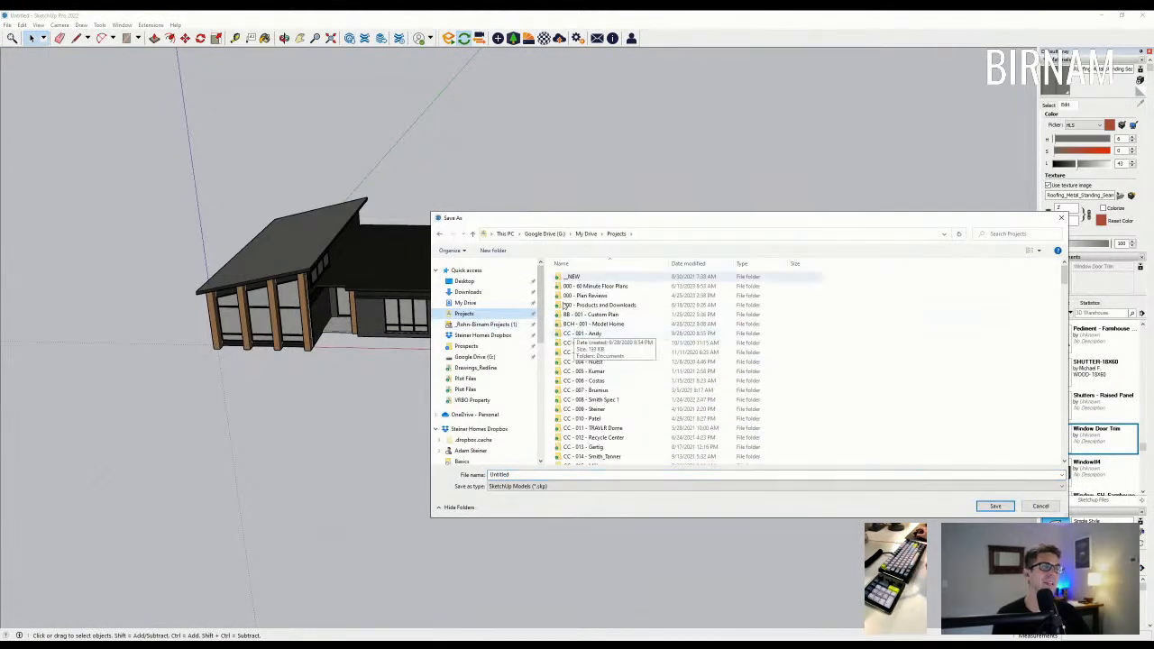
{"action": "double_click", "coordinate": [590, 286]}
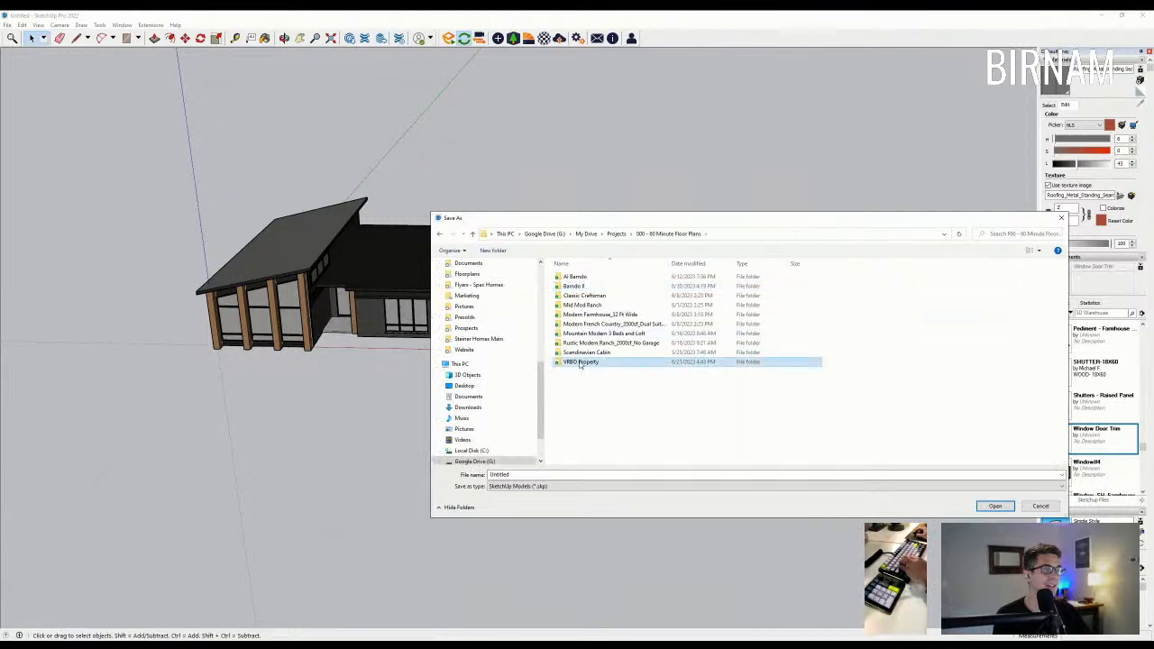
{"action": "double_click", "coordinate": [581, 362]}
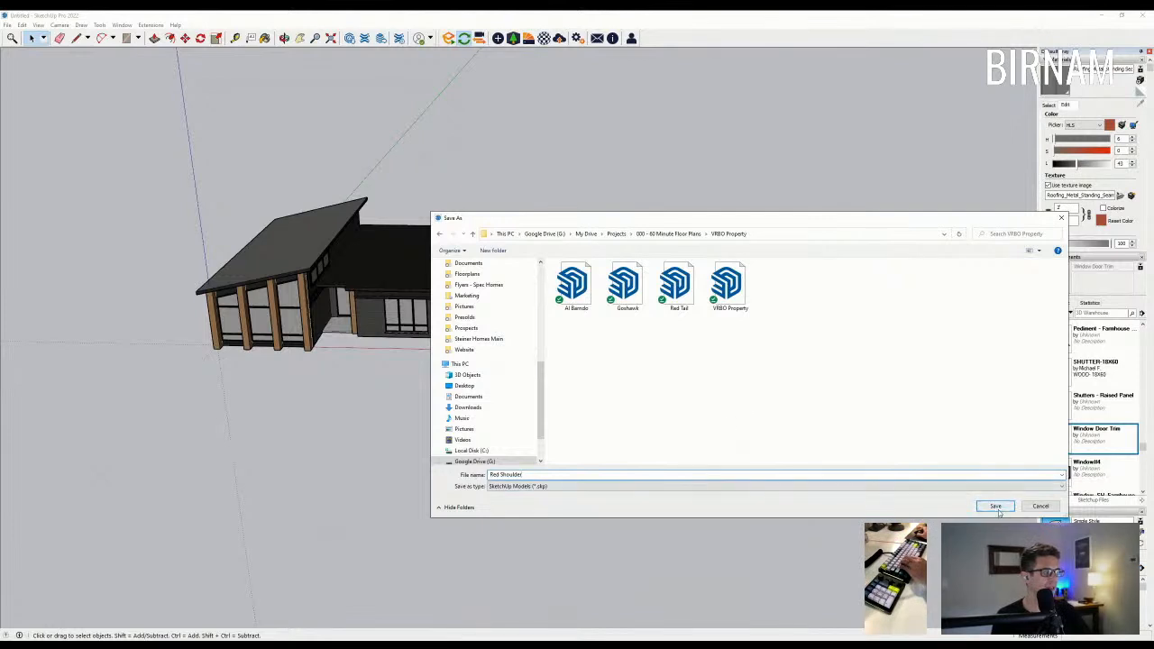
{"action": "left_click", "coordinate": [998, 509]}
Open the recent VRBO Property site model.
{"action": "left_click", "coordinate": [7, 24]}
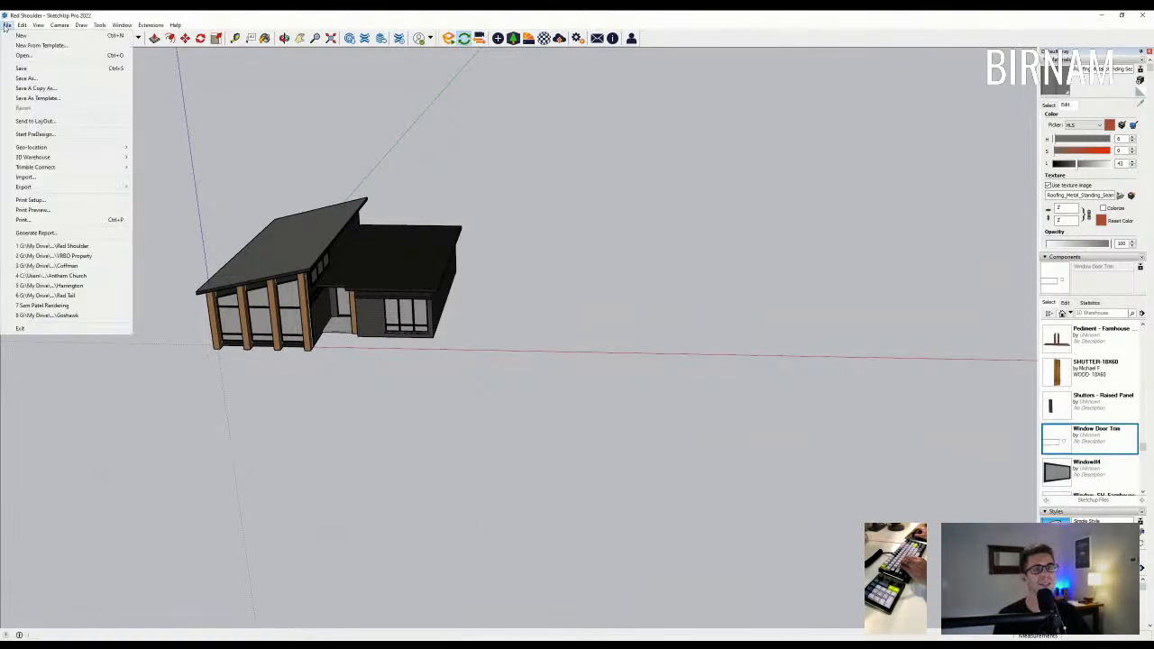
{"action": "left_click", "coordinate": [22, 59]}
{"action": "left_click", "coordinate": [8, 24]}
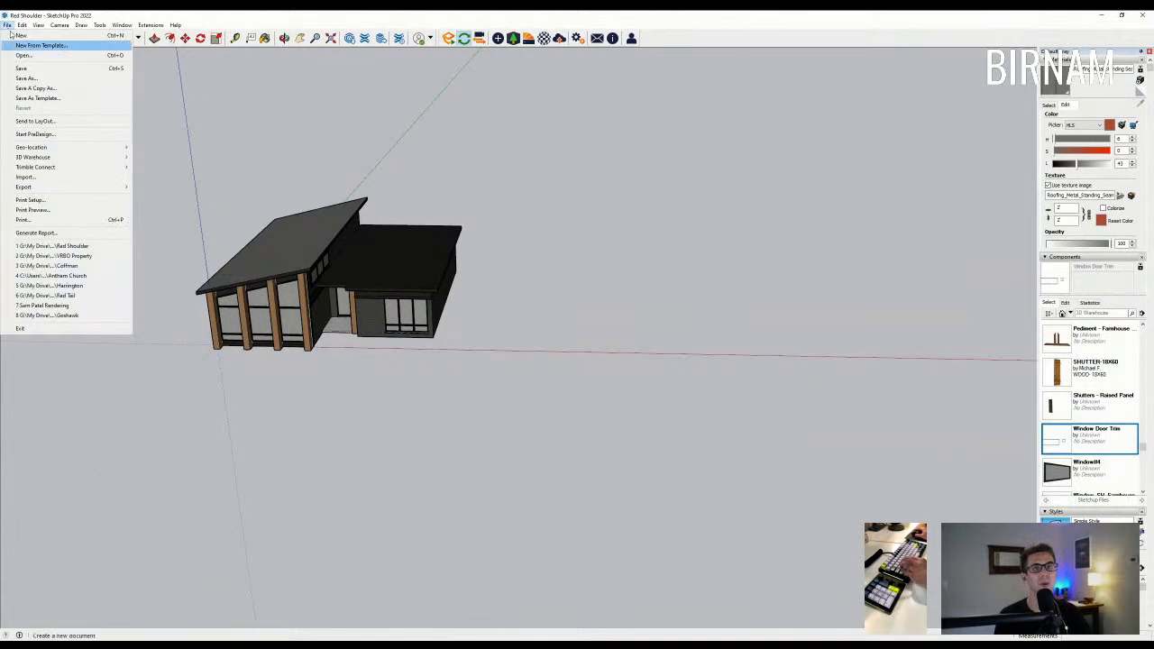
{"action": "left_click", "coordinate": [77, 256]}
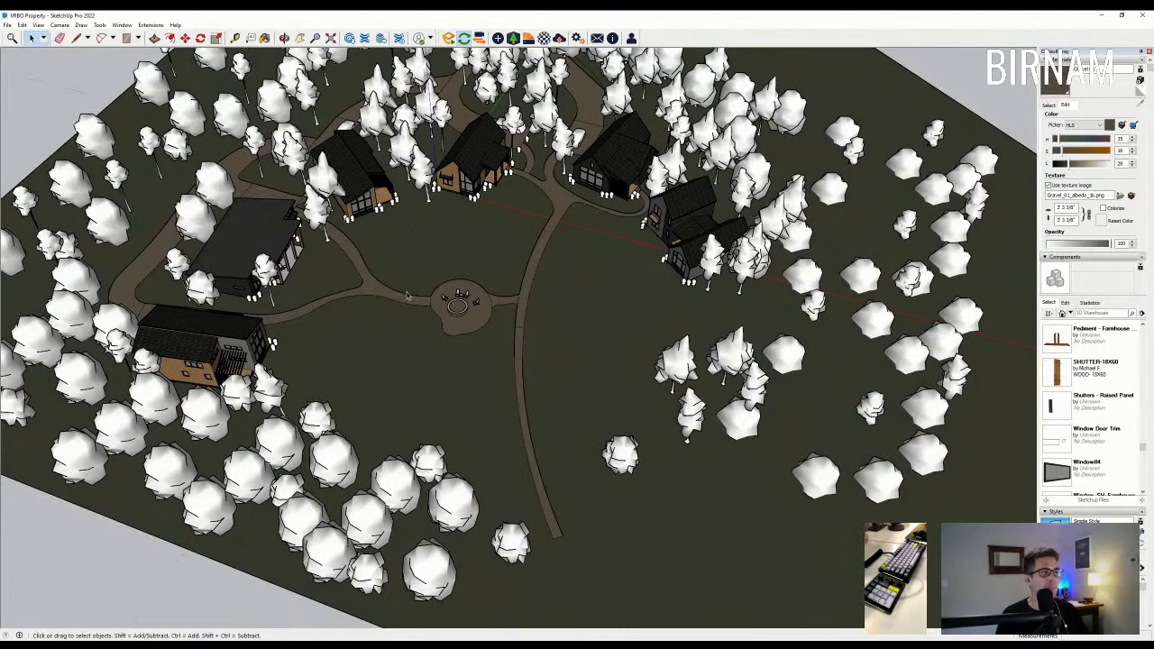
Select the cluster of trees in the open clearing past the two-gabled house and move it outward toward the site's edge trees.
{"action": "scroll", "coordinate": [406, 308], "scroll_direction": "down", "scroll_amount": 3}
{"action": "scroll", "coordinate": [551, 346], "scroll_direction": "up", "scroll_amount": 3}
{"action": "middle_click_drag", "start_coordinate": [551, 345], "coordinate": [663, 248]}
{"action": "scroll", "coordinate": [631, 189], "scroll_direction": "up", "scroll_amount": 1}
{"action": "left_click", "coordinate": [644, 187]}
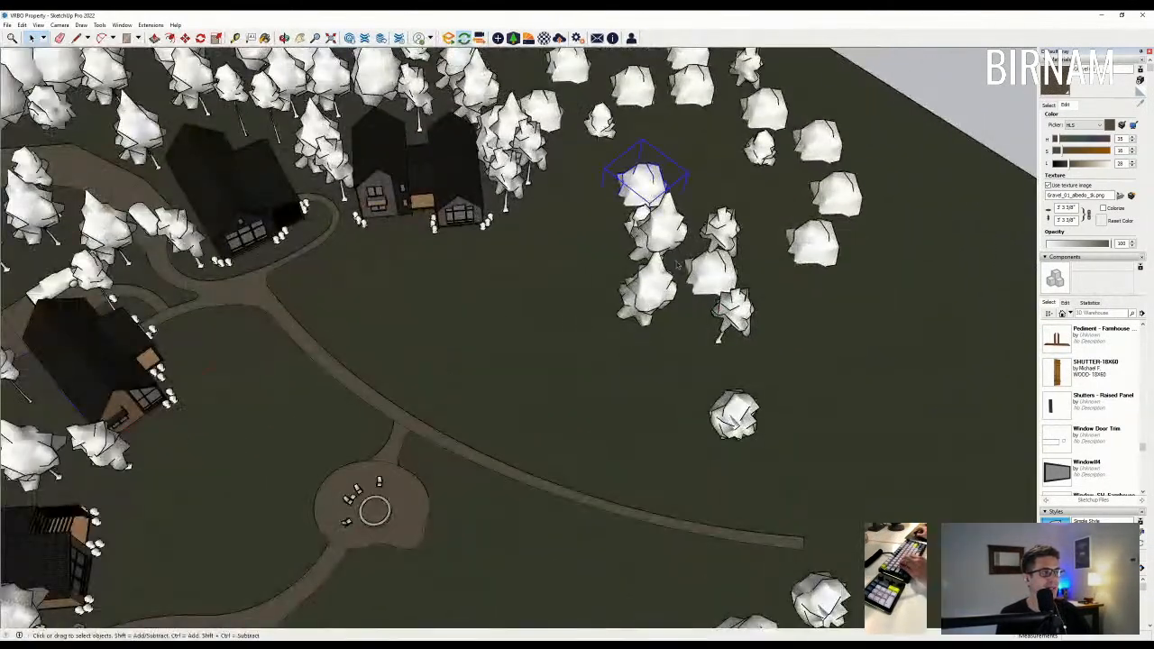
{"action": "scroll", "coordinate": [660, 254], "scroll_direction": "down", "scroll_amount": 3}
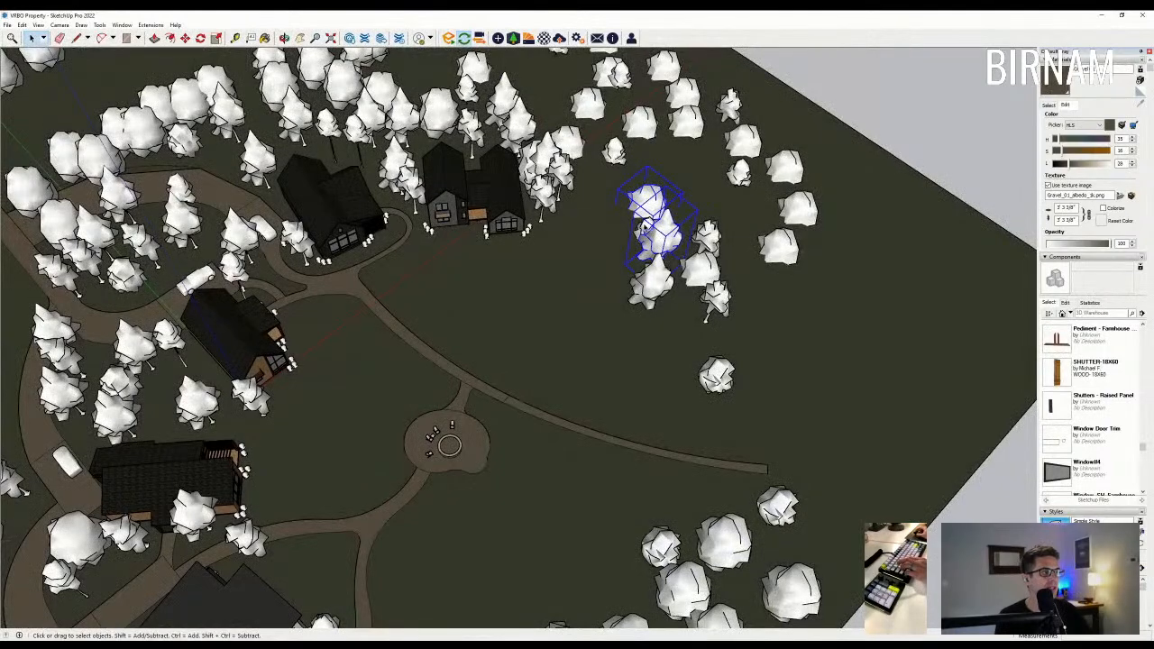
{"action": "left_click", "coordinate": [658, 281], "text": "shift"}
{"action": "middle_click_drag", "start_coordinate": [658, 281], "coordinate": [491, 290]}
{"action": "scroll", "coordinate": [555, 316], "scroll_direction": "down", "scroll_amount": 1}
{"action": "left_click", "coordinate": [676, 404], "text": "shift"}
{"action": "left_click", "coordinate": [665, 422], "text": "shift"}
{"action": "middle_click_drag", "start_coordinate": [643, 430], "coordinate": [649, 453]}
{"action": "scroll", "coordinate": [649, 455], "scroll_direction": "down", "scroll_amount": 2}
{"action": "scroll", "coordinate": [646, 452], "scroll_direction": "up", "scroll_amount": 1}
{"action": "key", "text": "m"}
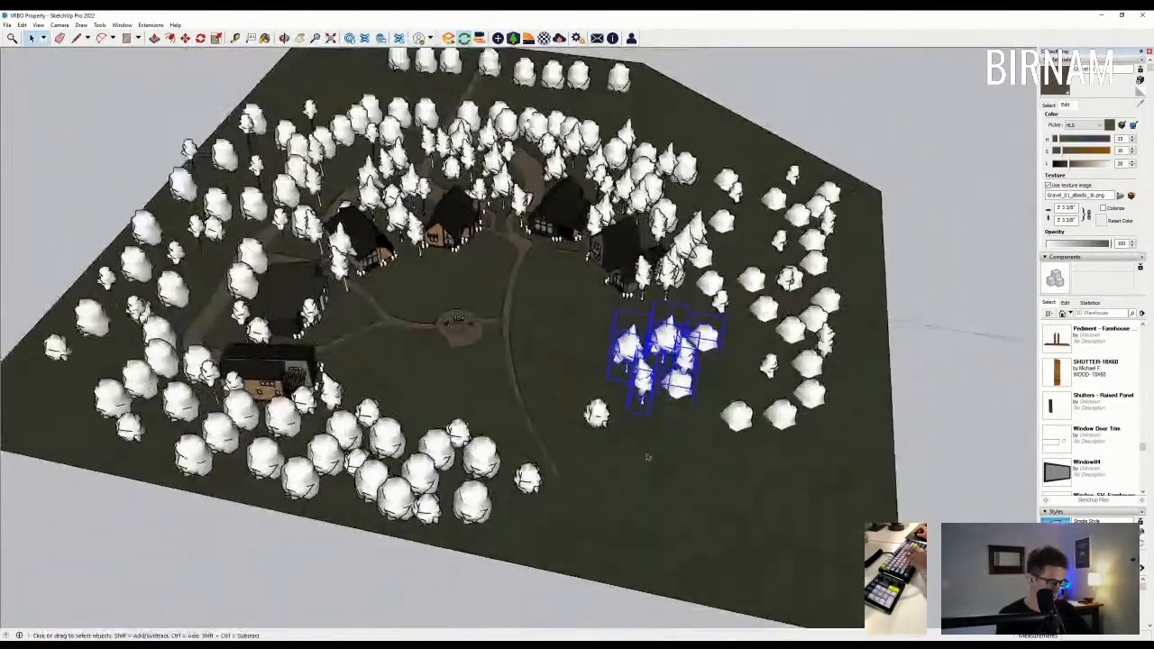
{"action": "left_click", "coordinate": [625, 448]}
{"action": "scroll", "coordinate": [650, 495], "scroll_direction": "down", "scroll_amount": 2}
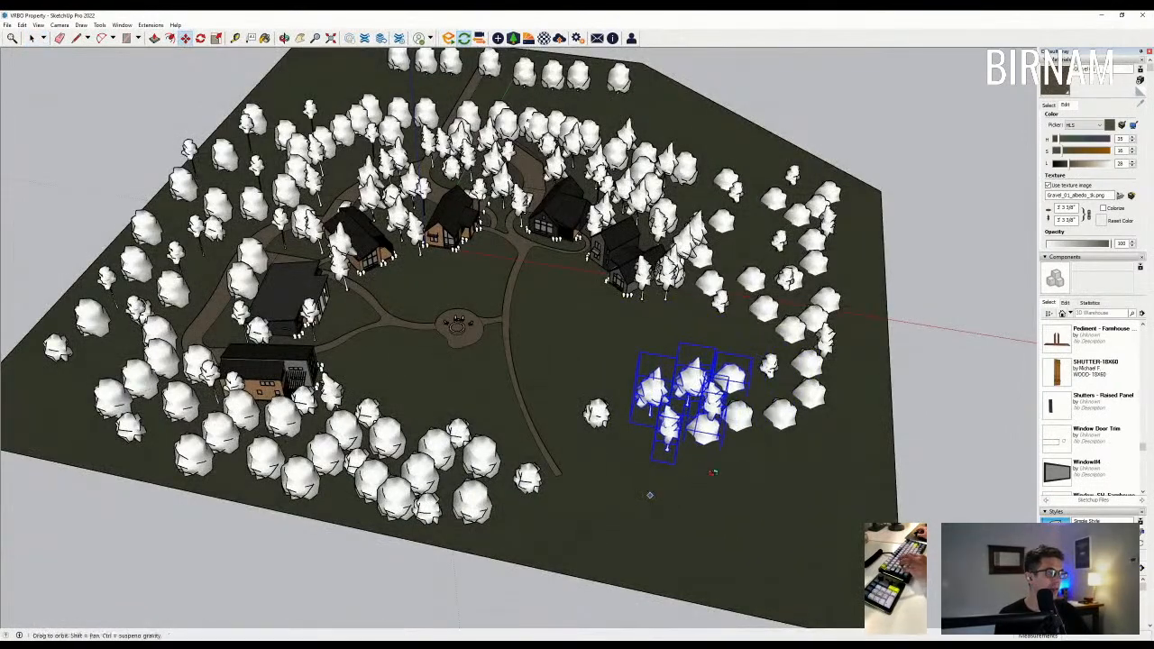
Select the trees that sit below the ground plane and move them straight up to ground level.
{"action": "scroll", "coordinate": [763, 543], "scroll_direction": "up", "scroll_amount": 2}
{"action": "scroll", "coordinate": [763, 543], "scroll_direction": "down", "scroll_amount": 2}
{"action": "mouse_move", "coordinate": [763, 541]}
{"action": "middle_mouse_down"}
{"action": "mouse_move", "coordinate": [745, 162]}
{"action": "mouse_move", "coordinate": [709, 147]}
{"action": "mouse_move", "coordinate": [695, 154]}
{"action": "middle_mouse_up"}
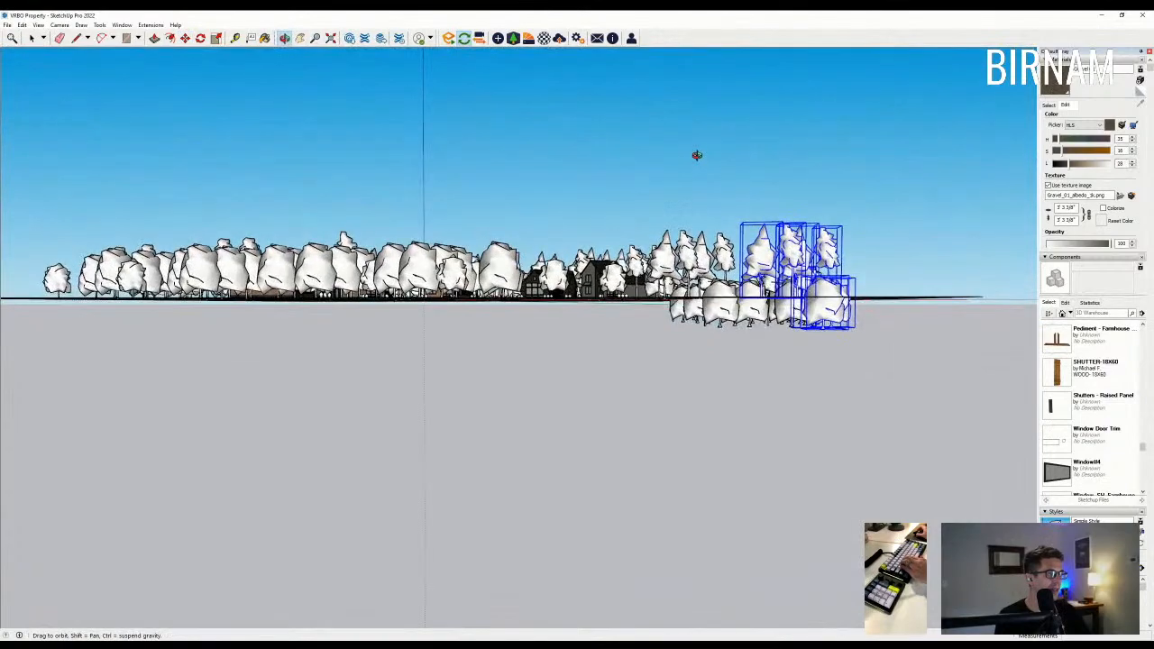
{"action": "left_click", "coordinate": [31, 36]}
{"action": "middle_click_drag", "start_coordinate": [587, 313], "coordinate": [577, 303]}
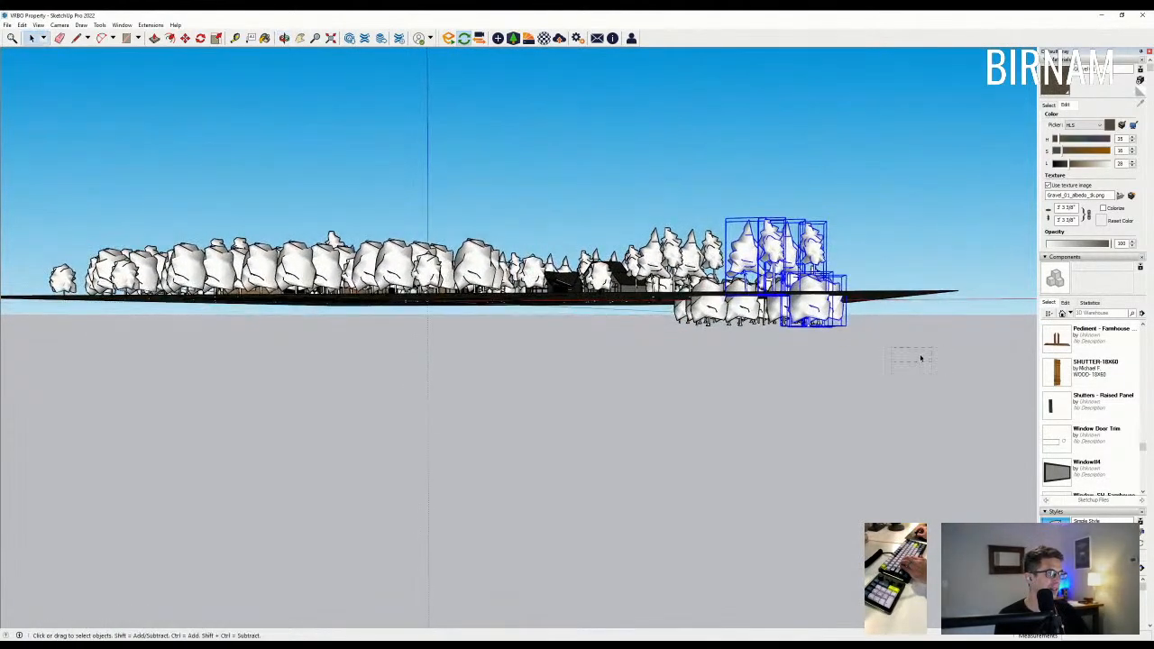
{"action": "left_click_drag", "start_coordinate": [0, 0], "coordinate": [0, 0]}
{"action": "middle_click_drag", "start_coordinate": [687, 346], "coordinate": [695, 333]}
{"action": "scroll", "coordinate": [695, 333], "scroll_direction": "up", "scroll_amount": 6}
{"action": "key", "text": "m"}
{"action": "scroll", "coordinate": [684, 327], "scroll_direction": "up", "scroll_amount": 2}
{"action": "scroll", "coordinate": [735, 329], "scroll_direction": "down", "scroll_amount": 1}
{"action": "left_click", "coordinate": [811, 306]}
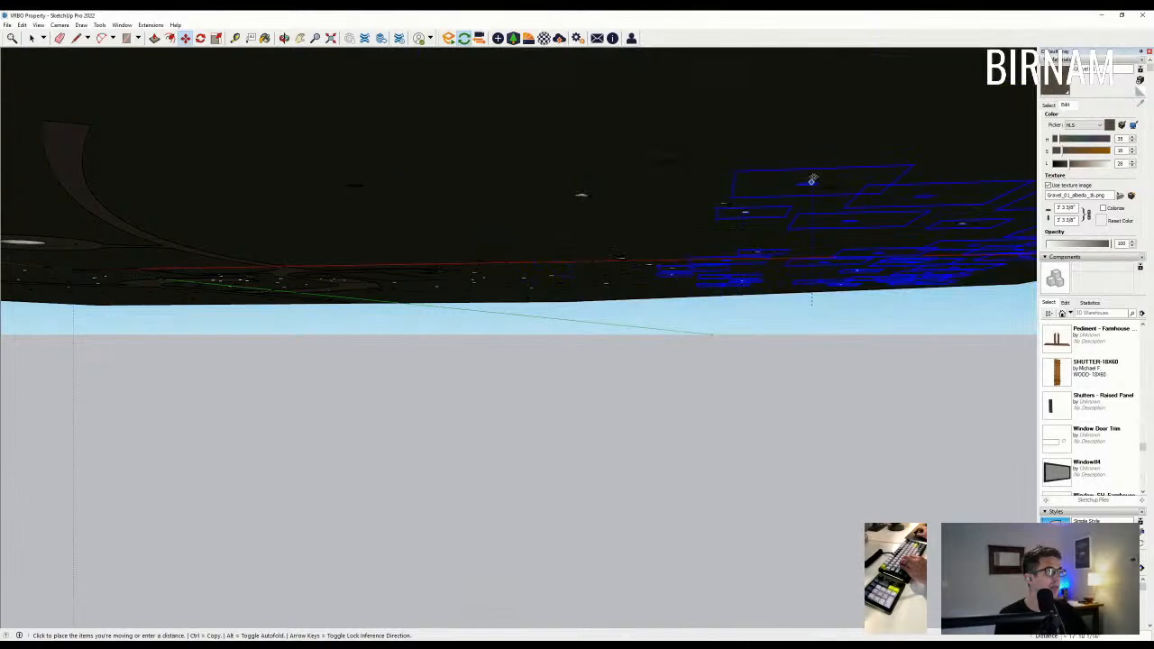
{"action": "left_click", "coordinate": [811, 180]}
{"action": "middle_click_drag", "start_coordinate": [811, 180], "coordinate": [828, 432]}
{"action": "scroll", "coordinate": [828, 432], "scroll_direction": "down", "scroll_amount": 6}
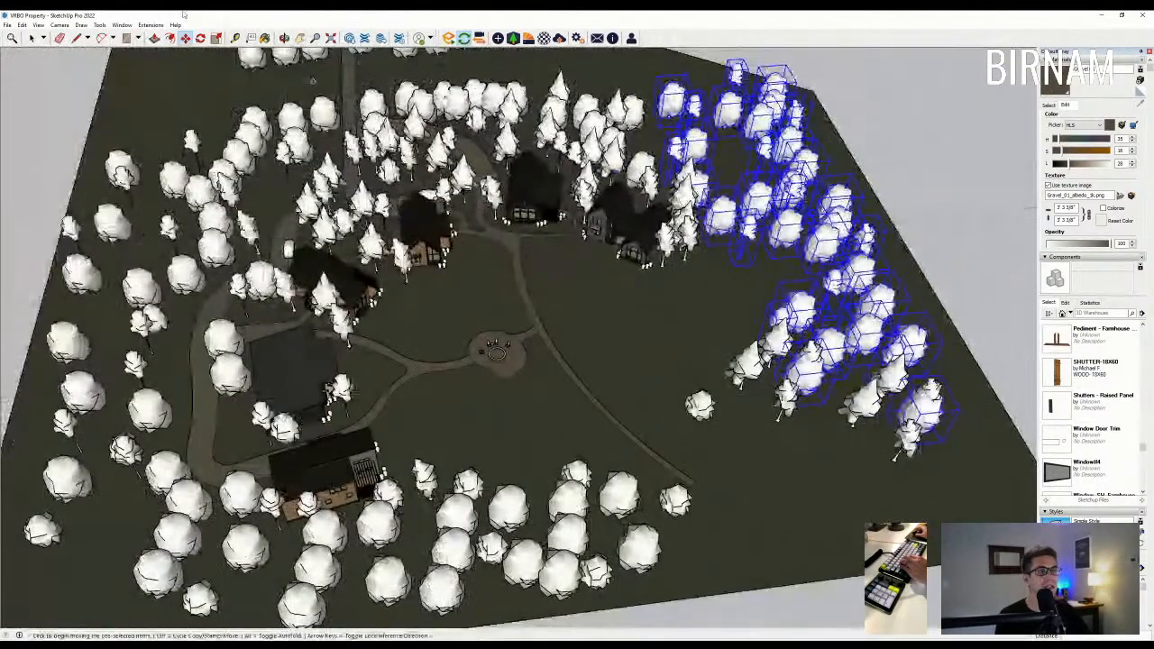
Import the Red Shoulder model from the VRBO Property folder and place it in the clearing beside the gravel path.
{"action": "left_click", "coordinate": [7, 24]}
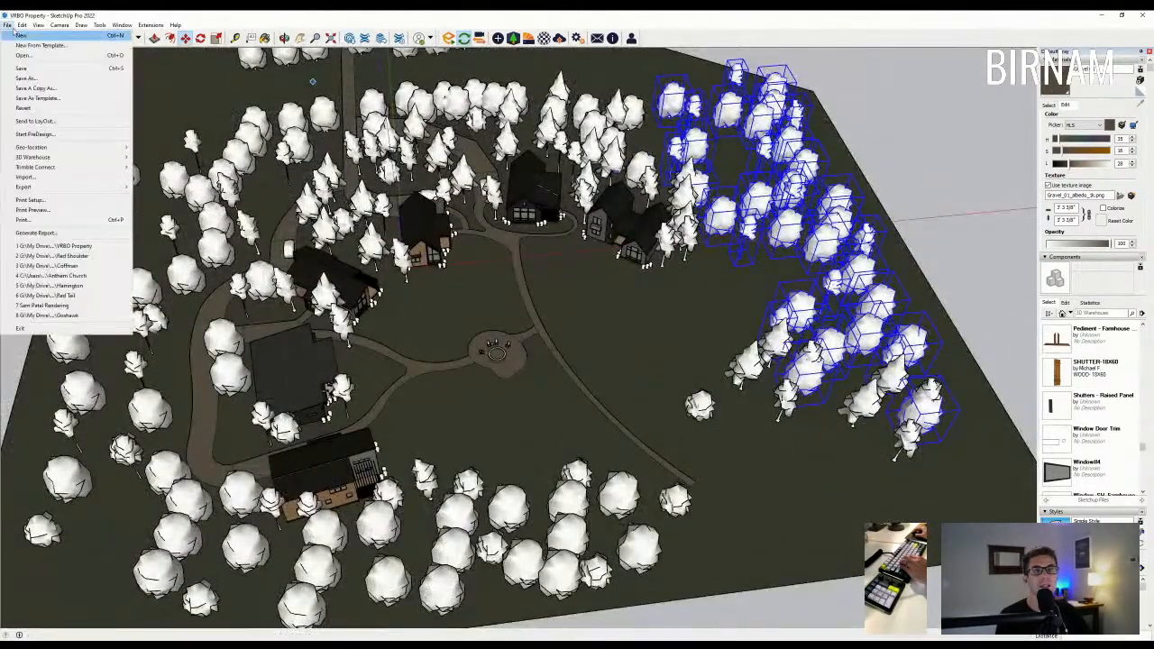
{"action": "left_click", "coordinate": [64, 177]}
{"action": "left_click", "coordinate": [614, 233]}
{"action": "scroll", "coordinate": [868, 347], "scroll_direction": "down", "scroll_amount": 2}
{"action": "scroll", "coordinate": [869, 347], "scroll_direction": "up", "scroll_amount": 3}
{"action": "double_click", "coordinate": [587, 275]}
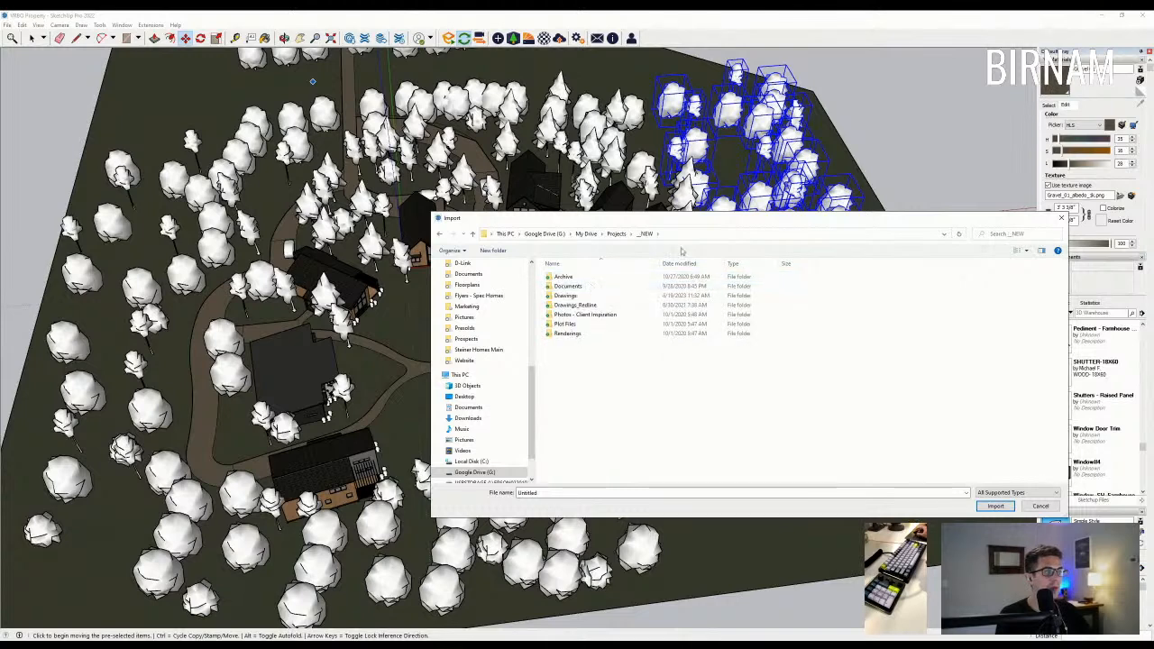
{"action": "left_click", "coordinate": [616, 233]}
{"action": "double_click", "coordinate": [586, 286]}
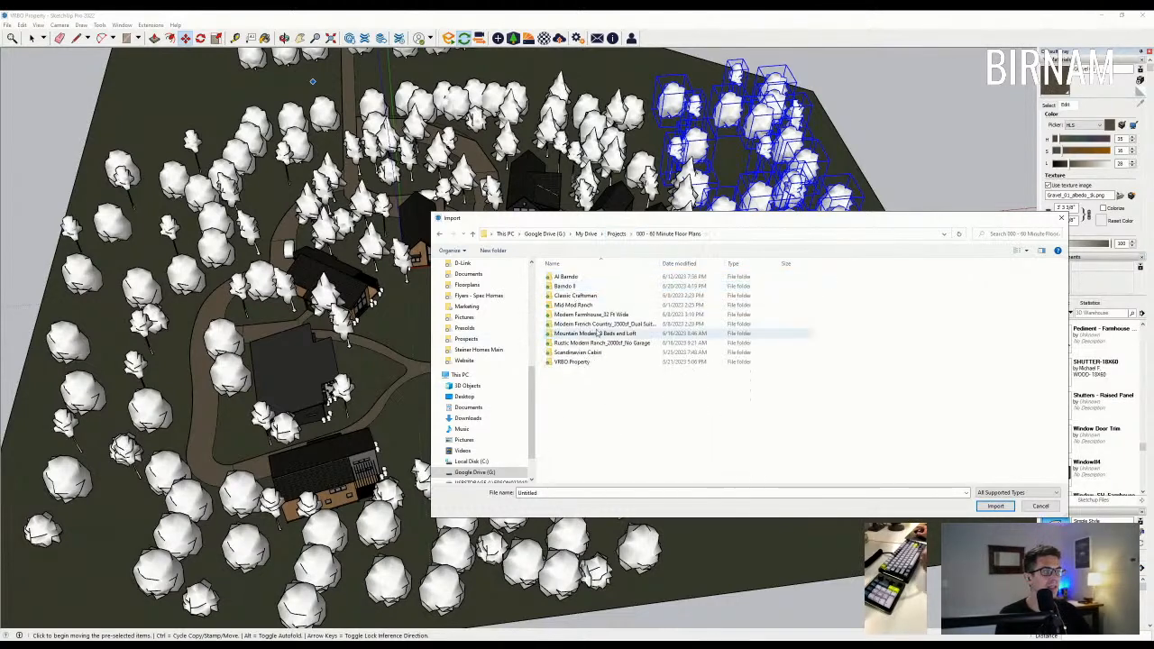
{"action": "double_click", "coordinate": [576, 362]}
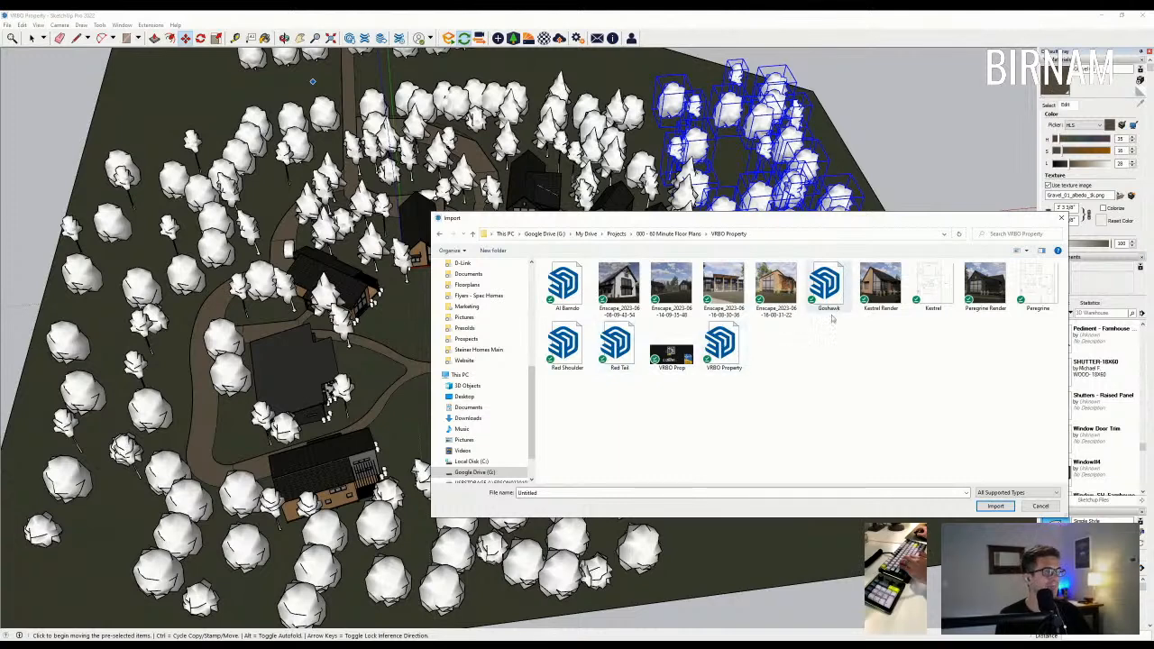
{"action": "key", "text": "Escape"}
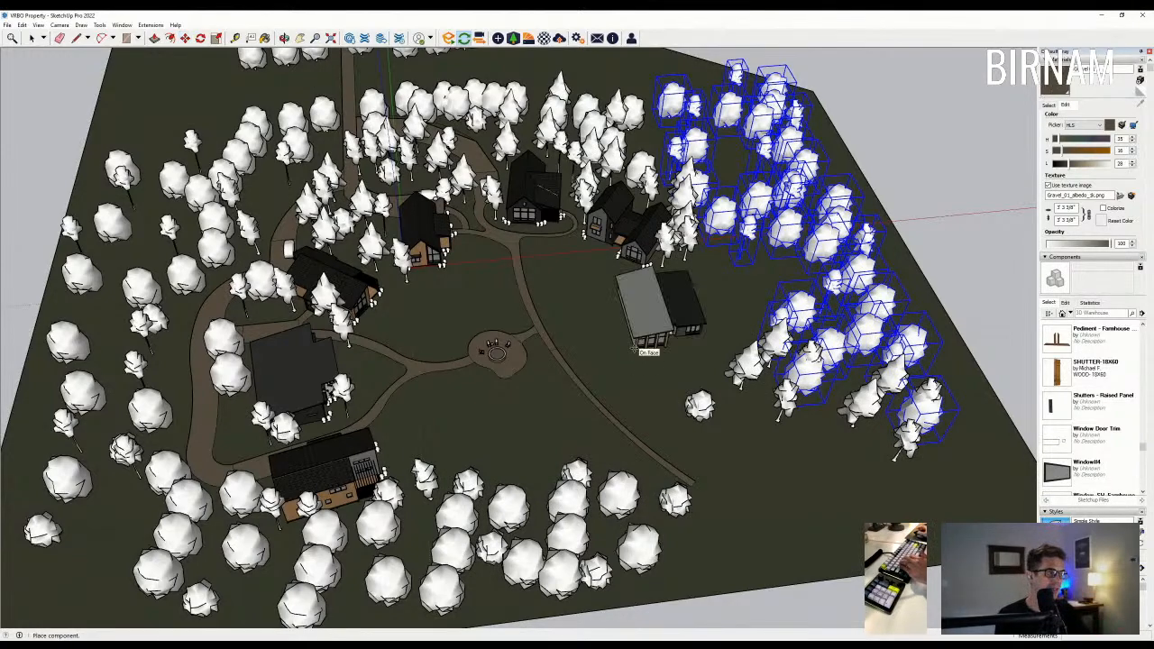
{"action": "left_click", "coordinate": [631, 350]}
Turn the imported house so its front faces the central fire pit and move it closer to the trees beside the two-gabled house.
{"action": "scroll", "coordinate": [658, 306], "scroll_direction": "down", "scroll_amount": 5}
{"action": "scroll", "coordinate": [663, 302], "scroll_direction": "up", "scroll_amount": 6}
{"action": "key", "text": "m"}
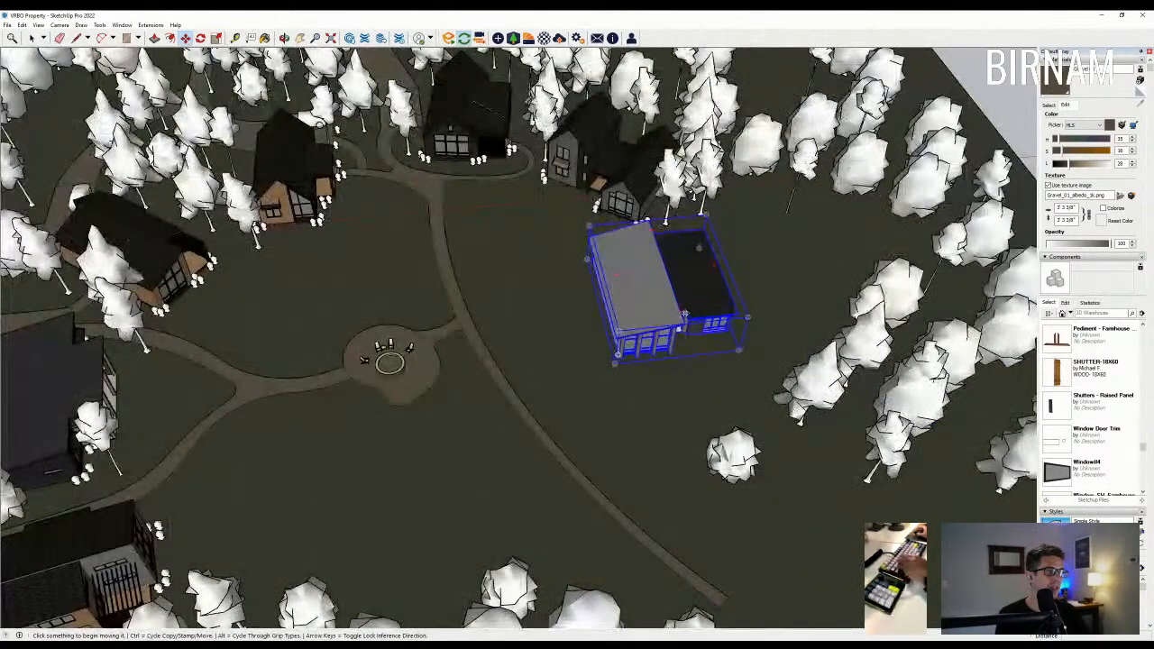
{"action": "left_click", "coordinate": [525, 289]}
{"action": "left_click", "coordinate": [552, 329]}
{"action": "key", "text": "Escape"}
{"action": "left_click", "coordinate": [652, 306]}
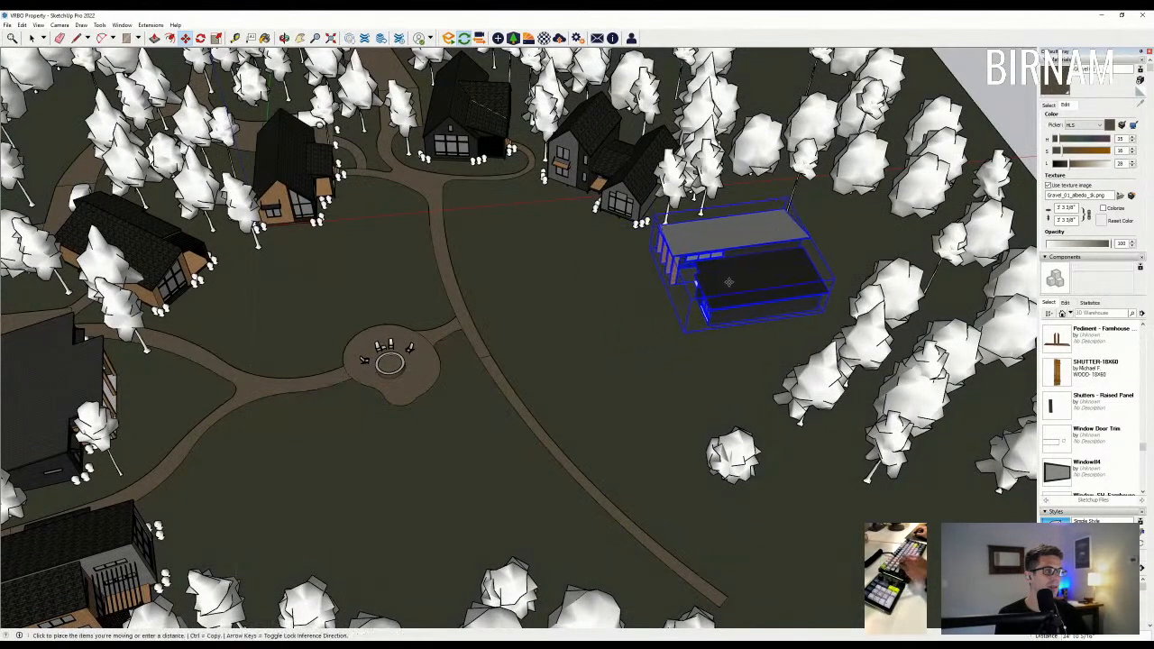
{"action": "left_click", "coordinate": [729, 282]}
{"action": "middle_click_drag", "start_coordinate": [679, 334], "coordinate": [754, 307]}
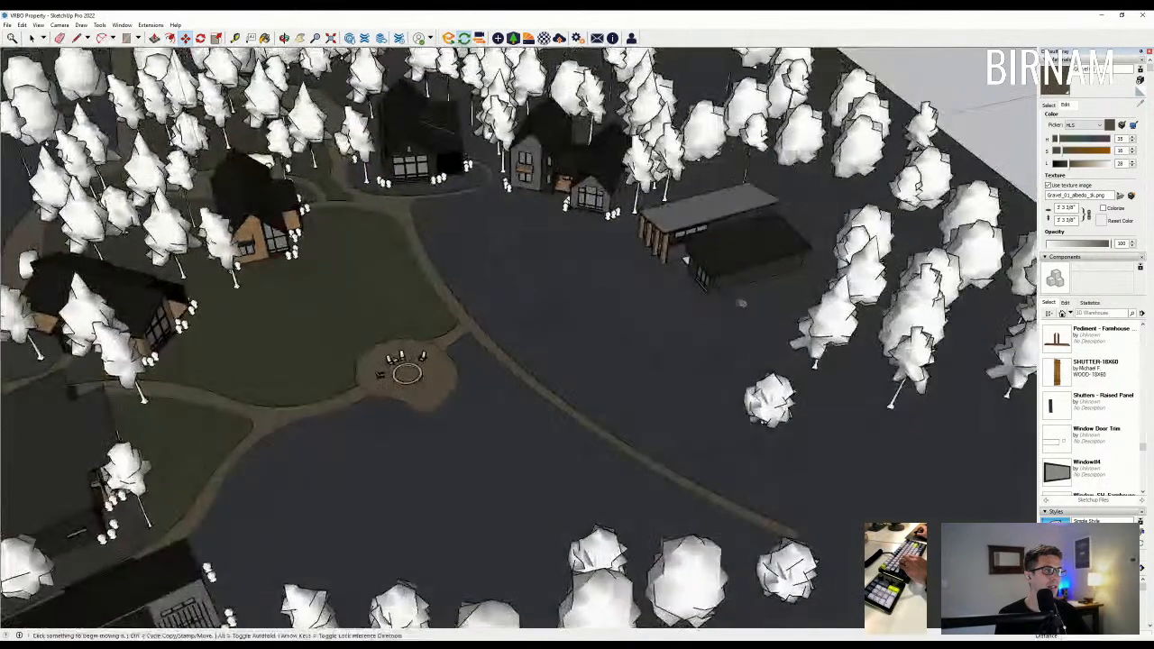
{"action": "scroll", "coordinate": [690, 260], "scroll_direction": "up", "scroll_amount": 3}
{"action": "middle_click_drag", "start_coordinate": [691, 260], "coordinate": [727, 310]}
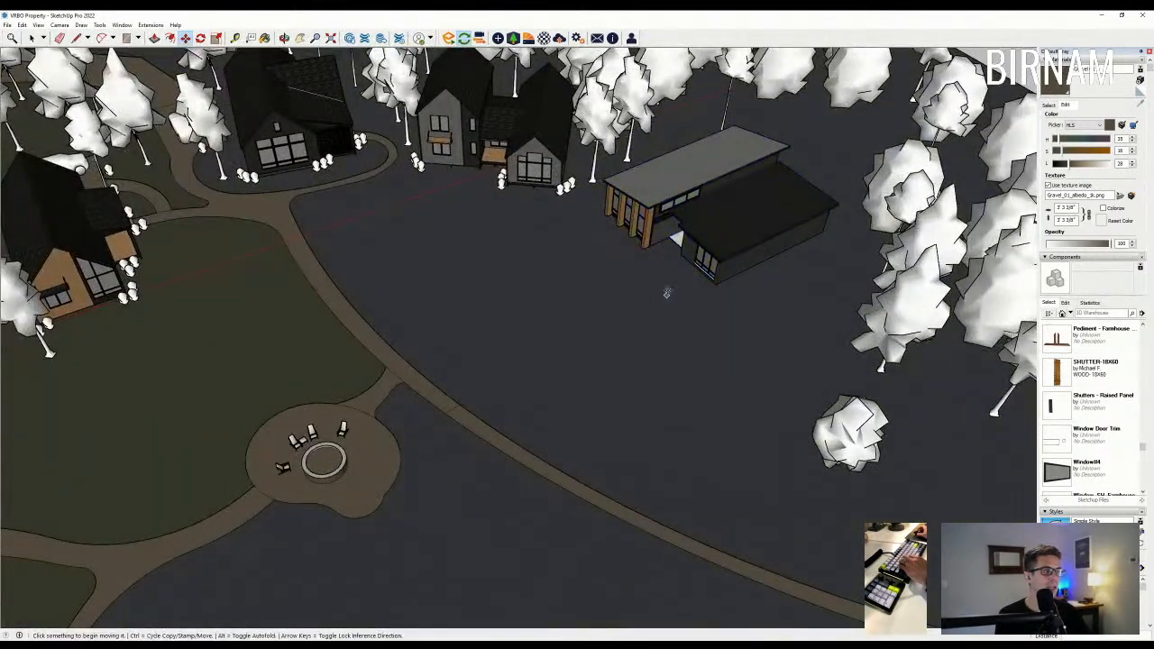
Sample the polished concrete material from the imported house's porch.
{"action": "left_click", "coordinate": [1050, 106]}
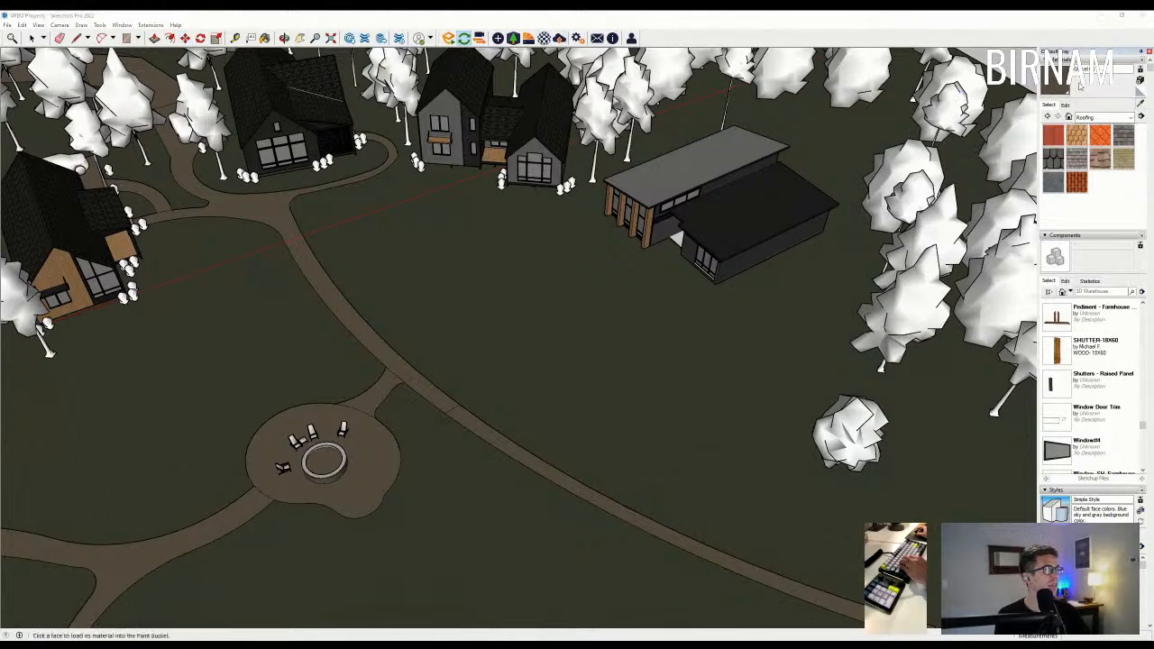
{"action": "key", "text": "m"}
{"action": "scroll", "coordinate": [721, 225], "scroll_direction": "up", "scroll_amount": 2}
{"action": "middle_click_drag", "start_coordinate": [708, 221], "coordinate": [761, 212]}
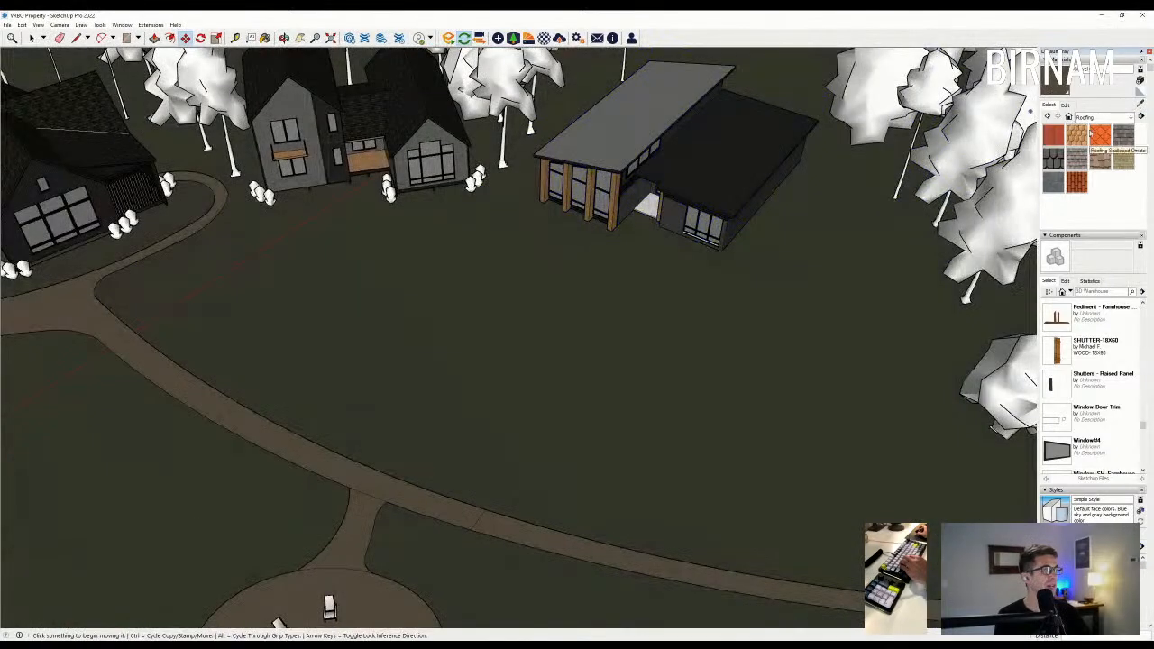
{"action": "scroll", "coordinate": [622, 194], "scroll_direction": "up", "scroll_amount": 2}
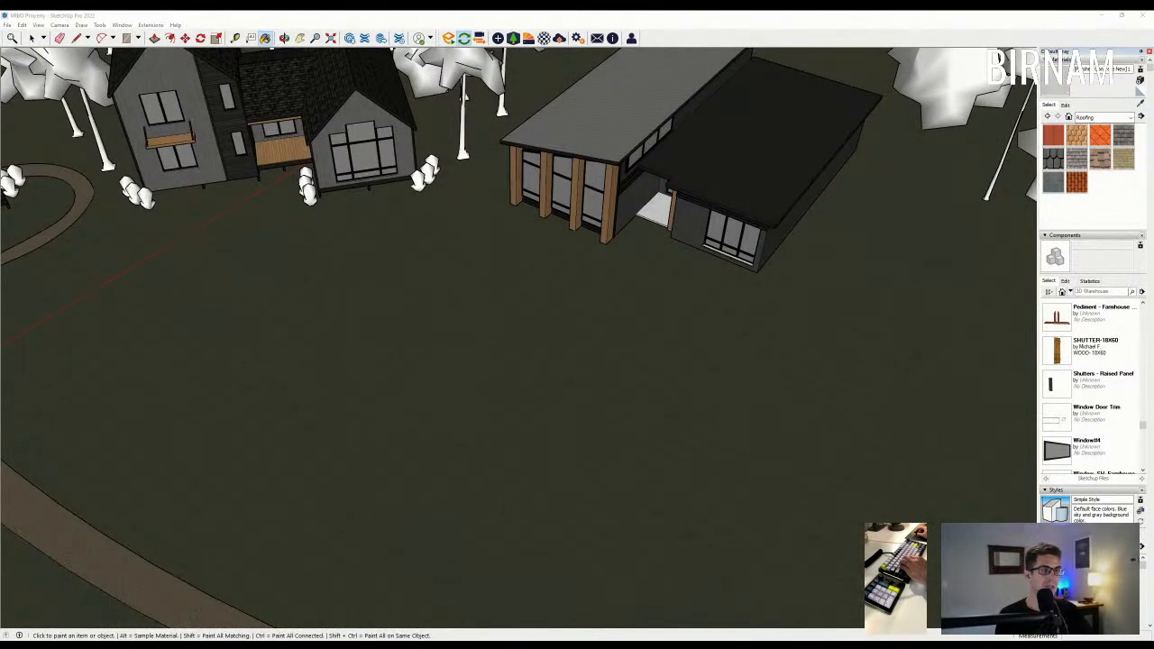
{"action": "scroll", "coordinate": [536, 309], "scroll_direction": "down", "scroll_amount": 5}
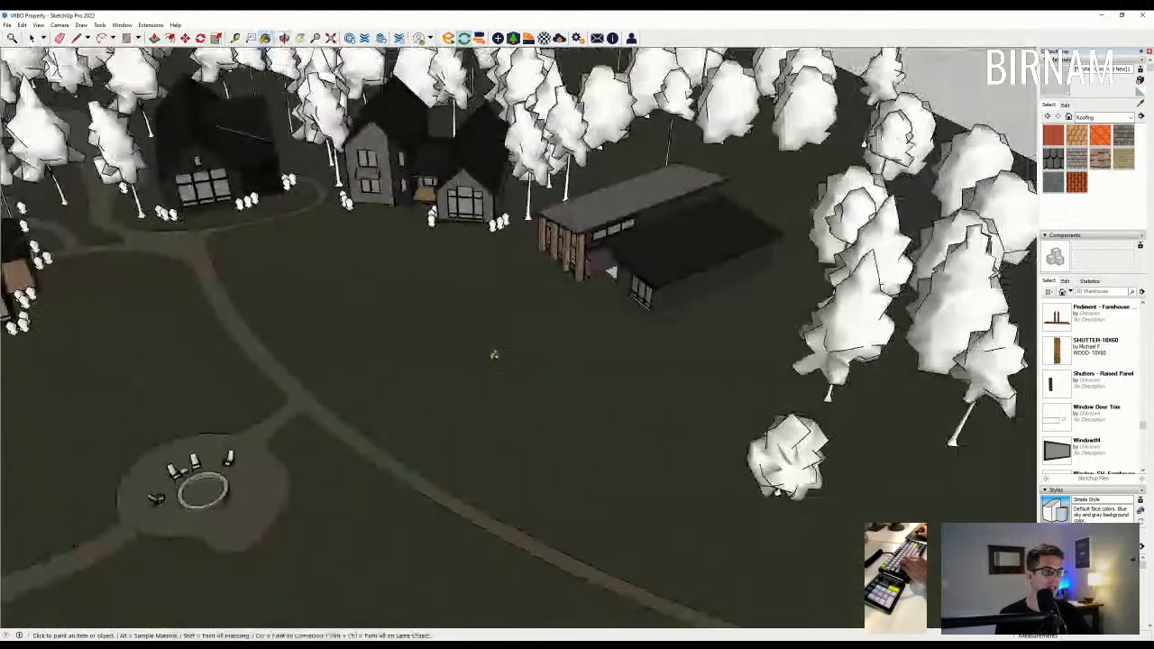
Draw a gently curved arc on the ground from the gravel path's edge to the imported house's porch.
{"action": "scroll", "coordinate": [471, 316], "scroll_direction": "down", "scroll_amount": 2}
{"action": "mouse_move", "coordinate": [340, 253]}
{"action": "middle_mouse_down"}
{"action": "mouse_move", "coordinate": [472, 316]}
{"action": "mouse_move", "coordinate": [596, 335]}
{"action": "middle_mouse_up"}
{"action": "scroll", "coordinate": [523, 316], "scroll_direction": "up", "scroll_amount": 2}
{"action": "scroll", "coordinate": [378, 493], "scroll_direction": "up", "scroll_amount": 2}
{"action": "middle_click_drag", "start_coordinate": [377, 493], "coordinate": [292, 445]}
{"action": "mouse_move", "coordinate": [478, 482]}
{"action": "middle_mouse_down"}
{"action": "mouse_move", "coordinate": [425, 476]}
{"action": "mouse_move", "coordinate": [352, 427]}
{"action": "mouse_move", "coordinate": [338, 256]}
{"action": "middle_mouse_up"}
{"action": "scroll", "coordinate": [425, 476], "scroll_direction": "up", "scroll_amount": 2}
{"action": "scroll", "coordinate": [336, 255], "scroll_direction": "up", "scroll_amount": 4}
{"action": "key", "text": "a"}
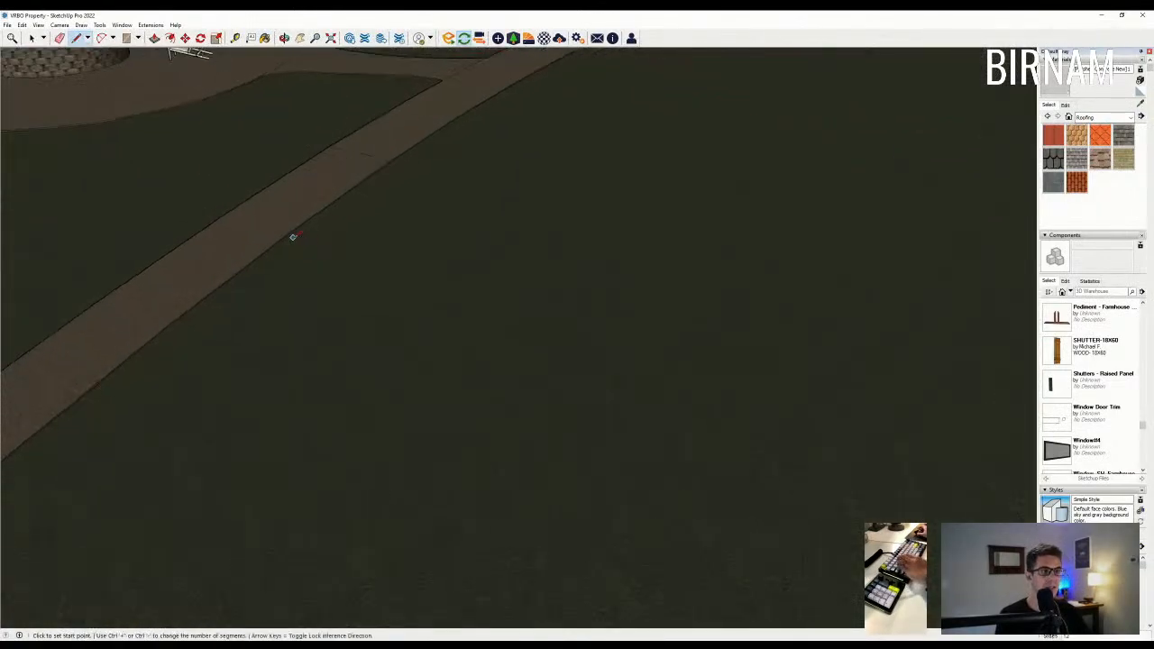
{"action": "scroll", "coordinate": [481, 361], "scroll_direction": "down", "scroll_amount": 8}
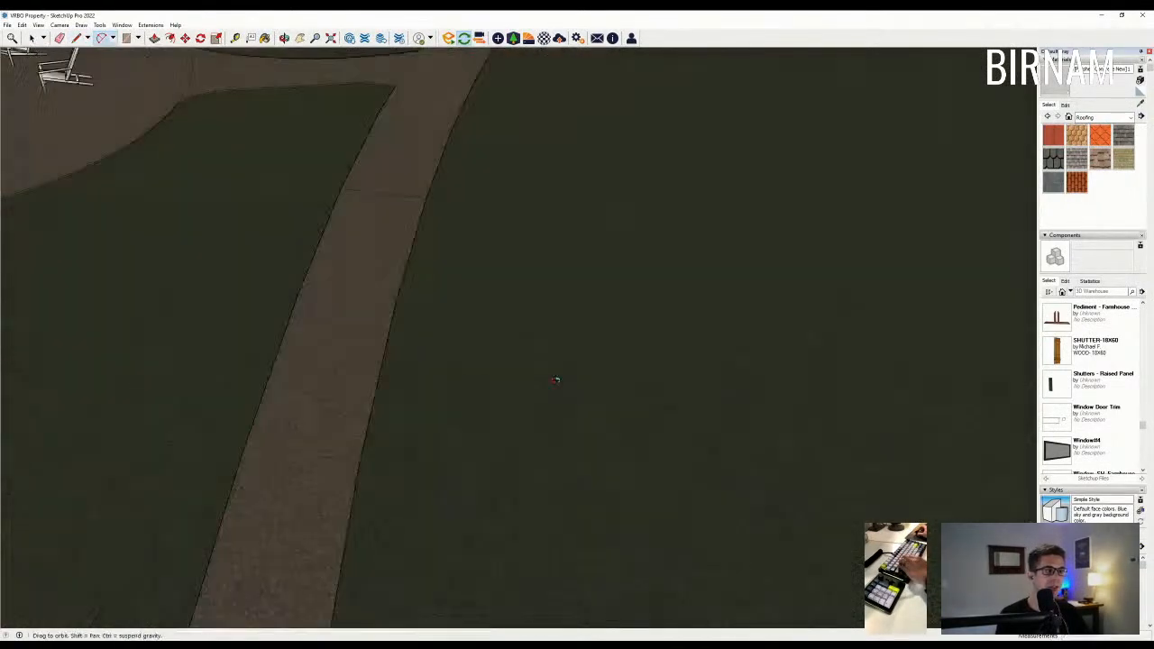
{"action": "scroll", "coordinate": [739, 298], "scroll_direction": "up", "scroll_amount": 6}
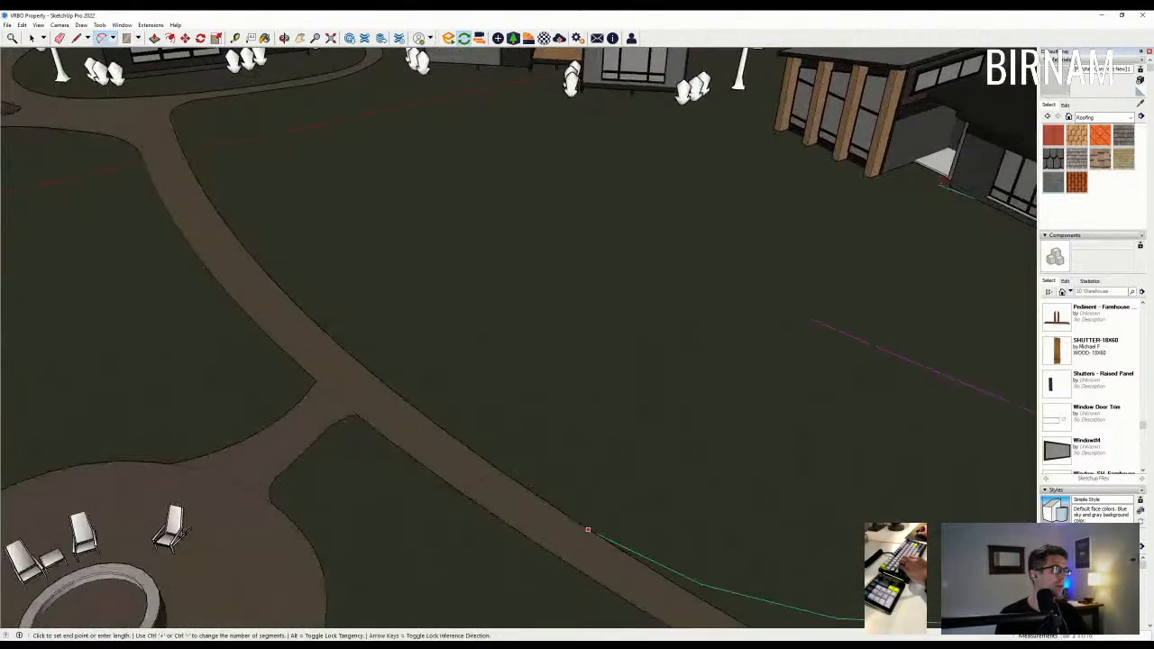
{"action": "left_click", "coordinate": [946, 170]}
{"action": "scroll", "coordinate": [809, 315], "scroll_direction": "down", "scroll_amount": 2}
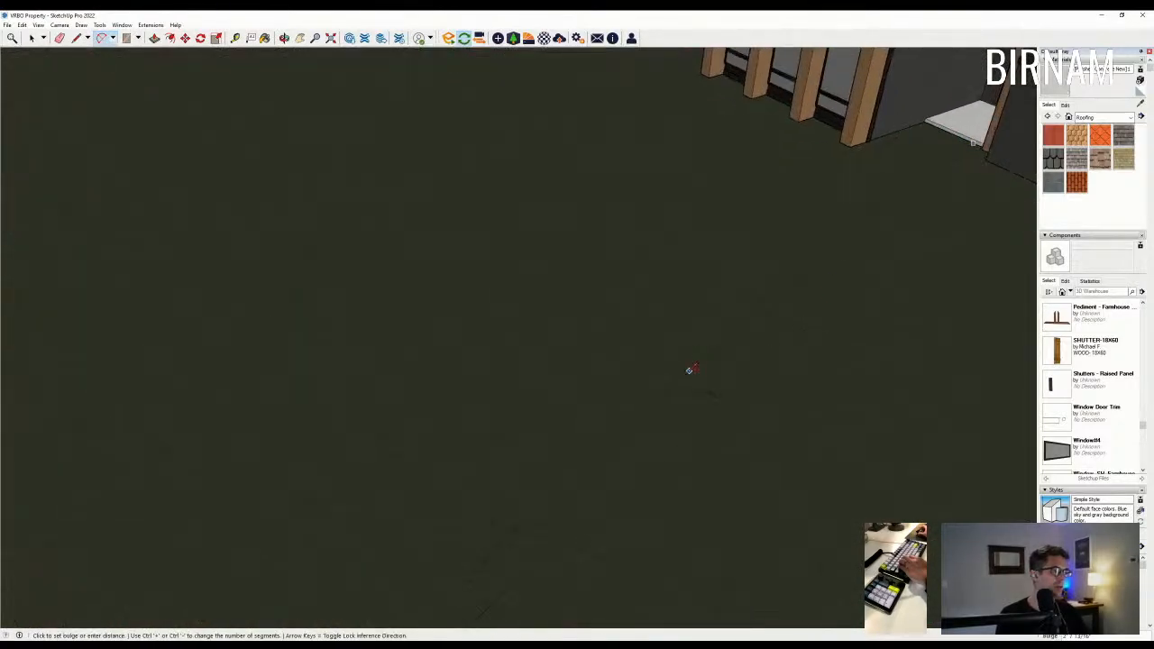
{"action": "left_click", "coordinate": [689, 374]}
{"action": "scroll", "coordinate": [899, 193], "scroll_direction": "up", "scroll_amount": 3}
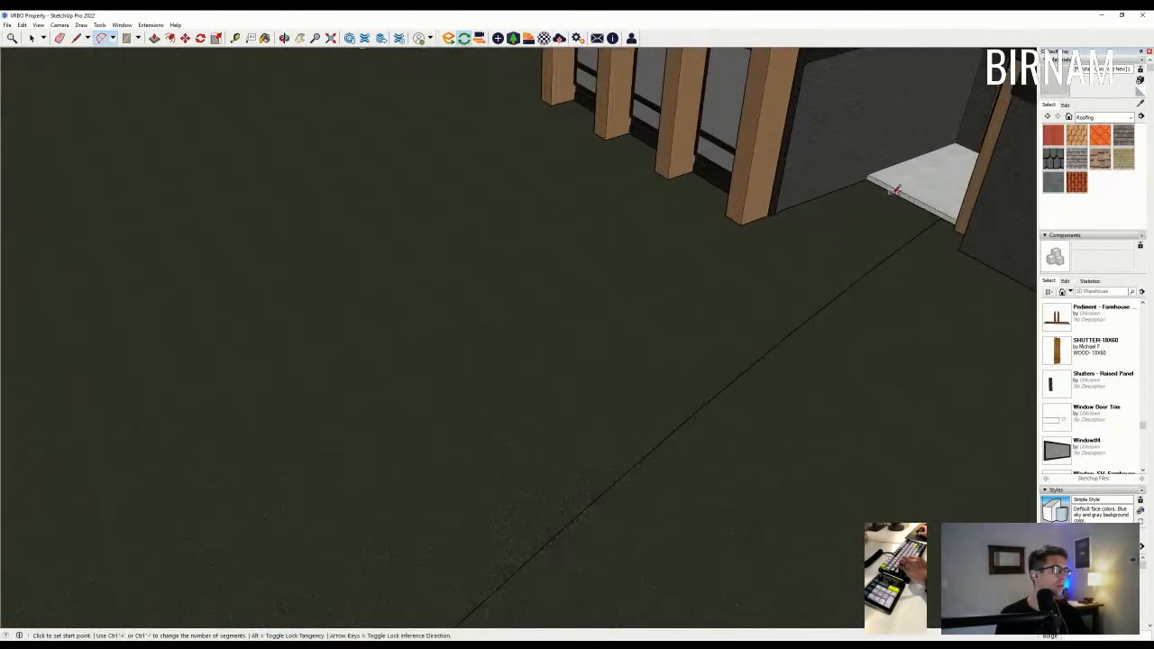
Draw a second curved arc beside the first, from the house's porch edge to the gravel path, to outline a walkway.
{"action": "left_click", "coordinate": [889, 188]}
{"action": "scroll", "coordinate": [734, 283], "scroll_direction": "down", "scroll_amount": 5}
{"action": "scroll", "coordinate": [443, 460], "scroll_direction": "up", "scroll_amount": 5}
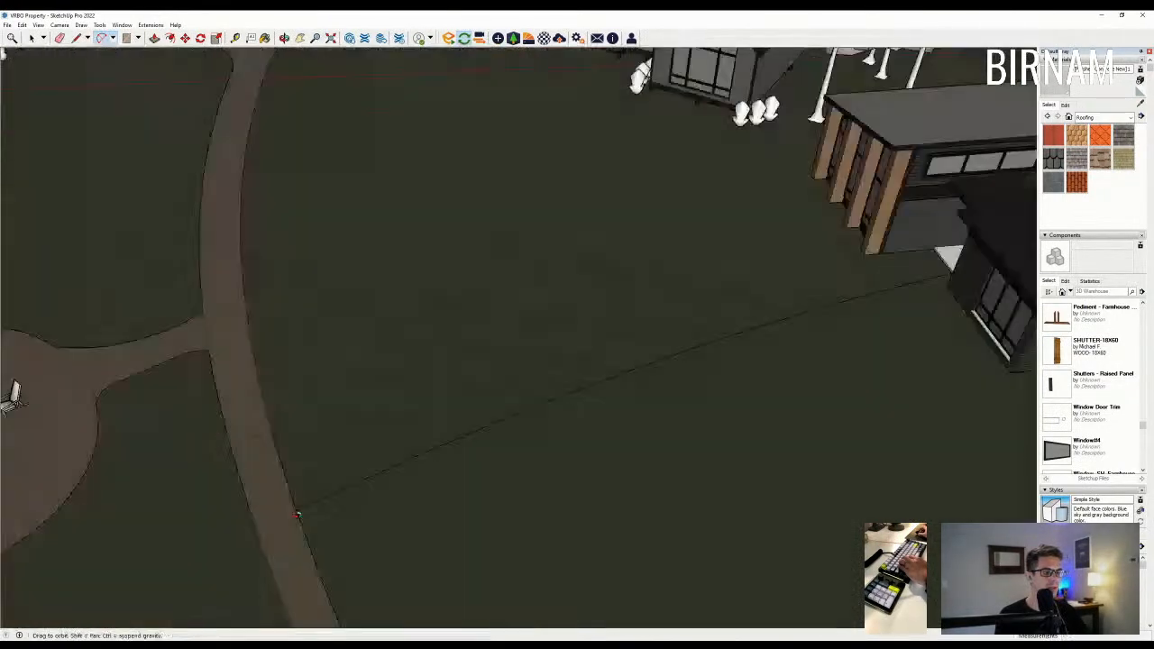
{"action": "scroll", "coordinate": [943, 477], "scroll_direction": "up", "scroll_amount": 6}
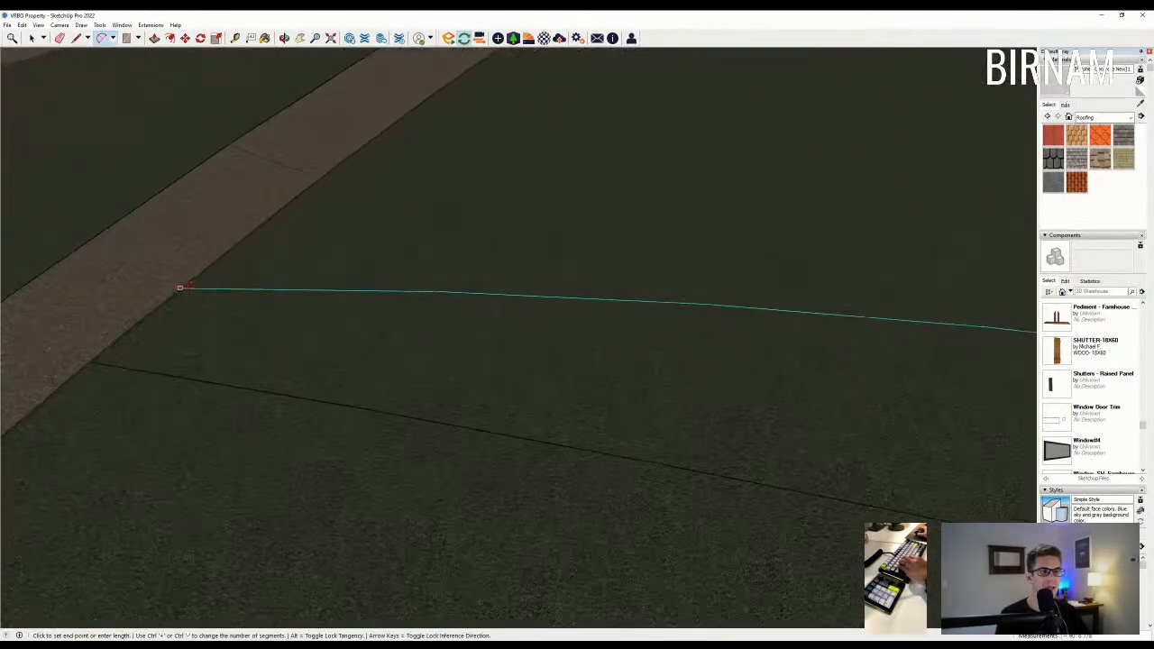
{"action": "middle_click_drag", "start_coordinate": [198, 275], "coordinate": [775, 329]}
{"action": "scroll", "coordinate": [775, 328], "scroll_direction": "down", "scroll_amount": 3}
{"action": "scroll", "coordinate": [868, 137], "scroll_direction": "up", "scroll_amount": 3}
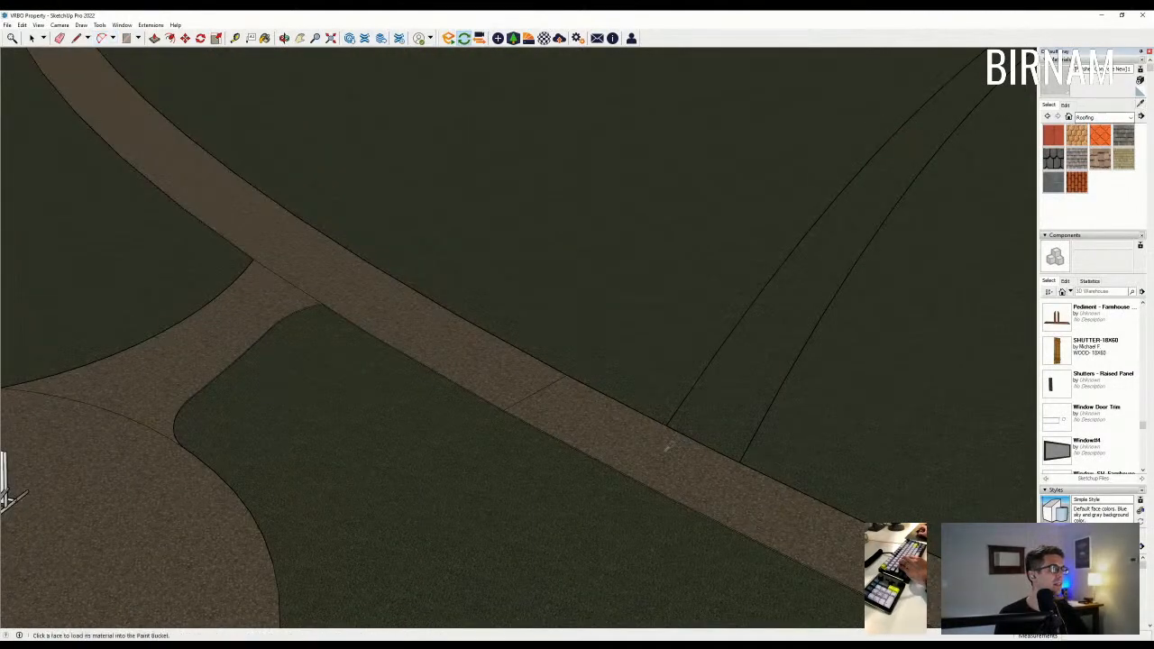
Close the walkway outline with a line between the two arcs along the porch edge.
{"action": "scroll", "coordinate": [694, 430], "scroll_direction": "down", "scroll_amount": 6}
{"action": "scroll", "coordinate": [826, 228], "scroll_direction": "up", "scroll_amount": 8}
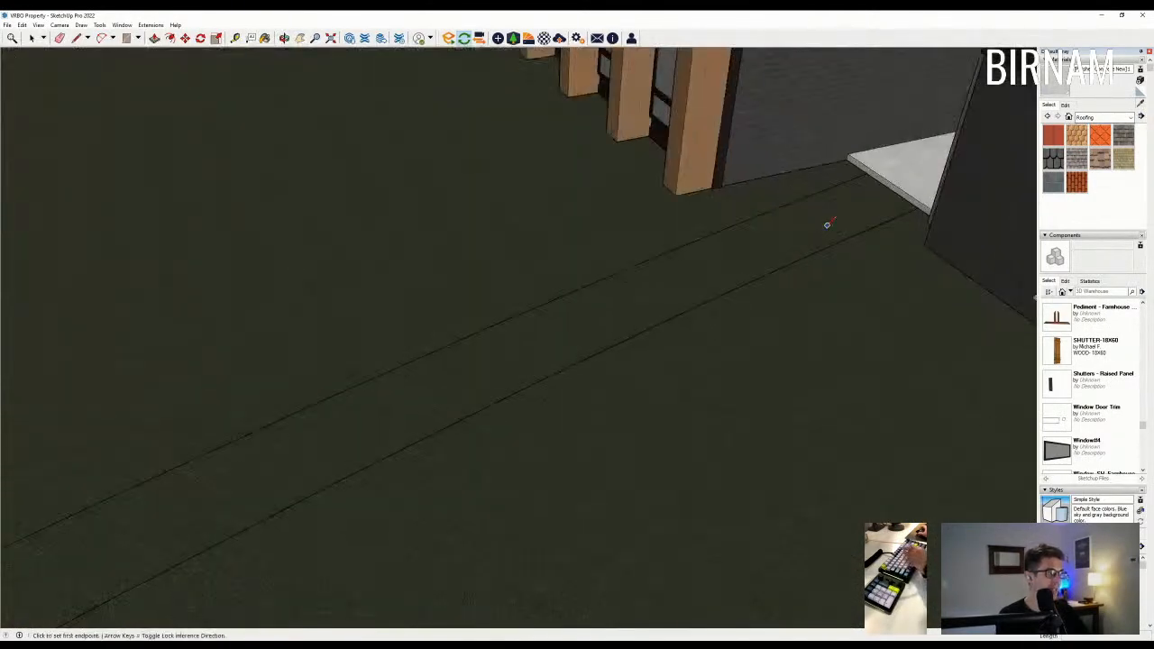
{"action": "scroll", "coordinate": [879, 164], "scroll_direction": "up", "scroll_amount": 2}
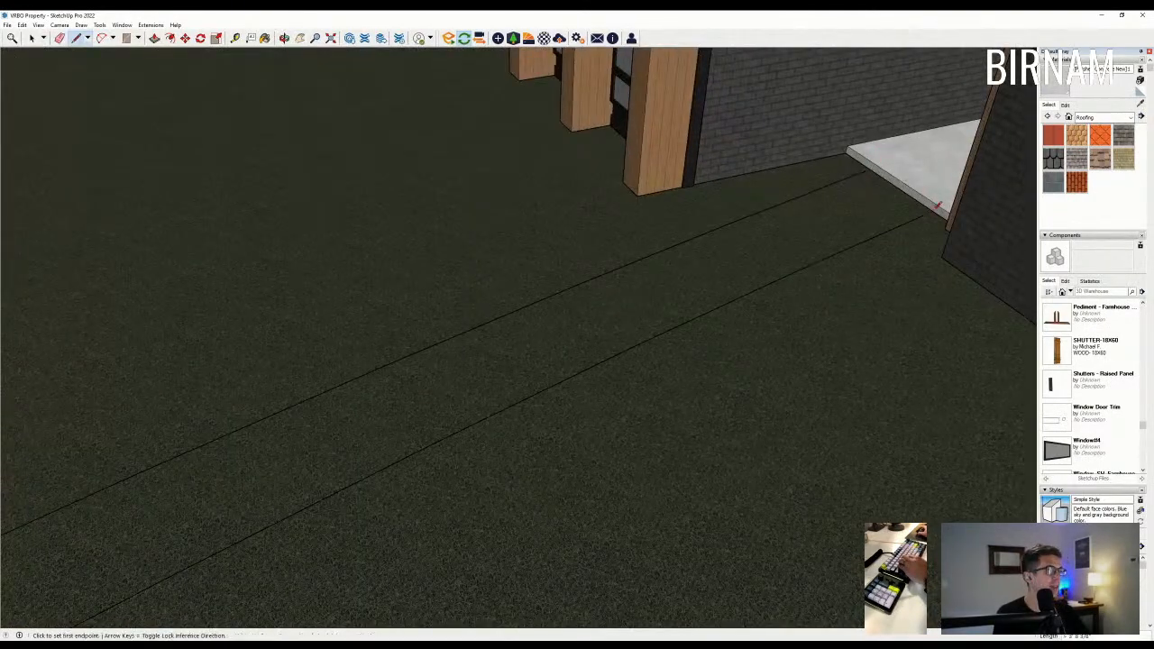
{"action": "key", "text": "Escape"}
Sample the gravel material from the existing path and paint the new walkway strip with it.
{"action": "scroll", "coordinate": [824, 250], "scroll_direction": "down", "scroll_amount": 5}
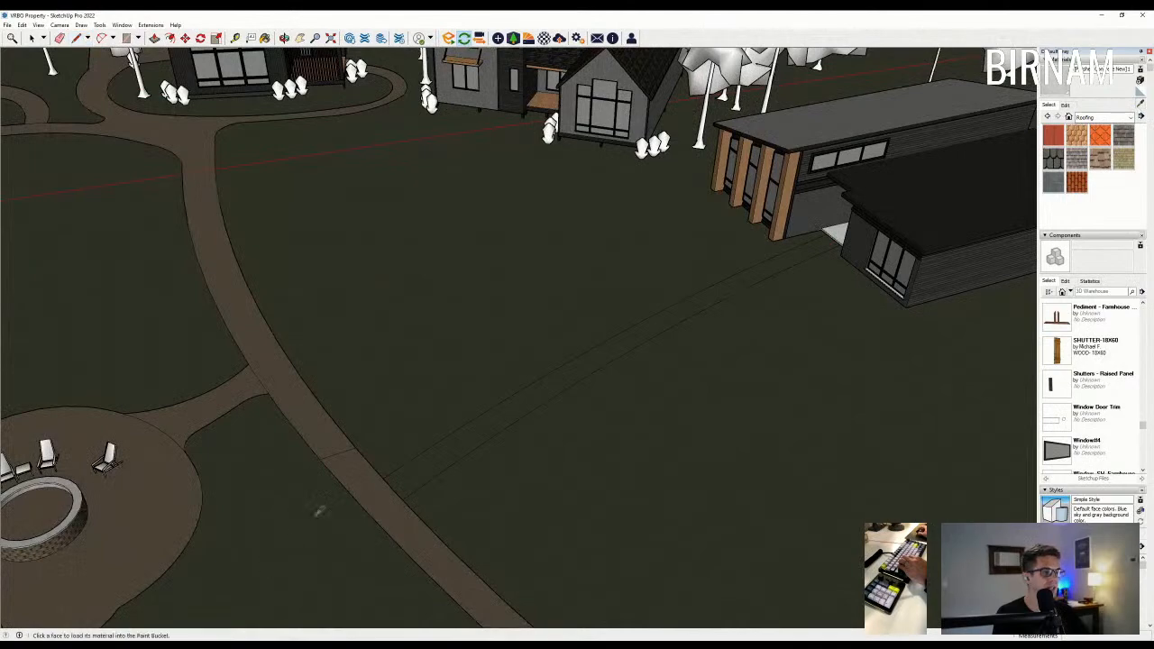
{"action": "mouse_move", "coordinate": [412, 468]}
{"action": "middle_mouse_down"}
{"action": "mouse_move", "coordinate": [438, 490]}
{"action": "mouse_move", "coordinate": [511, 322]}
{"action": "mouse_move", "coordinate": [544, 118]}
{"action": "middle_mouse_up"}
{"action": "middle_click_drag", "start_coordinate": [594, 85], "coordinate": [117, 532]}
{"action": "scroll", "coordinate": [131, 302], "scroll_direction": "up", "scroll_amount": 5}
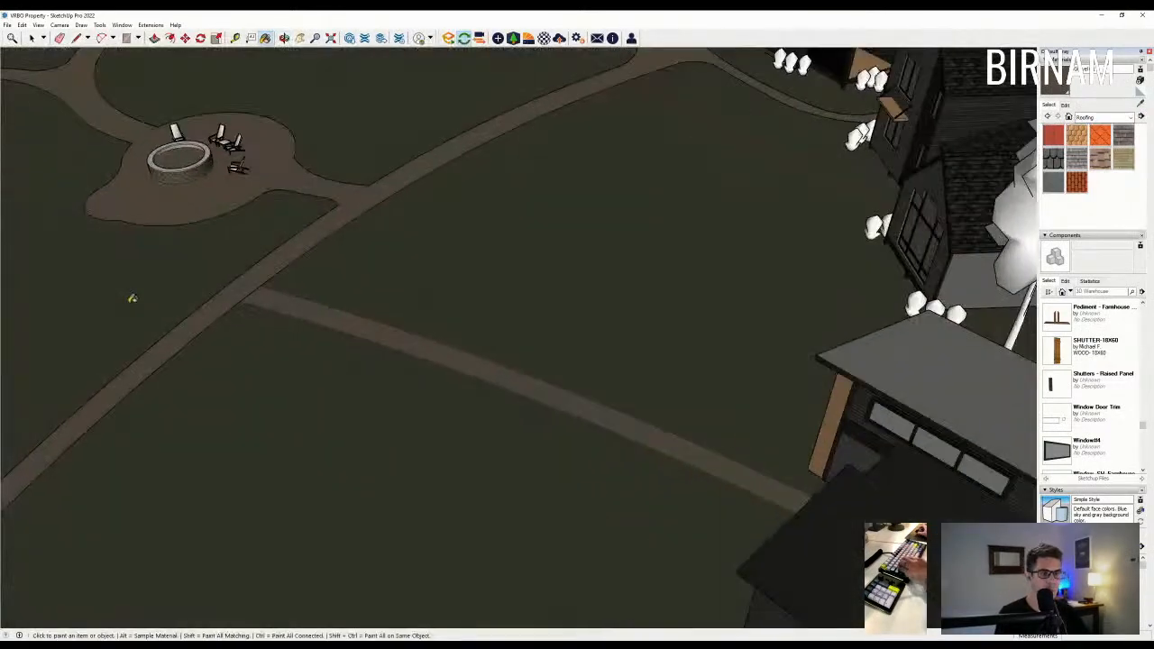
Try to round the corner where the new walkway meets the main gravel path with a fillet arc.
{"action": "key", "text": "a"}
{"action": "scroll", "coordinate": [245, 315], "scroll_direction": "up", "scroll_amount": 2}
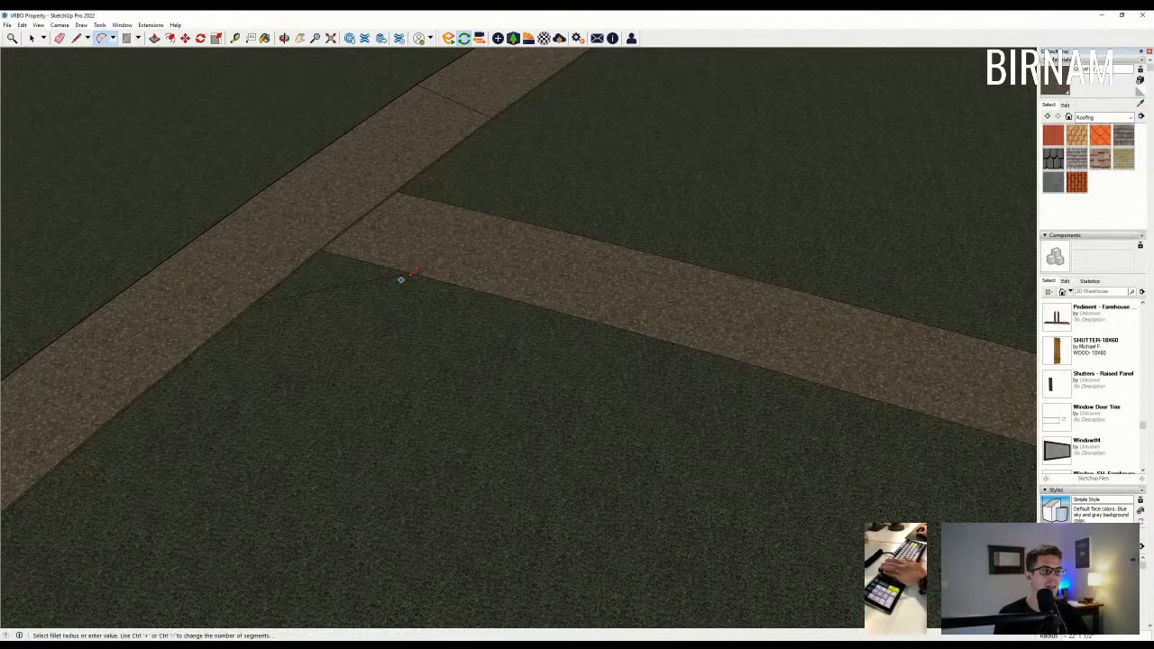
{"action": "scroll", "coordinate": [406, 216], "scroll_direction": "down", "scroll_amount": 3}
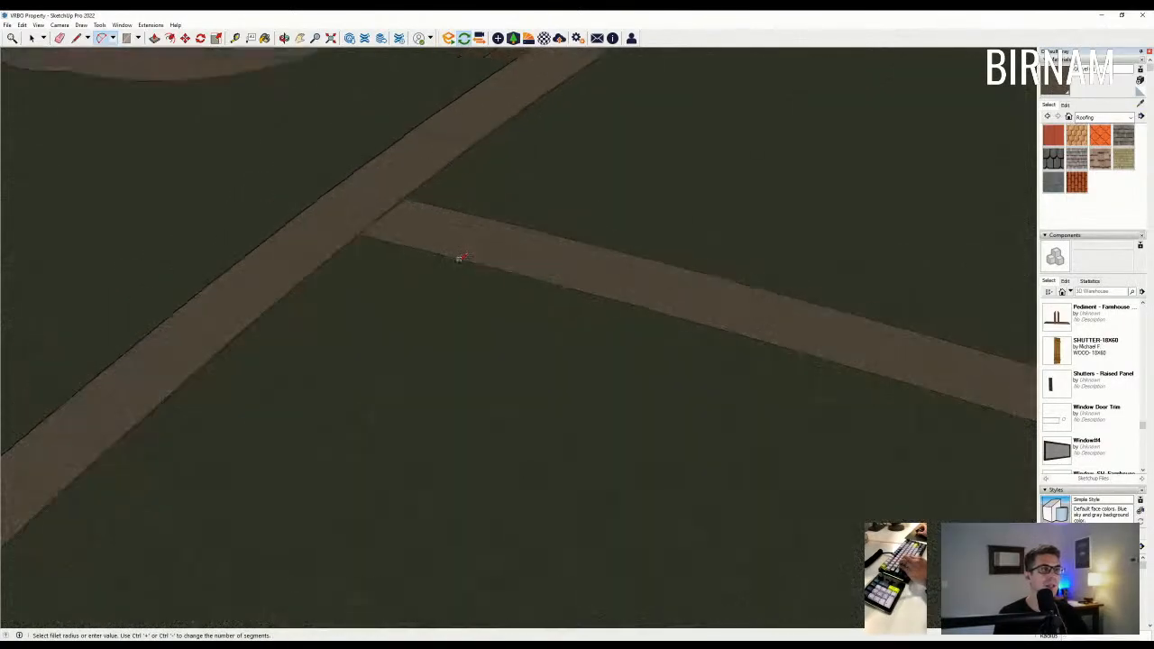
{"action": "middle_click_drag", "start_coordinate": [459, 255], "coordinate": [479, 238]}
Push/Pull the new walkway strip to match the height of the main gravel path.
{"action": "left_click", "coordinate": [384, 238]}
{"action": "left_click", "coordinate": [376, 225]}
{"action": "middle_click_drag", "start_coordinate": [463, 510], "coordinate": [514, 473]}
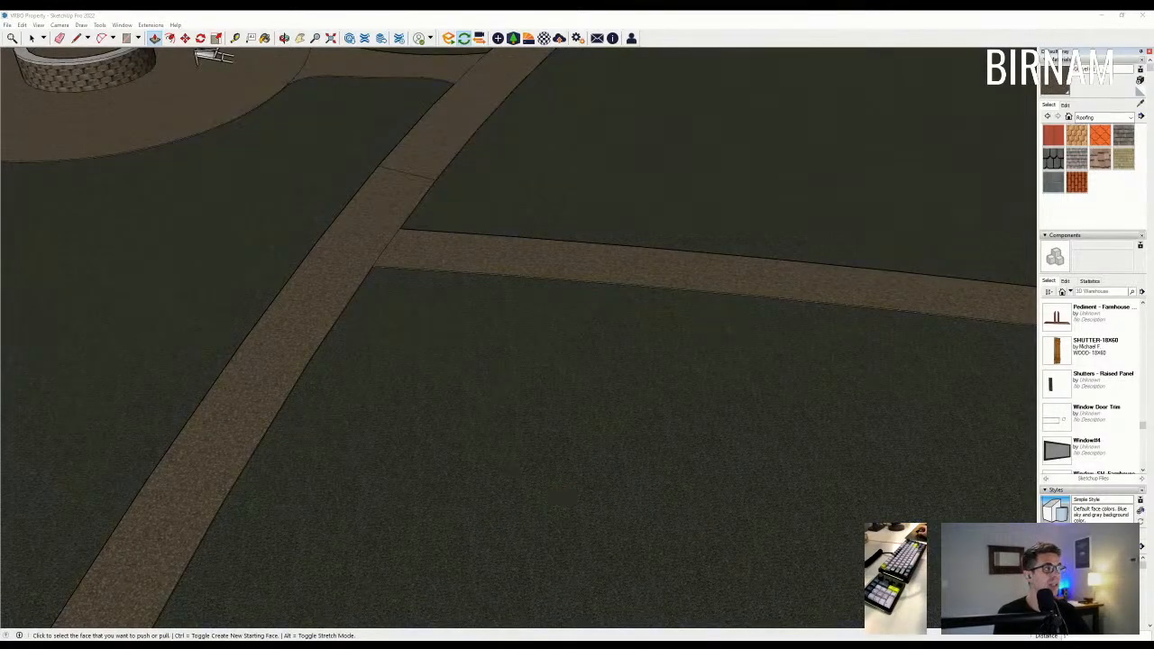
{"action": "middle_click_drag", "start_coordinate": [433, 431], "coordinate": [453, 399]}
{"action": "scroll", "coordinate": [391, 441], "scroll_direction": "down", "scroll_amount": 8}
{"action": "middle_click_drag", "start_coordinate": [392, 441], "coordinate": [714, 369]}
{"action": "scroll", "coordinate": [576, 451], "scroll_direction": "up", "scroll_amount": 8}
{"action": "scroll", "coordinate": [714, 368], "scroll_direction": "down", "scroll_amount": 6}
{"action": "middle_click_drag", "start_coordinate": [586, 438], "coordinate": [649, 396]}
{"action": "key", "text": "p"}
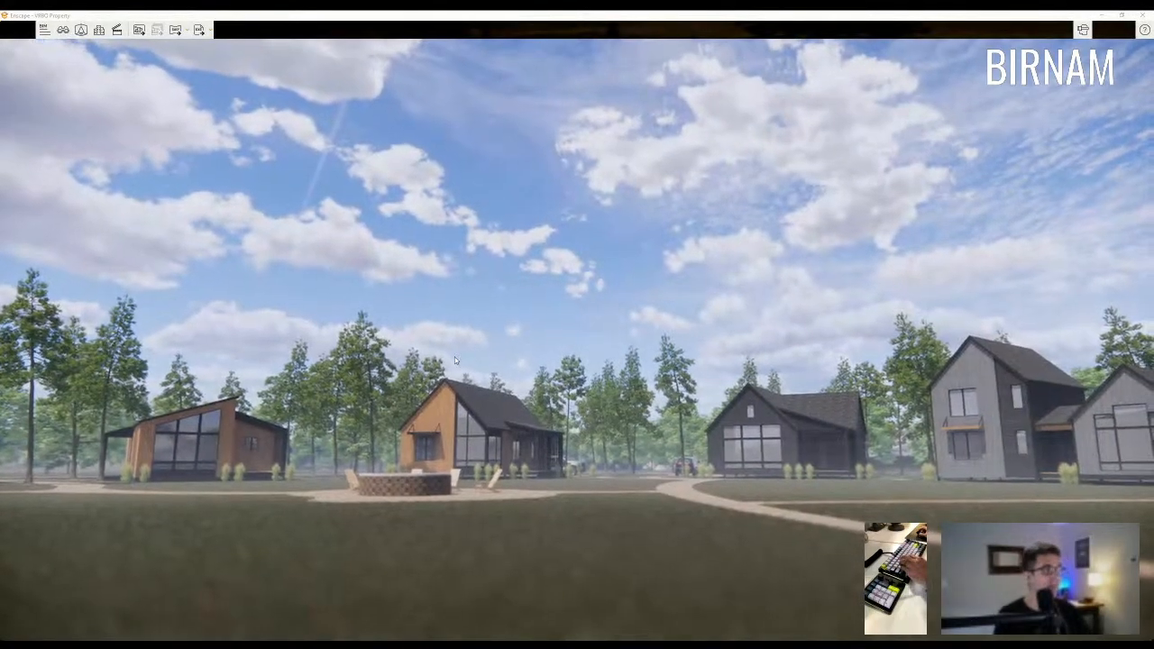
Switch to the Enscape render window and fly across the property to the new house's front and walkway.
{"action": "left_click", "coordinate": [516, 15]}
{"action": "left_click_drag", "start_coordinate": [544, 315], "coordinate": [544, 320]}
{"action": "key", "text": "w"}
{"action": "key", "text": "w"}
{"action": "key", "text": "d"}
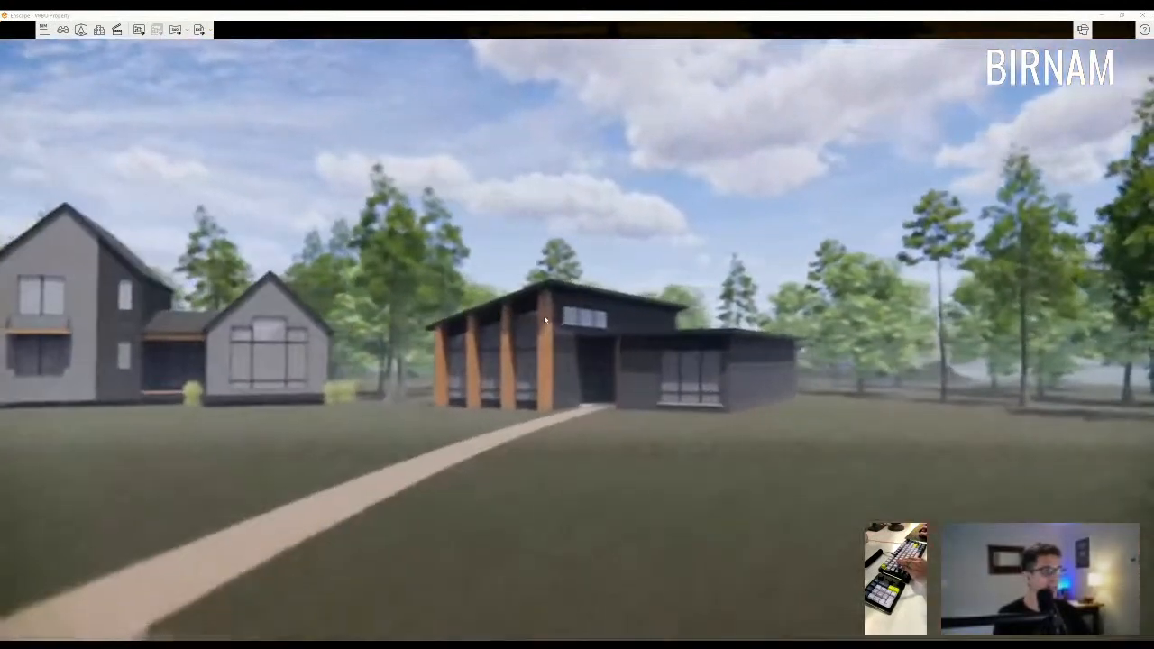
{"action": "key", "text": "a"}
{"action": "key", "text": "w"}
{"action": "key", "text": "a"}
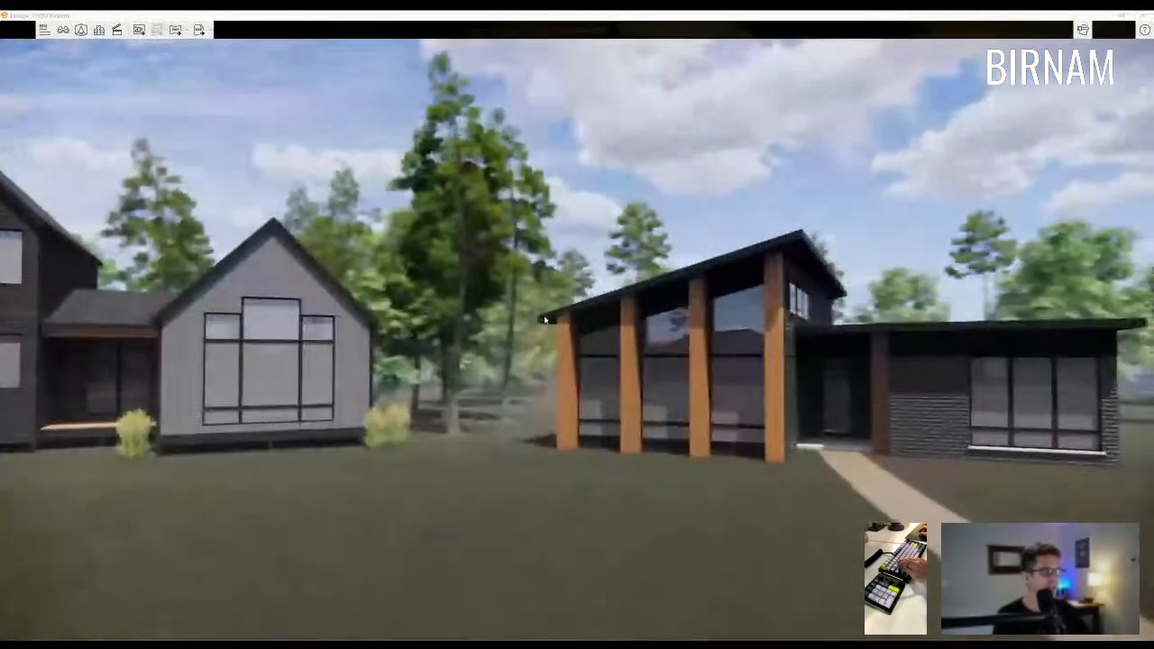
{"action": "key", "text": "d"}
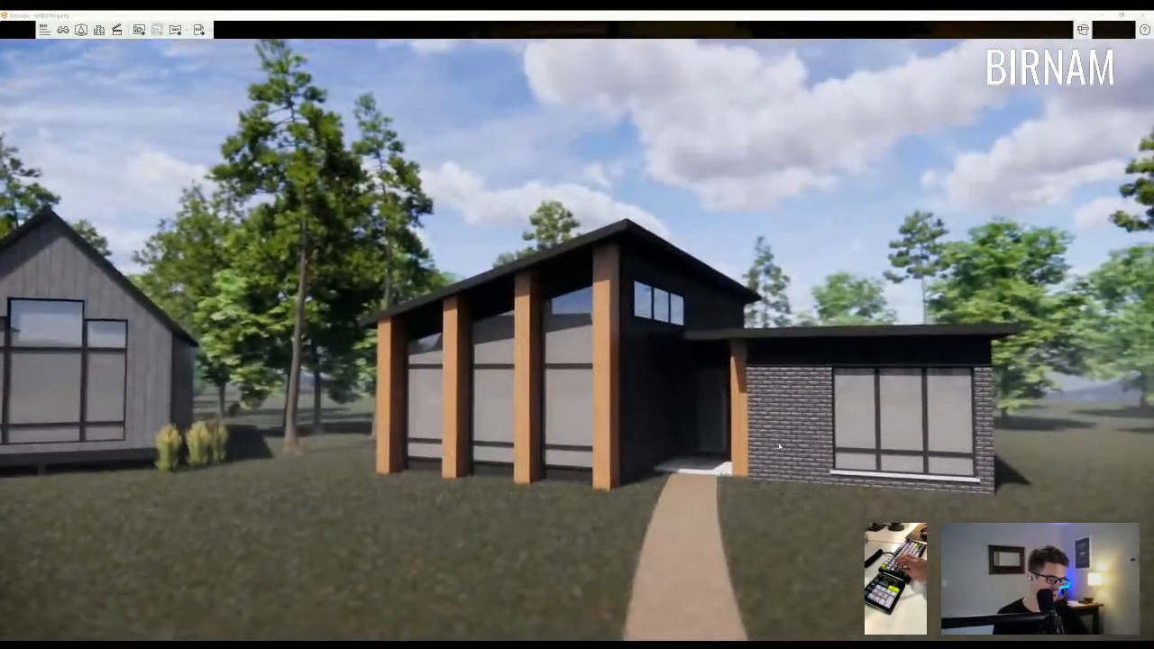
Examine the new house's timber columns, brick wing and rooflines from closer up and farther back in the render.
{"action": "key", "text": "q"}
{"action": "key", "text": "e"}
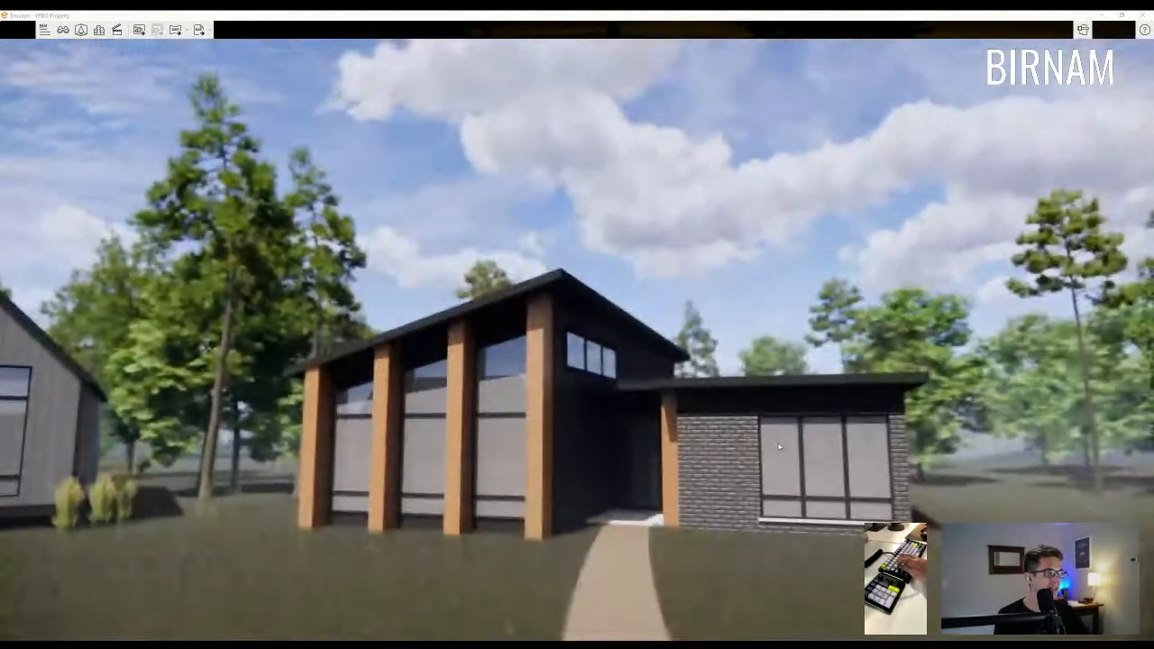
{"action": "key", "text": "w"}
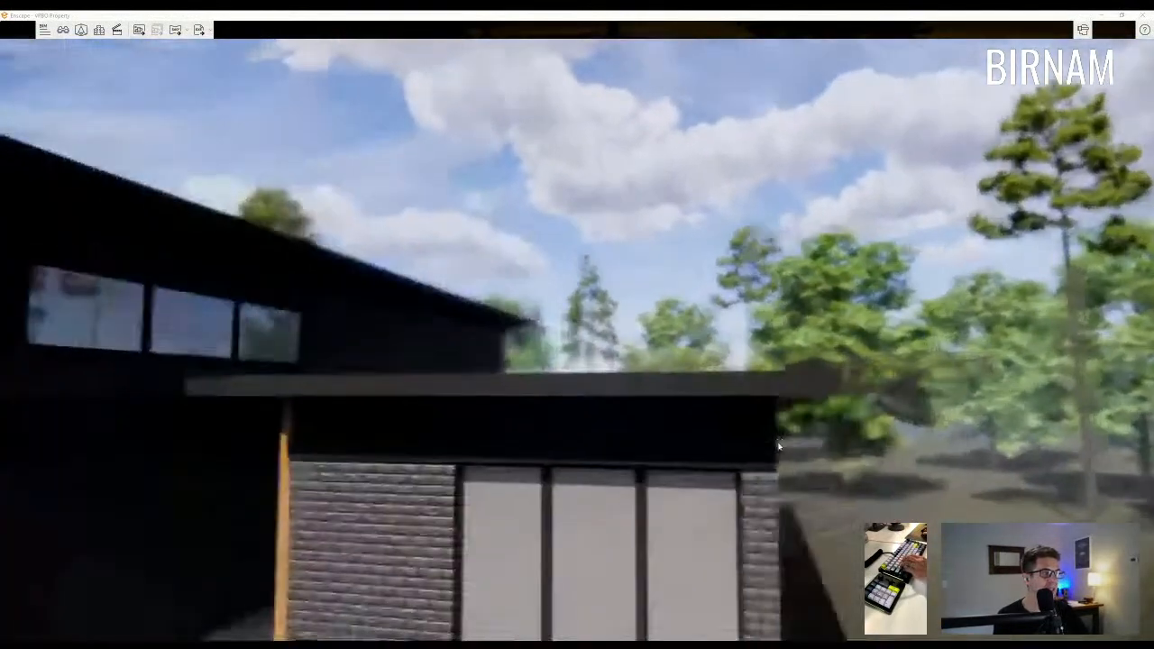
{"action": "key", "text": "s"}
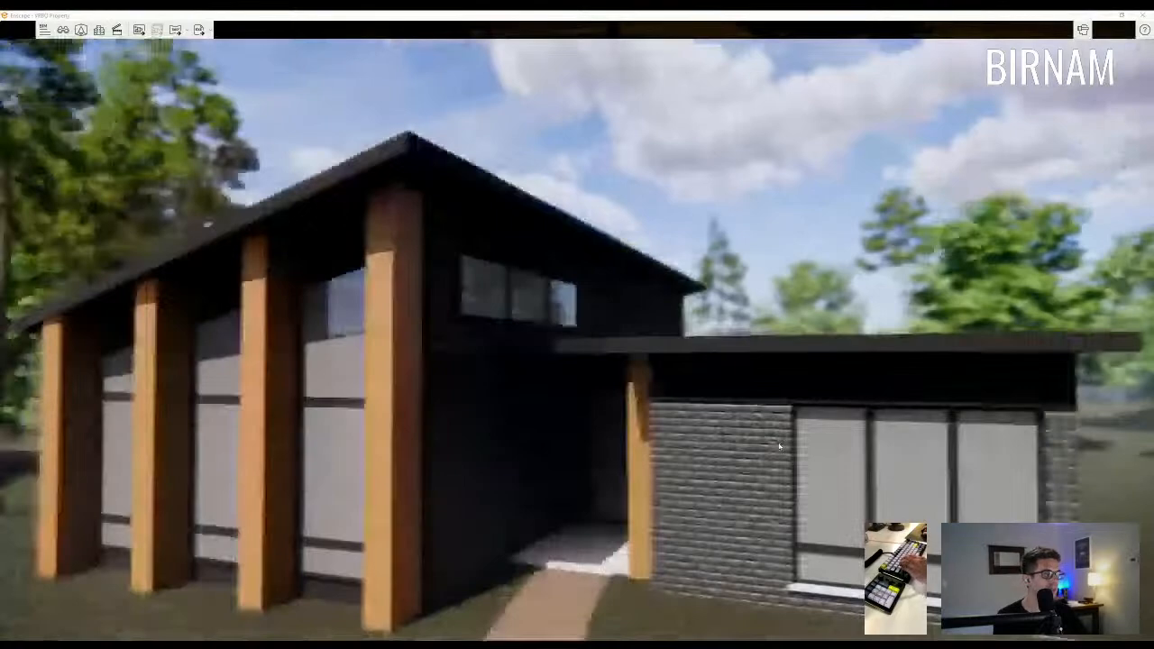
{"action": "key", "text": "s"}
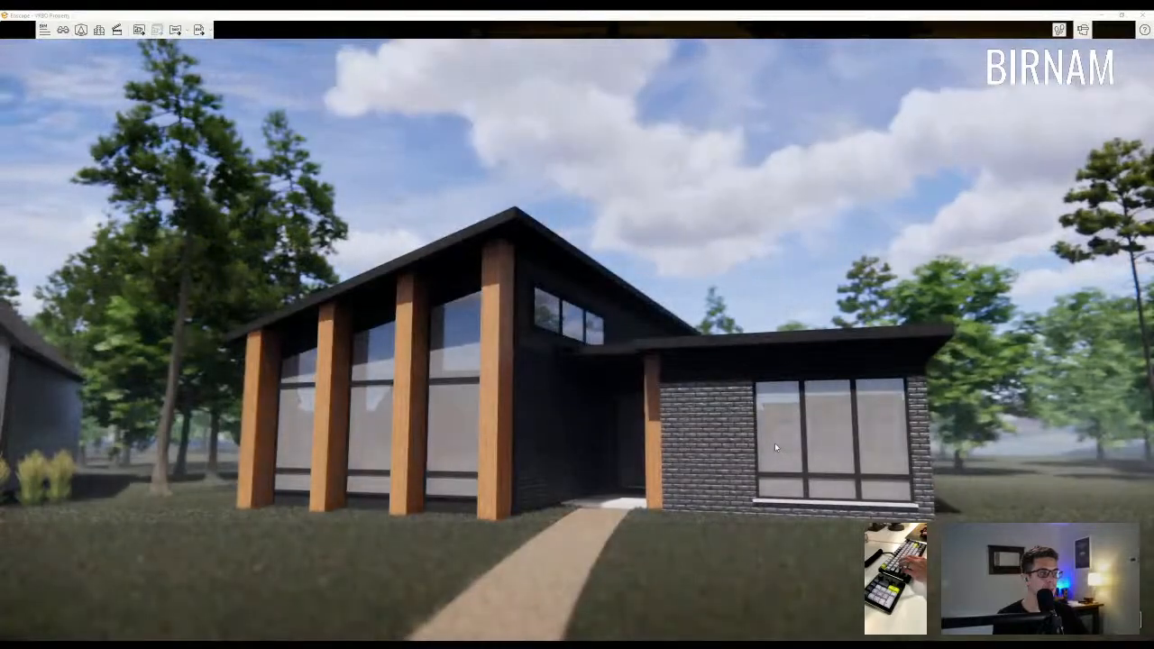
Survey the rest of the rendered property around the fire pit, including the neighbouring houses and connecting paths.
{"action": "key", "text": "a"}
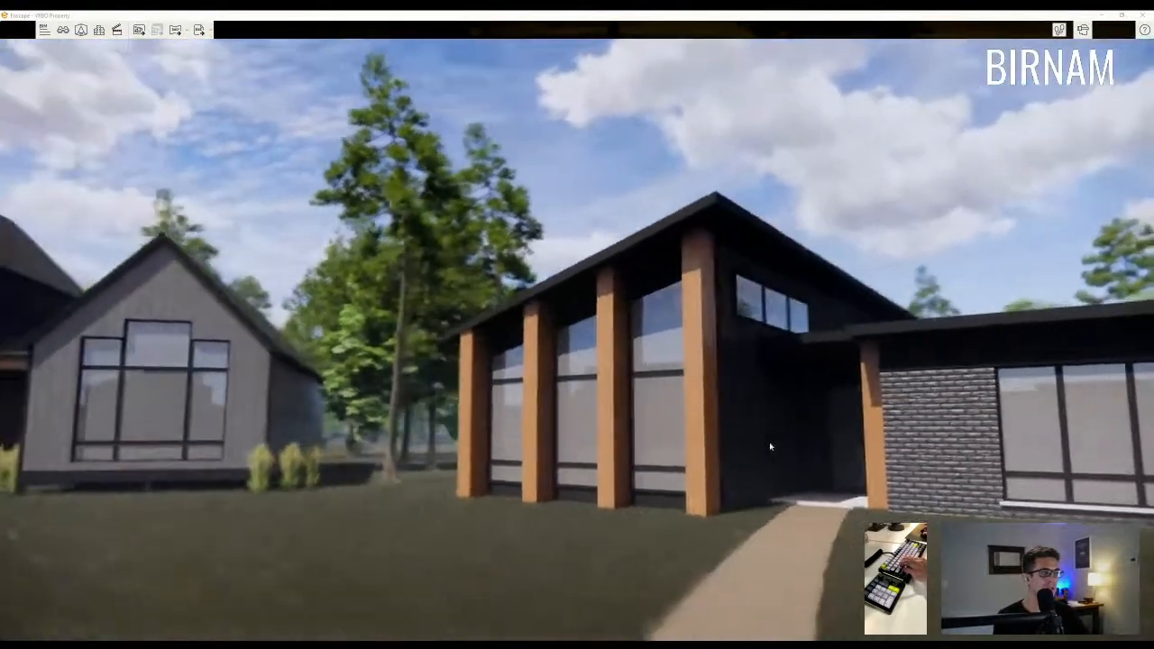
{"action": "key", "text": "a"}
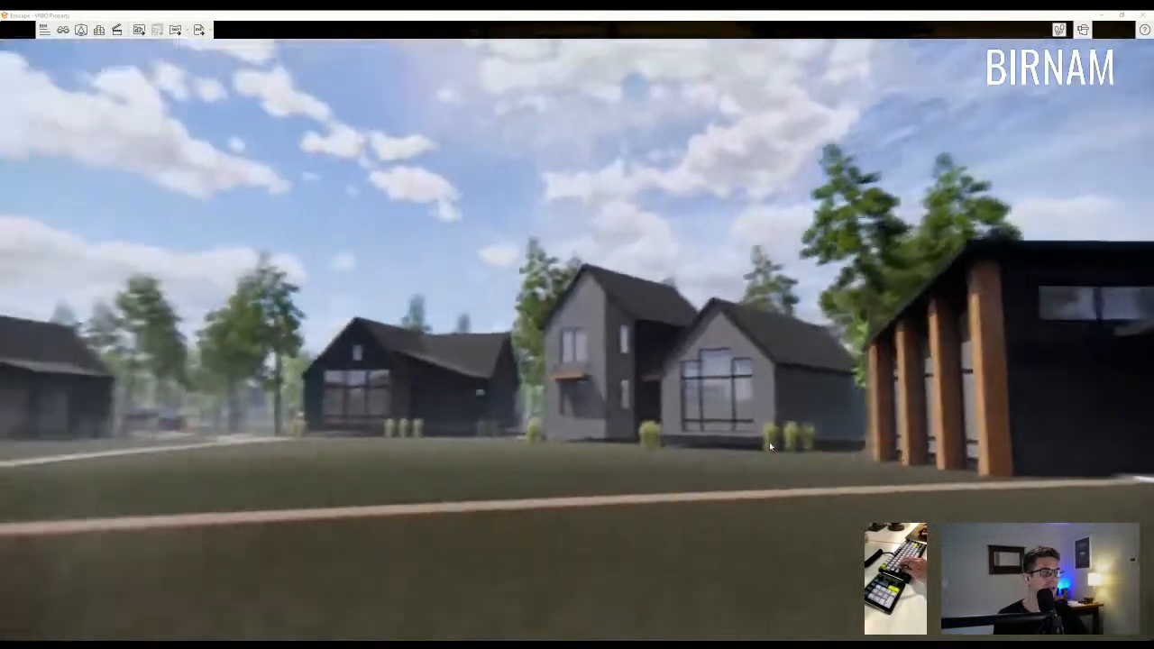
{"action": "key", "text": "a"}
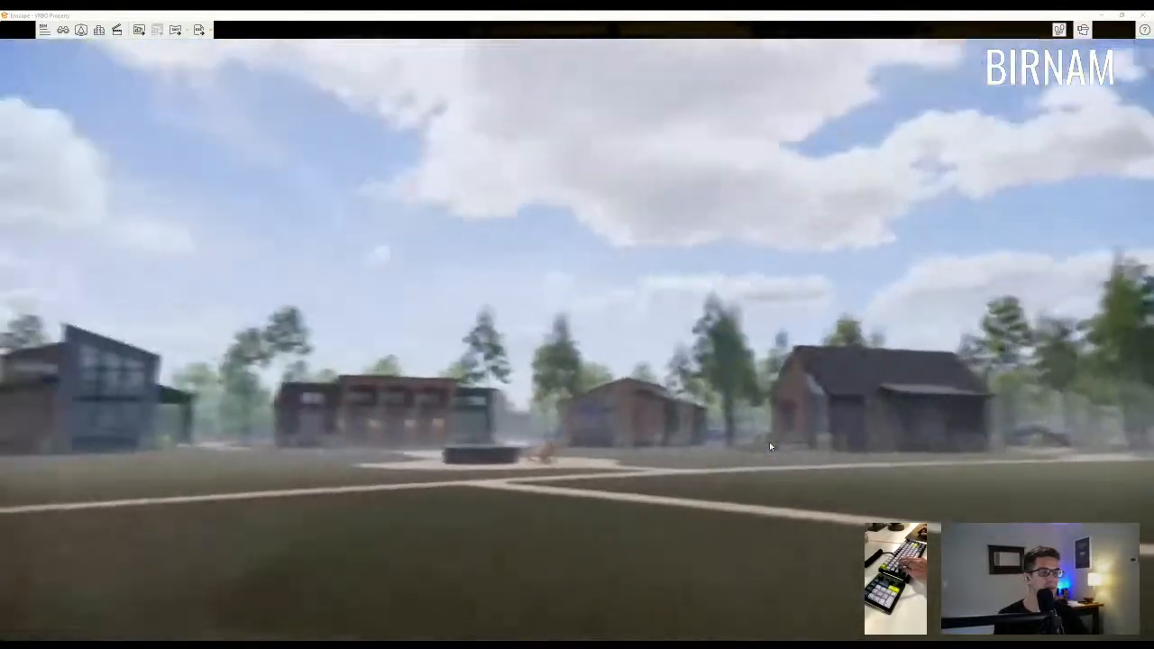
{"action": "key", "text": "a"}
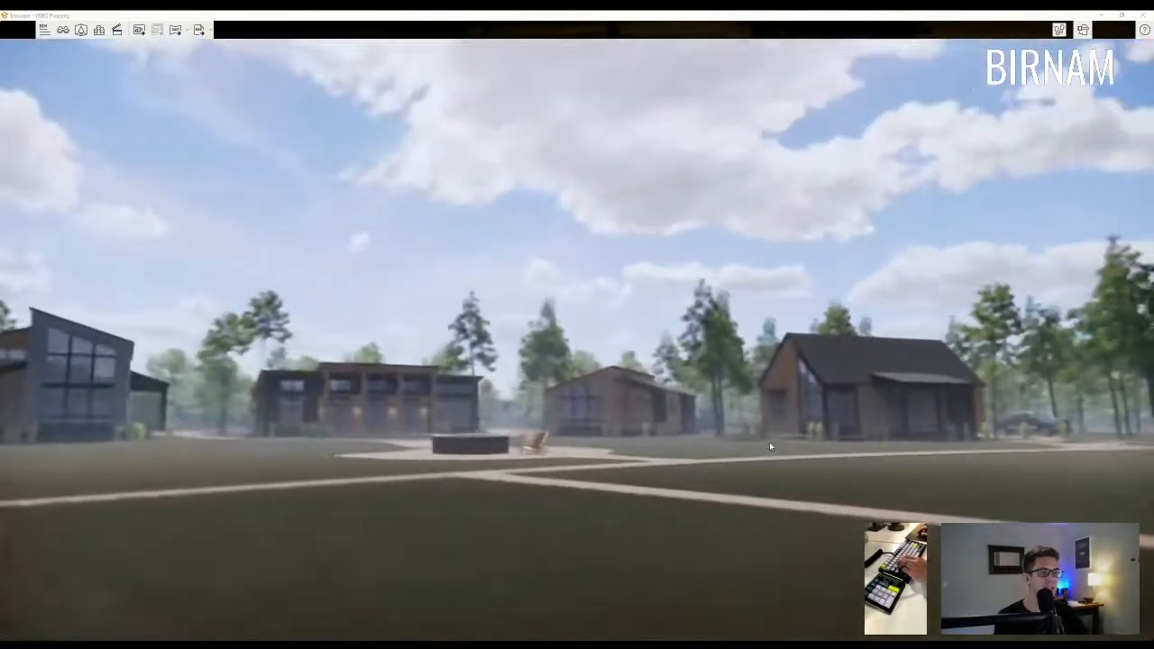
{"action": "key", "text": "w"}
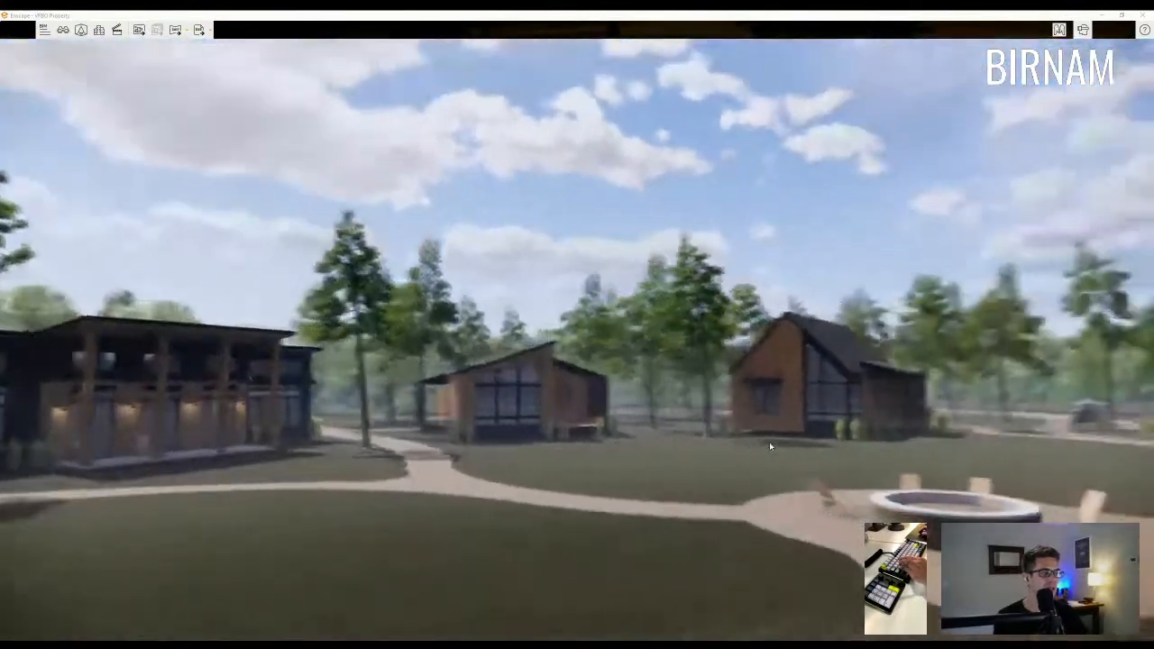
{"action": "key", "text": "w"}
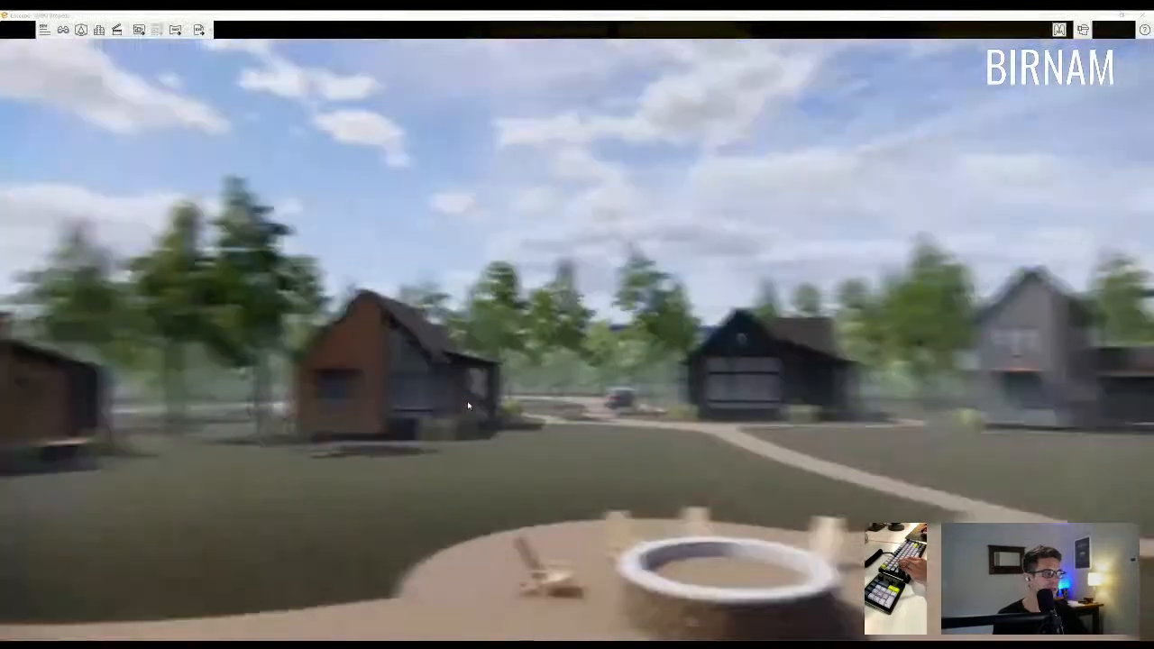
{"action": "key", "text": "w"}
{"action": "key", "text": "w"}
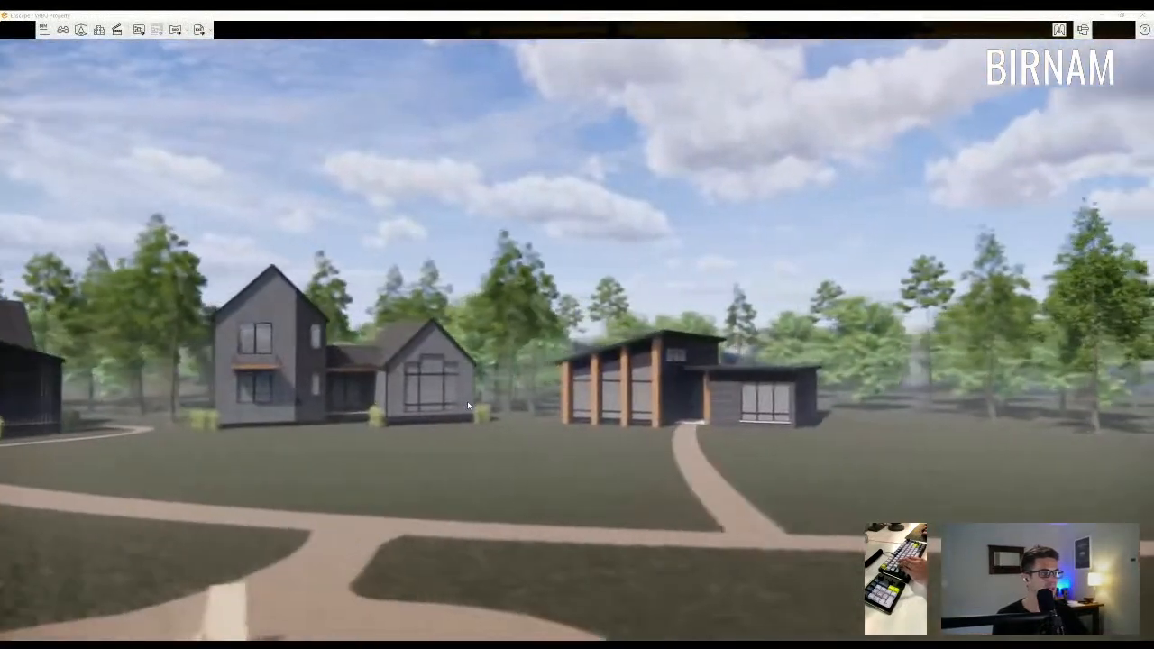
Fly back toward the new house and frame it with its curved walkway and the two-gabled house beside it.
{"action": "key", "text": "w"}
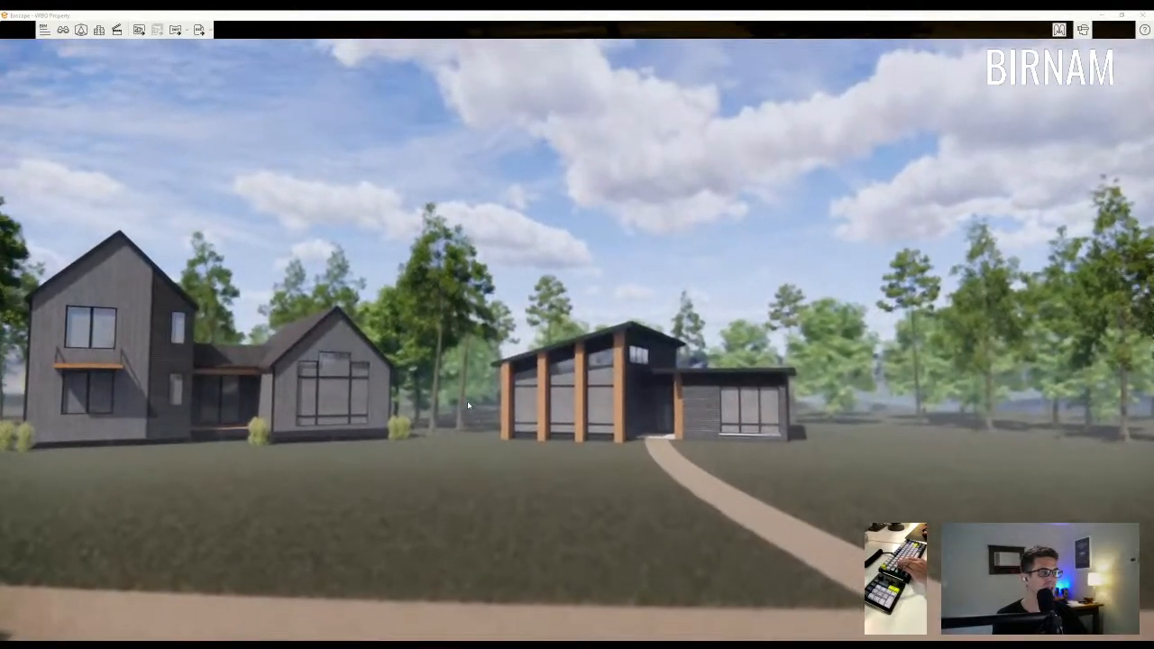
{"action": "key", "text": "w"}
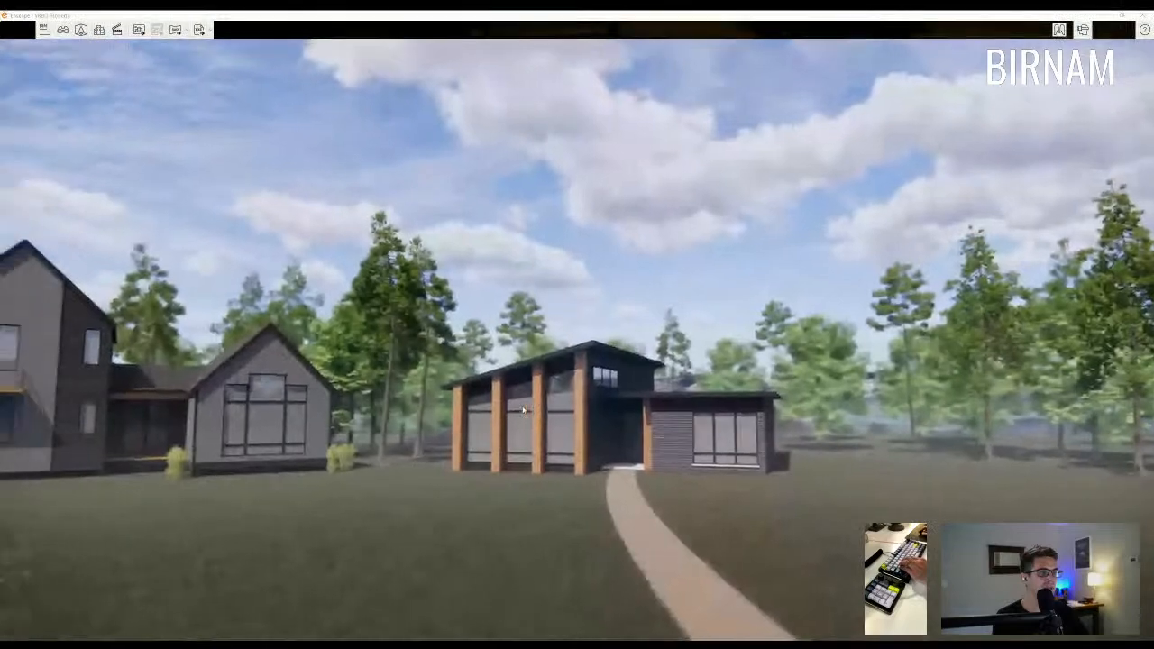
{"action": "left_click_drag", "start_coordinate": [523, 406], "coordinate": [428, 517]}
{"action": "key", "text": "w"}
{"action": "key", "text": "d"}
{"action": "key", "text": "a"}
{"action": "key", "text": "space"}
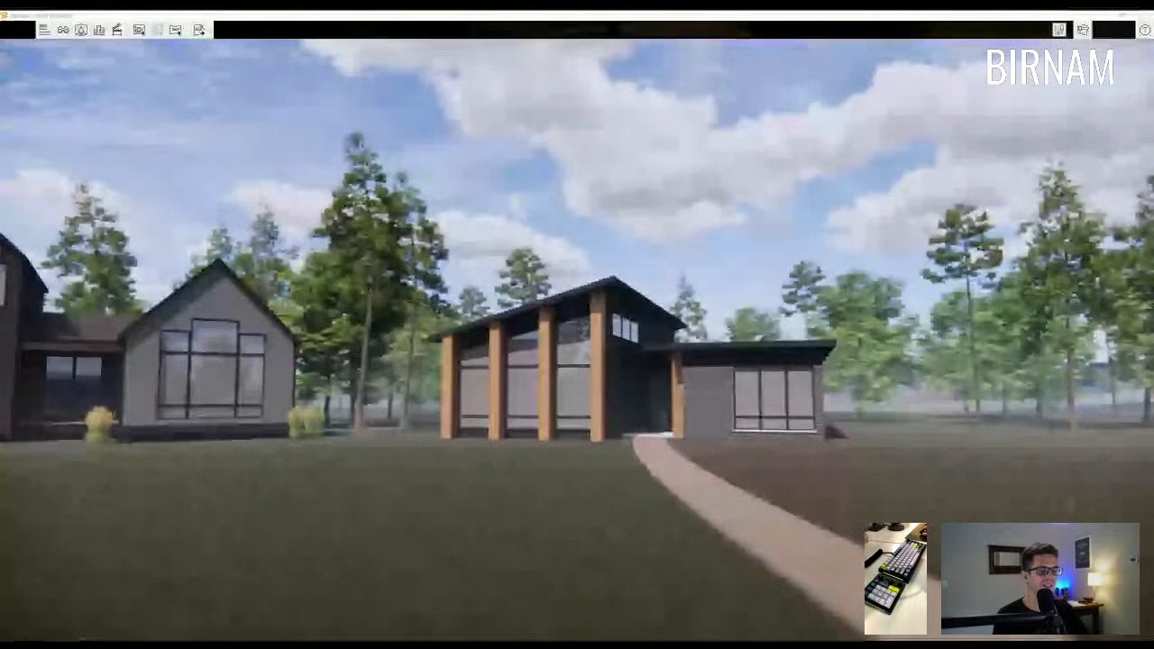